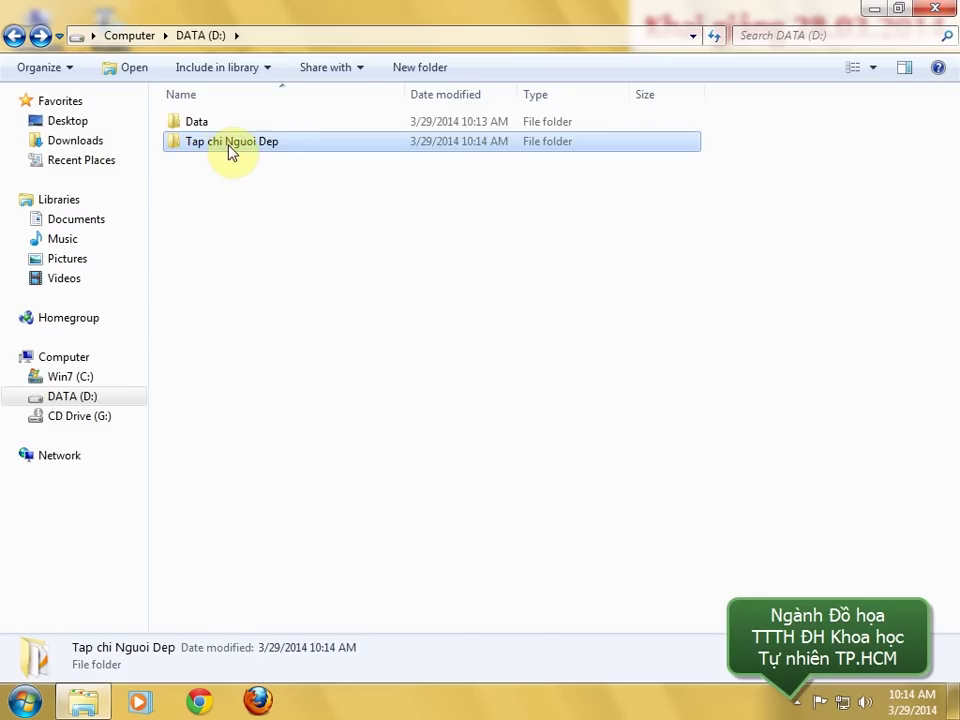
- Open bia.pdf from the Tap chi Nguoi Dep folder and skim through its magazine pages
double_click(229, 150)
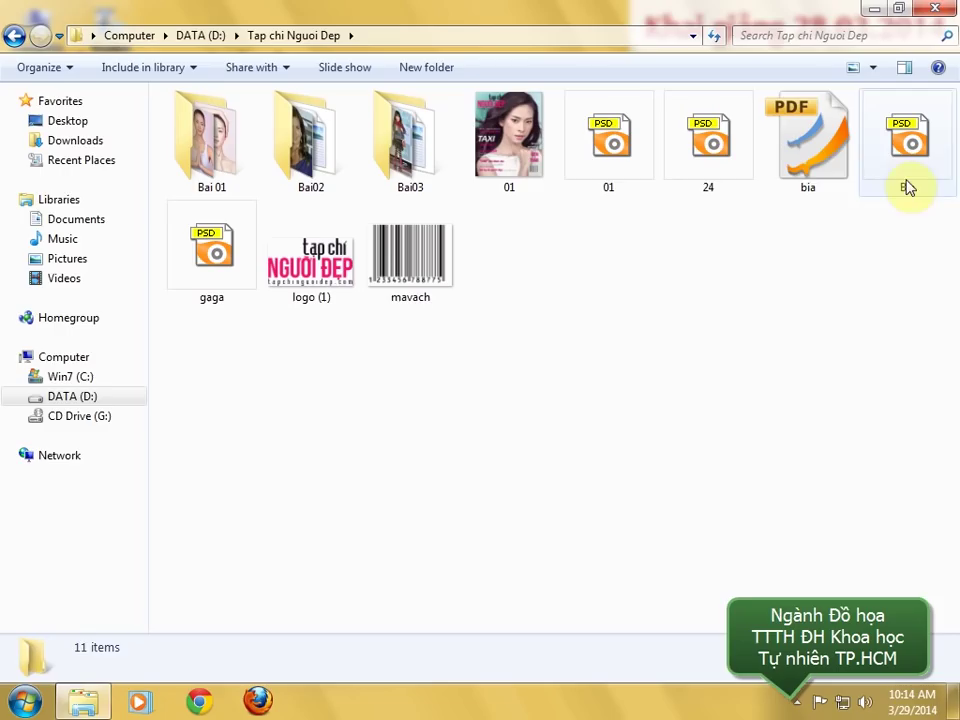
double_click(805, 161)
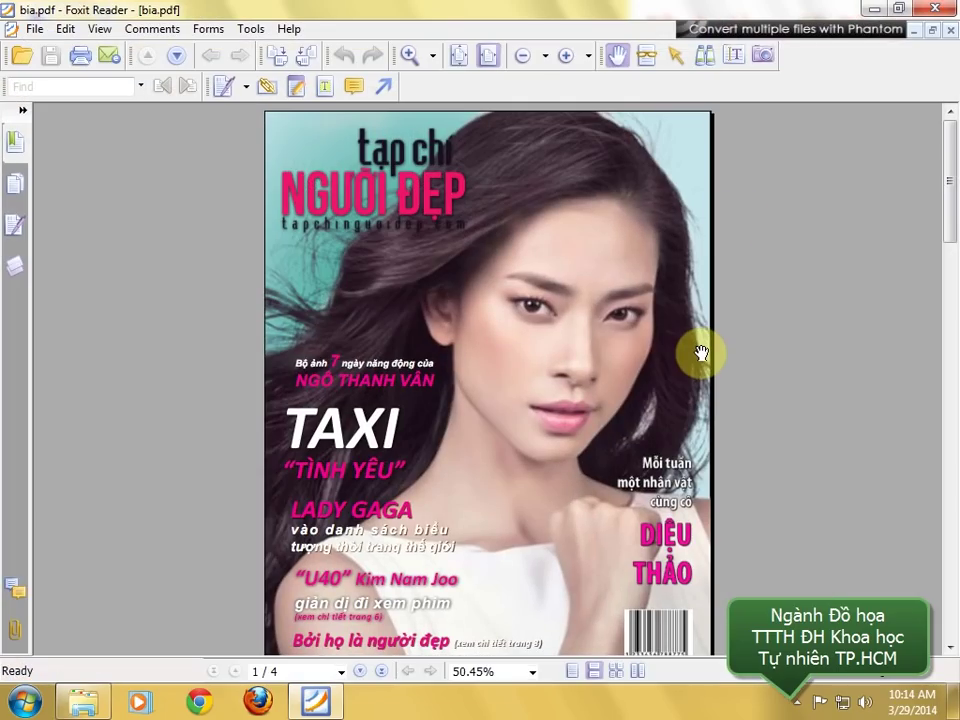
scroll(701, 352, "down", 5)
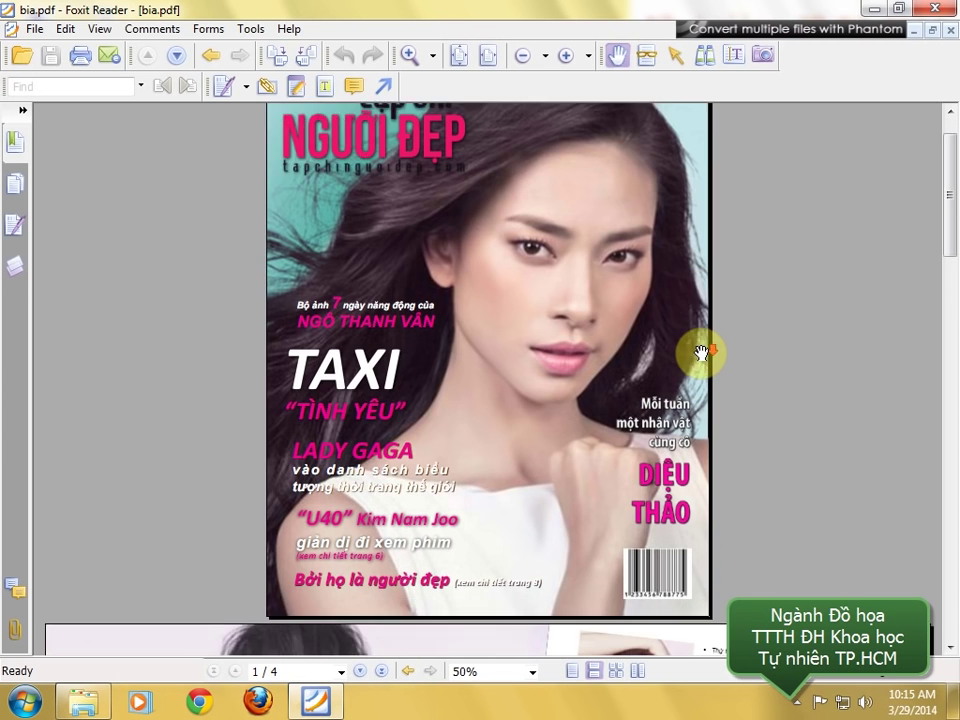
scroll(701, 352, "down", 5)
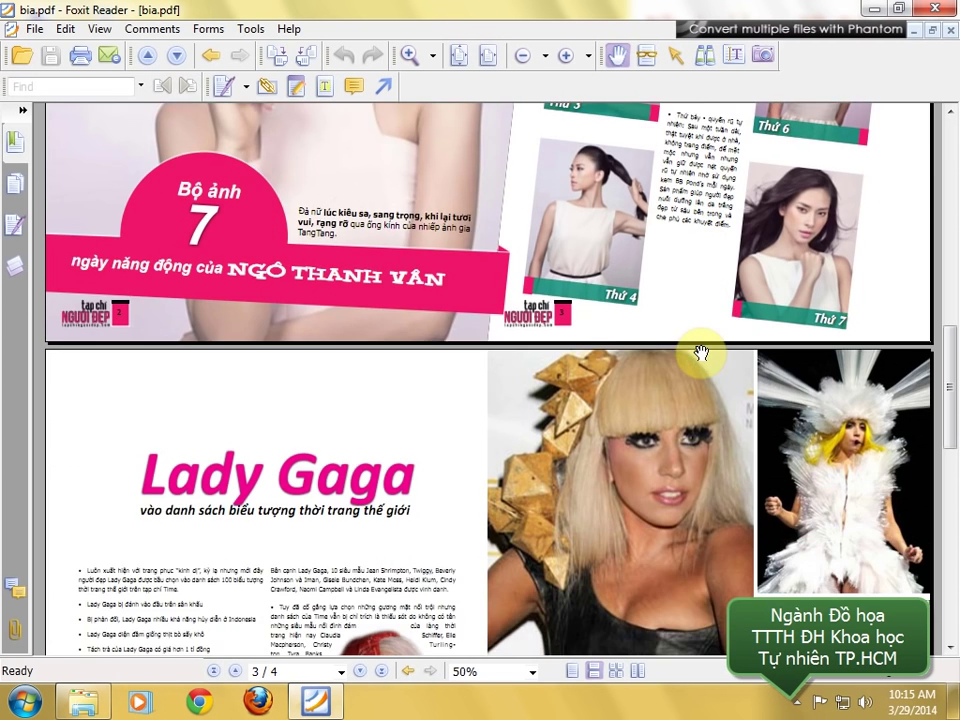
scroll(701, 352, "down", 10)
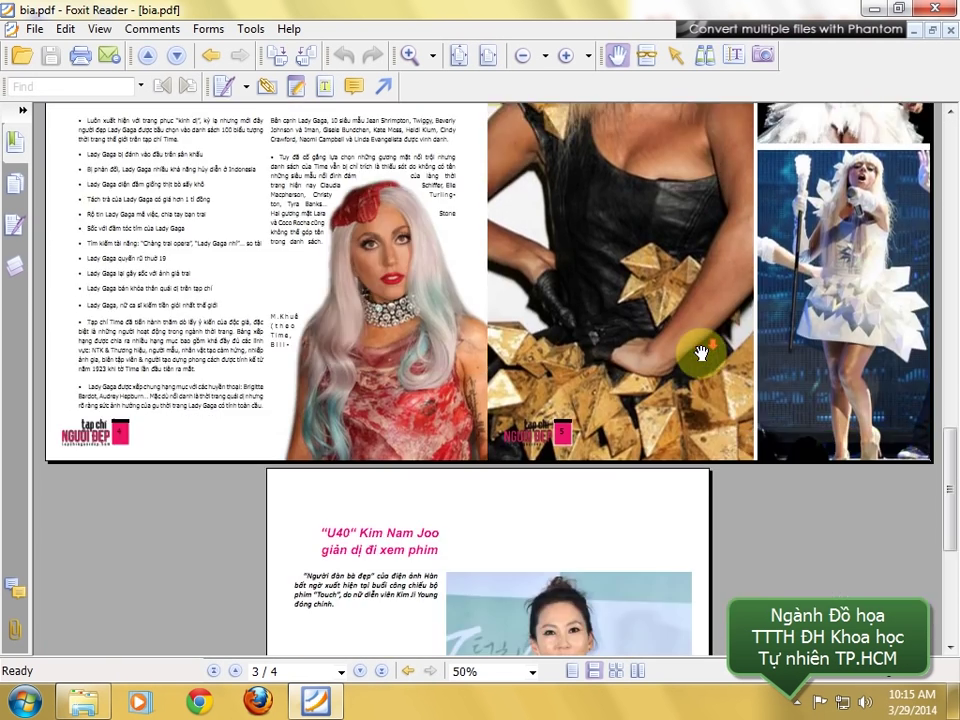
- Reduce the PDF view to 25% and review the cover, the two inner spreads and the last page
scroll(701, 352, "down", 2, "ctrl")
scroll(701, 352, "up", 8)
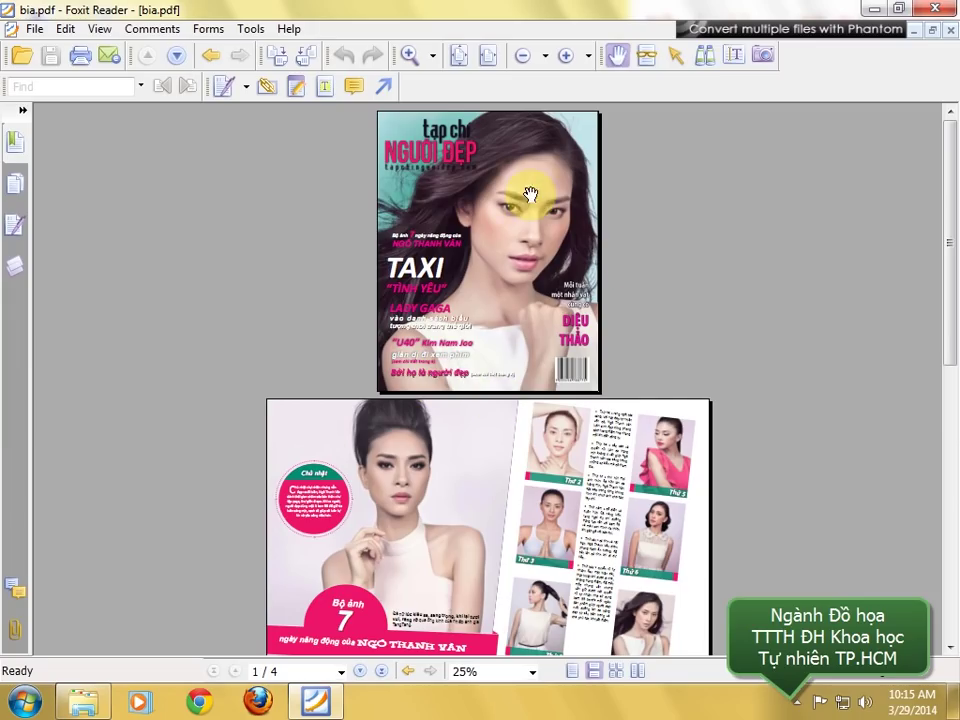
scroll(559, 265, "down", 1)
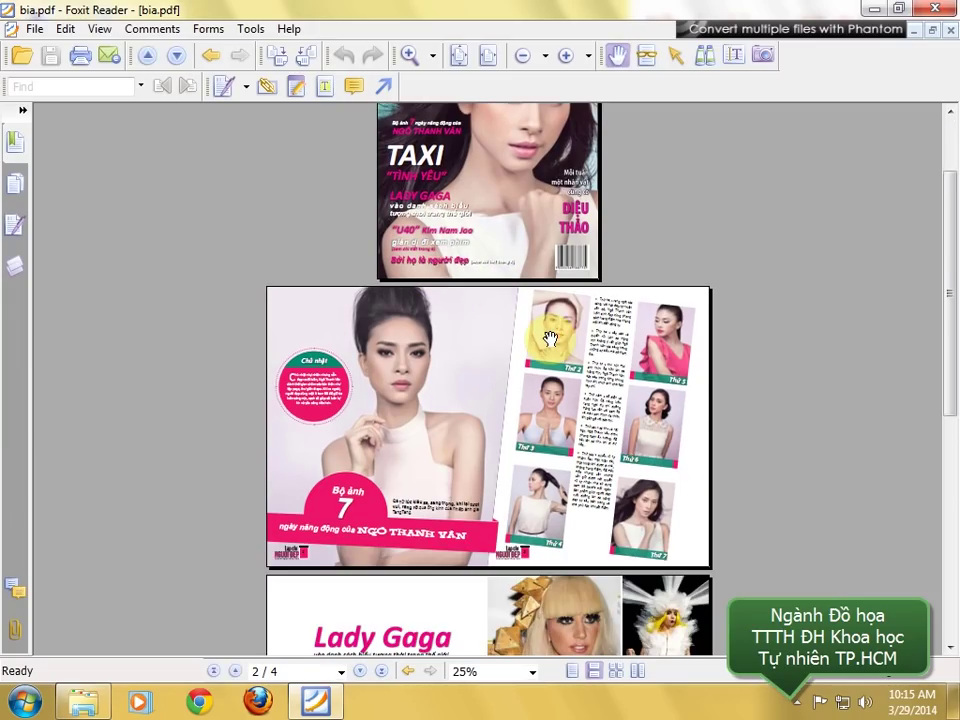
scroll(489, 332, "down", 2)
scroll(489, 332, "down", 3)
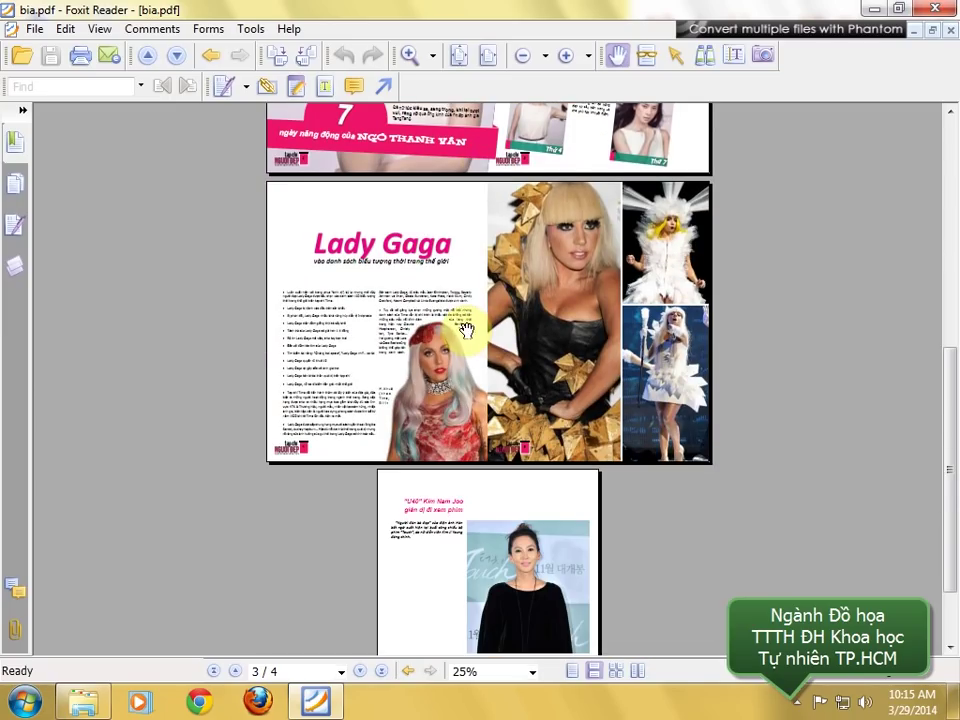
scroll(515, 465, "down", 1)
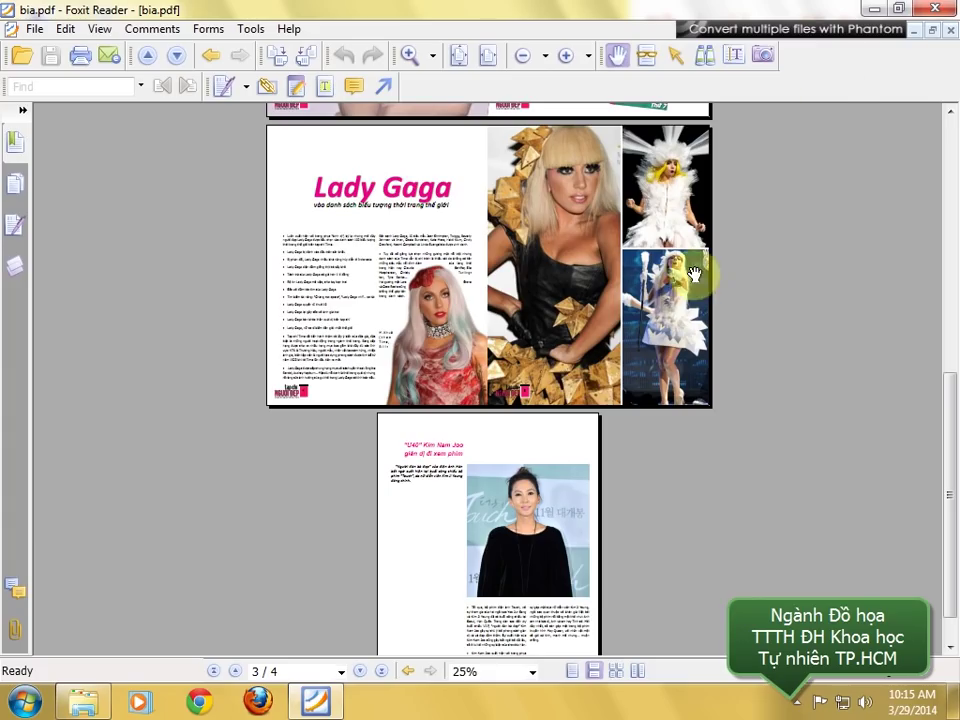
left_click_drag(945, 430, 956, 340)
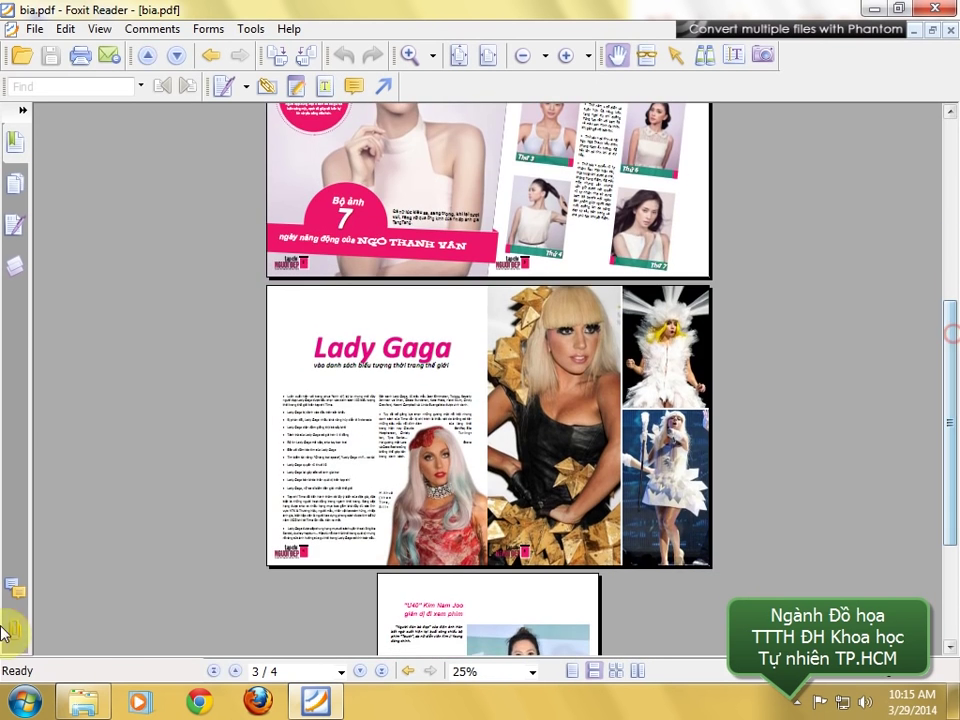
- Launch Adobe InDesign CS6 from the Adobe Master Collection CS6 programs
left_click(24, 700)
left_click(50, 617)
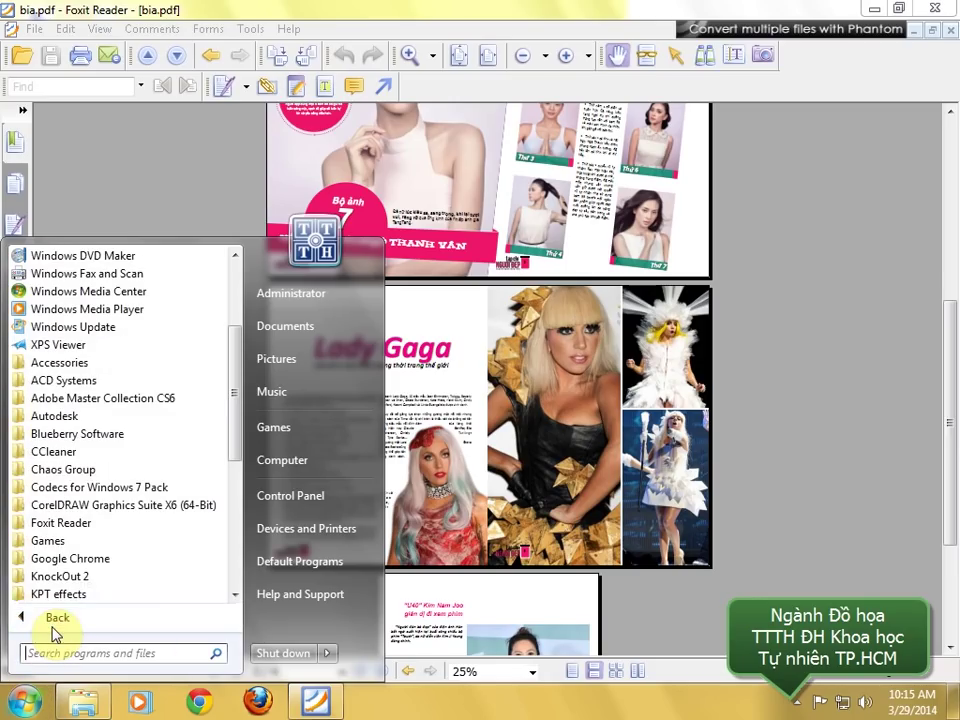
left_click(134, 400)
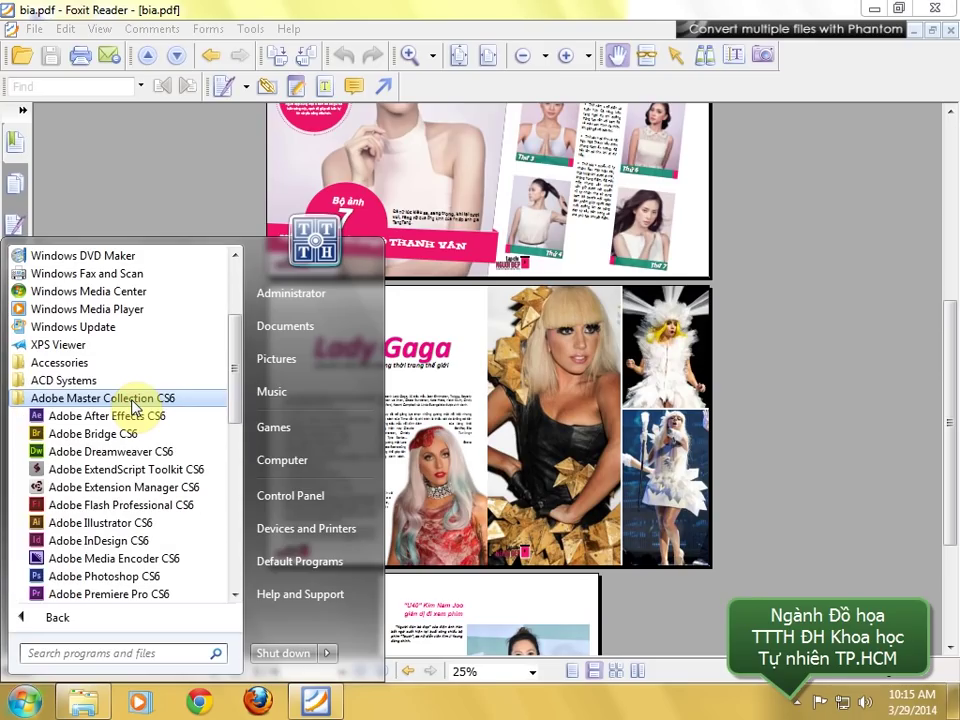
left_click(110, 532)
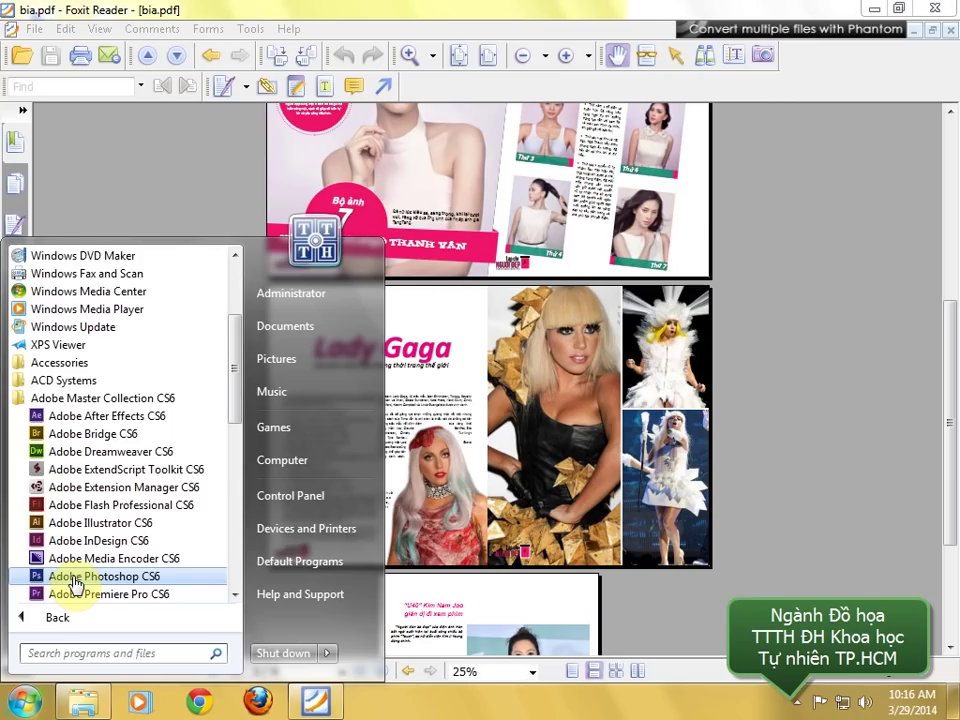
left_click(235, 407)
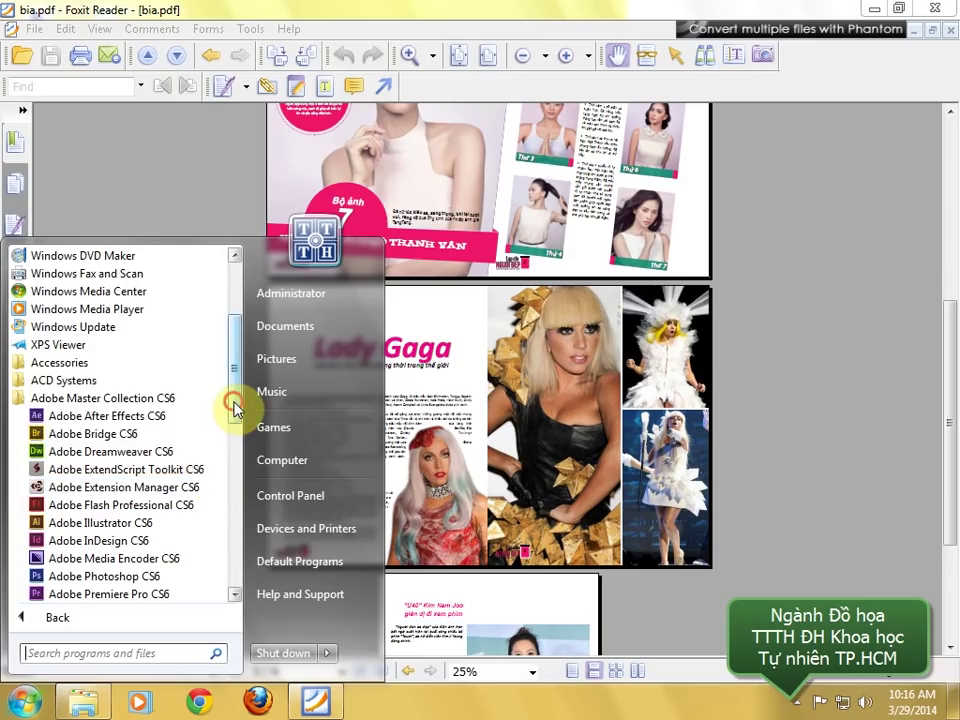
left_click_drag(233, 407, 208, 452)
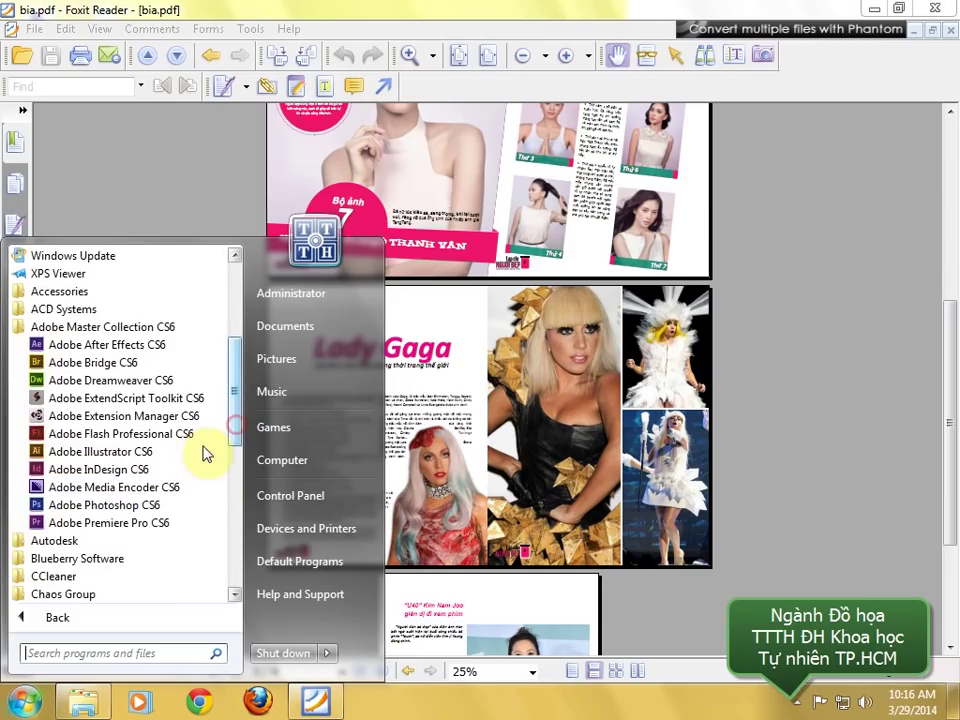
left_click(110, 473)
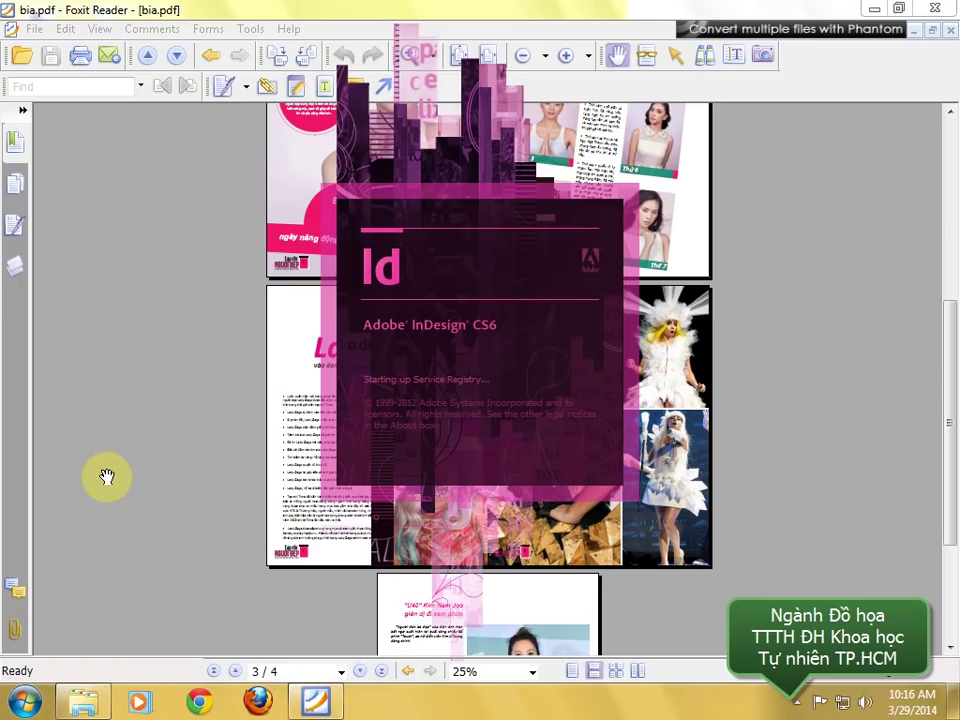
- Switch to the Tap chi Nguoi Dep folder and preview the logo (1) image and its neighbouring images in the image viewer
left_click(82, 701)
left_click(414, 270)
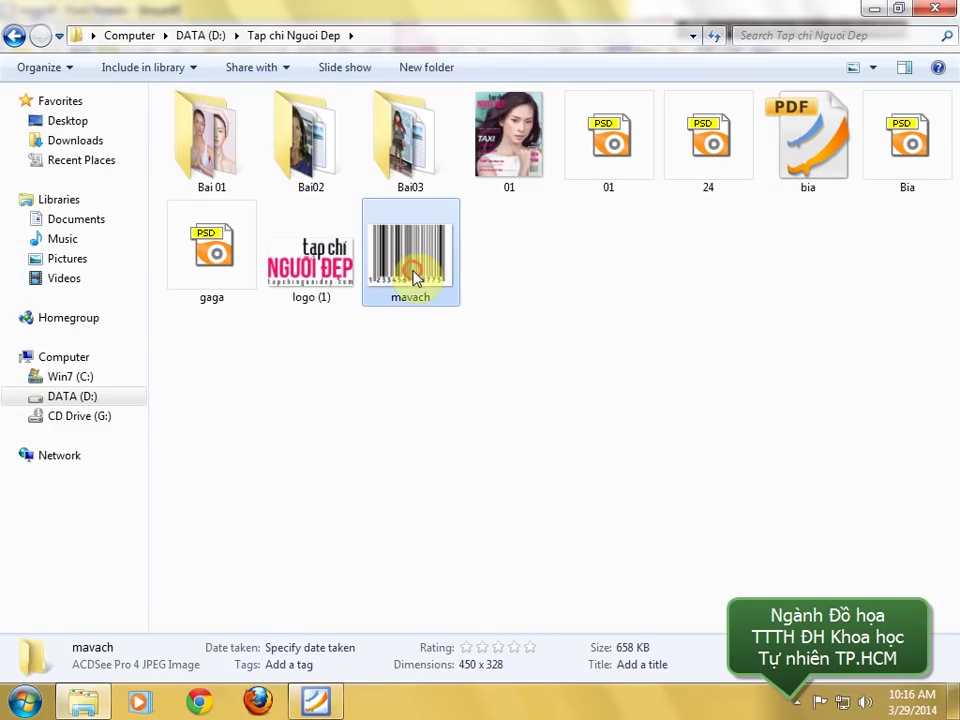
left_click(322, 270)
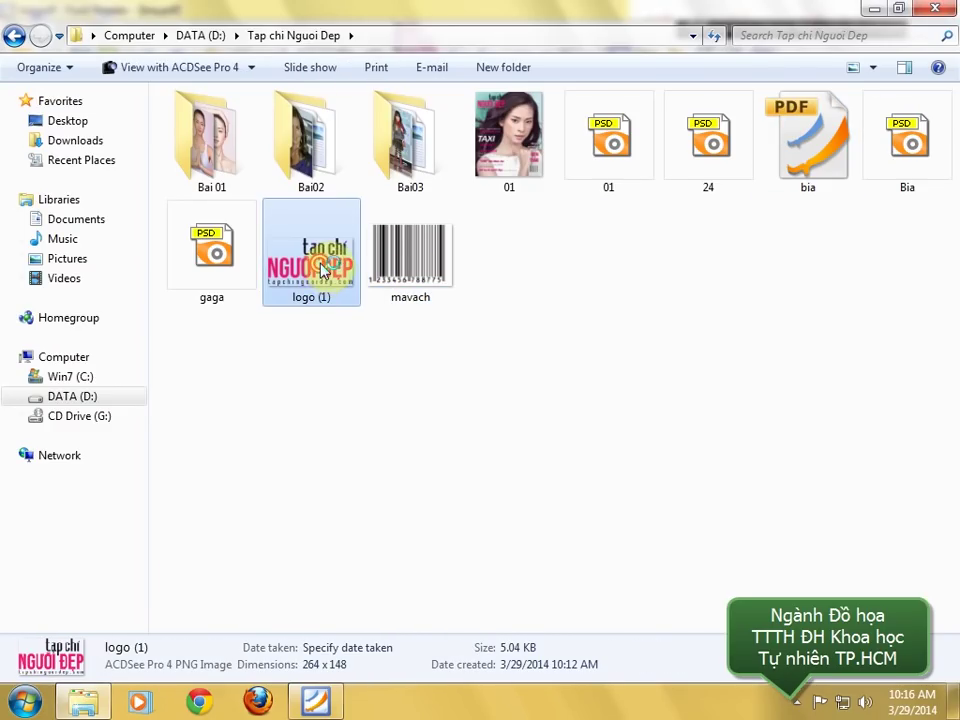
double_click(322, 270)
scroll(461, 437, "up", 3)
scroll(462, 436, "down", 2)
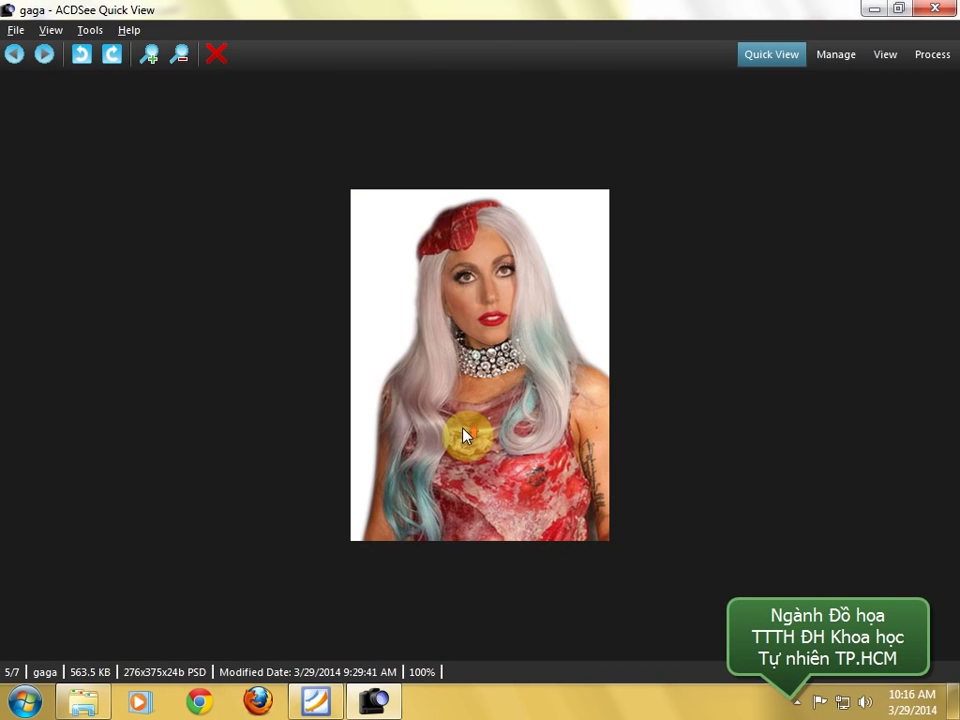
scroll(463, 435, "up", 1)
left_click(935, 8)
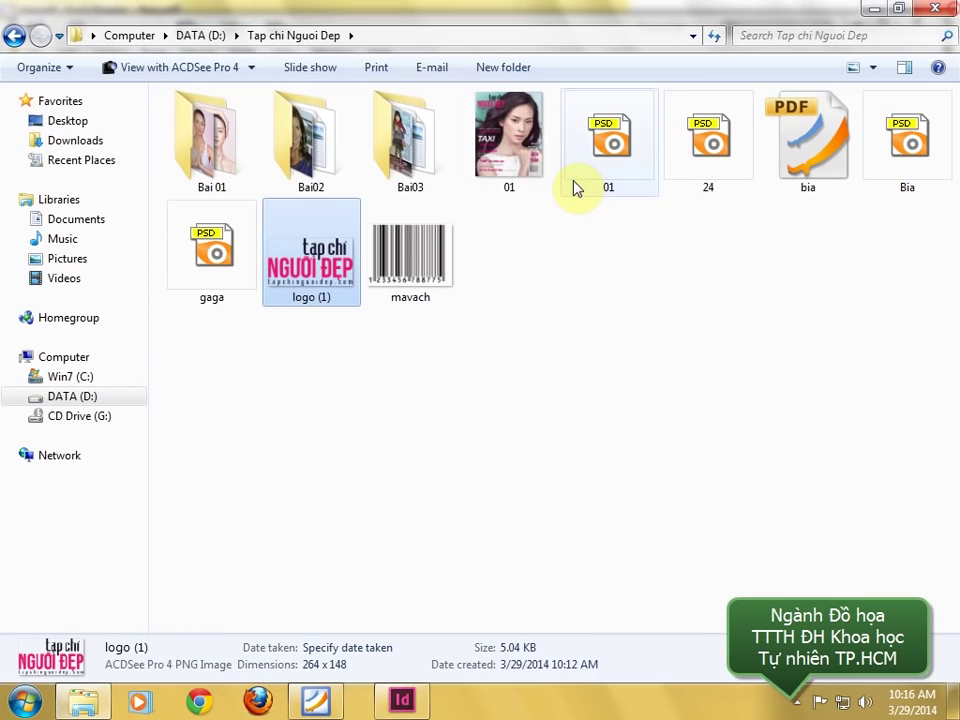
double_click(315, 255)
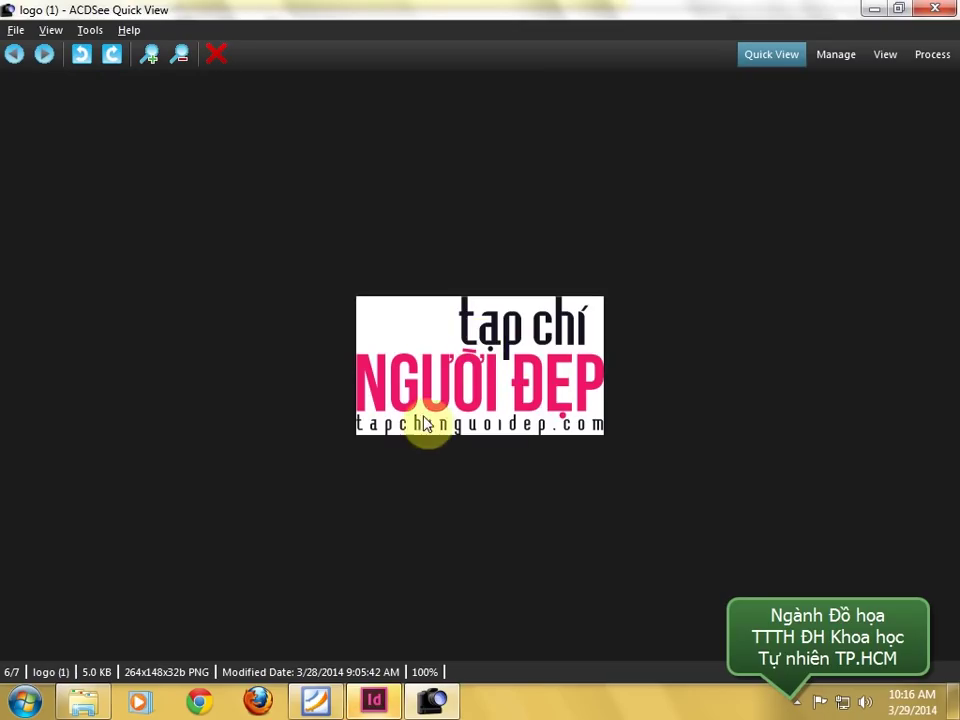
left_click(935, 8)
- Examine the 01 and 24 image files, and the photos and bai01 Word document in the Bai 01 folder
left_click(588, 143)
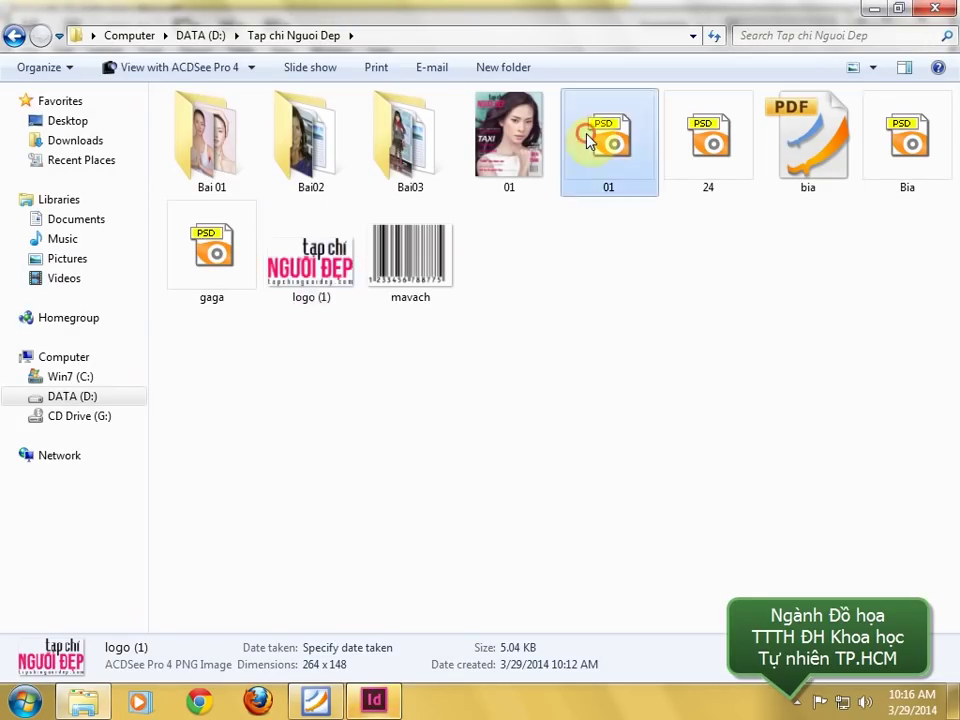
left_click(706, 143)
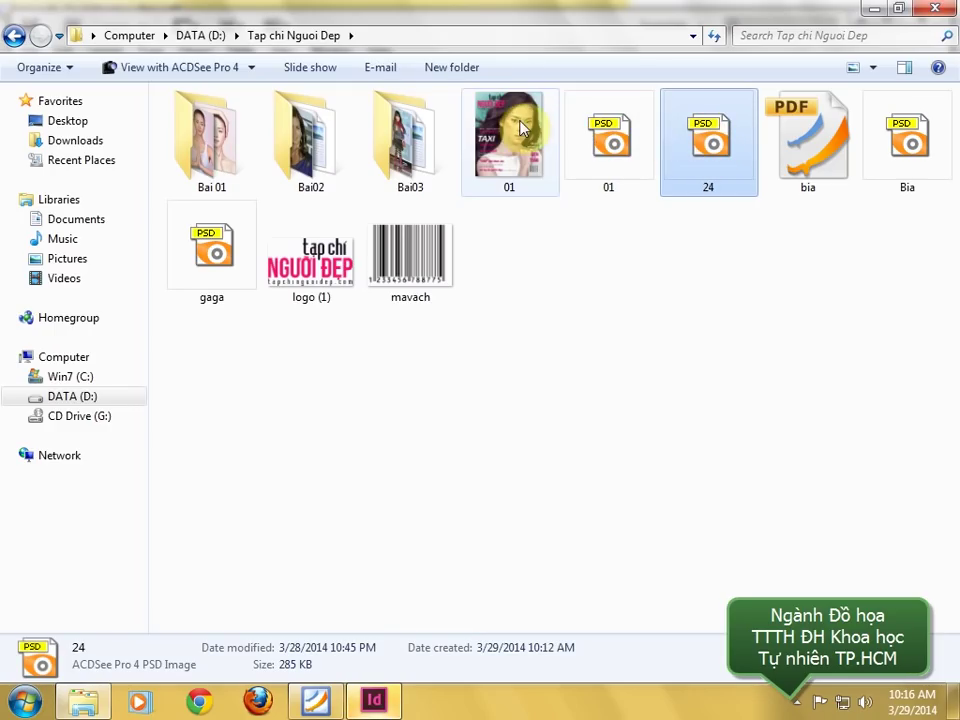
left_click(515, 137)
double_click(231, 146)
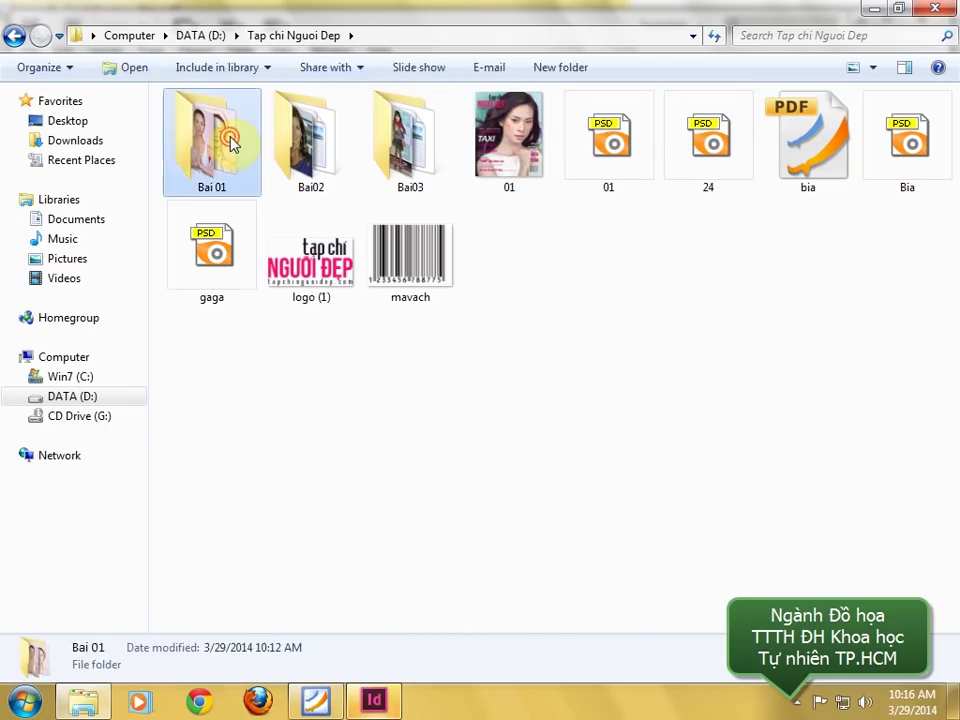
left_click(208, 150)
left_click(609, 145)
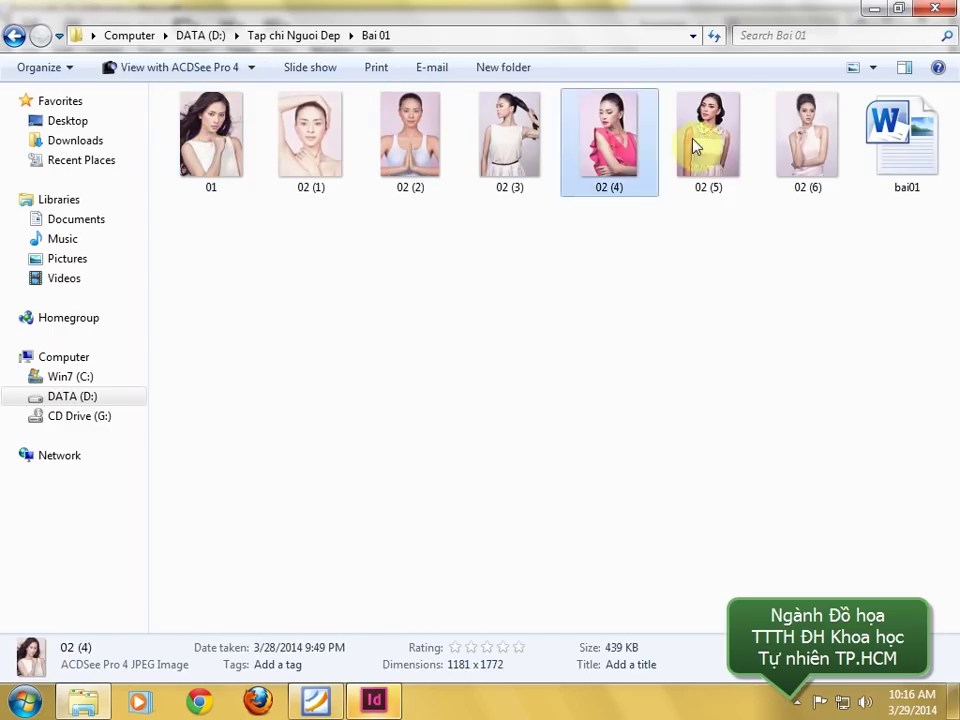
left_click(909, 148)
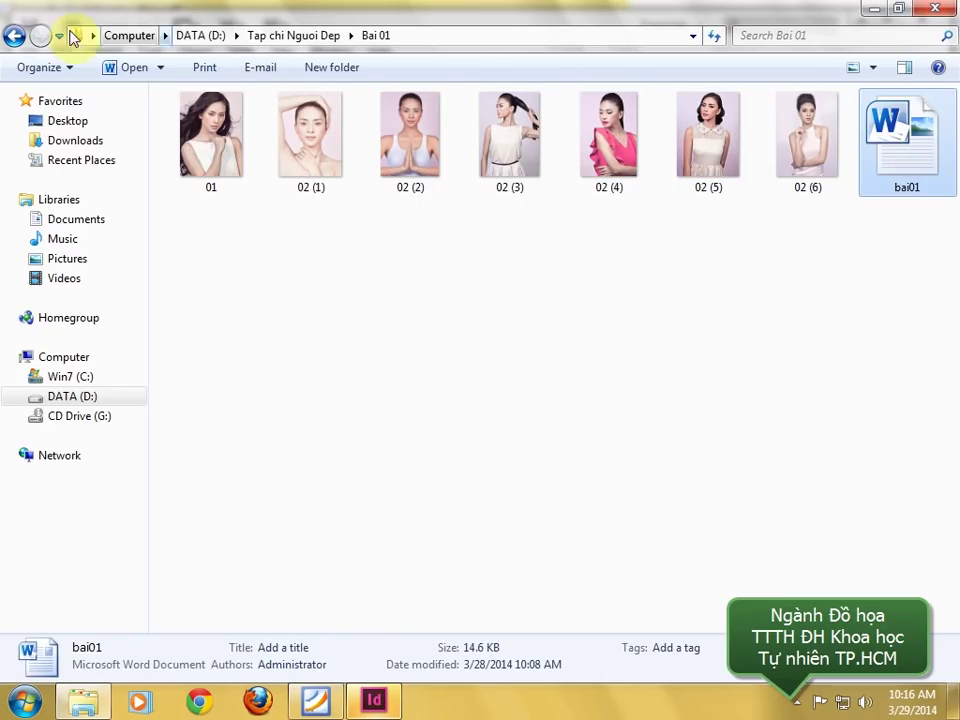
left_click(18, 36)
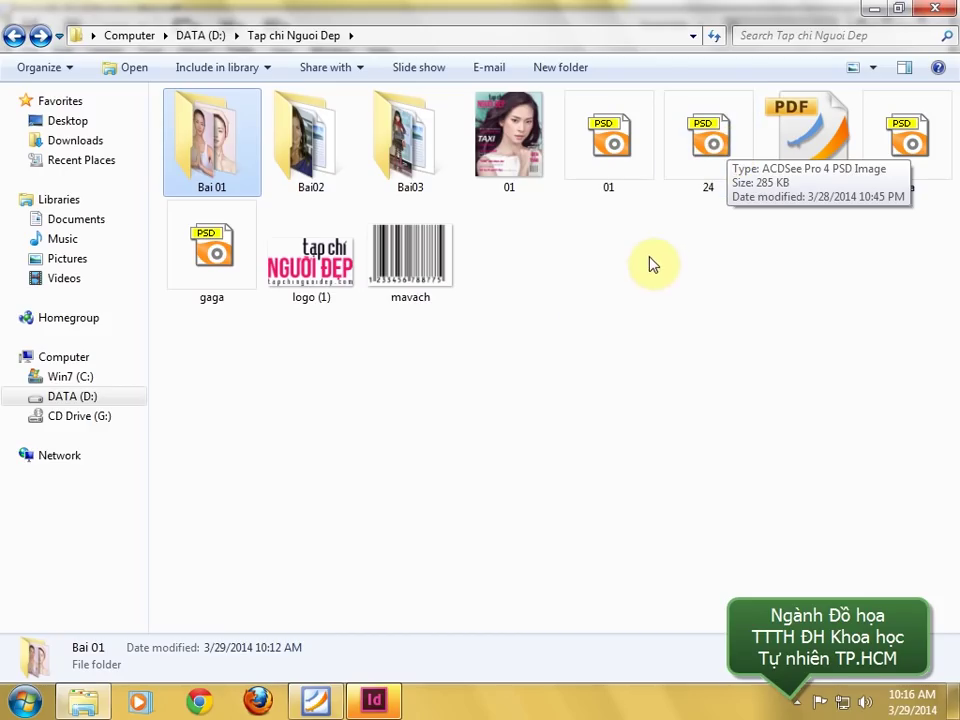
- Check the 24, 01 and Bia PSD files in the magazine folder
left_click(700, 135)
left_click(612, 148)
left_click(700, 146)
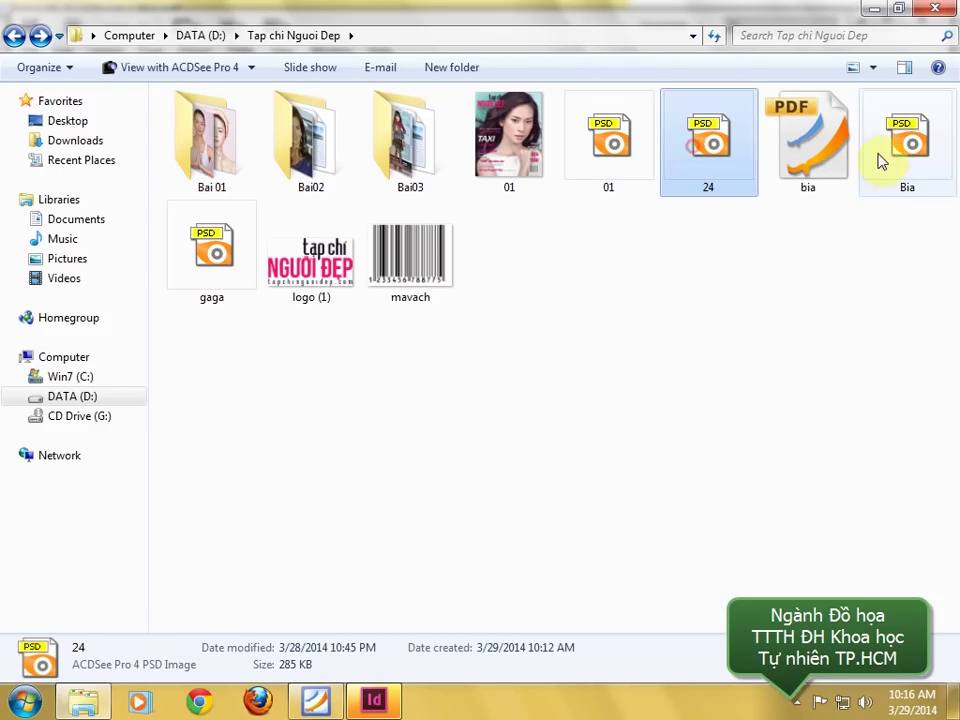
left_click(900, 155)
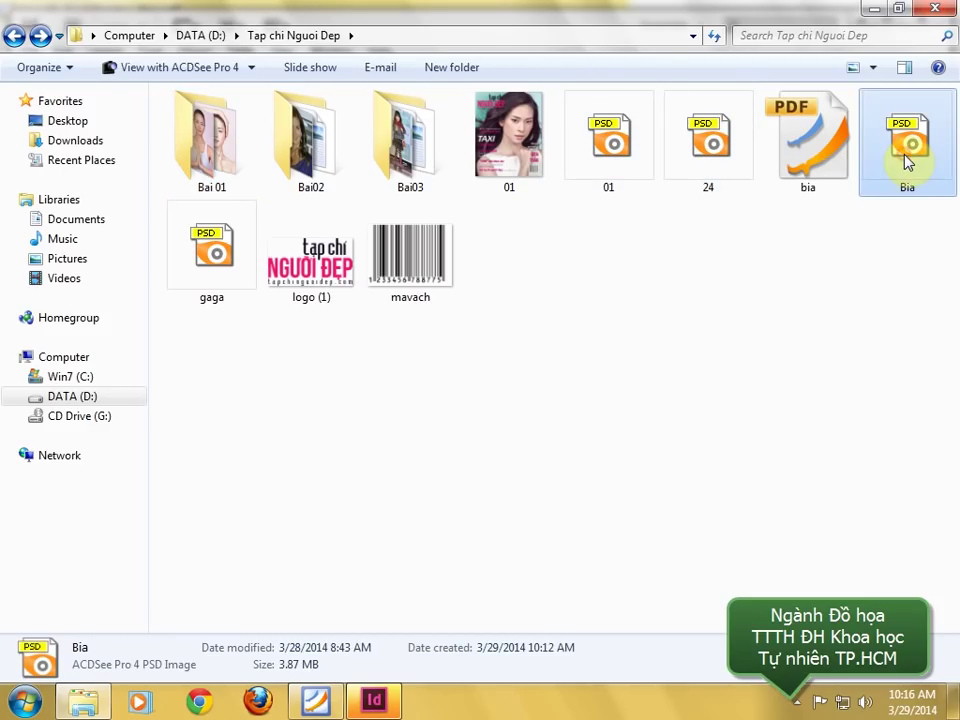
- Switch to InDesign, maximize its window and check the default New Document settings without creating a document
left_click(382, 706)
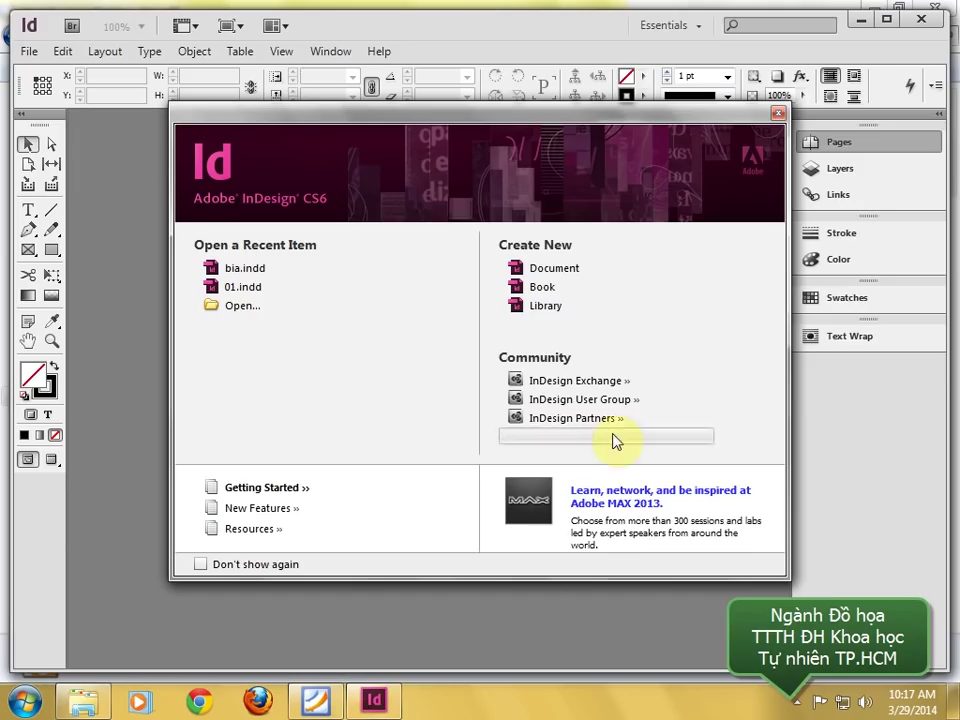
left_click(886, 18)
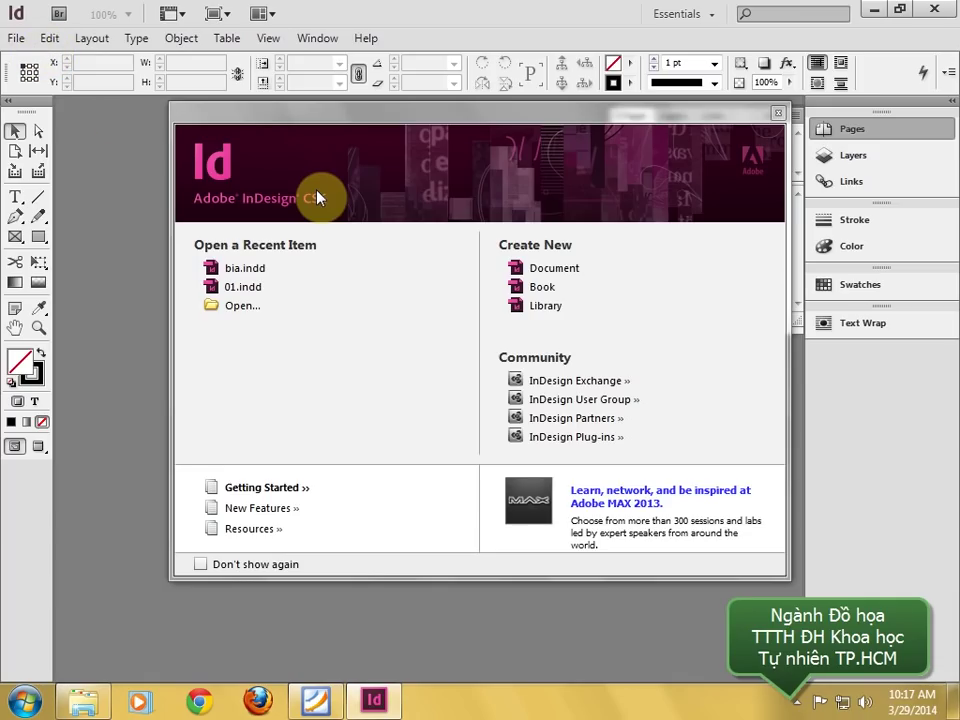
left_click(550, 269)
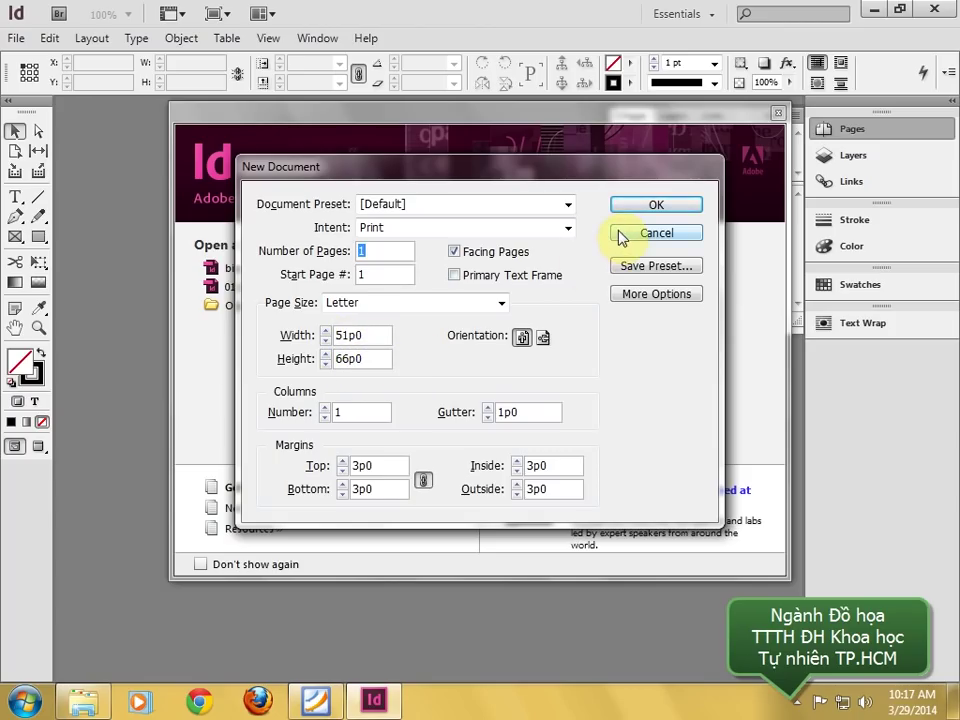
left_click(655, 233)
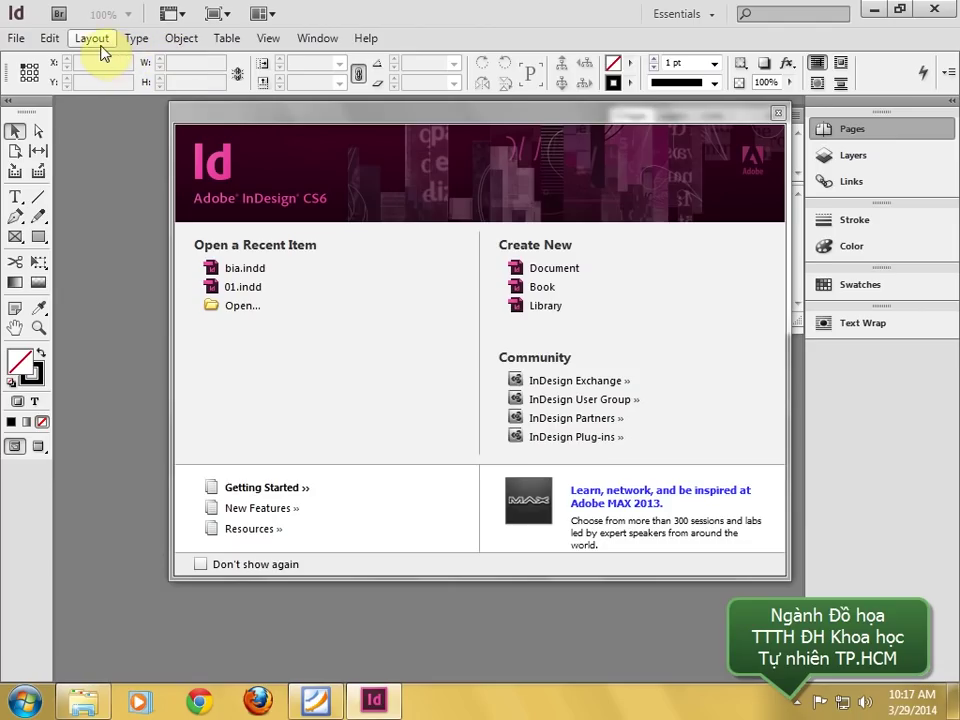
- Set the horizontal and vertical ruler units to Centimeters in the Units & Increments preferences
key("ctrl+k")
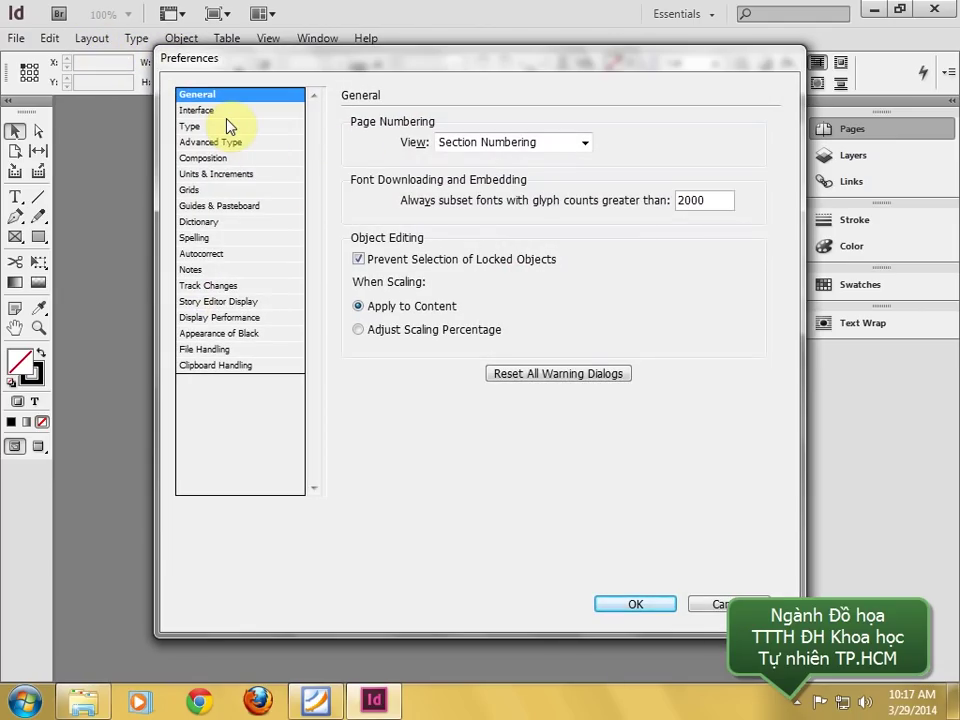
left_click(199, 175)
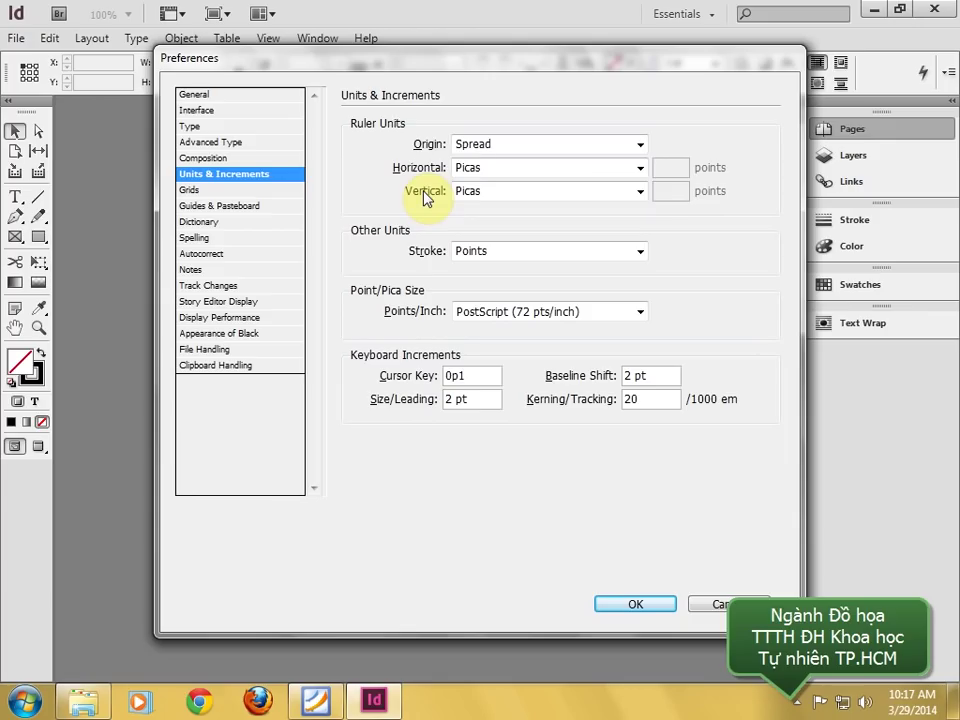
left_click(610, 177)
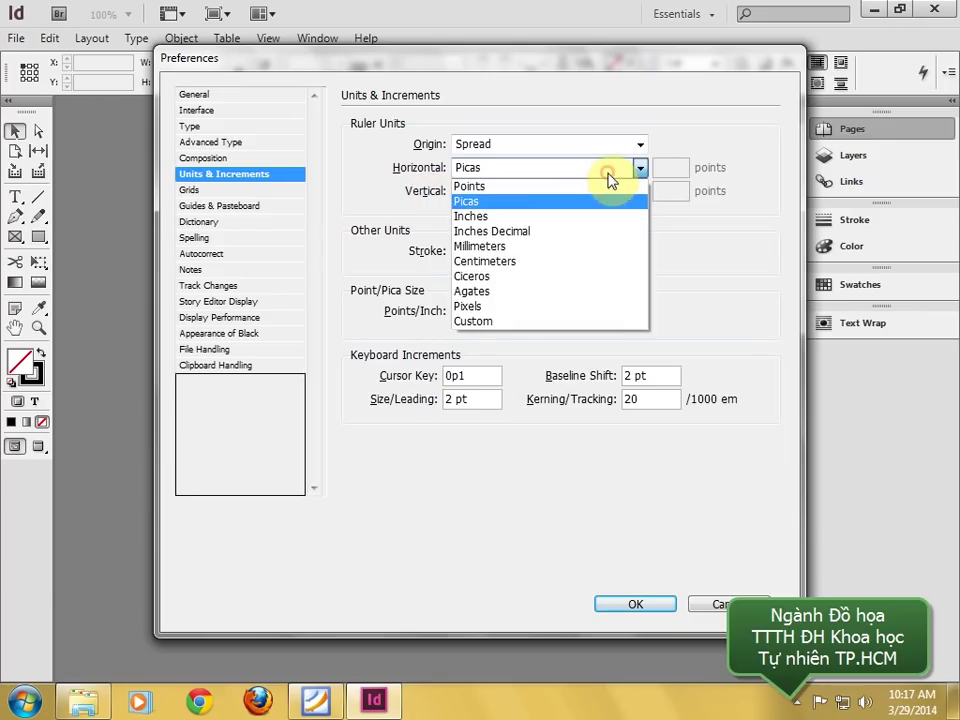
left_click(521, 265)
left_click(530, 195)
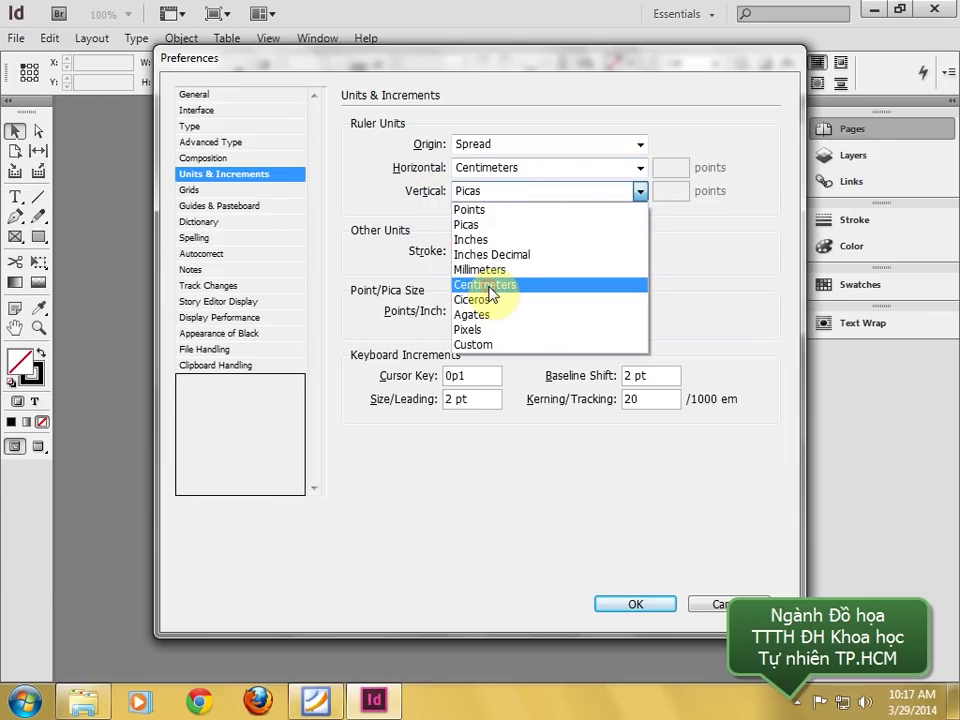
left_click(553, 281)
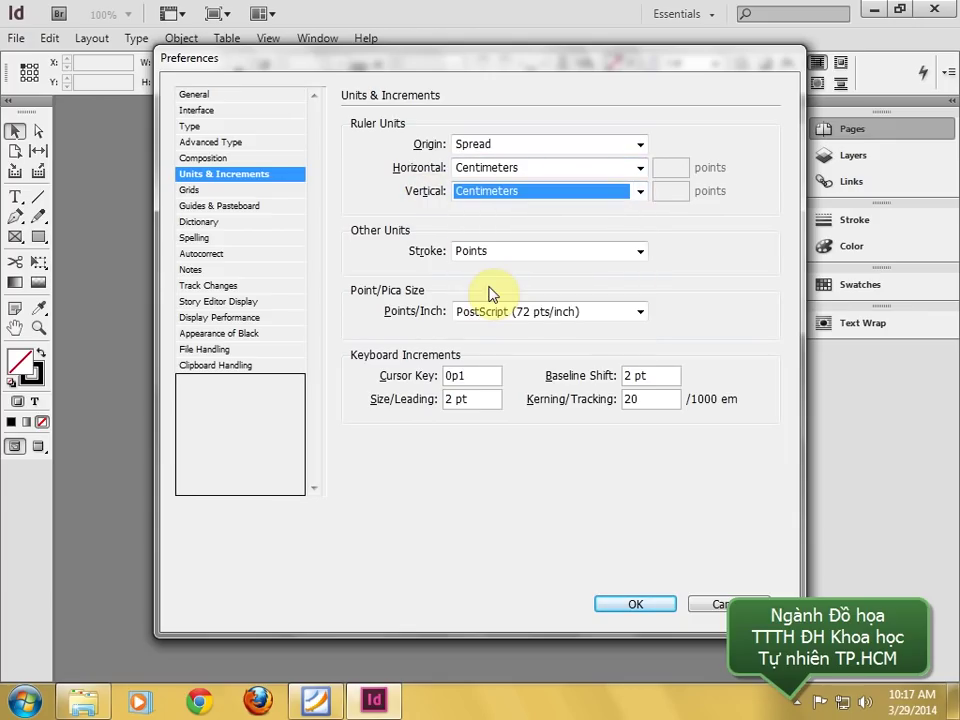
left_click(634, 605)
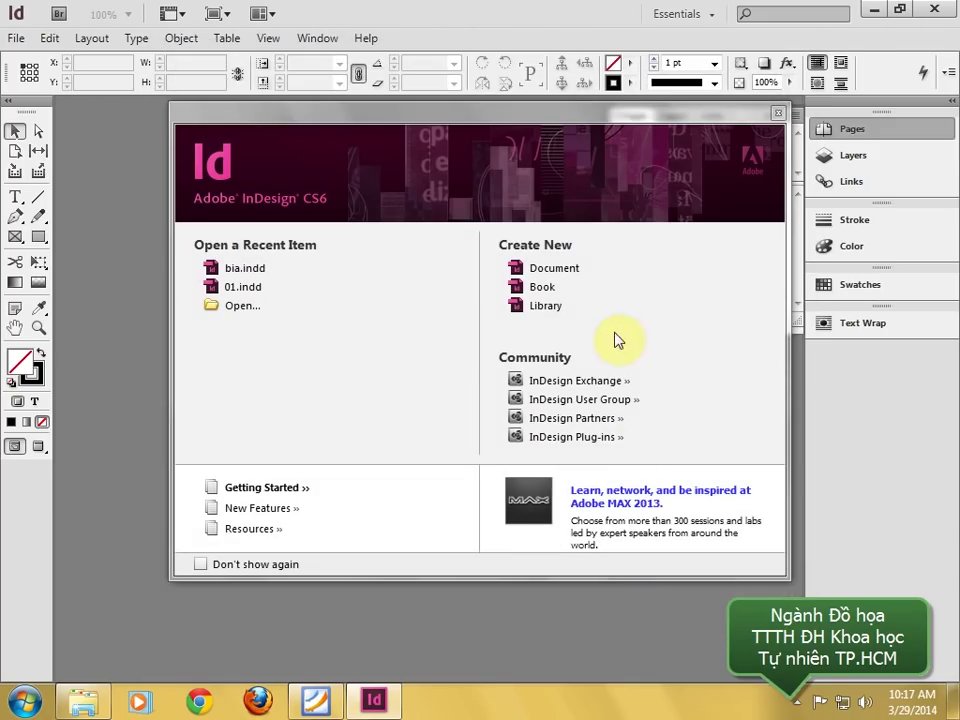
- Start a new document with a custom page size 25 cm wide and 31.7 cm high
left_click(566, 275)
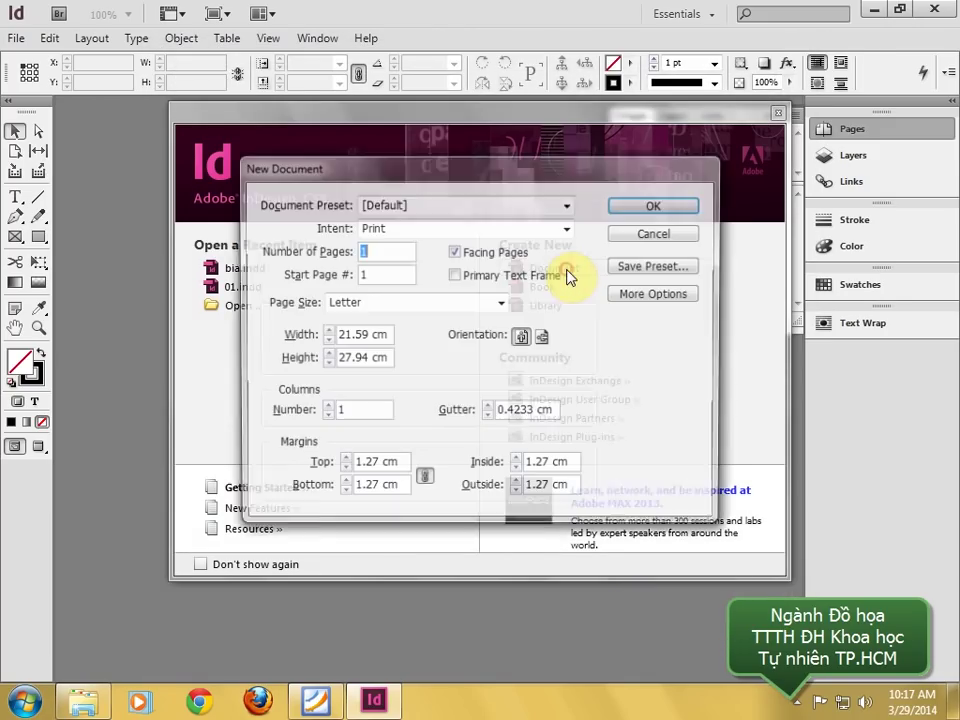
left_click_drag(375, 336, 293, 360)
left_click(444, 303)
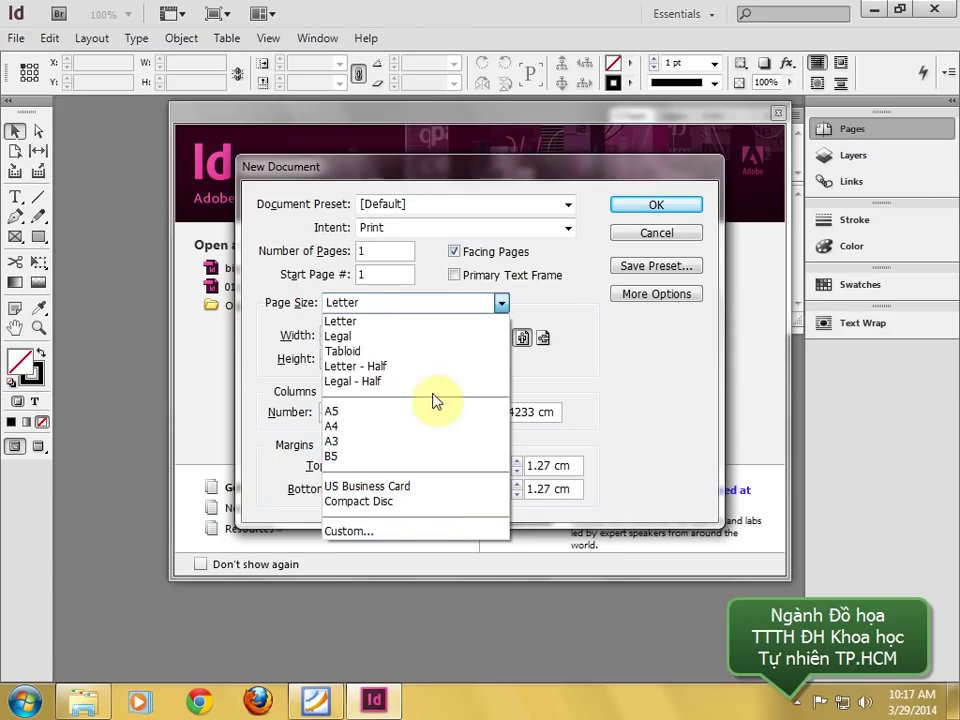
left_click(570, 372)
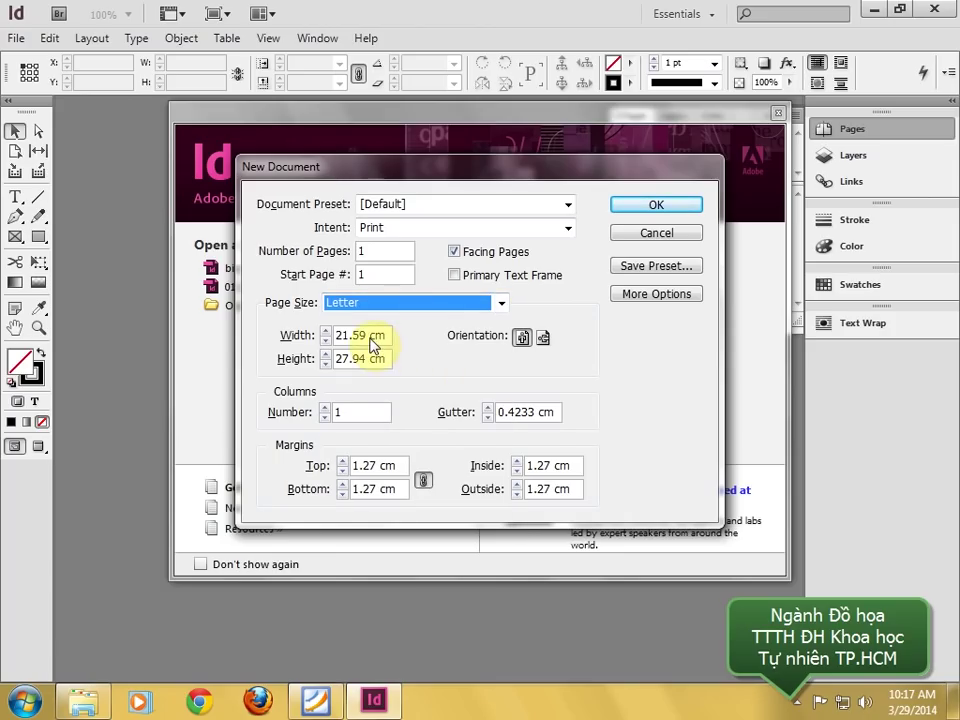
left_click_drag(376, 340, 322, 335)
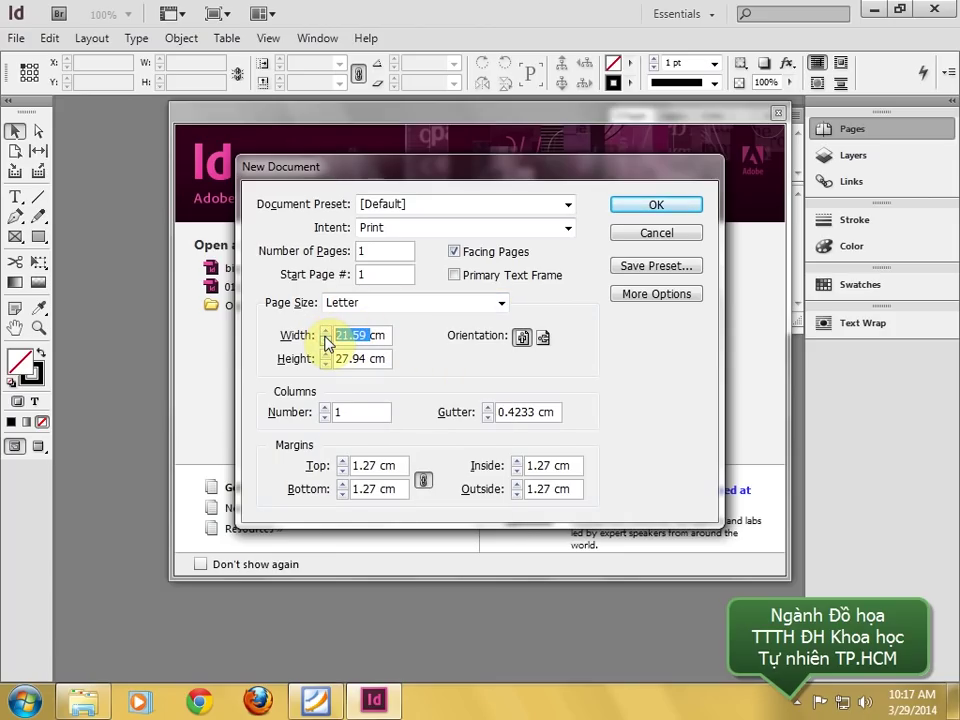
type("25")
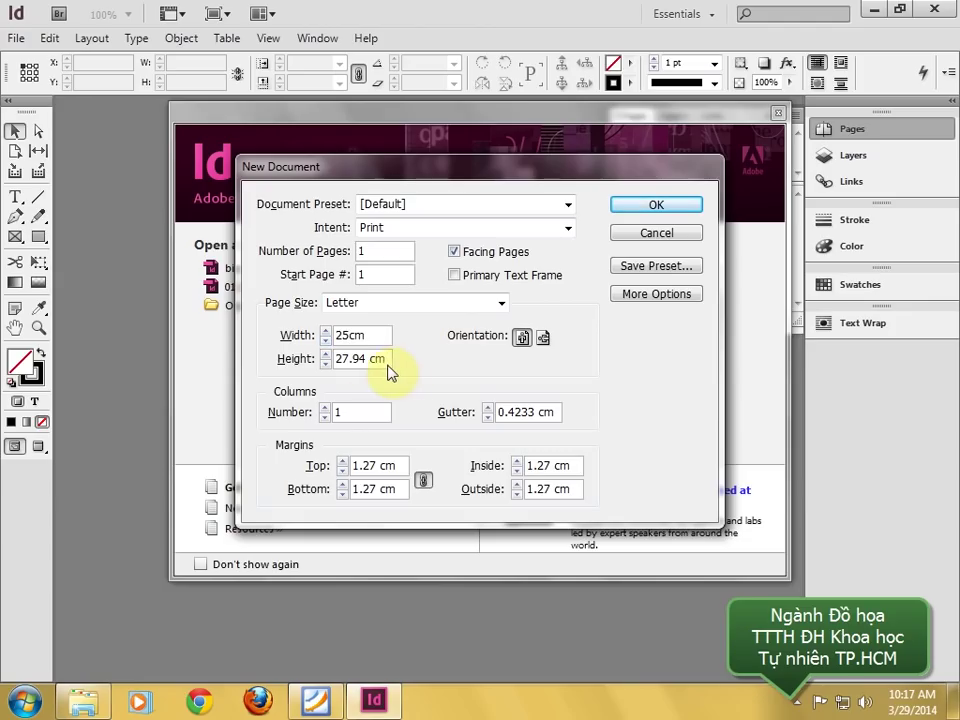
left_click_drag(365, 362, 327, 365)
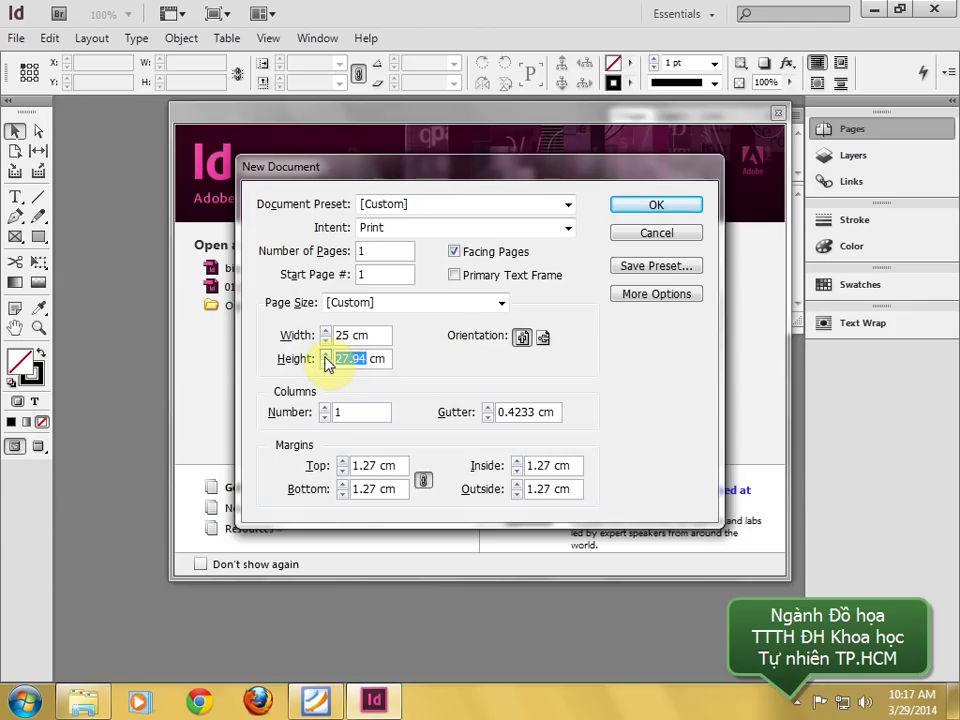
type("31.")
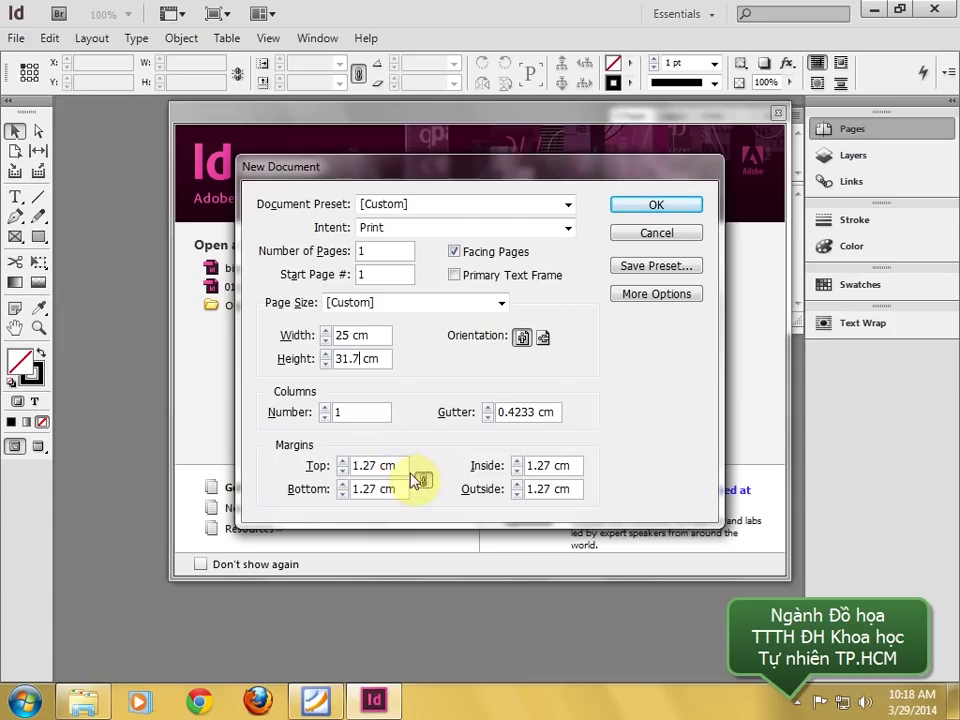
- Set the top, bottom, inside and outside margins of the new document to 1 cm
double_click(370, 467)
type("1")
key("Tab")
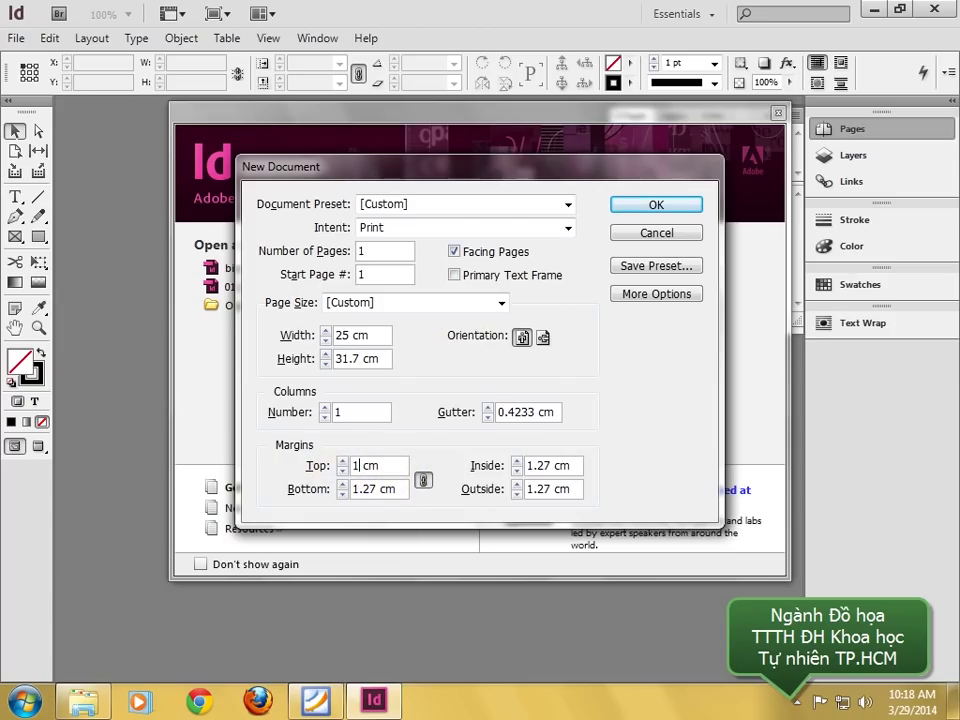
left_click(423, 480)
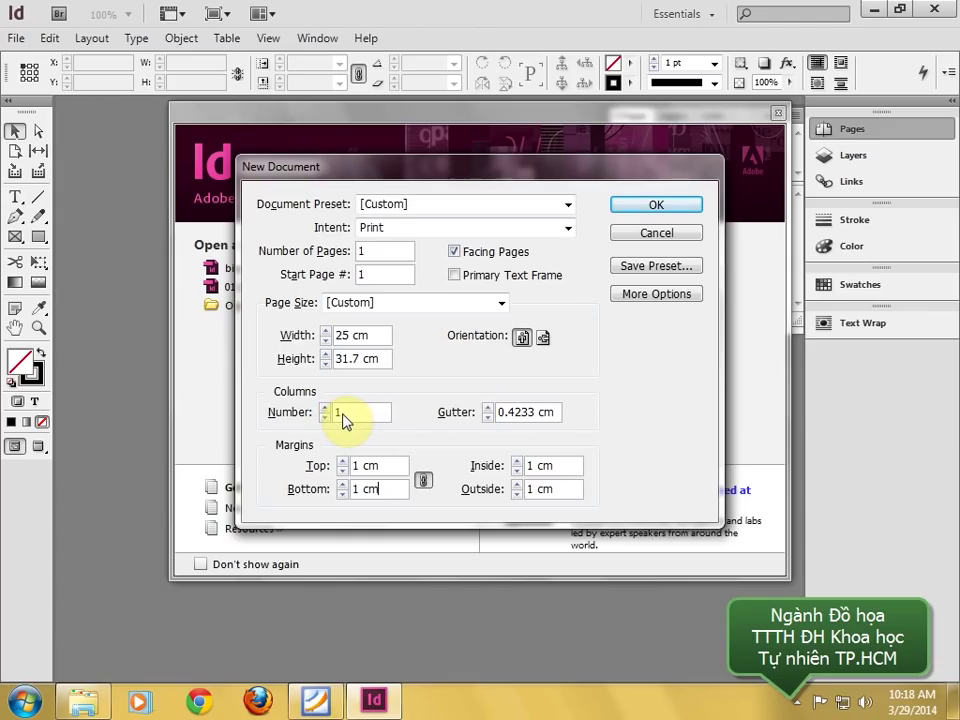
- Set the number of pages to 6 and create the document
double_click(369, 251)
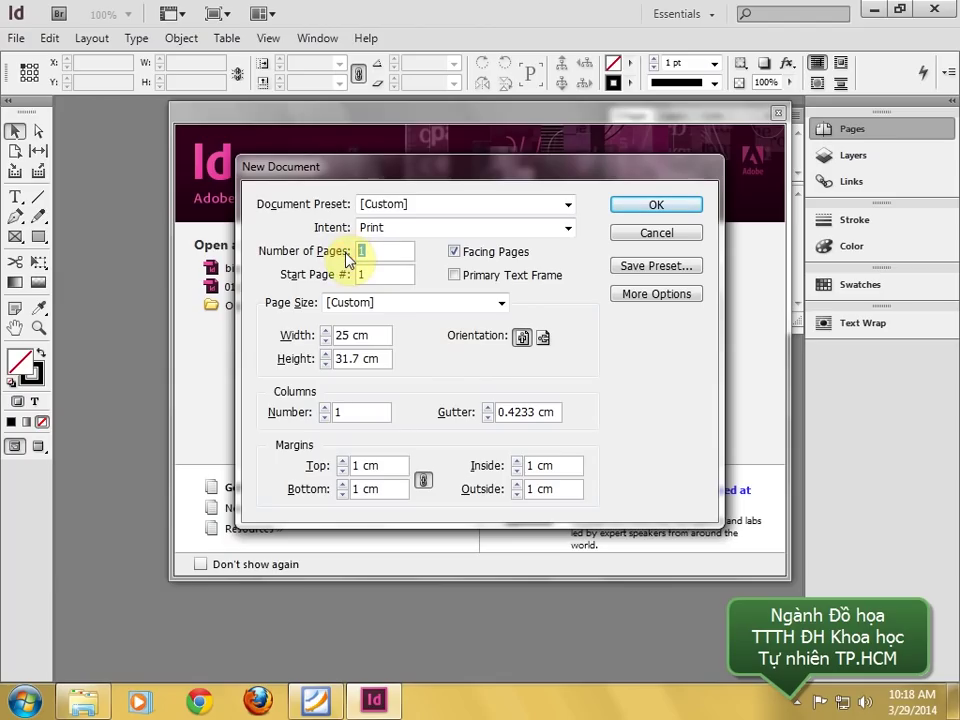
type("6")
double_click(368, 252)
left_click(686, 211)
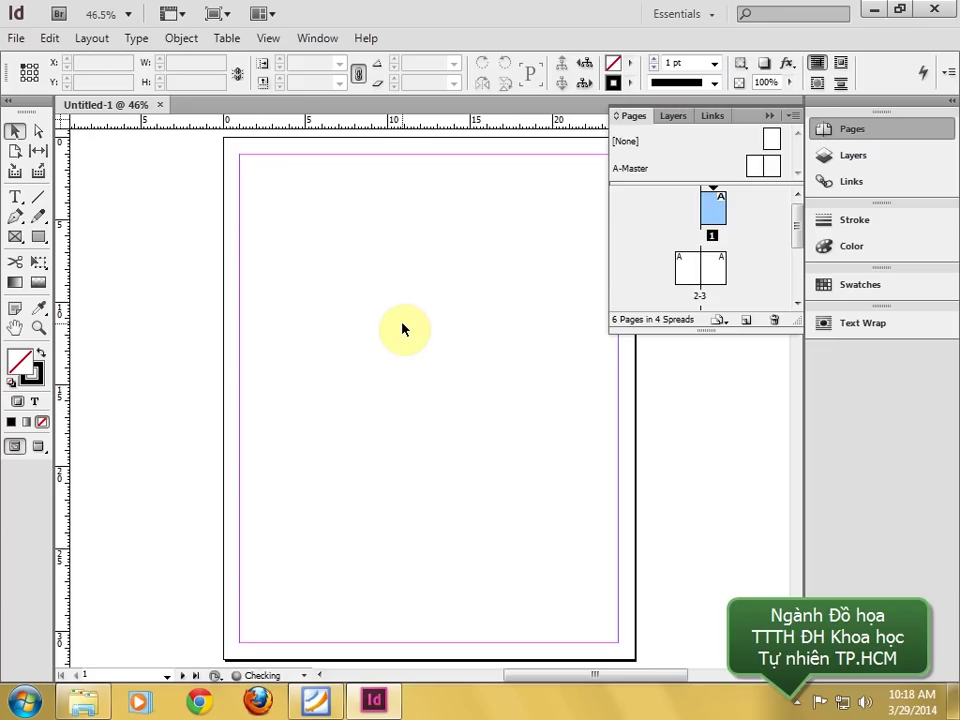
- Examine the page spreads of the new document as an overview and look closer at page 1
key("ctrl+minus")
key("ctrl+minus")
key("ctrl+minus")
key("ctrl+minus")
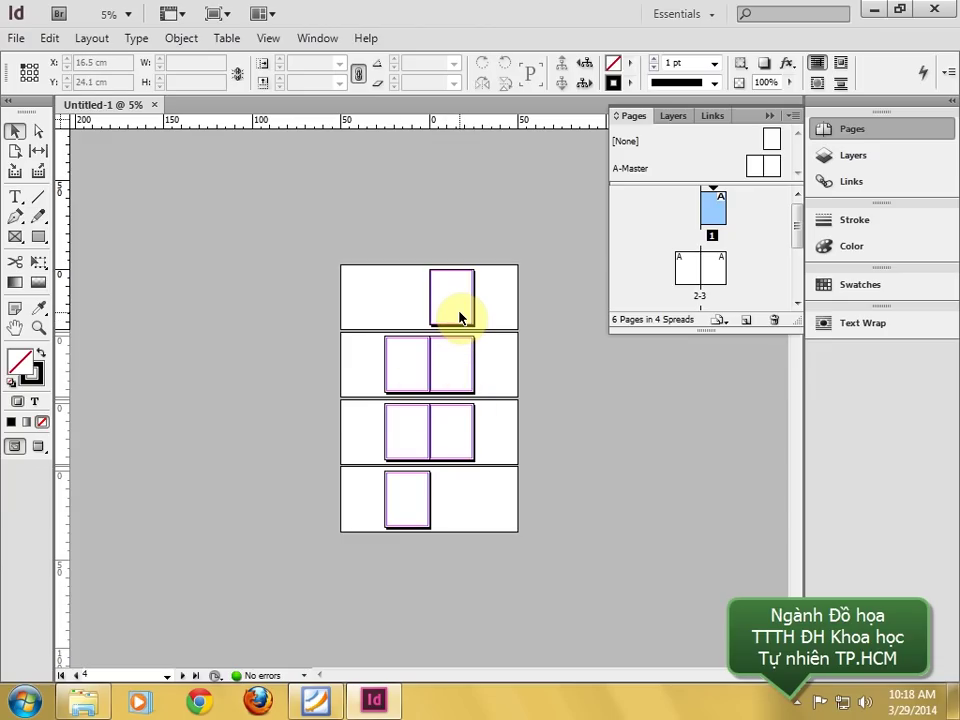
key("ctrl+equal")
key("ctrl+equal")
left_click_drag(512, 274, 418, 364)
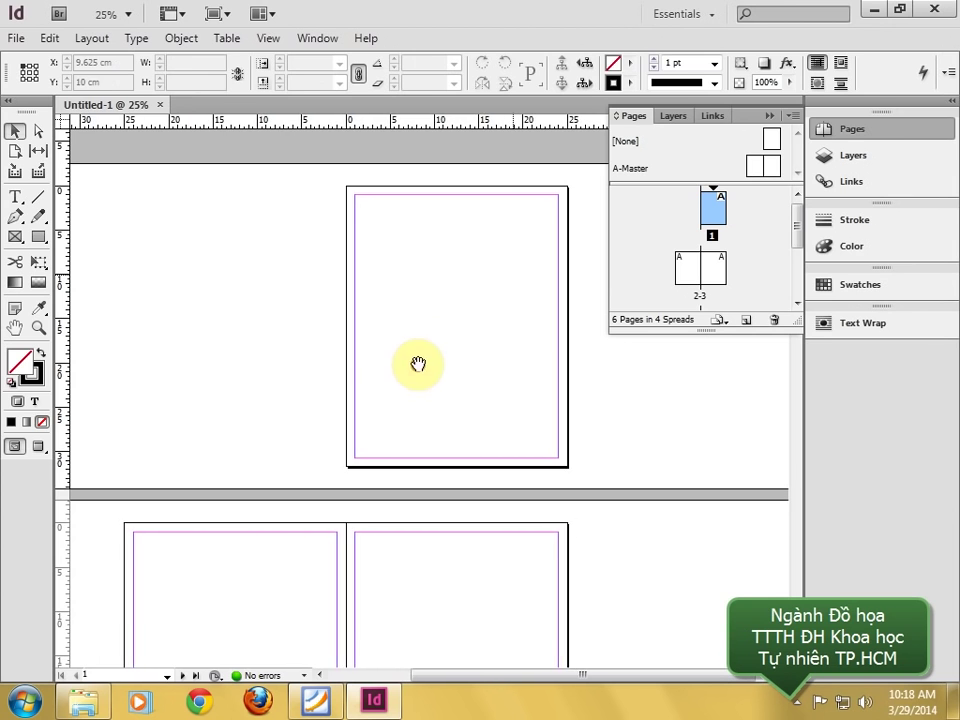
key("ctrl+equal")
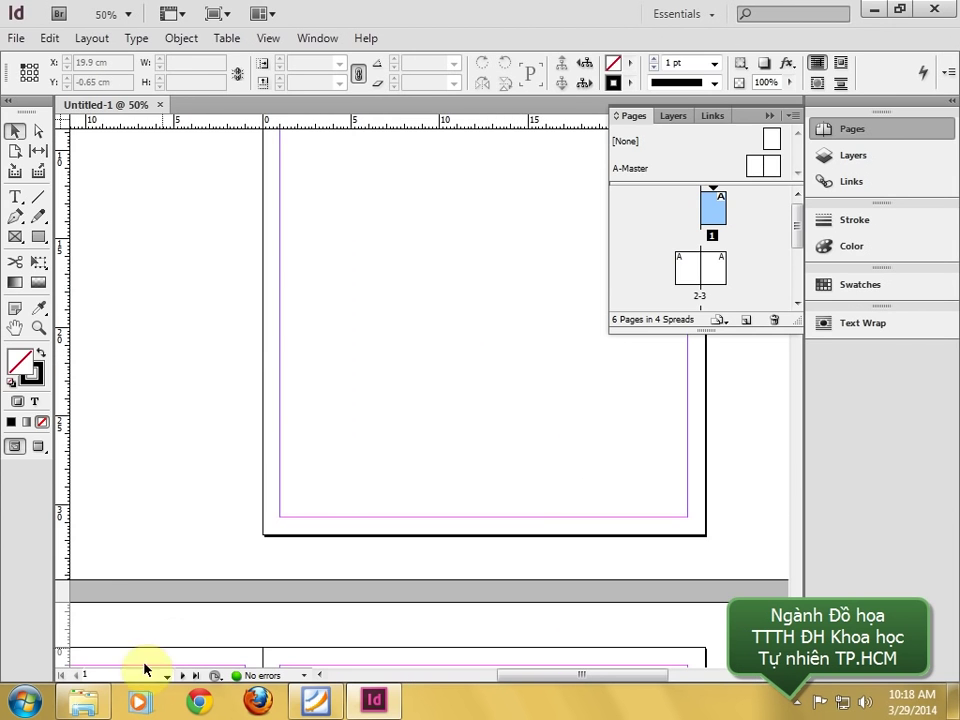
- Switch to the Tap chi Nguoi Dep folder, preview the 01 cover image and check the 01 PSD file
left_click(84, 701)
double_click(512, 122)
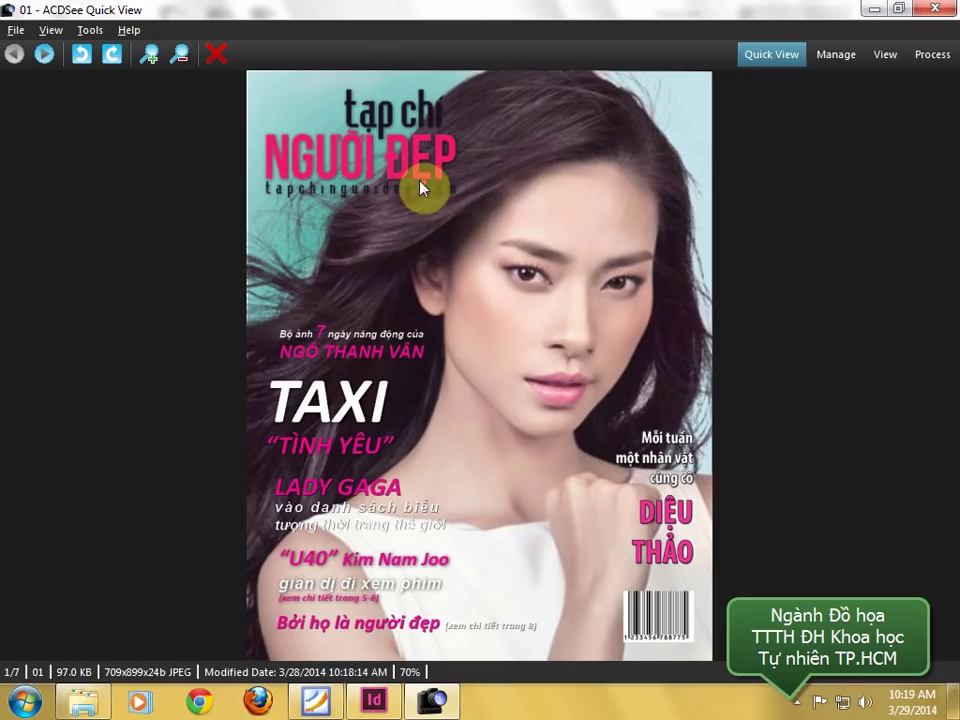
left_click(940, 12)
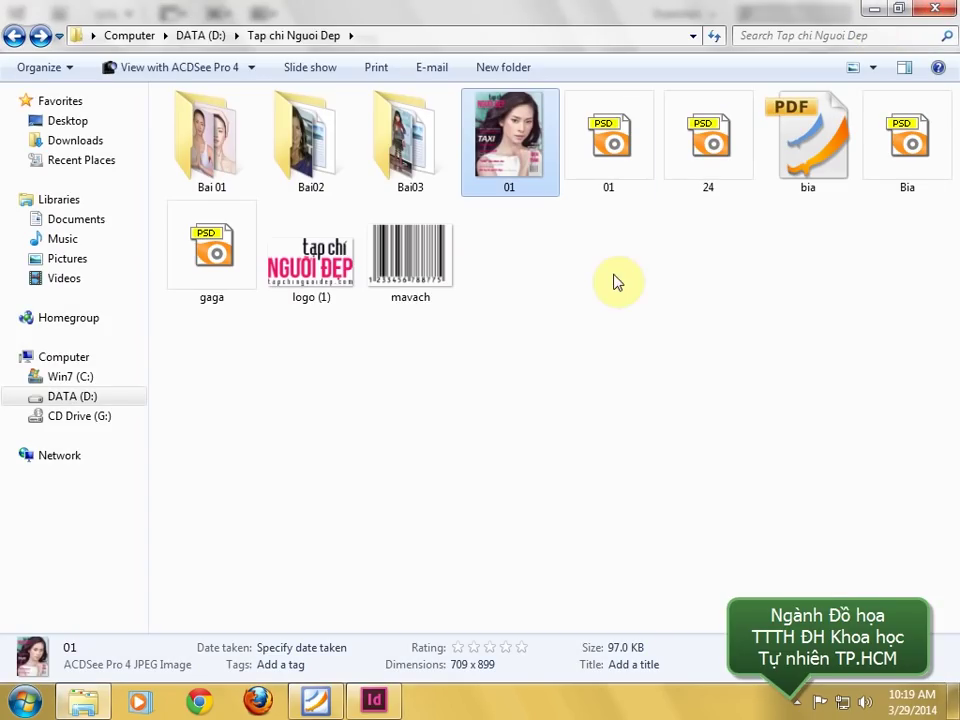
left_click(610, 150)
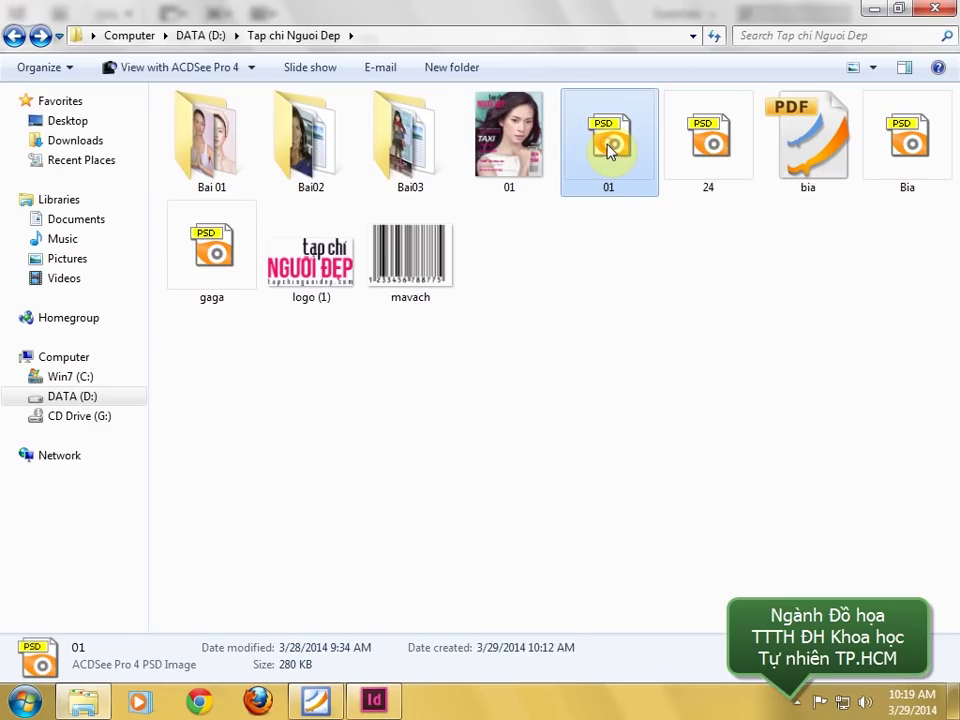
right_click(610, 150)
left_click(418, 471)
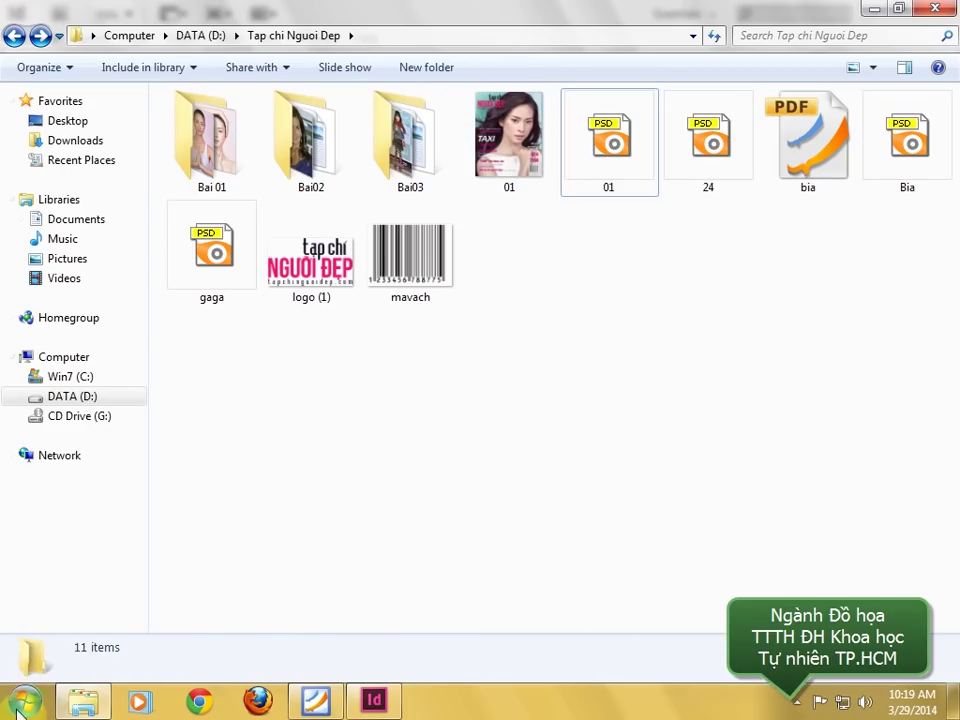
- Launch Adobe Photoshop CS6 from the Adobe Master Collection CS6 programs
left_click(22, 703)
left_click(60, 612)
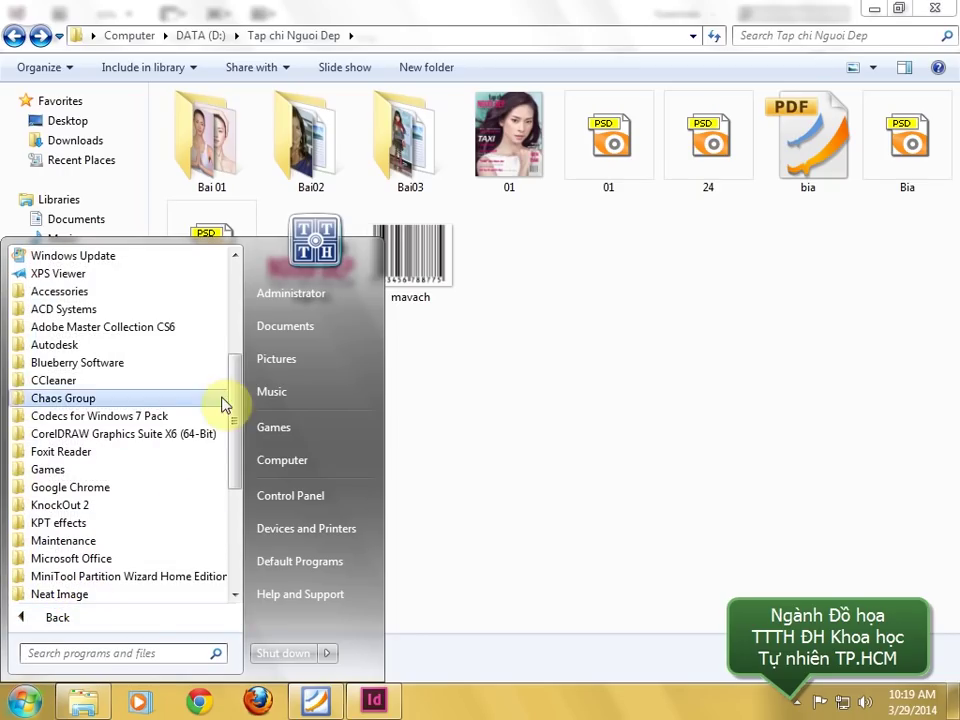
left_click(190, 330)
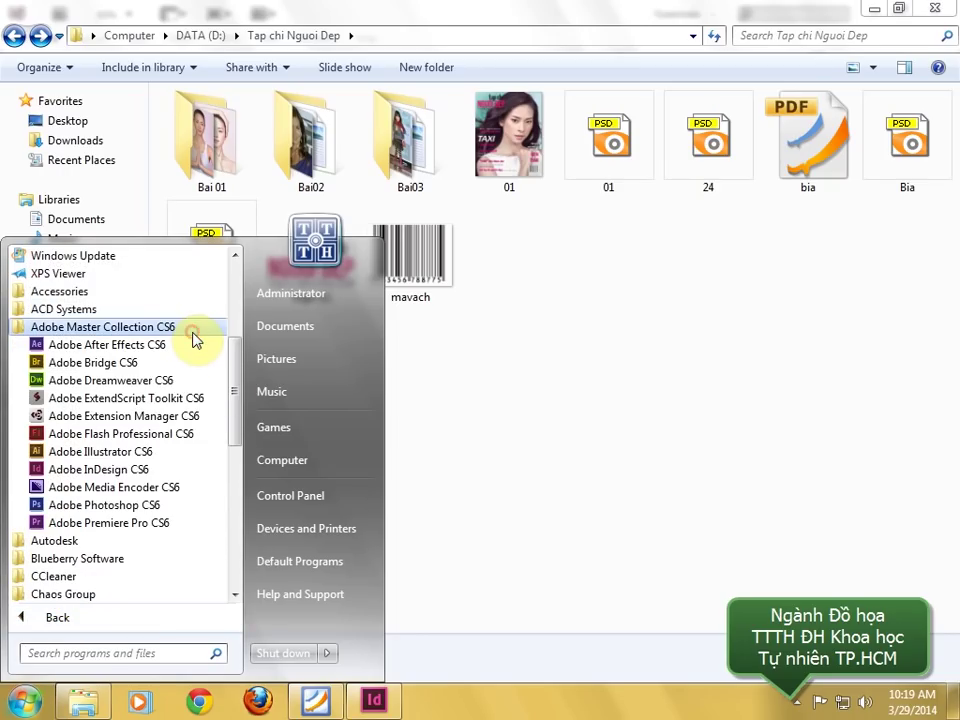
left_click(133, 506)
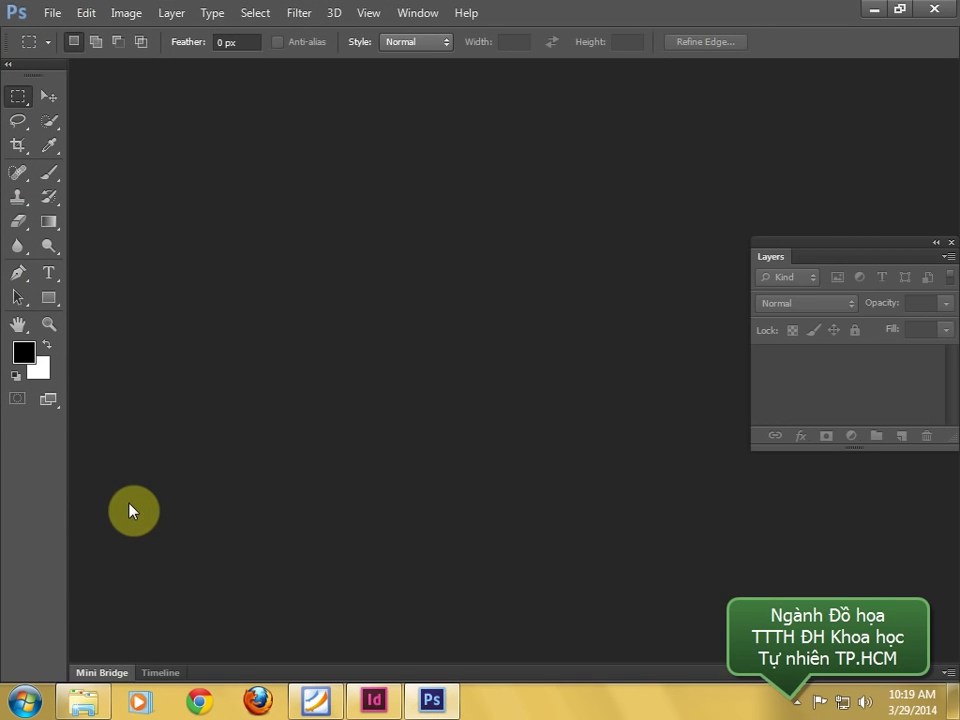
- Return to the Tap chi Nguoi Dep folder and preview the 01 PSD file in the image viewer
left_click(83, 700)
left_click(612, 185)
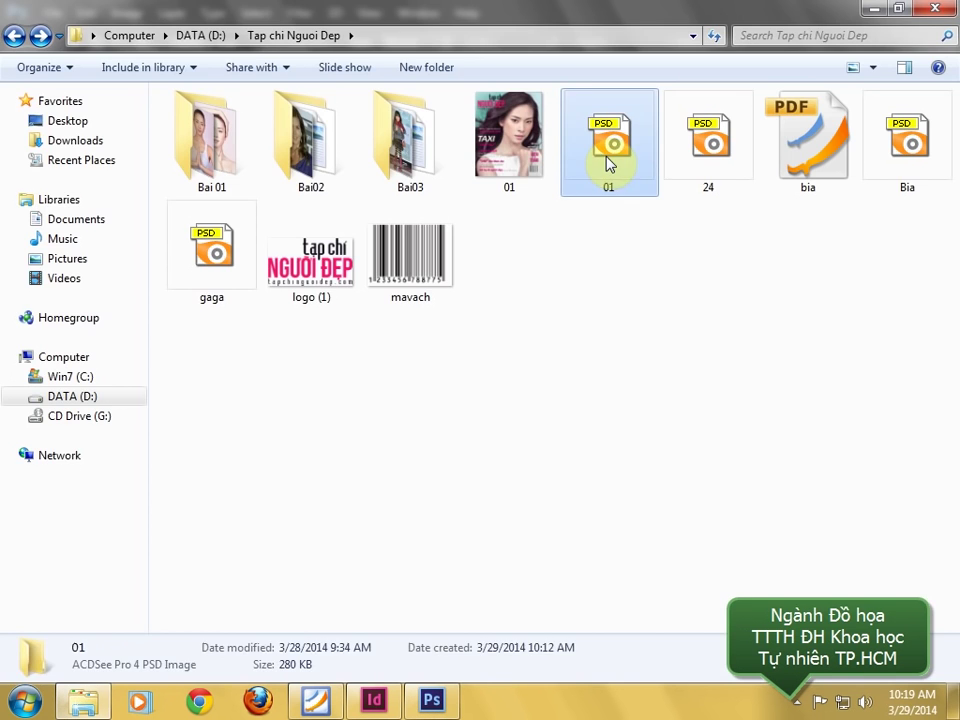
double_click(610, 165)
left_click(945, 8)
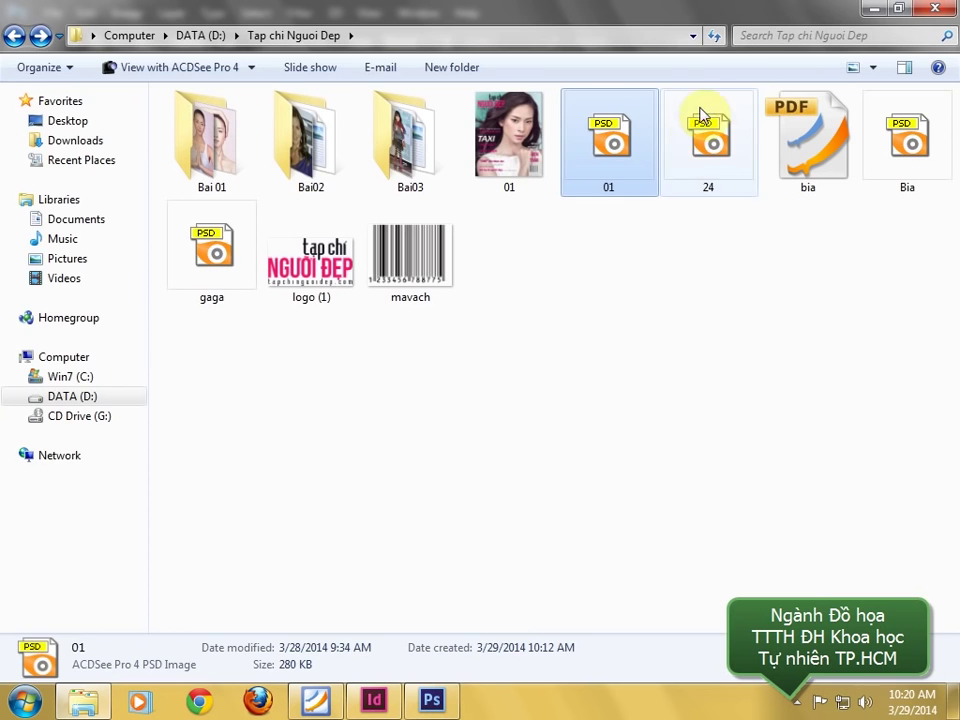
- Preview the 24 PSD file in the image viewer and delete it from the magazine folder
left_click(703, 140)
double_click(703, 141)
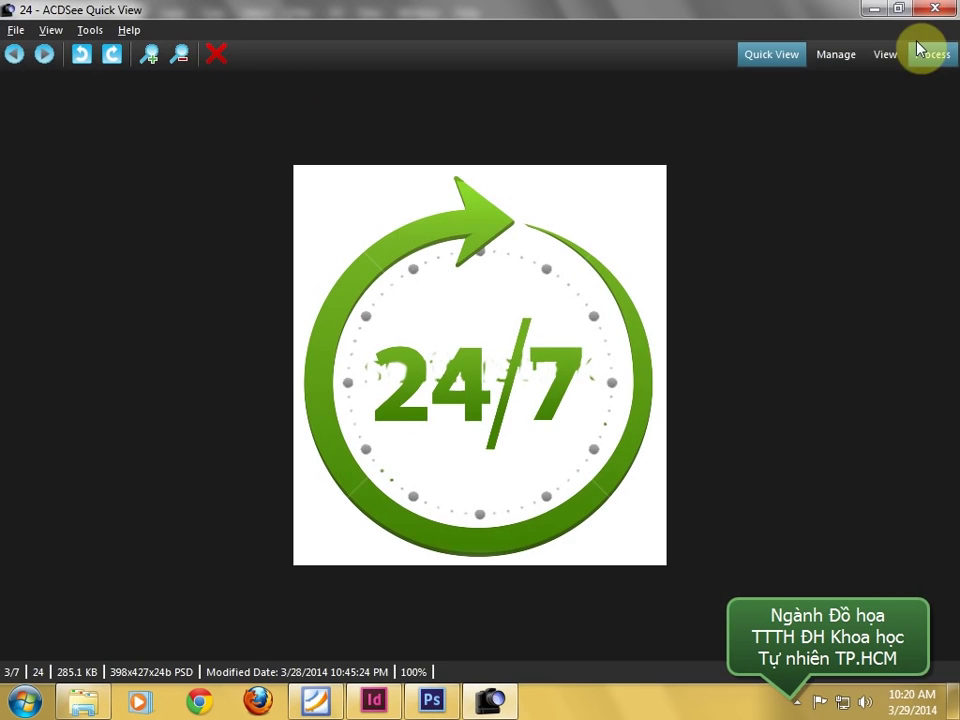
left_click(940, 10)
key("Delete")
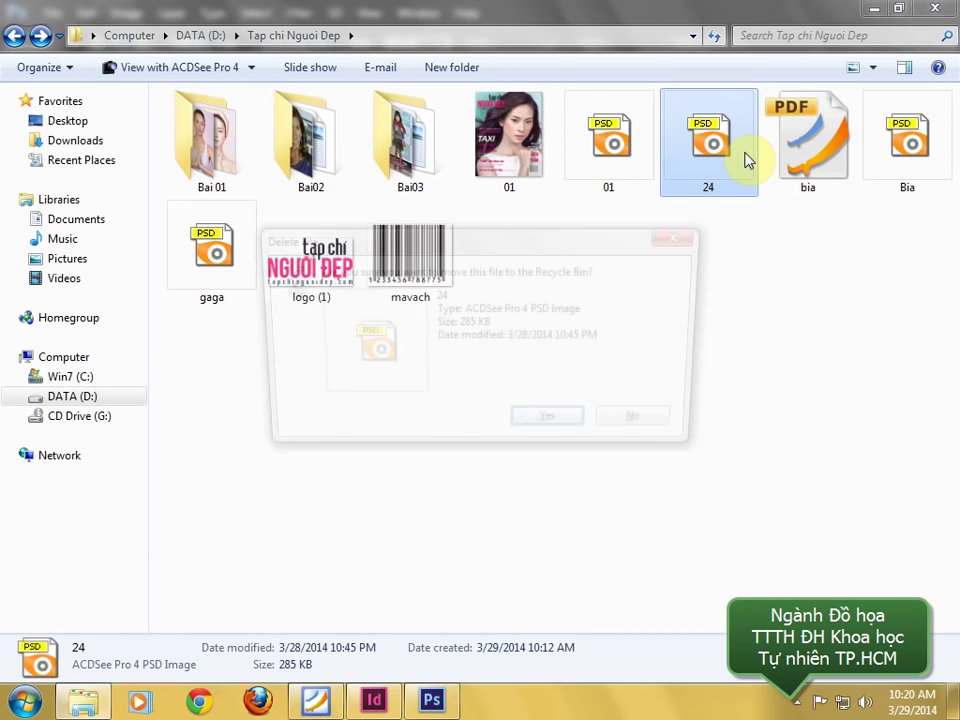
left_click(561, 427)
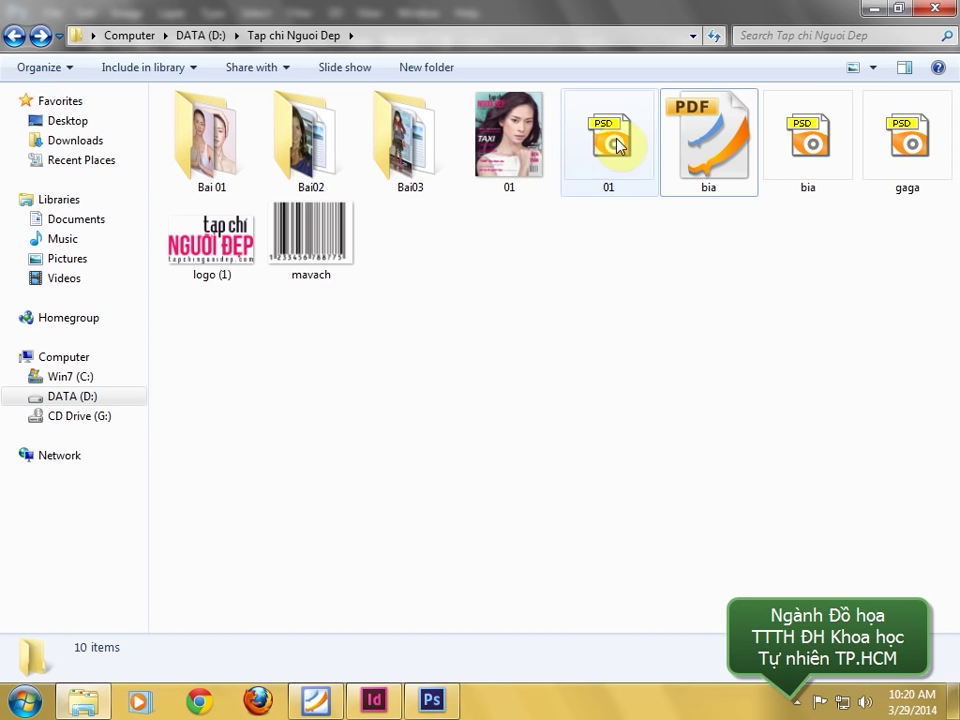
- Preview the Bia PSD file in the image viewer, and open it in Photoshop
left_click(797, 150)
double_click(797, 150)
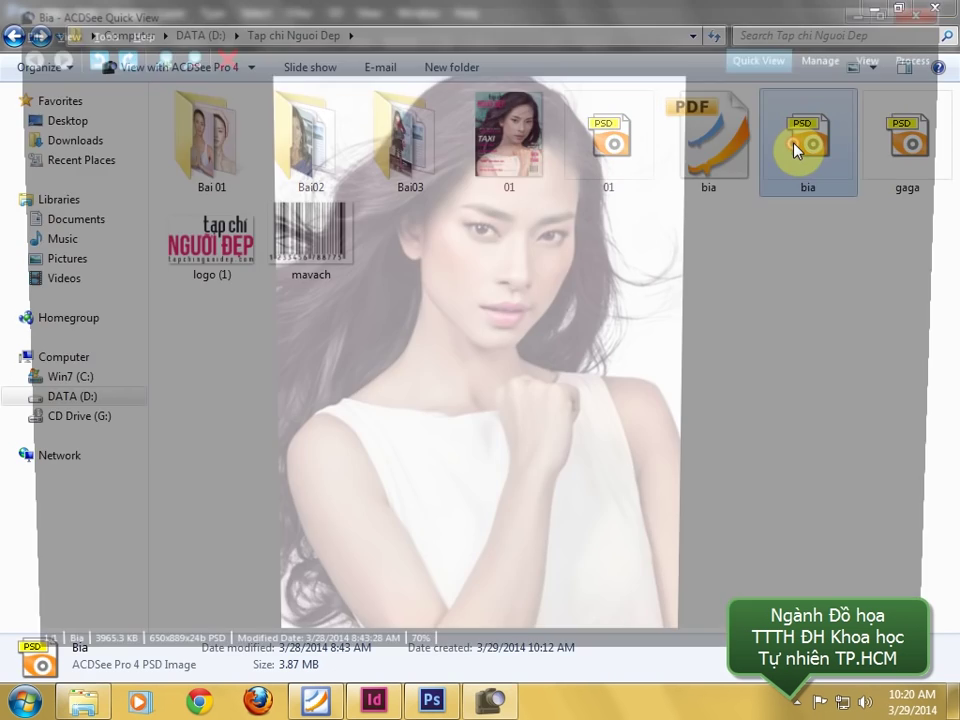
left_click(940, 10)
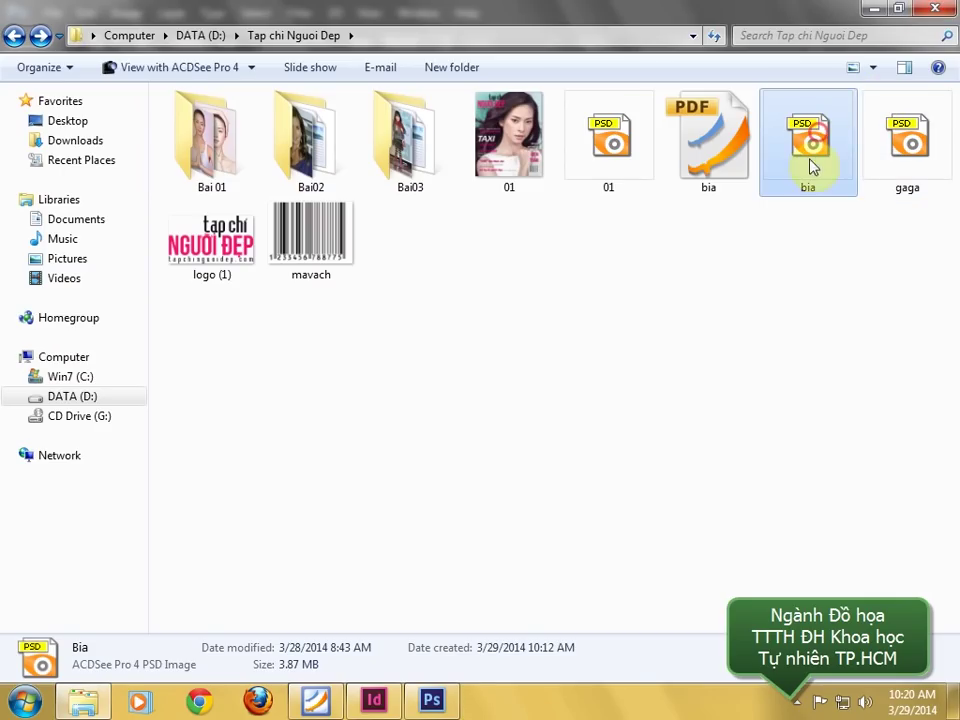
left_click_drag(810, 167, 414, 313)
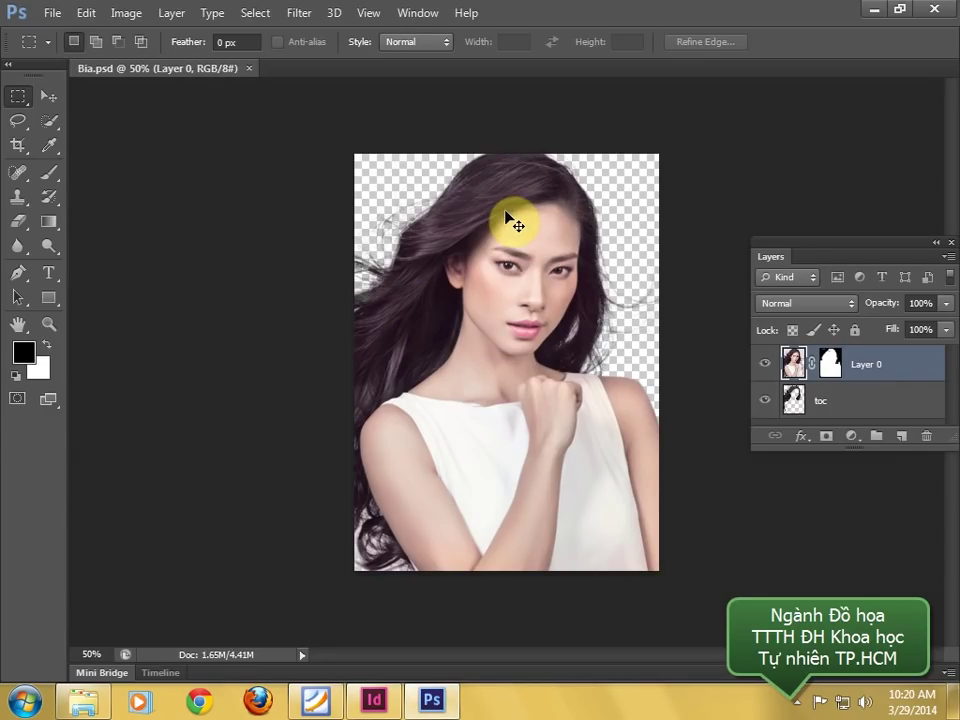
key("ctrl+plus")
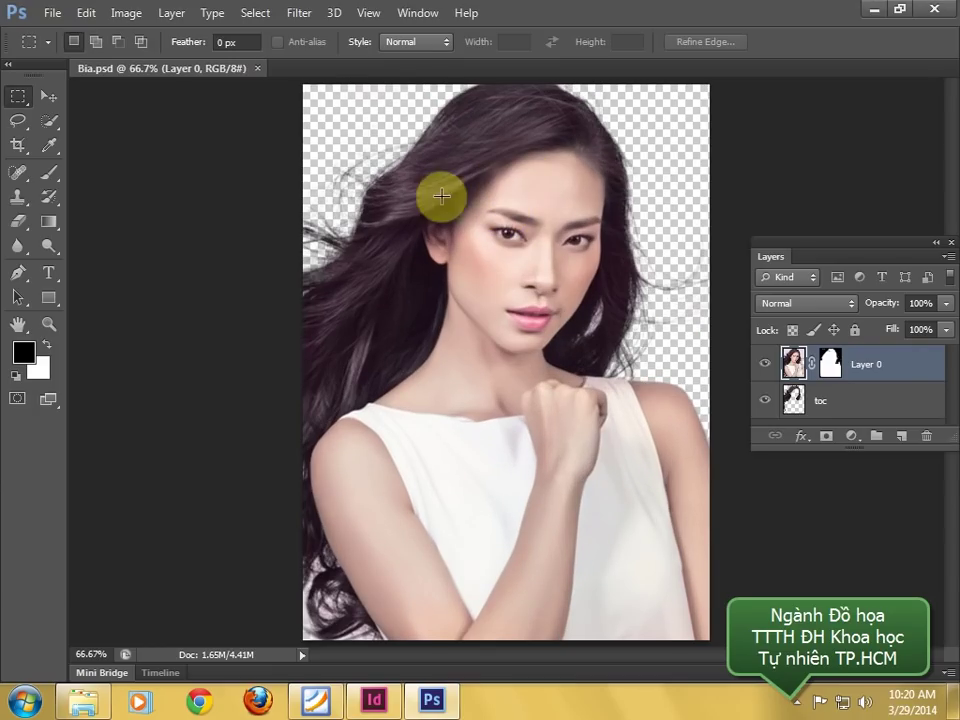
left_click(50, 97)
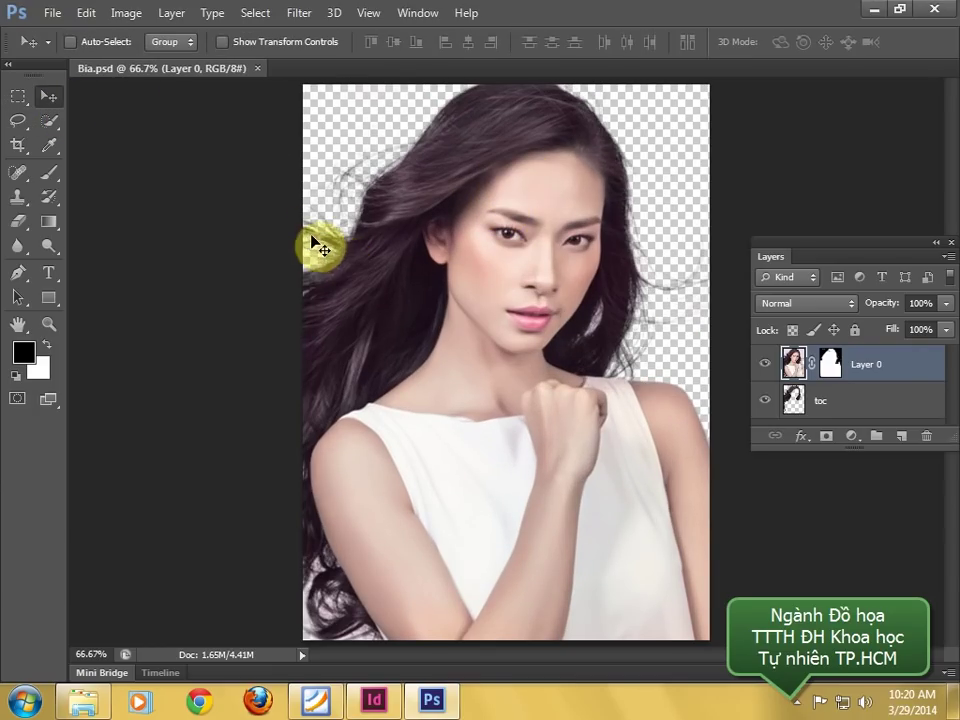
left_click(300, 13)
mouse_move(335, 495)
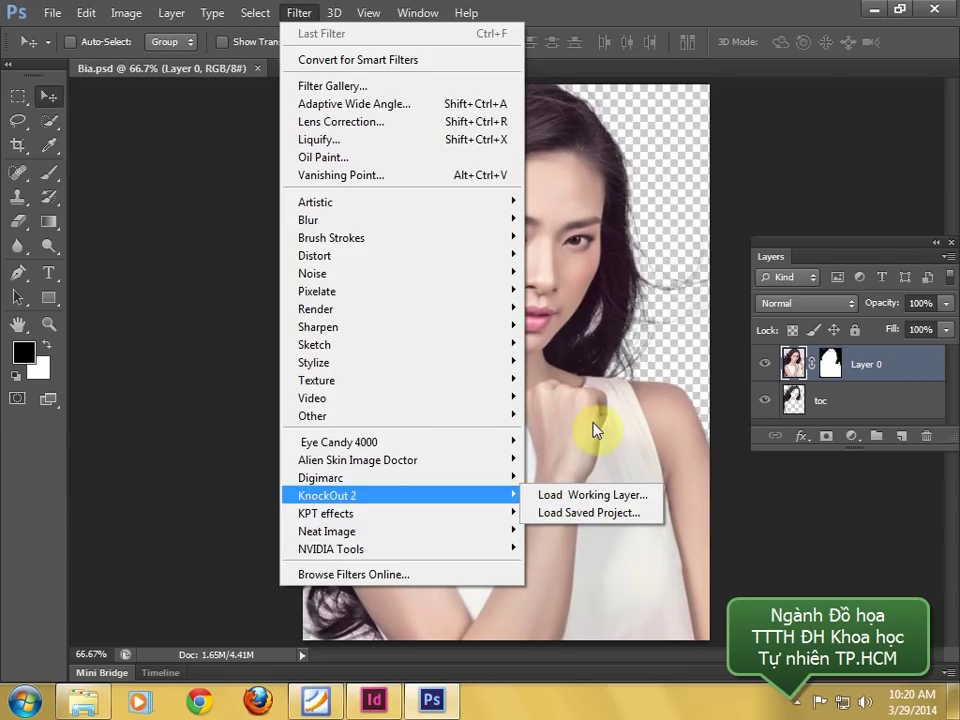
left_click(250, 260)
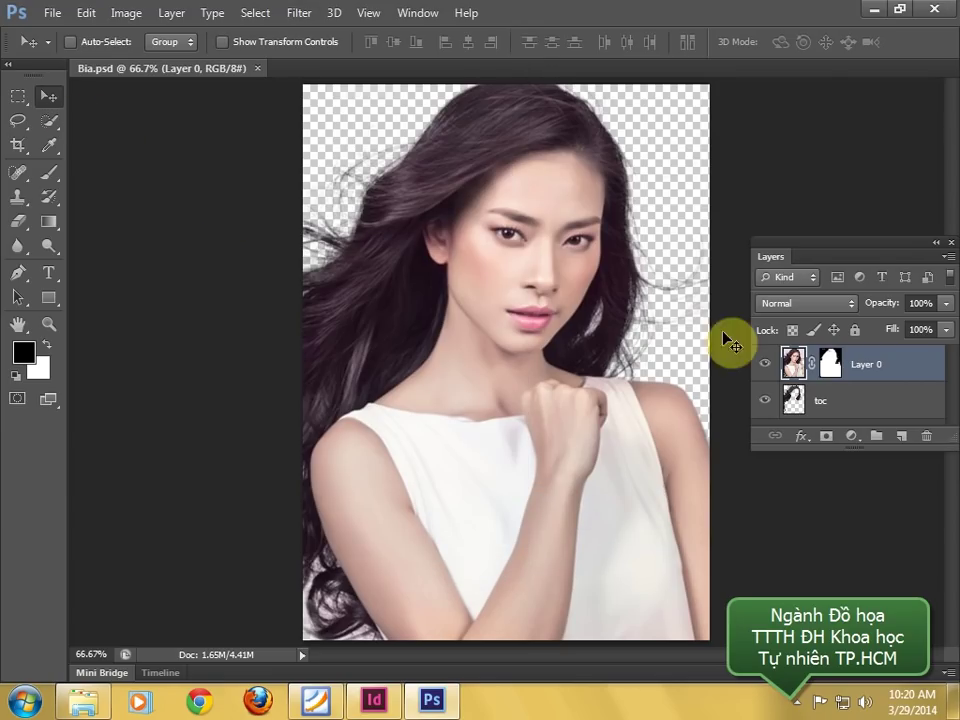
- Toggle the visibility of the toc layer and Layer 0 in turn to inspect what each contributes to the portrait
left_click(840, 405)
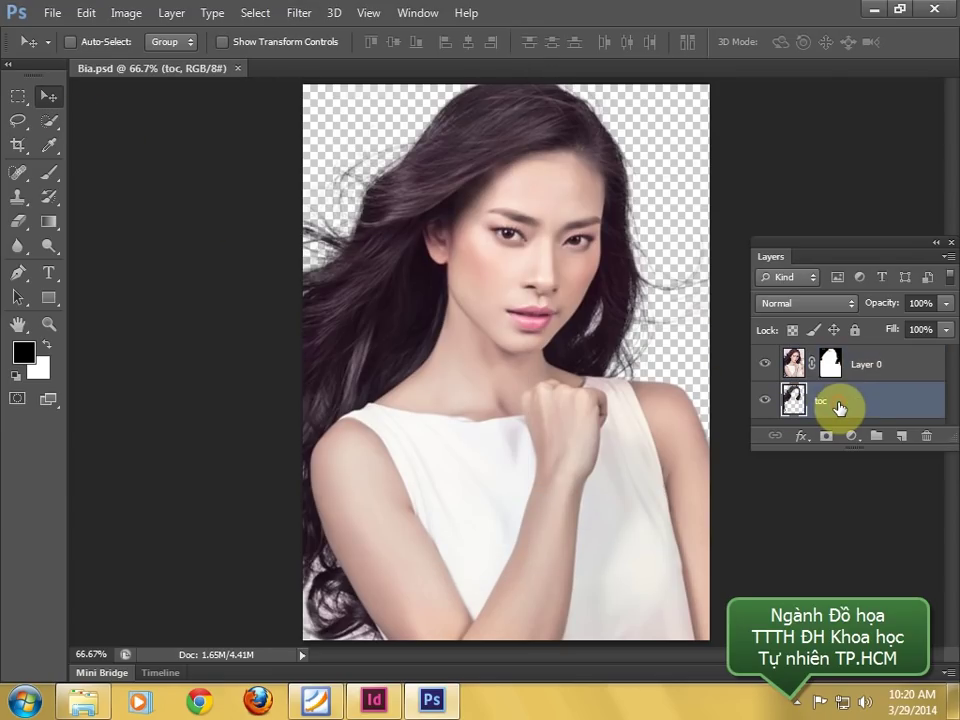
left_click(768, 402)
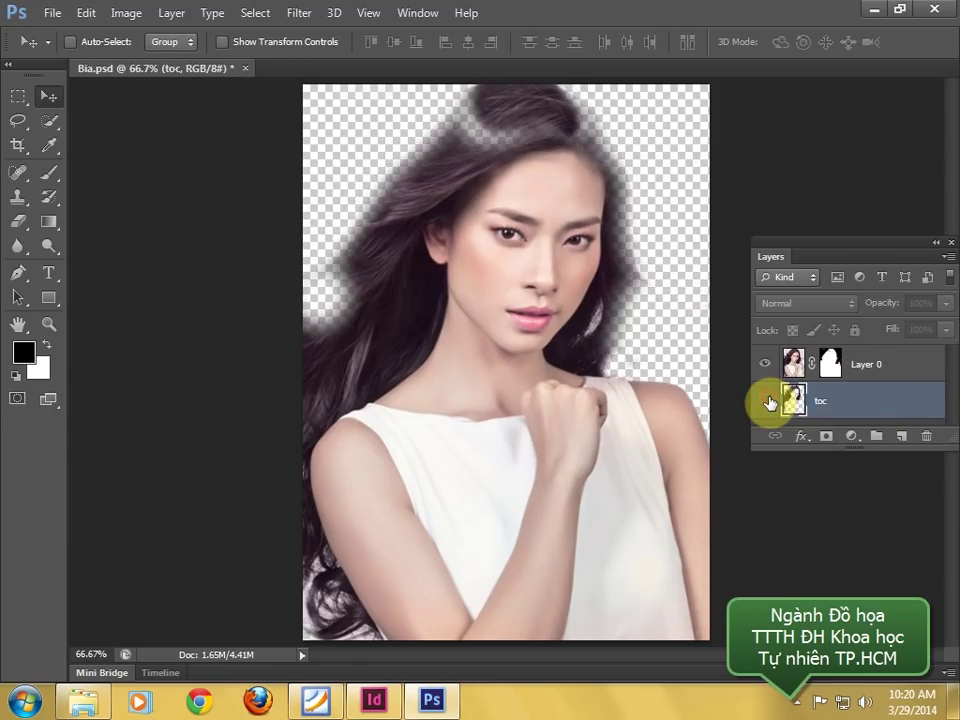
left_click(768, 402, "alt")
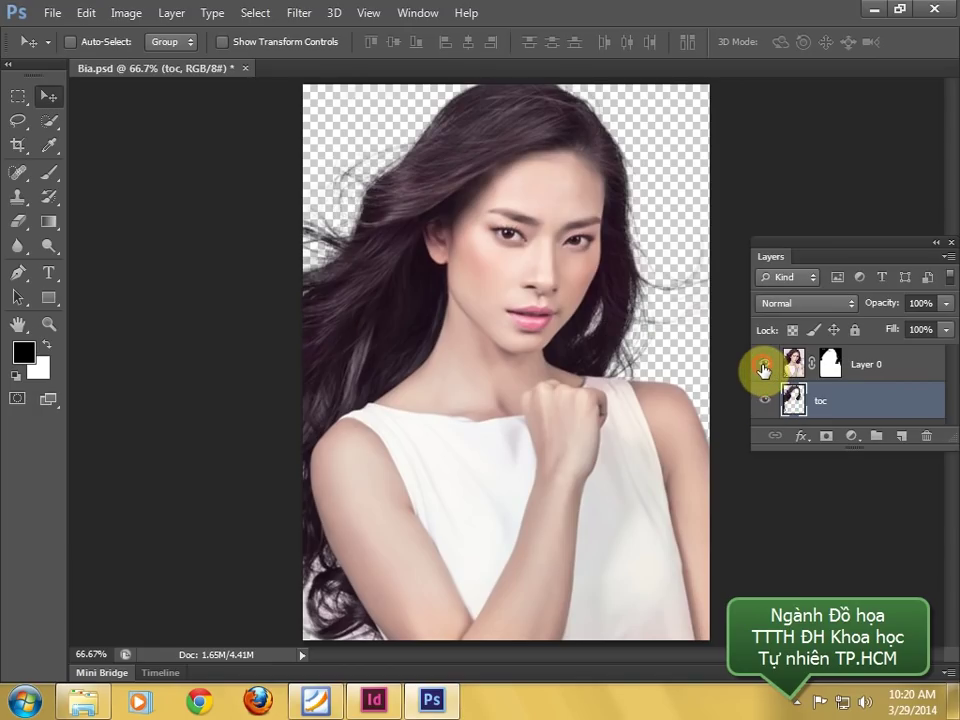
left_click(764, 368)
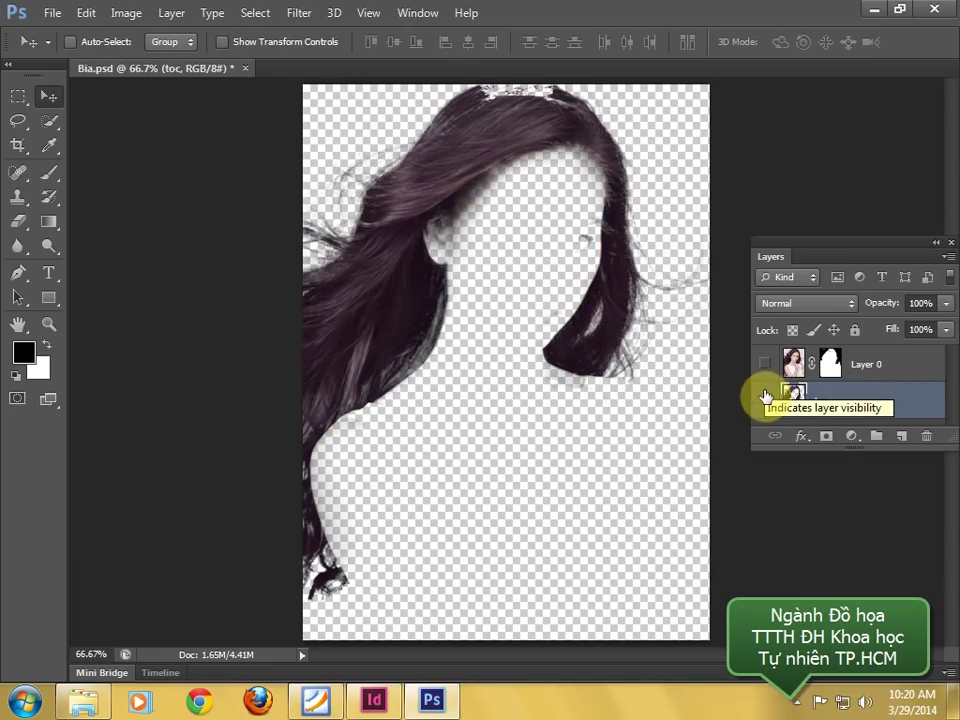
left_click(765, 402)
left_click(765, 376)
left_click(766, 399)
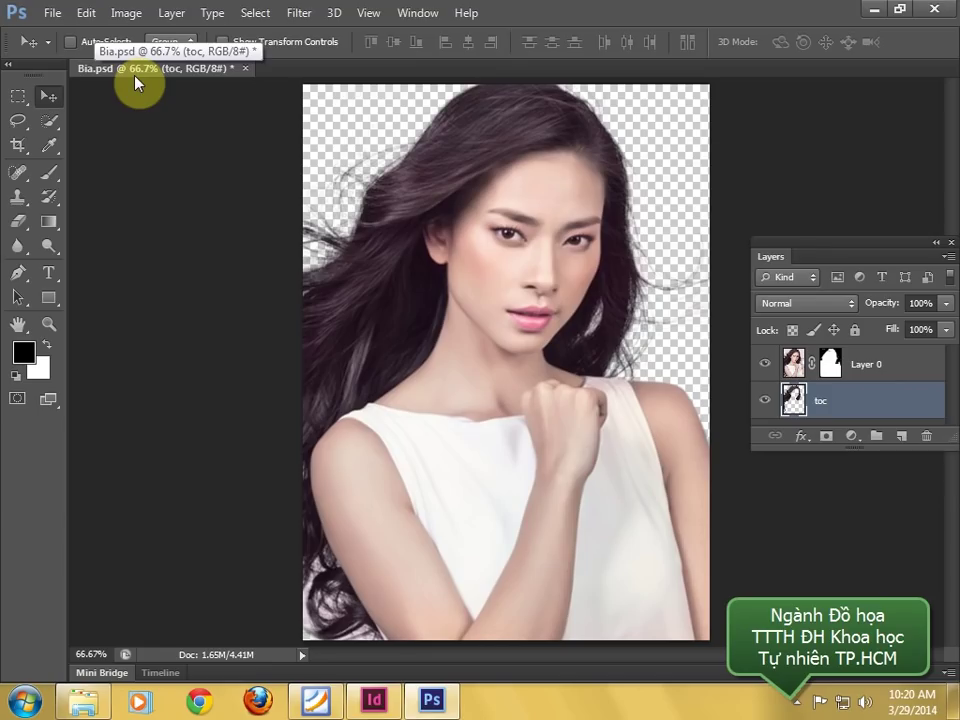
- Switch to InDesign to view the entire first page of the magazine, and return to Photoshop
left_click(376, 703)
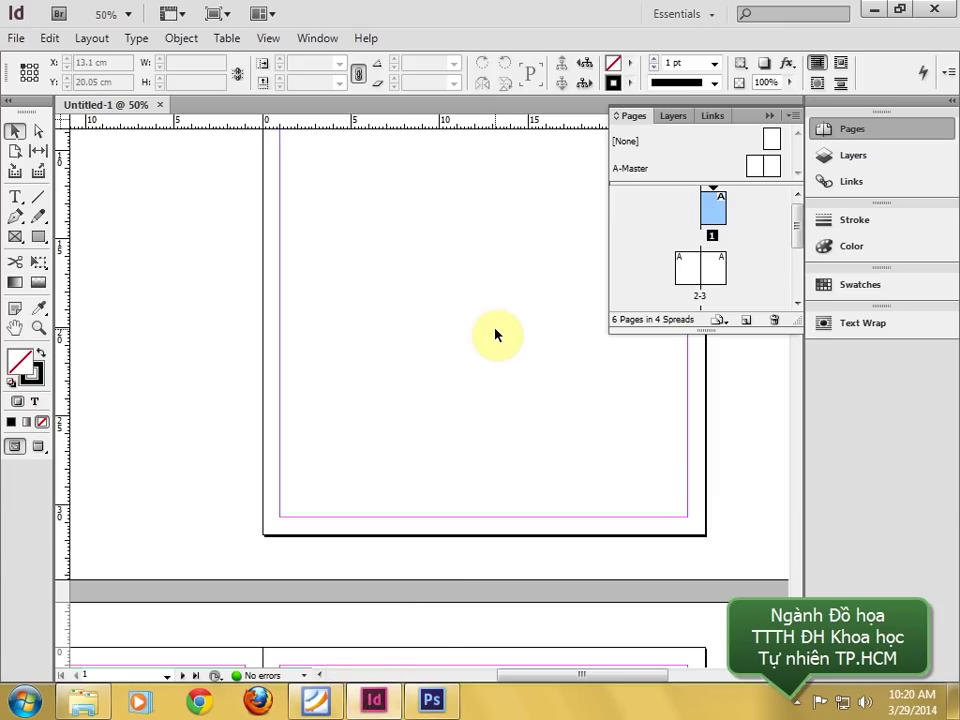
key("ctrl+minus")
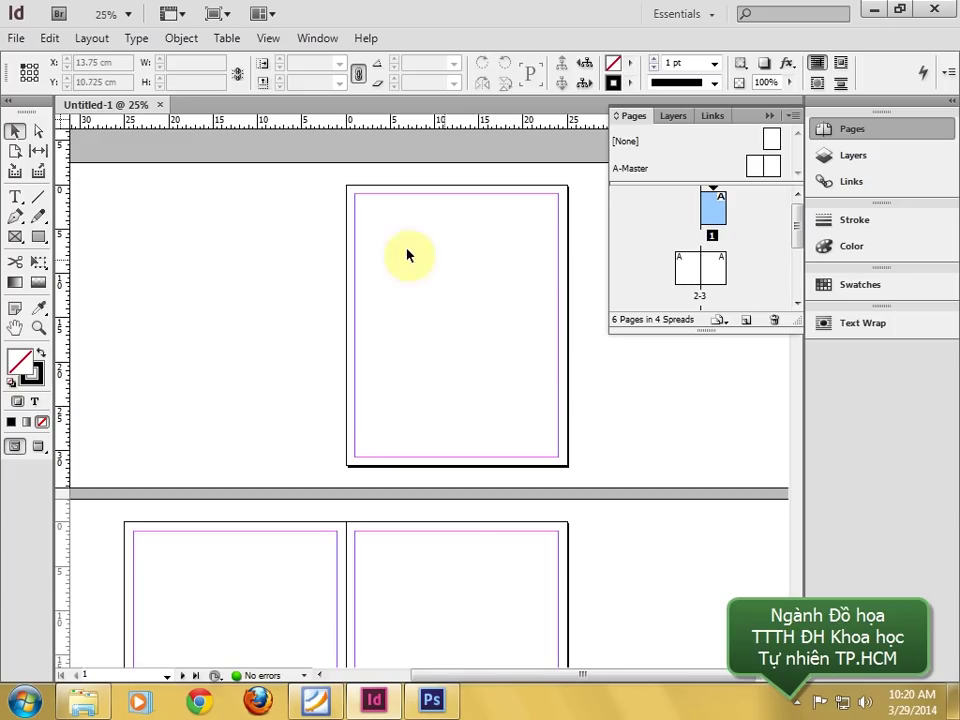
left_click(430, 703)
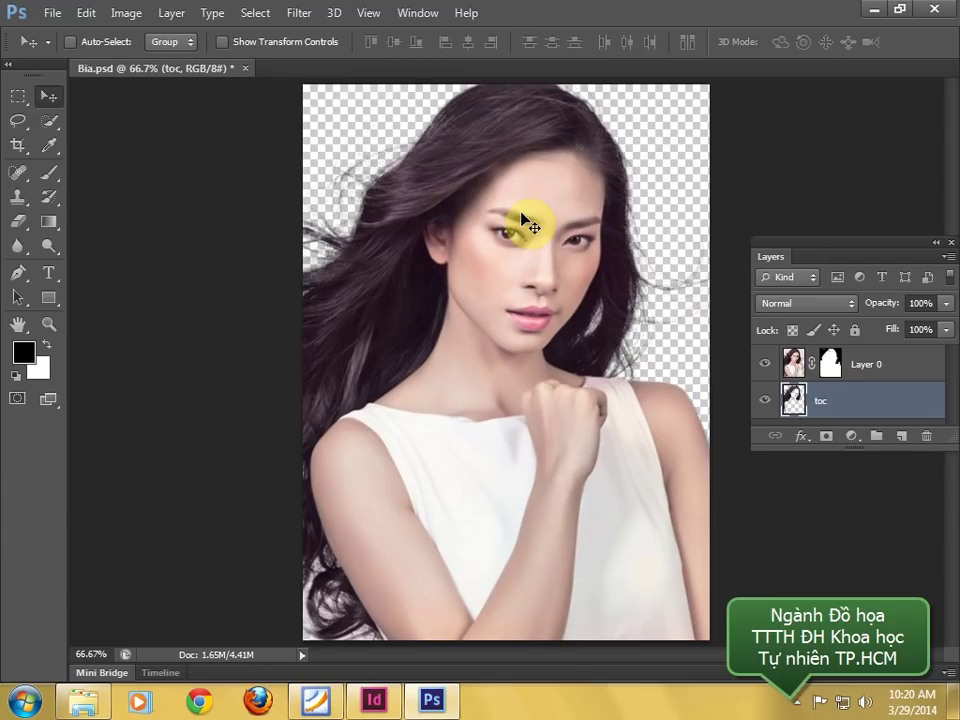
- In the Image Size settings, switch the document units to centimeters and set the resolution to 150 pixels/inch
left_click(138, 16)
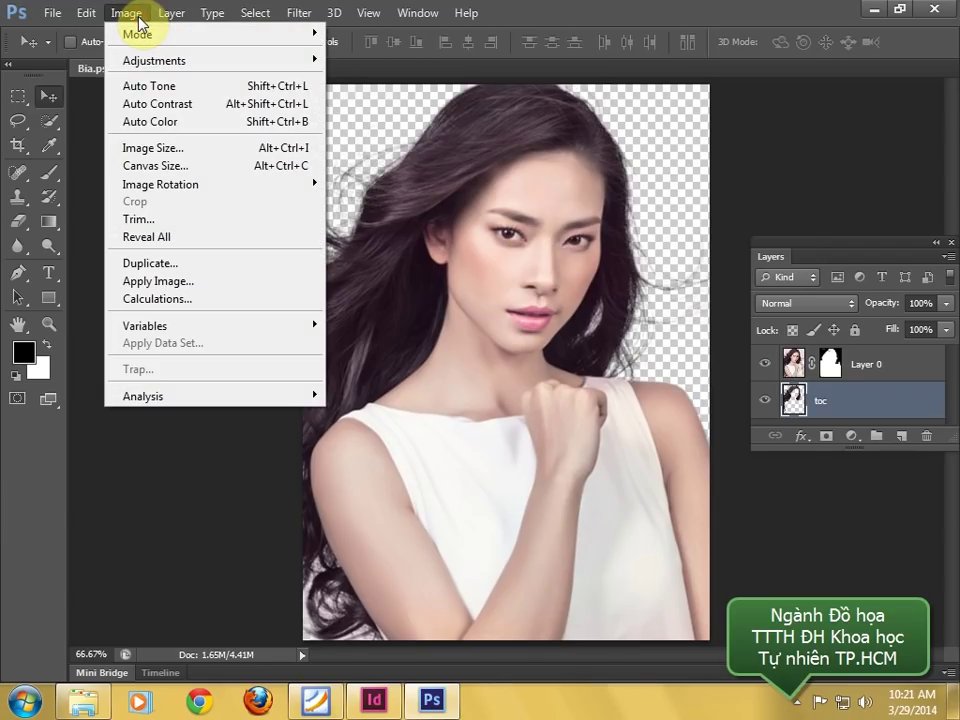
left_click(152, 148)
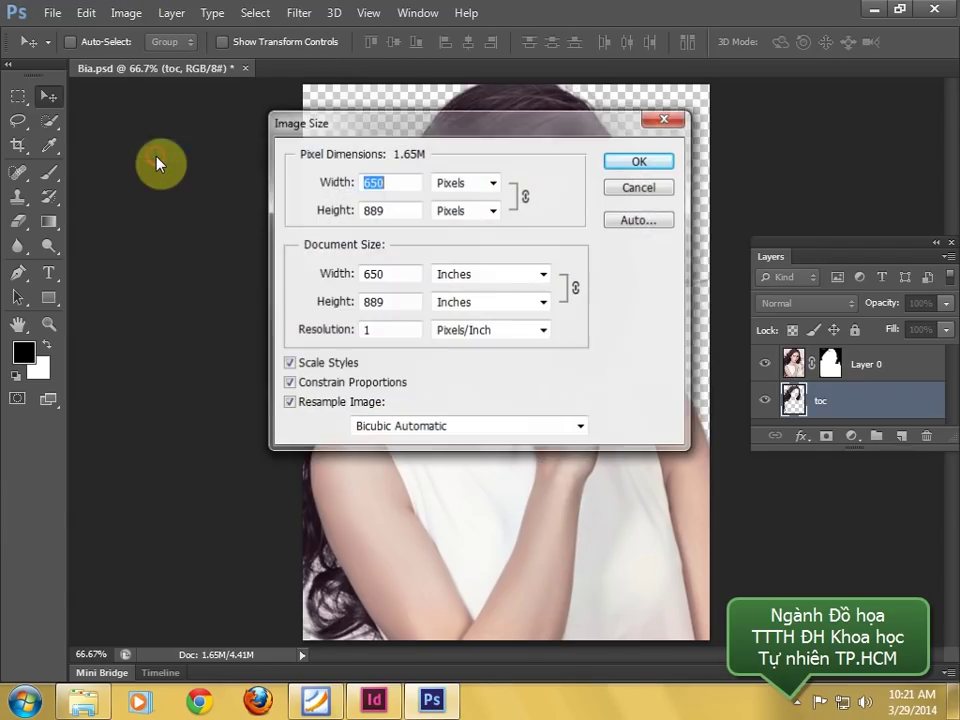
double_click(383, 329)
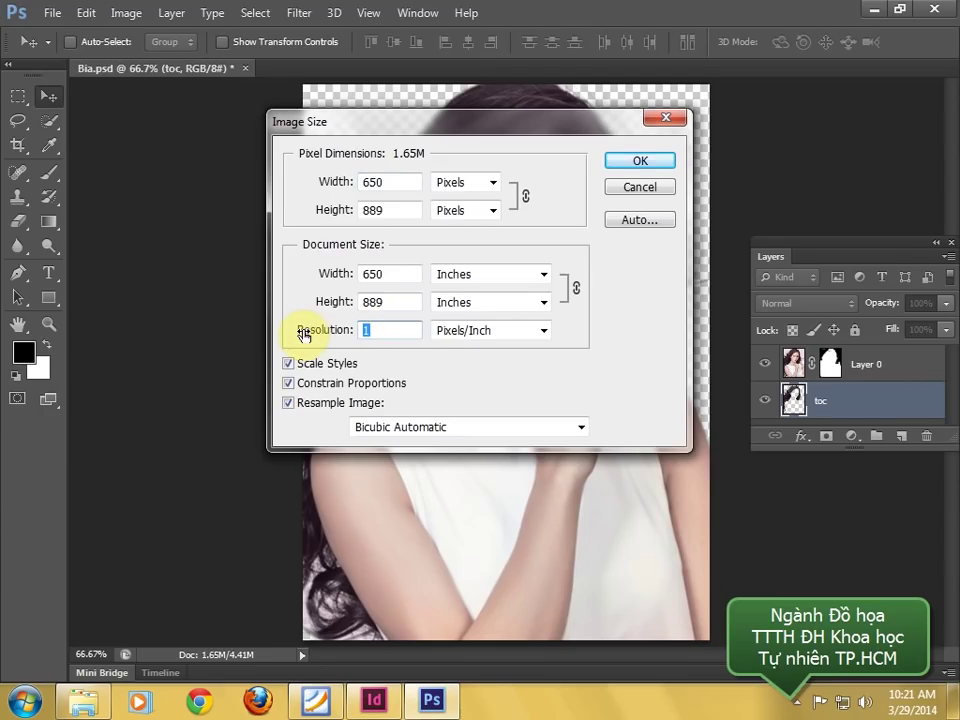
left_click(476, 274)
left_click(468, 319)
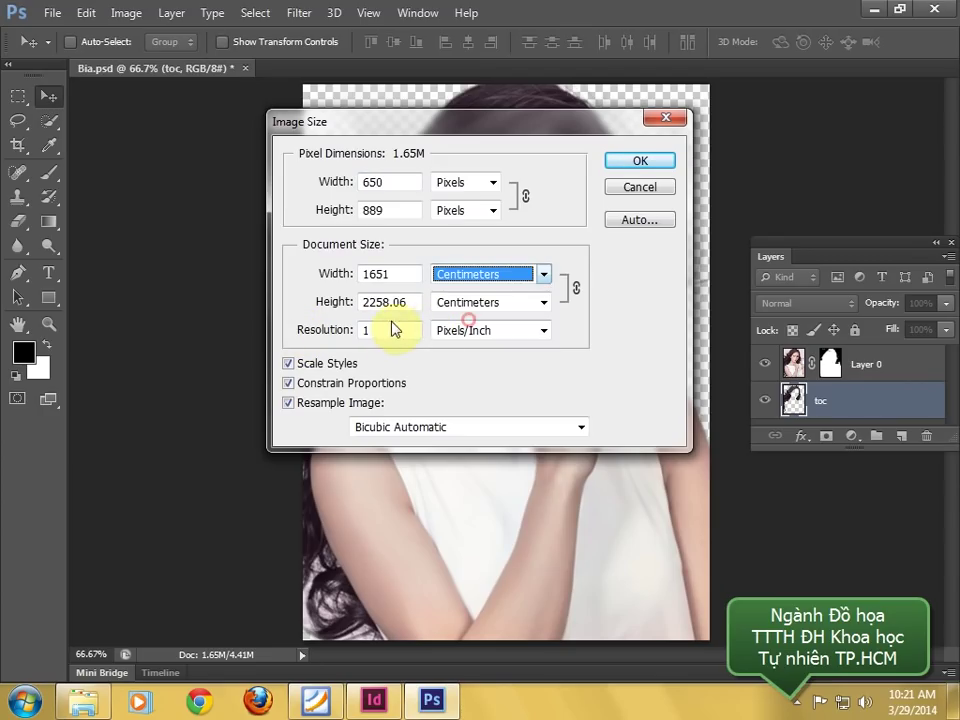
left_click(396, 334)
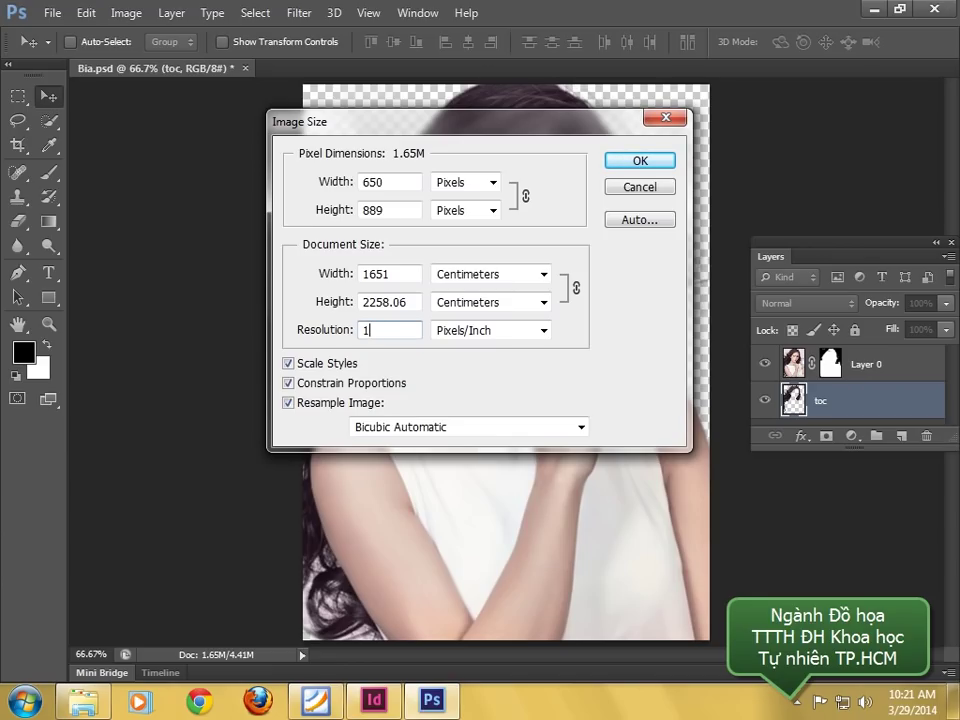
type("3")
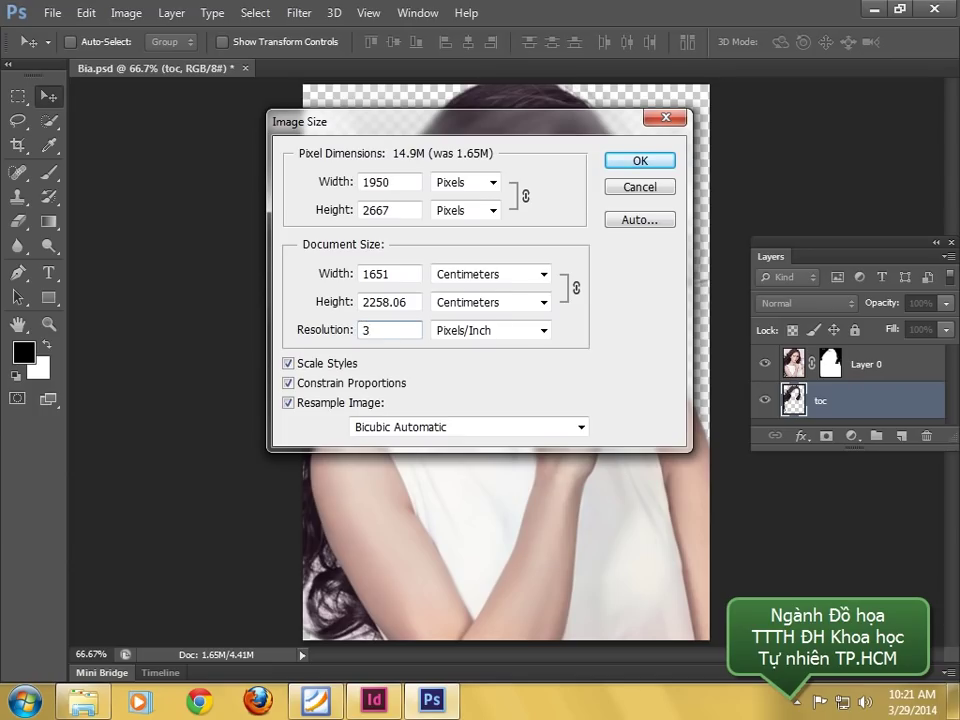
type("150")
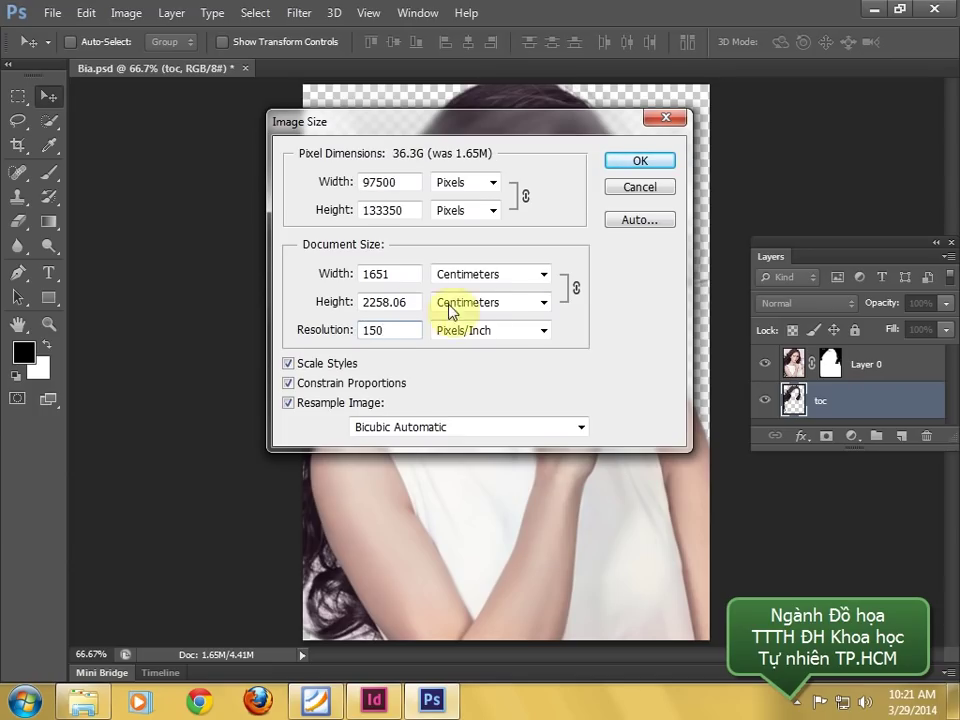
- Set the document width to 30 cm with proportions constrained, and apply the new image size
double_click(394, 273)
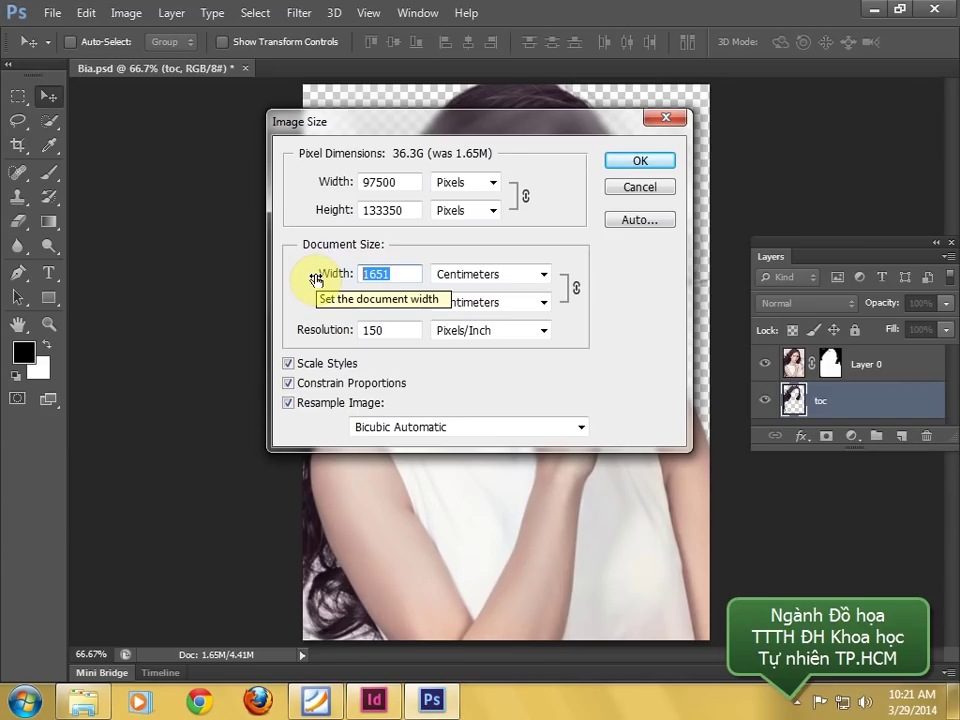
type("30")
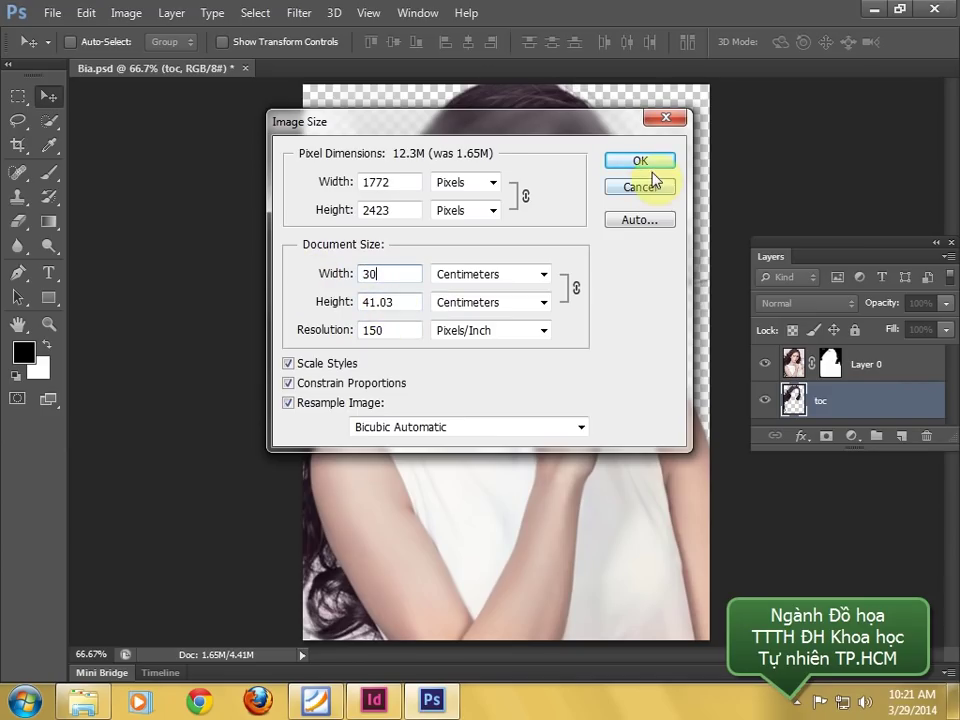
left_click(650, 167)
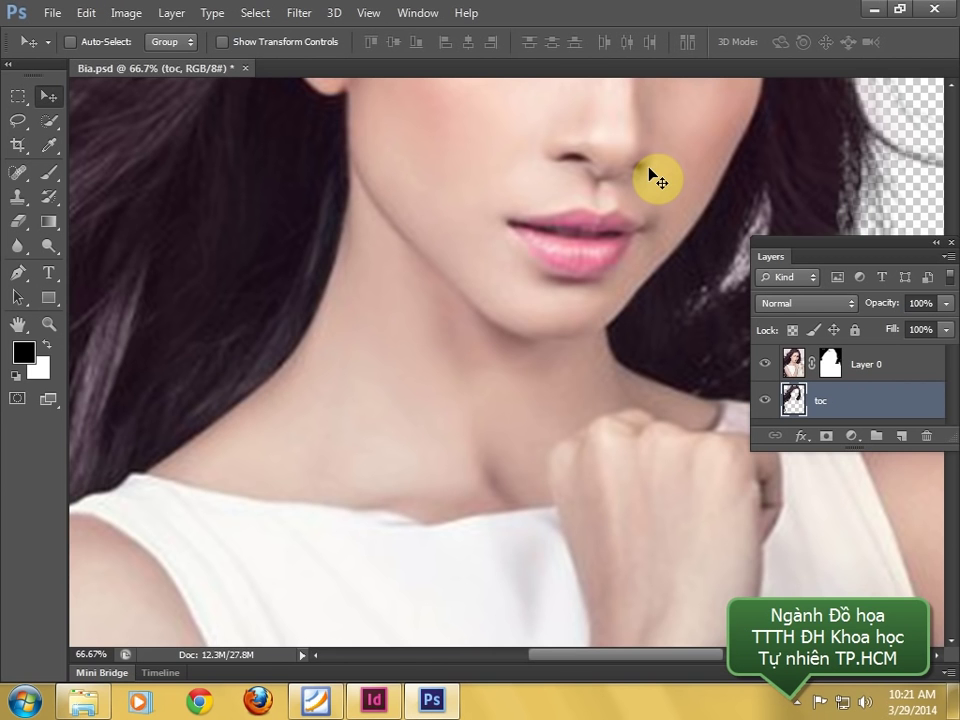
key("ctrl+minus")
key("ctrl+minus")
key("ctrl+minus")
key("ctrl+minus")
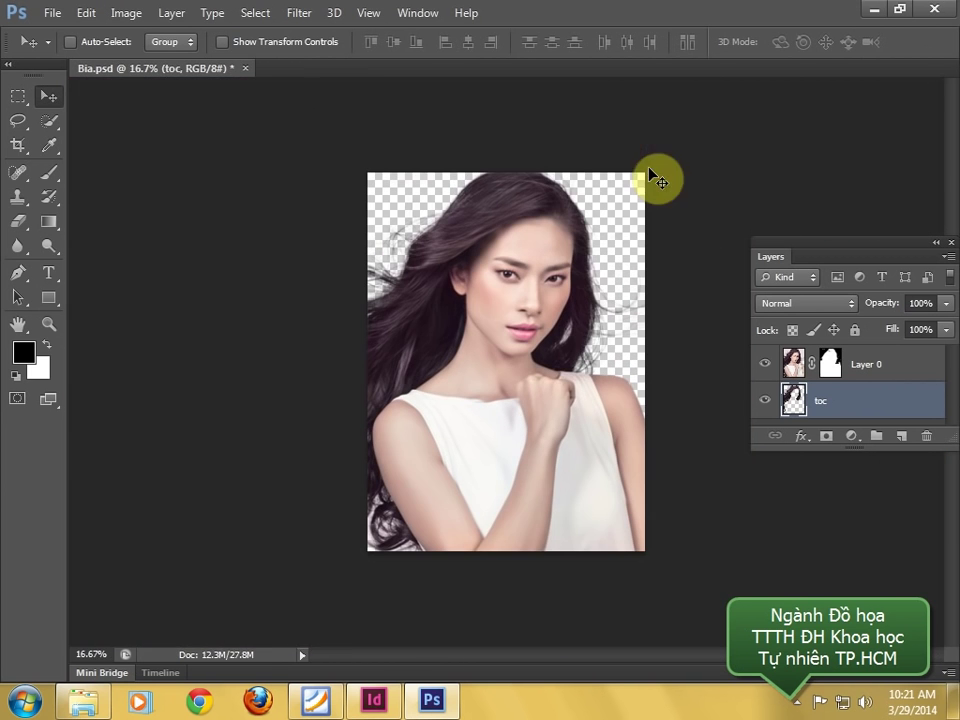
- Save the resized image as a new layered PSD named model in the Tap chi Nguoi Dep folder
left_click(48, 13)
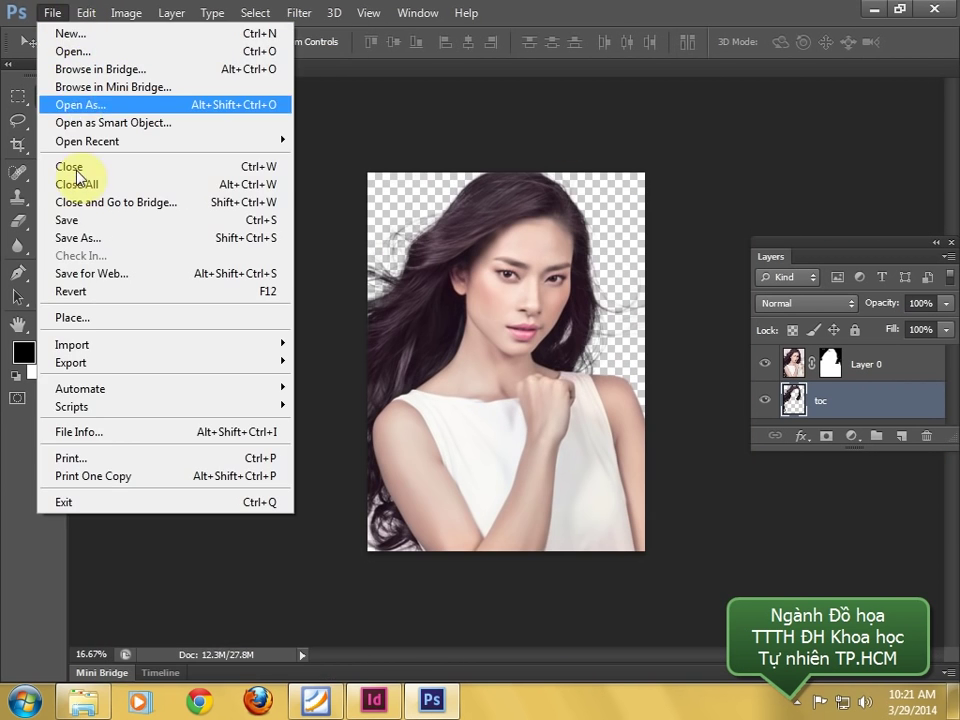
left_click(76, 238)
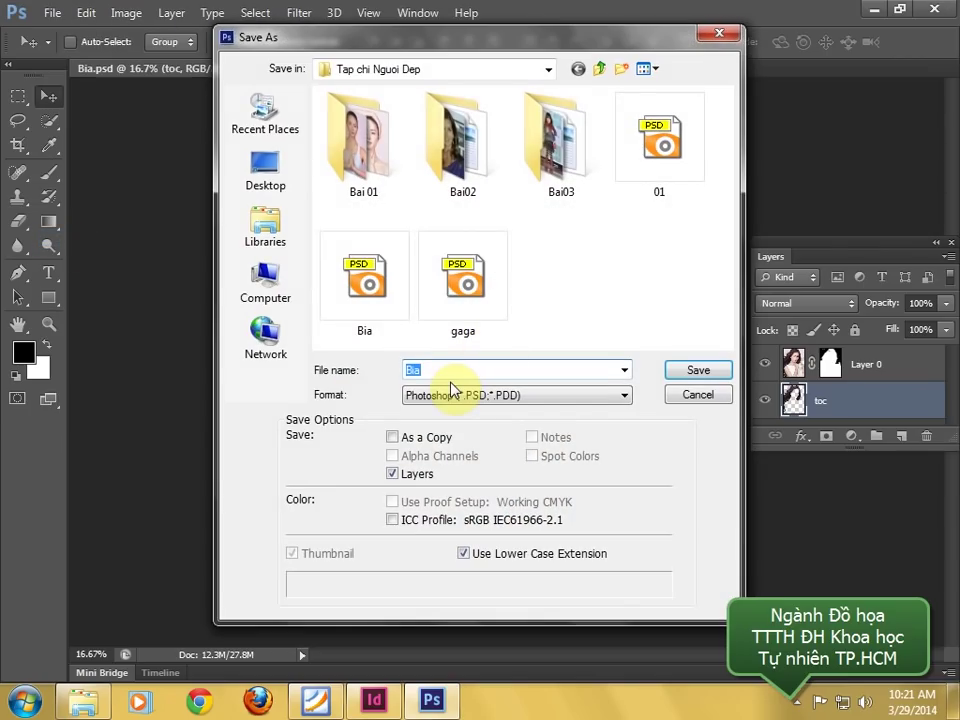
type("model")
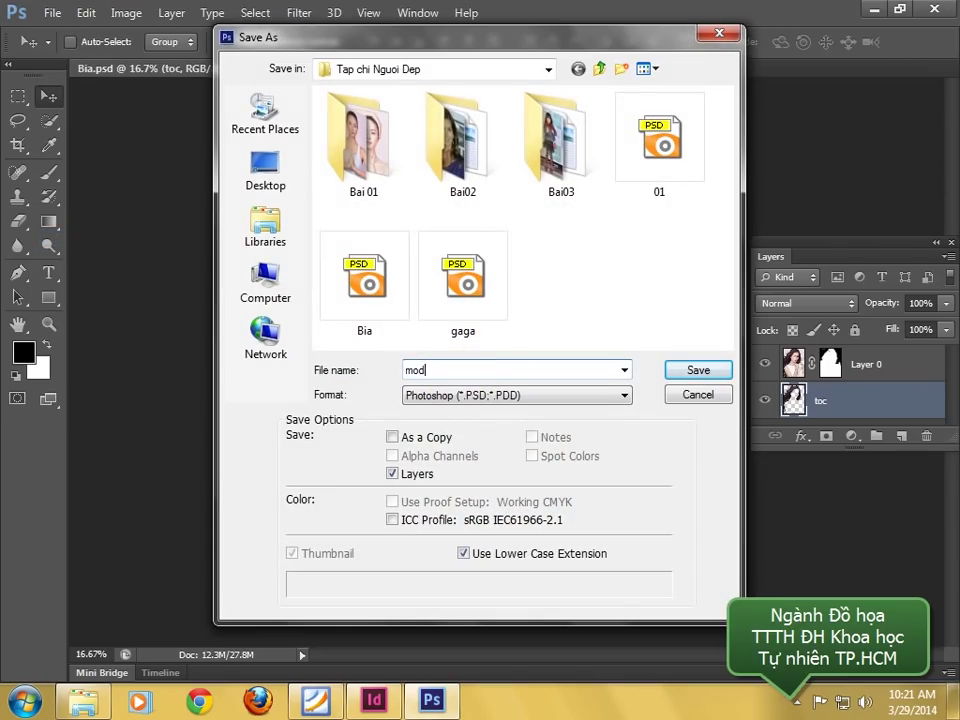
left_click(689, 376)
left_click(686, 208)
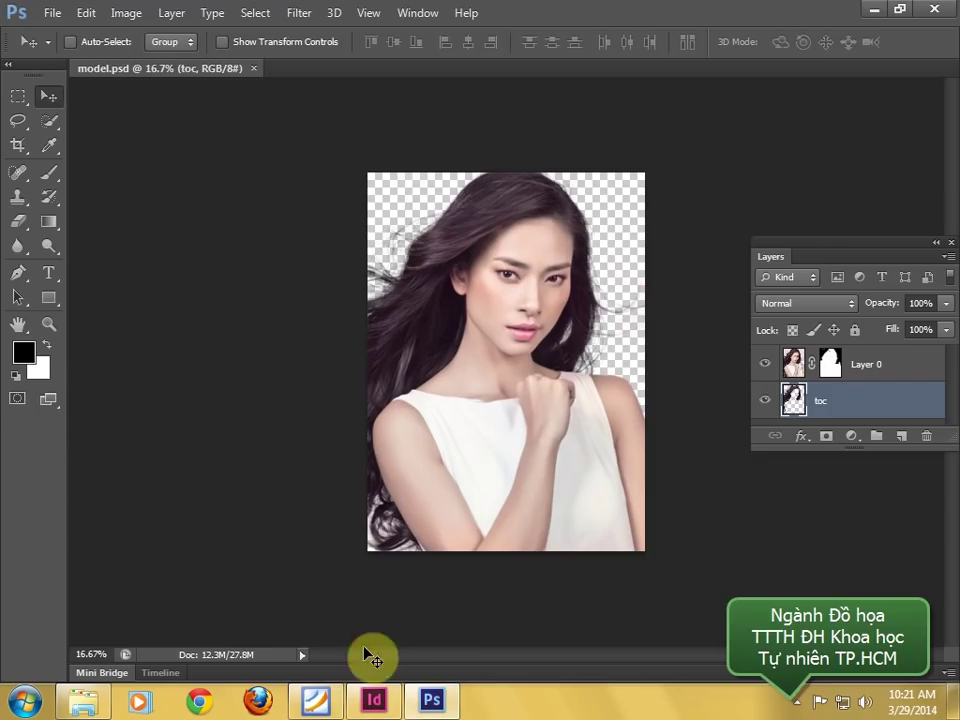
- Switch to InDesign and start placing a file, browsing to the Tap chi Nguoi Dep folder on the DATA (D:) drive
mouse_move(423, 710)
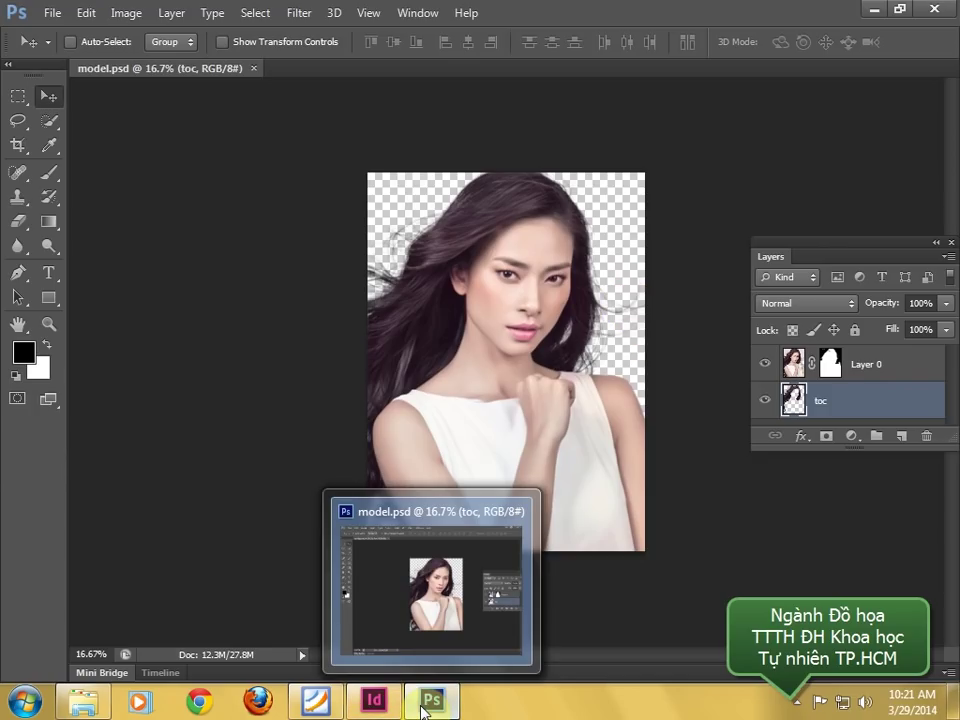
left_click(373, 700)
left_click(418, 294)
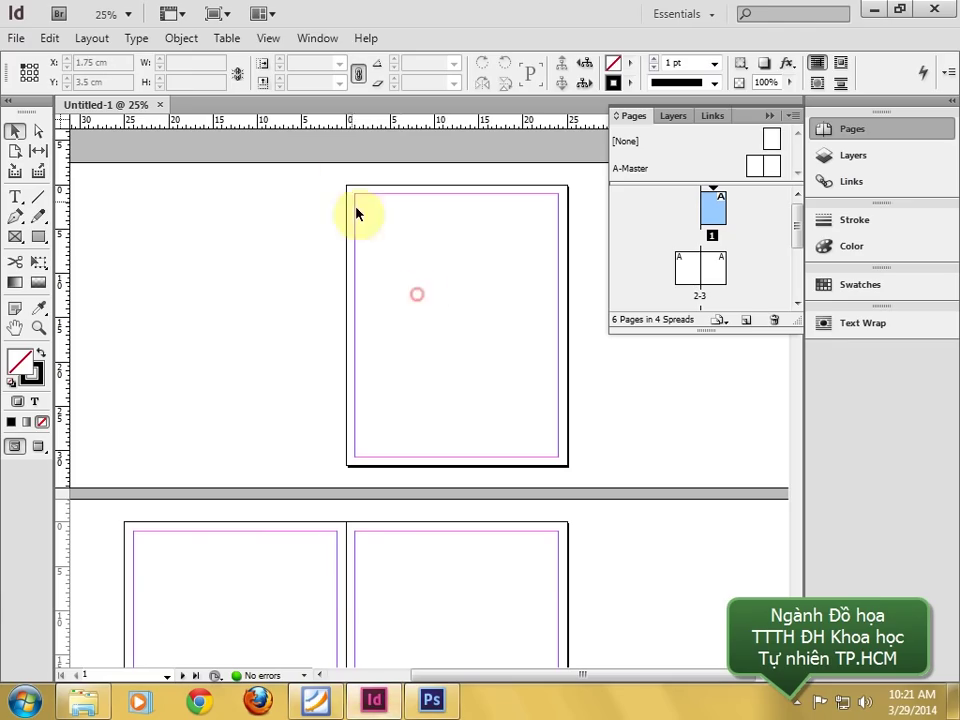
left_click(18, 38)
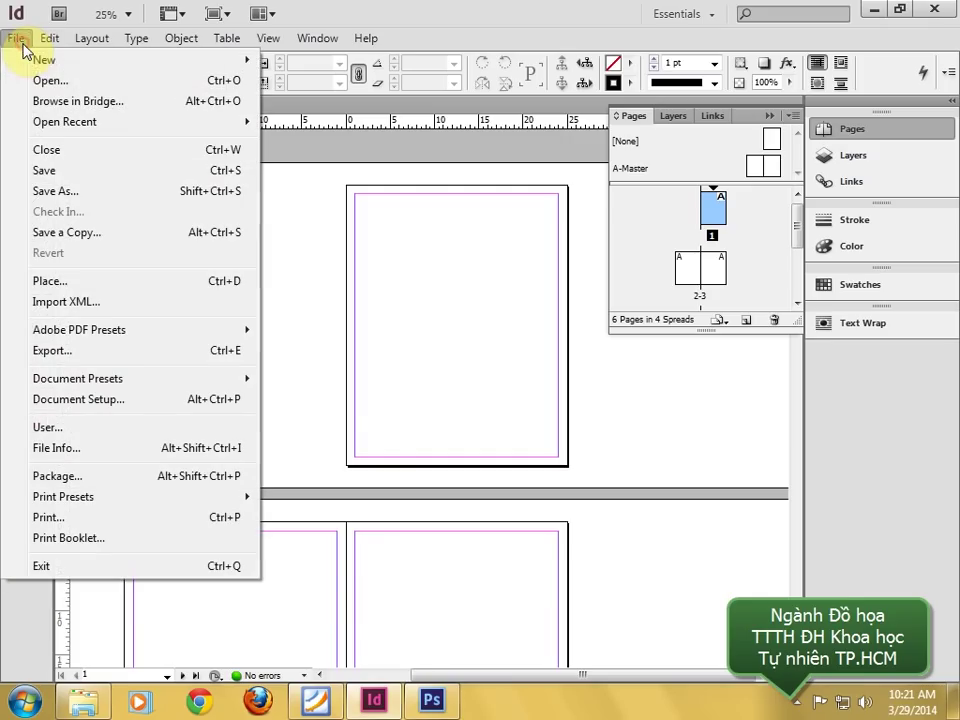
left_click(58, 281)
left_click(418, 124)
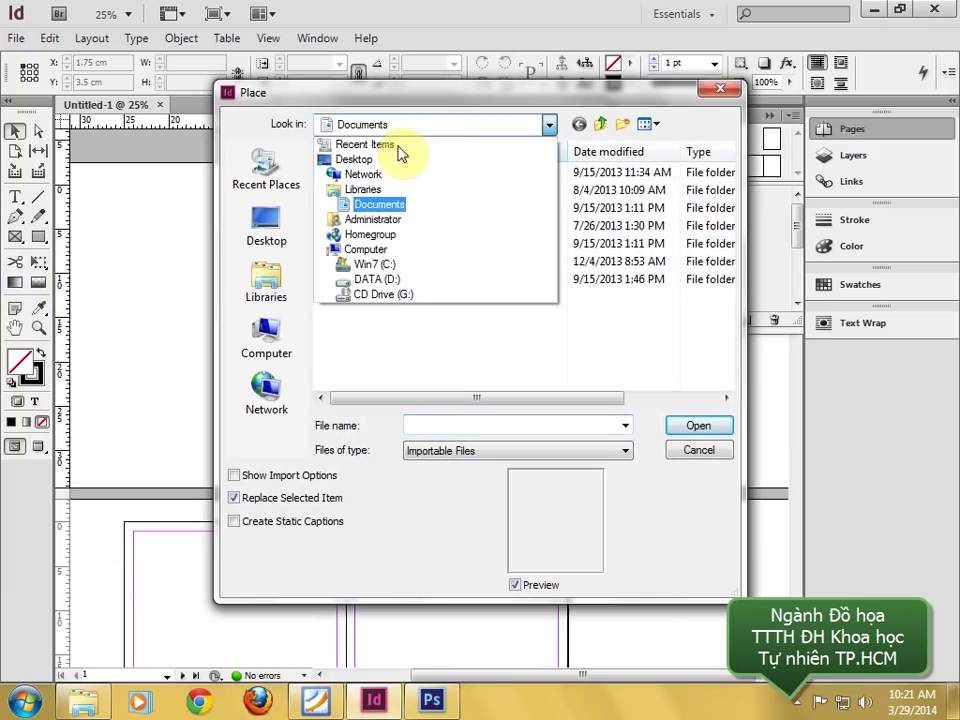
left_click(376, 279)
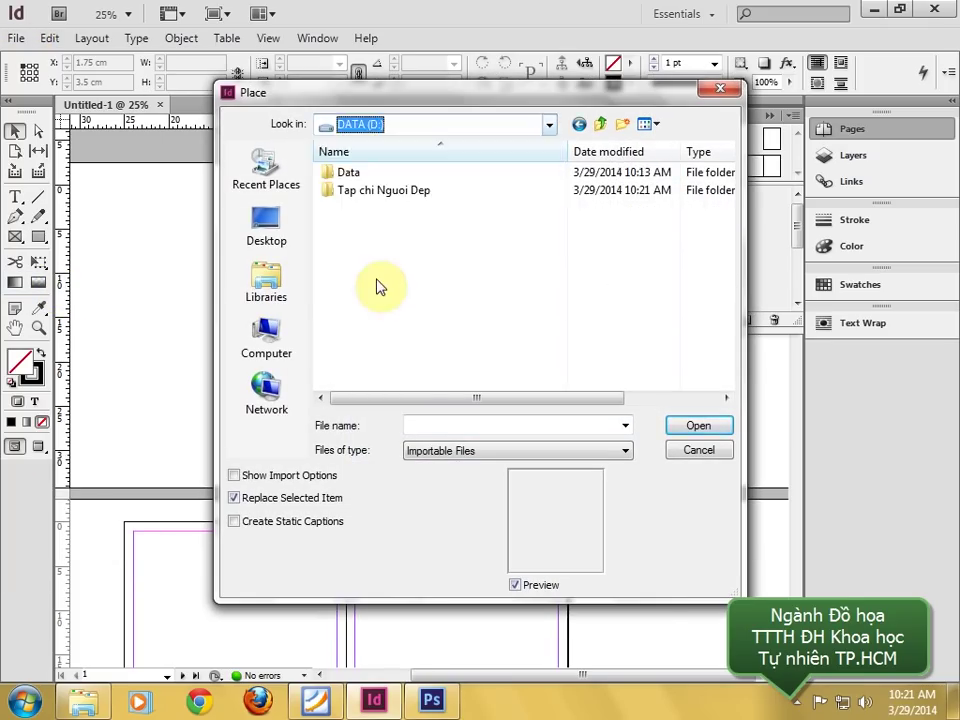
double_click(363, 192)
- Place the model PSD at 100%, its upper-left corner about 27 cm left of and 1.65 cm above page 1's corner
left_click_drag(724, 225, 720, 305)
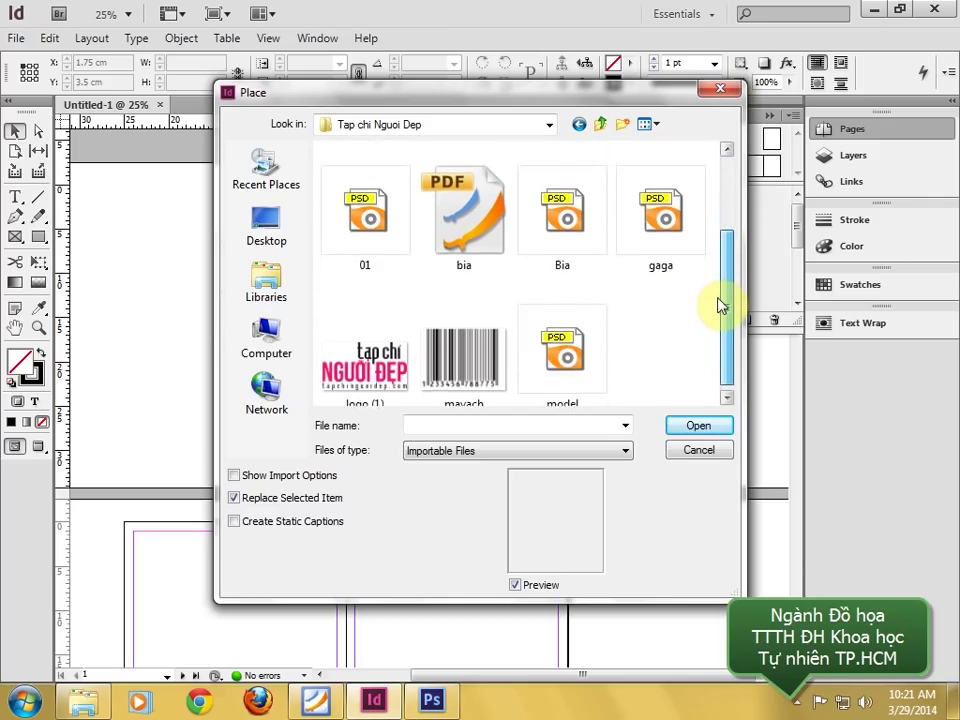
left_click(562, 350)
double_click(562, 350)
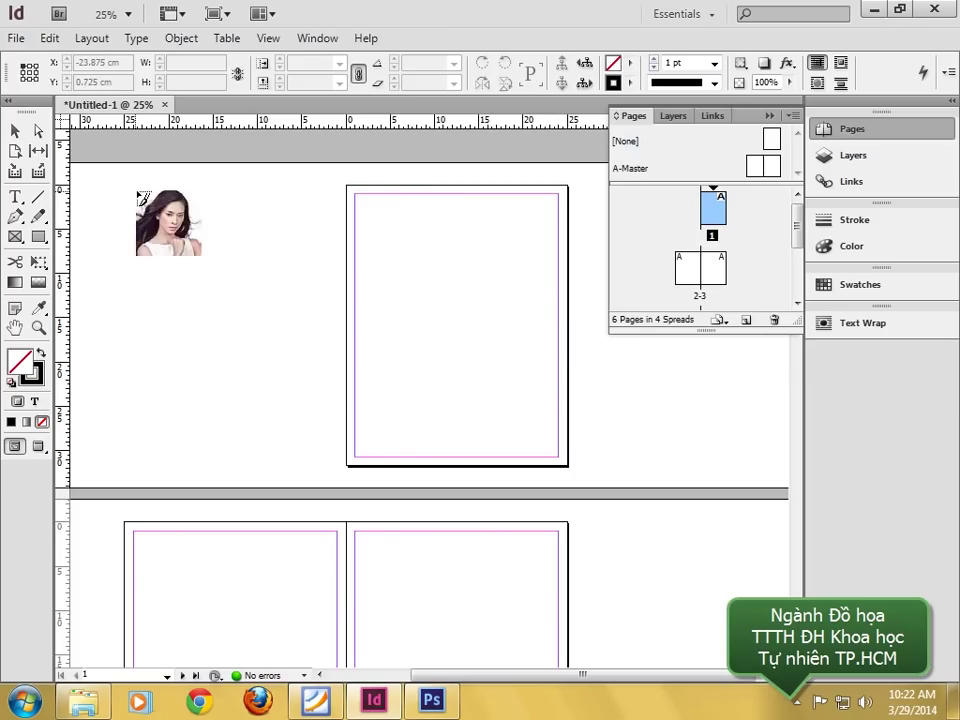
left_click(131, 192)
left_click_drag(275, 321, 257, 306)
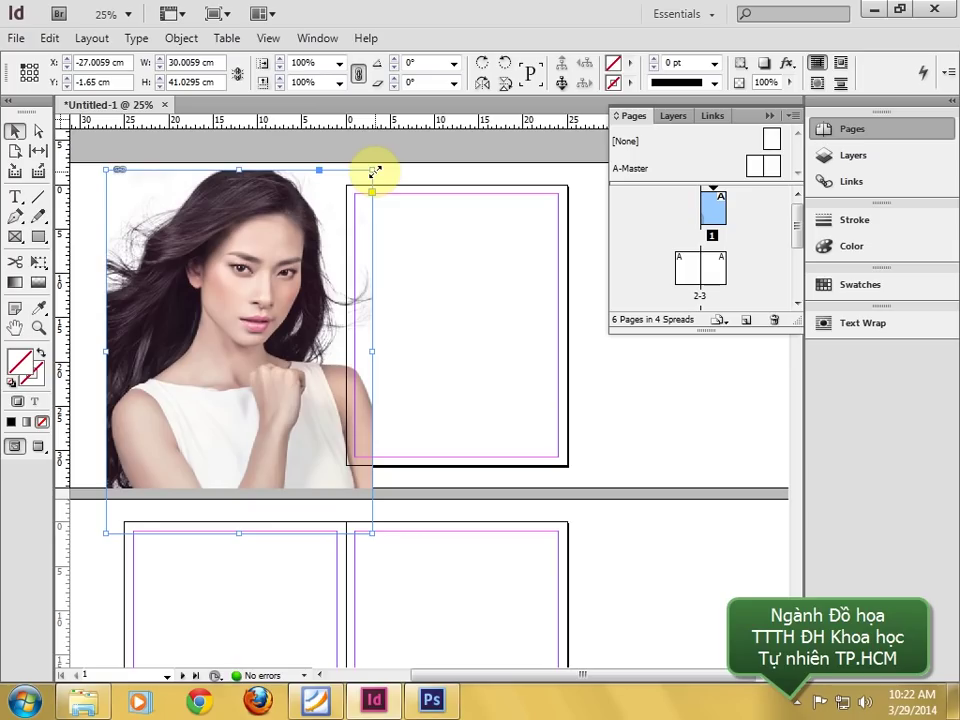
- Crop the model image's frame to about 26 × 35.56 cm, with its upper-left corner at about X -25 cm, Y -0.5 cm
left_click(769, 117)
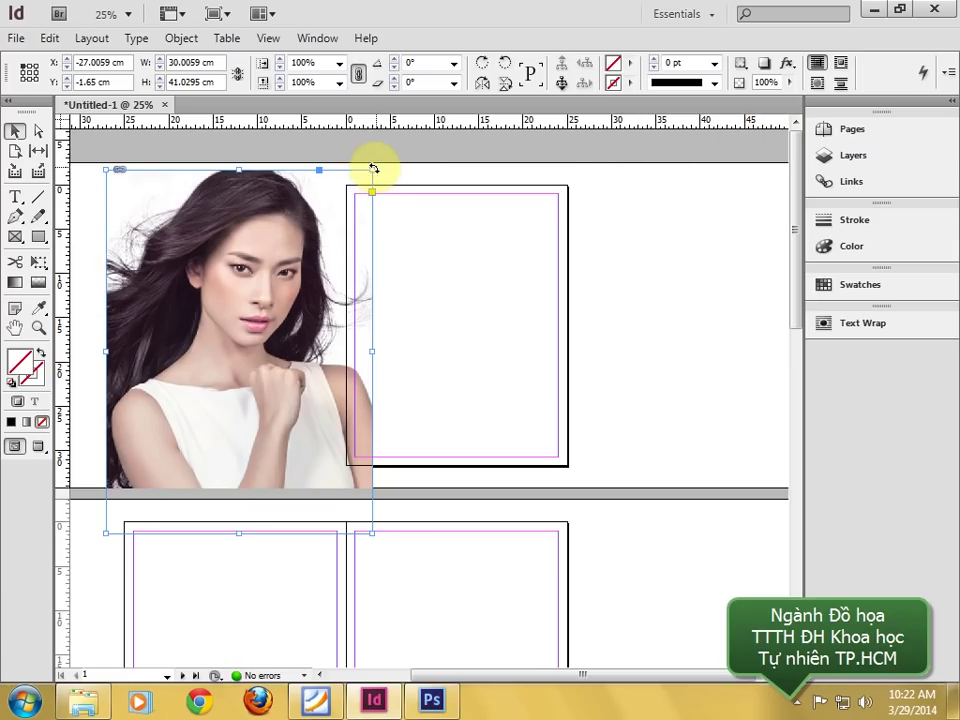
left_click_drag(372, 170, 336, 229)
left_click_drag(257, 322, 277, 285)
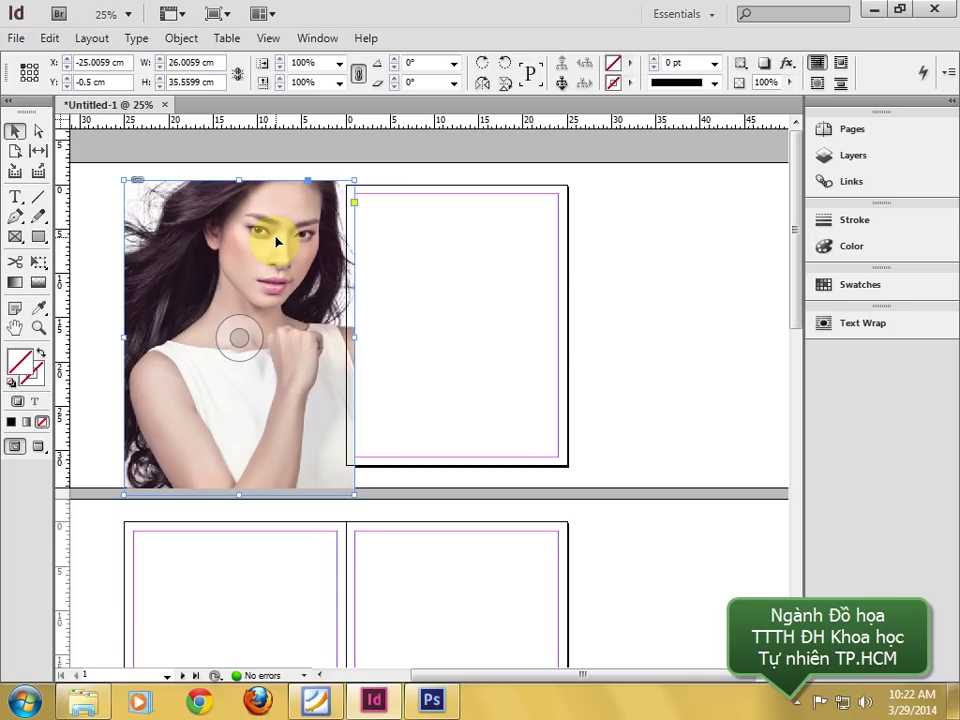
- Reposition the model image inside its frame with the Direct Selection tool, offset about -0.5 cm horizontally and -4.2 cm vertically
left_click(38, 131)
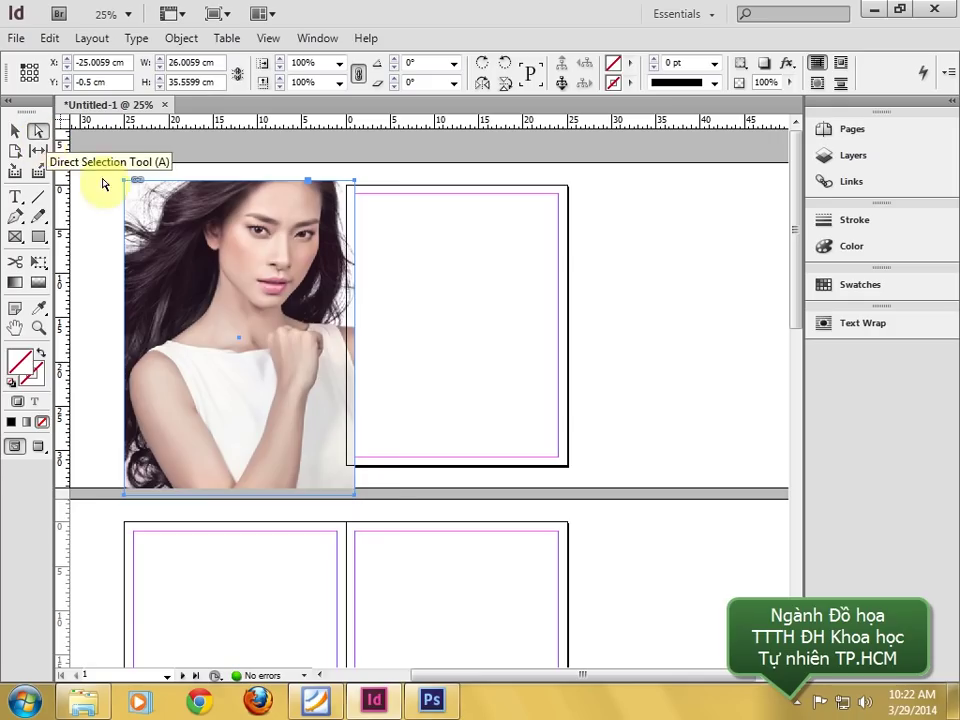
left_click_drag(261, 253, 234, 289)
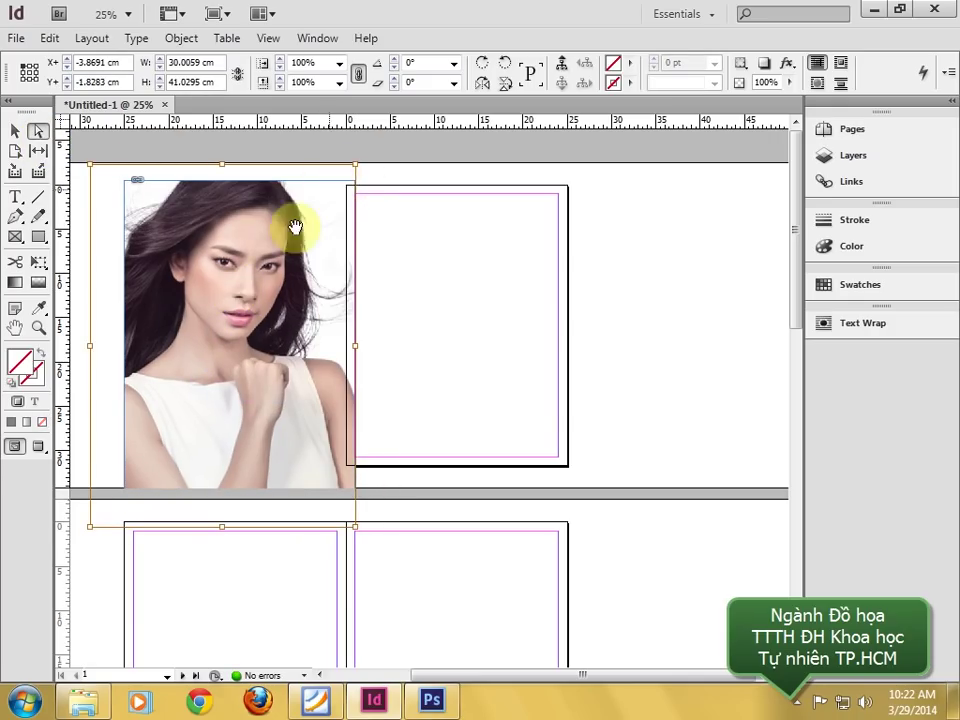
left_click_drag(294, 225, 323, 206)
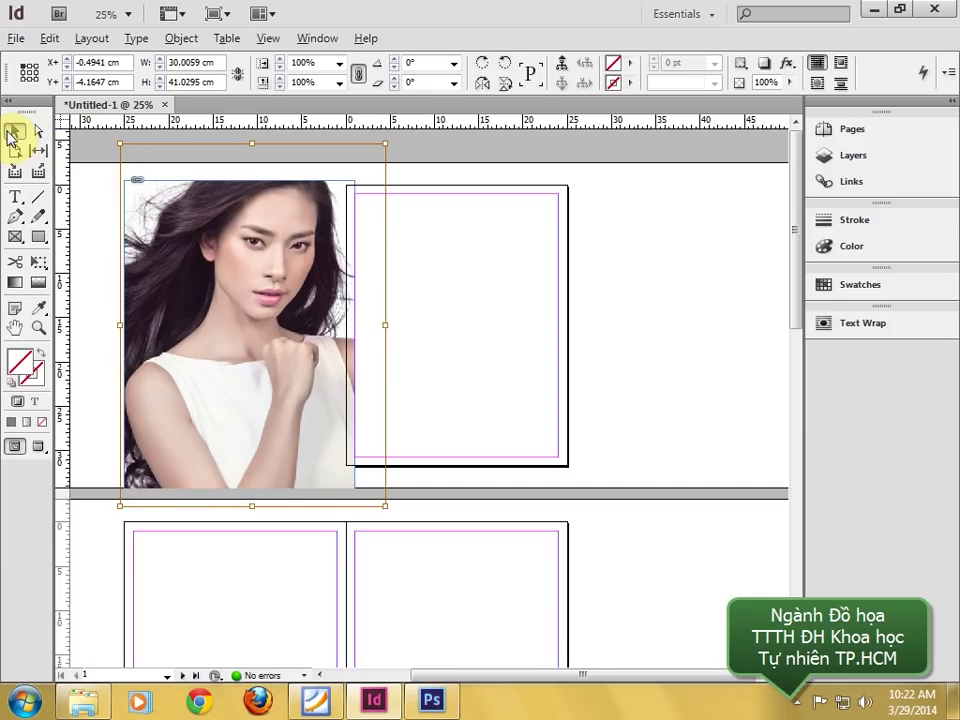
- Fit the model image proportionally to its frame and look over the available Fitting options
left_click(12, 133)
key("ctrl+alt+shift+e")
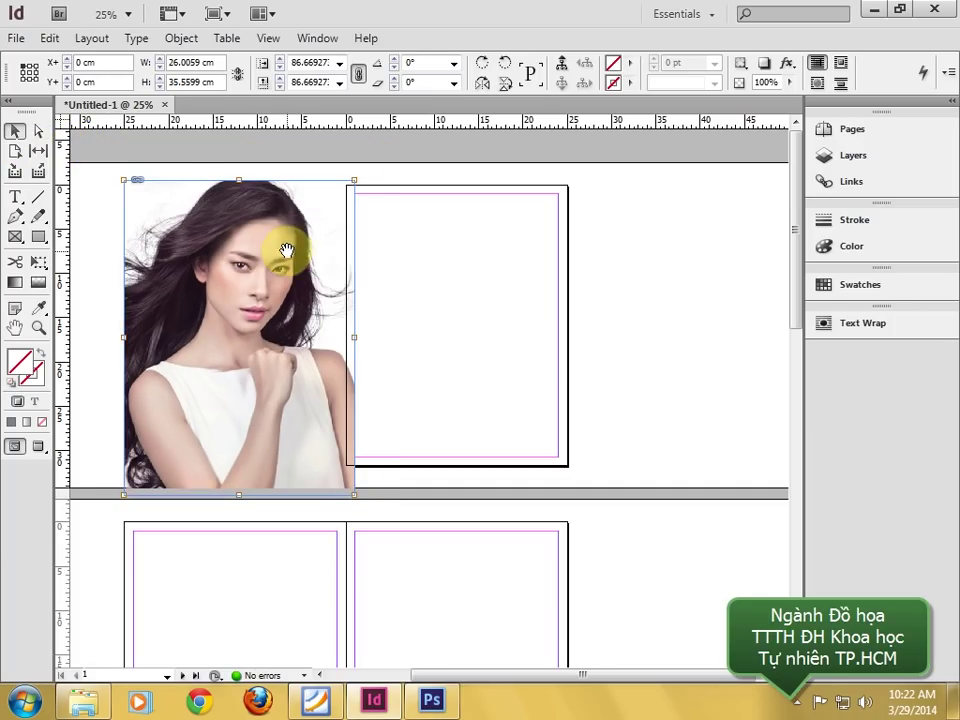
right_click(270, 384)
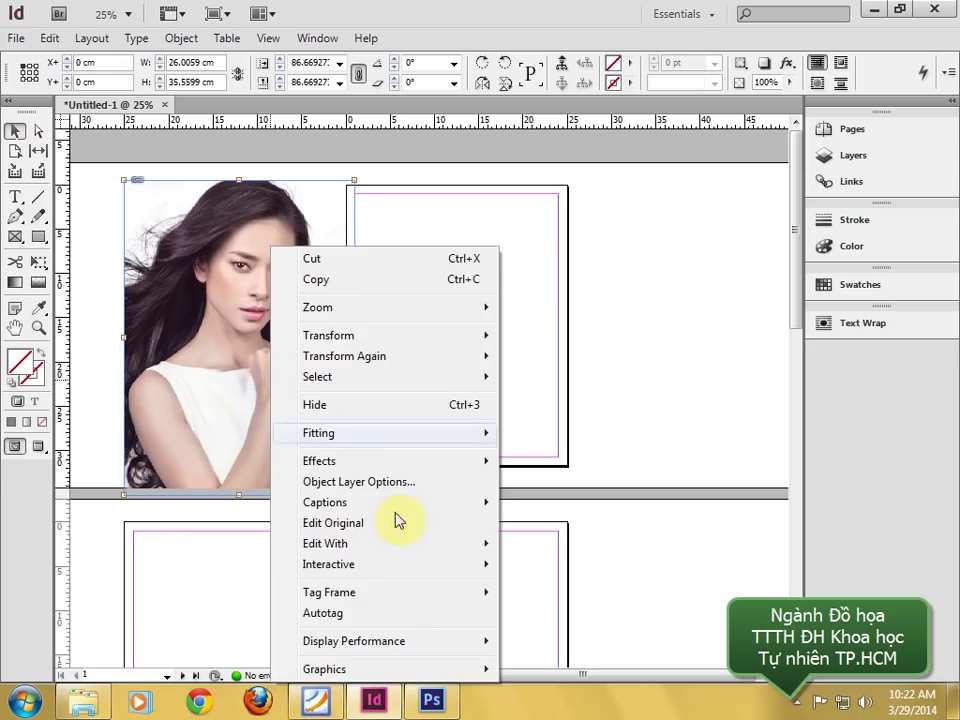
mouse_move(404, 643)
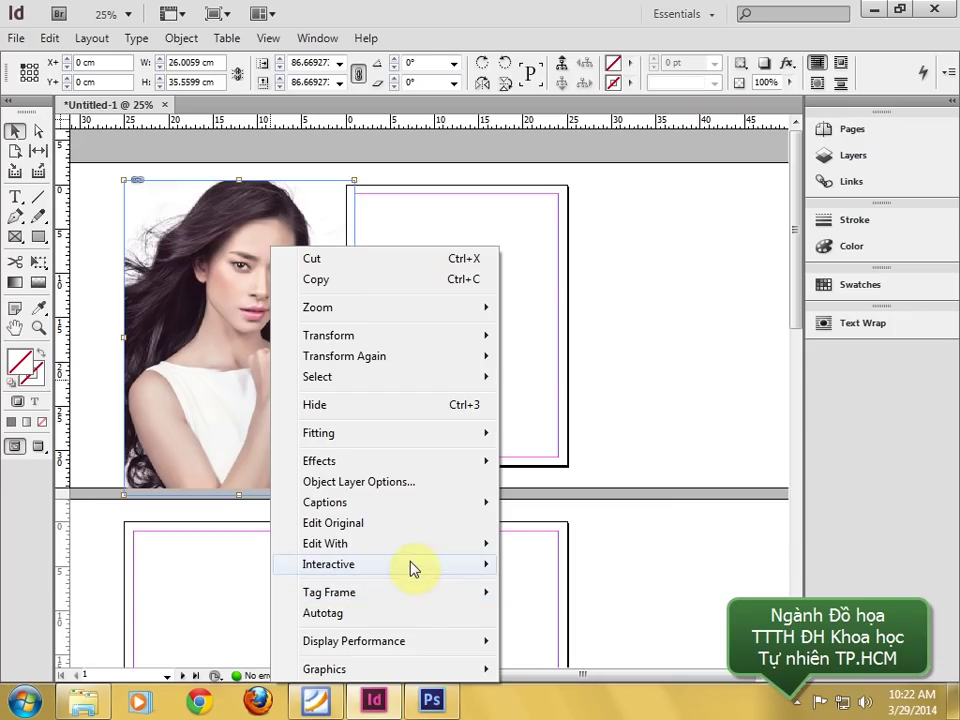
left_click(419, 437)
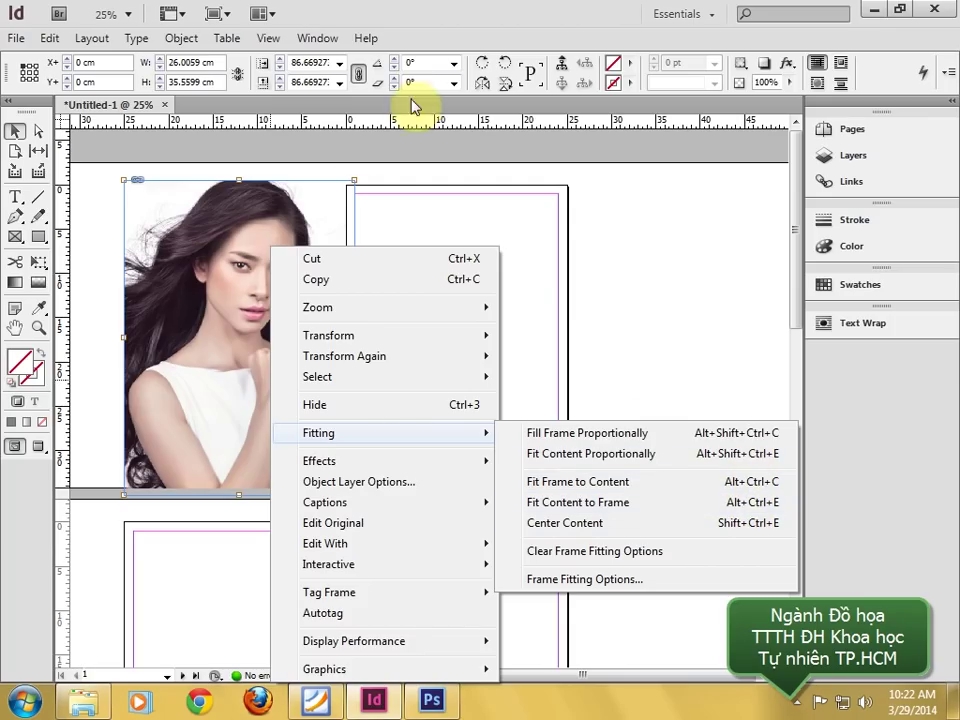
left_click(206, 256)
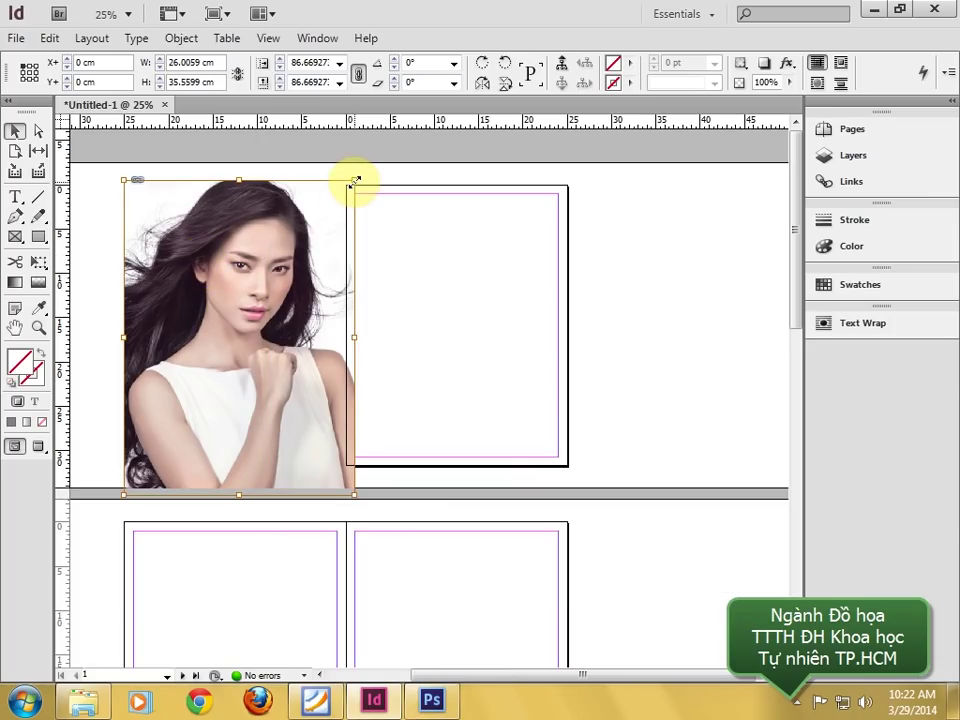
- Try to shift the fitted model image about 7.4 cm to the left inside its frame, and undo the shift
left_click_drag(355, 182, 289, 238)
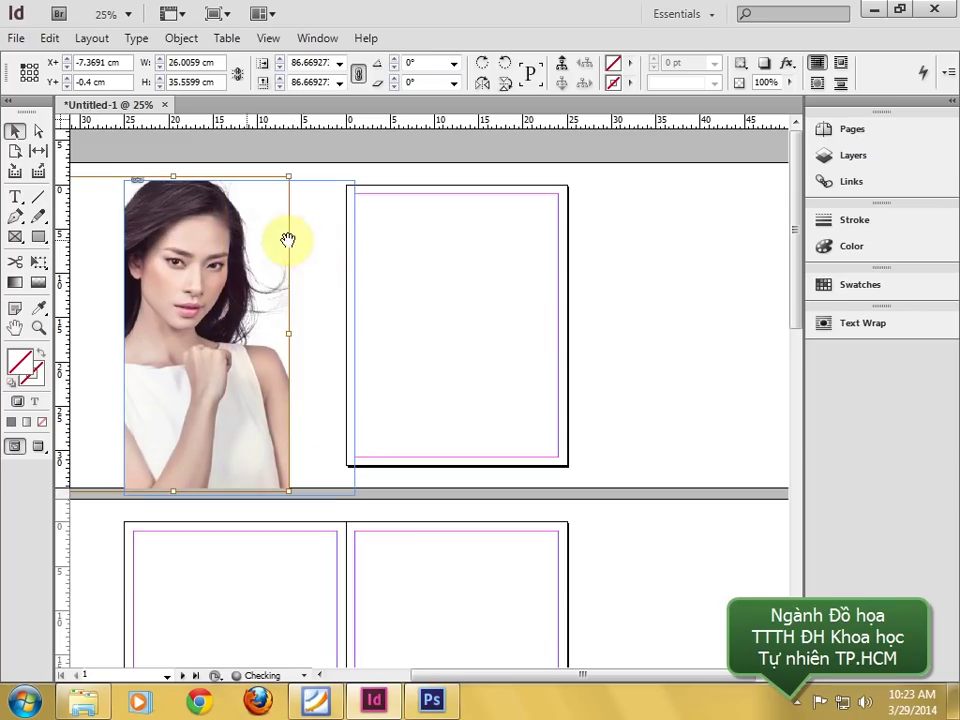
key("ctrl+z")
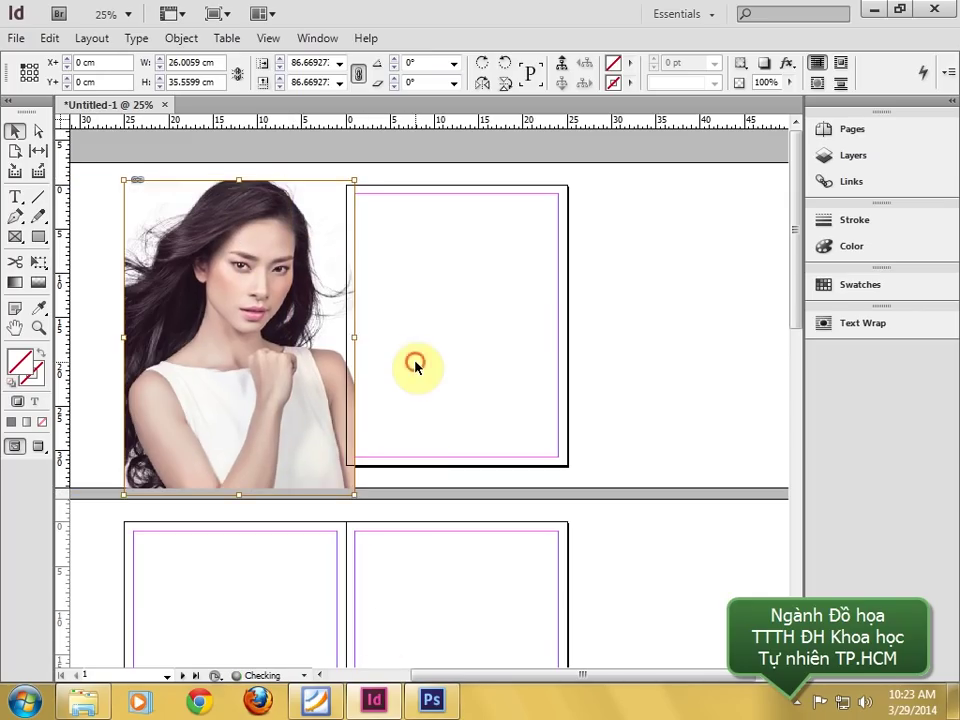
left_click(413, 364)
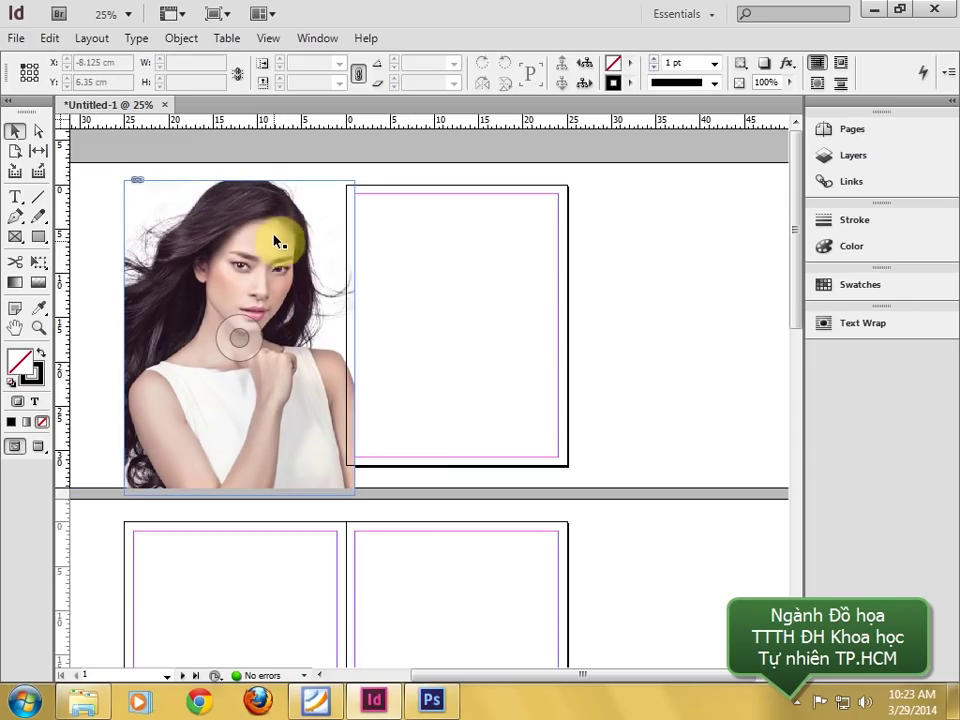
- Move the image frame partly over page 1, try repositioning the picture inside it twice, and undo both content shifts
left_click_drag(276, 236, 233, 316)
double_click(349, 274)
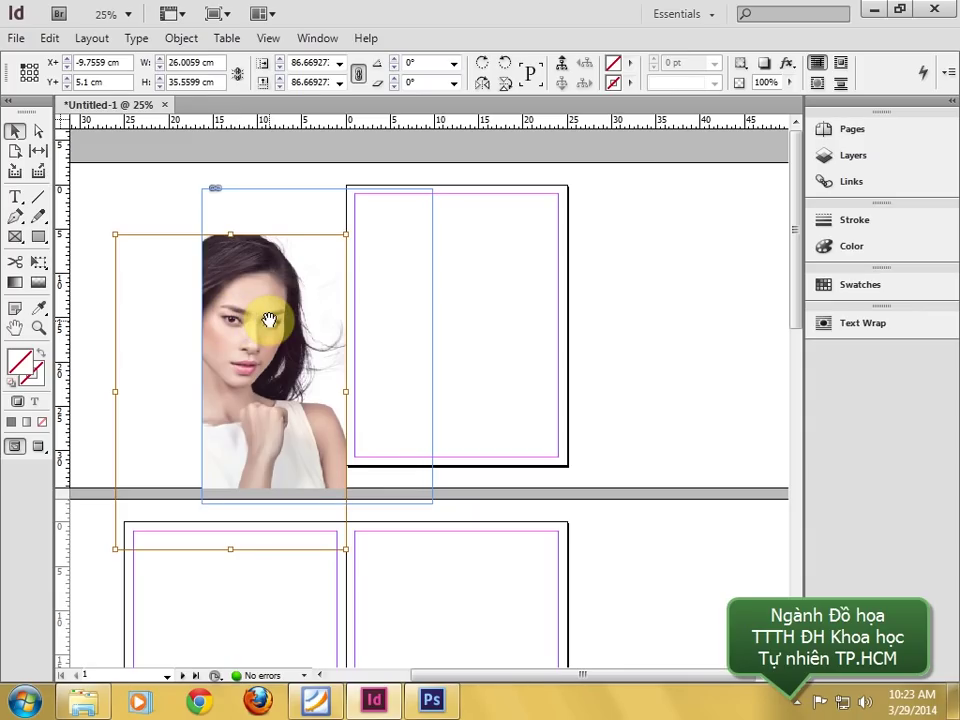
mouse_move(269, 320)
left_mouse_down()
mouse_move(343, 285)
mouse_move(407, 298)
left_mouse_up()
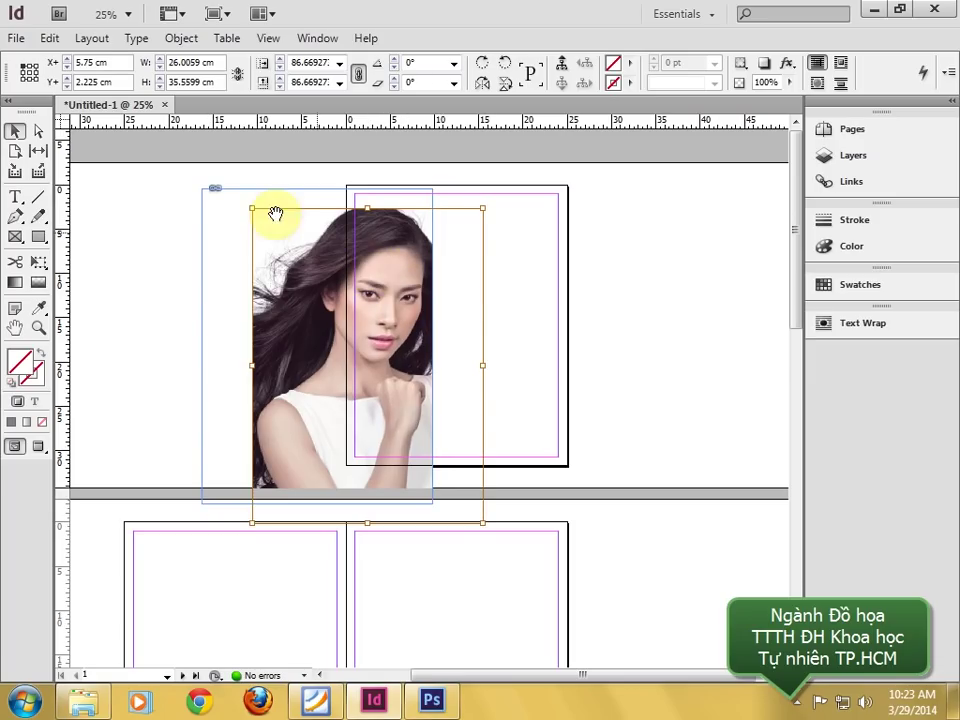
key("ctrl+z")
key("ctrl+z")
- Move the whole model image frame onto the pasteboard right of page 1, at about X 26.6 cm, Y 0.2 cm
left_click(104, 205)
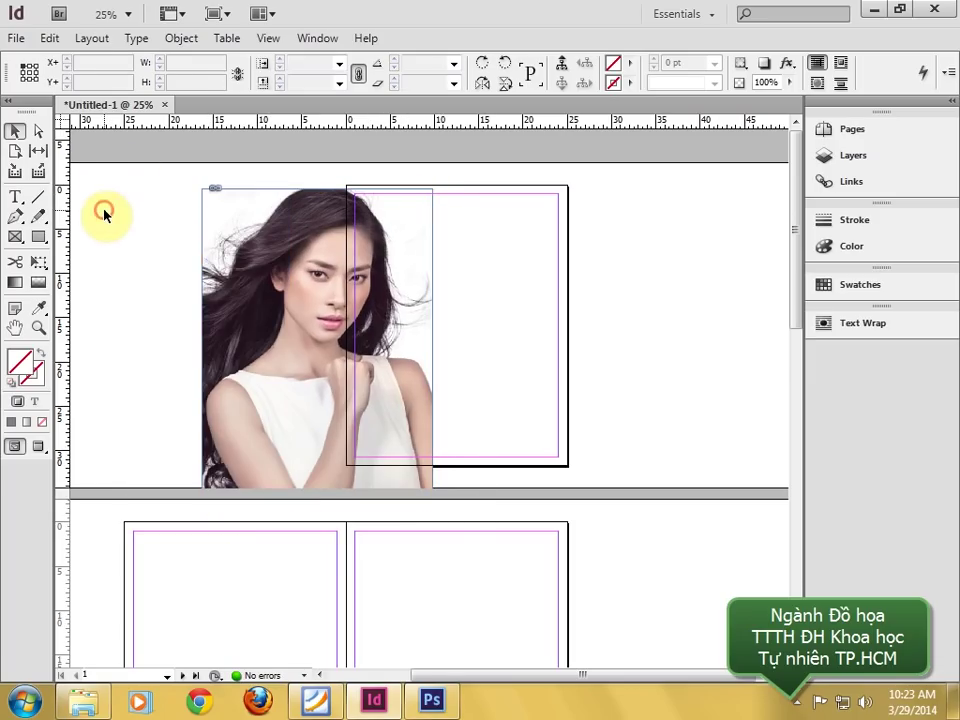
left_click(279, 289)
left_click_drag(296, 242, 688, 272)
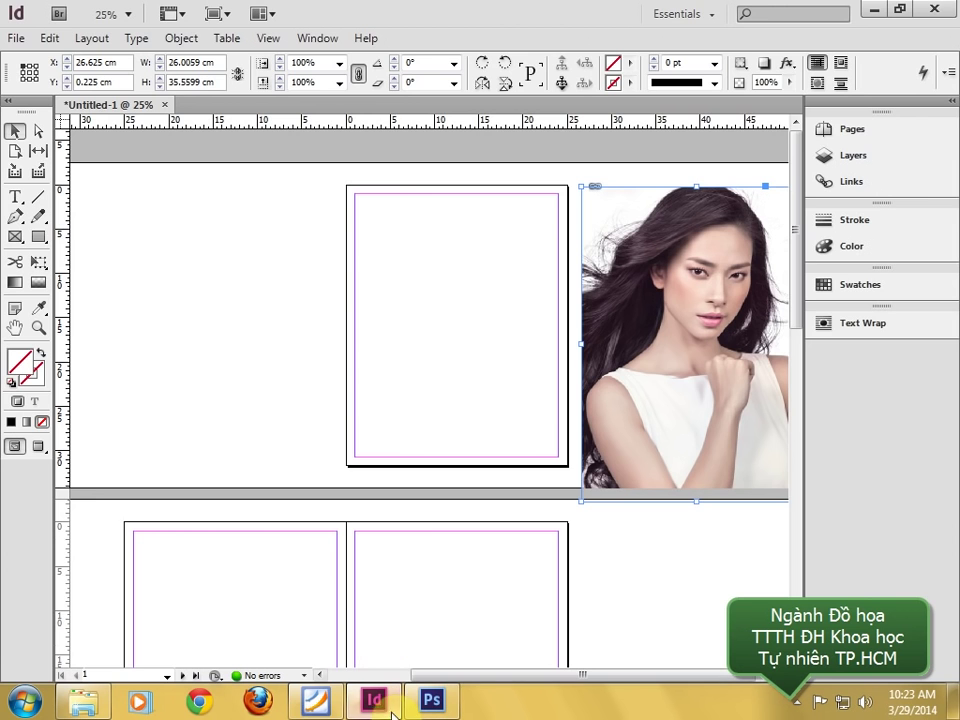
- Switch to Foxit Reader and examine the cover on page 1 of bia.pdf, including its background behind the model
left_click(316, 701)
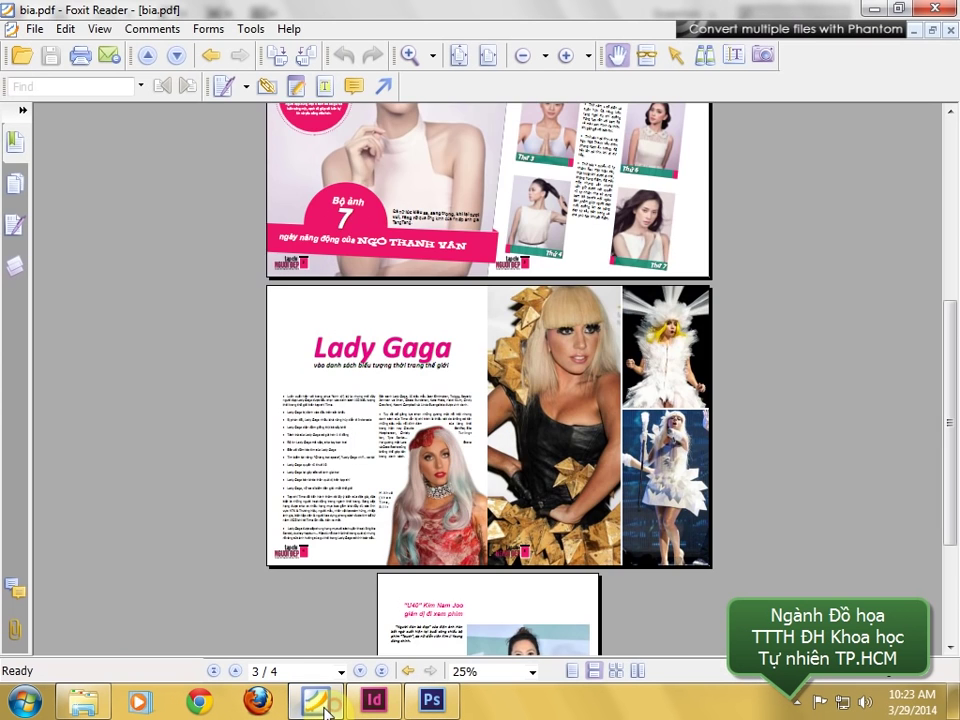
scroll(470, 404, "up", 3)
scroll(470, 404, "up", 3)
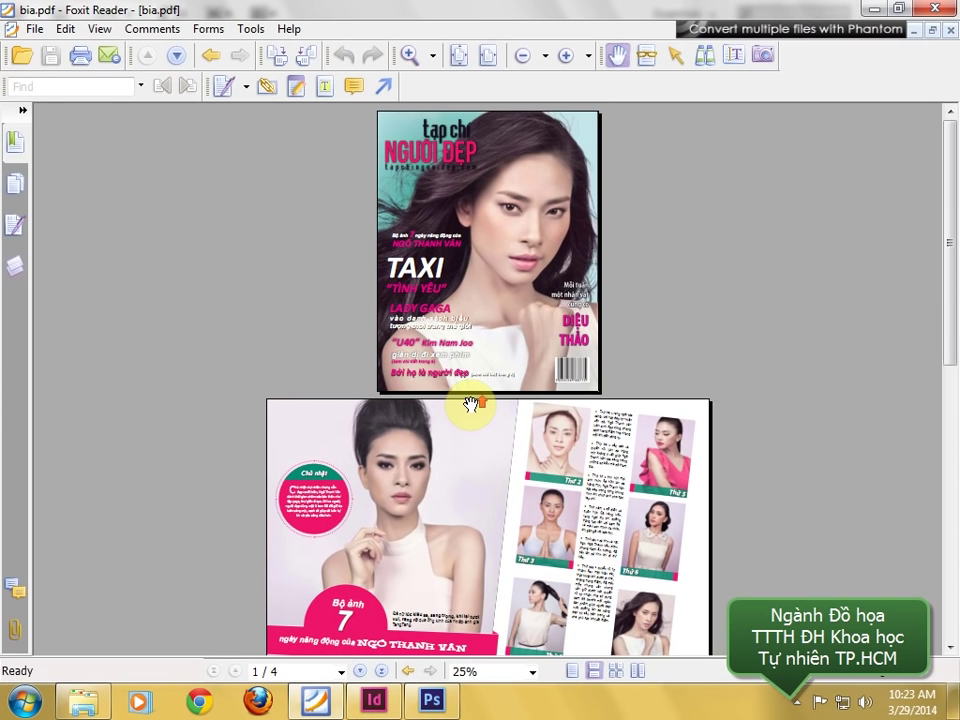
scroll(470, 404, "up", 3)
scroll(467, 403, "up", 3)
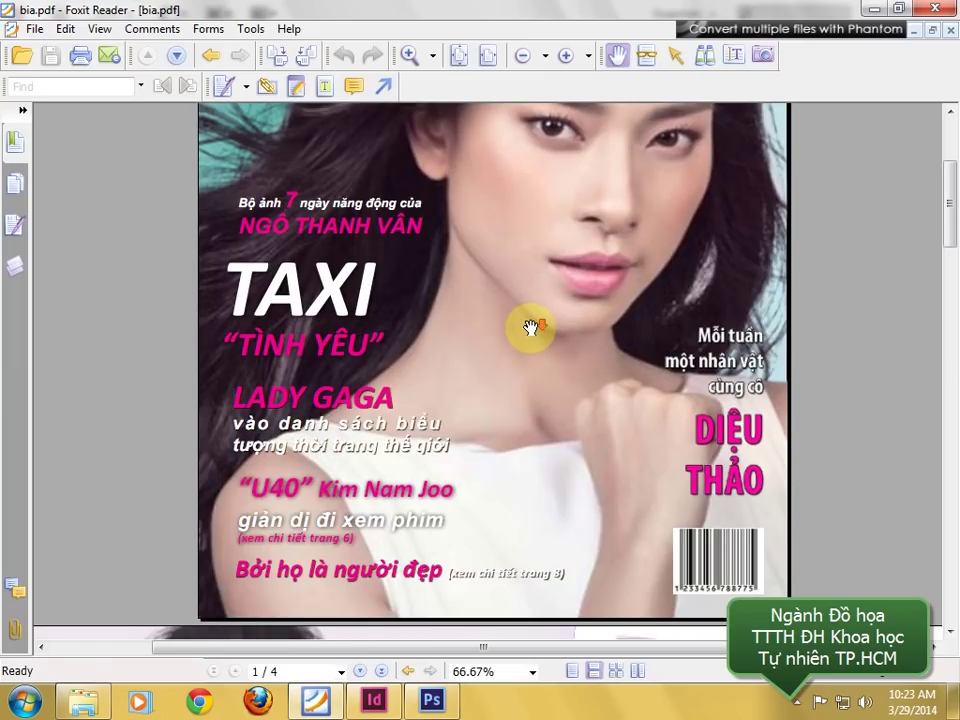
scroll(530, 328, "down", 2)
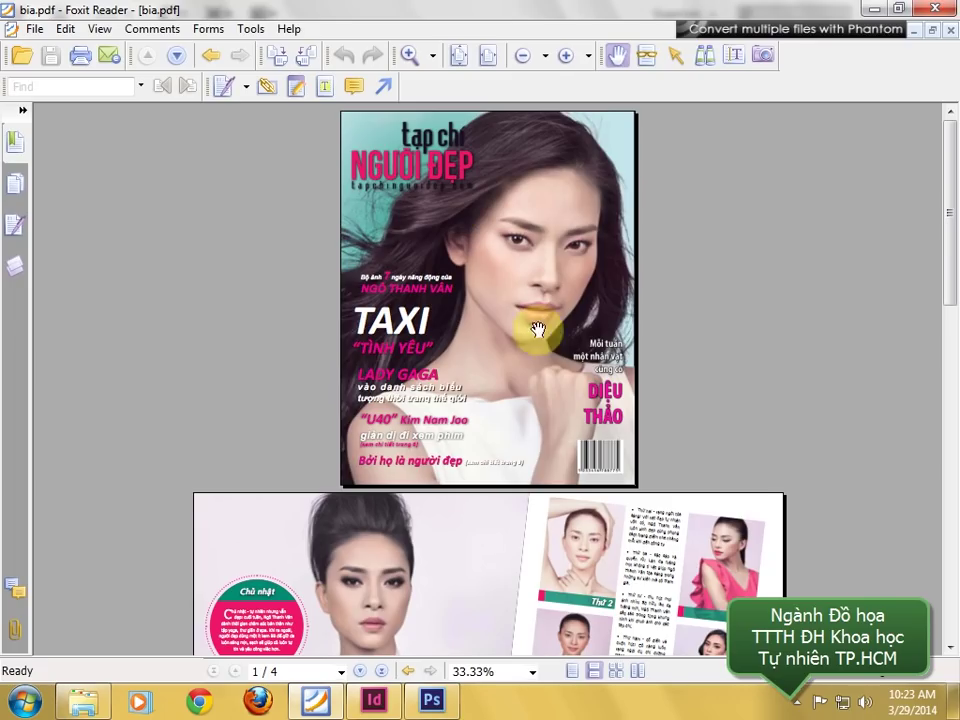
- Switch back to InDesign and draw a 25 × 31.7 cm rectangle from X 0, Y 0 covering all of page 1
left_click(373, 700)
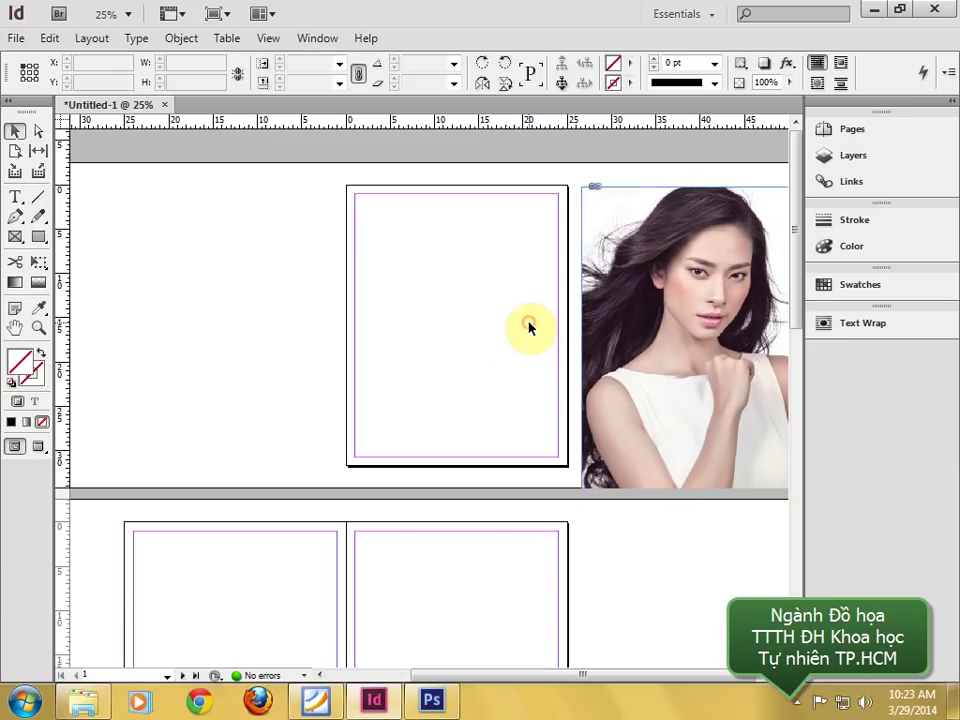
key("ctrl+equal")
left_click_drag(503, 289, 408, 409)
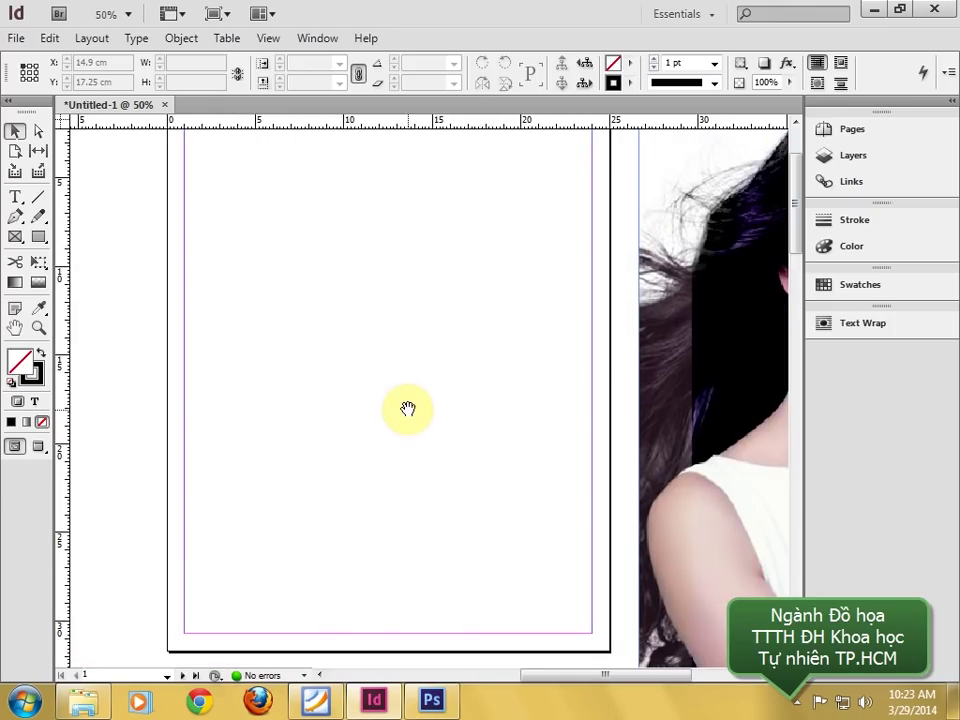
key("ctrl+minus")
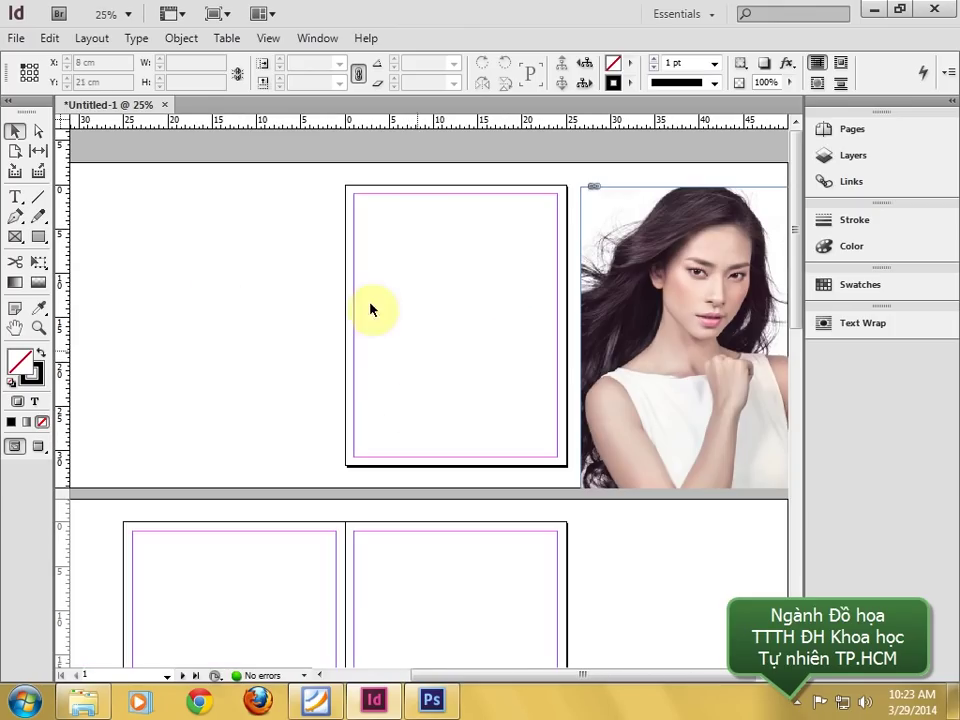
left_click(39, 240)
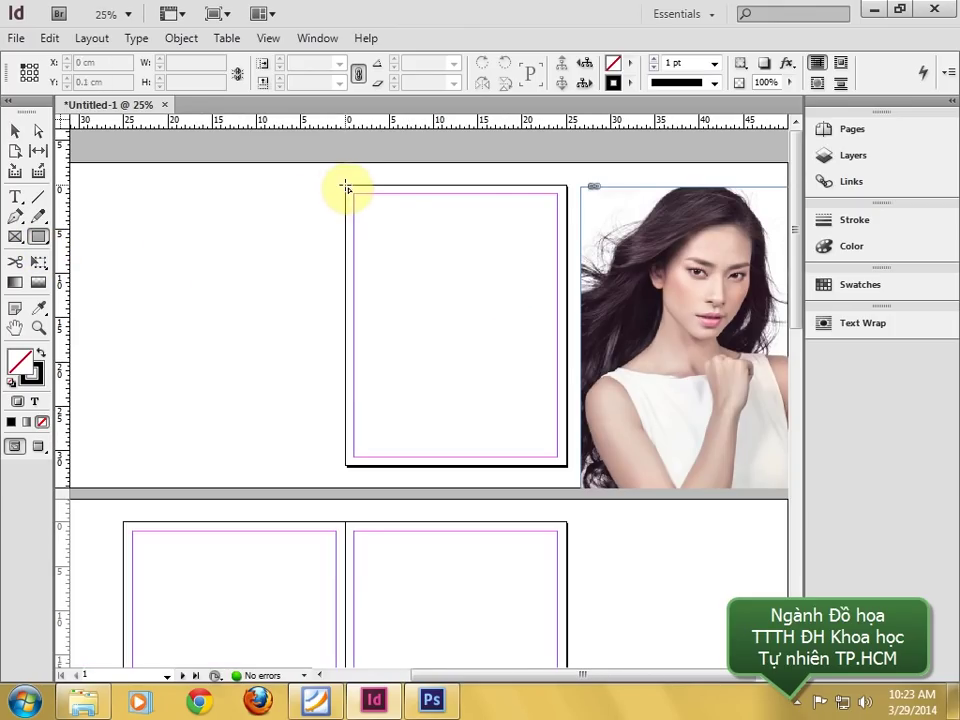
left_click_drag(345, 186, 566, 465)
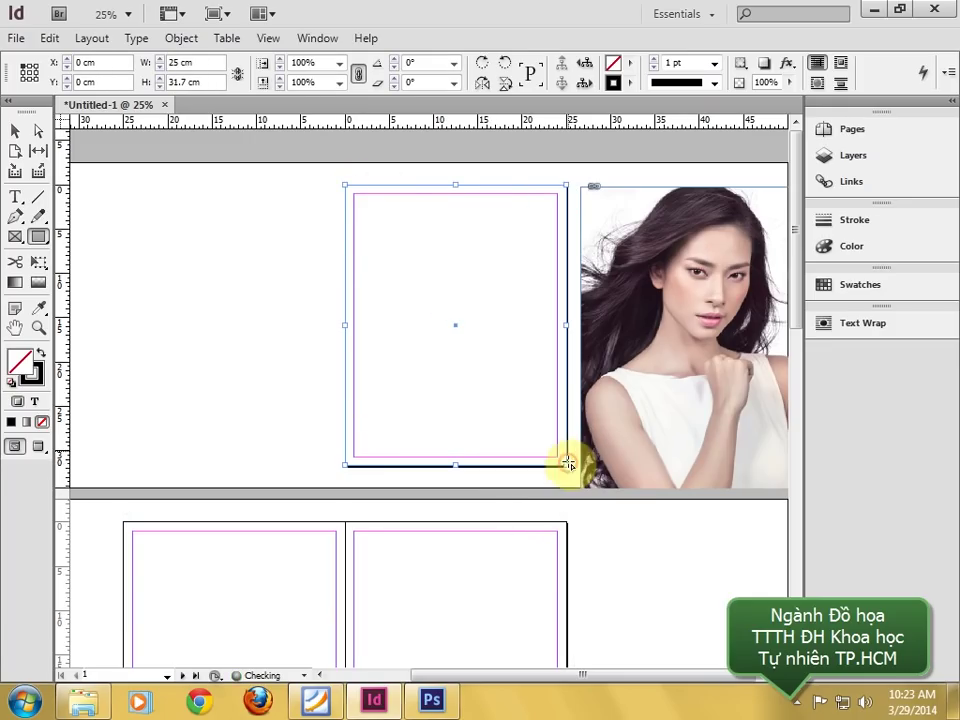
left_click(207, 252)
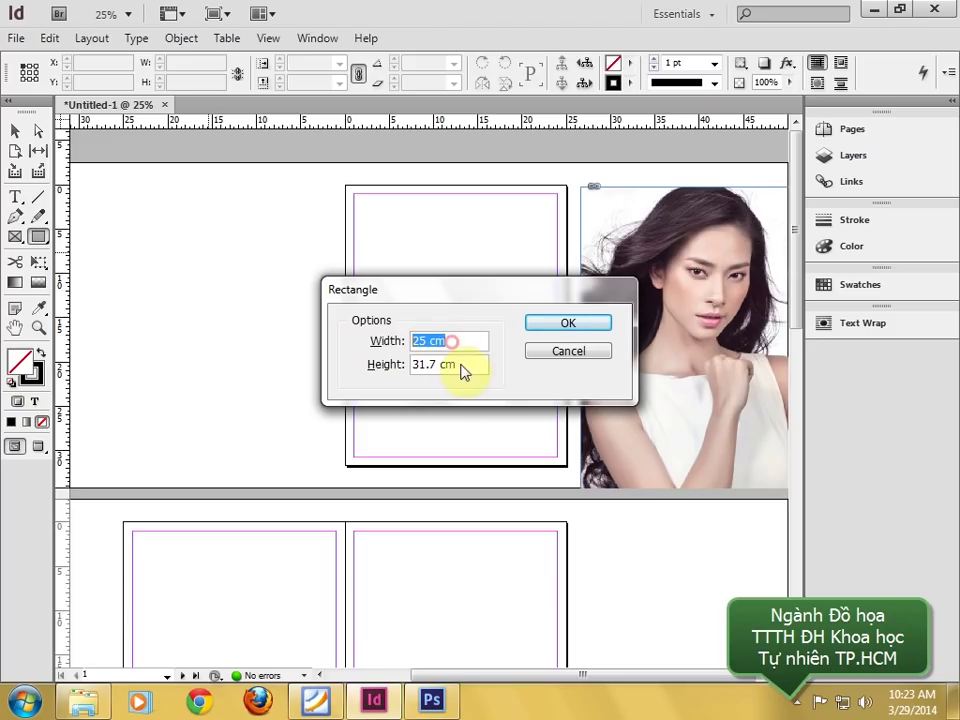
left_click_drag(458, 366, 405, 371)
left_click(566, 352)
- Fill the page 1 rectangle with the default white-to-black linear gradient
left_click(15, 131)
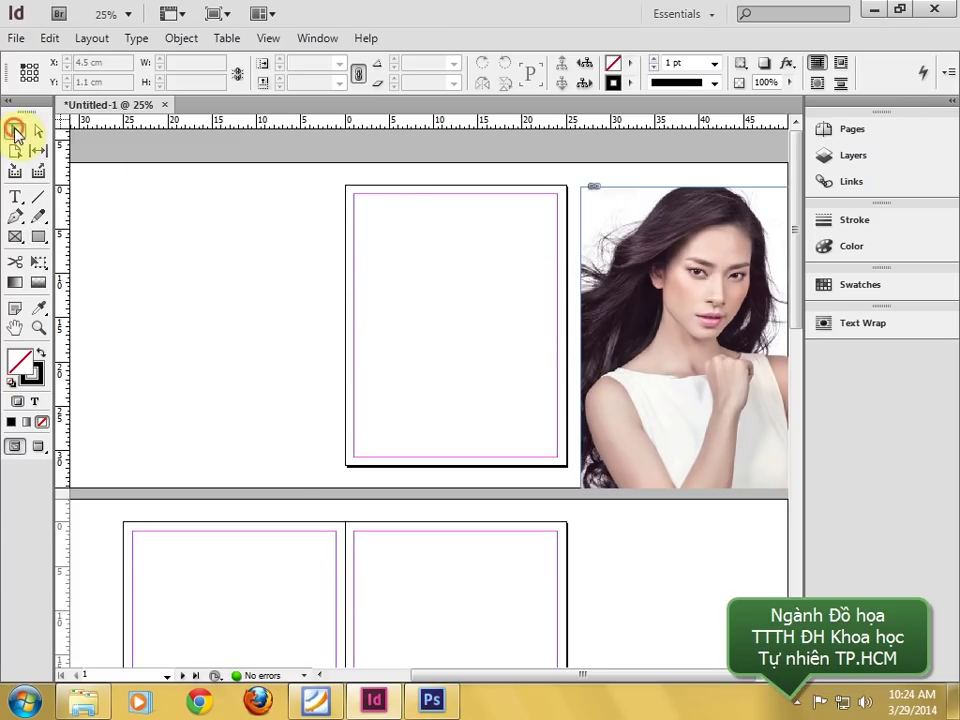
left_click(429, 270)
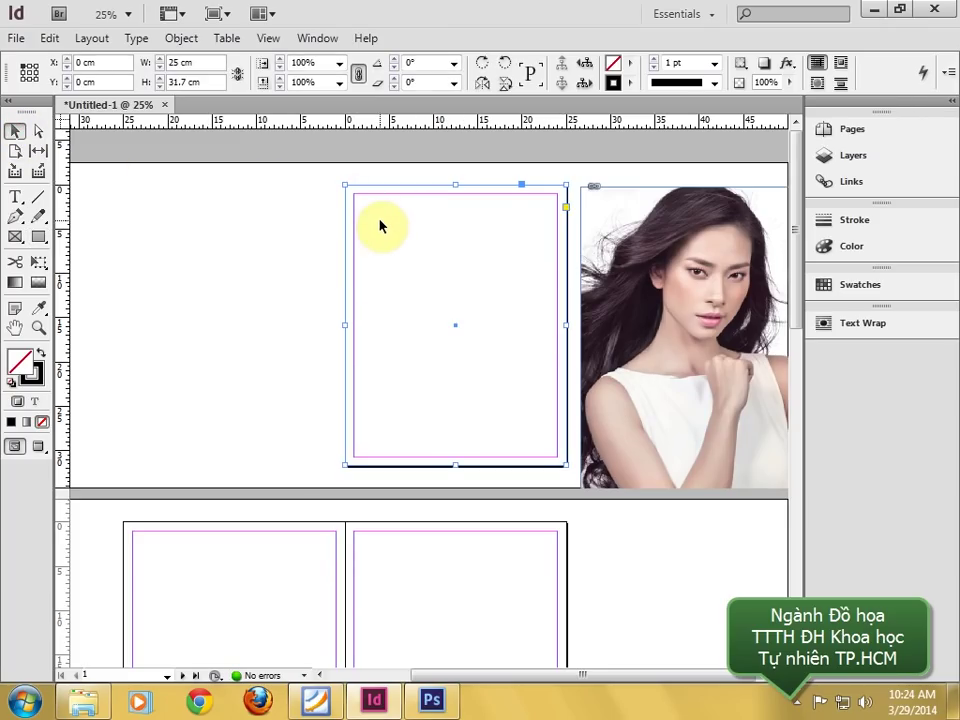
left_click(27, 424)
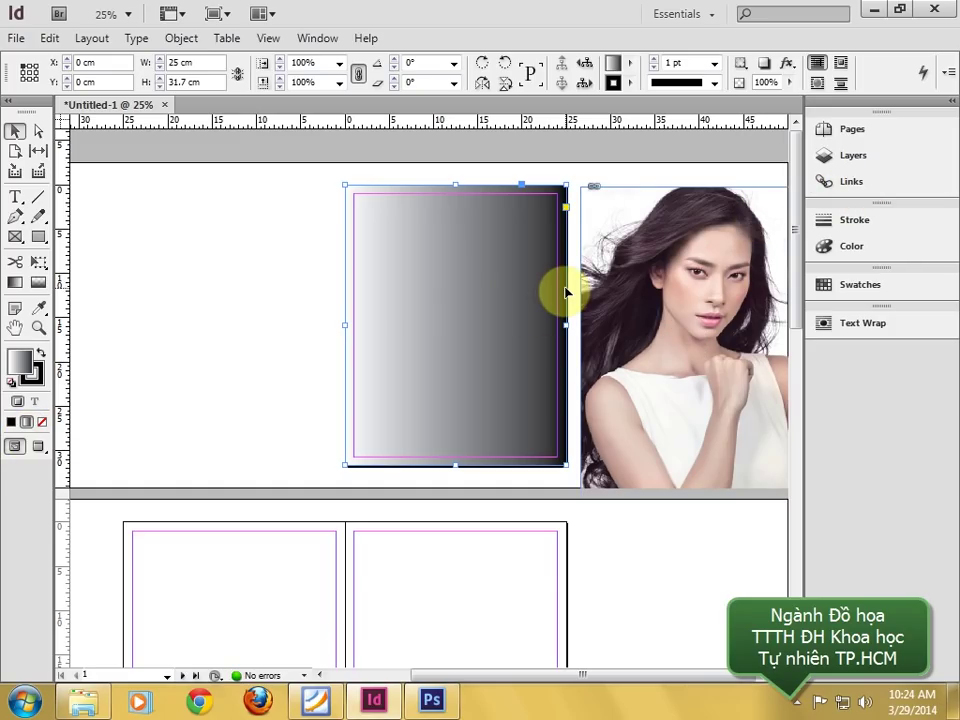
key("ctrl+=")
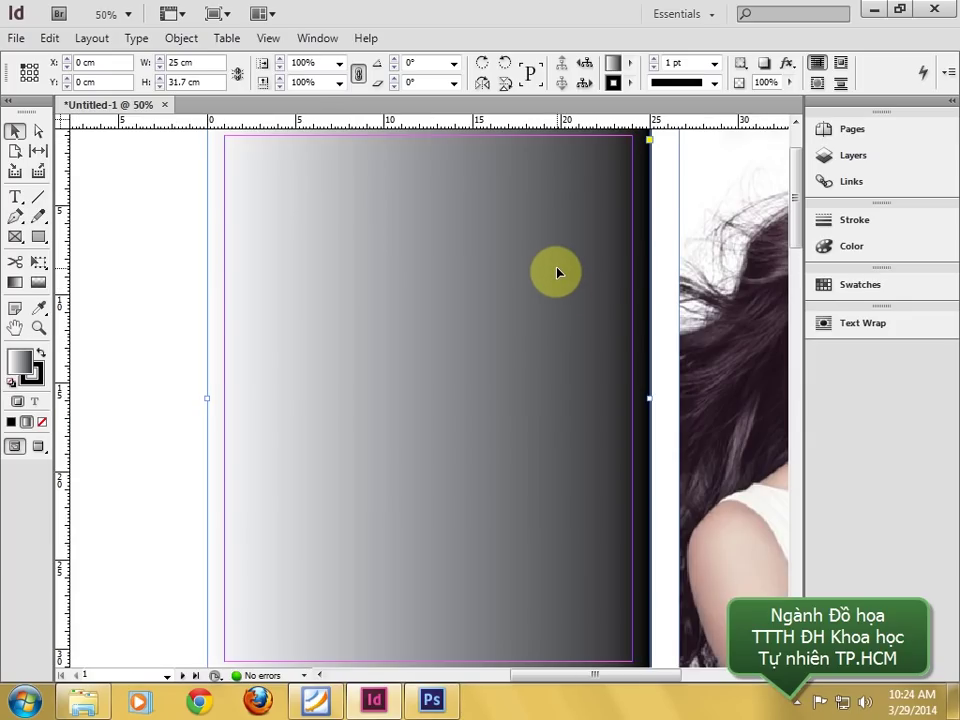
key("ctrl+minus")
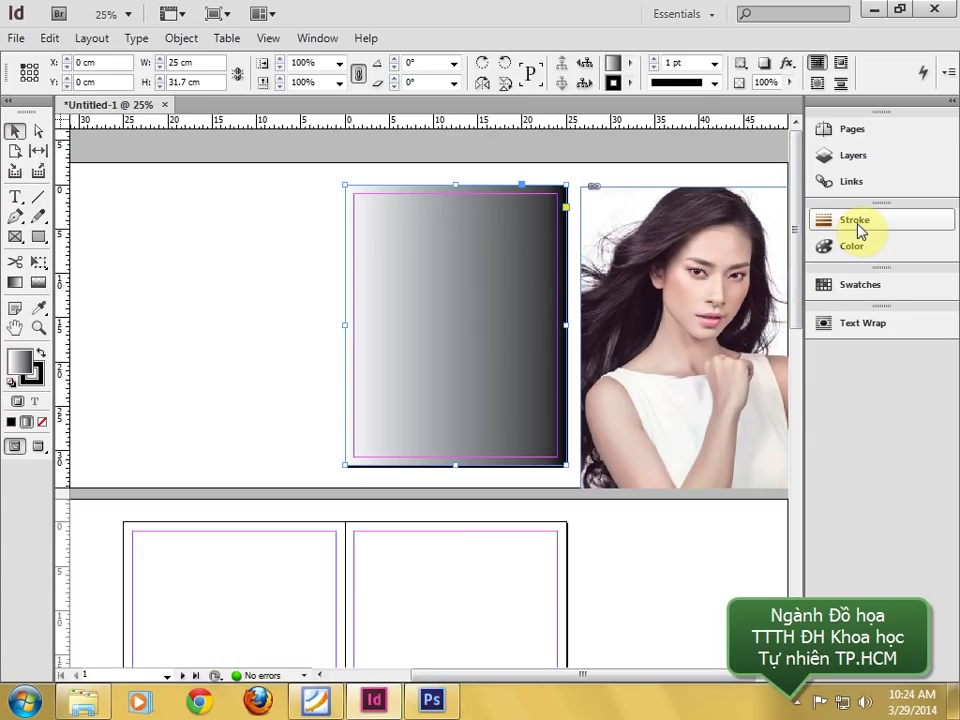
- Place the finished cover image at 100% on the pasteboard left of page 1, at about X -28.75 cm, Y 1.35 cm
left_click(250, 236)
left_click(16, 38)
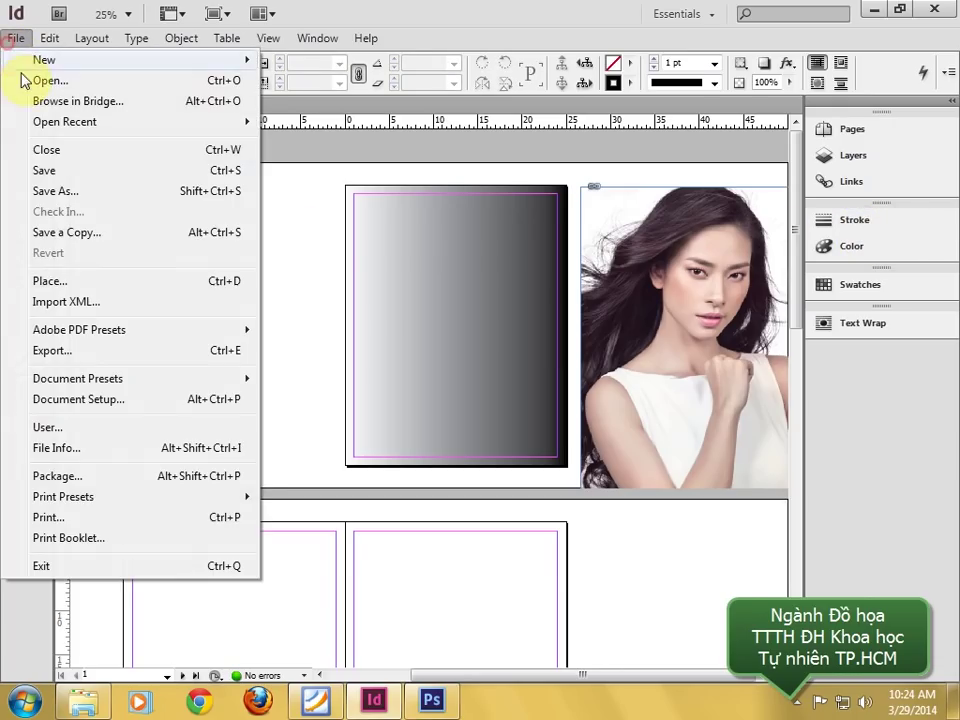
left_click(71, 285)
double_click(645, 190)
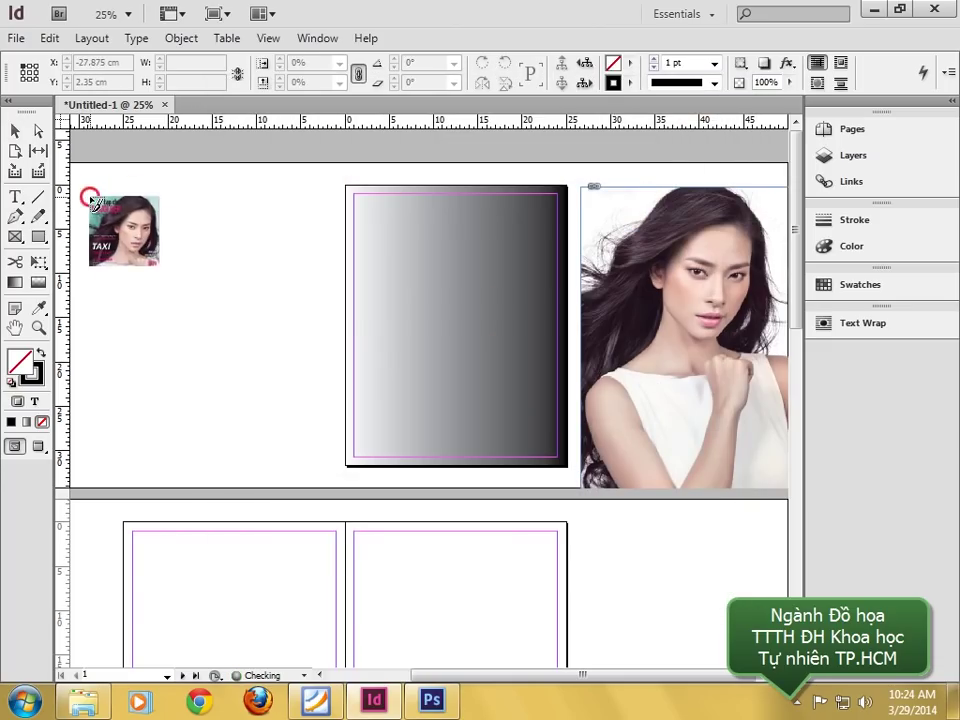
left_click(90, 197)
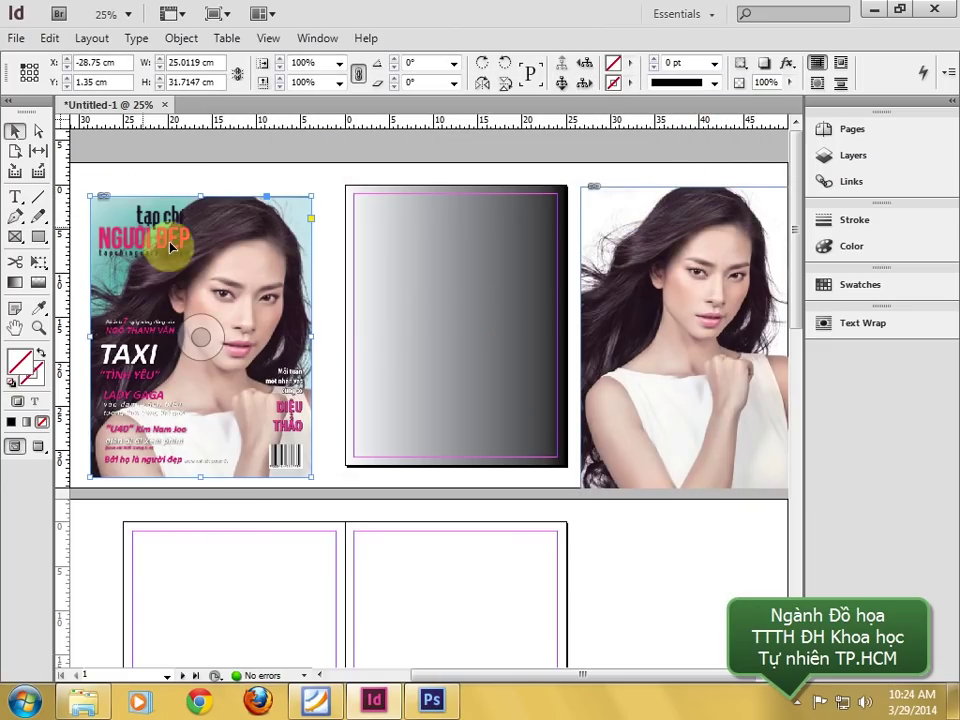
- Sample the teal background from the reference cover's upper-left corner and add it to the swatches as R=92 G=179 B=170
left_click(40, 309)
left_click(95, 205)
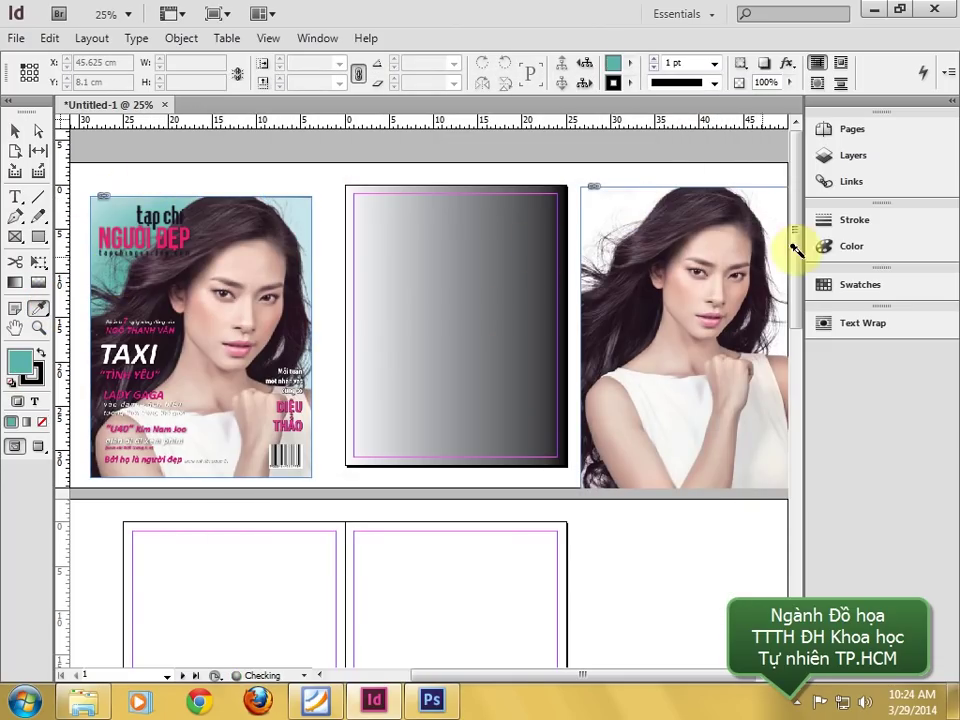
left_click(859, 286)
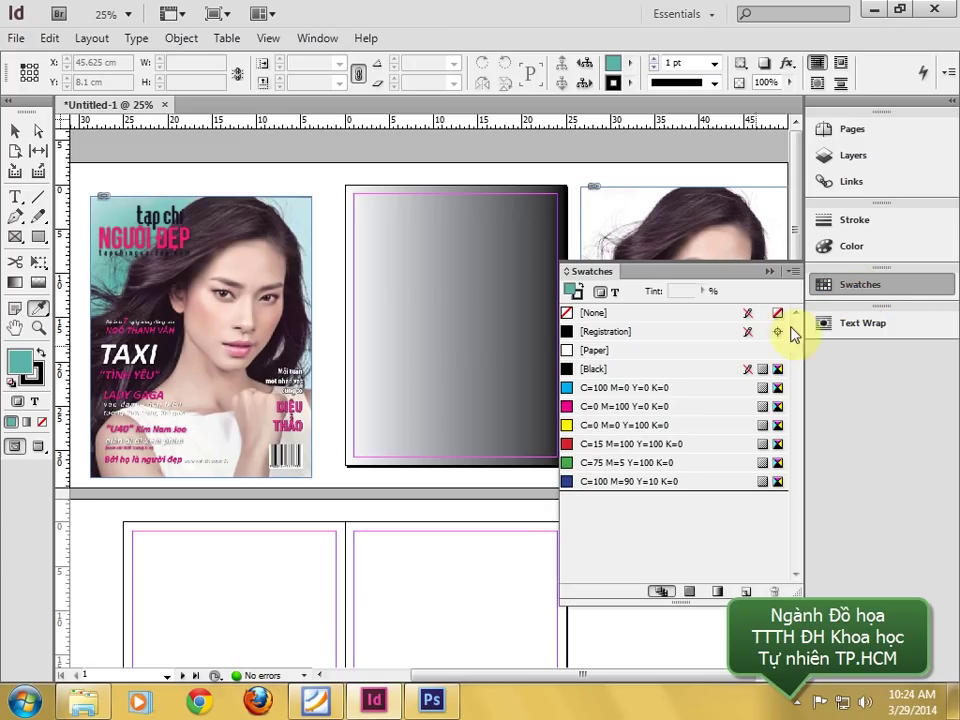
left_click_drag(24, 362, 615, 521)
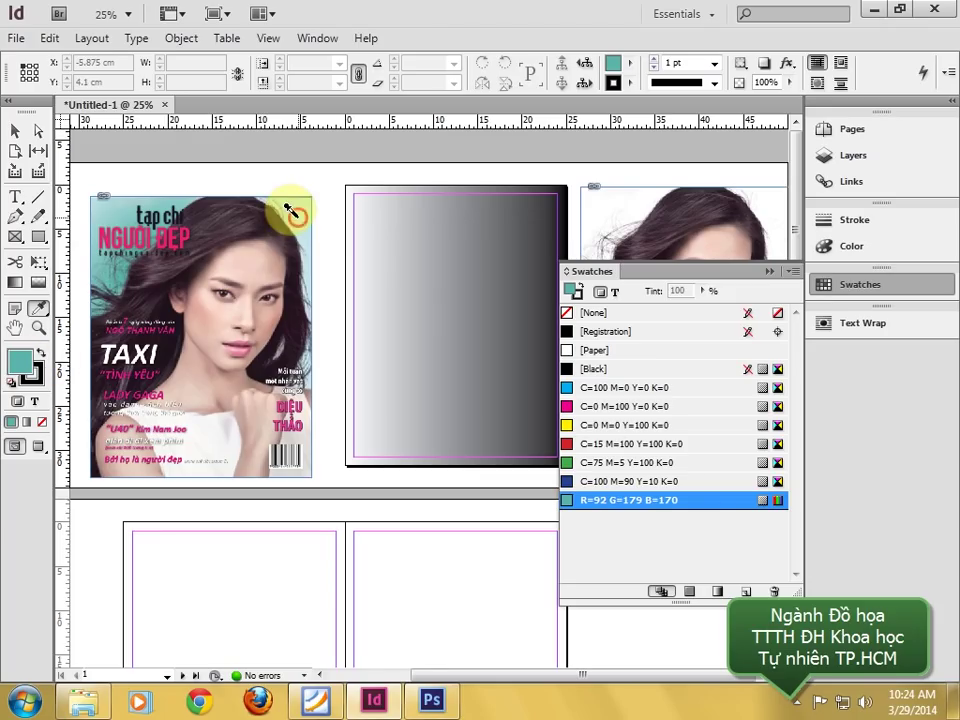
- Sample the pale blue background from the reference cover's upper-right corner and add it to the swatches as R=199 G=230 B=235
left_click(214, 248)
left_click(38, 308)
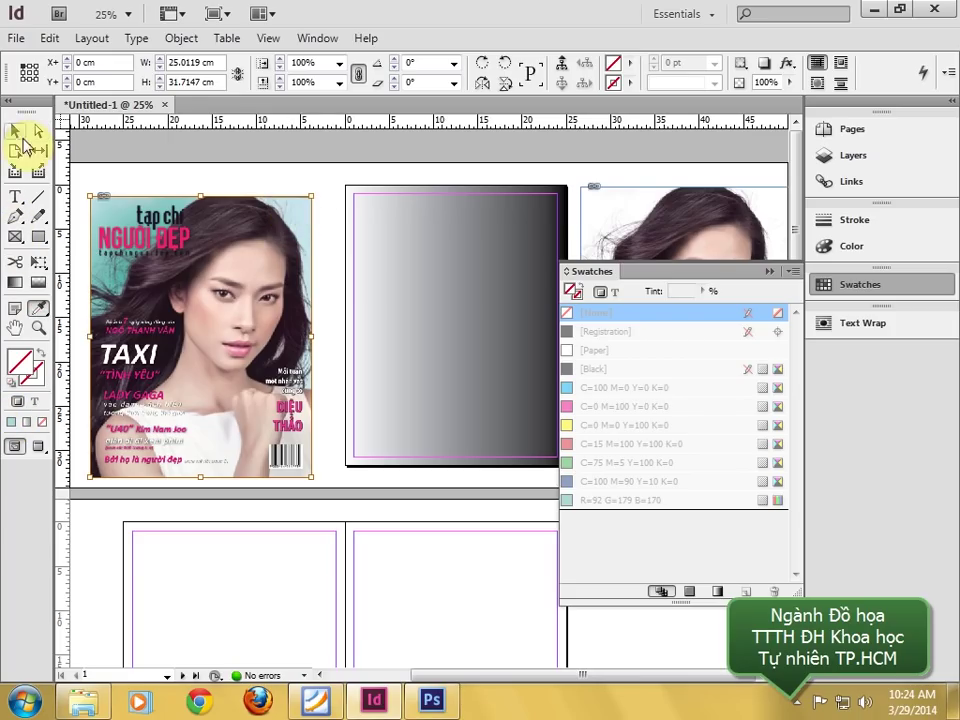
left_click(15, 131)
left_click(146, 171)
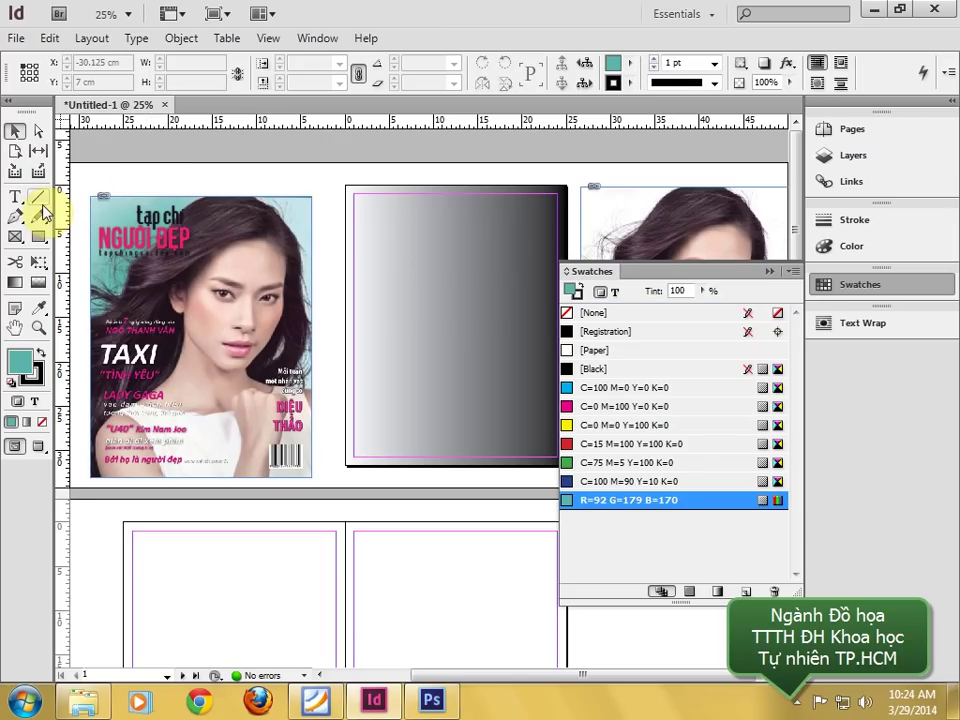
left_click(38, 308)
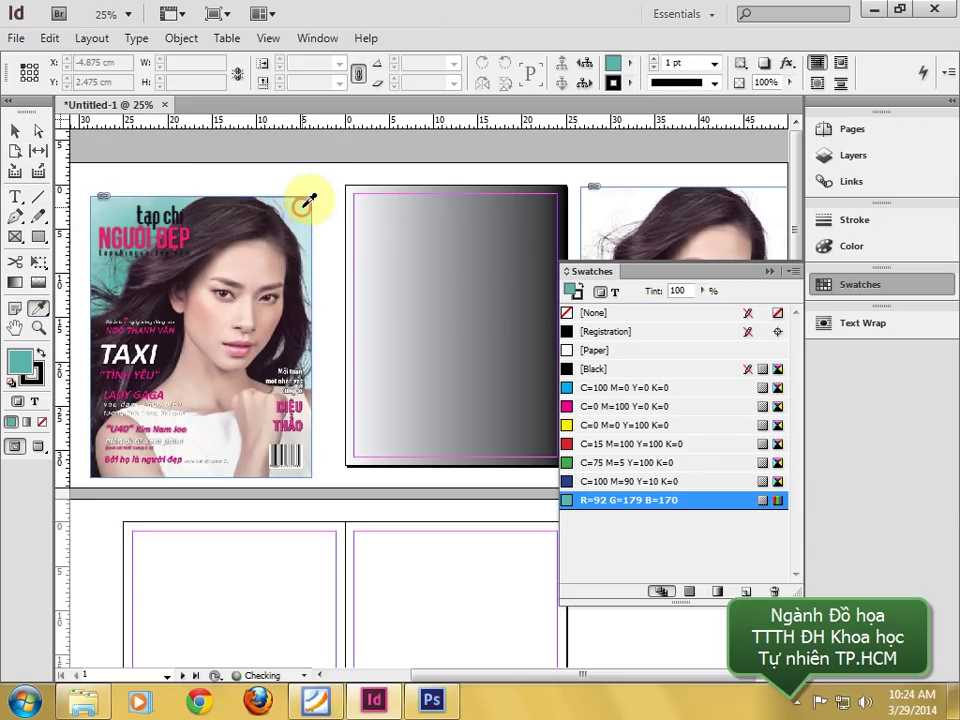
left_click(291, 209)
left_click_drag(22, 368, 578, 514)
- Fill the reference cover's frame with the teal swatch R=92 G=179 B=170
left_click(17, 132)
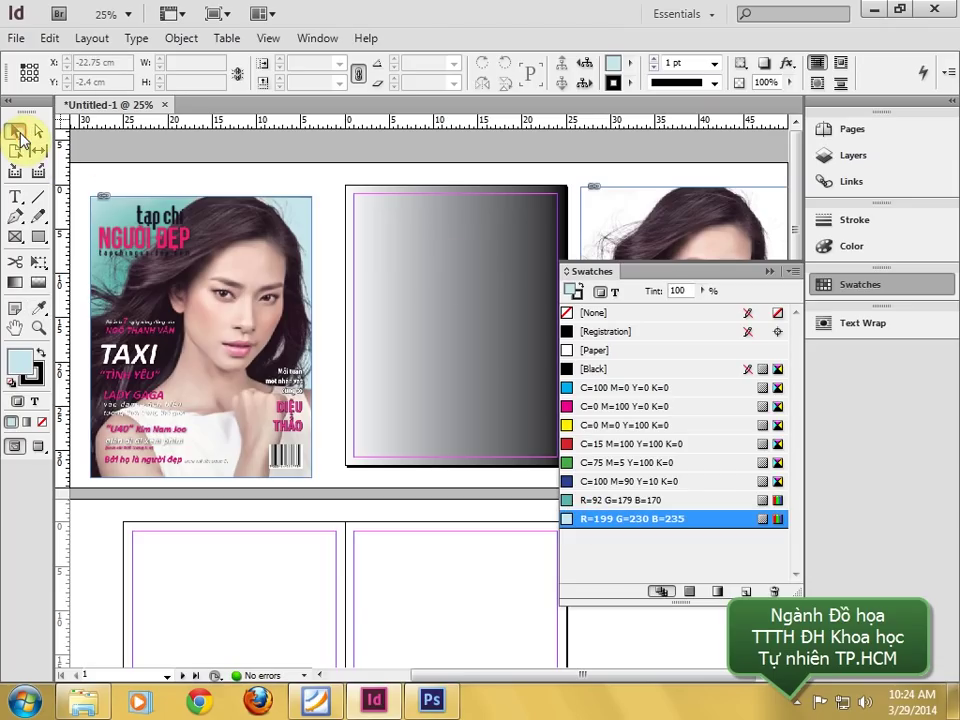
left_click(225, 235)
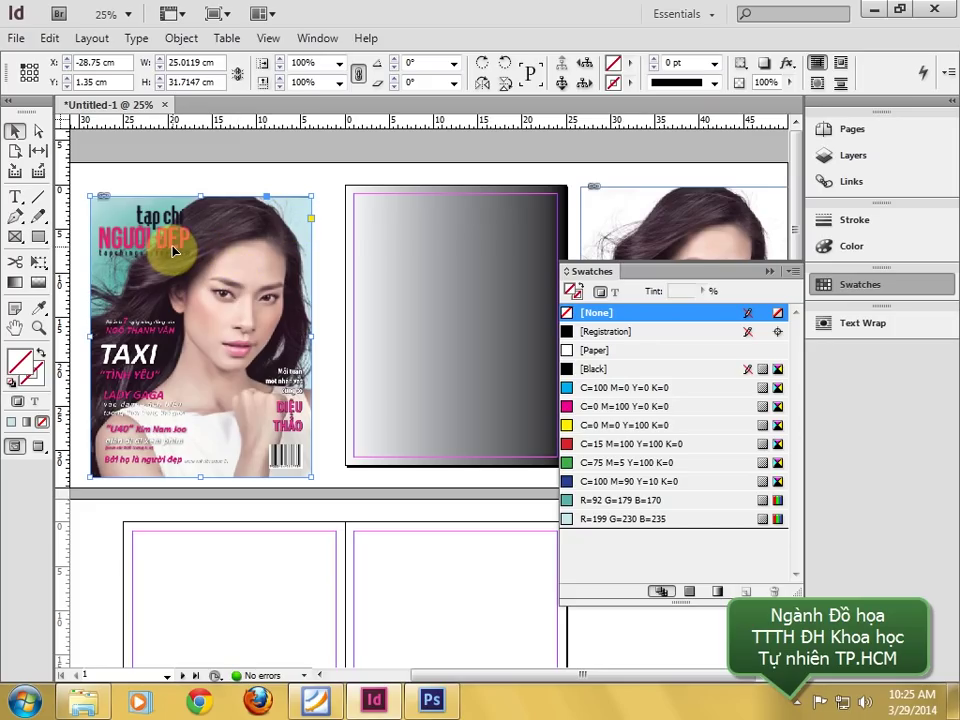
left_click(585, 502)
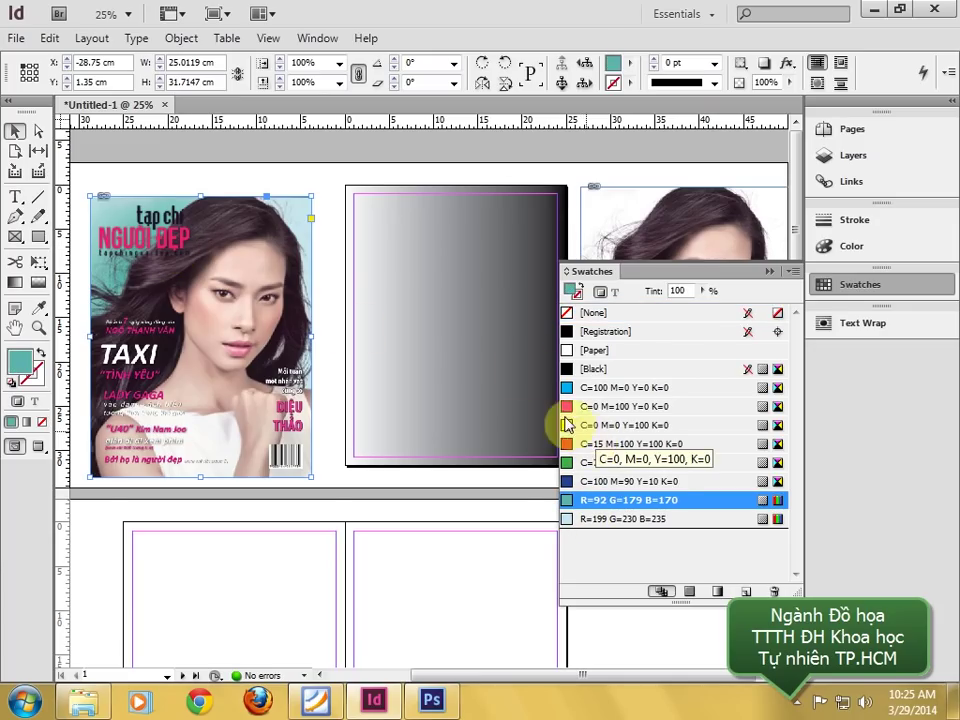
- Show the gradient settings for the page 1 rectangle and set the gradient's start color to the R=199 G=230 B=235 swatch
left_click(381, 281)
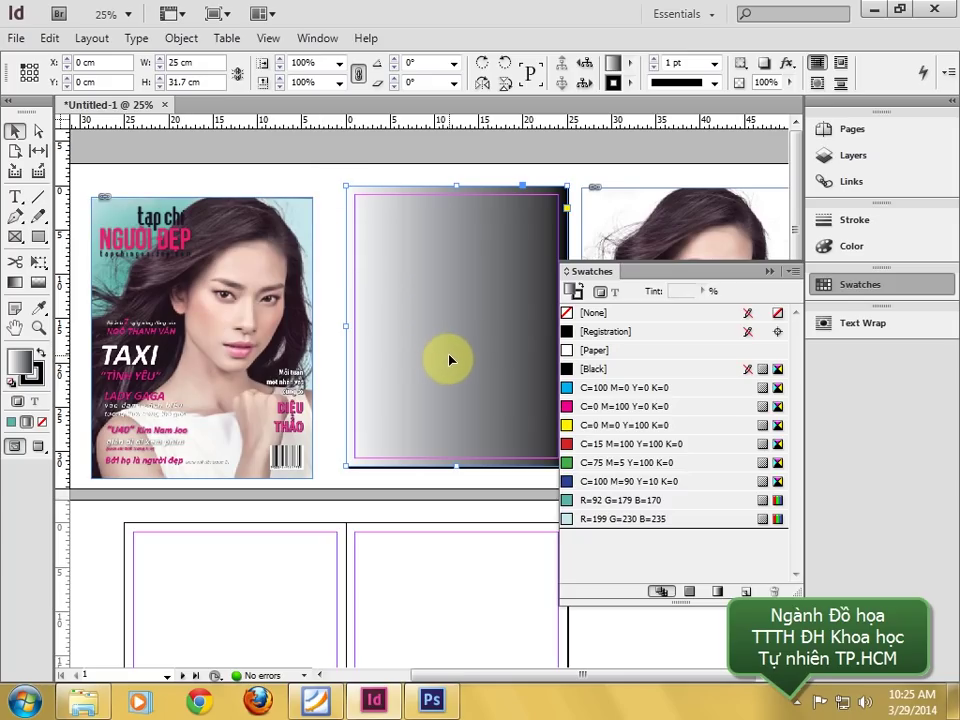
left_click(310, 38)
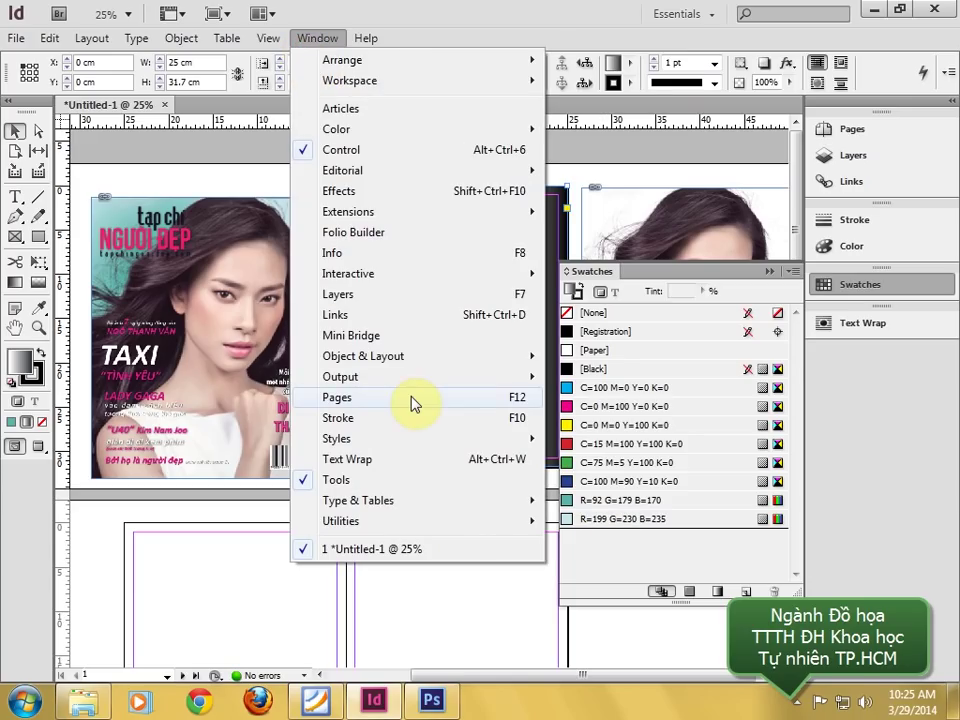
mouse_move(420, 130)
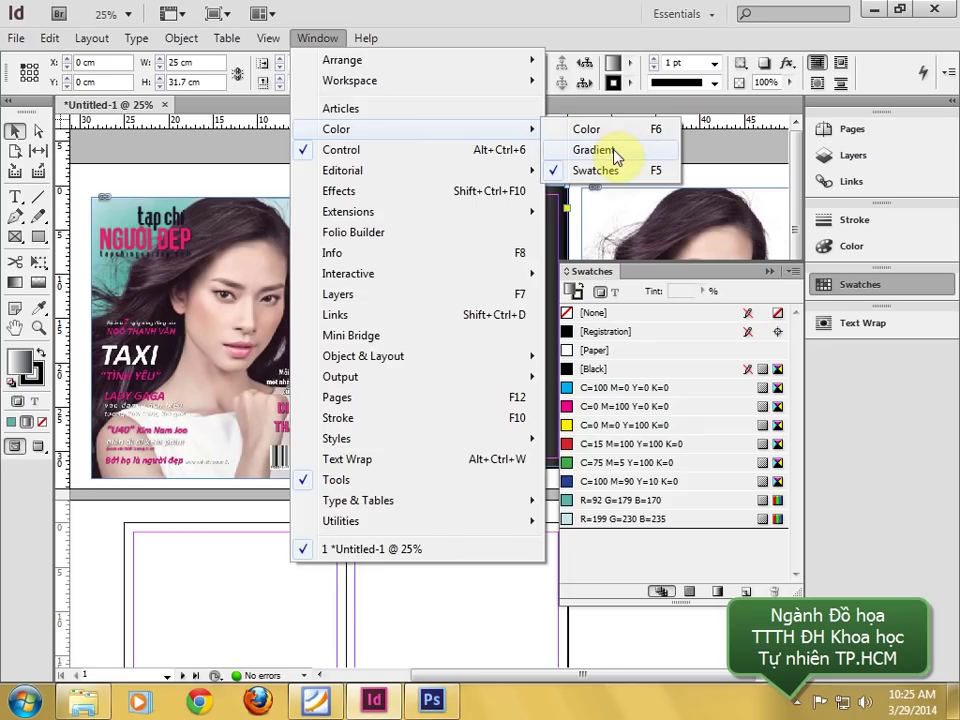
left_click(612, 151)
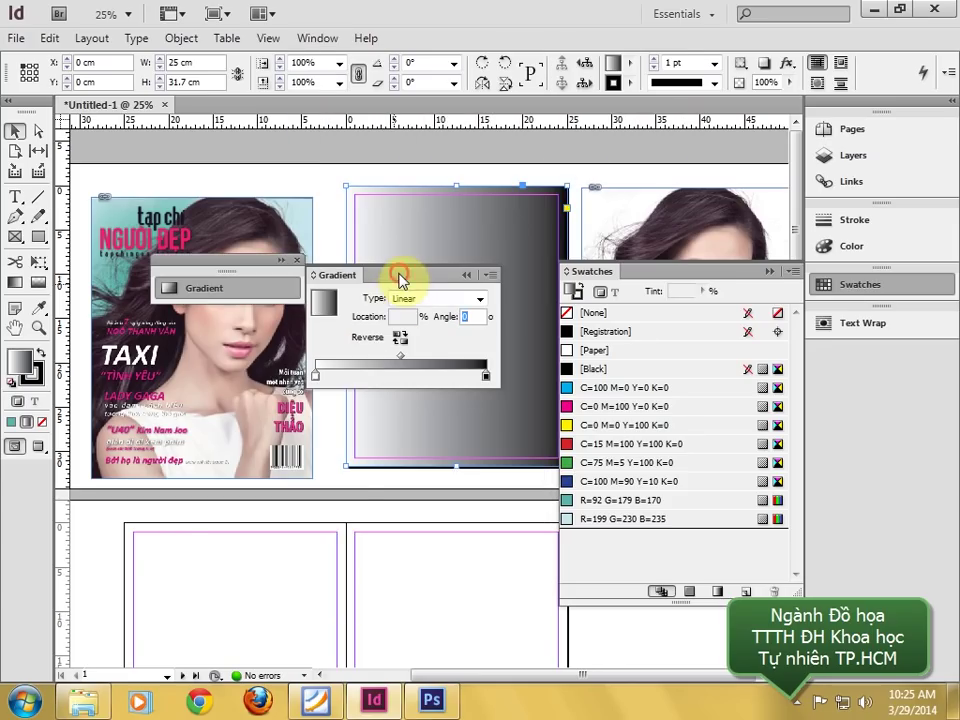
left_click_drag(400, 278, 248, 412)
left_click(162, 509)
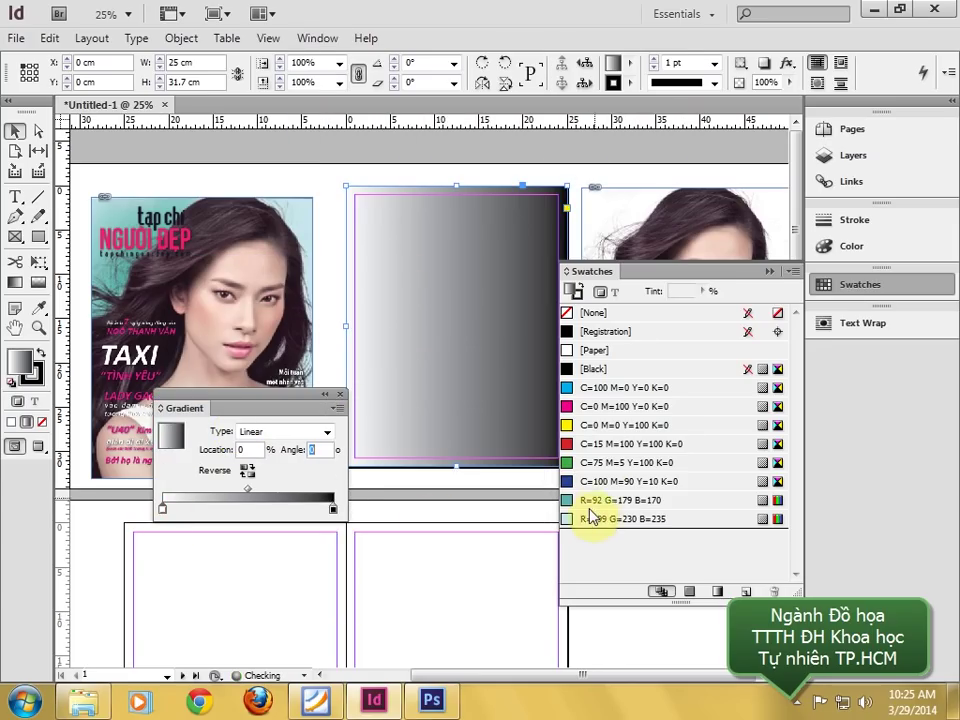
left_click_drag(592, 515, 164, 510)
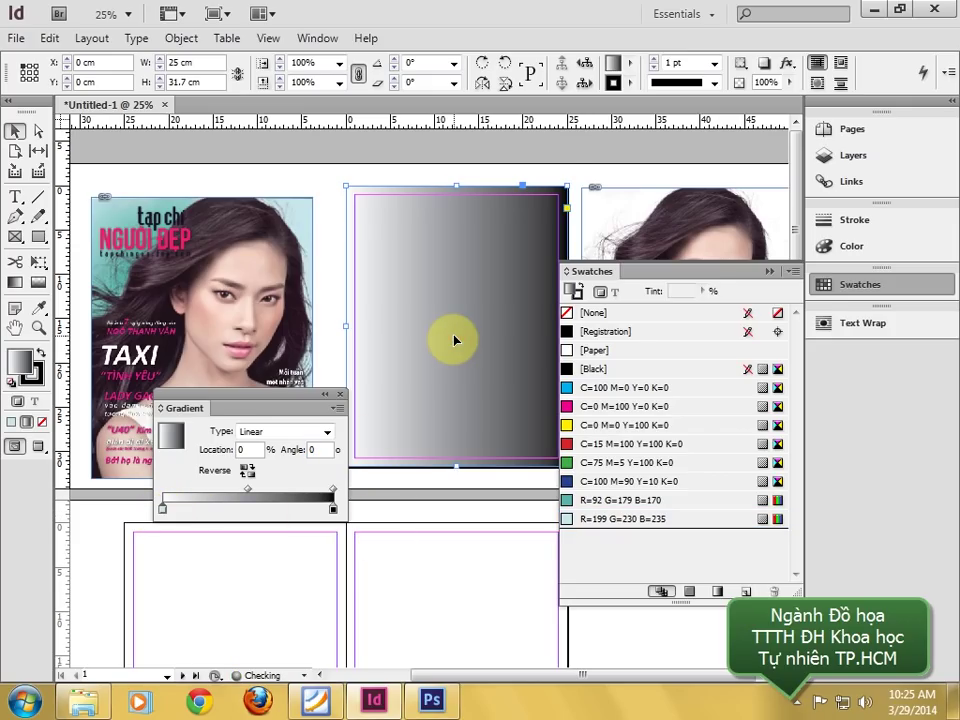
- Replace the gradient's black end color with the teal R=92 G=179 B=170 swatch at location 100%
left_click_drag(453, 341, 457, 333)
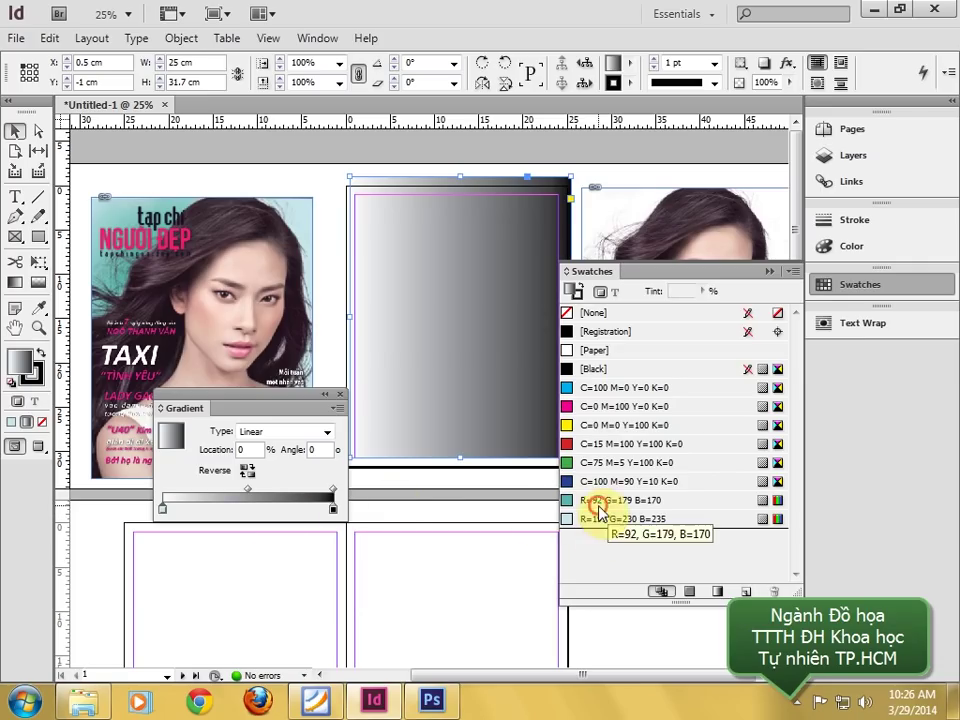
left_click_drag(588, 500, 296, 538)
left_click(163, 510)
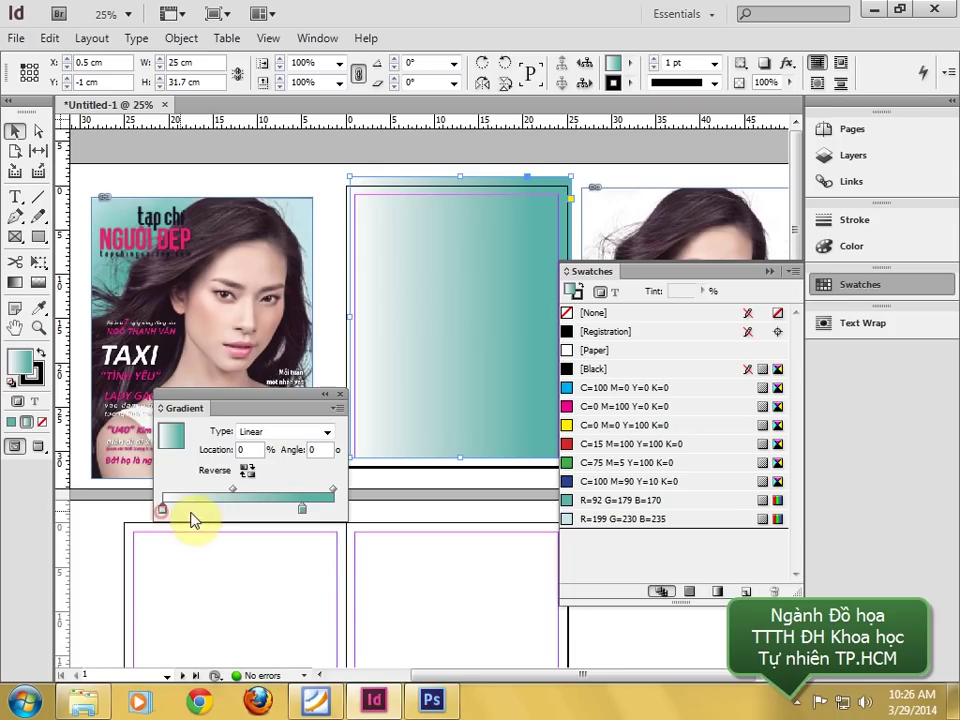
left_click_drag(300, 511, 338, 510)
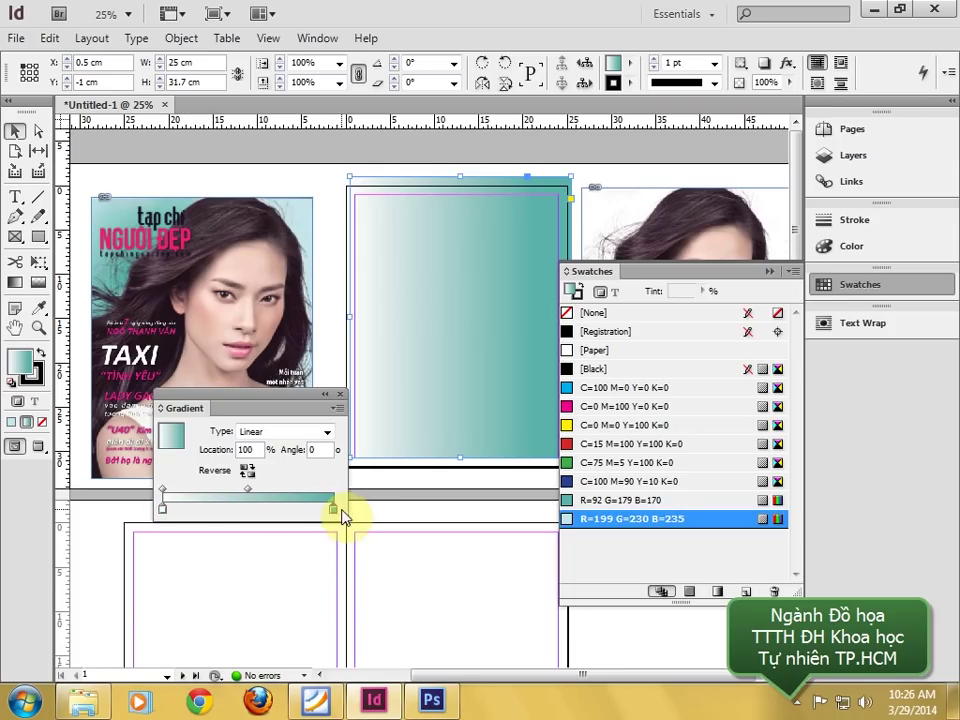
left_click(770, 271)
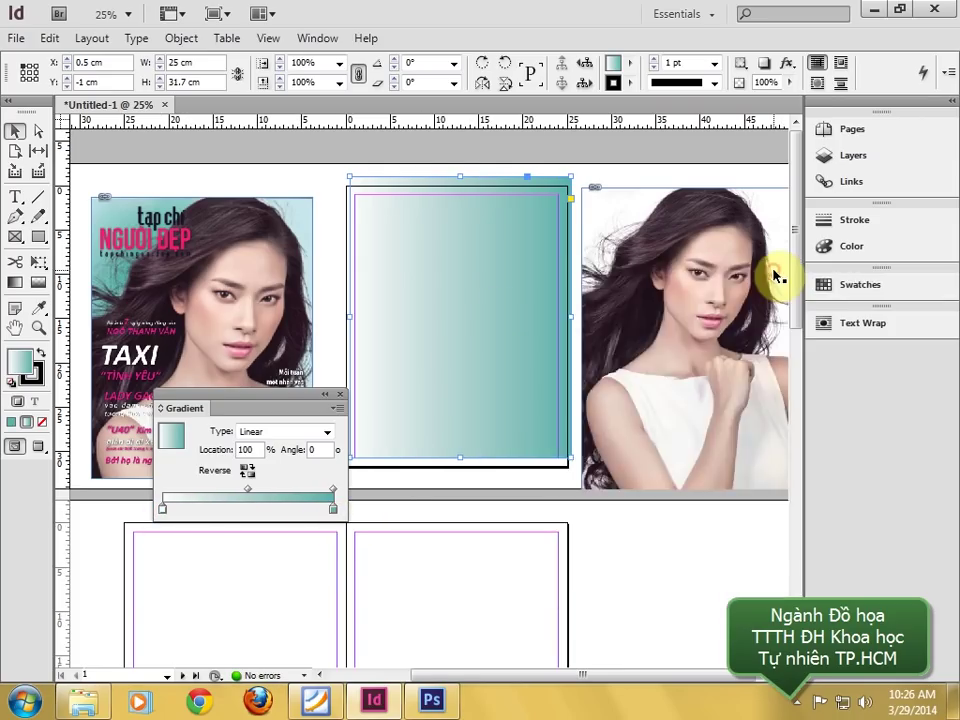
- Change the rectangle's gradient to Radial and swap its stops, with teal at 0% and pale blue at 100%
left_click(289, 435)
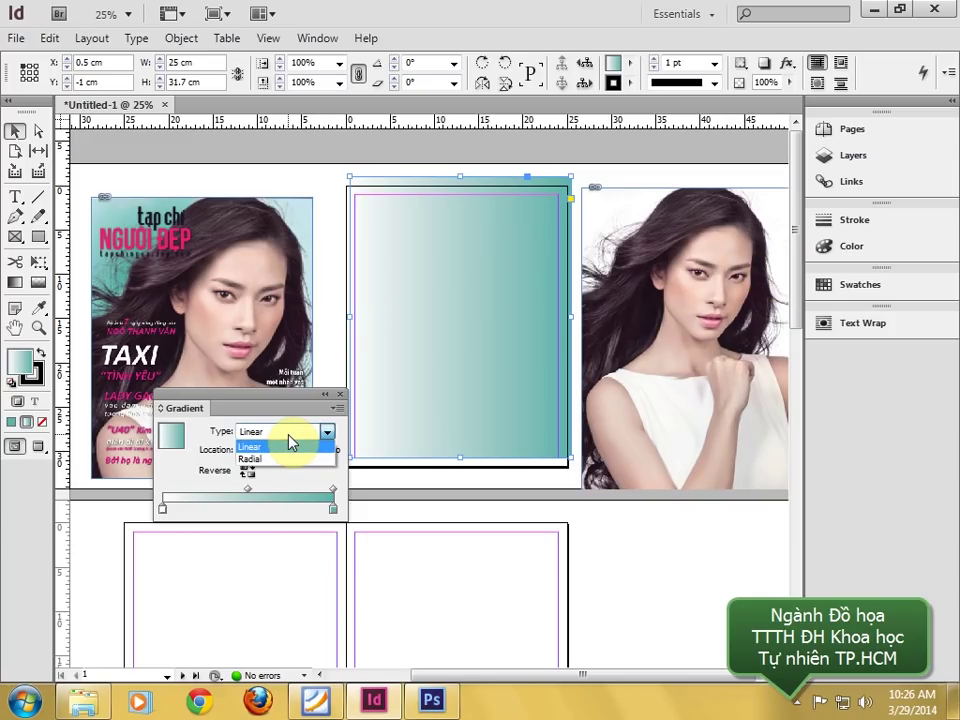
left_click(268, 459)
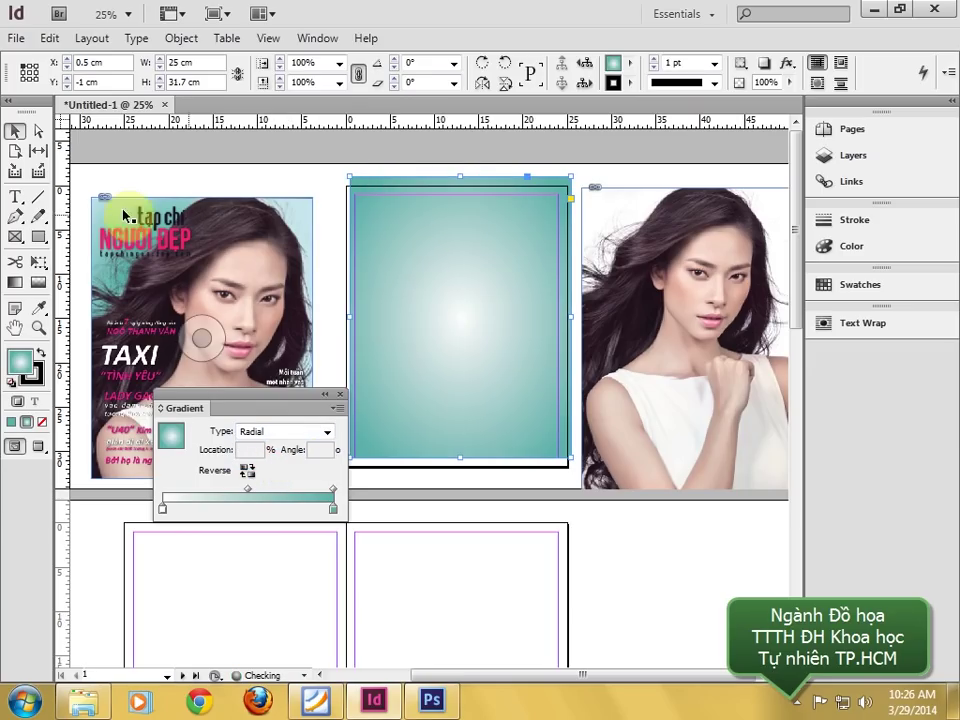
left_click(160, 512)
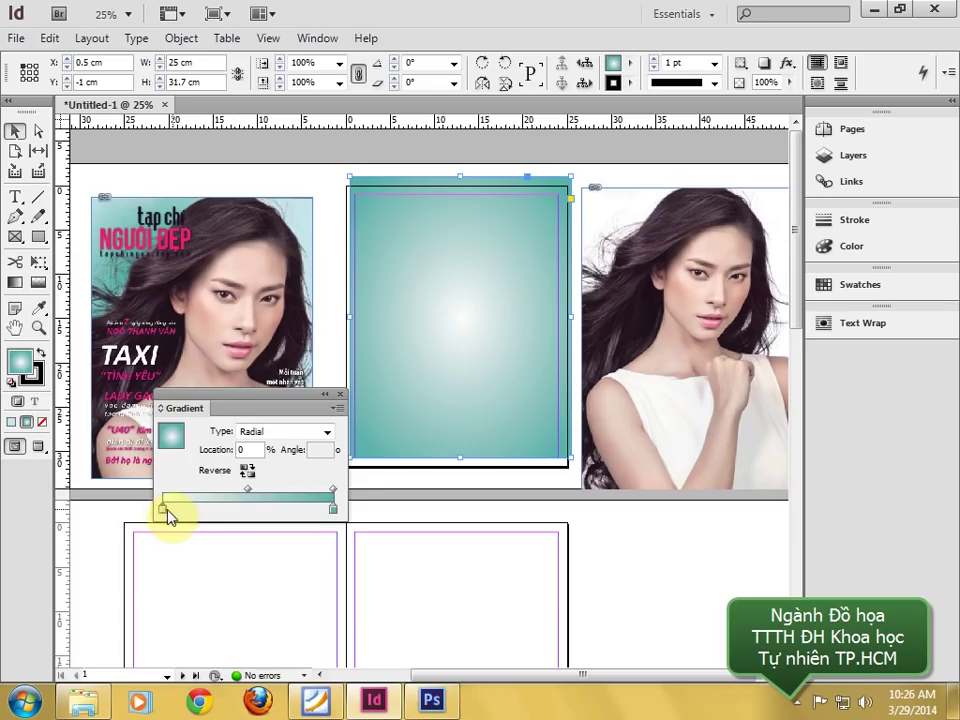
left_click_drag(165, 511, 270, 540)
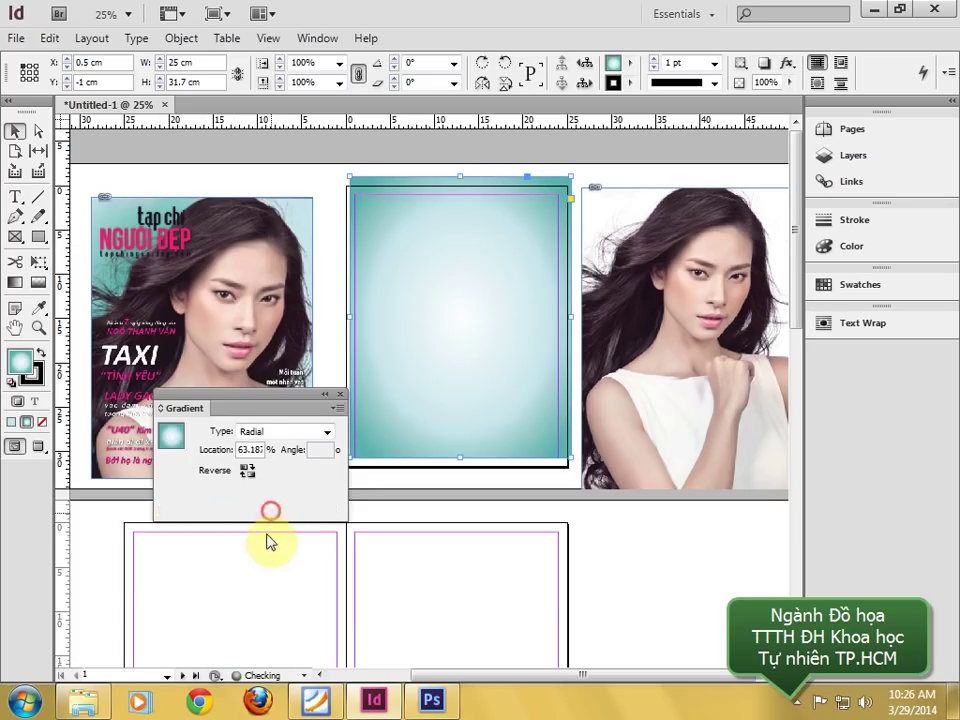
left_click(165, 512)
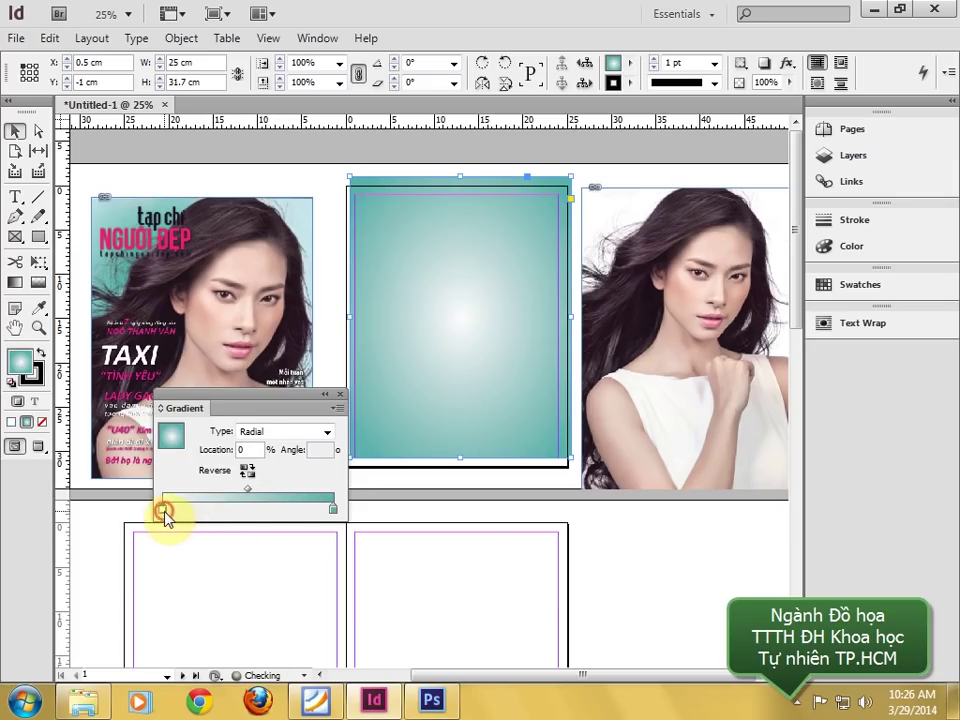
left_click_drag(165, 512, 261, 512)
left_click_drag(333, 510, 133, 508)
left_click(258, 511)
left_click_drag(322, 517, 341, 515)
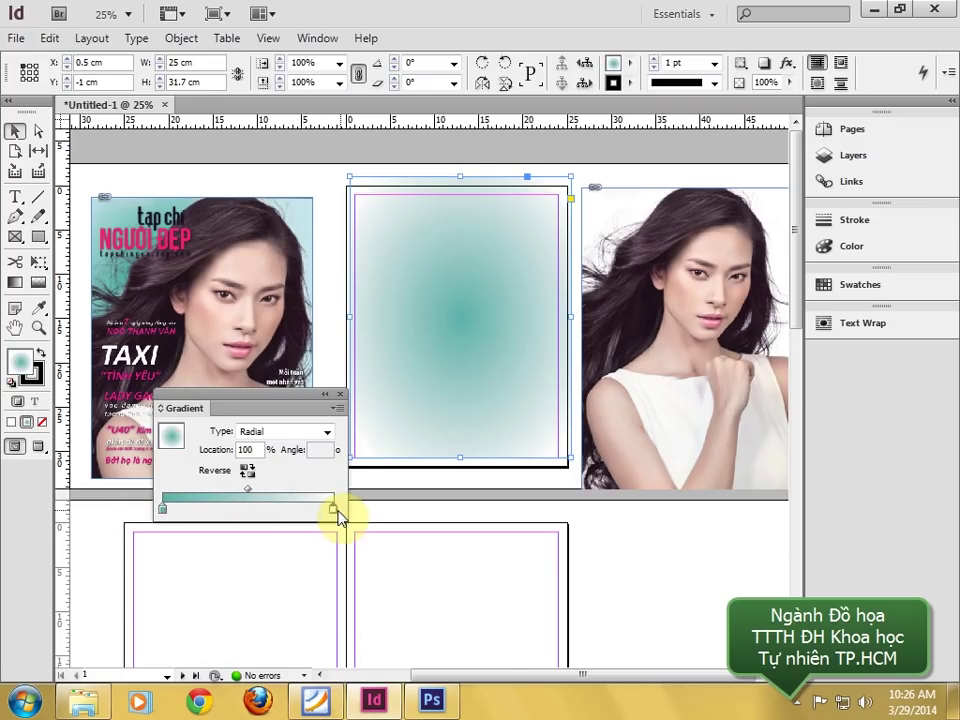
- Redirect the radial gradient so teal is centered in the page's upper-left area and fades toward the lower right
left_click(16, 283)
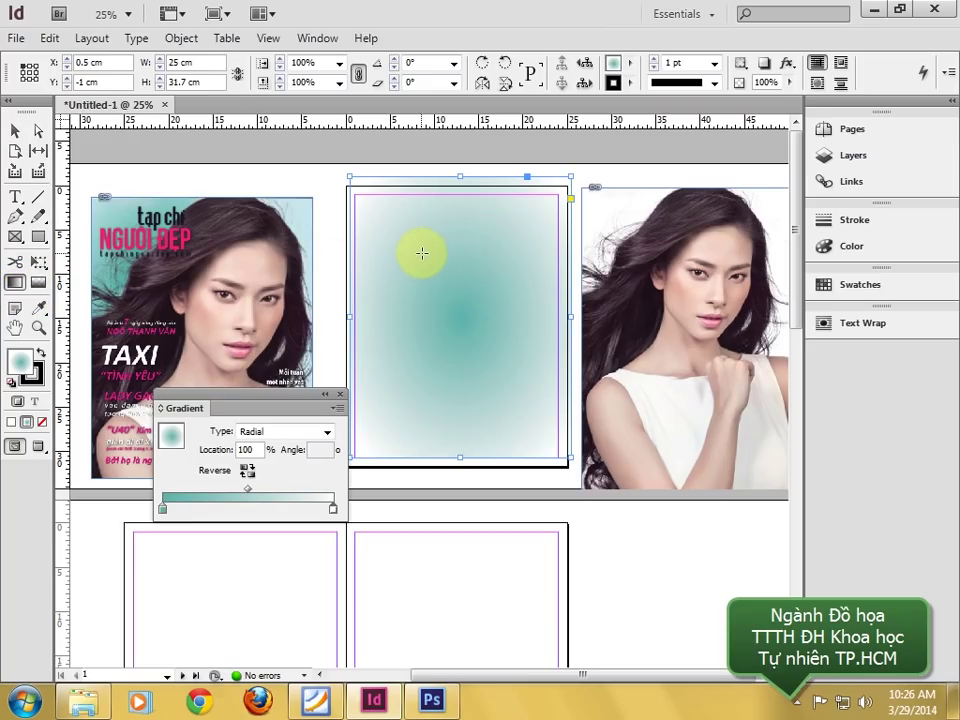
left_click_drag(416, 248, 536, 399)
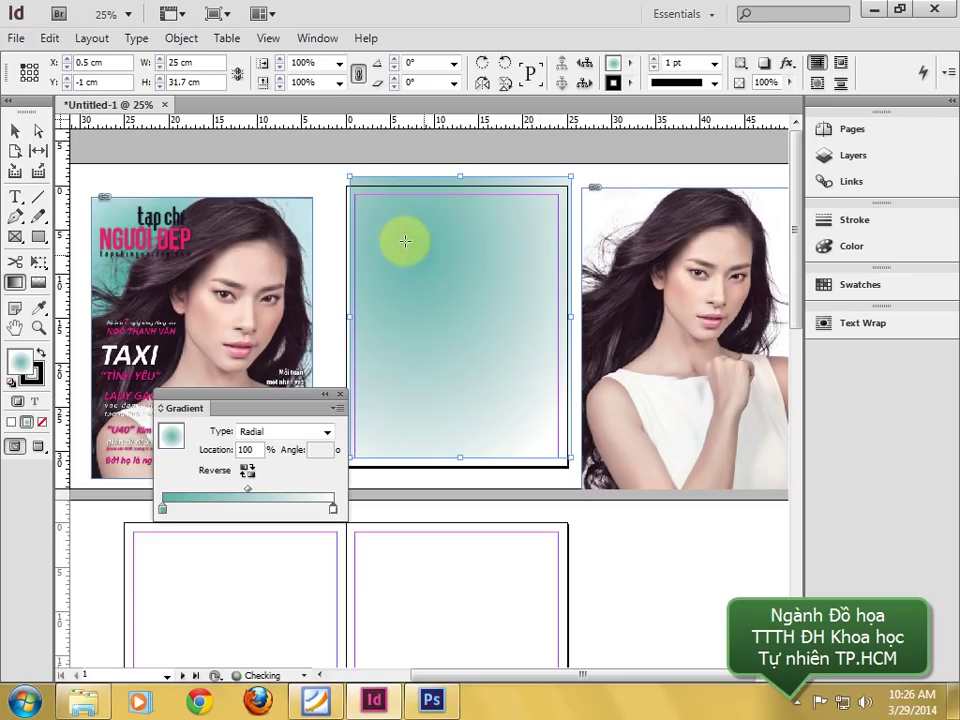
left_click_drag(403, 242, 499, 358)
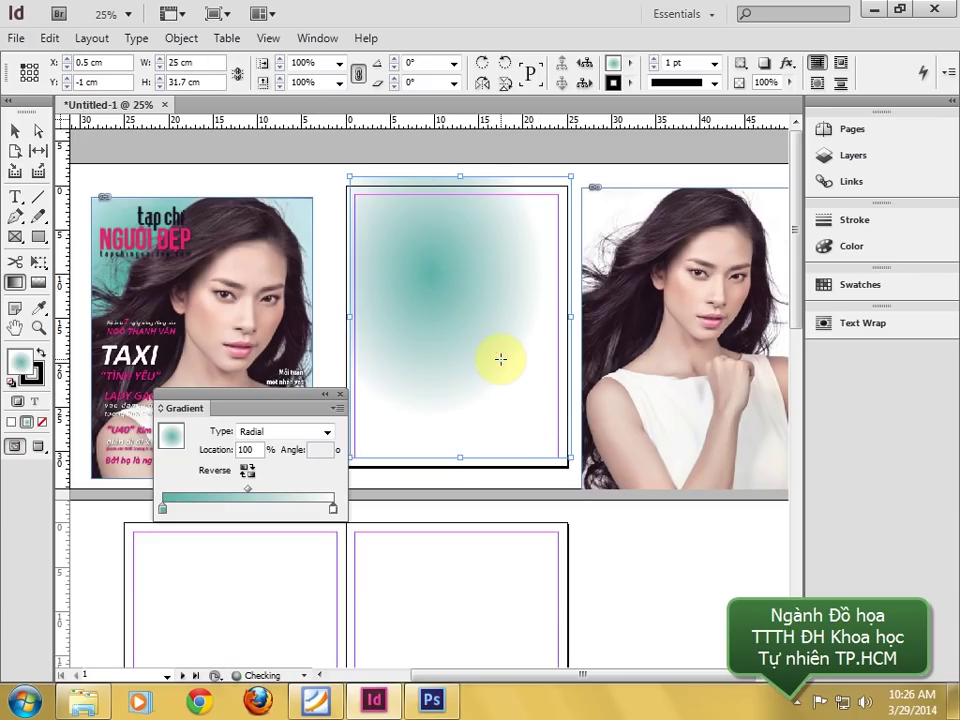
left_click_drag(420, 268, 525, 379)
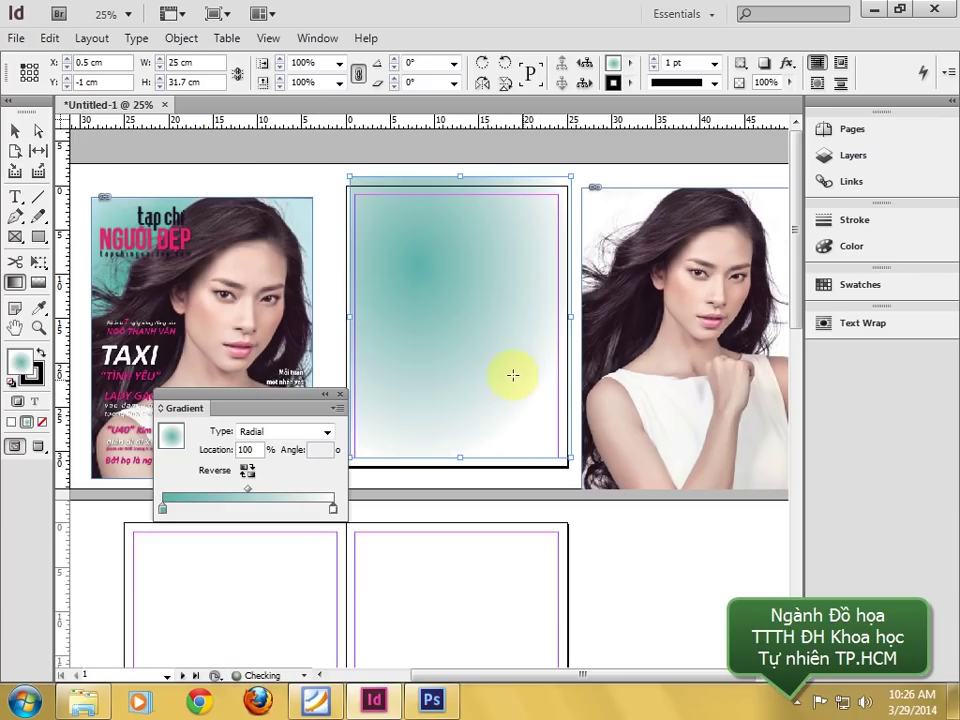
- Crop the model image's frame from its top-left corner to about 24.2 × 33.1 cm and move it to about X 25.6, Y -0.4 cm
left_click(12, 130)
left_click(739, 274)
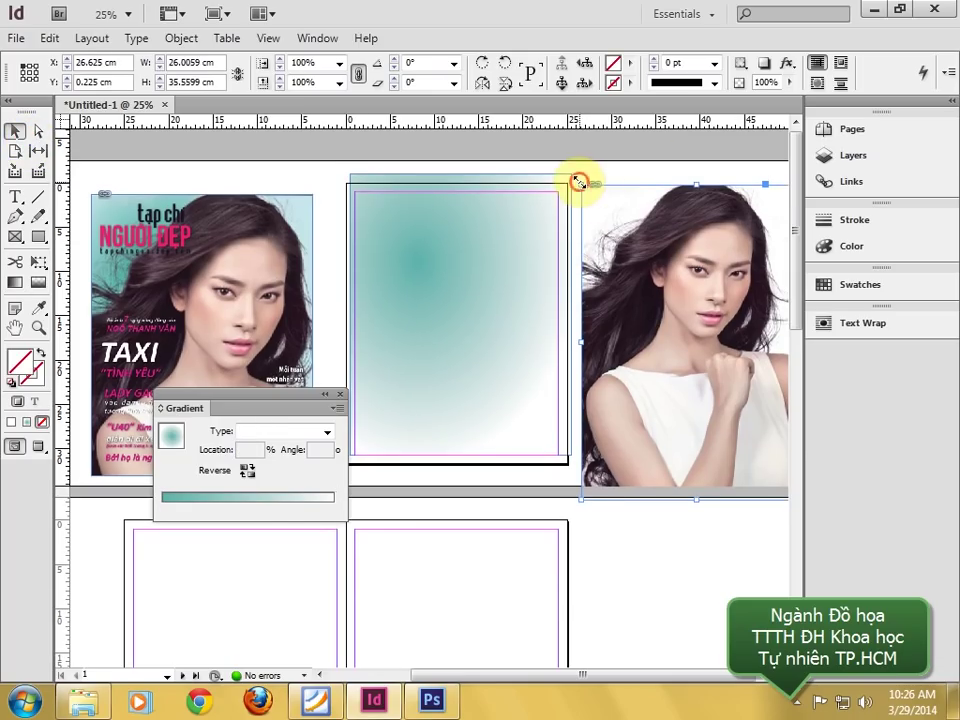
left_click_drag(578, 182, 614, 207)
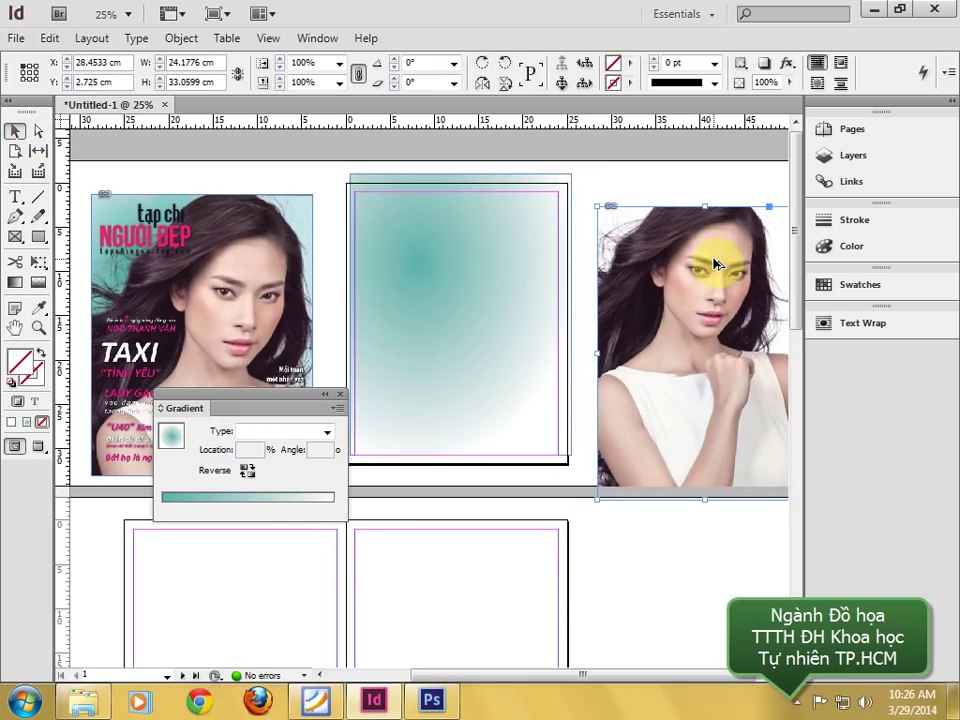
key("ctrl+alt+shift+c")
left_click_drag(708, 280, 621, 253)
- Align the gradient rectangle and the model image to page 1's corner at X 0, Y 0, with the image in front
left_click(420, 243)
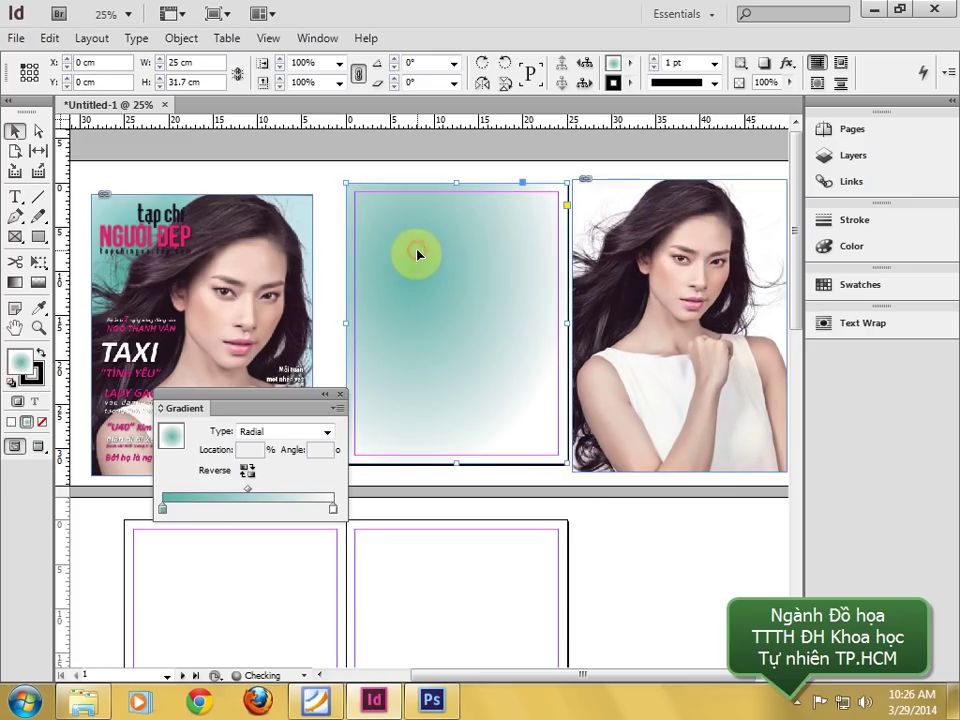
left_click(681, 253)
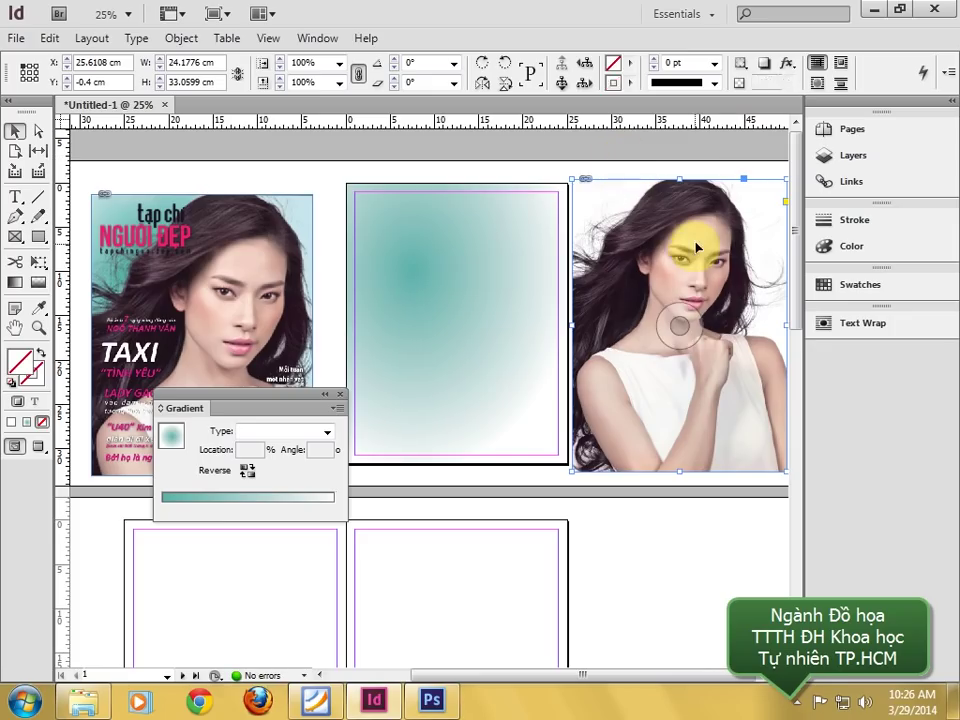
left_click_drag(681, 253, 471, 251)
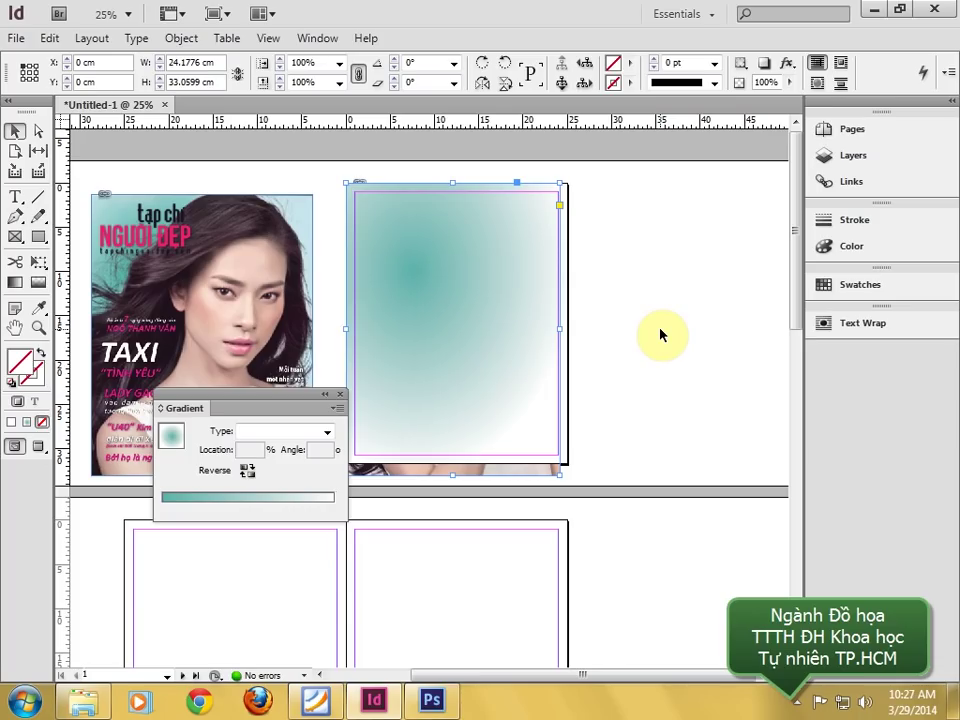
key("ctrl+shift+bracketright")
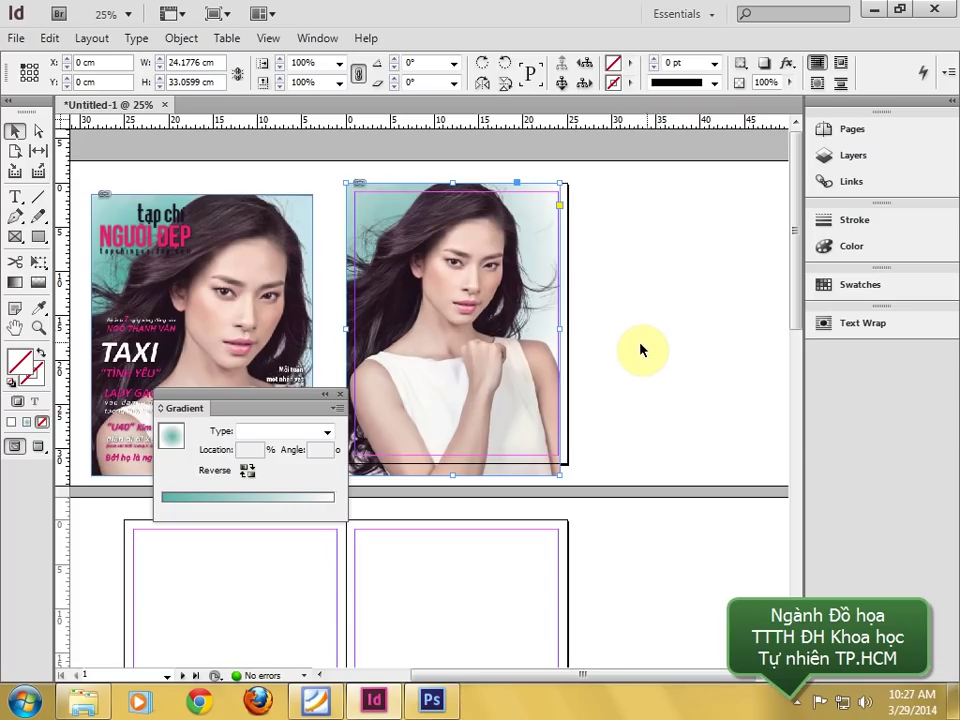
- Dismiss the gradient settings and crop the model image's frame from its lower-right corner to about 23.2 × 31.7 cm
left_click(324, 395)
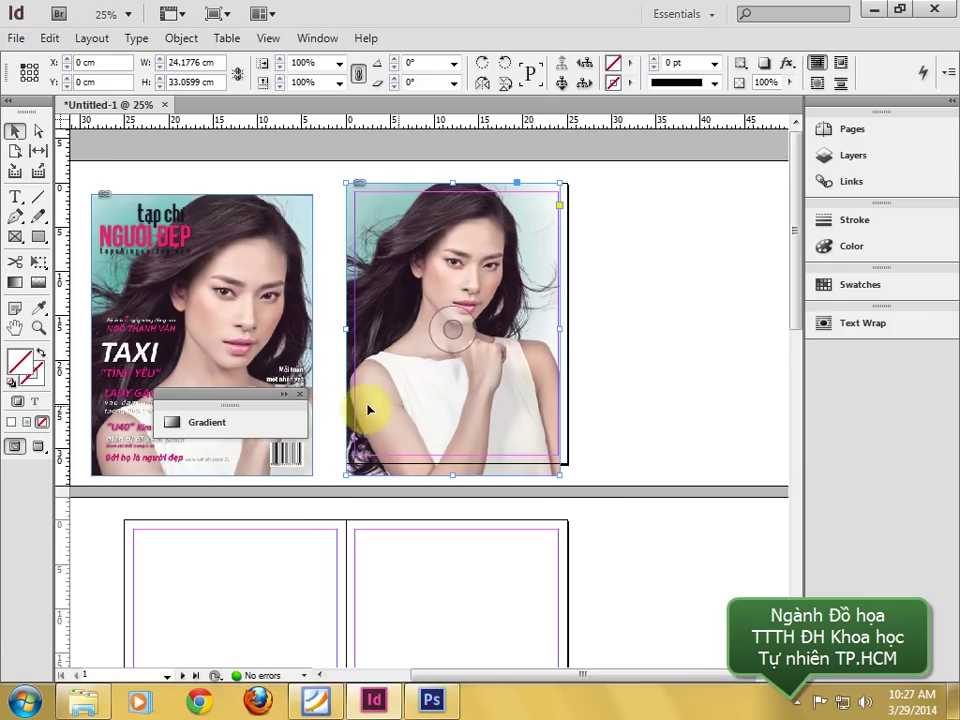
left_click(299, 394)
left_click_drag(561, 477, 551, 463)
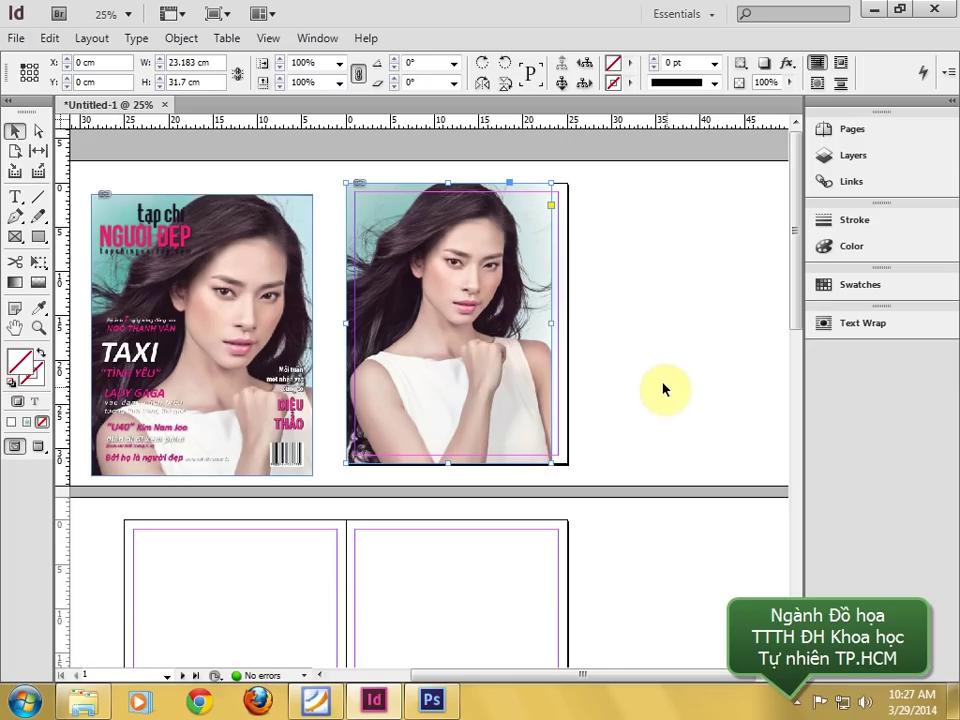
- Examine how the cropped model image fits against page 1's right and lower edges
left_click(628, 306)
key("z")
left_click_drag(591, 176, 606, 290)
left_click(18, 130)
key("ctrl+z")
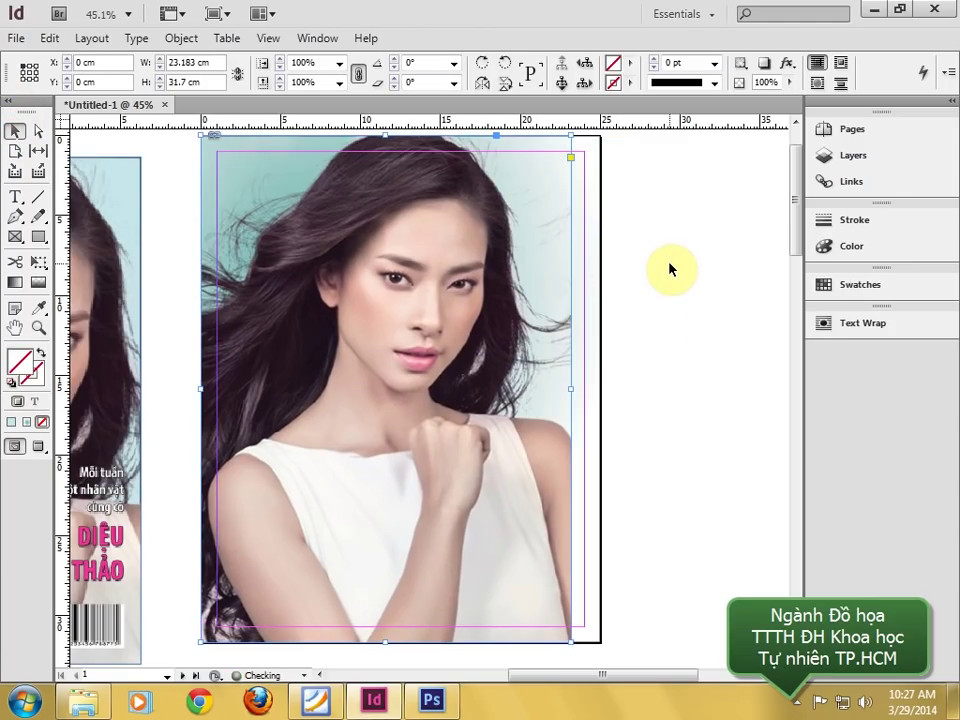
left_click(670, 268)
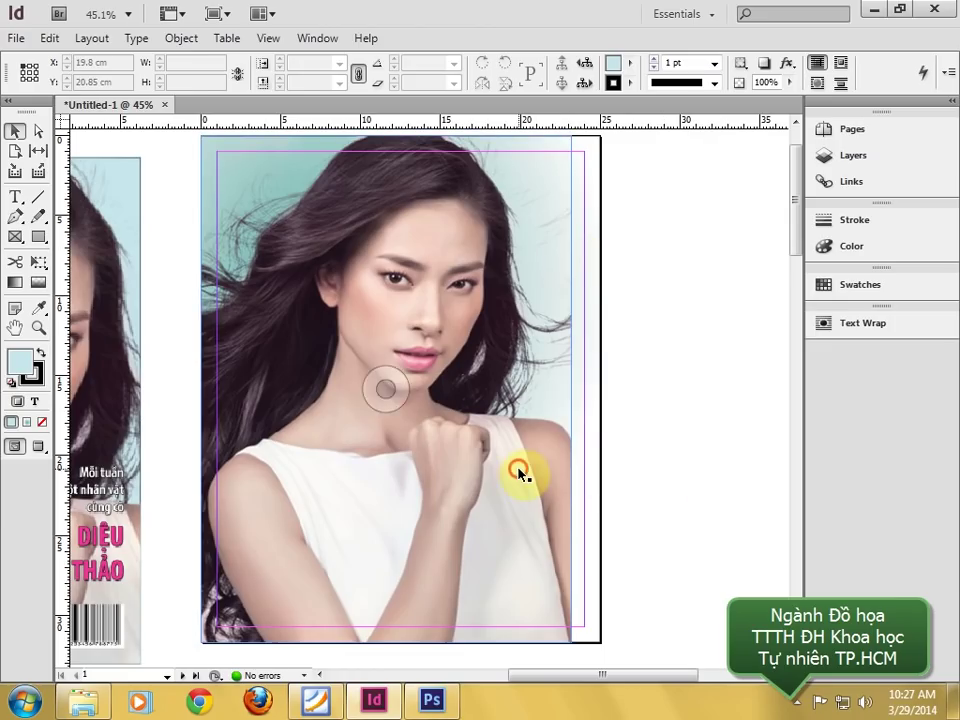
left_click(543, 428)
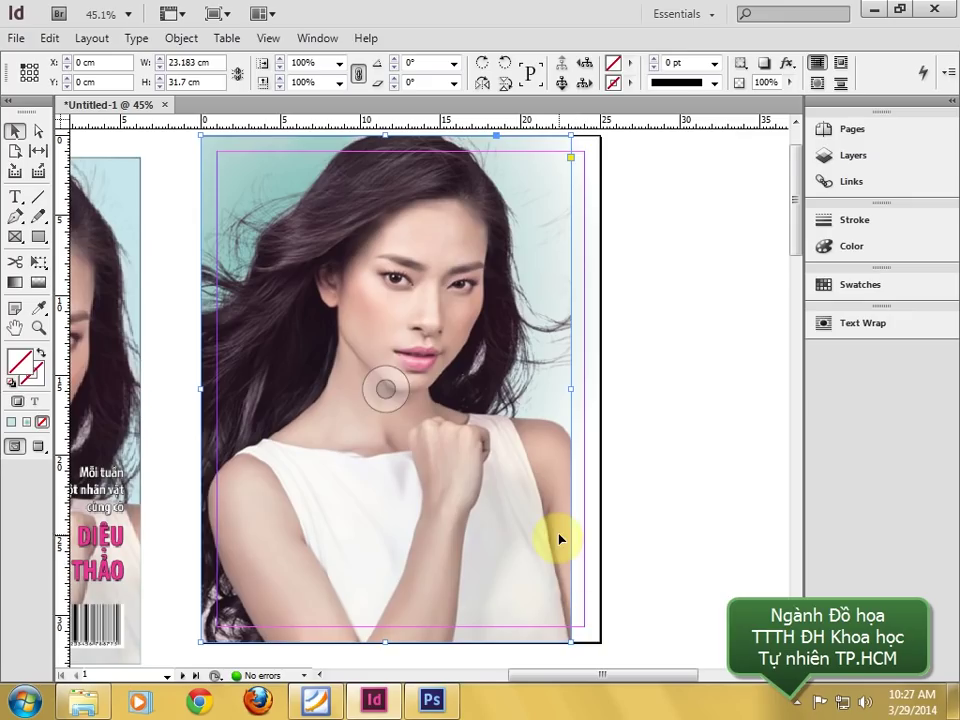
left_click_drag(621, 574, 616, 531)
scroll(617, 525, "down", 2)
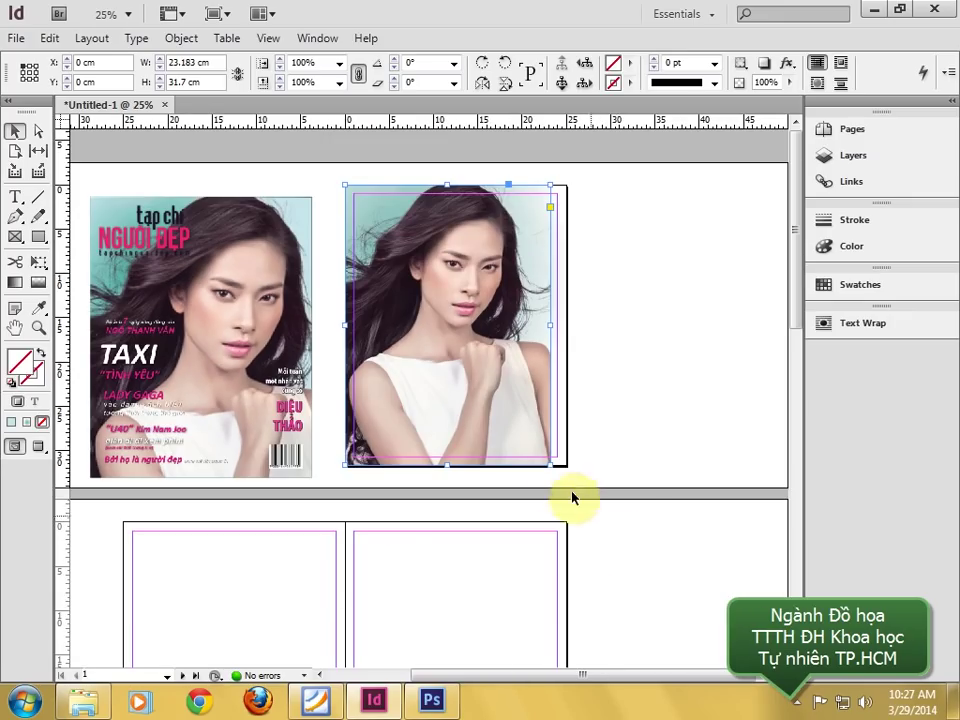
- Extend the model image's frame to about 25.3 × 34.5 cm, then shift the picture up inside it and scale it to 25 cm wide
left_click_drag(550, 467, 568, 489)
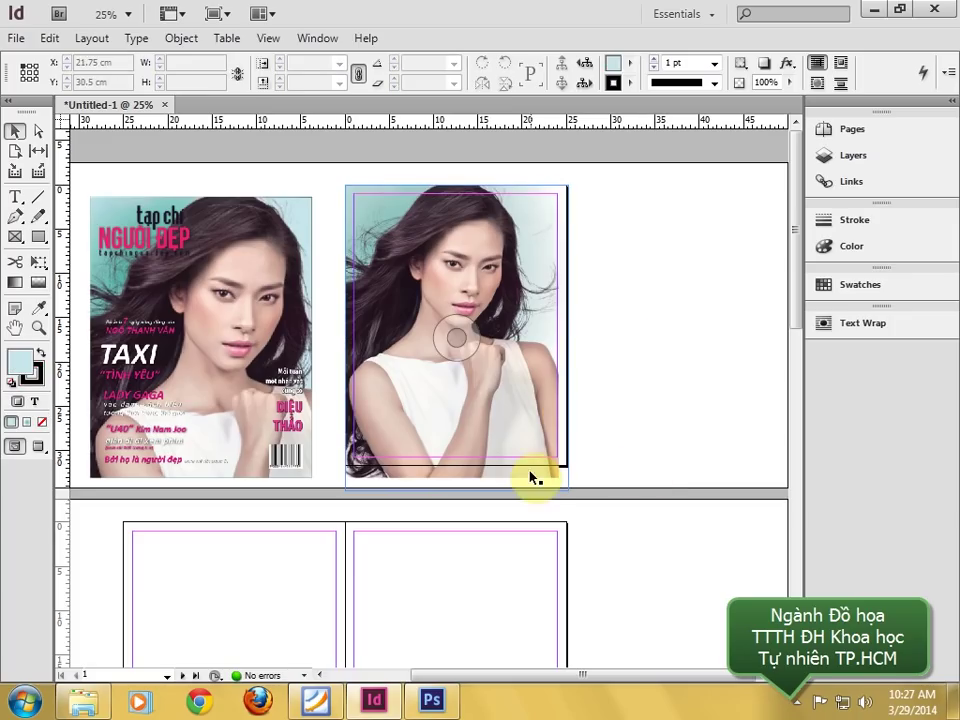
double_click(531, 478)
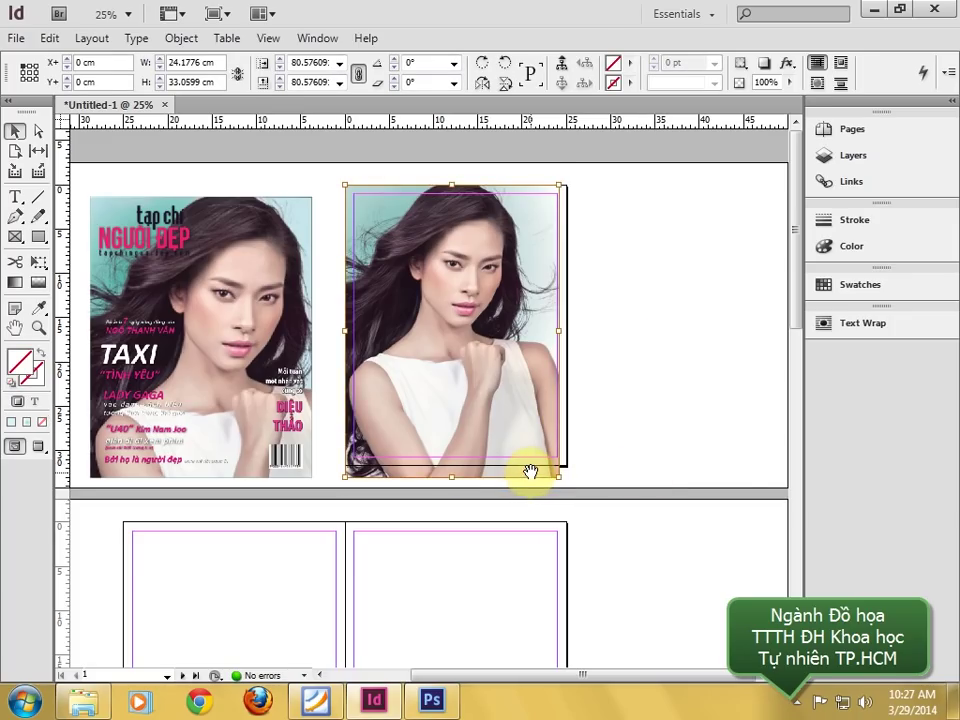
left_click_drag(530, 471, 533, 467)
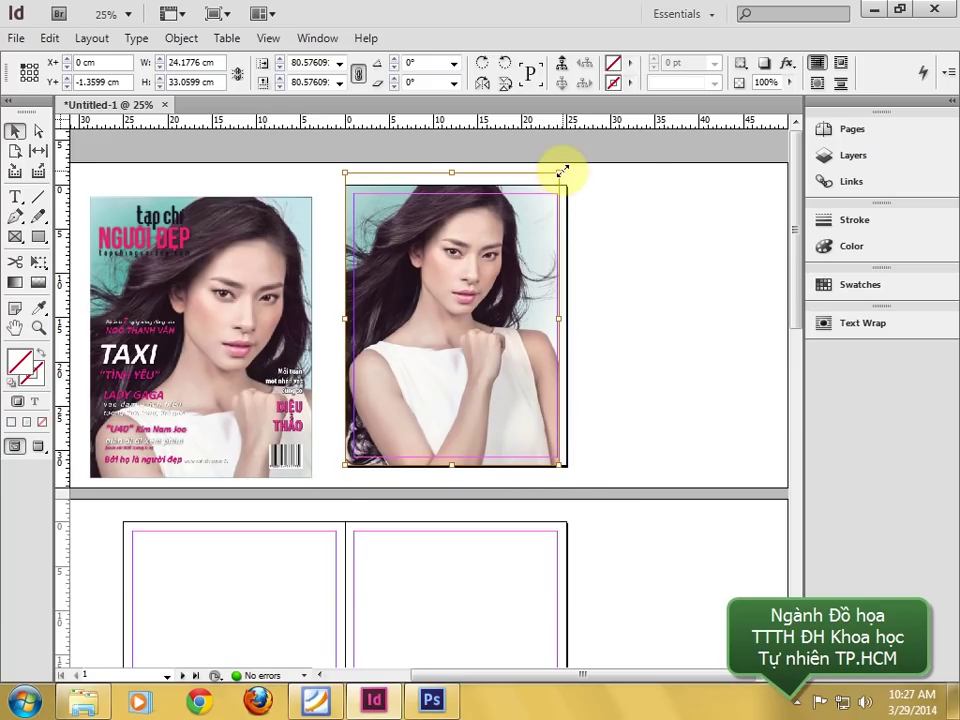
left_click_drag(562, 172, 566, 162)
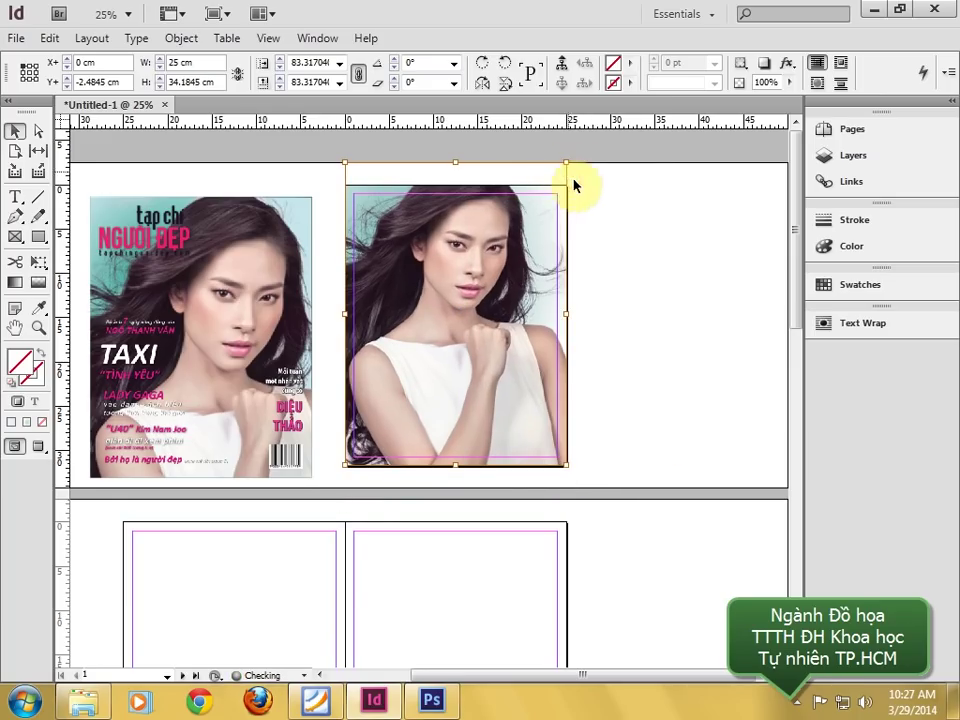
- Crop the model image's frame from below to page 1's lower edge, making it 31.7 cm high
left_click(619, 439)
left_click(533, 480)
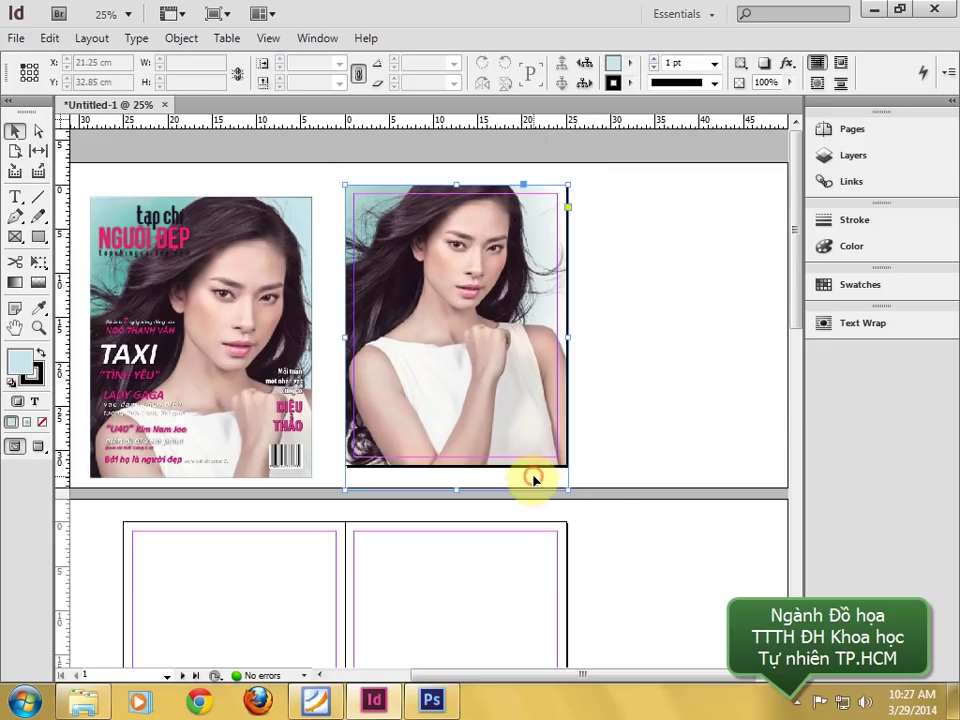
left_click(686, 261)
left_click(452, 336)
left_click(472, 490)
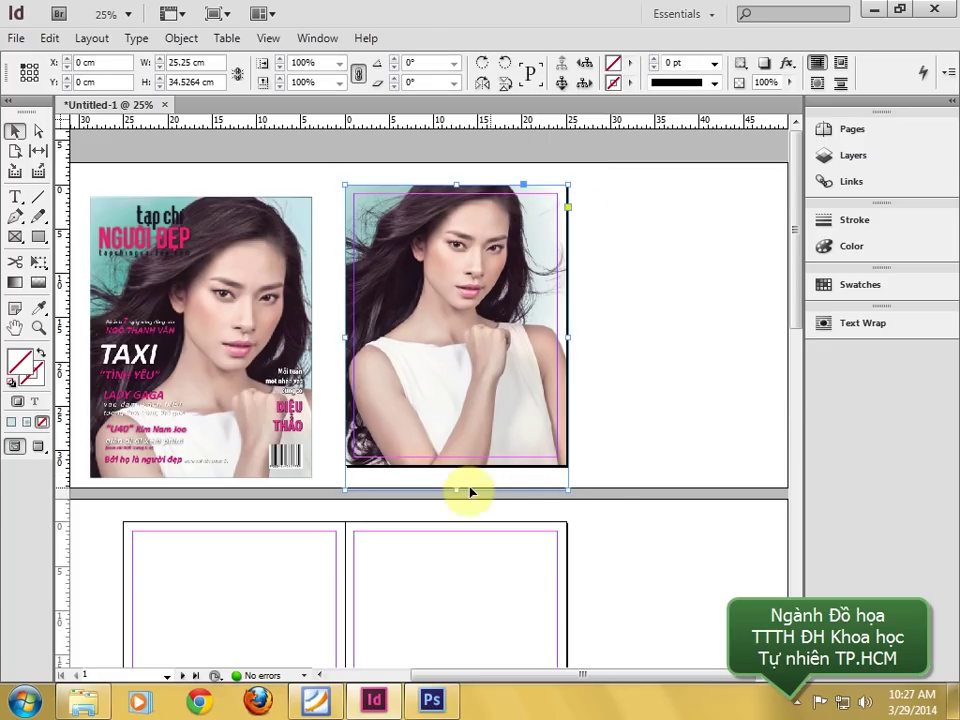
left_click_drag(472, 490, 455, 467)
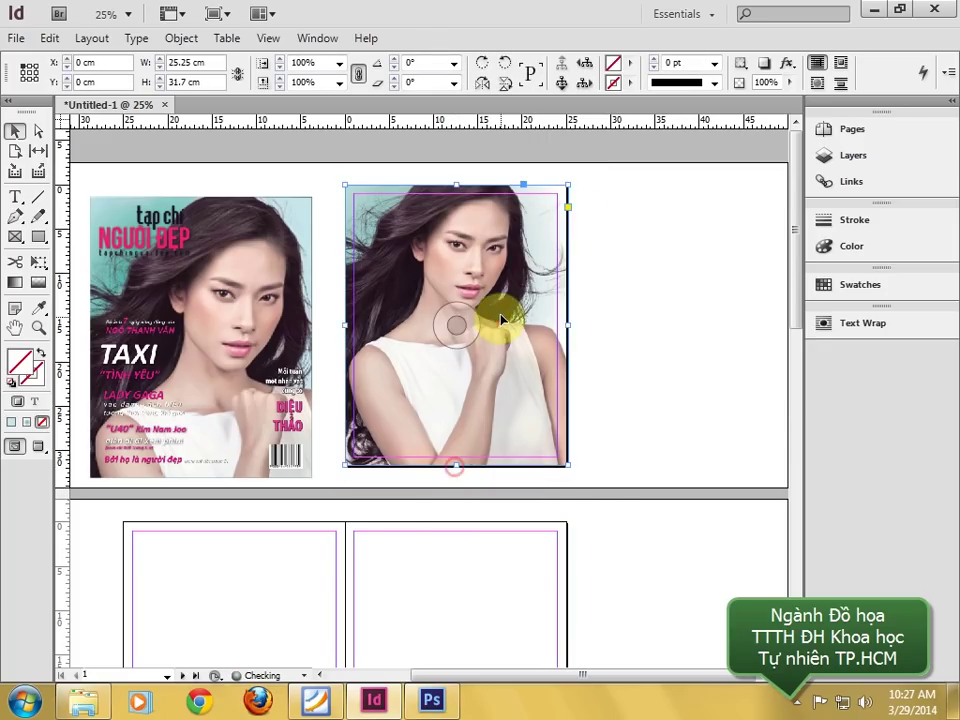
left_click(628, 306)
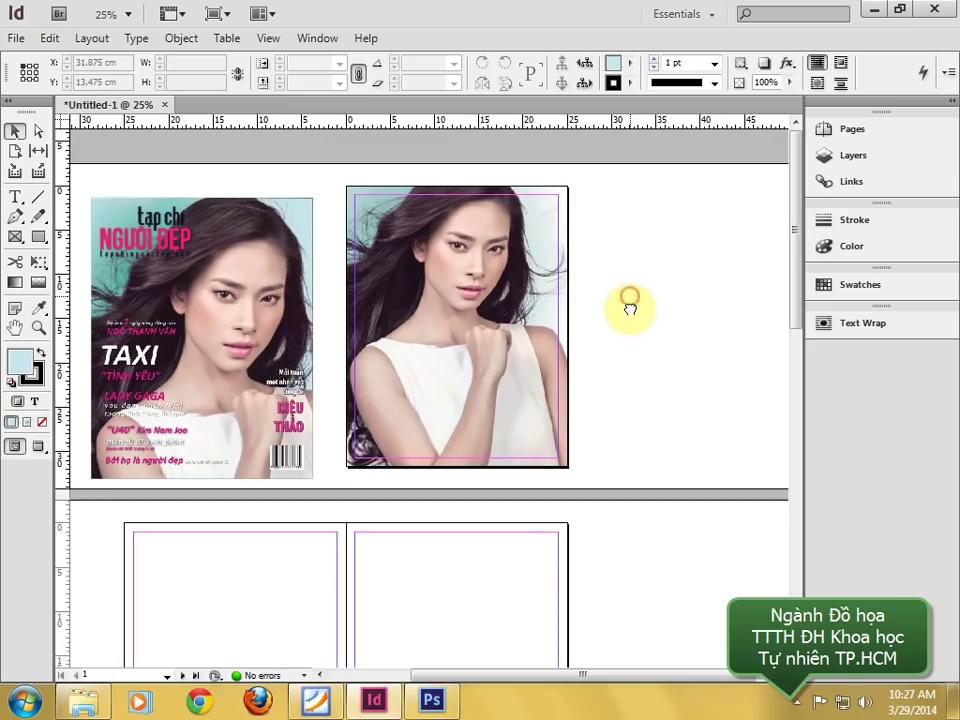
- Enlarge the model picture inside its frame to about 28.8 × 39.3 cm and reposition it to match the reference cover's framing
left_click(521, 300)
left_click(512, 262)
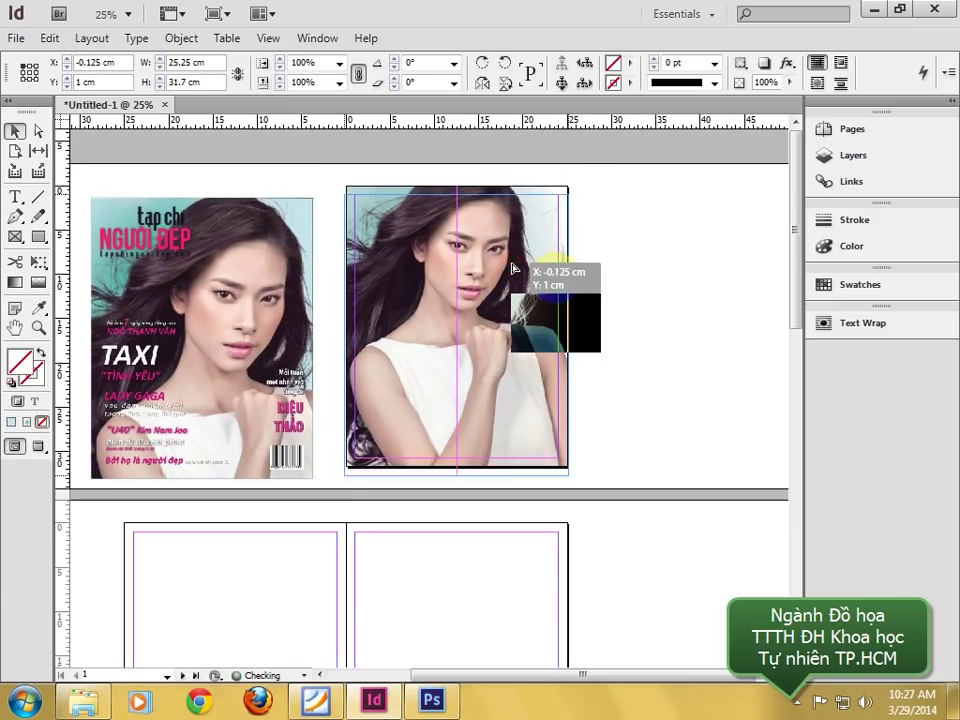
mouse_move(509, 250)
left_mouse_down()
mouse_move(509, 274)
mouse_move(497, 257)
left_mouse_up()
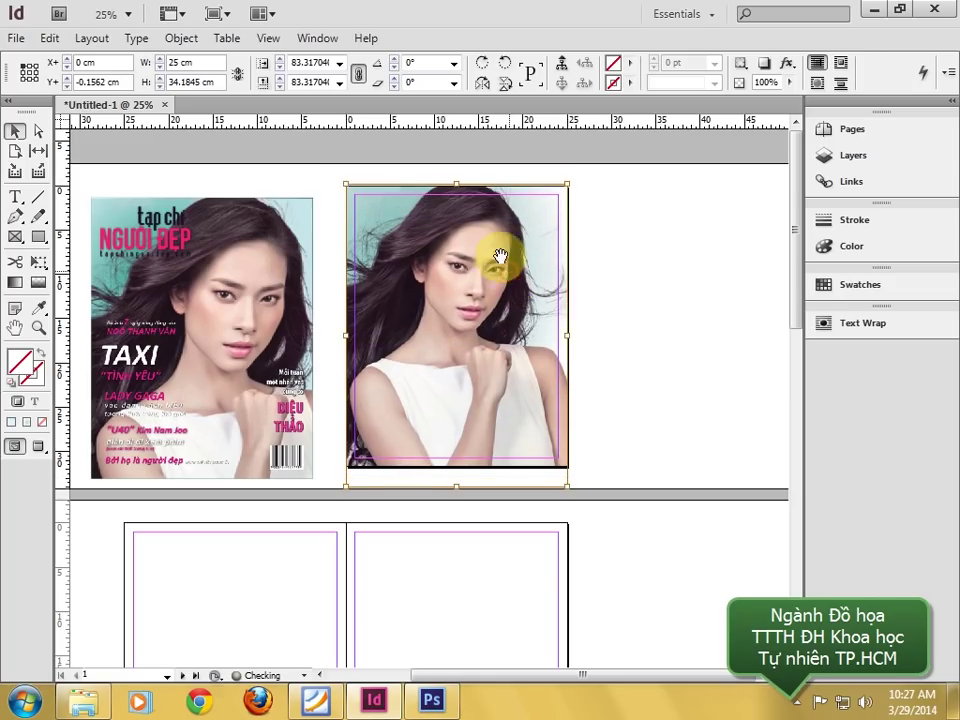
left_click_drag(347, 186, 313, 138)
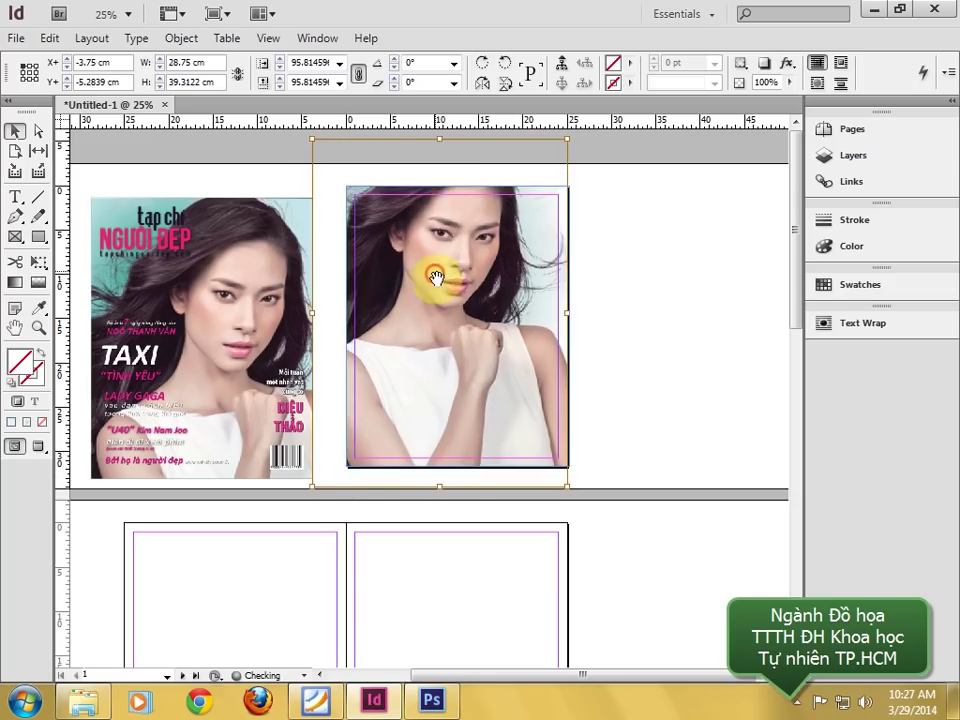
left_click_drag(435, 274, 458, 311)
left_click_drag(536, 311, 543, 318)
left_click(688, 312)
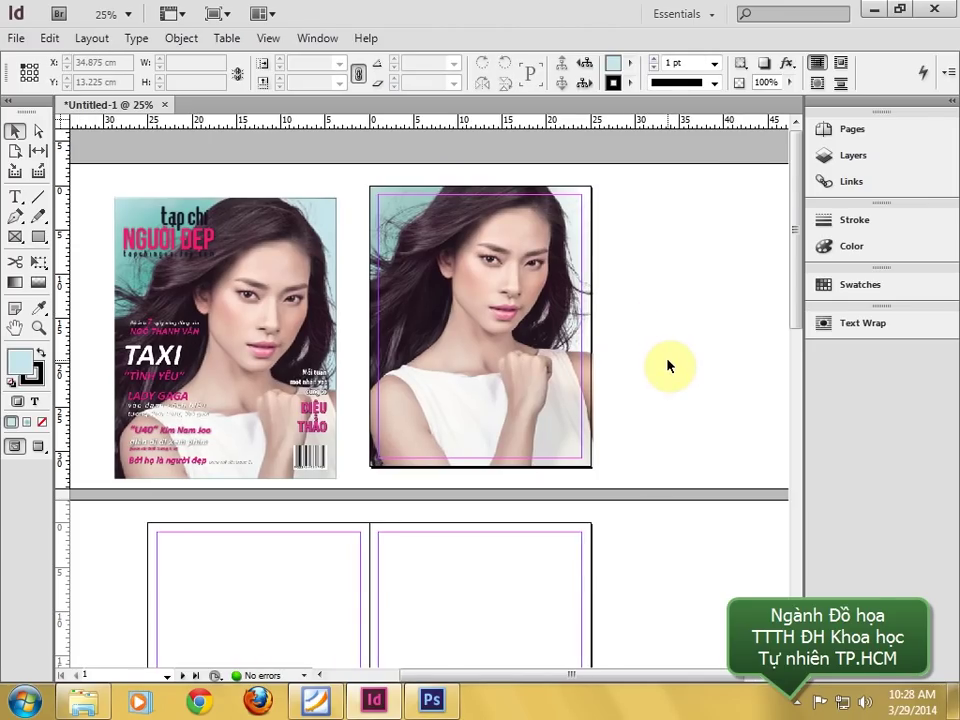
- Compare the model image and gradient background on page 1 with the reference cover
key("ctrl+=")
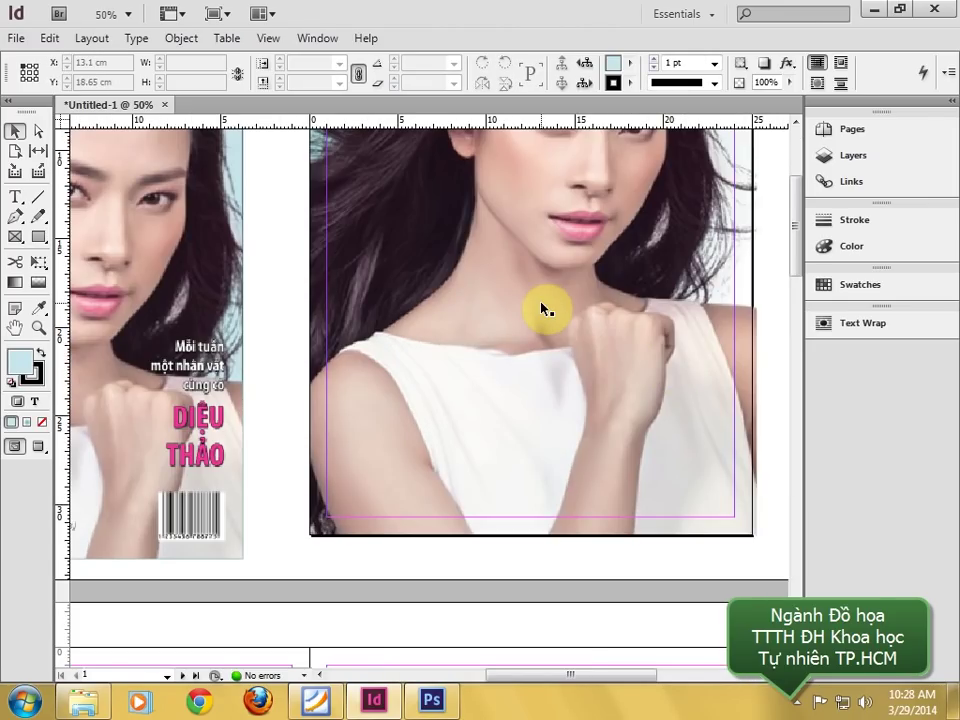
key("ctrl+minus")
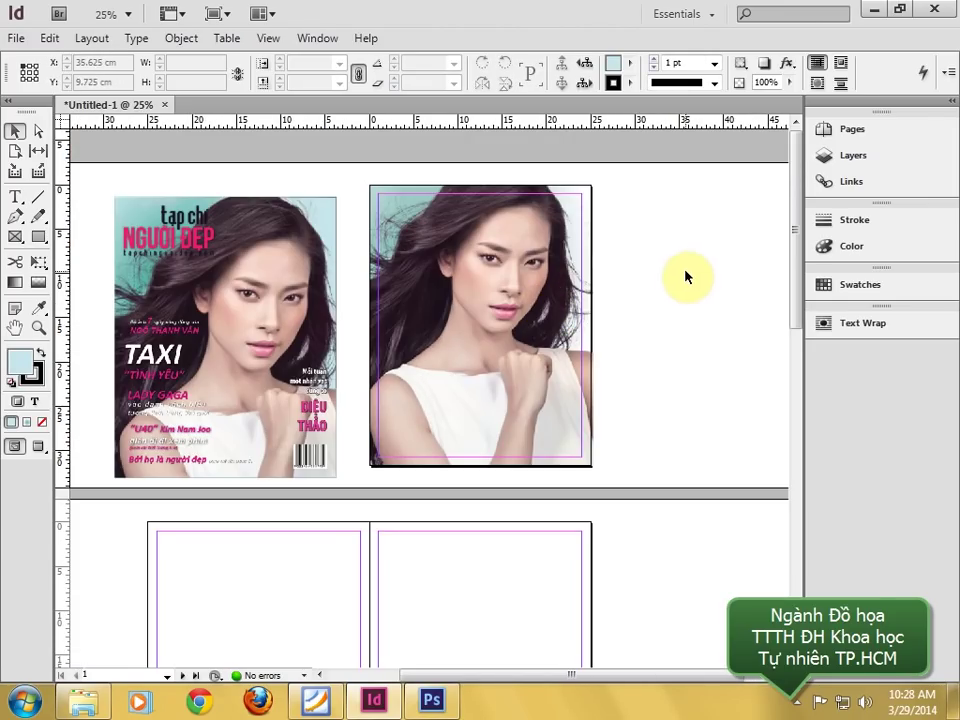
key("z")
left_click_drag(161, 186, 655, 465)
left_click(15, 131)
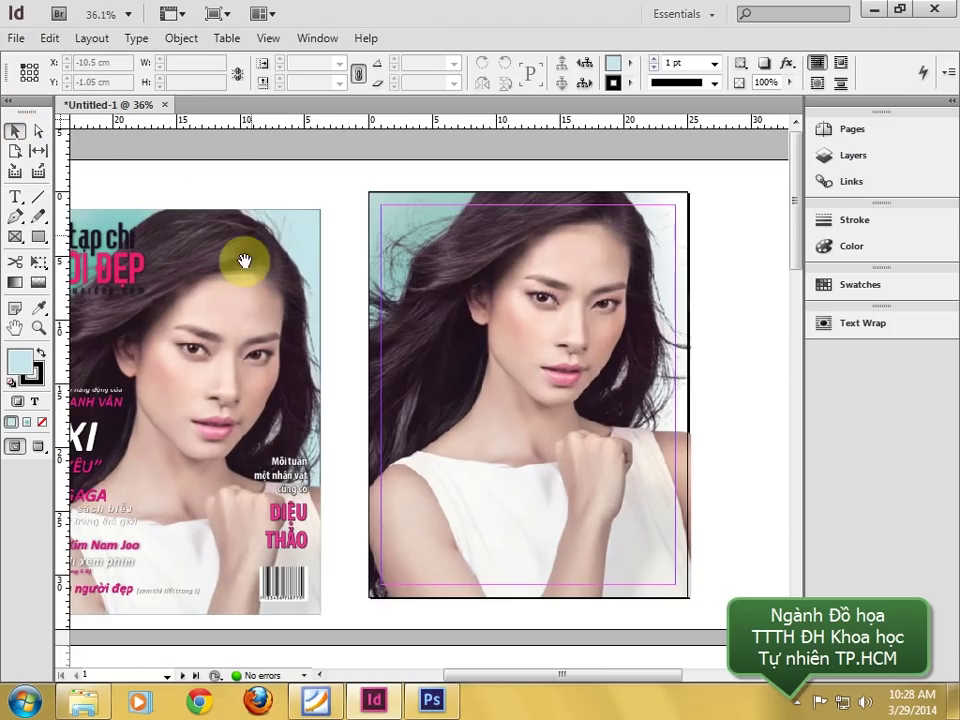
left_click_drag(246, 261, 332, 231)
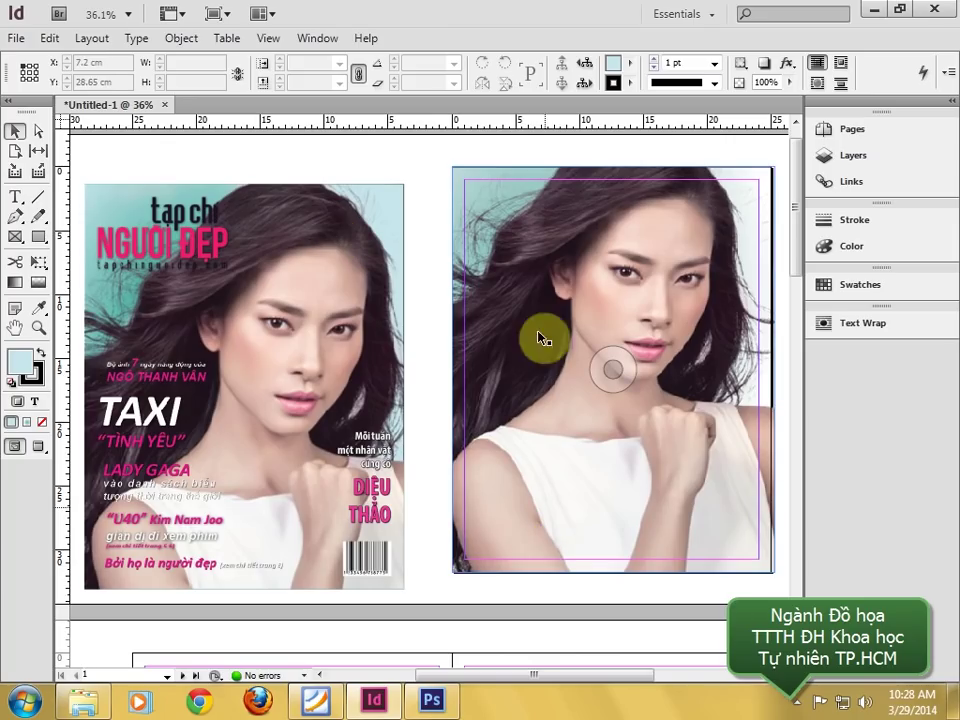
left_click_drag(428, 143, 606, 300)
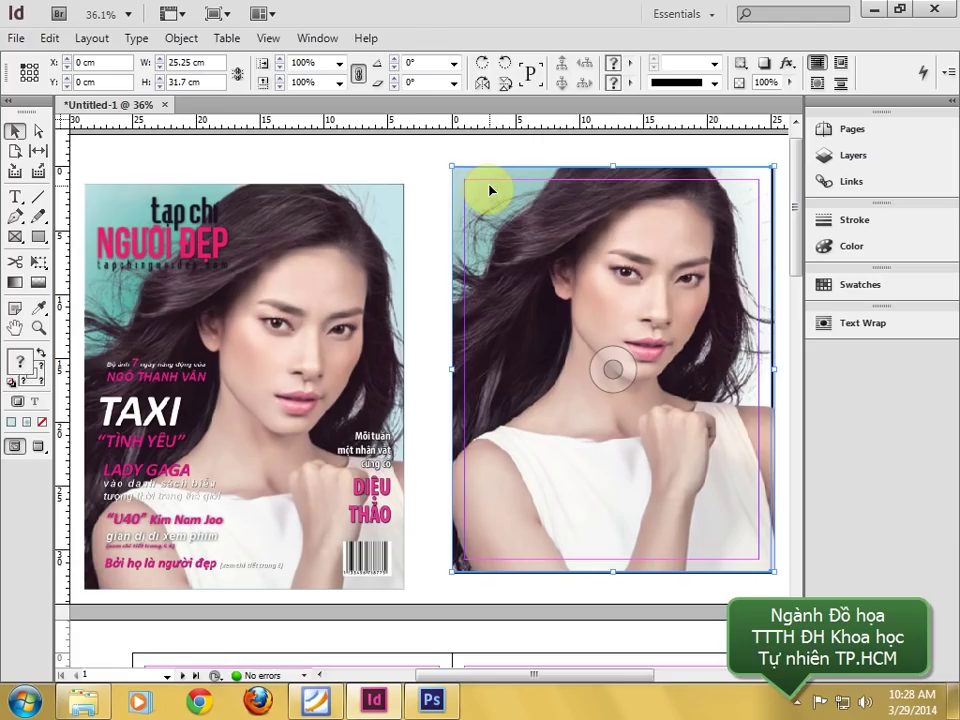
key("ctrl+shift+a")
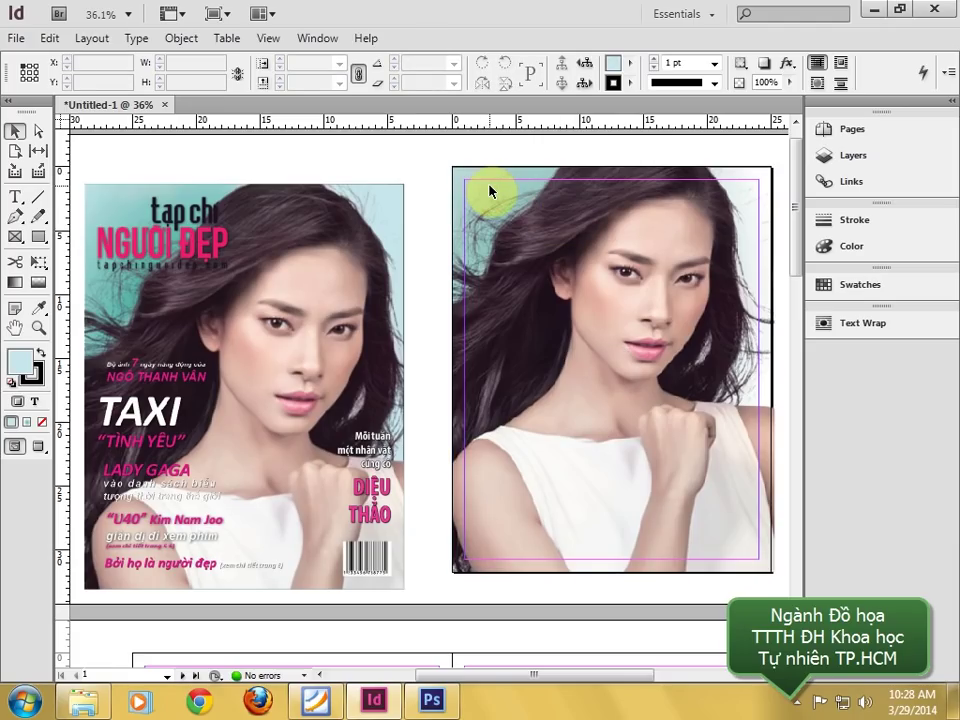
left_click_drag(524, 255, 557, 373)
- Place the image "logo (1)" from the Tap chi Nguoi Dep folder at page 1's upper-left margin corner, X 1, Y 1 cm
left_click(16, 38)
left_click(183, 283)
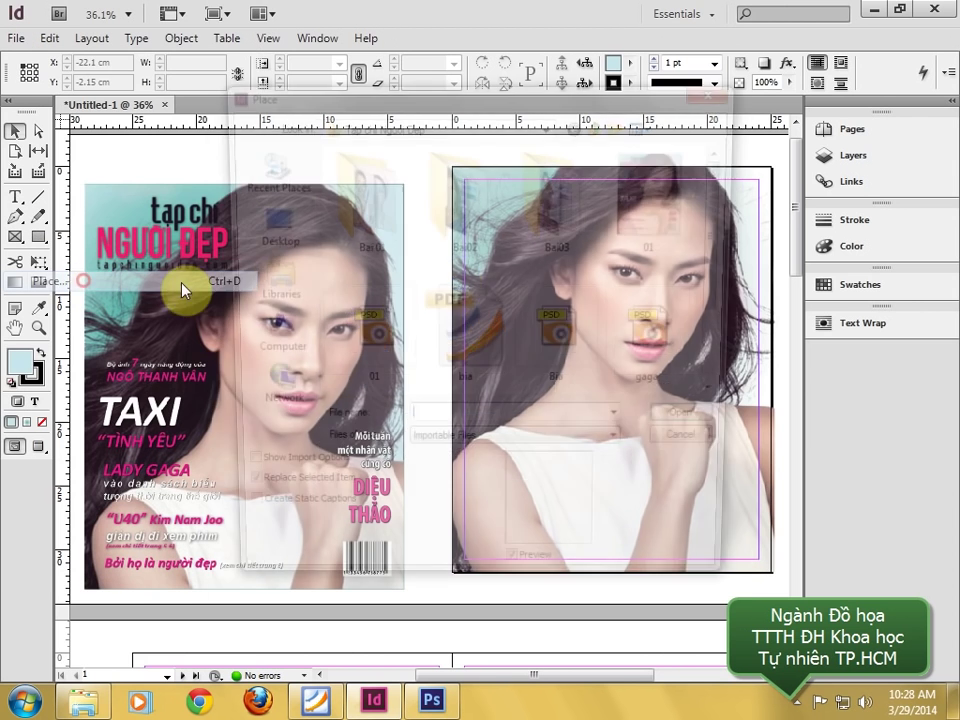
scroll(724, 251, "down", 2)
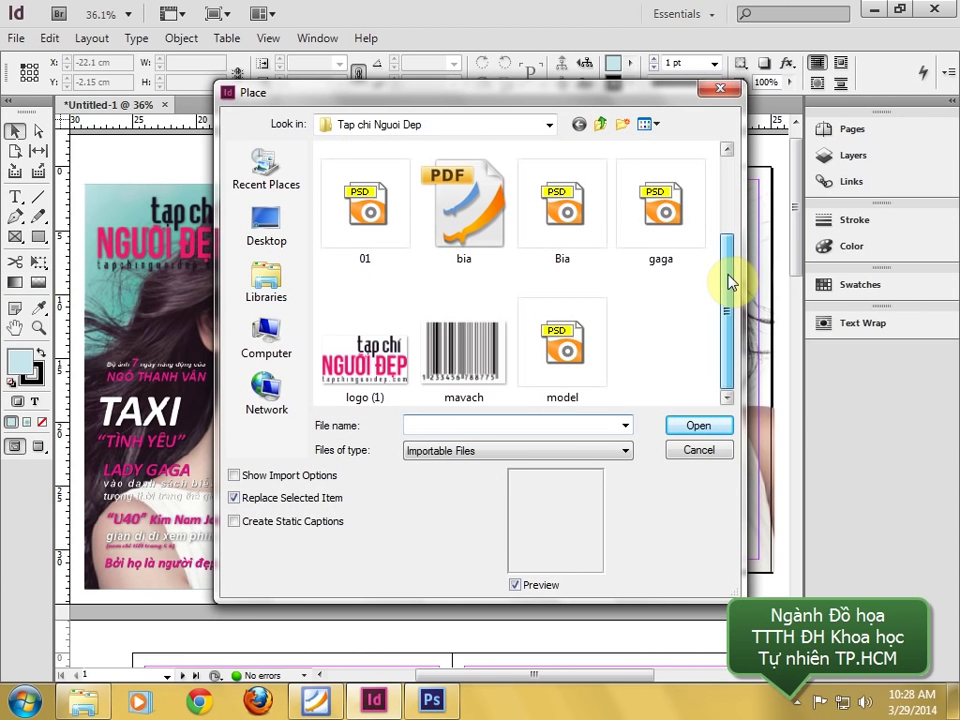
left_click(364, 355)
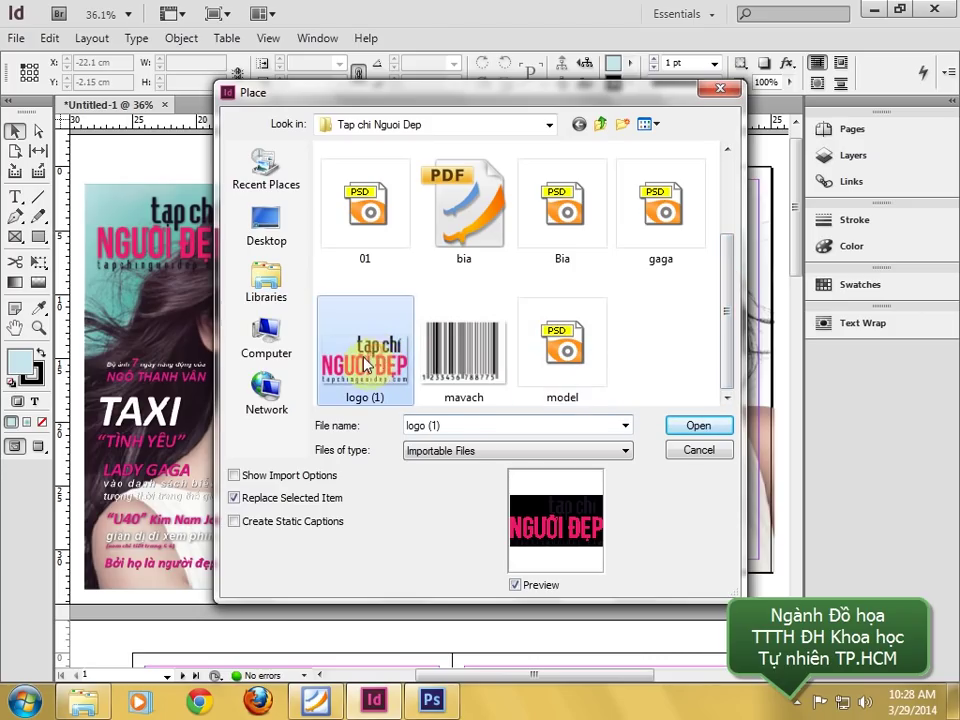
double_click(364, 355)
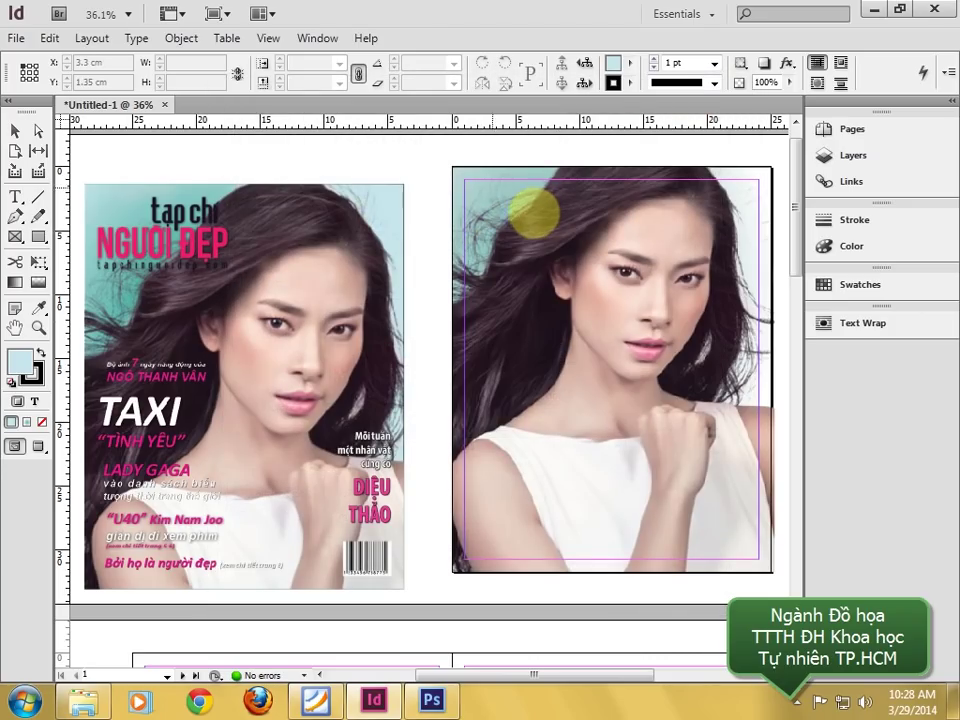
left_click(466, 182)
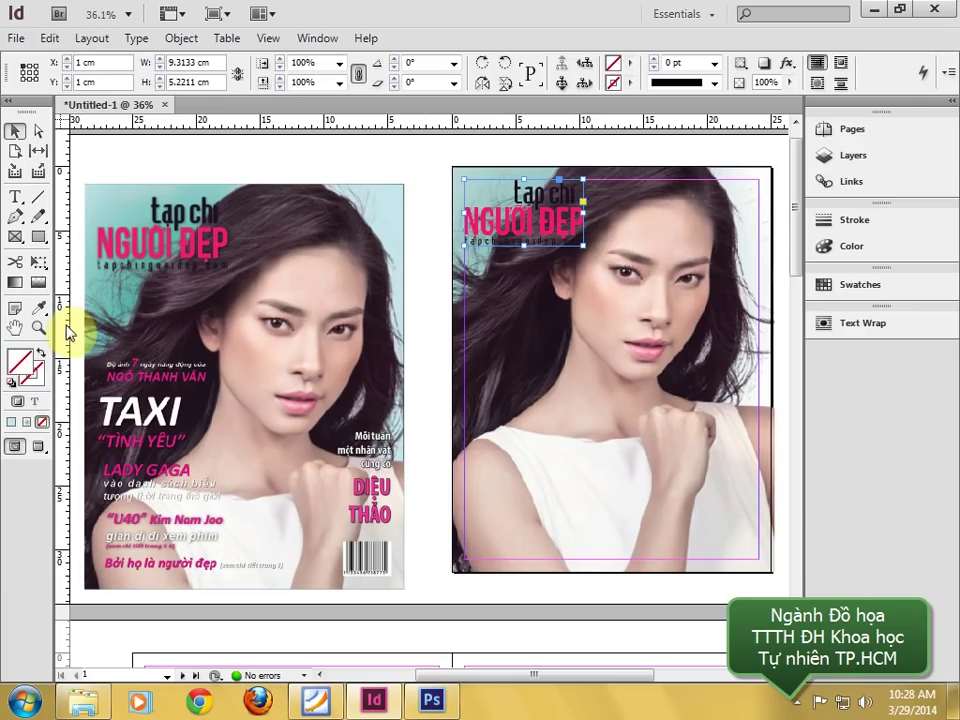
- Try a vertical ruler guide along page 1's left margin at X 1 cm
left_click_drag(70, 333, 464, 334)
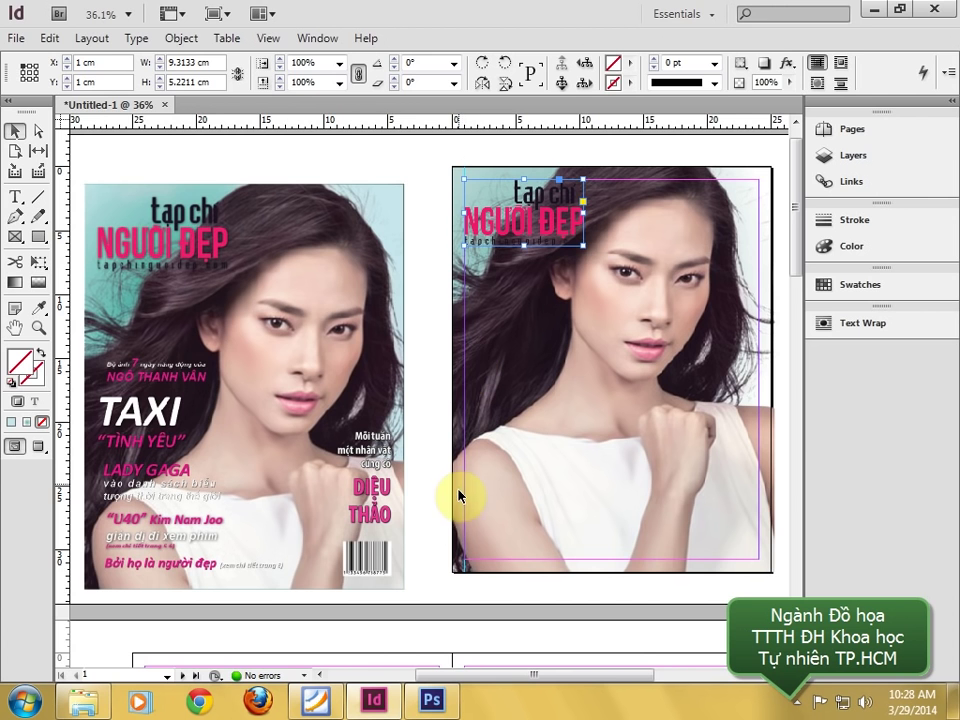
left_click_drag(466, 572, 50, 530)
- Examine the headline texts and the barcode on the lower part of the reference cover
left_click_drag(541, 437, 396, 407)
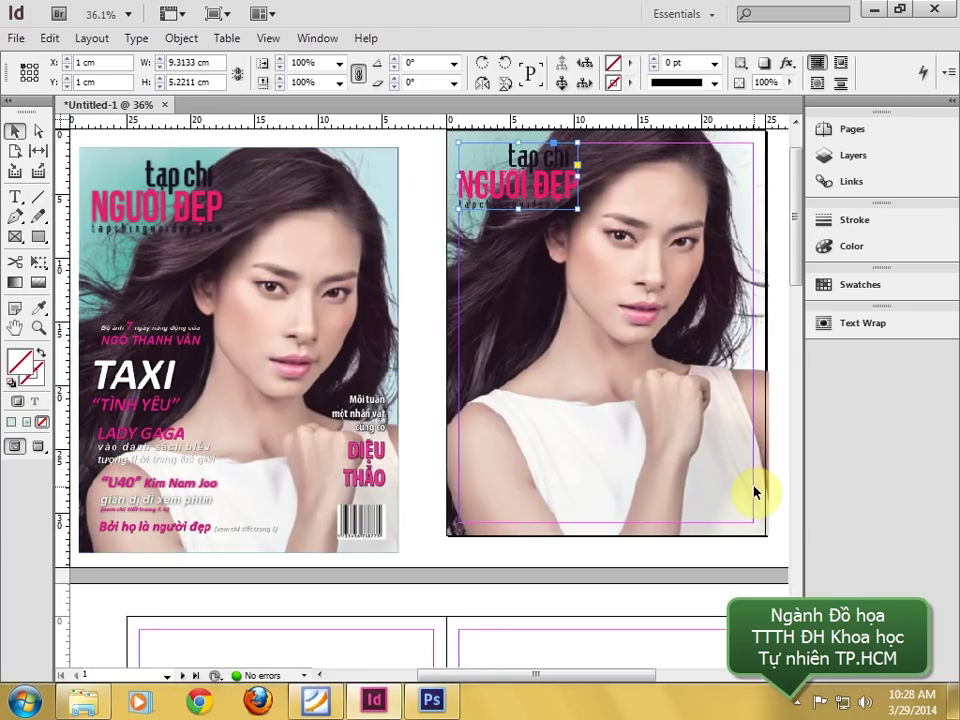
key("z")
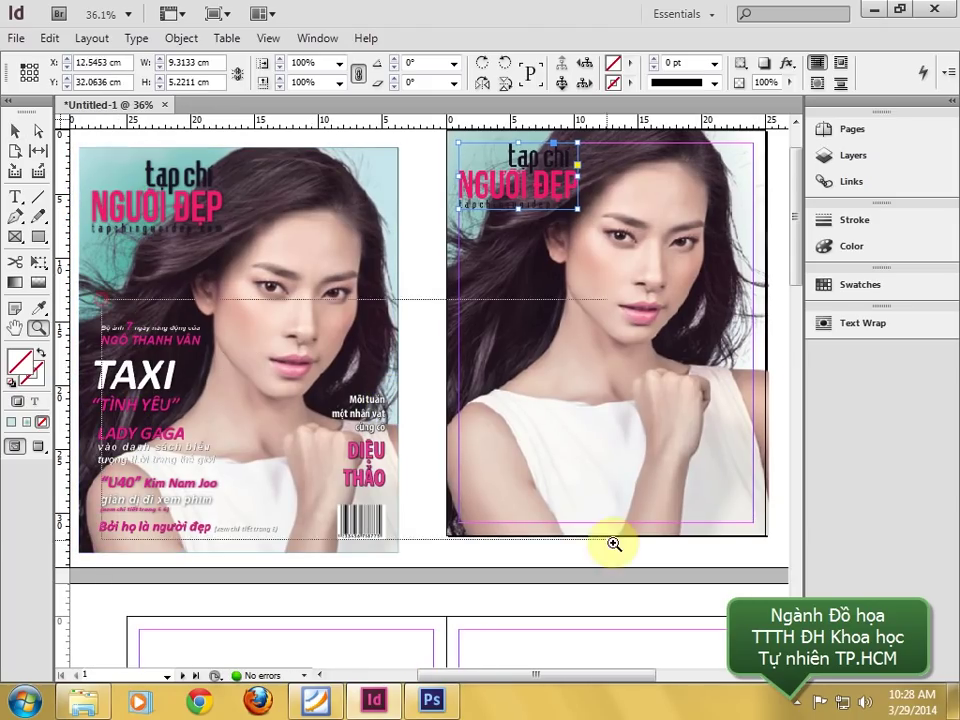
left_click(654, 561)
key("space")
mouse_move(475, 390)
left_mouse_down()
mouse_move(521, 396)
mouse_move(549, 418)
mouse_move(521, 381)
mouse_move(484, 373)
left_mouse_up()
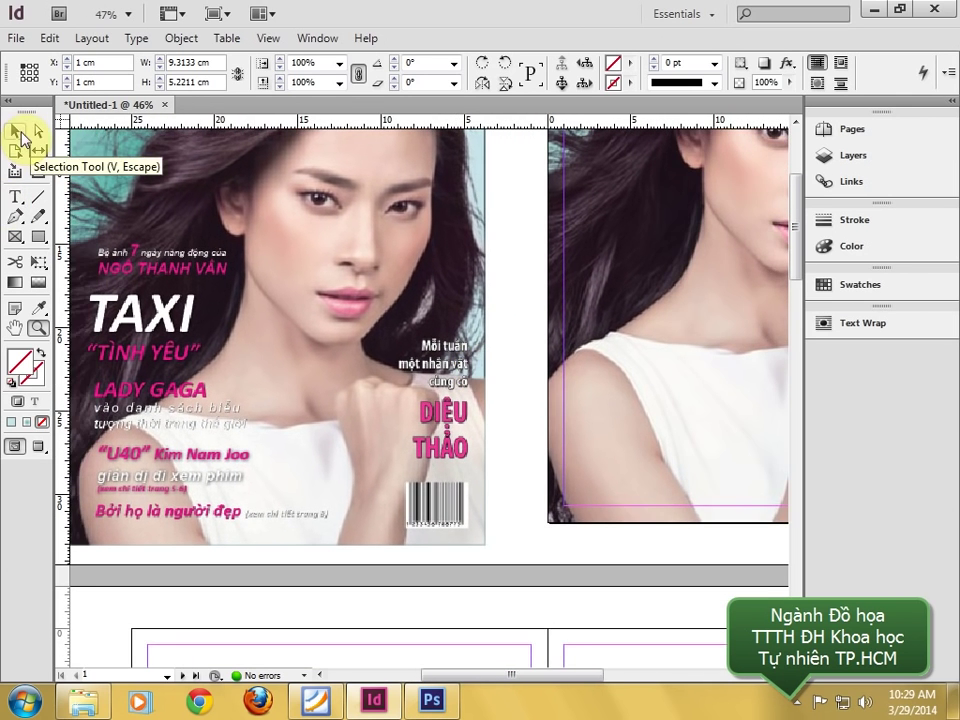
left_click(19, 132)
key("space")
left_click_drag(471, 229, 552, 318)
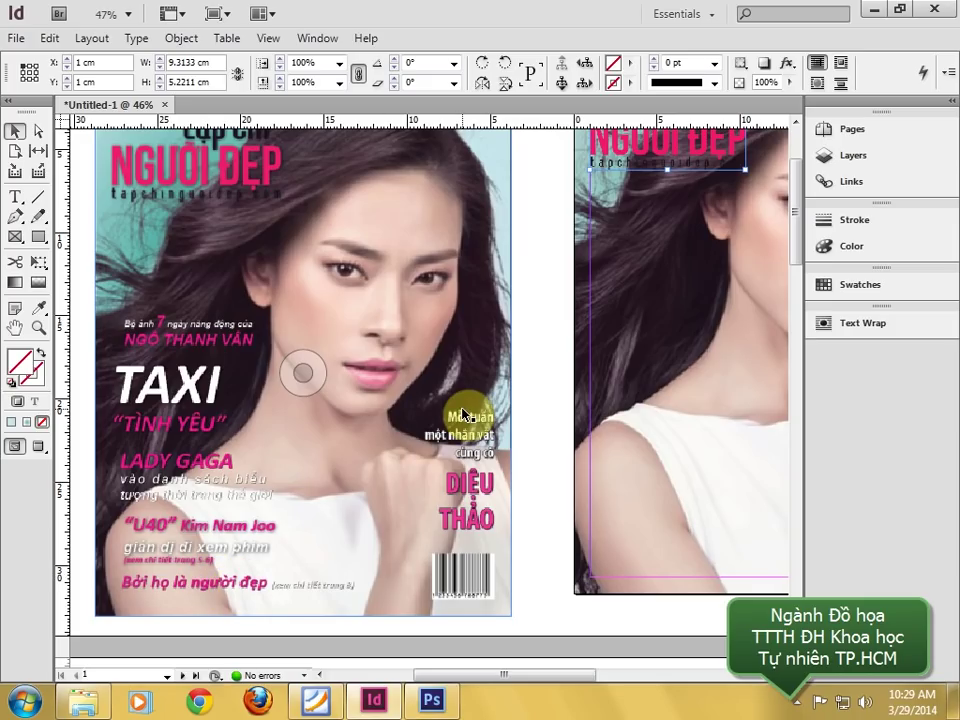
left_click(474, 573)
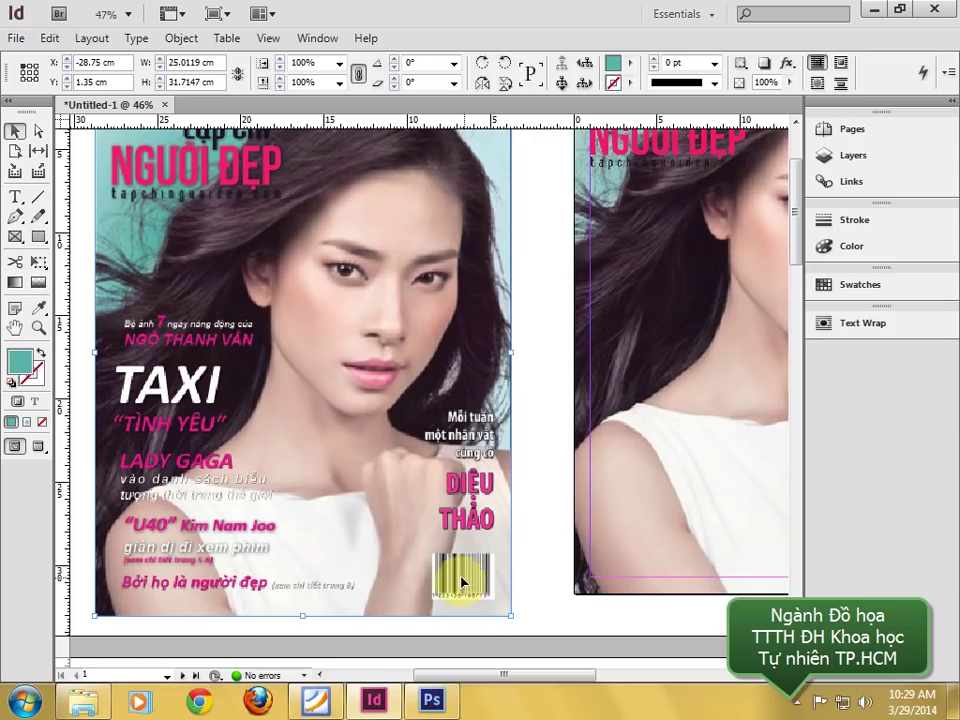
- Switch to Photoshop, close model.psd and open 01.psd from the Tap chi Nguoi Dep folder
key("ctrl+alt+shift+c")
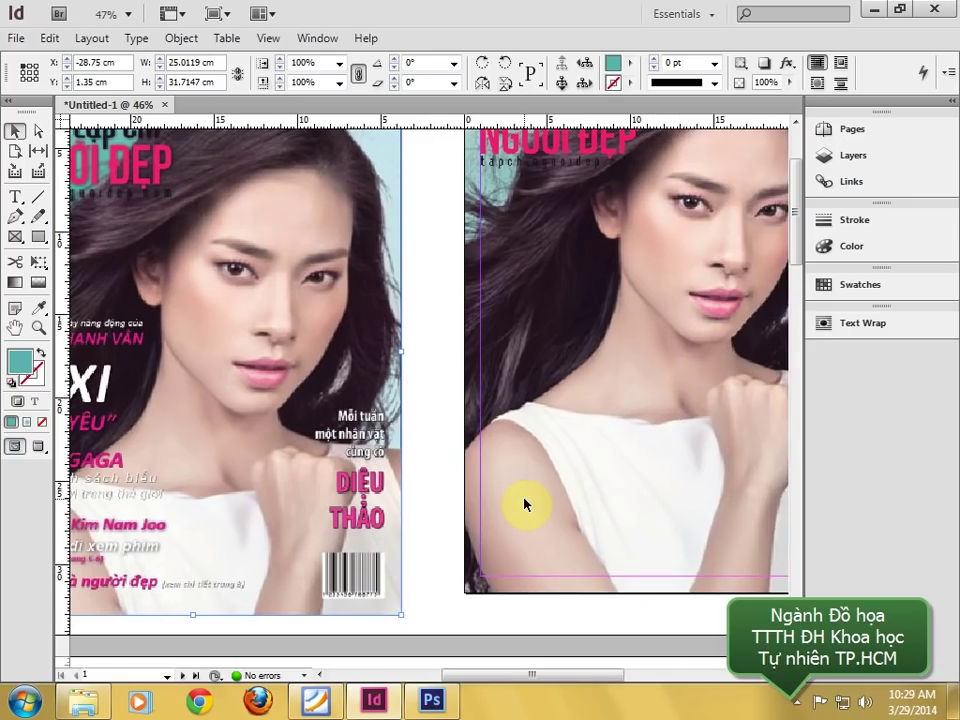
key("ctrl+minus")
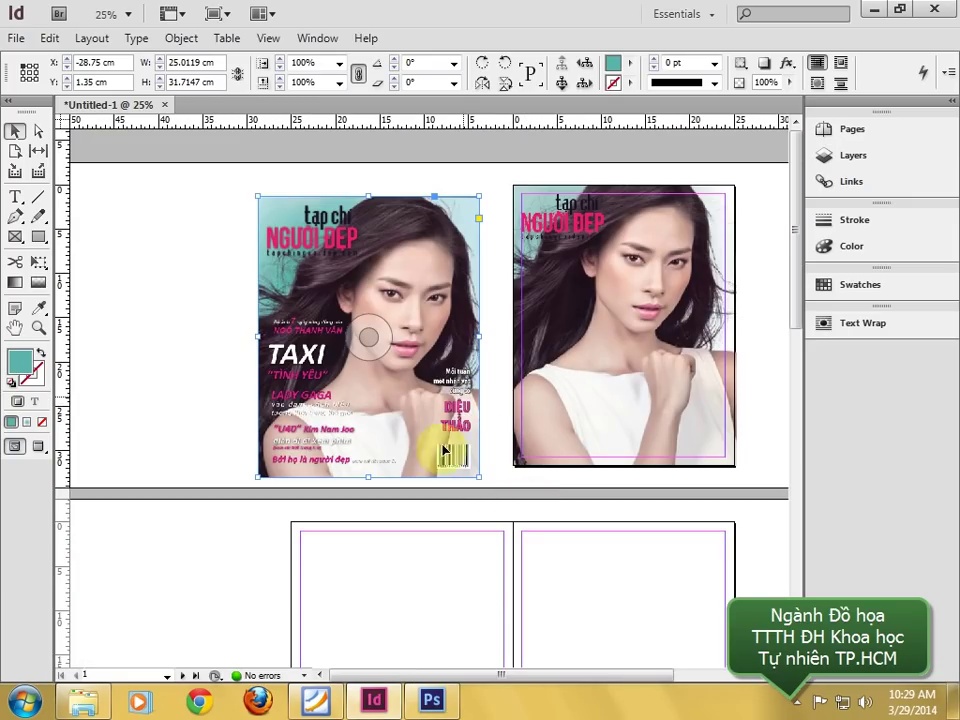
left_click(430, 702)
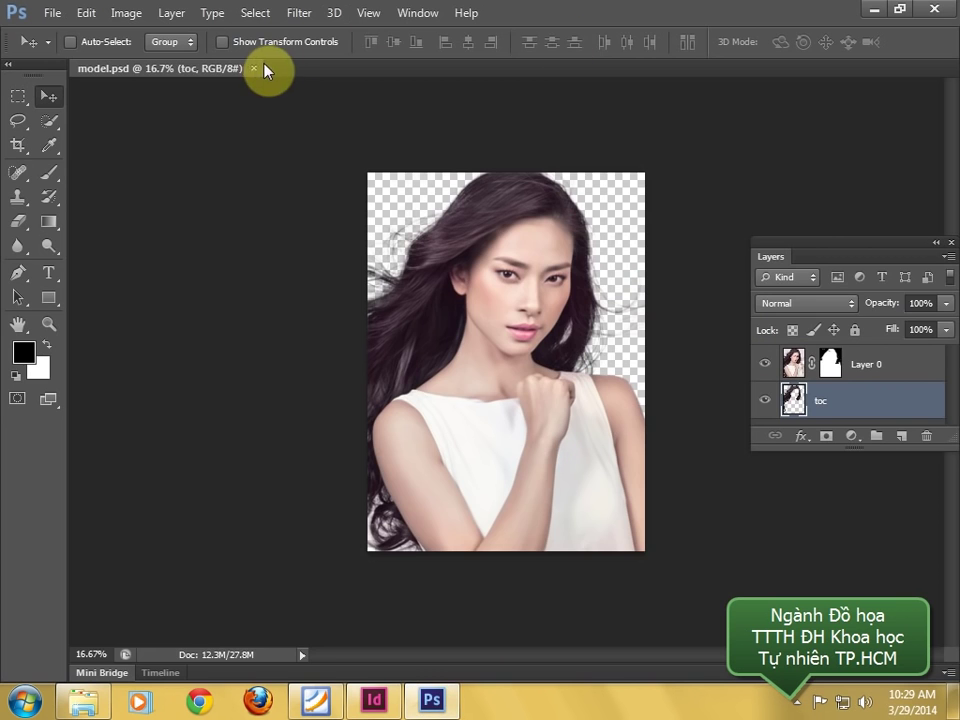
left_click(253, 67)
left_click(83, 702)
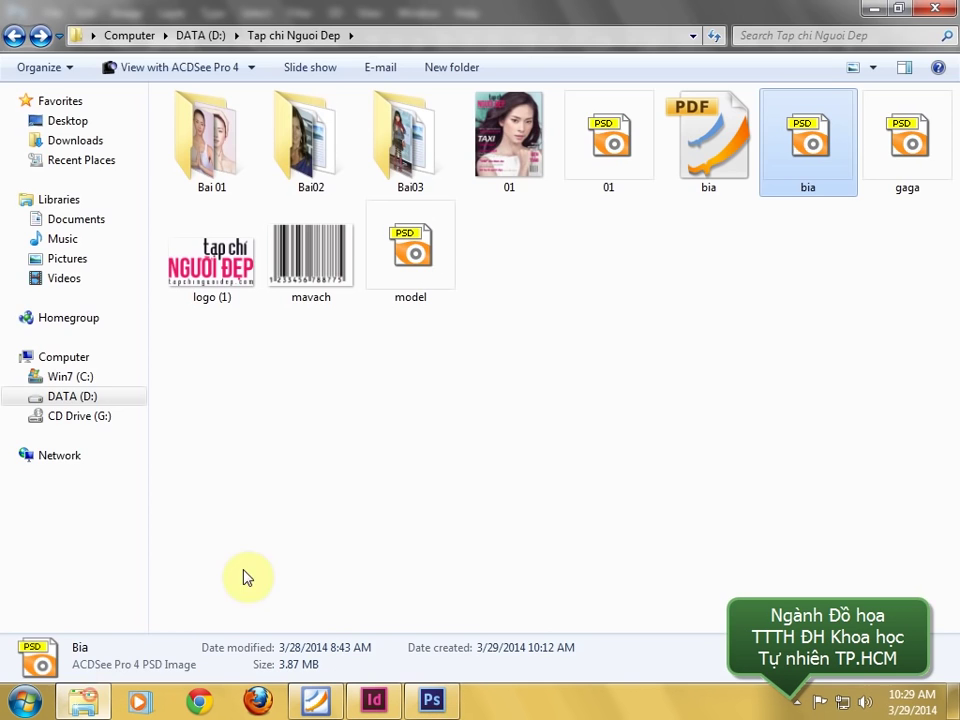
double_click(625, 173)
key("Escape")
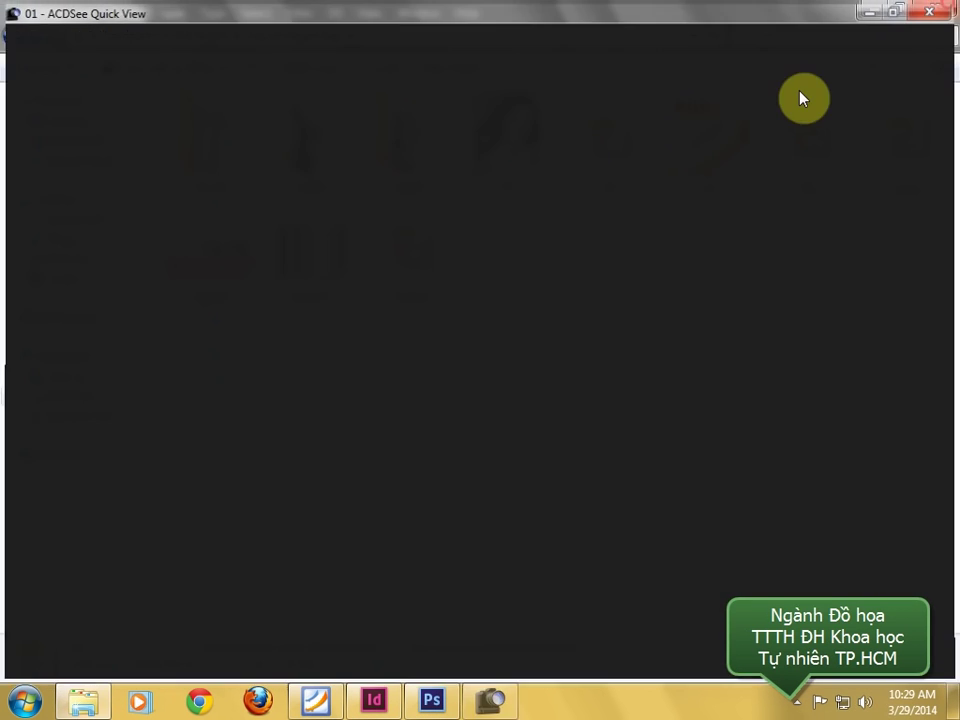
left_click_drag(605, 165, 452, 208)
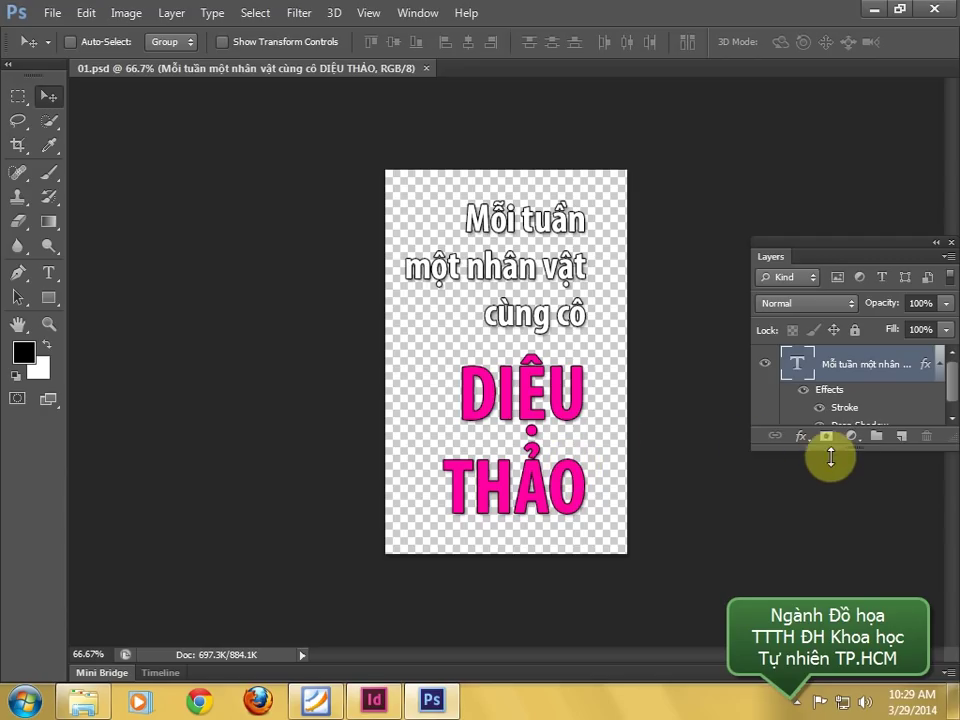
- Examine the text layer, its effects and the save format of 01.psd, and close the file without saving
left_click_drag(851, 448, 843, 564)
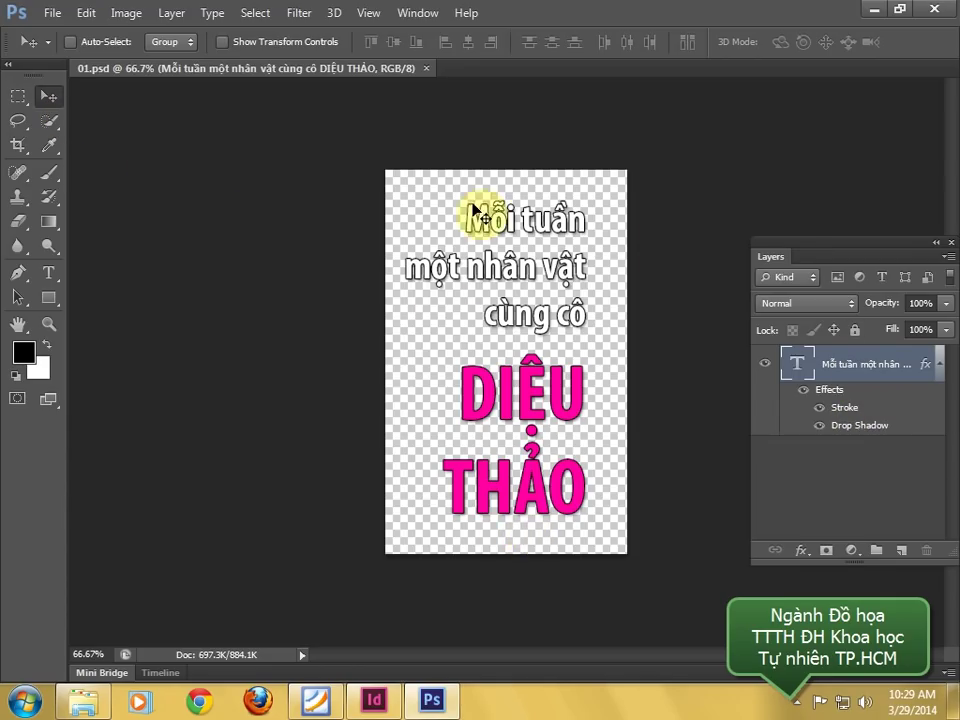
left_click_drag(270, 67, 399, 111)
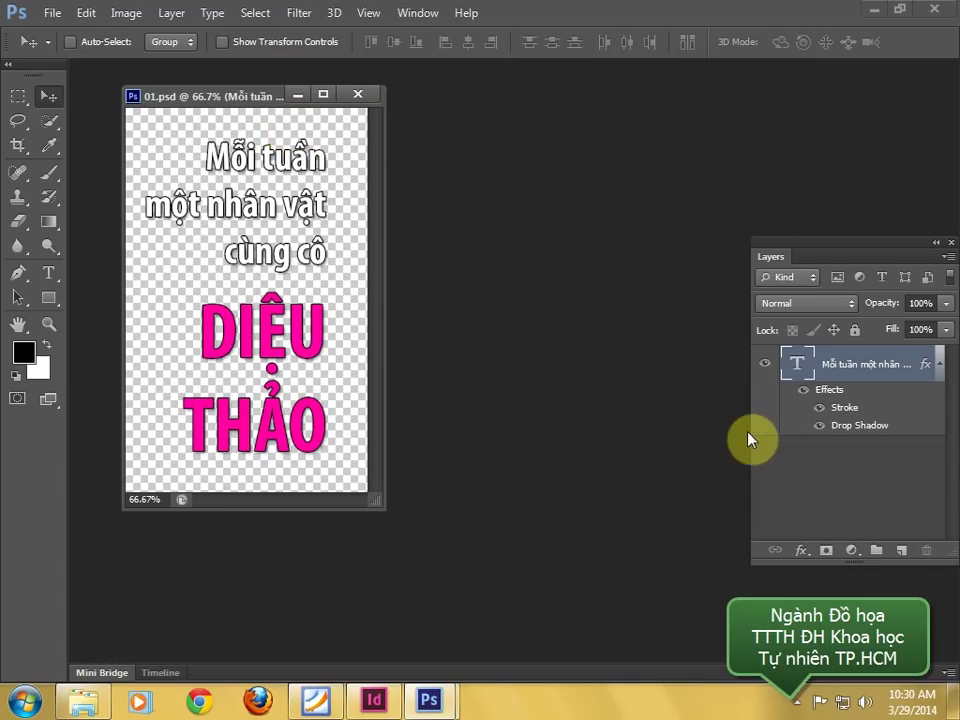
left_click(55, 14)
left_click(107, 237)
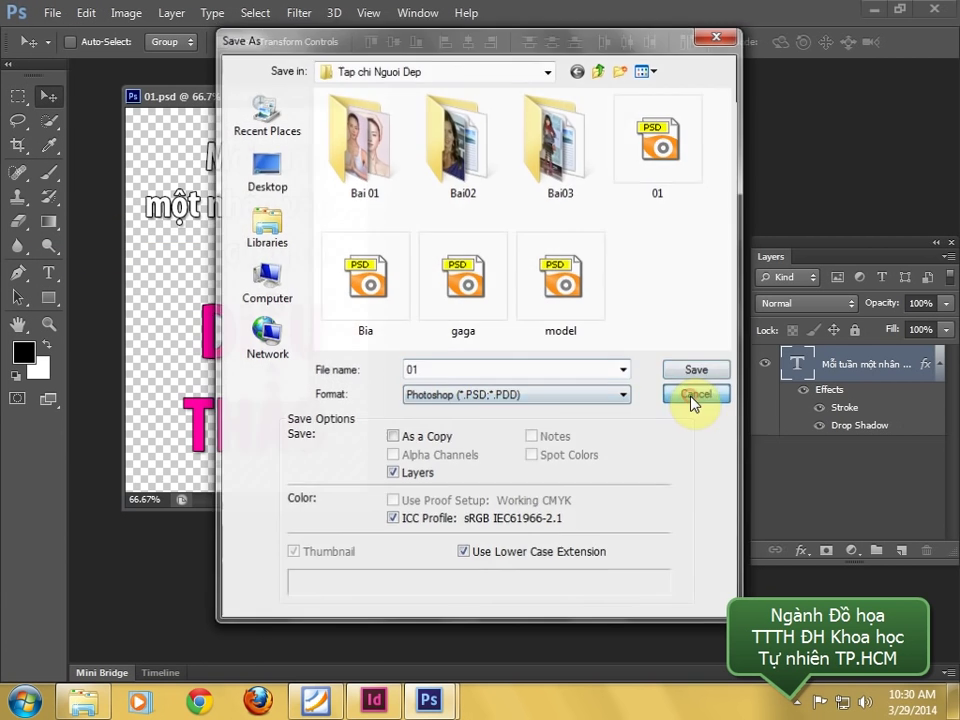
left_click(690, 398)
left_click(356, 96)
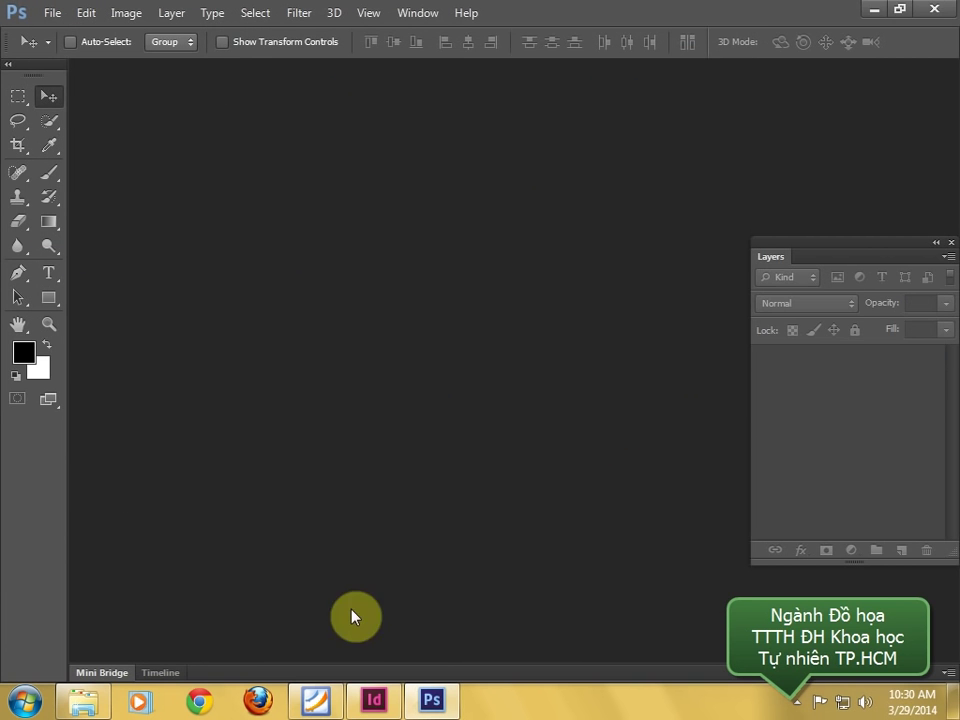
- Switch to InDesign and place 01.psd on page 1 against the right margin beside the model's hand, X 20.7234, Y 19.6 cm
left_click(428, 699)
left_click(378, 699)
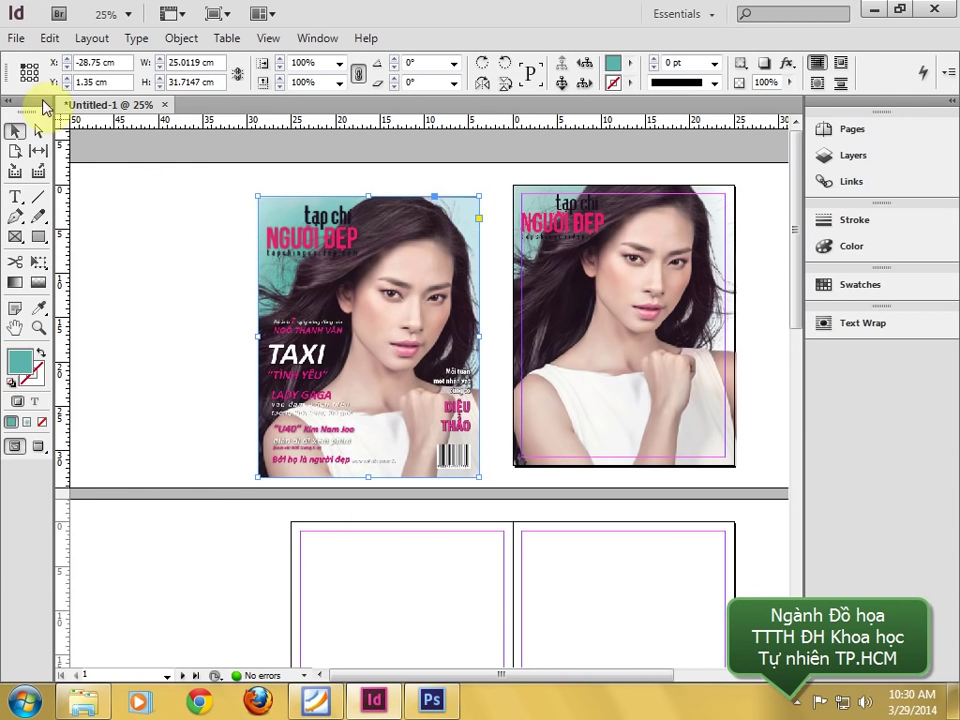
left_click(16, 38)
left_click(108, 283)
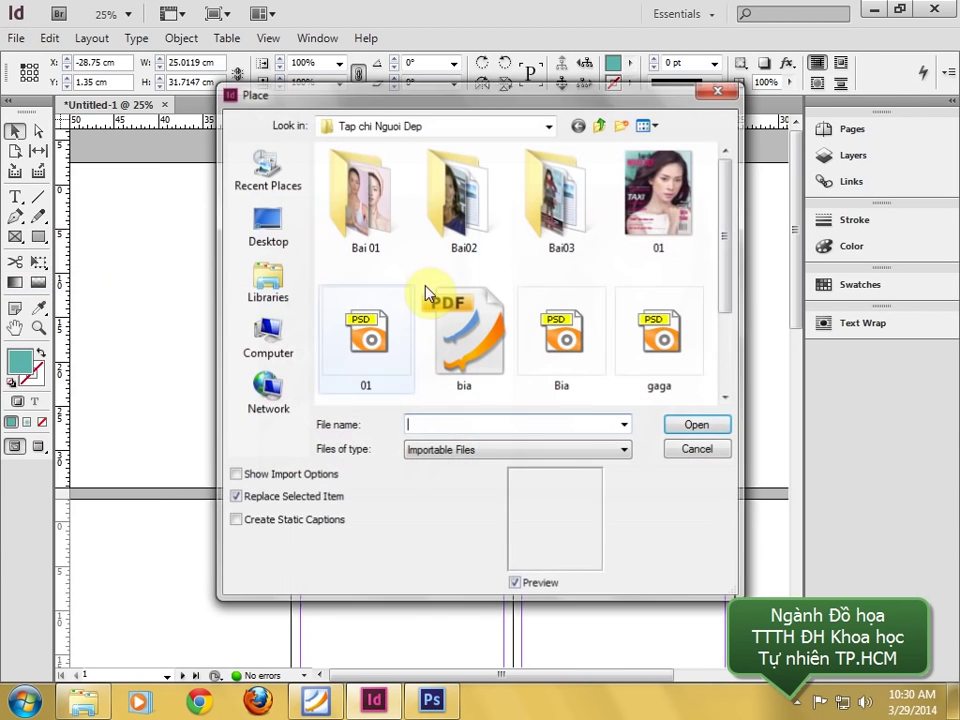
left_click_drag(724, 251, 728, 312)
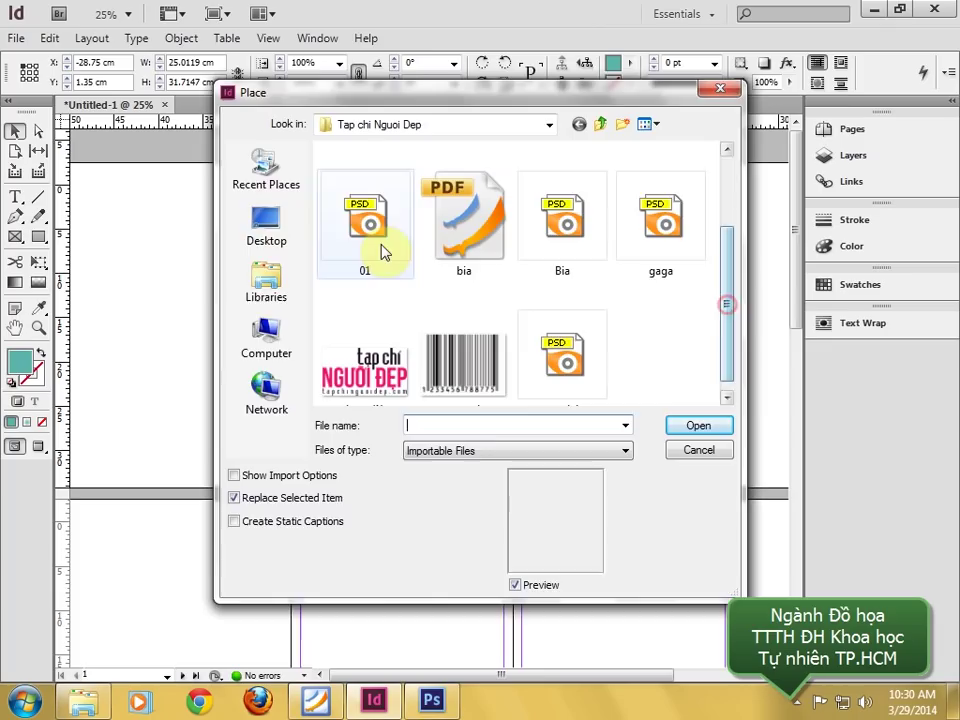
double_click(382, 245)
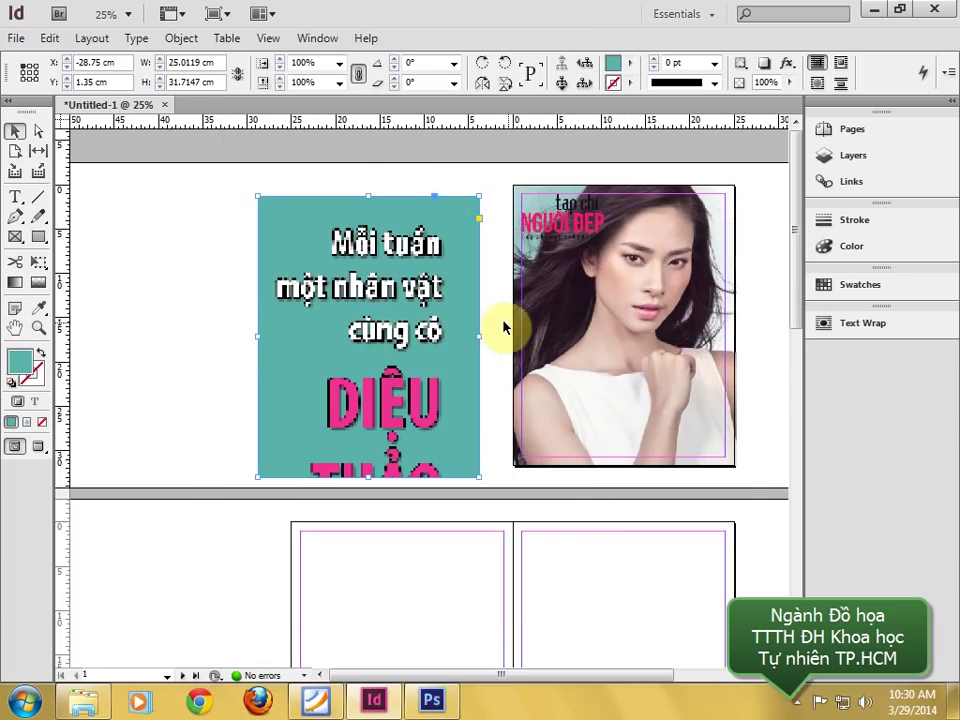
left_click(150, 268)
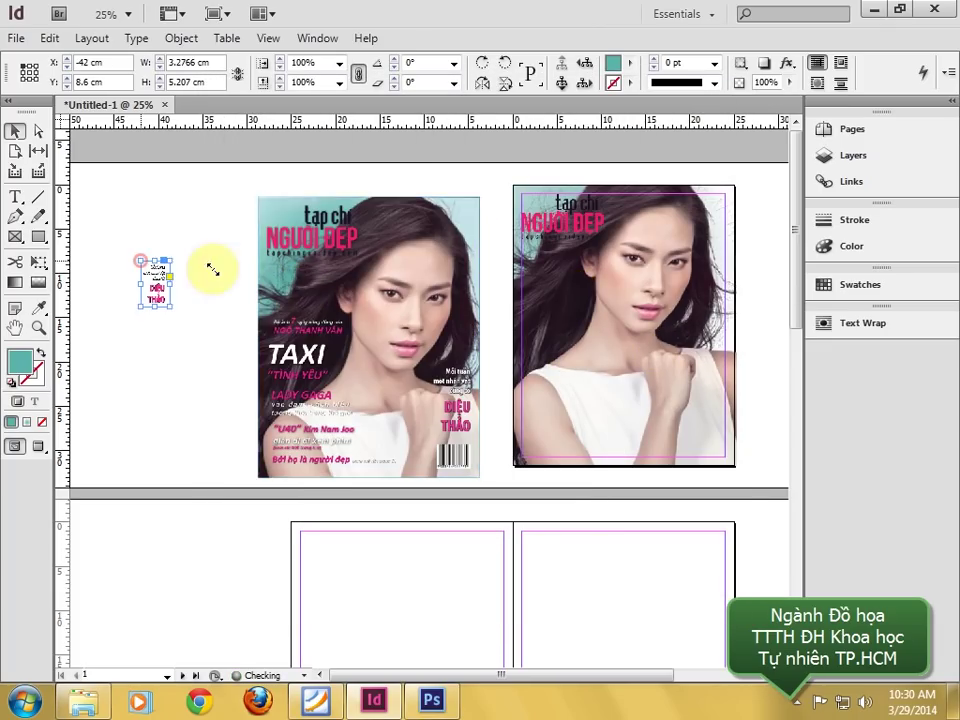
left_click_drag(518, 363, 708, 392)
- Enlarge the placed "DIỆU THẢO" headline image proportionally to 4.2 cm wide and 6.6744 cm high, keeping its lower-right corner in place
key("z")
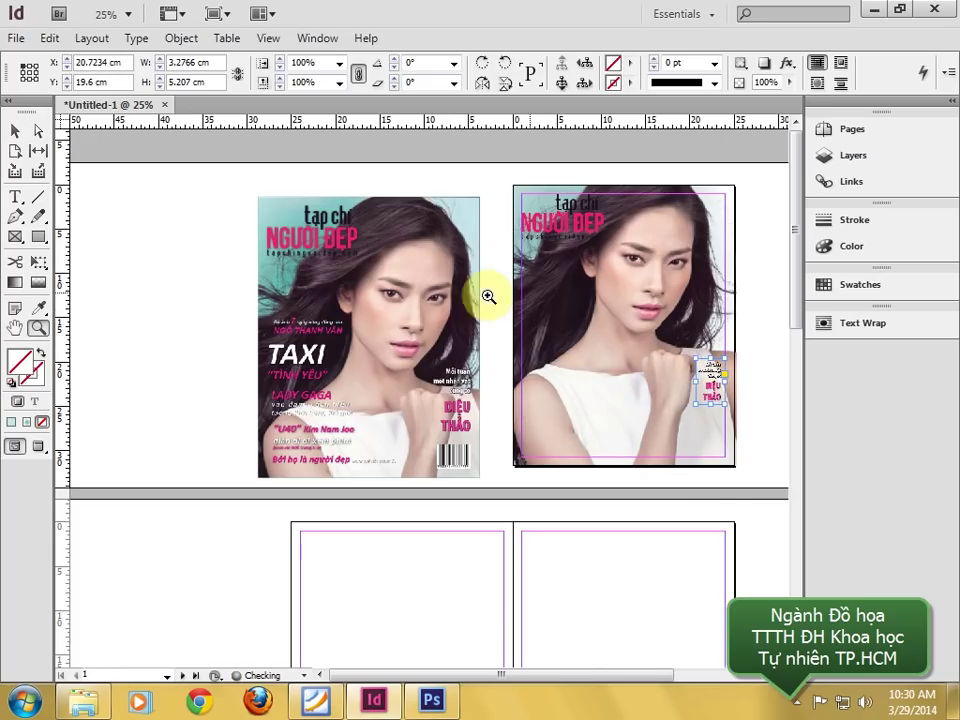
left_click_drag(489, 298, 750, 497)
left_click(15, 130)
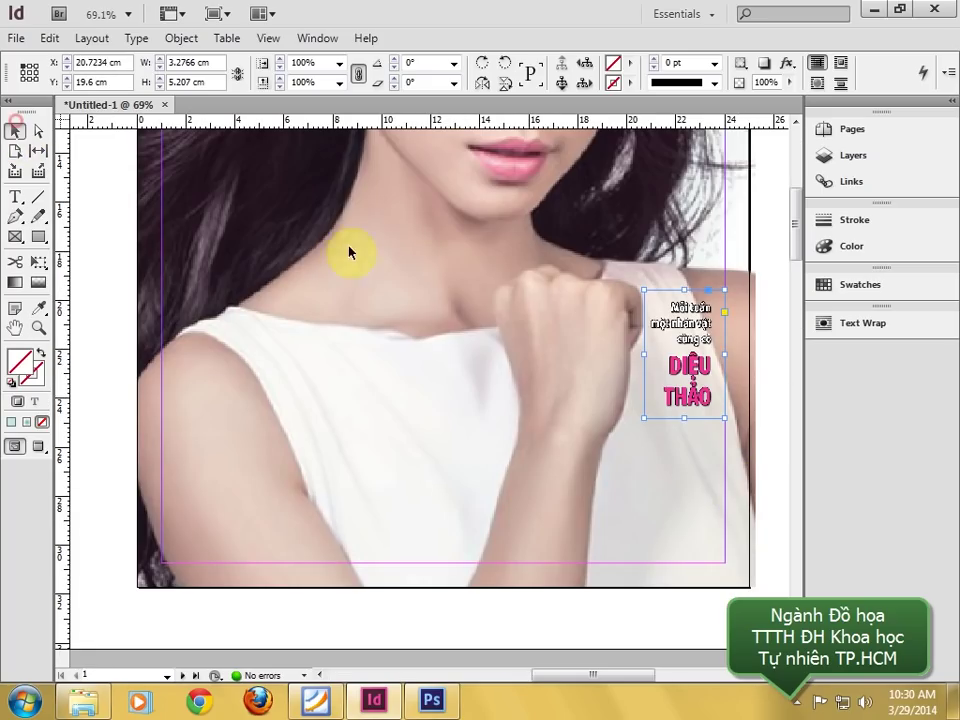
left_click_drag(644, 292, 621, 255)
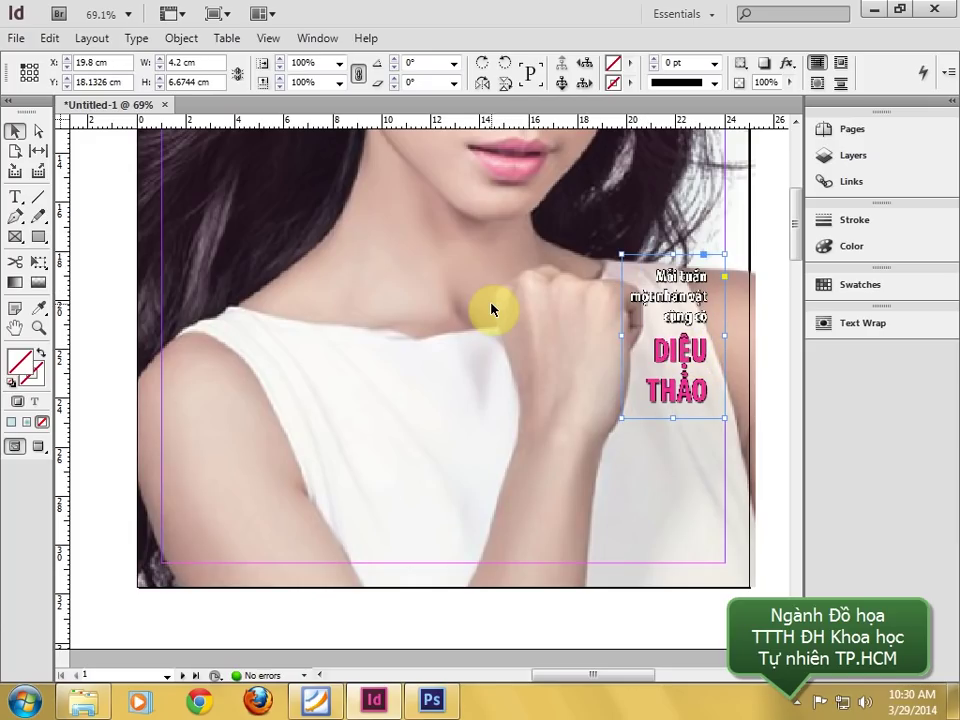
- Place the barcode image "mavach" from the Tap chi Nguoi Dep folder on the pasteboard beside the reference cover
key("ctrl+minus")
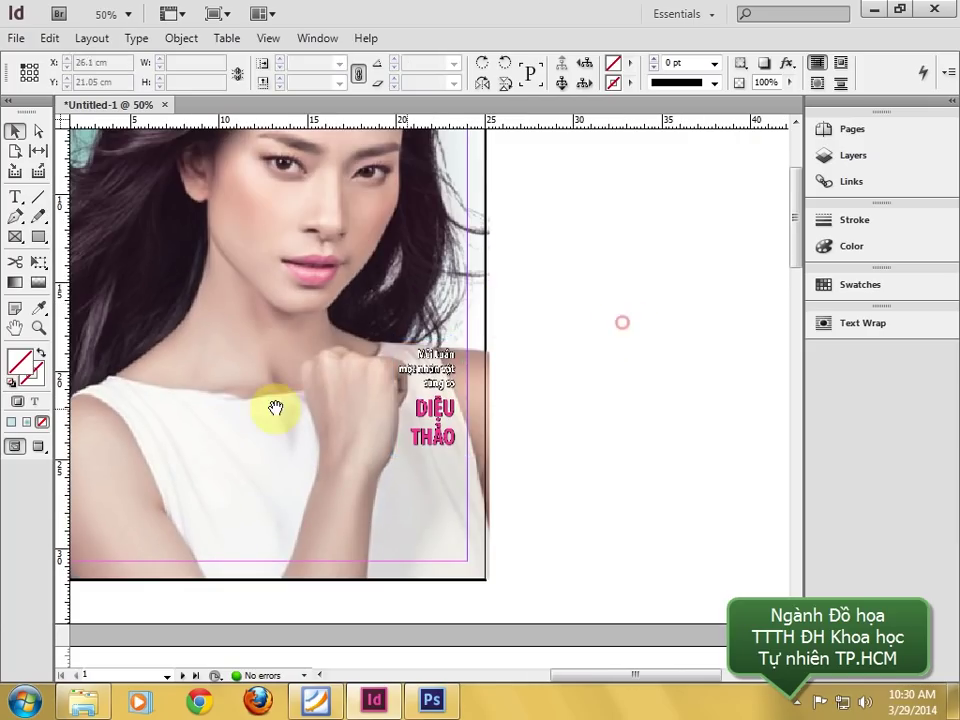
left_click_drag(274, 407, 178, 172)
left_click(16, 38)
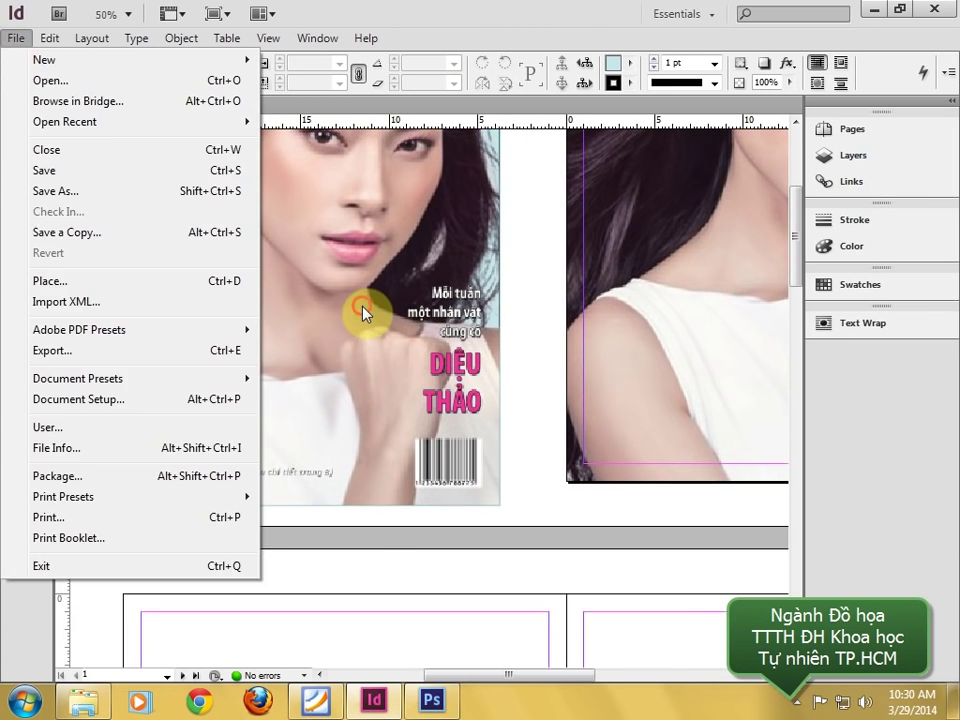
left_click_drag(360, 311, 565, 268)
key("ctrl+minus")
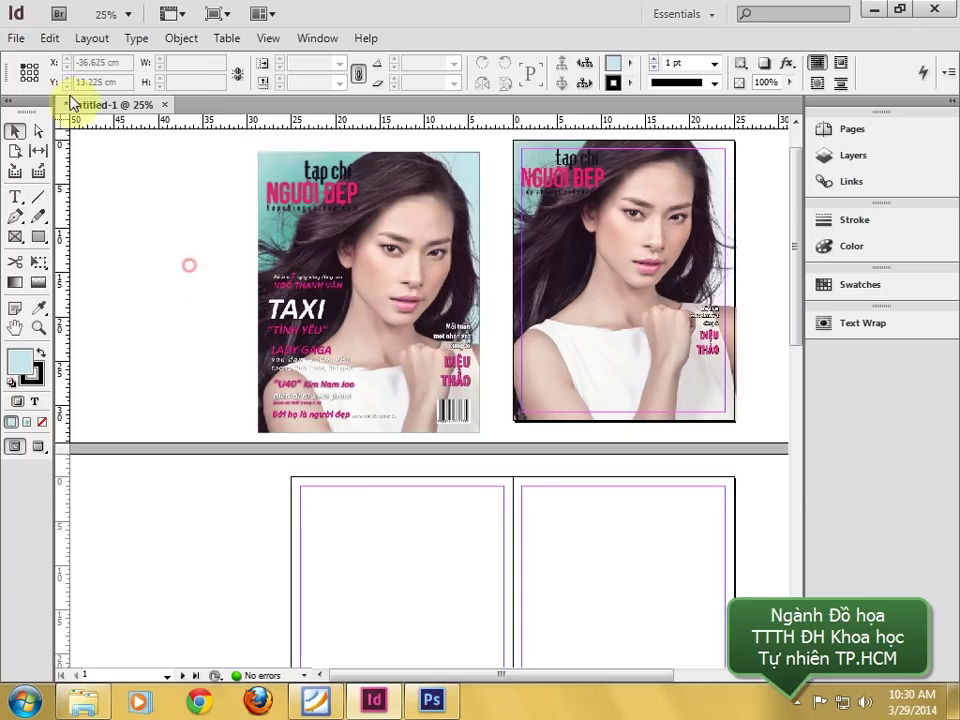
left_click(18, 40)
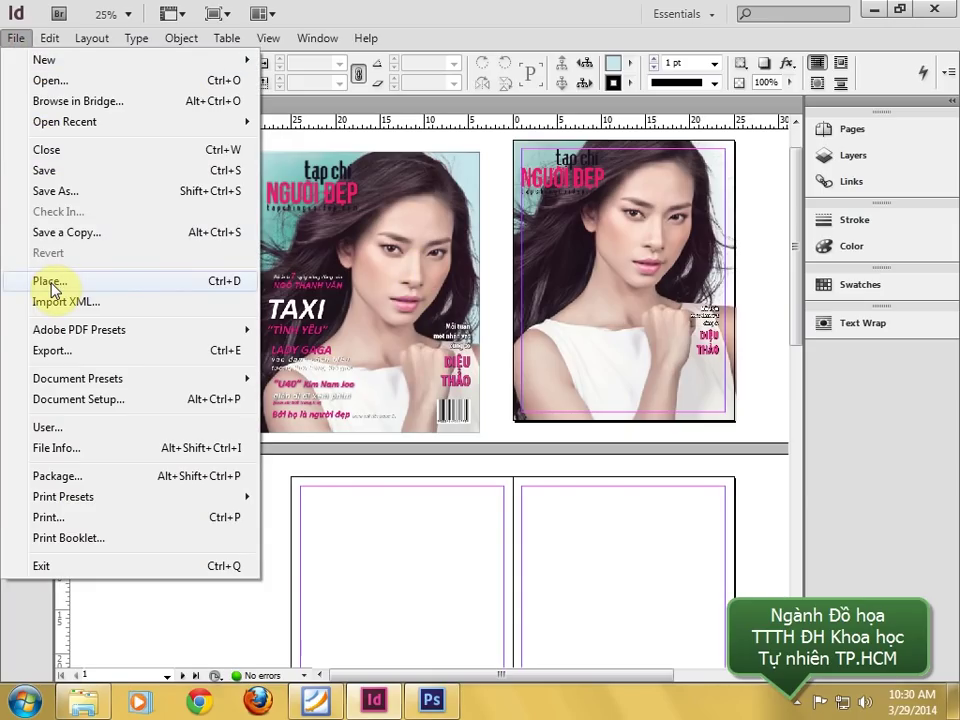
left_click(50, 283)
left_click_drag(726, 285, 726, 378)
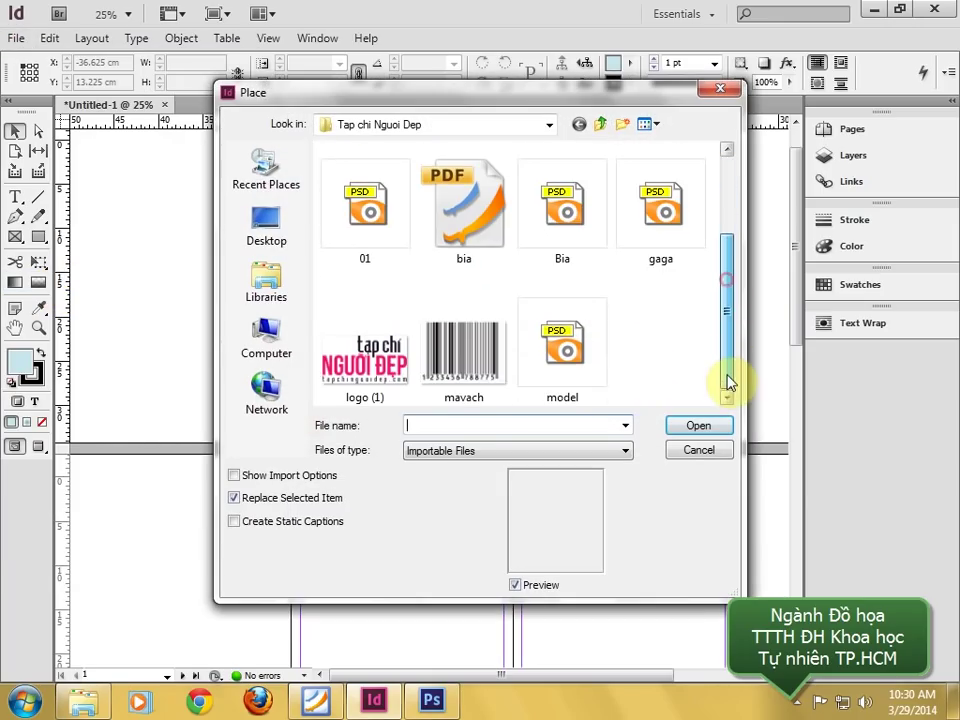
double_click(505, 368)
left_click(139, 290)
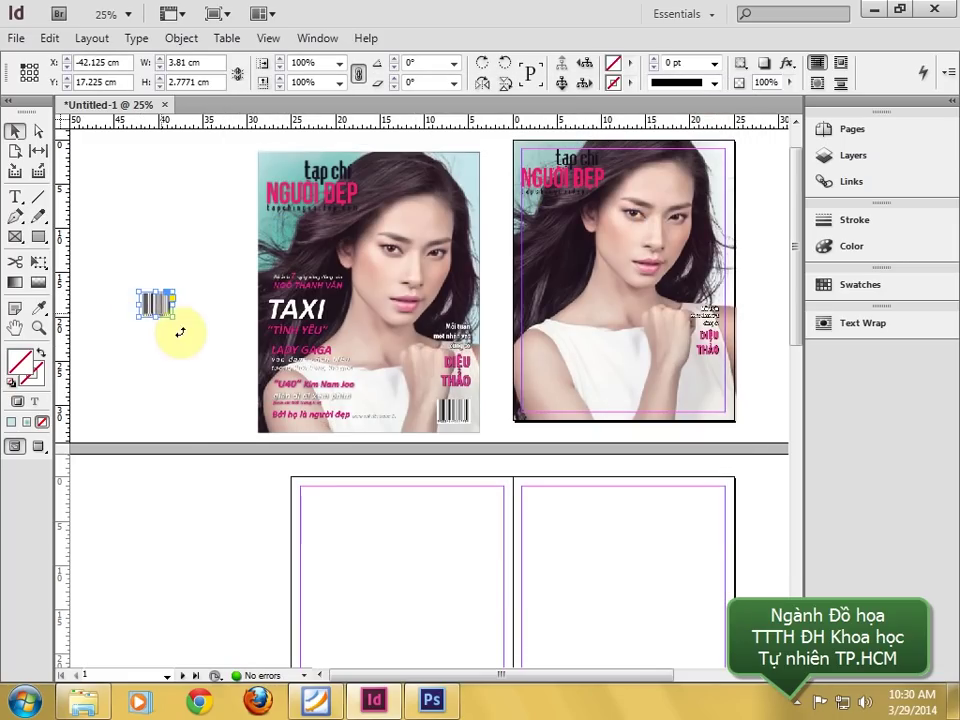
- Move the barcode into page 1's lower-right margin corner at X 20.19, Y 27.9229 cm
left_click_drag(158, 313, 705, 400)
key("z")
left_click_drag(240, 326, 791, 508)
left_click(15, 130)
left_click_drag(244, 264, 281, 313)
- Draw a text frame about 12.1 cm wide and 3.05 cm high across the model's face on the reference cover
key("z")
left_click_drag(135, 242, 700, 502)
left_click_drag(87, 263, 551, 362)
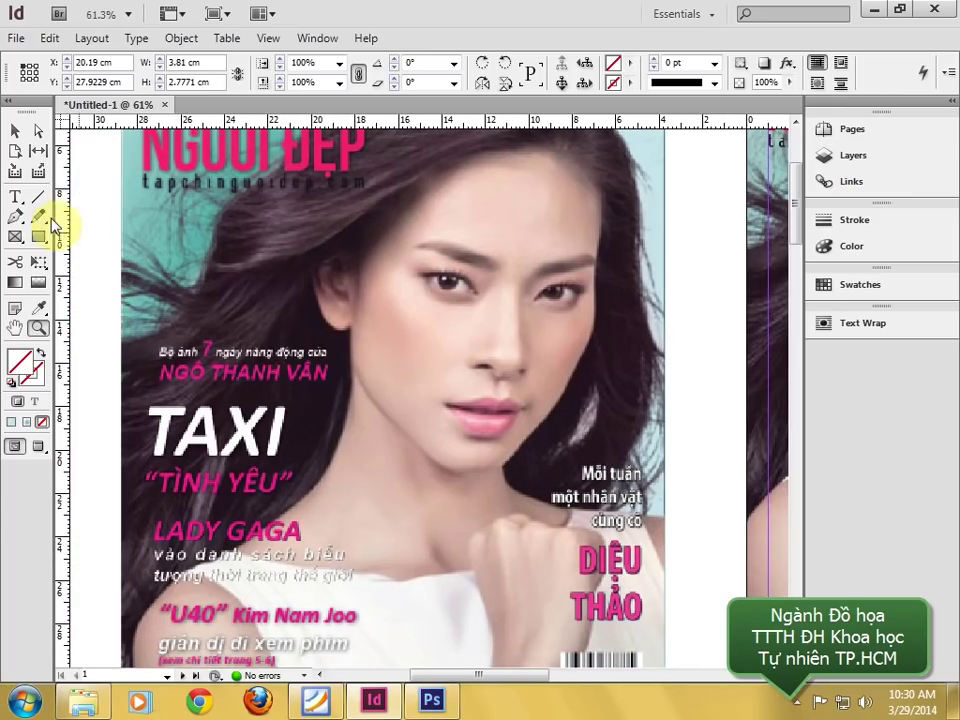
left_click_drag(22, 203, 86, 199)
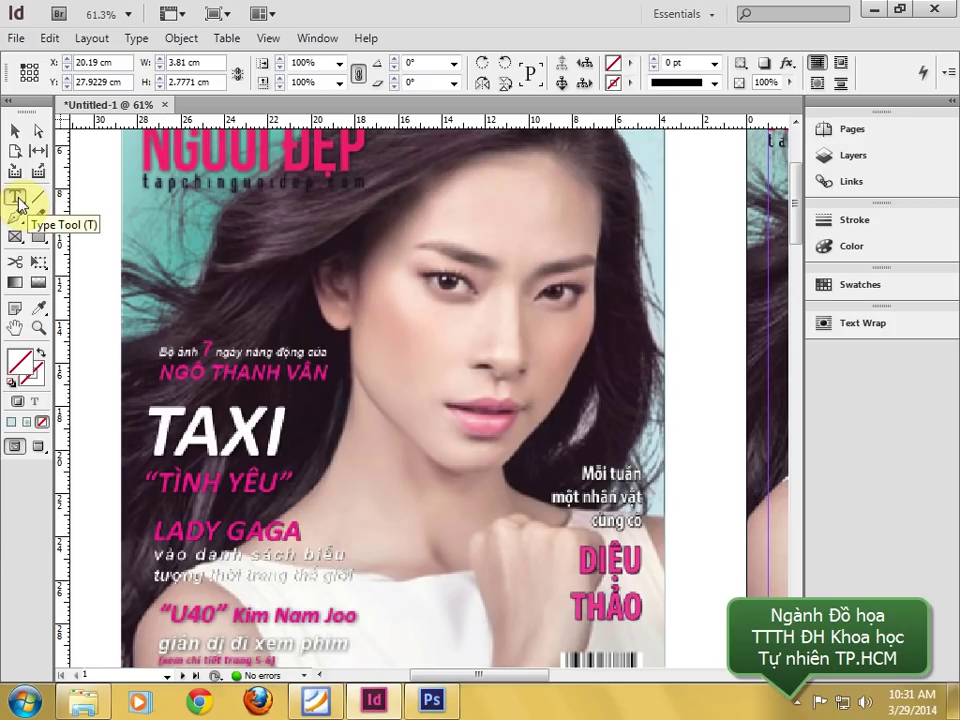
left_click_drag(357, 283, 619, 346)
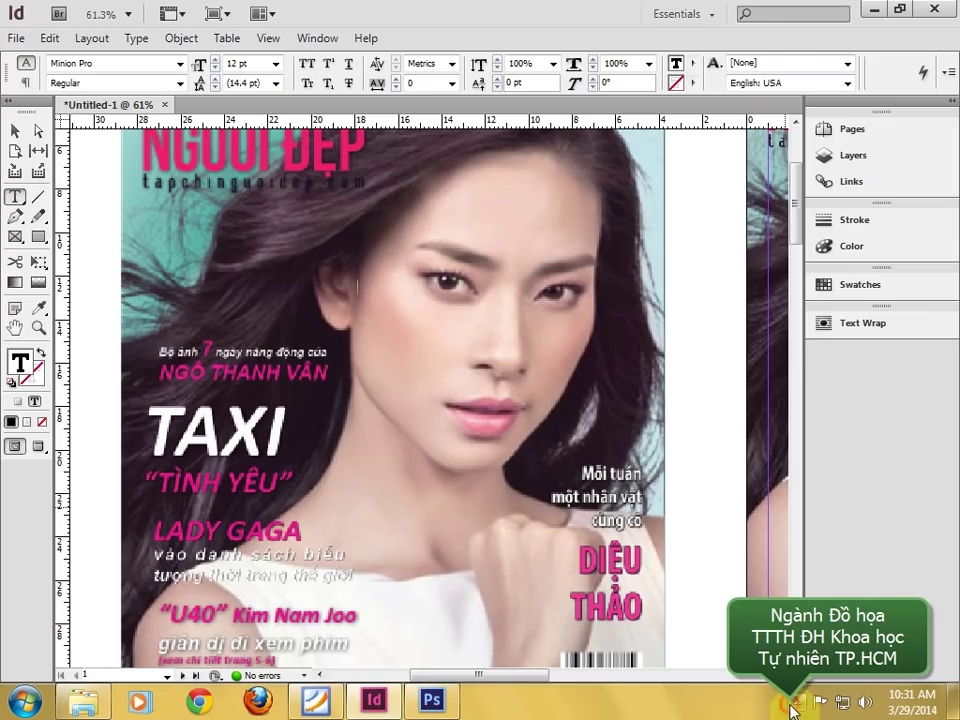
- Check the Vietnamese keyboard settings and enter "Bộ ảnh 7 ngày năng động của NGÔ THANH VÂN" in the text frame
left_click(797, 701)
left_click(312, 307)
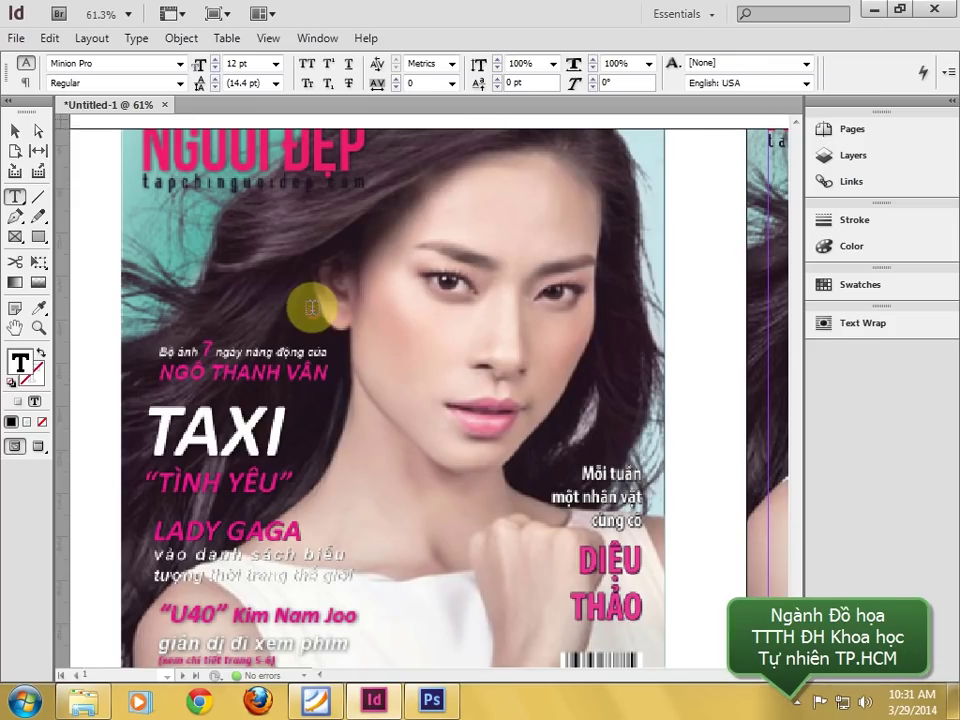
left_click(366, 305)
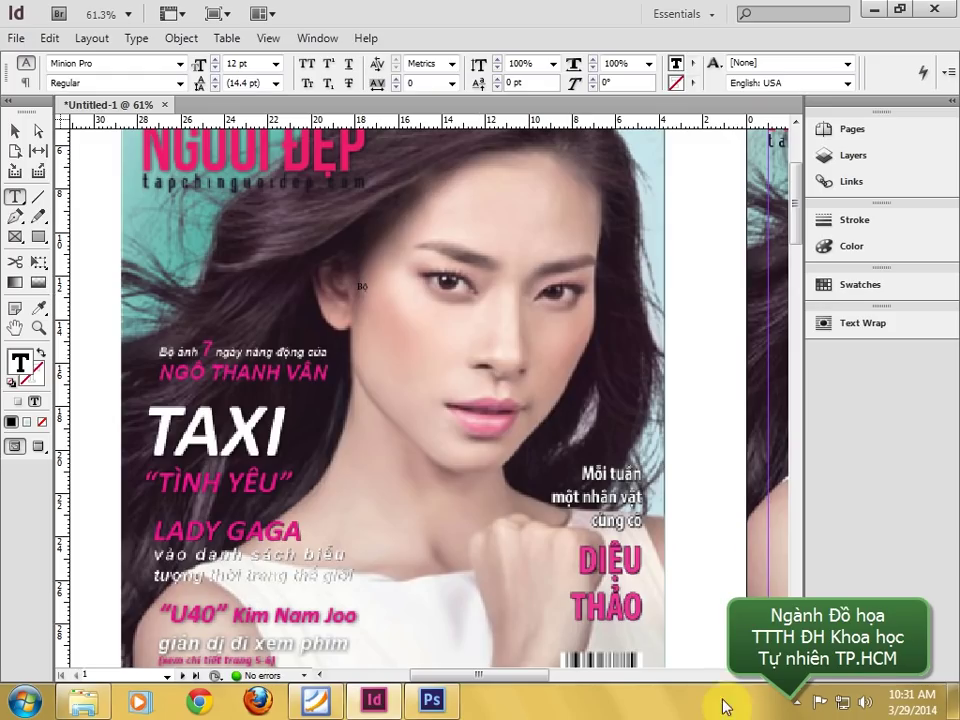
left_click(797, 701)
right_click(797, 577)
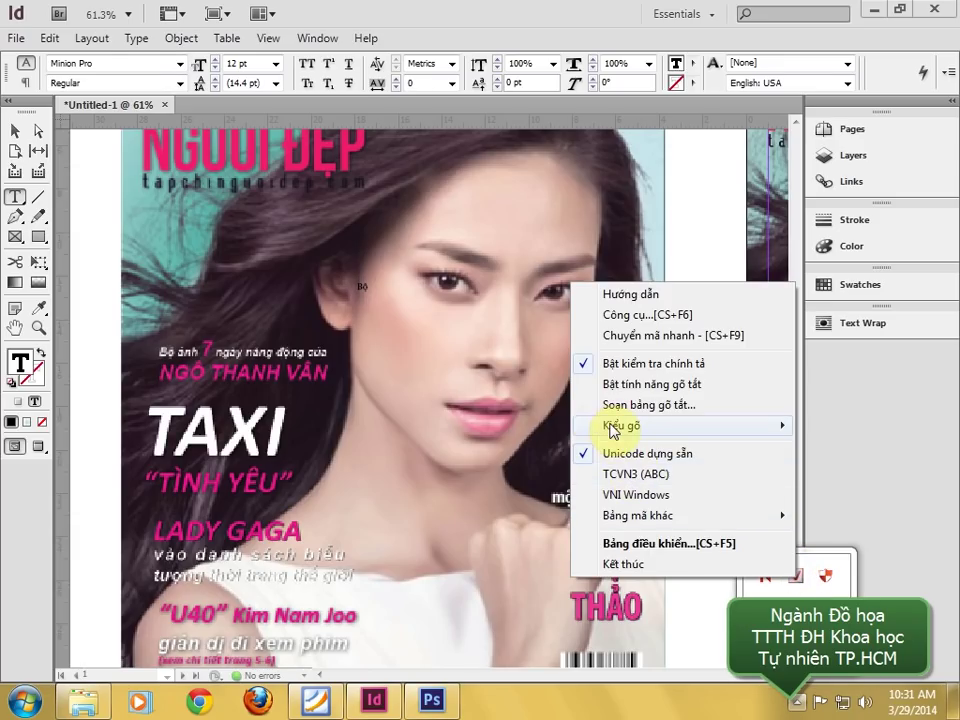
left_click(372, 285)
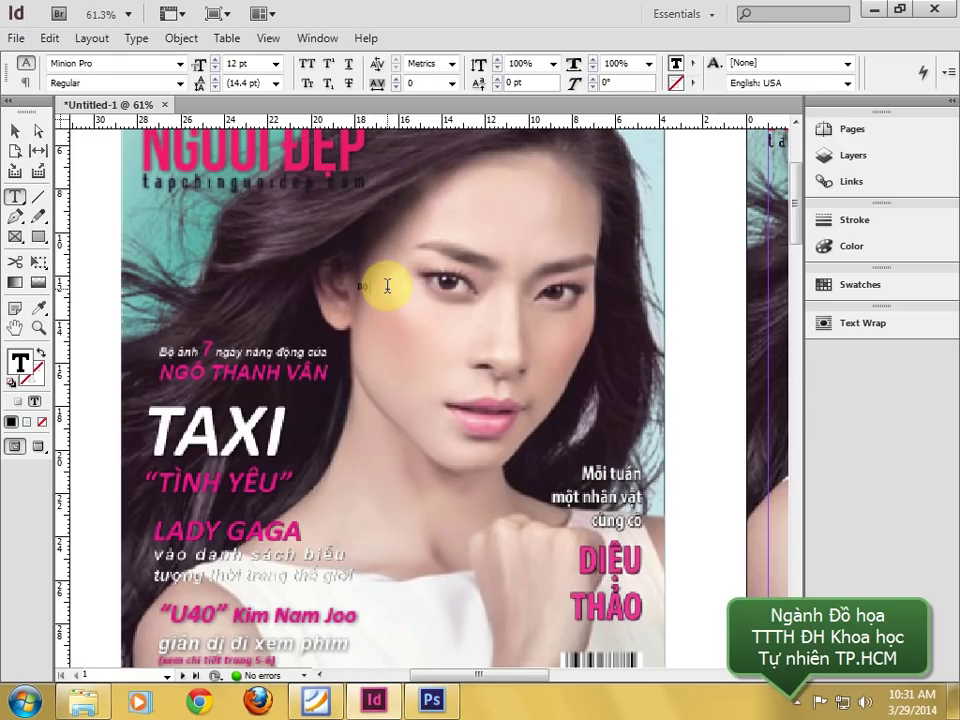
type("a")
type("nhr 7")
type(" ngày n")
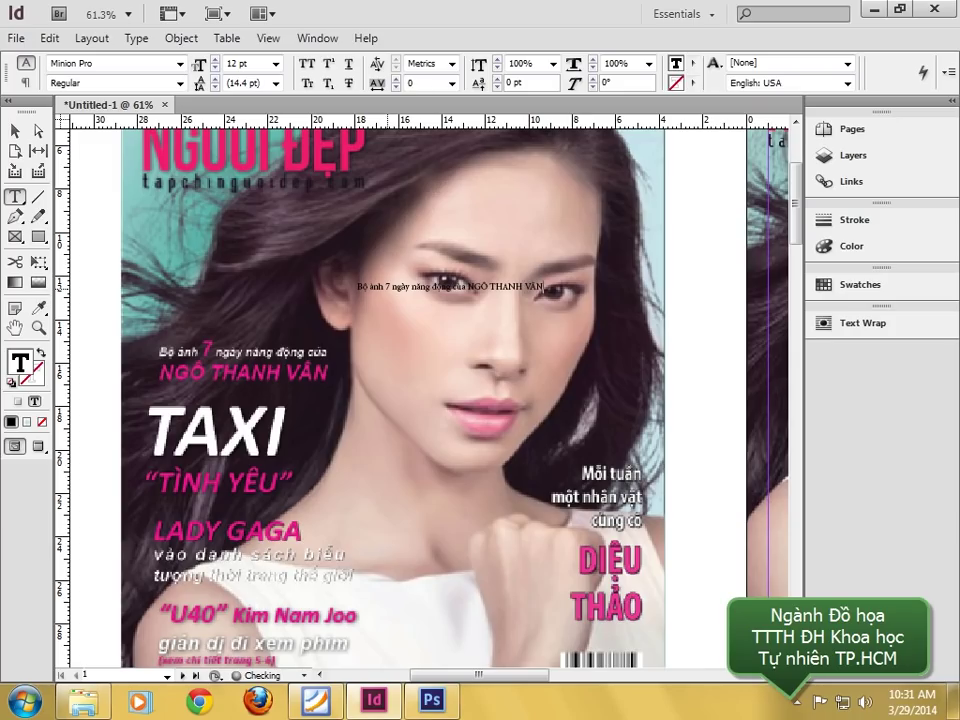
- Shorten the headline text frame to 1.9 cm high and move it down to X -17.85, Y 15.1 cm
left_click(15, 130)
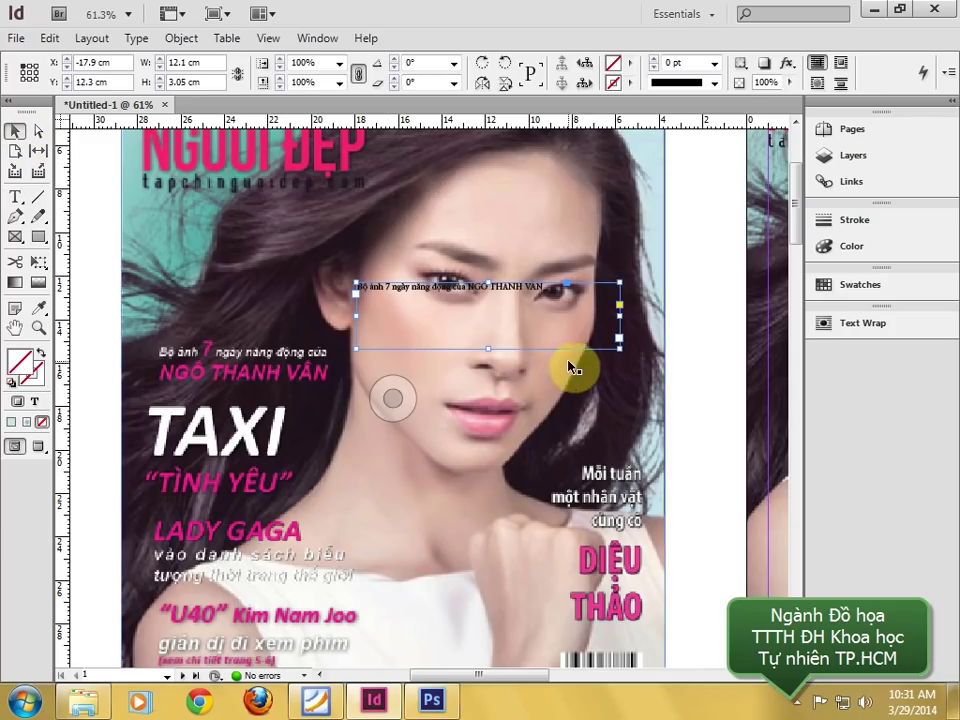
left_click_drag(496, 349, 451, 355)
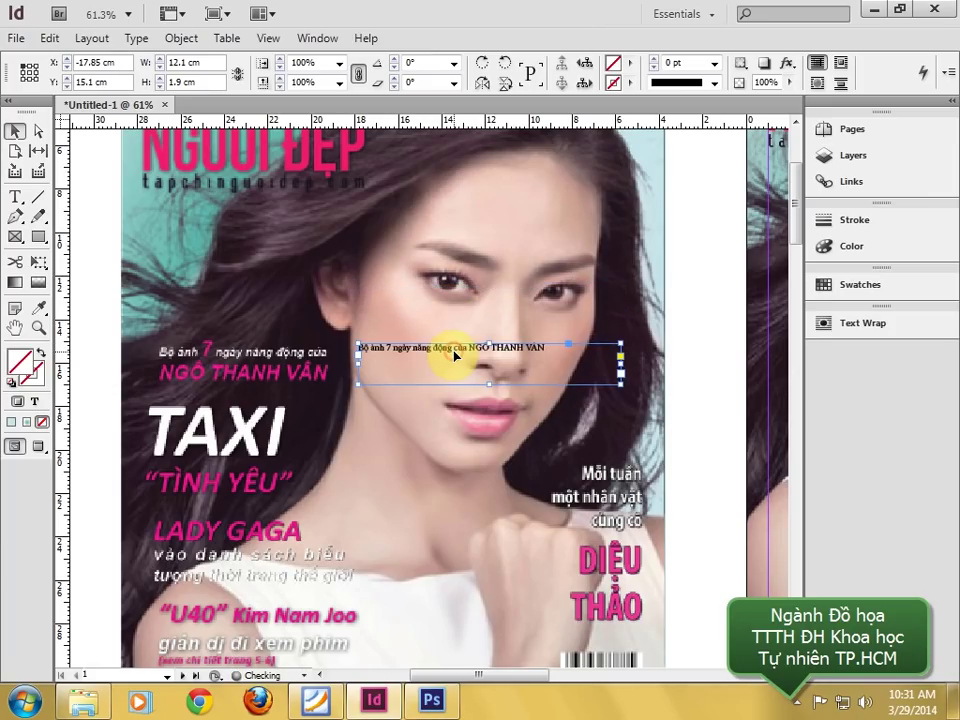
left_click(476, 283)
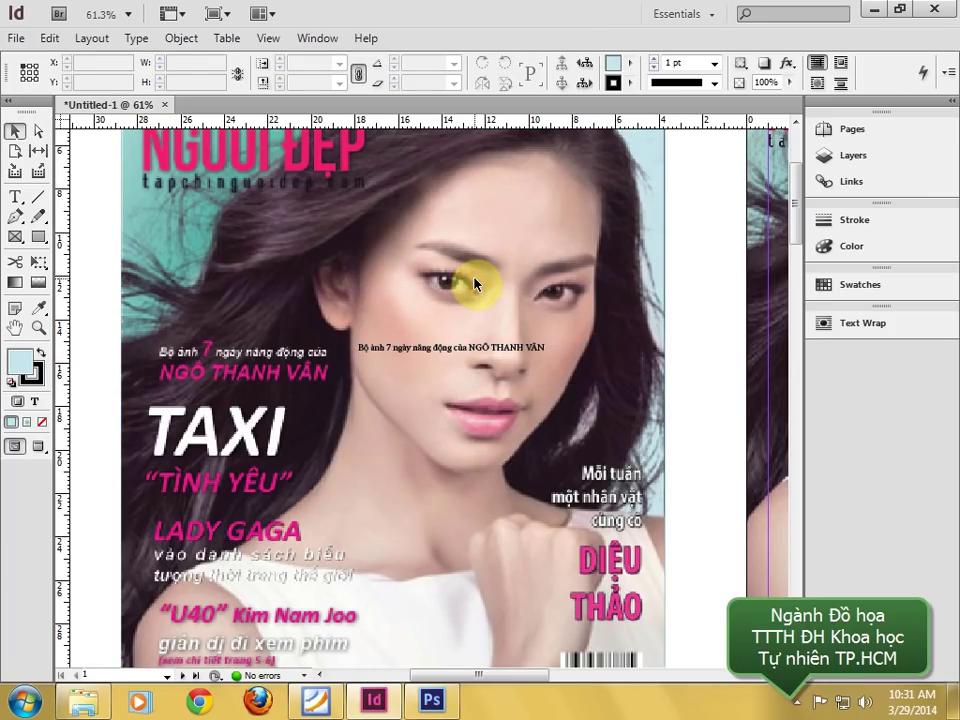
- Select the headline frame, show the character styles as a separate panel, and close the paragraph styles
left_click(385, 347)
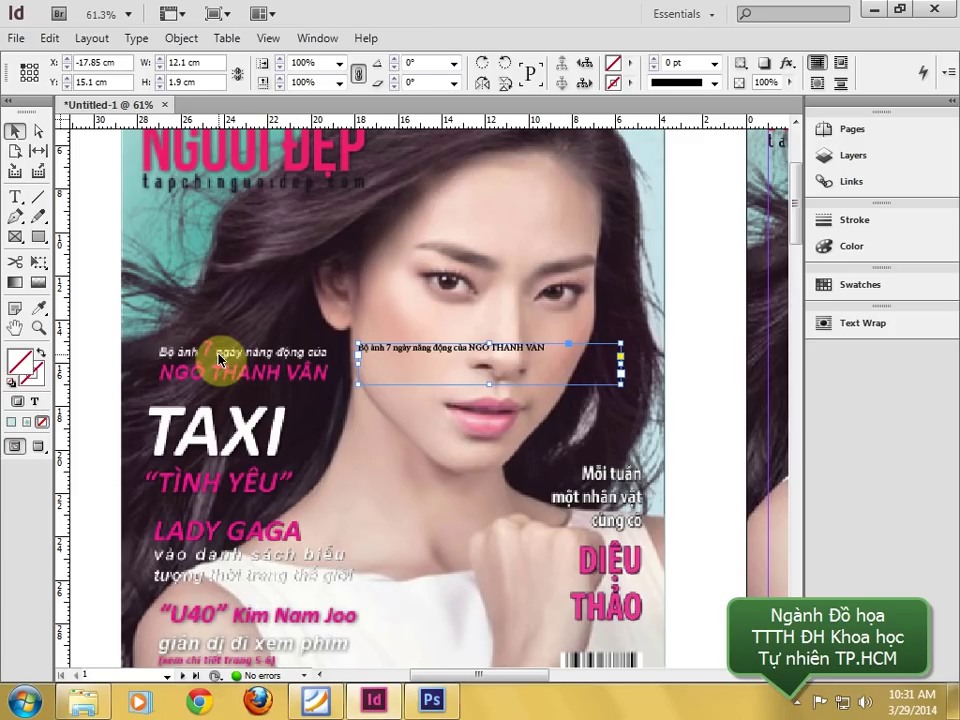
left_click(317, 38)
left_click(431, 440)
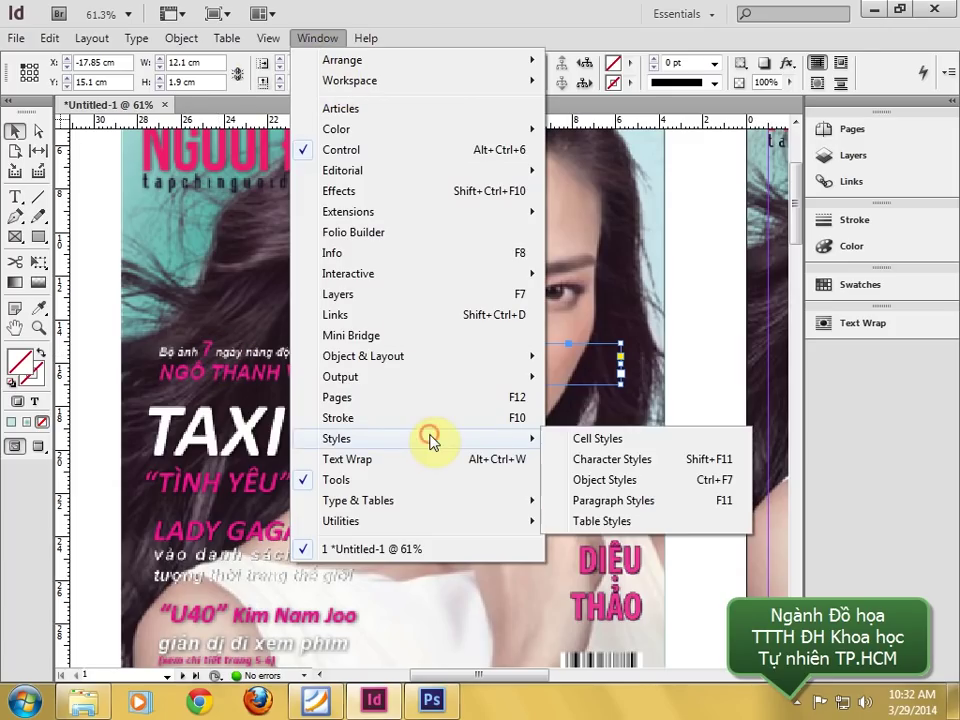
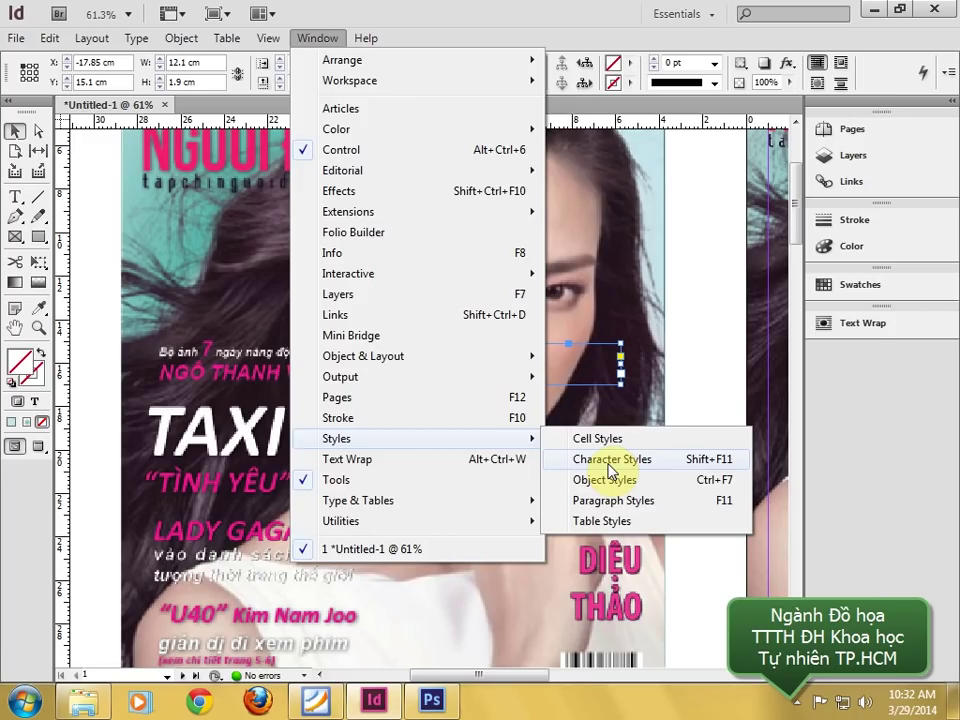
left_click(610, 460)
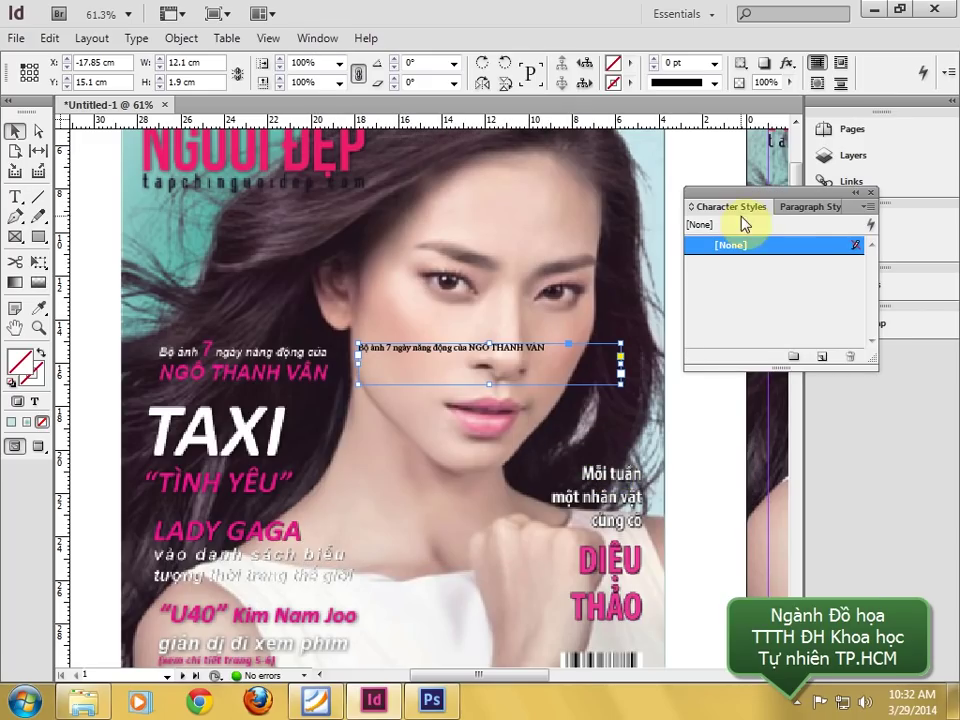
left_click_drag(739, 207, 765, 275)
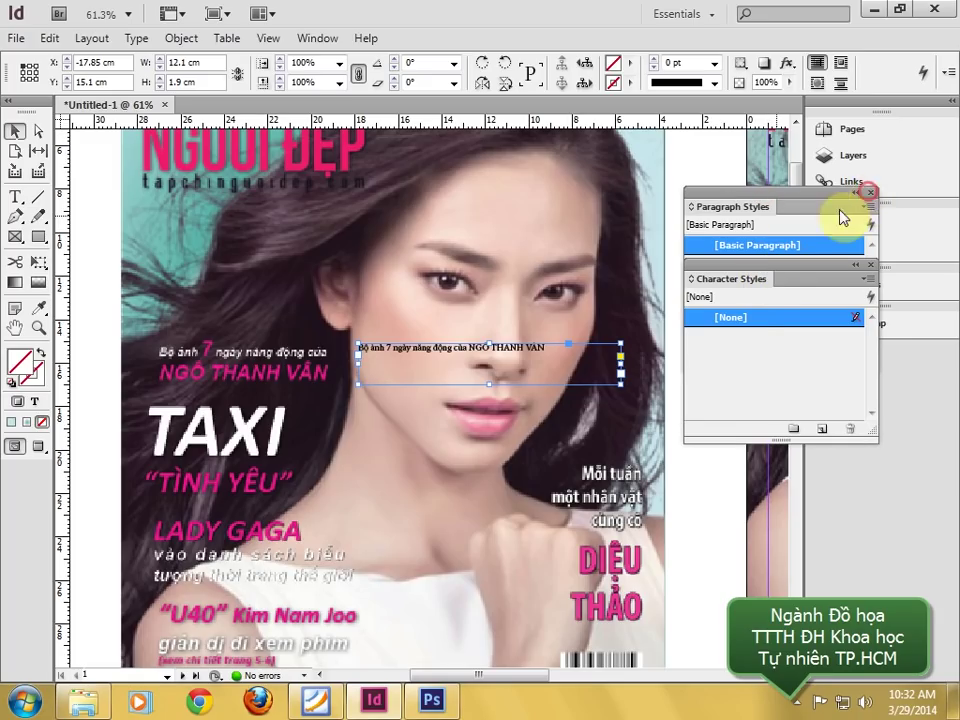
key("F11")
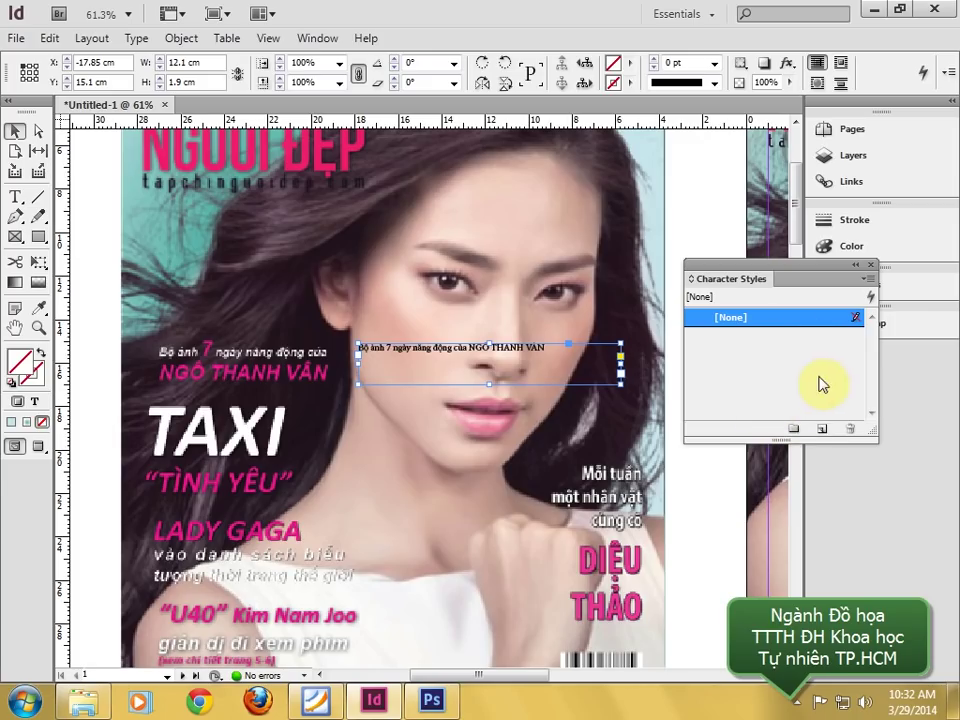
- Create a new character style and name it "tieude01"
left_click(818, 428)
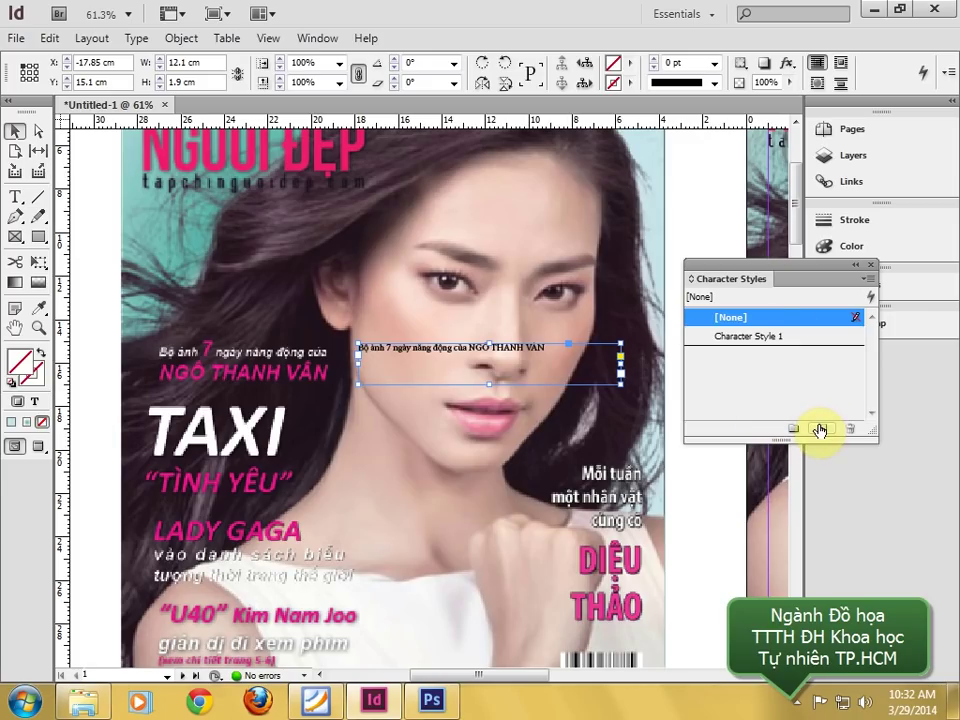
double_click(776, 336)
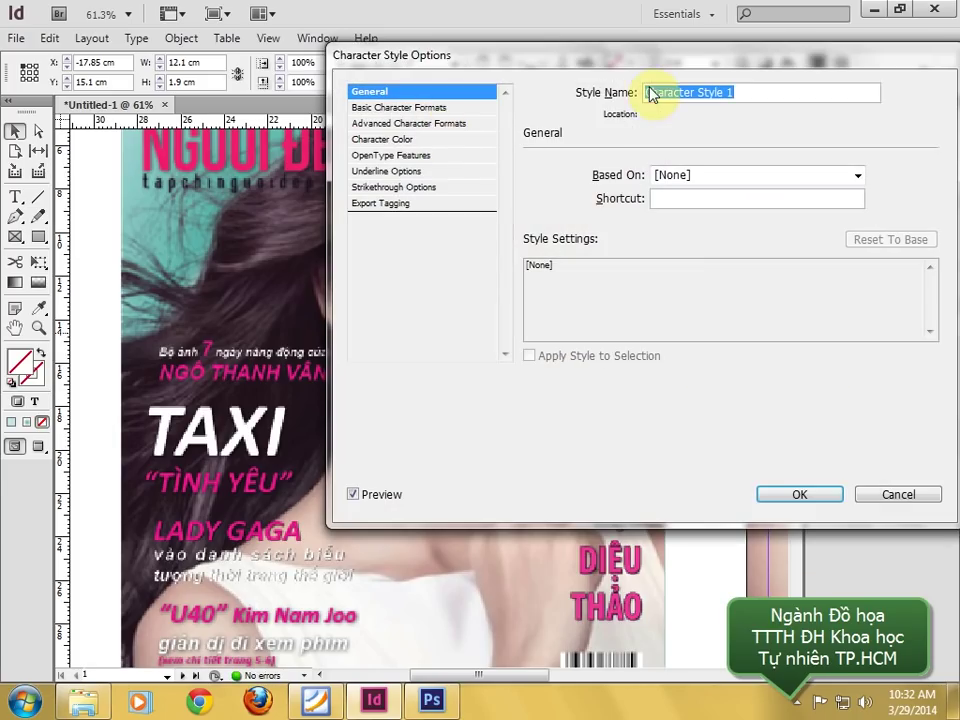
type("TI")
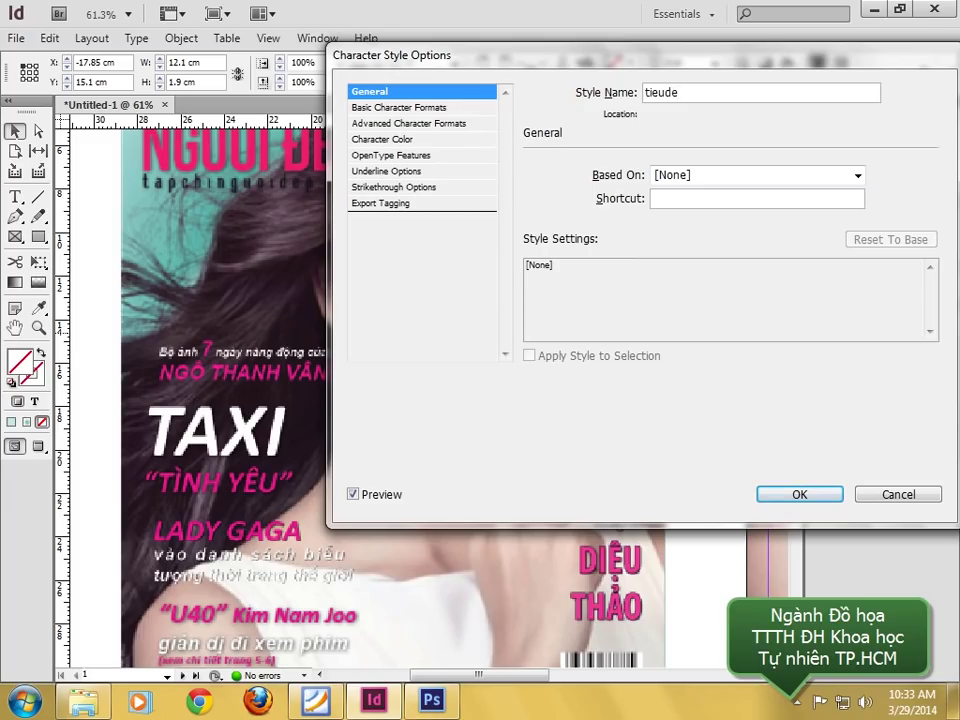
- Set the tieude01 style's basic character formats to the Arial font family at 14 pt
left_click(446, 108)
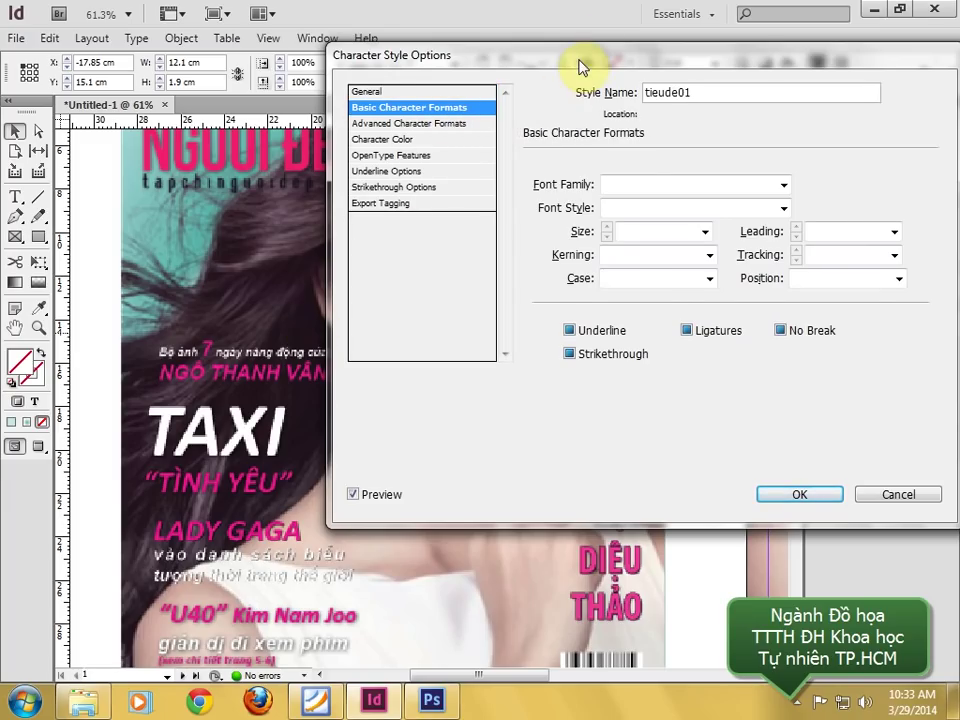
left_click_drag(580, 62, 640, 170)
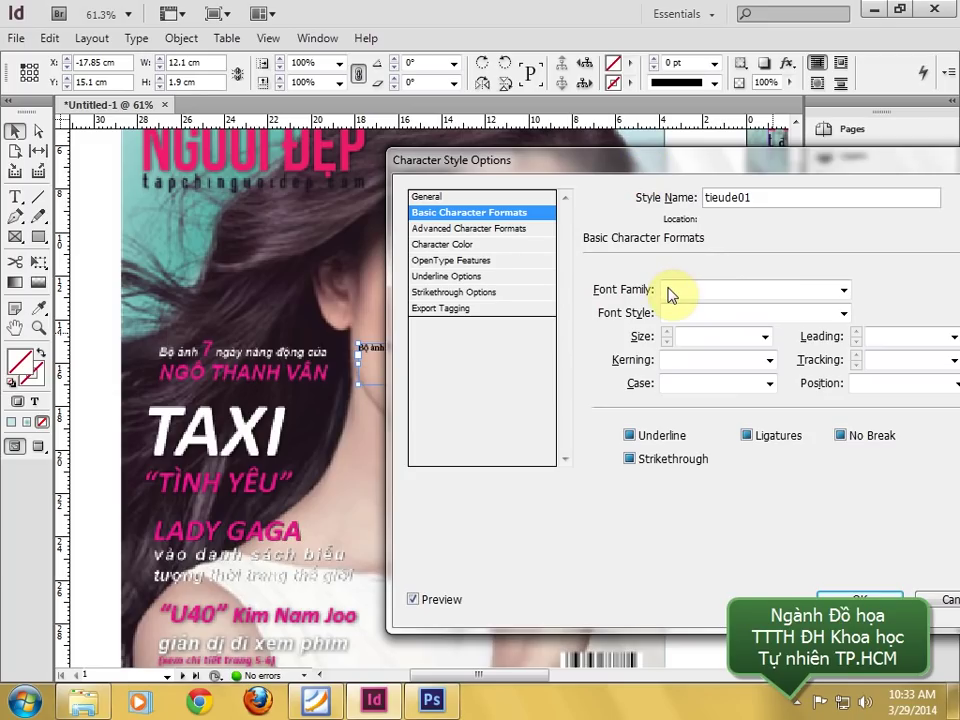
left_click(704, 291)
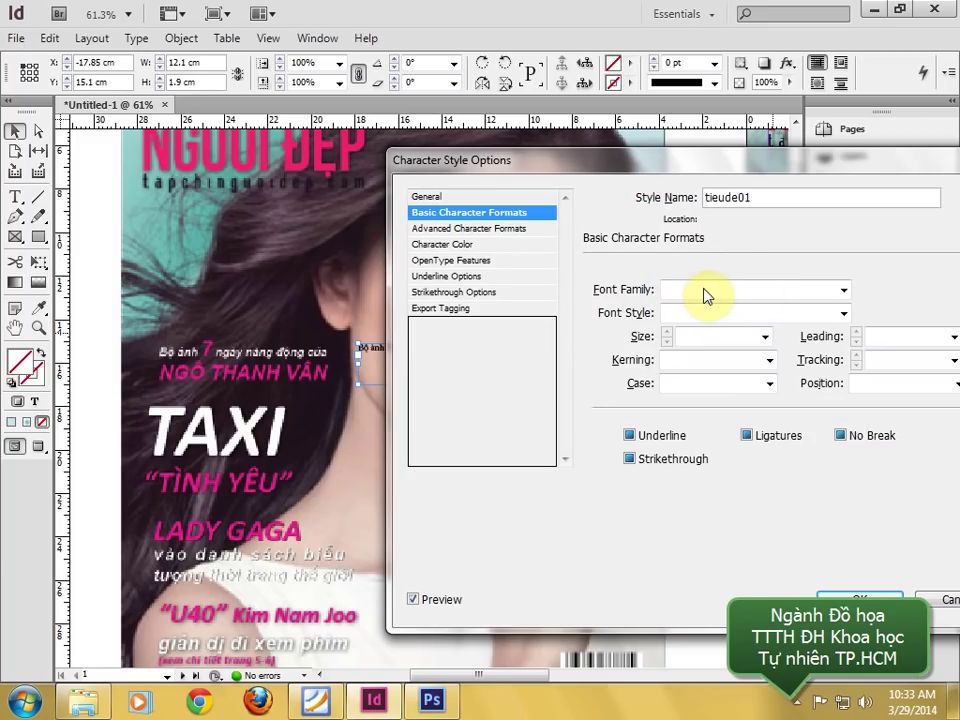
type("Arial")
left_click(713, 313)
left_click(765, 336)
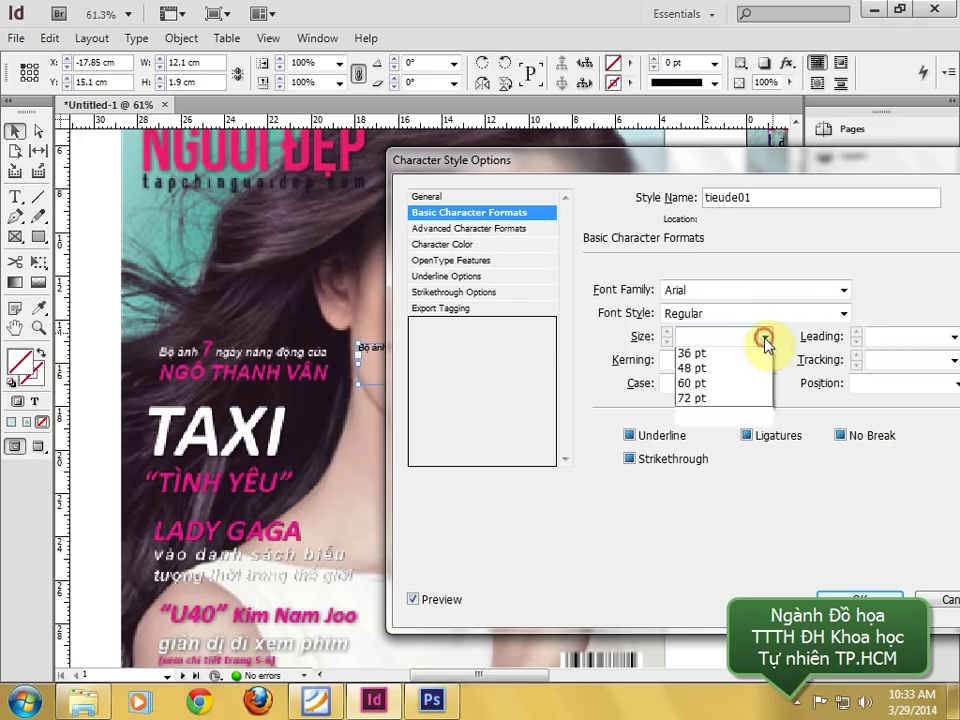
left_click(697, 445)
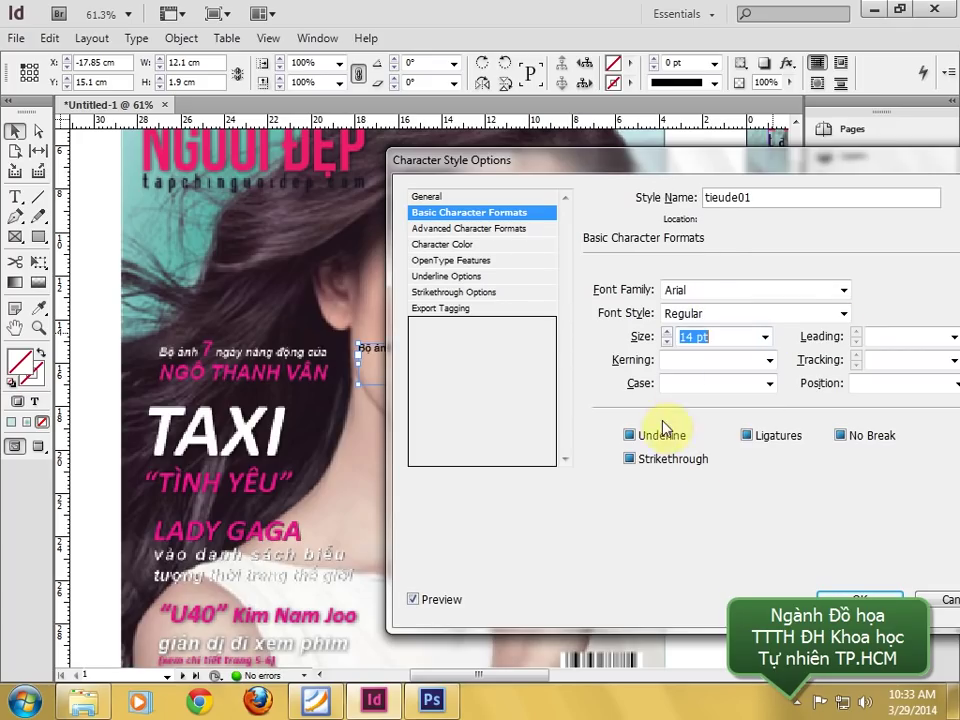
- Give the tieude01 style the [Paper] character colour and Bold Italic font style, and accept the style options
left_click(465, 243)
left_click(641, 319)
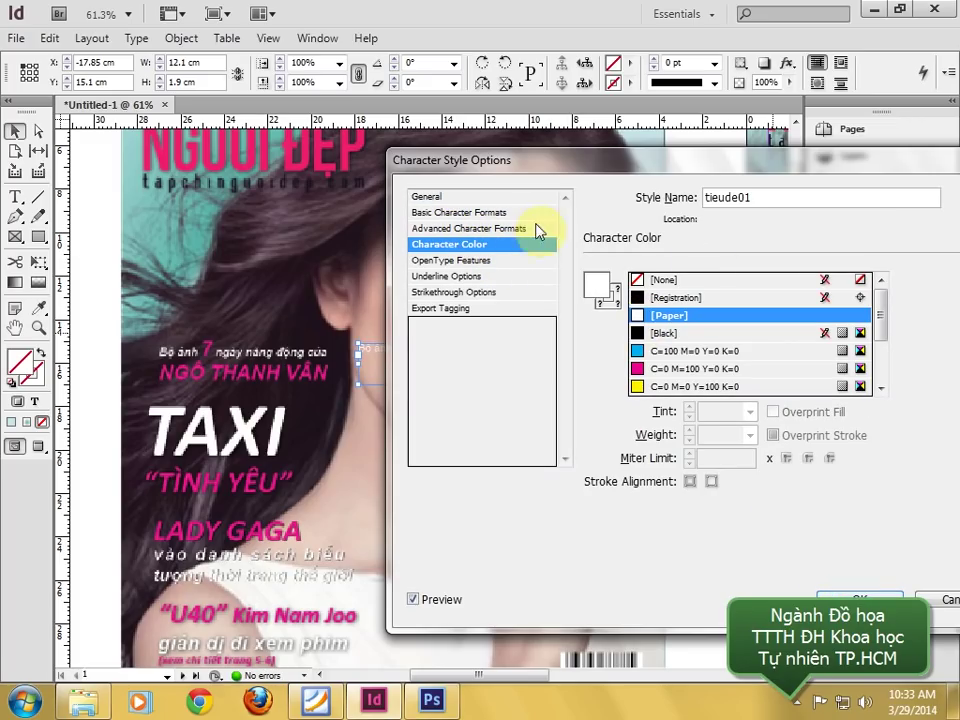
left_click(485, 215)
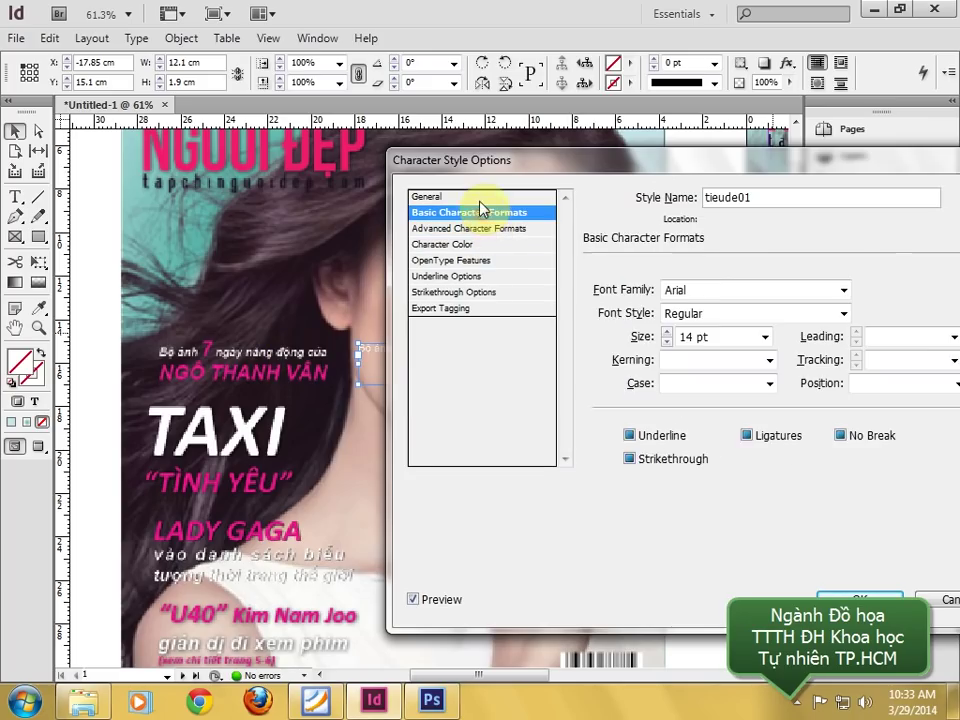
left_click(484, 201)
left_click(473, 214)
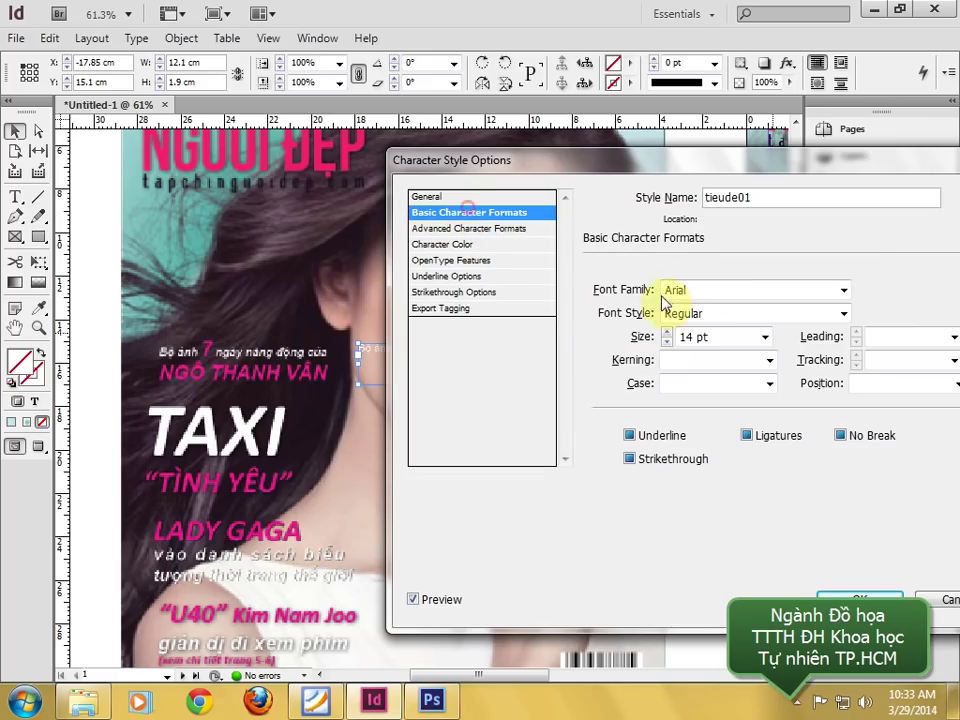
left_click(843, 313)
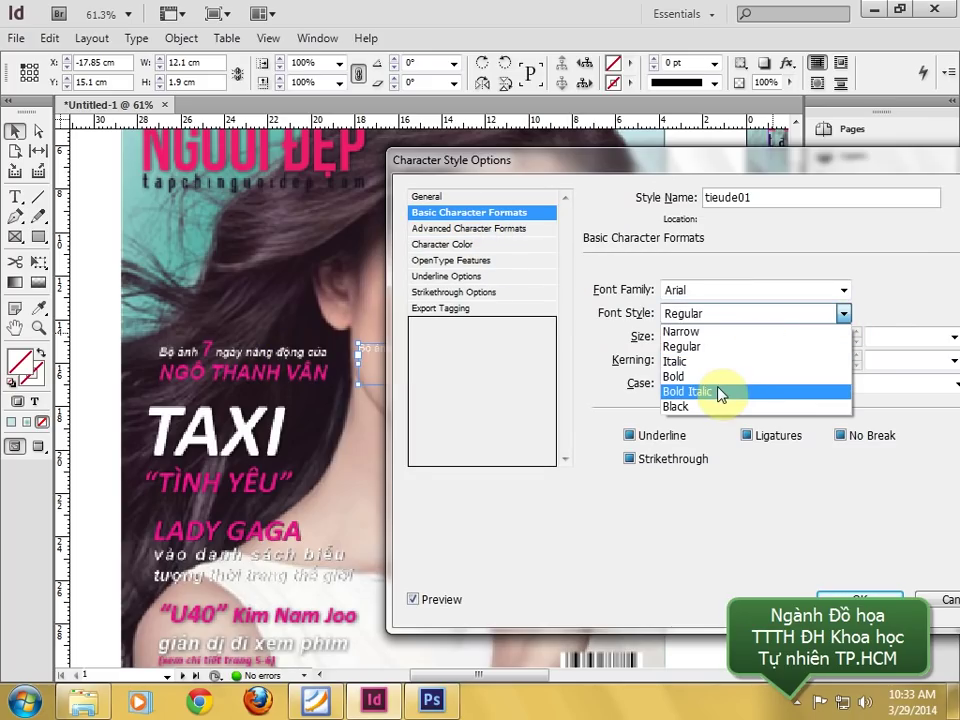
left_click(705, 393)
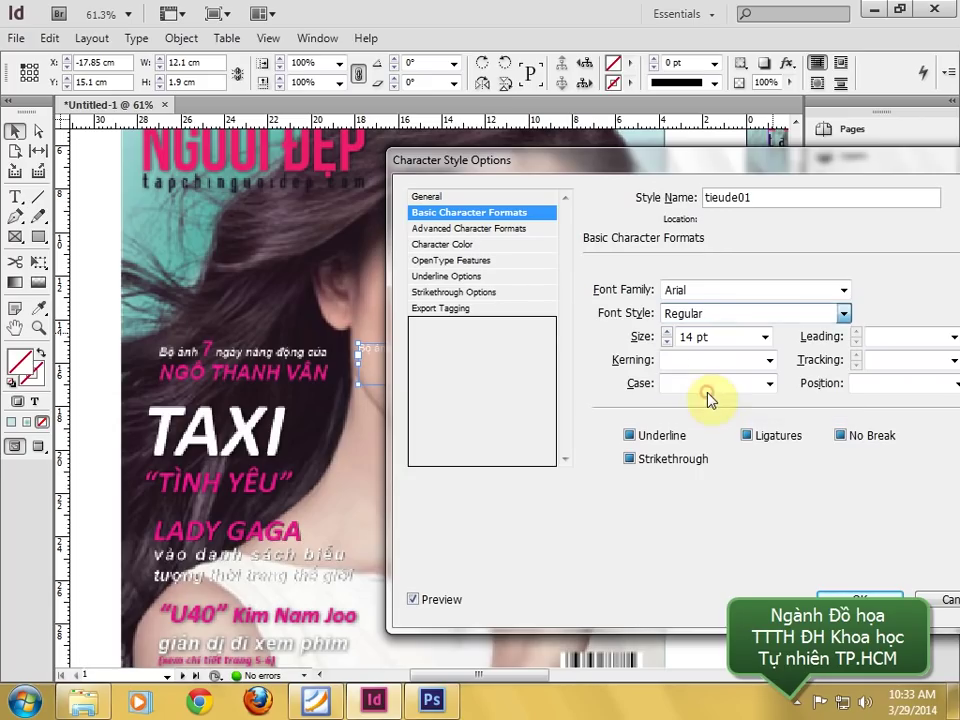
left_click(858, 599)
left_click(489, 446)
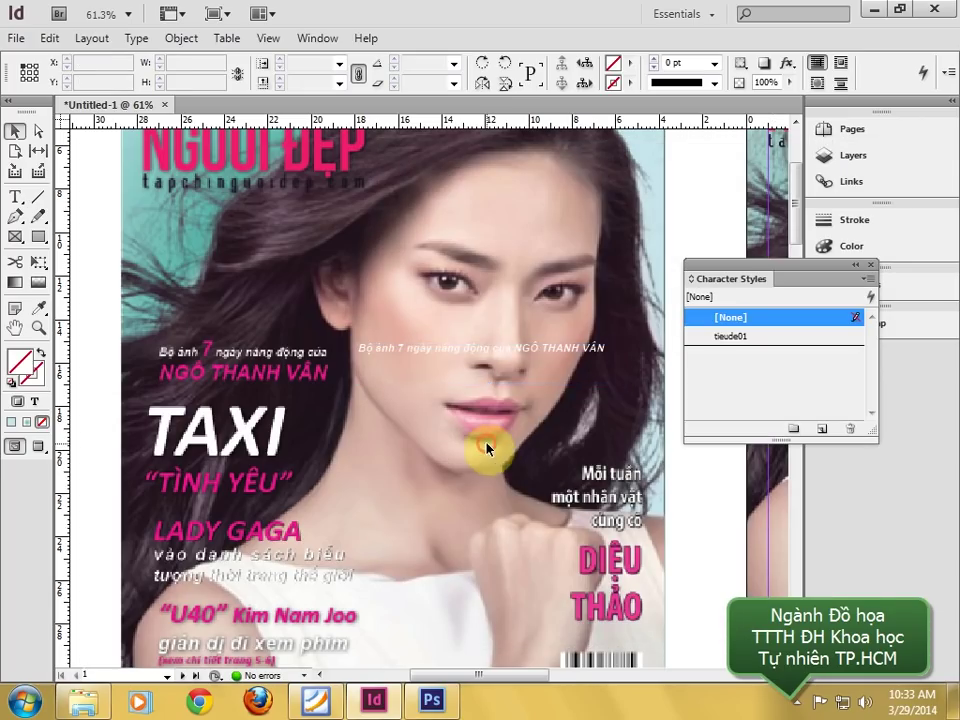
- Move the headline frame to X -18.2, Y 20.3 cm and break its text so NGÔ THANH VÂN starts a second line
left_click_drag(476, 350, 442, 469)
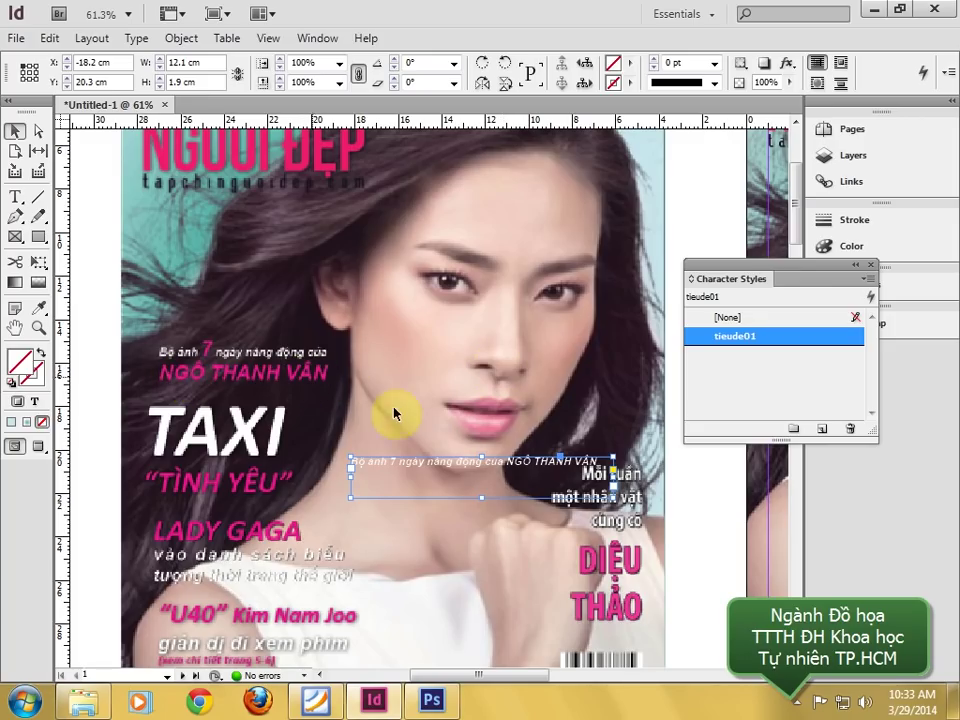
double_click(561, 467)
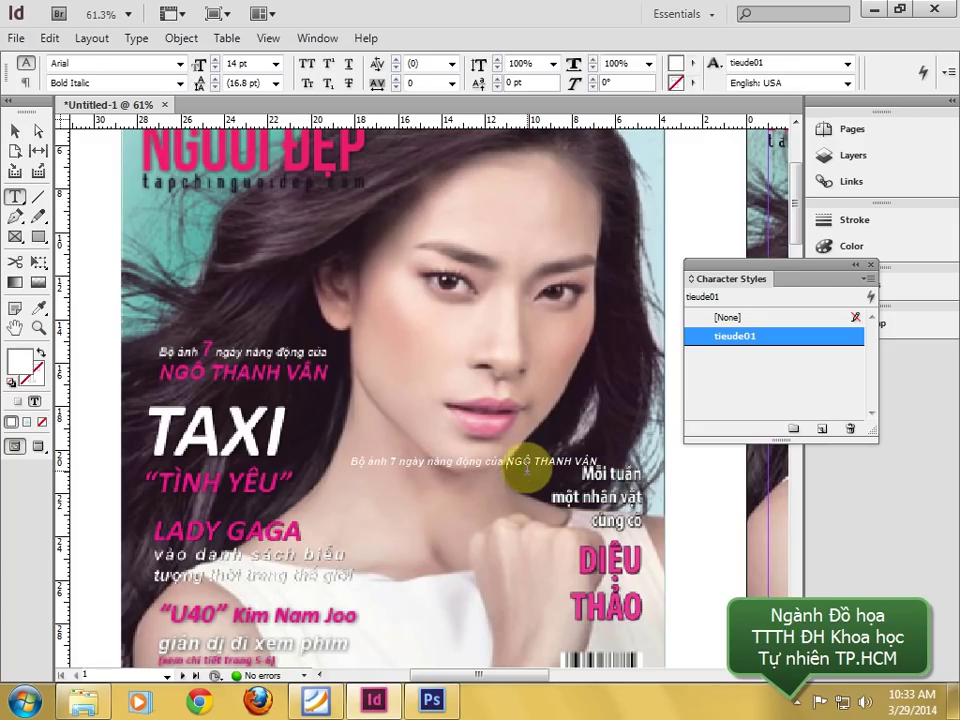
key("Return")
left_click(11, 134)
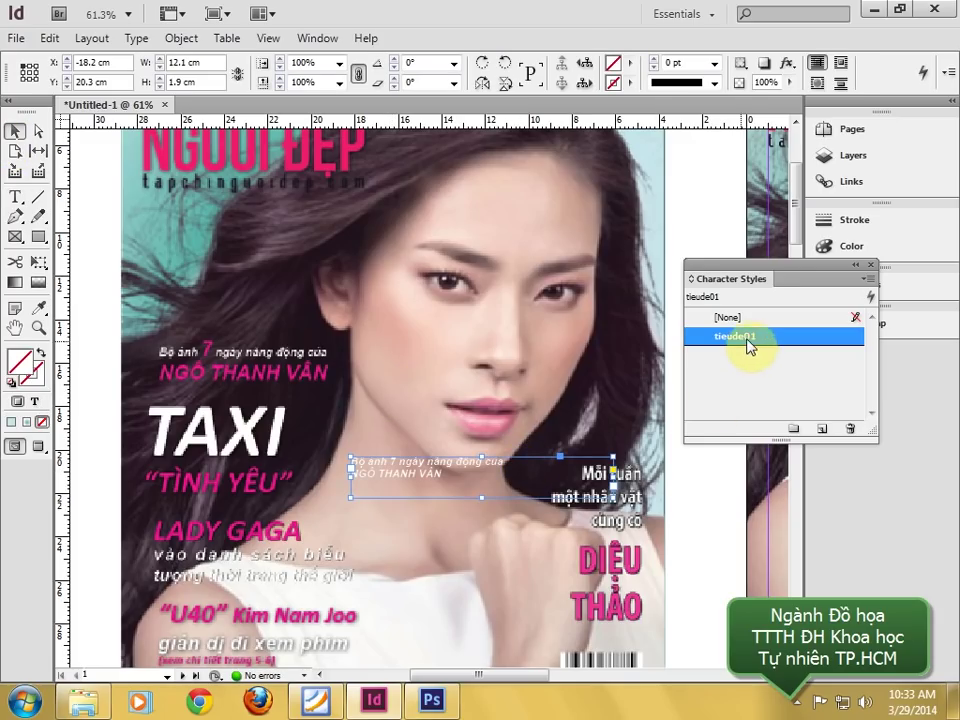
left_click_drag(690, 341, 842, 432)
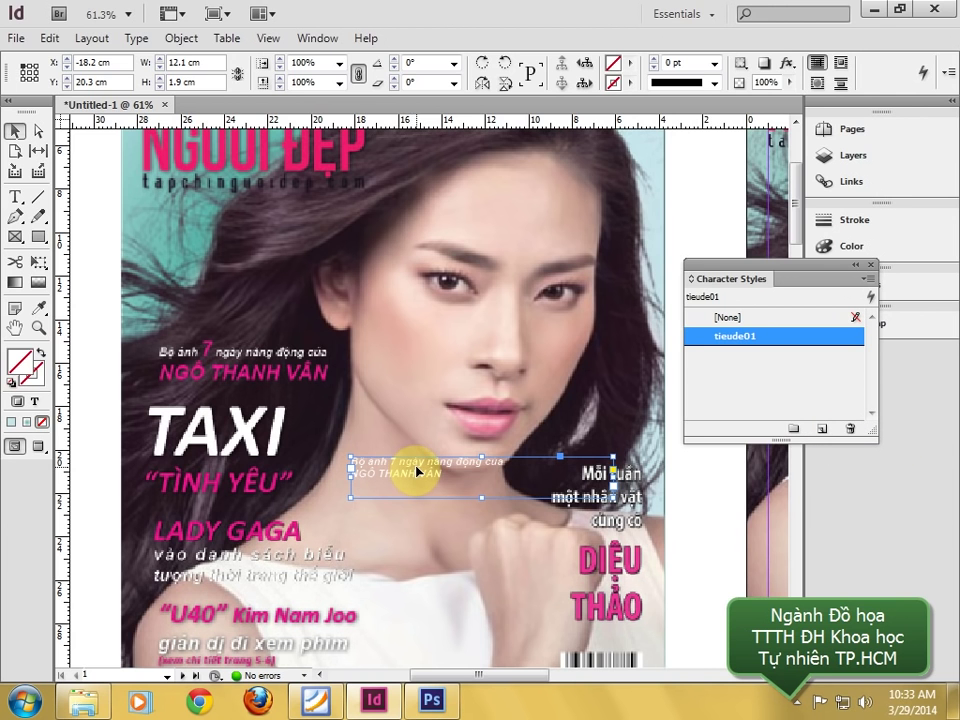
- Set the font size of the headline's second line, NGÔ THANH VÂN, to 30 pt
scroll(418, 471, "up", 1)
scroll(540, 455, "up", 2)
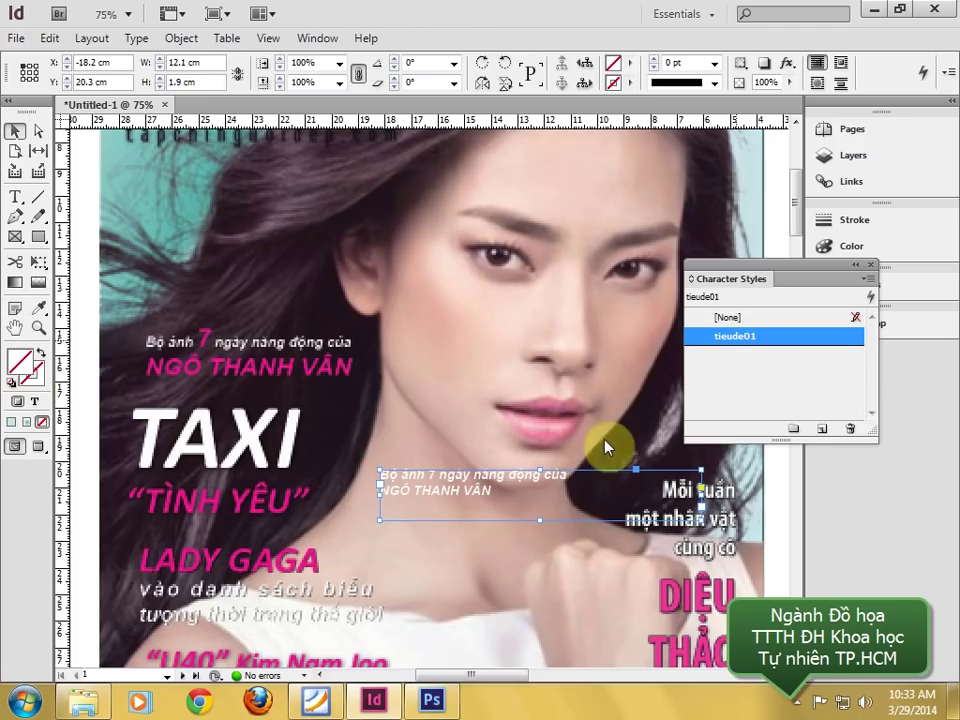
double_click(489, 492)
left_click_drag(489, 492, 366, 489)
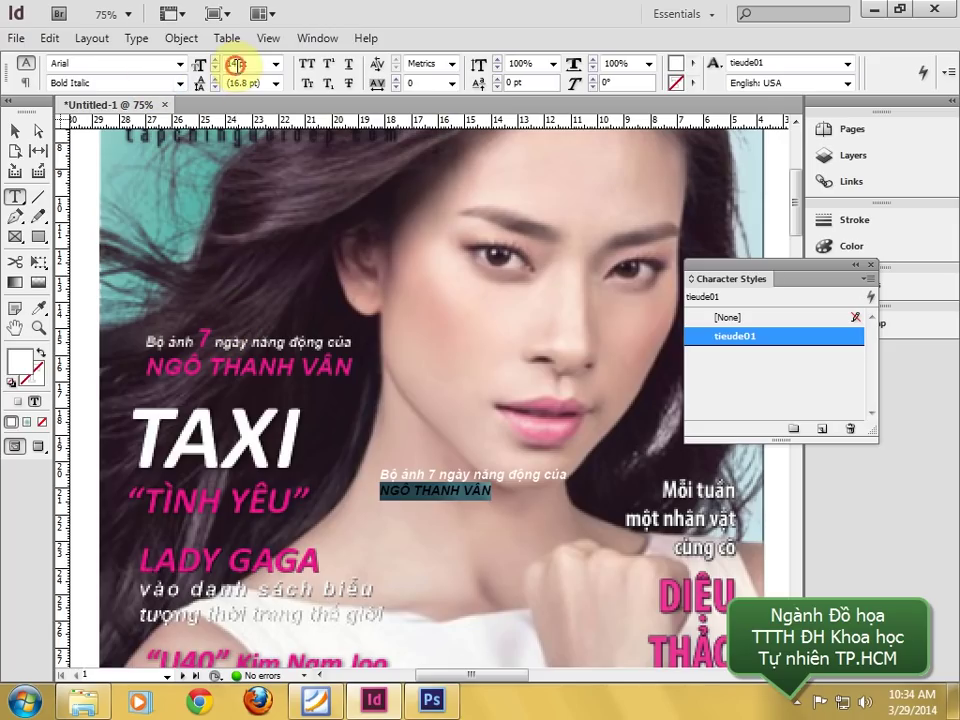
double_click(231, 63)
type("30")
key("Return")
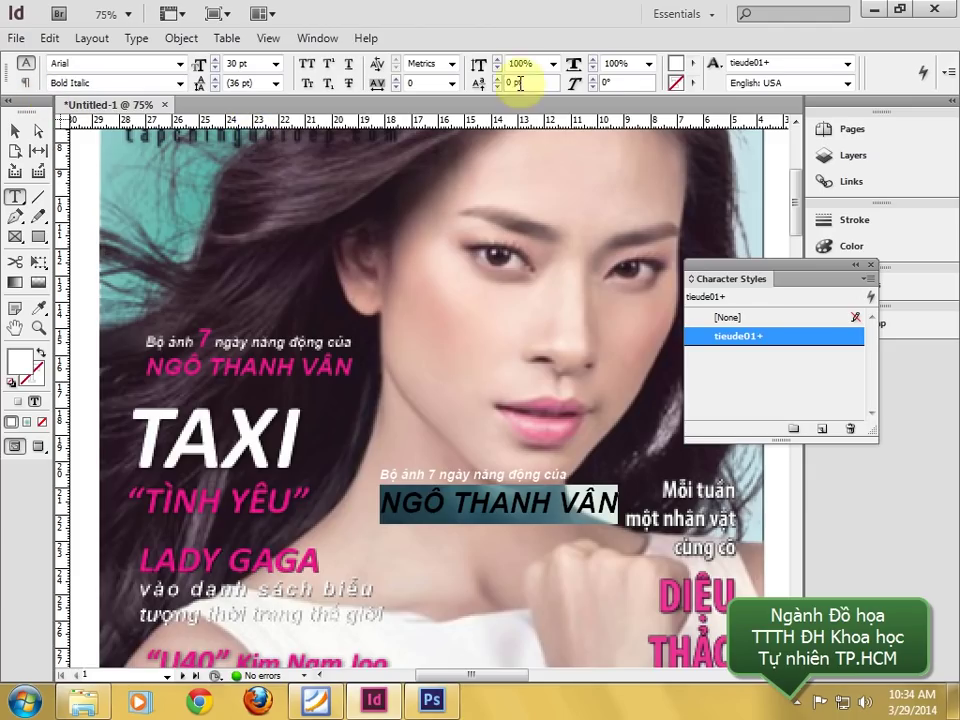
- Colour the NGÔ THANH VÂN line with the magenta swatch C=0 M=100 Y=0 K=0 and deselect the text
left_click(691, 63)
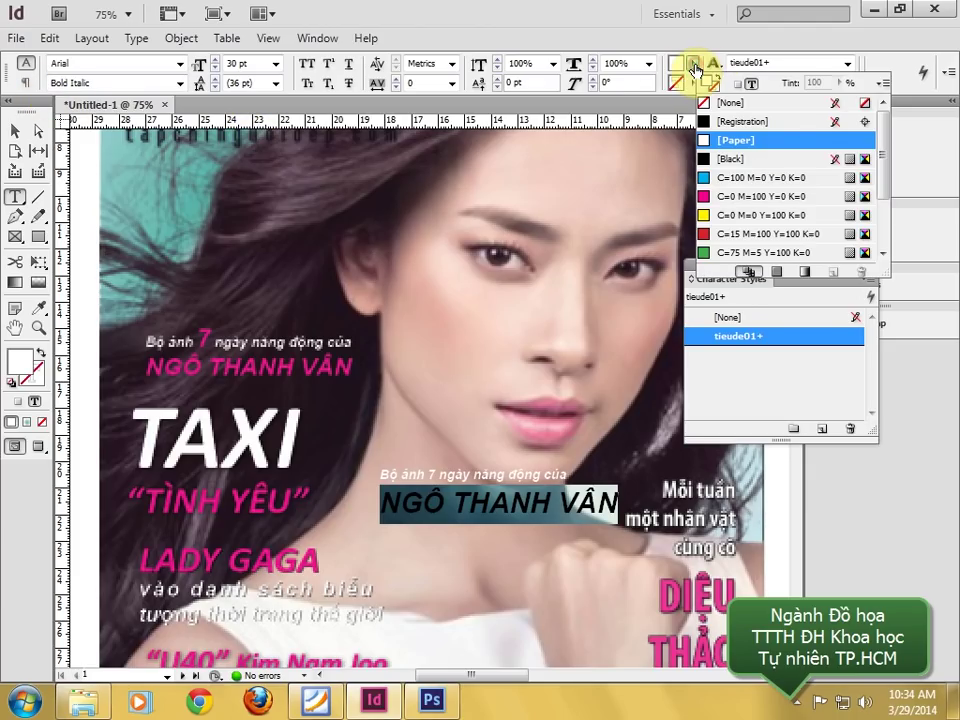
left_click(708, 196)
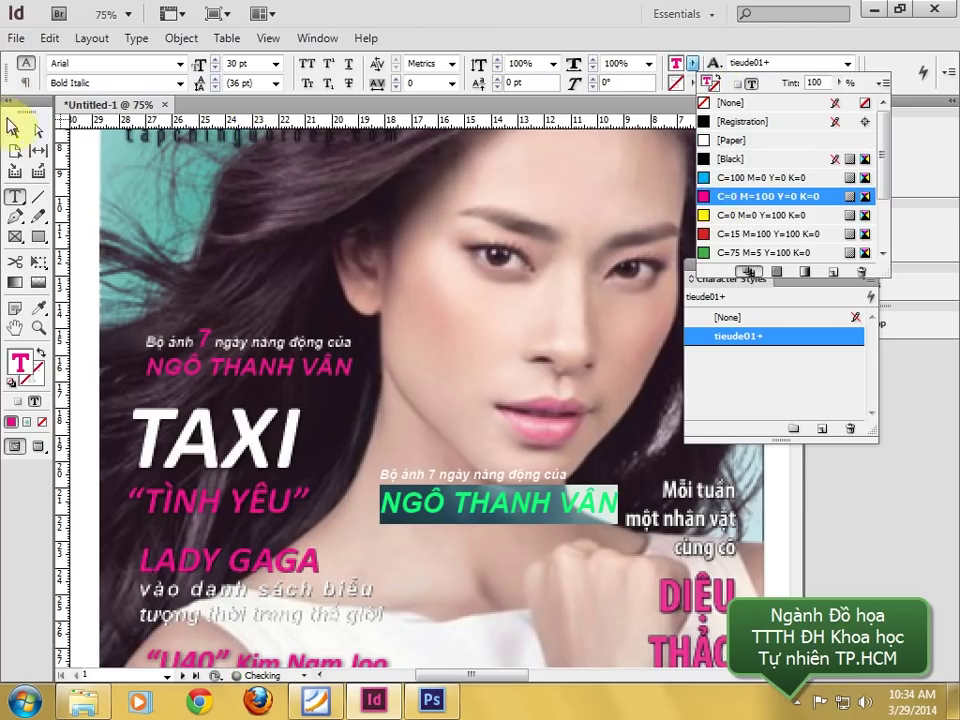
left_click(12, 130)
left_click(497, 375)
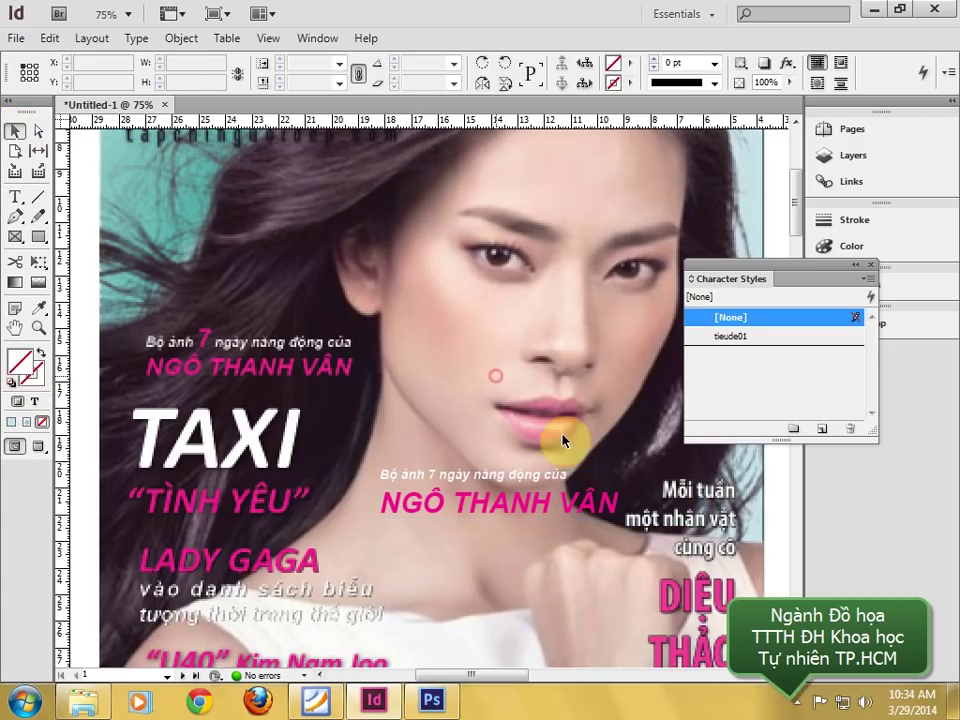
- Deselect the headline frame and open the basic character formats of the tieude01 style
left_click(557, 476)
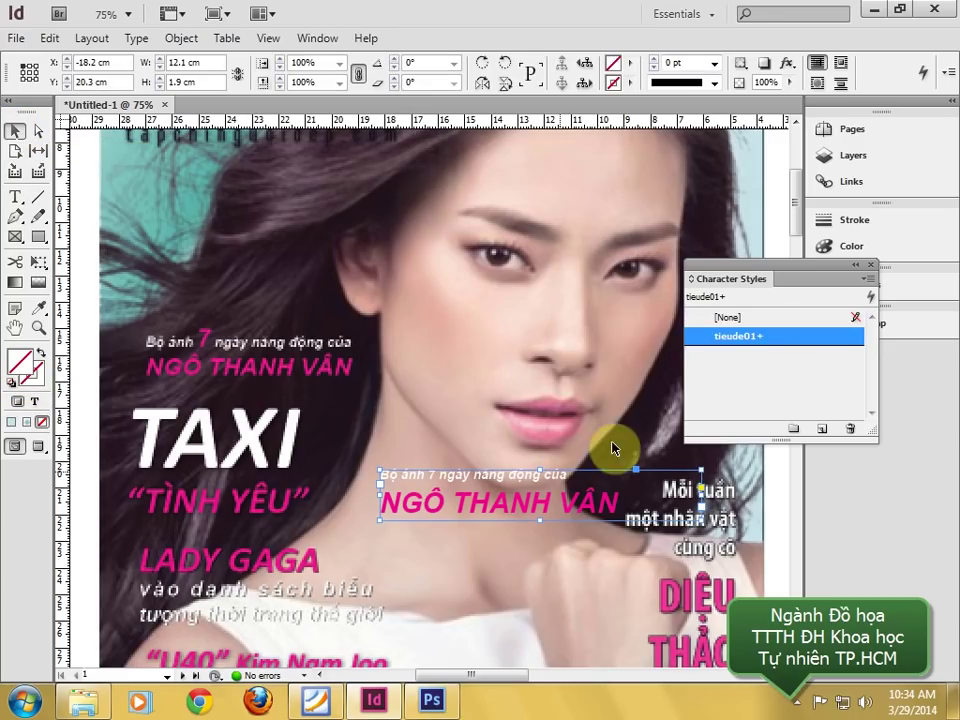
left_click(654, 381)
double_click(735, 338)
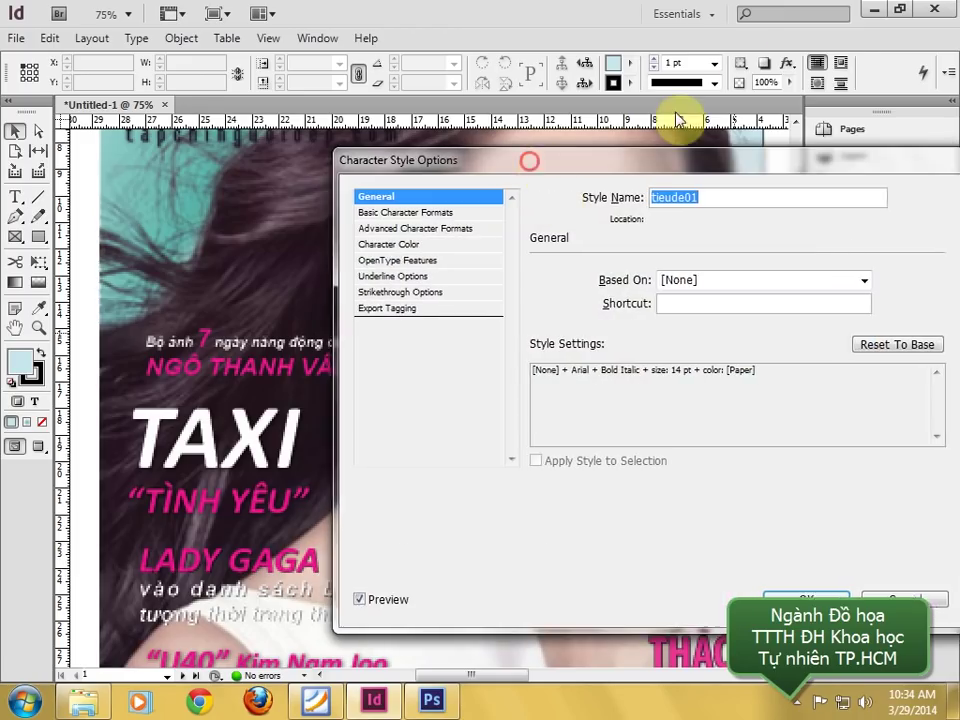
left_click_drag(525, 161, 735, 52)
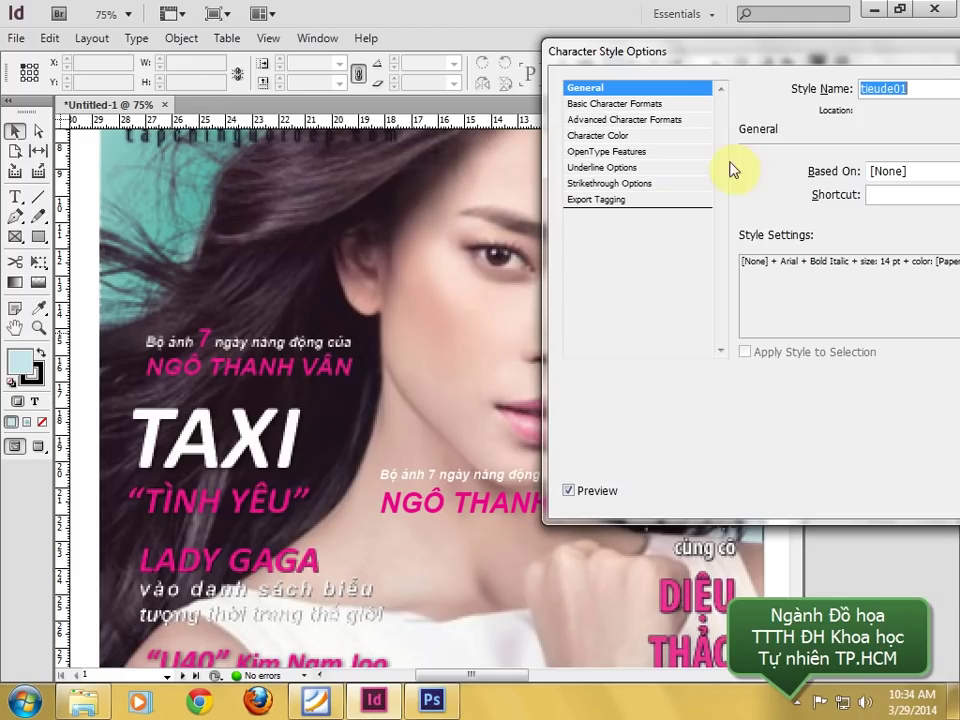
left_click(587, 106)
- Set the tieude01 style's font size to 16 pt and preview it on the headline
double_click(833, 229)
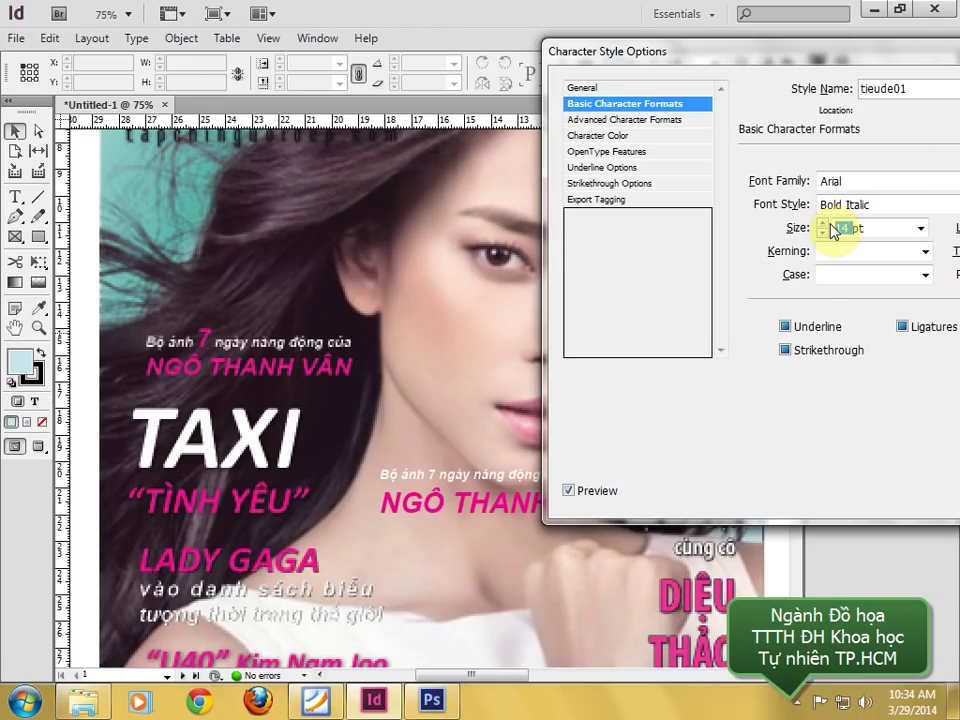
type("16")
left_click(569, 490)
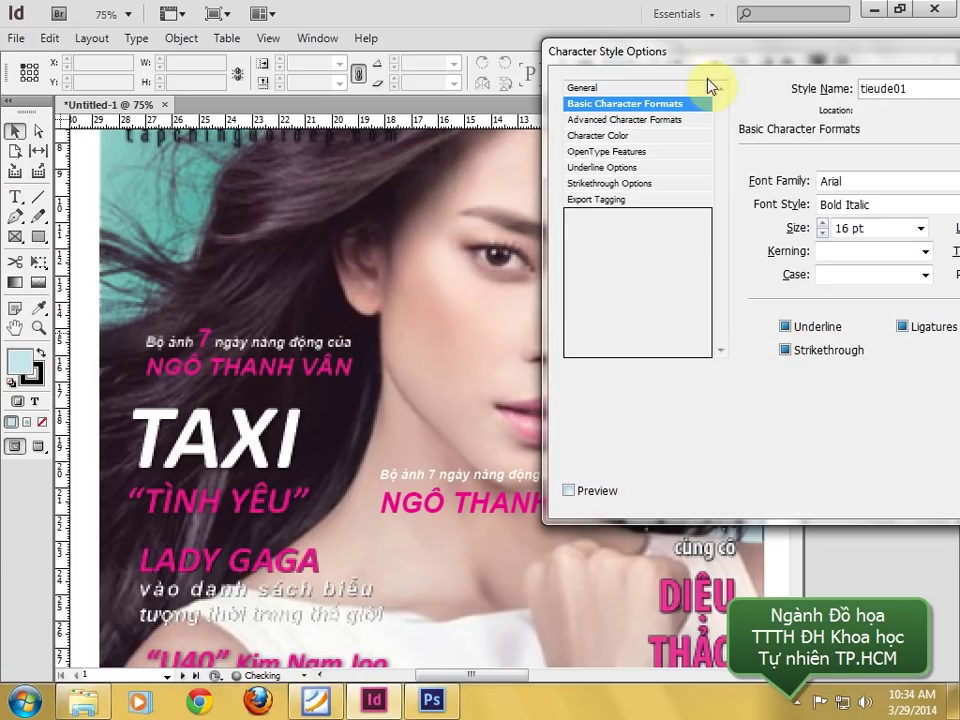
left_click_drag(697, 48, 742, 10)
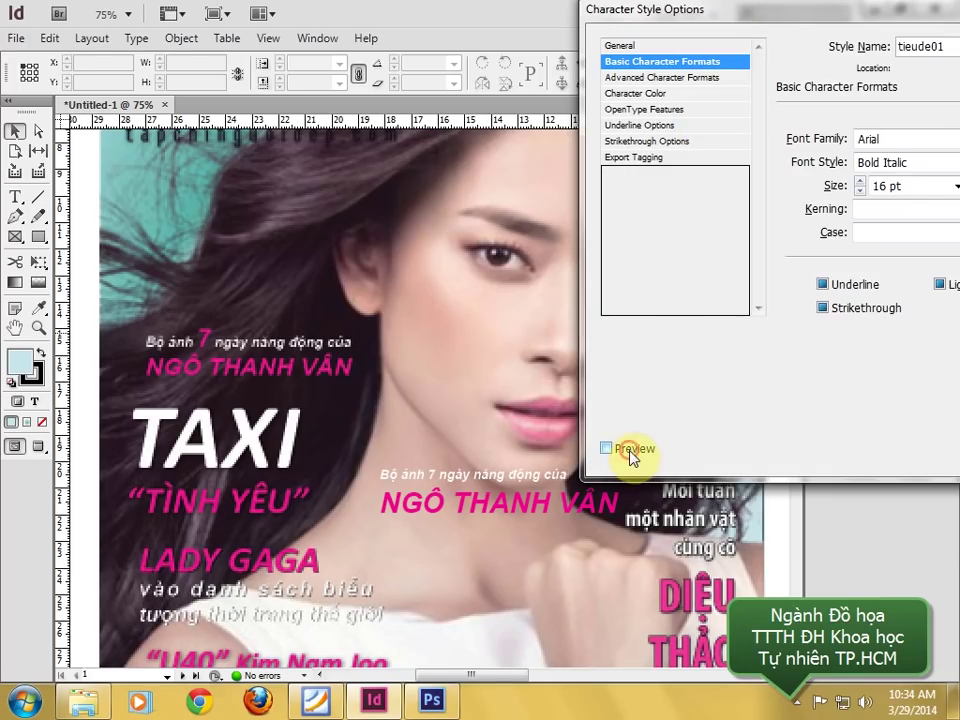
left_click(630, 452)
mouse_move(718, 15)
left_mouse_down()
mouse_move(800, 18)
mouse_move(699, 17)
left_mouse_up()
- Set the tieude01 style's font size to 18 pt, preview it on the headline and accept the style options
double_click(848, 185)
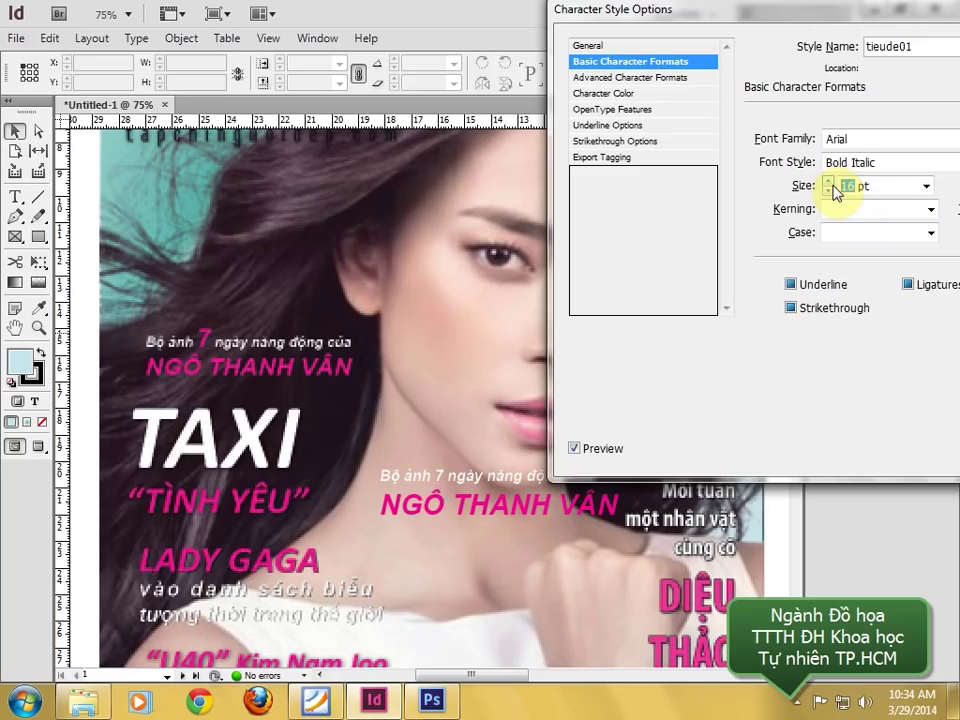
type("18")
left_click(590, 449)
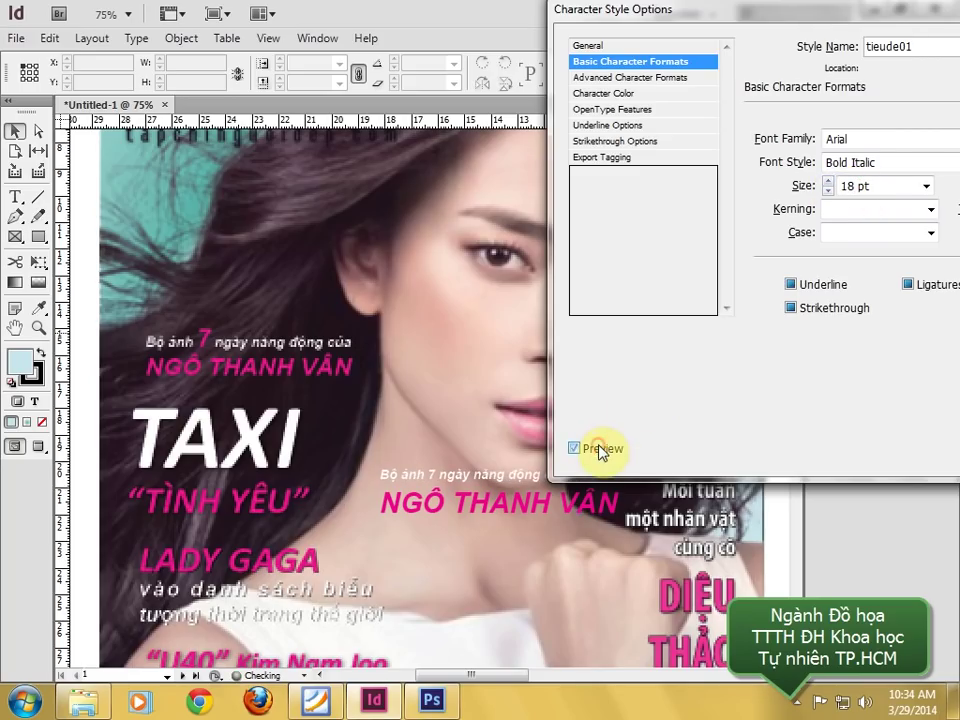
left_click(605, 448)
left_click_drag(684, 11, 300, 8)
left_click(634, 450)
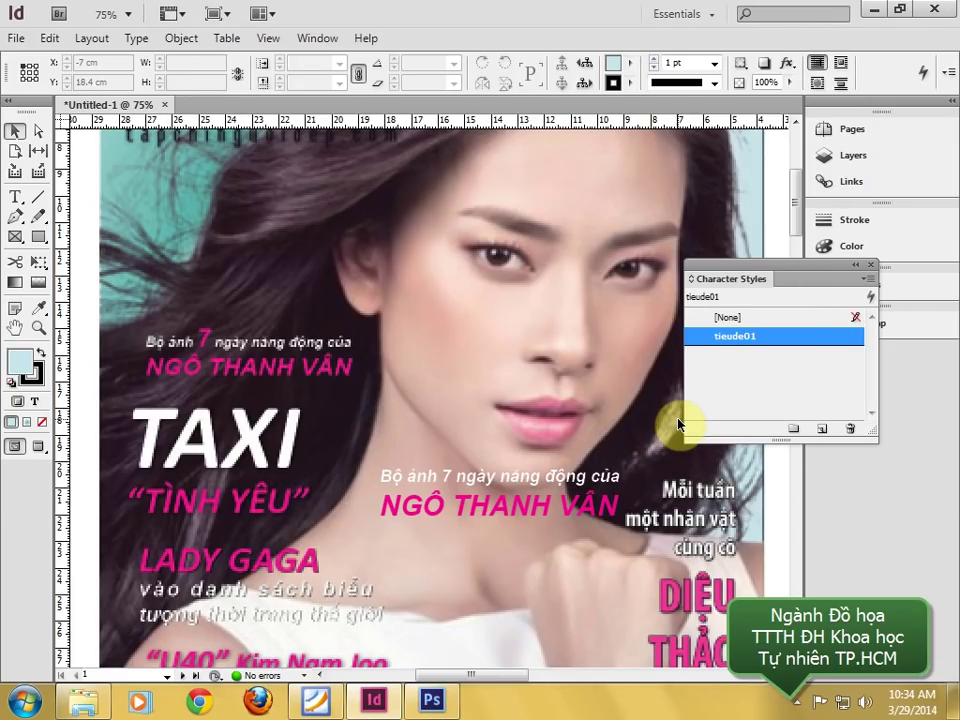
- Set the numeral 7 in the headline's first line to 25 pt and colour it with the C=0 M=100 Y=0 K=0 swatch
double_click(450, 477)
double_click(448, 477)
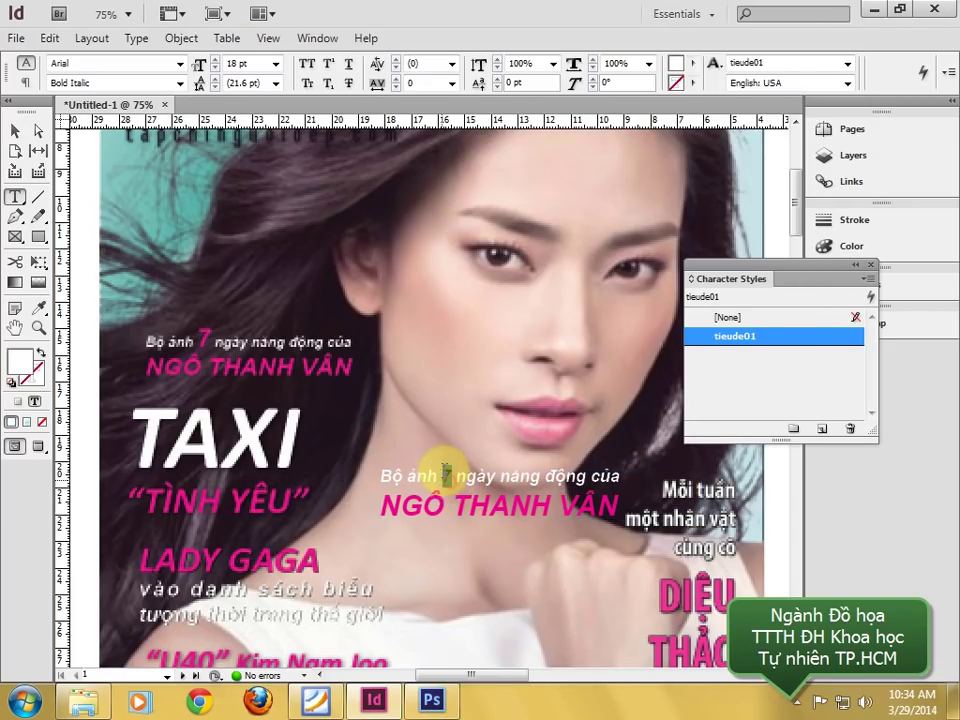
left_click(201, 68)
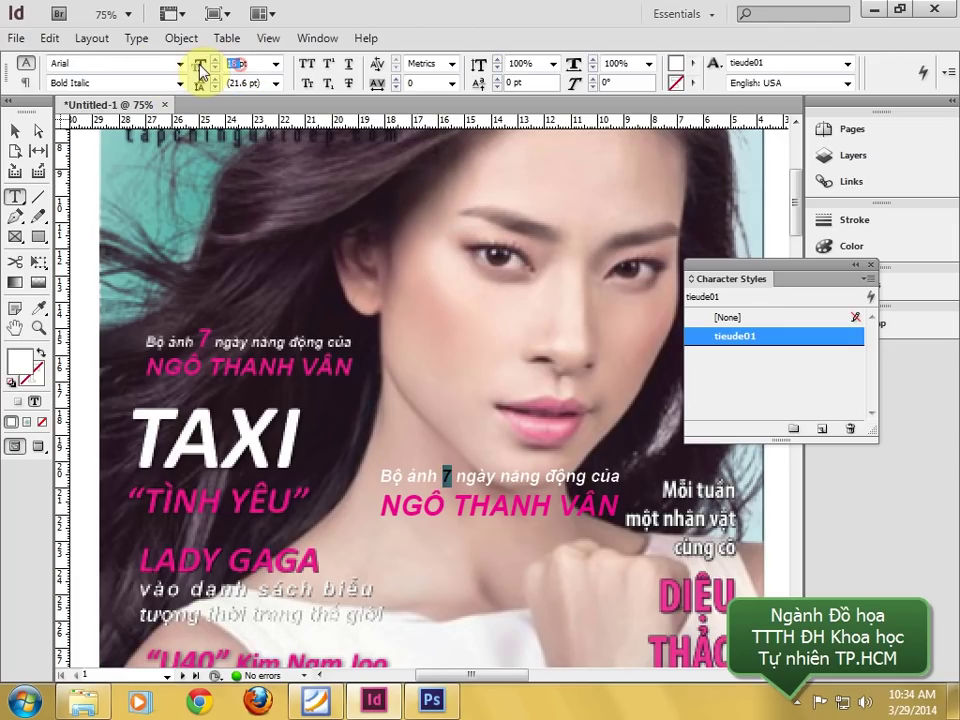
type("25")
key("Return")
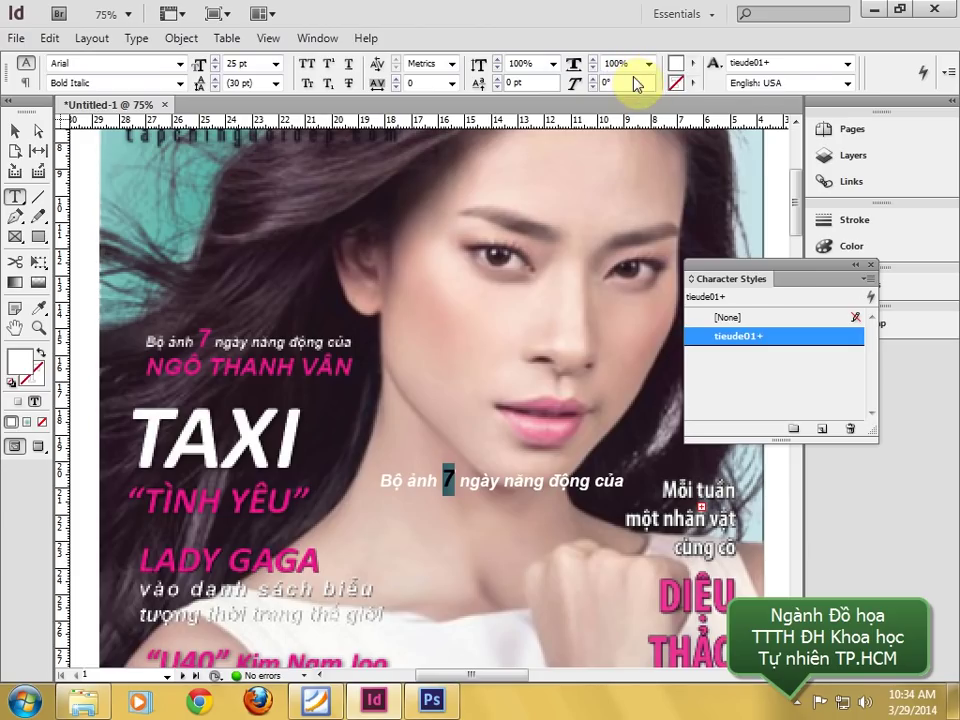
left_click(688, 66)
left_click(698, 199)
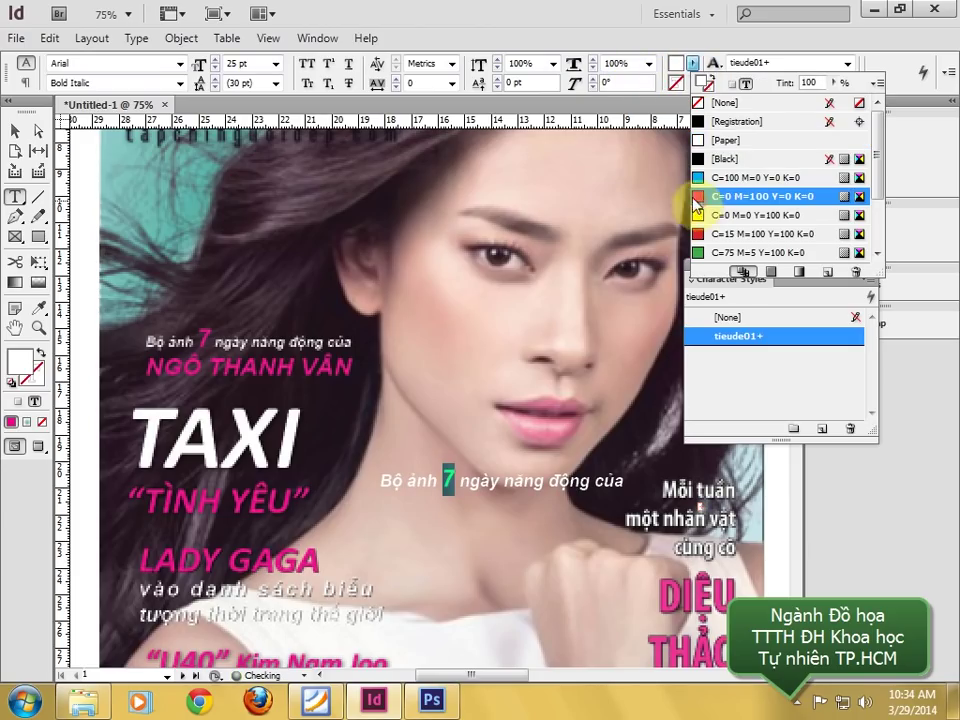
- Extend the headline frame downward to about 2.35 cm high so both lines fit, and deselect it
left_click(15, 131)
left_click_drag(541, 519, 540, 531)
left_click(492, 411)
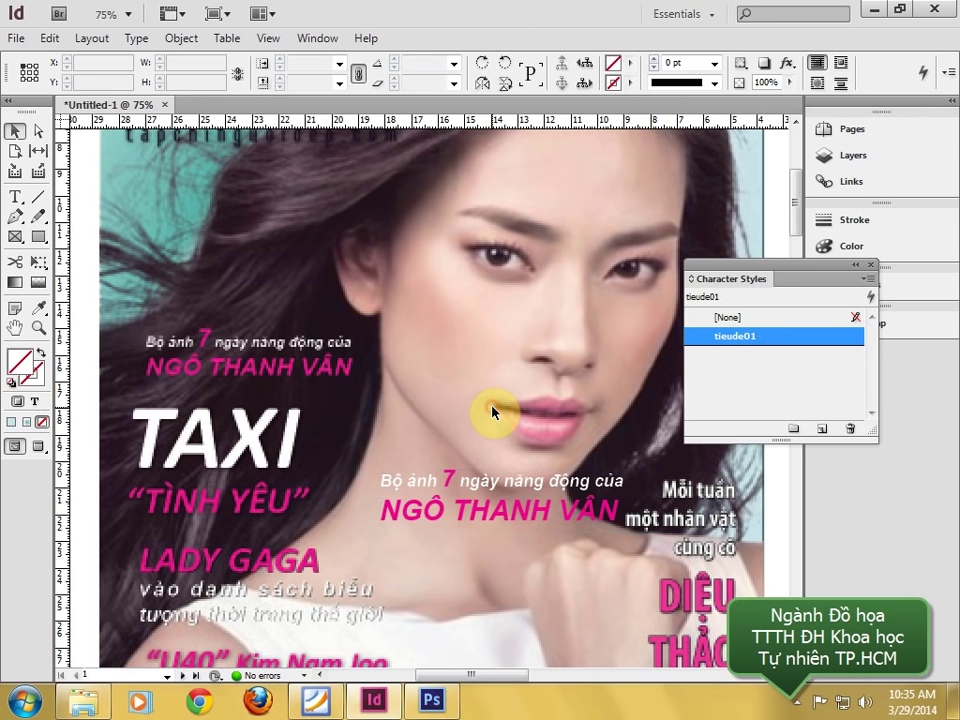
- Move the headline frame onto the cover page against the inner margin, at X 1 cm, Y about 16.96 cm
left_click(568, 490)
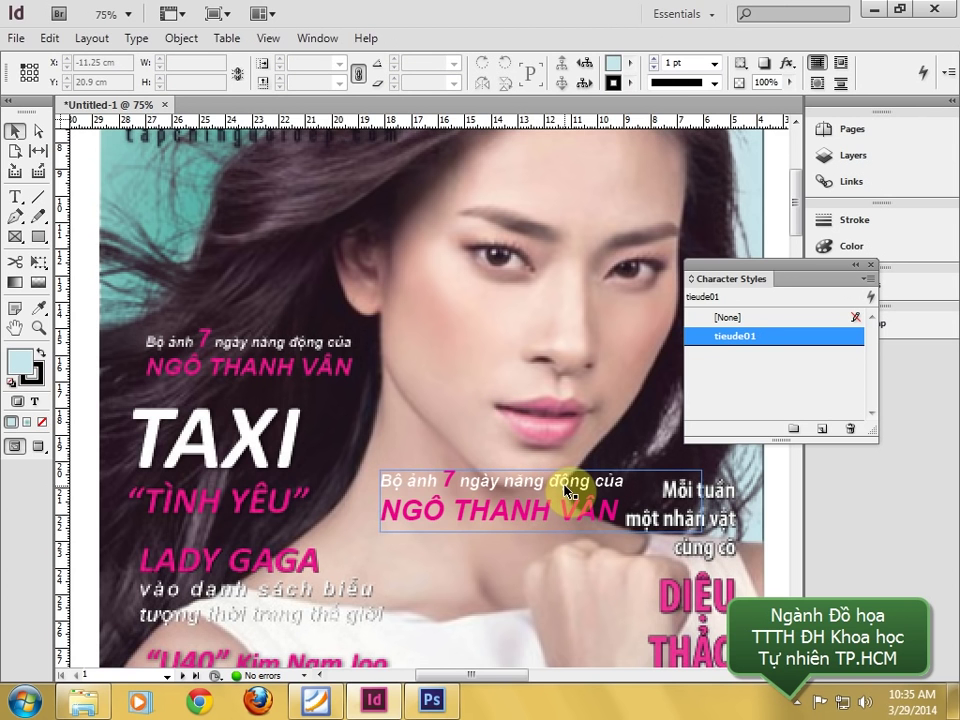
key("ctrl+minus")
key("ctrl+minus")
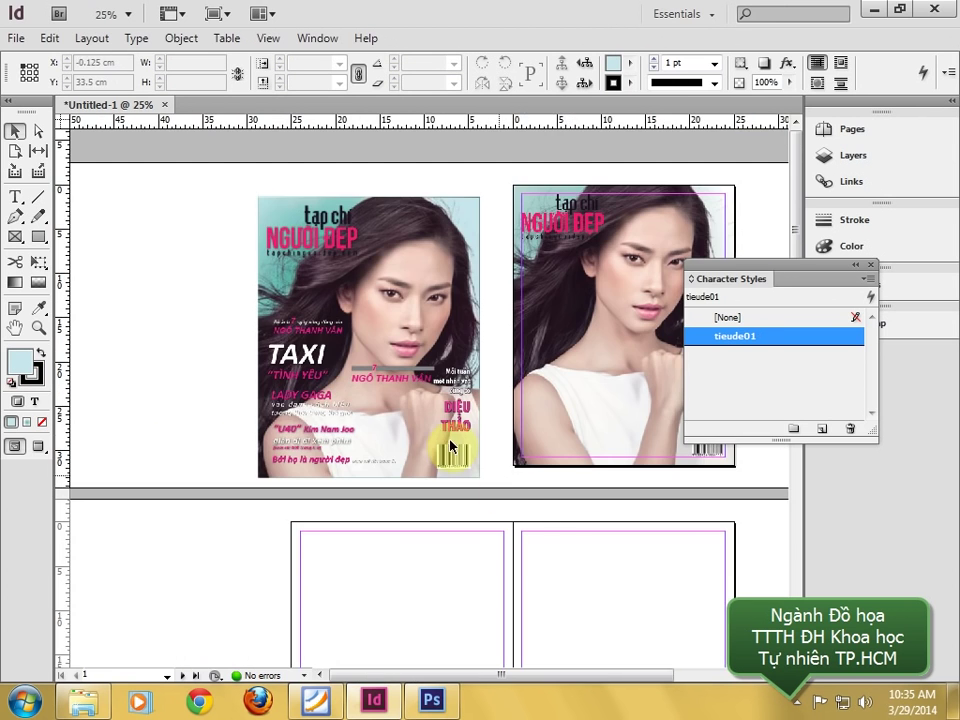
left_click_drag(390, 390, 568, 366)
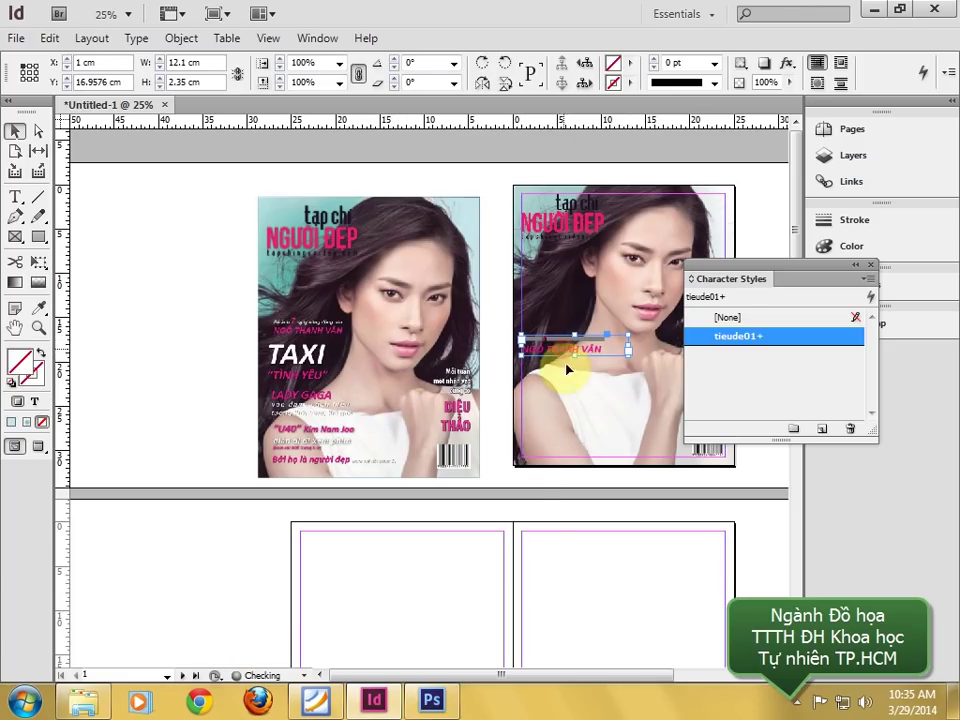
left_click(534, 522)
- Add a Drop Shadow effect to the headline frame on the cover page
key("z")
left_click_drag(512, 301, 661, 470)
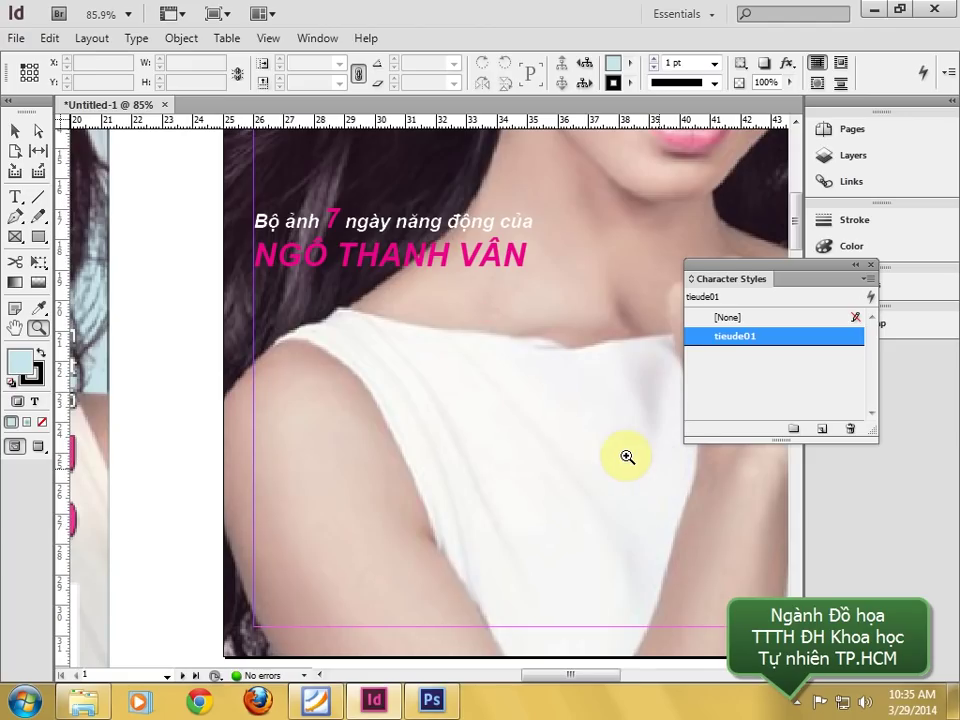
left_click(15, 133)
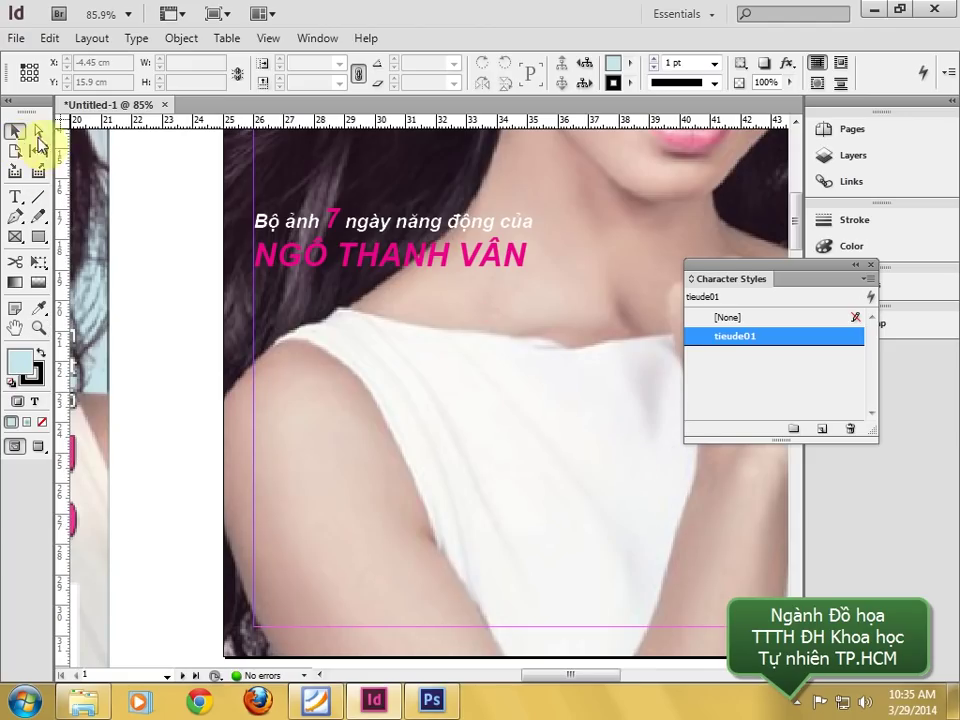
left_click(333, 227)
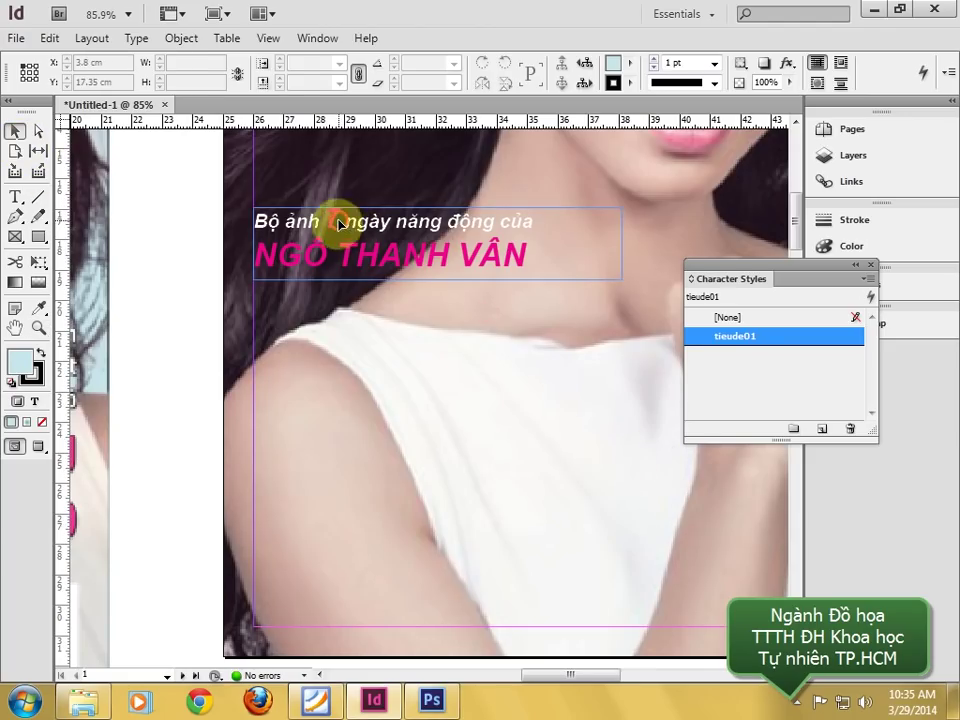
left_click(788, 64)
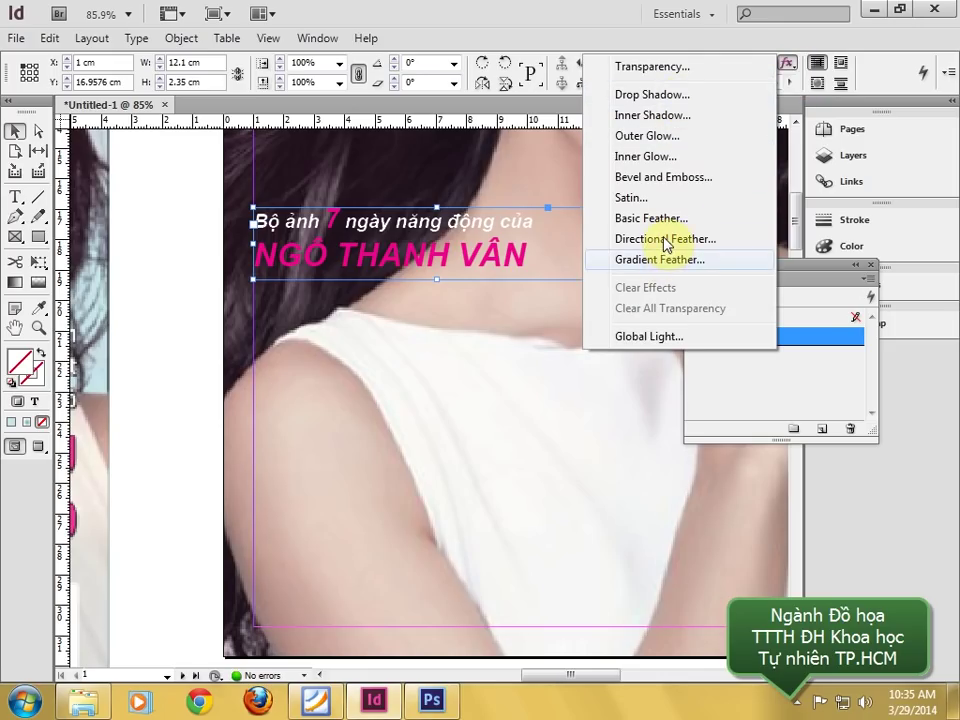
left_click(668, 95)
left_click_drag(497, 79, 649, 90)
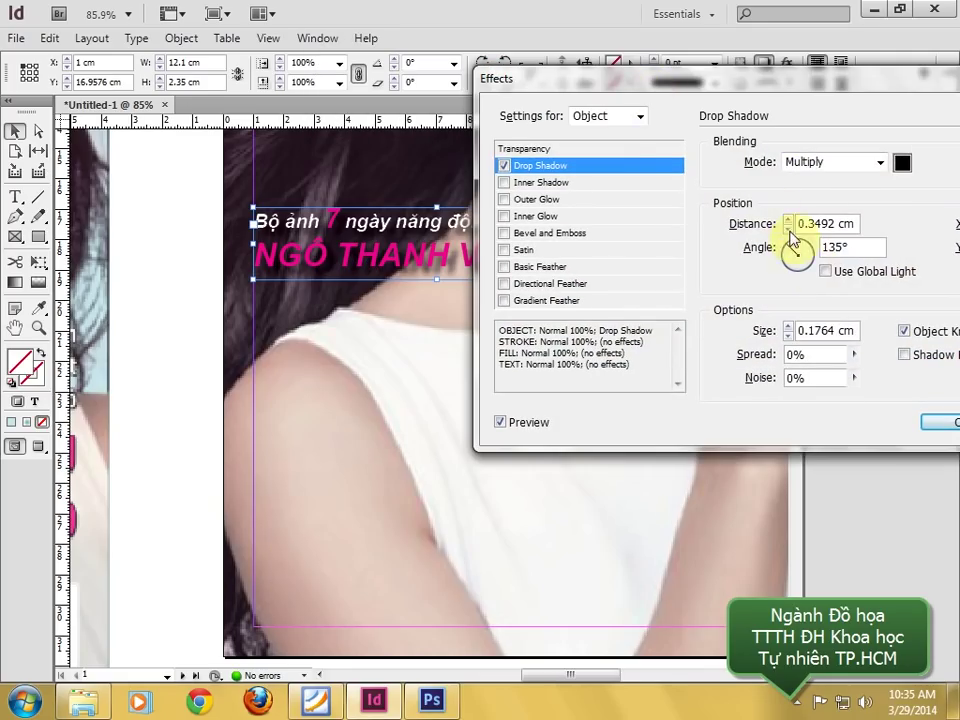
- Set the headline's drop shadow distance to 0.05 cm, preview it and accept the effect
double_click(832, 224)
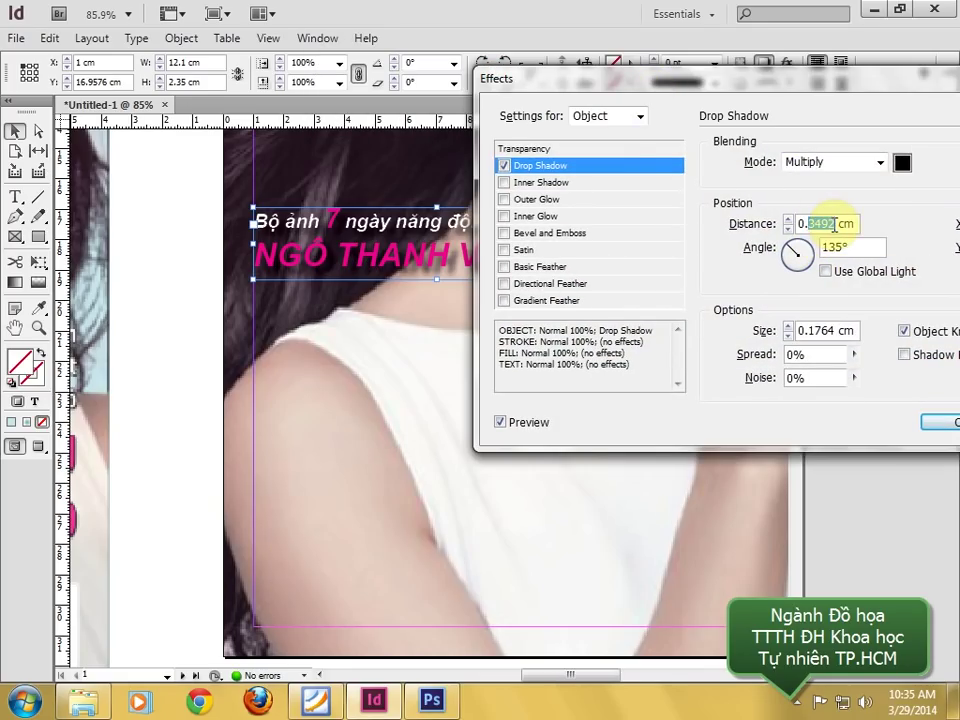
type("05")
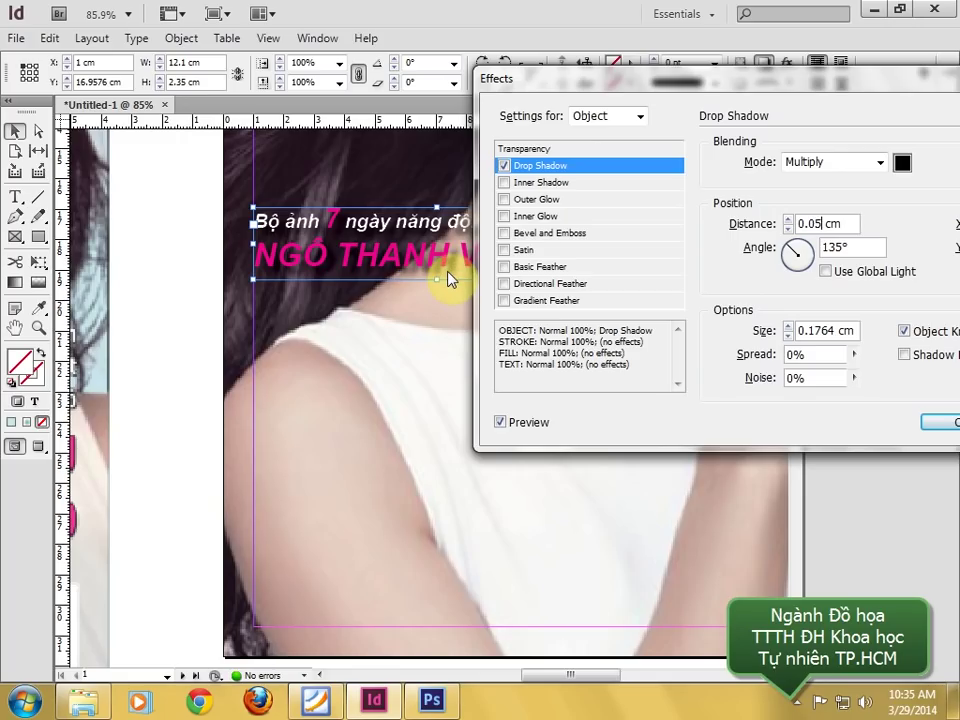
left_click(522, 425)
left_click(524, 428)
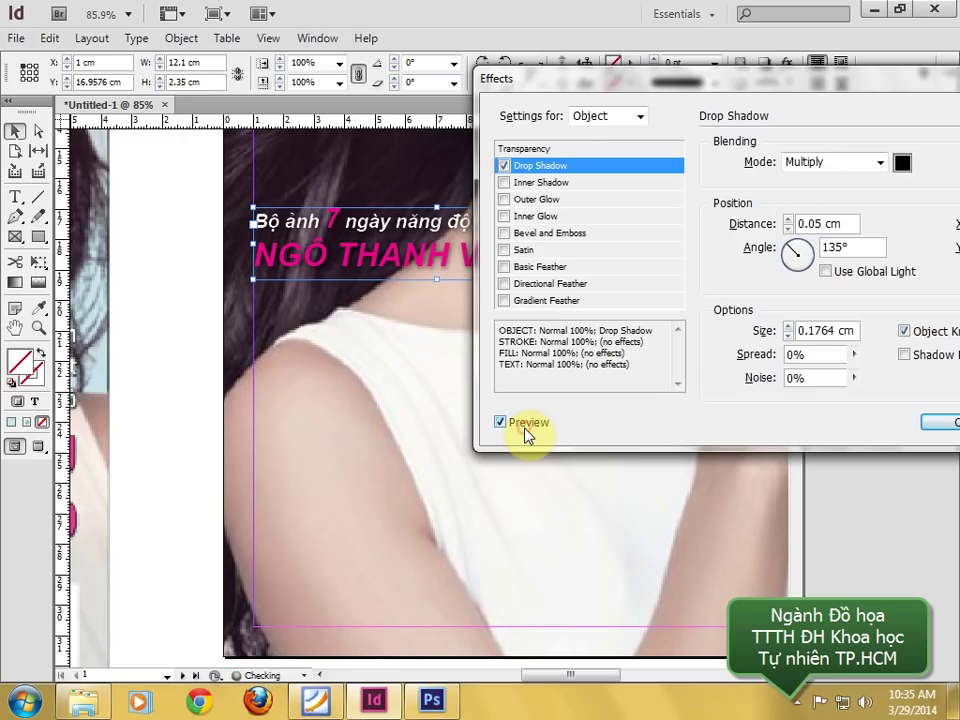
left_click(943, 422)
left_click(510, 336)
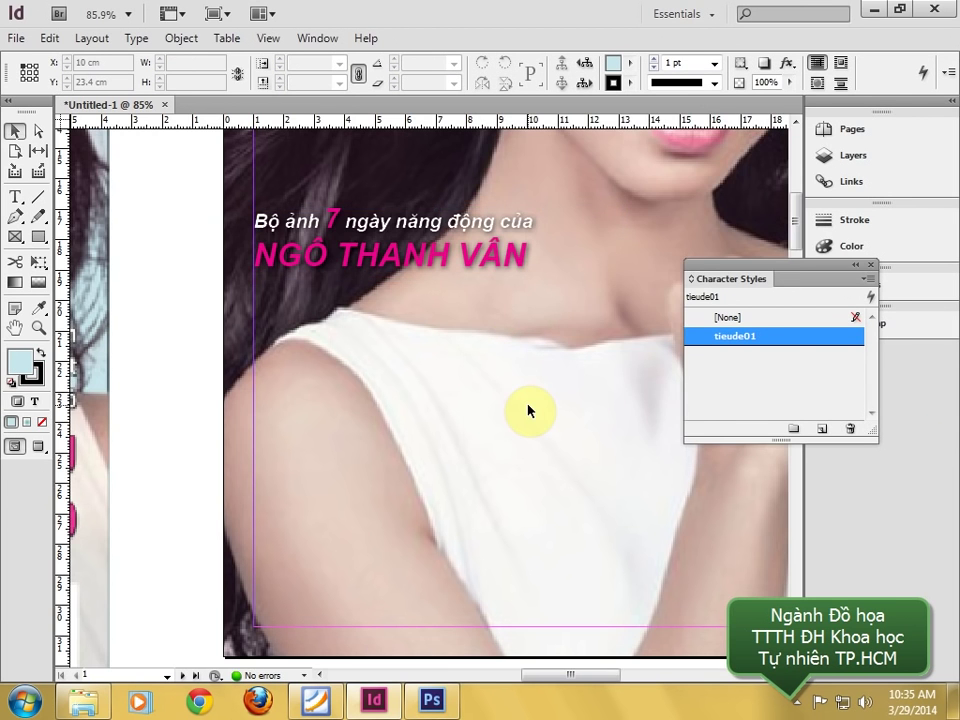
- Create a text frame about 5.2 x 3.85 cm below the cover page's headline, reading TAXI and “TÌNH YÊU” on two lines
key("ctrl+minus")
key("ctrl+minus")
left_click_drag(493, 450, 530, 415)
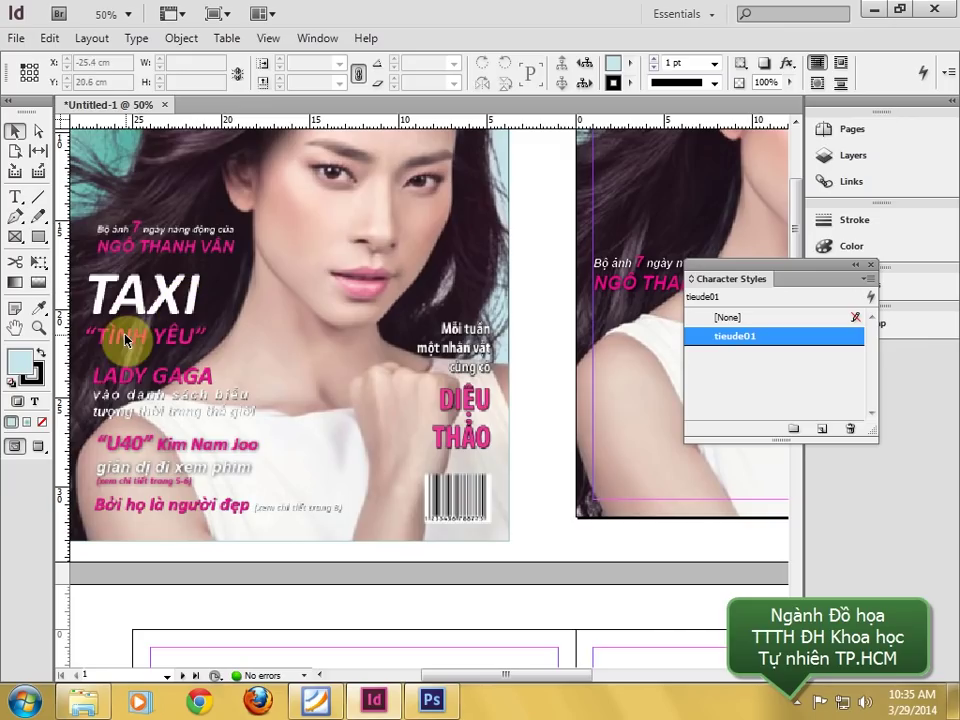
left_click(14, 197)
left_click_drag(594, 333, 665, 405)
type("TAXI")
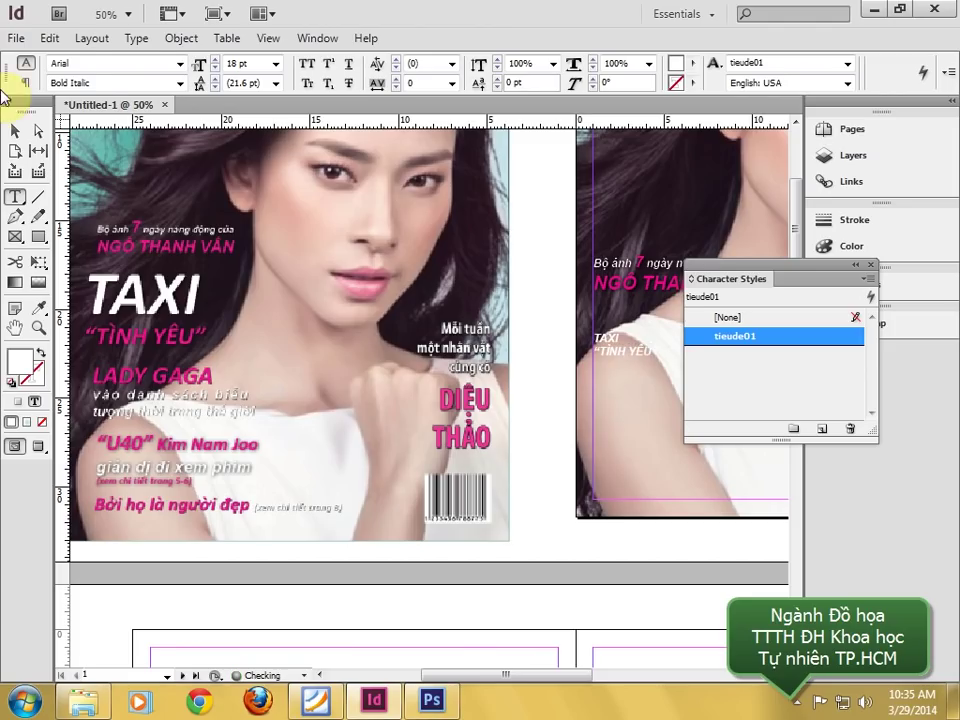
- Apply tieude01 to the TAXI “TÌNH YÊU” frame and create a new character style based on it
left_click(16, 131)
left_click_drag(418, 289, 296, 281)
left_click(765, 369)
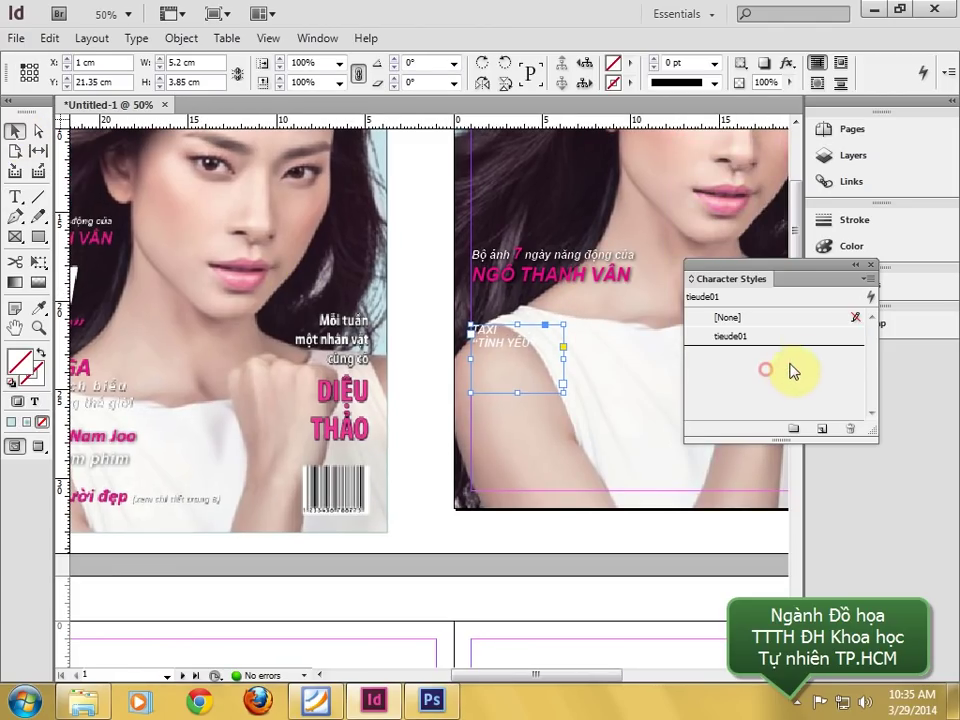
left_click(790, 338)
left_click(797, 358)
left_click(821, 429)
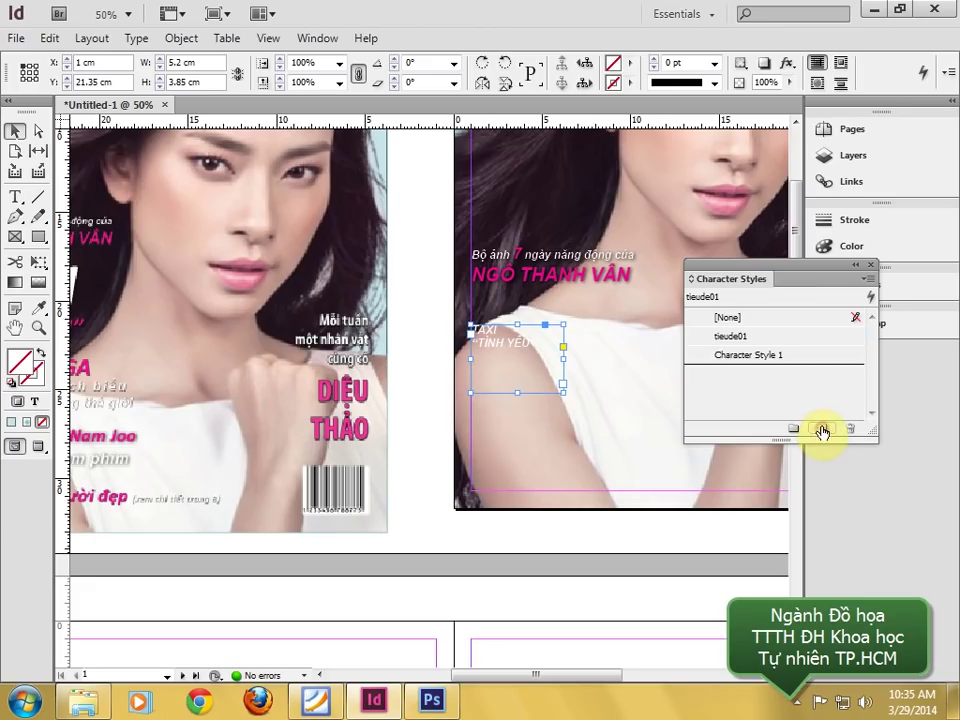
- Rename the new character style as tieude02 and accept its options
double_click(758, 357)
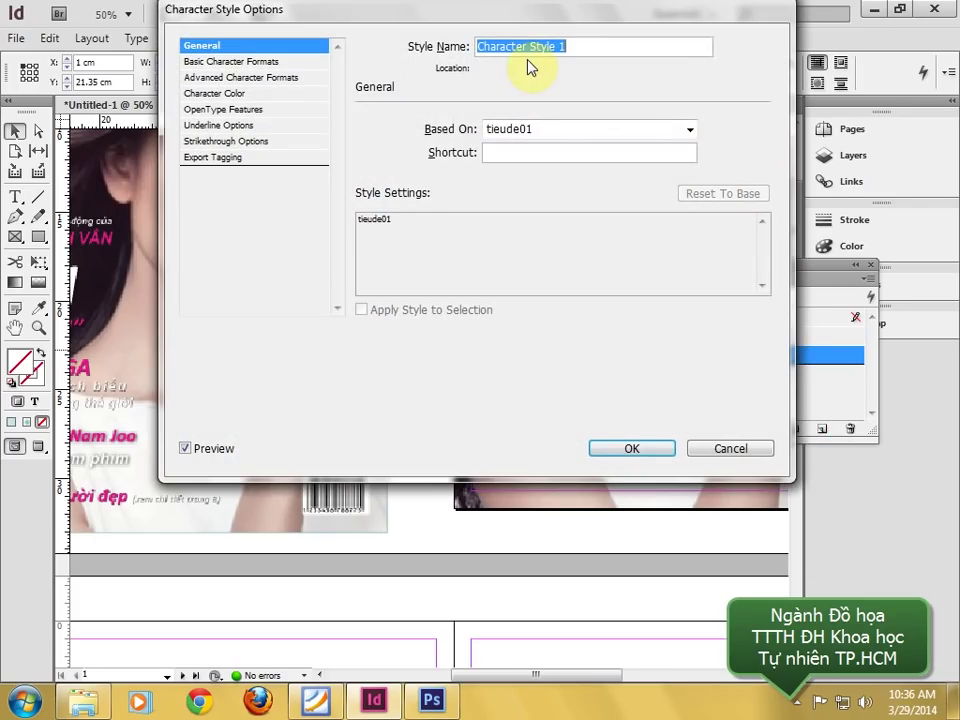
type("TIEUDE02")
double_click(538, 46)
type("tieude02")
left_click(607, 448)
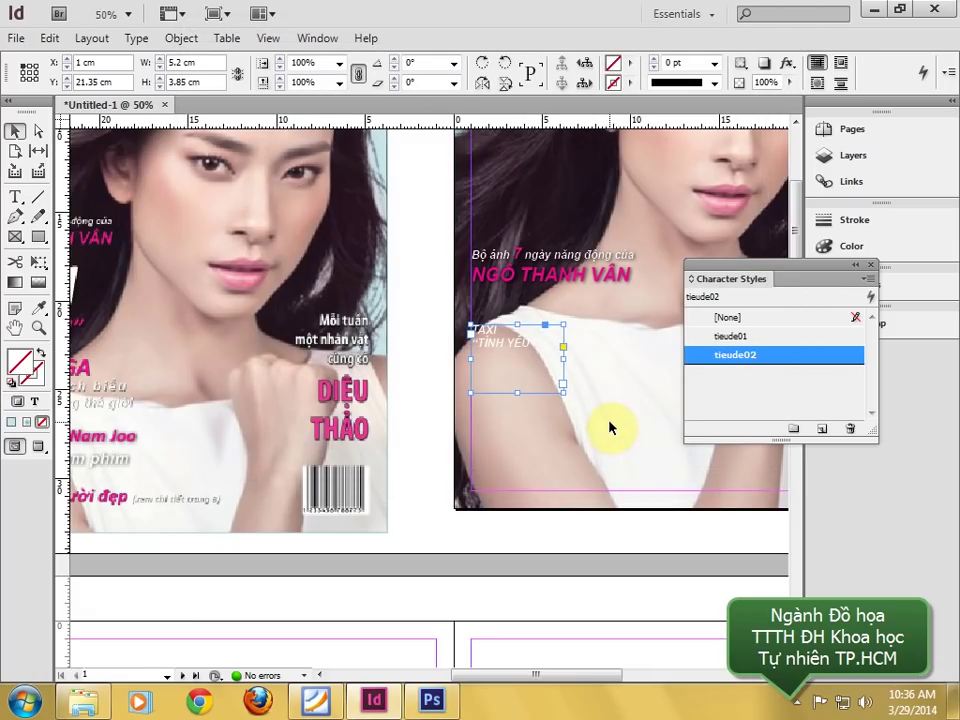
left_click_drag(285, 345, 463, 342)
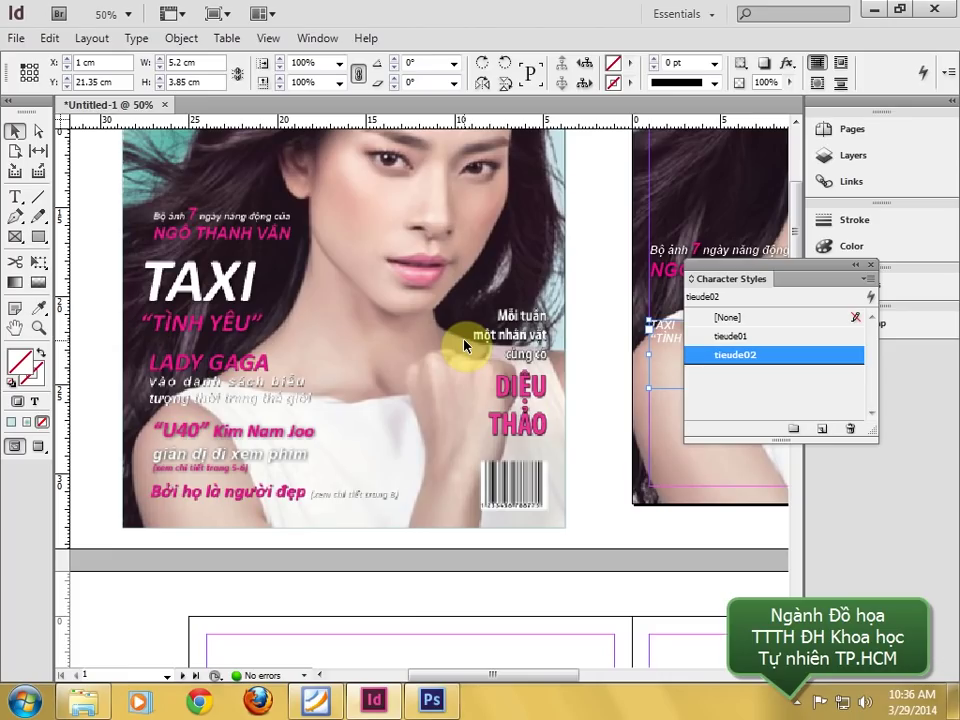
- Select the word TAXI on the cover page and set the tieude02 character style's font family to Calibri
double_click(659, 338)
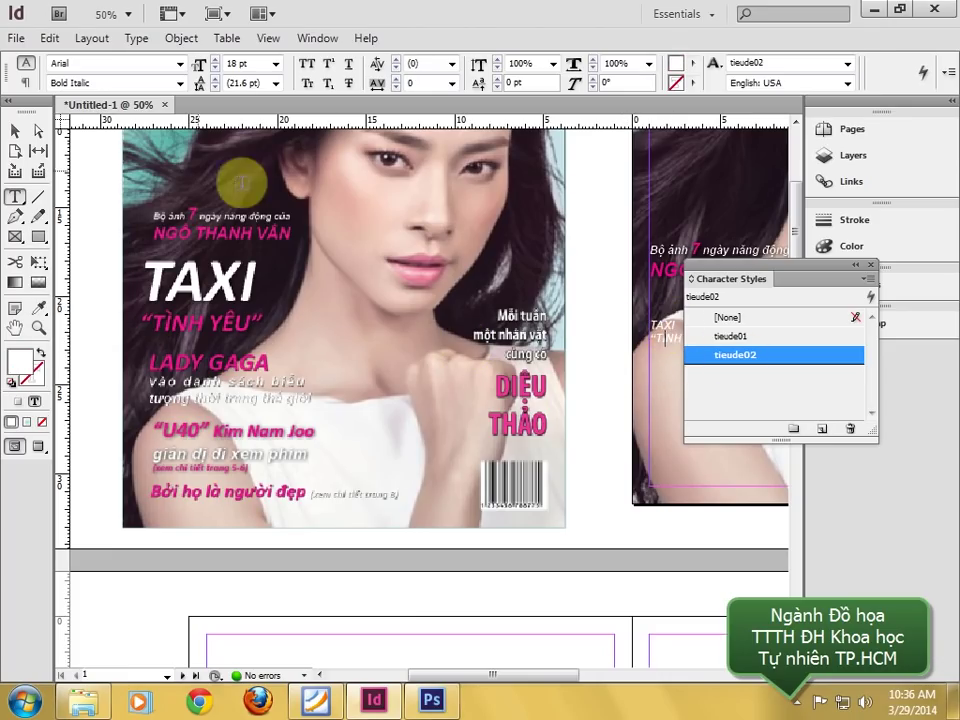
left_click(15, 131)
key("ctrl+equal")
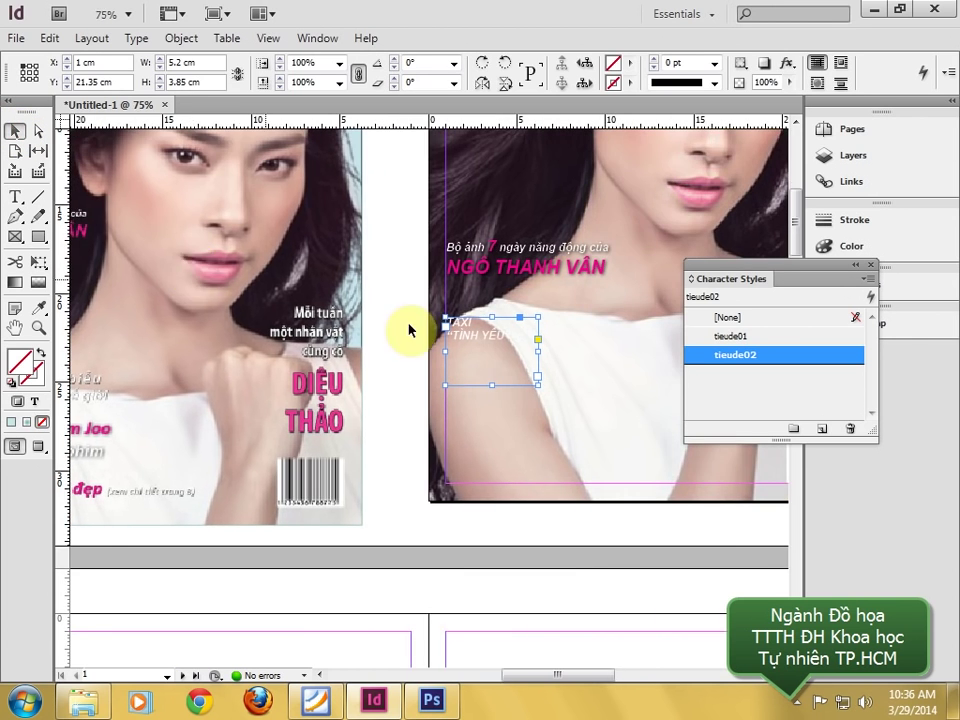
key("ctrl+equal")
double_click(485, 320)
left_click_drag(485, 320, 449, 320)
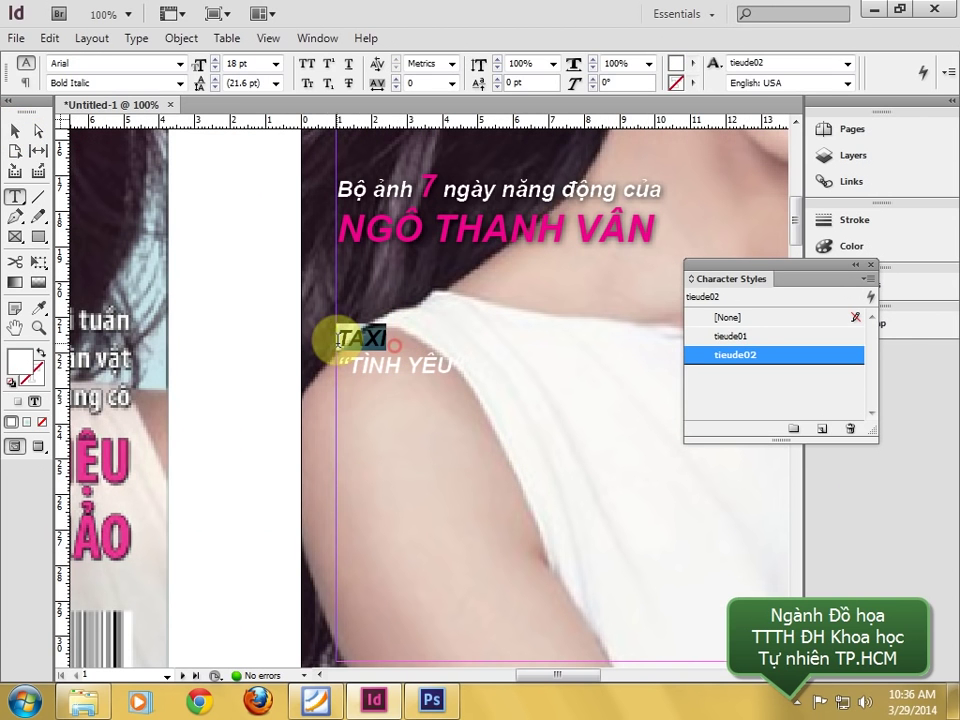
double_click(735, 358)
left_click_drag(507, 10, 762, 22)
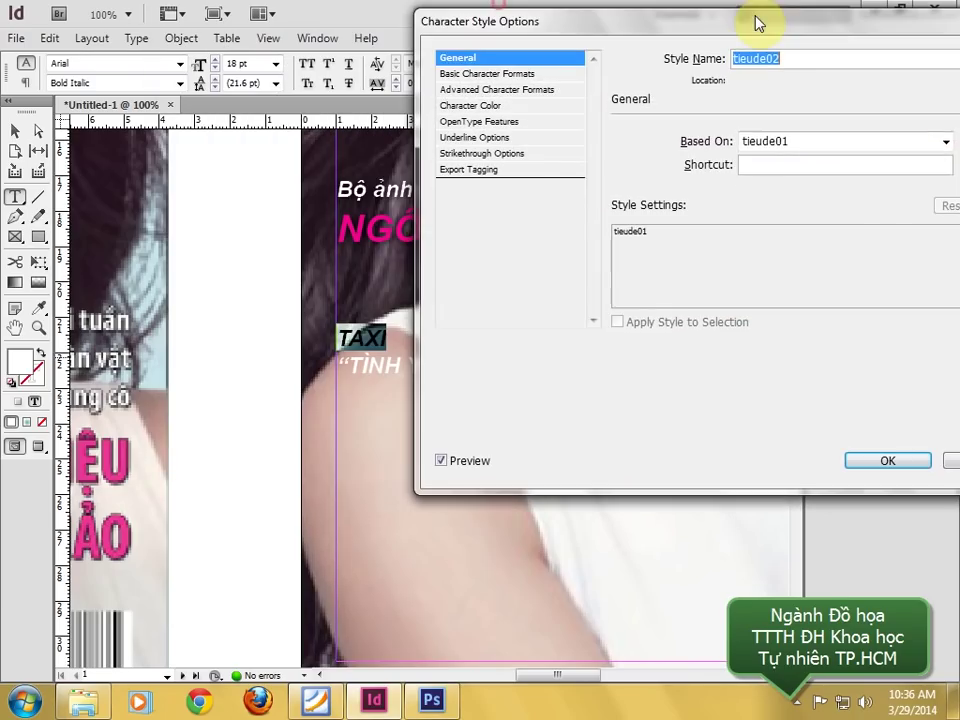
left_click(520, 74)
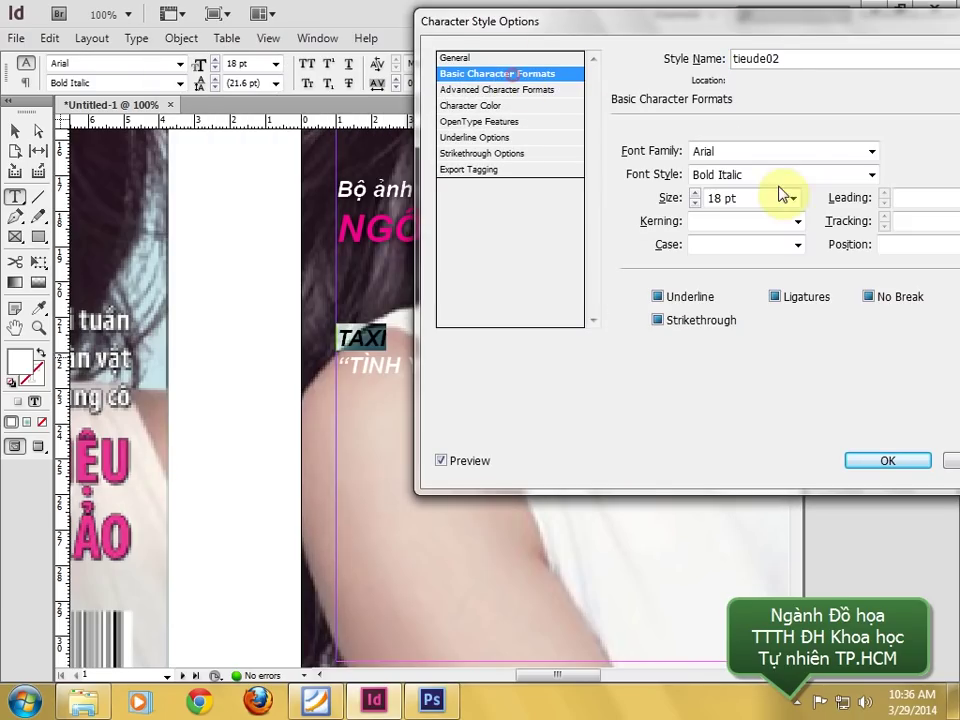
left_click(870, 155)
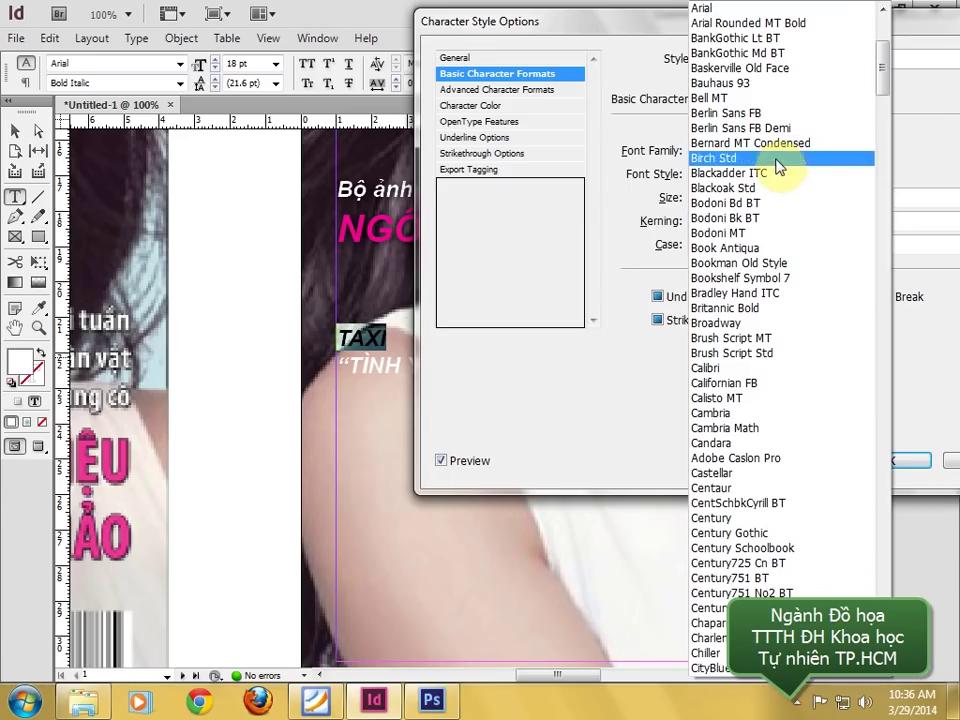
left_click(757, 370)
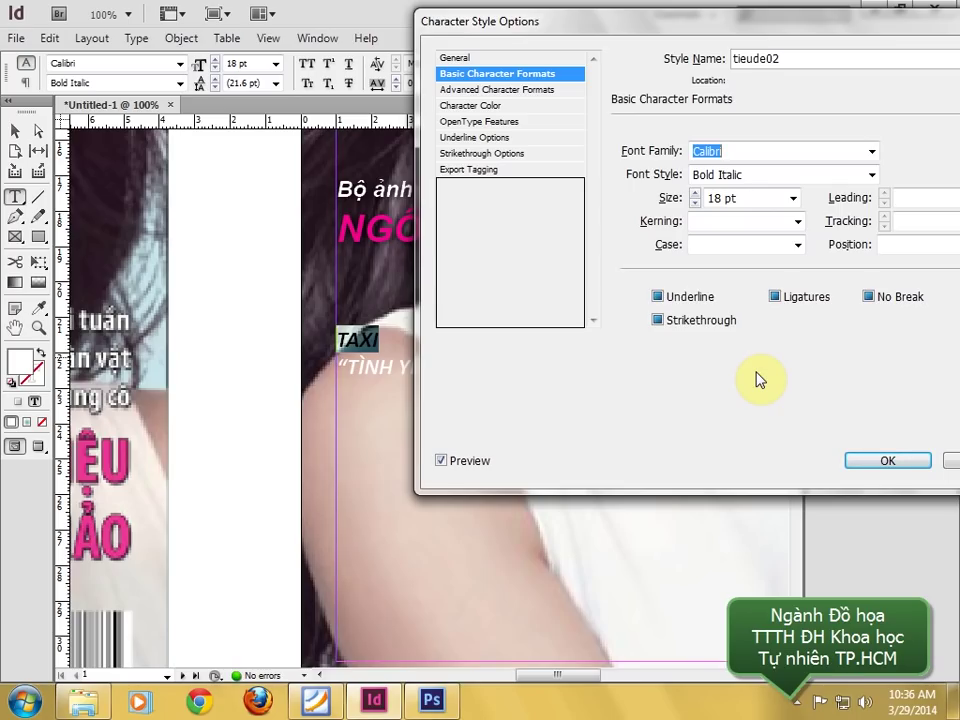
left_click(871, 152)
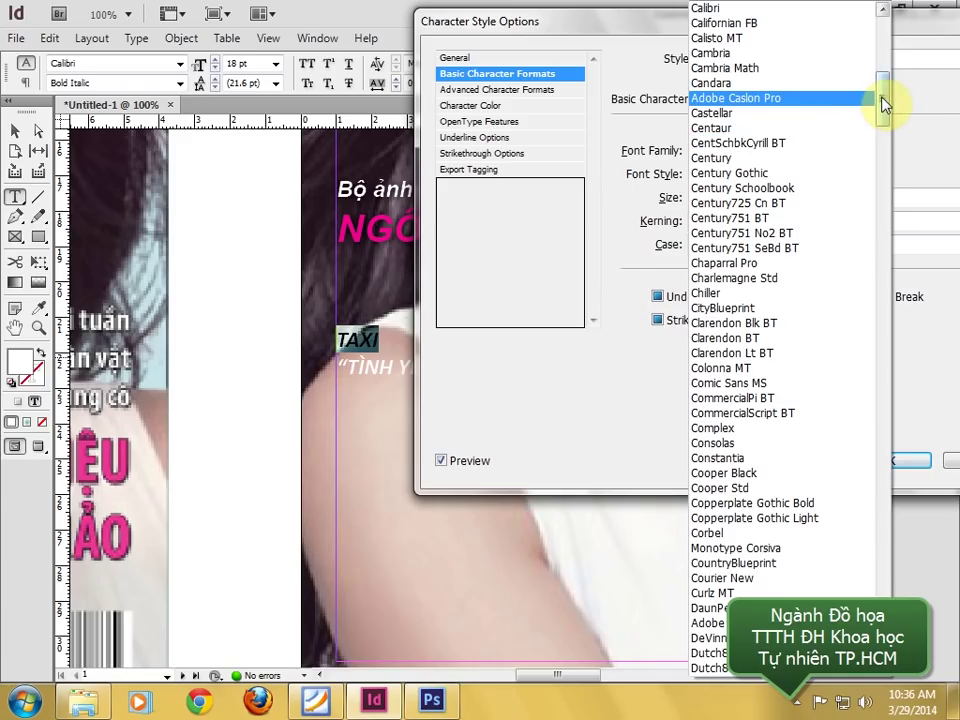
left_click(917, 109)
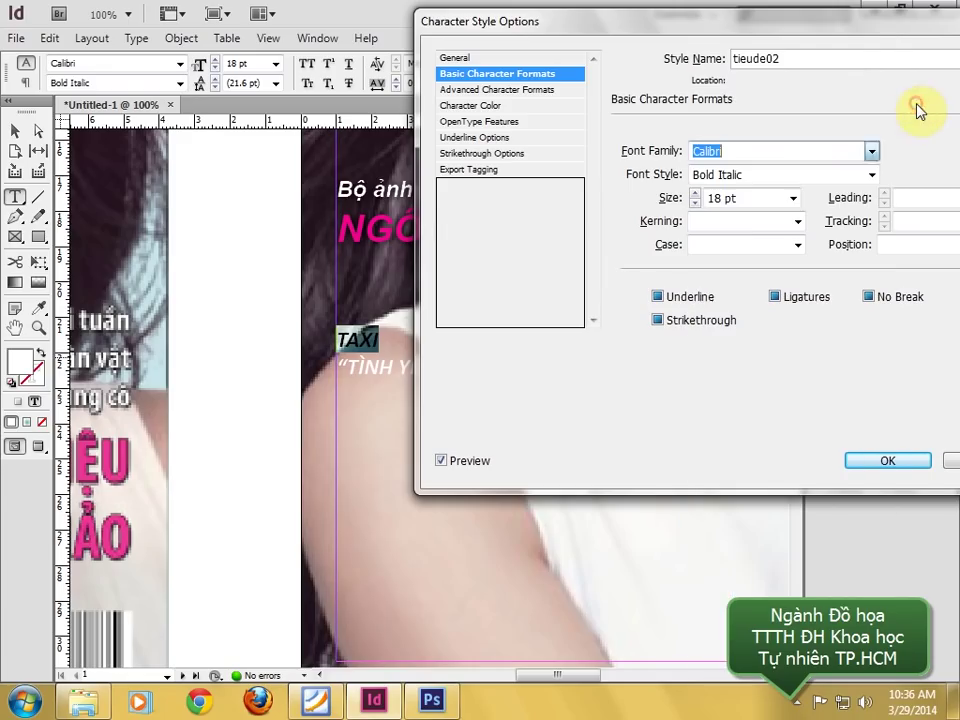
- Set the tieude02 character style's size to 80 pt, compare it with the preview off and on, and accept the changes
left_click(738, 198)
type("80")
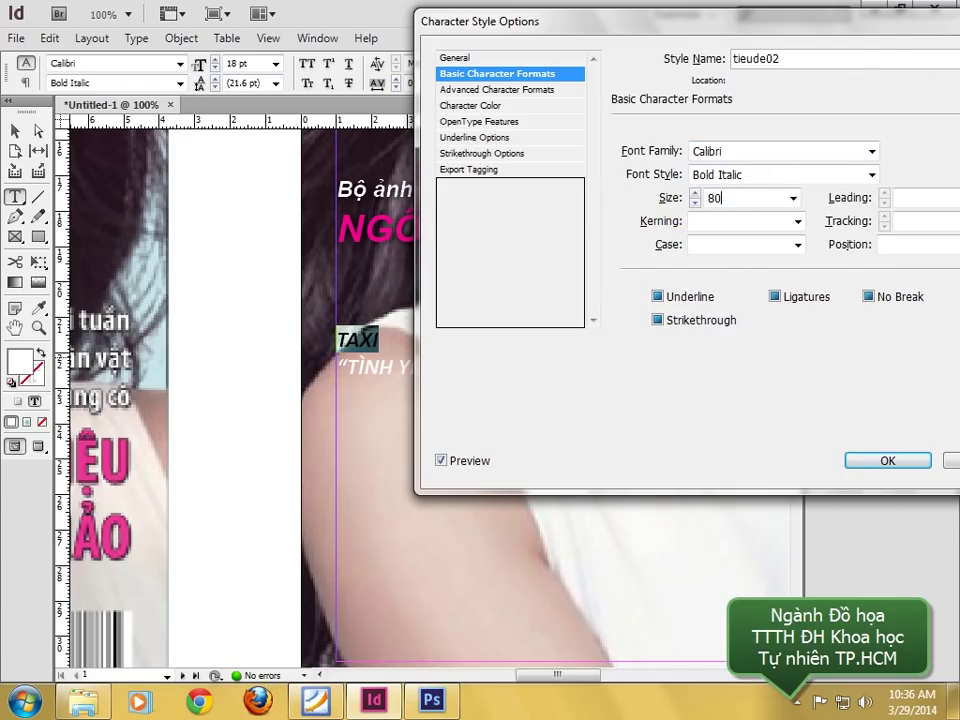
left_click(468, 462)
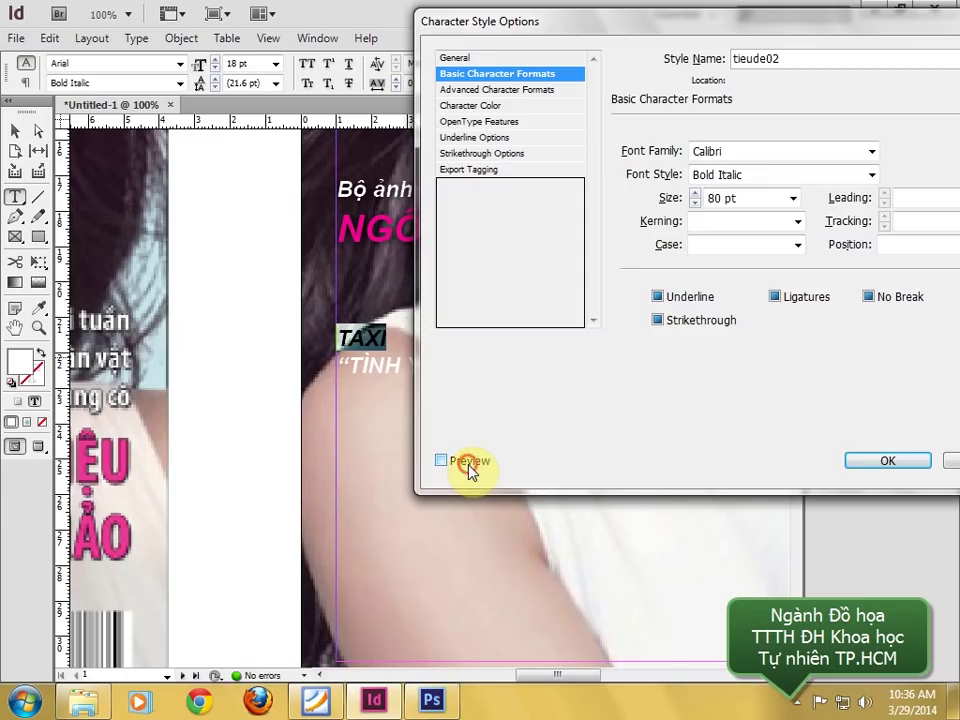
left_click(468, 466)
left_click(468, 466)
left_click(468, 462)
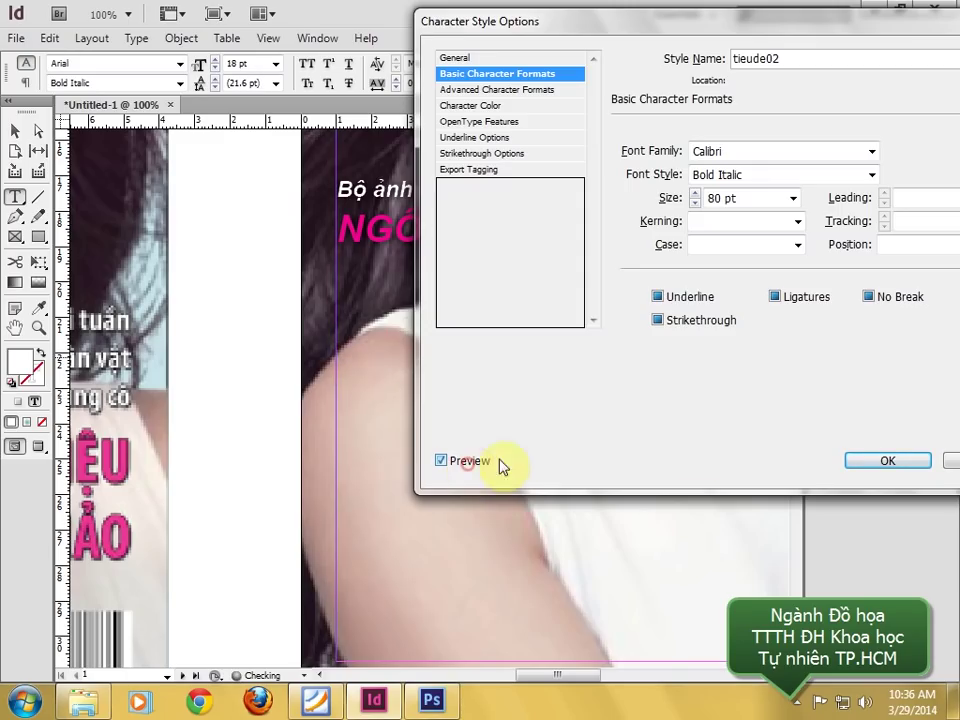
left_click(855, 460)
- Enlarge the TAXI text frame to about 8.45 cm wide and 6.26 cm high
left_click(14, 130)
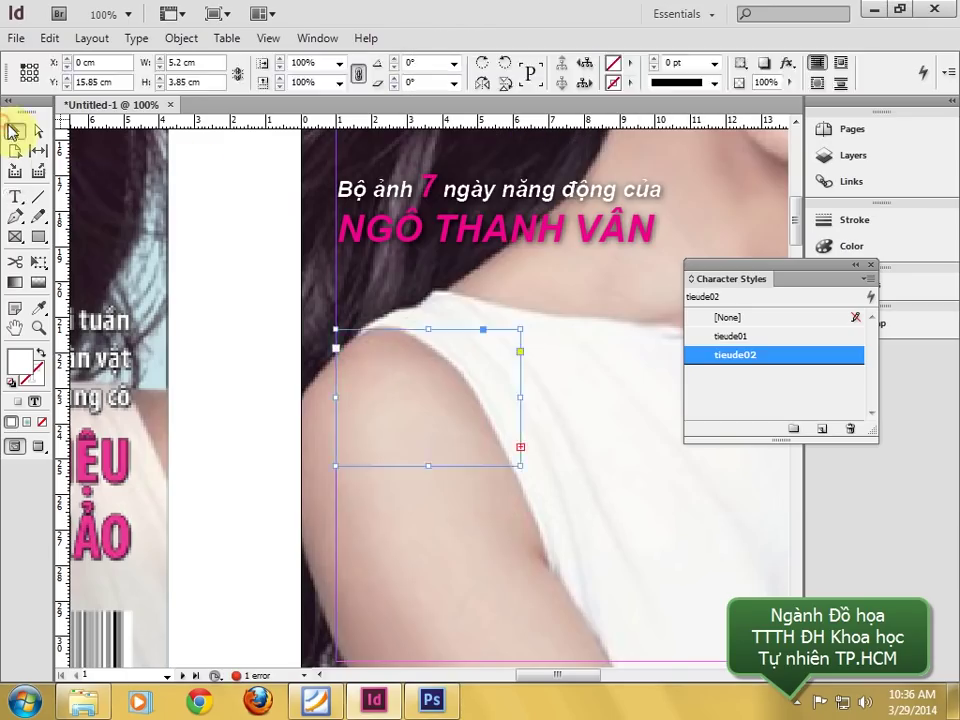
left_click_drag(579, 490, 636, 540)
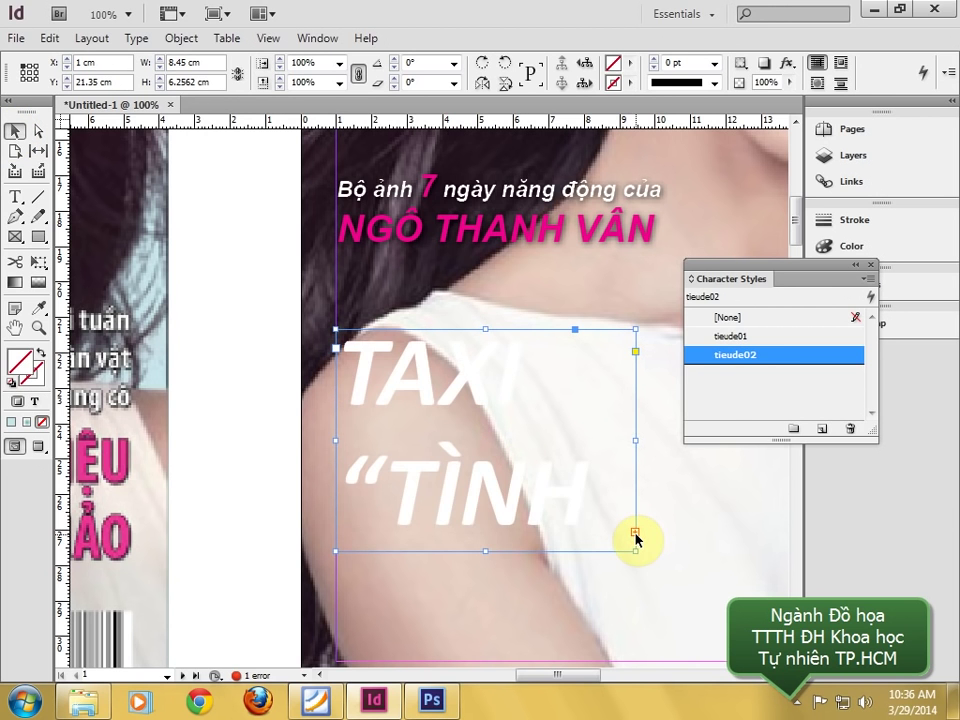
- Create a new character style based on tieude01 with no text selected, and name it tieude03
key("ctrl+minus")
left_click_drag(208, 392, 320, 378)
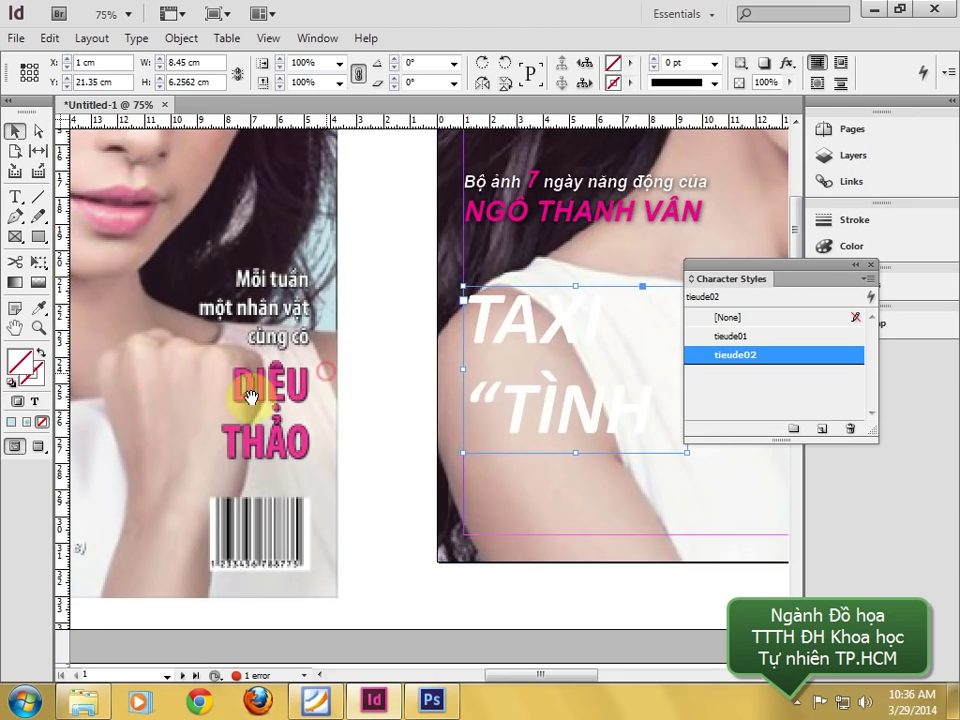
left_click_drag(250, 395, 296, 561)
left_click_drag(435, 441, 285, 429)
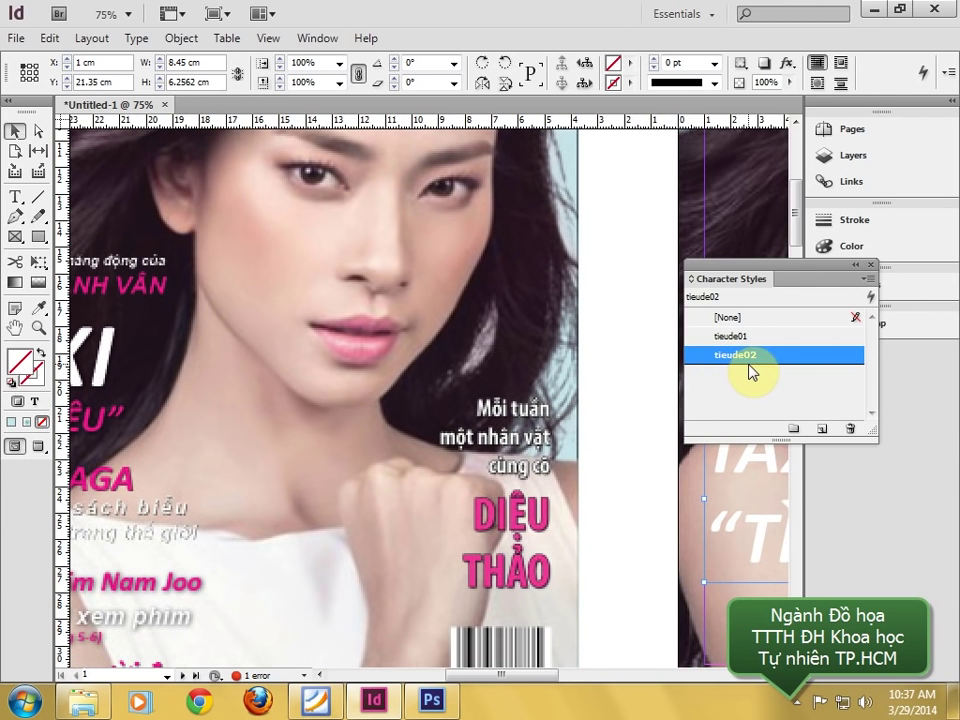
left_click_drag(531, 459, 396, 399)
key("ctrl+minus")
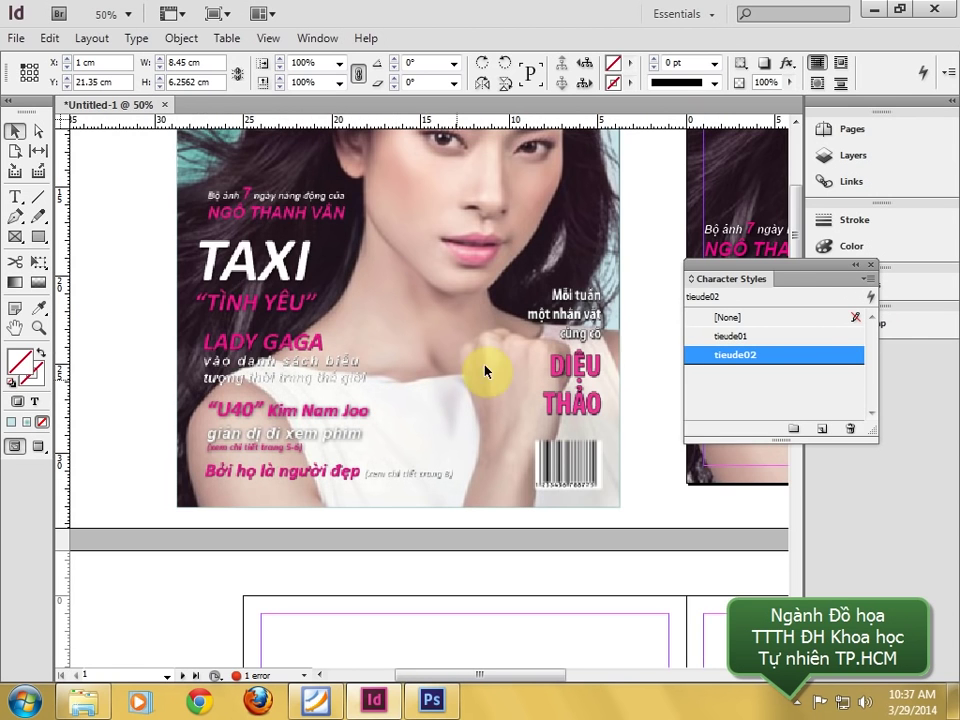
left_click_drag(628, 296, 423, 293)
left_click(730, 336)
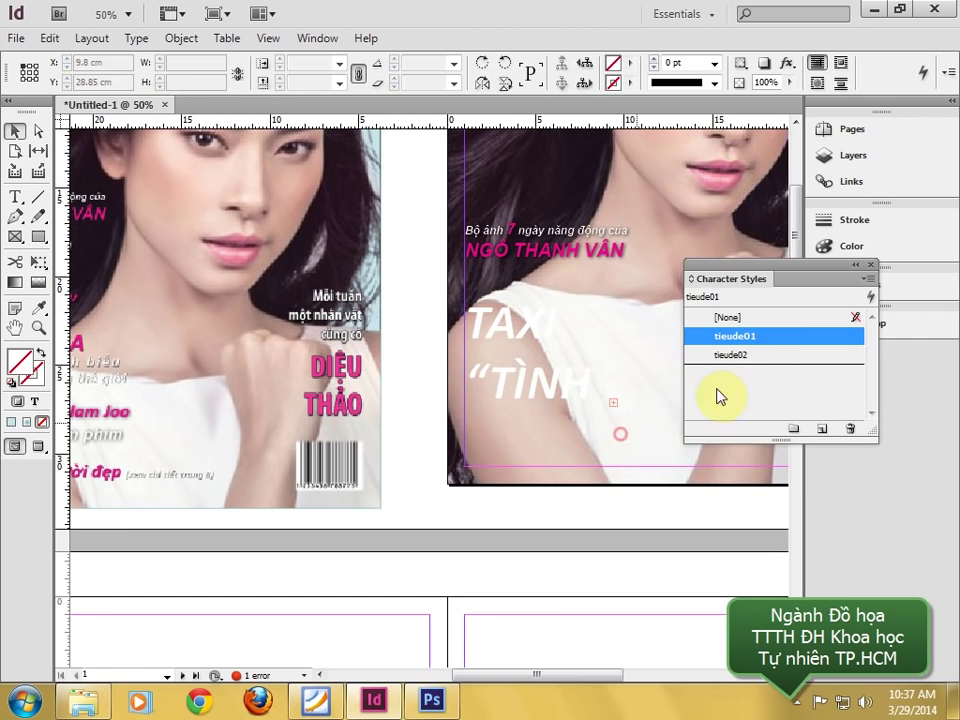
left_click_drag(730, 336, 836, 390)
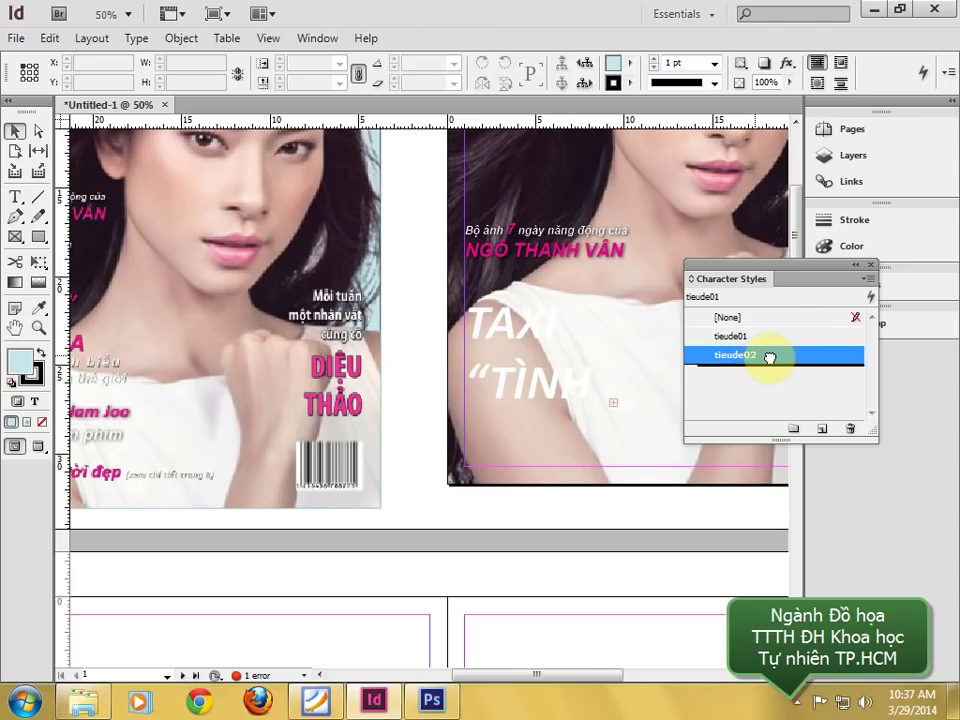
left_click_drag(768, 355, 826, 435)
double_click(737, 375)
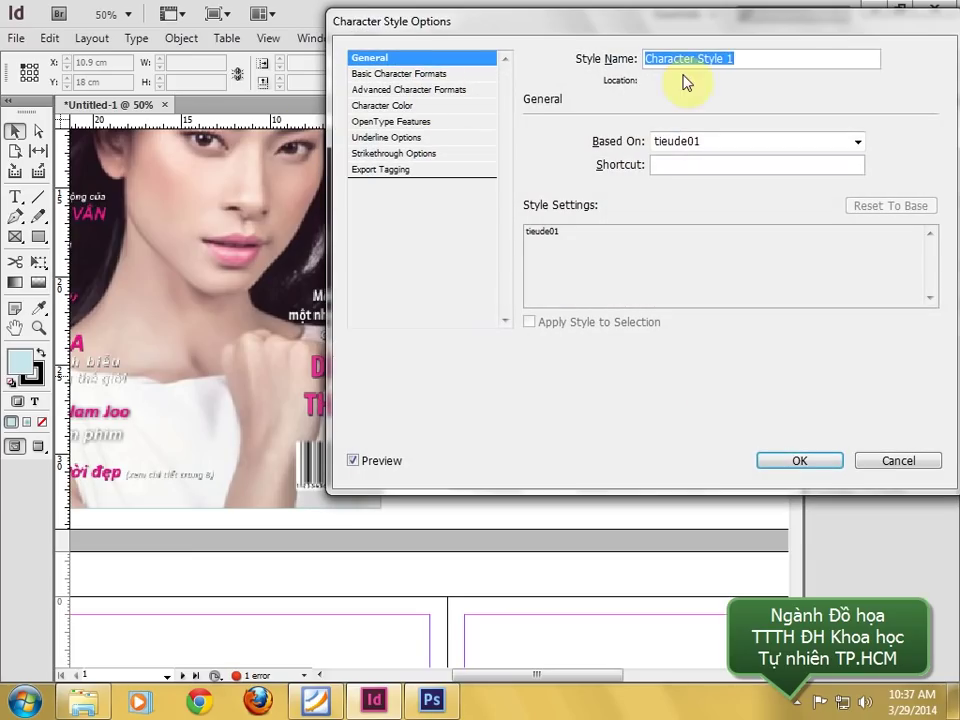
type("tieude03")
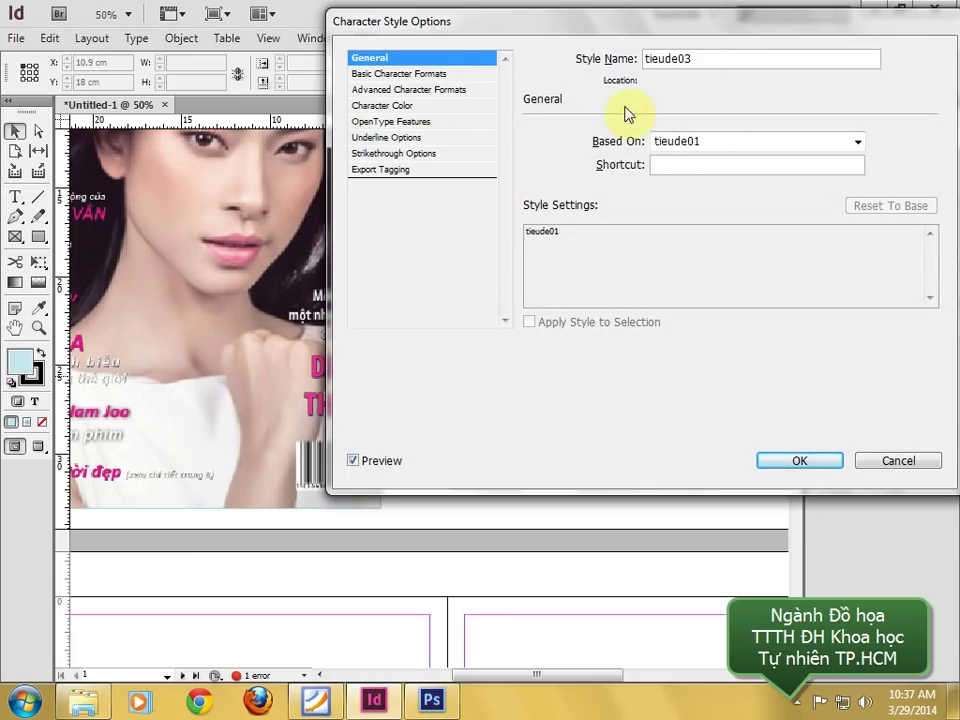
- Set the font family of the tieude03 character style to Calibri and accept the style options
left_click(408, 74)
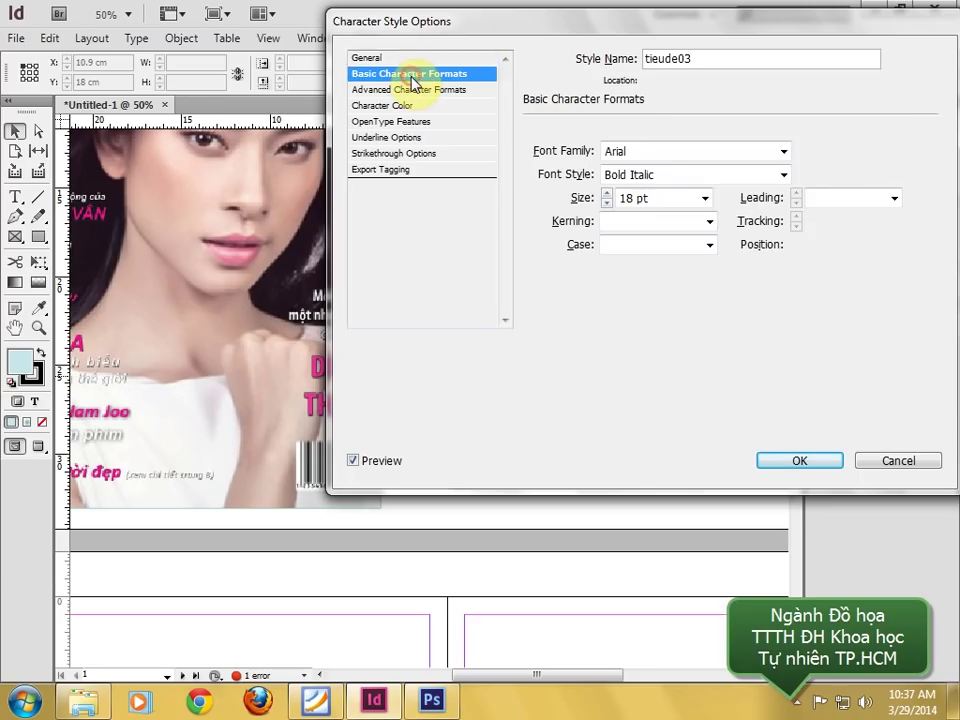
left_click(612, 151)
double_click(643, 153)
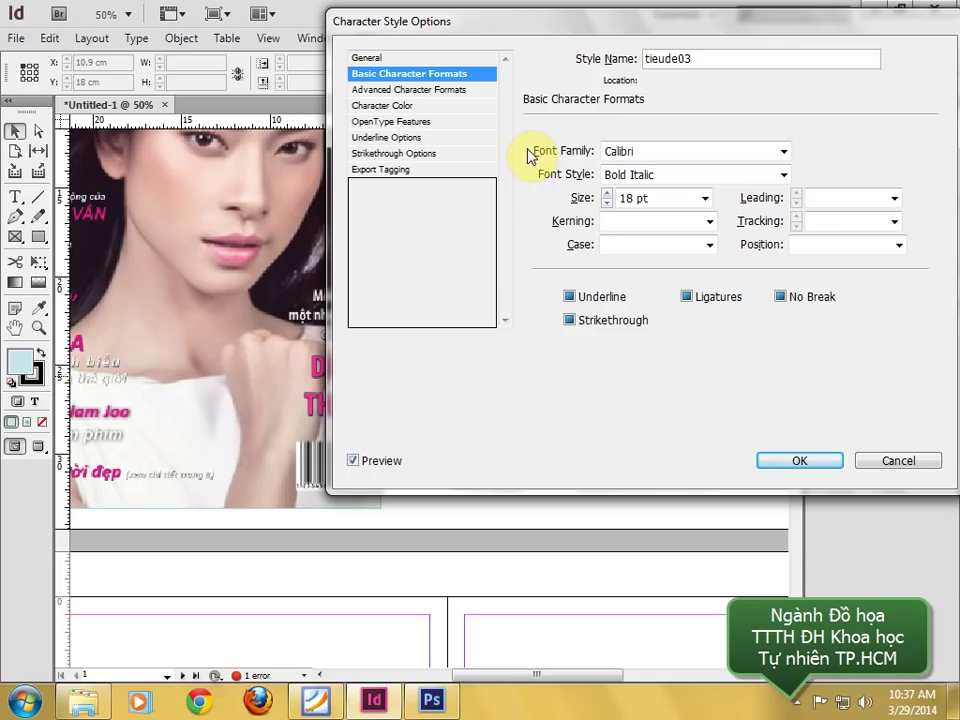
key("Return")
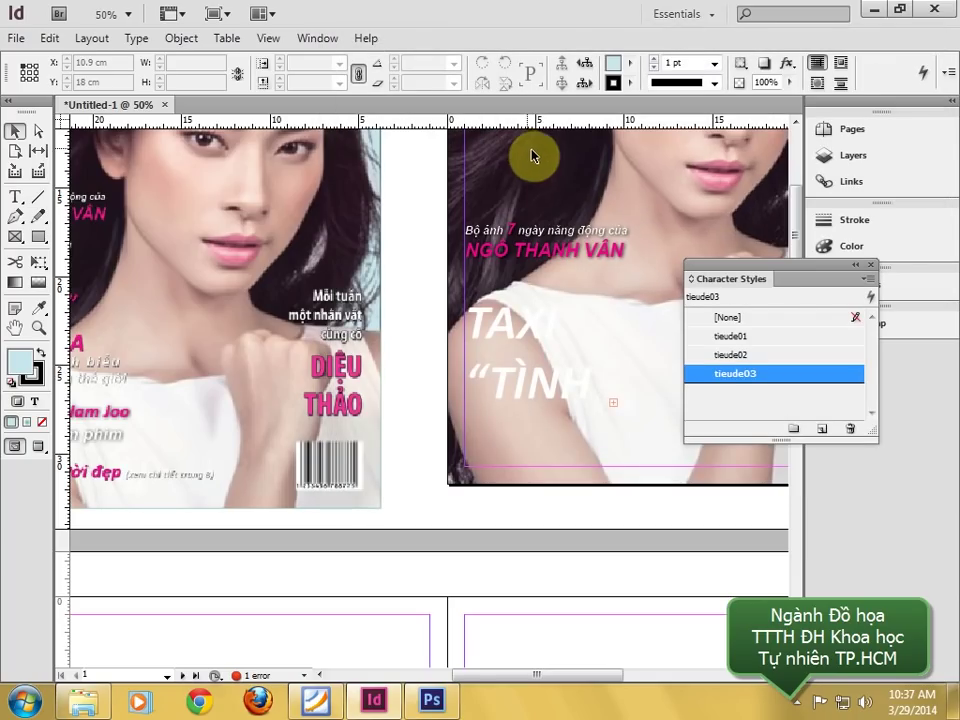
- Reopen the tieude03 style options and set the character color to the magenta swatch C=0 M=100 Y=0 K=0
double_click(726, 375)
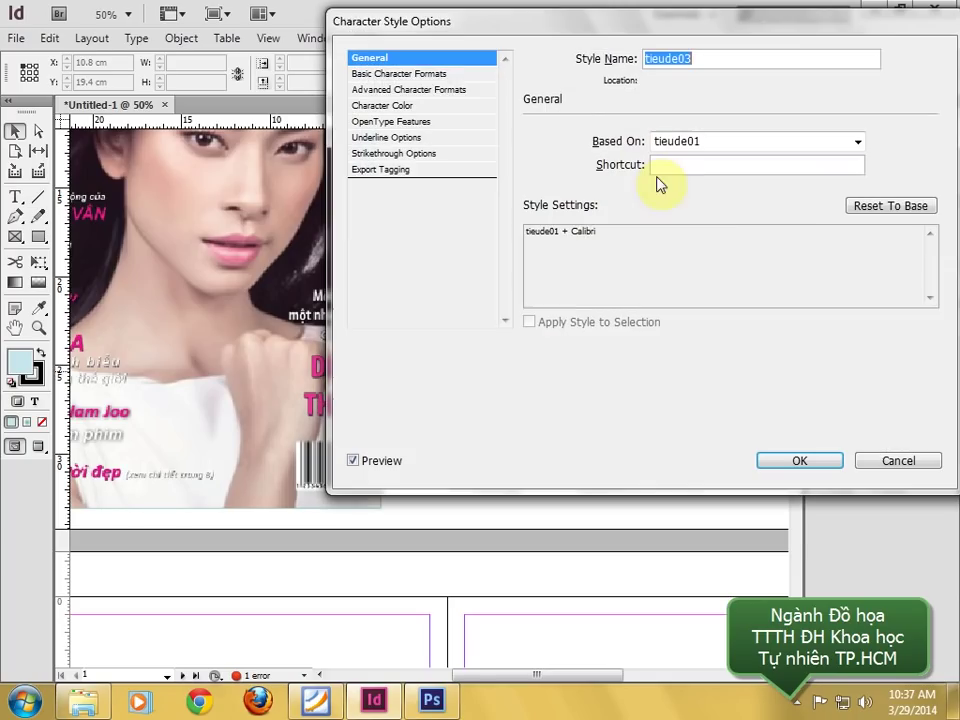
left_click(403, 75)
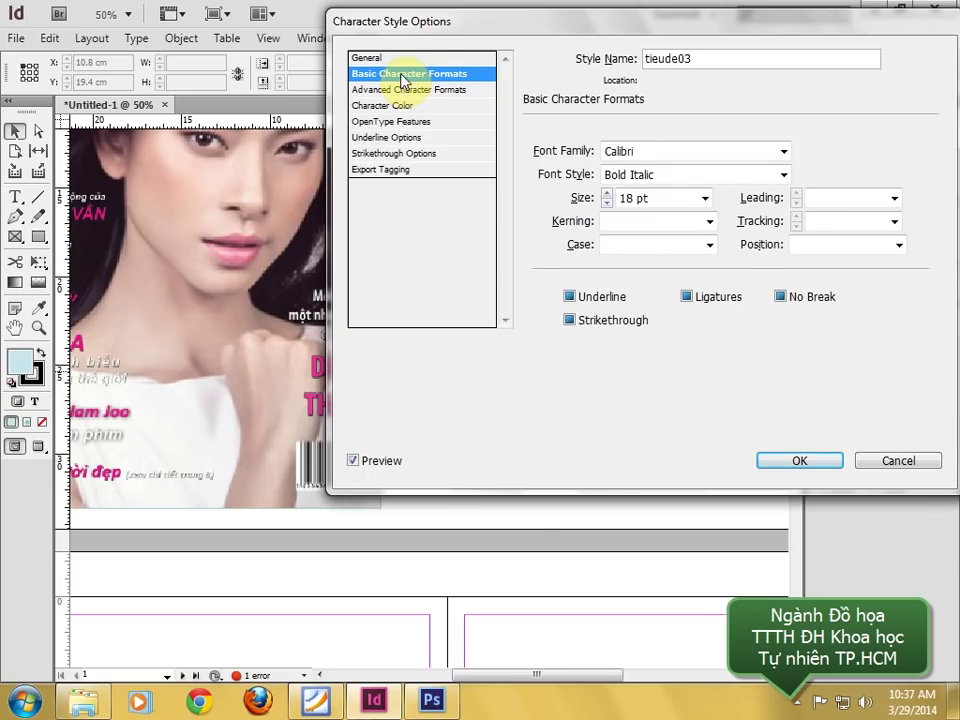
left_click_drag(460, 21, 530, 47)
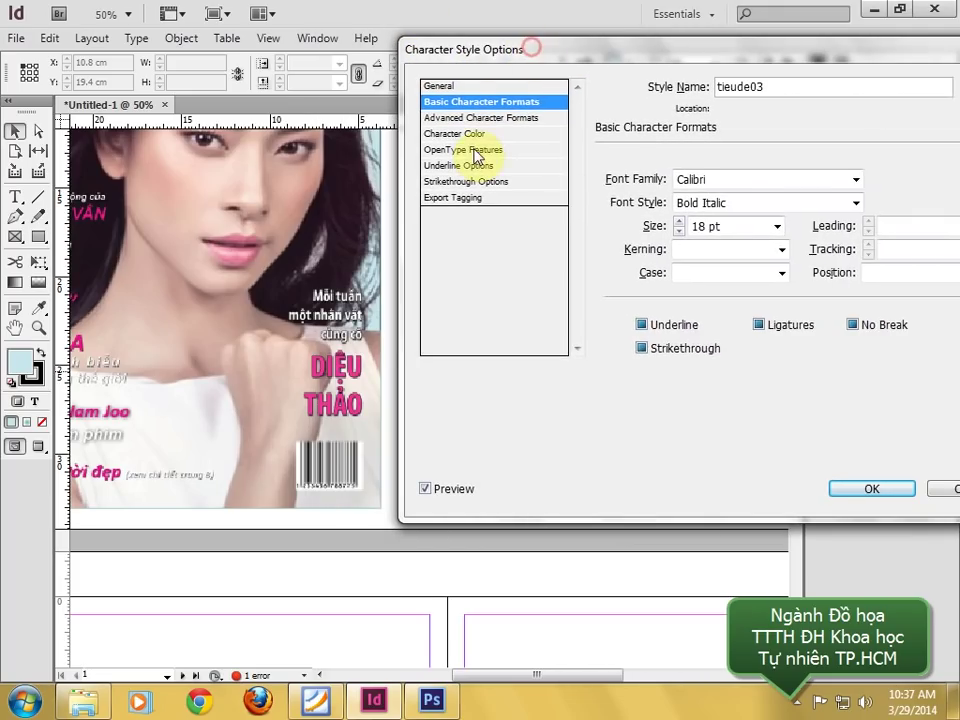
left_click(467, 134)
left_click(690, 258)
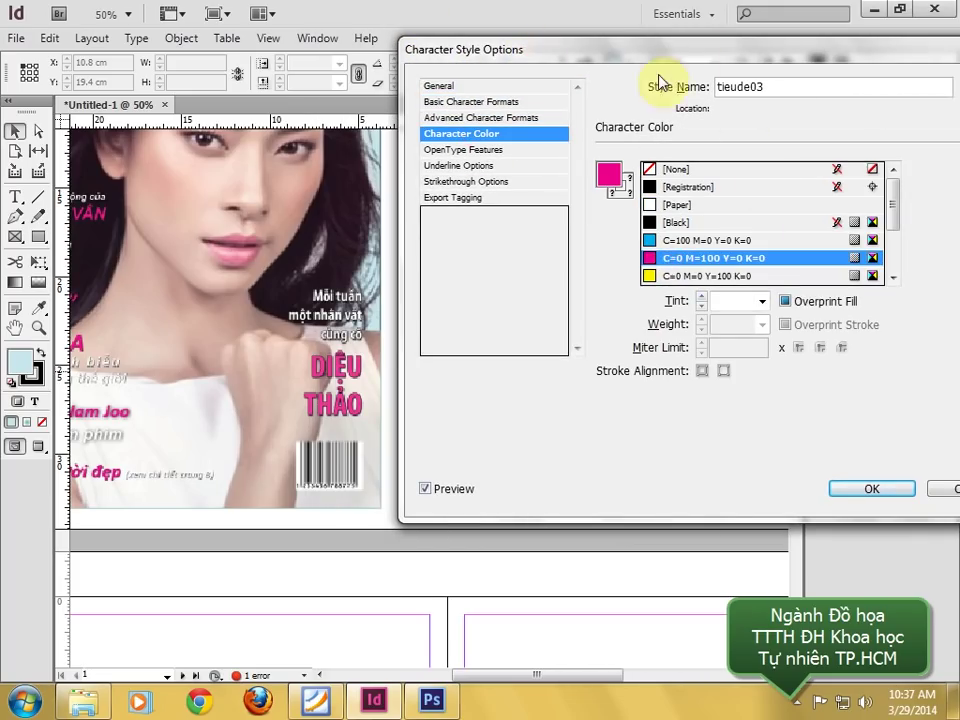
- Review the tieude03 style settings, set its size to 25 pt, and accept the style options
left_click(440, 86)
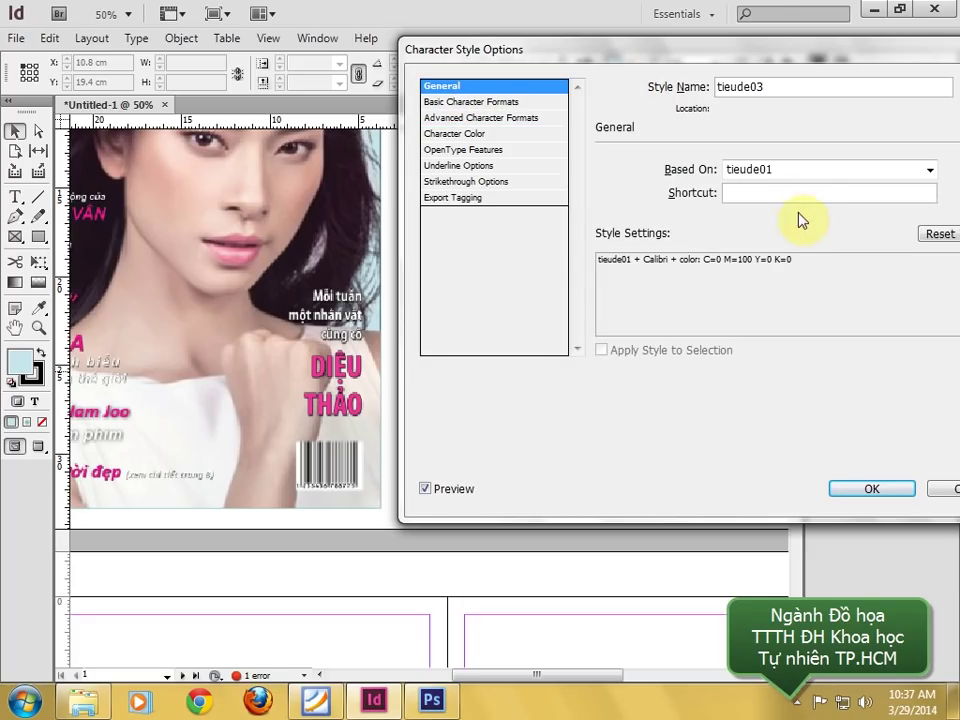
left_click(505, 102)
left_click_drag(739, 227, 659, 230)
type("25")
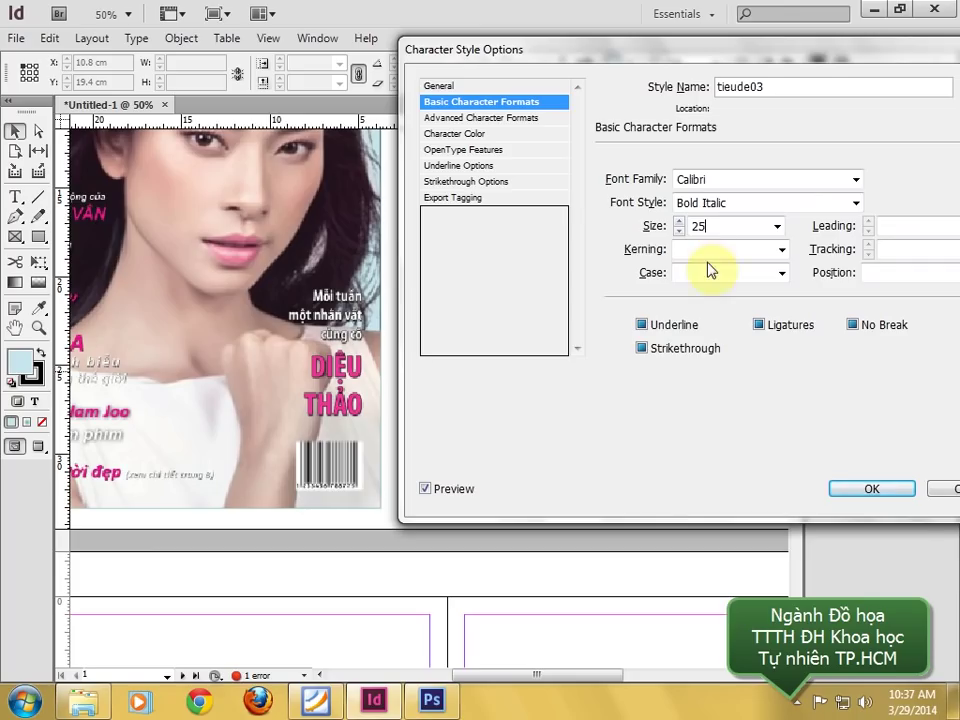
left_click(880, 489)
- Apply the tieude03 character style to the “TÌNH YÊU” text below TAXI
double_click(557, 386)
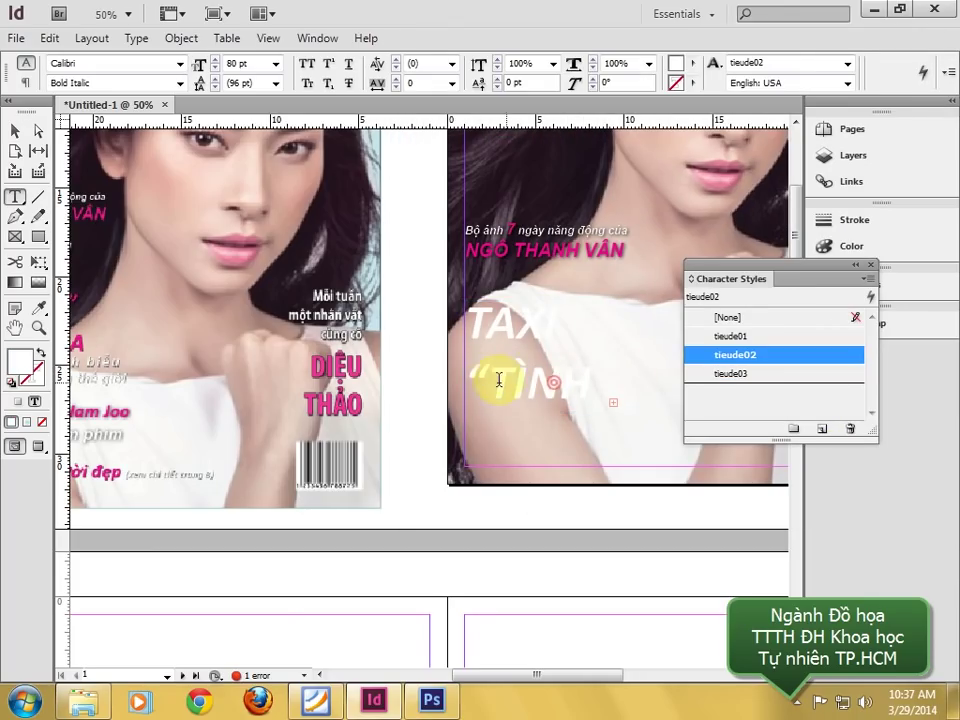
left_click_drag(476, 375, 602, 385)
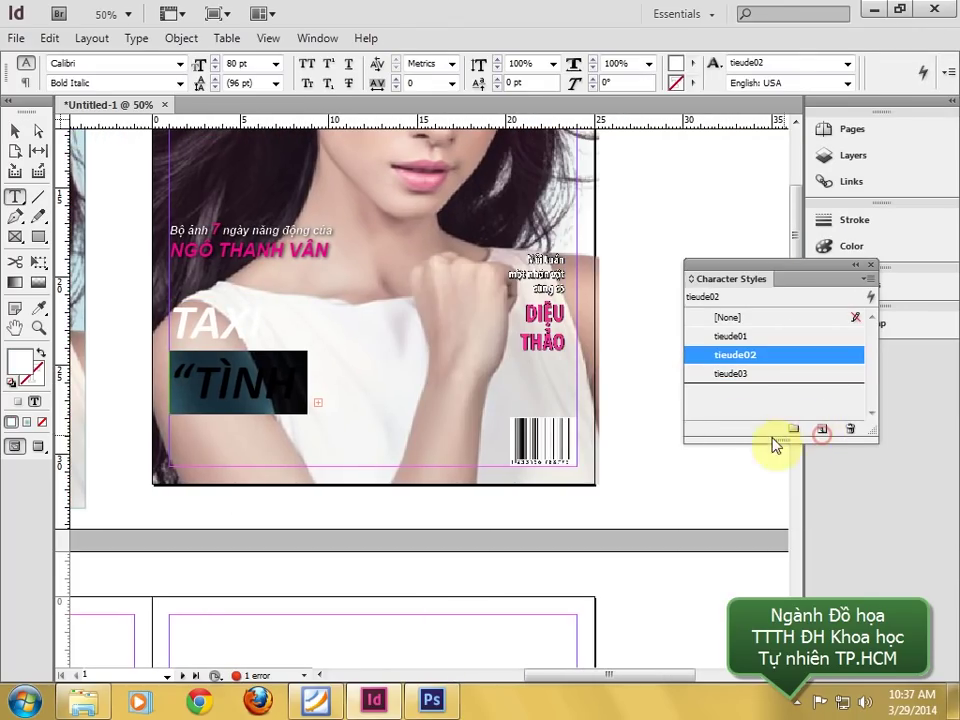
left_click(726, 378)
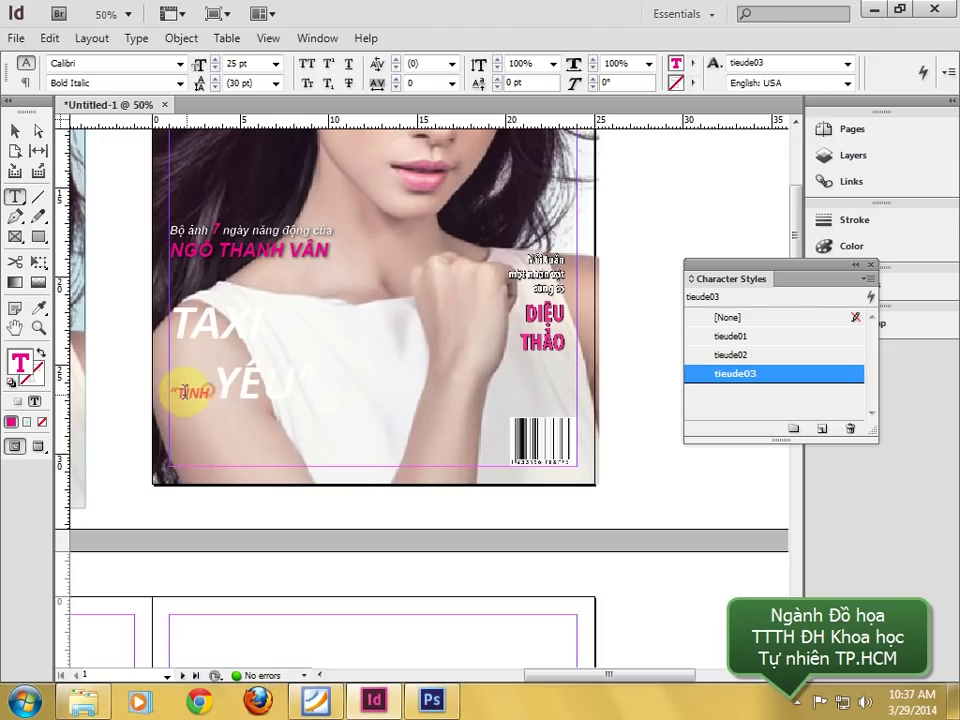
left_click_drag(174, 392, 335, 386)
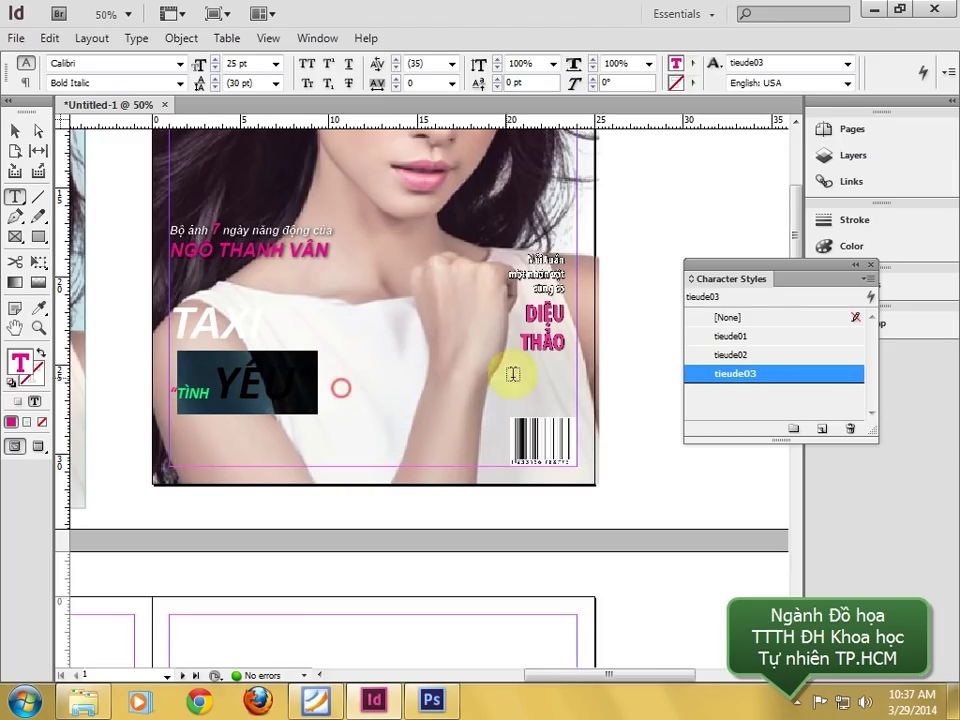
left_click(729, 376)
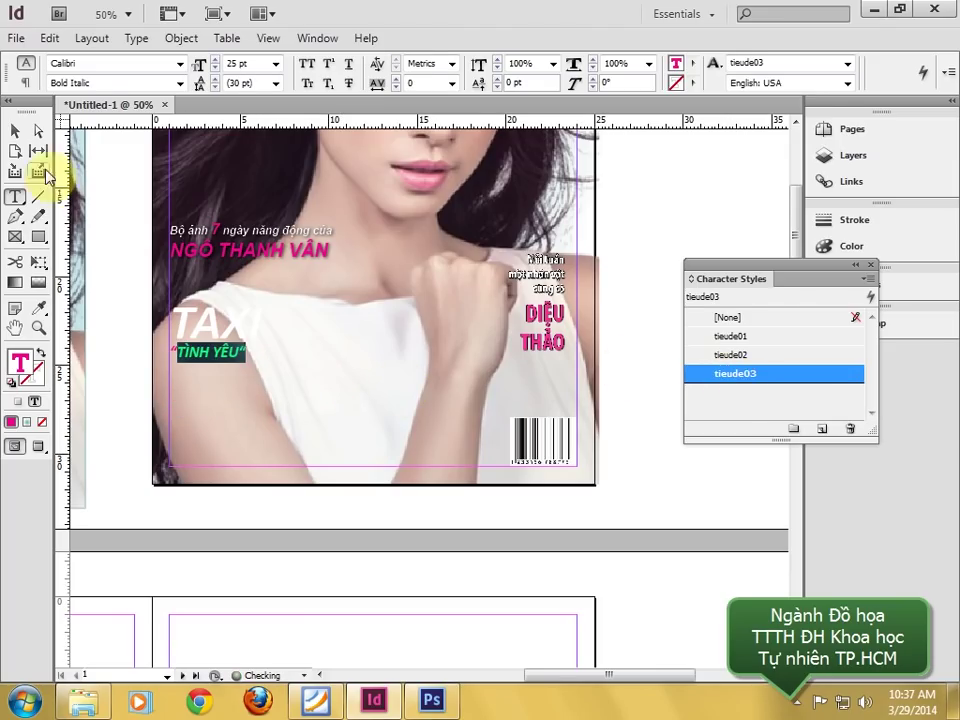
- Select the TAXI and “TÌNH YÊU” text frame together with the NGÔ THANH VÂN frame and move both up to Y about 12.8 cm
left_click(15, 131)
left_click_drag(223, 369, 438, 395)
left_click_drag(60, 362, 349, 364)
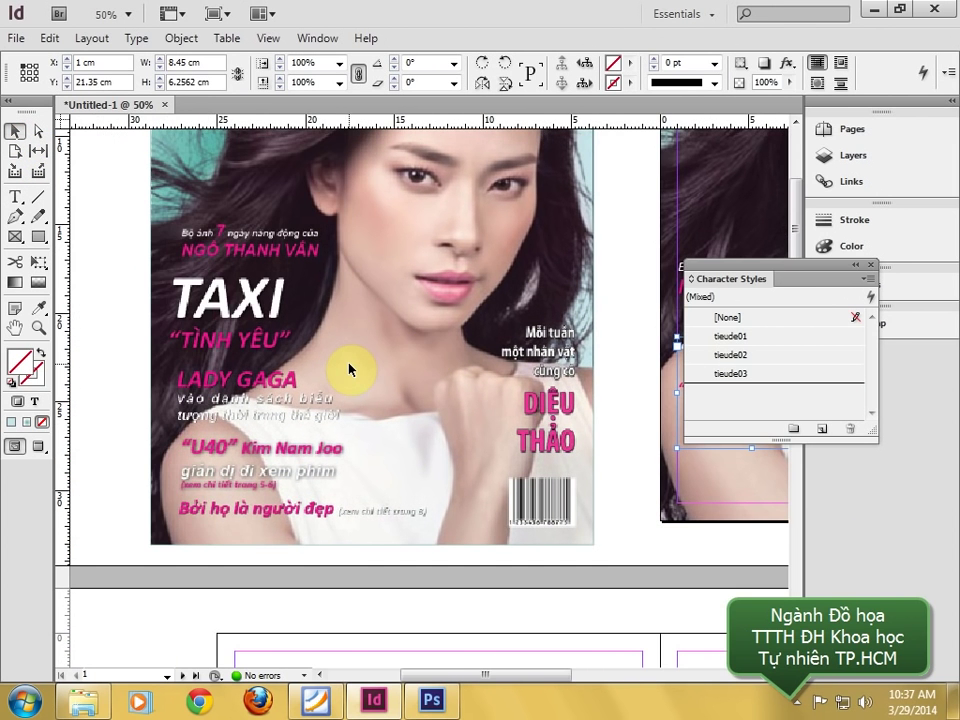
key("ctrl+minus")
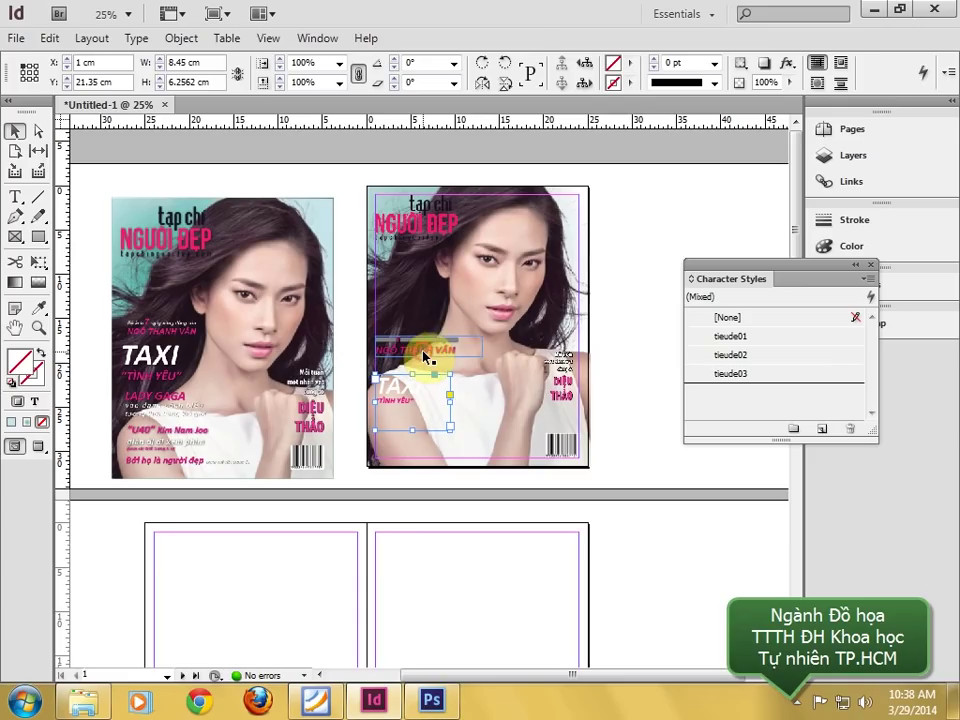
left_click(424, 357, "shift")
left_click_drag(424, 392, 426, 355)
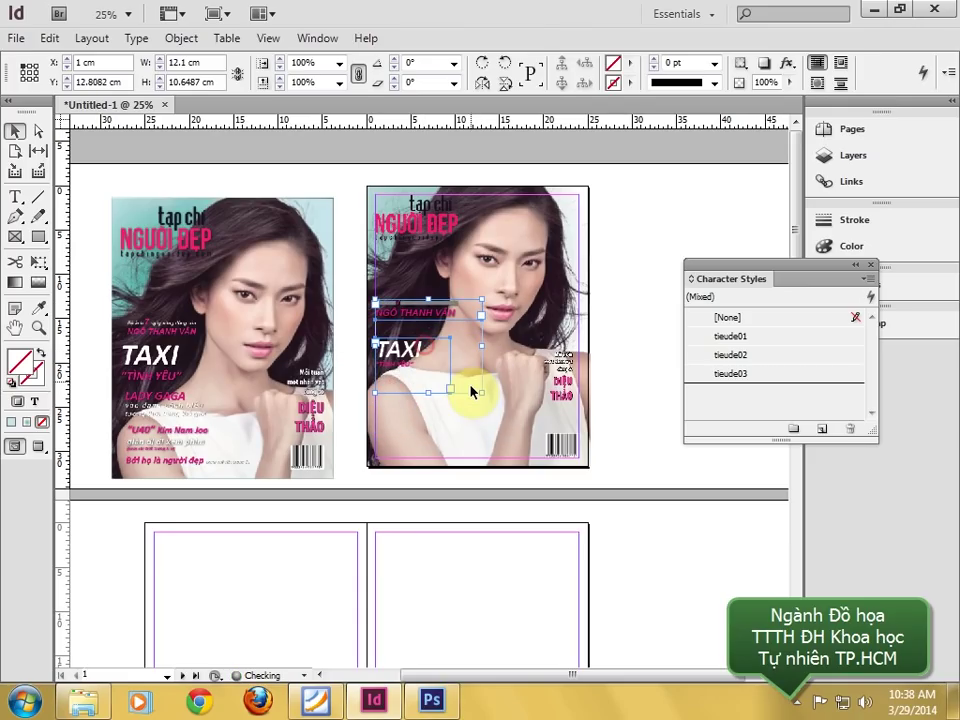
- Nudge the two selected headline frames slightly downward in small increments and deselect them
key("Down")
key("Down")
key("Down")
key("Down")
key("Down")
key("Down")
key("Down")
key("Down")
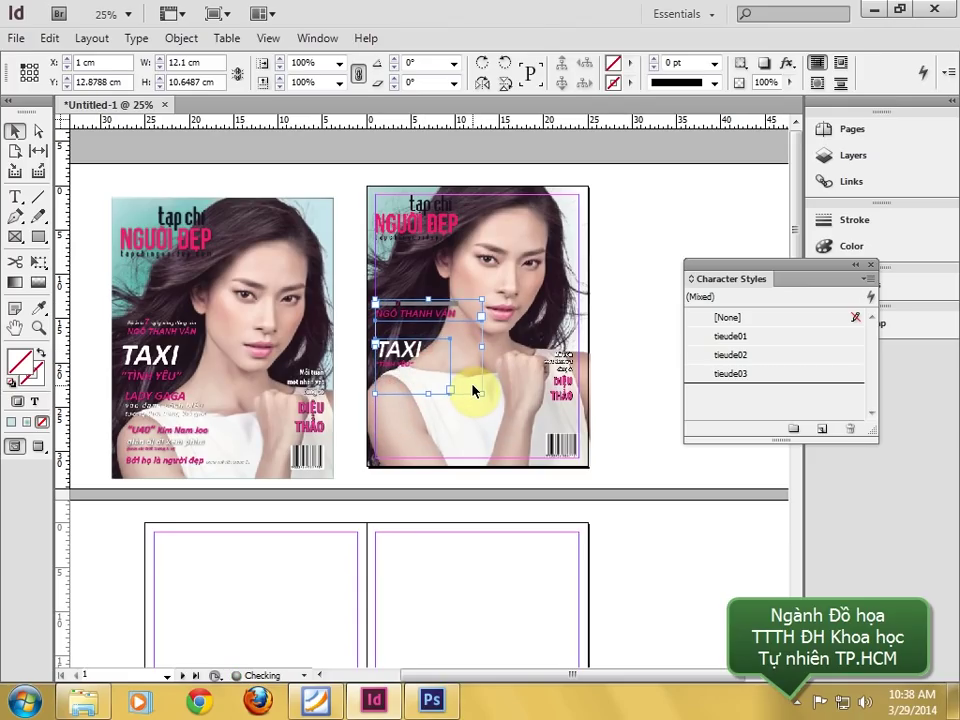
key("ctrl+shift+a")
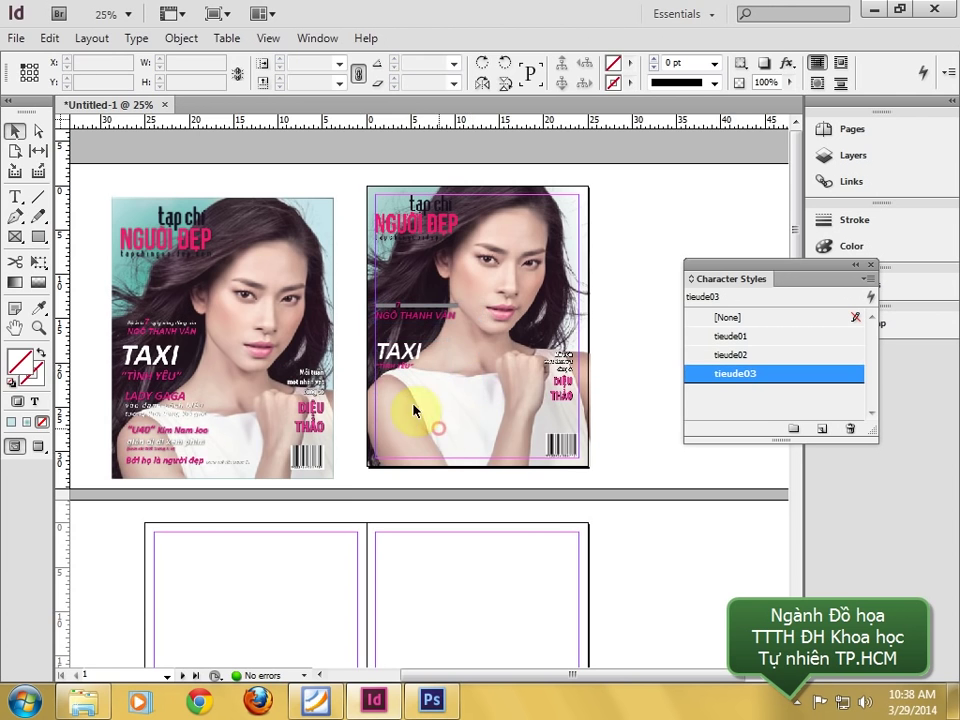
- Set the size of the tieude02 character style to 100 pt, preview it on TAXI, and accept the style options
key("z")
left_click(343, 349)
key("space")
left_click_drag(541, 413, 327, 265)
left_click(17, 129)
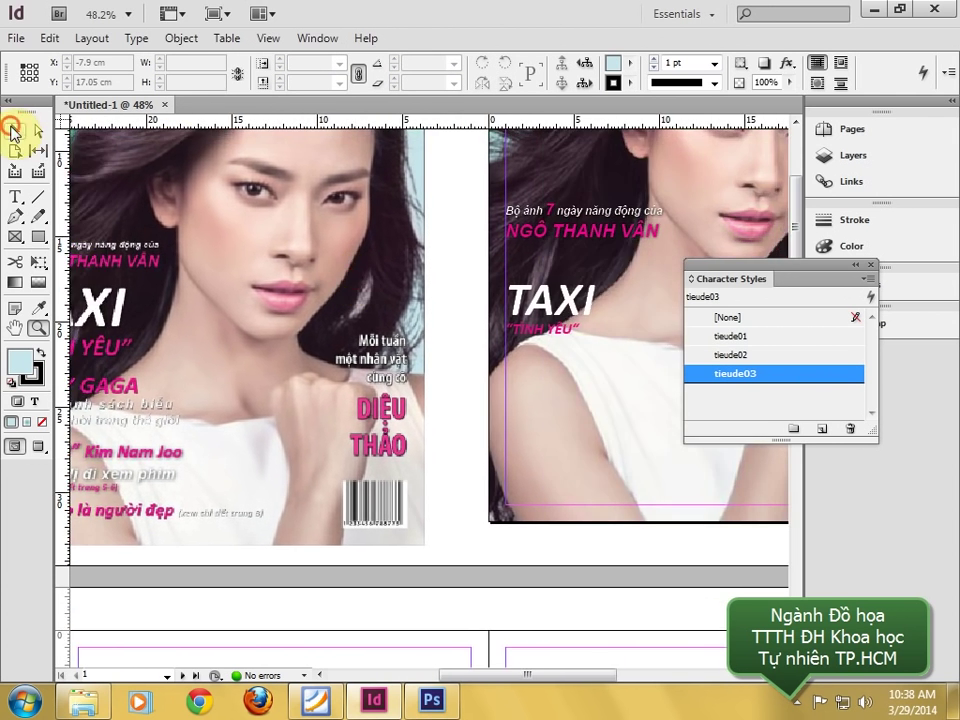
left_click(610, 378)
left_click(730, 373)
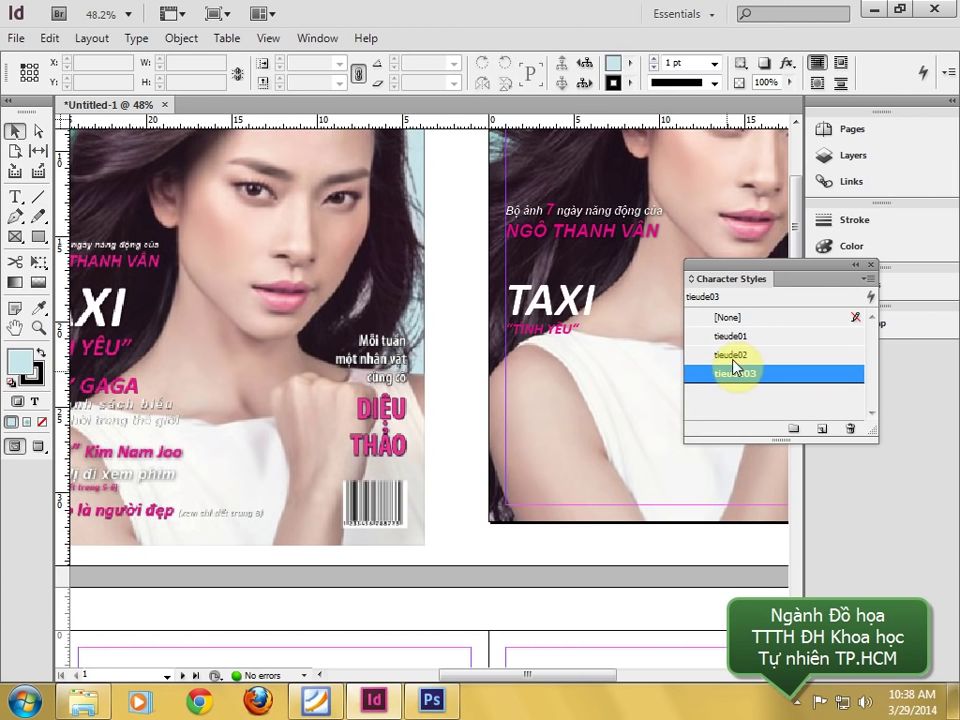
double_click(731, 356)
left_click_drag(785, 65, 853, 84)
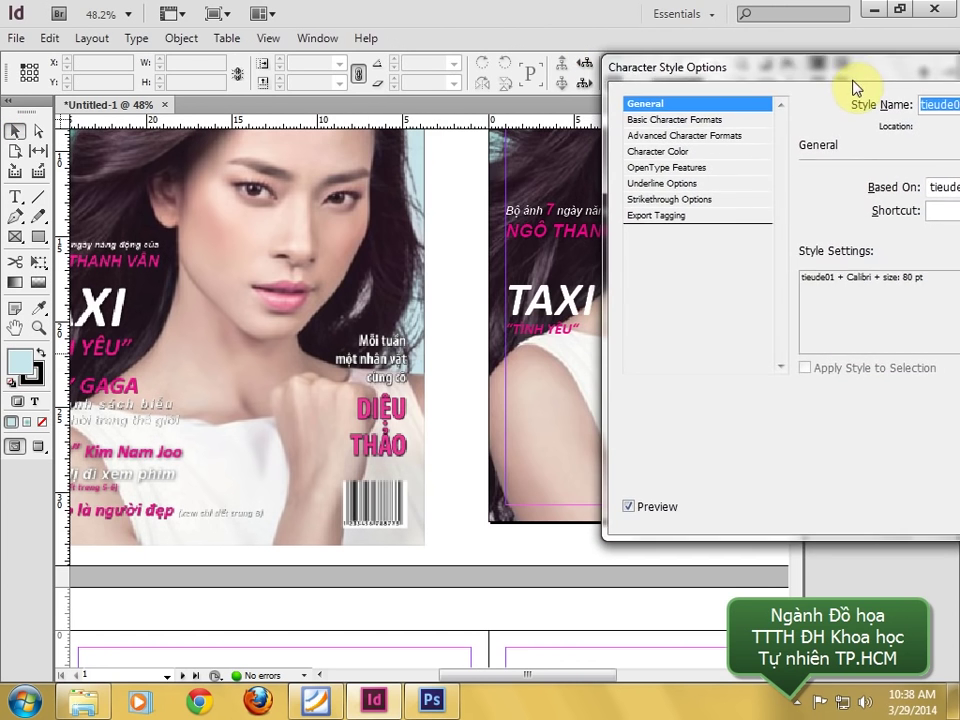
left_click(680, 129)
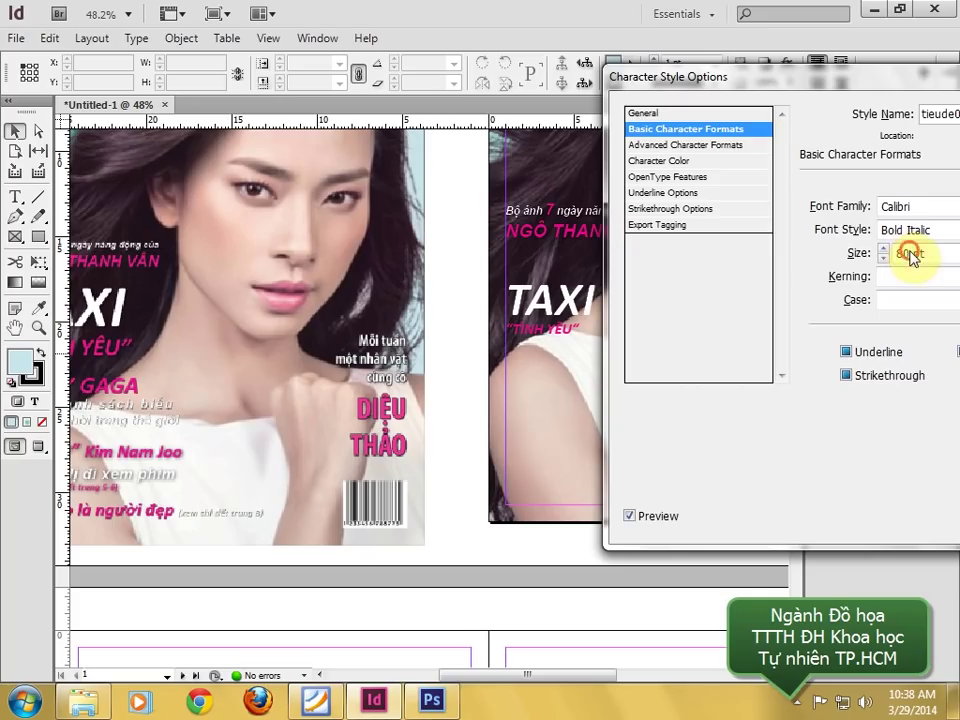
double_click(911, 254)
type("10")
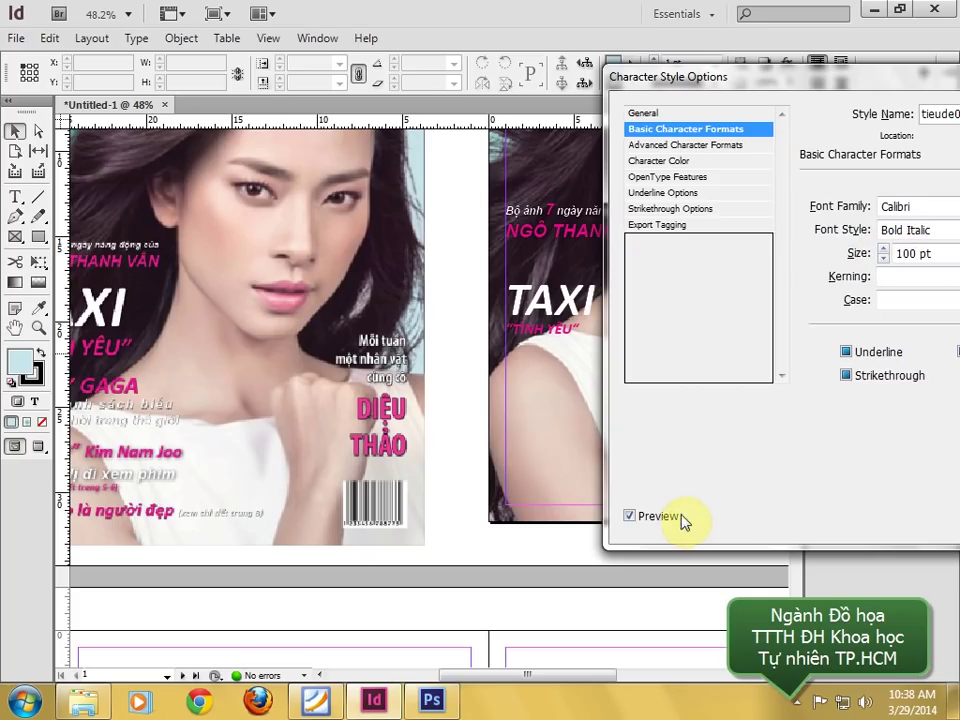
left_click(669, 521)
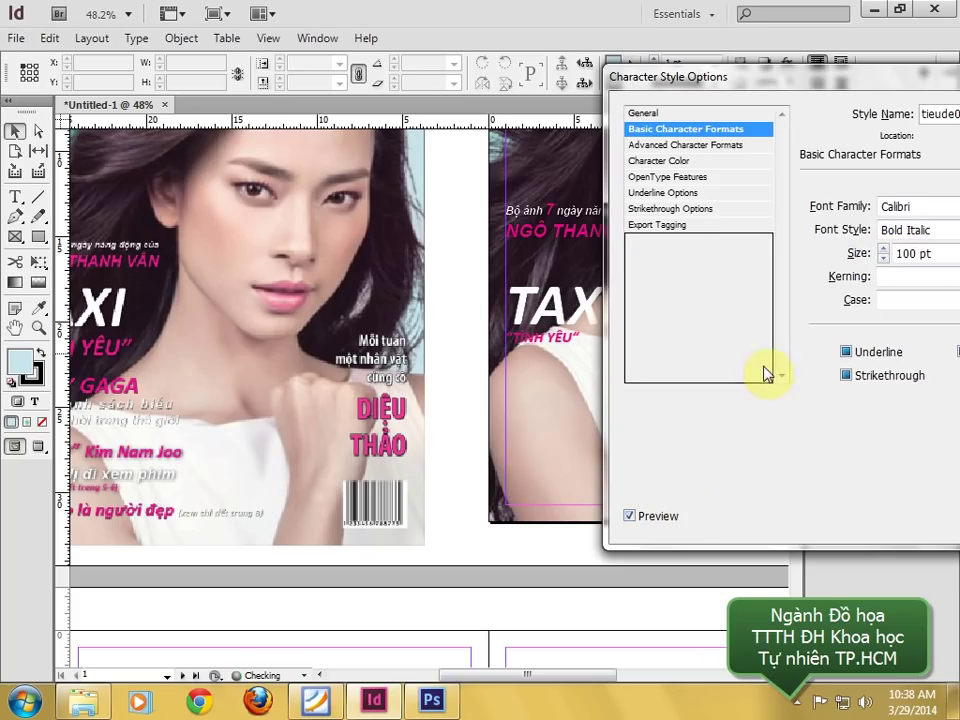
key("Return")
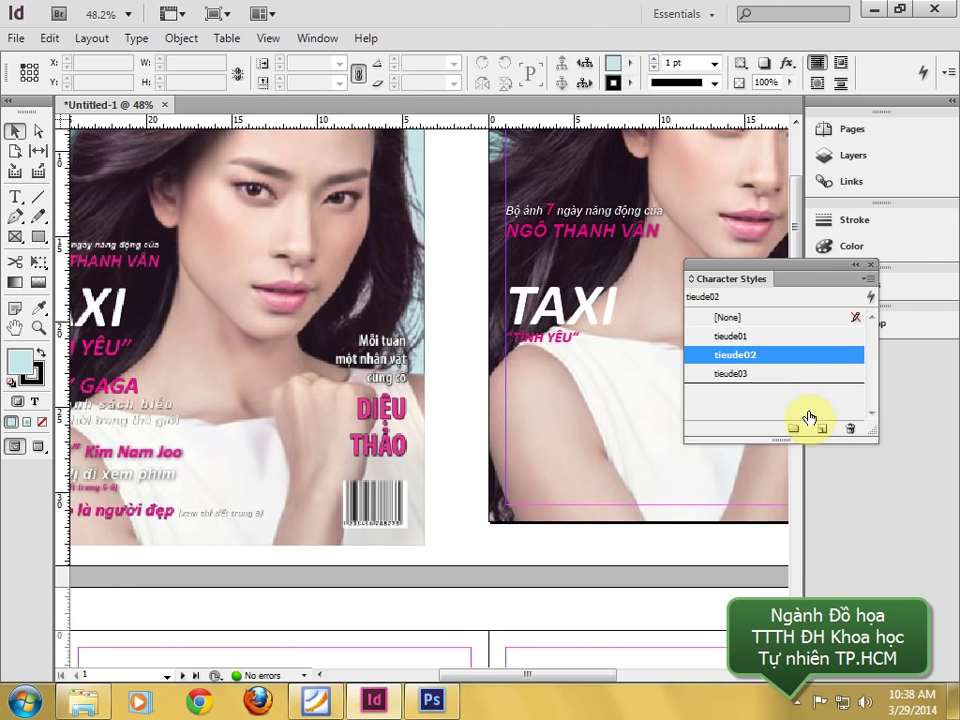
- Preview the tieude03 character style at 40 pt, settle on a size of 38 pt, and accept the style options
double_click(737, 376)
left_click_drag(482, 79, 716, 130)
left_click(758, 174)
double_click(893, 298)
type("4")
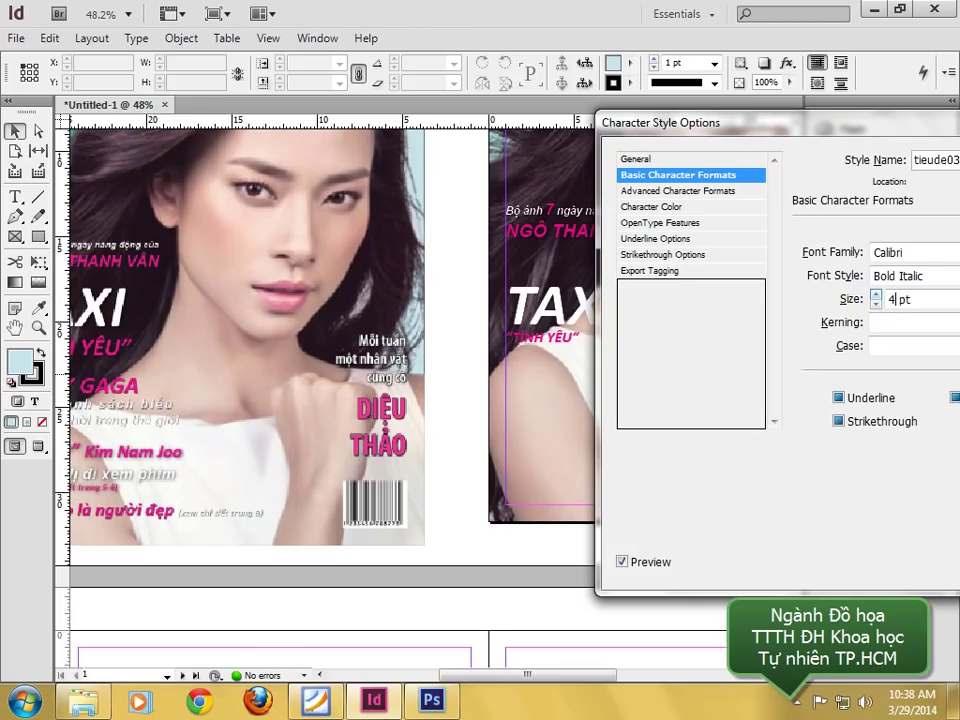
type("0")
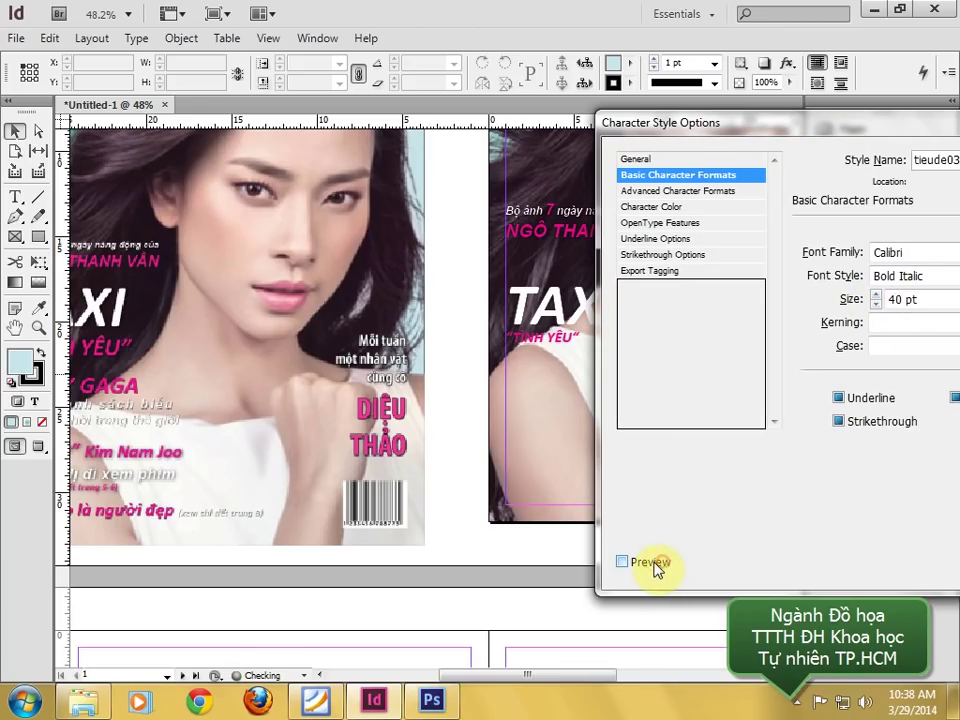
left_click(622, 562)
left_click_drag(754, 120, 621, 129)
double_click(762, 303)
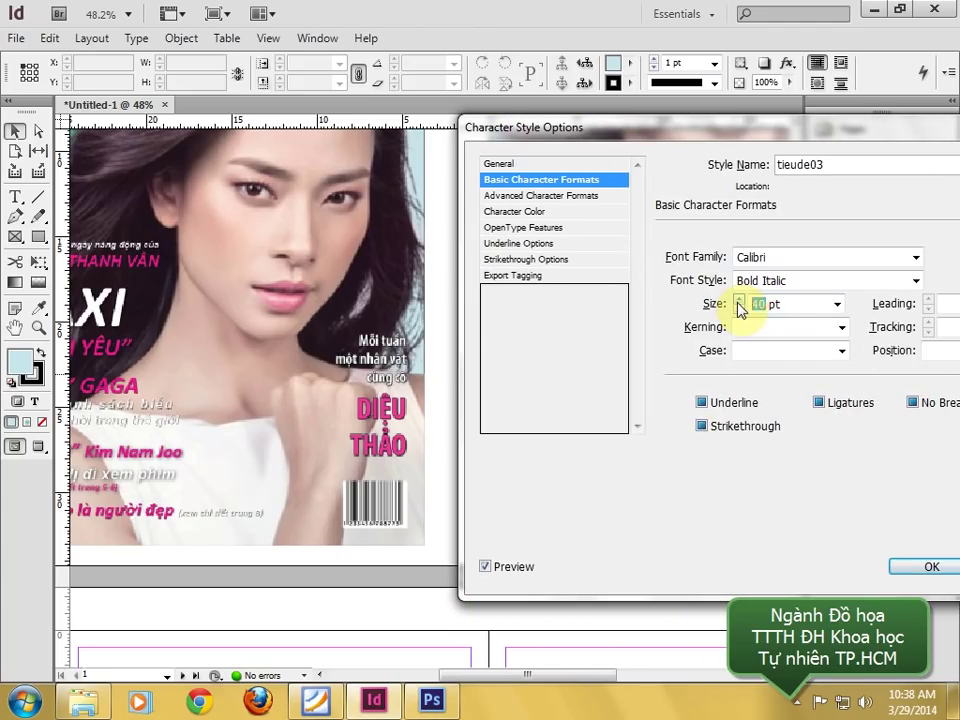
type("38")
left_click(916, 567)
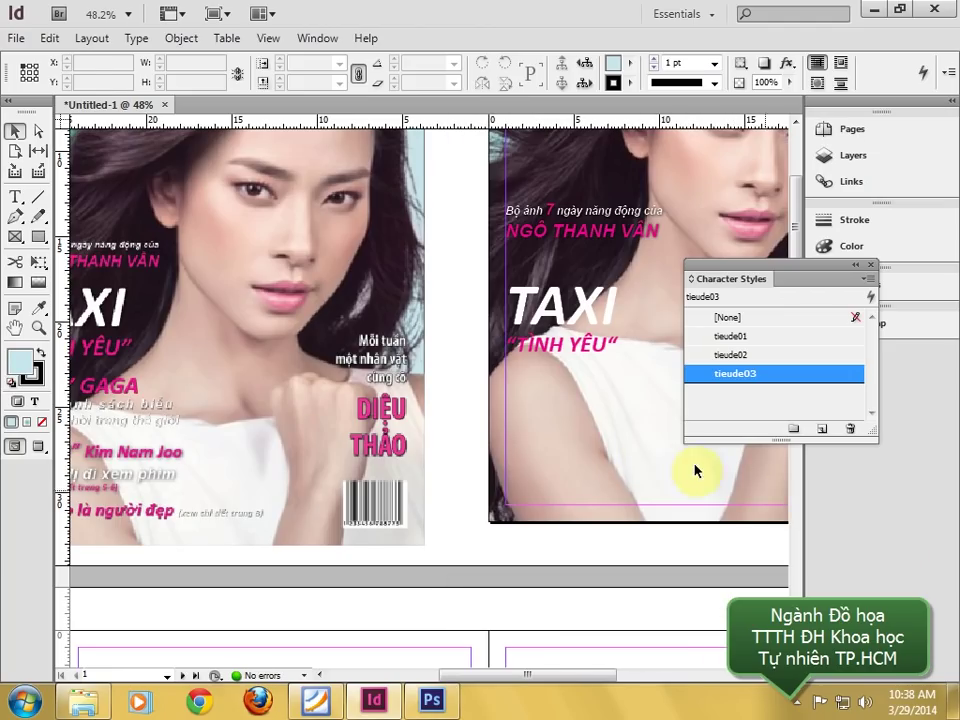
- Apply a drop shadow with a distance of 0.05 cm to the TAXI and “TÌNH YÊU” text frame and deselect it
left_click(605, 296)
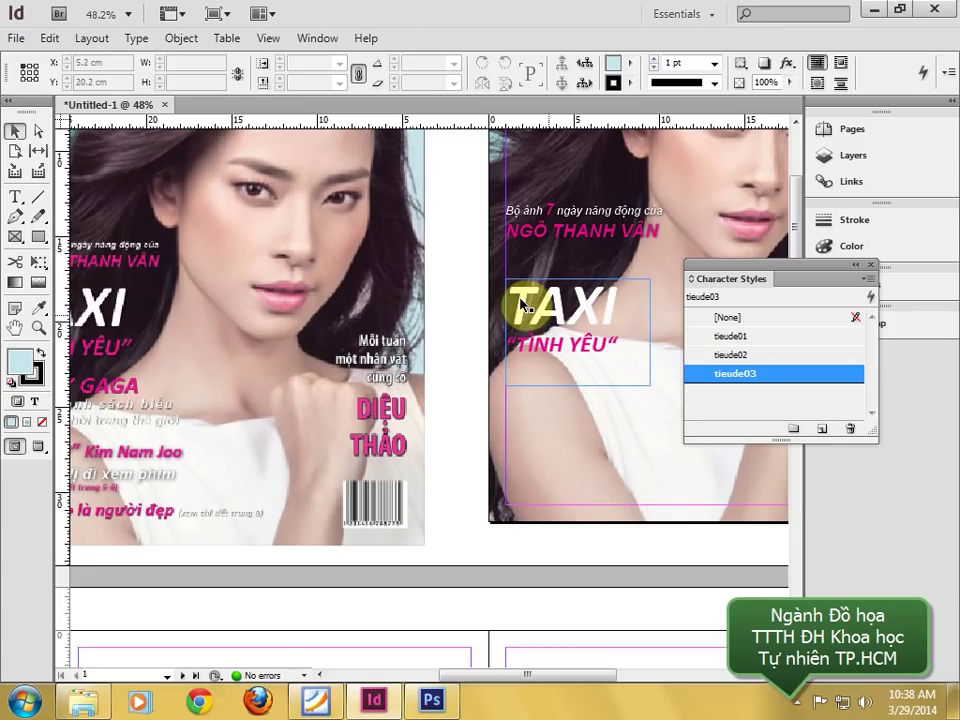
key("ctrl+minus")
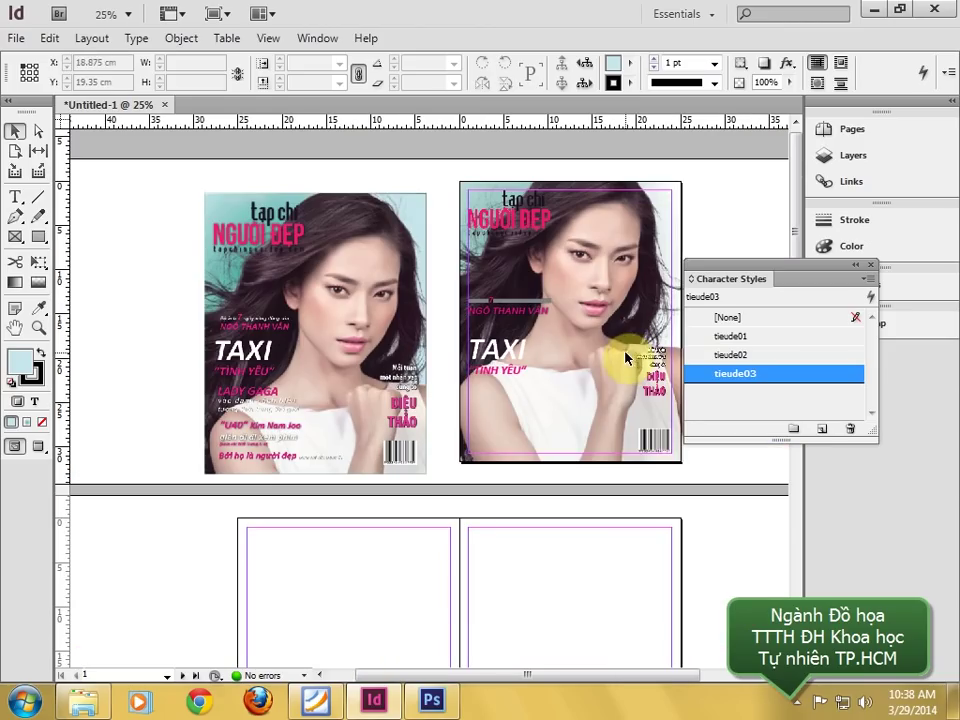
key("z")
left_click_drag(177, 295, 674, 539)
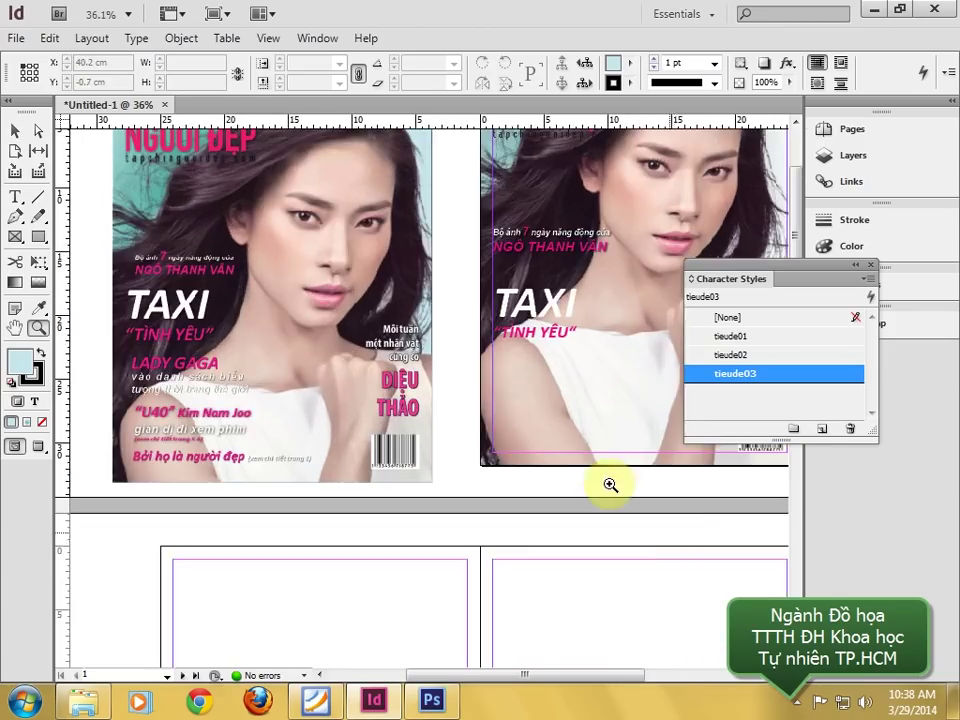
left_click(13, 132)
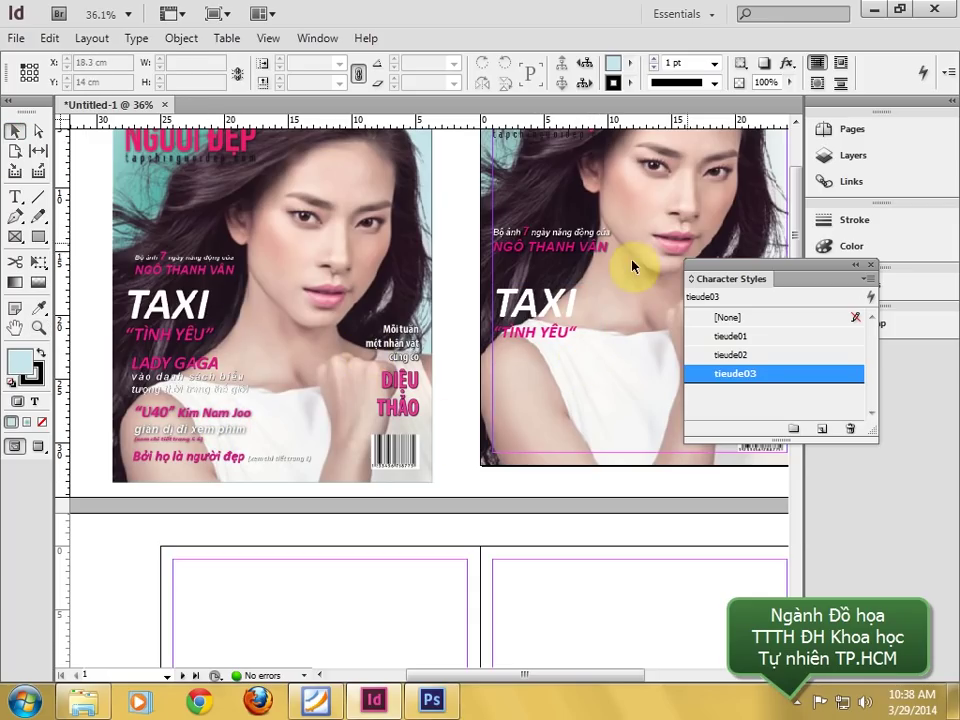
left_click(561, 282)
left_click(786, 63)
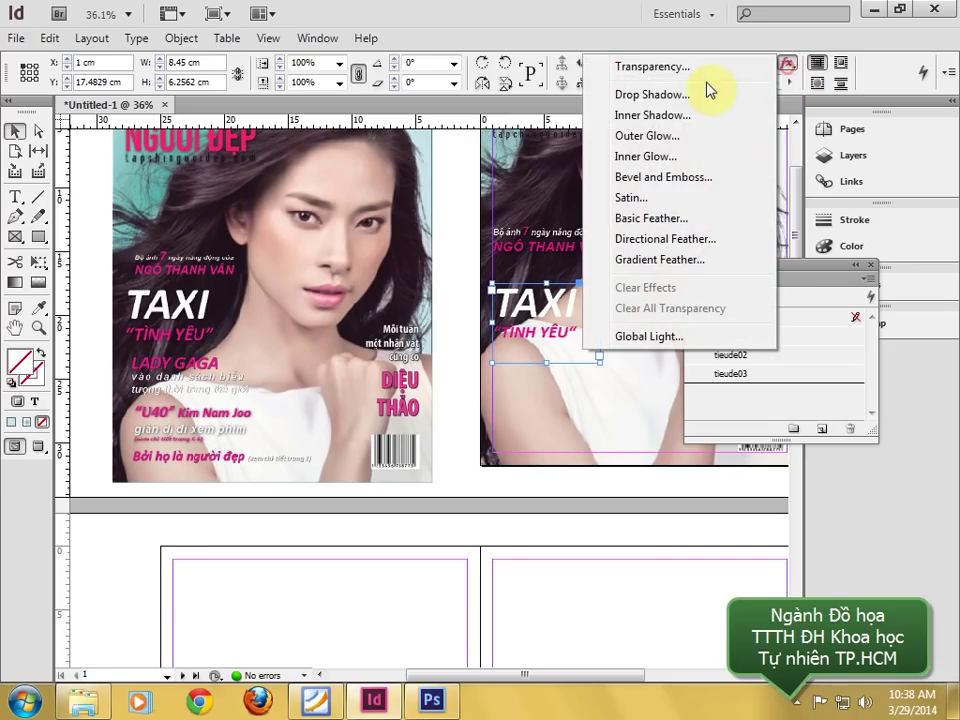
left_click(695, 94)
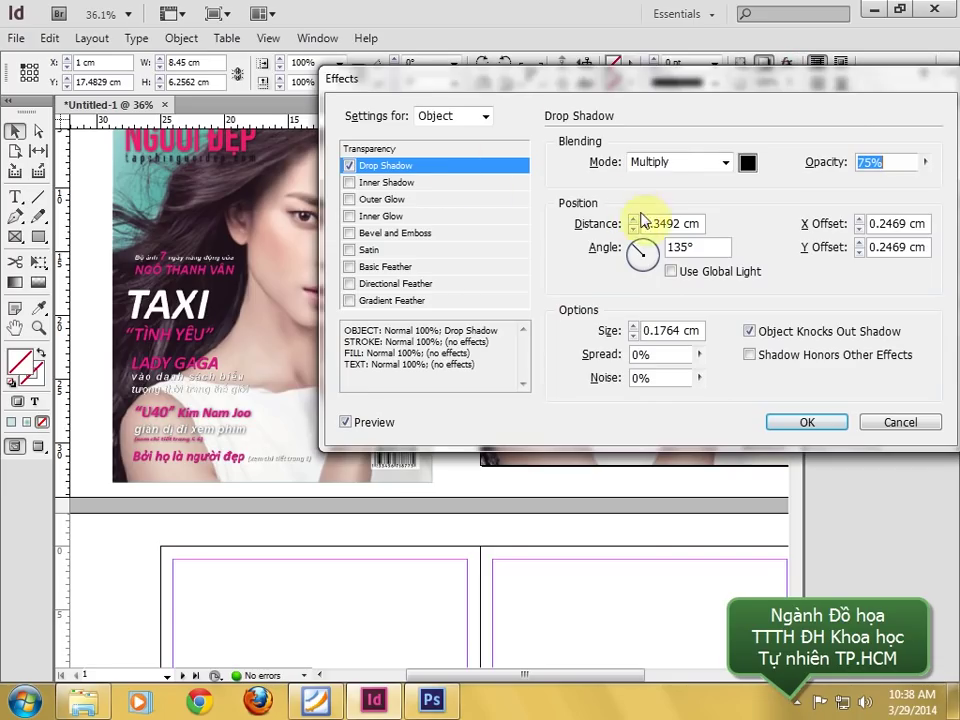
left_click_drag(652, 224, 680, 224)
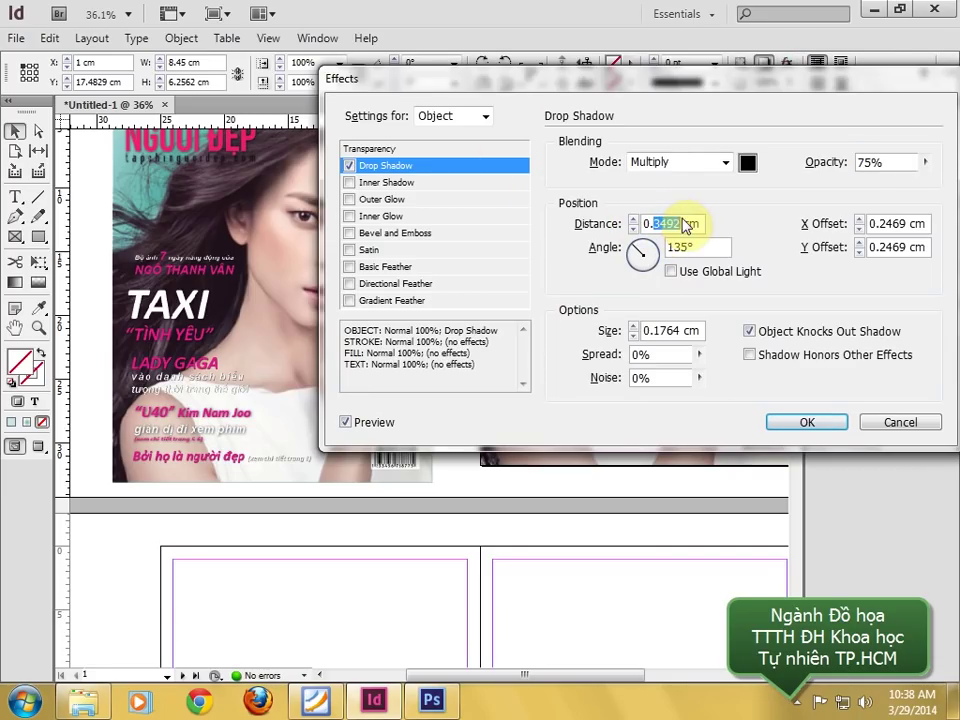
type("05")
key("Tab")
left_click(789, 428)
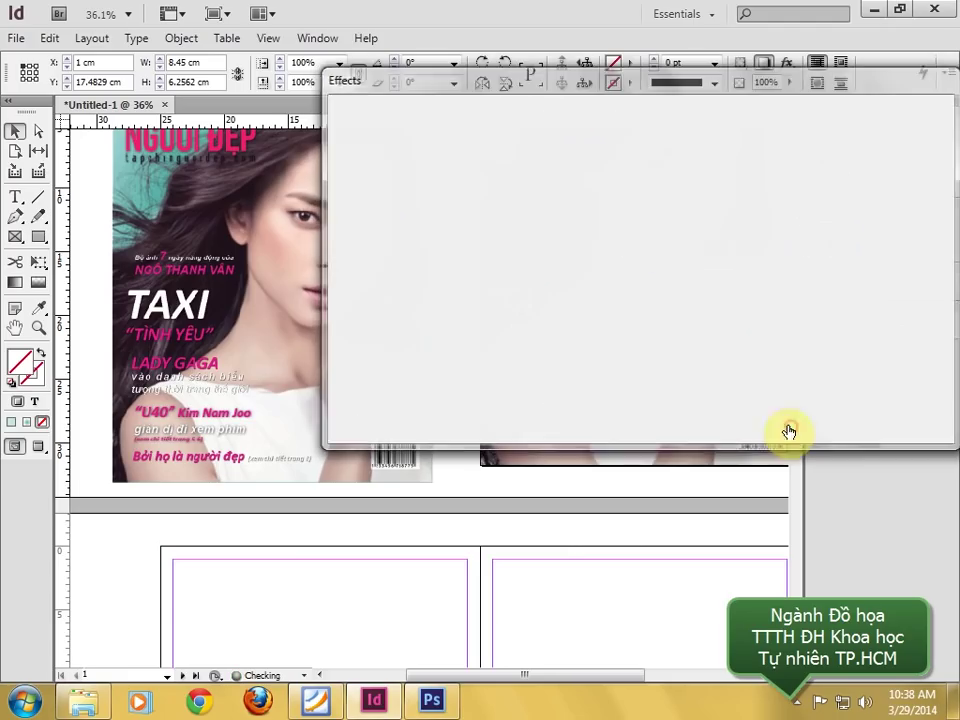
left_click(448, 364)
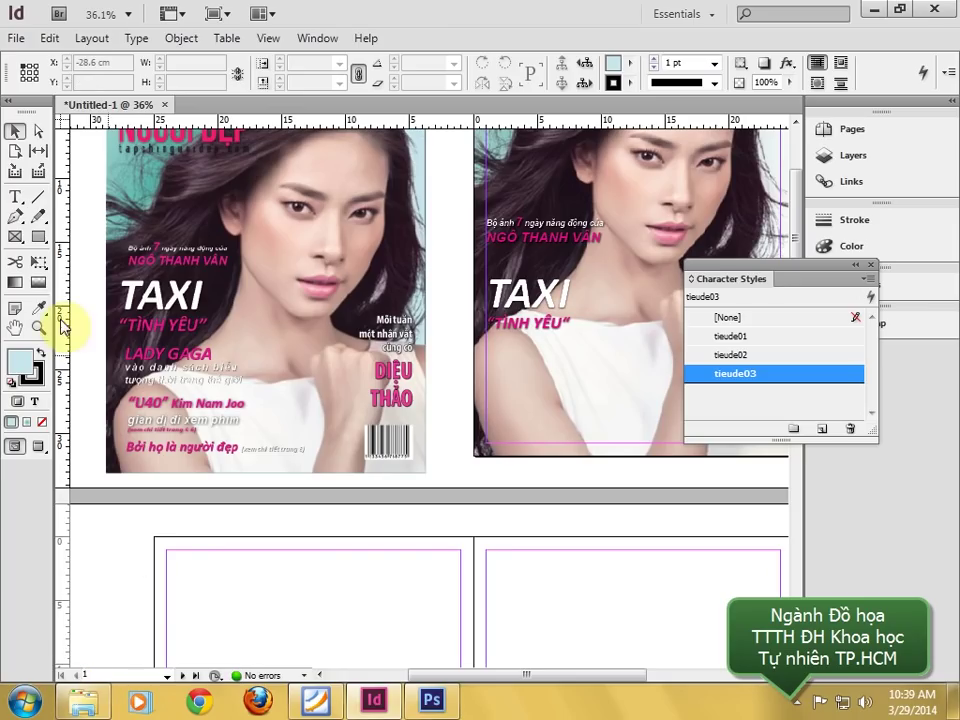
- Shorten the TAXI and “TÌNH YÊU” text frame from its lower edge to about 4.67 cm high and deselect it
left_click(15, 195)
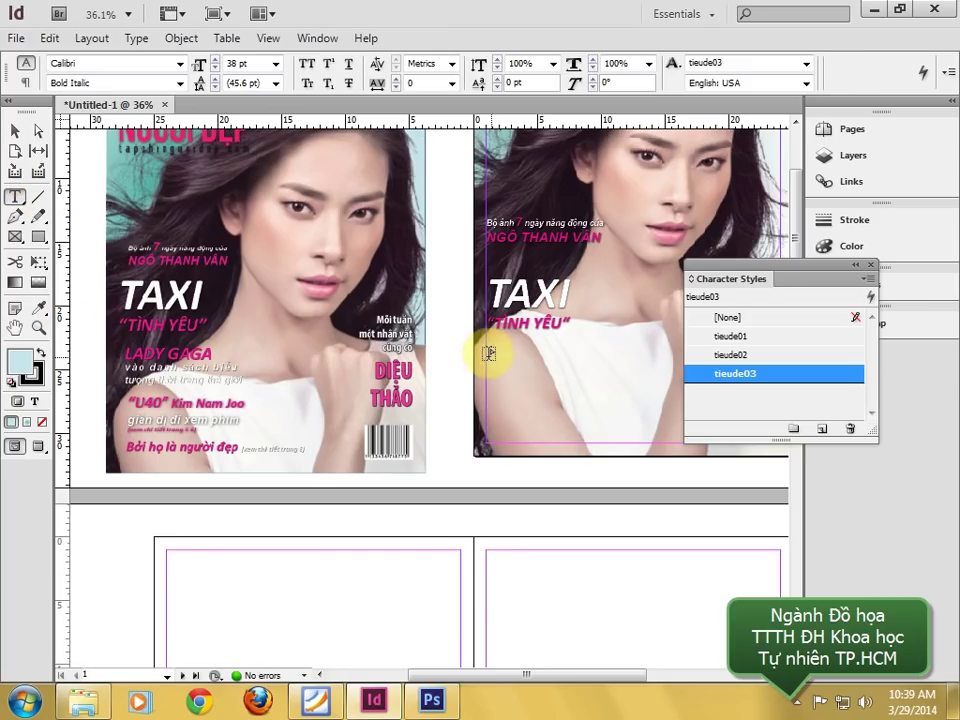
left_click(583, 387)
left_click(15, 130)
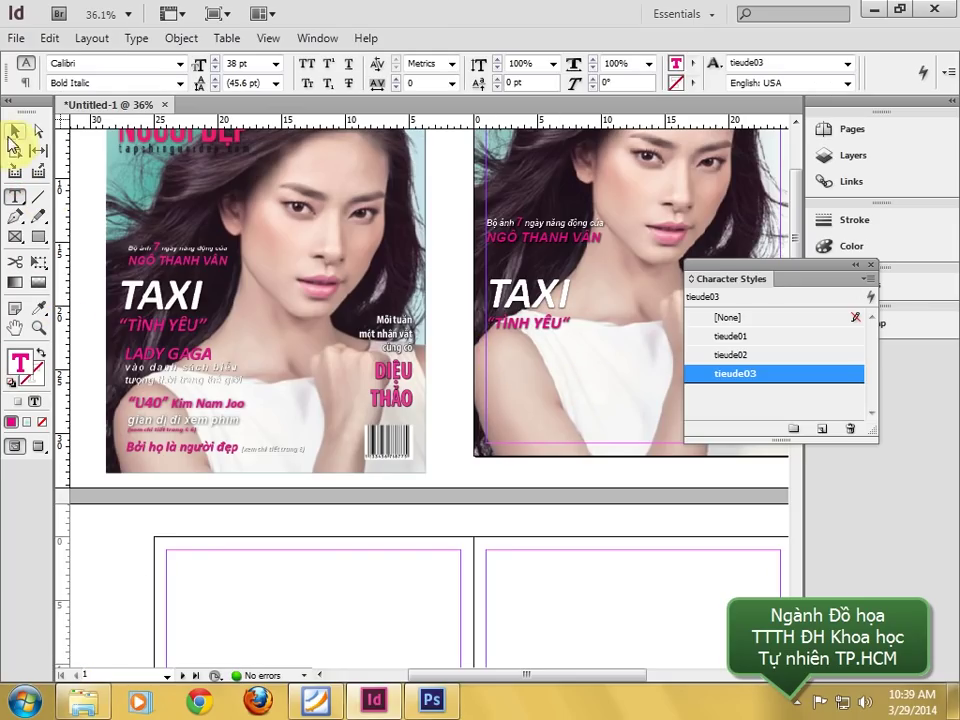
left_click_drag(540, 353, 540, 335)
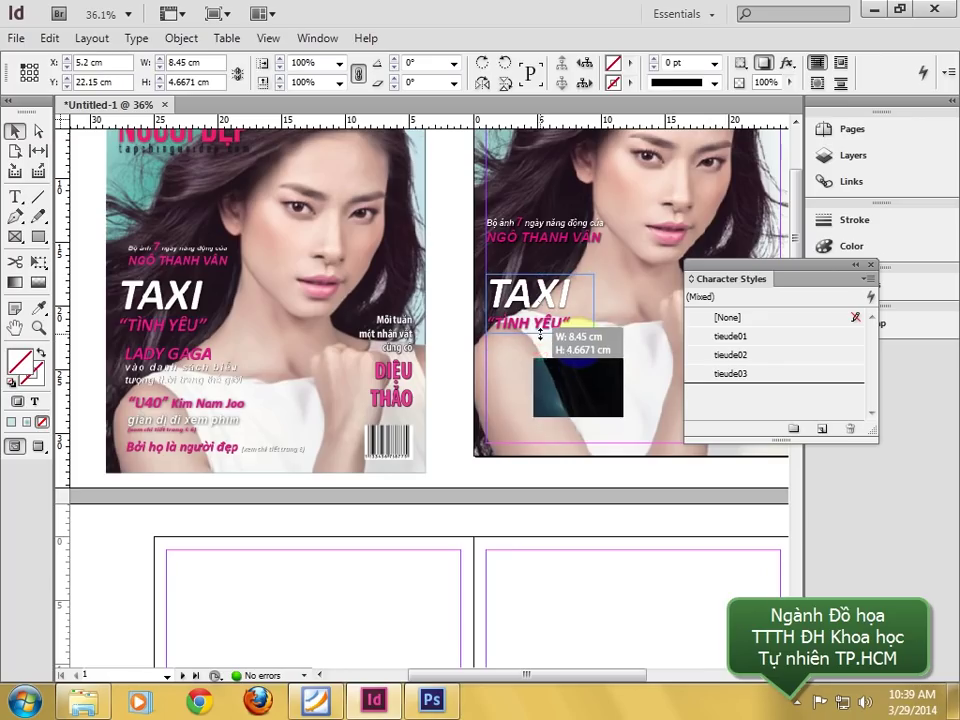
left_click(86, 199)
- Draw a new text frame about 8.45 × 3.6 cm at the left margin below “TÌNH YÊU”
left_click(15, 199)
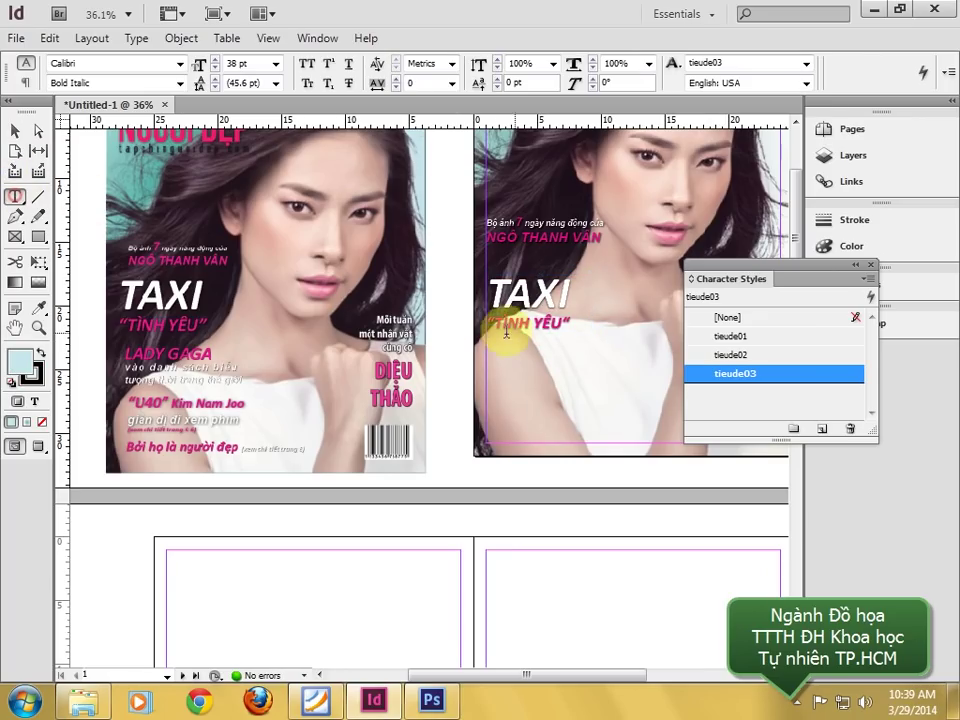
left_click_drag(487, 348, 596, 390)
left_click(17, 131)
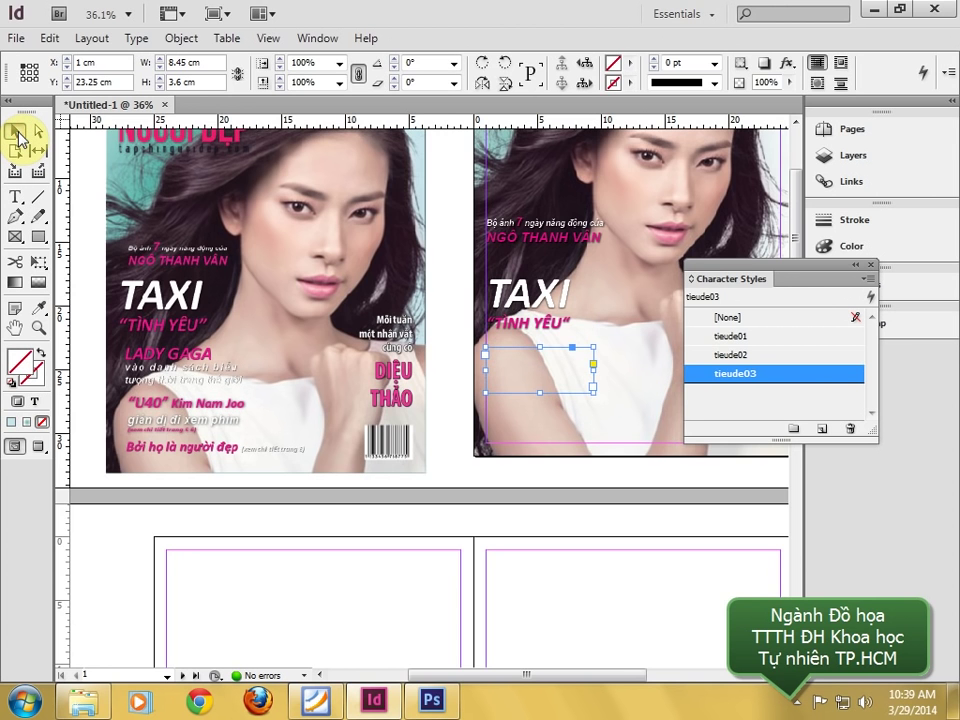
key("ctrl+equal")
left_click_drag(446, 392, 598, 405)
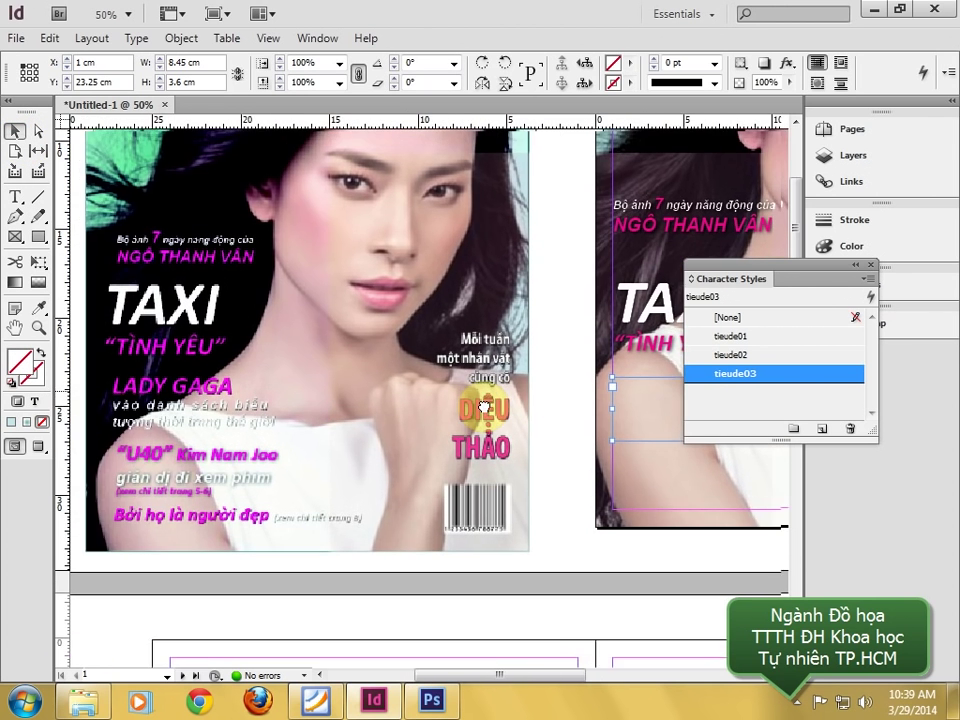
- Enter “LADY GAGA” in the new text frame with the line beginning “vào danh sách” below it, and finish text editing
double_click(598, 404)
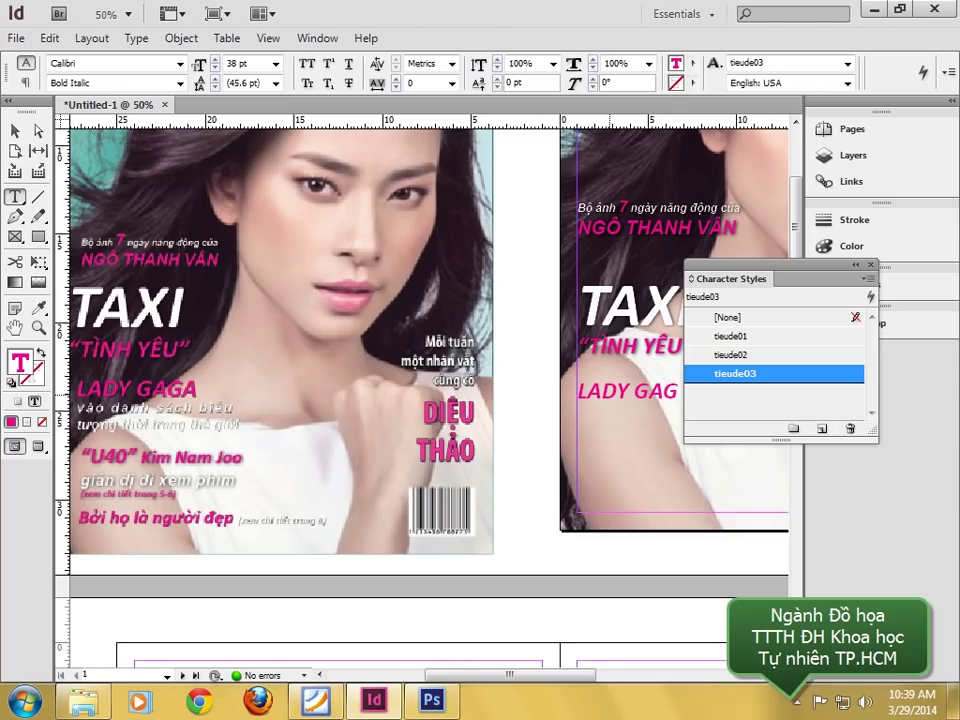
type("A")
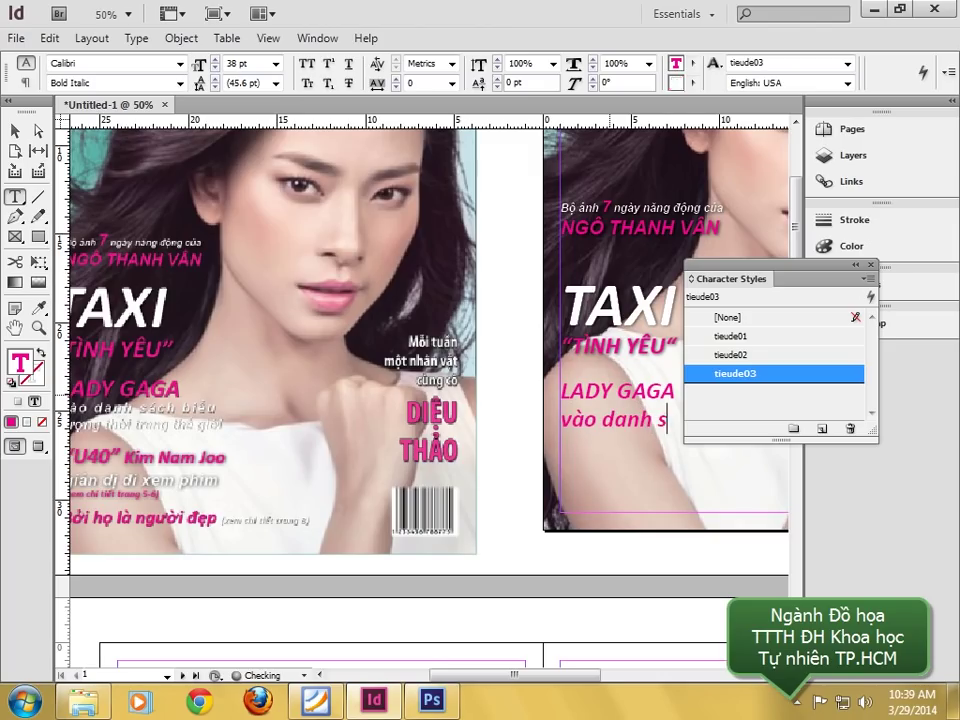
type("ách")
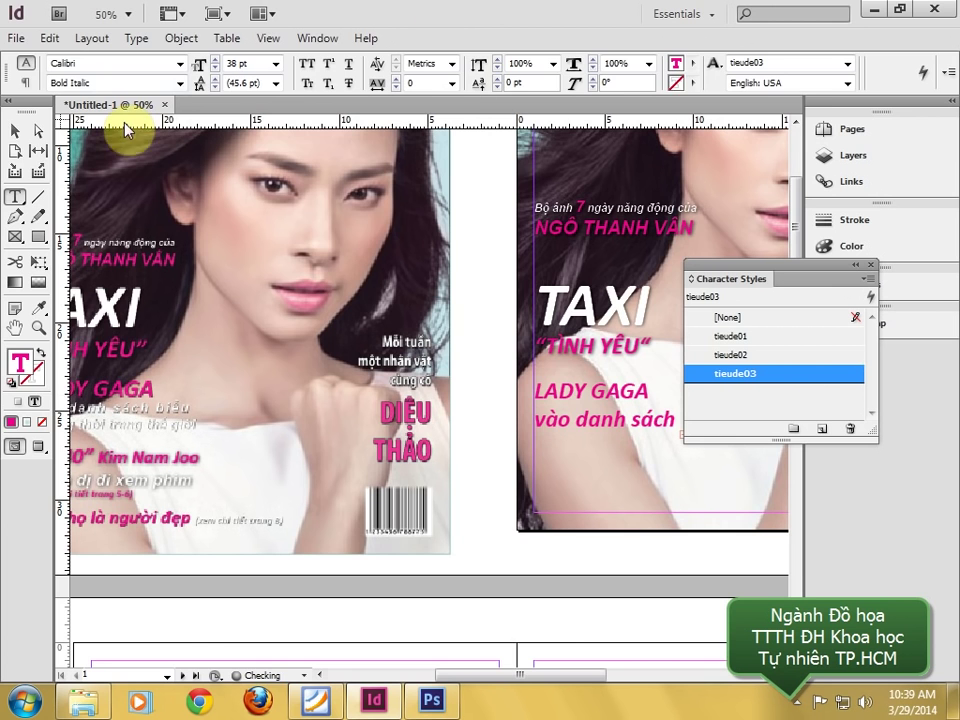
left_click(15, 131)
left_click_drag(380, 303, 339, 377)
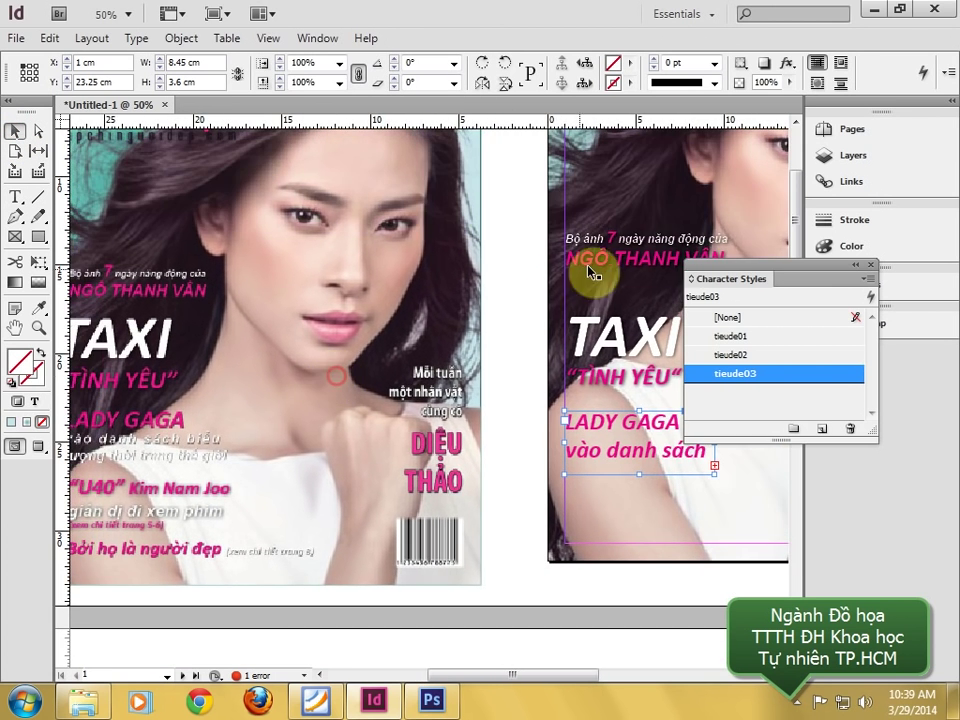
- Enlarge the “LADY GAGA” text frame from its lower-right corner to about 15.5 × 10.5 cm
left_click_drag(439, 336, 632, 242)
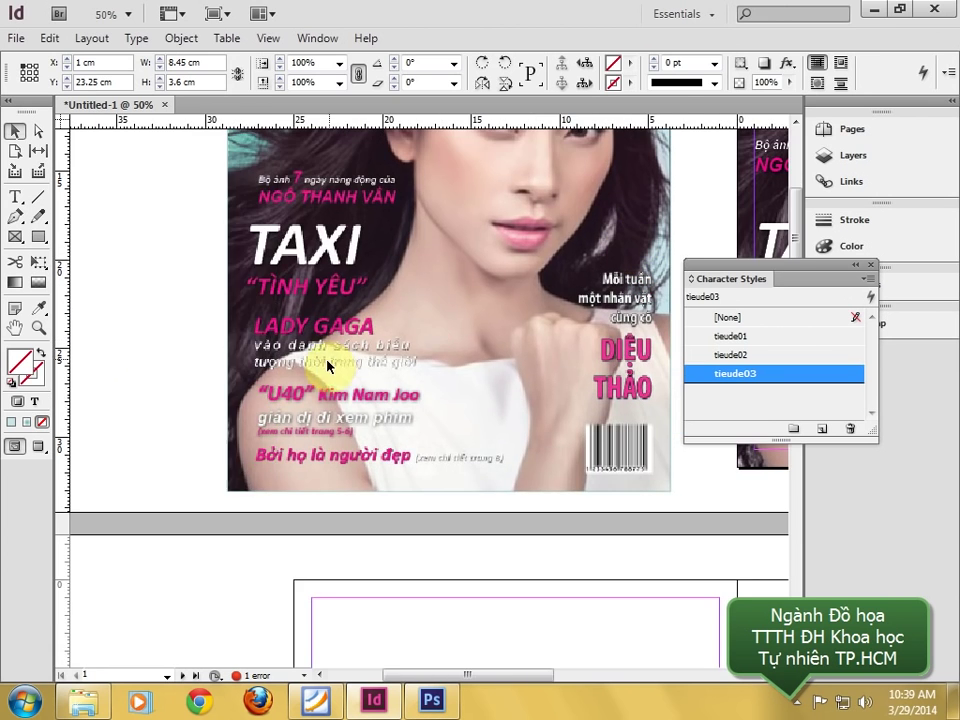
left_click_drag(436, 318, 222, 298)
left_click_drag(551, 341, 414, 347)
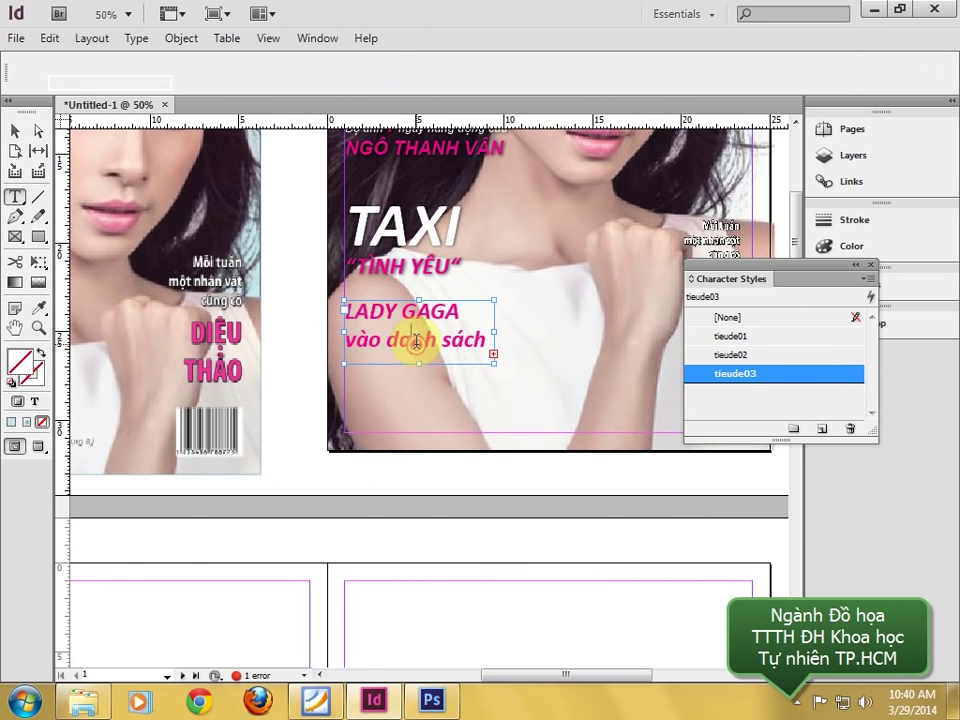
double_click(413, 343)
left_click(15, 131)
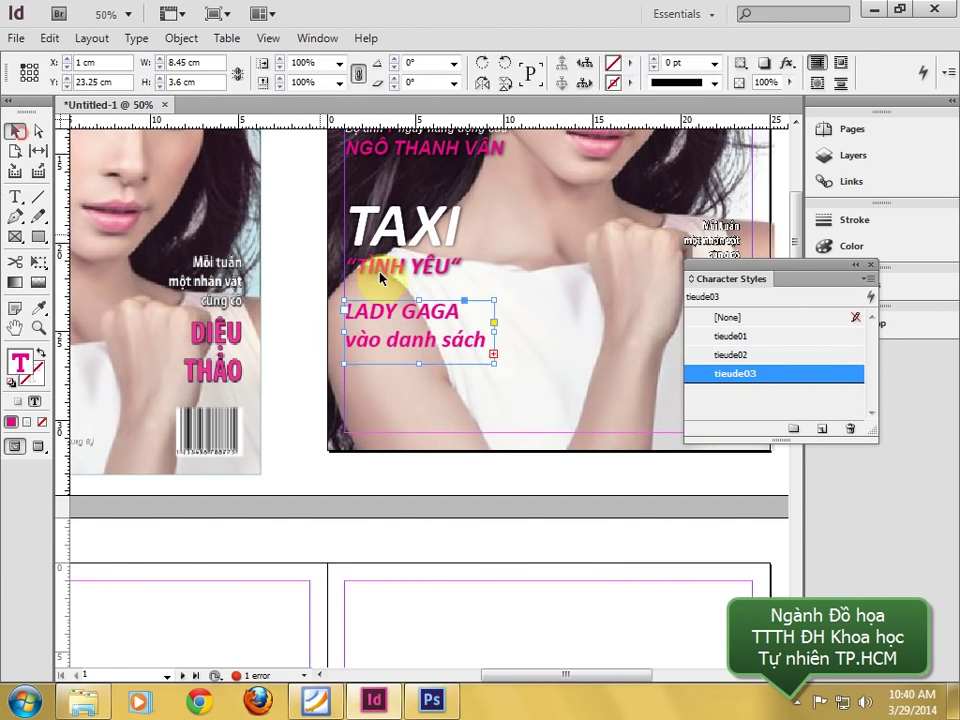
left_click_drag(494, 363, 620, 437)
- Apply the tieude01 character style to the text from “vào danh sách” to “thế giới” and finish text editing
double_click(514, 369)
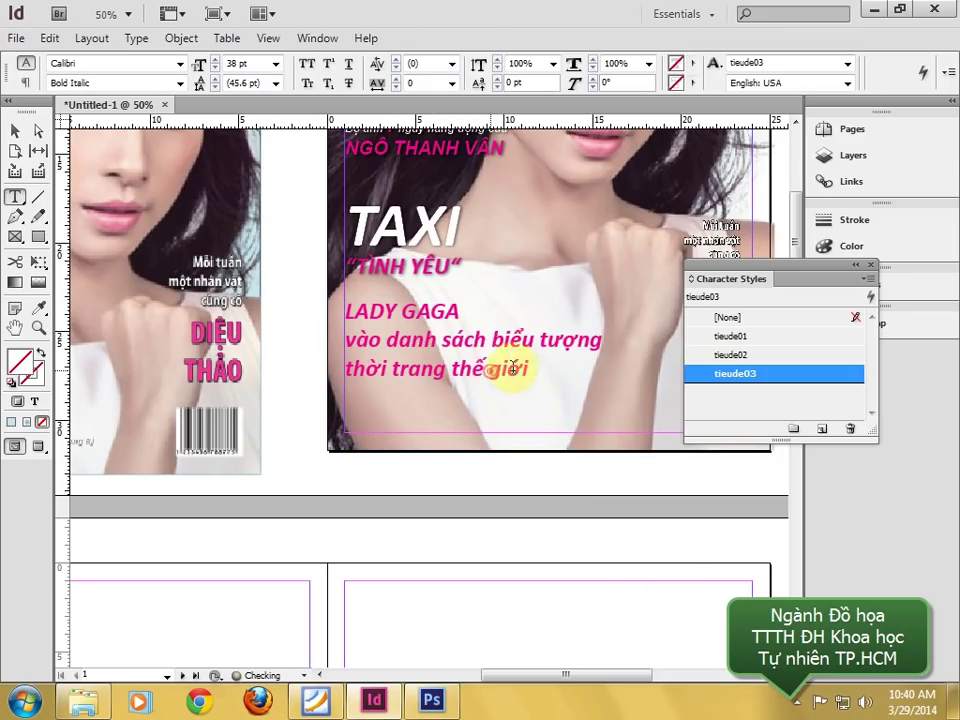
left_click_drag(514, 369, 329, 340)
left_click(734, 336)
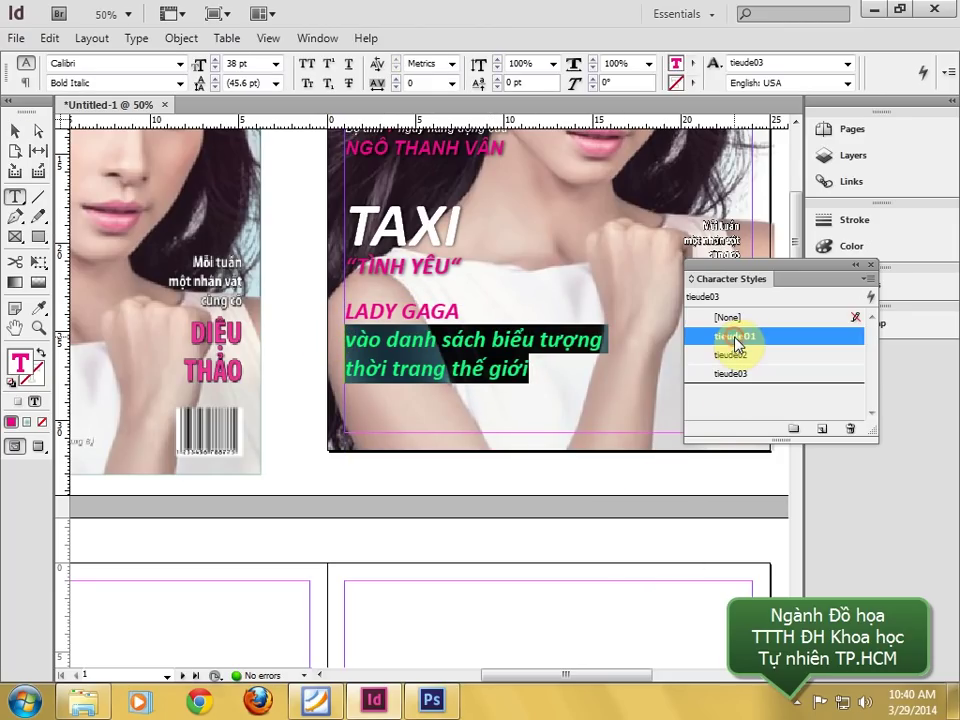
left_click(474, 342)
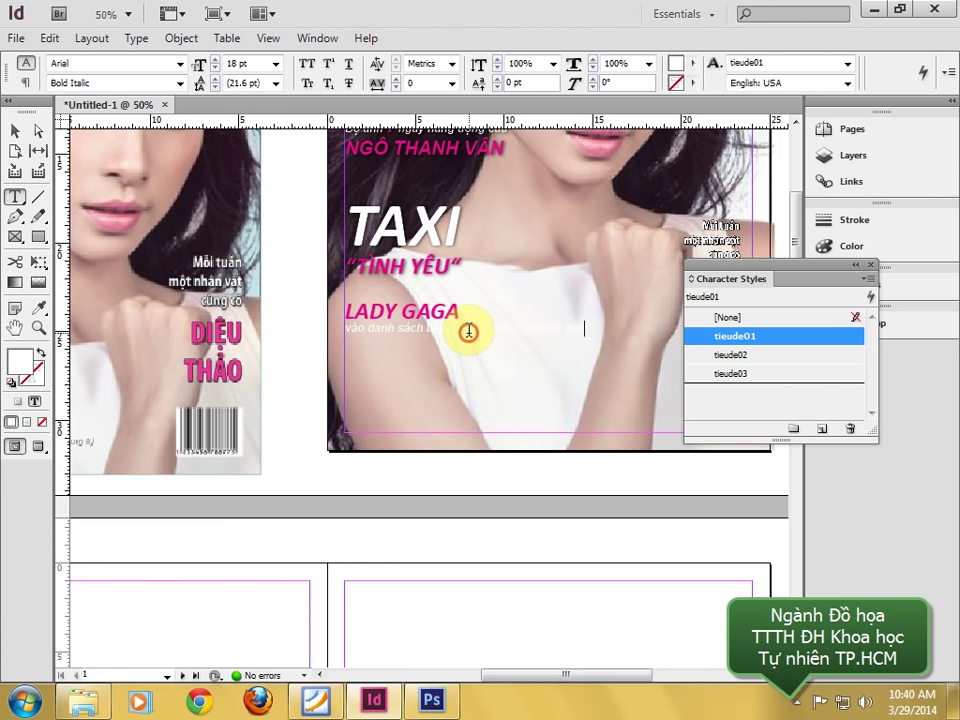
left_click(15, 131)
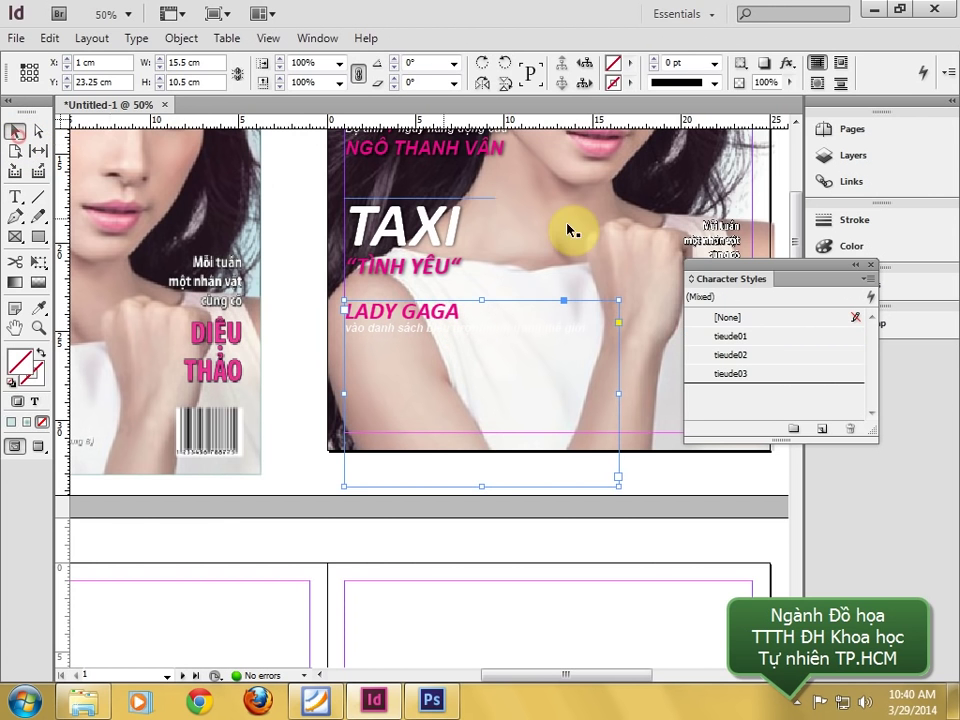
- Apply a drop shadow with a distance of 0.05 cm to the “LADY GAGA” text frame
left_click(788, 64)
left_click(652, 94)
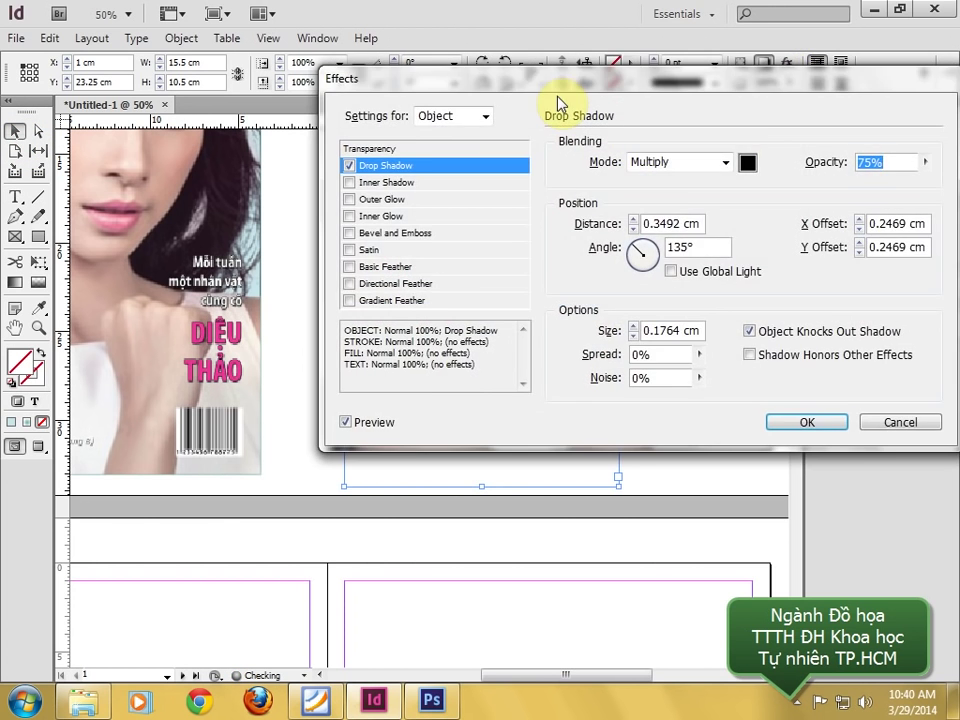
left_click_drag(551, 90, 766, 82)
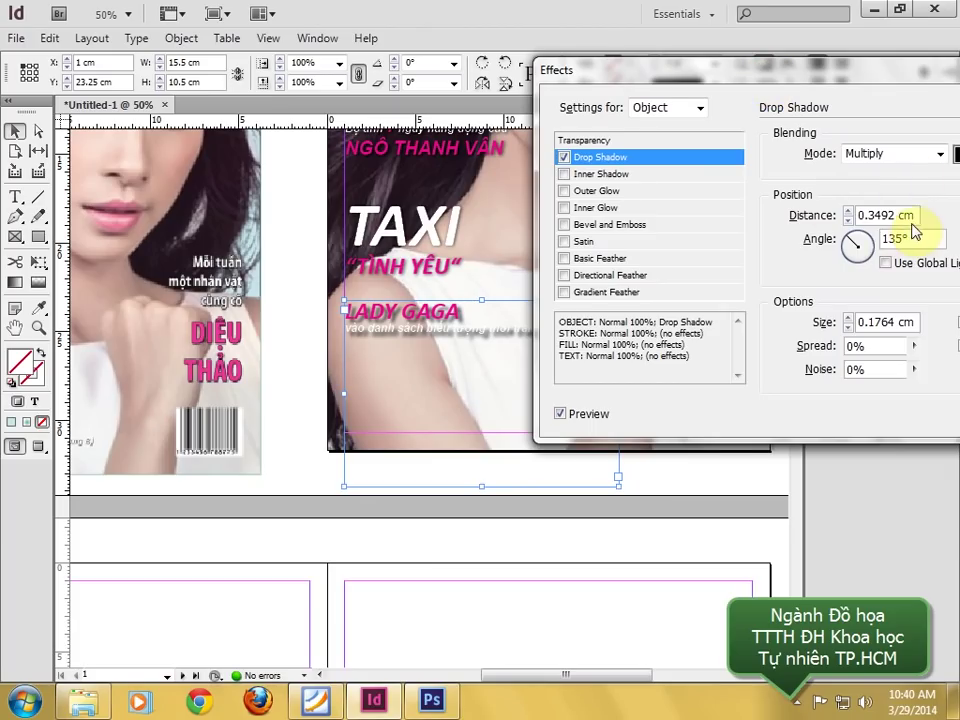
left_click_drag(897, 215, 881, 216)
type("05")
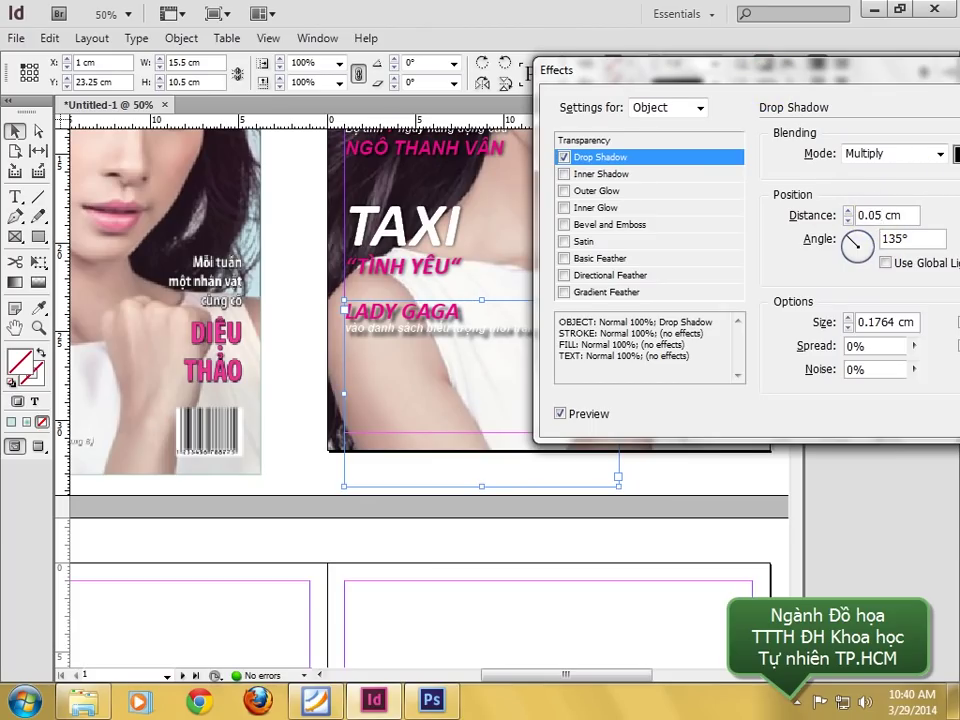
key("Return")
left_click(880, 290)
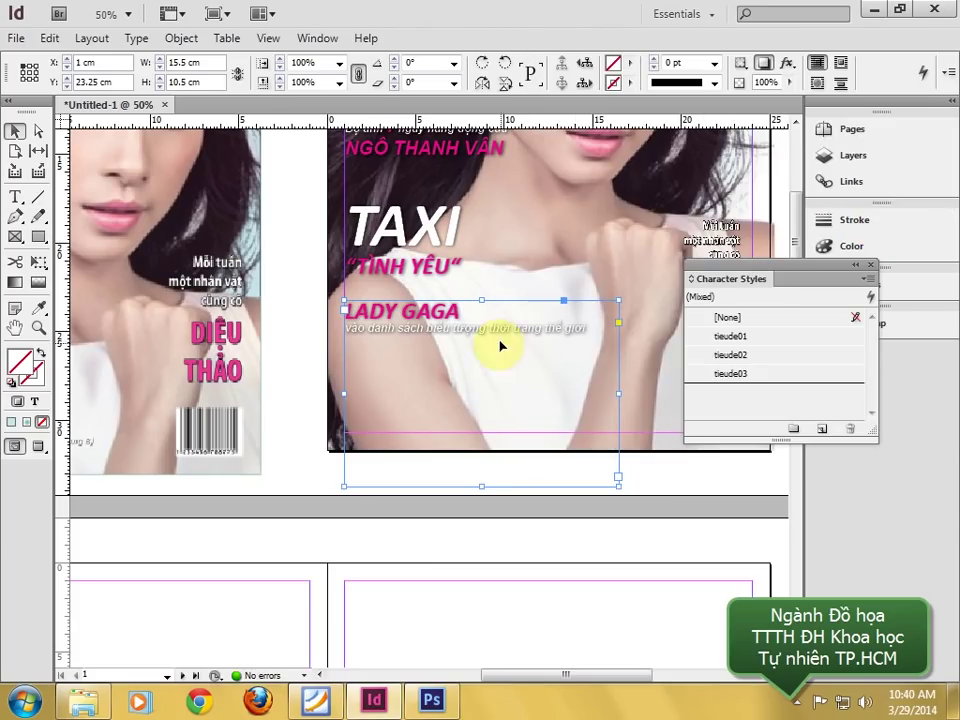
- Break the subtitle under “LADY GAGA” onto a new line before “tượng thời trang thế giới” and finish text editing
double_click(493, 328)
left_click(489, 336)
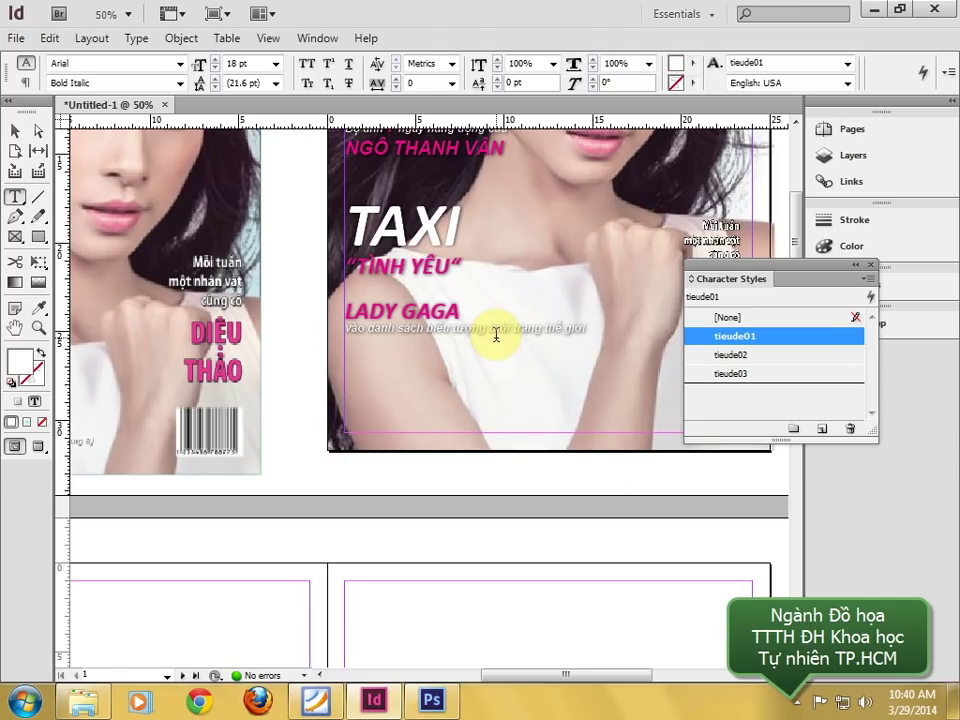
left_click(491, 329)
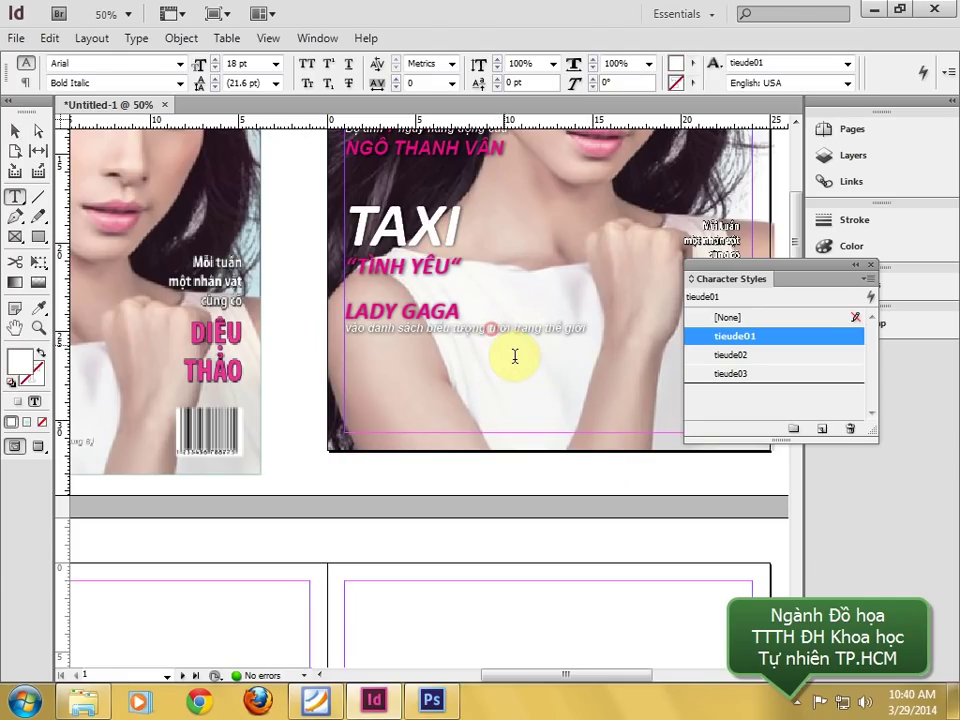
key("Left")
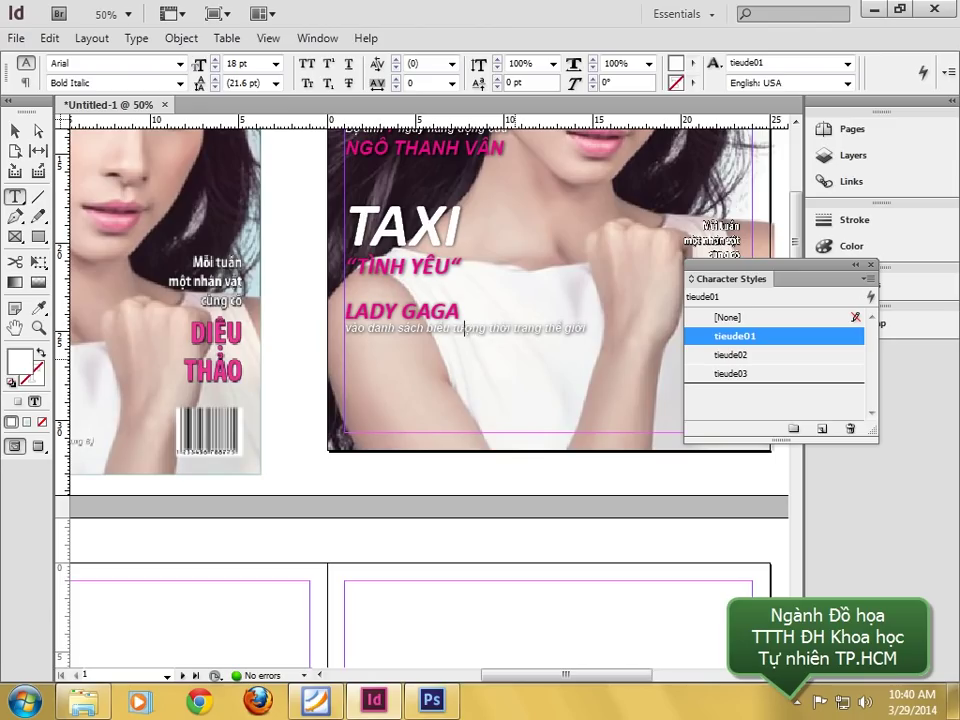
key("Return")
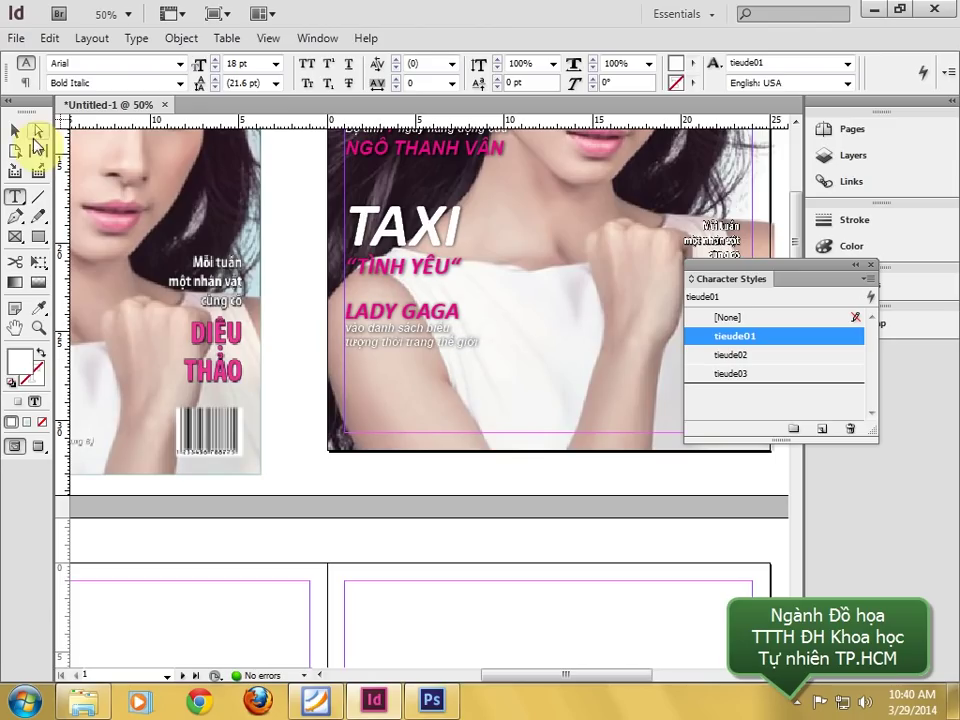
left_click(14, 130)
- Shorten the “LADY GAGA” text frame from its lower edge to just below the last text line and deselect it
left_click(369, 536)
left_click(429, 401)
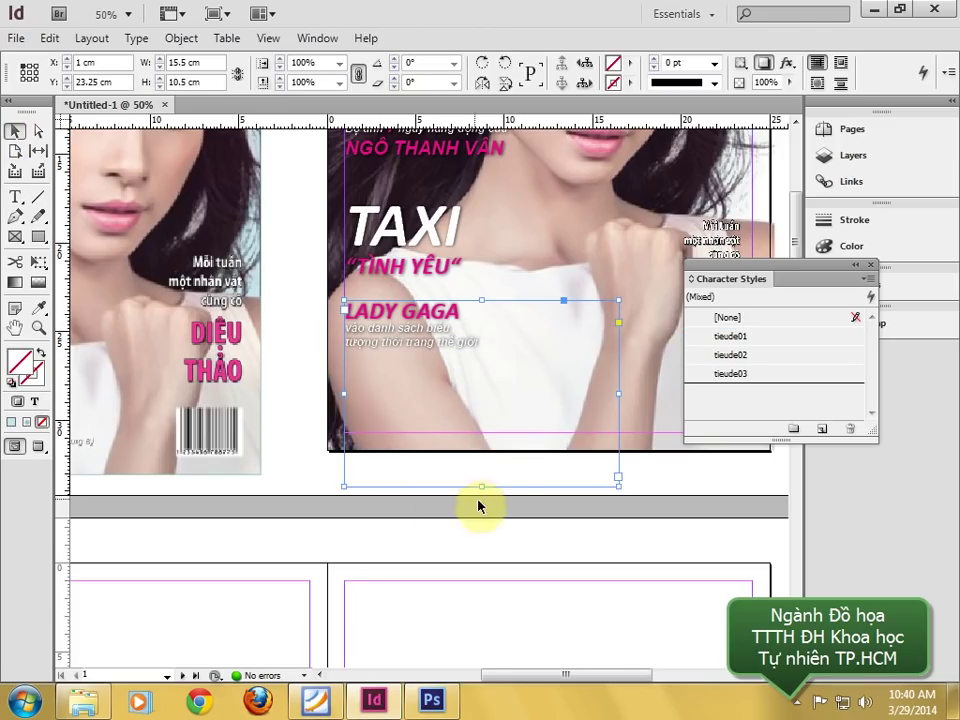
left_click_drag(483, 487, 483, 352)
left_click(375, 482)
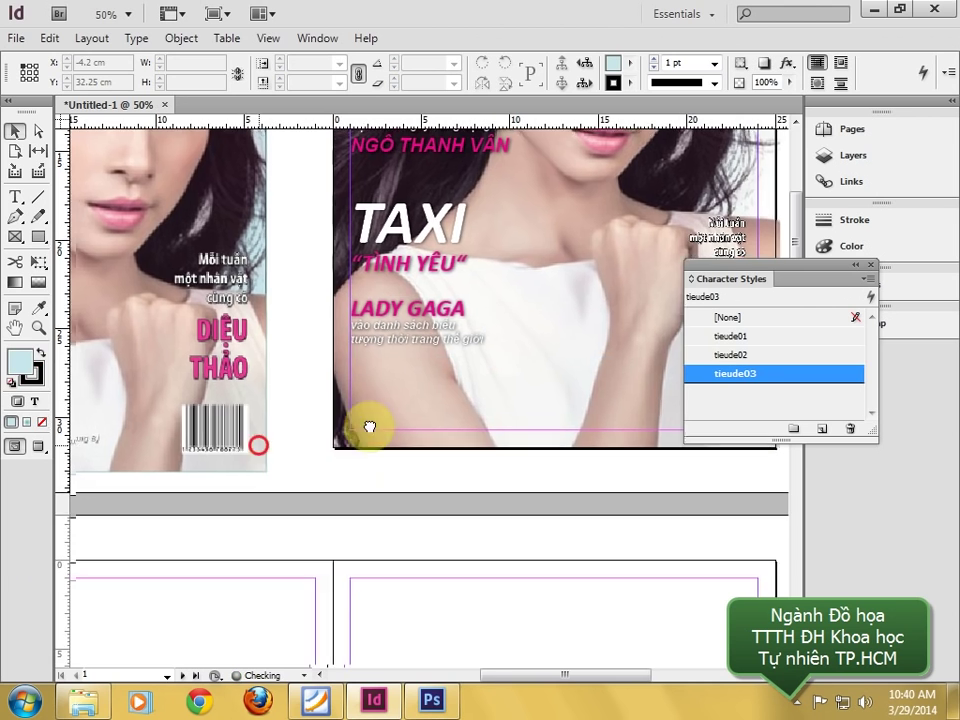
- Save the document as tapchi in the Tap chi Nguoi Dep folder on the DATA (D:) drive
left_click_drag(369, 422, 505, 430)
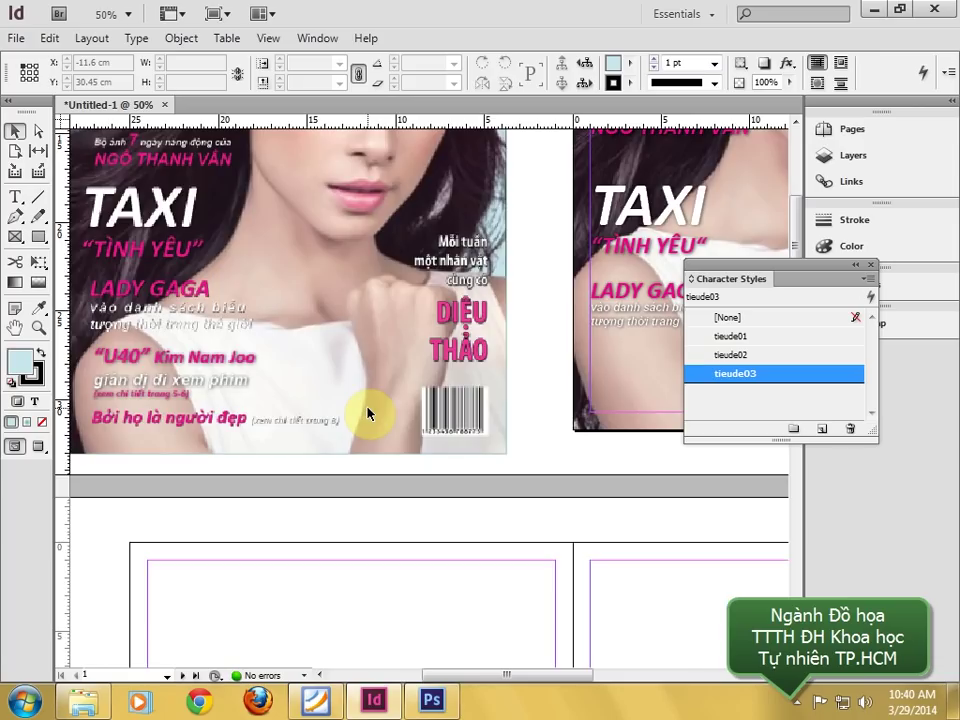
key("ctrl+minus")
scroll(430, 282, "right", 2)
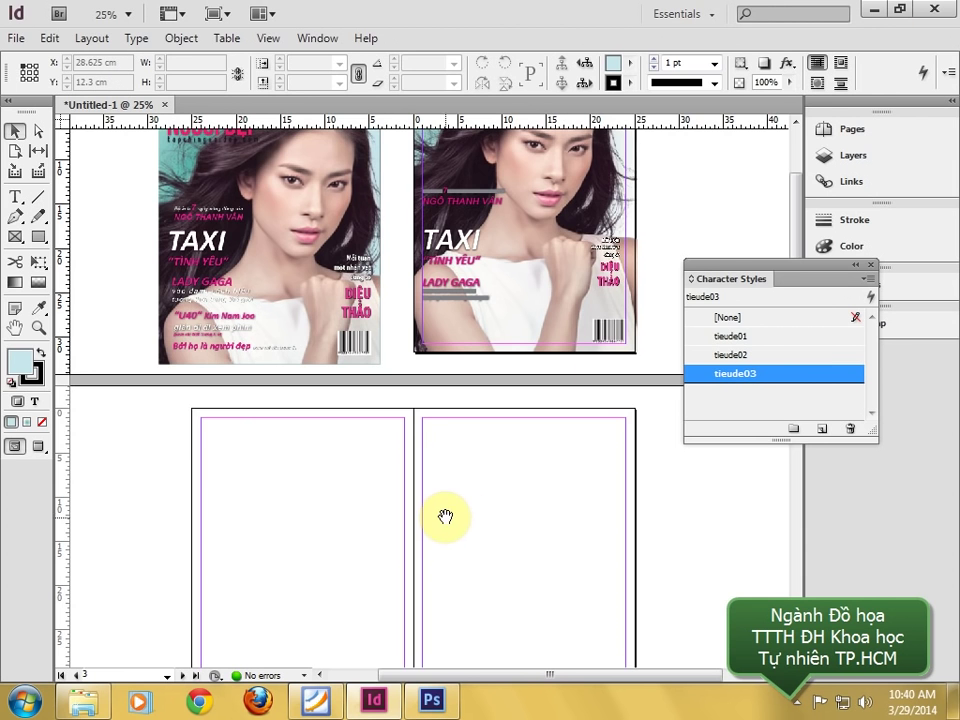
left_click_drag(445, 517, 420, 321)
key("ctrl+s")
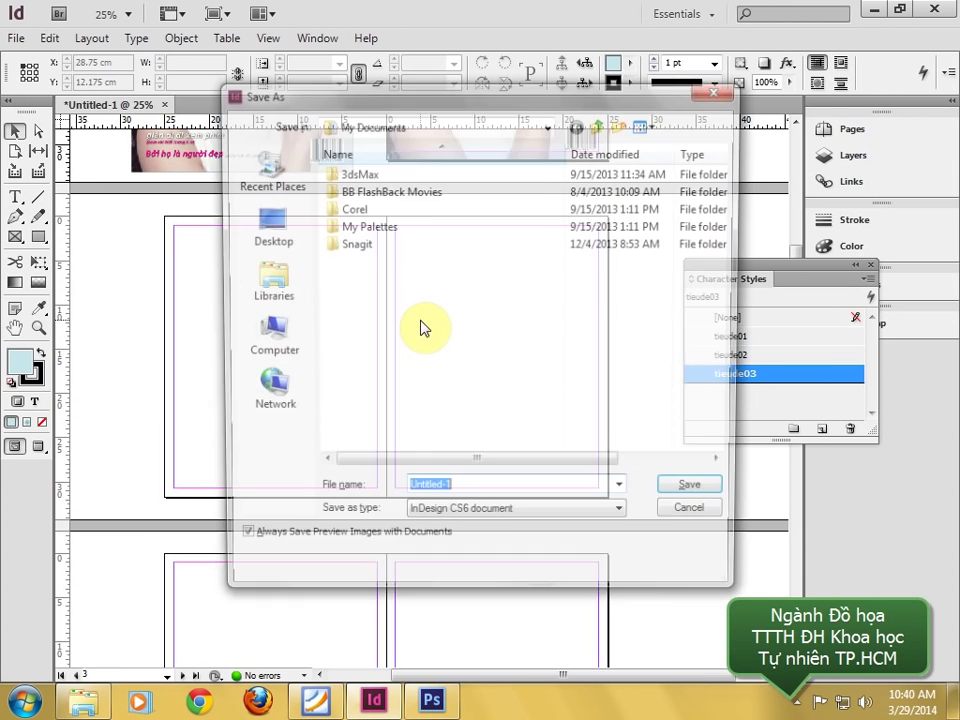
left_click(429, 123)
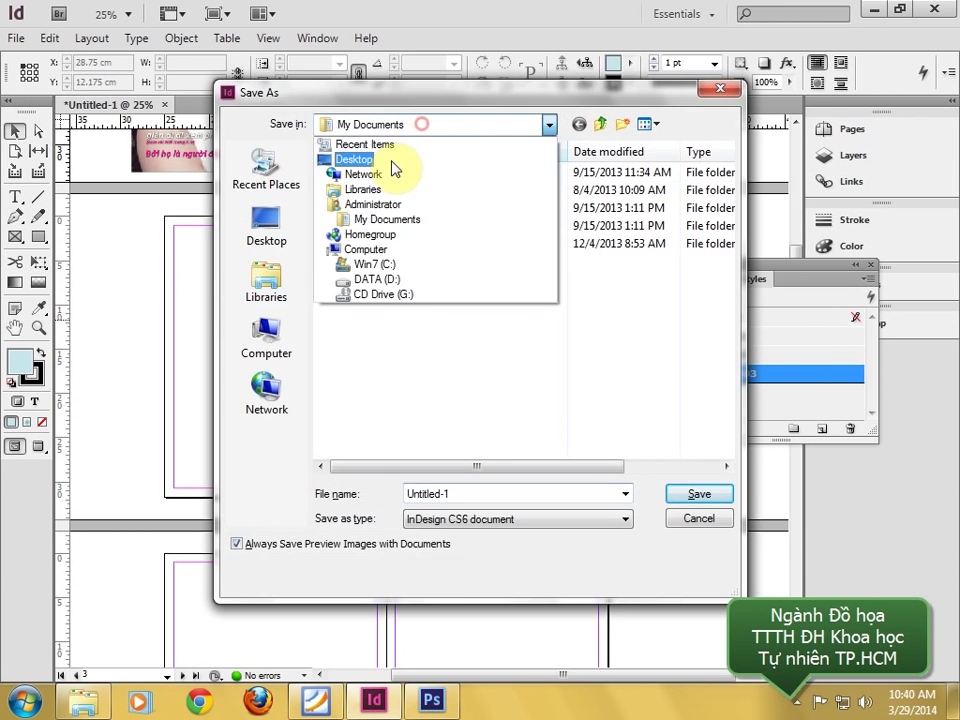
left_click(384, 279)
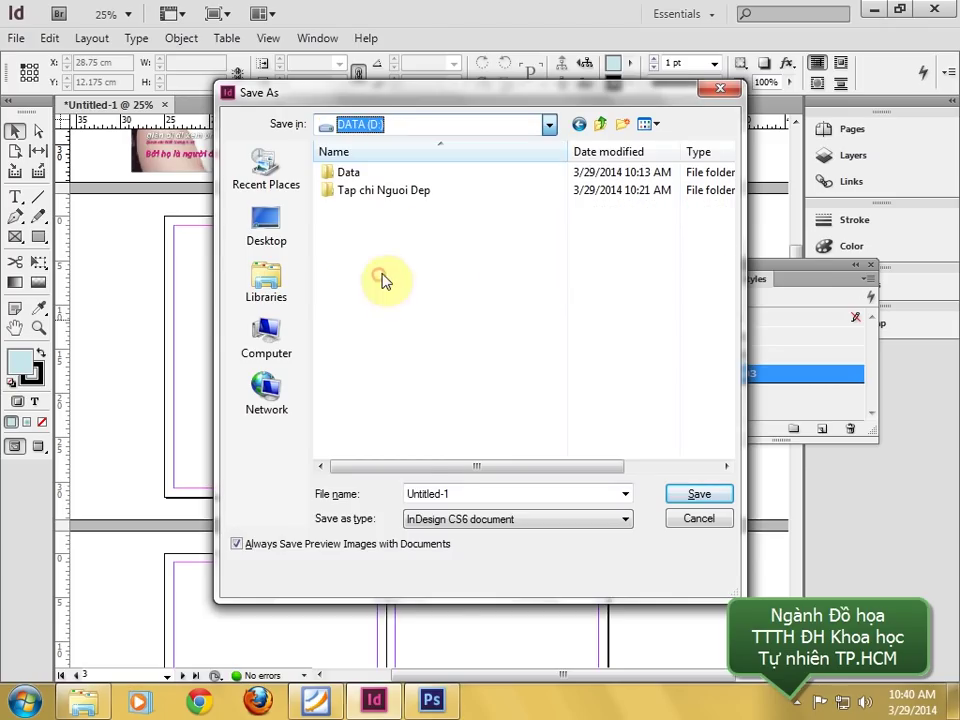
double_click(405, 195)
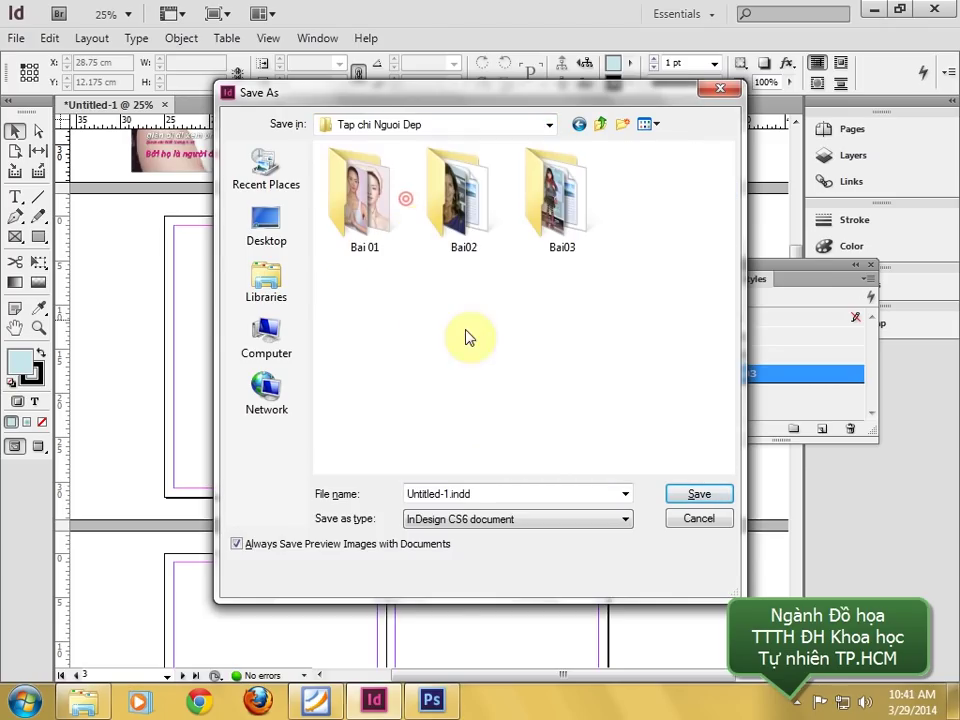
double_click(493, 494)
type("tapchi")
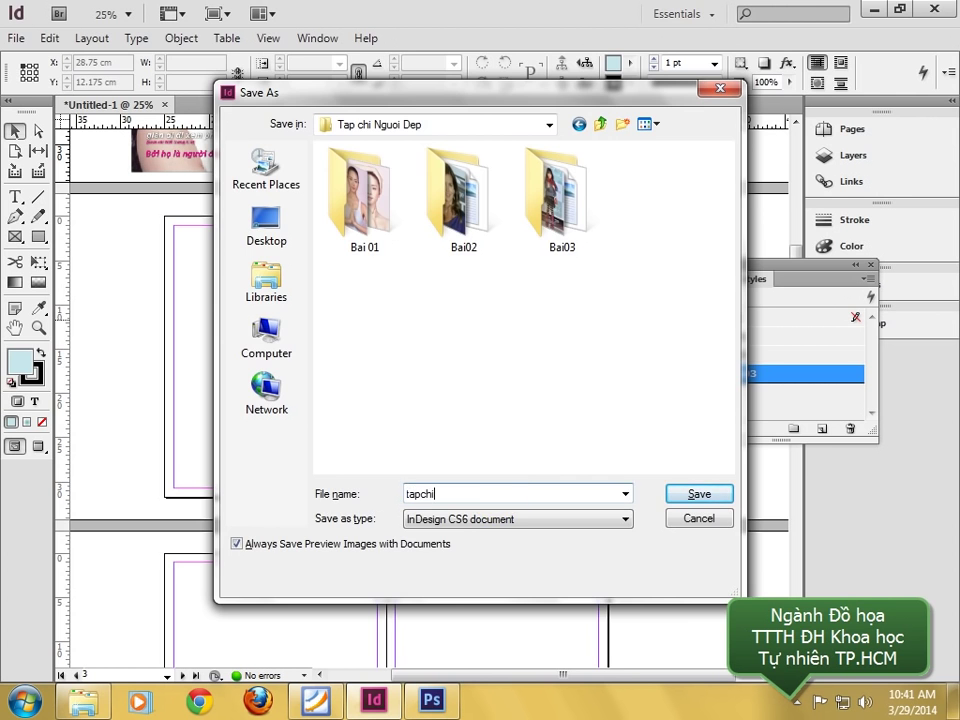
key("Return")
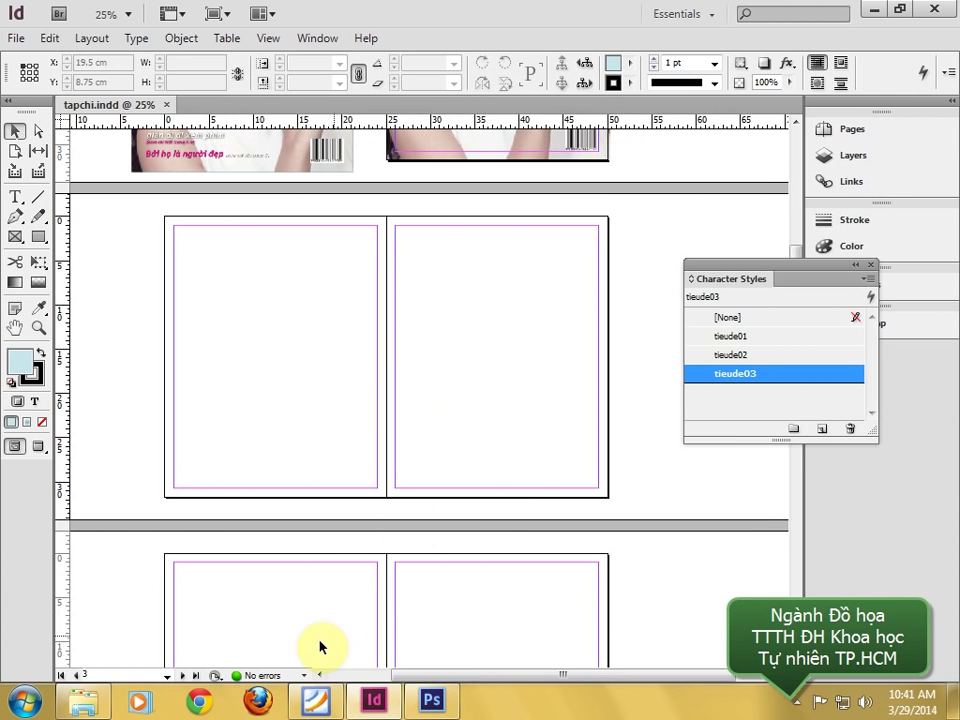
- Switch to Foxit Reader and look through the cover and inner spreads of the reference bia.pdf
left_click(315, 703)
scroll(497, 560, "down", 5)
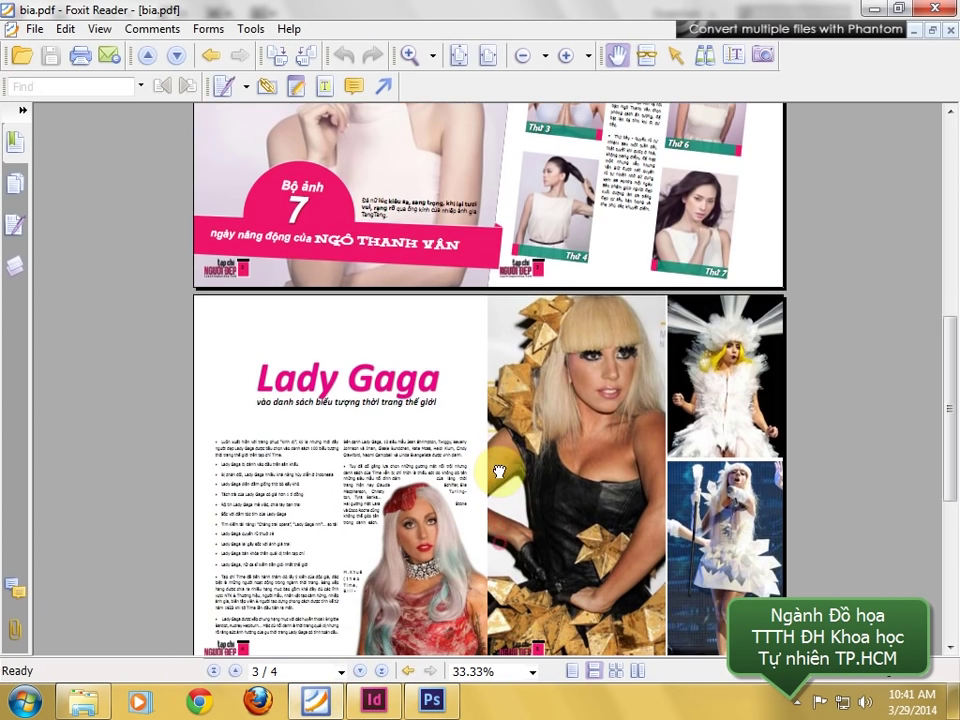
scroll(489, 587, "up", 1)
scroll(489, 587, "up", 3)
scroll(460, 422, "down", 2)
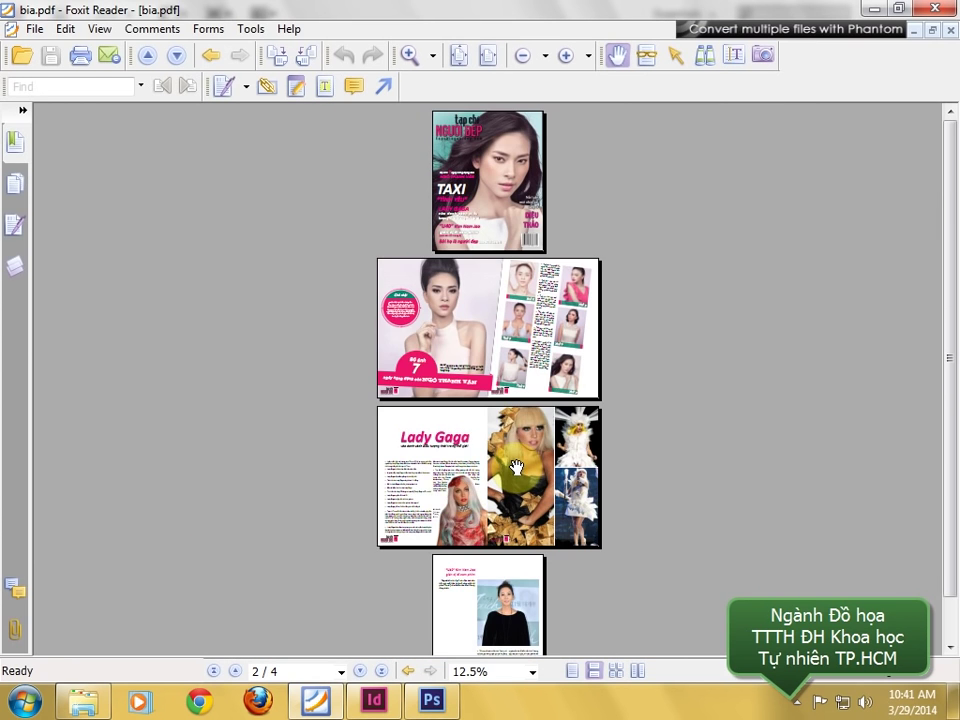
scroll(516, 466, "up", 1)
scroll(478, 343, "down", 3)
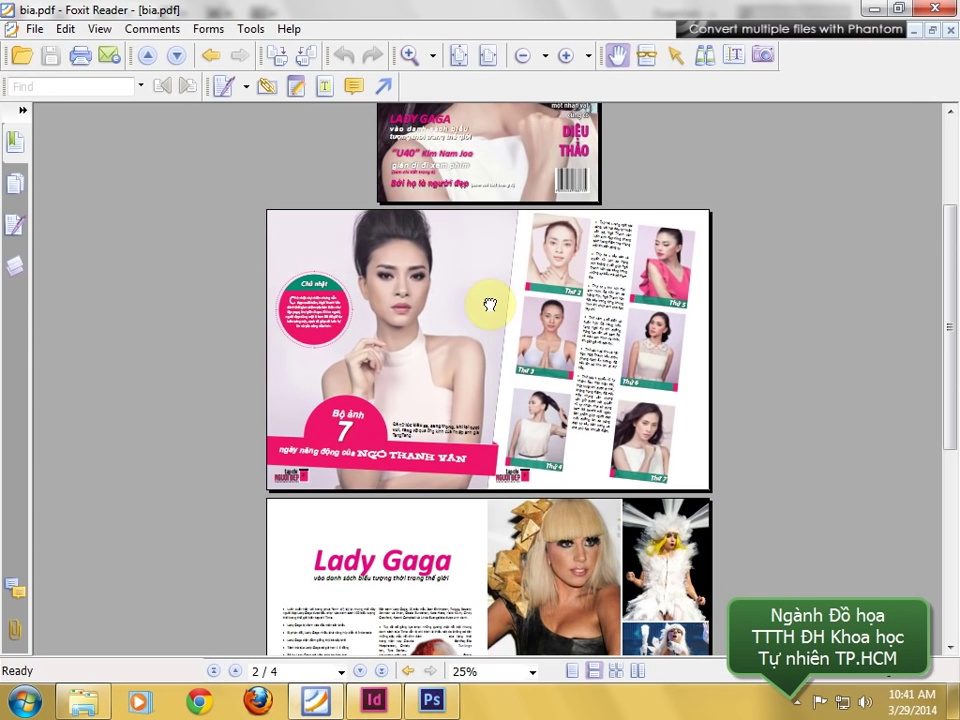
left_click_drag(531, 476, 507, 569)
scroll(508, 364, "down", 2)
scroll(456, 364, "down", 3)
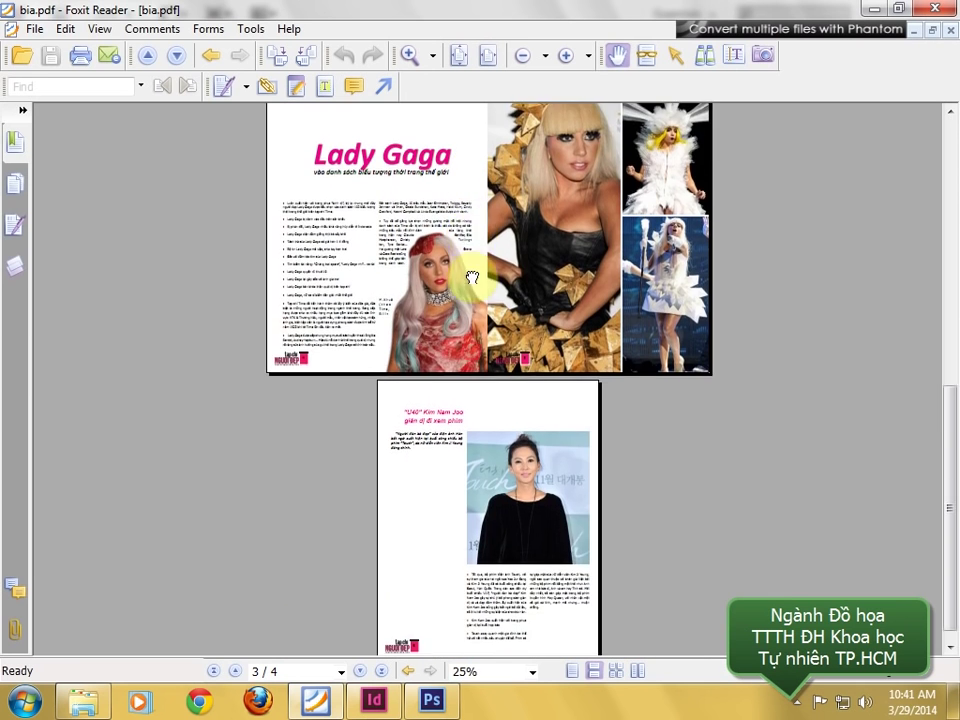
- Examine the Lady Gaga spread and the Kim Nam Joo page up close, including the logo and page number in the footer
left_click_drag(472, 277, 471, 229)
scroll(476, 236, "up", 1, "ctrl")
left_click_drag(392, 242, 390, 427)
scroll(506, 300, "down", 3)
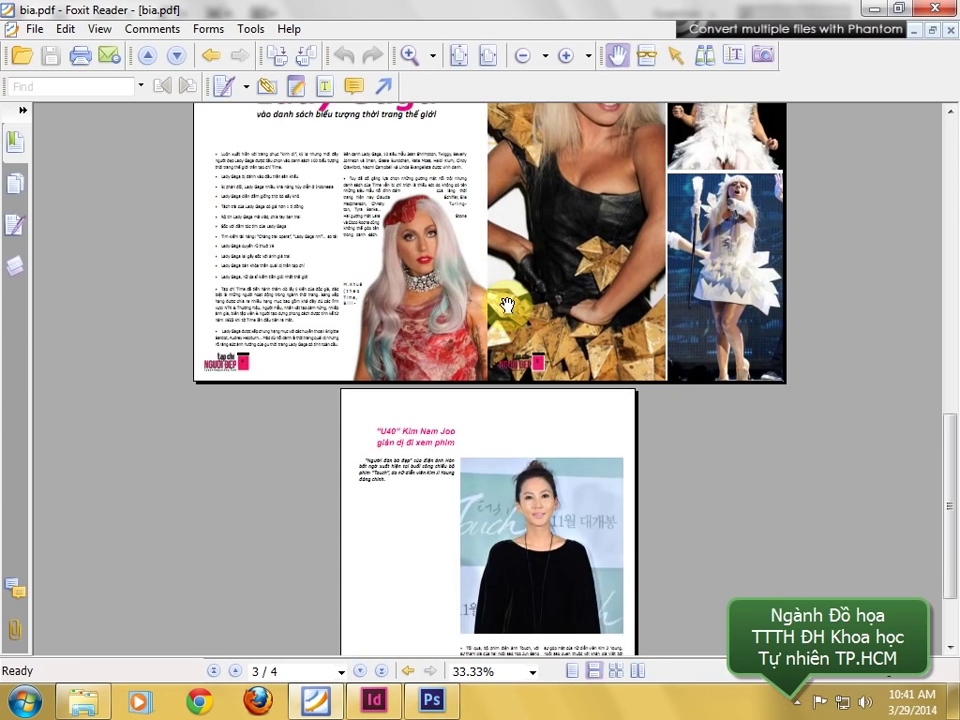
scroll(507, 304, "up", 2, "ctrl")
scroll(573, 457, "down", 3)
left_click_drag(546, 385, 450, 253)
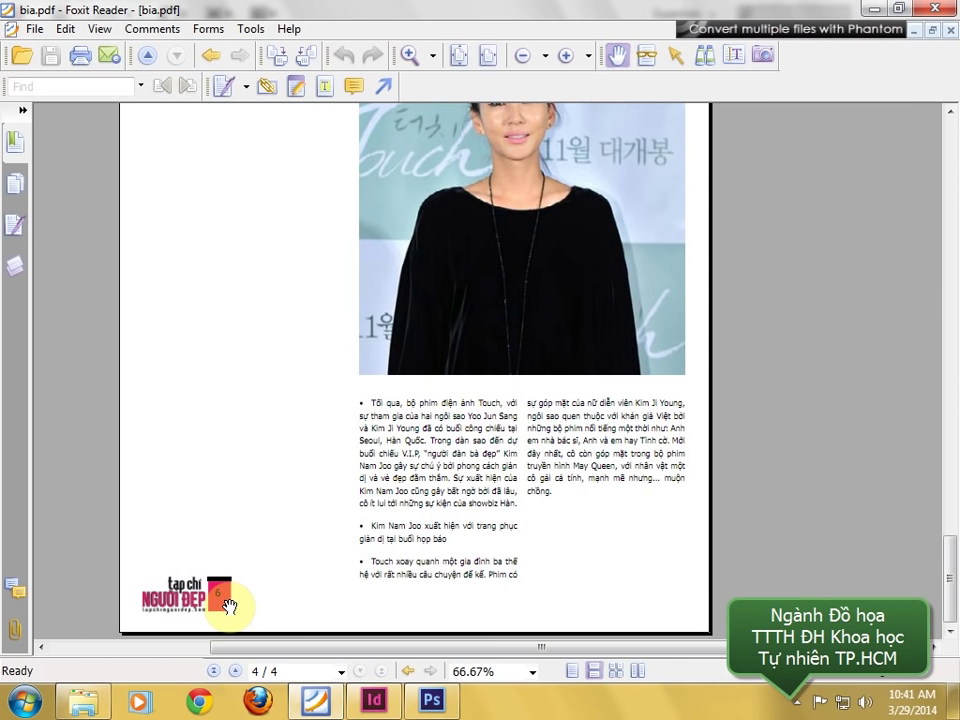
- Switch back to InDesign and look over the pages of tapchi.indd from the cover to the last page
left_click(373, 700)
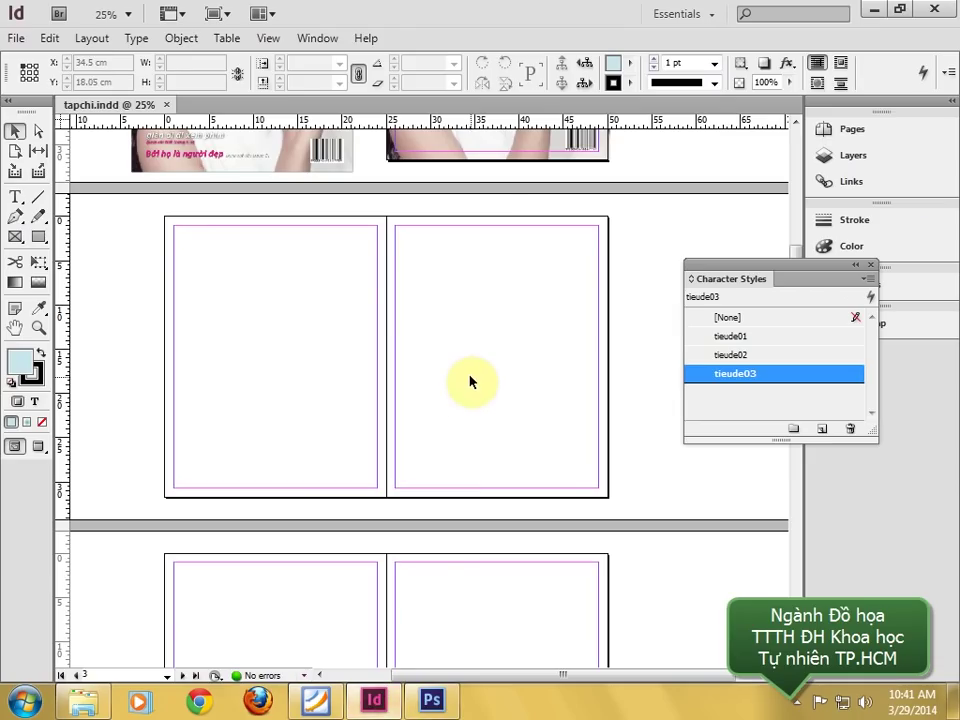
left_click_drag(414, 266, 375, 553)
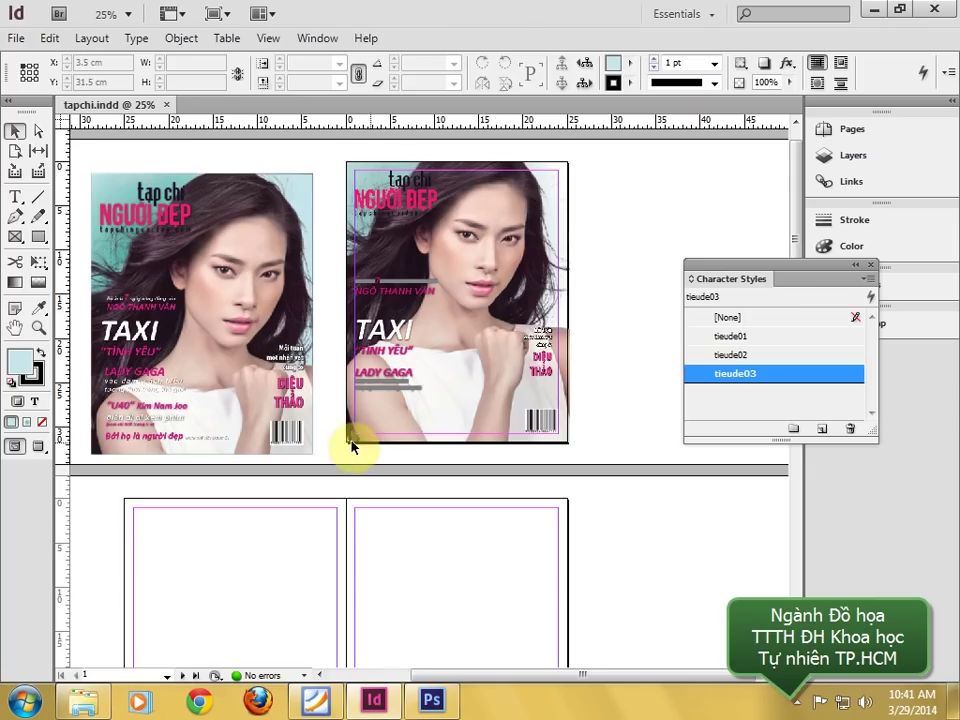
scroll(450, 589, "down", 10)
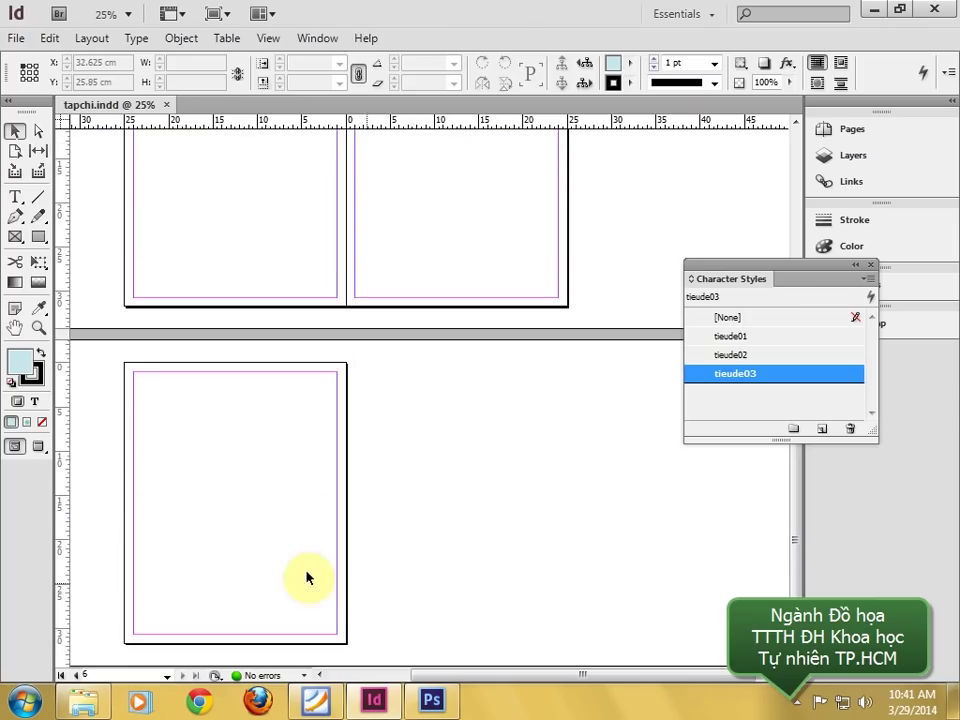
scroll(368, 530, "up", 4)
scroll(367, 508, "up", 2)
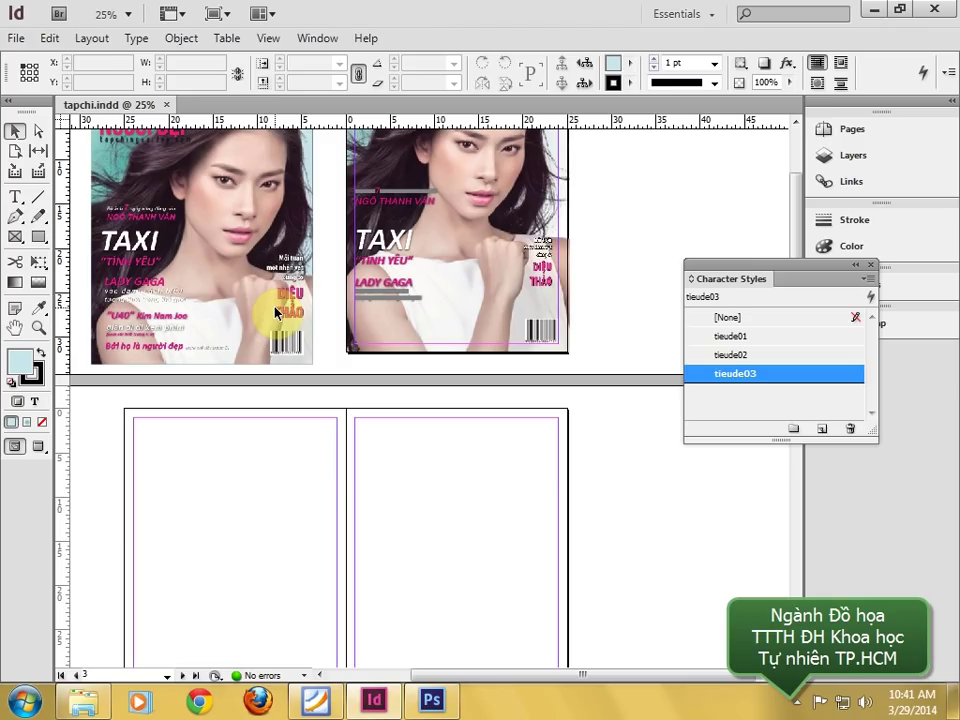
- Delete the reference cover image from the pasteboard beside page 1 and close the character styles
right_click(208, 242)
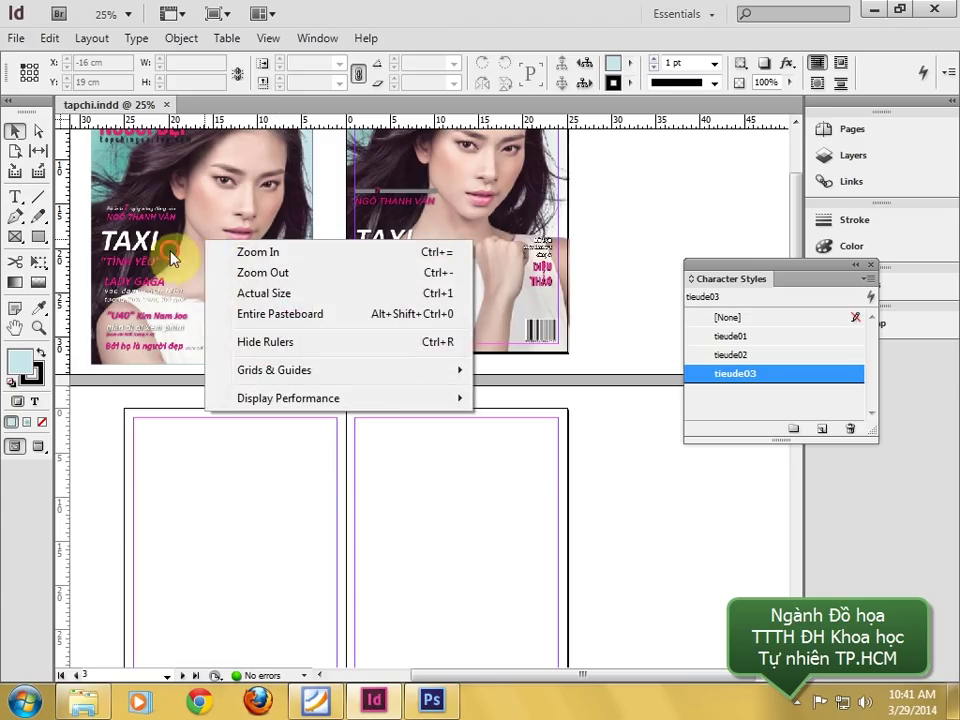
key("Escape")
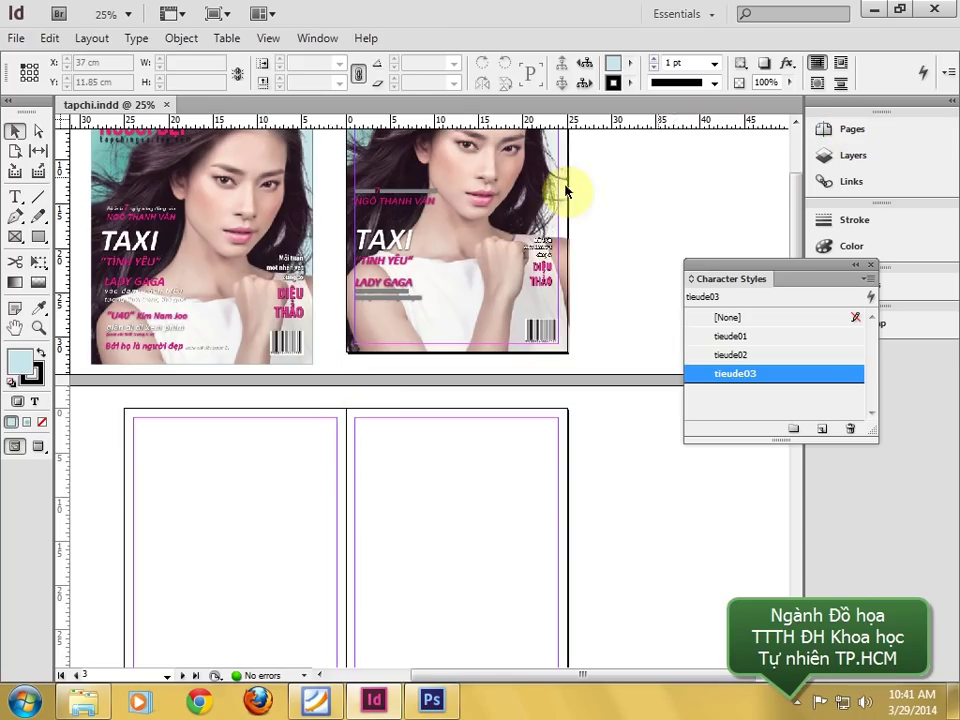
right_click(245, 213)
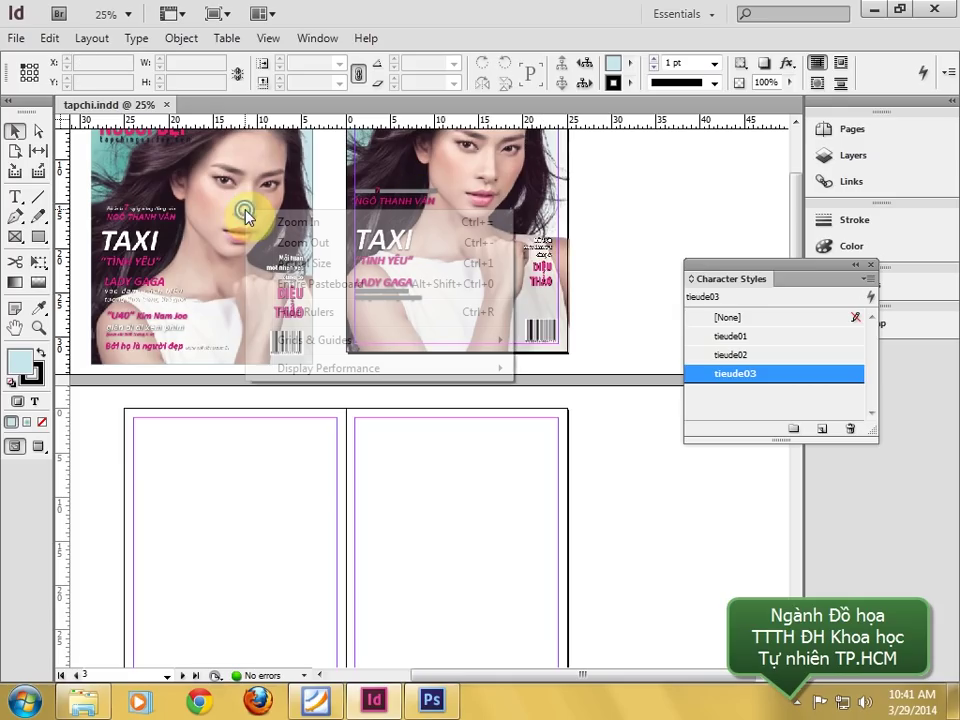
left_click(222, 226)
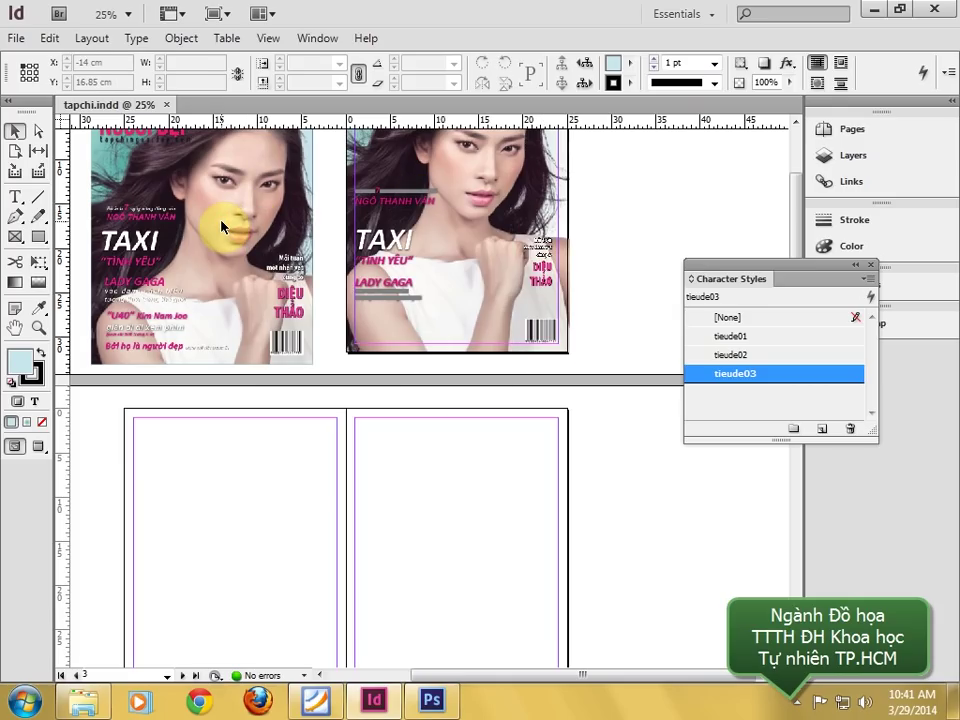
key("ctrl+a")
left_click(247, 387)
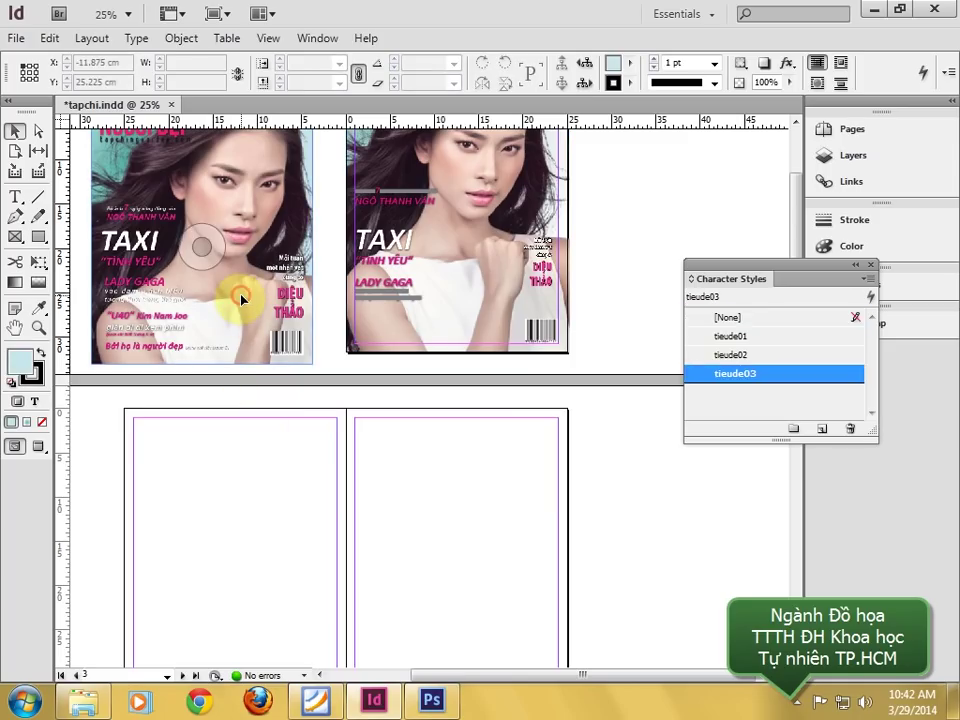
left_click(240, 296)
key("Delete")
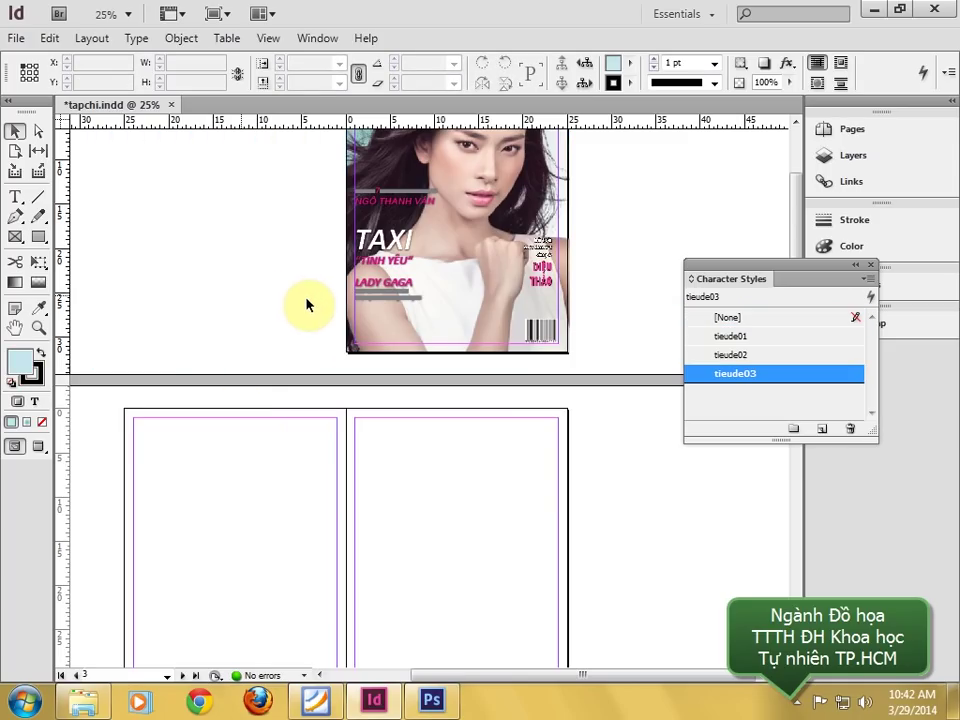
key("ctrl+z")
left_click(659, 179)
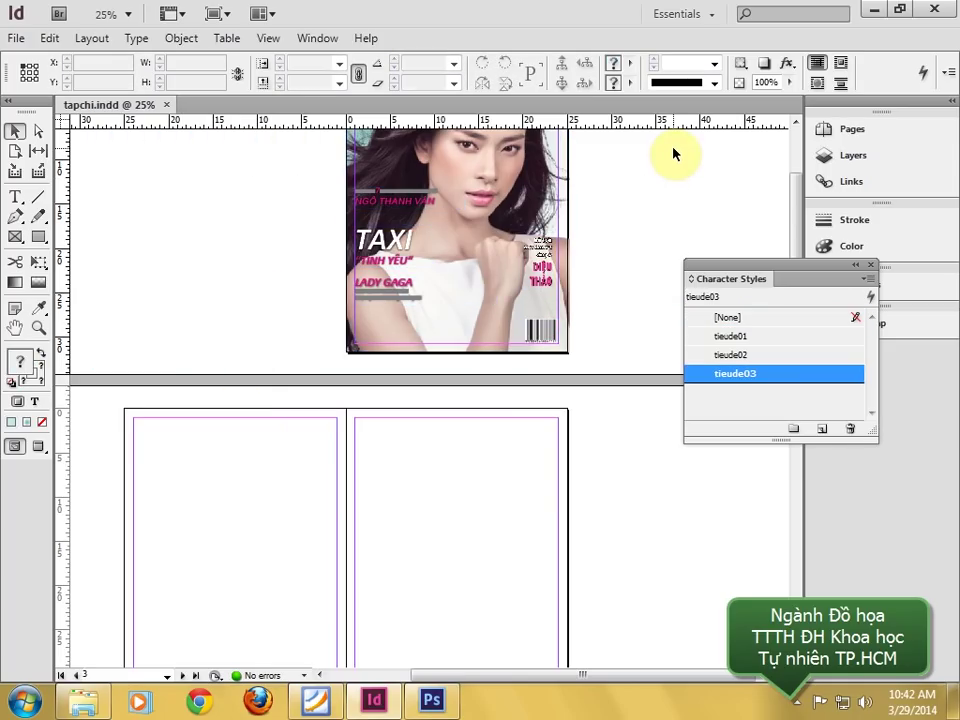
left_click(872, 267)
- Open the A-Master spread for editing
scroll(474, 366, "down", 3)
scroll(491, 381, "up", 5)
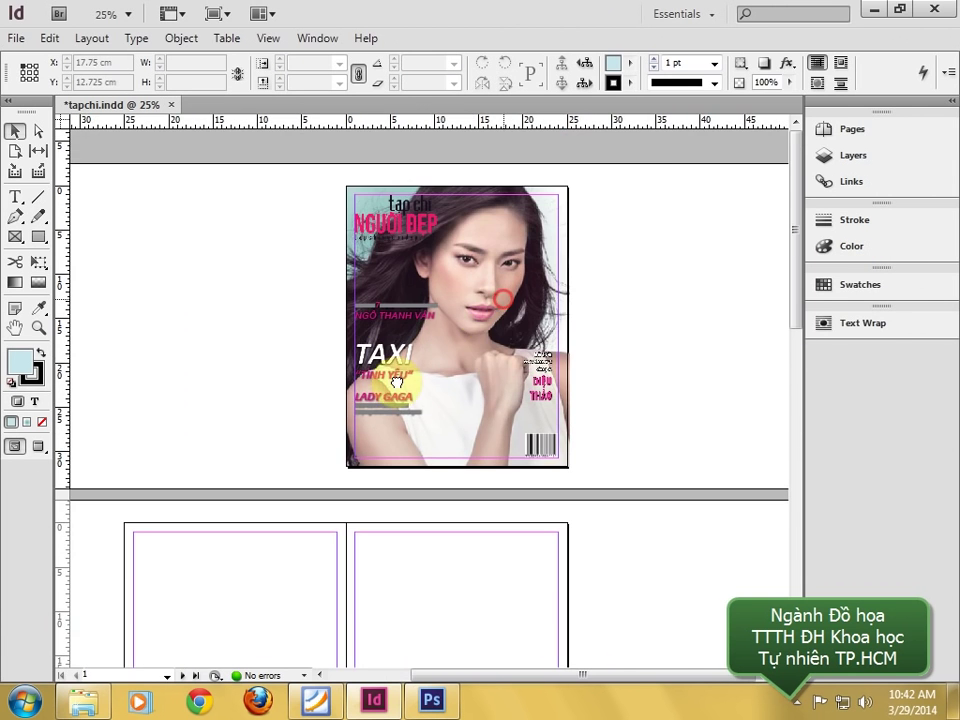
left_click(482, 313, "ctrl")
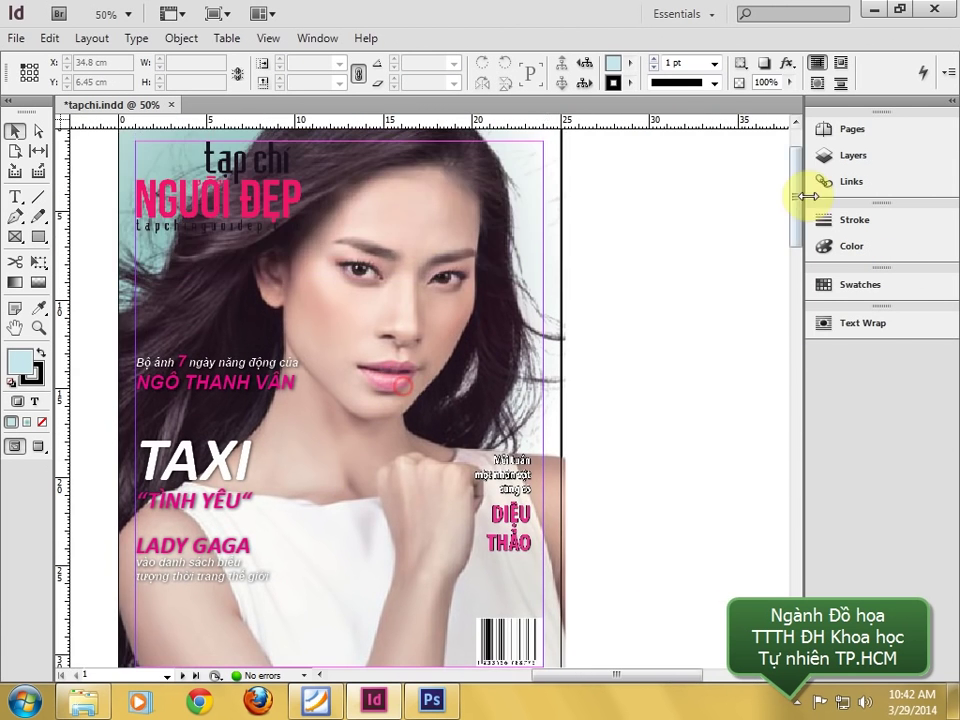
left_click(845, 132)
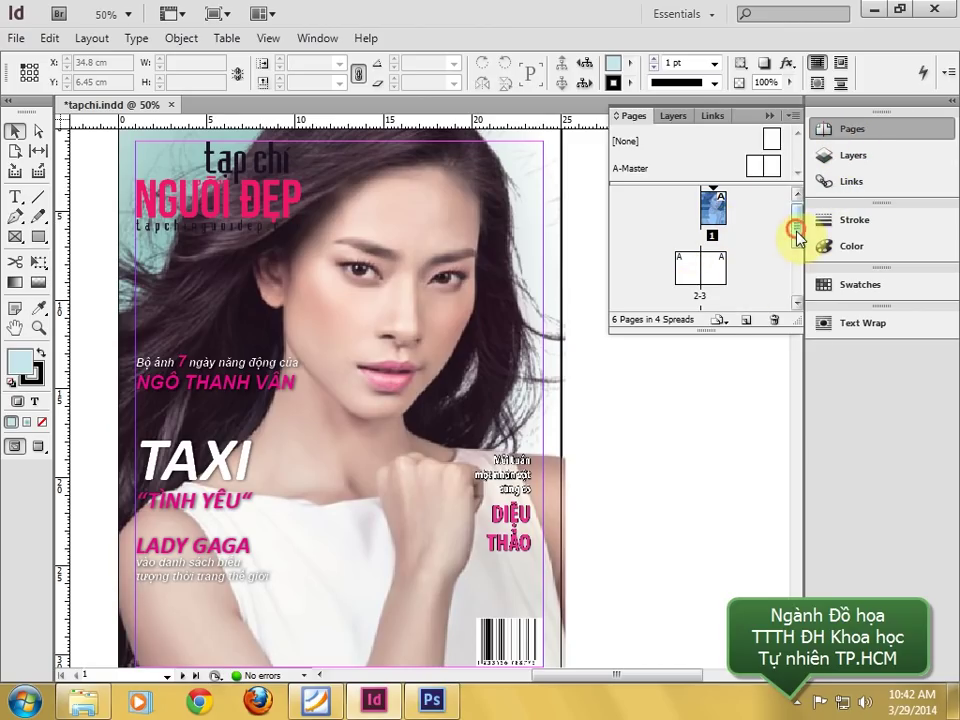
left_click_drag(797, 235, 797, 282)
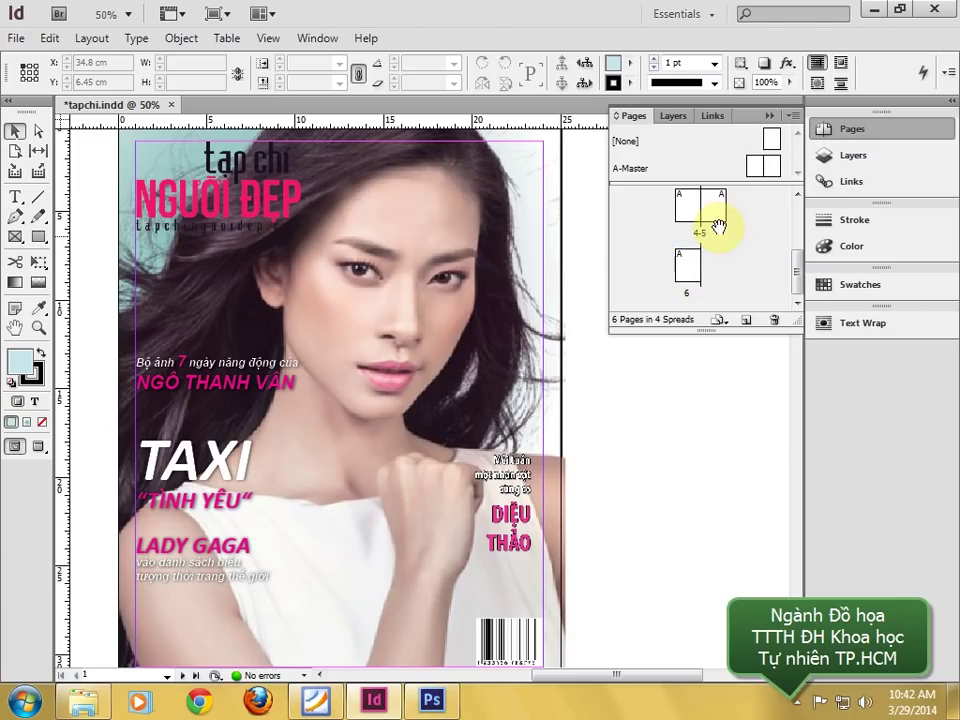
double_click(755, 168)
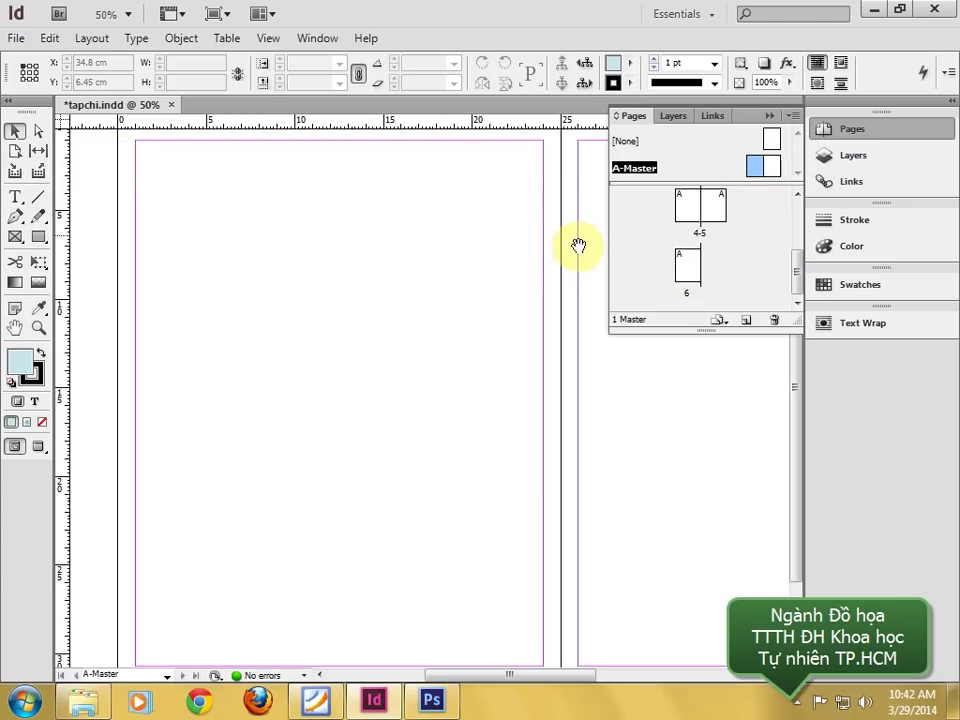
key("ctrl+minus")
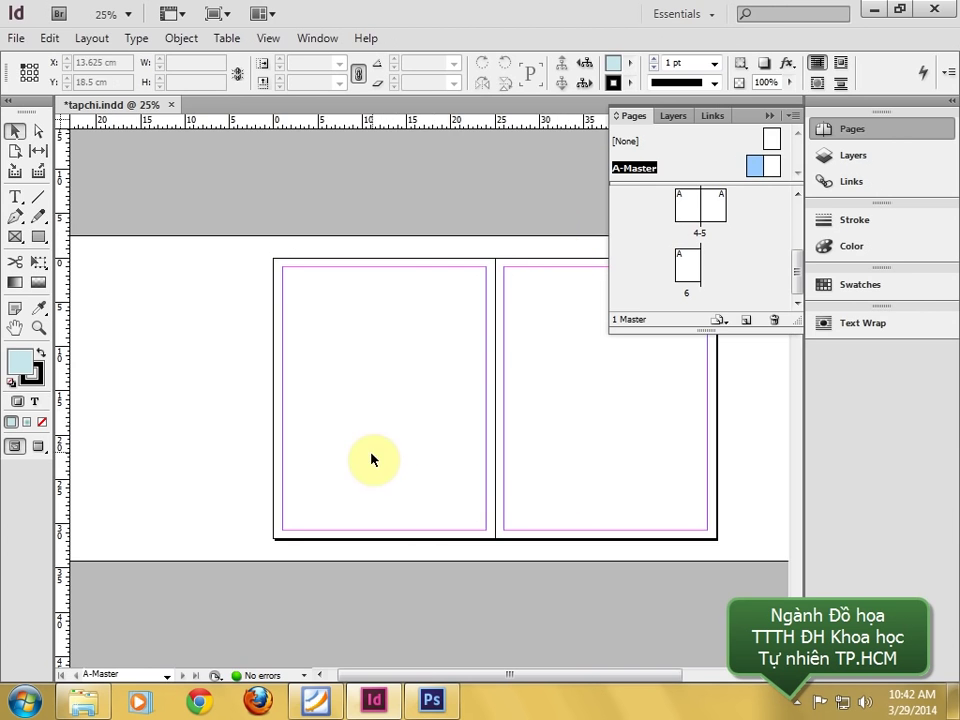
- Switch to Foxit Reader and examine the logo and page number in the footer of the Kim Nam Joo page
left_click(316, 702)
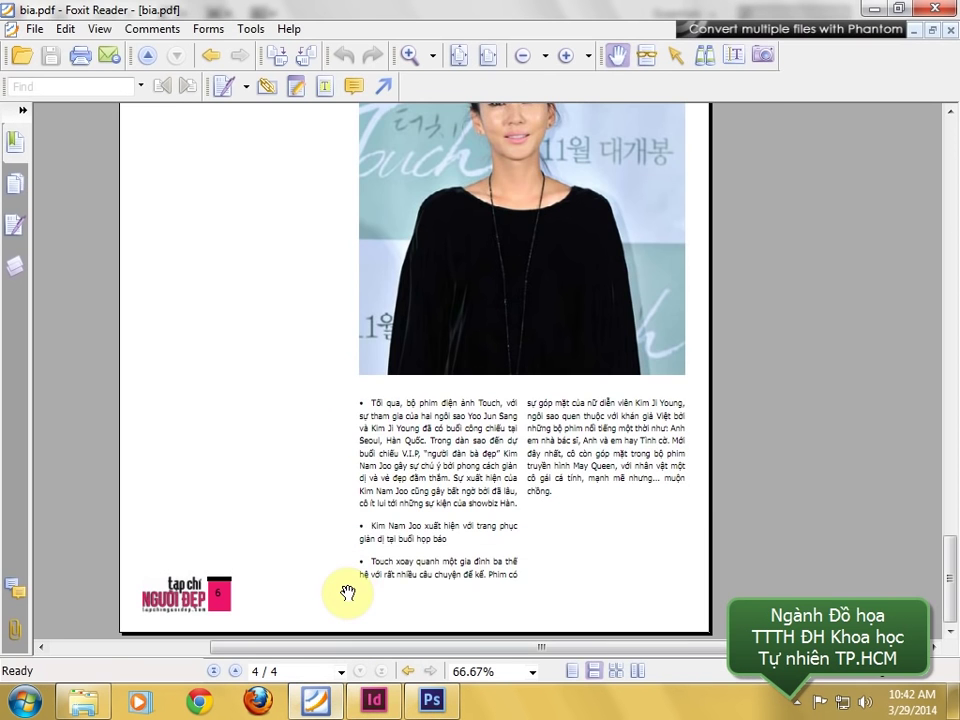
scroll(305, 583, "up", 3)
left_click_drag(213, 414, 390, 362)
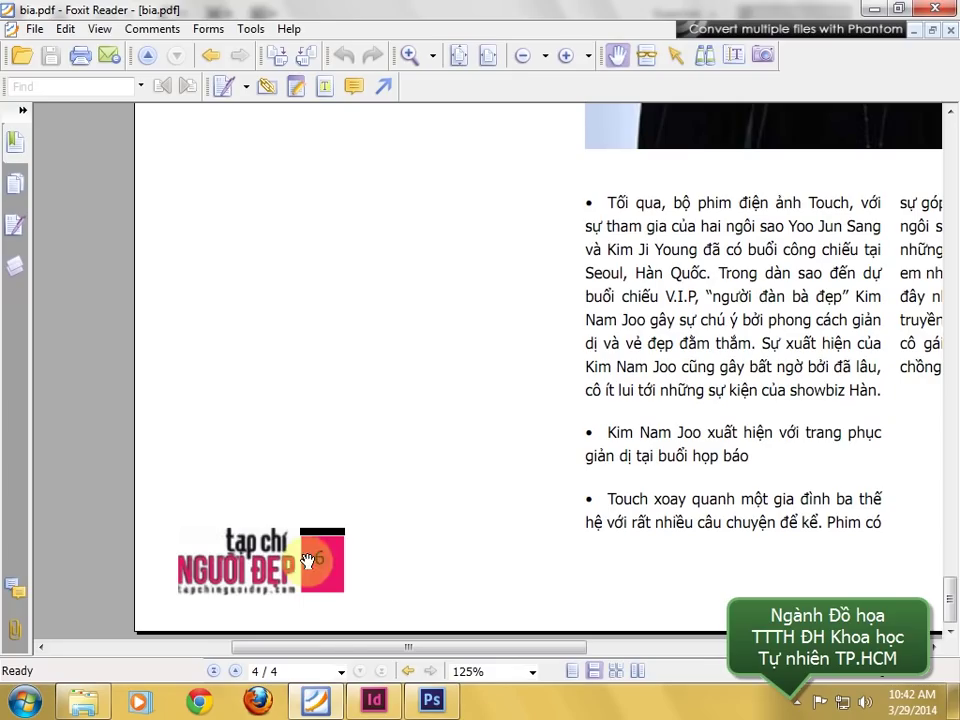
- Switch back to InDesign and place the magazine logo image from the Tap chi Nguoi Dep folder on the left master page
left_click(376, 702)
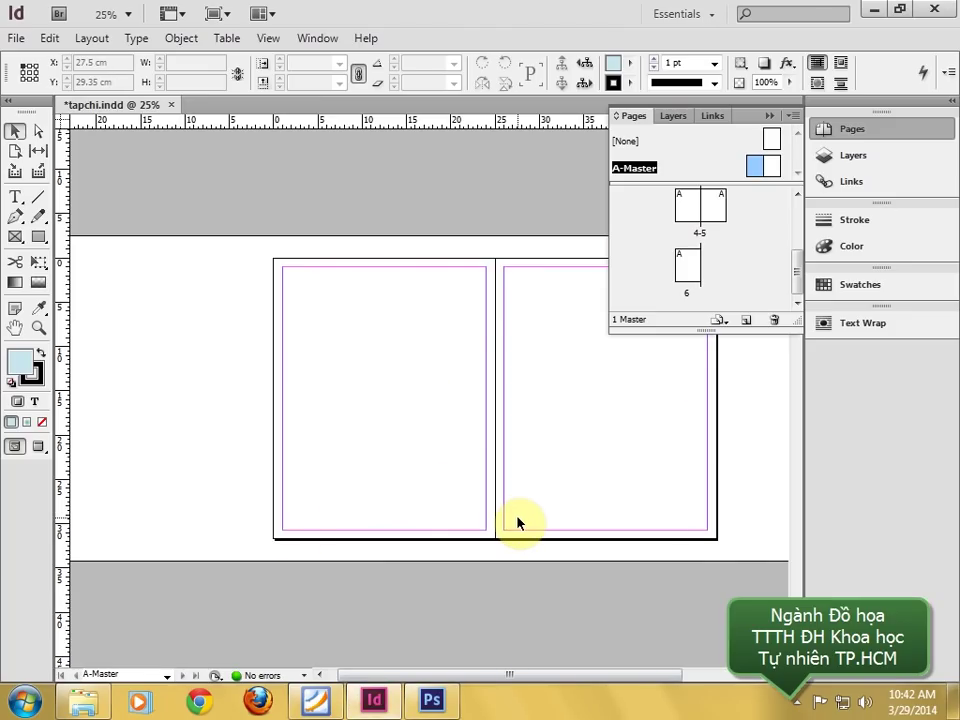
key("ctrl+equal")
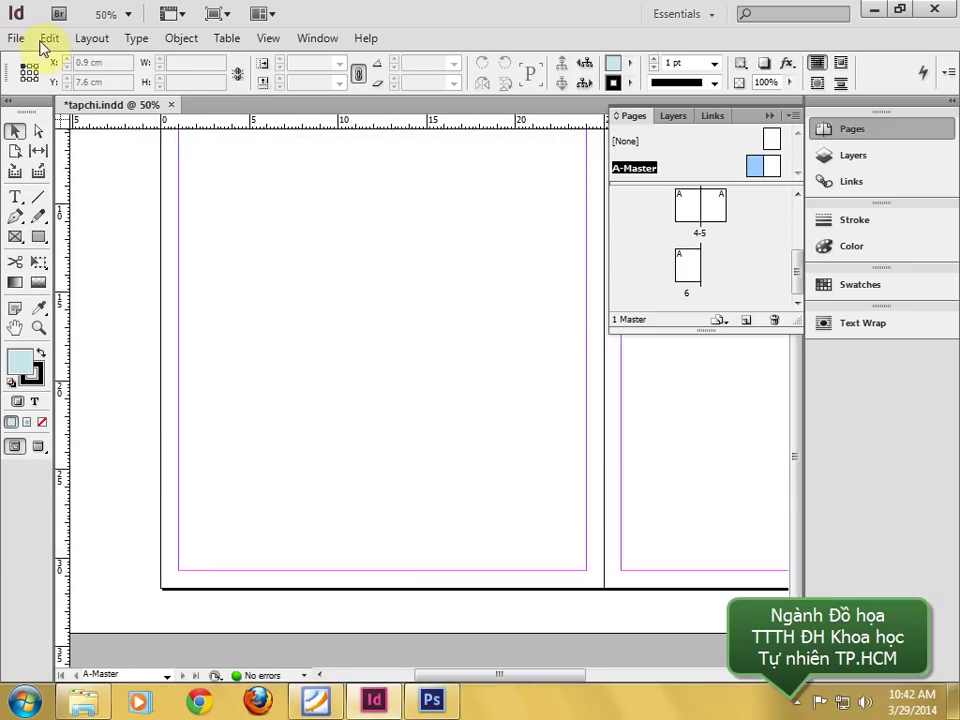
left_click(16, 38)
left_click(70, 282)
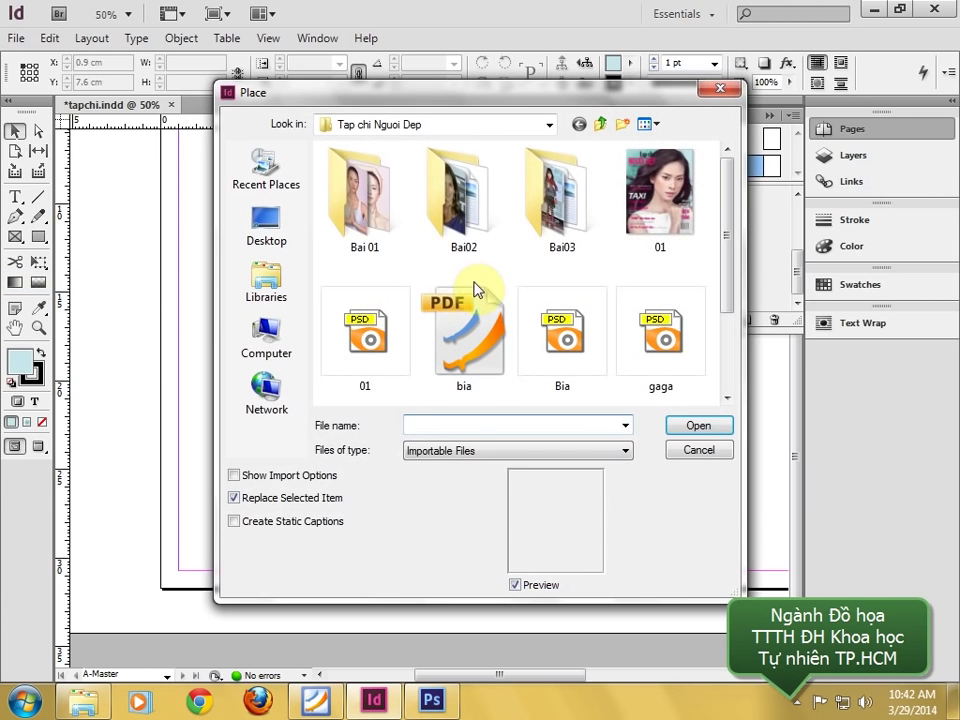
left_click_drag(729, 296, 724, 376)
double_click(365, 360)
left_click(236, 411)
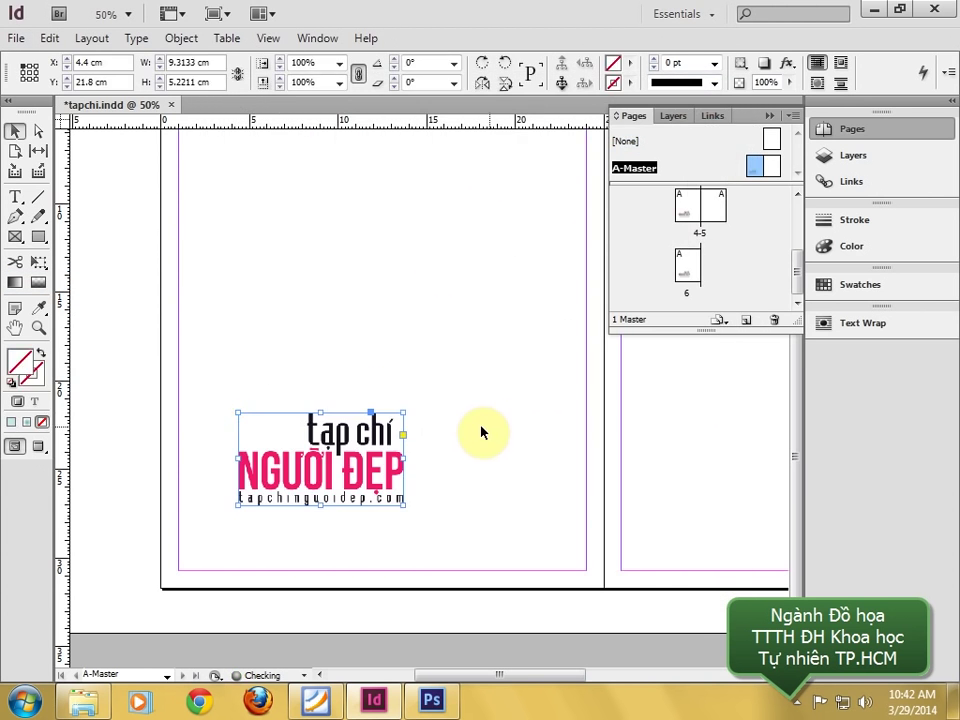
- Shrink the logo frame to about 3.6 cm wide and 2.02 cm high and fit the logo proportionally inside it
left_click_drag(404, 410, 304, 467)
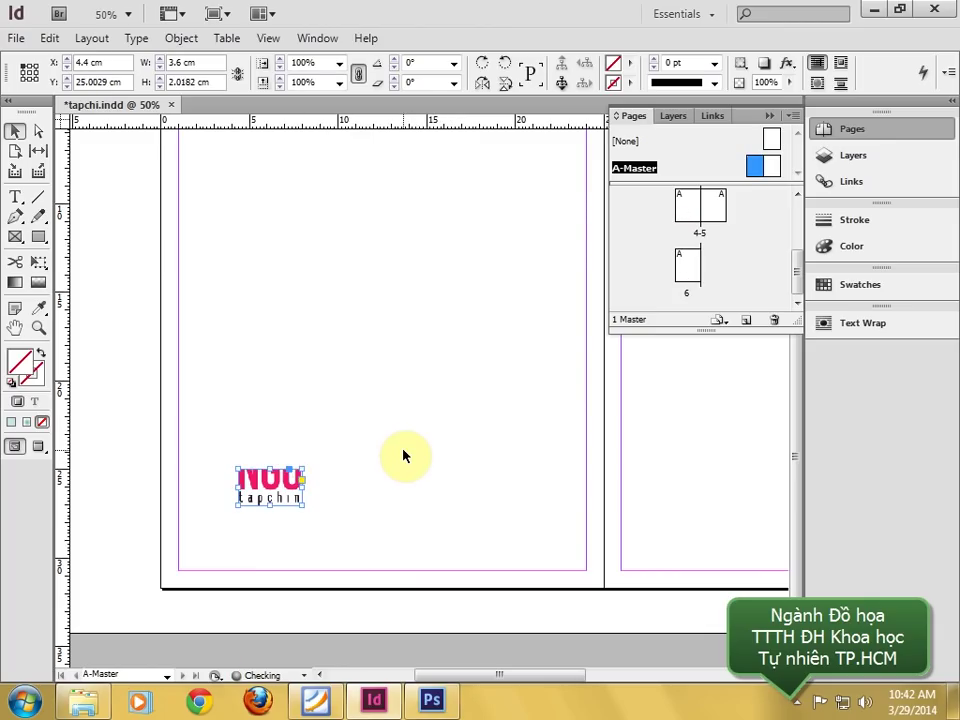
key("ctrl+alt+shift+e")
left_click(394, 448)
left_click_drag(272, 503, 208, 566)
key("Delete")
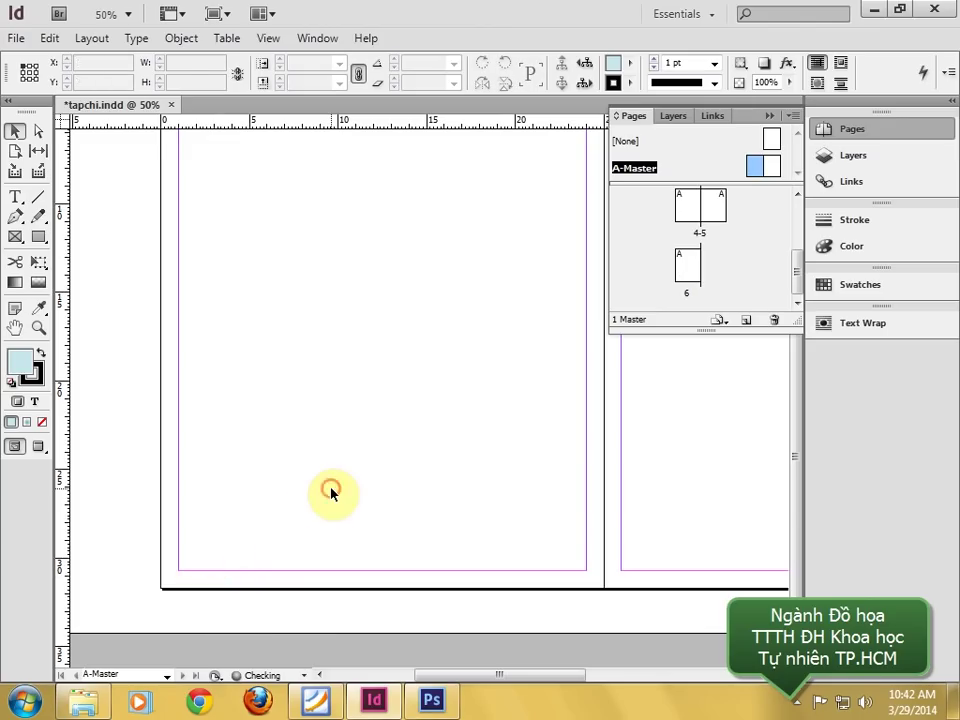
key("ctrl+z")
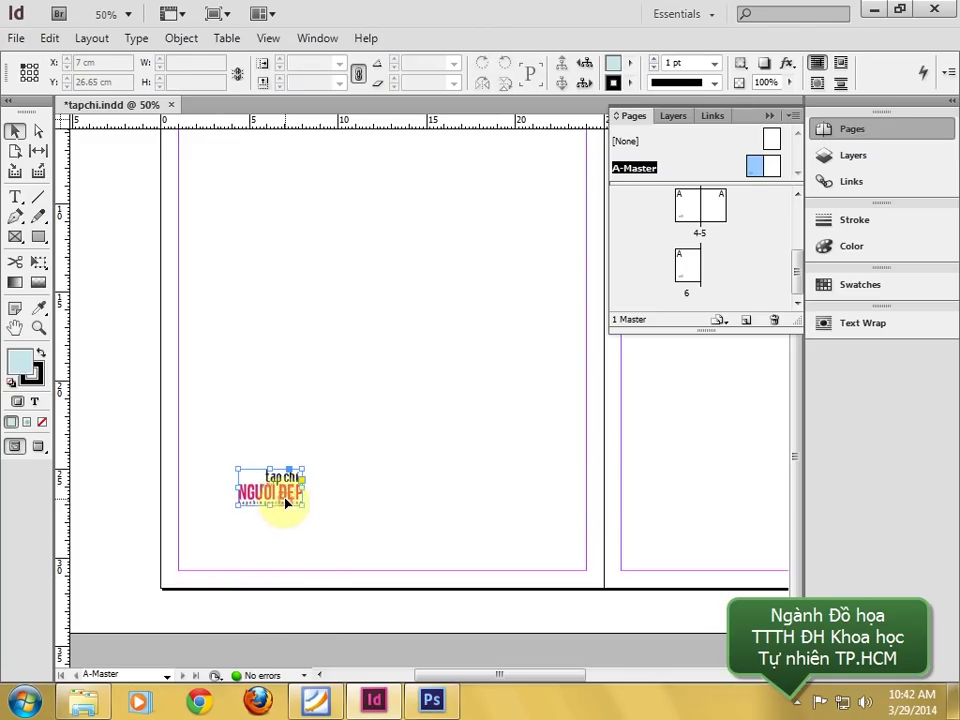
- Move the logo to the lower-left margin corner at X 1 cm, with the NGƯỜI ĐẸP lettering standing on the bottom margin line
left_click(258, 500)
left_click_drag(255, 500, 197, 573)
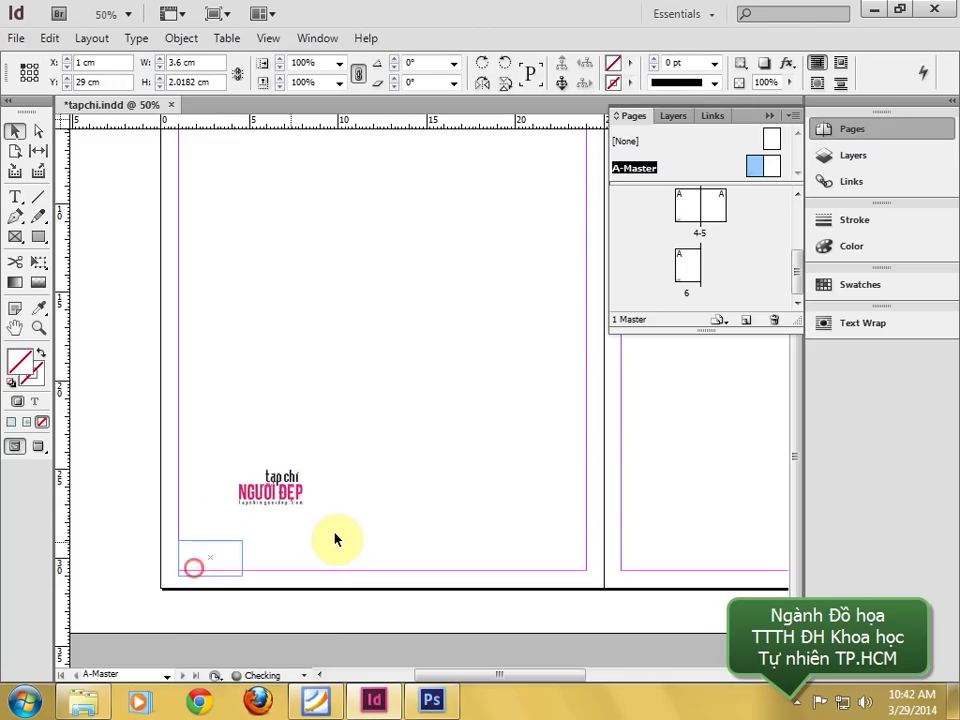
key("z")
left_click_drag(161, 521, 323, 593)
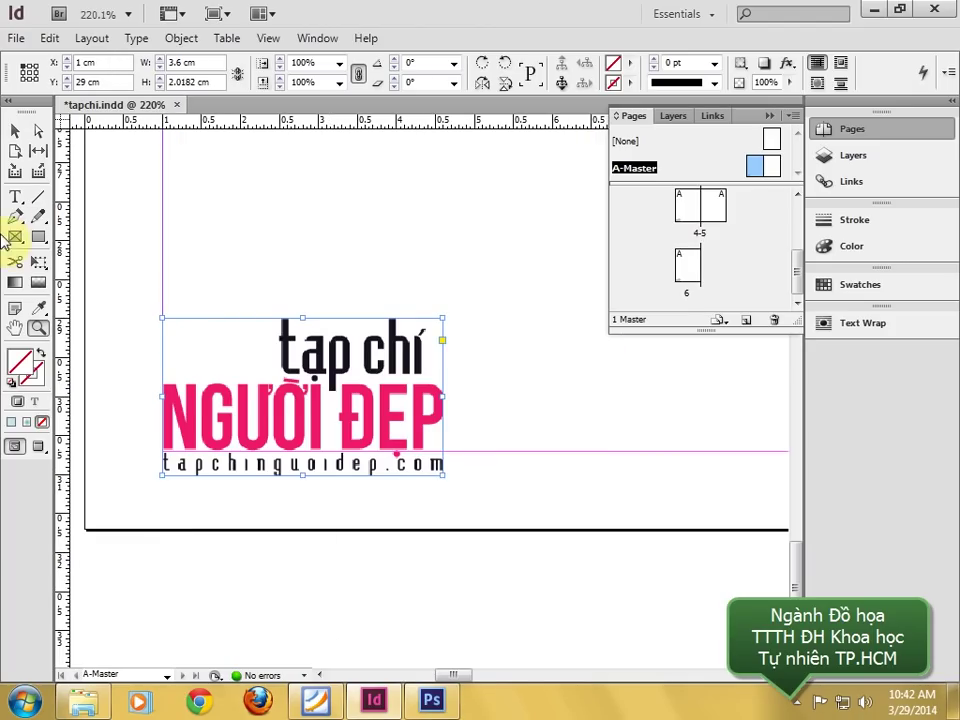
left_click(16, 133)
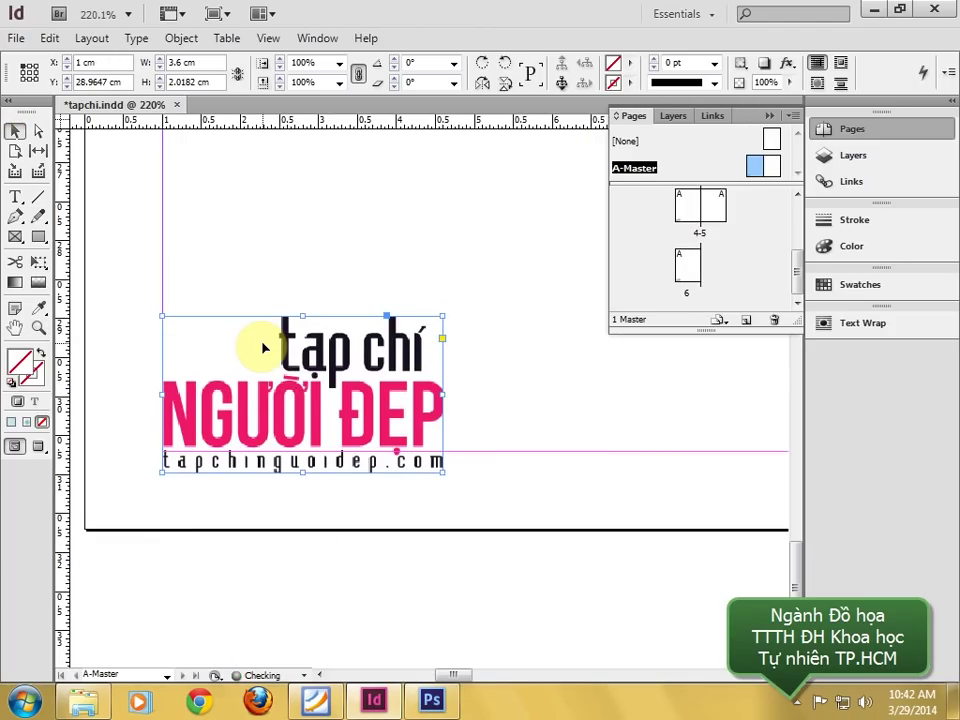
left_click(553, 424)
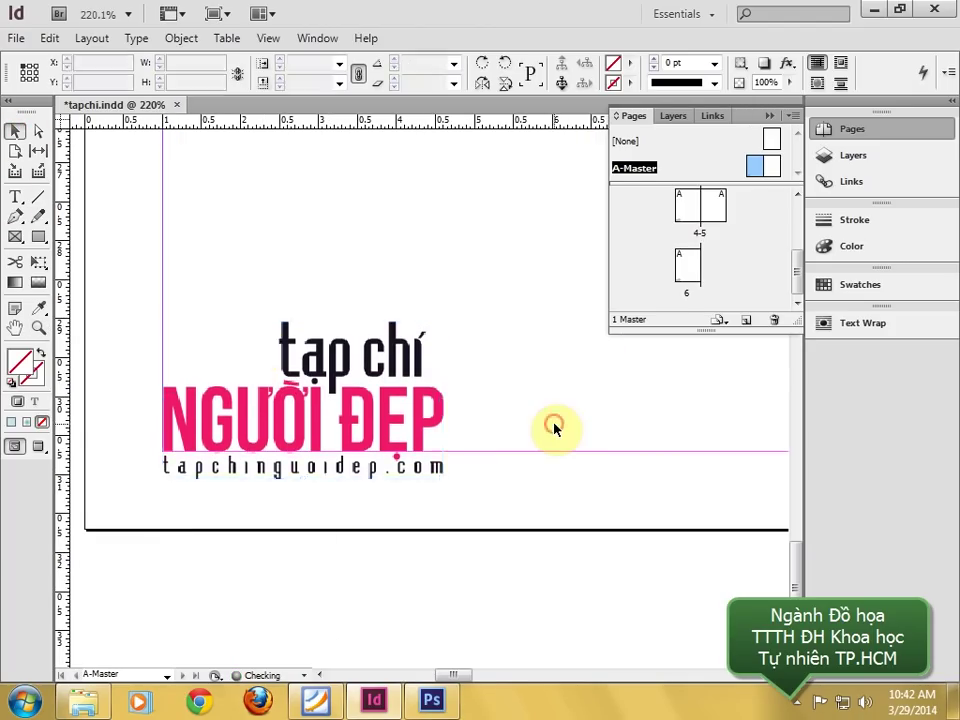
left_click_drag(536, 399, 478, 425)
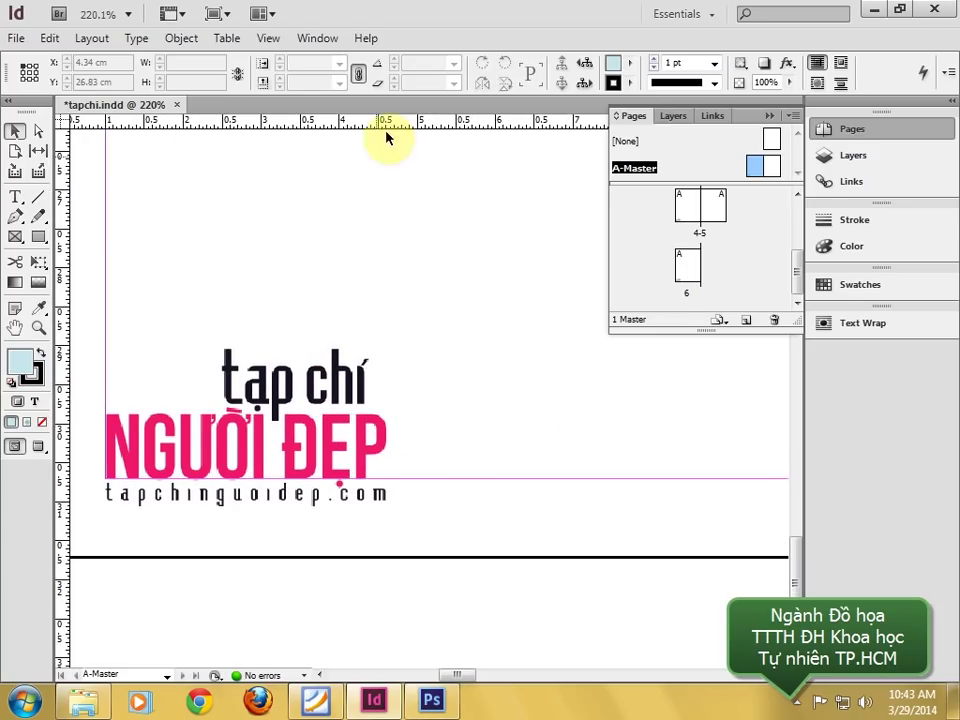
- Check the page-number box beside the footer logo in bia.pdf in Foxit Reader, and return to InDesign
left_click(374, 702)
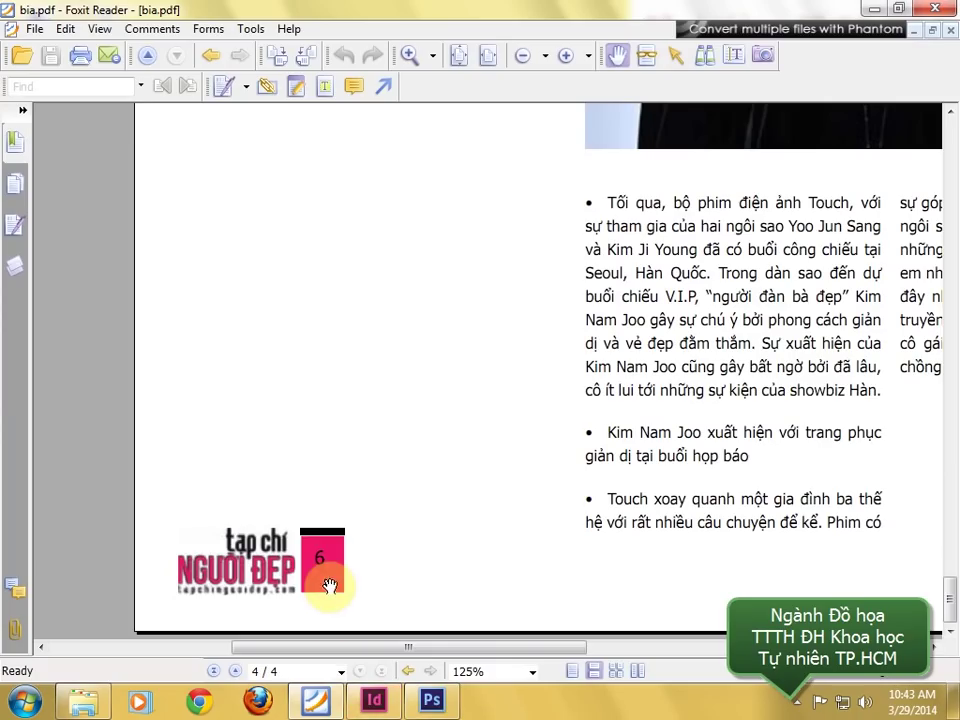
mouse_move(430, 703)
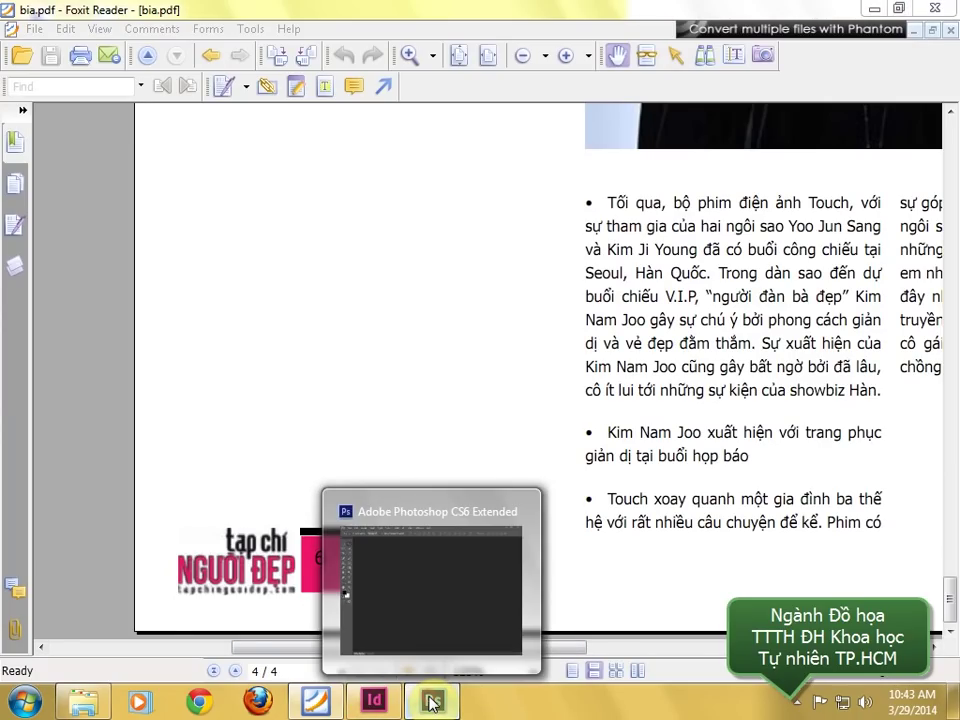
left_click(430, 703)
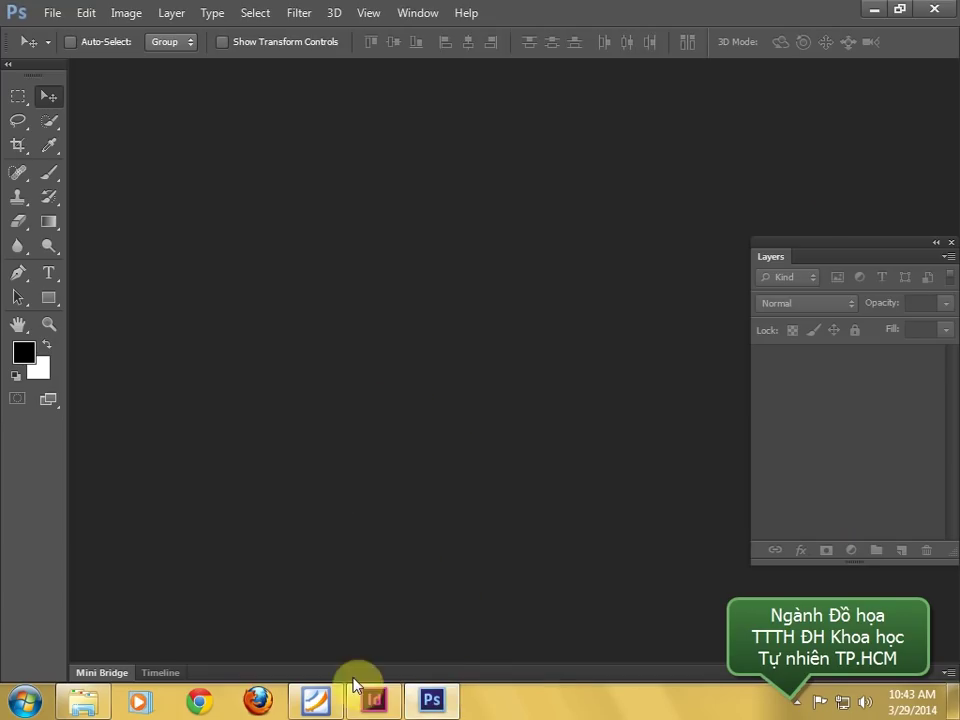
left_click(374, 702)
- Draw a rectangle about 1 cm wide and 1.66 cm high just right of the logo, ending at the bottom margin line
key("z")
left_click_drag(300, 340, 546, 525)
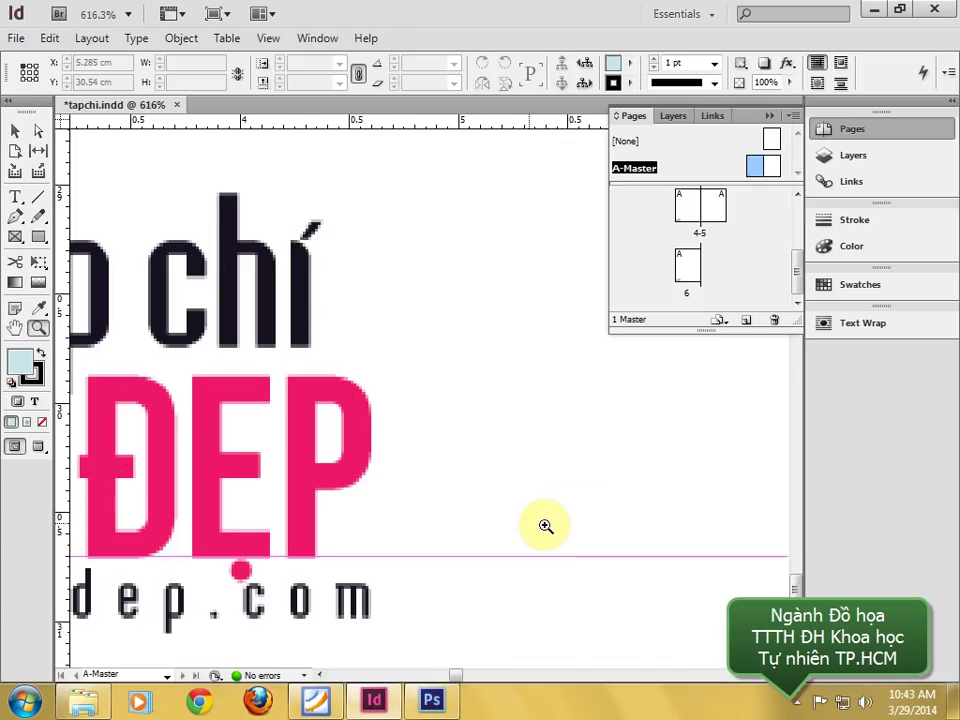
left_click(40, 236)
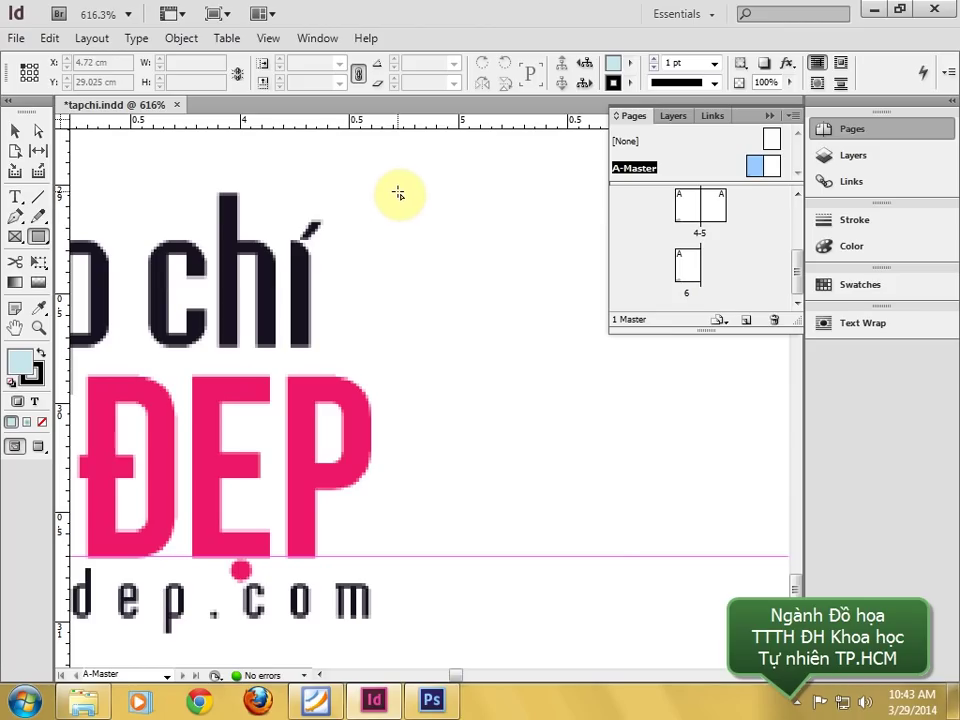
mouse_move(398, 193)
left_mouse_down()
mouse_move(527, 433)
mouse_move(557, 544)
mouse_move(600, 560)
mouse_move(606, 553)
left_mouse_up()
left_click_drag(606, 446, 435, 422)
- Fill the rectangle beside the logo with the [Registration] swatch
left_click(16, 133)
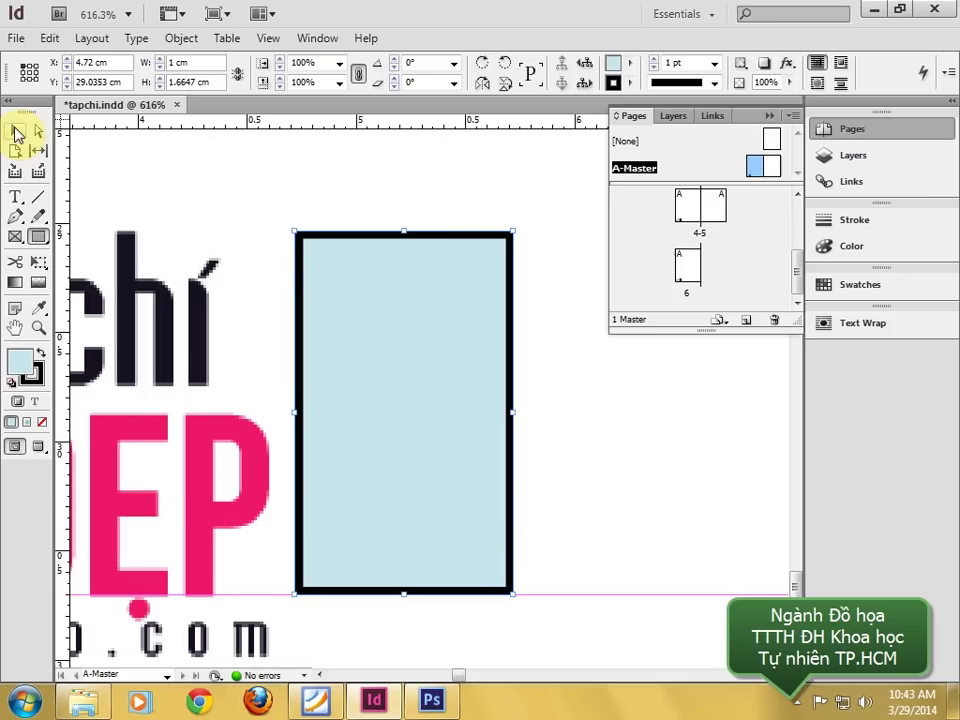
left_click(857, 285)
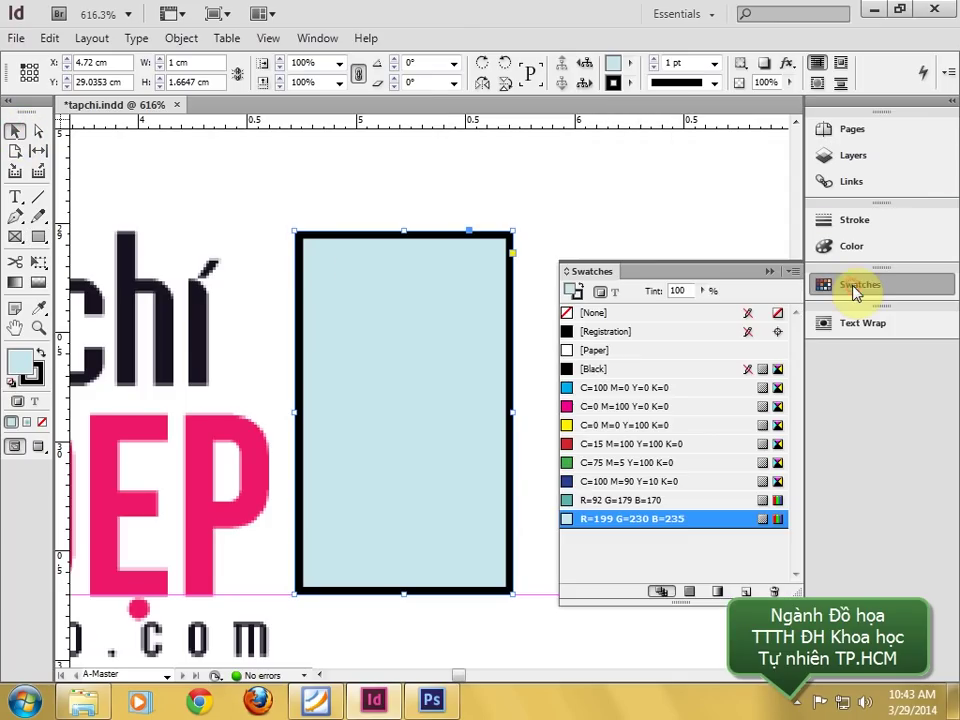
left_click(575, 331)
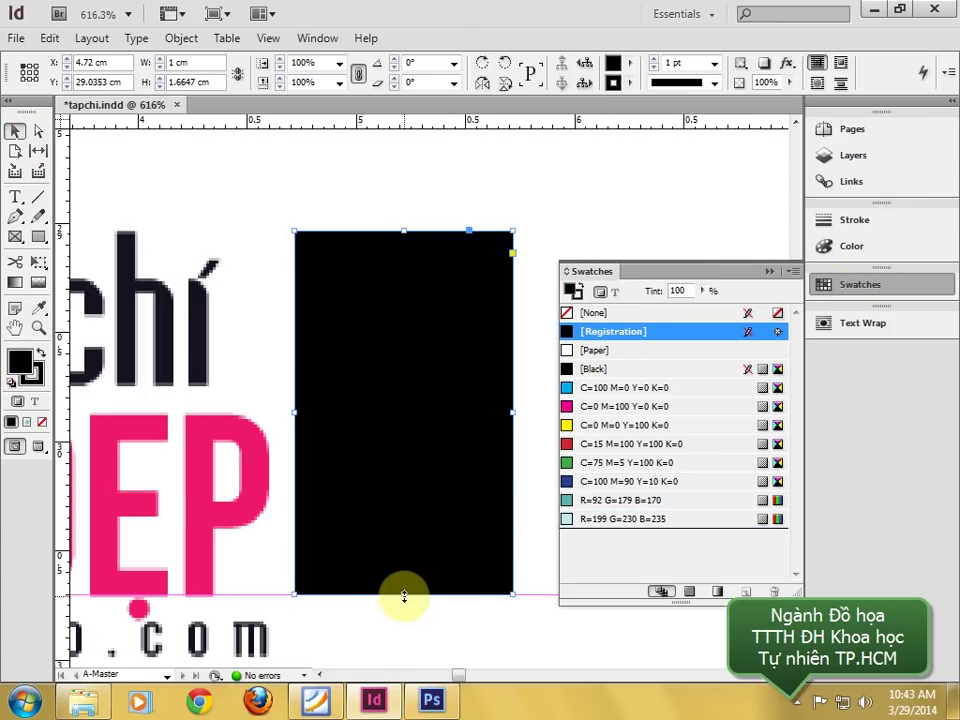
- Shorten the black rectangle to about 0.27 cm high, and extend an in-place copy, filled C=0 M=100 Y=0 K=0, down to the bottom margin line
left_click_drag(404, 596, 404, 290)
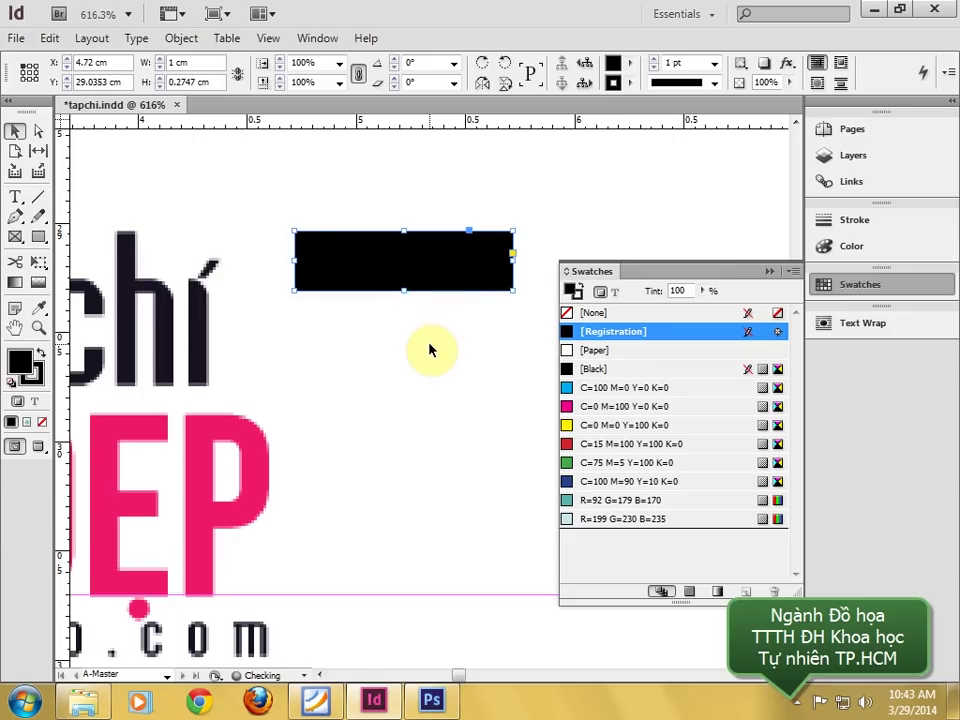
left_click(52, 40)
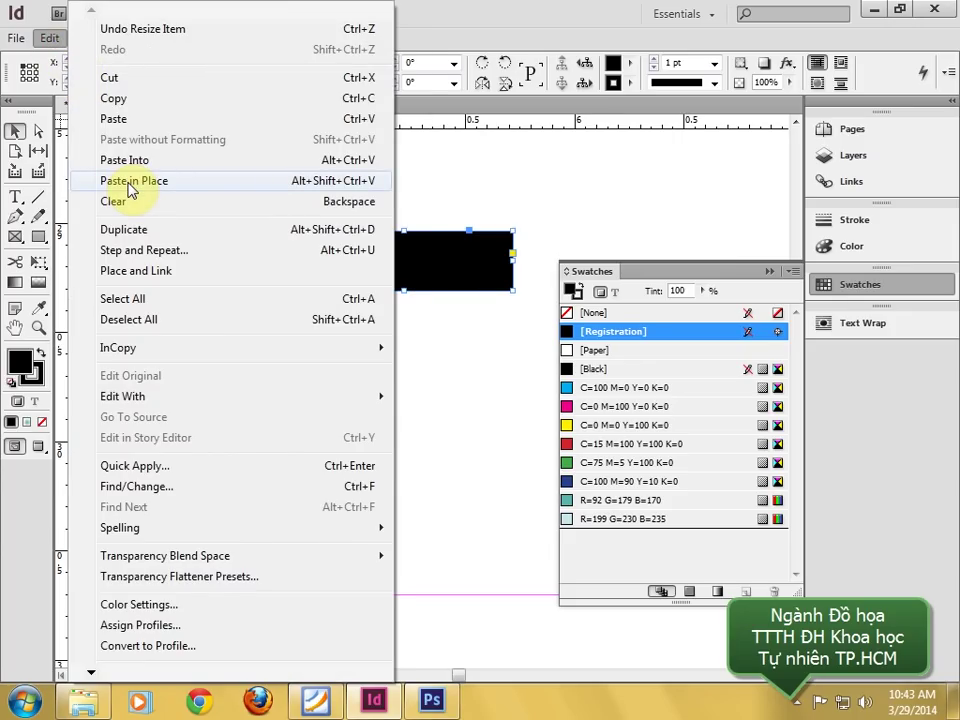
left_click(128, 184)
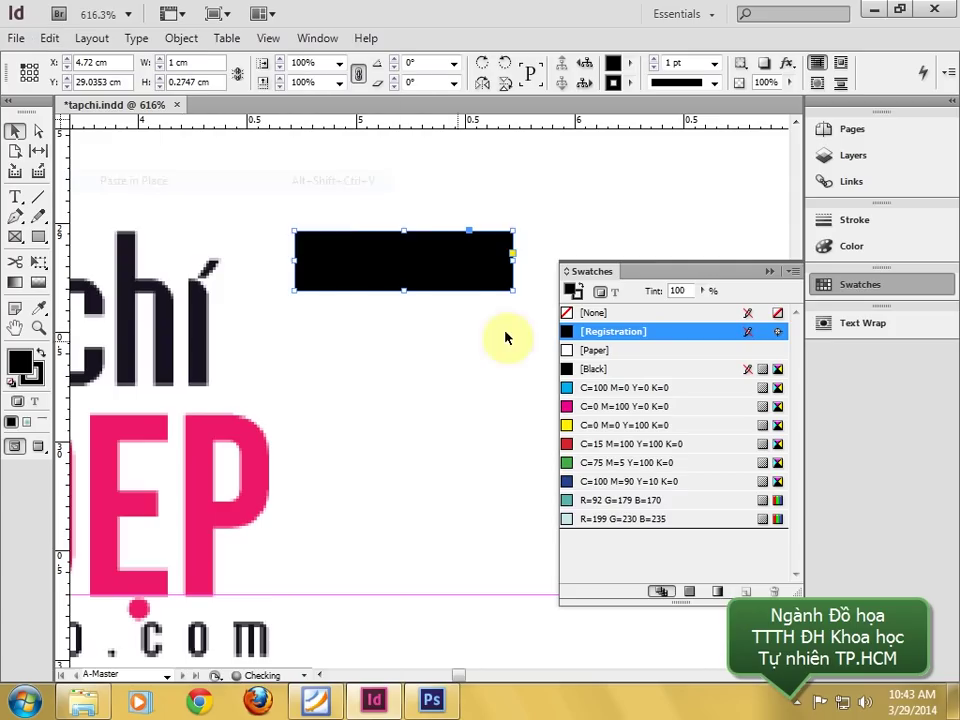
left_click_drag(404, 290, 408, 592)
left_click(580, 406)
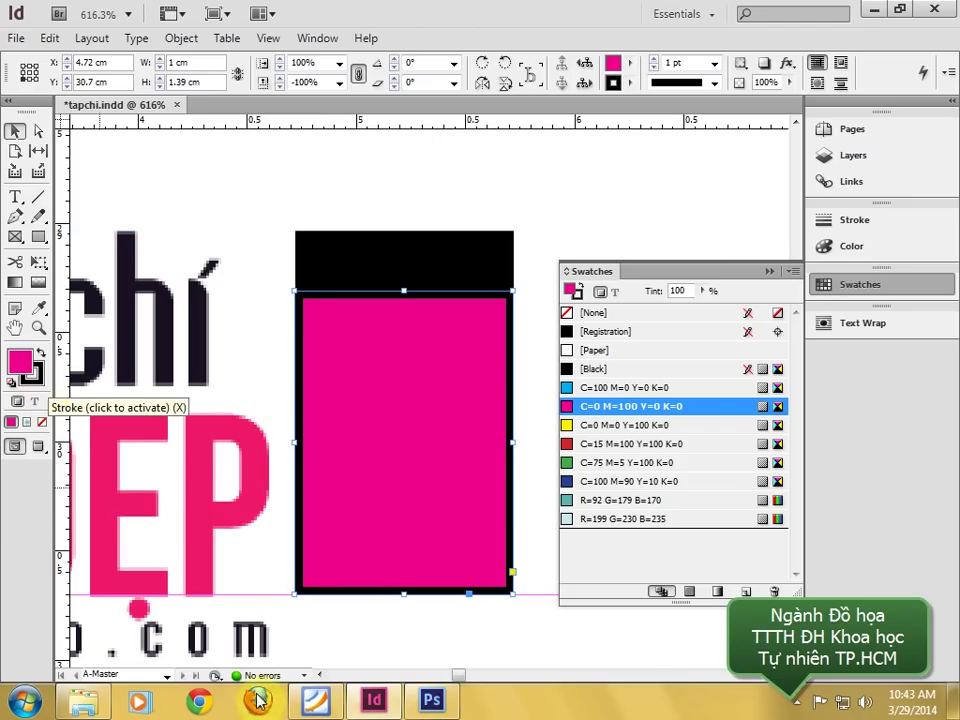
- Check the page-number box in bia.pdf in Foxit Reader, and give the magenta rectangle a white stroke in InDesign
left_click(318, 703)
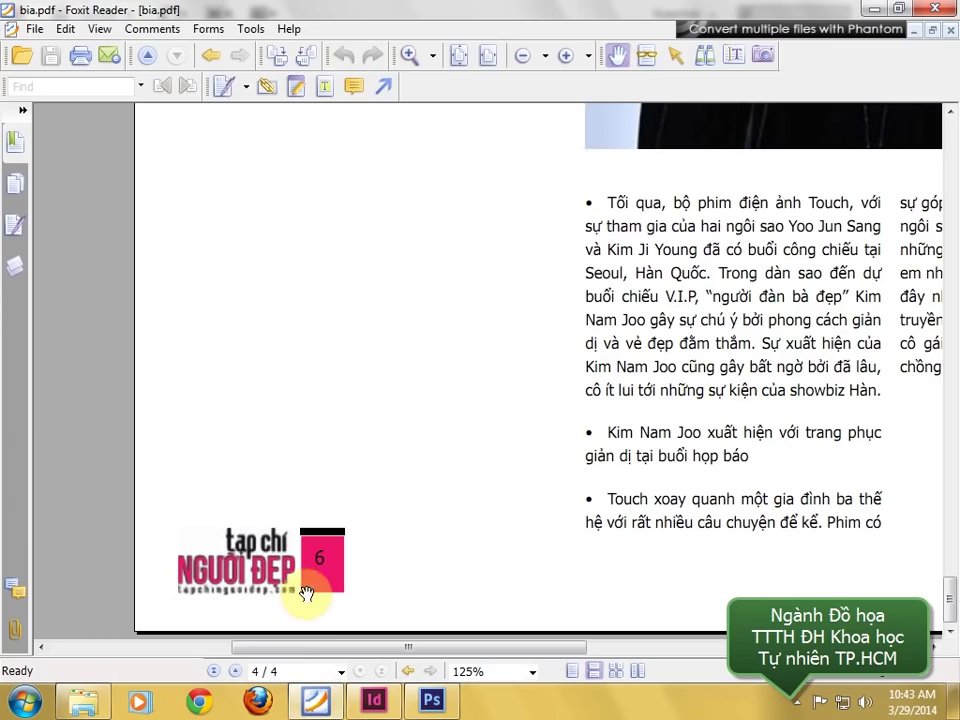
left_click(374, 703)
left_click(386, 499)
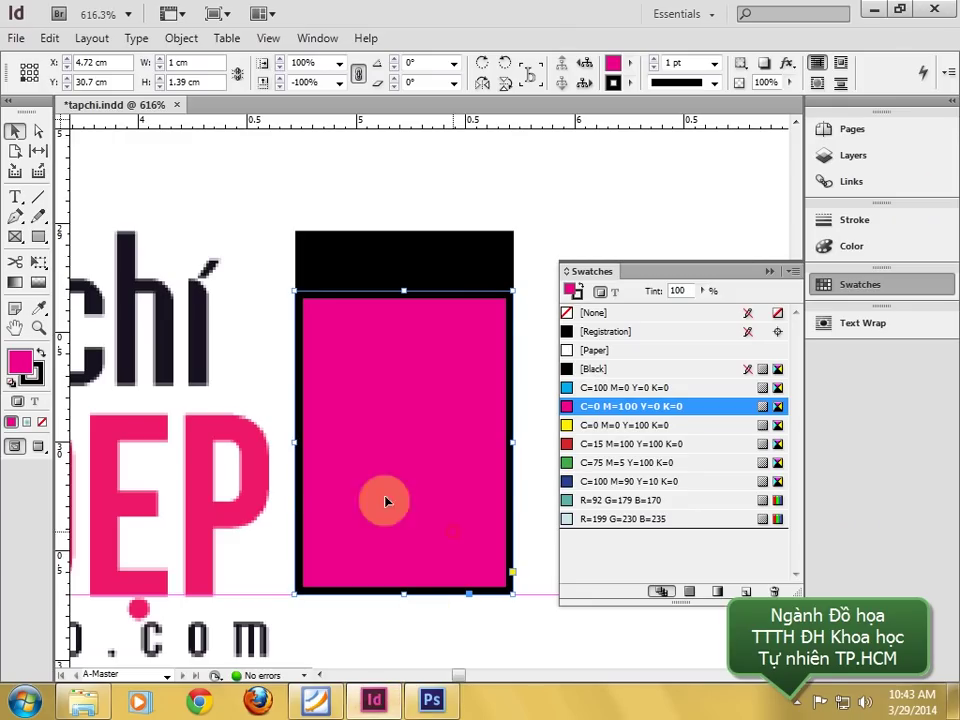
left_click(33, 376)
double_click(36, 380)
left_click(407, 343)
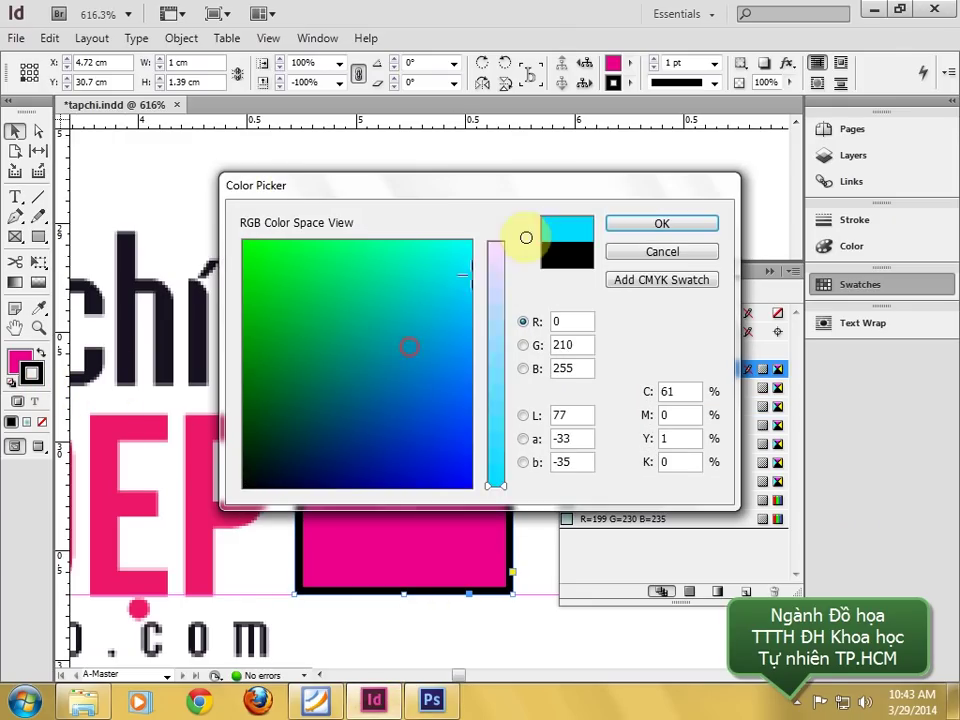
left_click(497, 244)
left_click(660, 224)
left_click(441, 207)
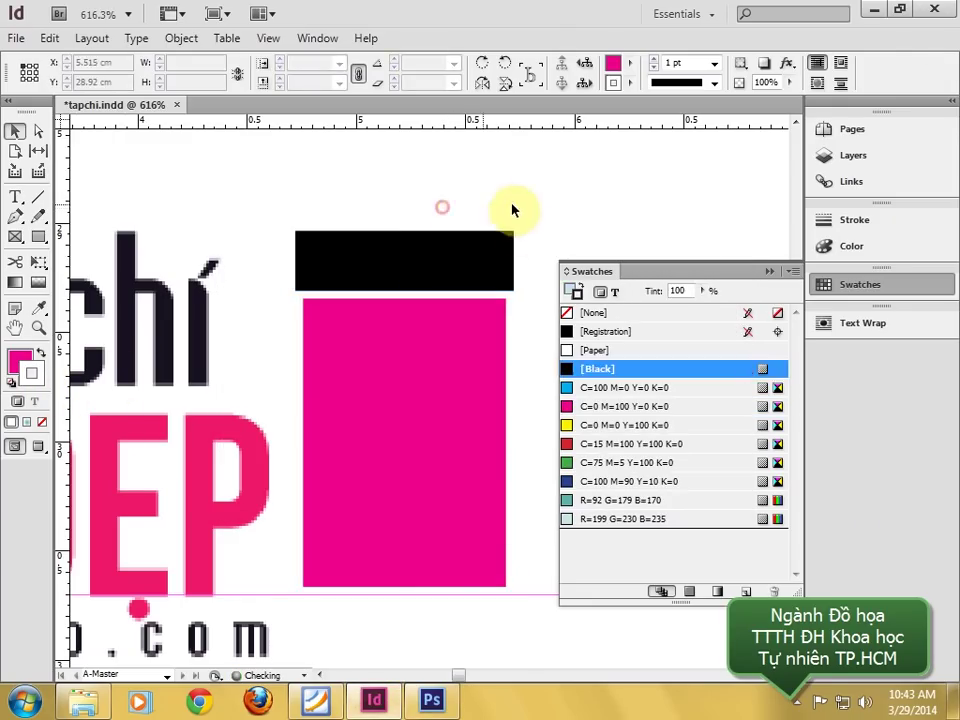
- Draw a text frame about 1.22 × 1.02 cm above the page-number box and insert the current page number marker at 14 pt
key("ctrl+minus")
key("ctrl+minus")
key("ctrl+minus")
key("ctrl+minus")
key("ctrl+minus")
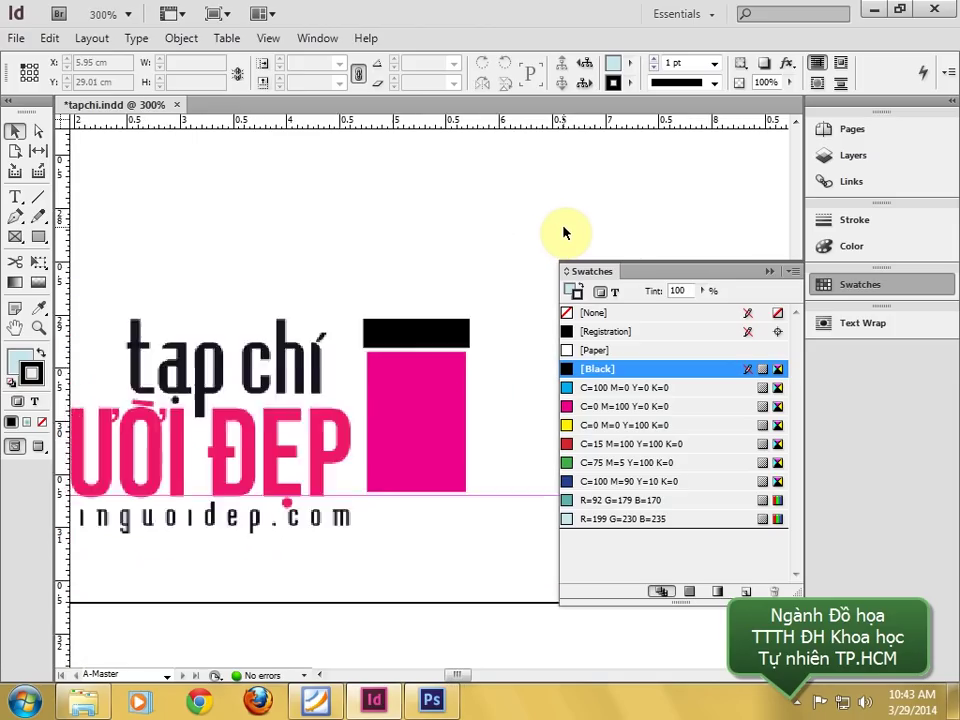
left_click(769, 271)
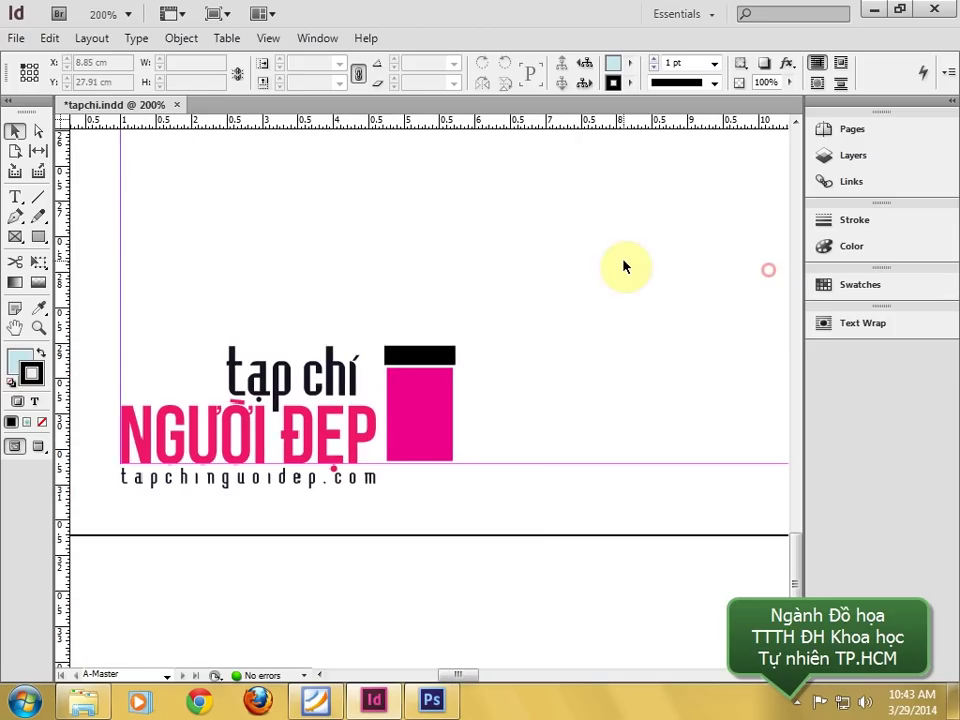
left_click(18, 202)
left_click(88, 205)
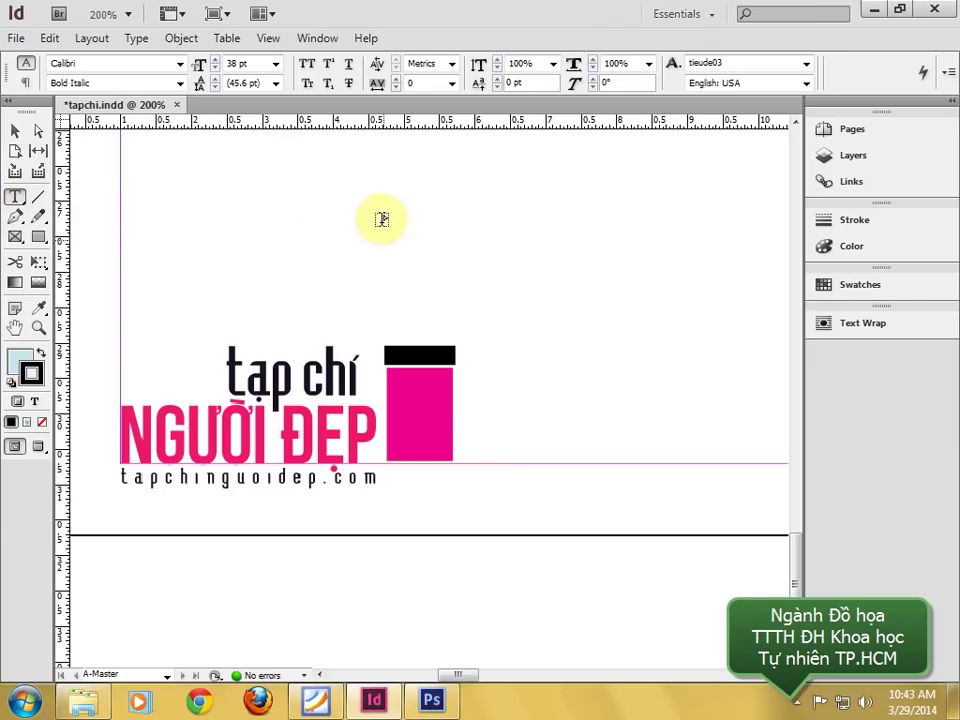
left_click_drag(381, 216, 466, 288)
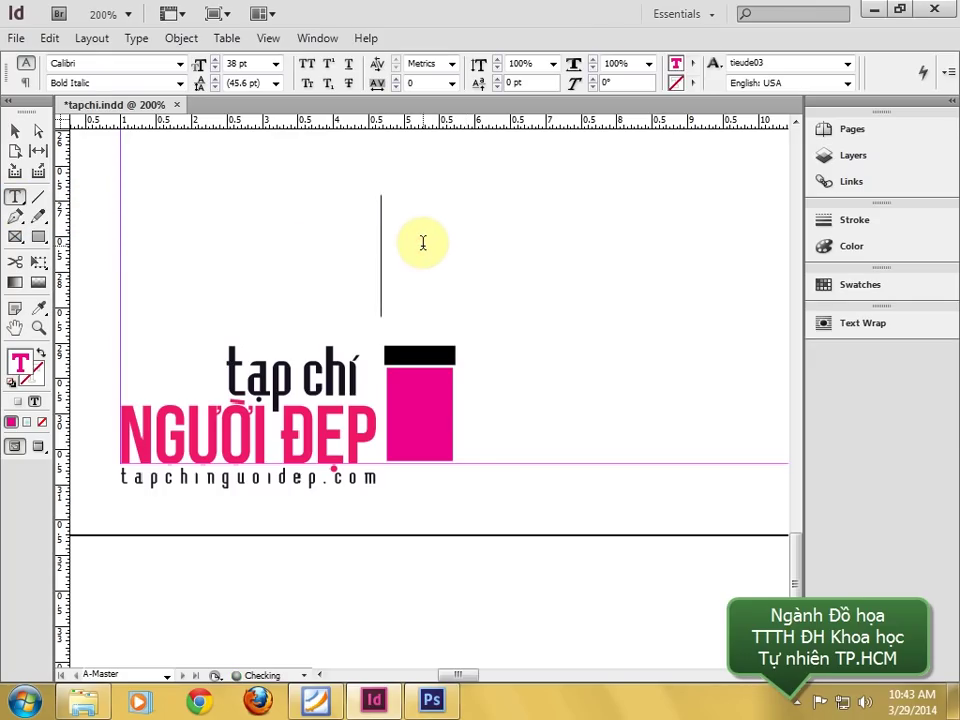
left_click(234, 63)
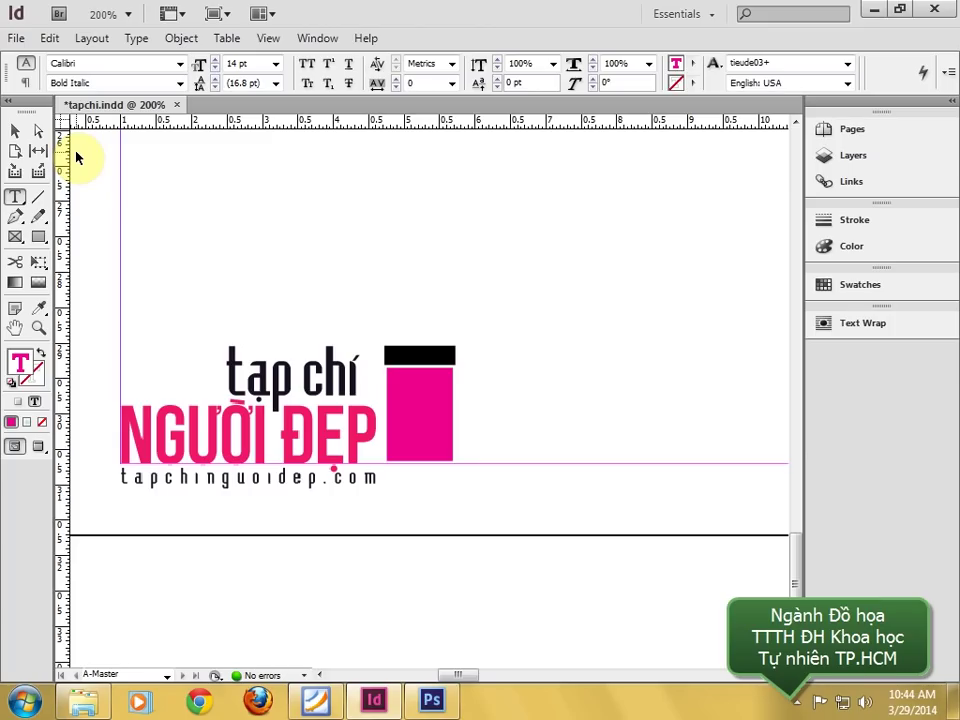
type("A")
left_click(15, 131)
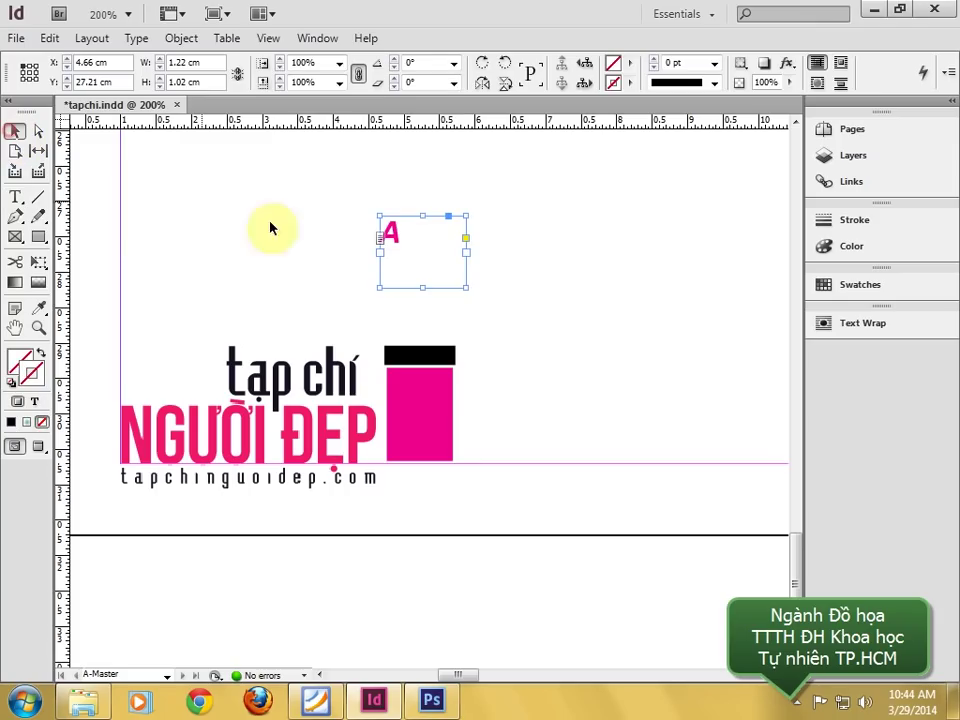
- Change the page-number marker's text color to black (R 0, G 0, B 0)
double_click(410, 232)
key("ctrl+a")
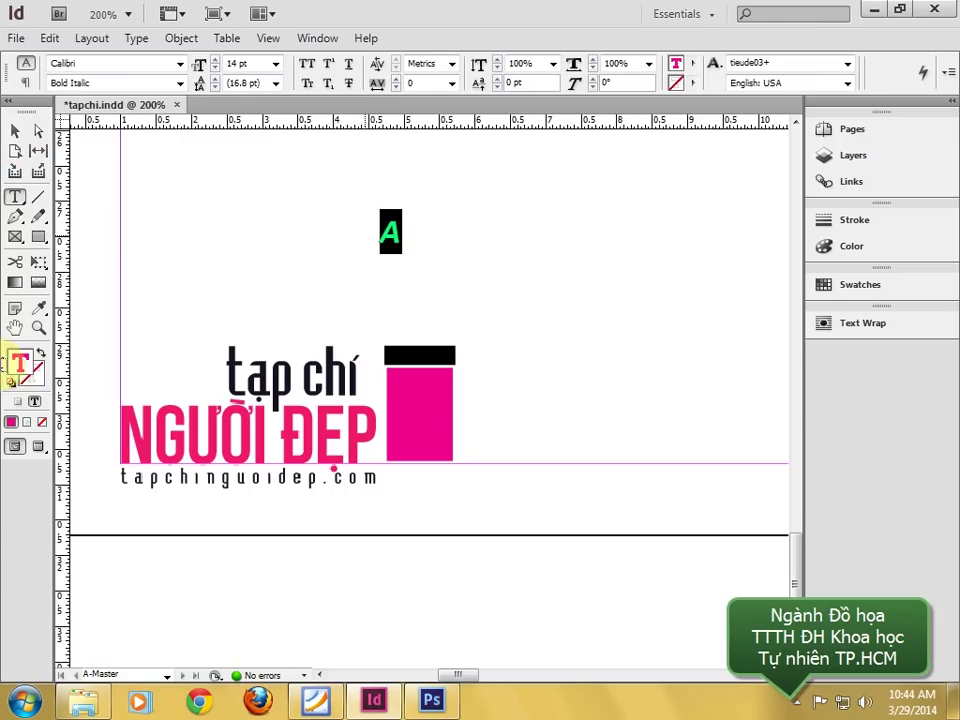
double_click(20, 362)
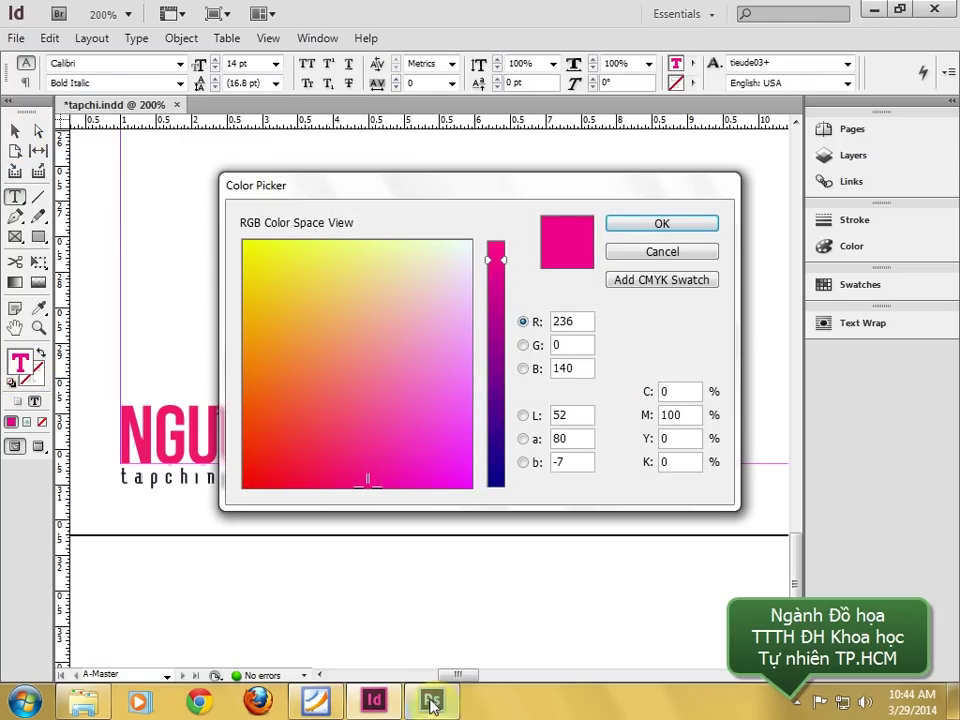
left_click(334, 405)
left_click_drag(497, 421, 497, 487)
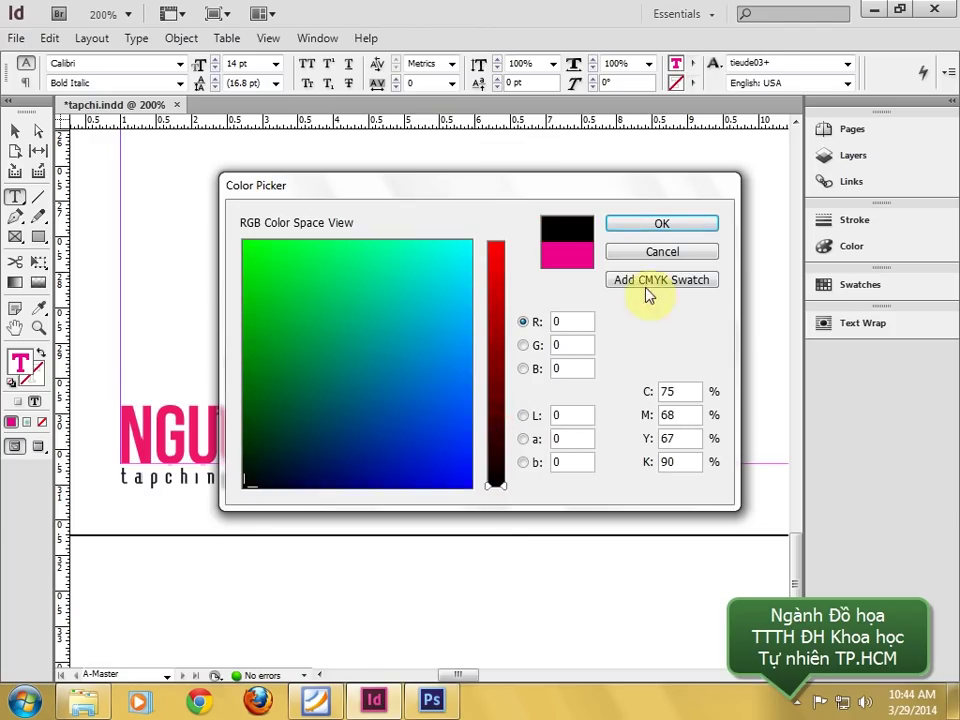
left_click(651, 228)
left_click(15, 131)
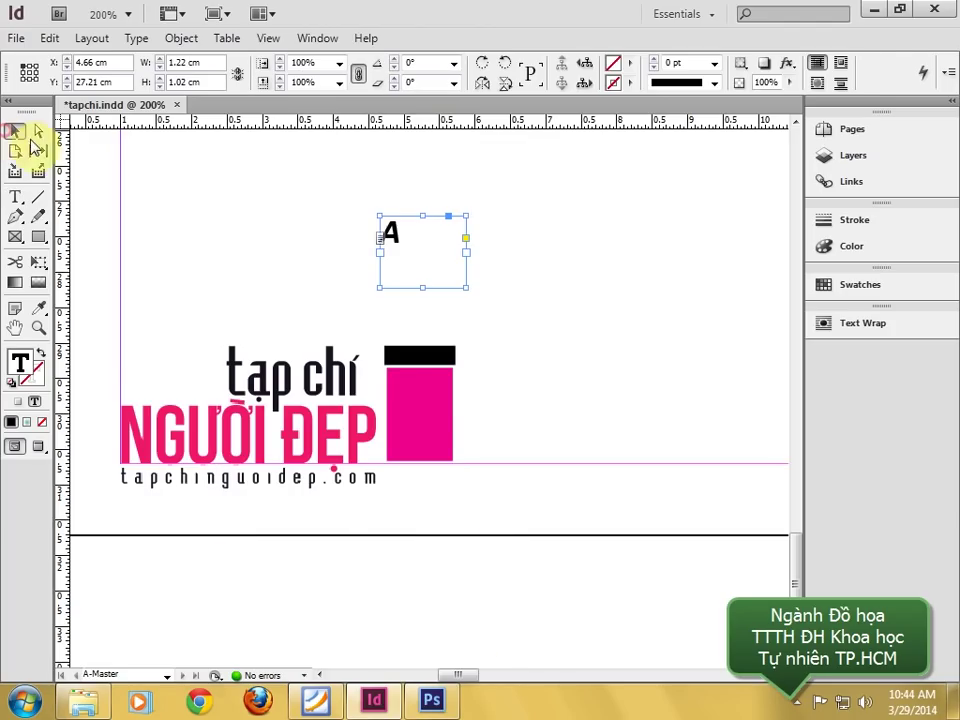
- Check the number's placement in bia.pdf, move the marker's frame onto the magenta box in InDesign, and shrink it to about 0.7 × 0.81 cm
left_click(315, 700)
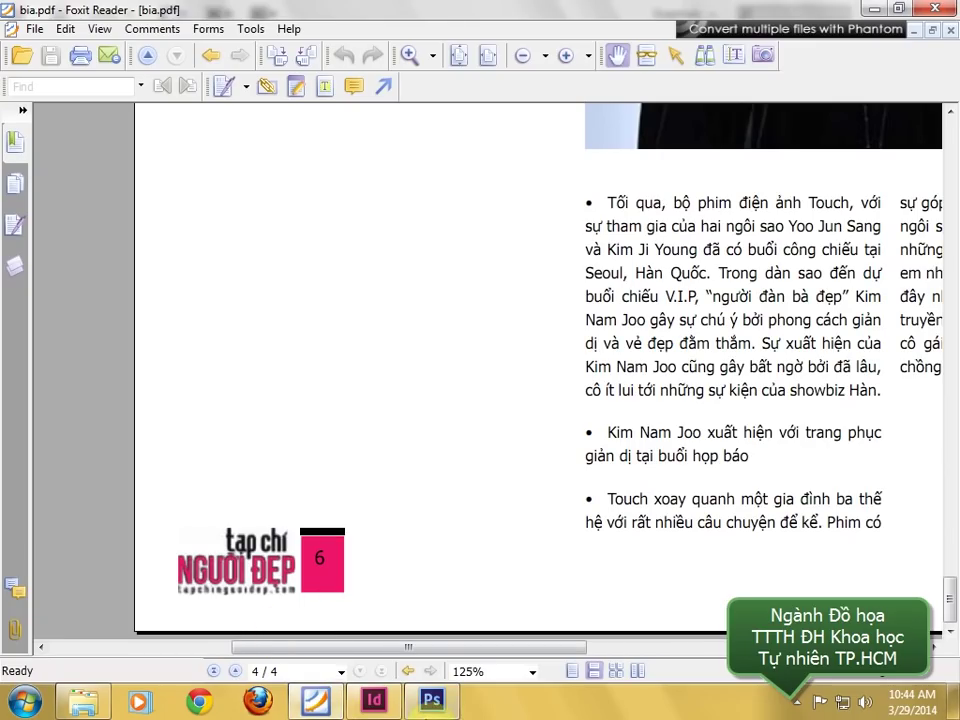
left_click(386, 705)
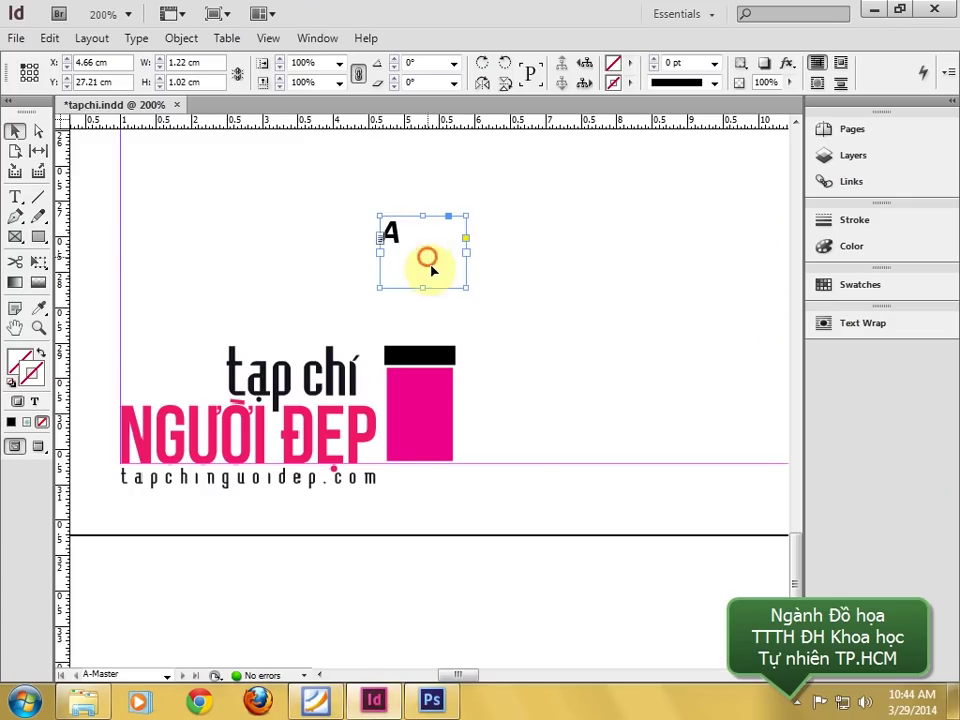
left_click_drag(426, 257, 438, 416)
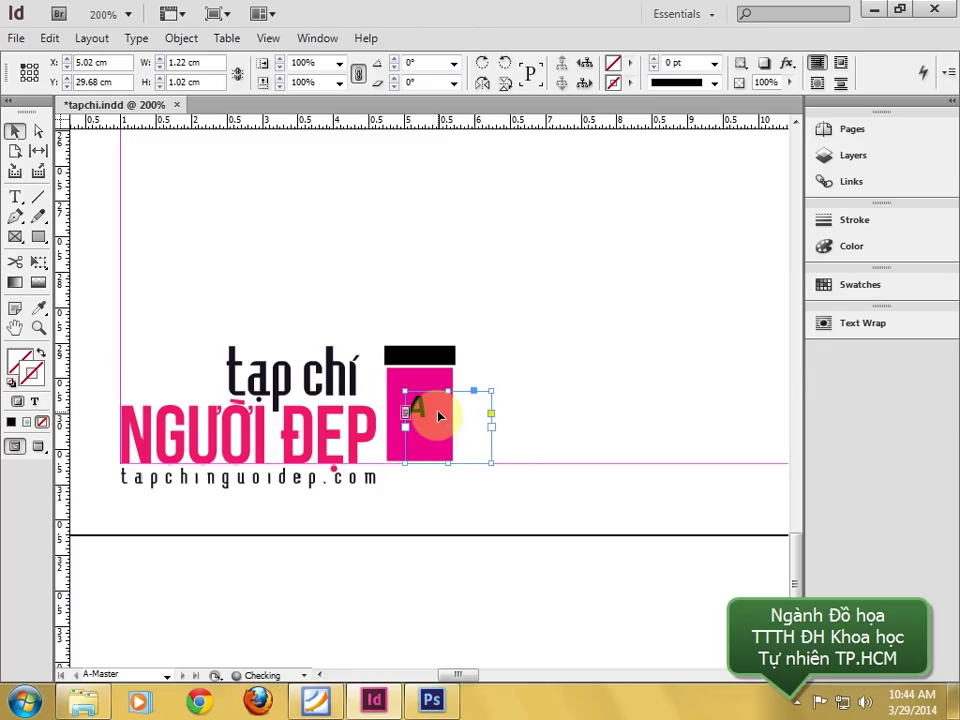
left_click_drag(491, 461, 458, 445)
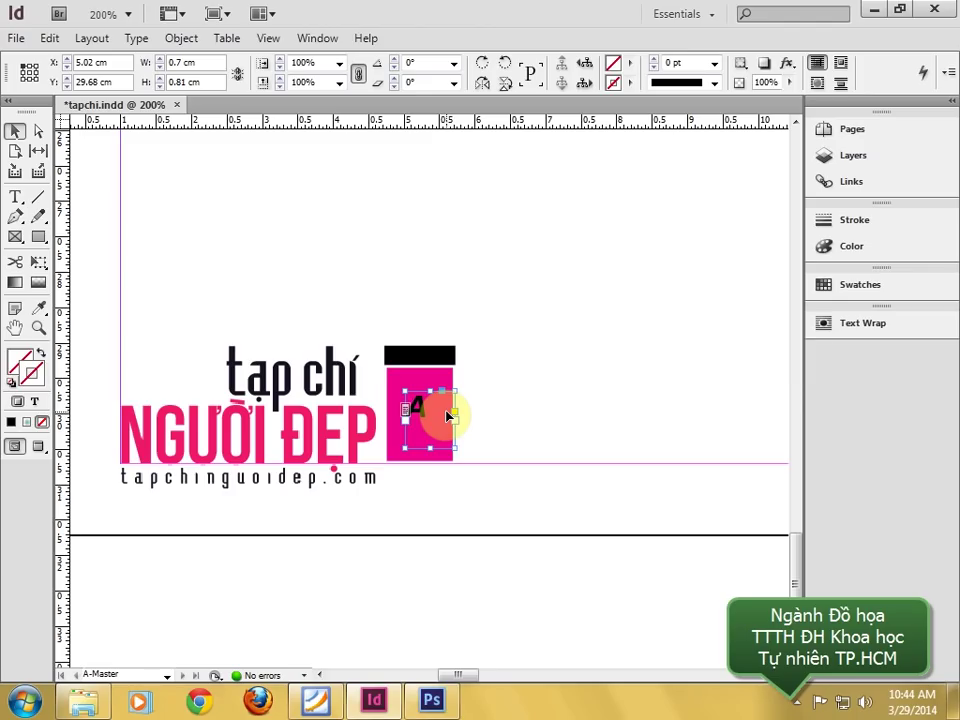
left_click(470, 392)
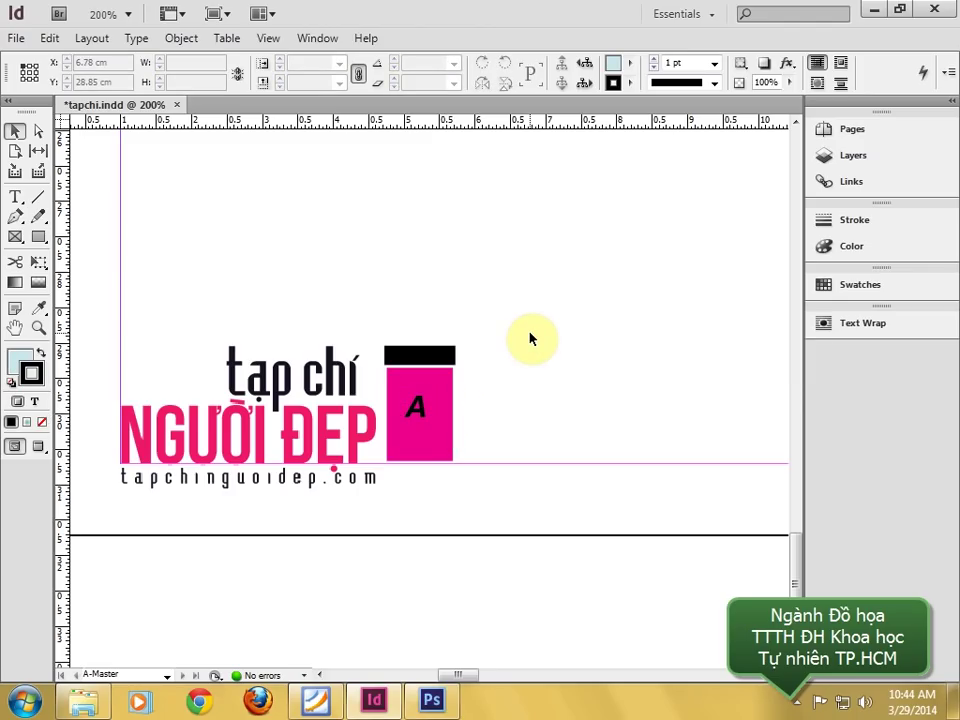
- Open page 2 and examine the footer logo and page number there and across the other document spreads
key("ctrl+minus")
key("ctrl+minus")
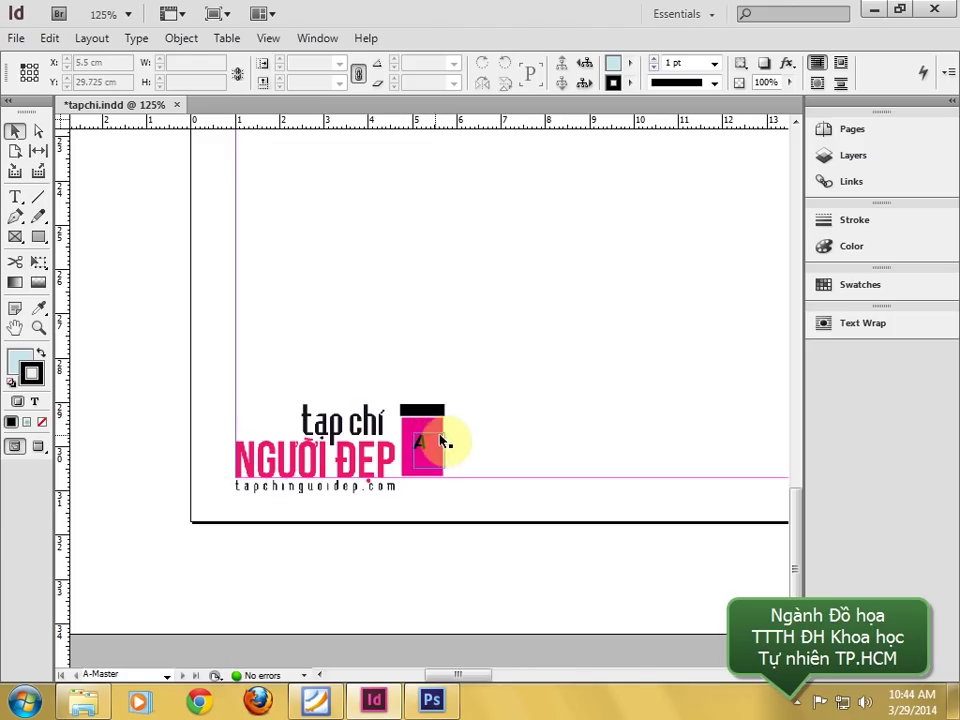
left_click(849, 131)
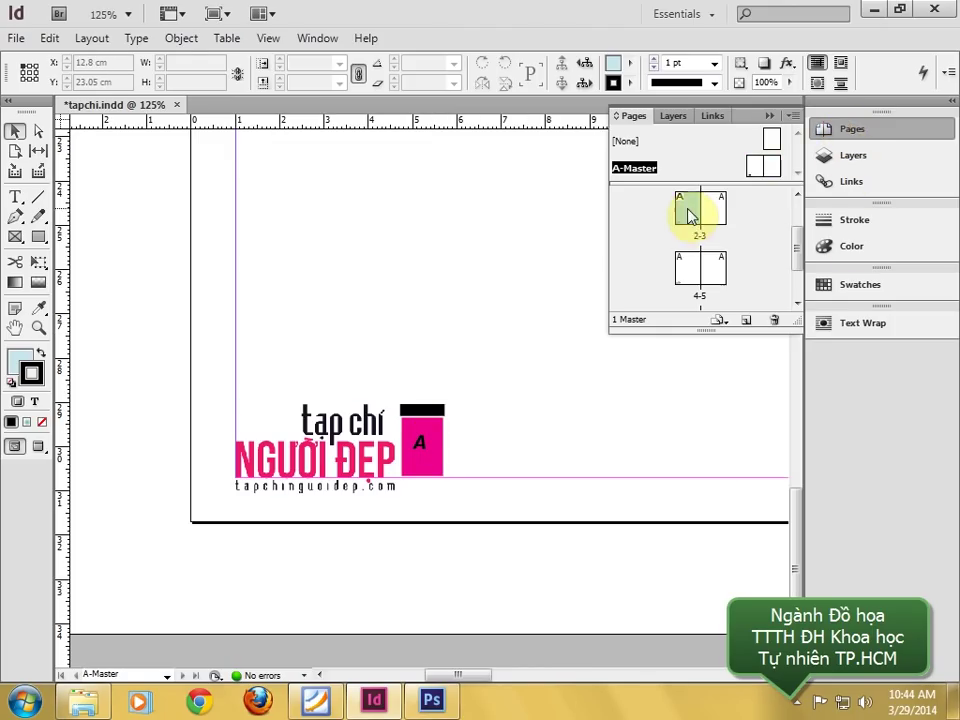
double_click(688, 215)
left_click(548, 405)
key("ctrl+minus")
key("ctrl+minus")
key("ctrl+minus")
key("ctrl+minus")
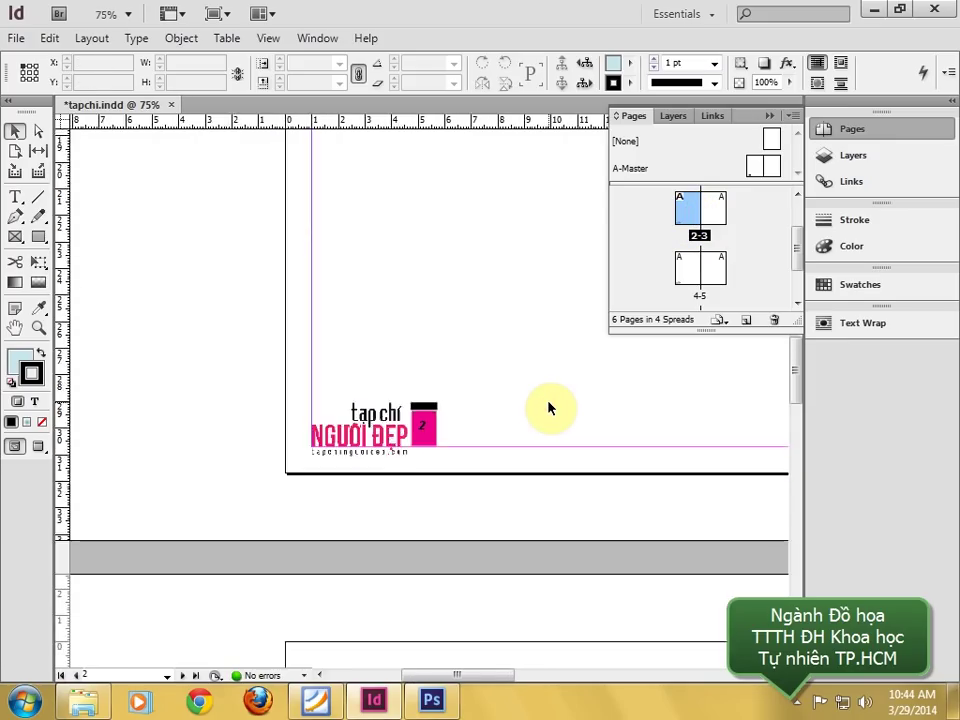
left_click_drag(548, 405, 430, 611)
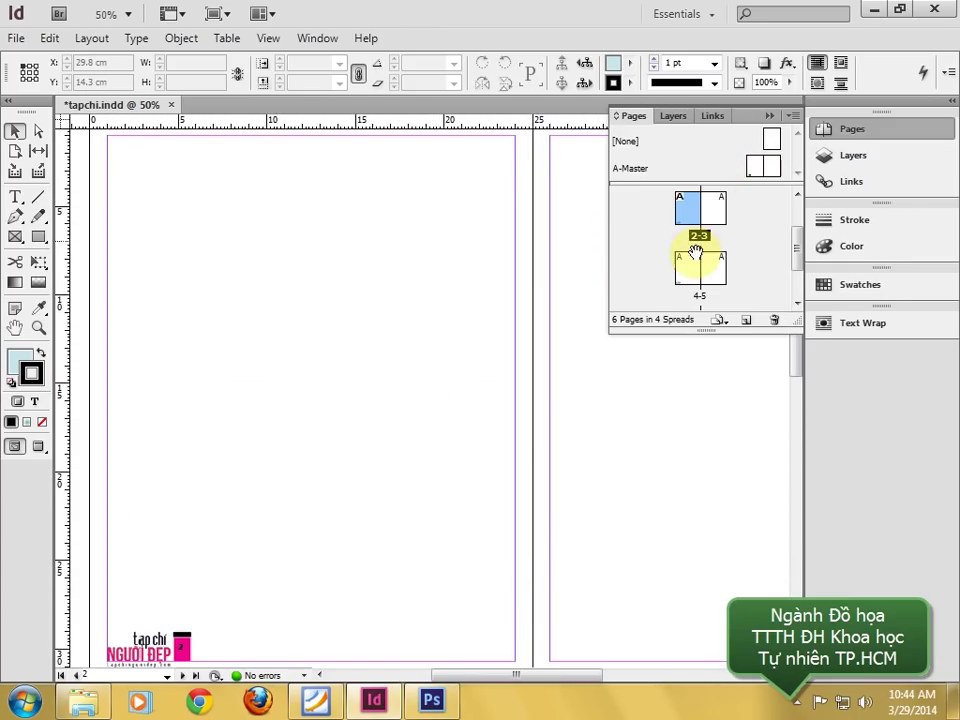
scroll(446, 448, "up", 10)
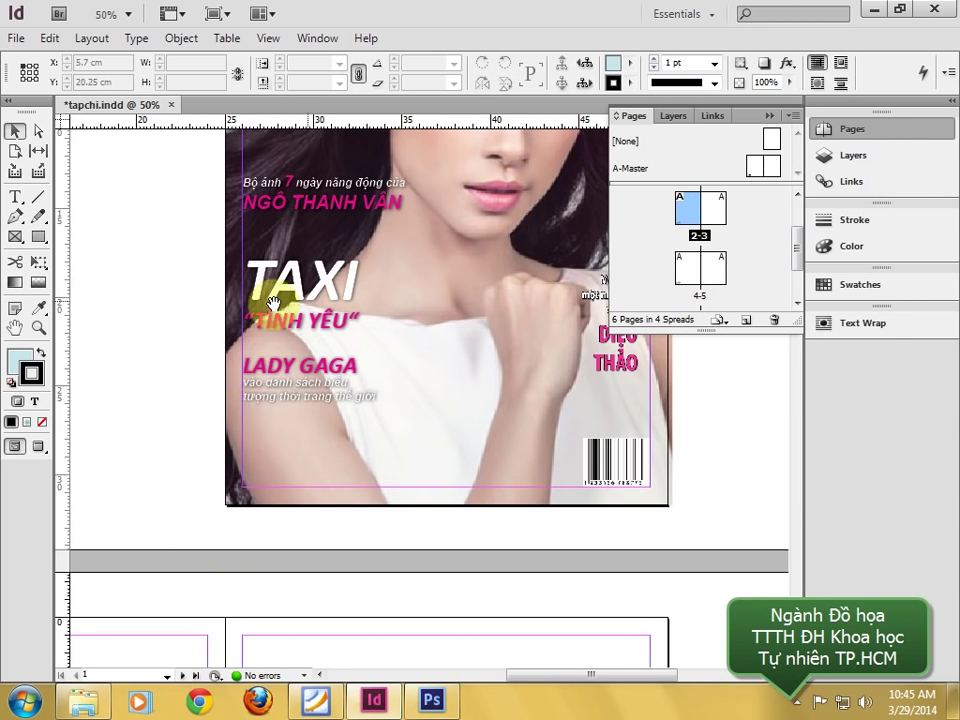
left_click_drag(212, 480, 366, 178)
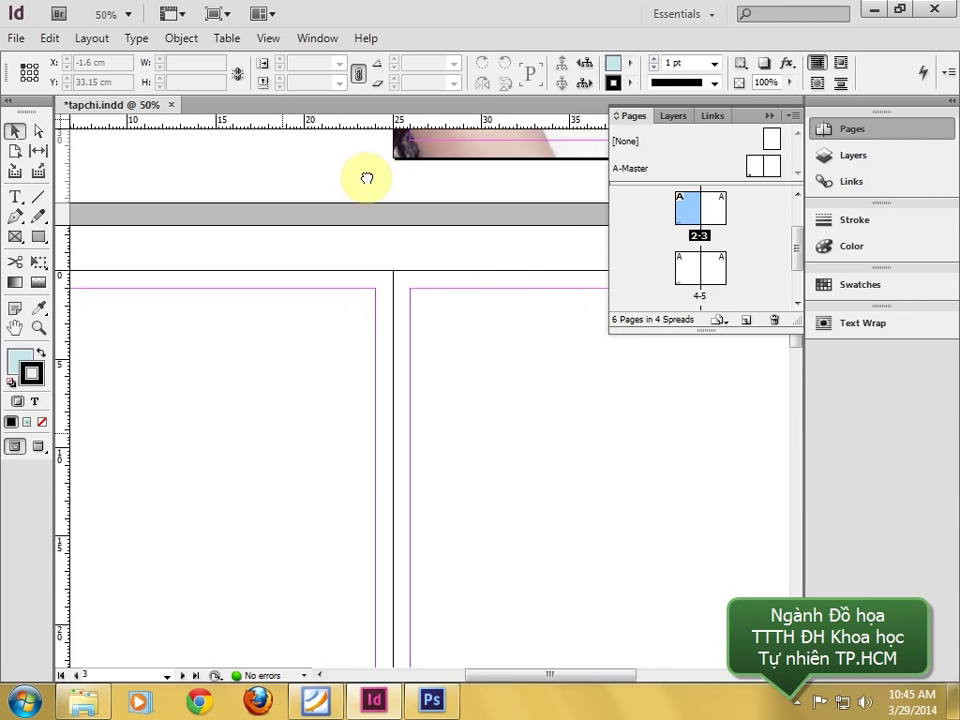
key("ctrl+minus")
key("ctrl+minus")
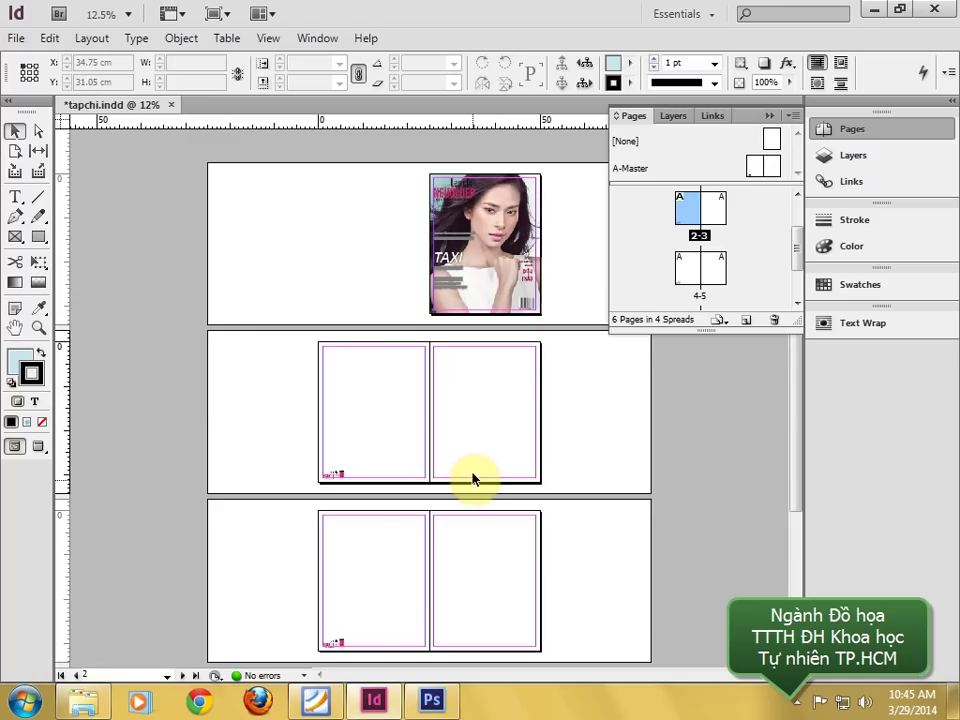
- Copy the logo and page-number box from the left A-Master page to the lower-left margin corner of the right master page
double_click(768, 170)
key("z")
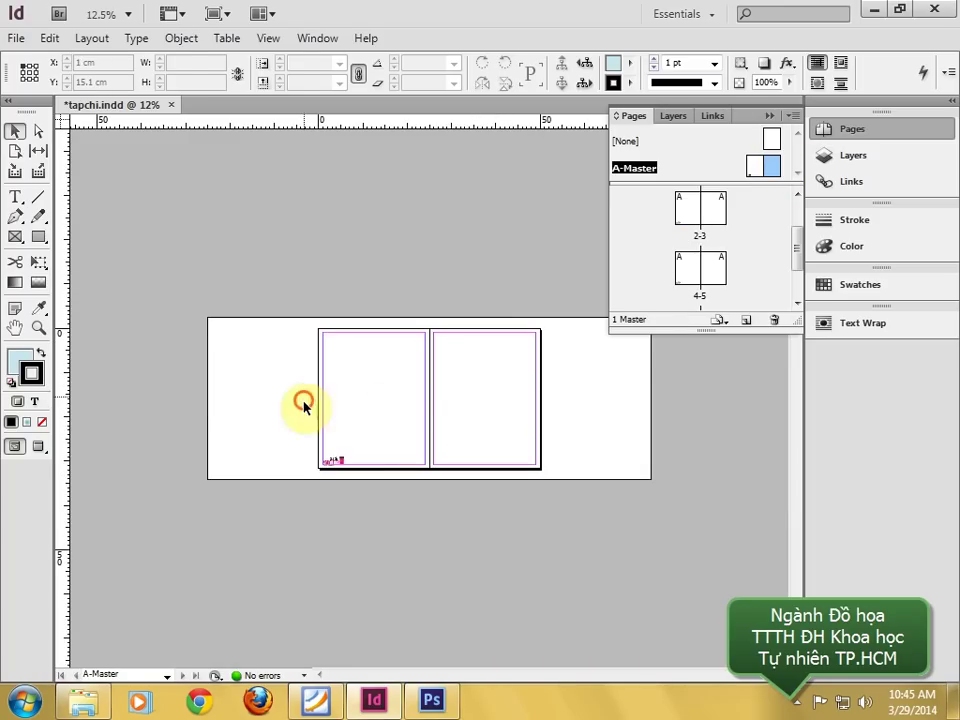
left_click_drag(286, 400, 501, 511)
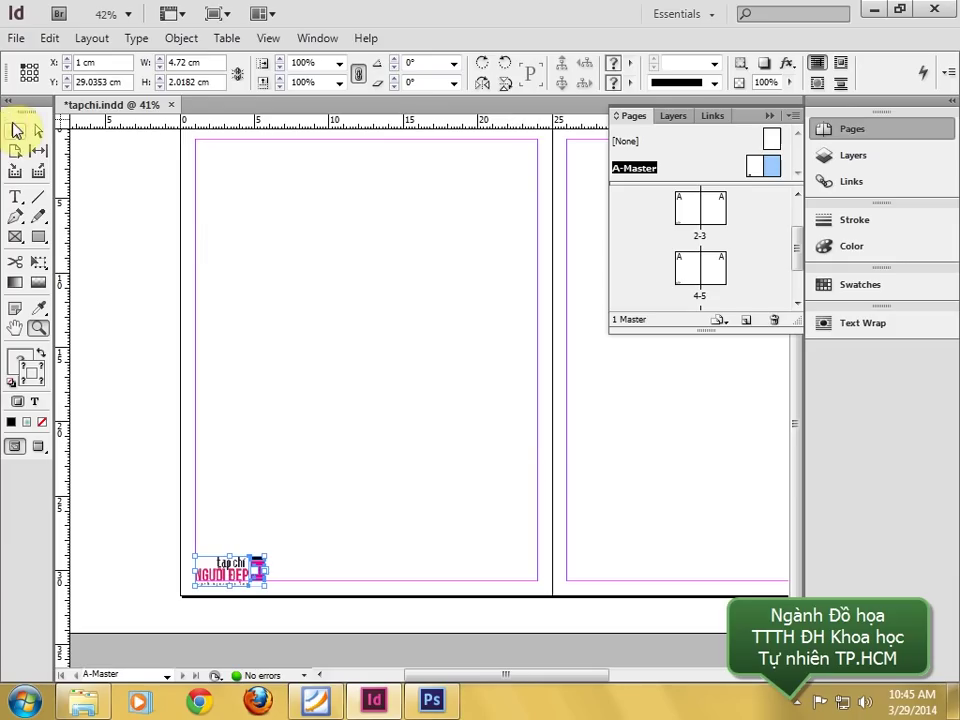
left_click(16, 130)
left_click_drag(213, 585, 583, 585)
left_click(672, 612)
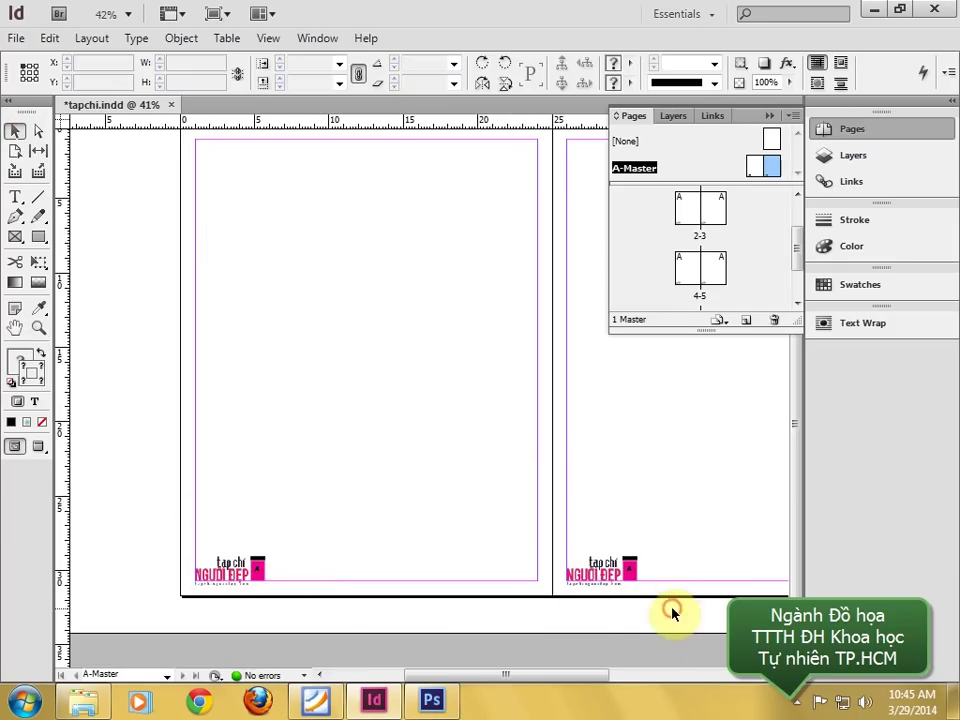
- Examine the footer logo and page number on pages 2 to 5 for their position on both sides of each spread
left_click(756, 181)
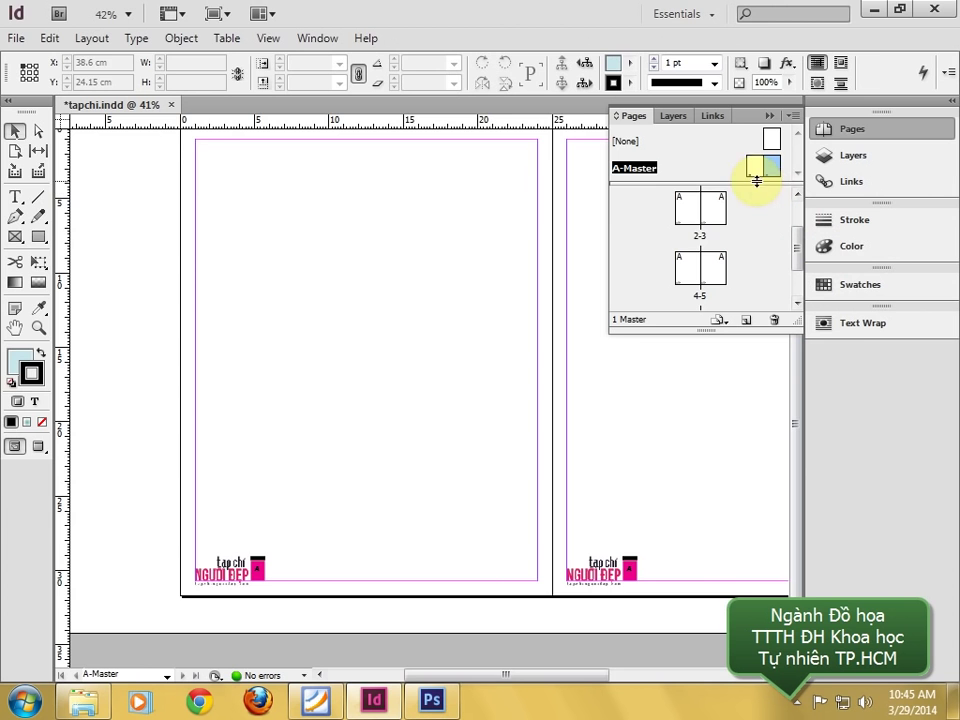
double_click(715, 208)
left_click_drag(381, 212, 386, 499)
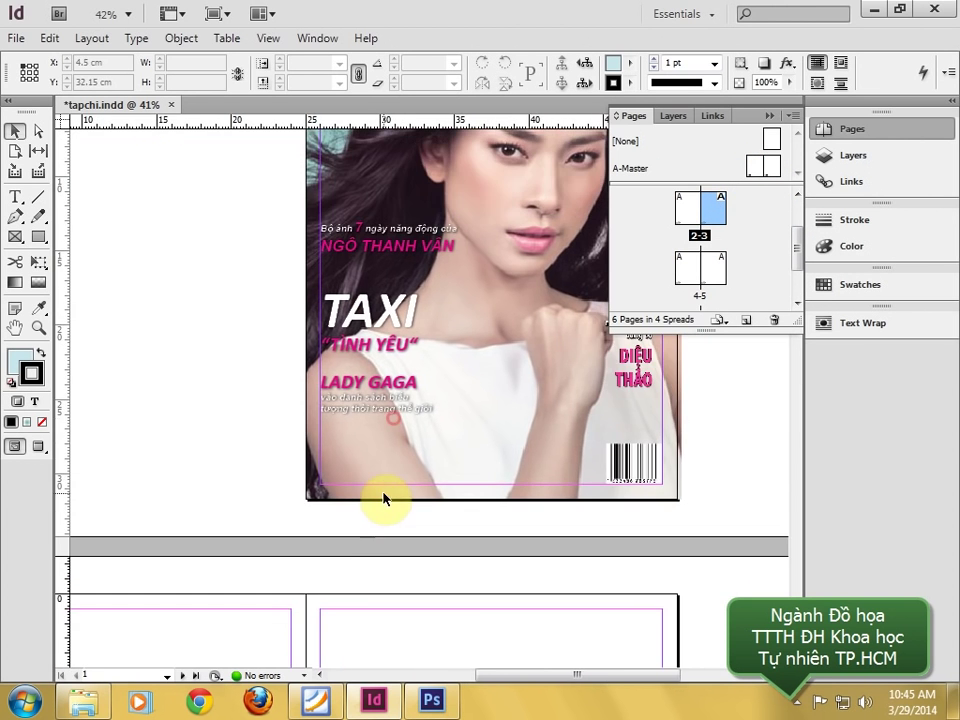
left_click_drag(482, 306, 397, 477)
left_click_drag(297, 540, 353, 370)
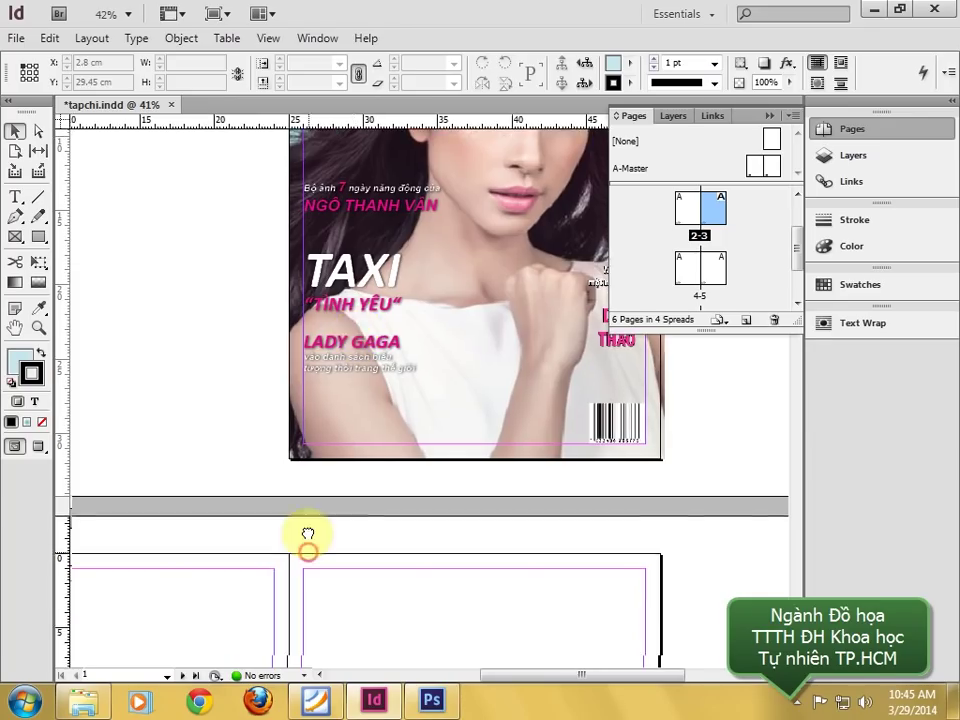
left_click_drag(324, 521, 446, 65)
left_click_drag(369, 509, 372, 283)
key("ctrl+minus")
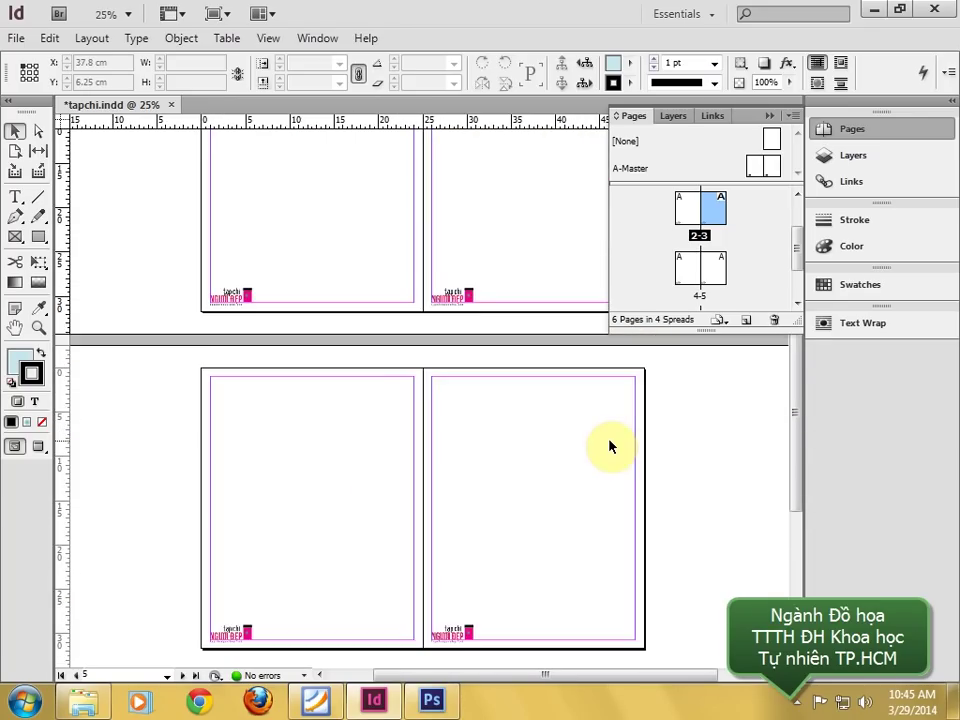
left_click_drag(476, 289, 448, 390)
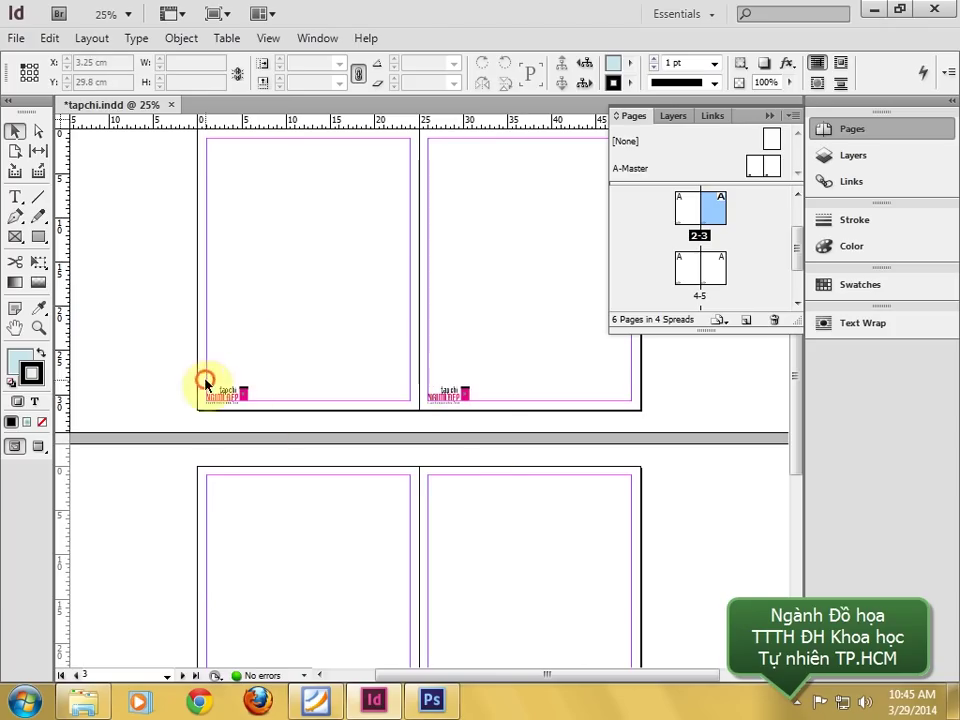
left_click(236, 392)
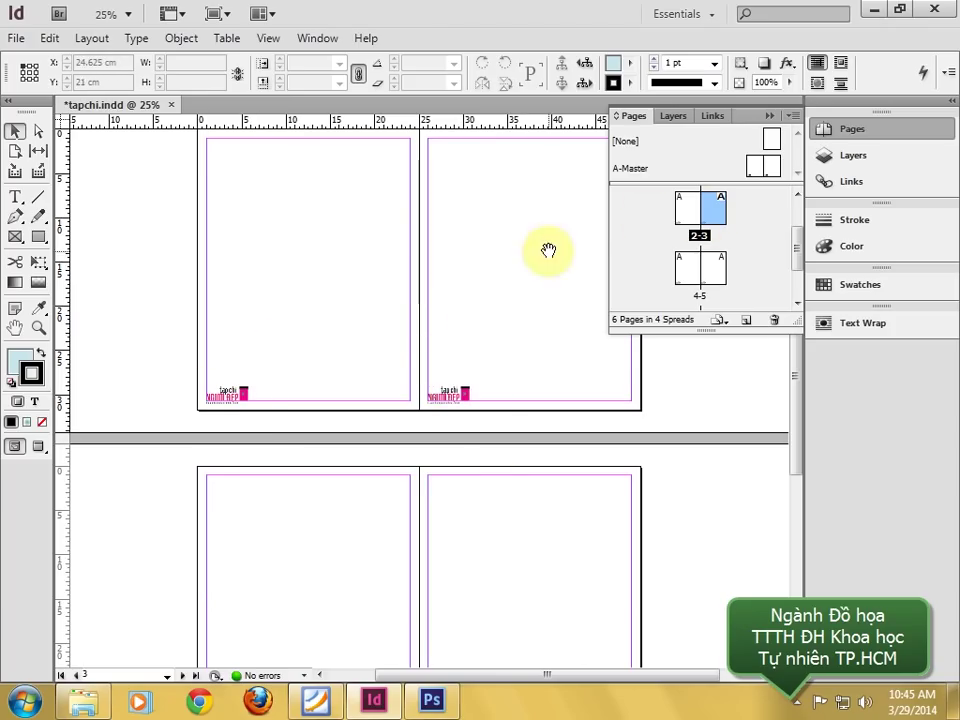
- Compare the A-Master spread with pages 2-3 and inspect the automatic page number in page 3's footer up close
double_click(766, 172)
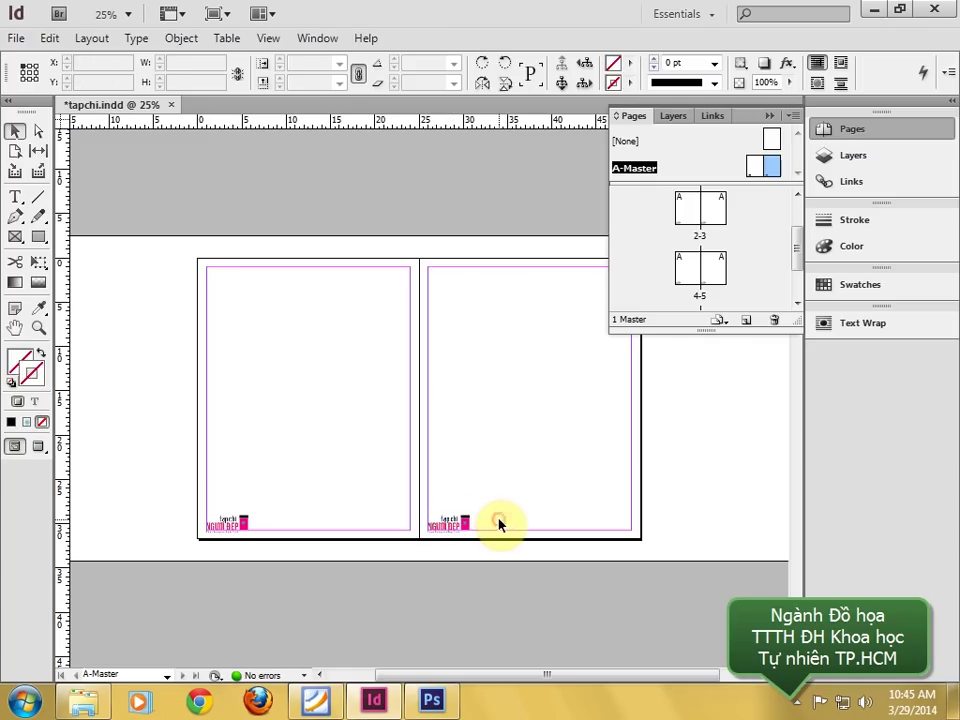
double_click(688, 222)
left_click_drag(544, 379, 441, 330)
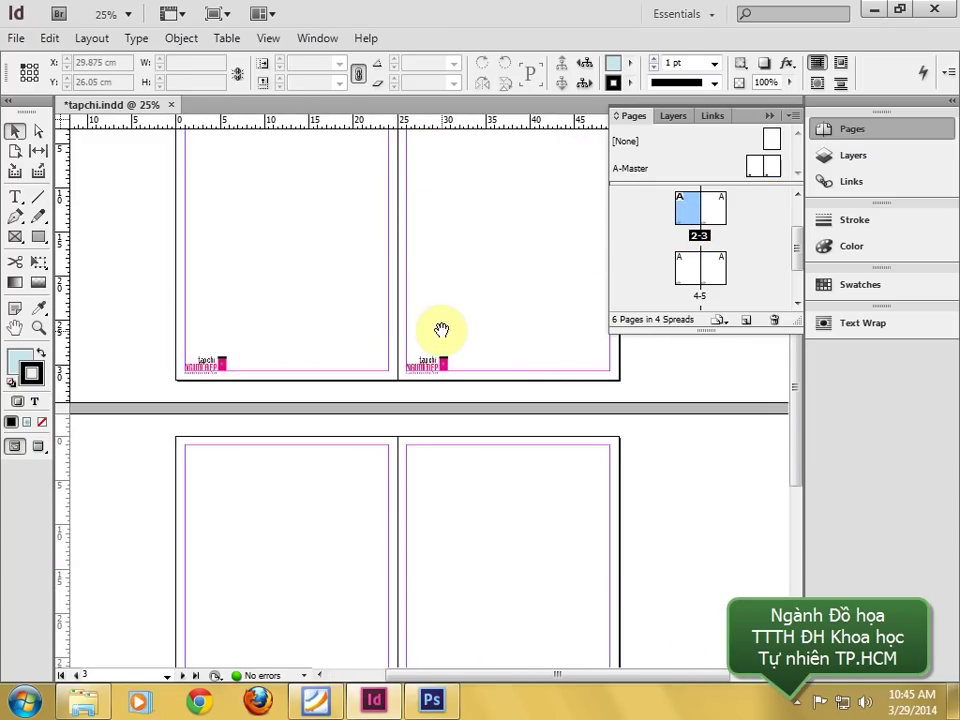
scroll(443, 337, "up", 4)
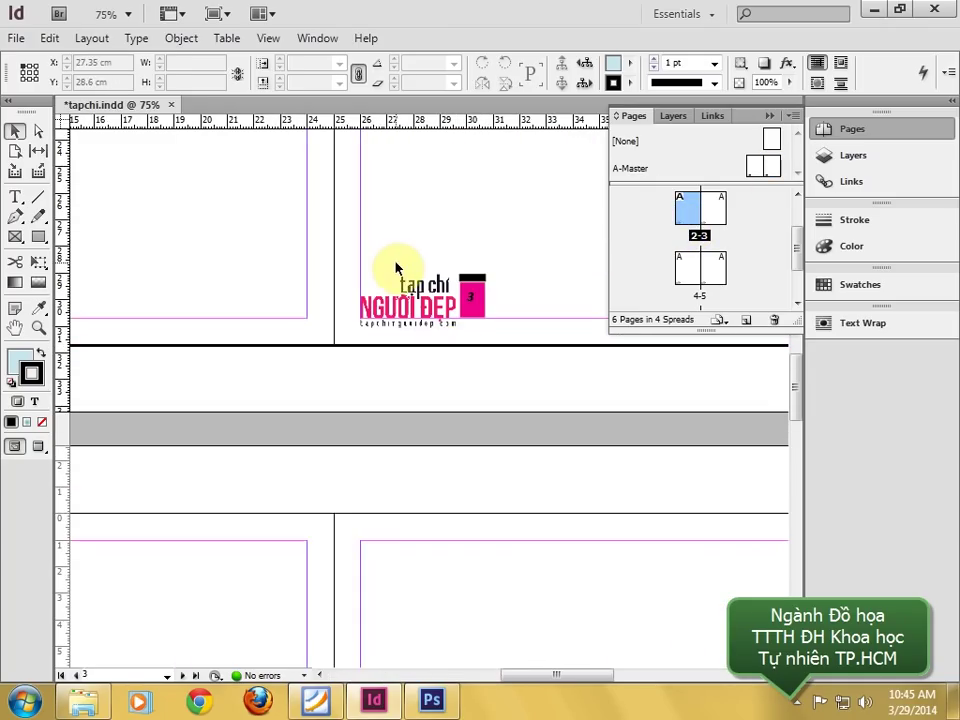
scroll(396, 268, "down", 2)
scroll(396, 268, "down", 2)
left_click_drag(399, 279, 435, 506)
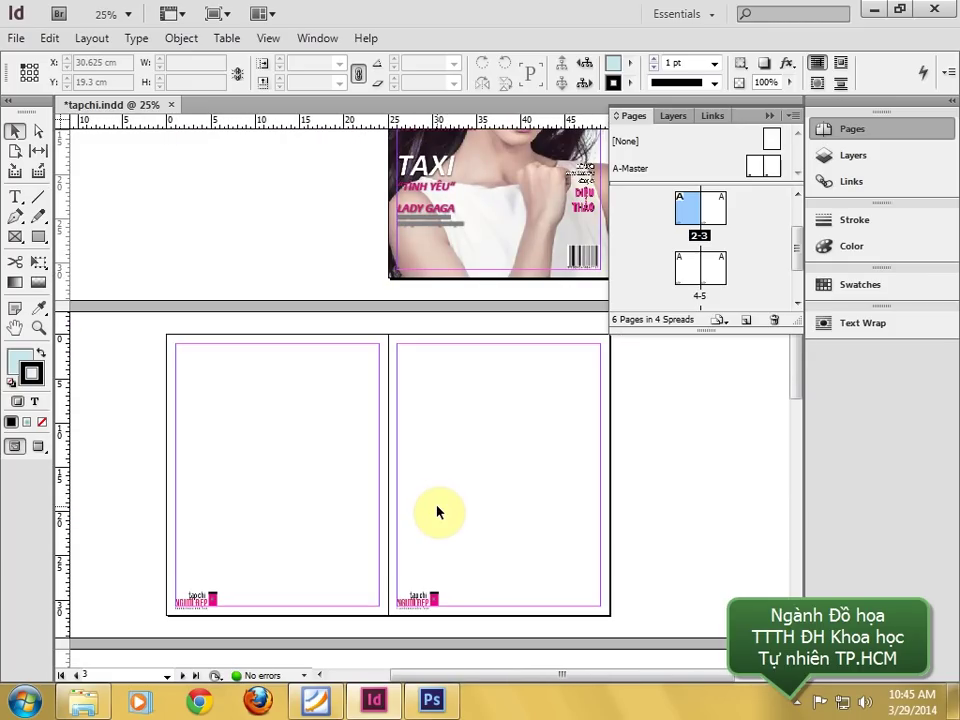
- Switch to bia.pdf, study the layout of its second spread, and compare it with pages 2-3 in InDesign
left_click(316, 700)
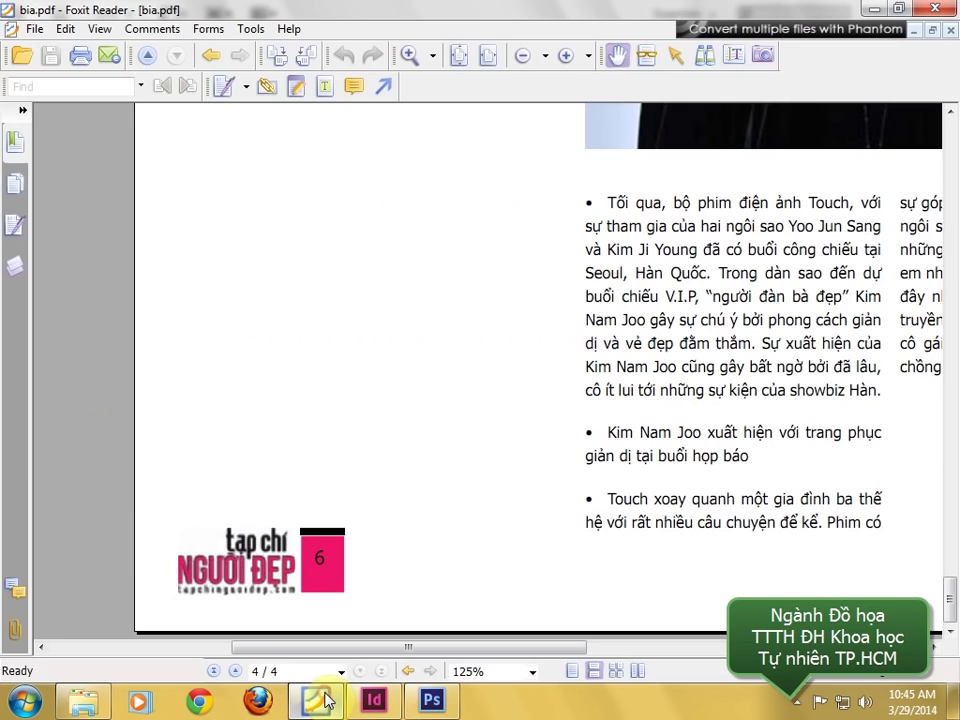
scroll(512, 270, "down", 3)
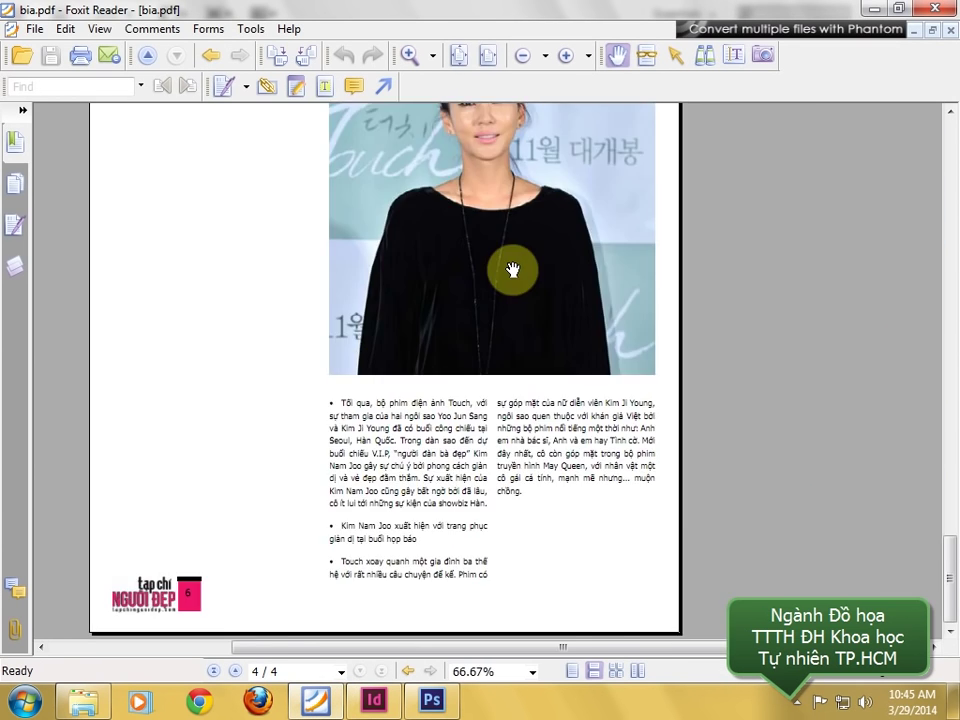
scroll(459, 441, "up", 5)
scroll(429, 553, "up", 5)
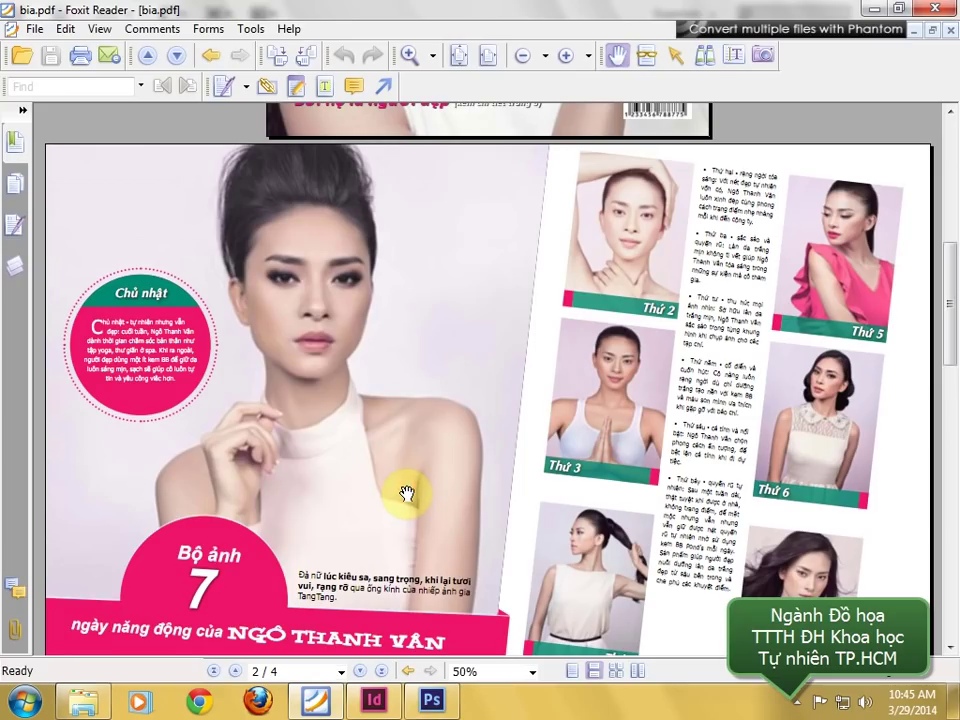
left_click_drag(425, 473, 425, 450)
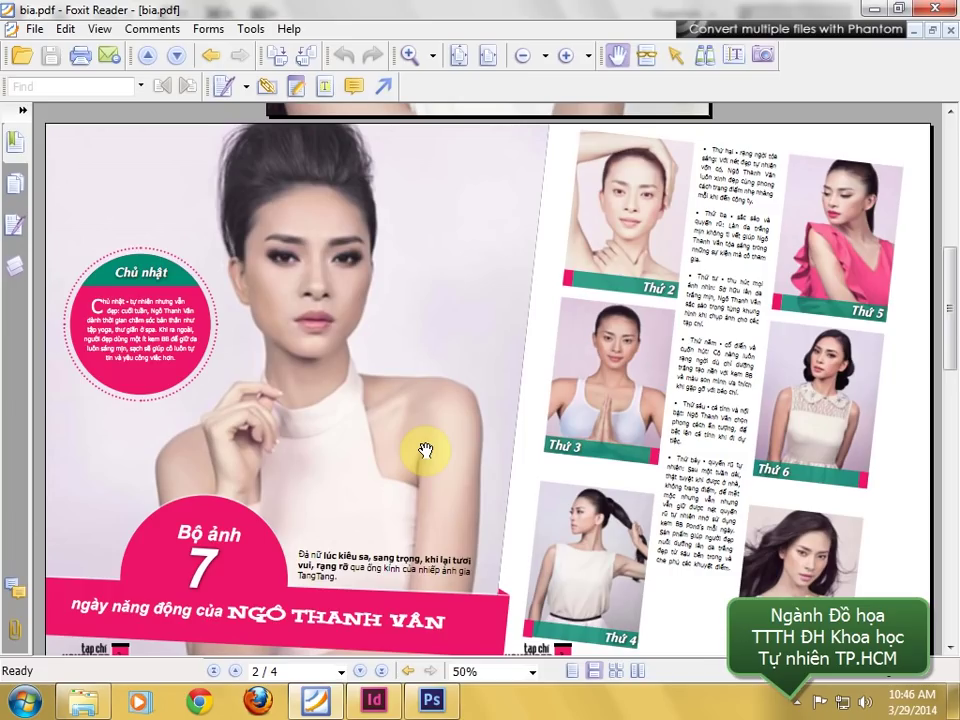
scroll(425, 450, "down", 1)
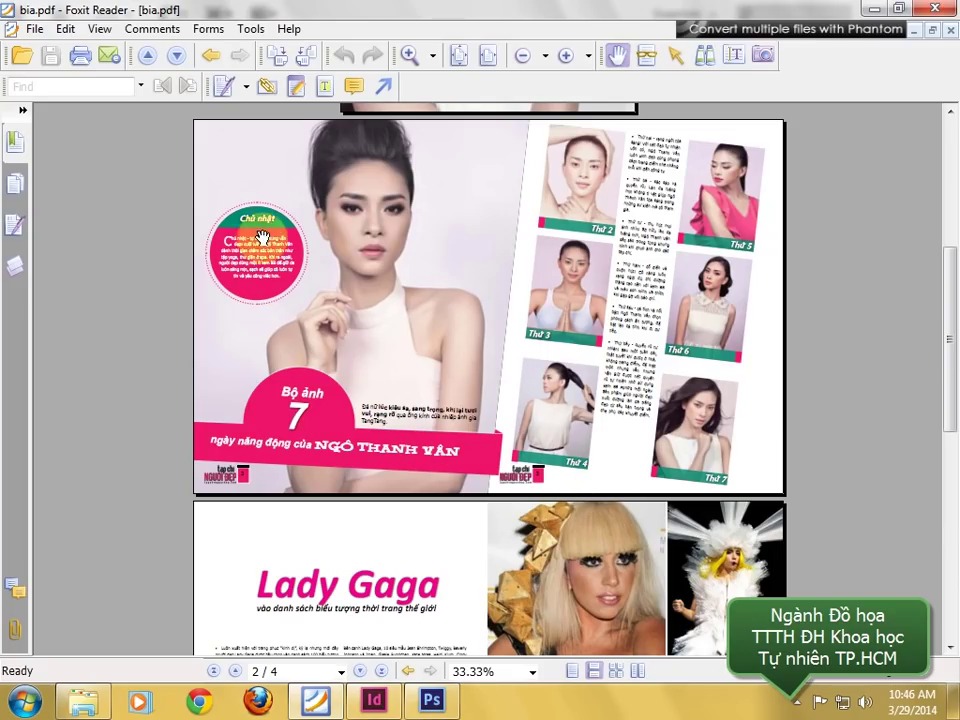
left_click(375, 708)
left_click_drag(377, 422, 422, 364)
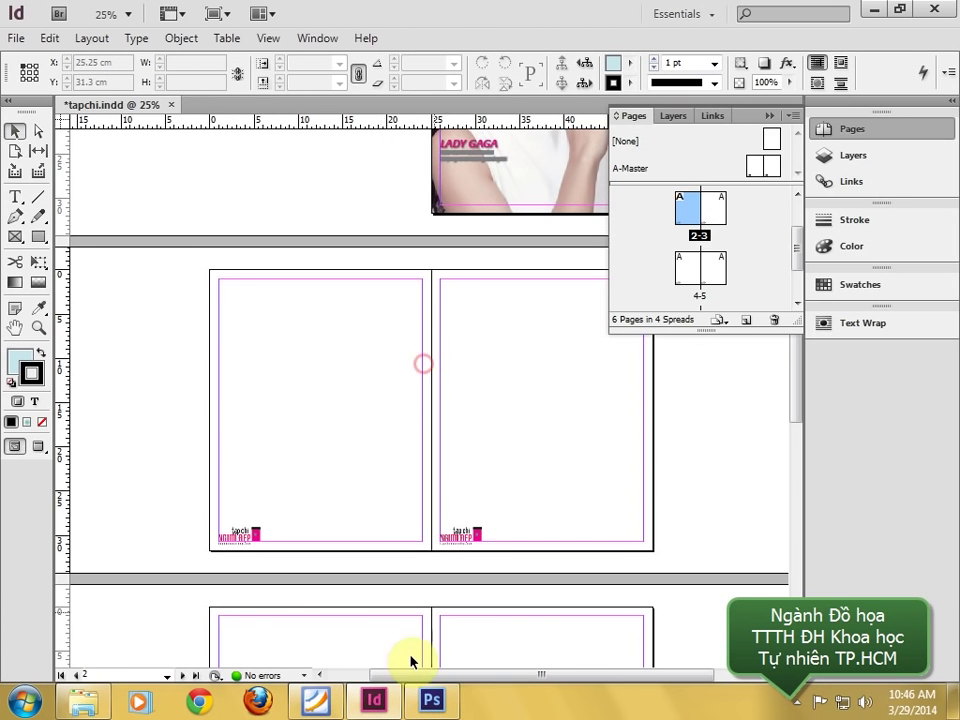
left_click(316, 702)
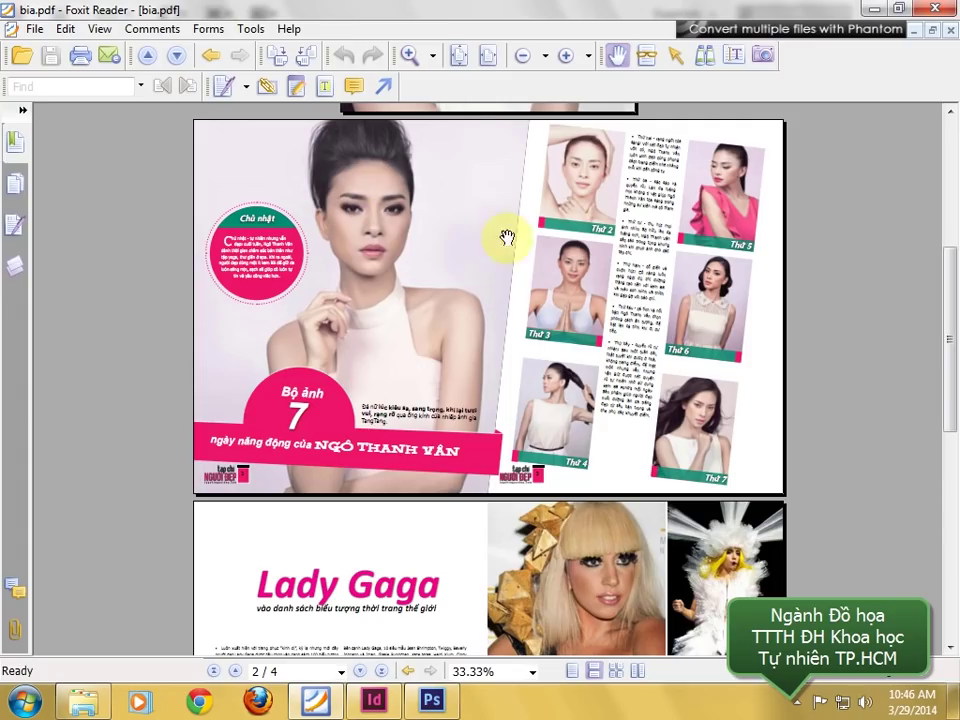
left_click(375, 702)
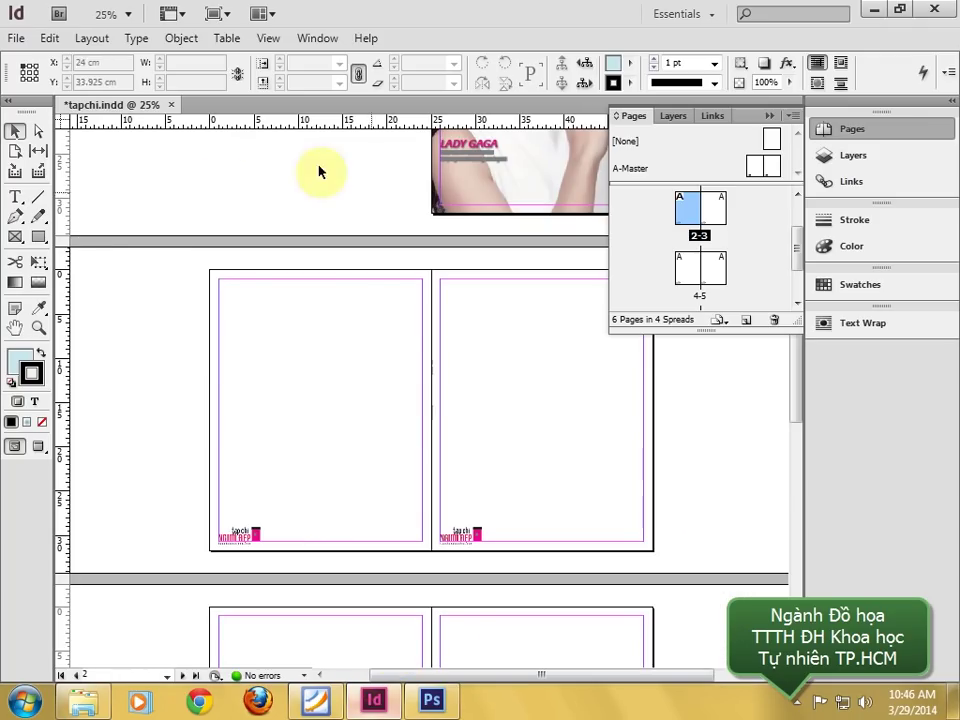
- Draw a closed four-sided Pen shape about 27.9 × 31.7 cm covering page 2, its slanted edge running from page 3's top to page 2's bottom
left_click(24, 217)
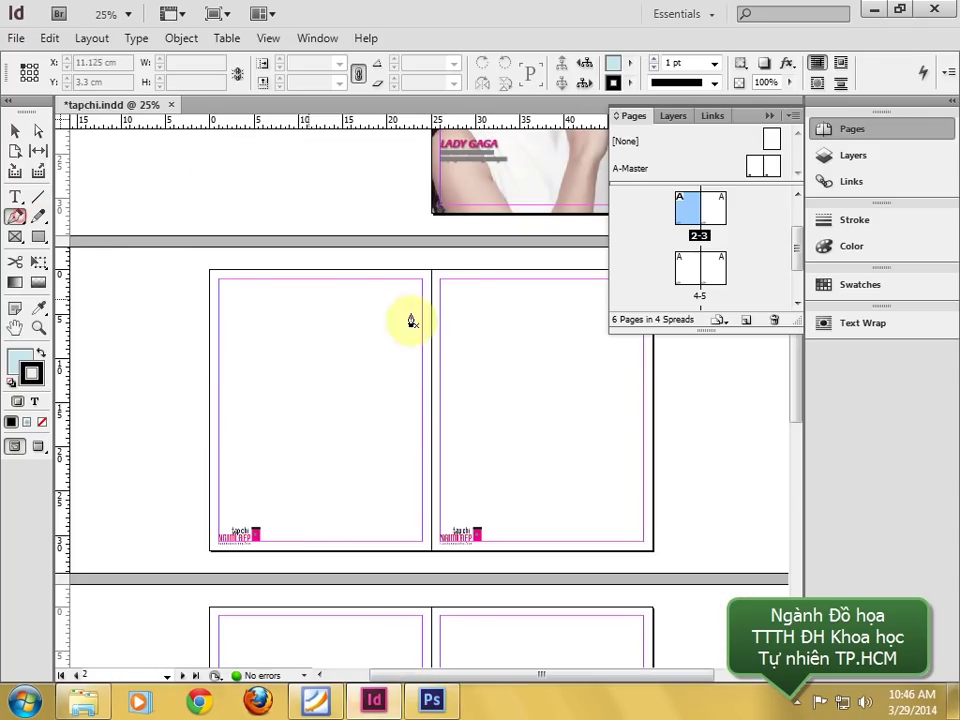
left_click(456, 269)
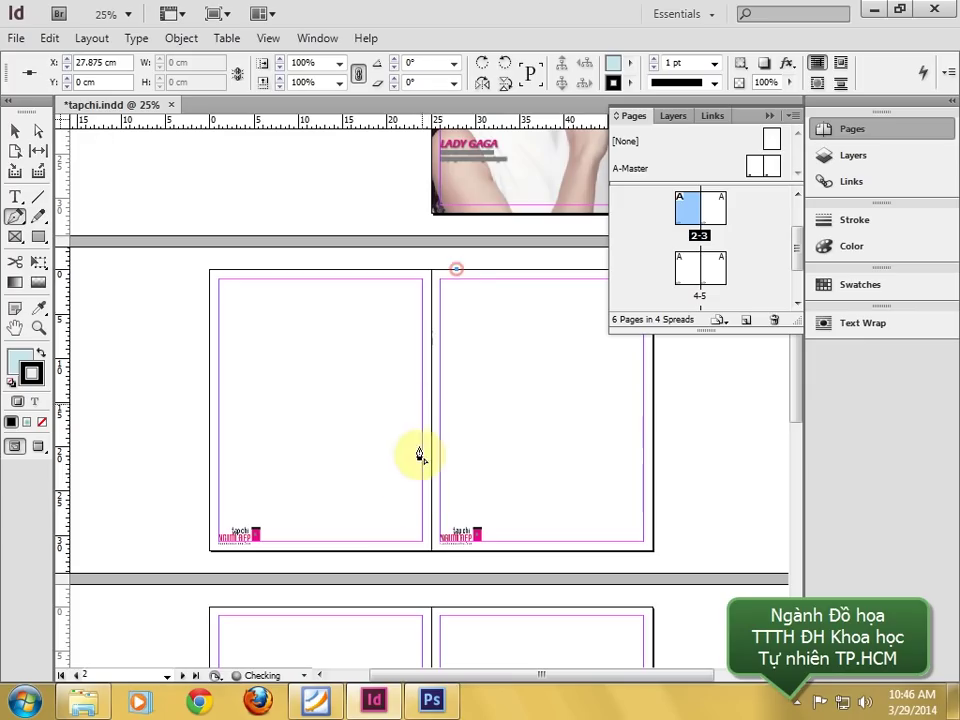
left_click(420, 551)
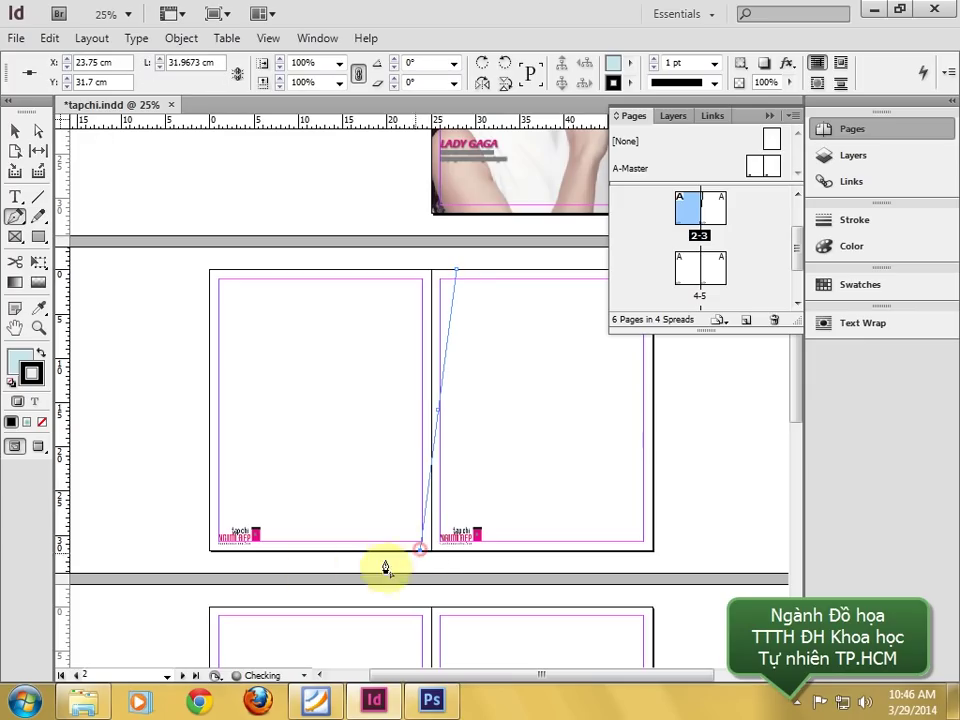
left_click(210, 551)
left_click(210, 271)
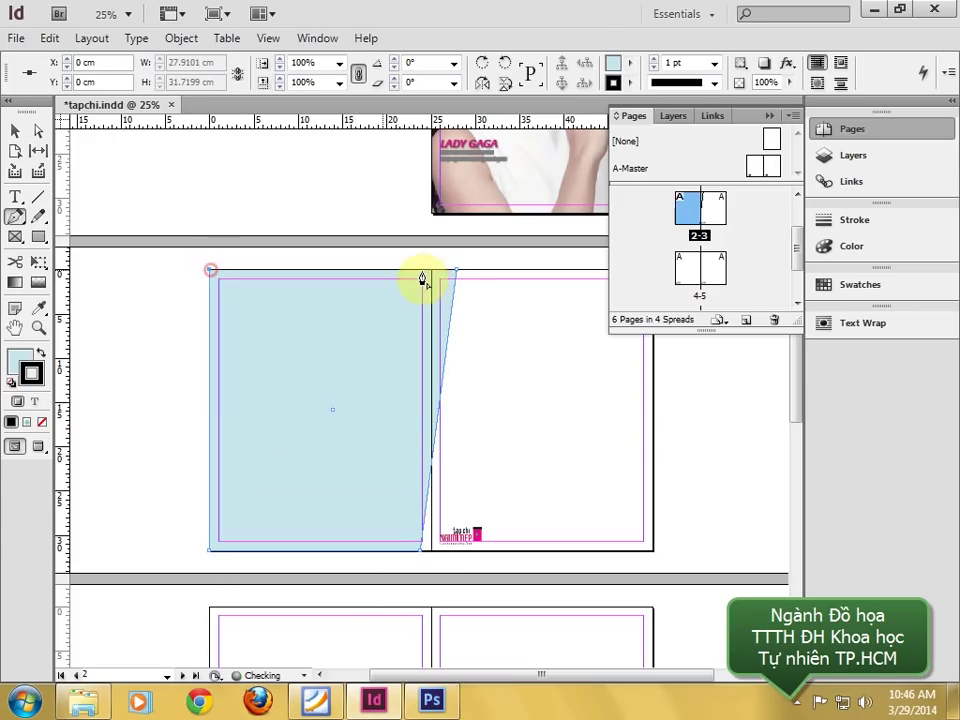
left_click(456, 272)
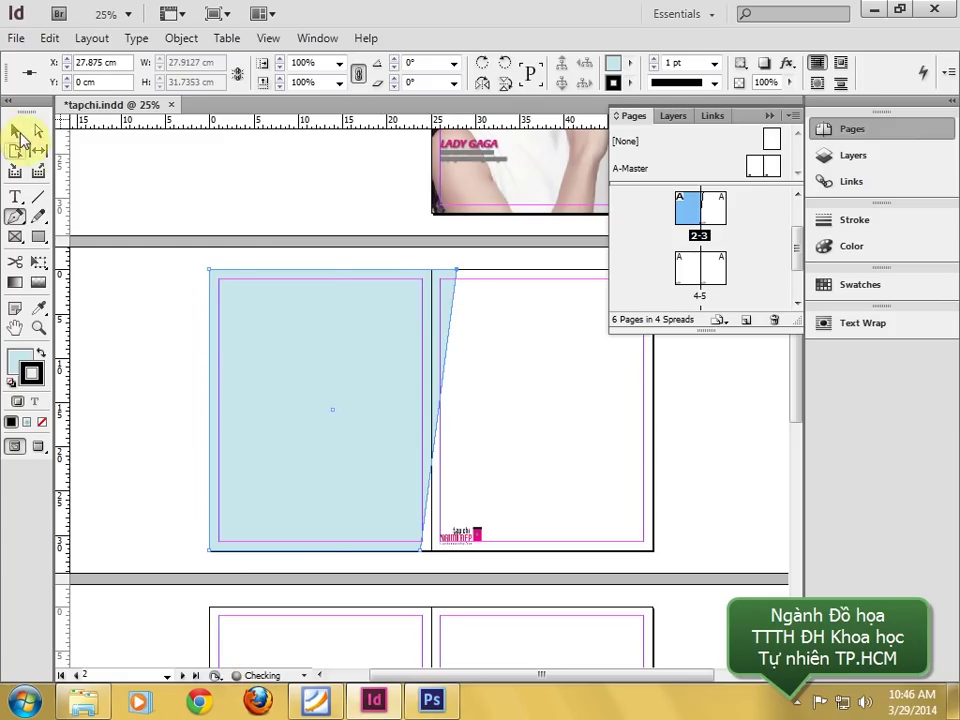
left_click(15, 131)
- Place the image 02 (6) from the Bai 01 folder into the slanted shape, checking the matching photo in bia.pdf
left_click(155, 297)
left_click(255, 338)
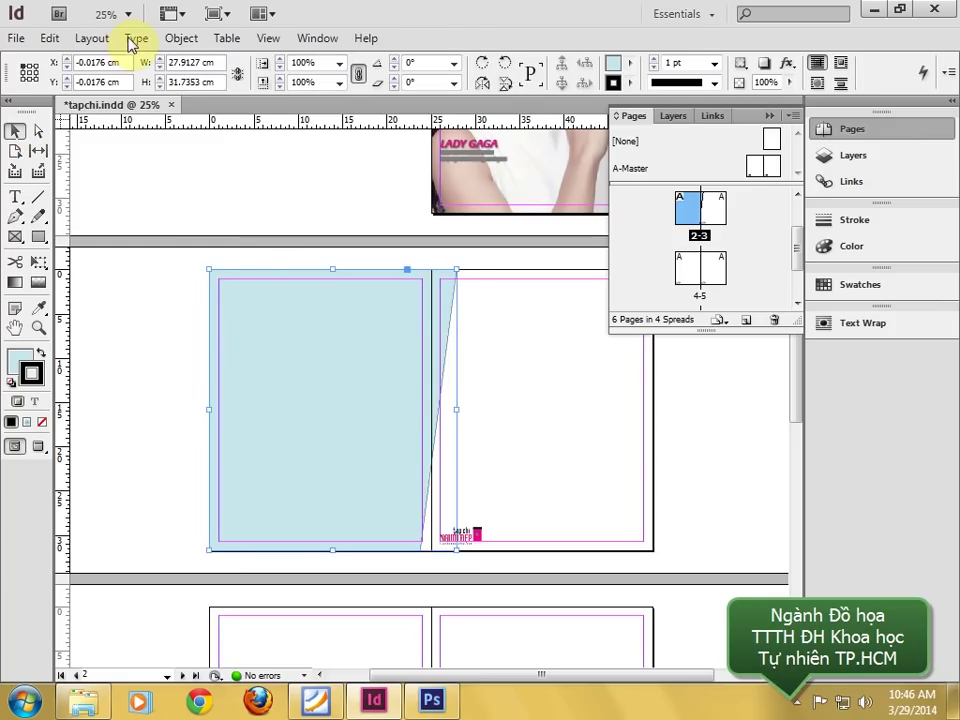
left_click(20, 40)
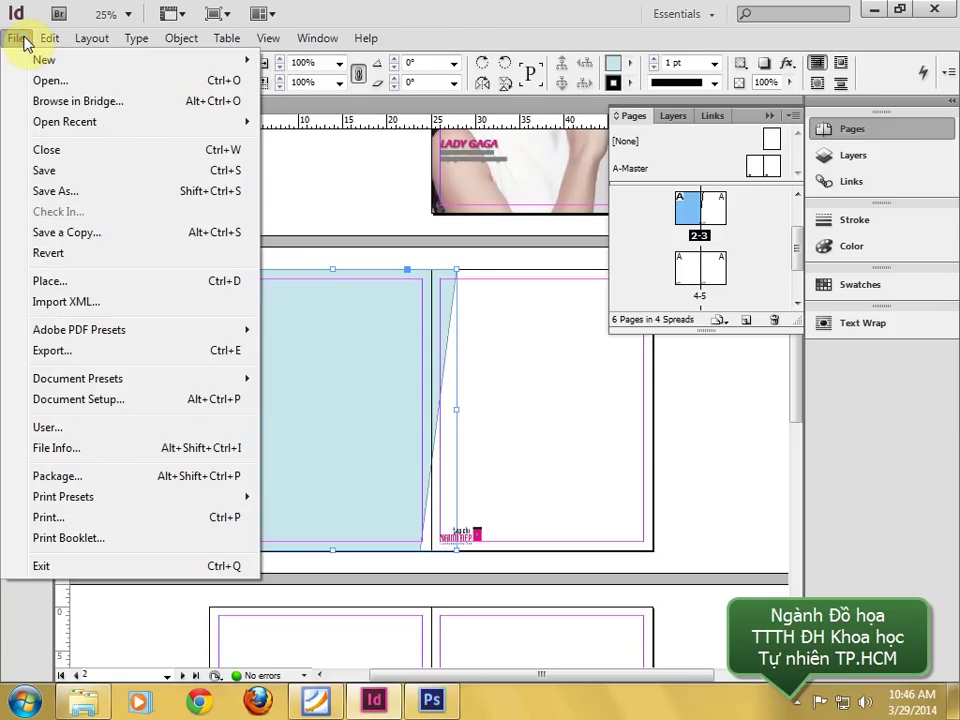
left_click(72, 292)
double_click(401, 214)
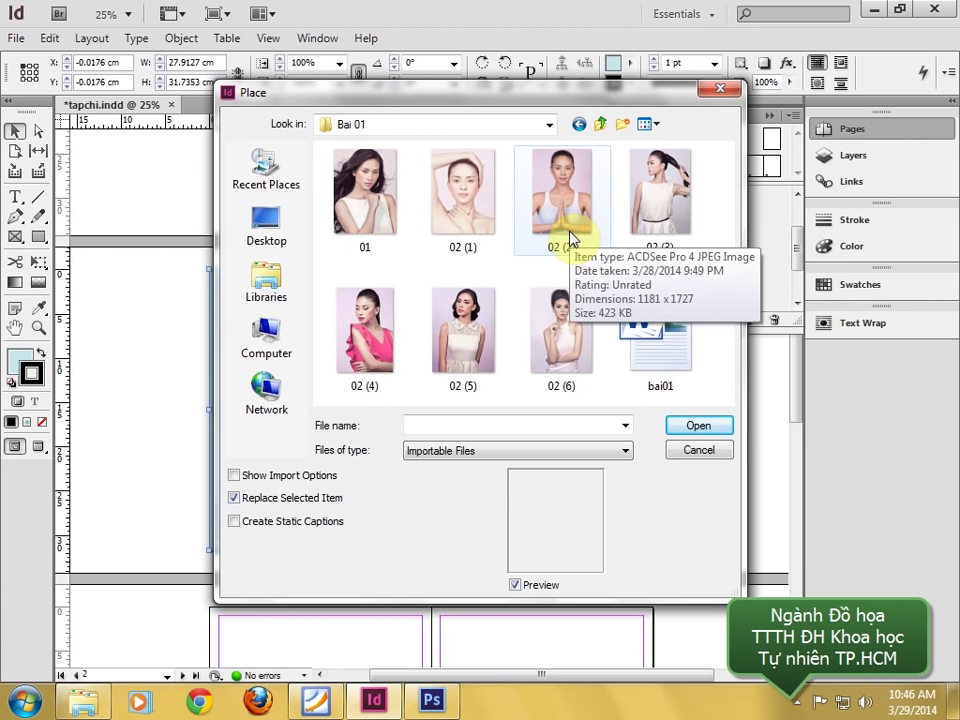
left_click(329, 708)
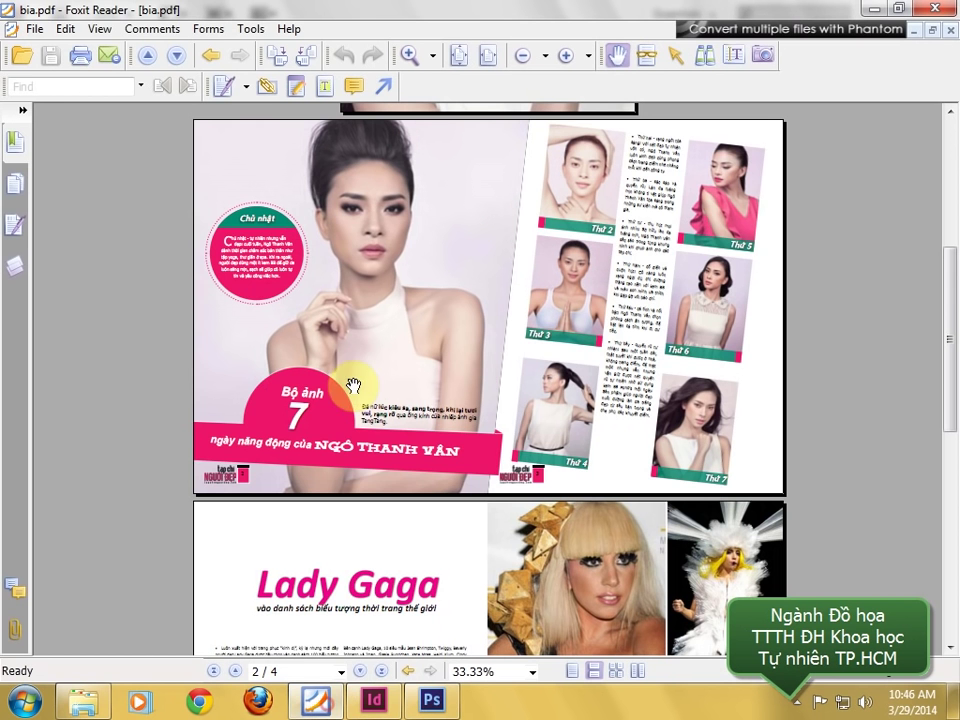
left_click(373, 700)
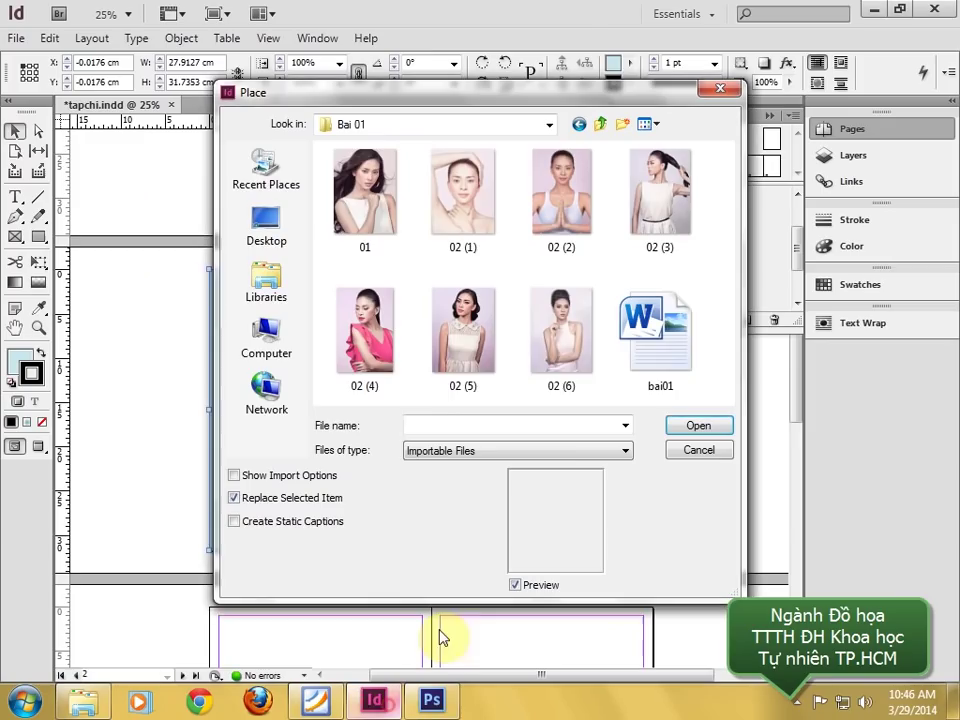
double_click(561, 325)
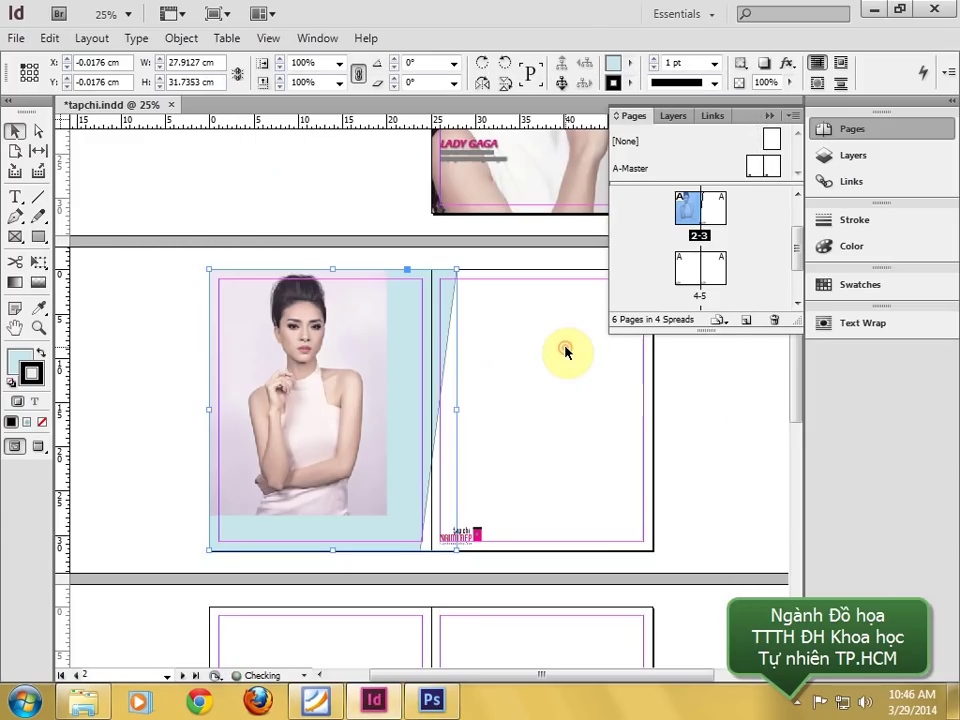
- Enlarge the photo inside the slanted frame proportionally to about 28.2 × 39.06 cm and reposition it to fill the frame
double_click(306, 343)
left_click_drag(388, 515, 455, 587)
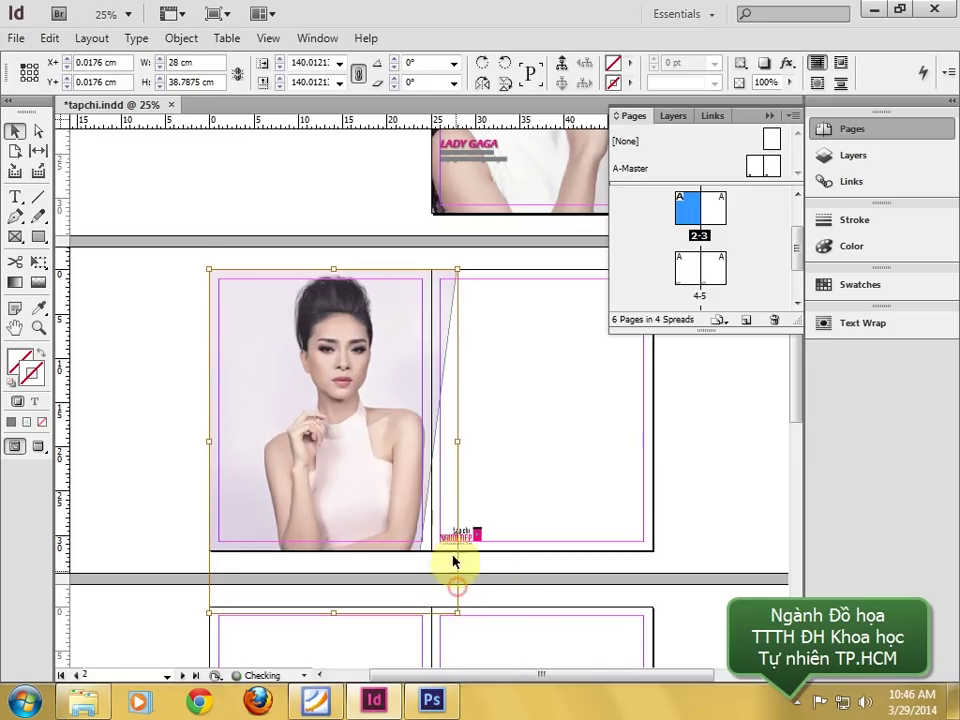
mouse_move(369, 429)
left_mouse_down()
mouse_move(364, 403)
mouse_move(354, 407)
mouse_move(358, 424)
left_mouse_up()
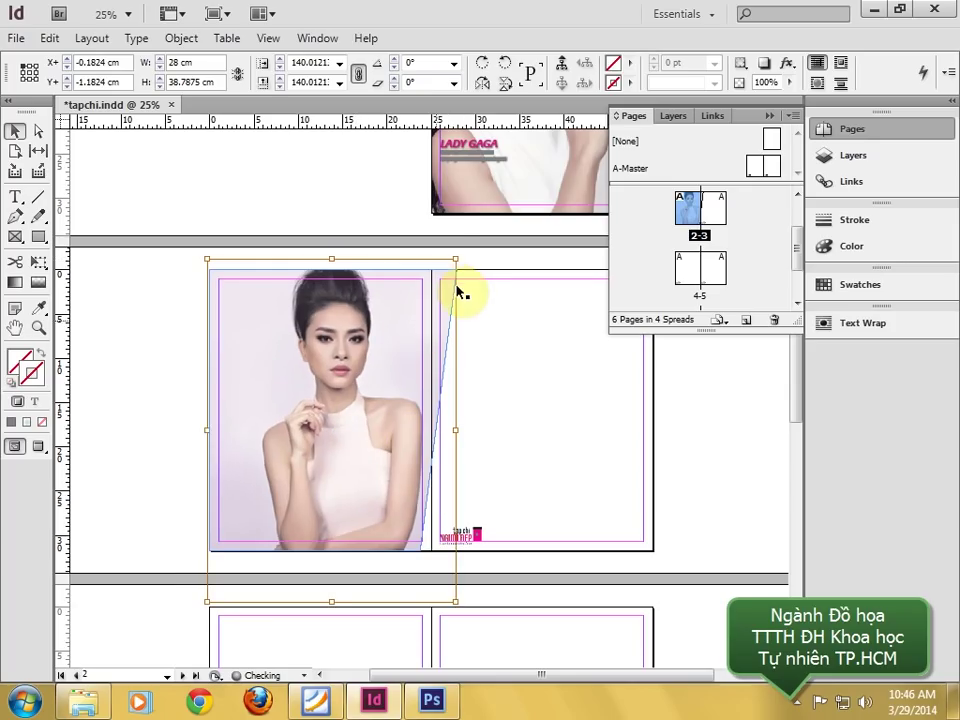
left_click_drag(396, 326, 394, 341)
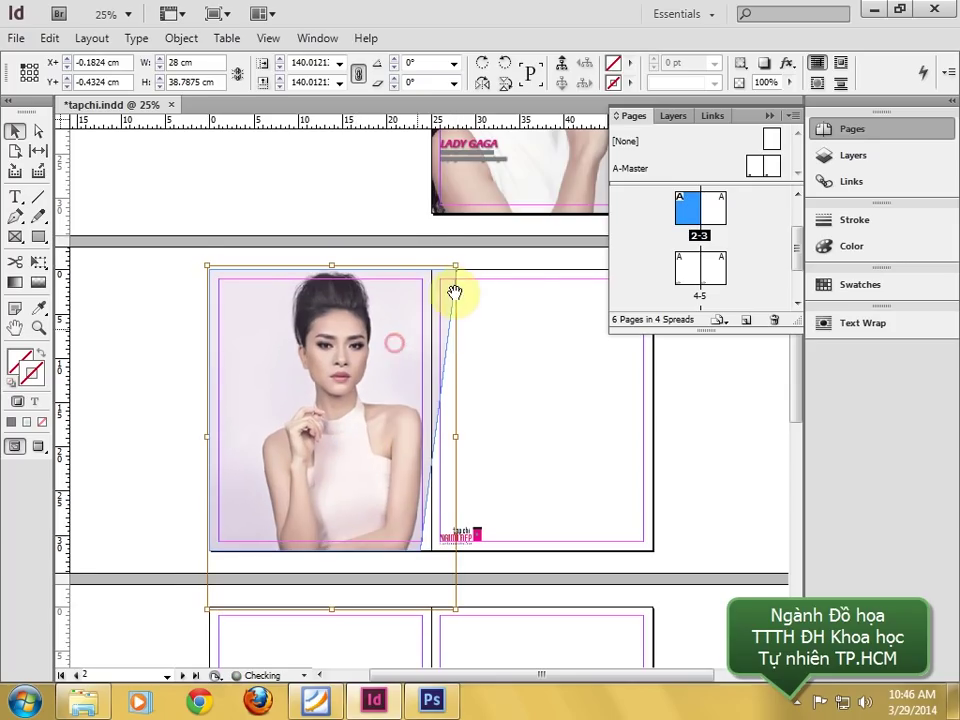
left_click_drag(456, 268, 457, 263)
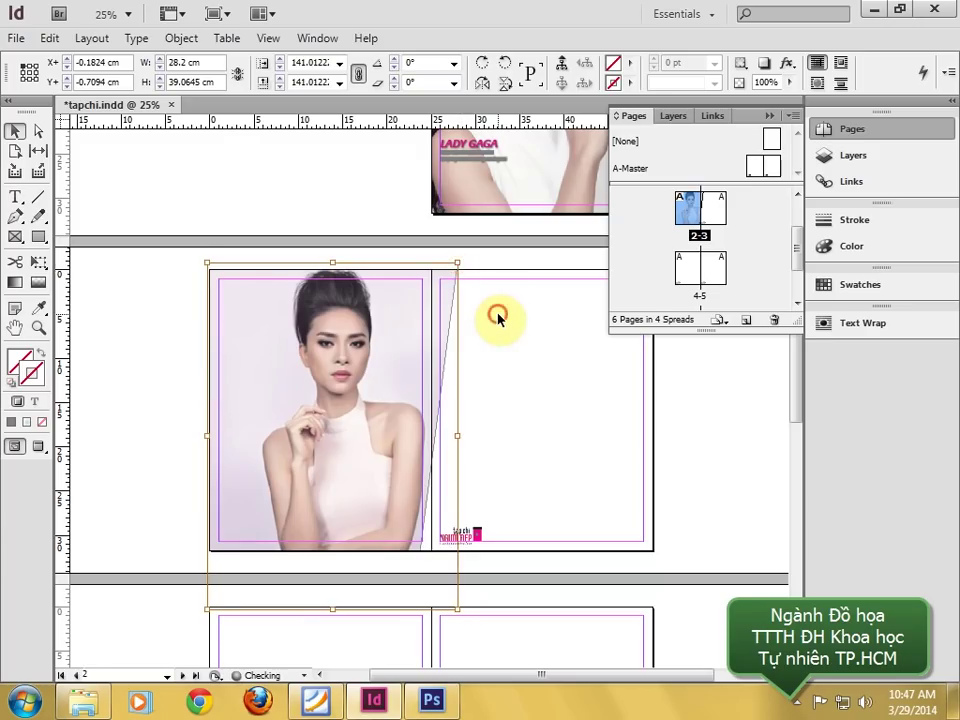
left_click(497, 317)
left_click(397, 497)
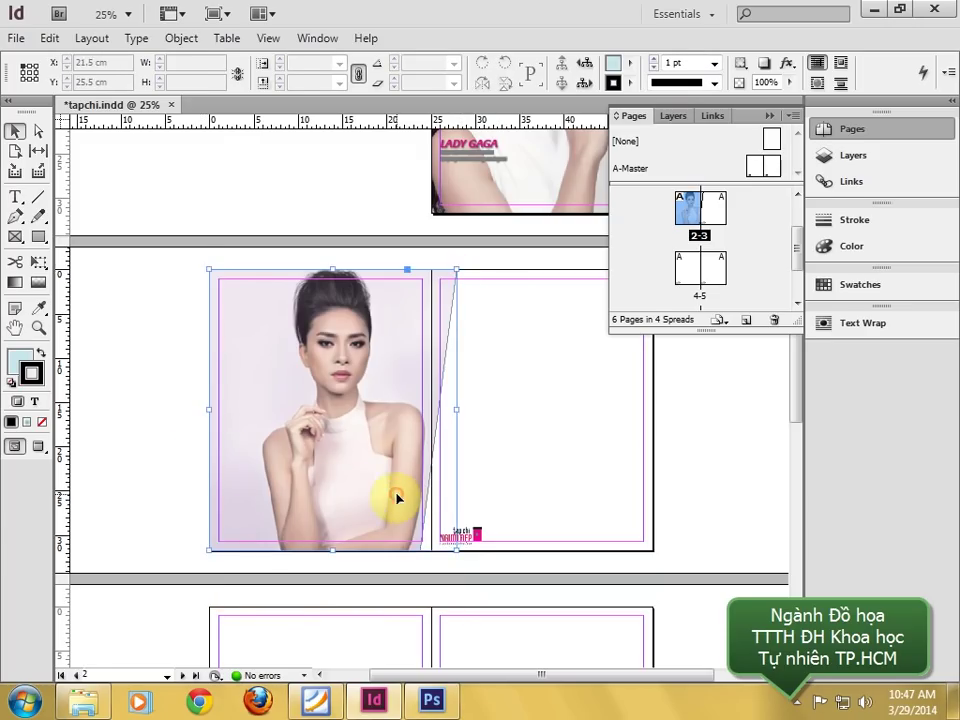
double_click(396, 490)
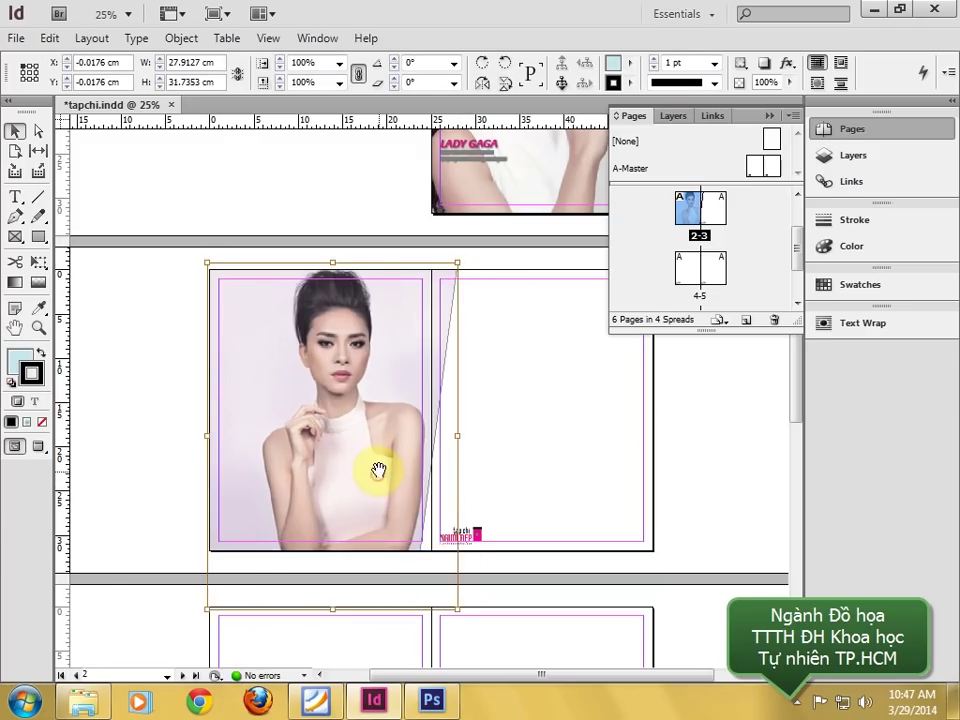
- Nudge the photo left inside the slanted frame and pull the frame's top-right anchor in to X 27.34 cm at the photo's edge
mouse_move(378, 470)
left_mouse_down()
mouse_move(369, 414)
mouse_move(376, 476)
mouse_move(375, 467)
left_mouse_up()
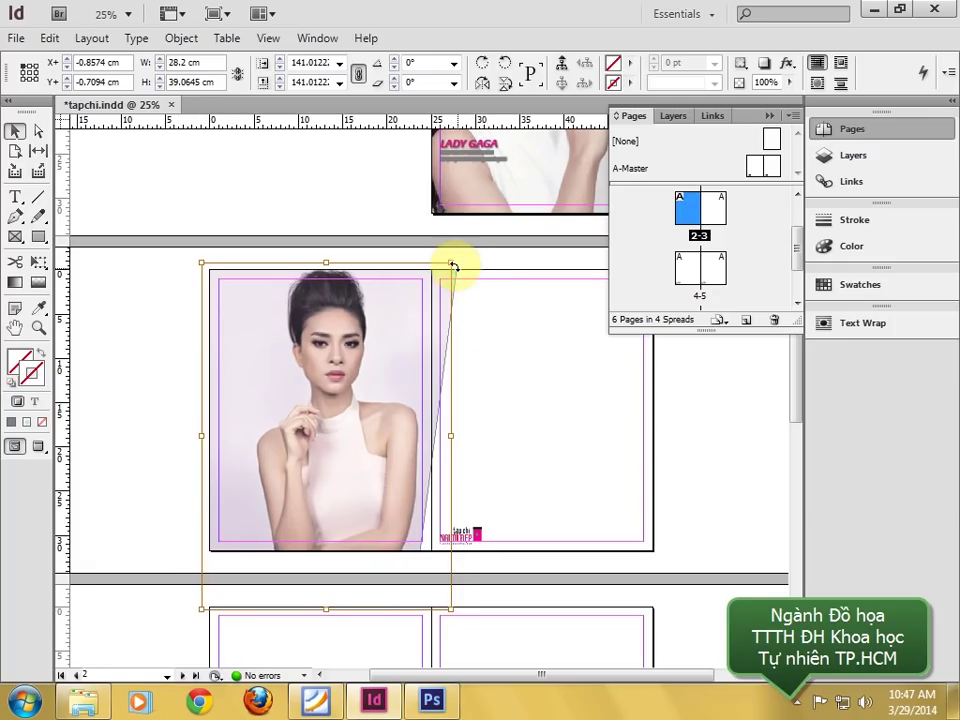
key("z")
left_click_drag(478, 322, 410, 248)
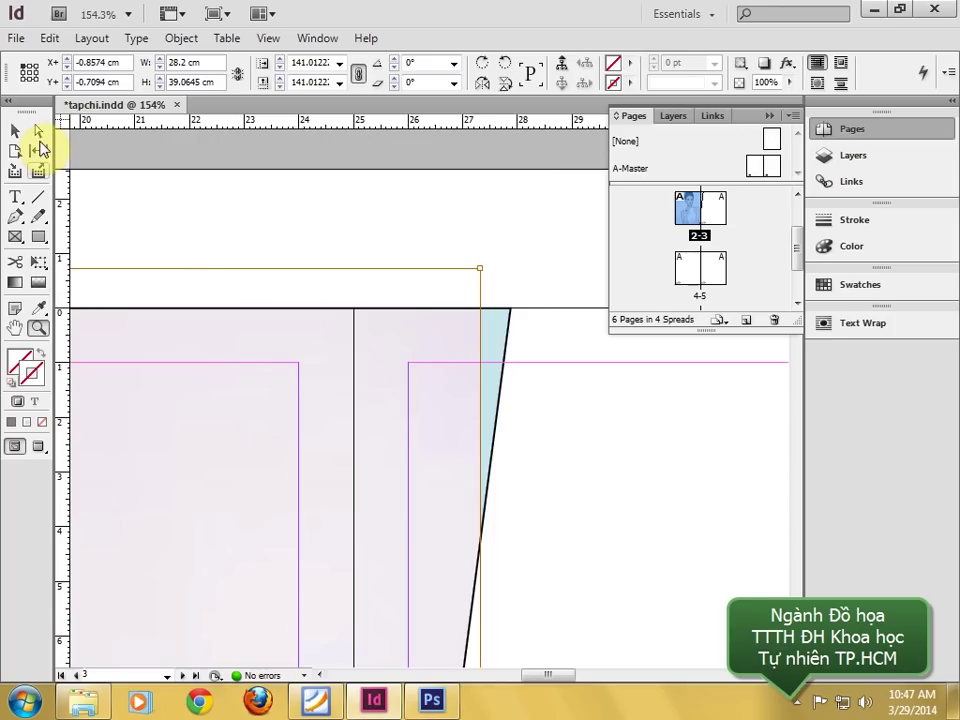
left_click(38, 131)
left_click(510, 320)
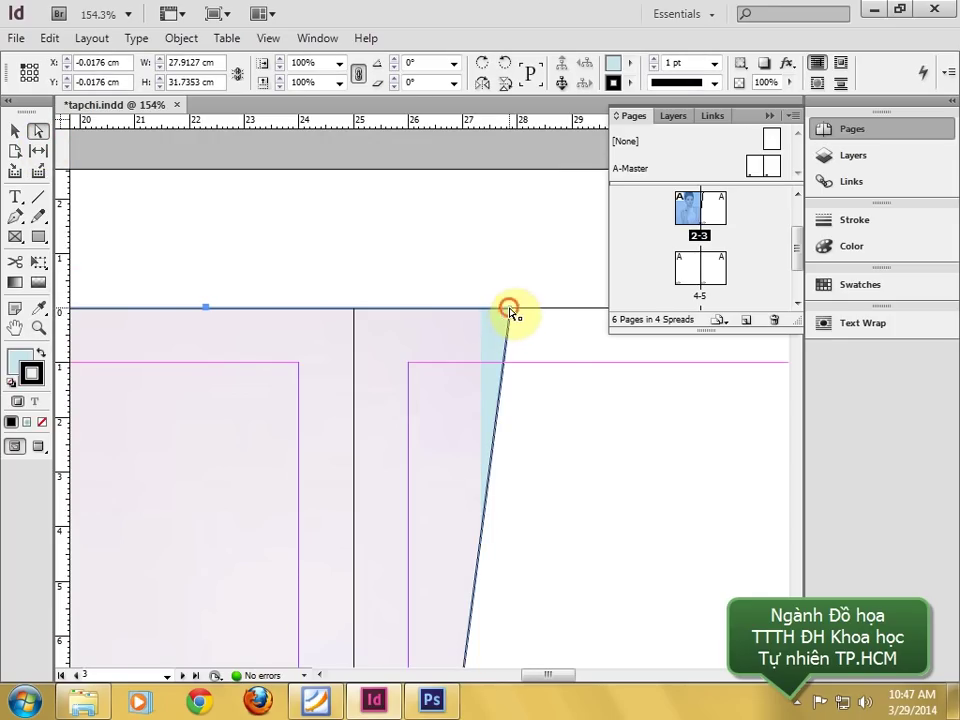
left_click_drag(508, 311, 482, 309)
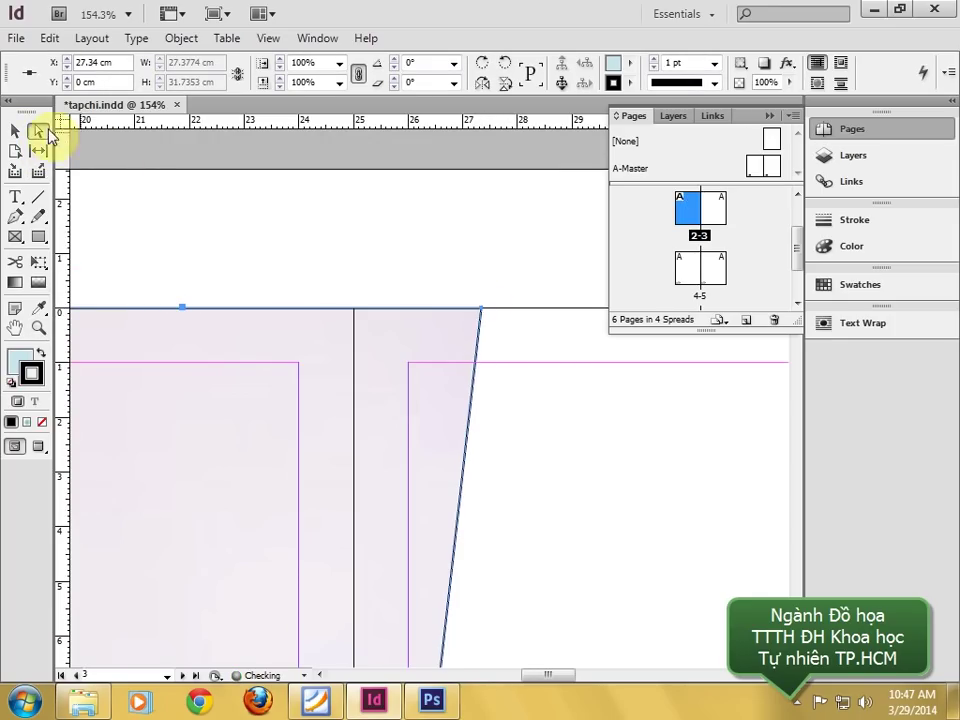
- Remove the stroke from the slanted photo frame on page 2
left_click(15, 131)
left_click(360, 288)
scroll(481, 338, "down", 5)
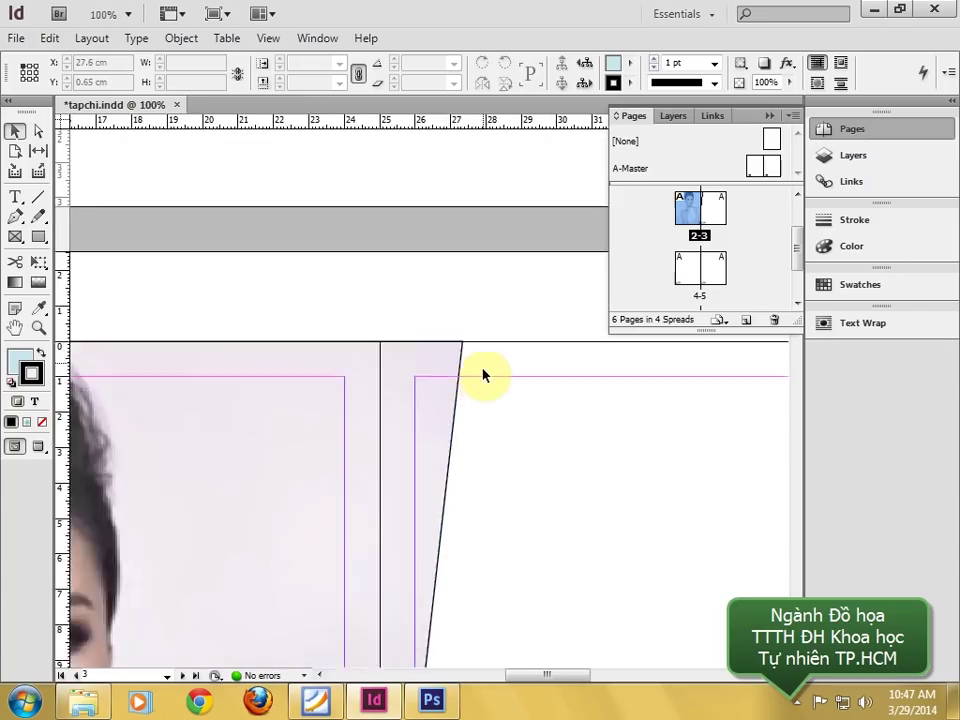
left_click(432, 430)
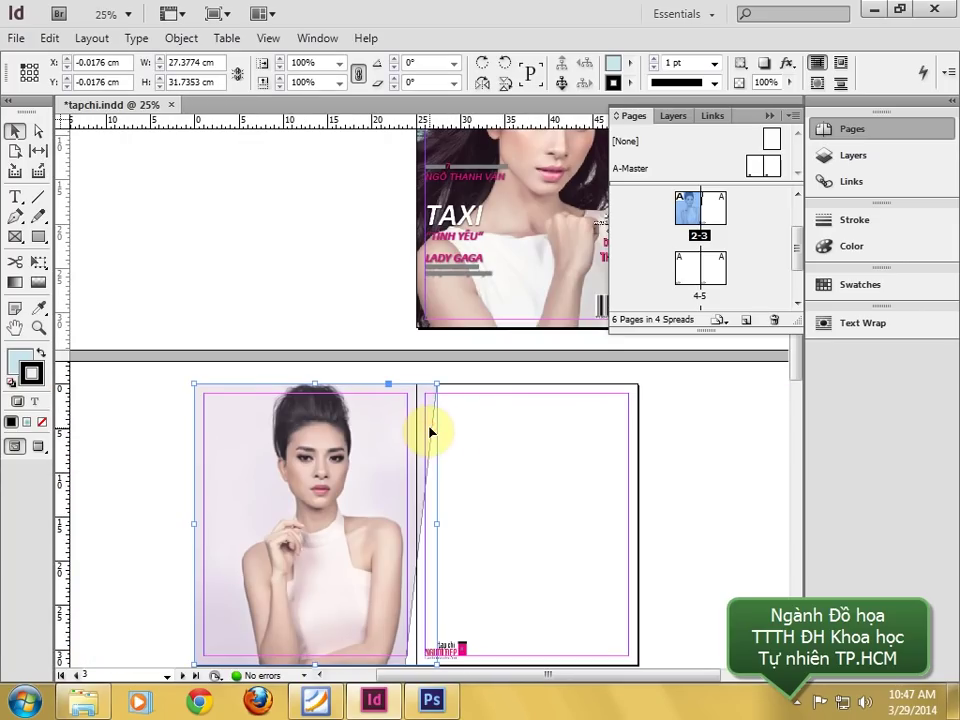
left_click(41, 421)
left_click(123, 330)
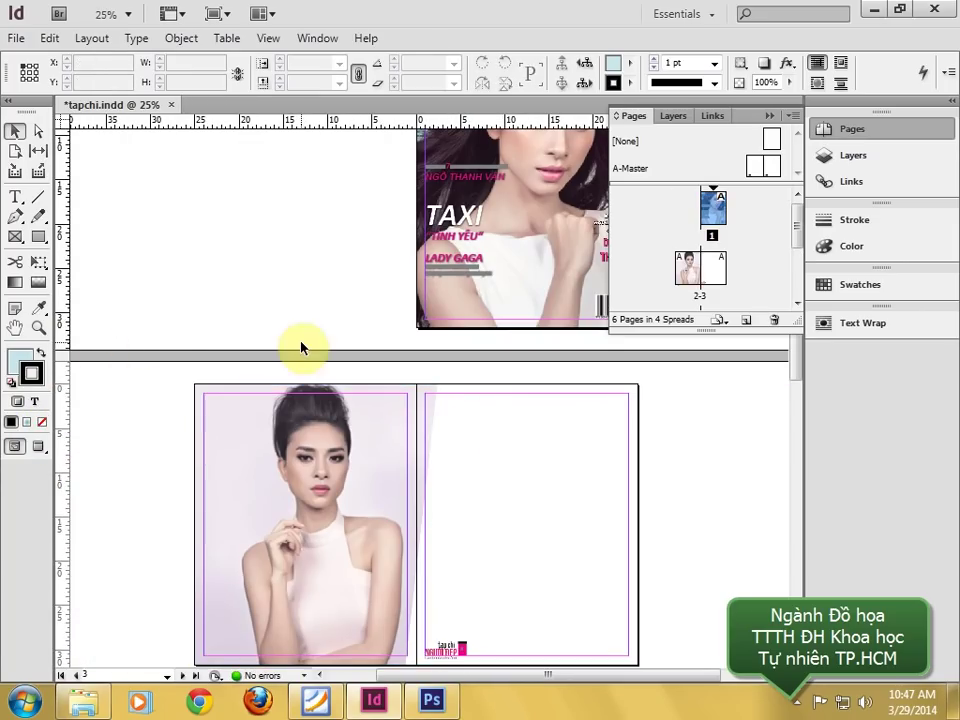
scroll(480, 626, "down", 3)
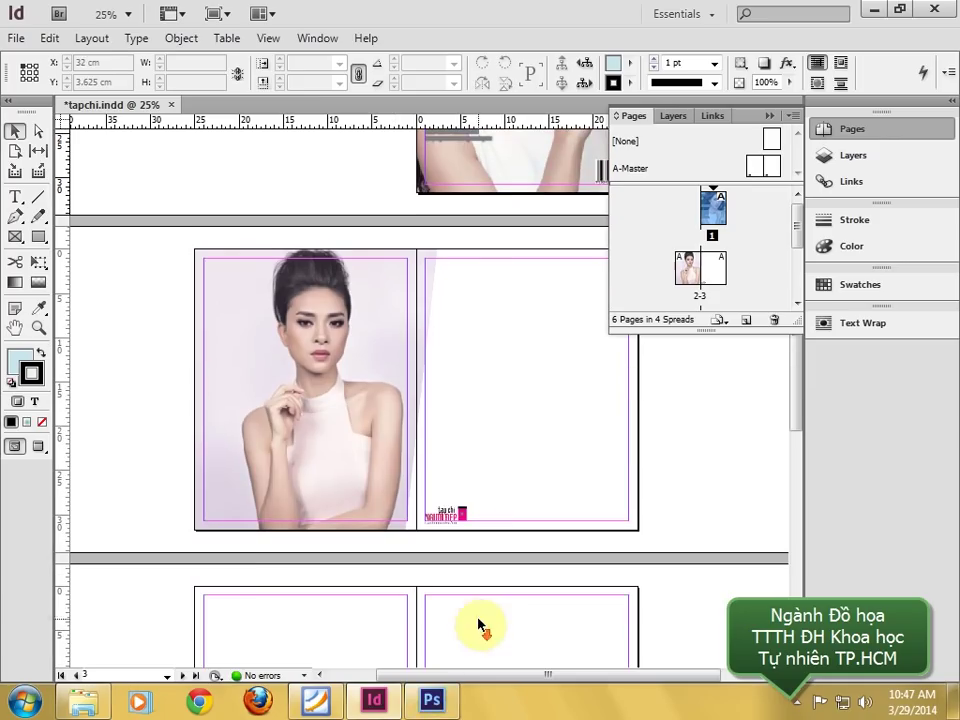
- Check the banner in bia.pdf and, back in InDesign, draw a strokeless rectangle about 24 × 3.5 cm across the lower part of page 2
left_click(316, 700)
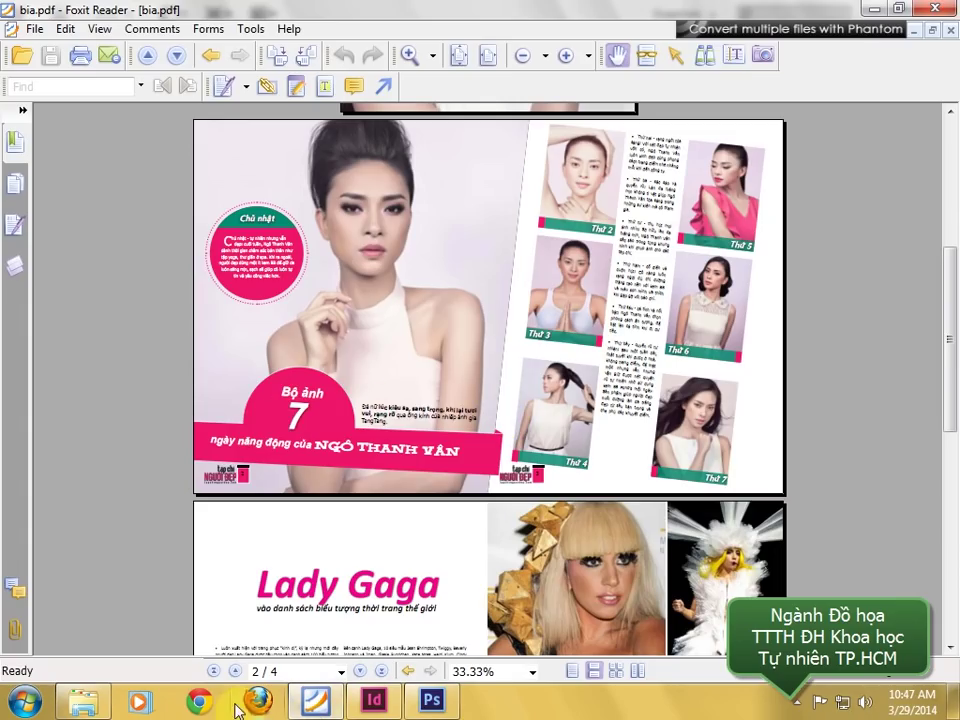
left_click(373, 700)
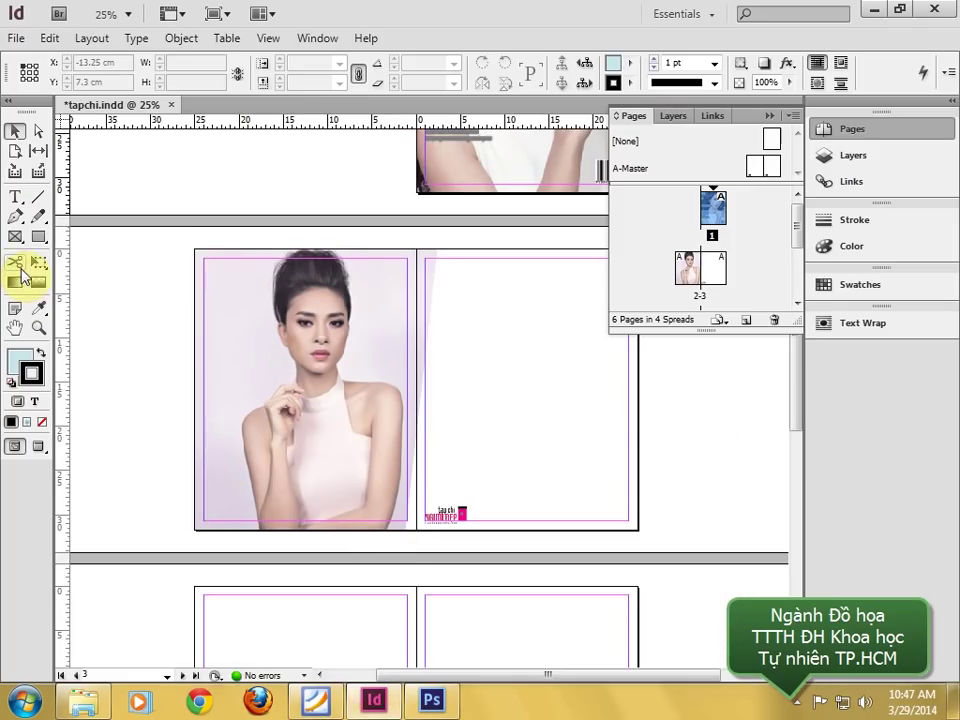
left_click(38, 237)
left_click(28, 370)
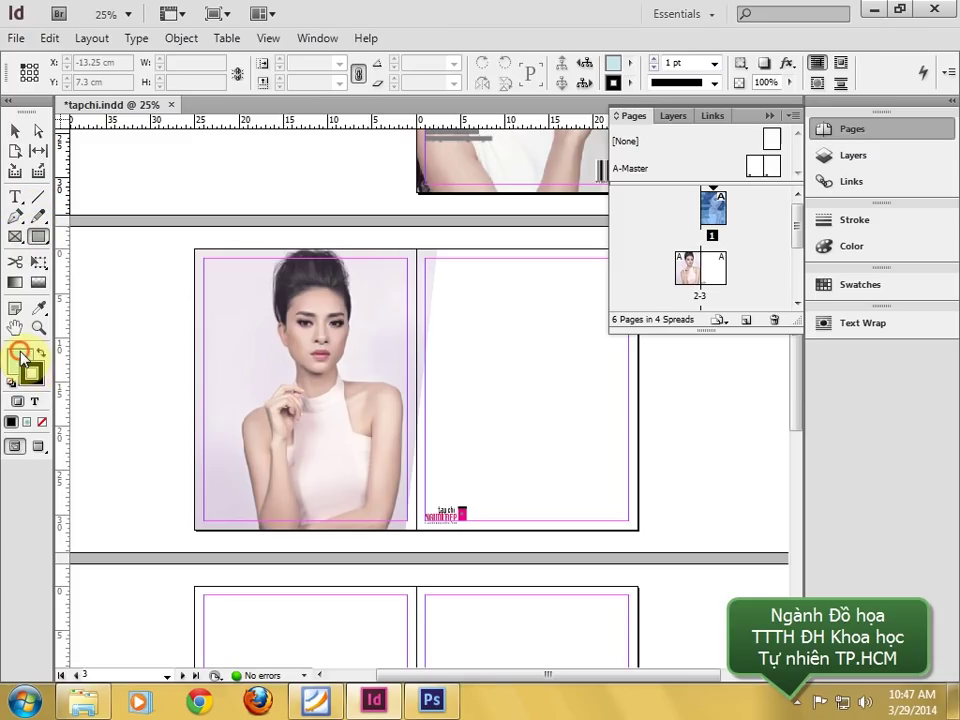
left_click(43, 383)
left_click(41, 420)
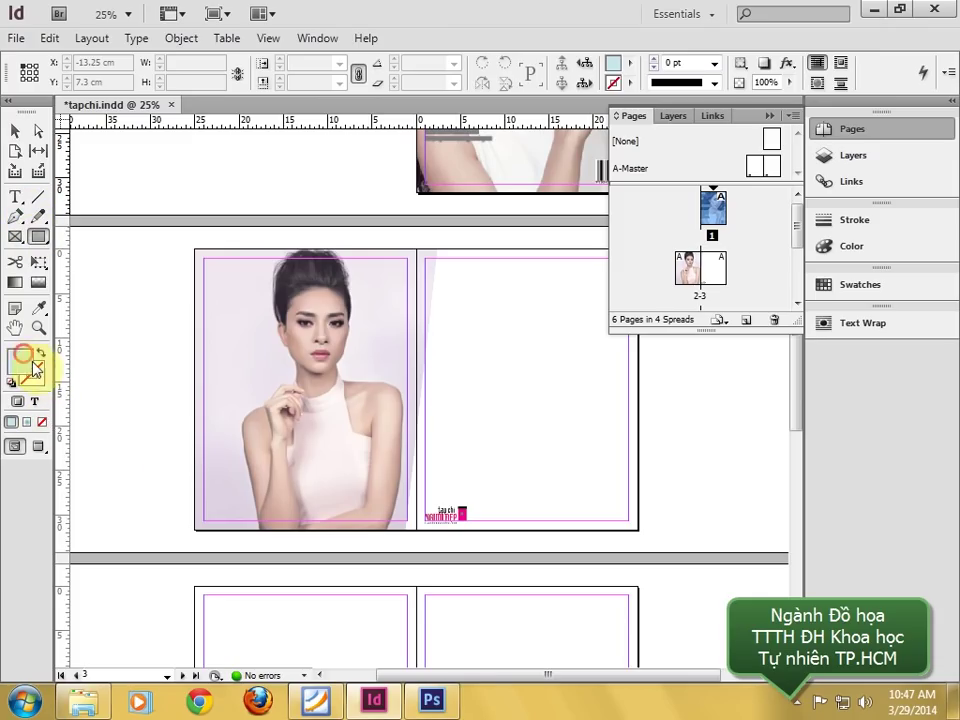
left_click(22, 359)
left_click_drag(194, 484, 408, 512)
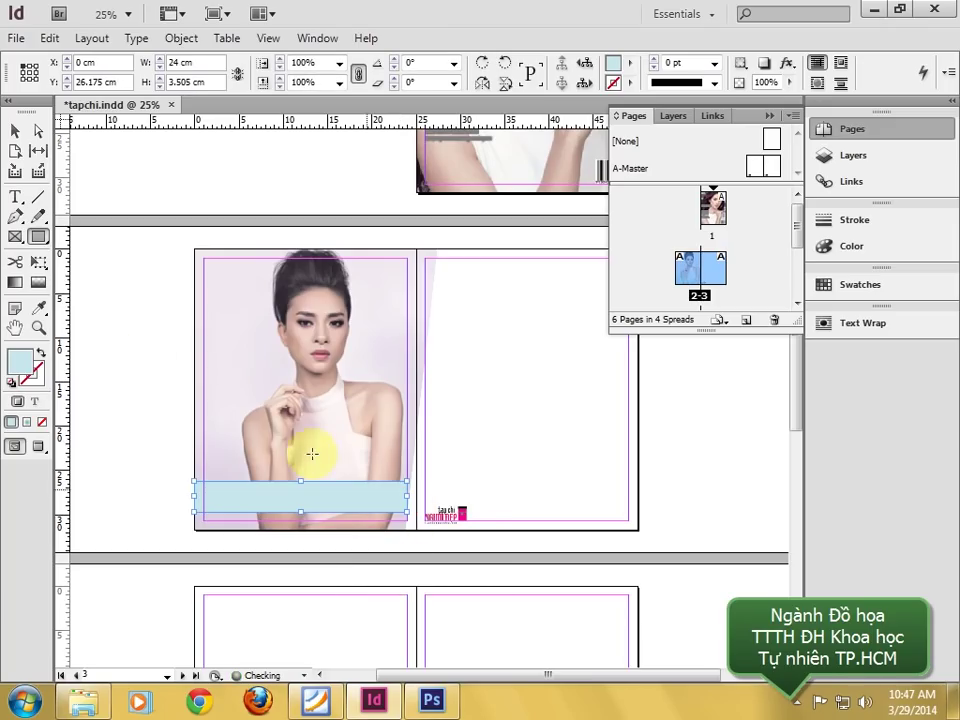
- Fill the new banner rectangle with the magenta swatch C=0 M=100 Y=0 K=0
key("z")
left_click_drag(154, 354, 606, 585)
left_click(16, 131)
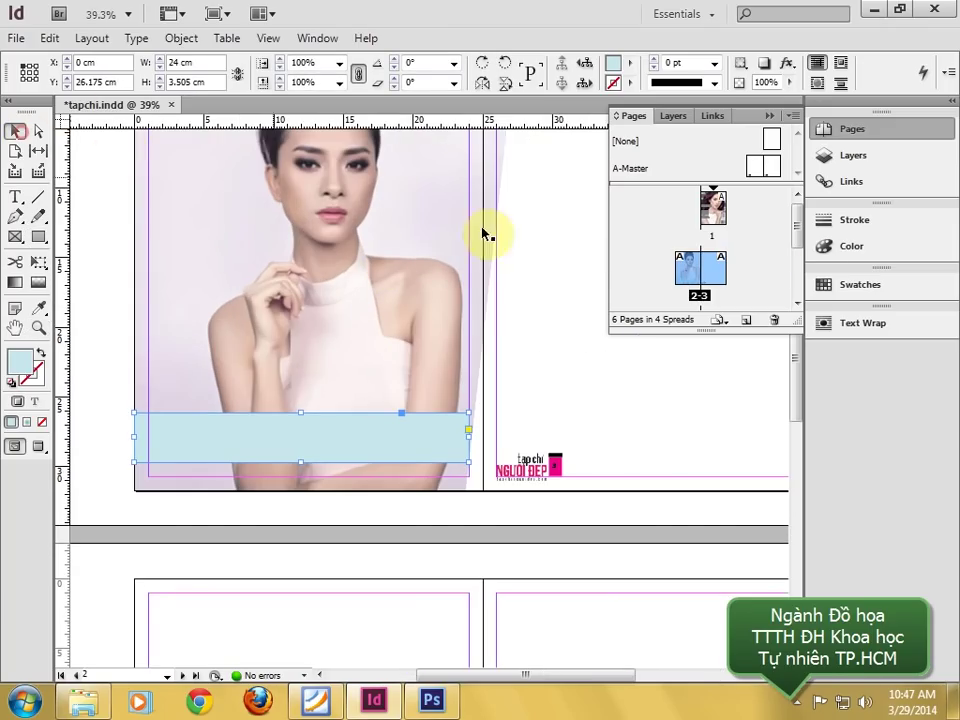
left_click(823, 284)
left_click(583, 409)
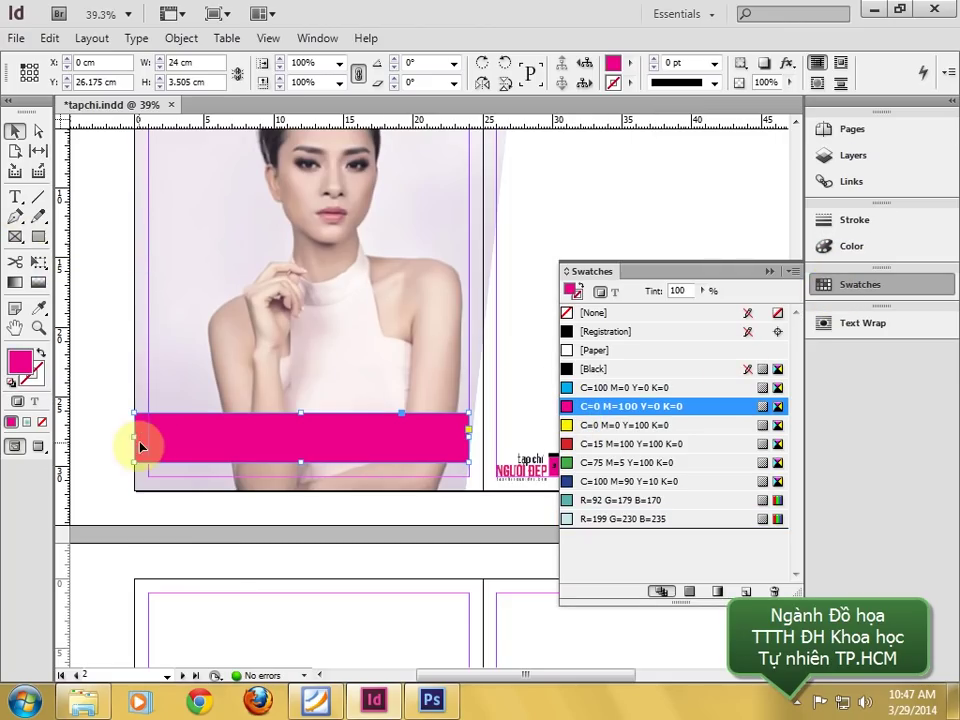
- Shear the magenta banner by -4° along the vertical axis, previewing the angle before applying it
right_click(181, 442)
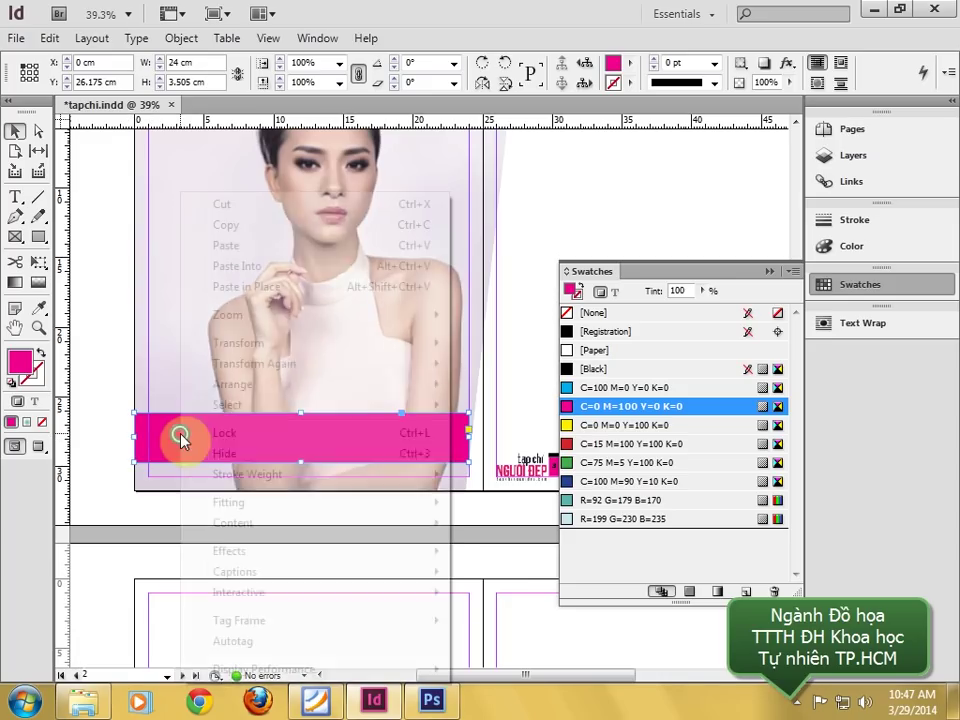
mouse_move(272, 346)
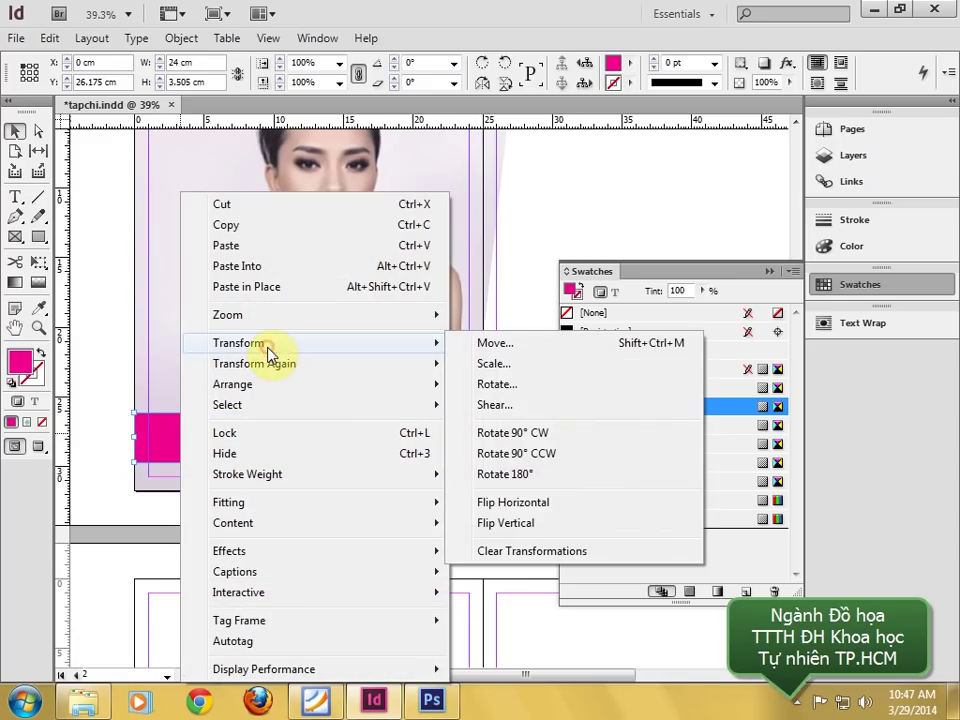
left_click(492, 406)
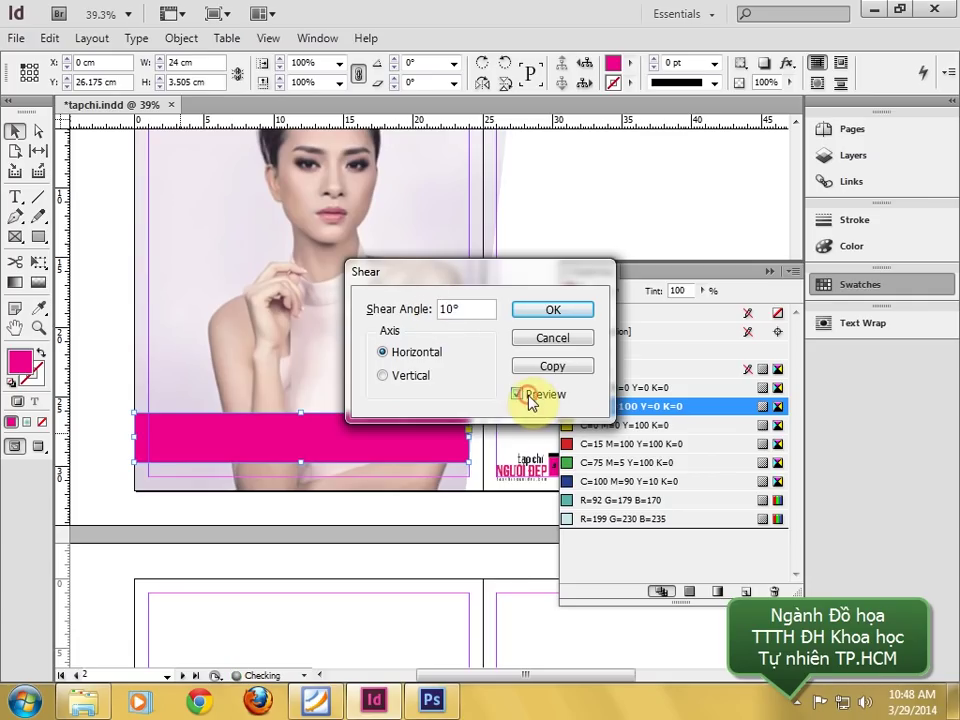
left_click(384, 375)
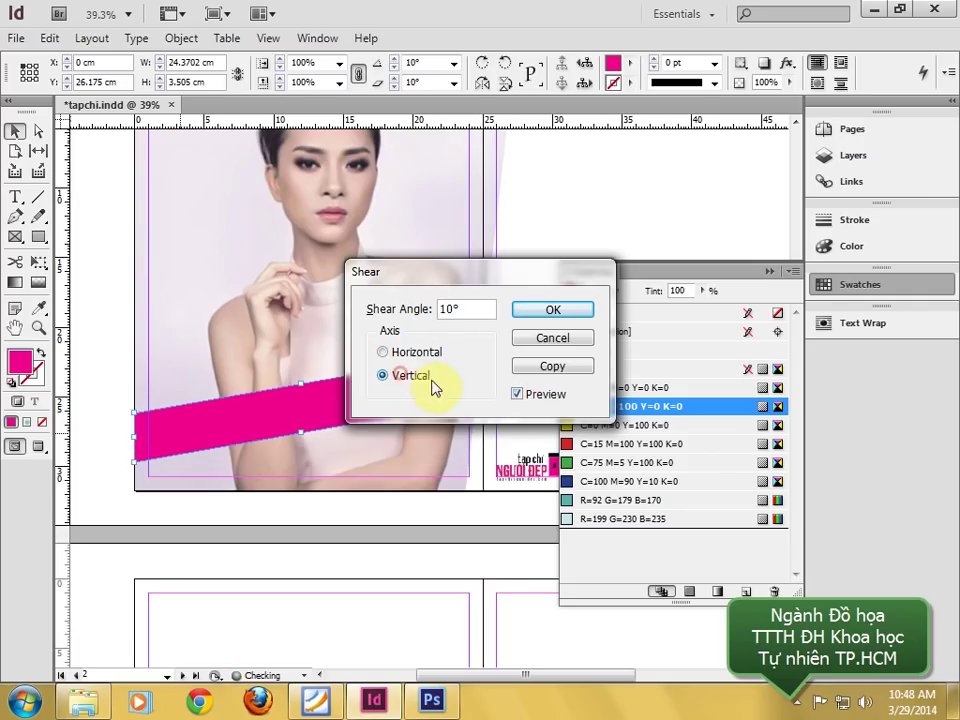
left_click_drag(509, 282, 530, 218)
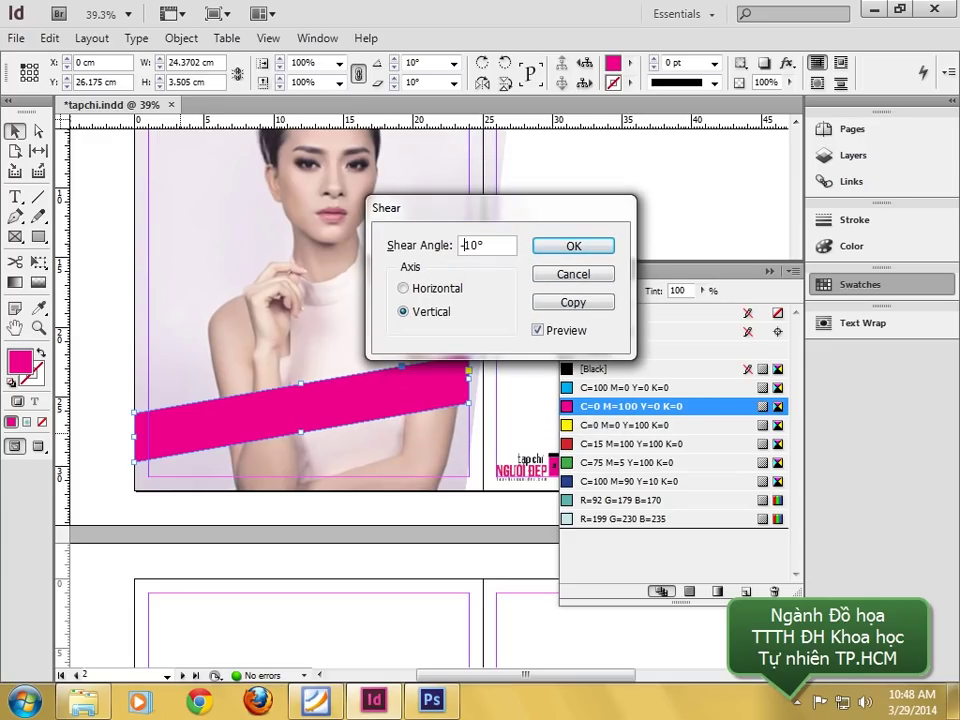
left_click(540, 330)
left_click(559, 338)
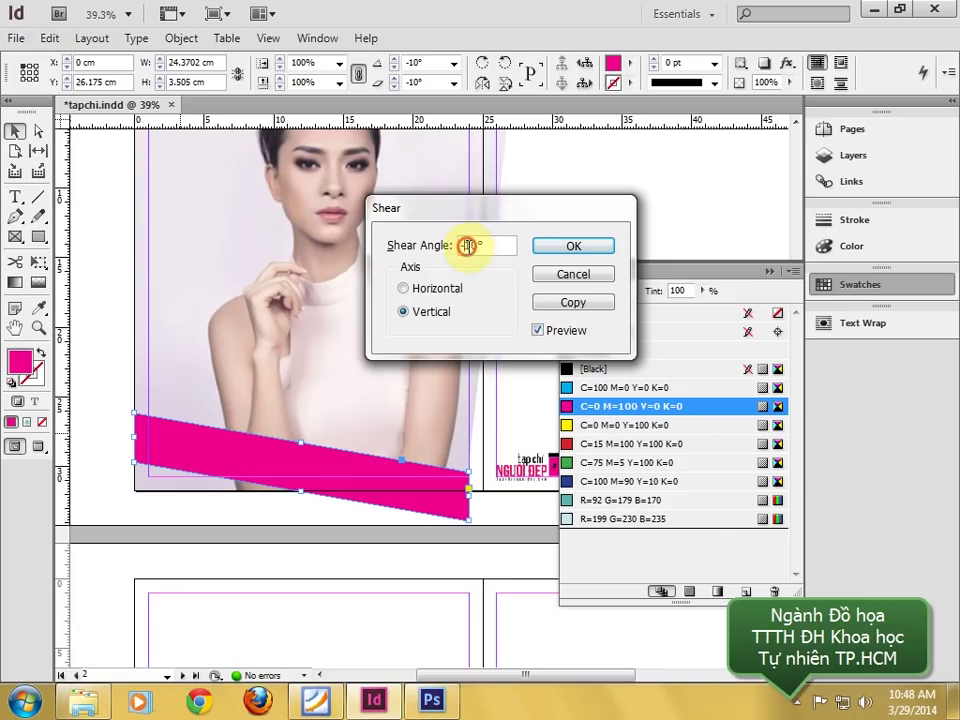
left_click(539, 331)
left_click(539, 331)
double_click(466, 249)
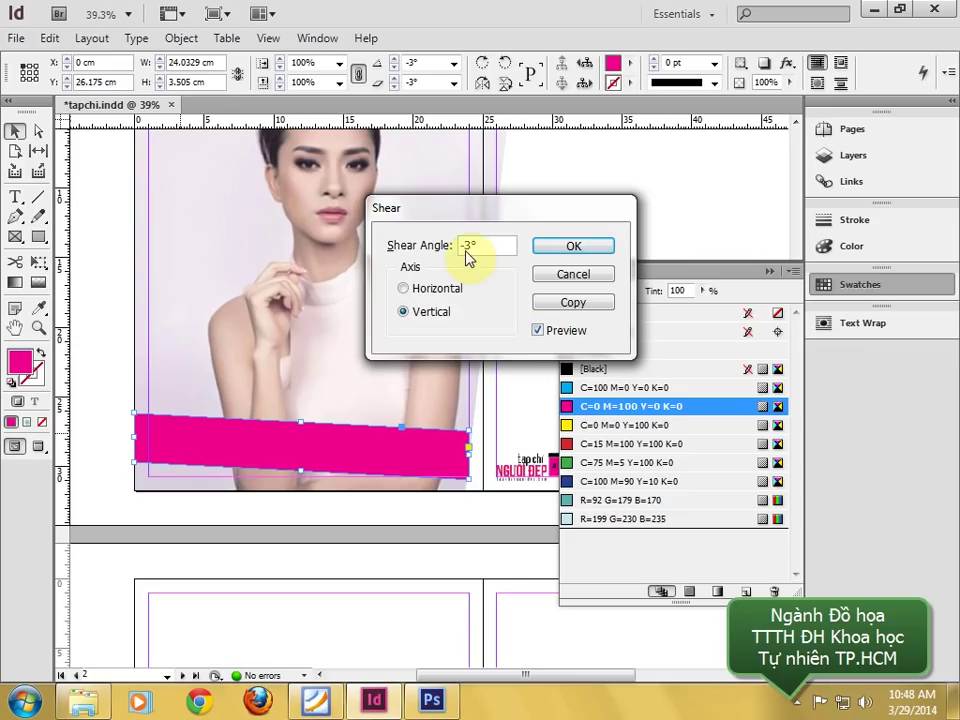
left_click(539, 331)
left_click(539, 331)
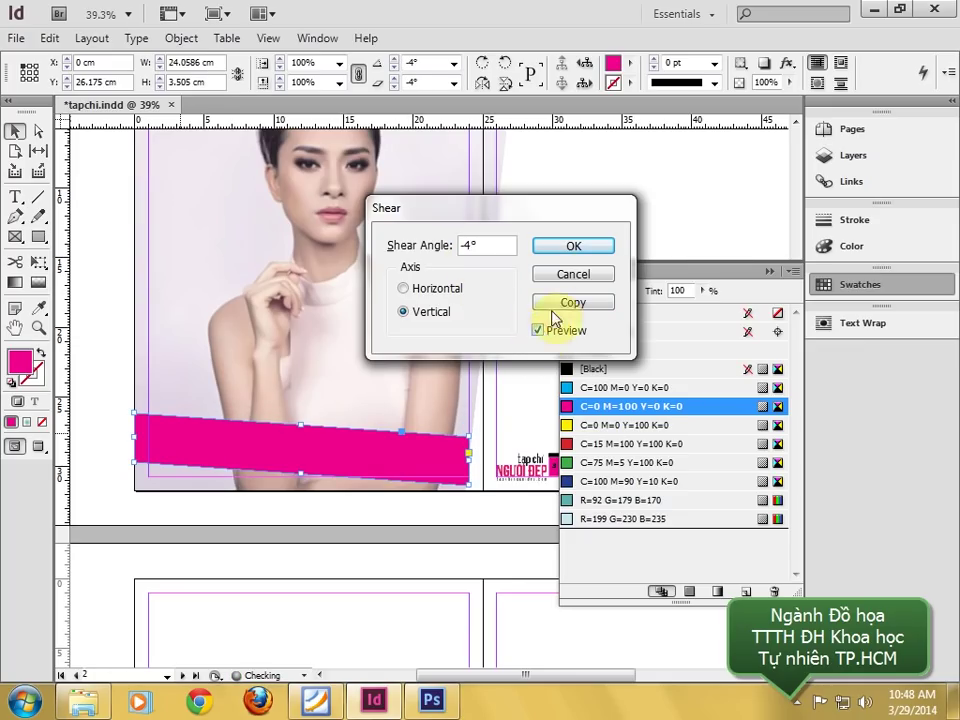
left_click(593, 253)
left_click(105, 334)
- Shift the sheared banner to X 0.2 cm, Y 26.1218 cm so its top-right corner meets the photo's slanted edge
key("z")
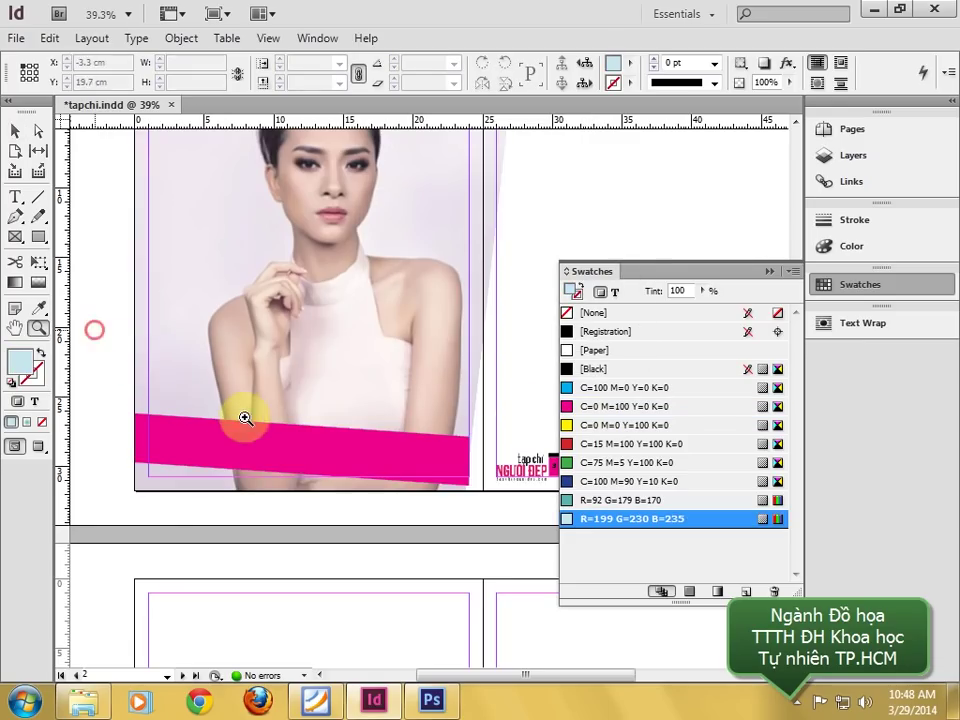
left_click_drag(96, 332, 497, 523)
left_click_drag(489, 424, 230, 402)
left_click(15, 130)
left_click(321, 306)
left_click(332, 396)
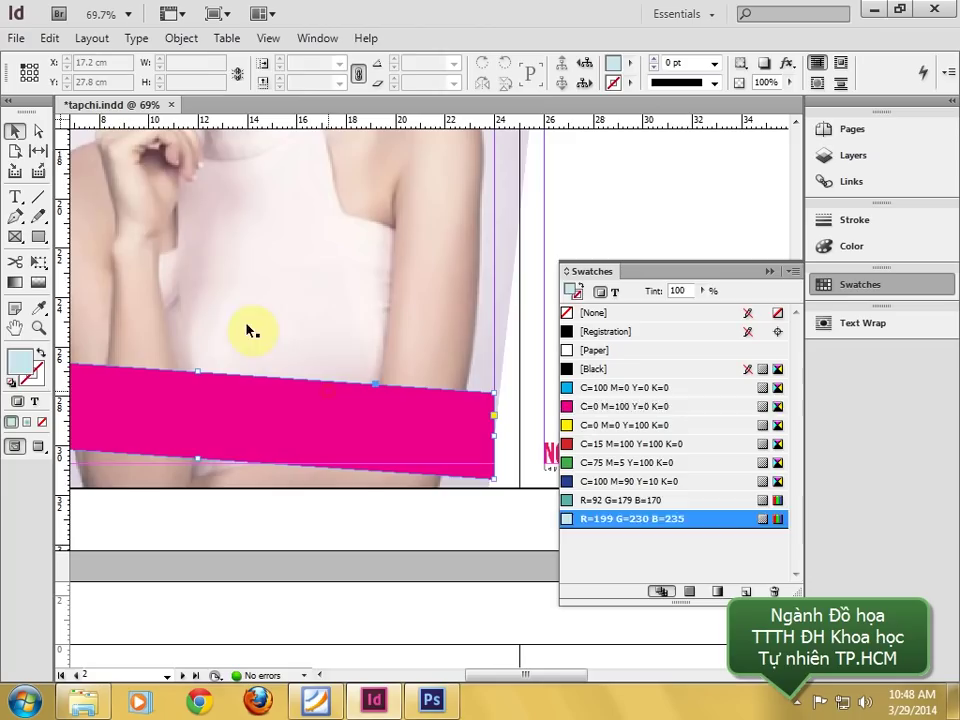
left_click(38, 130)
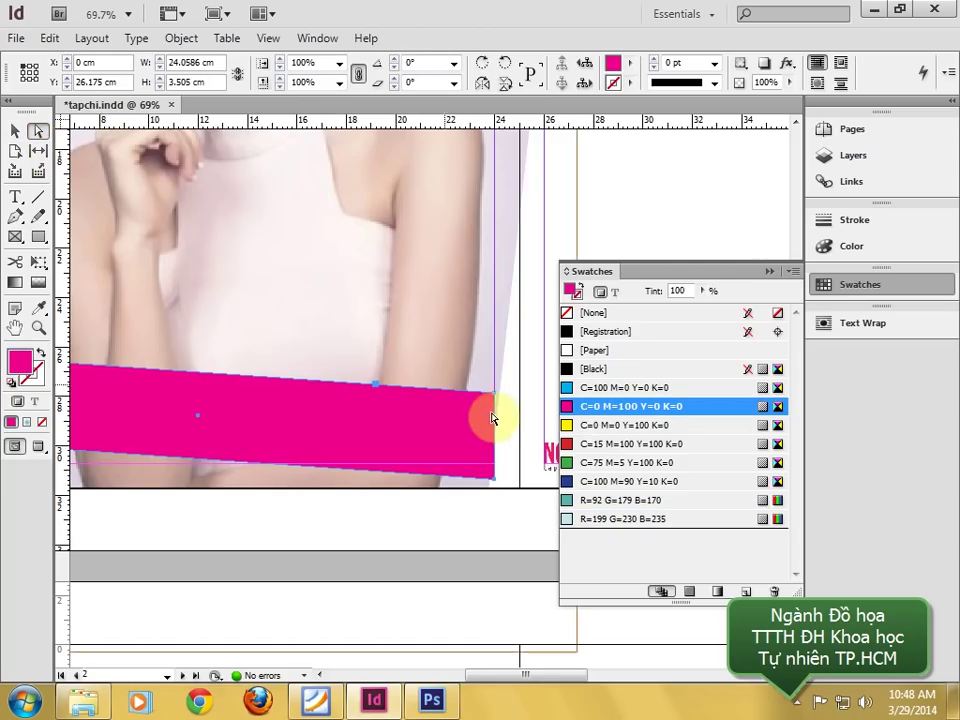
left_click_drag(497, 399, 502, 397)
key("ctrl+z")
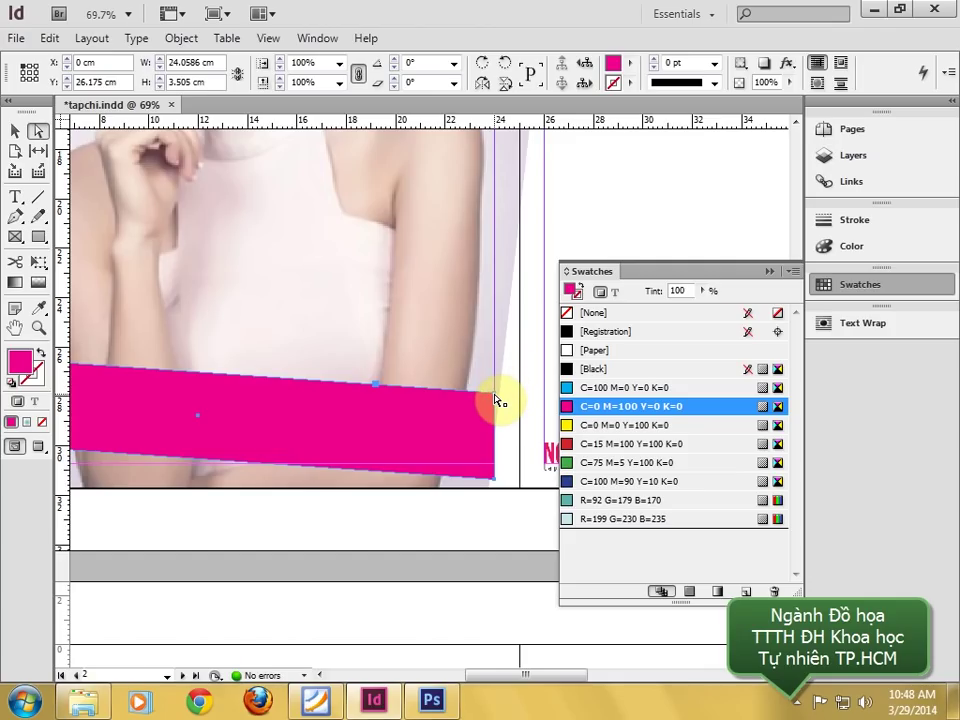
left_click_drag(497, 399, 502, 397)
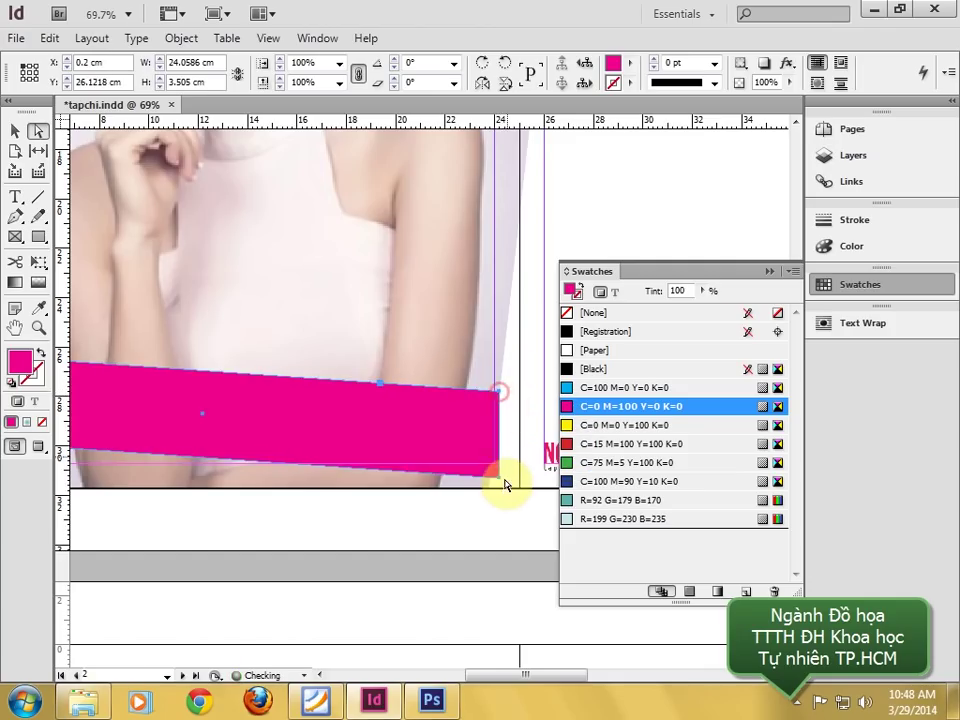
- Move the banner's bottom-right anchor inward so its right end follows the photo's slanted edge
left_click(502, 483)
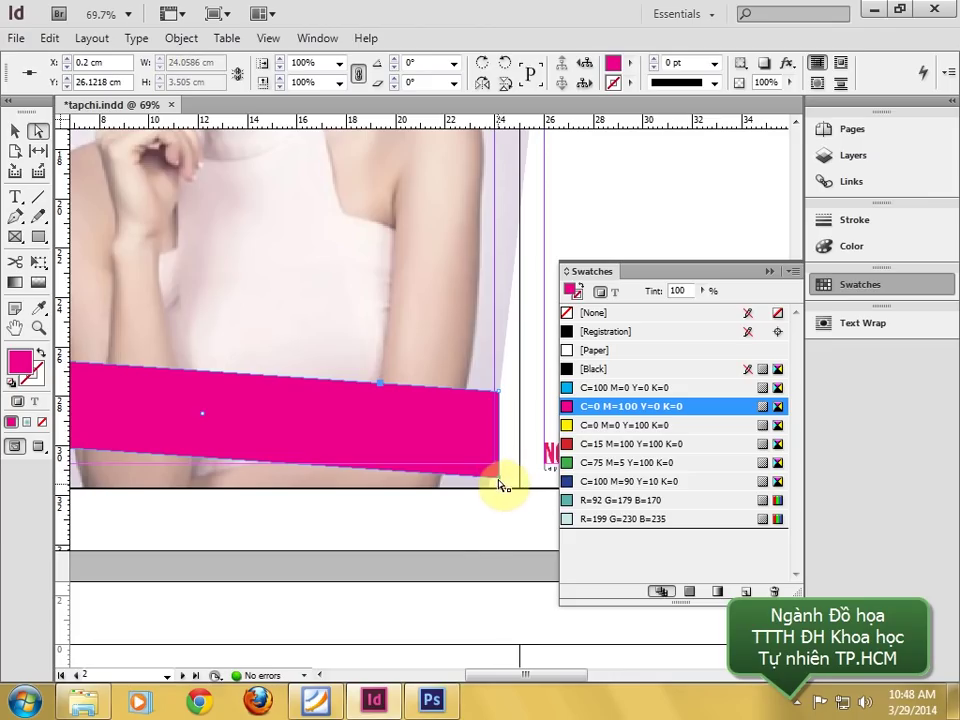
left_click_drag(497, 484, 493, 477)
left_click(499, 523)
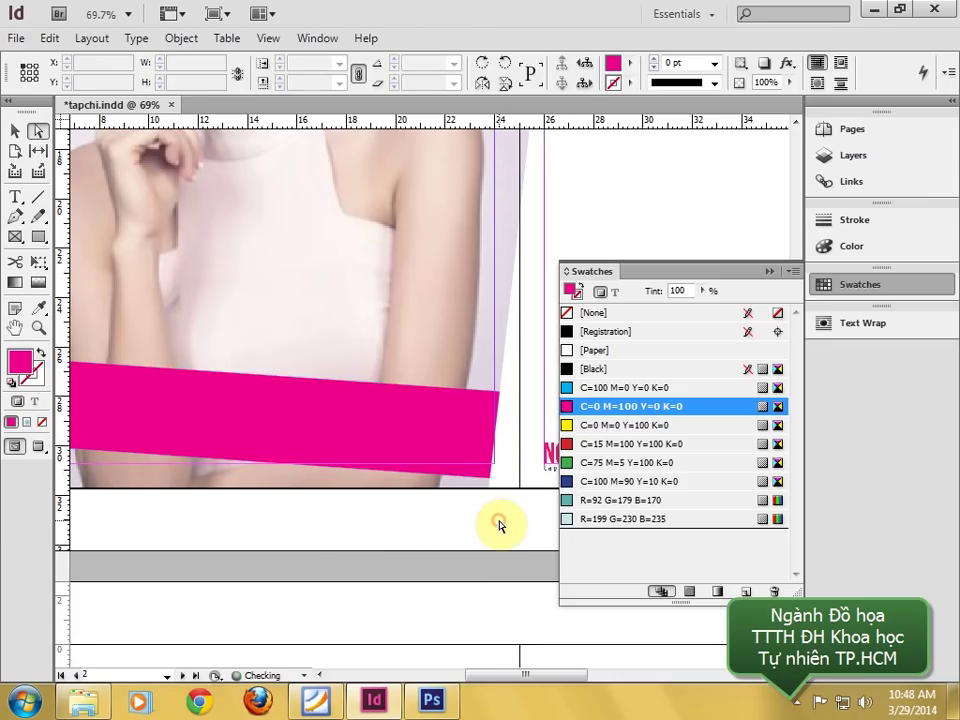
- Move only the banner's top-left anchor to page 2's left edge at X 0 cm
key("ctrl+minus")
key("ctrl+minus")
key("ctrl+minus")
key("ctrl+minus")
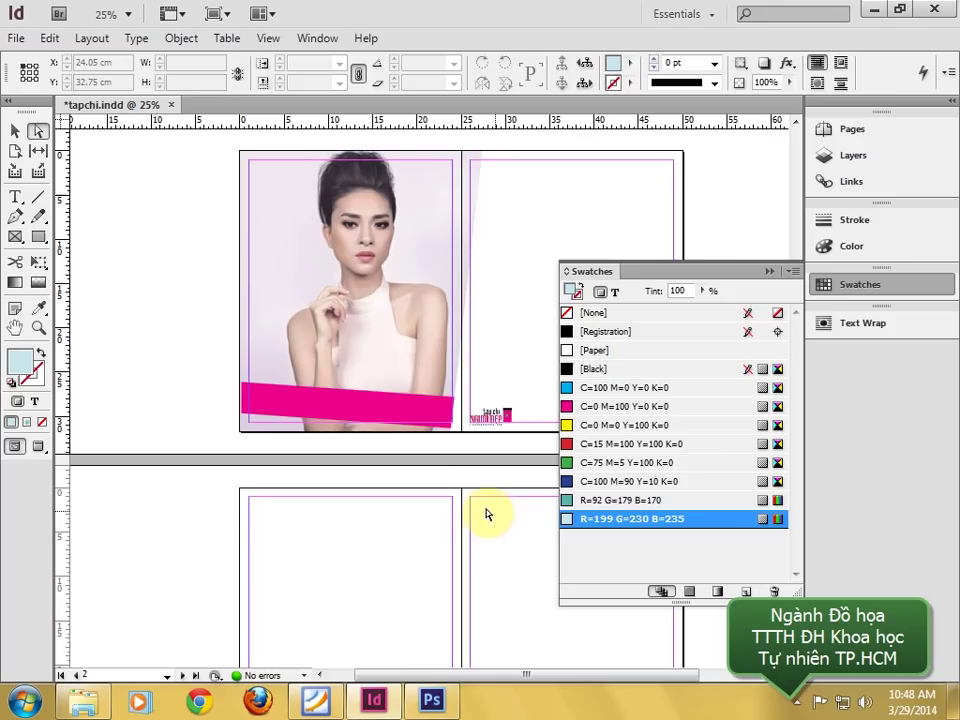
key("z")
left_click_drag(184, 346, 308, 451)
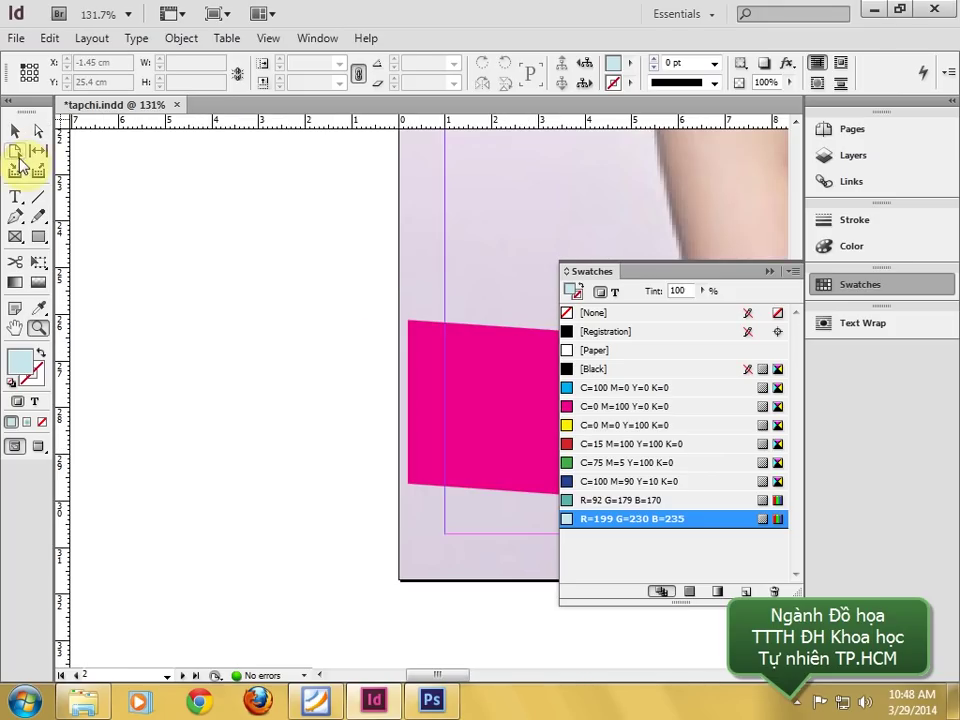
left_click(38, 131)
left_click(440, 366)
left_click(440, 366)
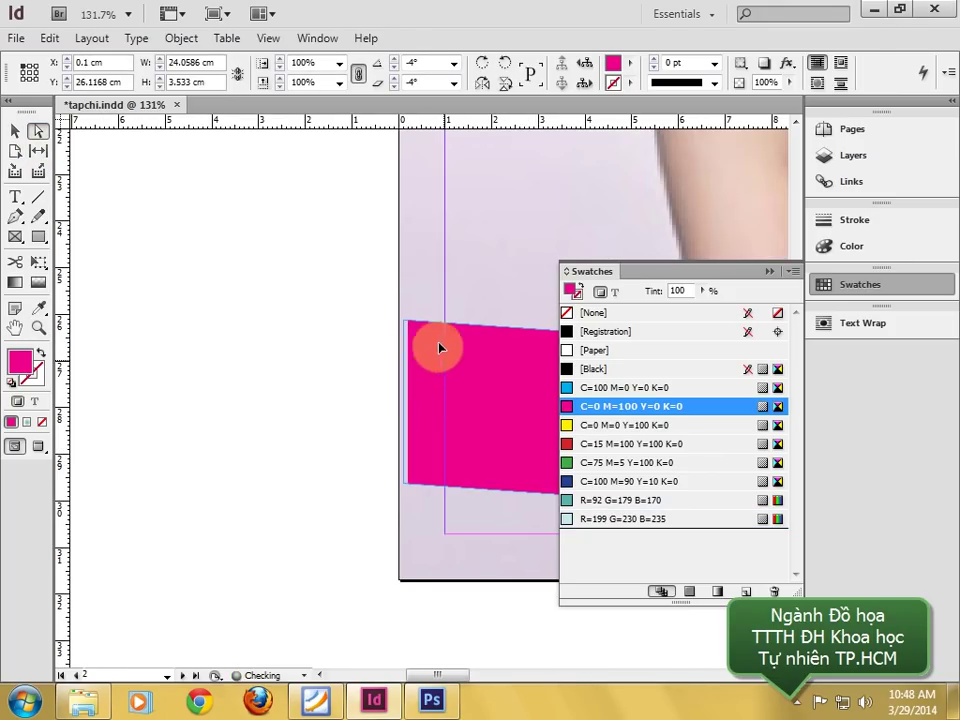
left_click_drag(353, 275, 402, 485)
key("ctrl+z")
left_click(411, 322)
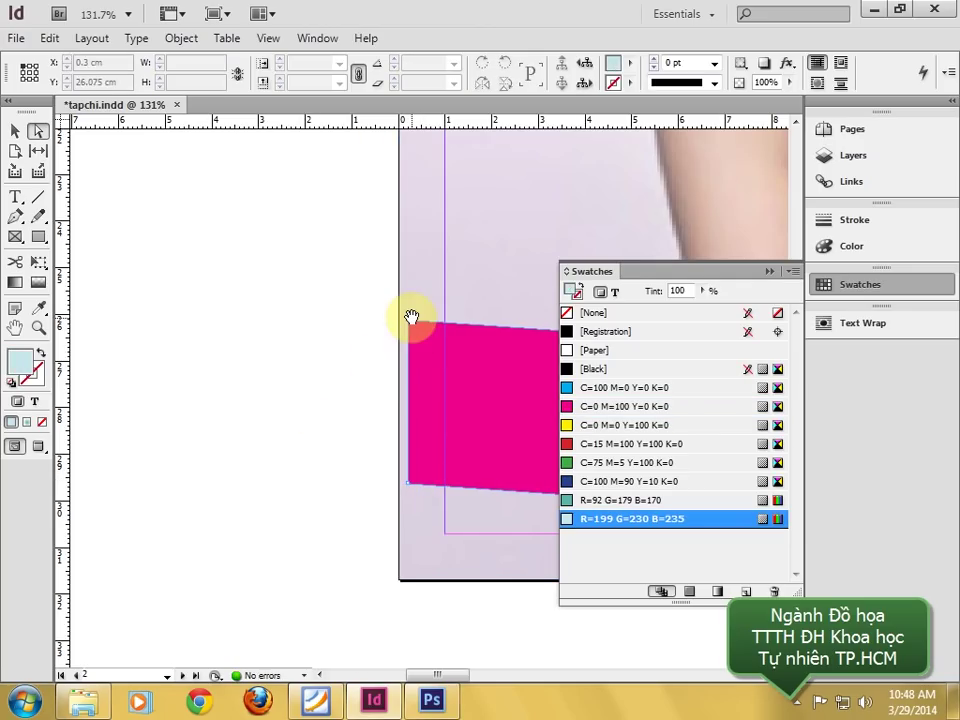
left_click_drag(411, 322, 400, 320)
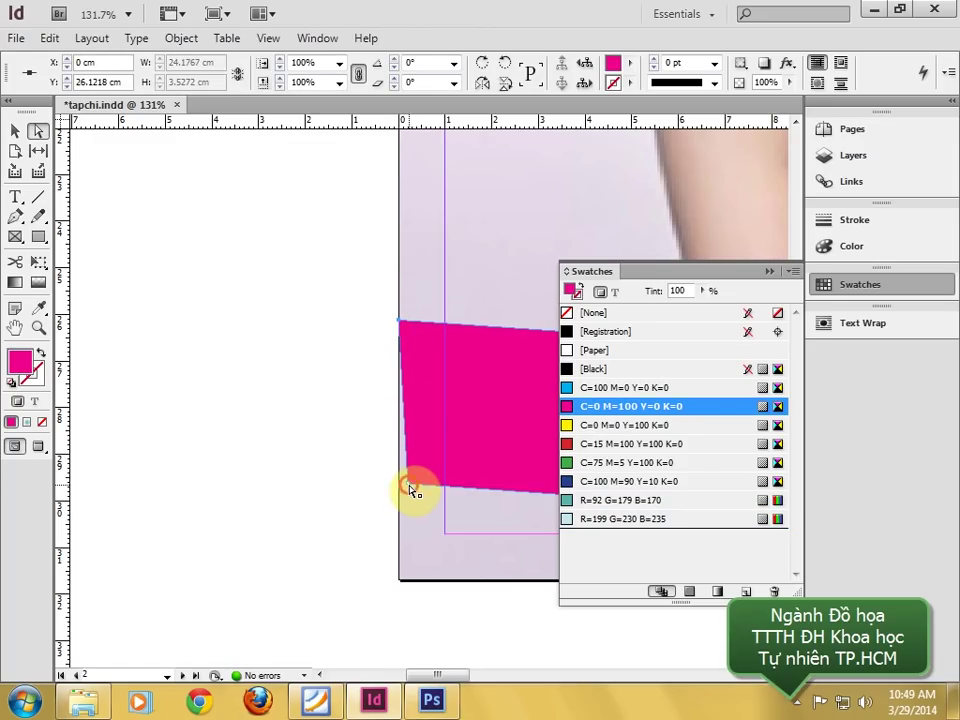
- Move the banner's bottom-left anchor to page 2's left edge at X 0 cm, Y 29.68 cm, and deselect the banner
left_click_drag(409, 486, 400, 486)
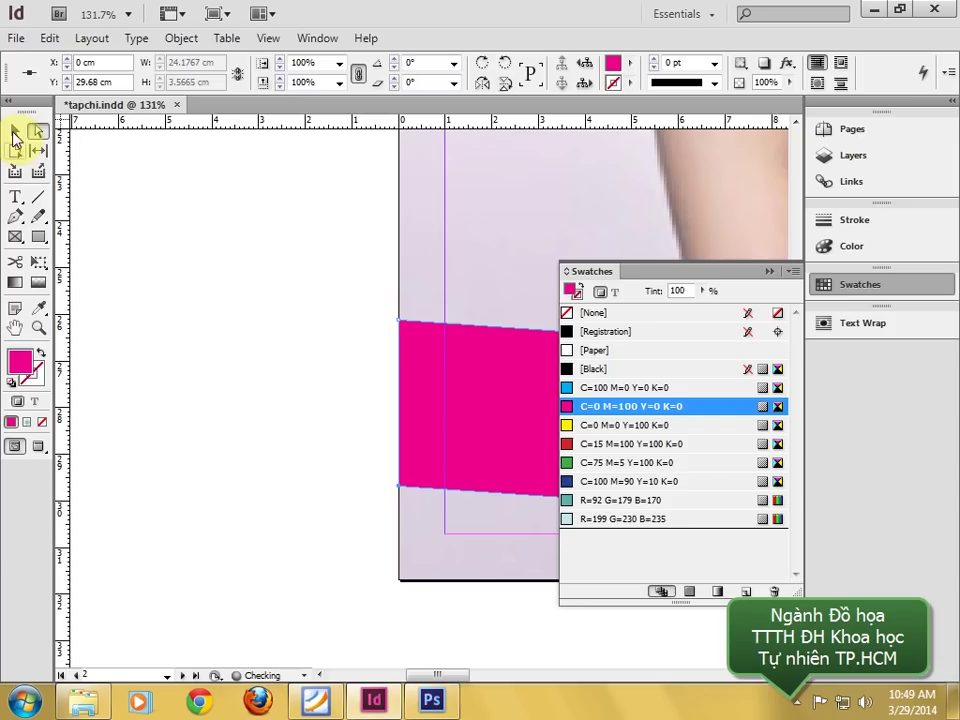
left_click(14, 138)
left_click(195, 246)
- Check the banner's position in the reference PDF in Foxit Reader, and move the whole InDesign banner up to Y 24.8935 cm
scroll(300, 274, "down", 5)
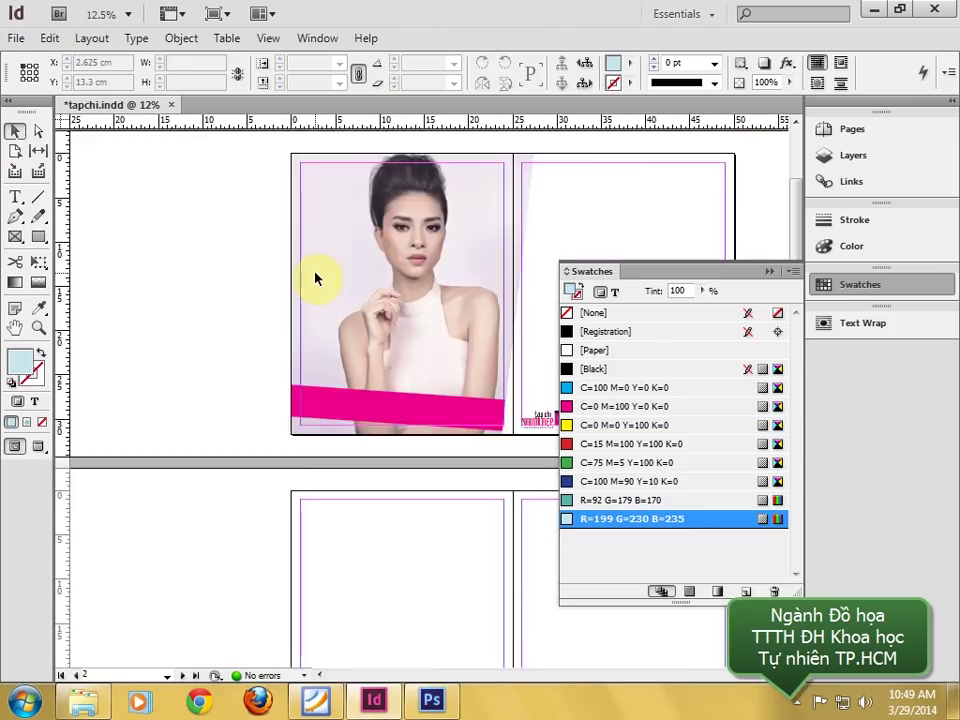
scroll(330, 300, "down", 2)
key("z")
left_click_drag(296, 279, 514, 460)
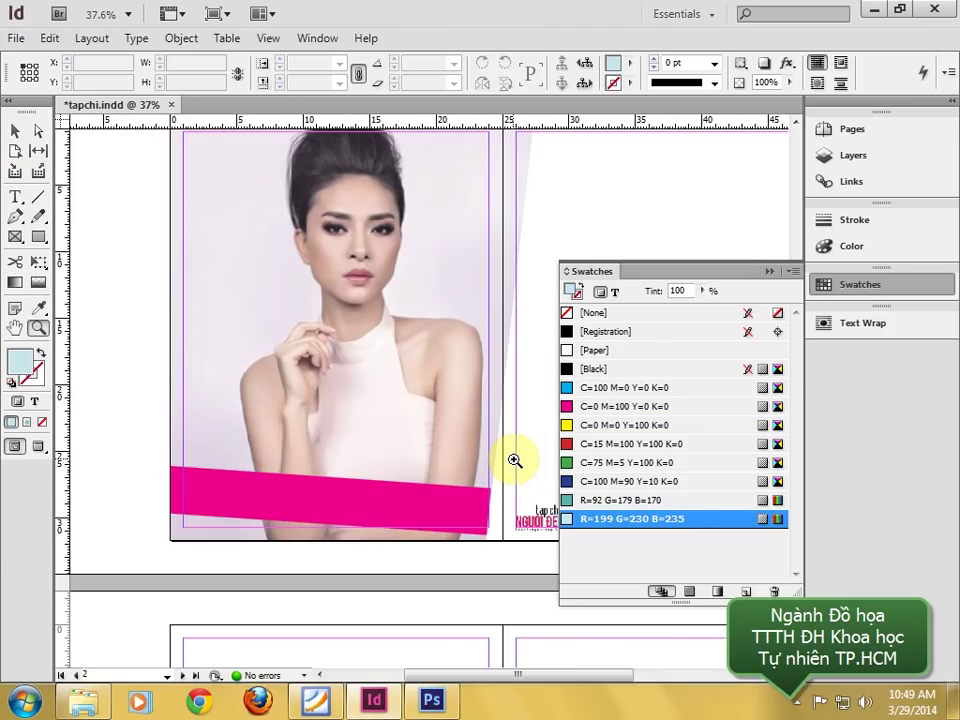
left_click(21, 135)
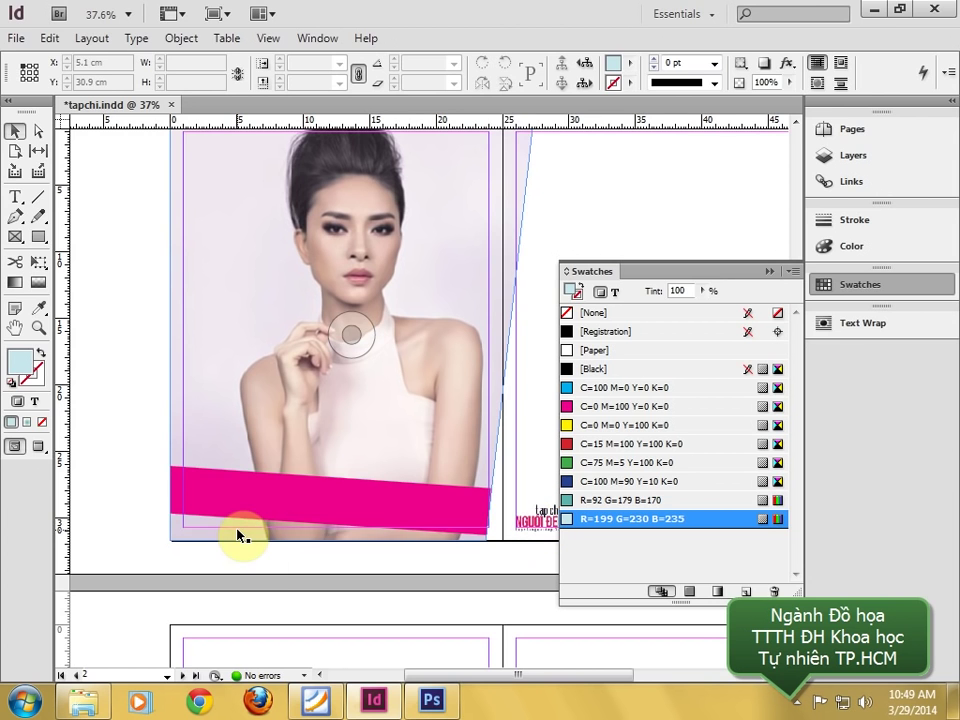
left_click(307, 700)
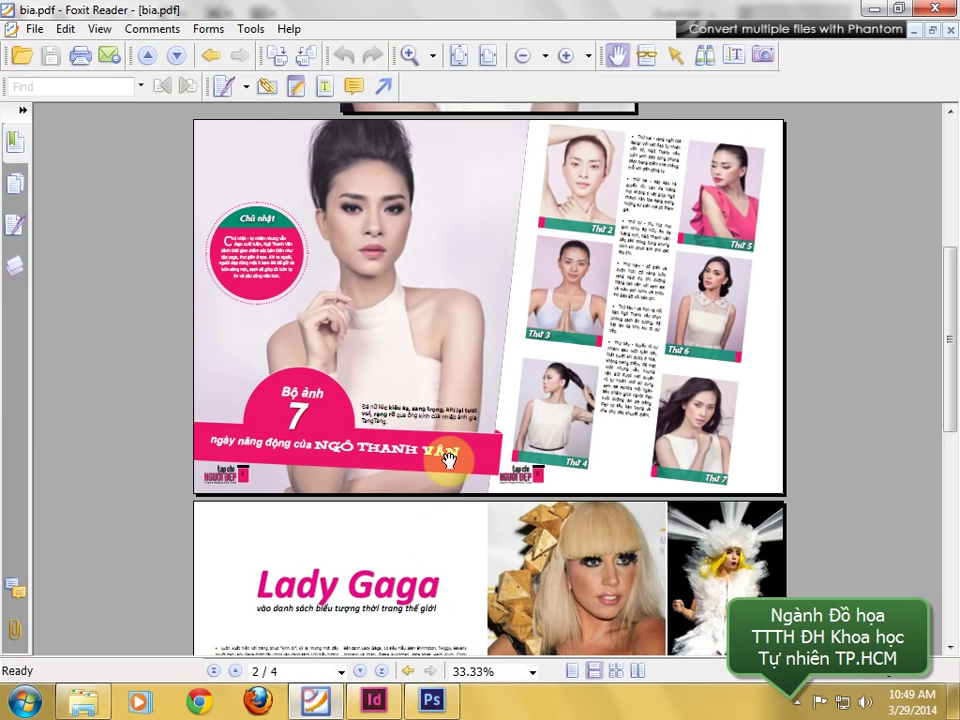
left_click(374, 700)
left_click_drag(441, 506, 441, 498)
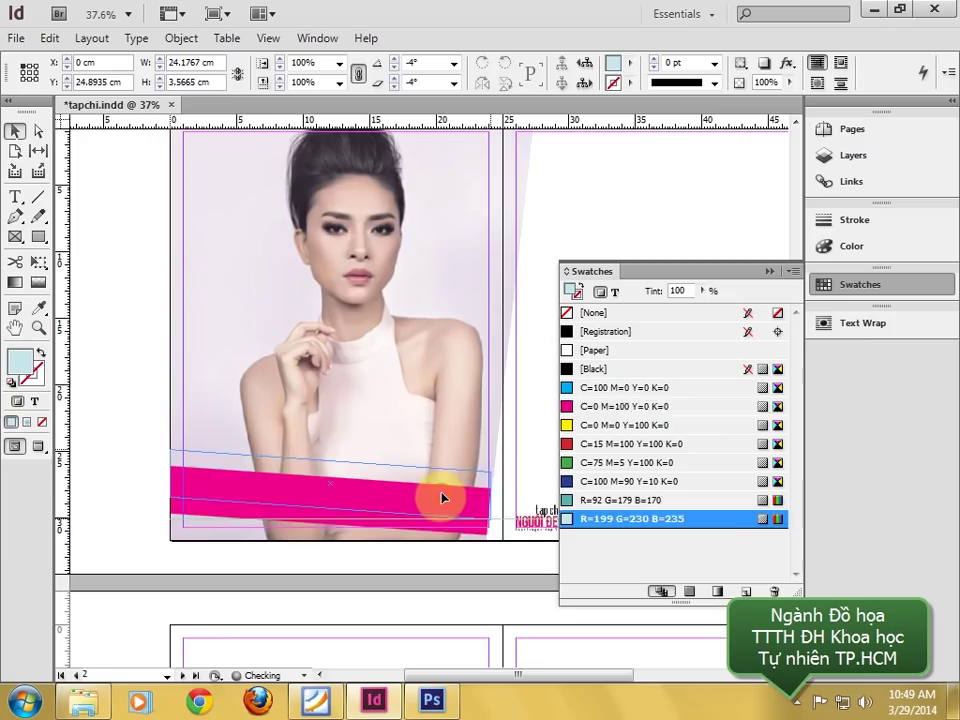
- Move the banner's two right anchors outward to the photo's slanted edge, with the top-right one at X 24.34 cm, Y 26.58 cm
key("z")
left_click_drag(542, 448, 474, 553)
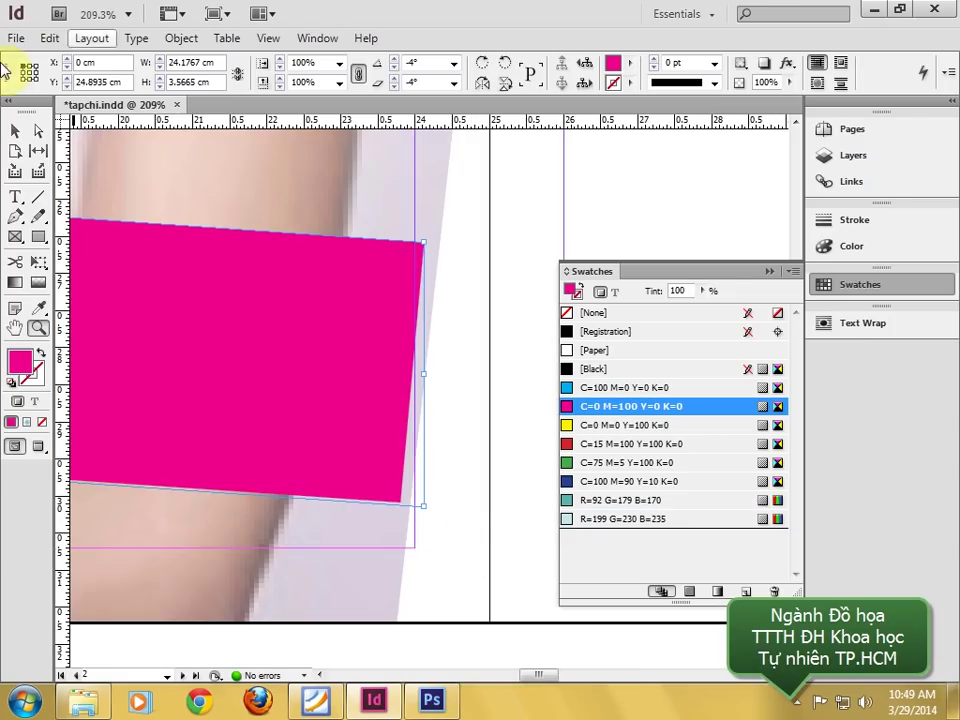
left_click(35, 131)
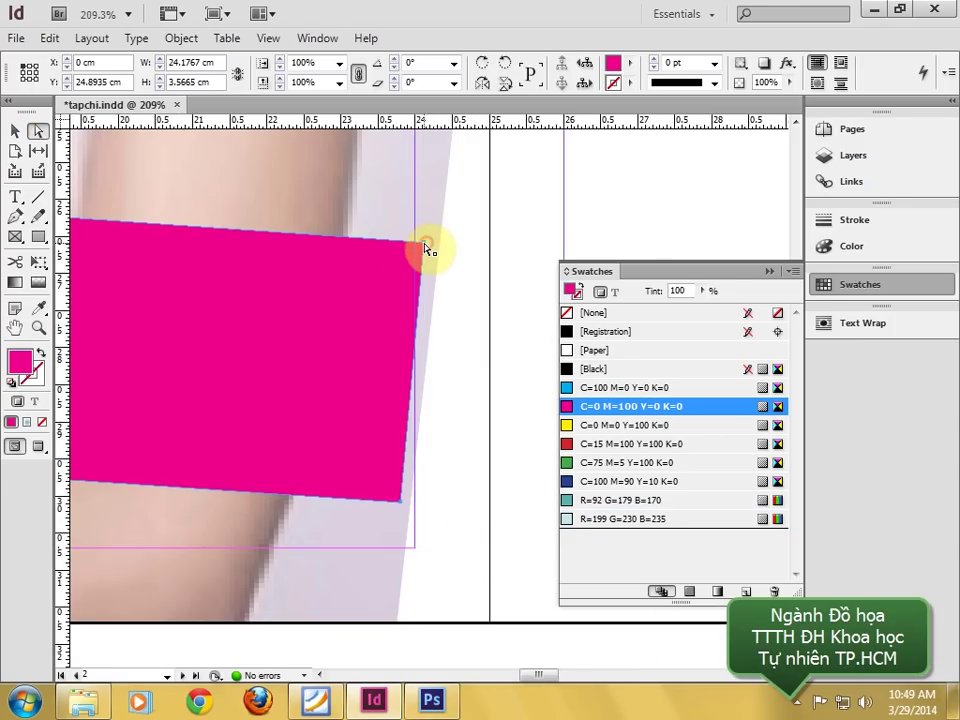
left_click_drag(424, 244, 429, 246)
left_click_drag(401, 506, 411, 500)
left_click_drag(427, 249, 440, 242)
left_click(17, 131)
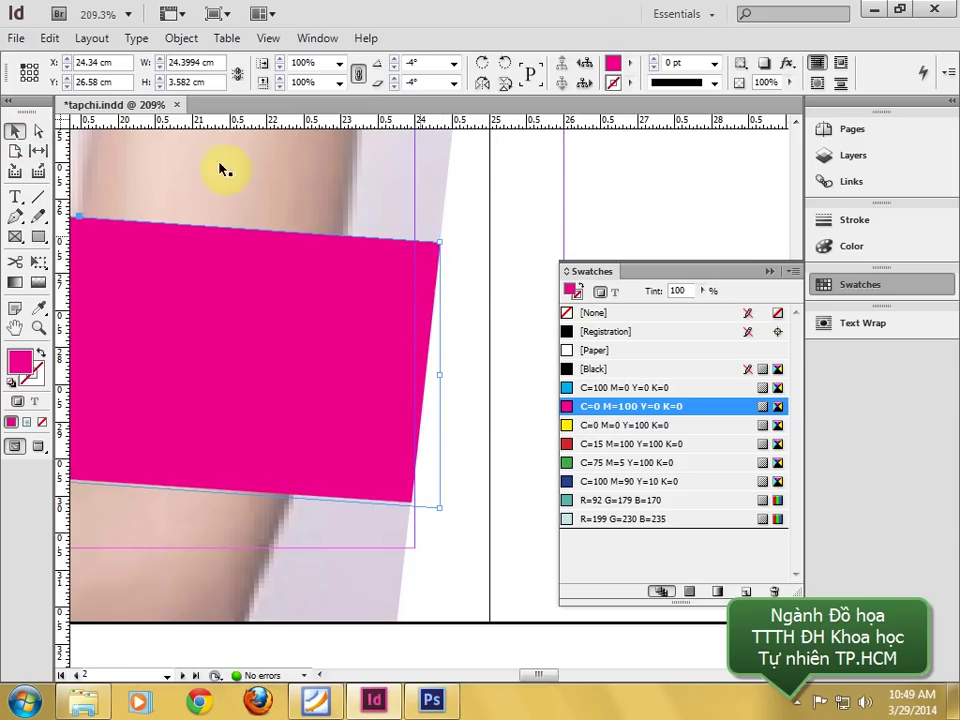
- Extend the banner past the photo's slanted edge, with its top-right anchor at X 24.82, Y 26.6 cm and bottom-right at X 24.6, Y 30.16 cm
left_click(36, 131)
left_click(422, 249)
left_click_drag(422, 249, 471, 251)
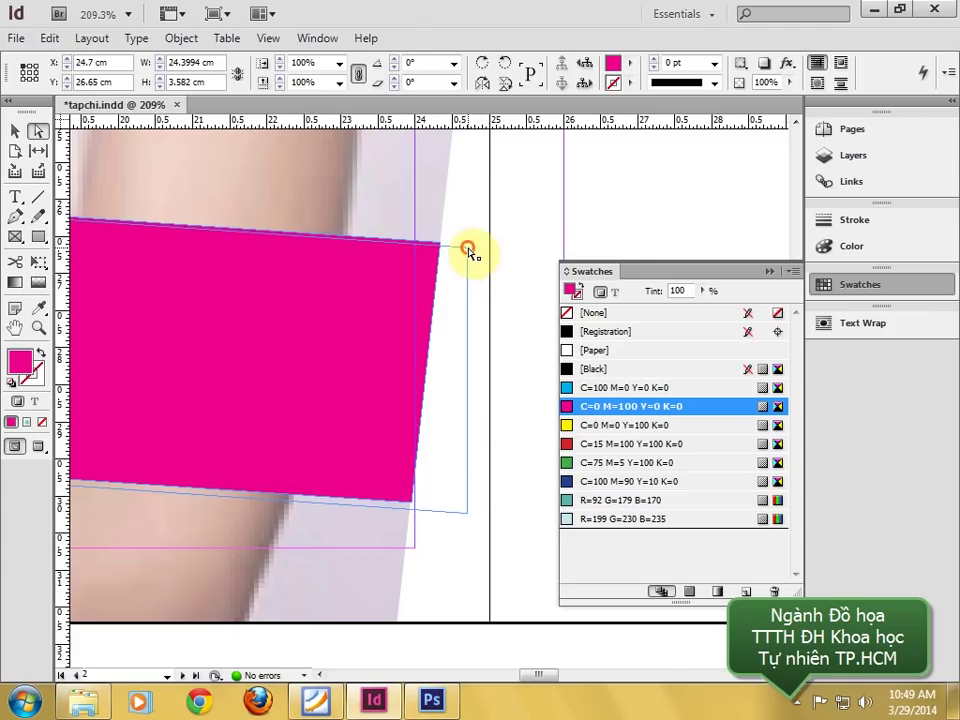
left_click(411, 499)
left_click_drag(414, 509, 465, 508)
left_click_drag(441, 242, 475, 243)
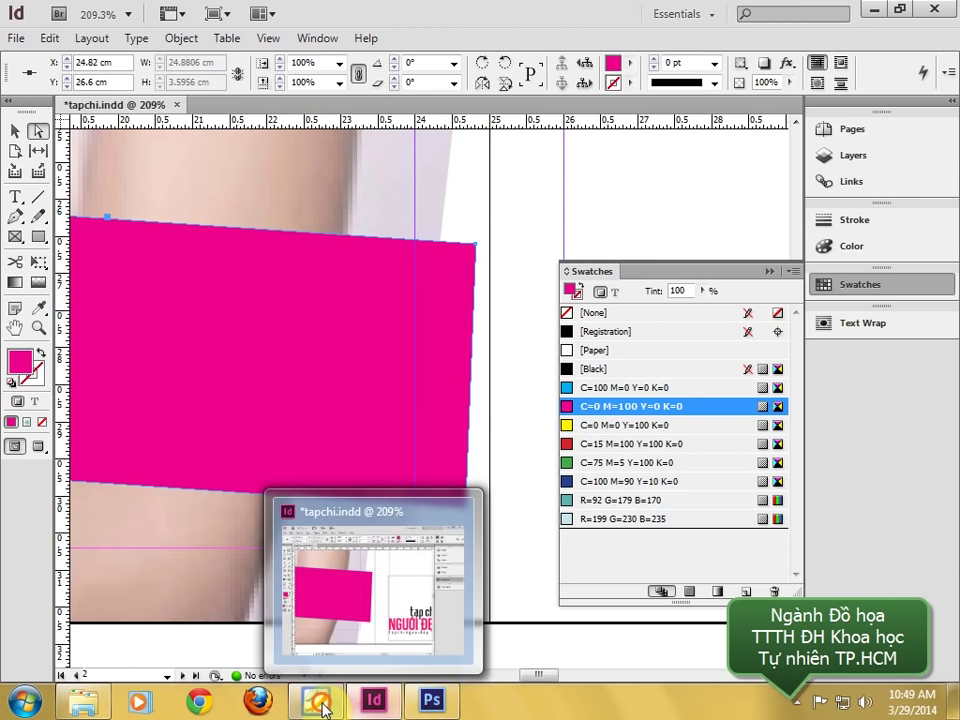
left_click(384, 709)
left_click(372, 707)
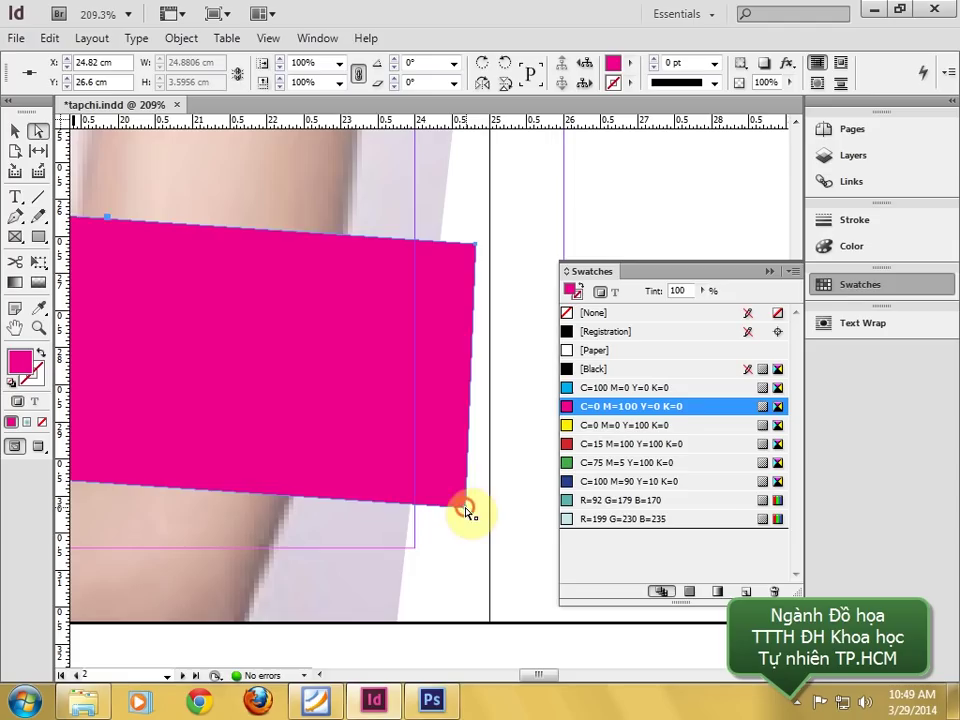
left_click_drag(465, 512, 459, 507)
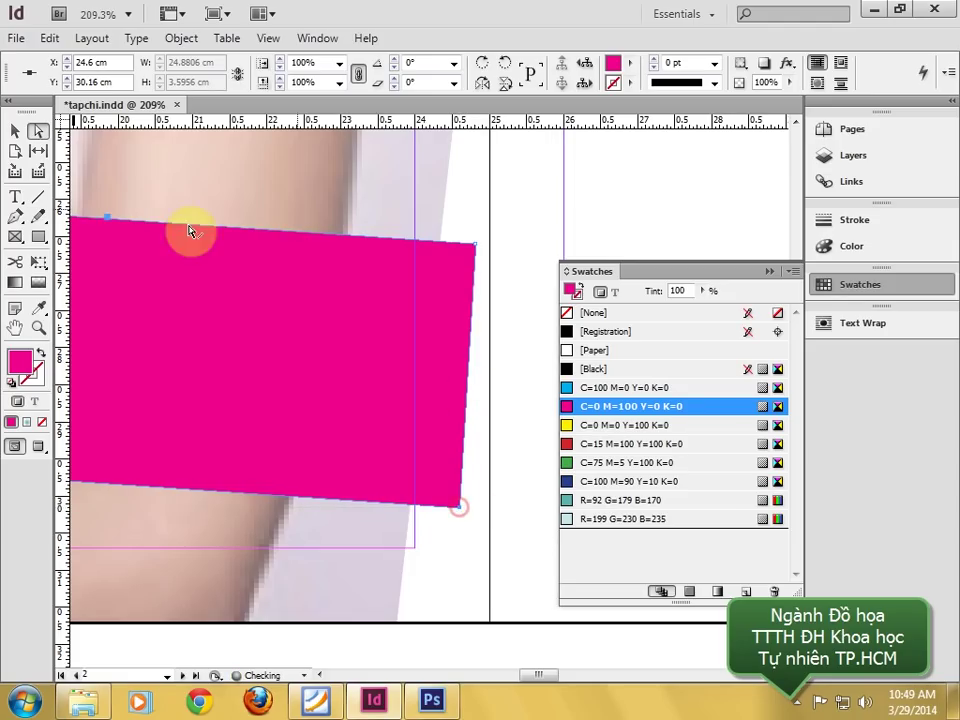
left_click(17, 132)
left_click(491, 219)
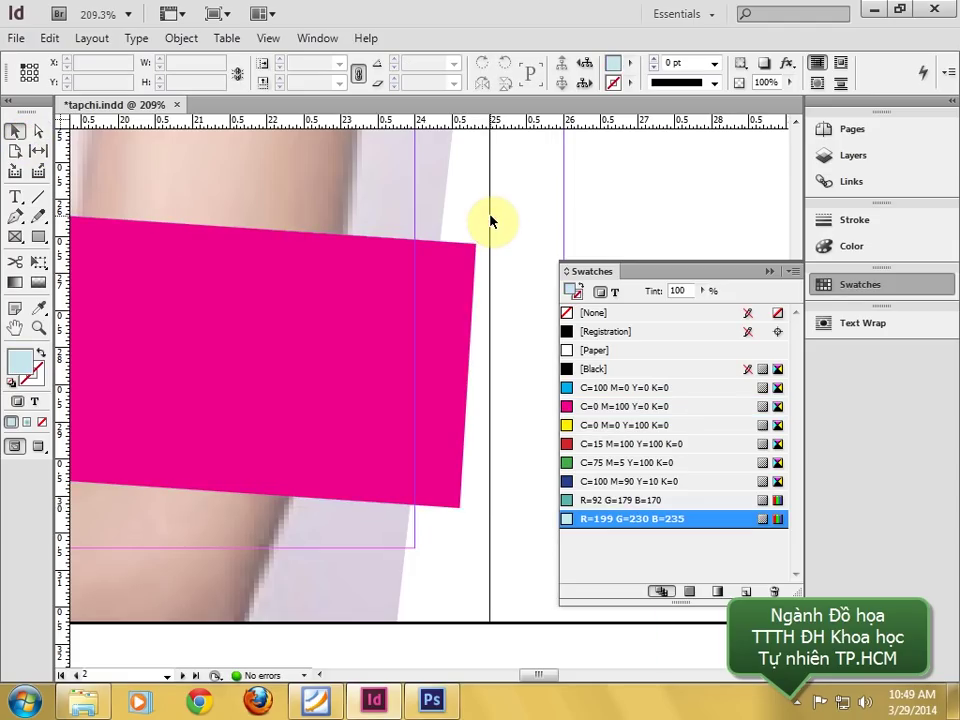
- Show the document's pages and float the Layers list separately over the layout, shortened in height
key("ctrl+minus")
key("ctrl+minus")
key("ctrl+minus")
key("ctrl+minus")
key("ctrl+minus")
key("ctrl+minus")
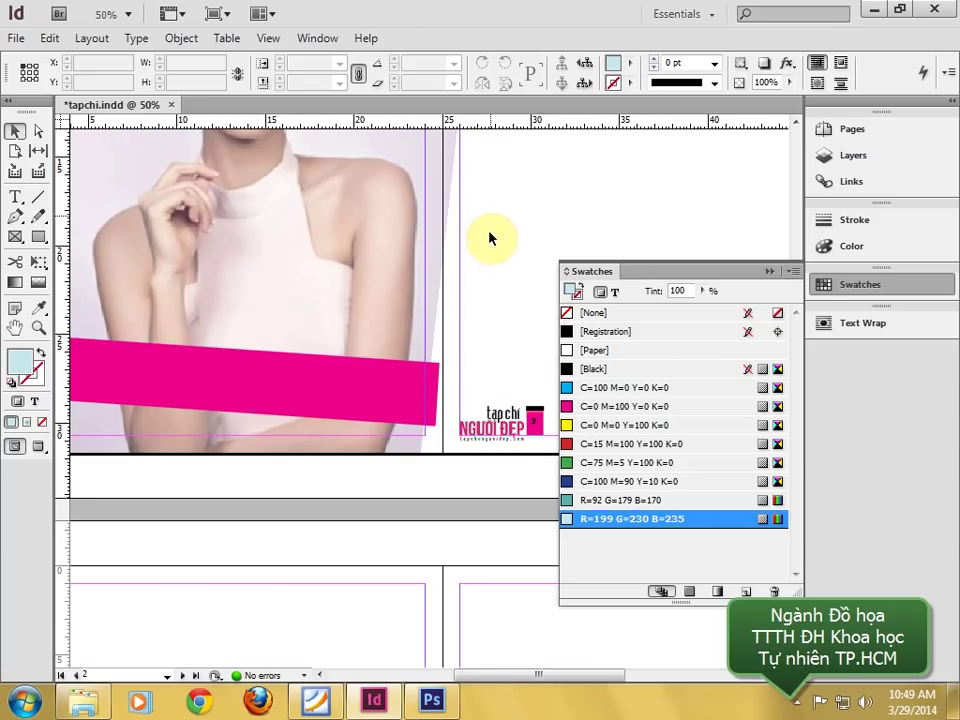
left_click(772, 273)
left_click(851, 131)
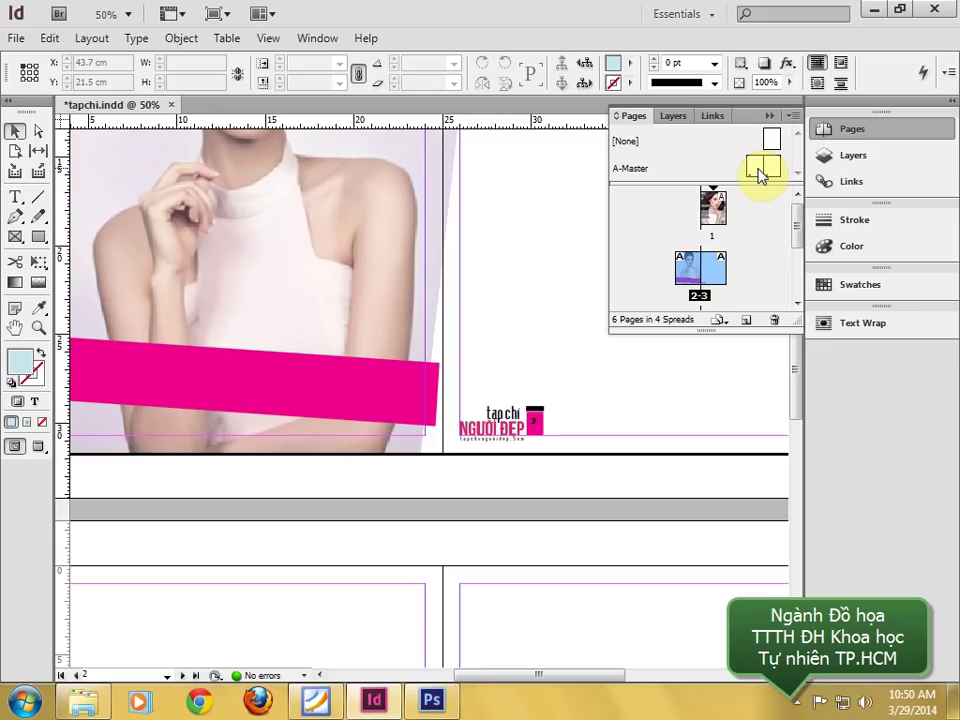
left_click_drag(676, 116, 388, 133)
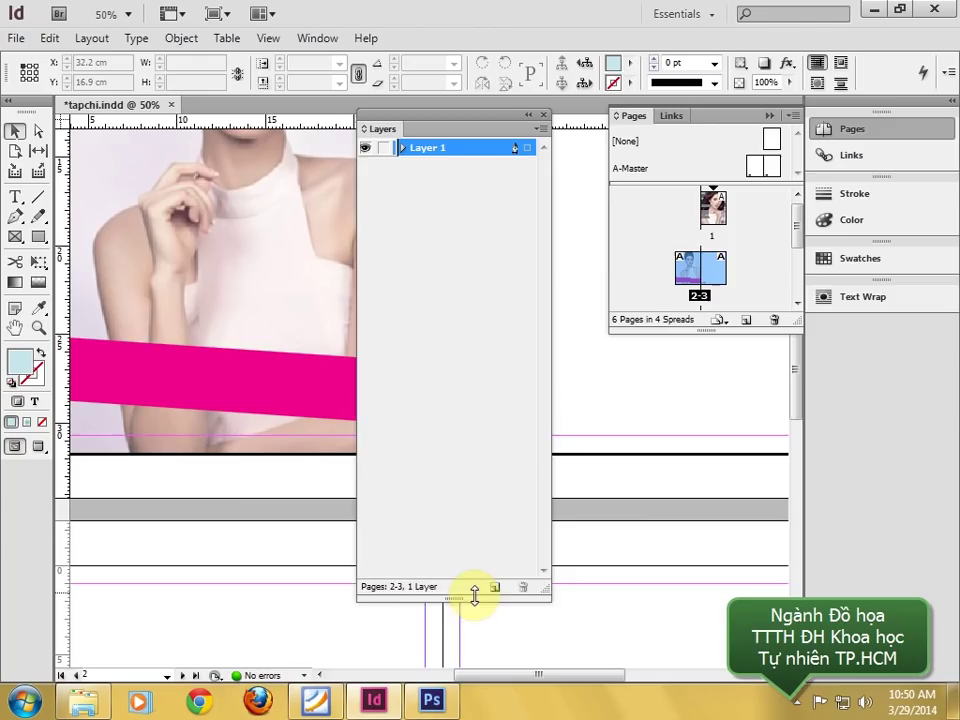
left_click_drag(474, 595, 474, 326)
- Open the A-Master spread and cut the magazine logo and page-number block from its left page
double_click(758, 170)
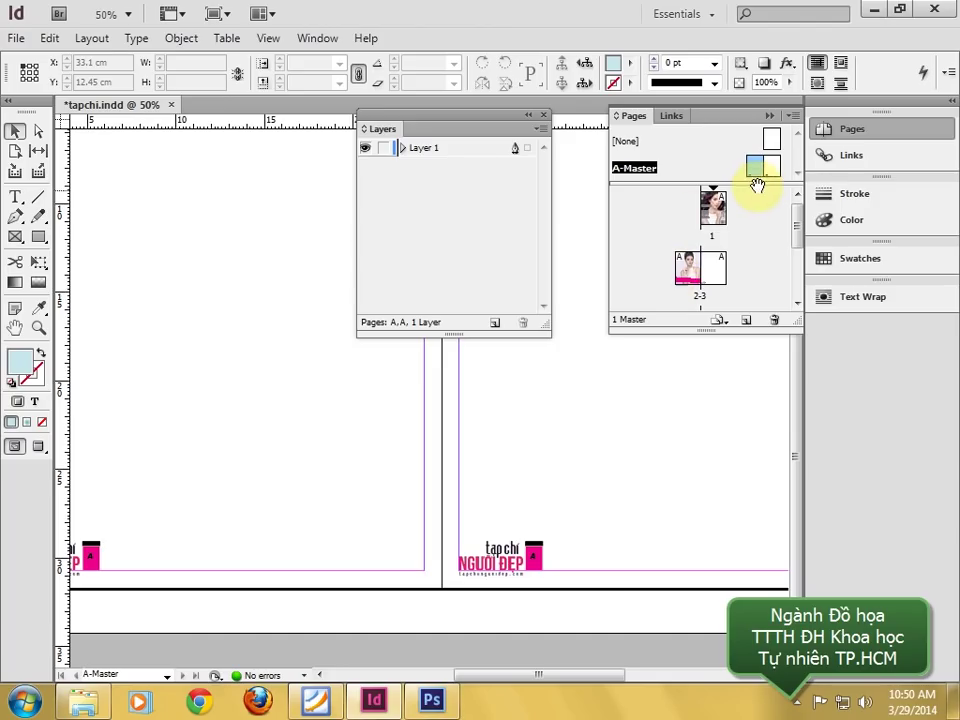
left_click_drag(606, 482, 372, 637)
right_click(435, 566)
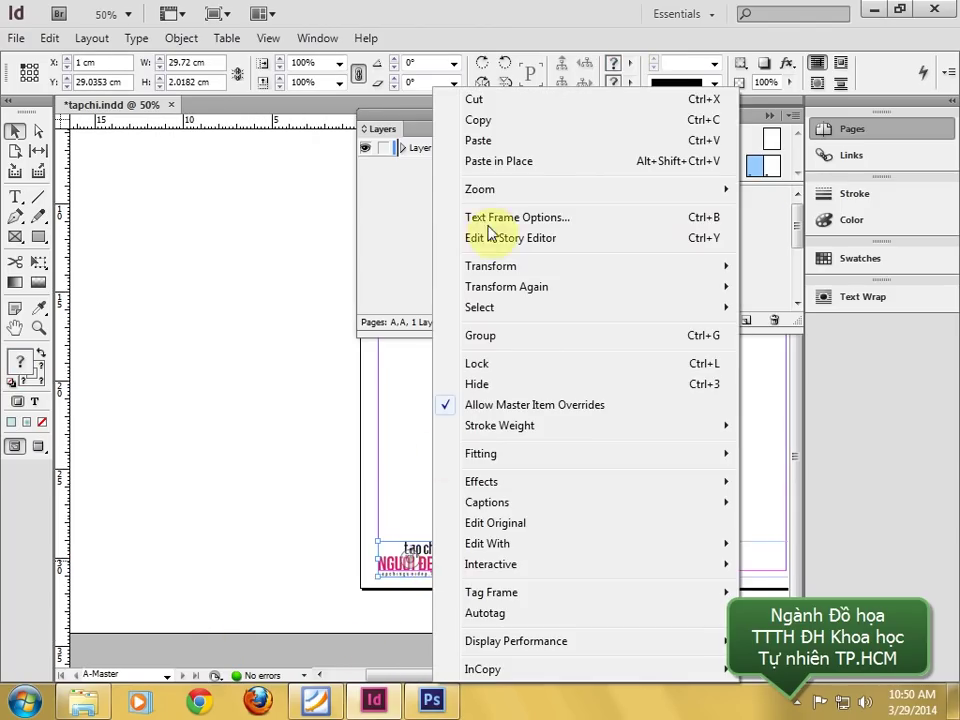
left_click(487, 101)
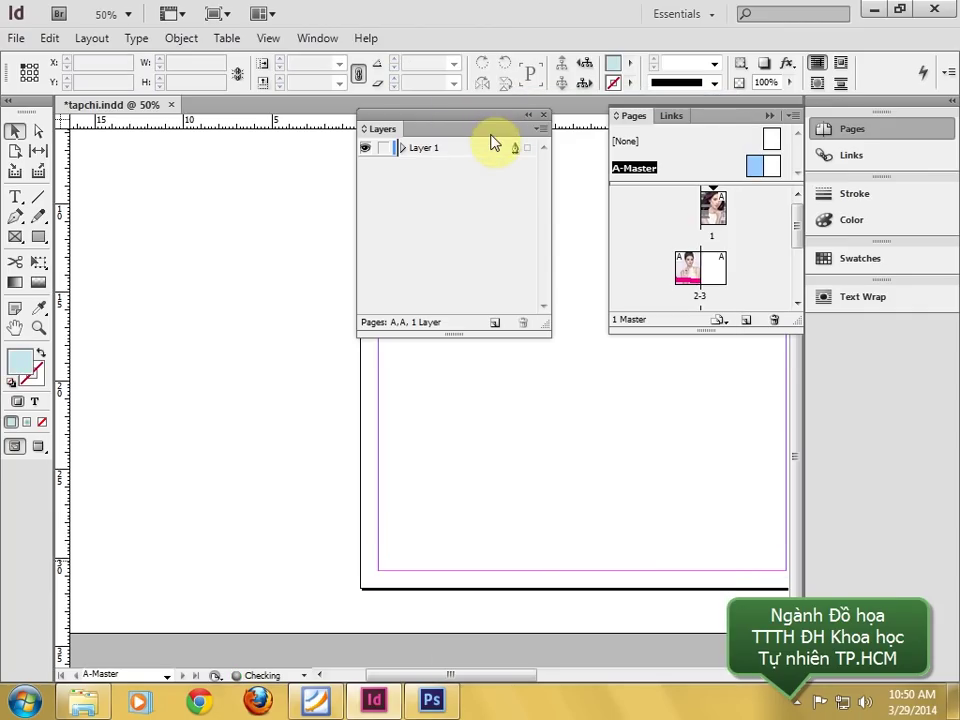
- Add a new layer above Layer 1 and paste the logo and page-number block in place on it
left_click(497, 322)
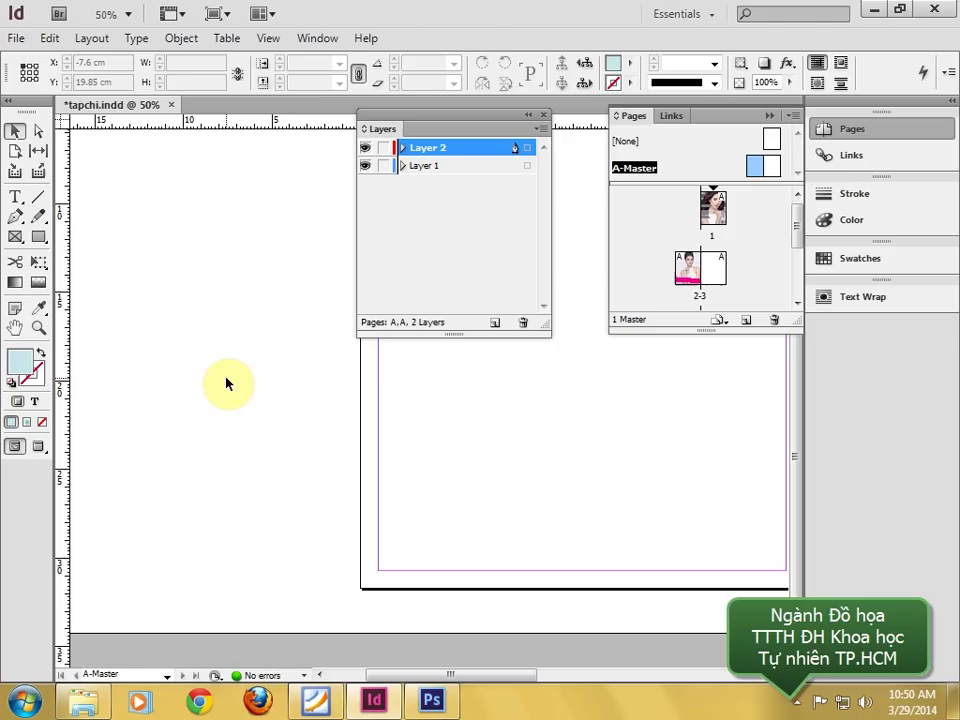
left_click(58, 41)
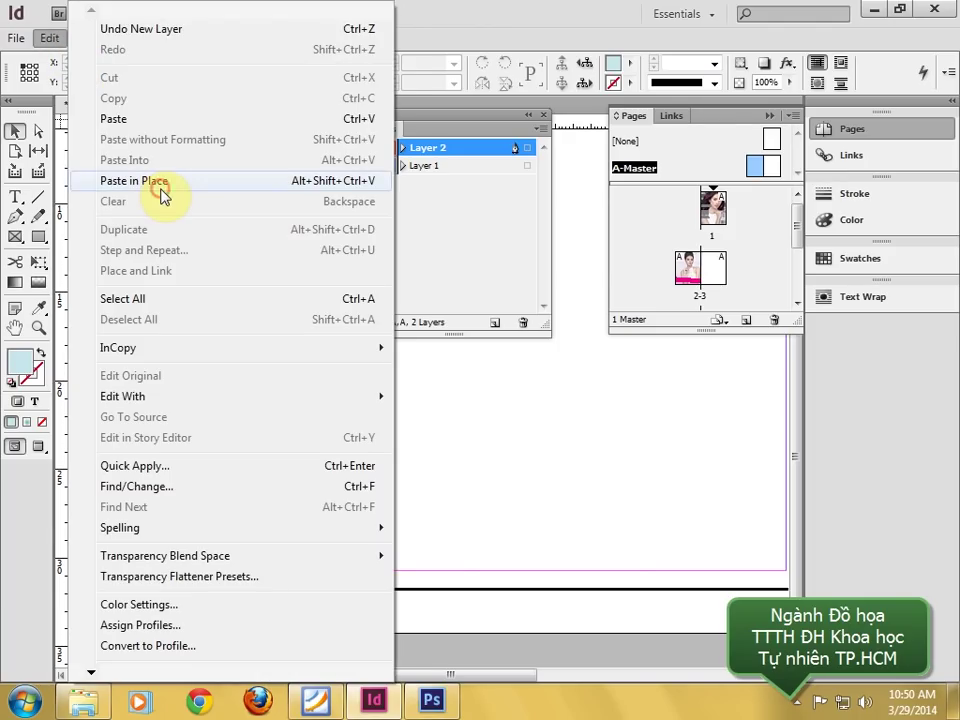
left_click(161, 193)
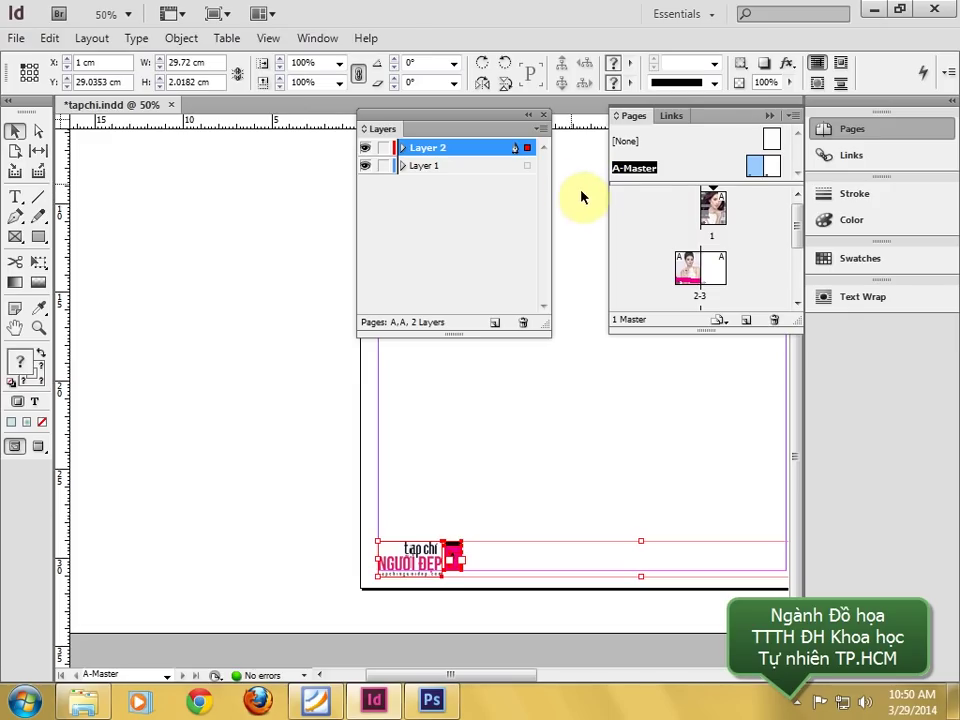
- Close the Layers list and return to the page 2-3 spread to check the logo over the photo
left_click(544, 116)
double_click(697, 277)
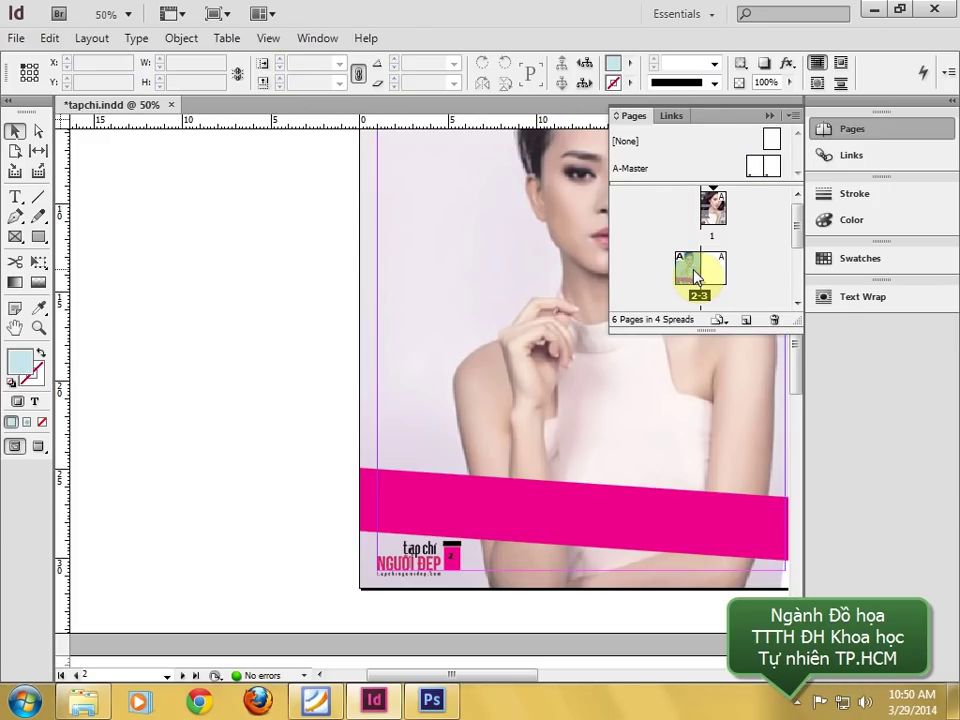
left_click_drag(529, 446, 253, 435)
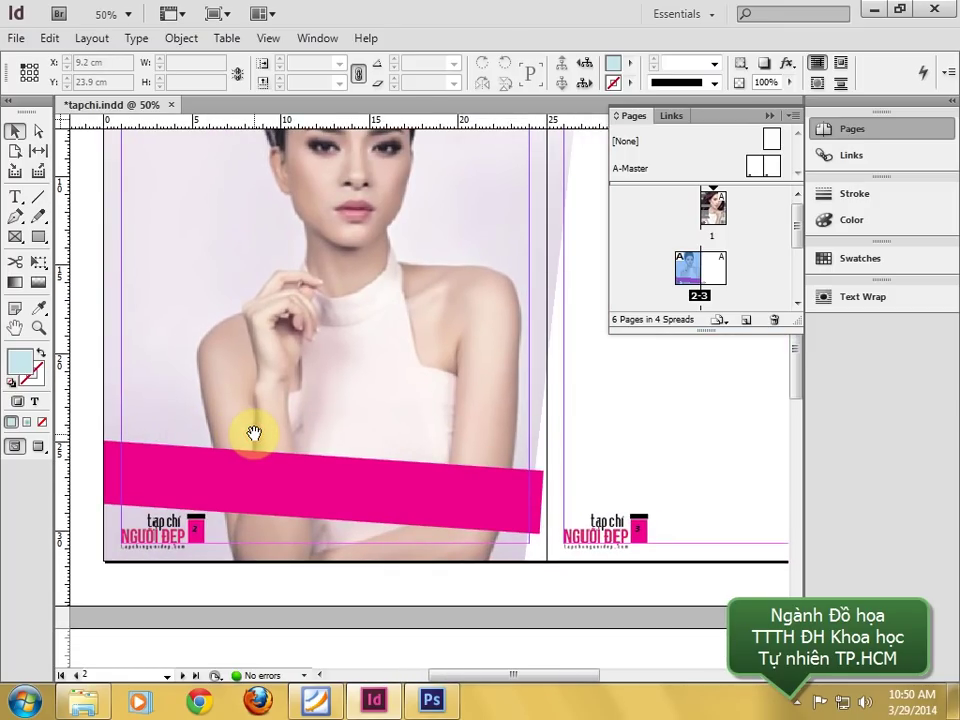
key("ctrl+minus")
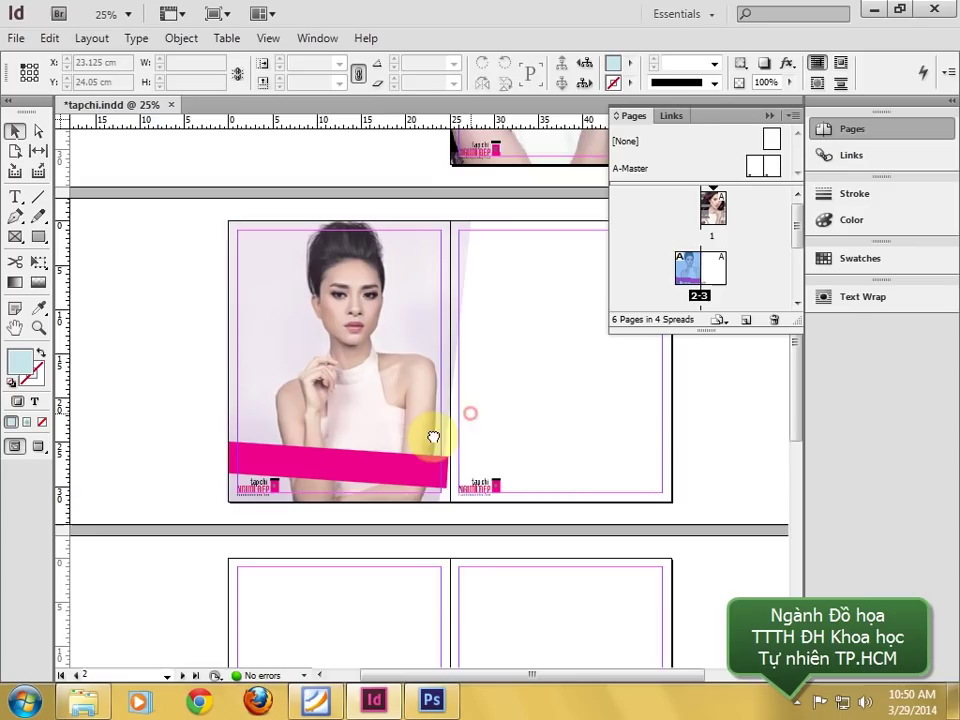
left_click(499, 437)
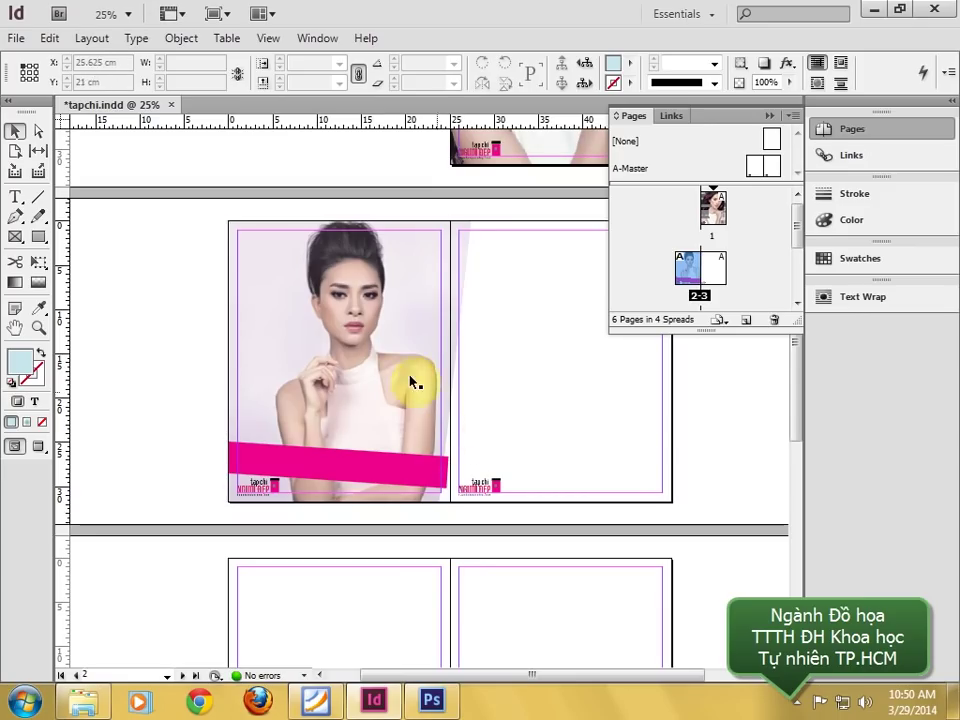
- Check the folded banner corner in the reference PDF and draw a similar triangle, about 0.46 × 0.28 cm, above the banner's protruding right end with the Pen tool
left_click(318, 702)
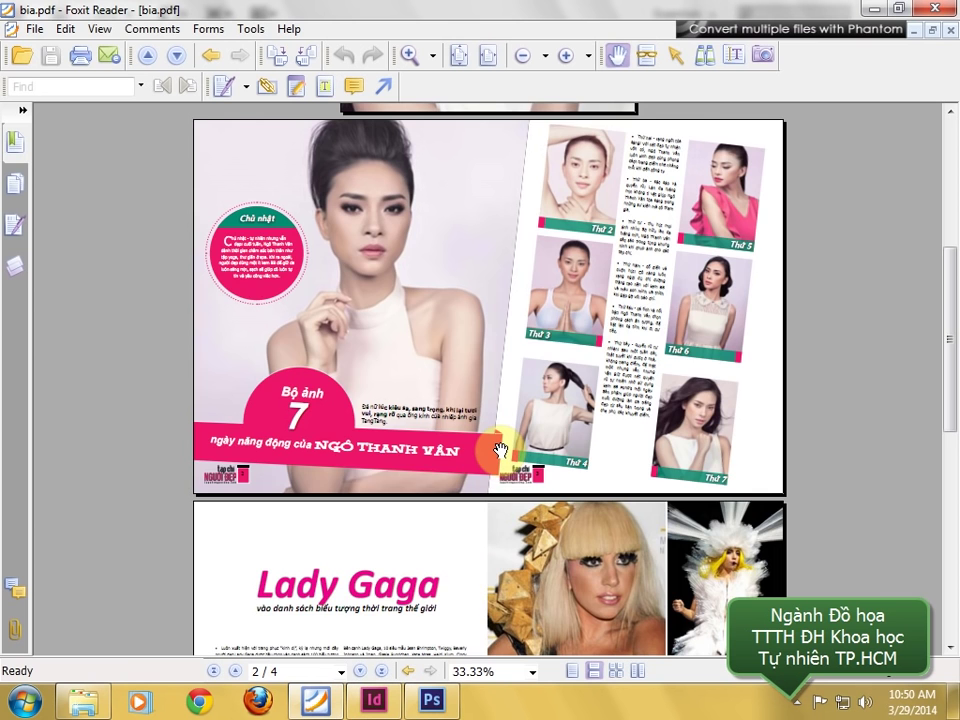
scroll(499, 447, "up", 2)
left_click_drag(542, 607, 452, 313)
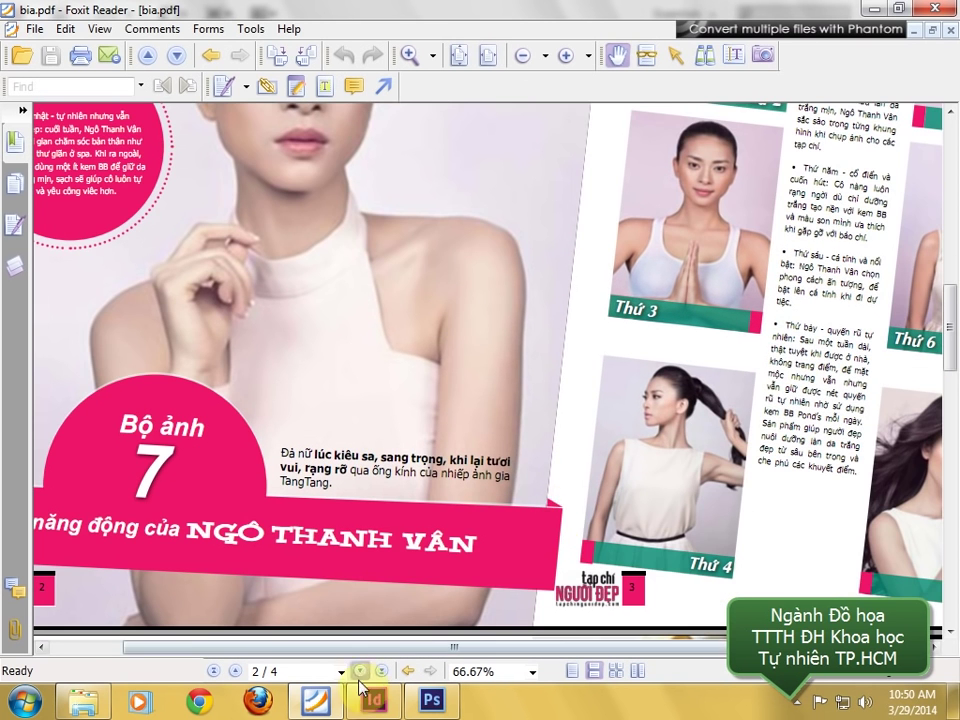
left_click(374, 703)
key("z")
left_click_drag(433, 433, 482, 503)
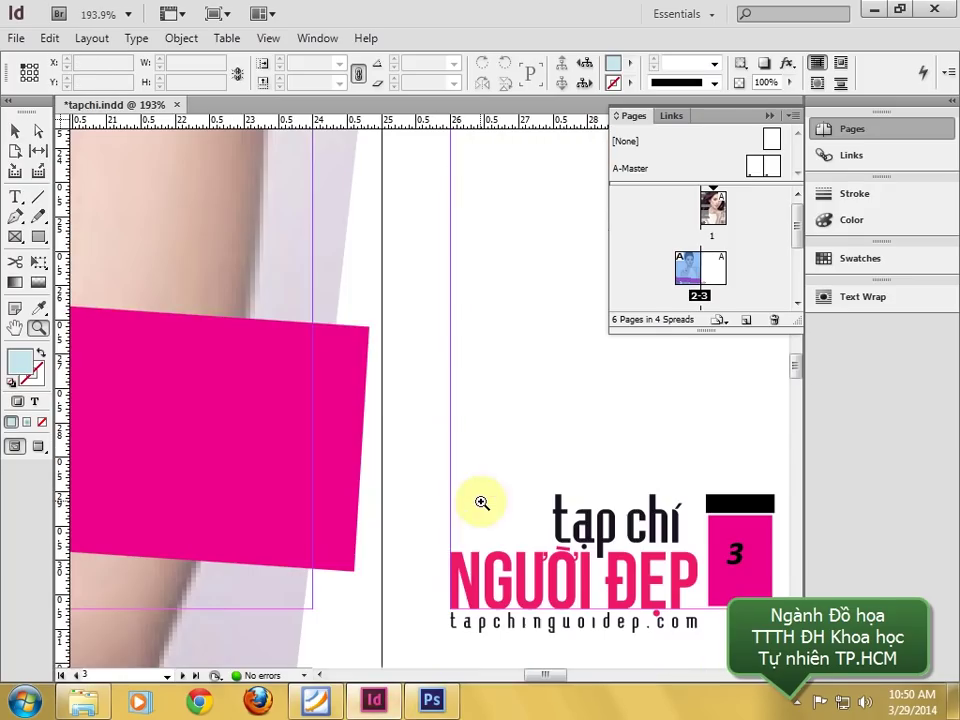
left_click_drag(276, 248, 448, 398)
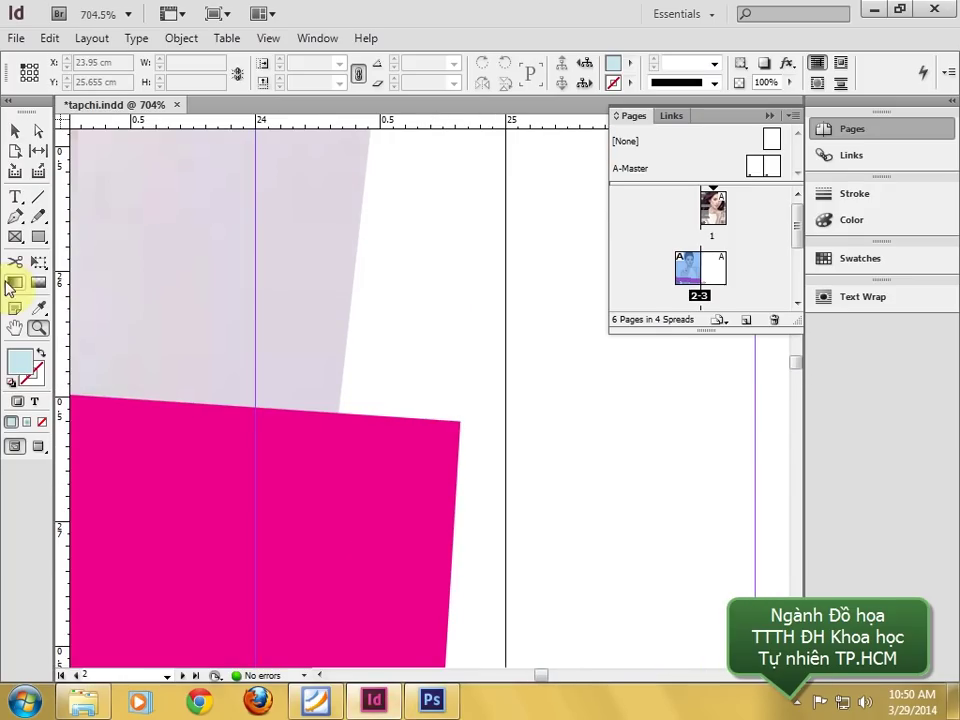
left_click(14, 219)
left_click(349, 410)
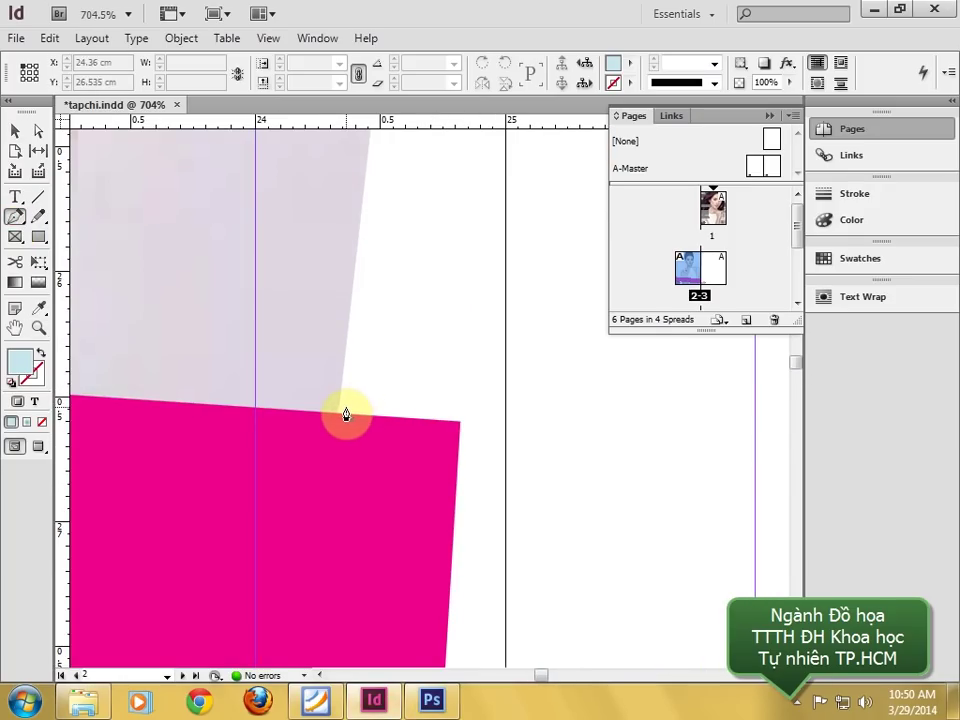
left_click(457, 418)
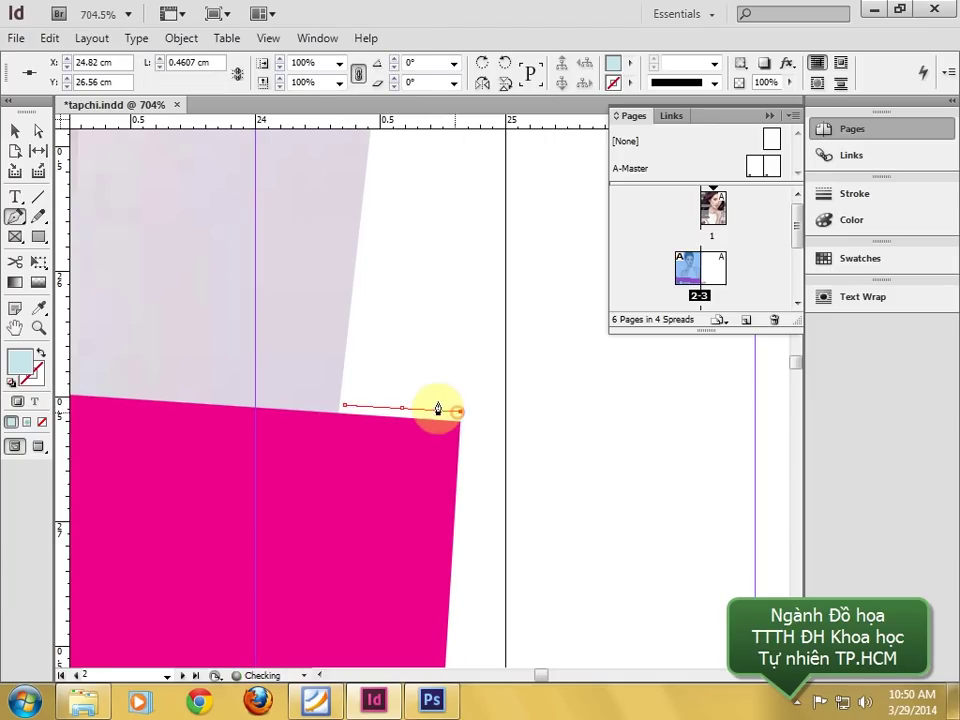
left_click(352, 343)
left_click(347, 406)
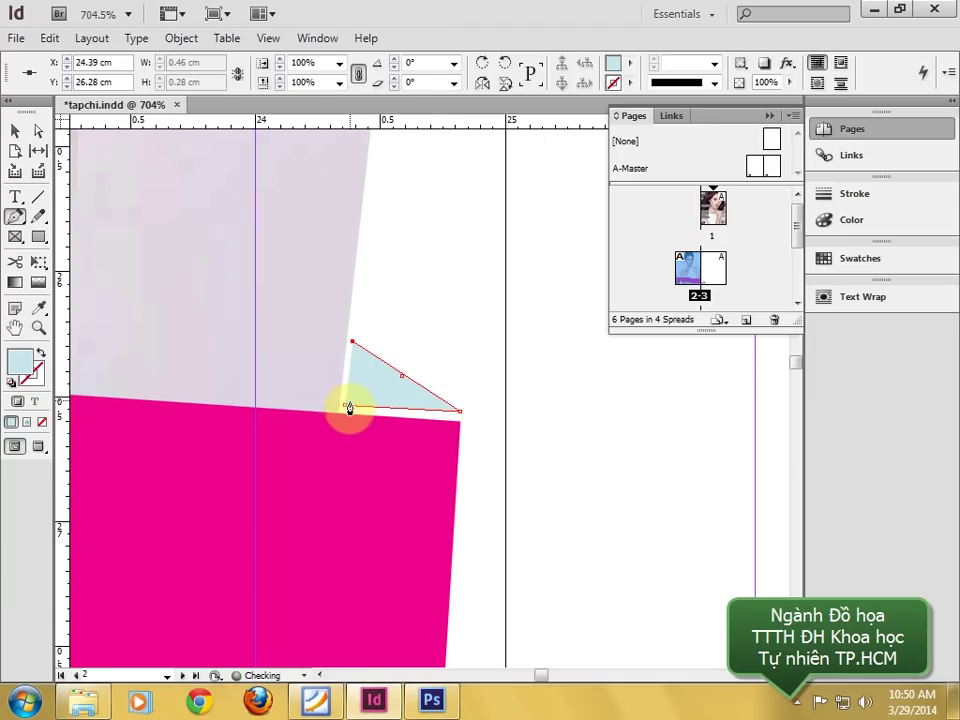
left_click(15, 131)
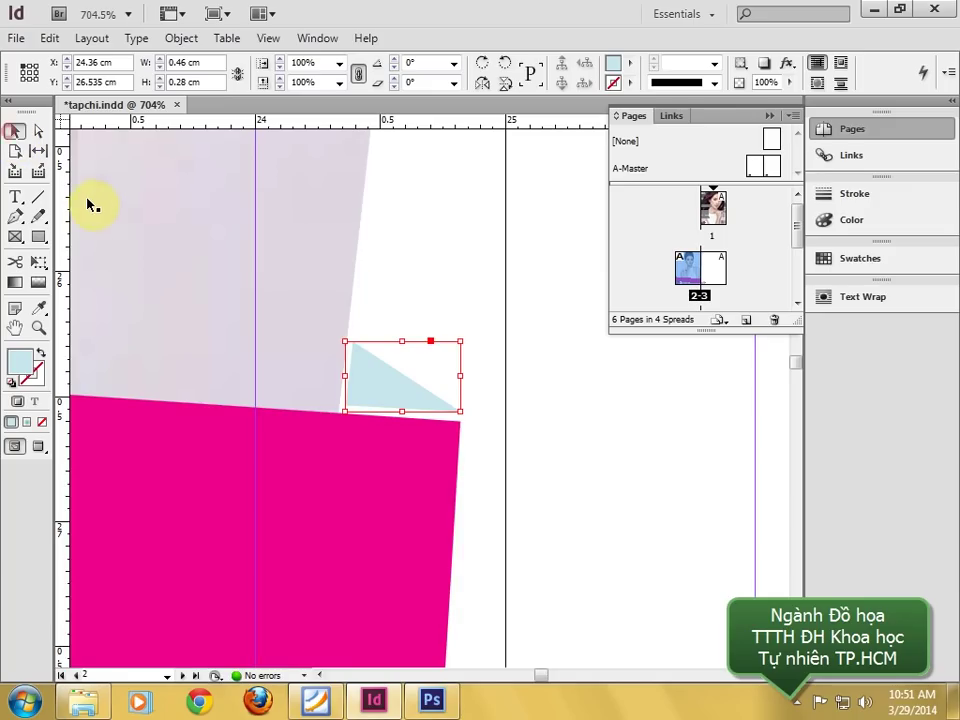
- Fill the small triangle above the banner's protruding end with the banner's magenta using the Eyedropper
key("i")
left_click(290, 424)
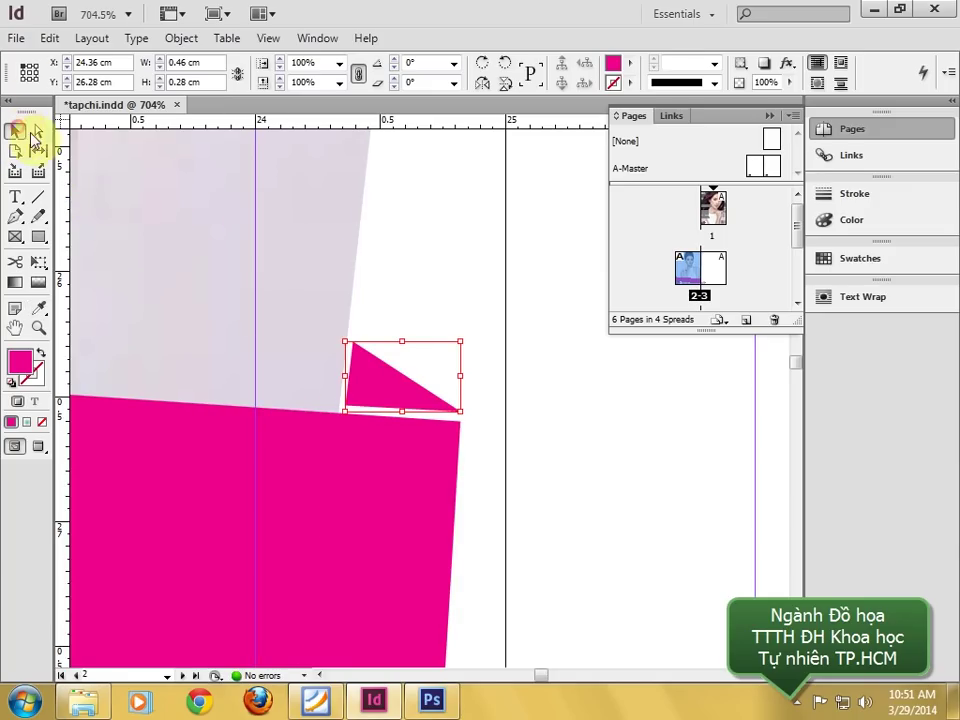
left_click(16, 132)
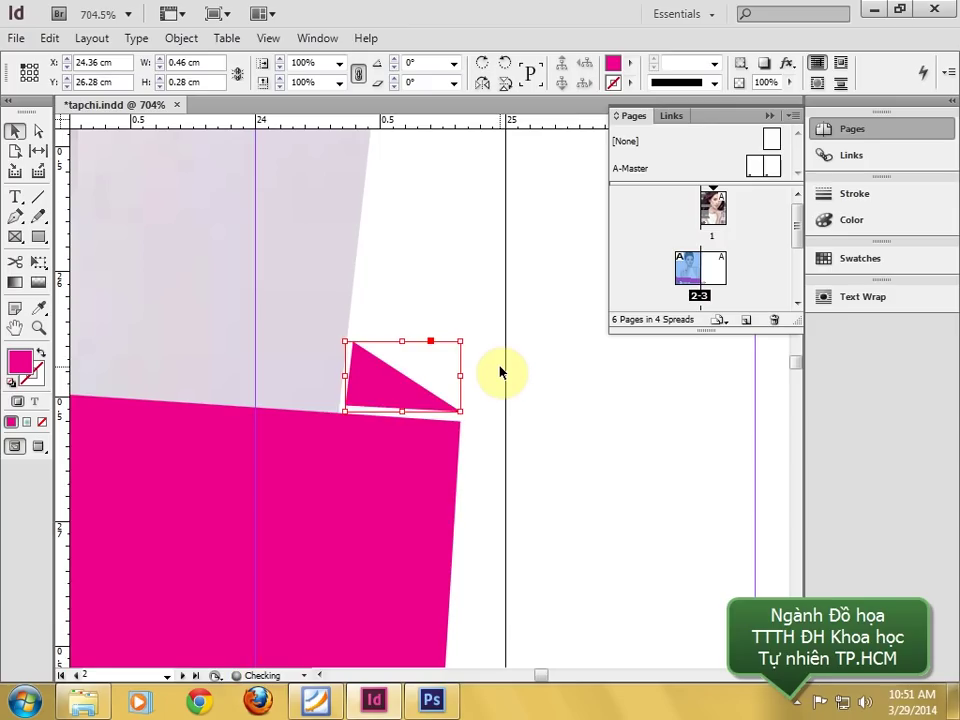
left_click(490, 371)
- Lower the triangle's outer corner point slightly towards the banner's upper corner so its lower edge follows the banner's slope
key("z")
left_click(364, 329)
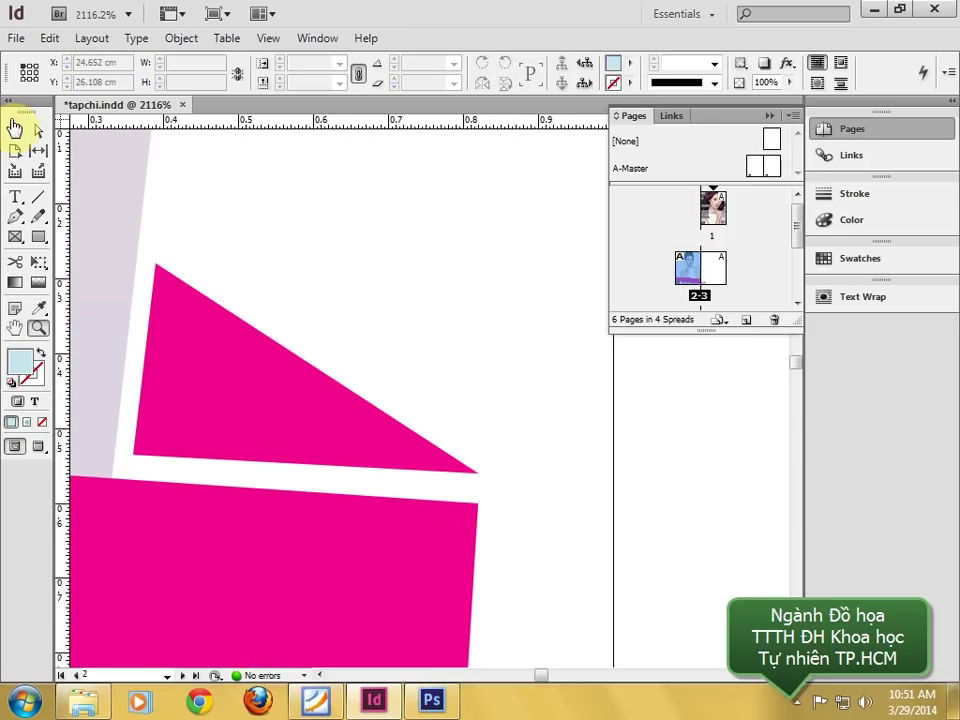
left_click(37, 131)
left_click(259, 336)
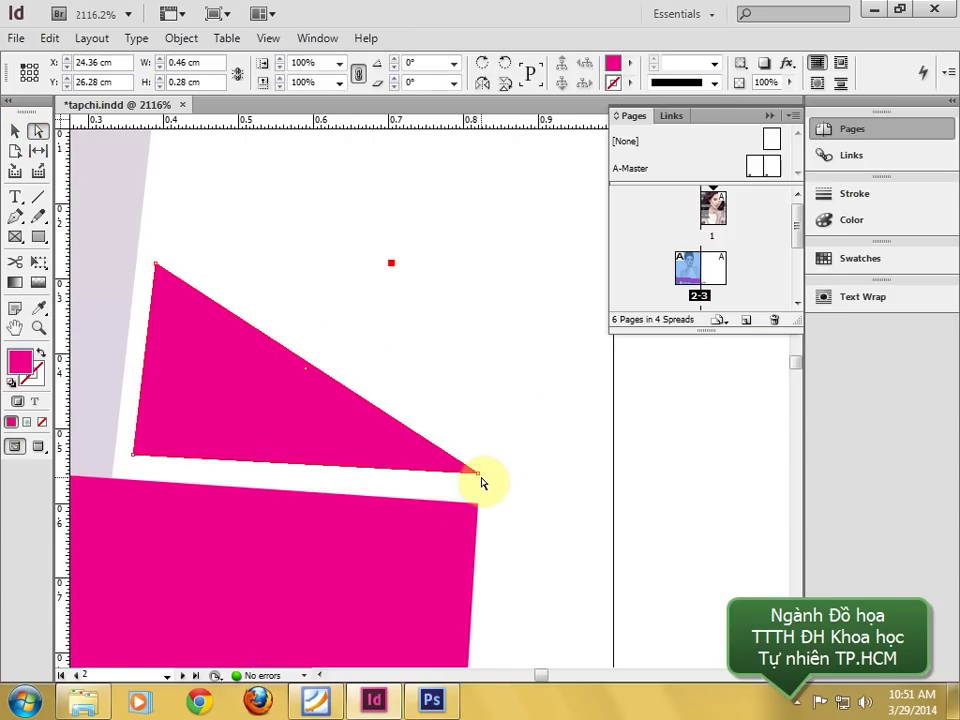
left_click_drag(479, 480, 479, 484)
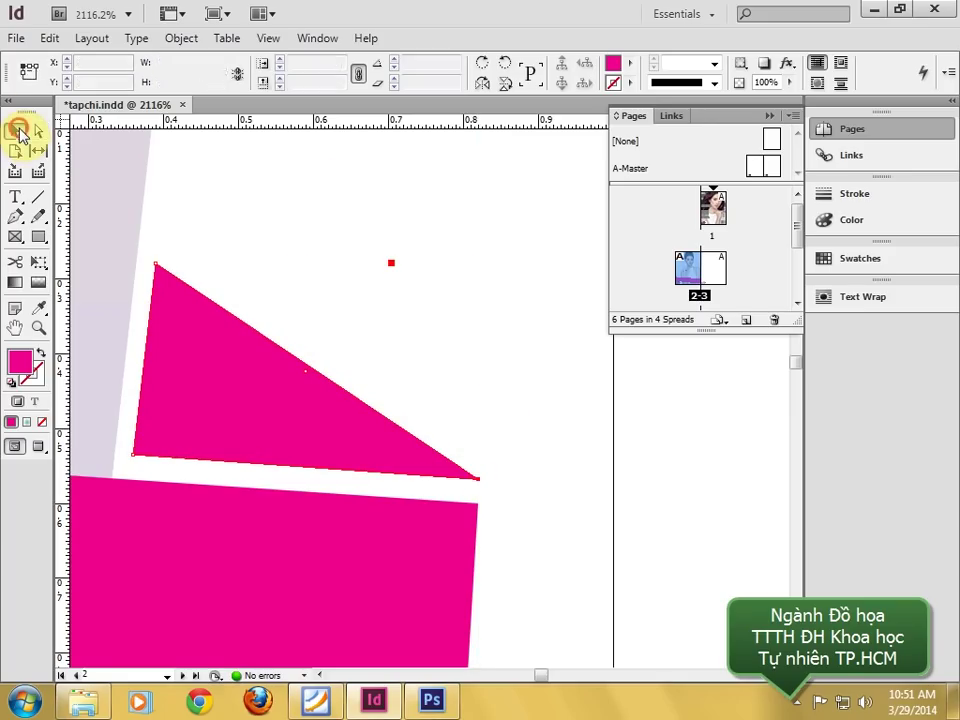
left_click(15, 131)
- Review the folded banner on page 2 and compare it with the title banner and semicircle in the reference PDF in Foxit Reader
key("ctrl+minus")
key("ctrl+minus")
key("ctrl+minus")
key("ctrl+minus")
key("ctrl+minus")
key("ctrl+minus")
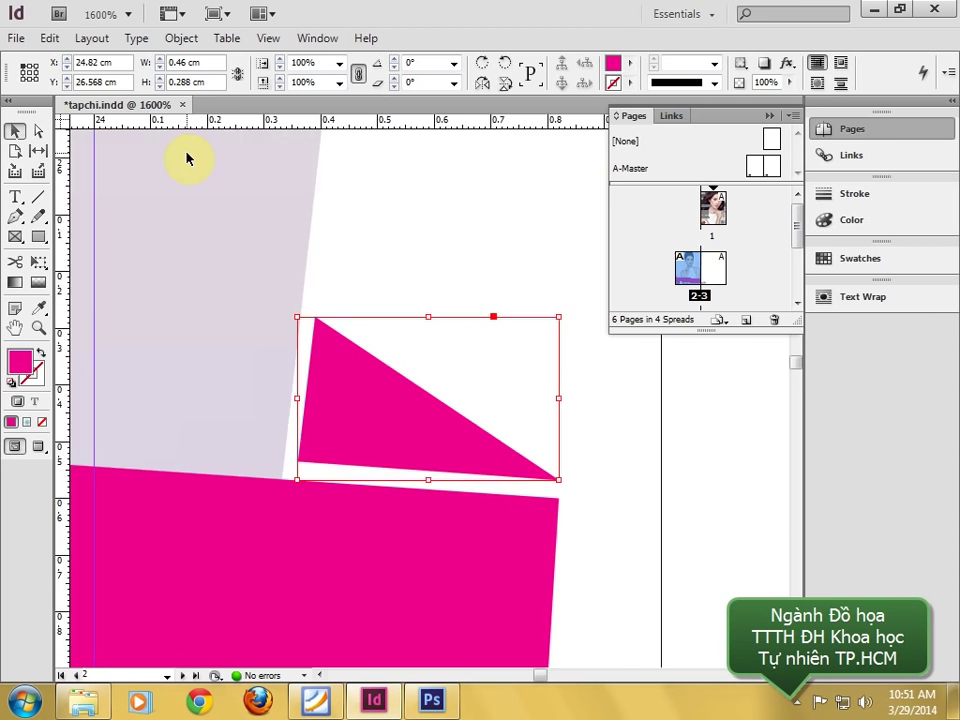
key("ctrl+minus")
key("ctrl+minus")
key("ctrl+minus")
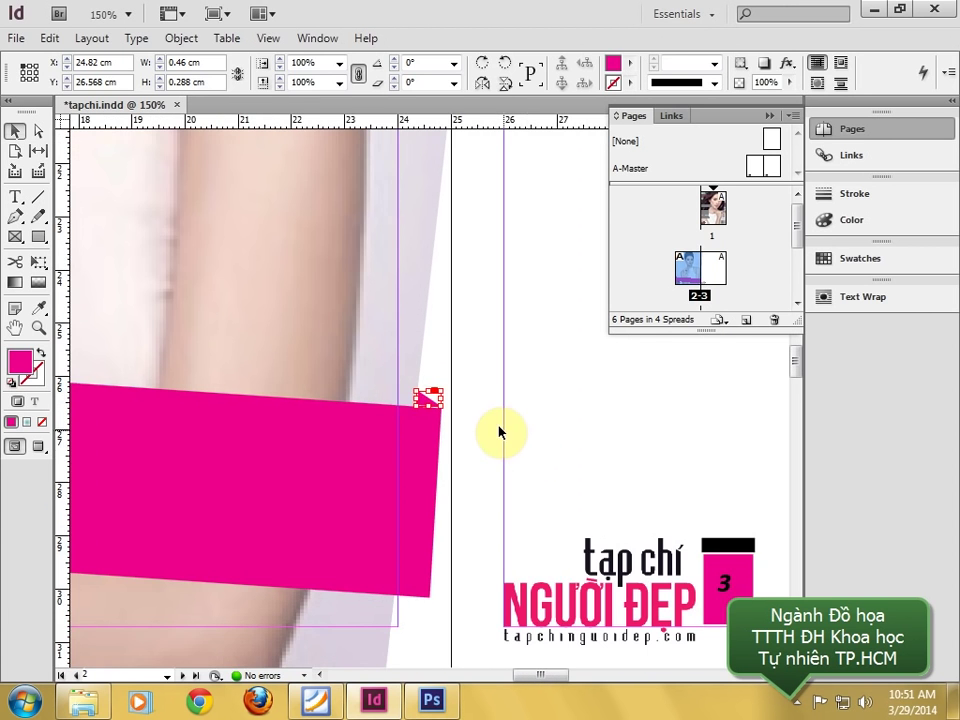
left_click_drag(358, 461, 525, 486)
key("ctrl+minus")
key("ctrl+minus")
key("ctrl+minus")
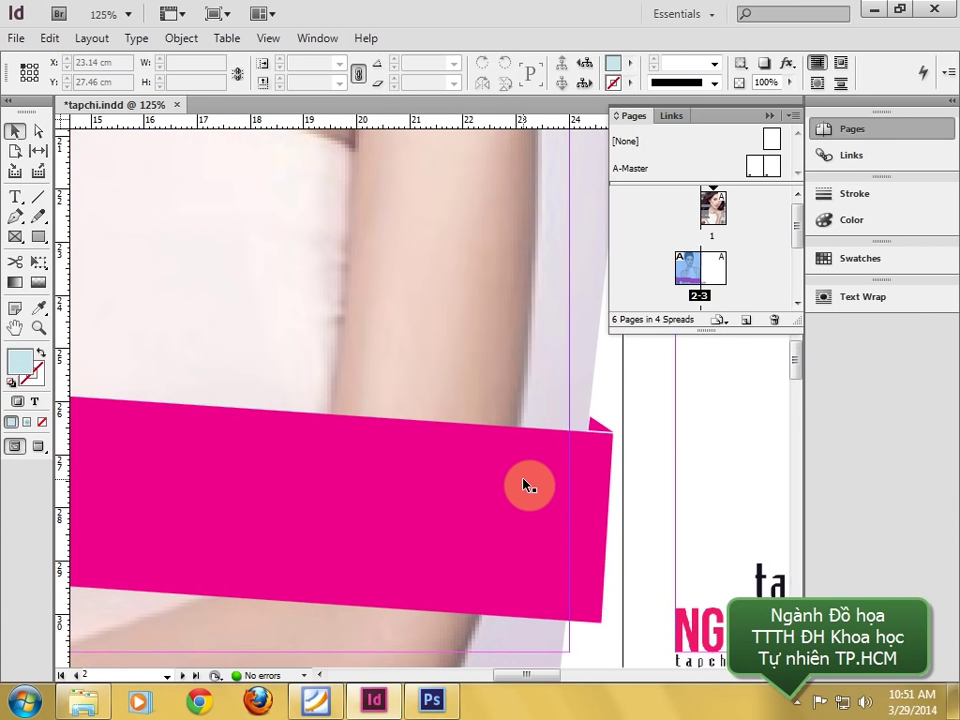
left_click_drag(394, 347, 481, 421)
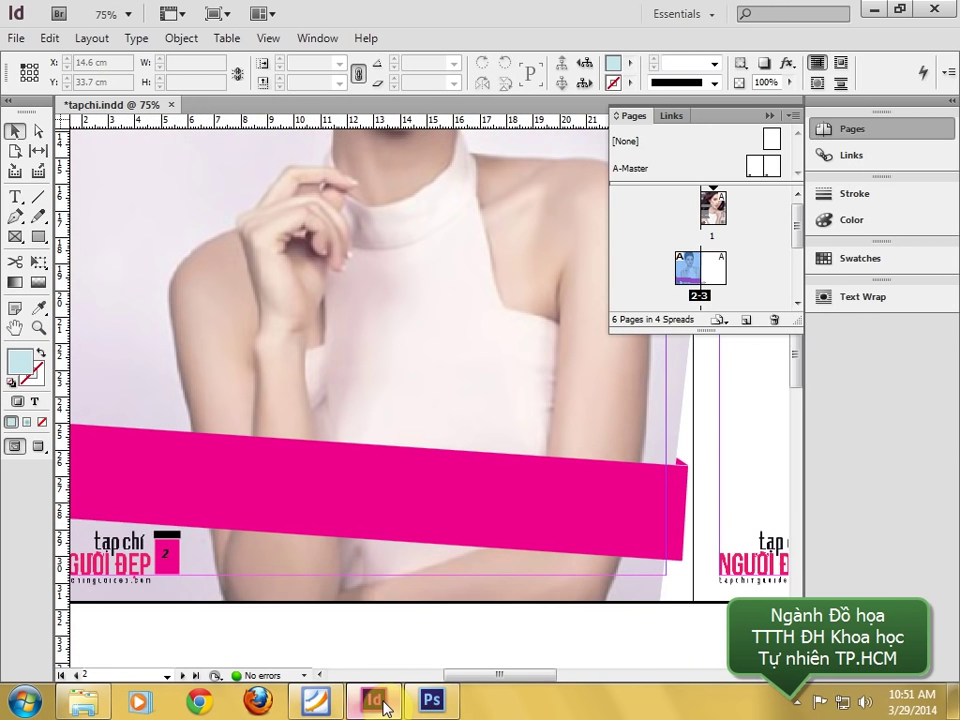
left_click(316, 702)
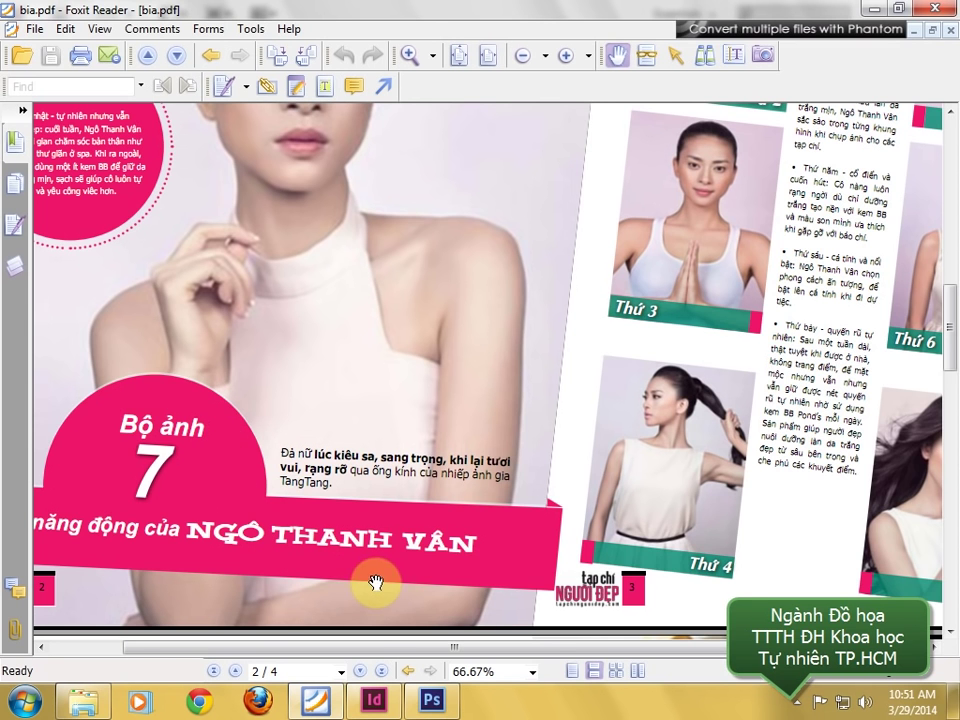
scroll(376, 580, "down", 1)
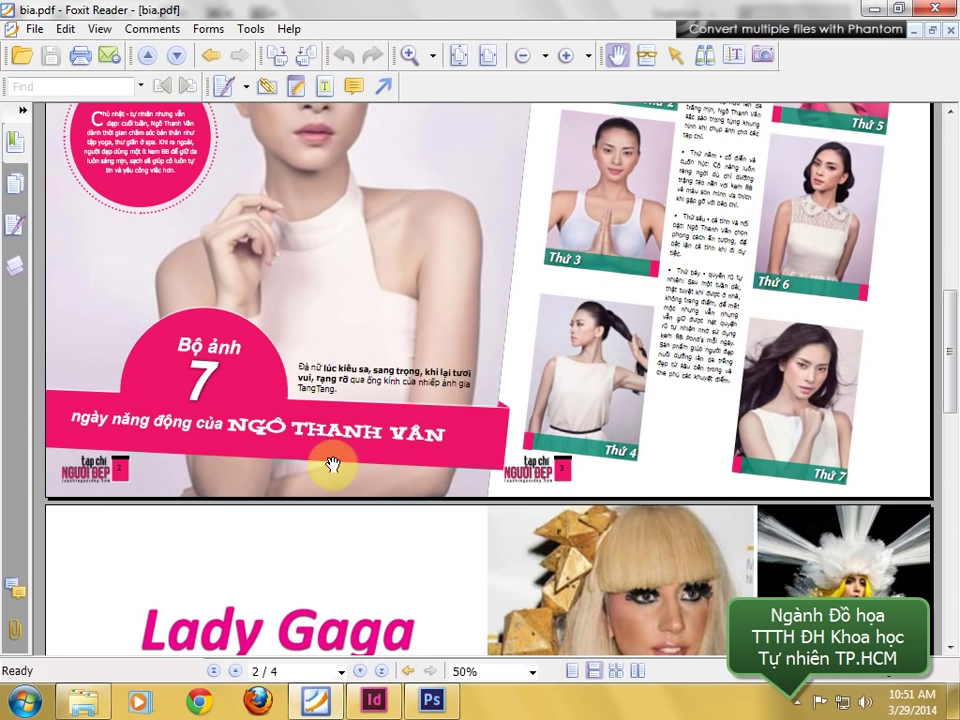
left_click(430, 700)
left_click(373, 700)
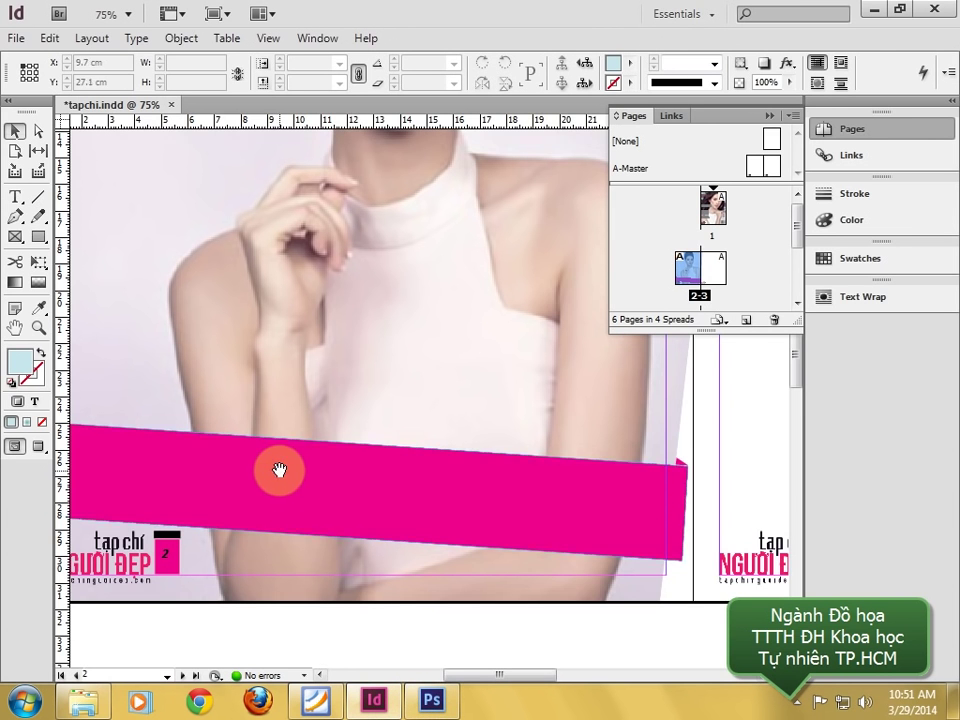
- Draw a circle about 7.55 cm in diameter overlapping the left part of the banner with the Ellipse tool
left_click_drag(279, 467, 301, 418)
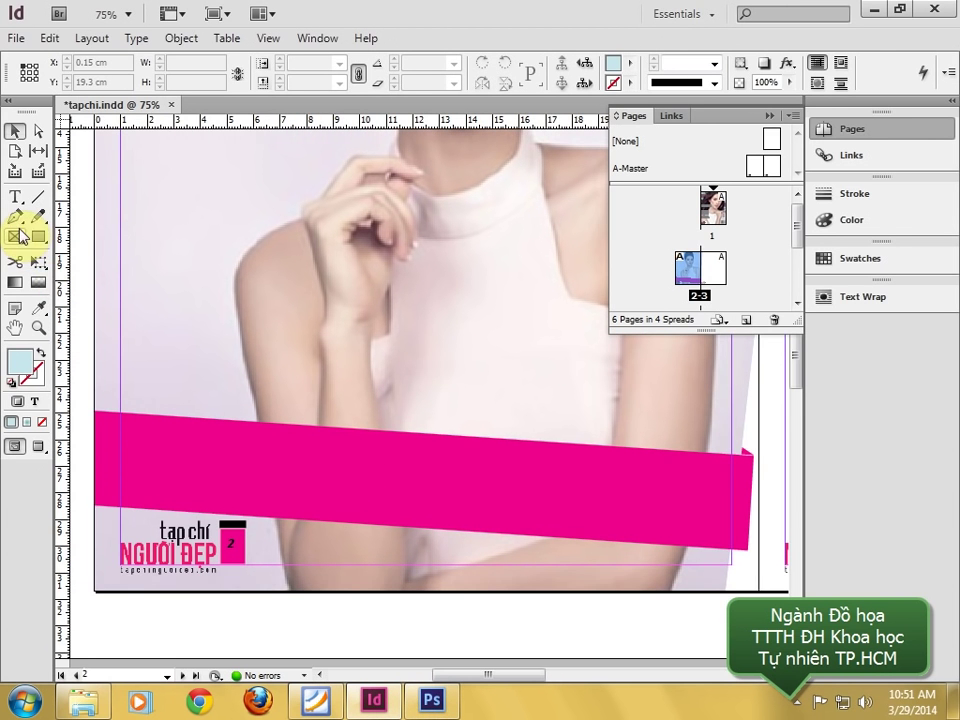
left_click(38, 236)
left_click(122, 255)
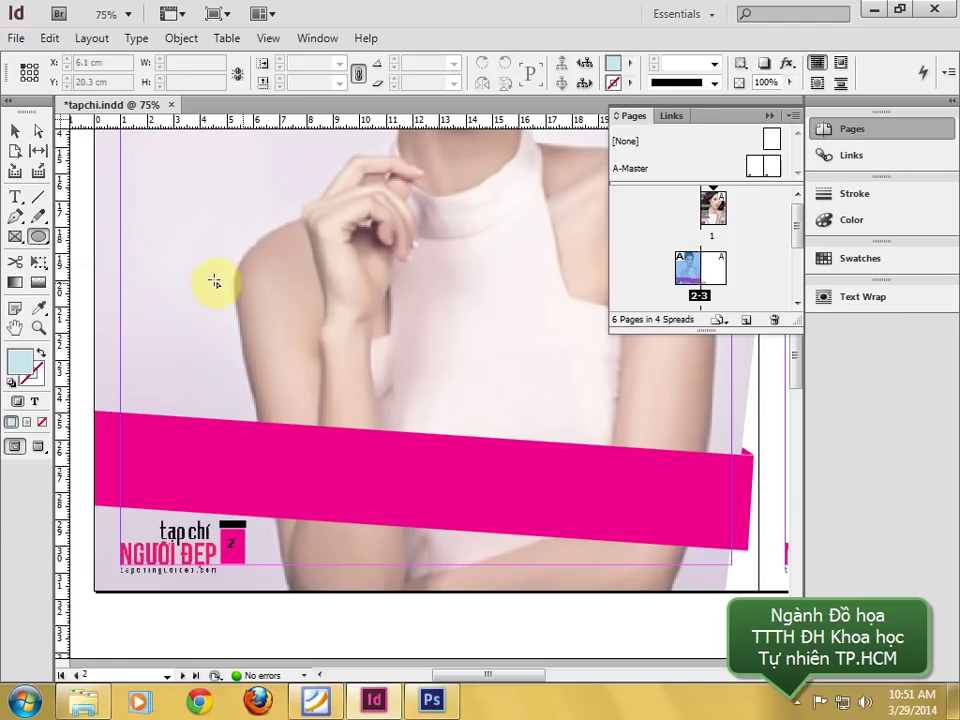
left_click_drag(204, 293, 430, 497)
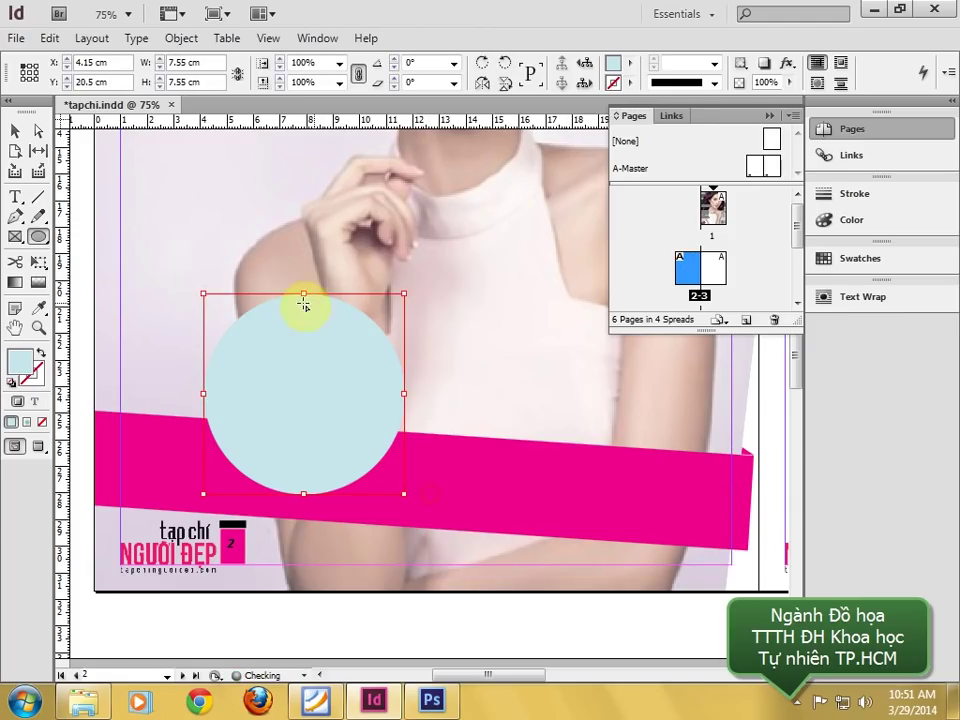
- Fill the circle with the banner's magenta and move it down until its lower half lies within the banner
left_click(38, 309)
left_click(146, 407)
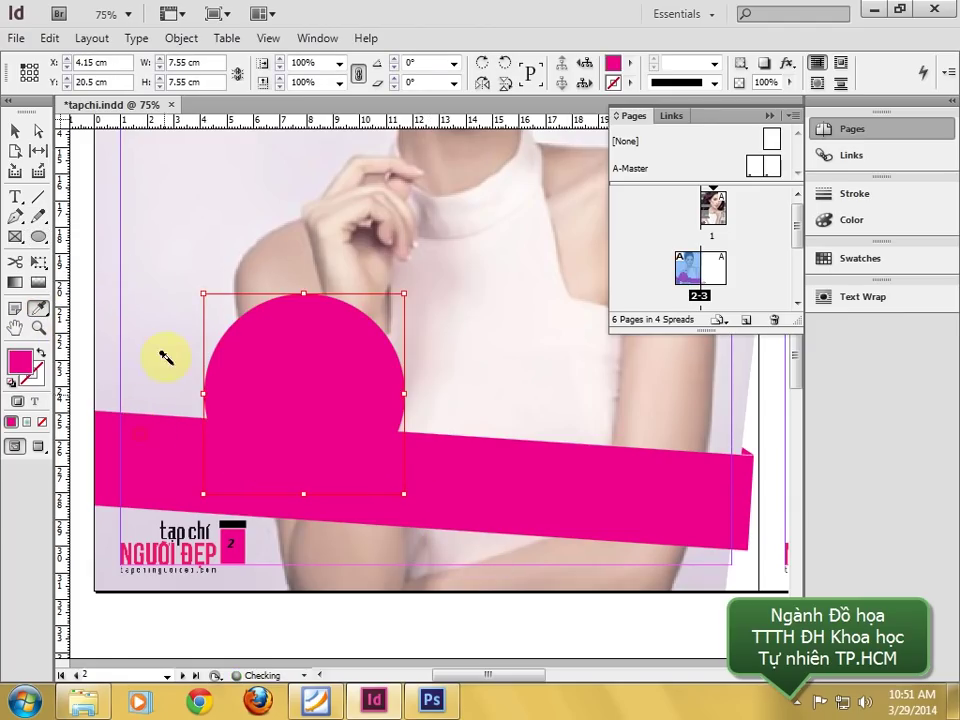
left_click(15, 132)
left_click_drag(332, 386, 331, 411)
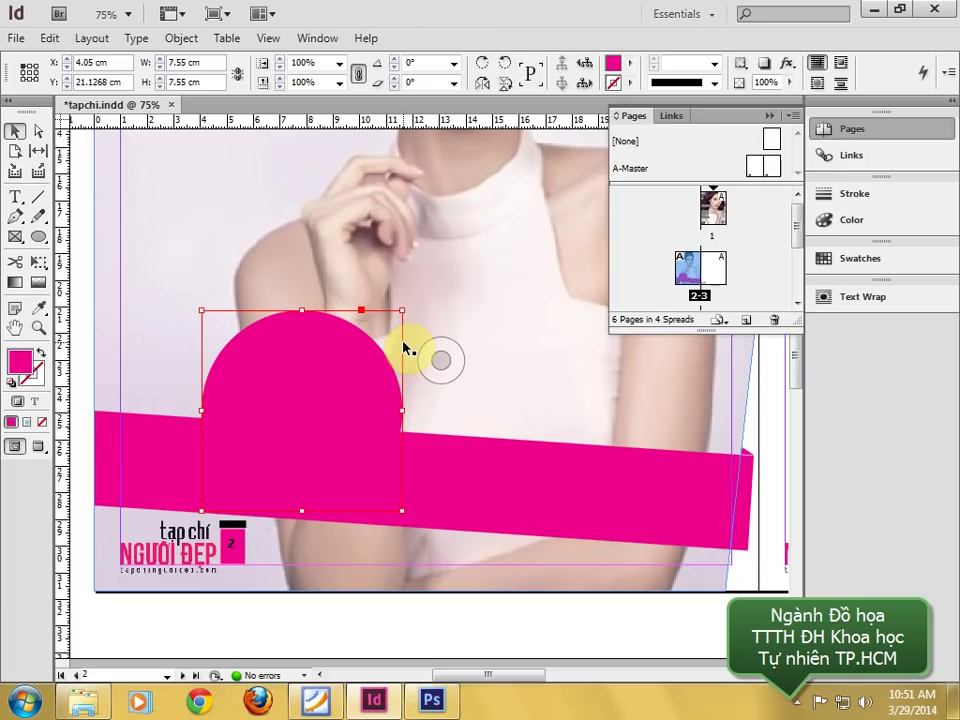
- Select the circle and the banner together, merge them into one shape with Pathfinder Add, and close the Pathfinder options
left_click(461, 452)
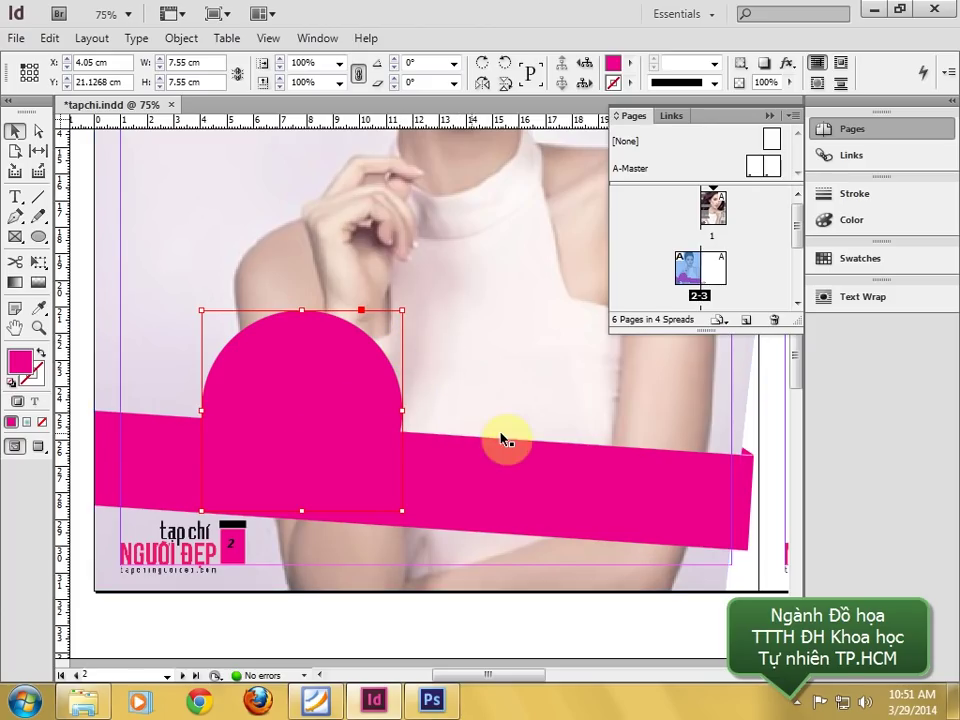
left_click(475, 488)
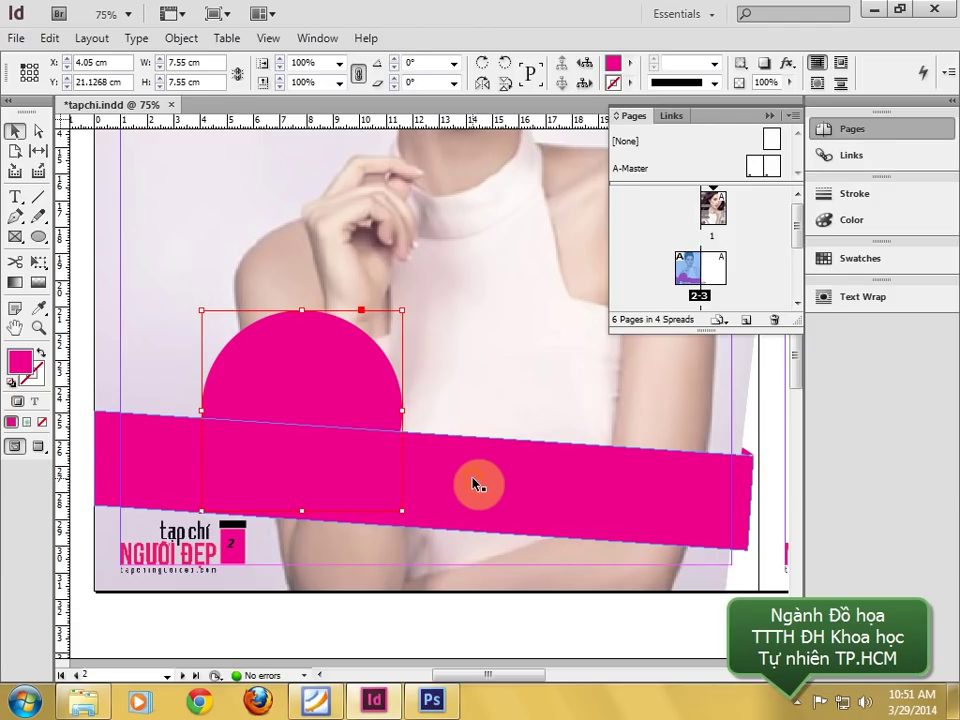
left_click(439, 452)
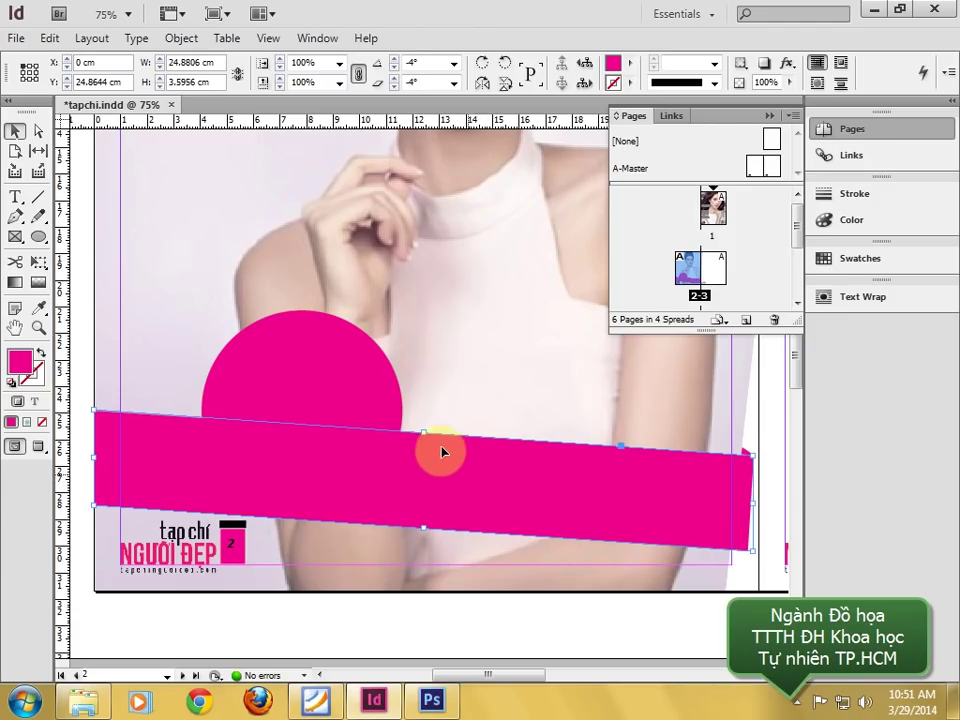
left_click(310, 360)
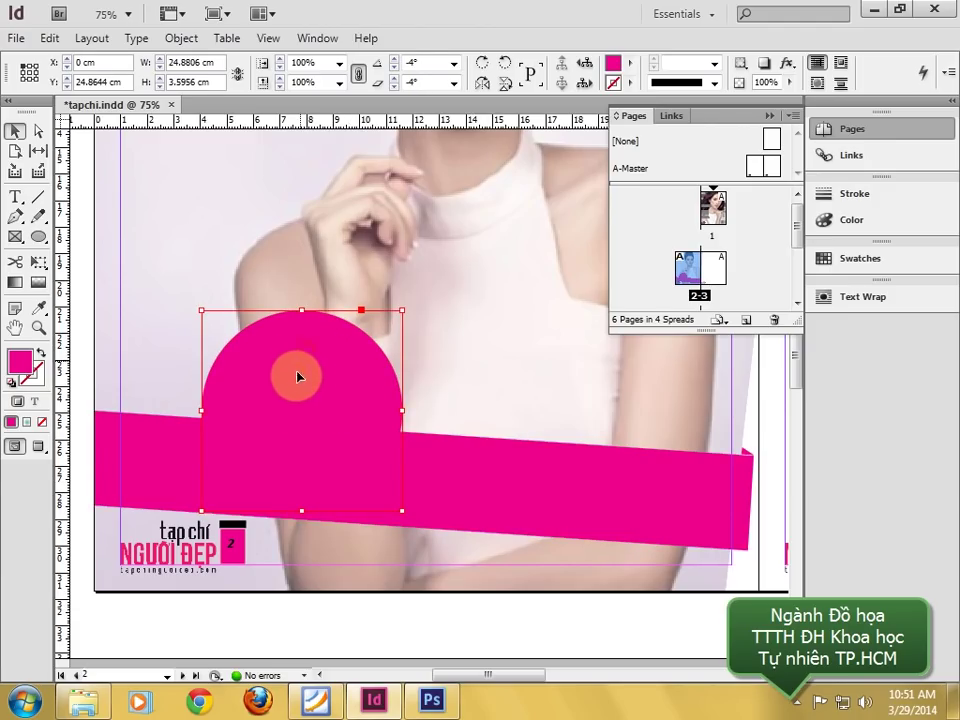
left_click(471, 474, "shift")
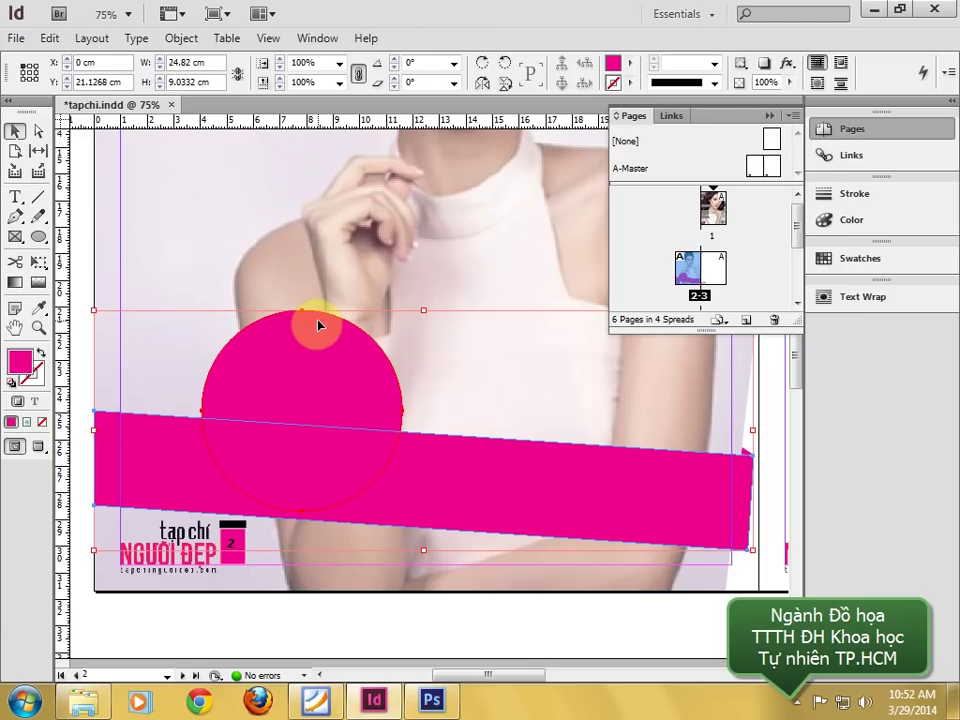
key("shift+F7")
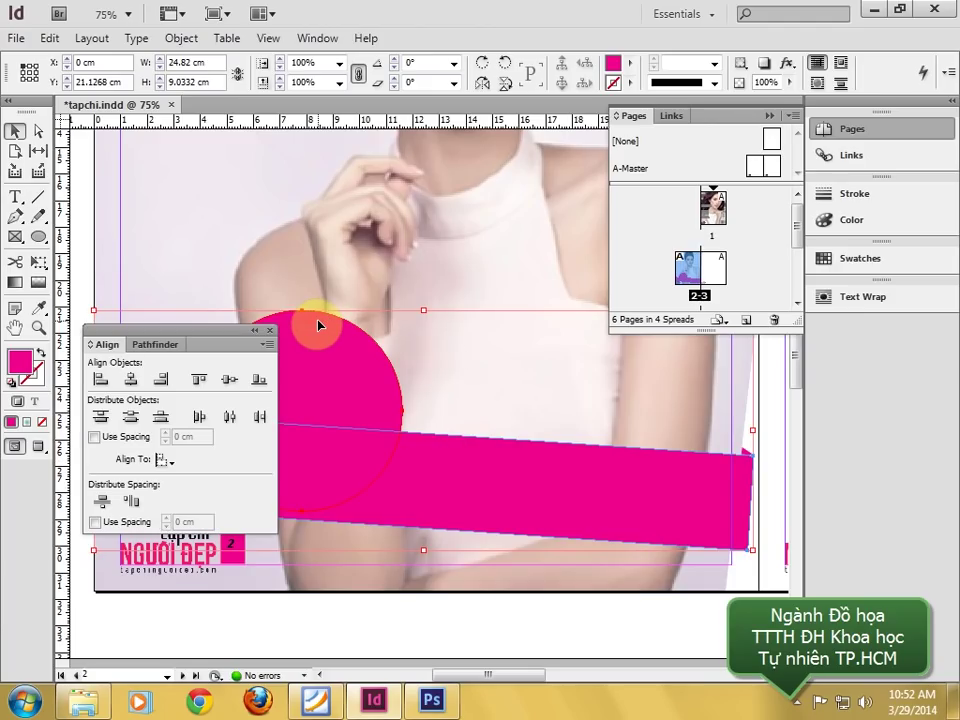
left_click(157, 345)
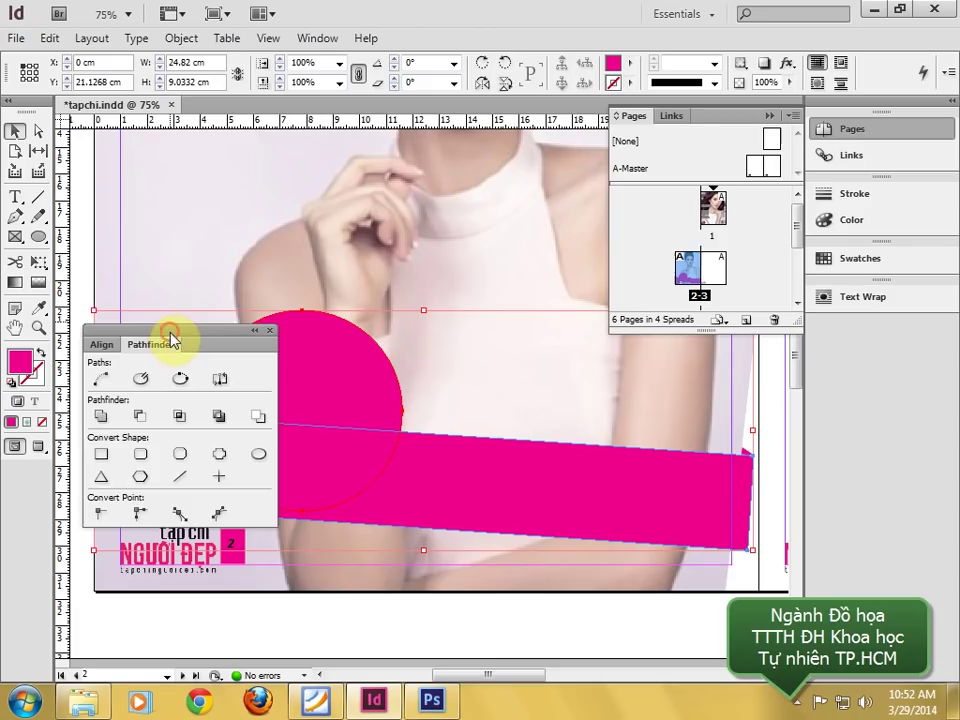
left_click_drag(172, 340, 182, 152)
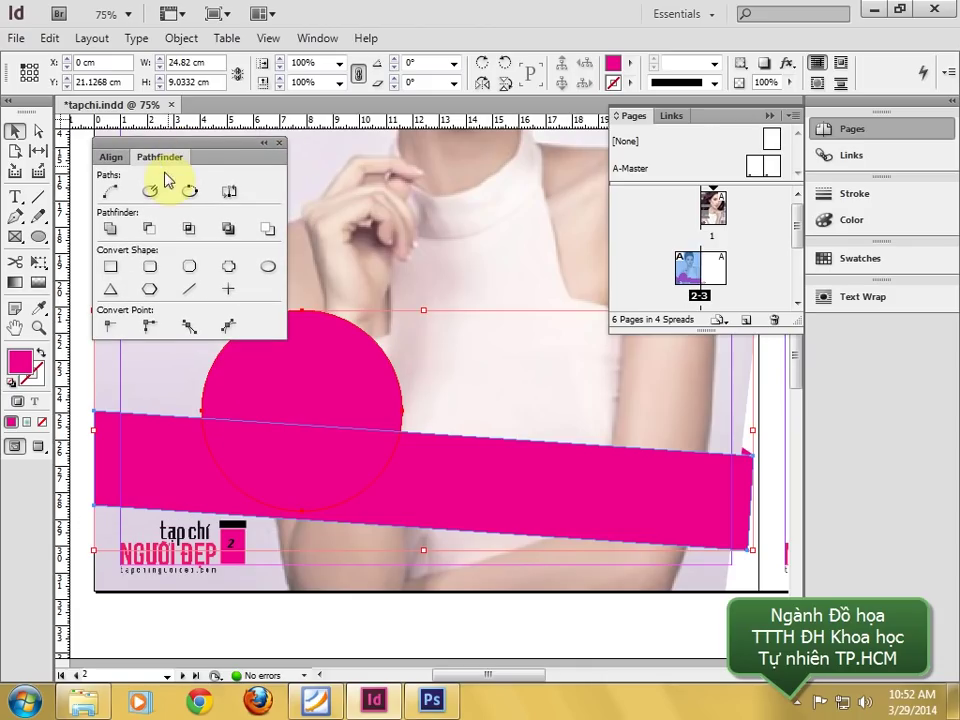
left_click(110, 232)
left_click(263, 421)
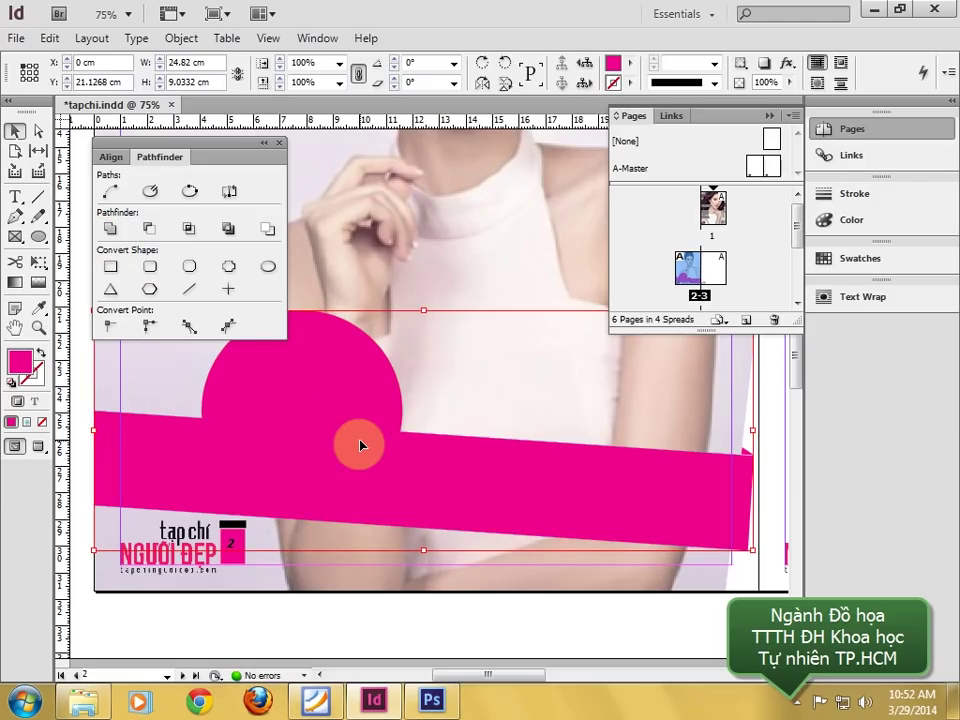
left_click(403, 252)
left_click(282, 146)
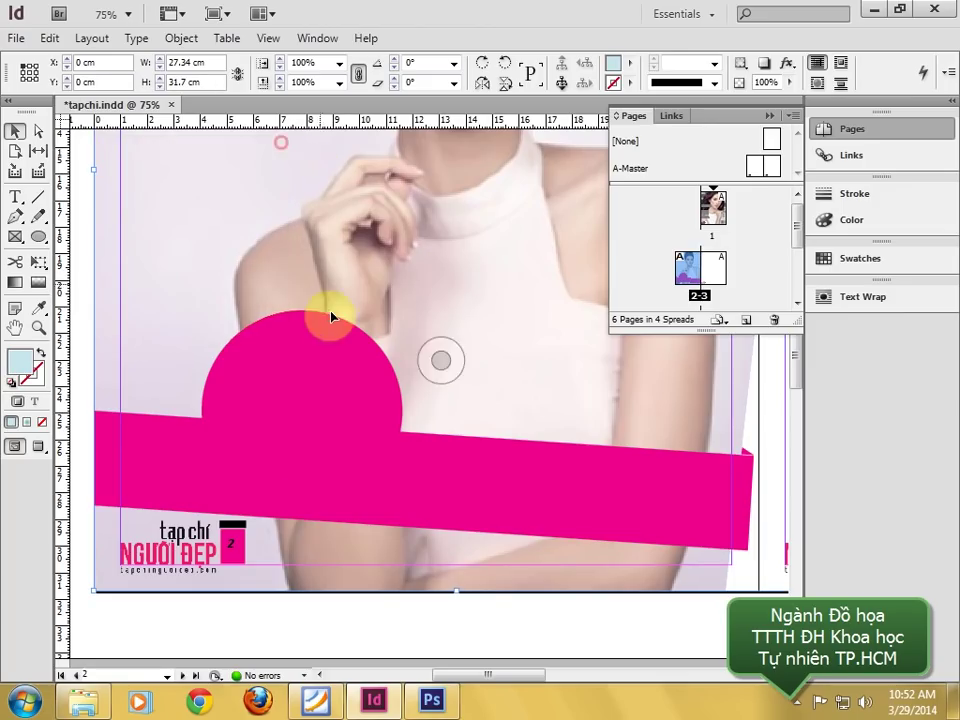
left_click_drag(489, 456, 444, 461)
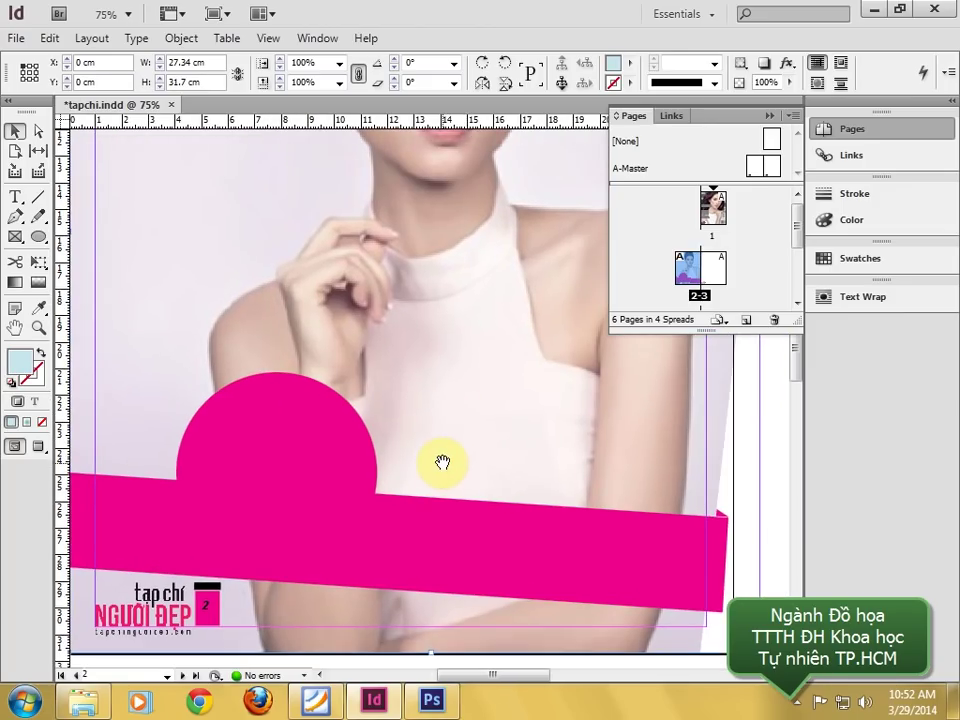
- Check the white-edged circle and band on page 2 of the reference bia.pdf, and return to the tapchi.indd layout
left_click(343, 489)
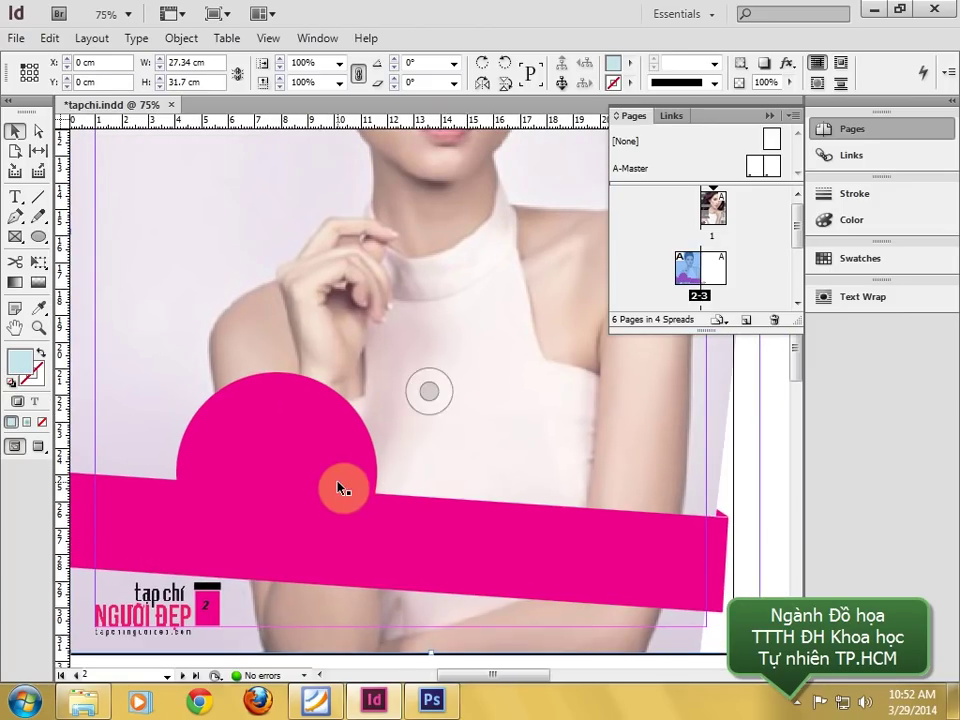
left_click(318, 700)
scroll(240, 320, "up", 4)
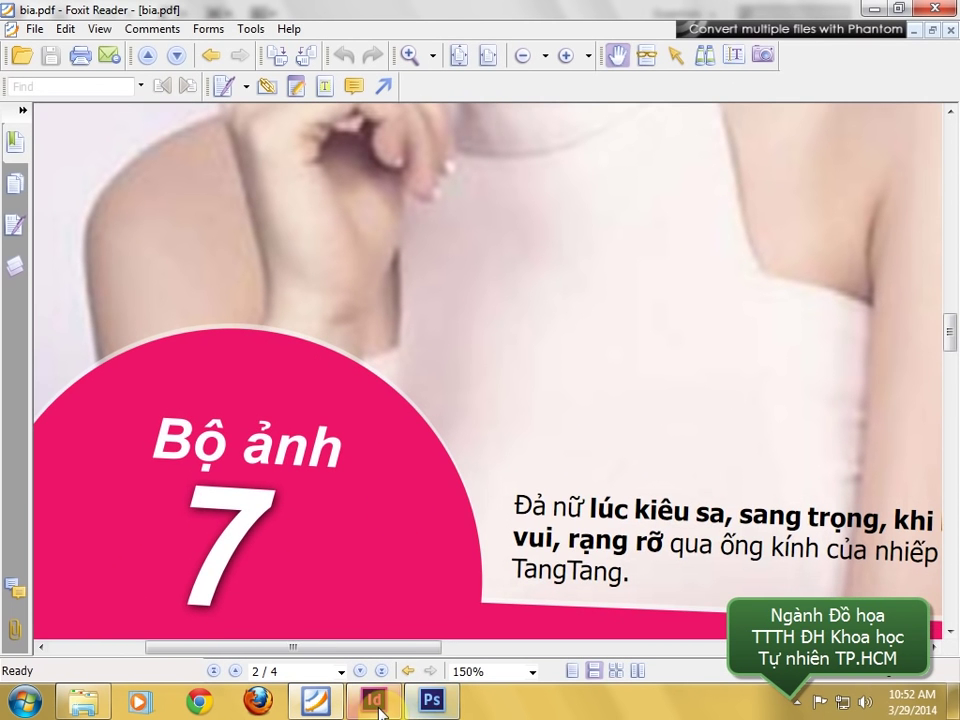
mouse_move(380, 705)
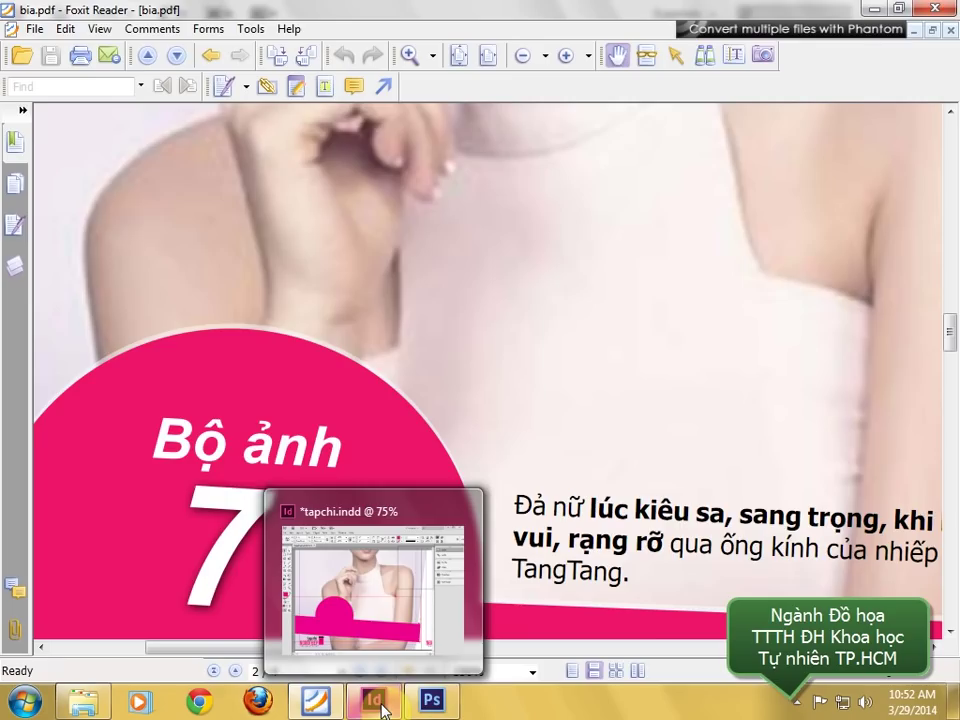
left_click(378, 702)
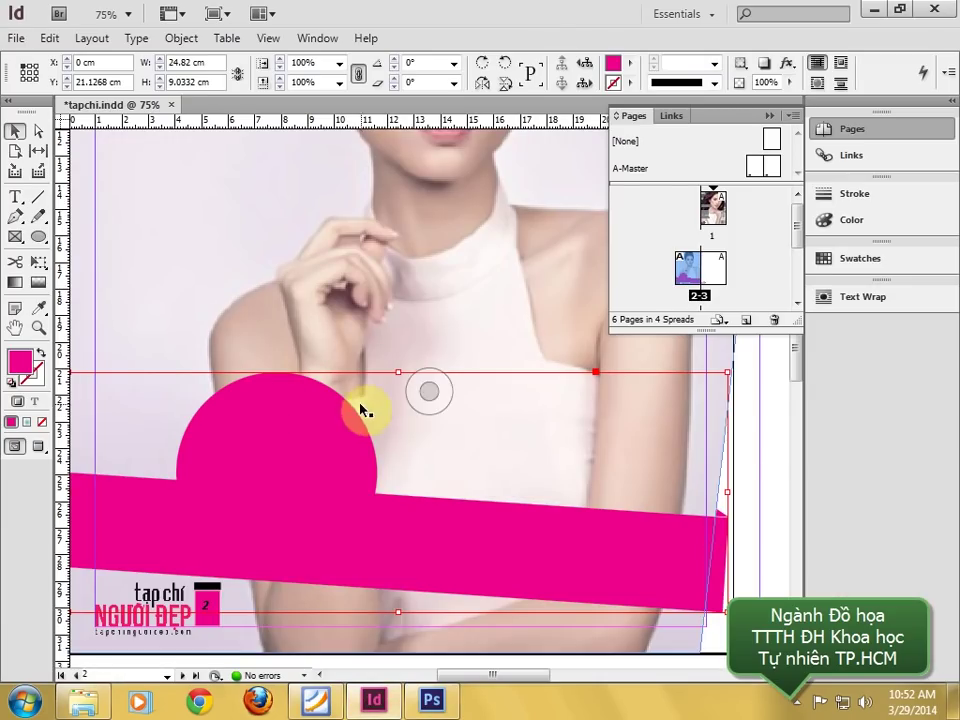
- Paste a copy of the pink circle-and-band shape in place and nudge it up to about Y 20.88 cm
left_click(49, 38)
left_click(50, 38)
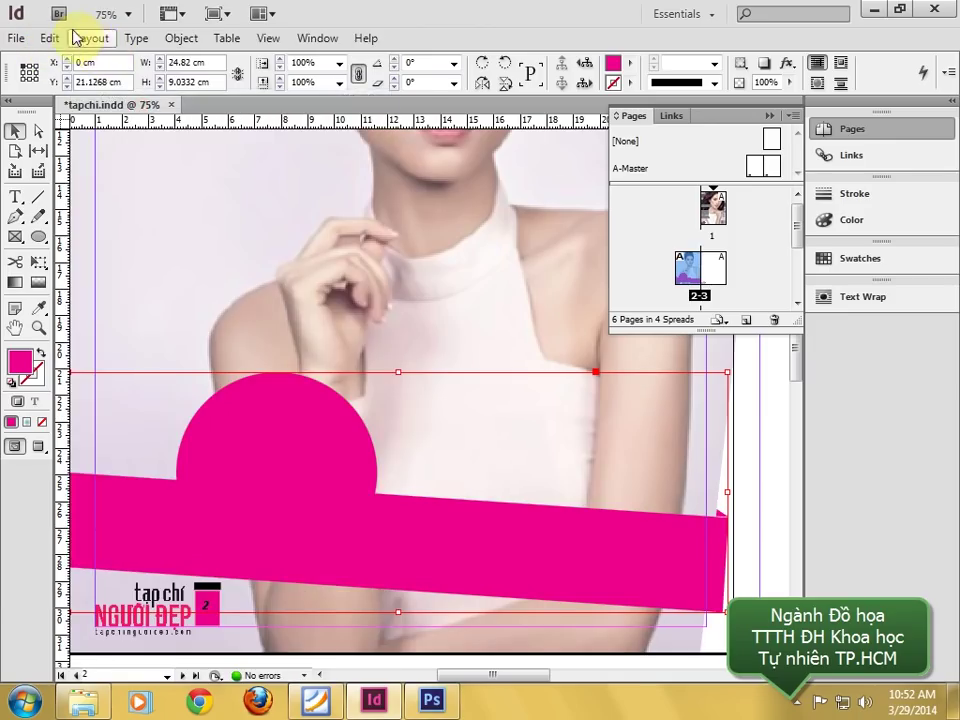
left_click(50, 38)
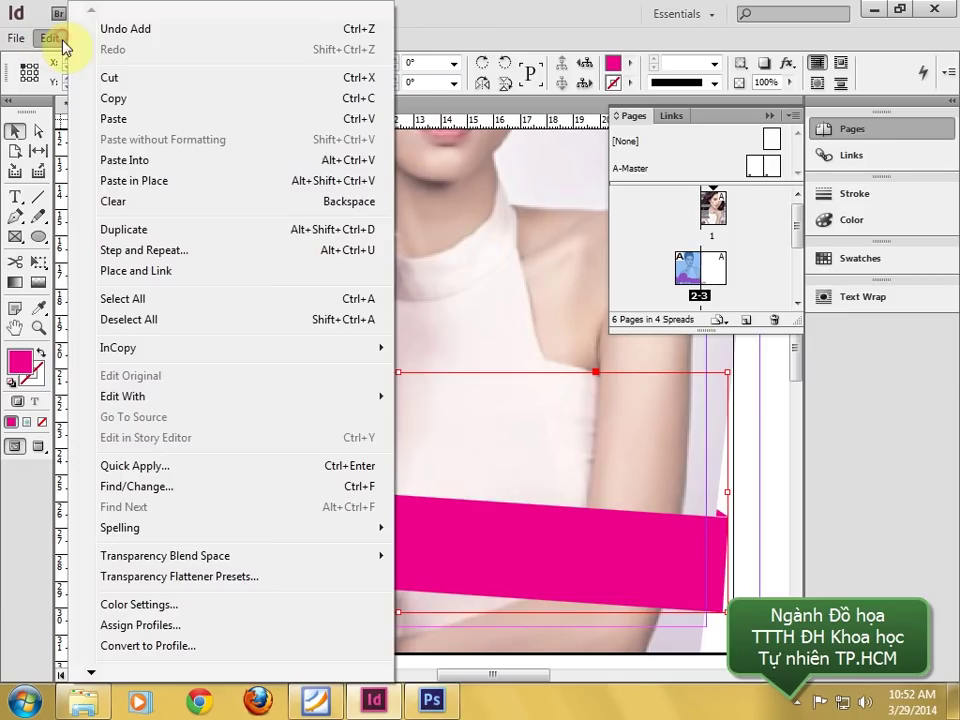
left_click(119, 189)
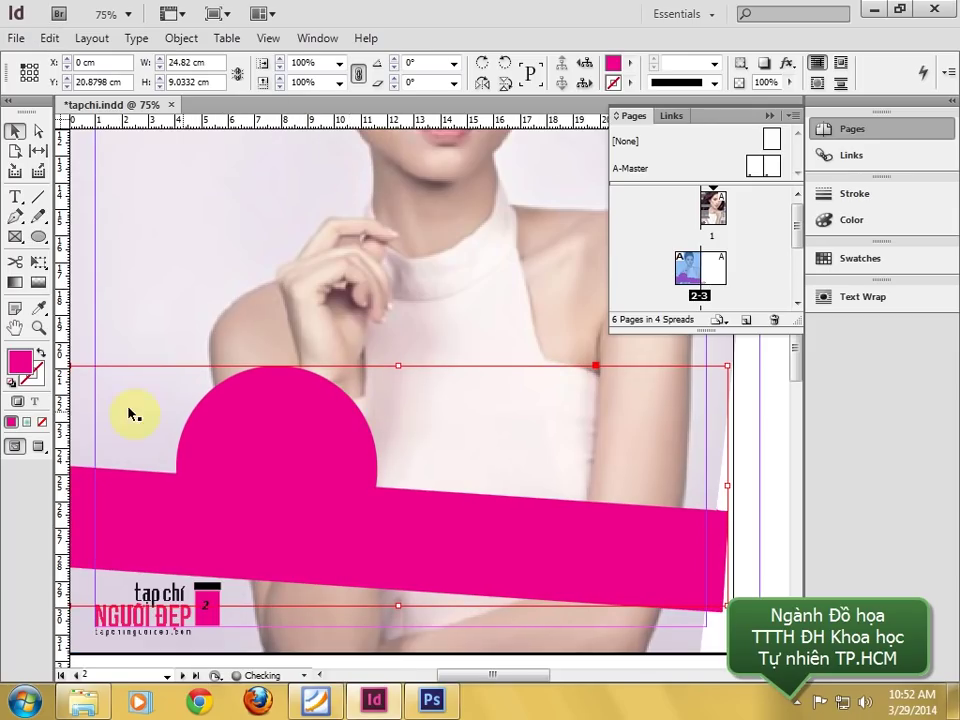
- Fill the pasted copy with white and send it behind the pink shape, nudged down to about Y 20.99 cm
double_click(22, 362)
left_click_drag(300, 250, 497, 260)
left_click(617, 233)
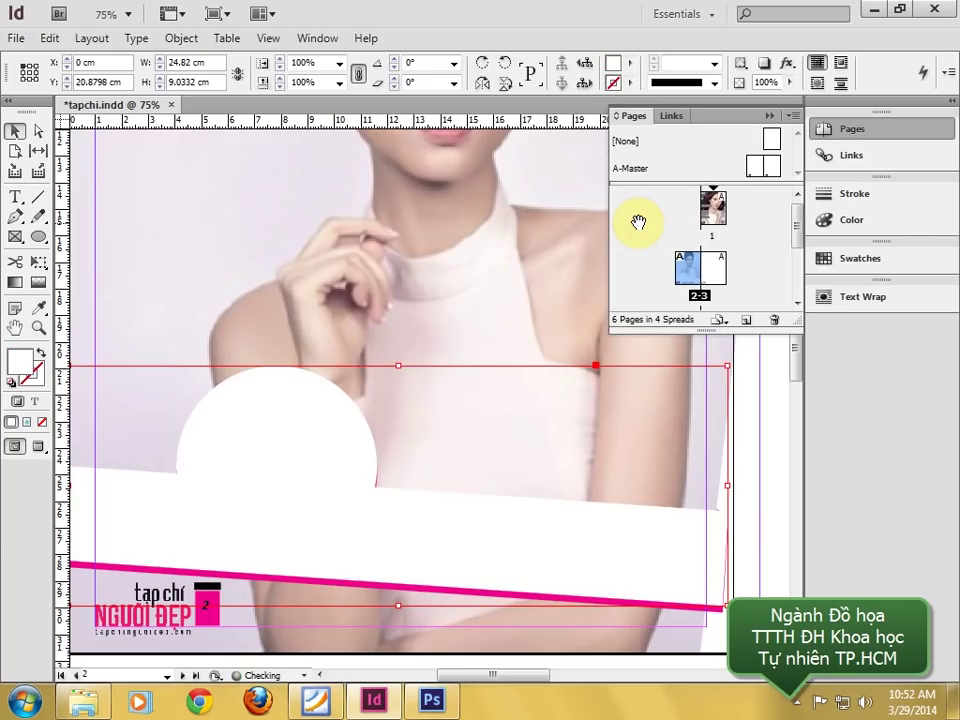
key("ctrl+z")
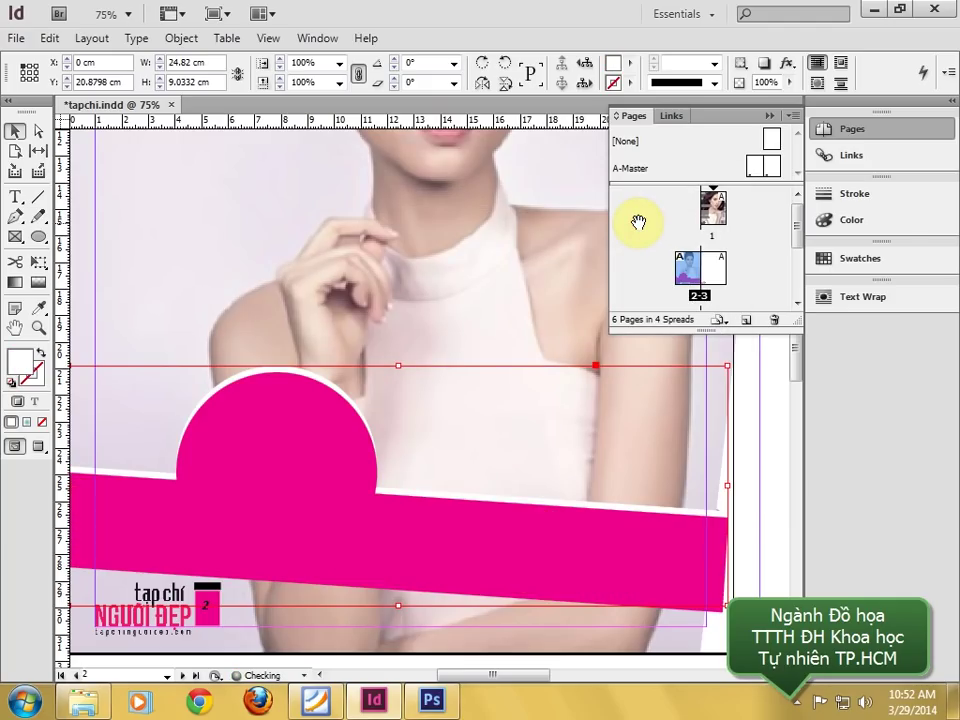
key("ctrl+z")
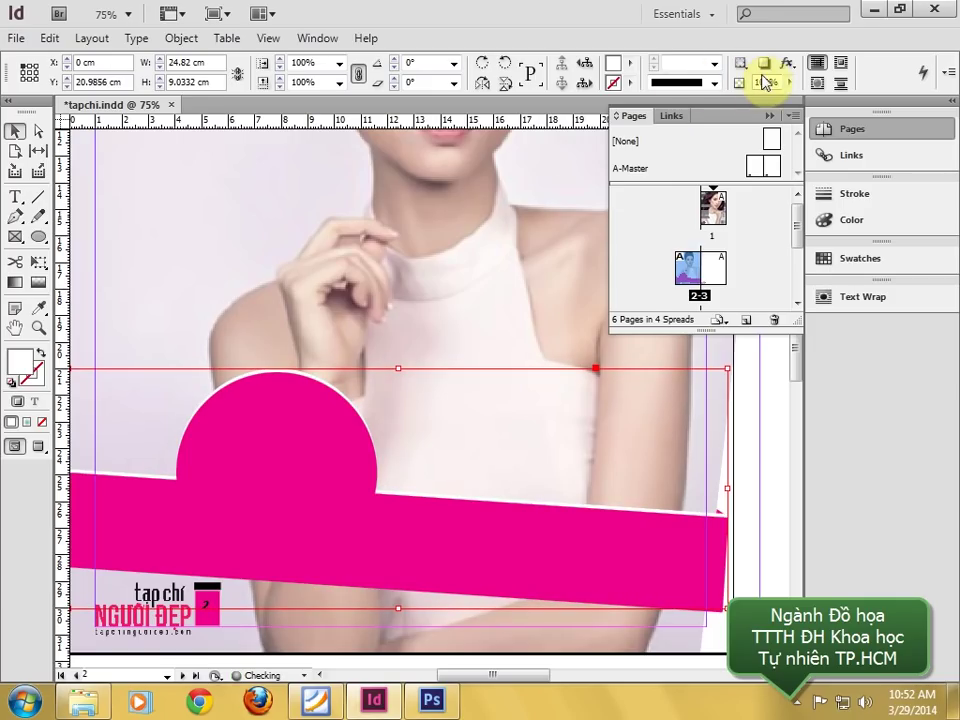
- Set the white copy's opacity to 50% and deselect it
left_click_drag(767, 82, 727, 88)
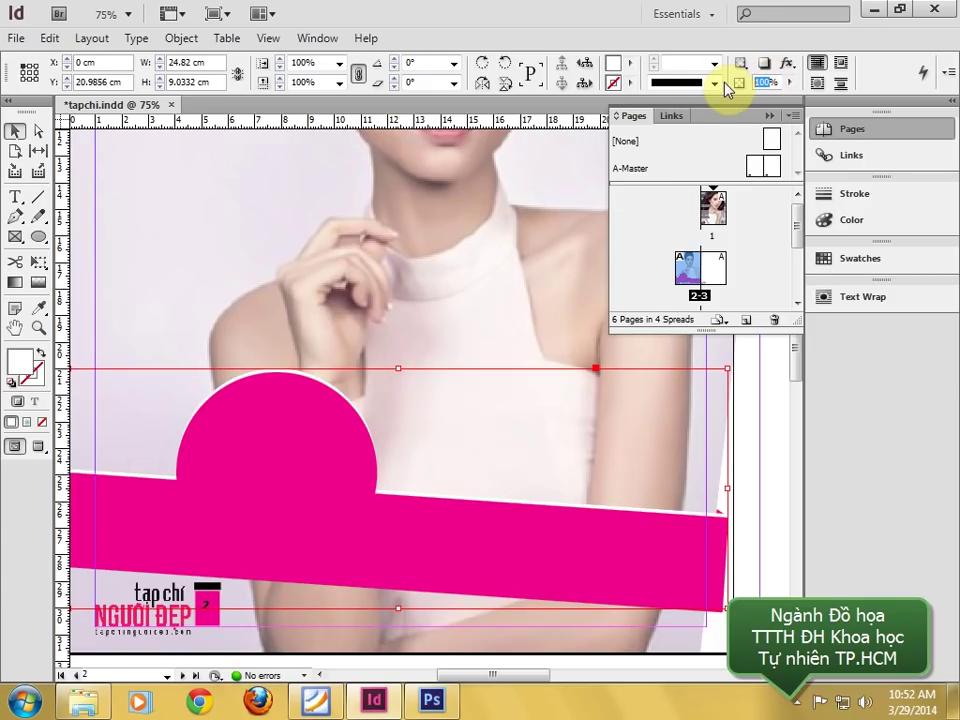
type("50")
key("Return")
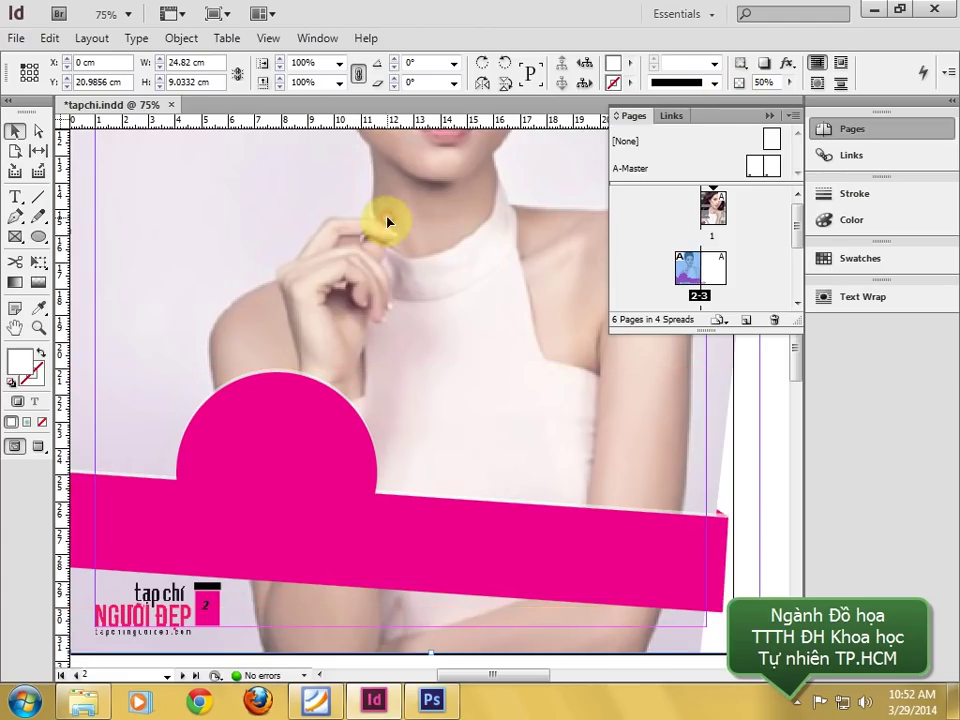
left_click(703, 597)
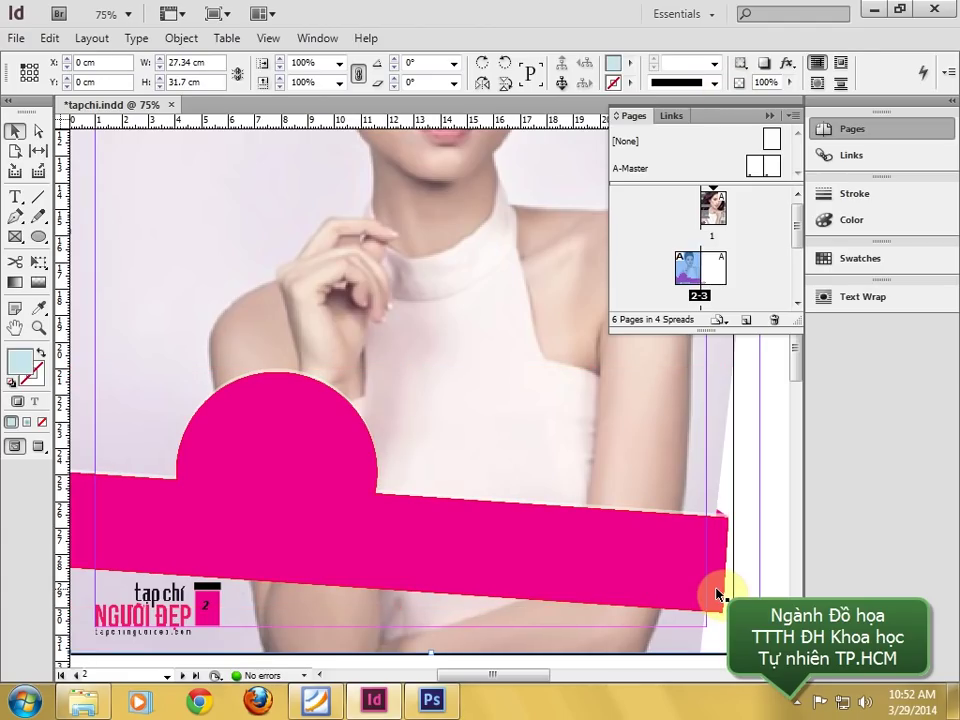
- Bring the small pink fold triangle at the band's right end in front of the translucent white copy
key("ctrl+=")
key("ctrl+minus")
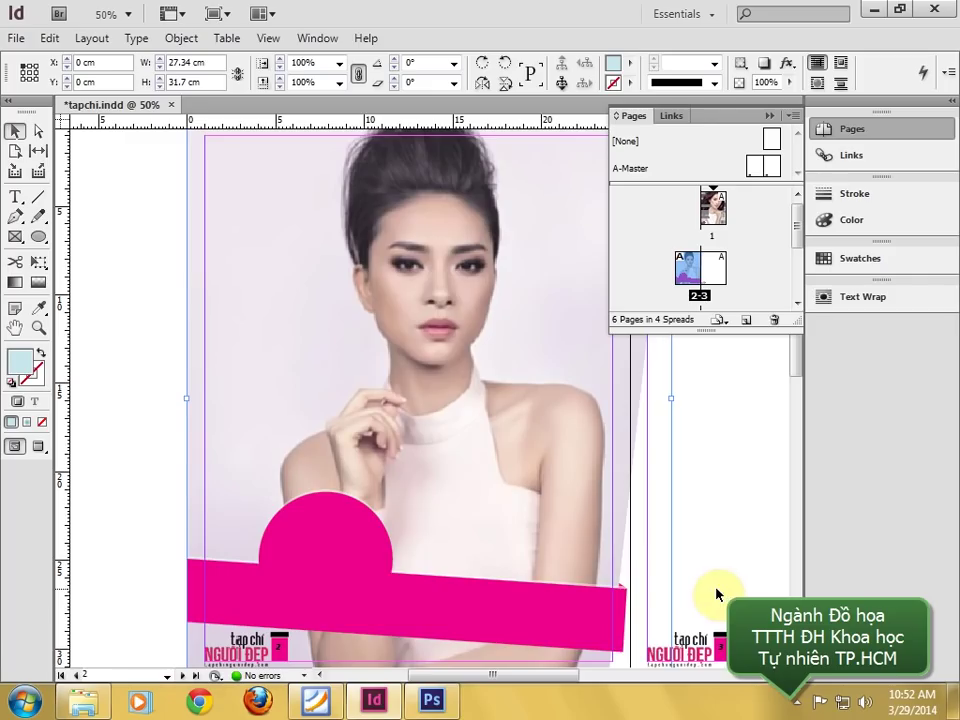
key("z")
left_click_drag(656, 574, 600, 606)
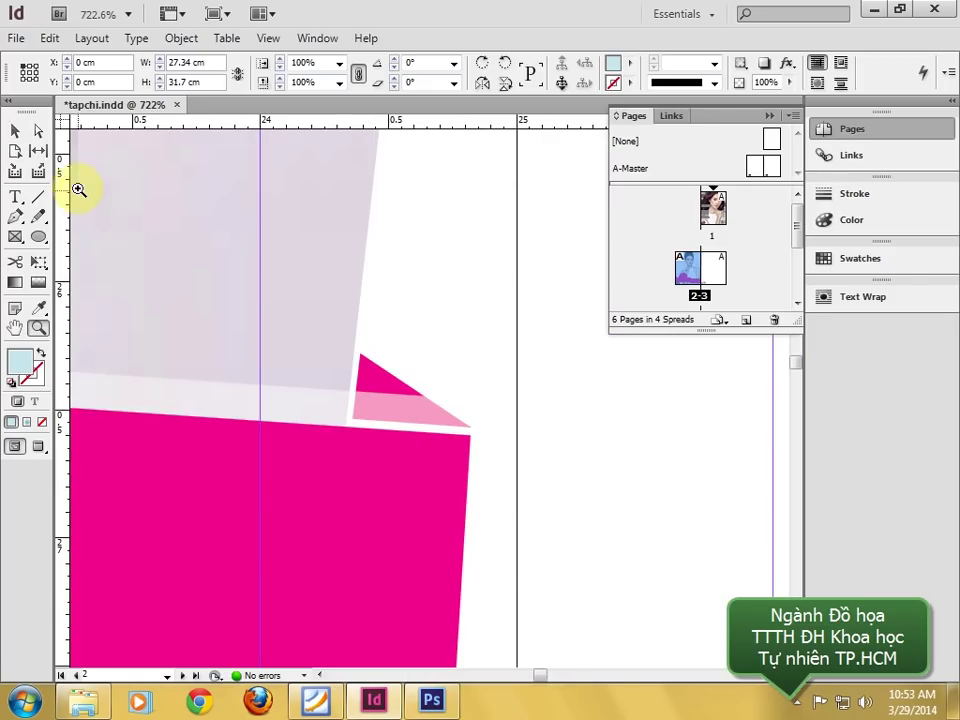
left_click(16, 131)
left_click(387, 387)
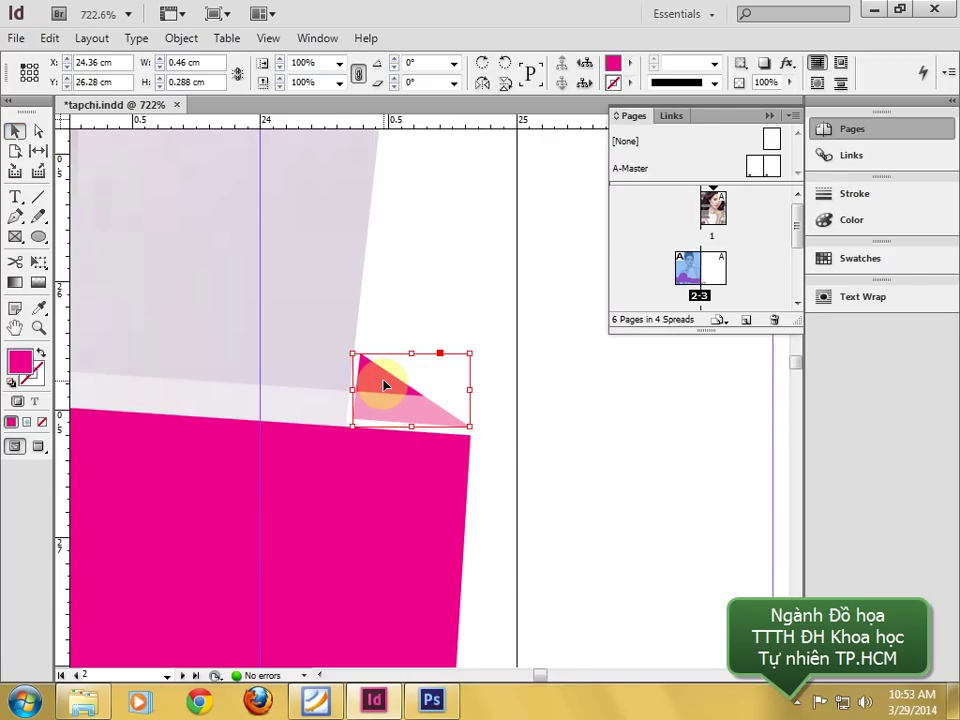
left_click(443, 334)
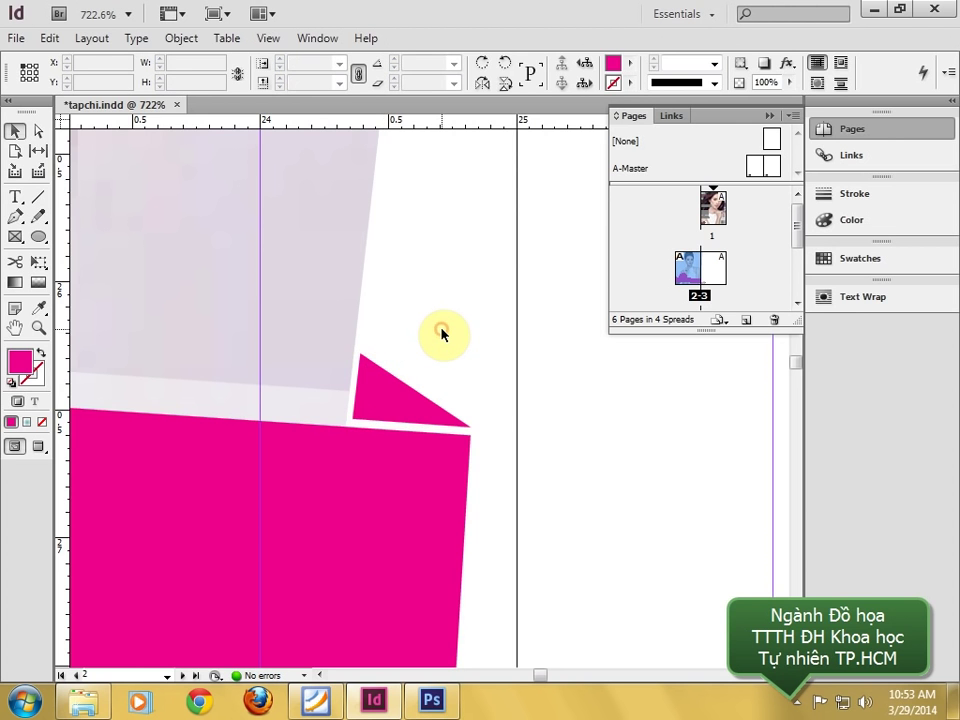
- Review the finished banner edge and examine the headline text on the circle and band in the reference bia.pdf
scroll(443, 334, "down", 7)
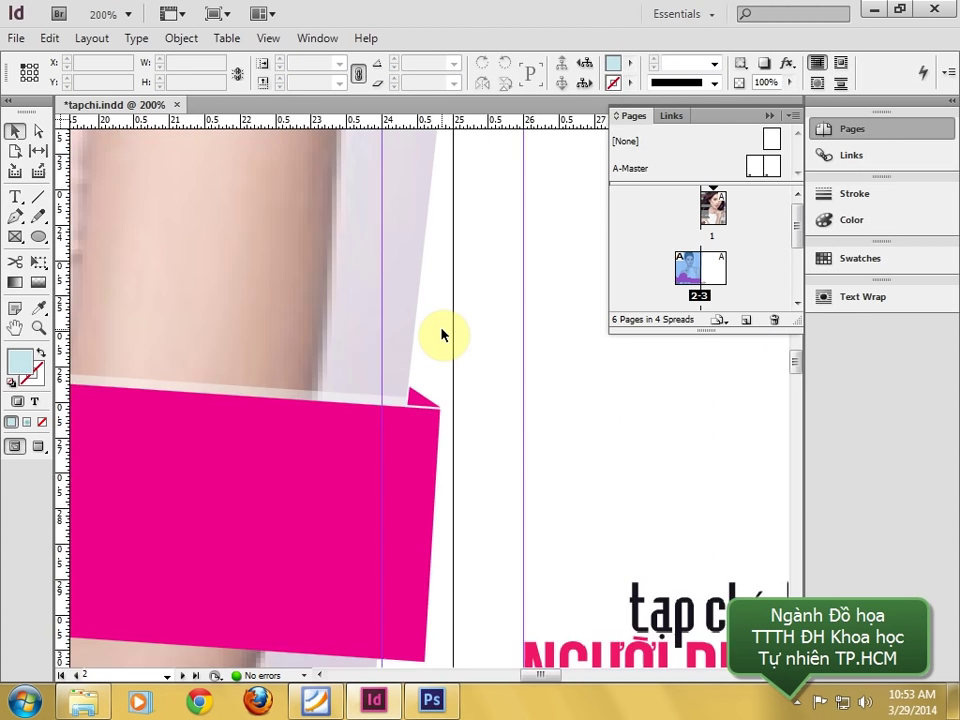
left_click_drag(160, 362, 608, 407)
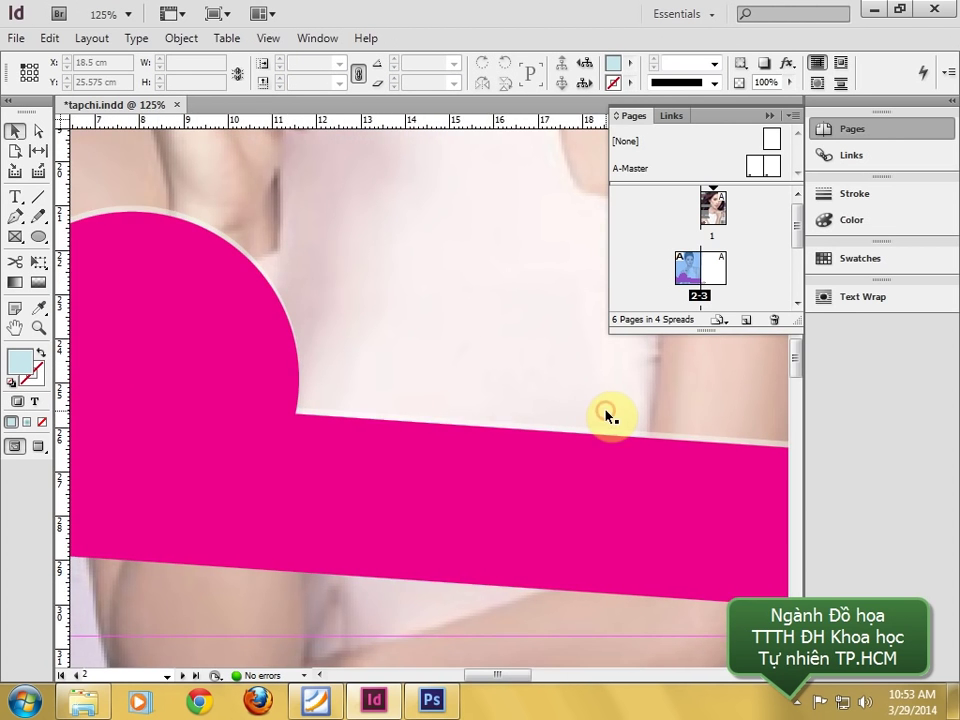
scroll(608, 416, "down", 2)
scroll(608, 416, "down", 1)
left_click_drag(472, 322, 424, 454)
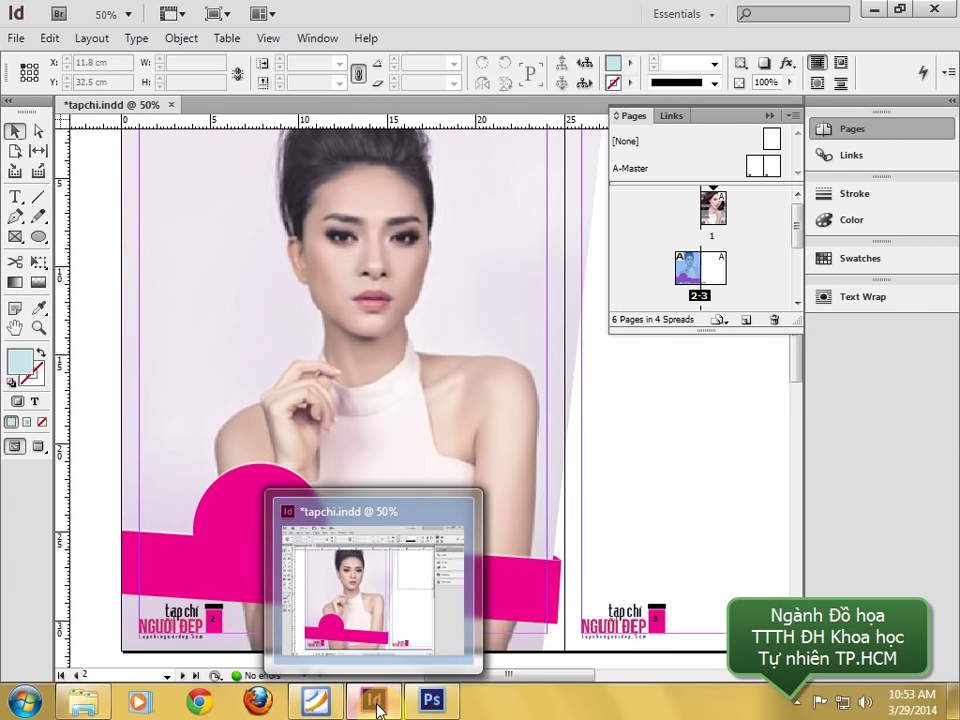
left_click(335, 705)
left_click_drag(309, 459, 208, 326)
scroll(353, 365, "down", 3)
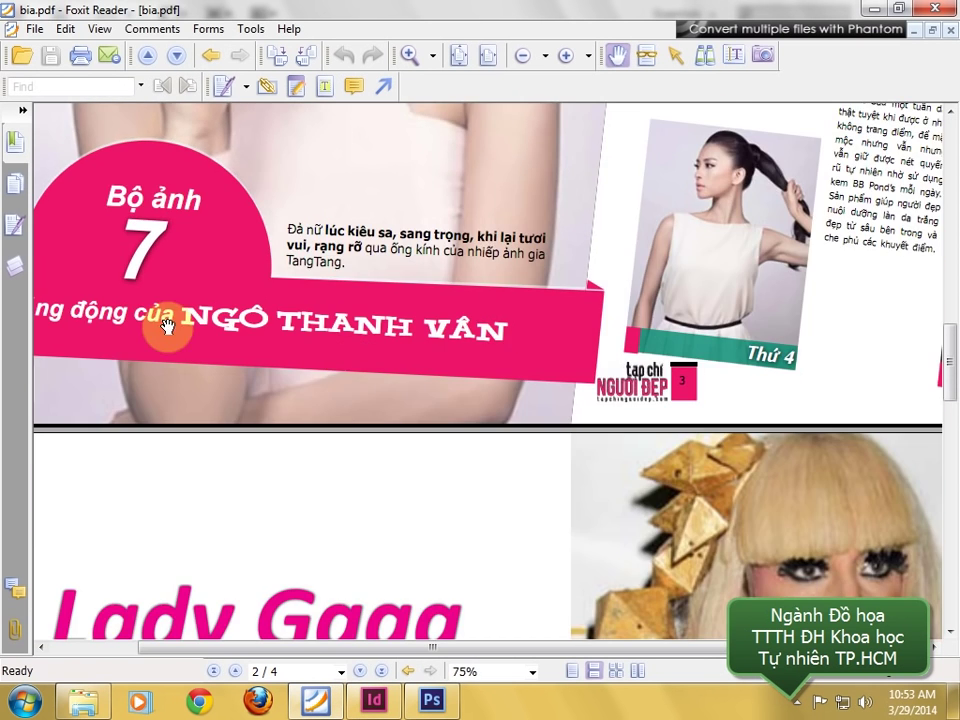
mouse_move(166, 325)
left_mouse_down()
mouse_move(553, 375)
mouse_move(561, 516)
left_mouse_up()
mouse_move(400, 257)
left_mouse_down()
mouse_move(397, 424)
mouse_move(388, 238)
left_mouse_up()
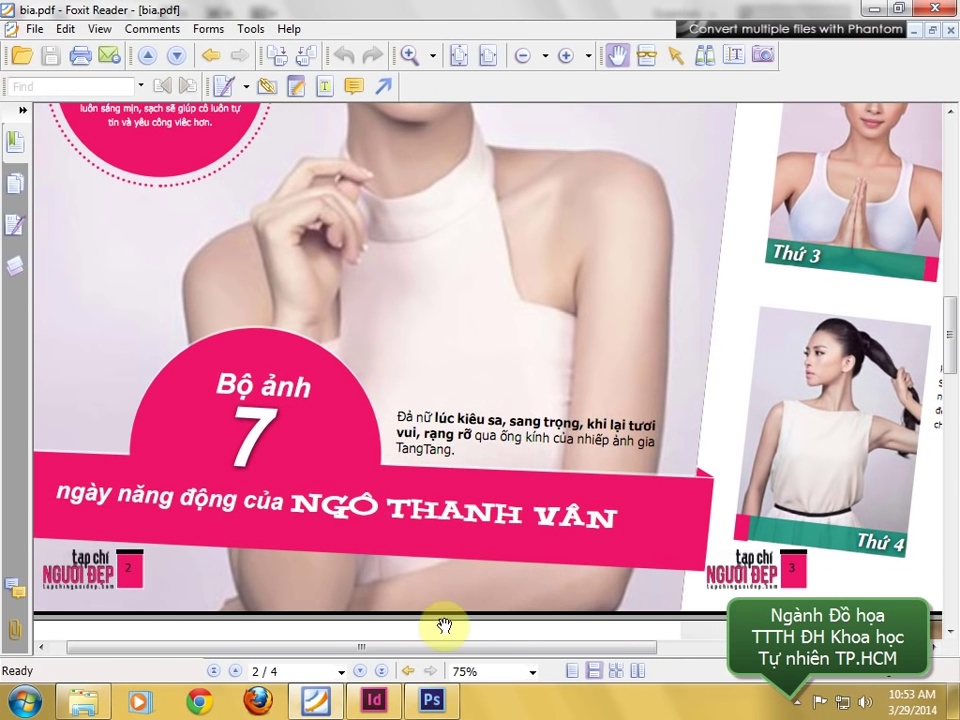
mouse_move(308, 705)
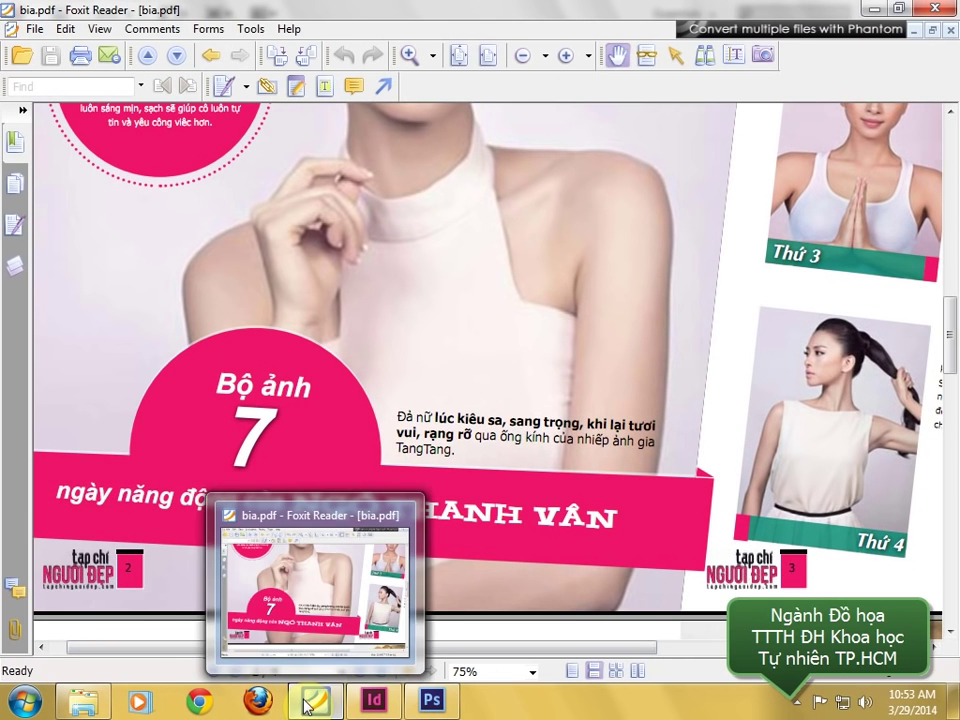
left_click(373, 700)
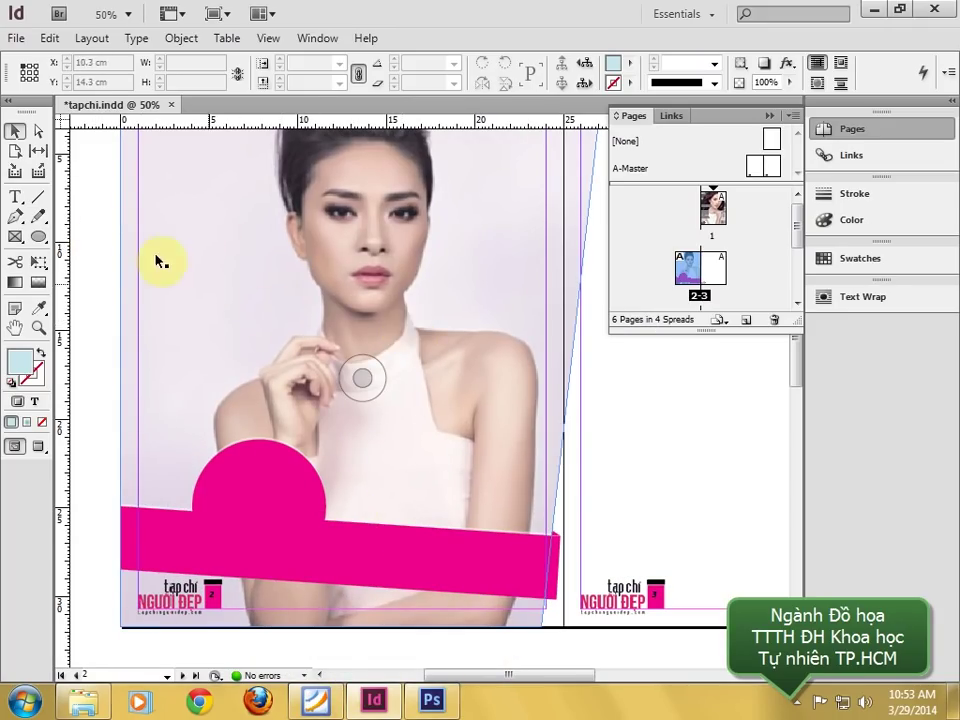
- Bring the cover's "Bộ ảnh 7 ngày năng động của" headline text frame onto the pasteboard, at about X -11.1, Y 21.5 cm
left_click(15, 197)
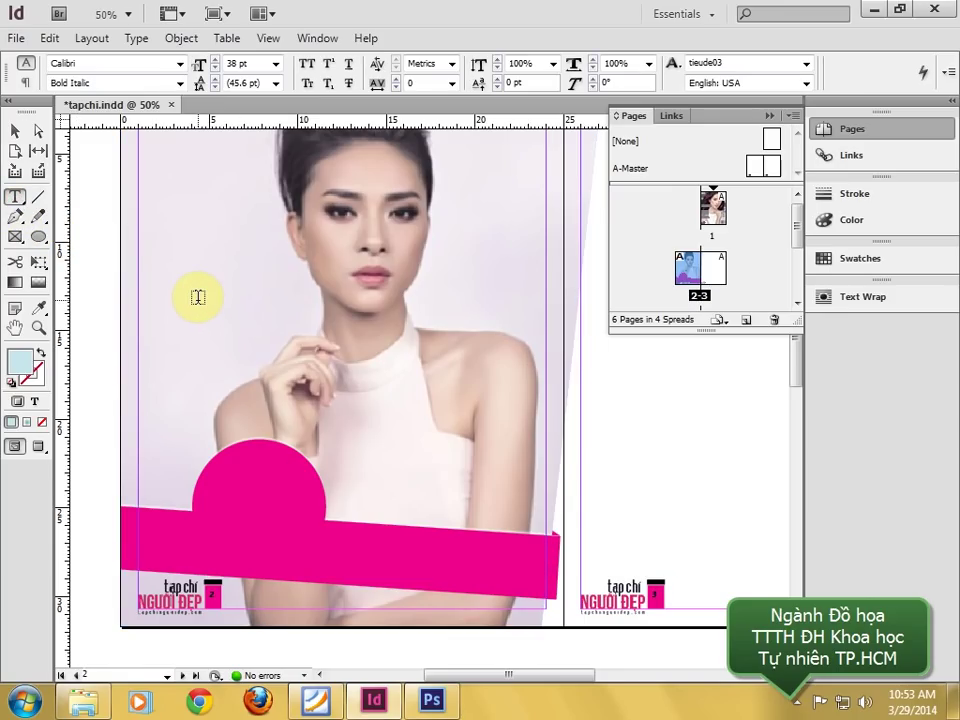
key("ctrl+minus")
key("ctrl+minus")
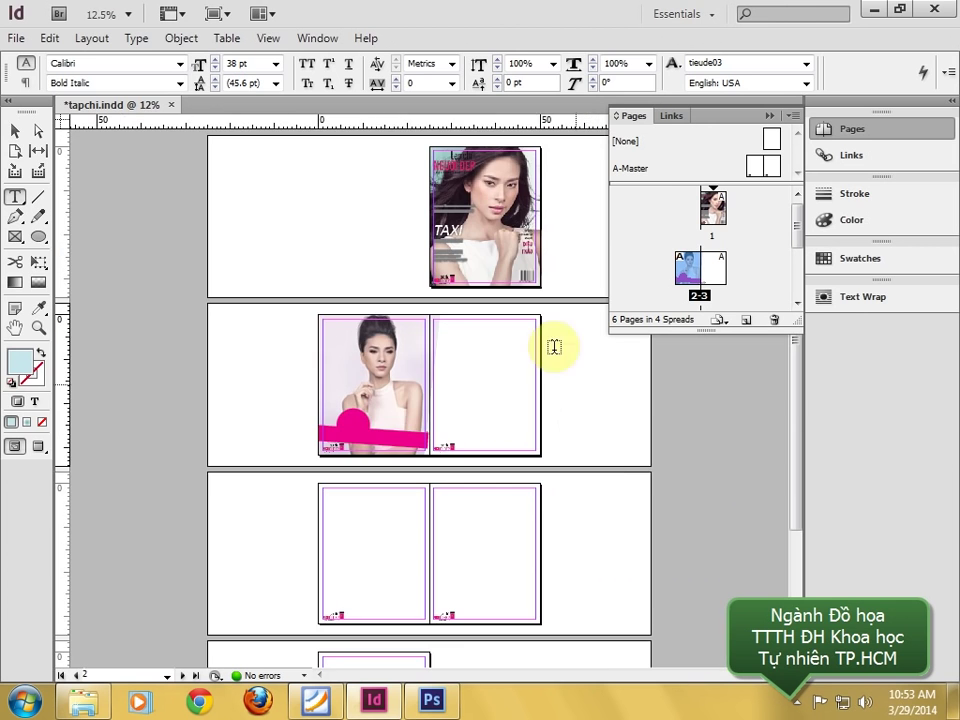
key("ctrl+equal")
key("ctrl+equal")
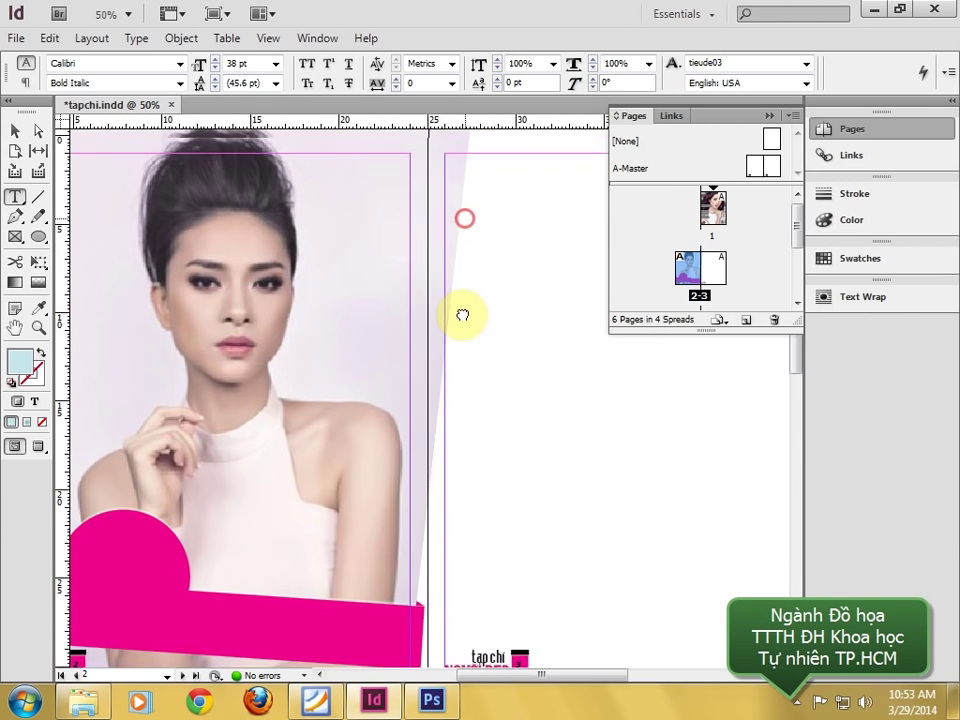
scroll(463, 315, "up", 5)
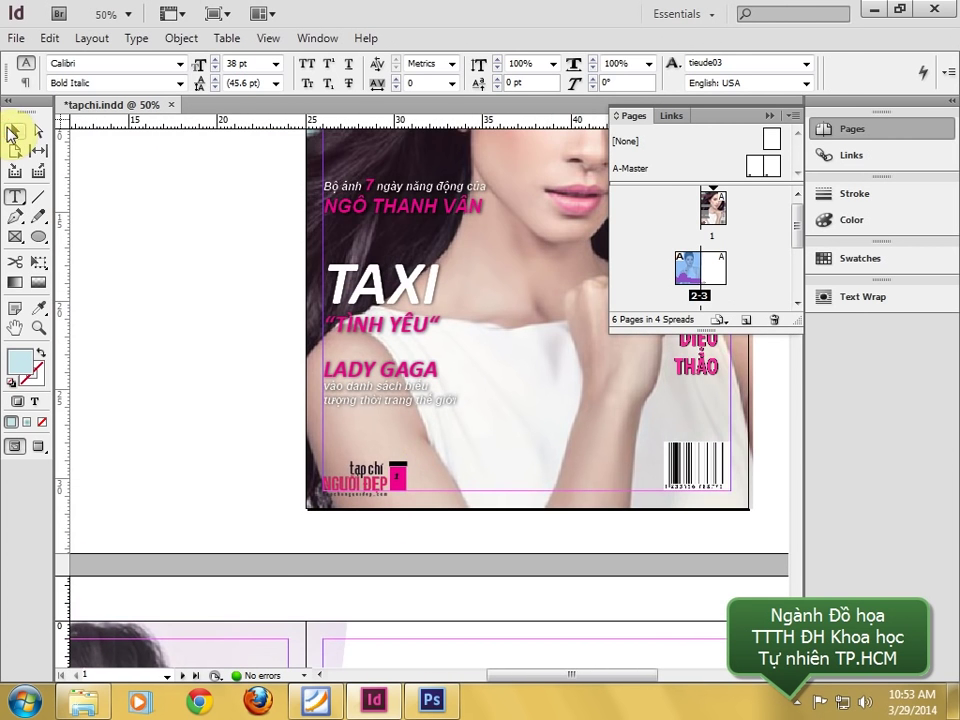
left_click(14, 131)
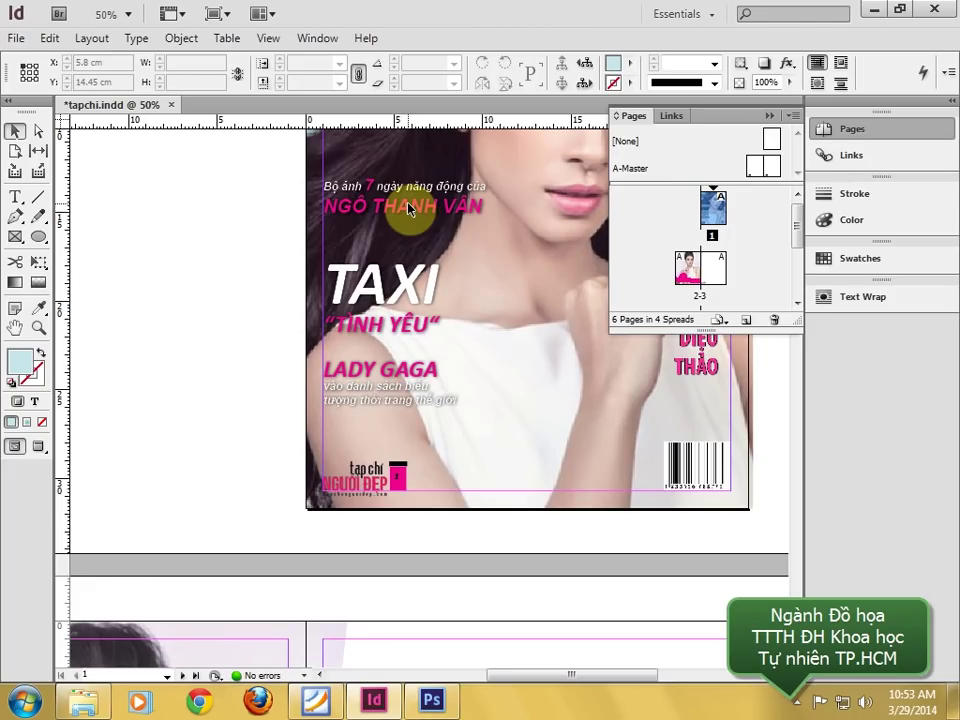
left_click(410, 207)
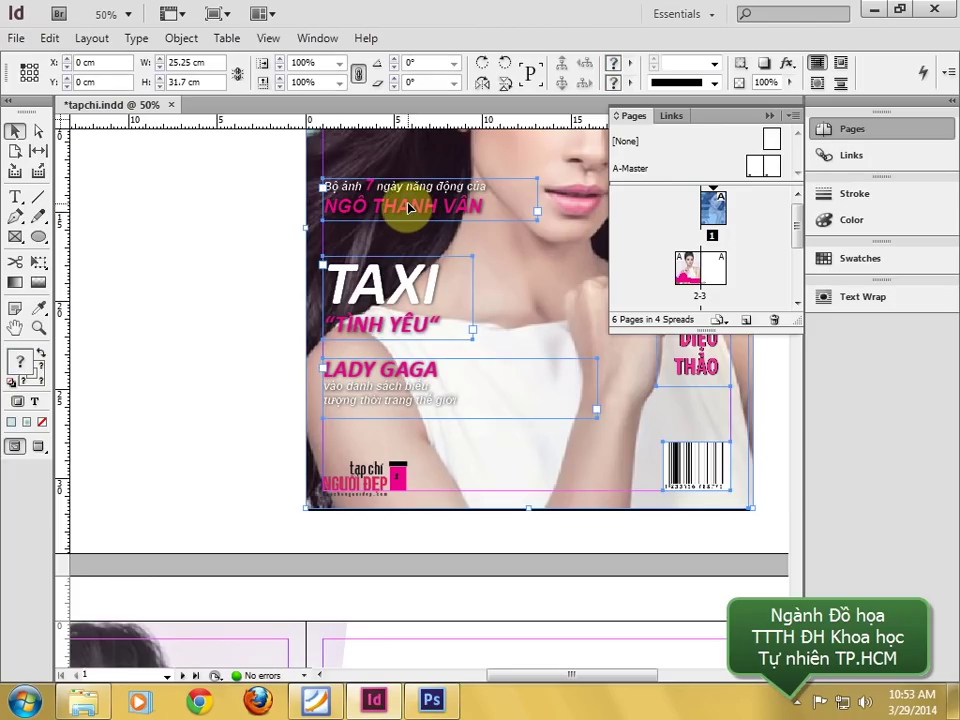
left_click(240, 221)
left_click_drag(386, 214, 172, 366)
- Place the headline text frame on page 2 just above the pink band, at about X 12.5, Y 22.2 cm
left_click_drag(184, 480, 349, 270)
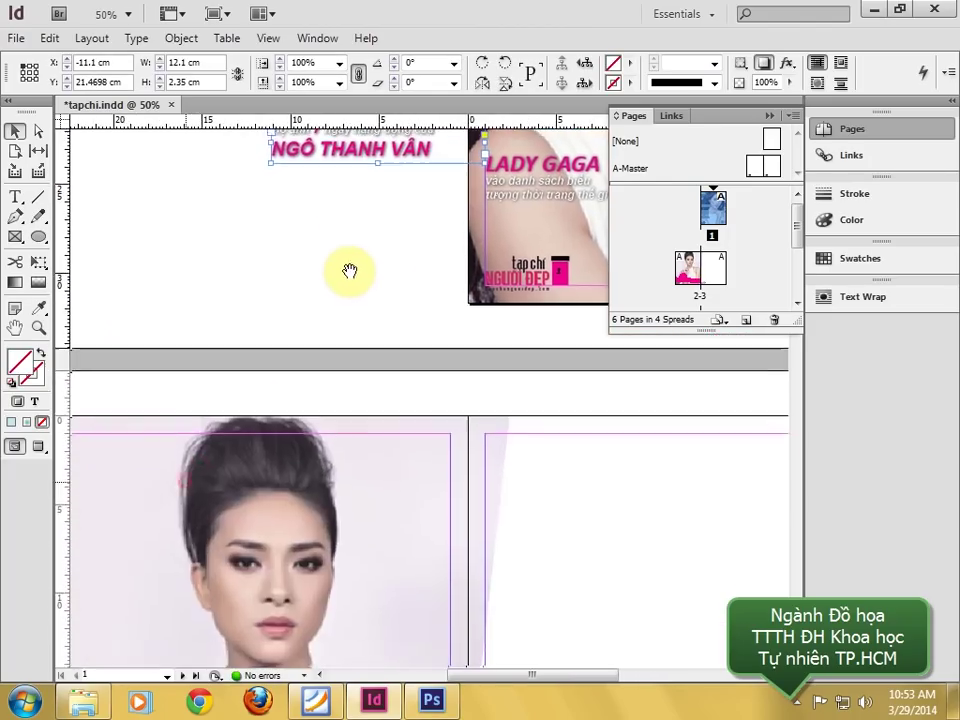
left_click_drag(354, 167, 372, 596)
scroll(426, 350, "down", 5)
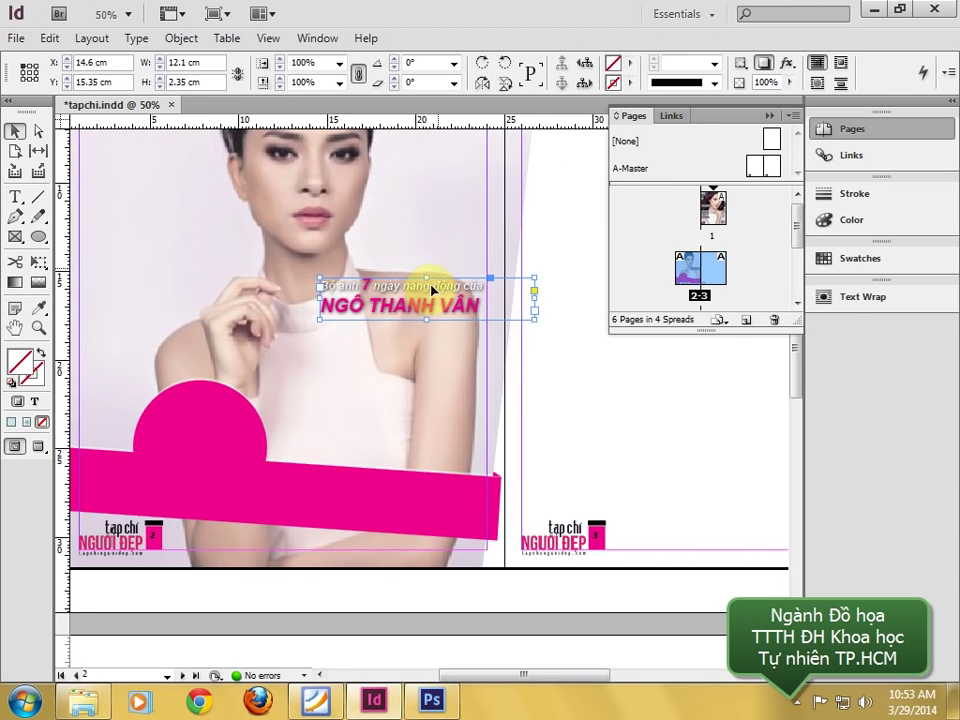
left_click_drag(426, 285, 386, 434)
- Break the headline before the "7" so that "Bộ ảnh" stands on its own line, as in the reference bia.pdf
key("z")
left_click_drag(200, 338, 514, 508)
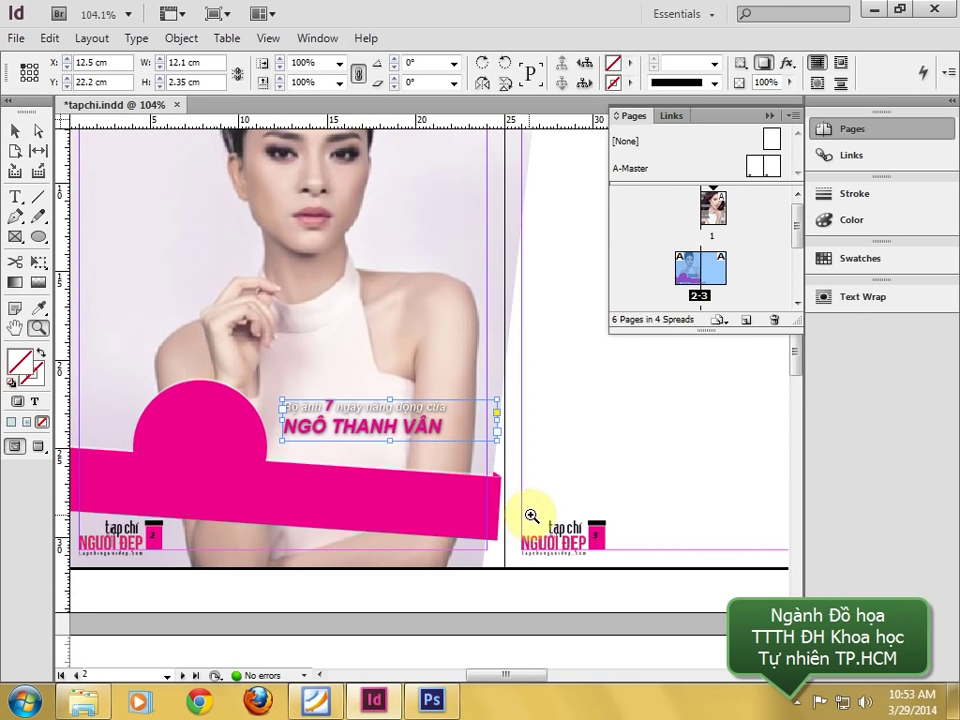
left_click(18, 131)
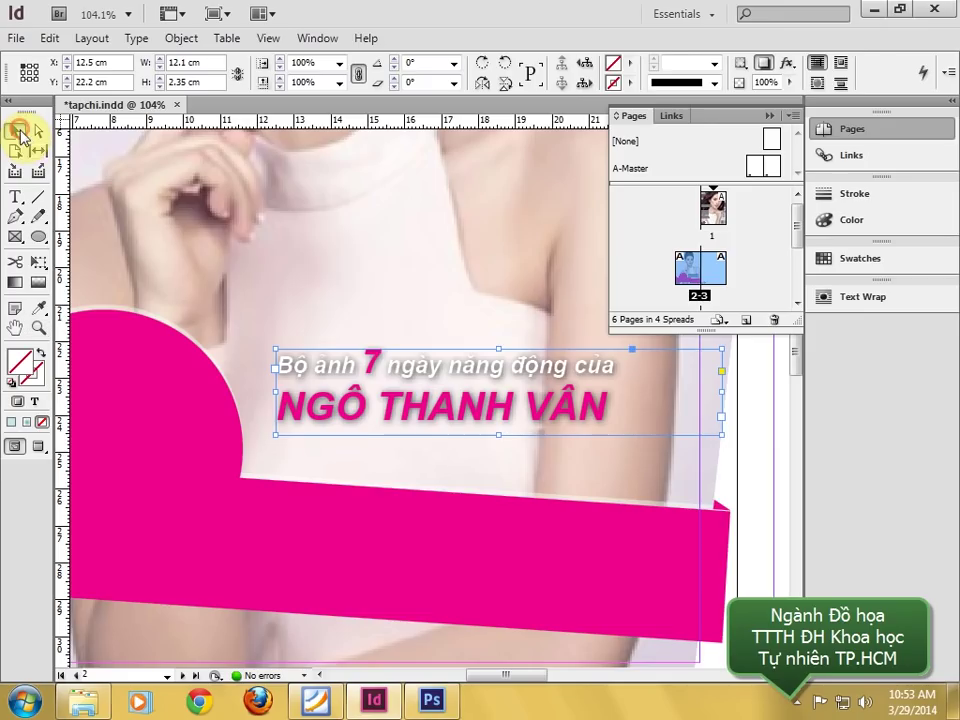
double_click(390, 369)
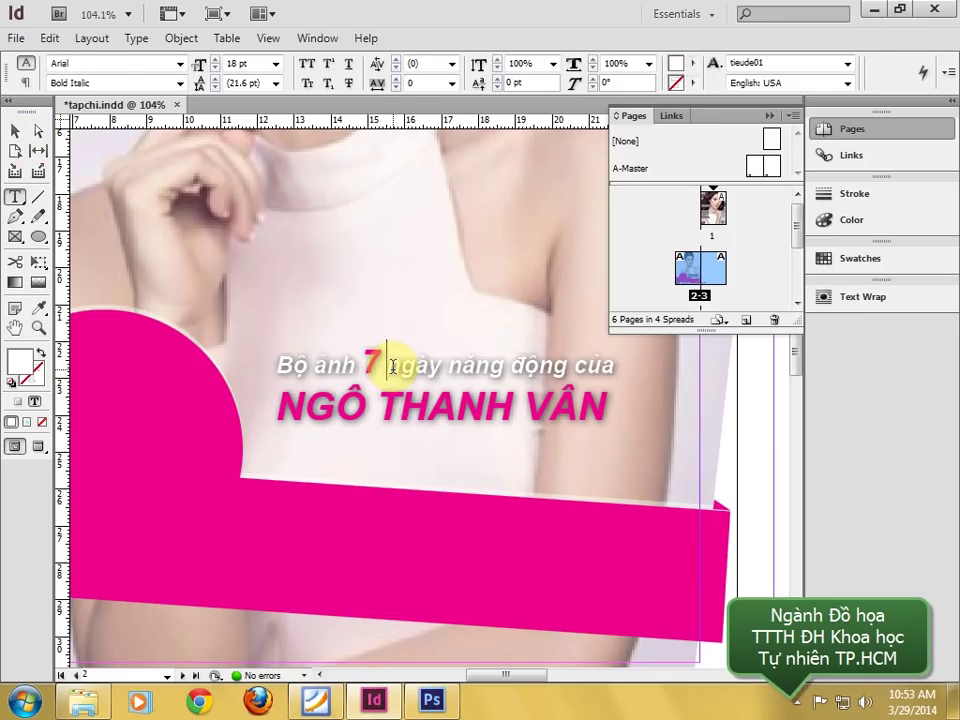
left_click(316, 700)
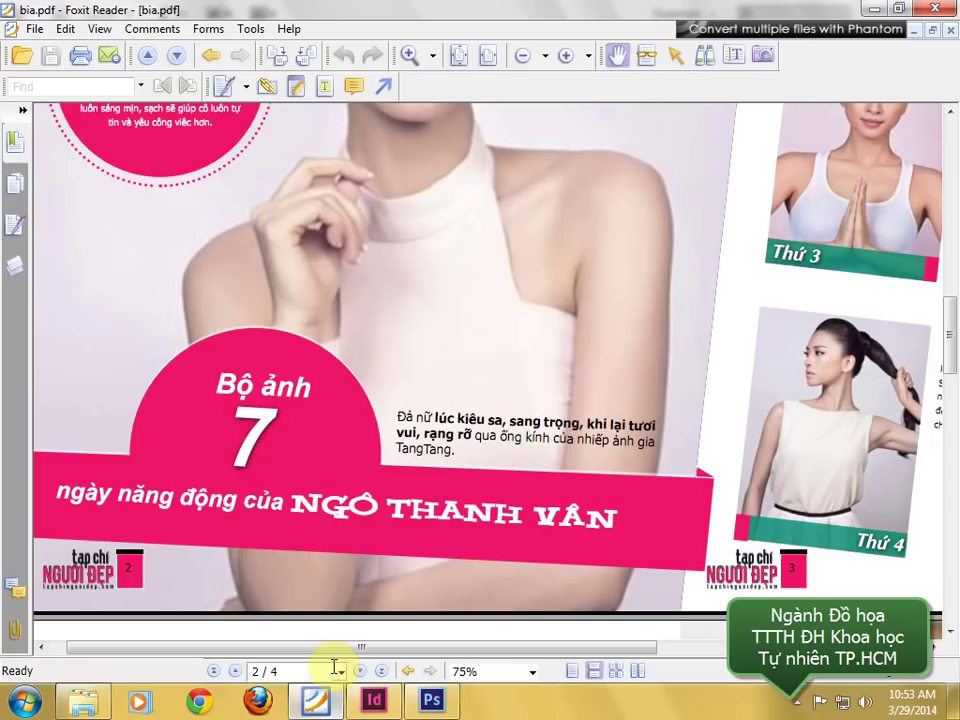
left_click(378, 703)
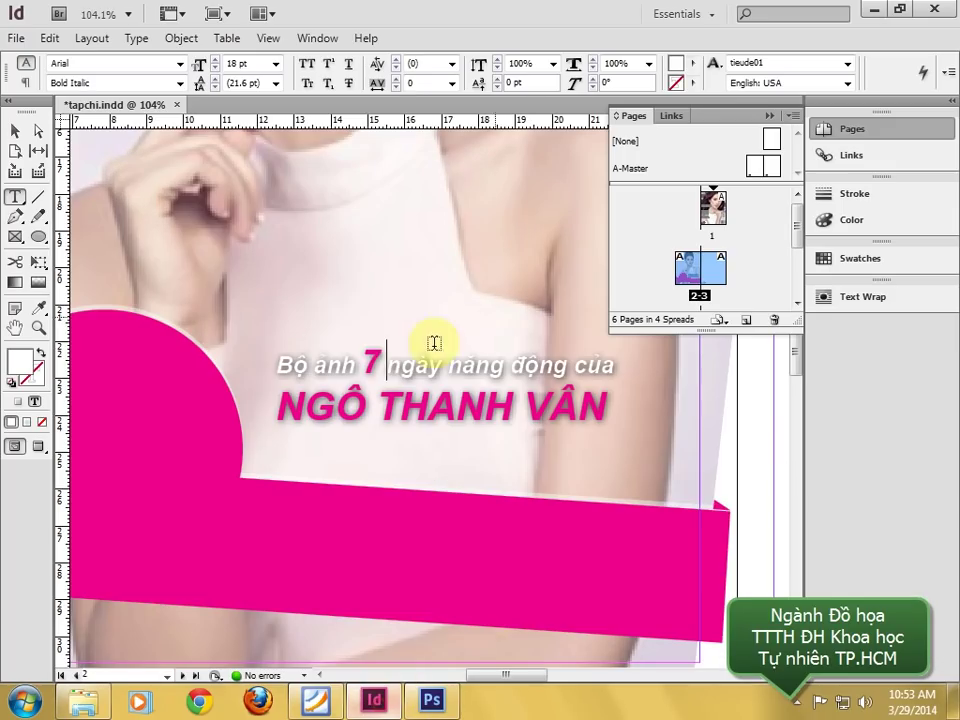
key("Return")
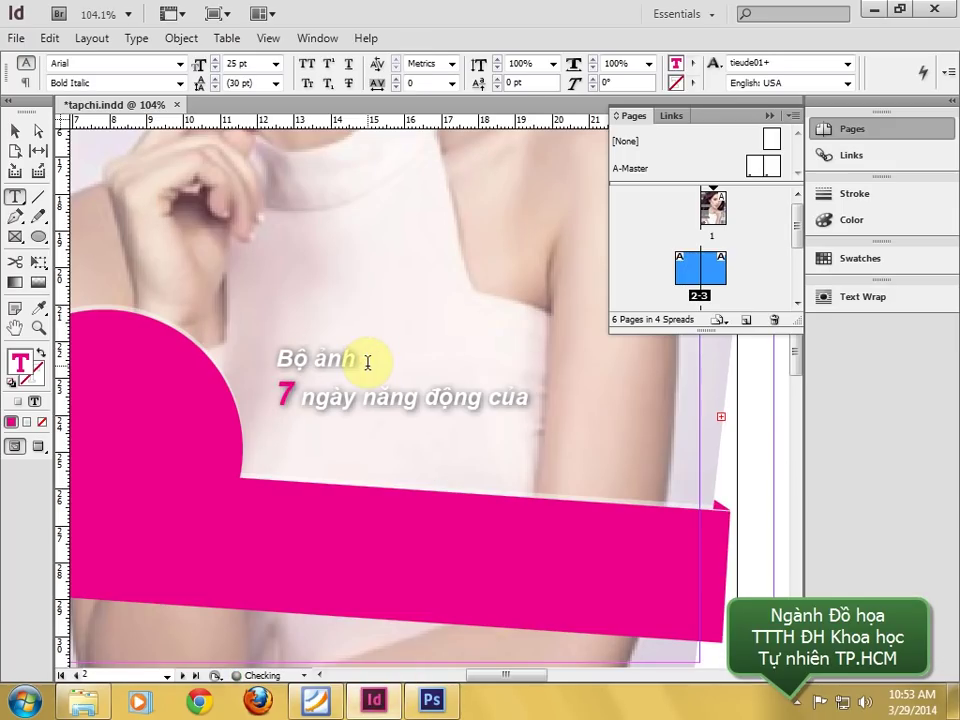
left_click(357, 710)
left_click(370, 703)
- Recolour the headline's "7" white and set its font size to 35 pt
left_click_drag(296, 397, 271, 392)
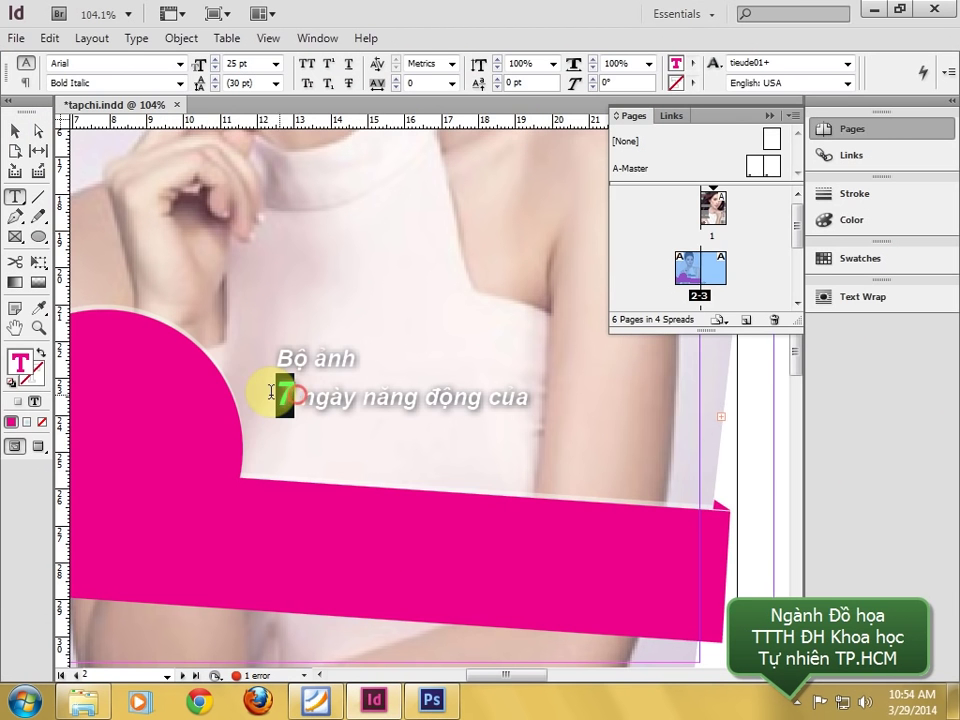
left_click(27, 355)
left_click(27, 362)
left_click(423, 281)
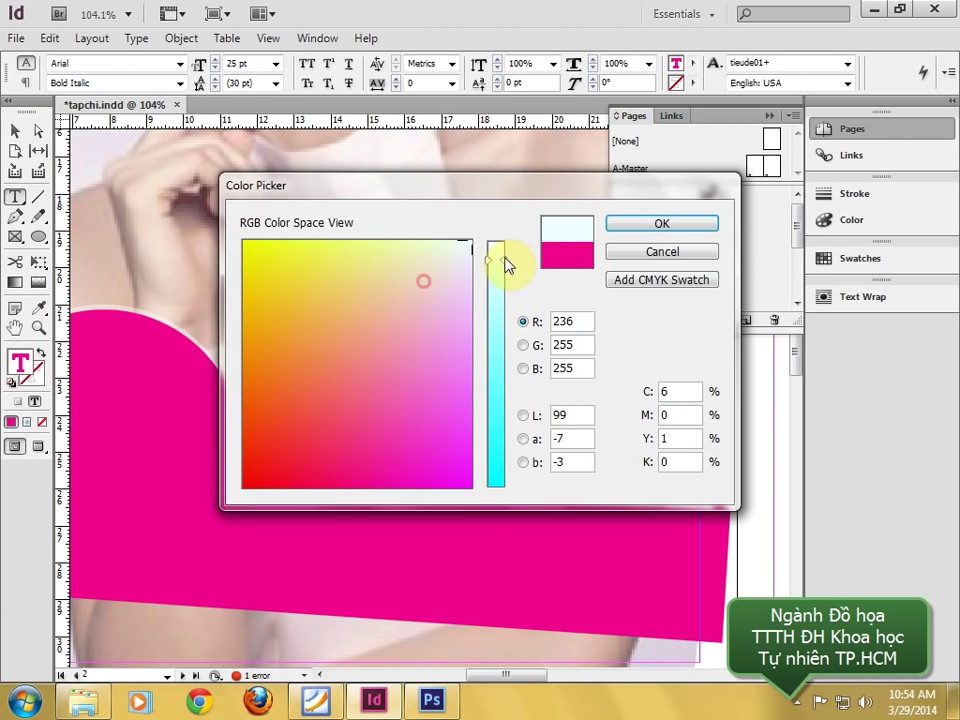
left_click(665, 230)
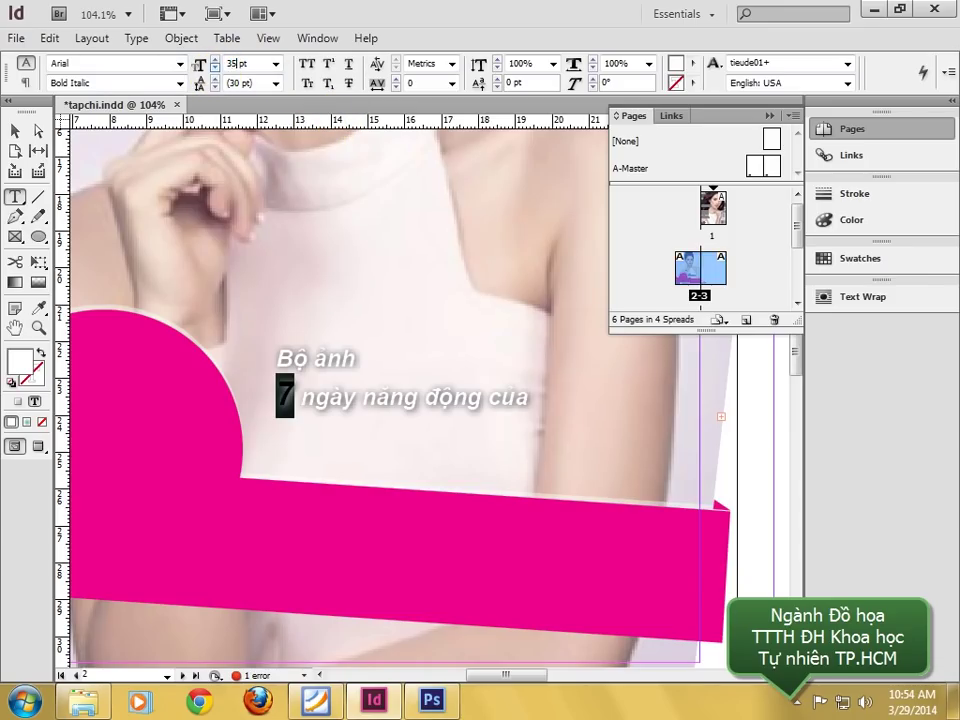
left_click(214, 59)
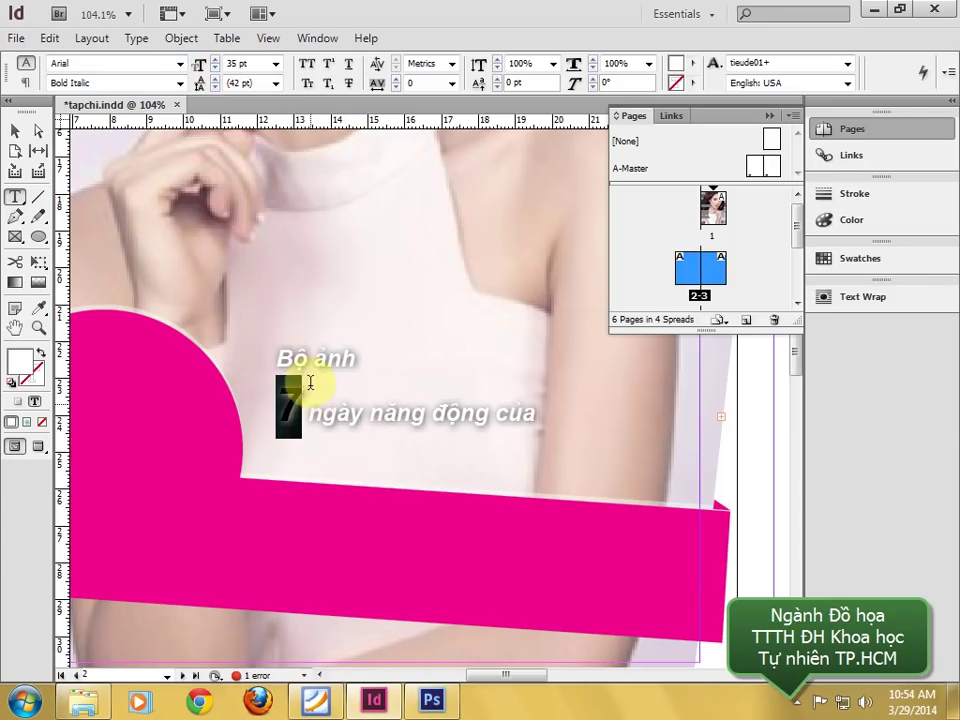
left_click(16, 129)
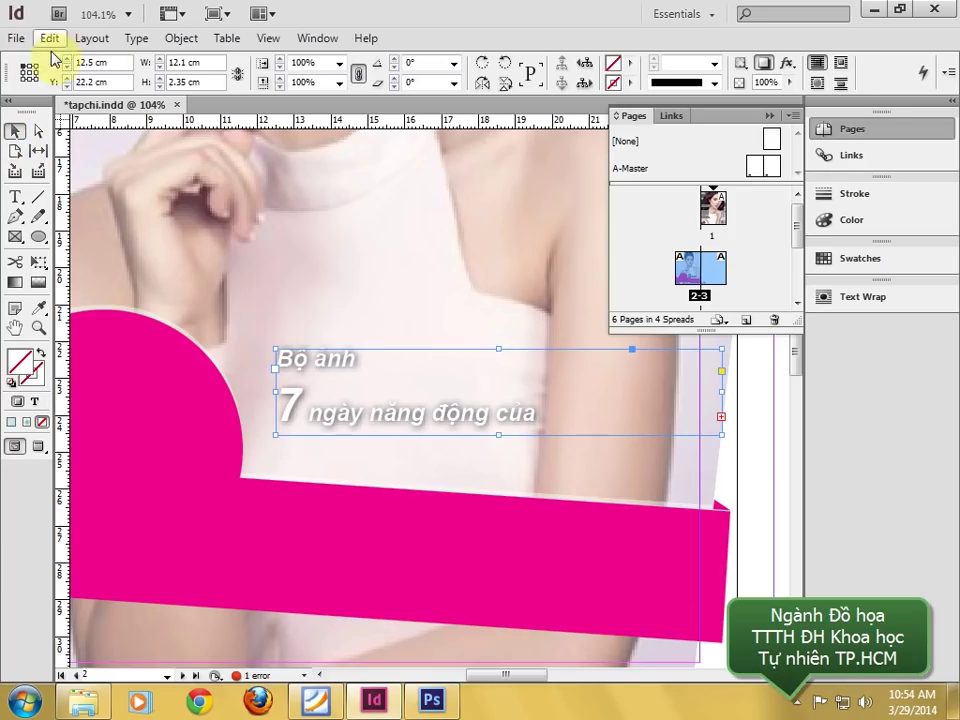
- Extend the headline frame downward to a height of about 6.05 cm and delete all text after the "7"
left_click(309, 414)
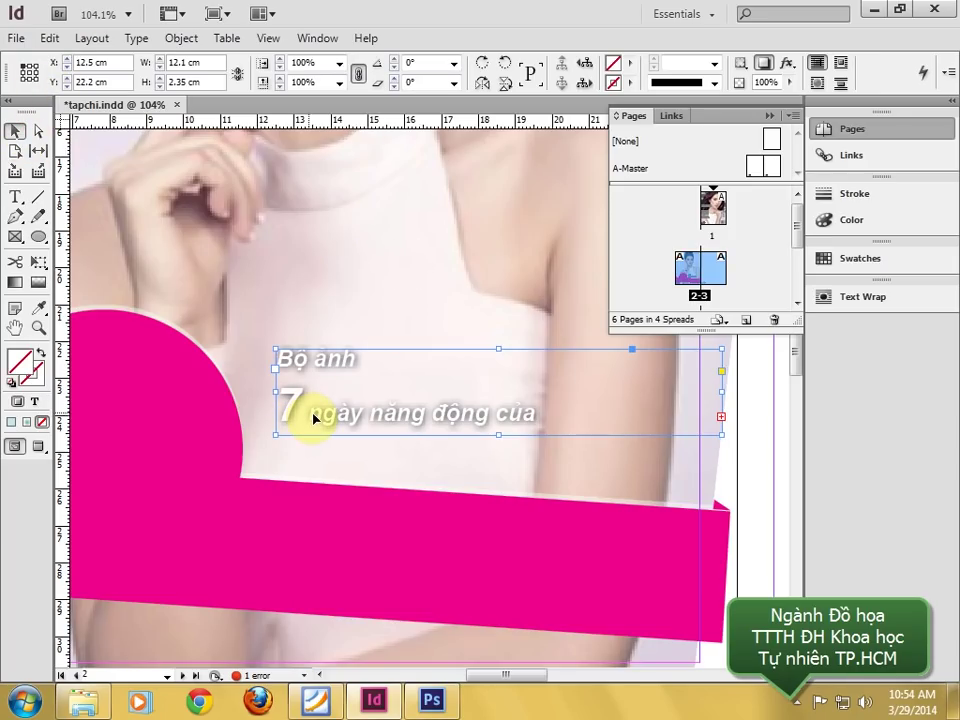
double_click(312, 415)
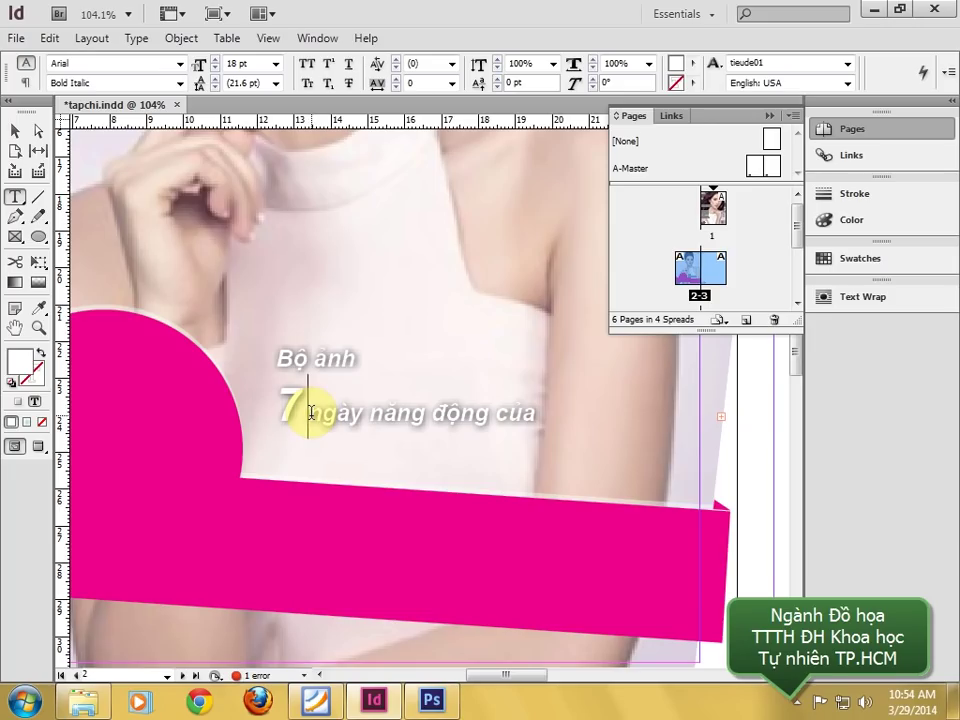
key("Escape")
left_click_drag(499, 435, 503, 572)
double_click(606, 450)
left_click_drag(606, 450, 310, 413)
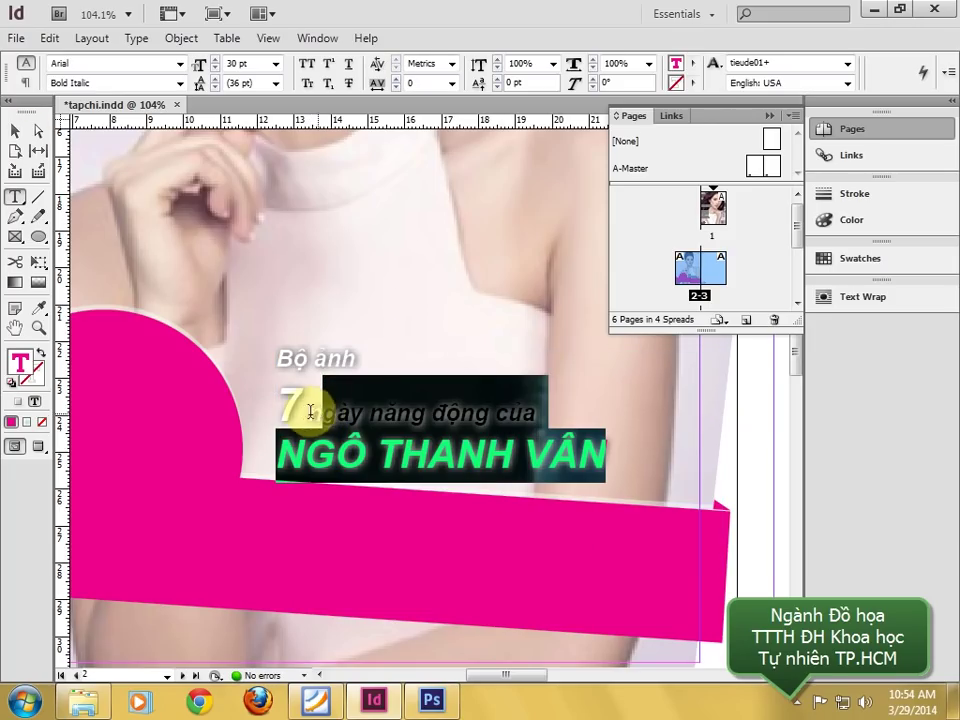
key("BackSpace")
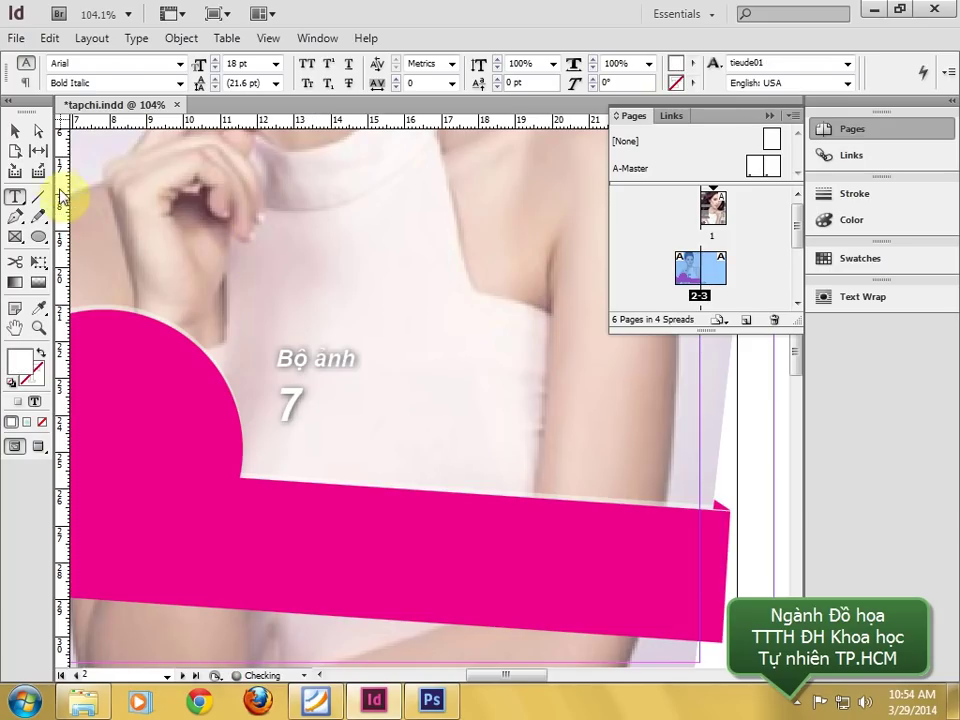
left_click(22, 130)
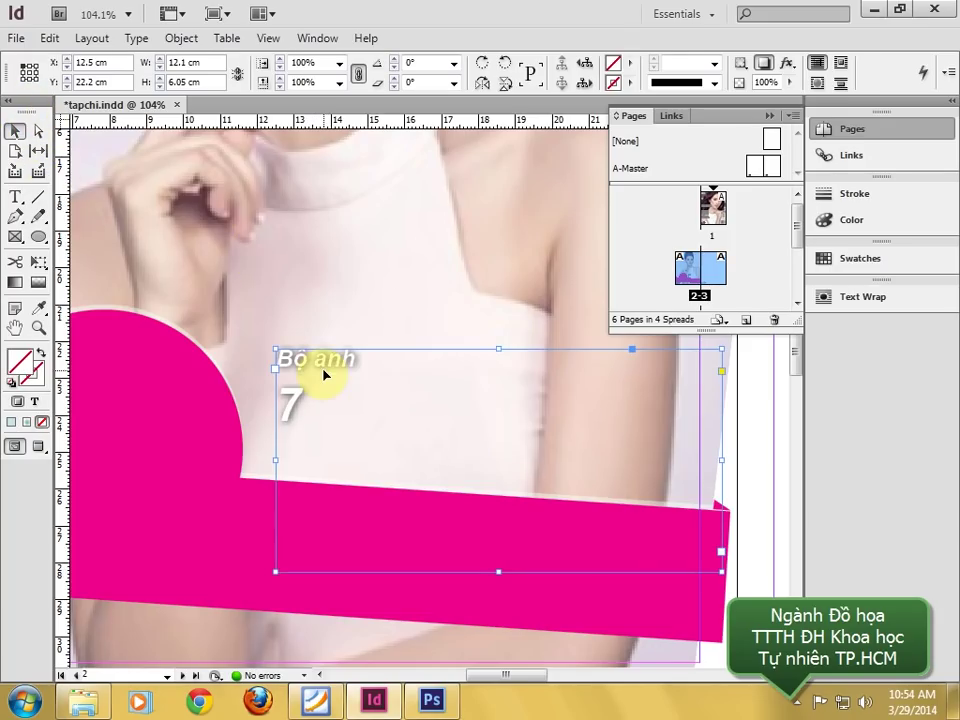
- Centre the two remaining headline lines, "Bộ ảnh" and "7", within their text frame
double_click(323, 374)
key("ctrl+a")
left_click(24, 81)
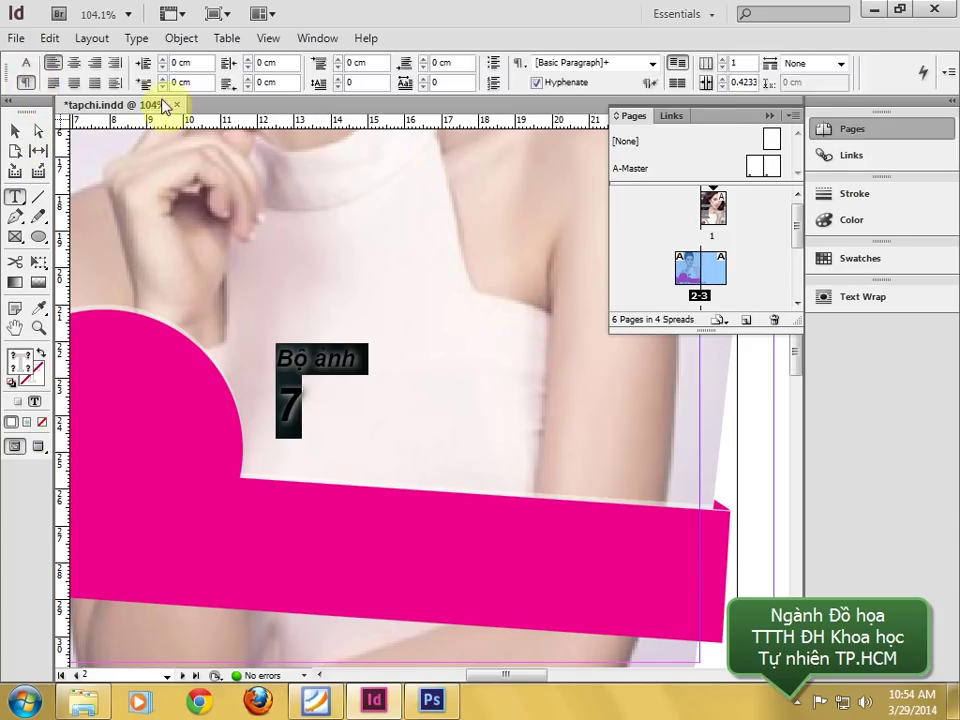
left_click(74, 62)
left_click(16, 131)
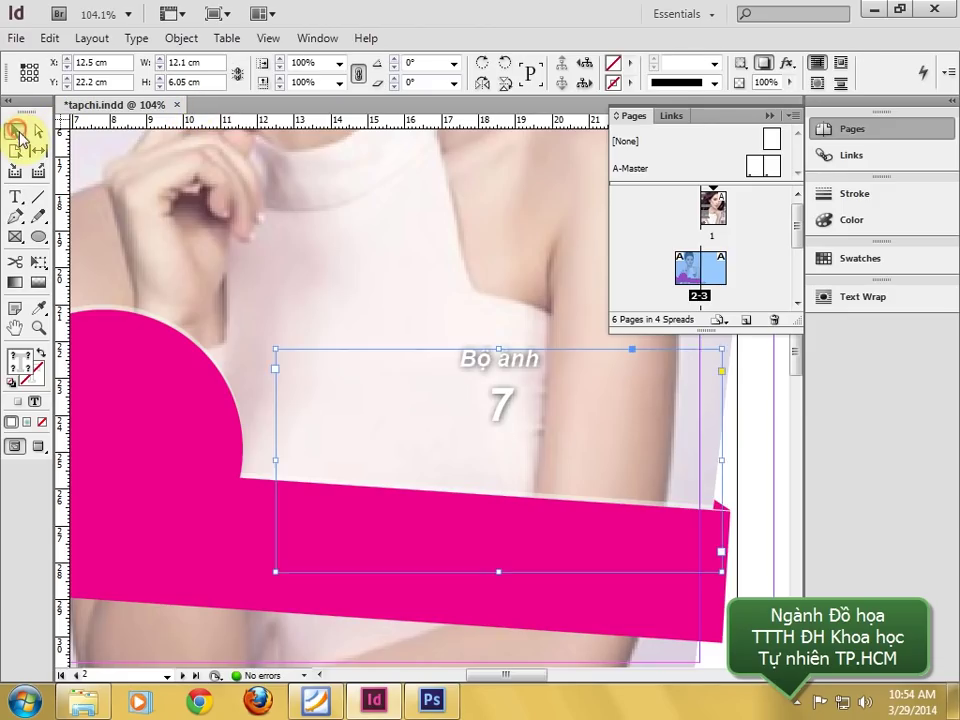
- Move the "Bộ ảnh 7" frame onto the pink circle, at about X 2.8, Y 22.05 cm, and cut it
left_click_drag(336, 416, 488, 402)
left_click_drag(664, 403, 303, 400)
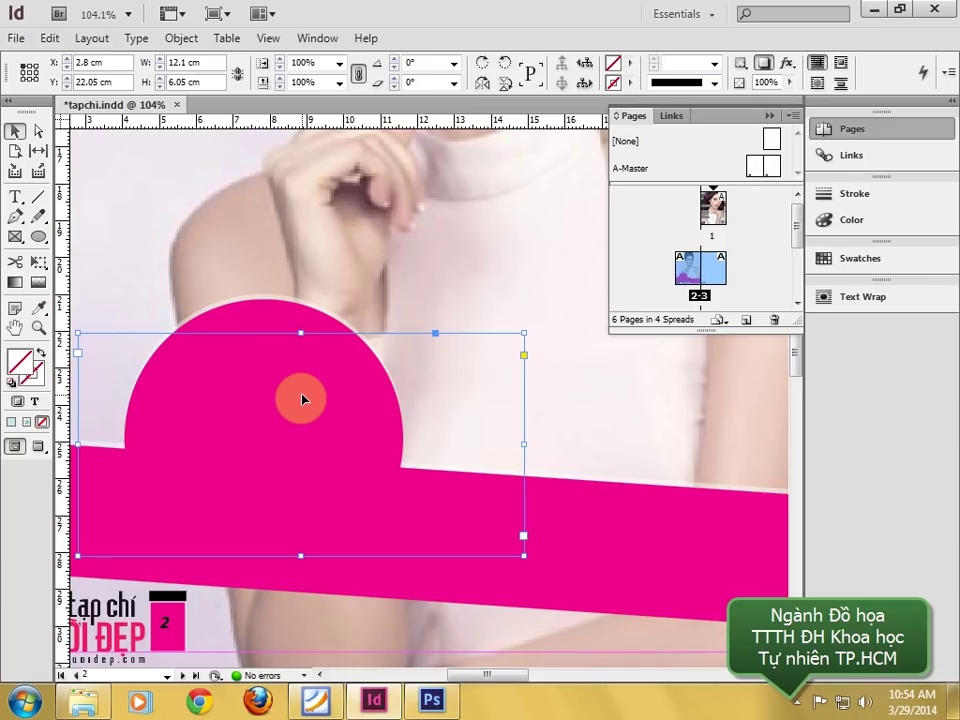
left_click(48, 38)
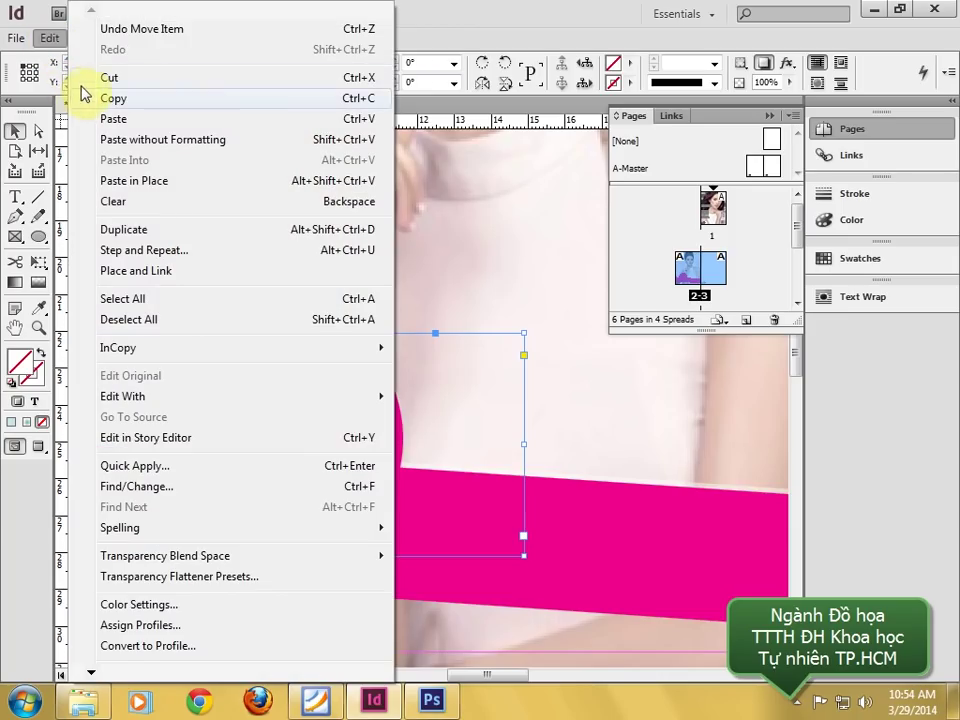
left_click(81, 79)
- Reset the Essentials workspace and paste the cut "Bộ ảnh 7" frame in place on Layer 2
left_click(848, 155)
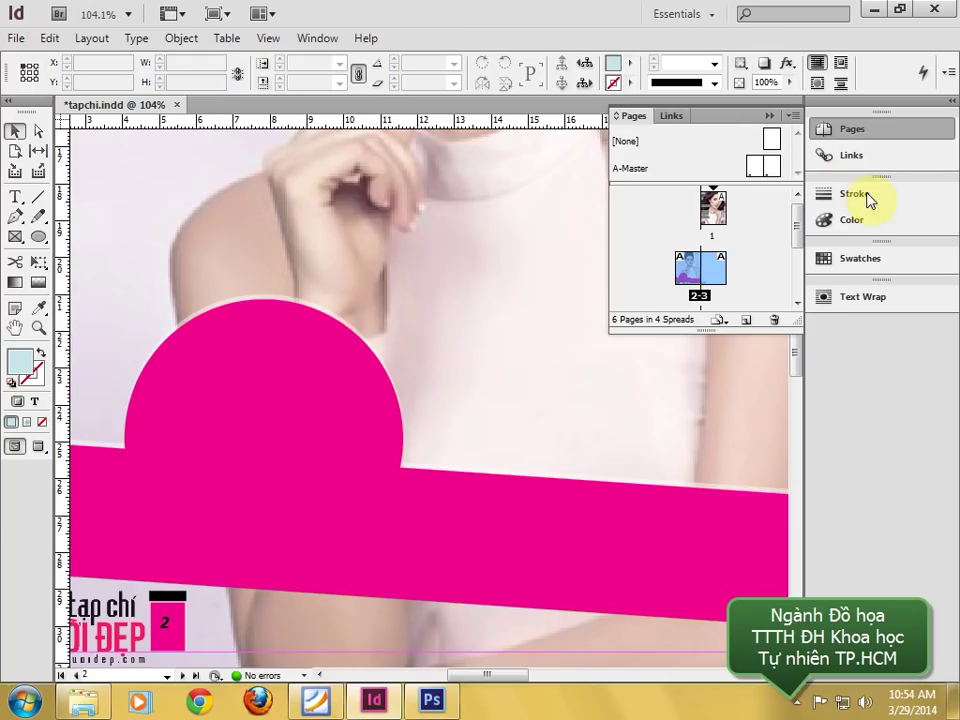
left_click(716, 15)
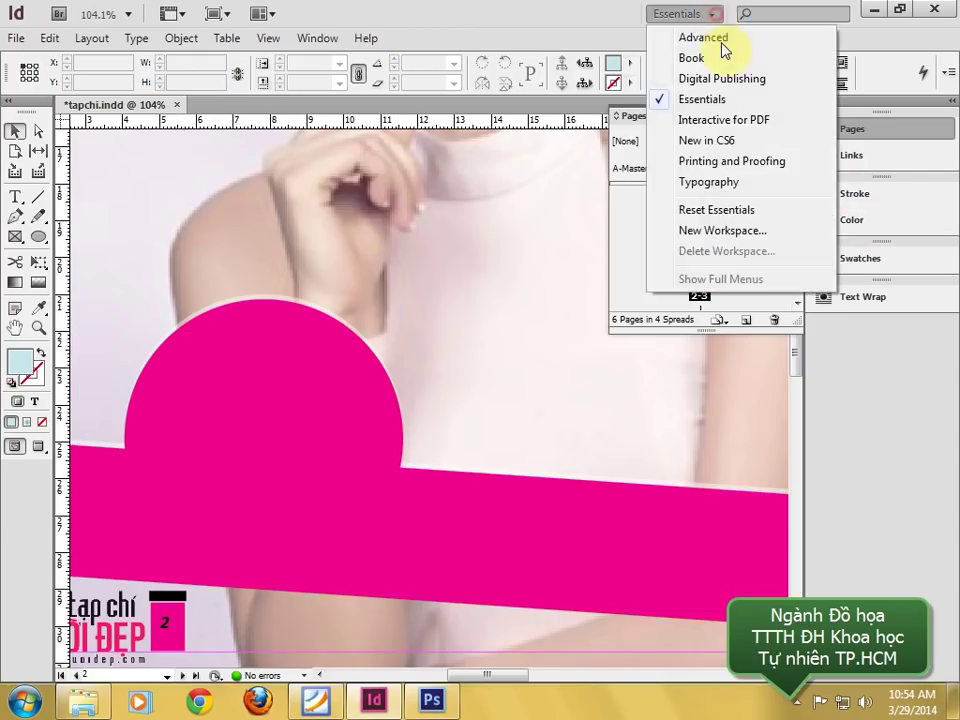
left_click(722, 210)
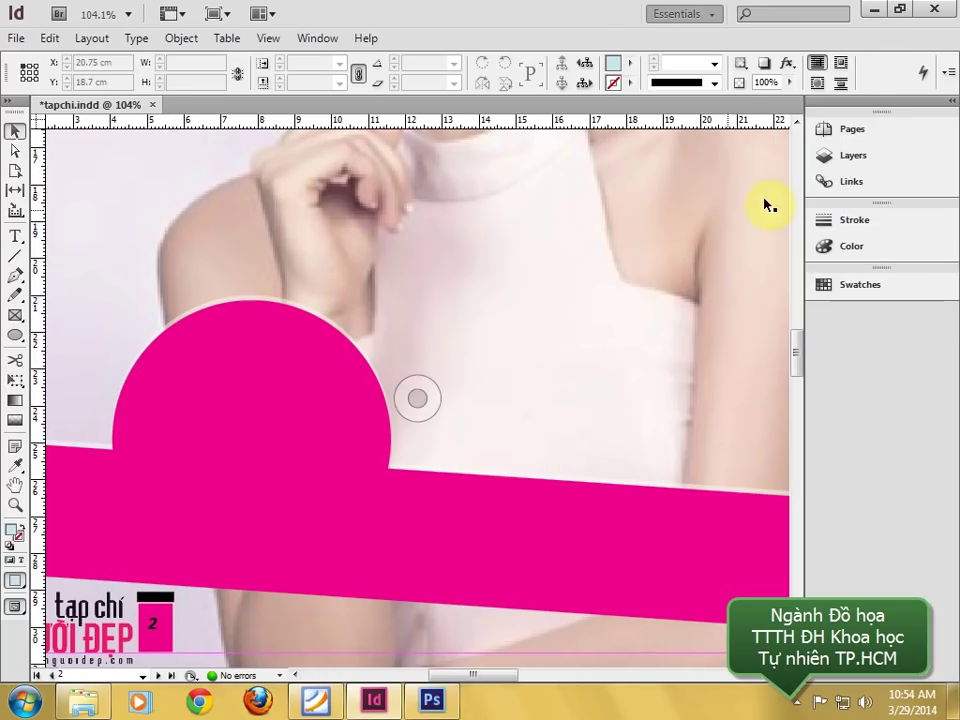
left_click(851, 157)
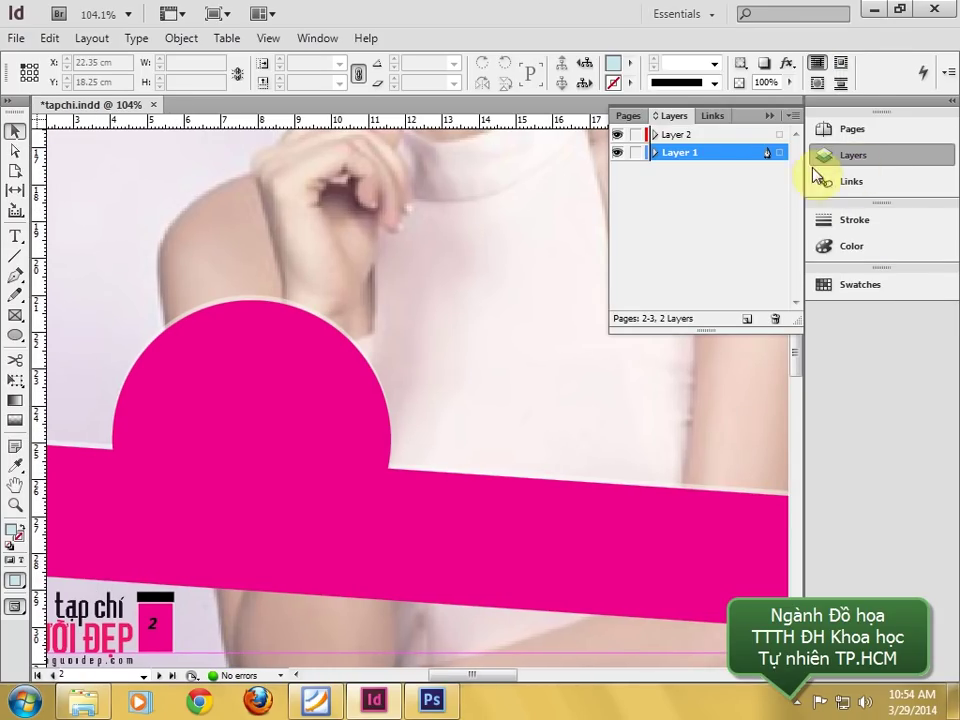
left_click(711, 138)
key("ctrl+v")
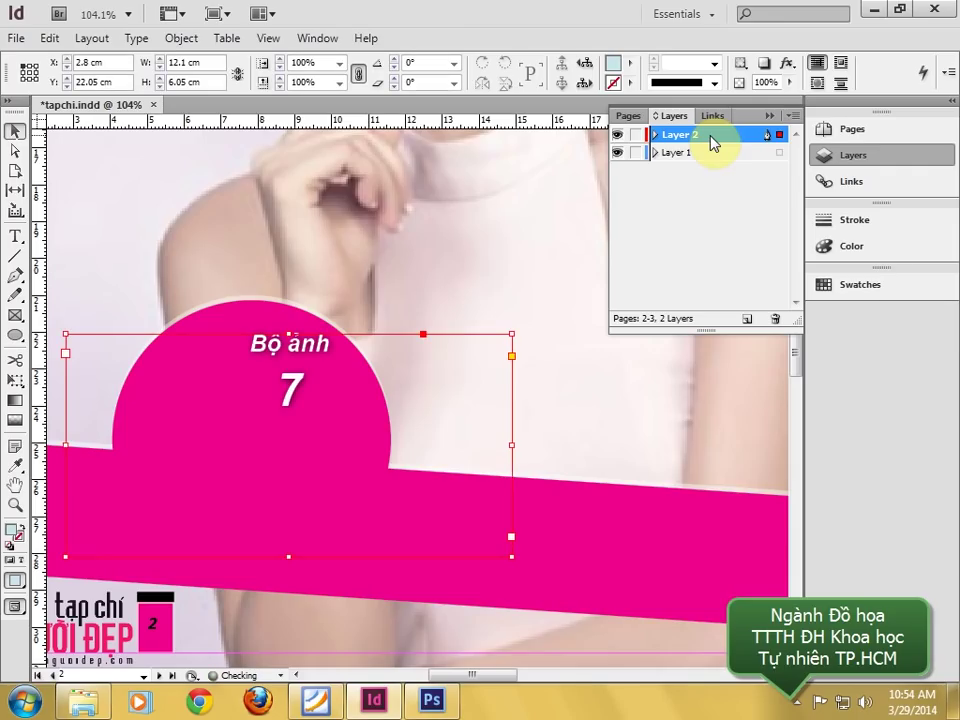
- Nudge the "Bộ ảnh 7" frame to about X 2.2, Y 21.9 cm and shorten its height to about 2.6 cm
left_click_drag(257, 354, 285, 349)
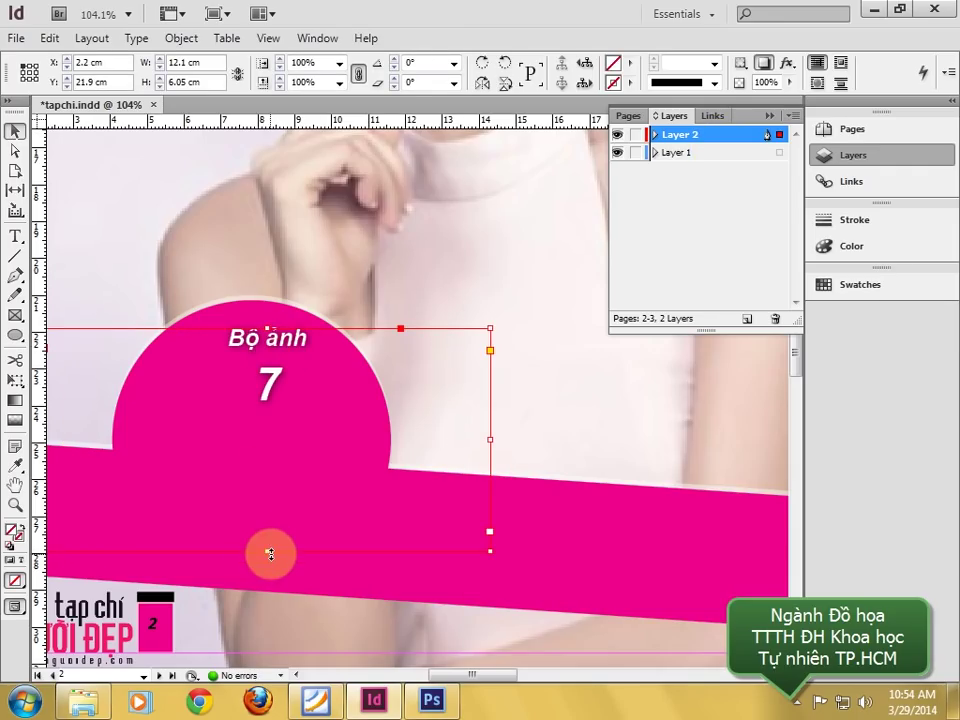
left_click_drag(267, 551, 275, 428)
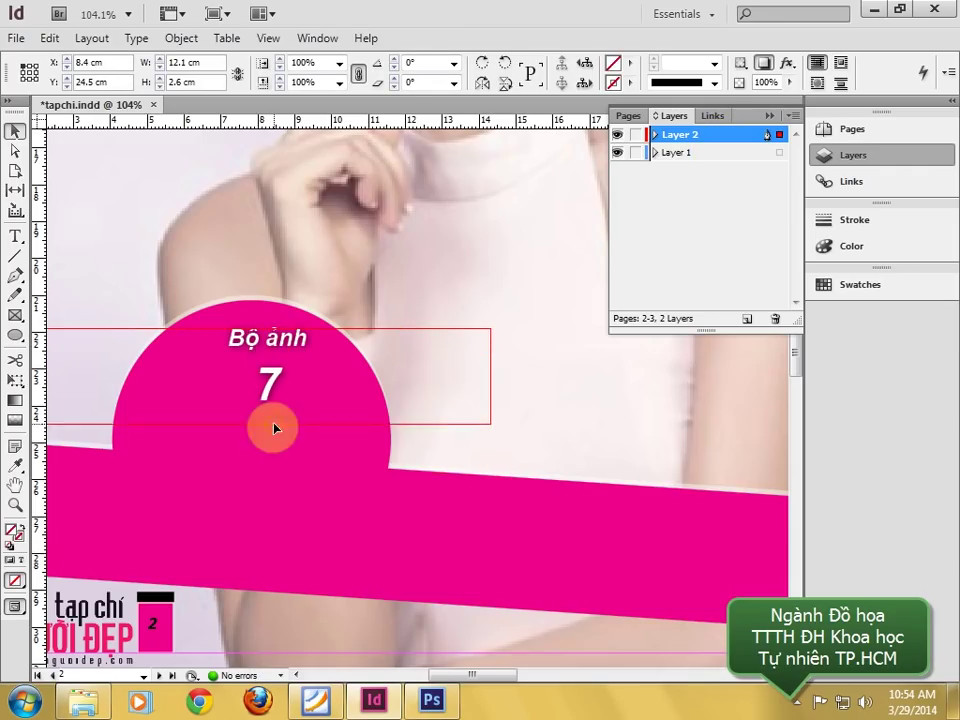
- Create a text frame about 15.4 × 2.6 cm on the pink band containing "ngày năng đ6"
left_click(15, 237)
left_click_drag(101, 480, 673, 574)
left_click(158, 520)
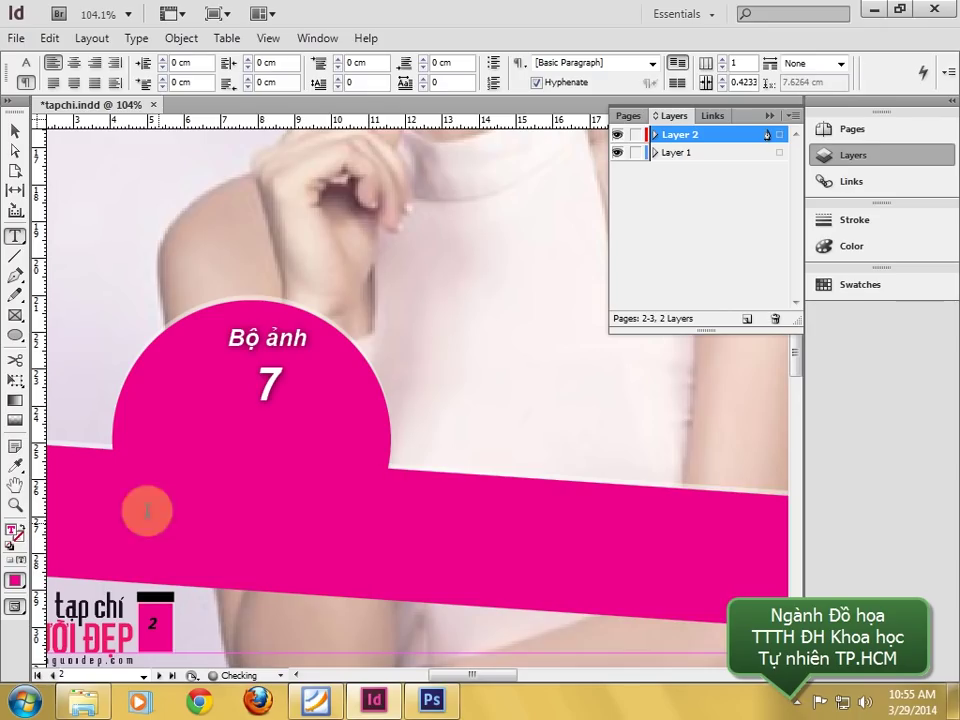
left_click(15, 130)
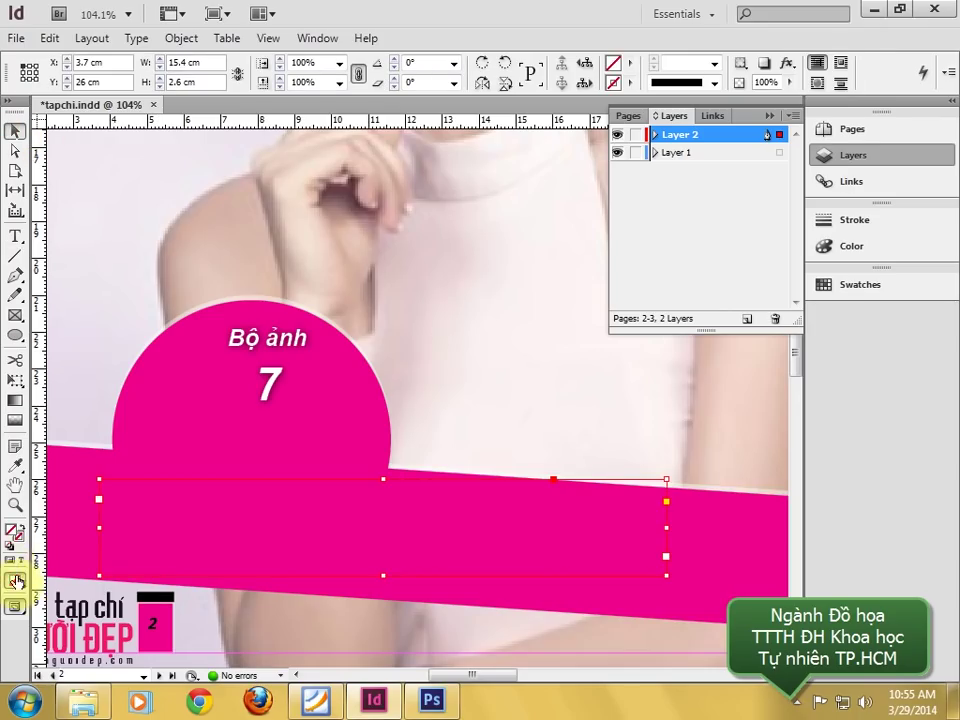
- Change the colour of all text in the pink band's frame to white
double_click(122, 516)
triple_click(517, 516)
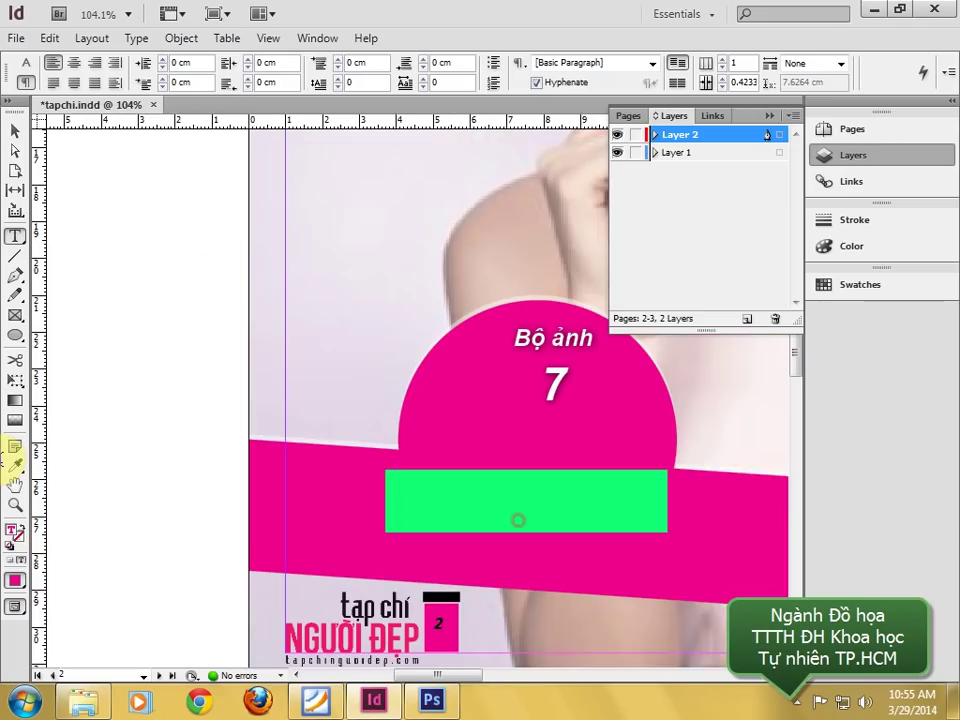
left_click(15, 580)
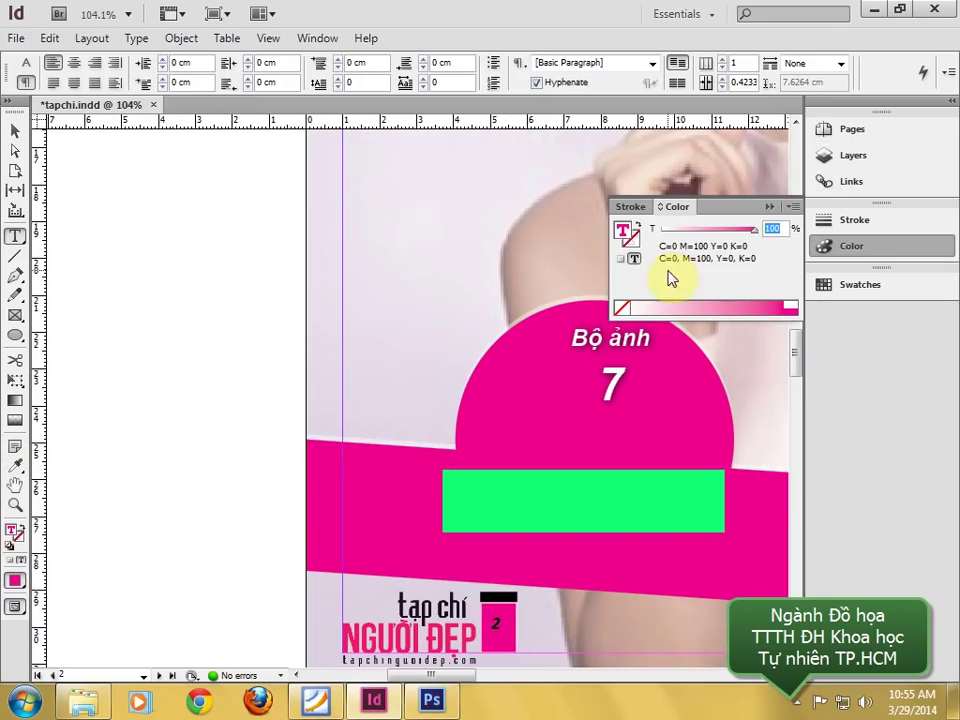
double_click(14, 536)
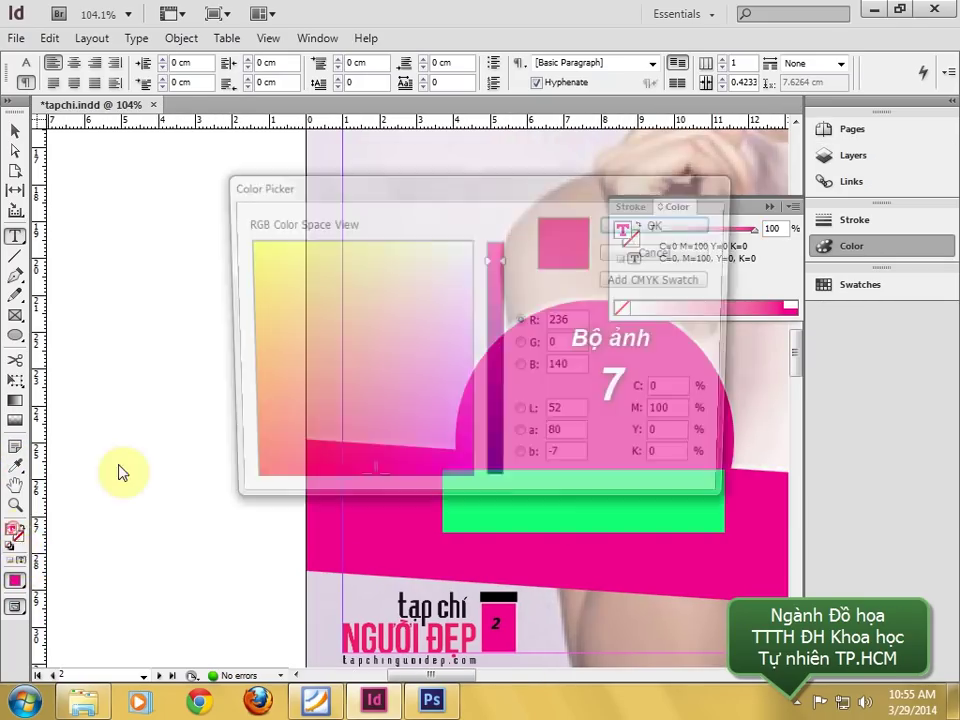
left_click_drag(503, 261, 503, 242)
left_click(628, 227)
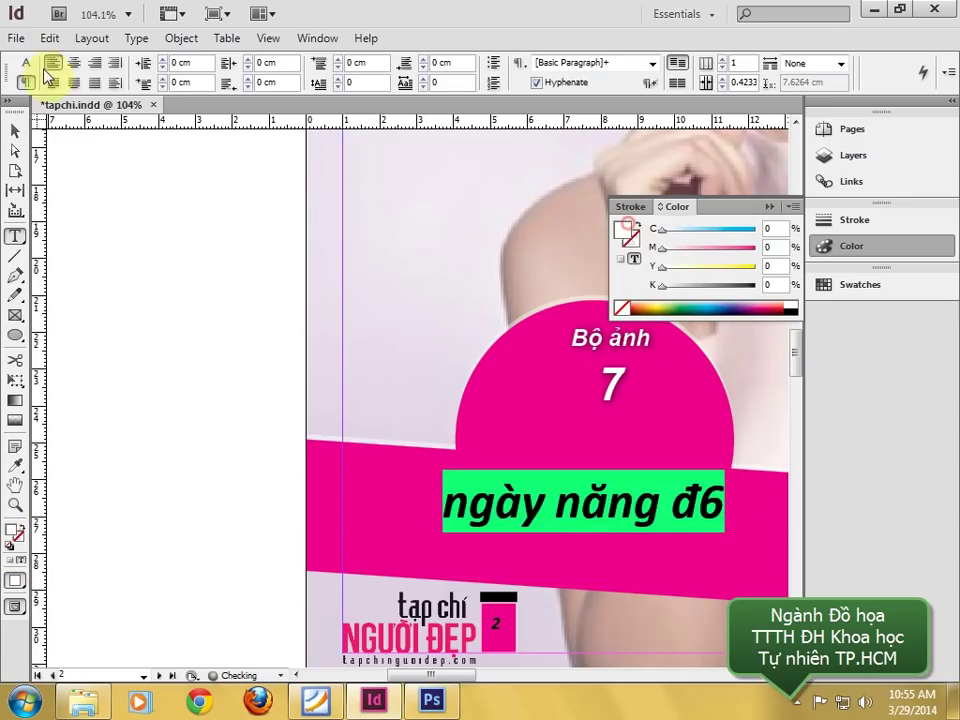
left_click(14, 128)
left_click(574, 491)
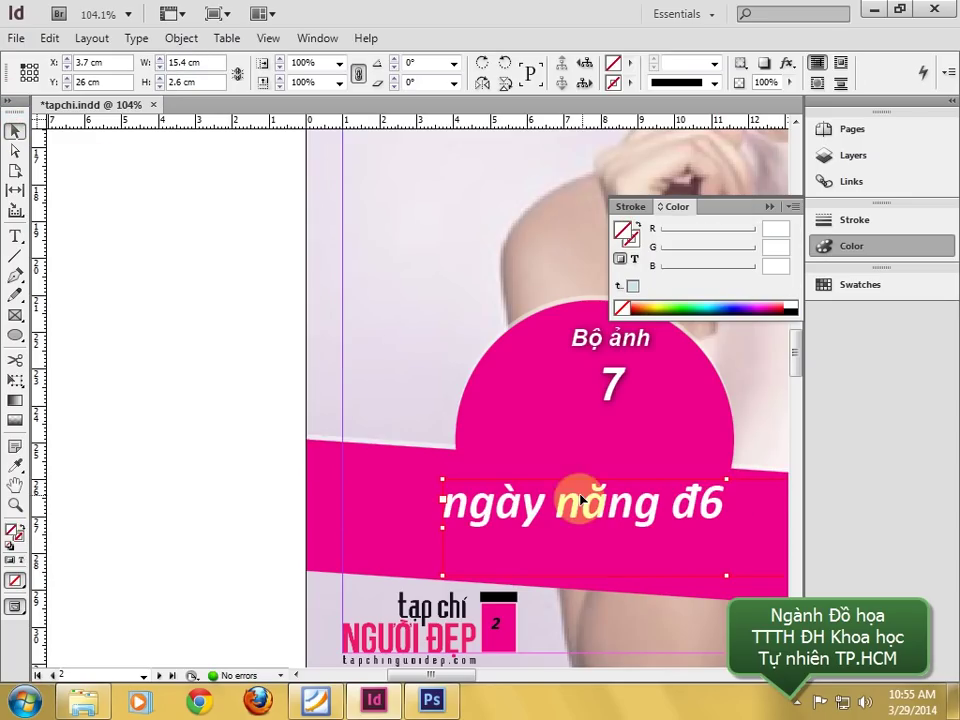
- Replace the trailing "6" in the pink band's text to complete the headline "ngày năng động của NGÔ THANH VÂN"
left_click(500, 675)
left_click(362, 512)
double_click(362, 512)
left_click_drag(352, 508, 397, 504)
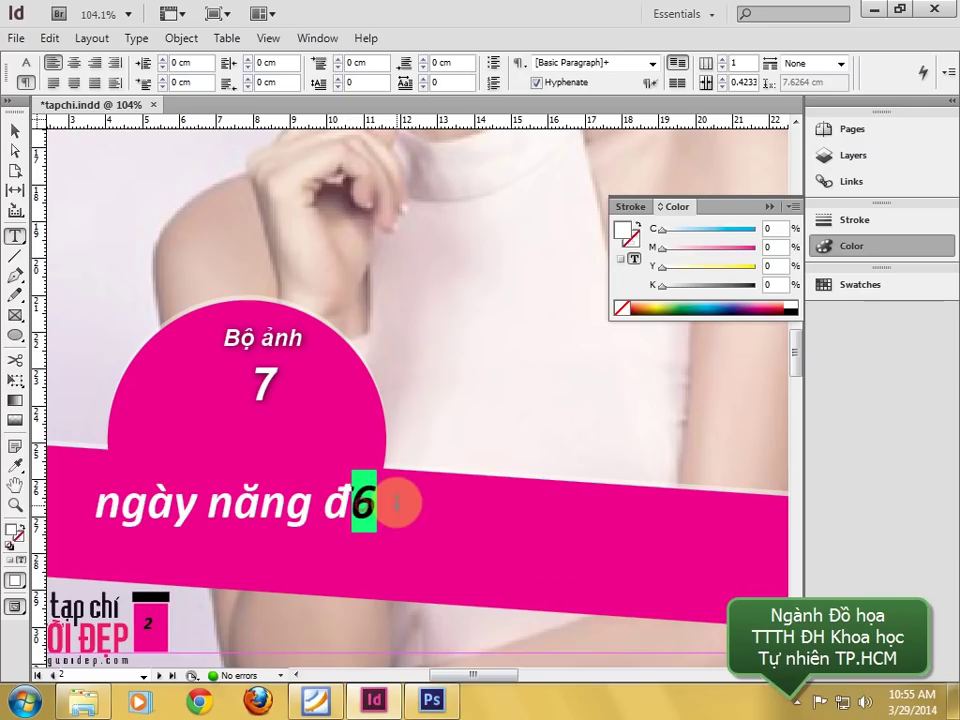
type("o")
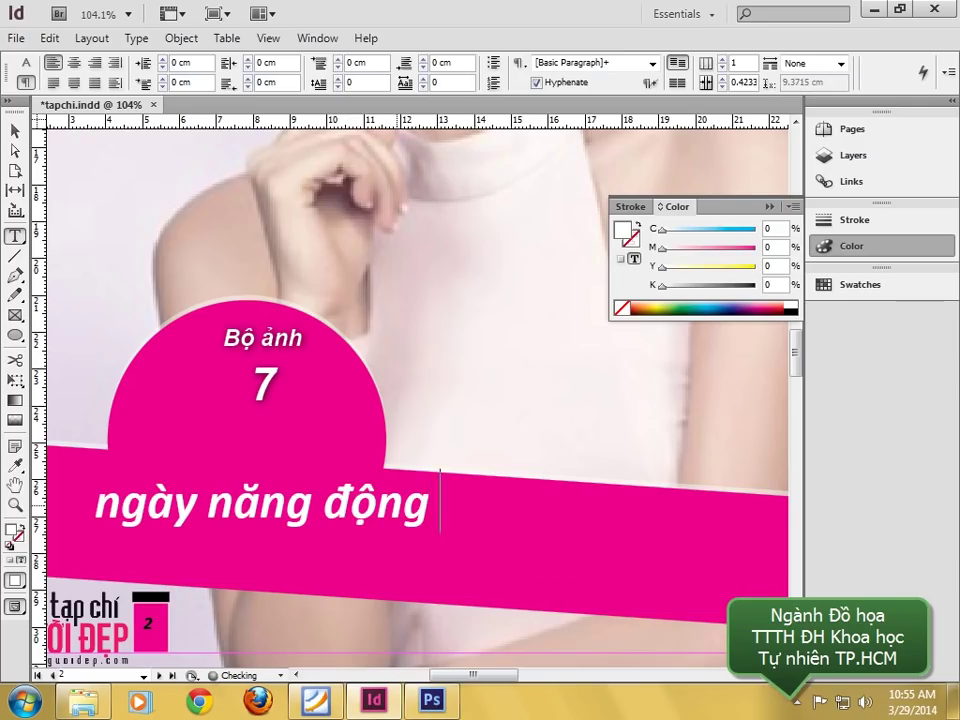
type("cua")
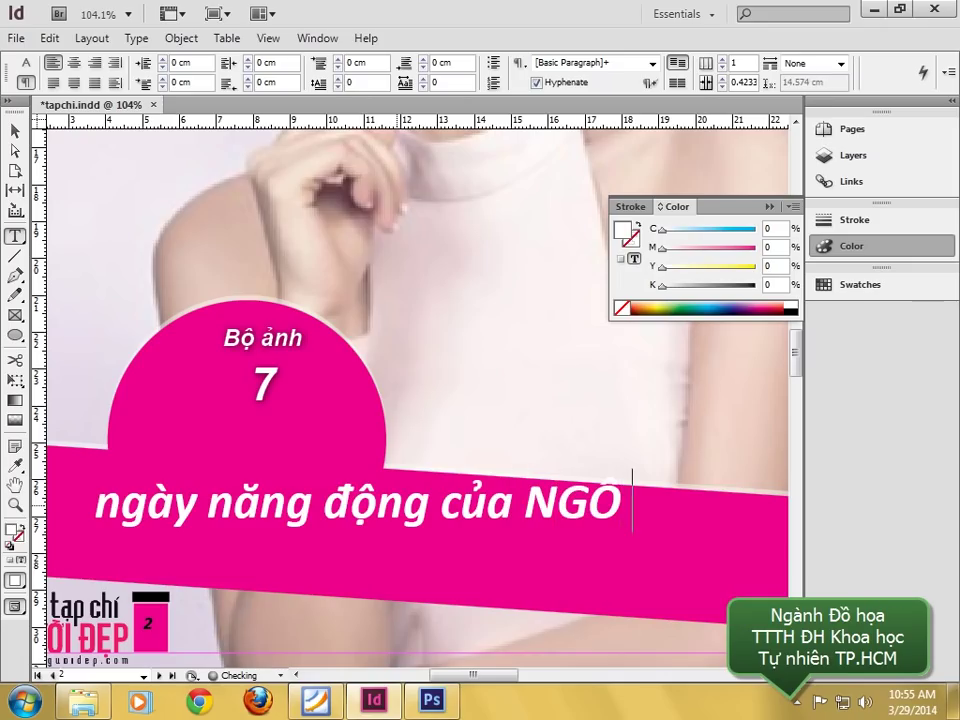
key("BackSpace")
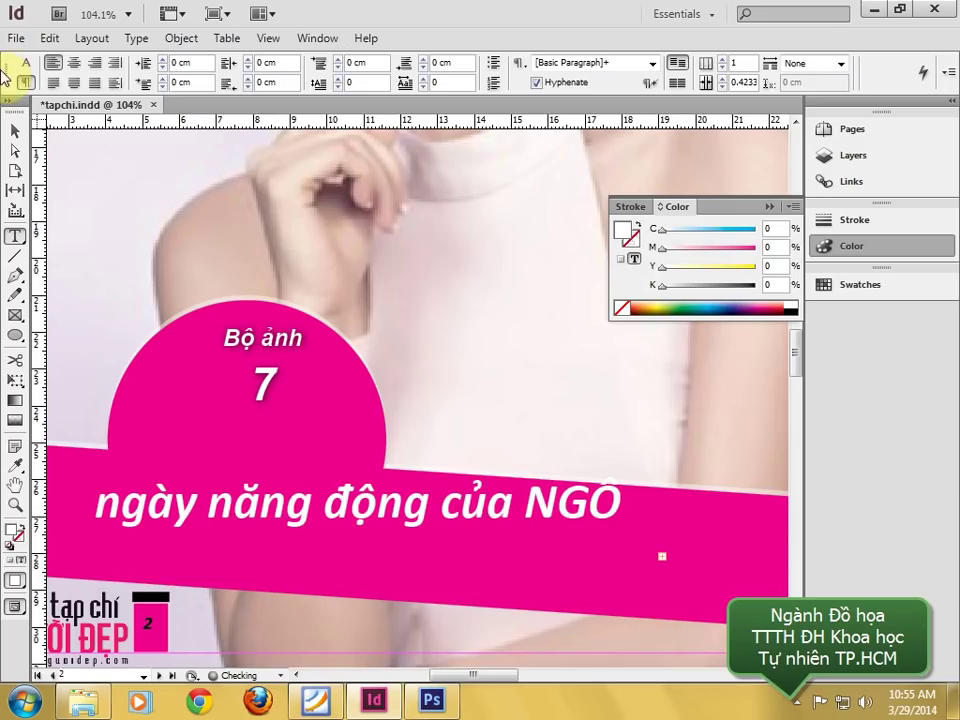
- Widen the headline frame to about 24.15 cm and move it onto the pink band at about X 0.3, Y 26.4 cm
left_click(15, 131)
left_click_drag(418, 504, 322, 436)
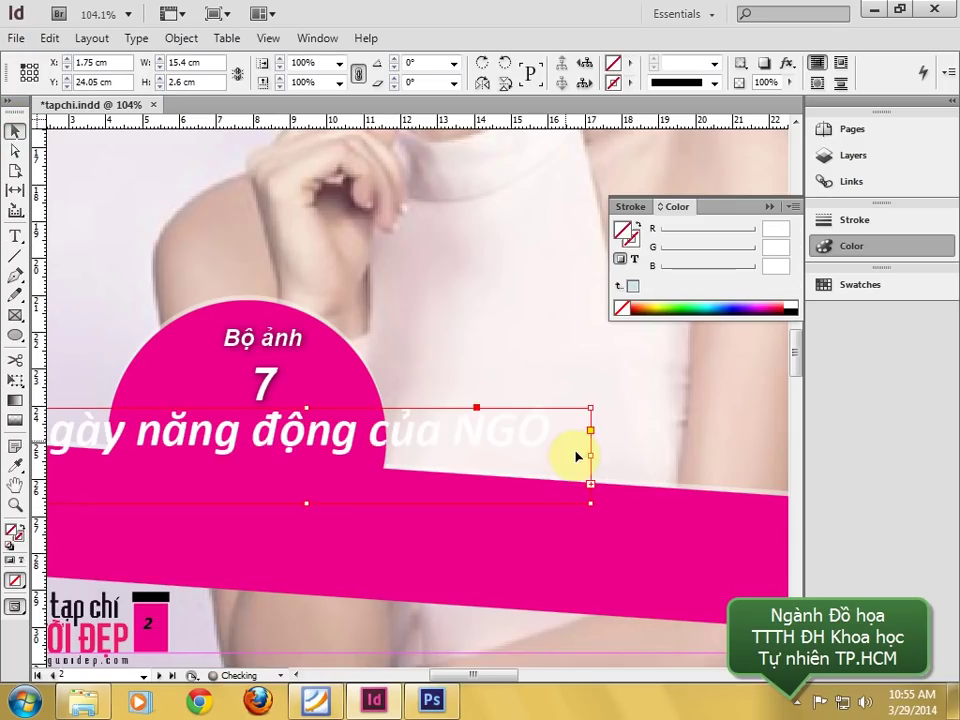
left_click_drag(592, 455, 790, 453)
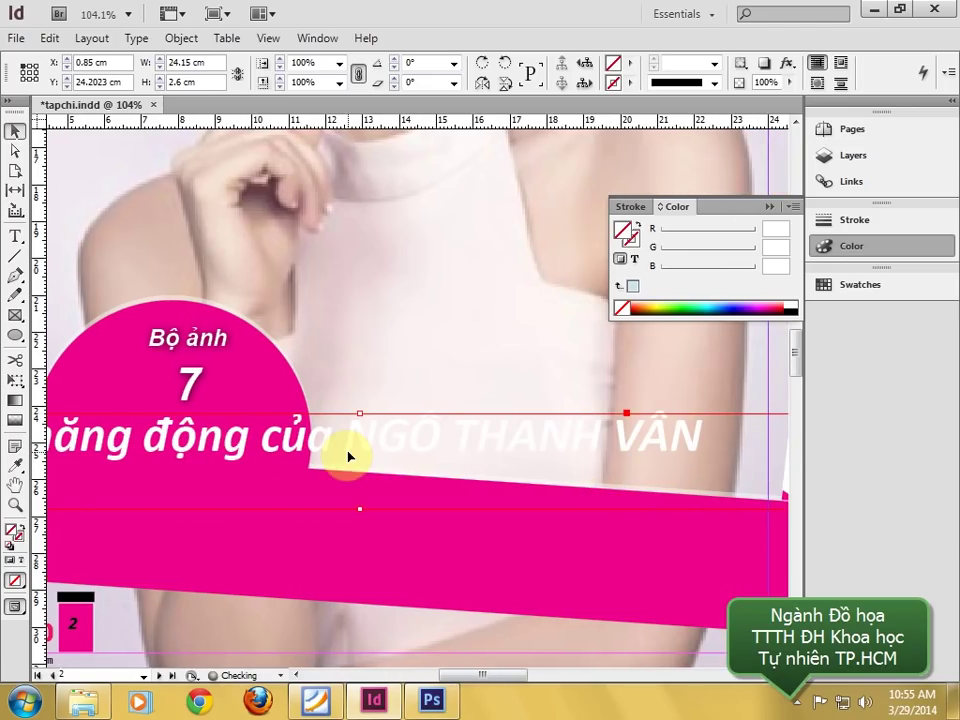
key("ctrl+minus")
key("ctrl+minus")
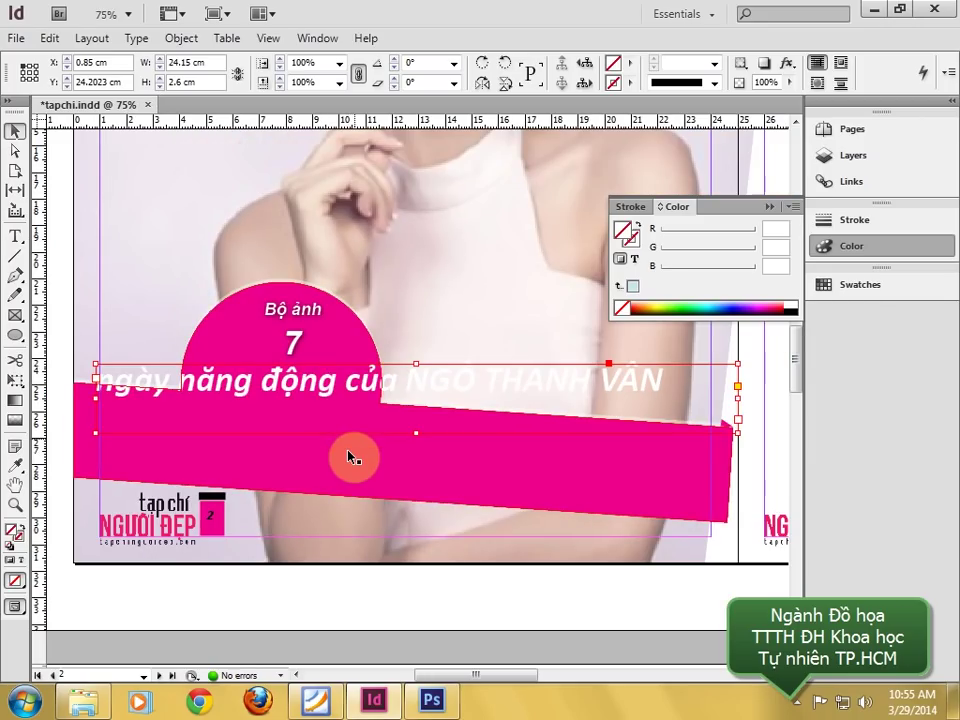
left_click_drag(418, 397, 404, 456)
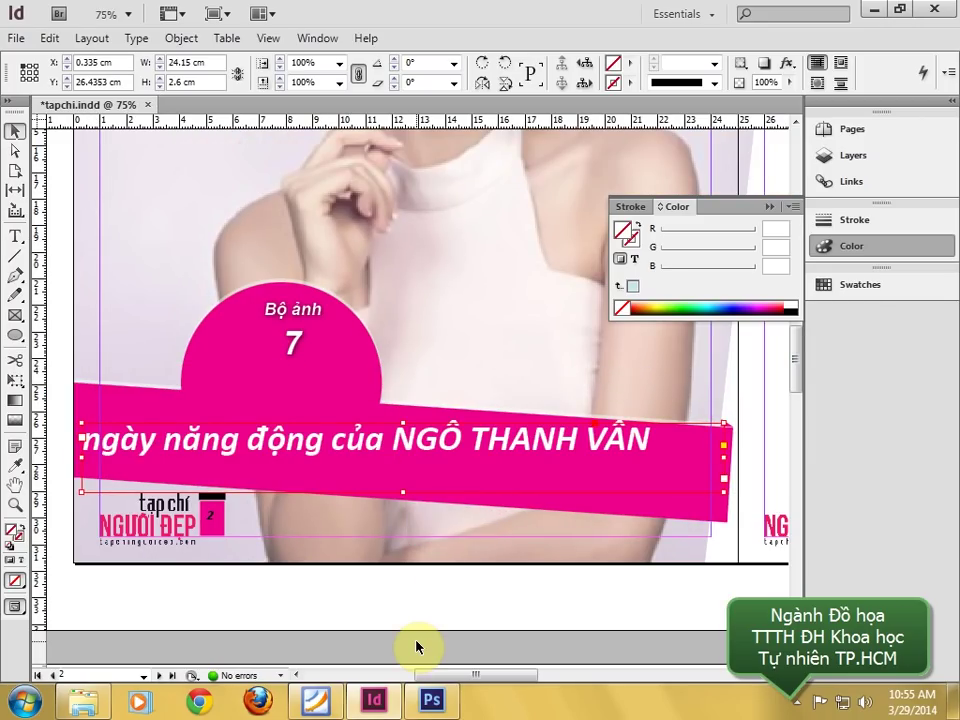
left_click(450, 456)
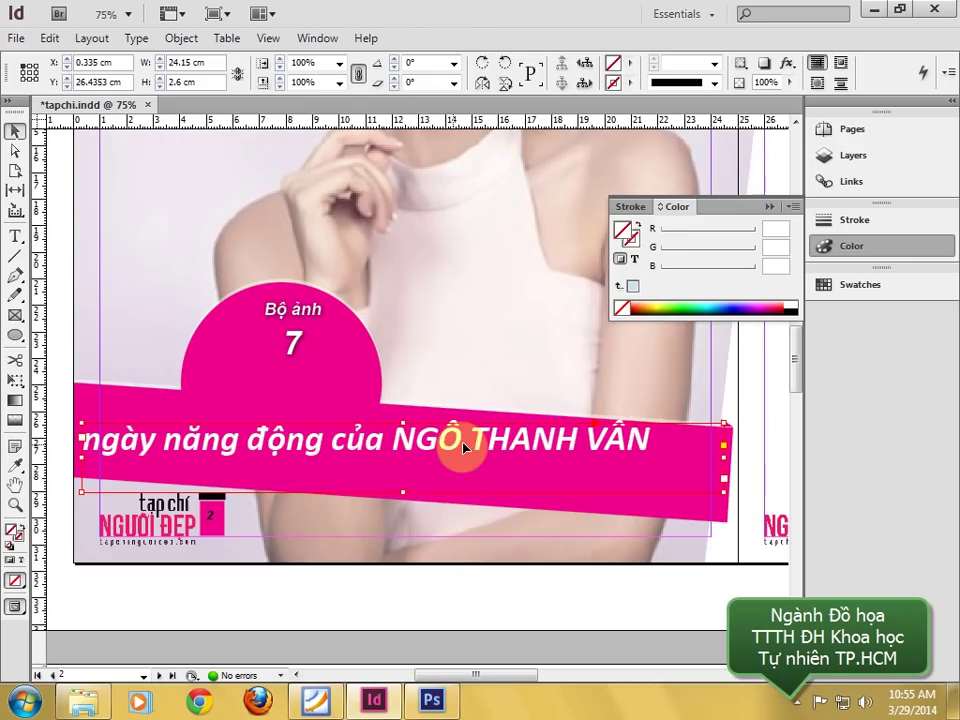
- Switch the Vietnamese input encoding to VNI Windows and set the font of "NGÔ THANH VÂN" to VNI-Yahoo
left_click(796, 702)
right_click(798, 578)
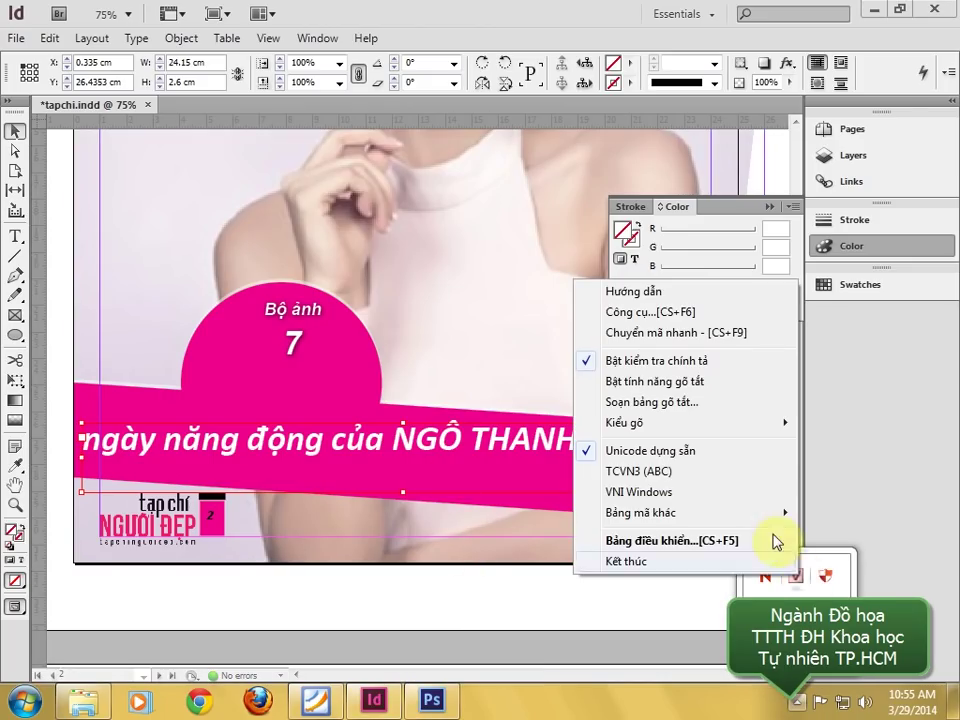
left_click(649, 488)
double_click(492, 433)
left_click_drag(380, 439, 649, 440)
left_click(25, 63)
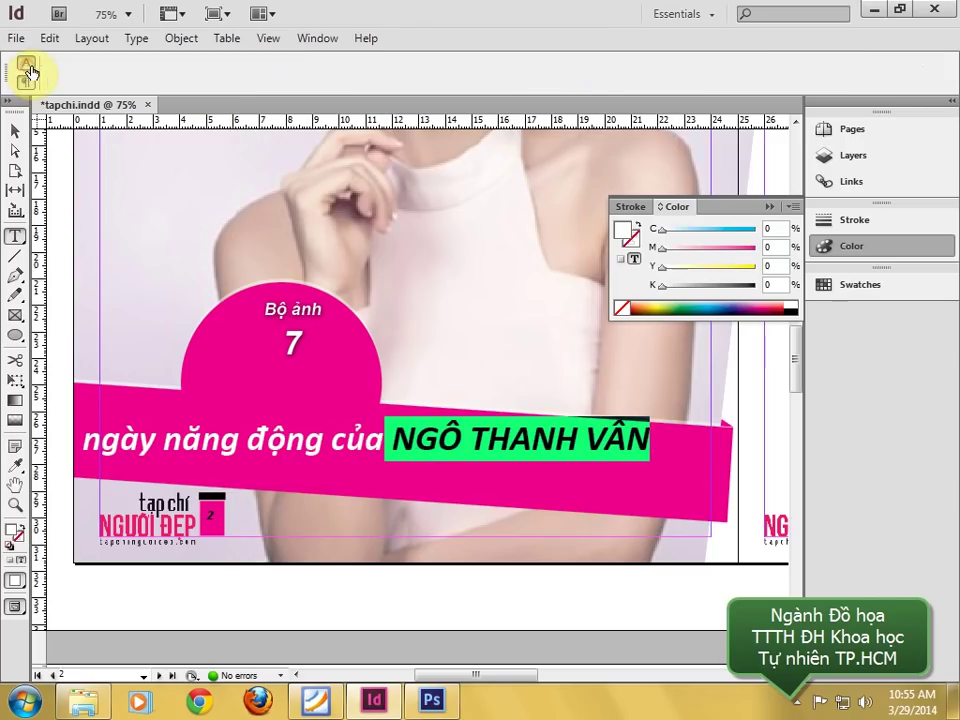
double_click(93, 64)
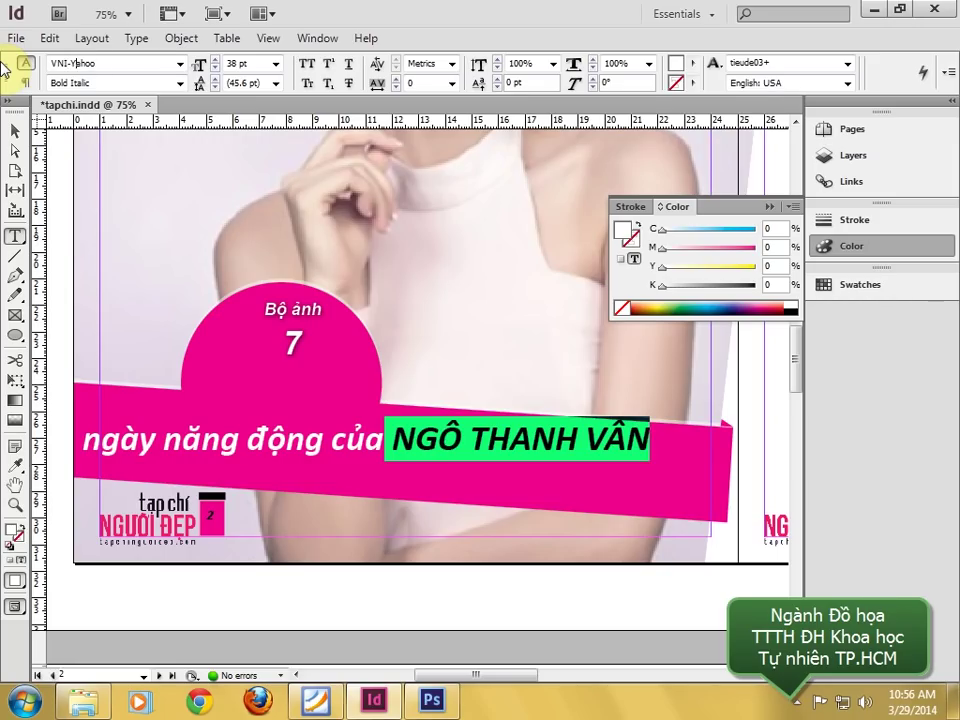
type("VNI-Yahoo")
key("Return")
- Retype the "NGÔ THANH" part of the headline with the VNI encoding
left_click_drag(463, 446, 590, 443)
left_click_drag(678, 440, 713, 443)
type("ÔYN")
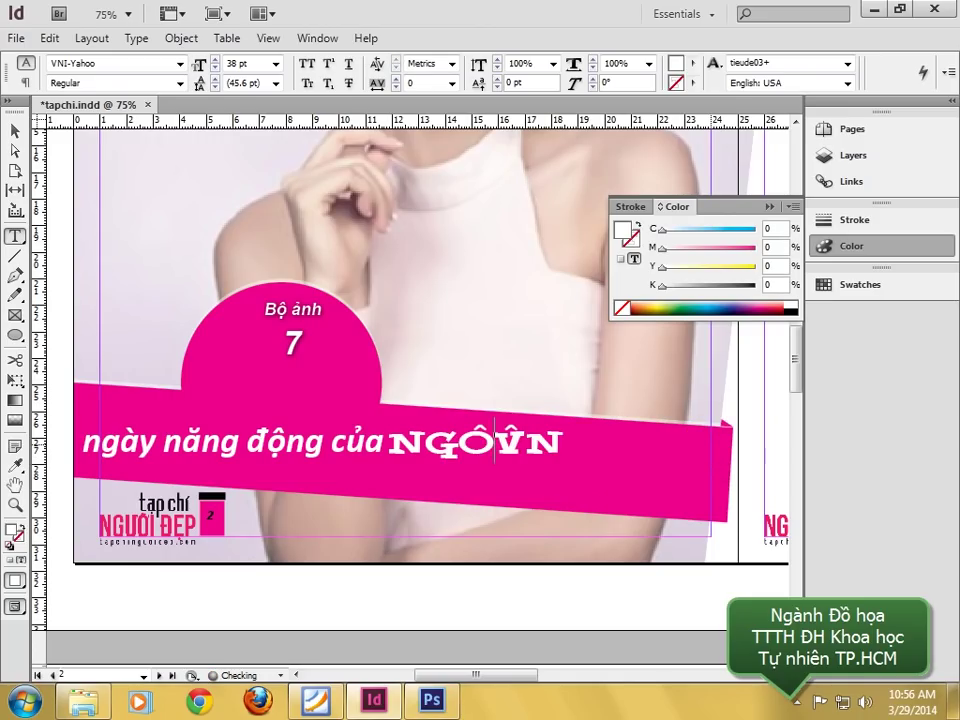
type("THANH")
key("Delete")
key("Delete")
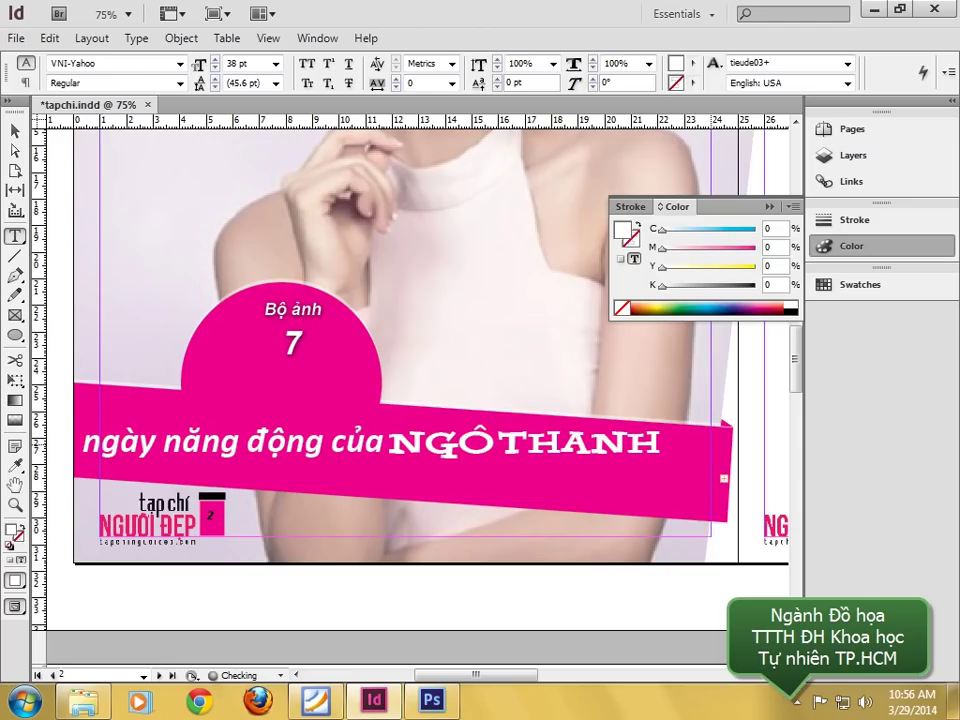
- Set the font size of the whole VNI-Yahoo name in the headline to 30 pt
left_click(14, 131)
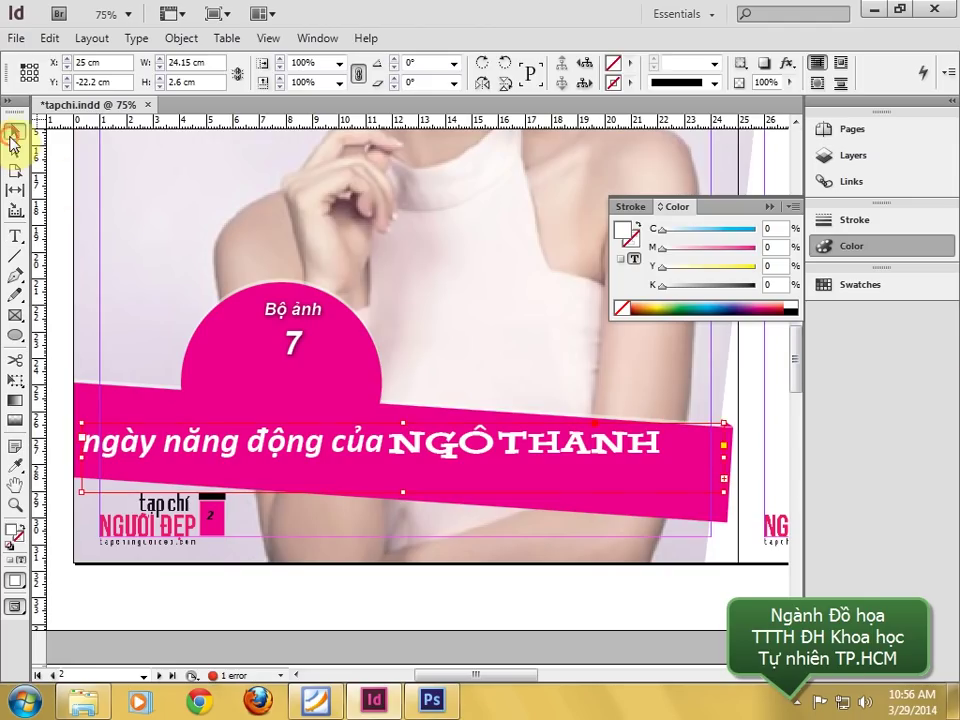
double_click(450, 461)
left_click_drag(386, 450, 895, 440)
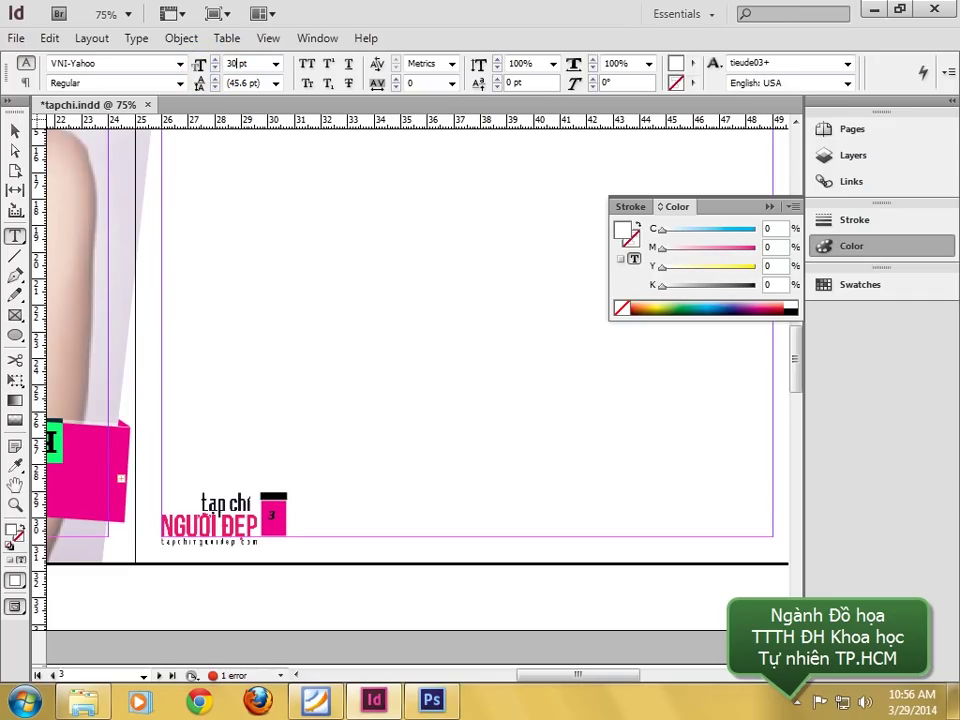
key("Return")
left_click_drag(575, 675, 506, 596)
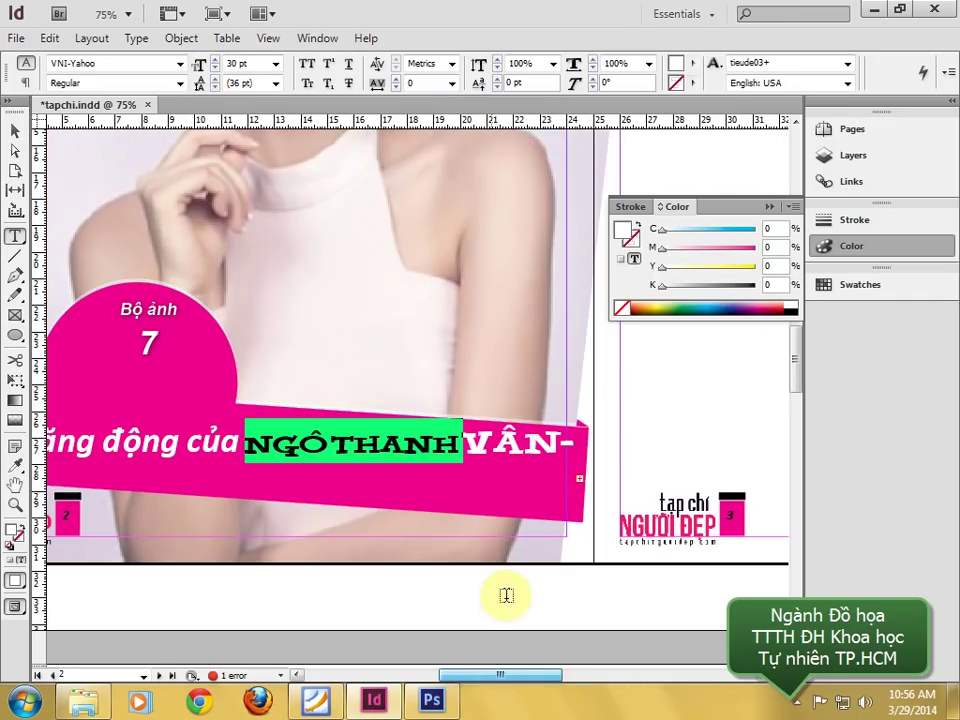
left_click_drag(565, 440, 230, 446)
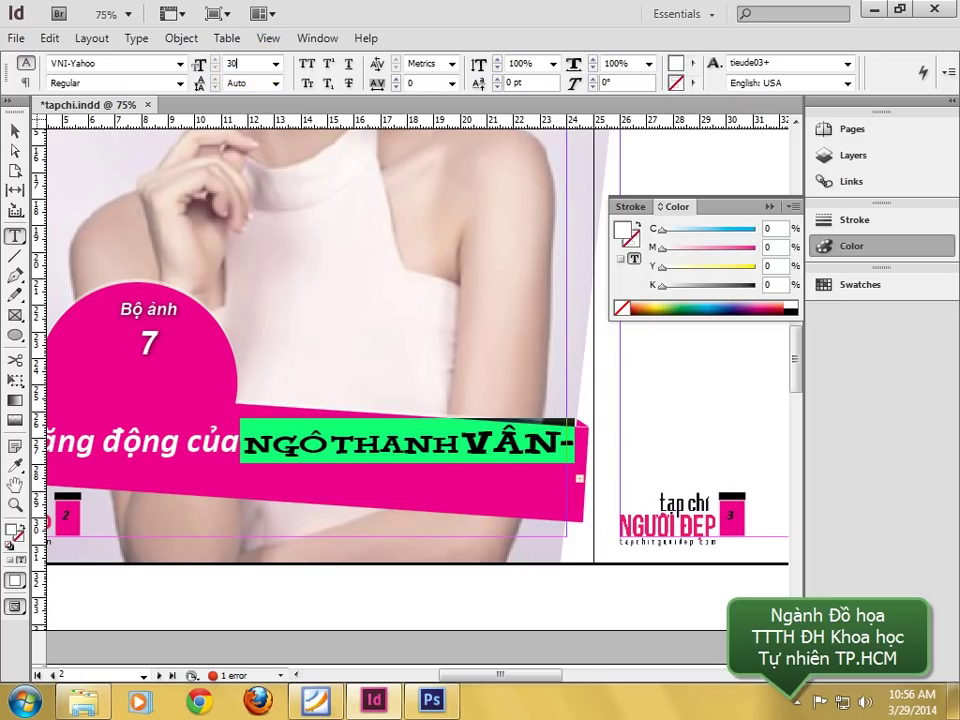
key("Return")
- Remove the stray characters at the end of the headline and correct its last word to "VÂN"
left_click(548, 448)
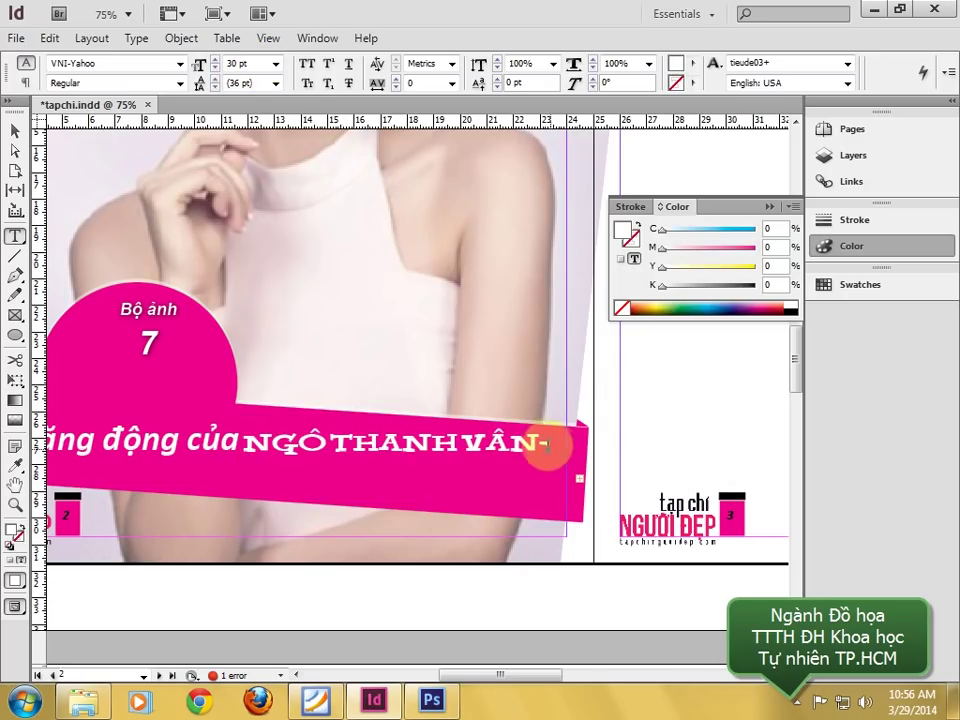
left_click(516, 443)
type("V")
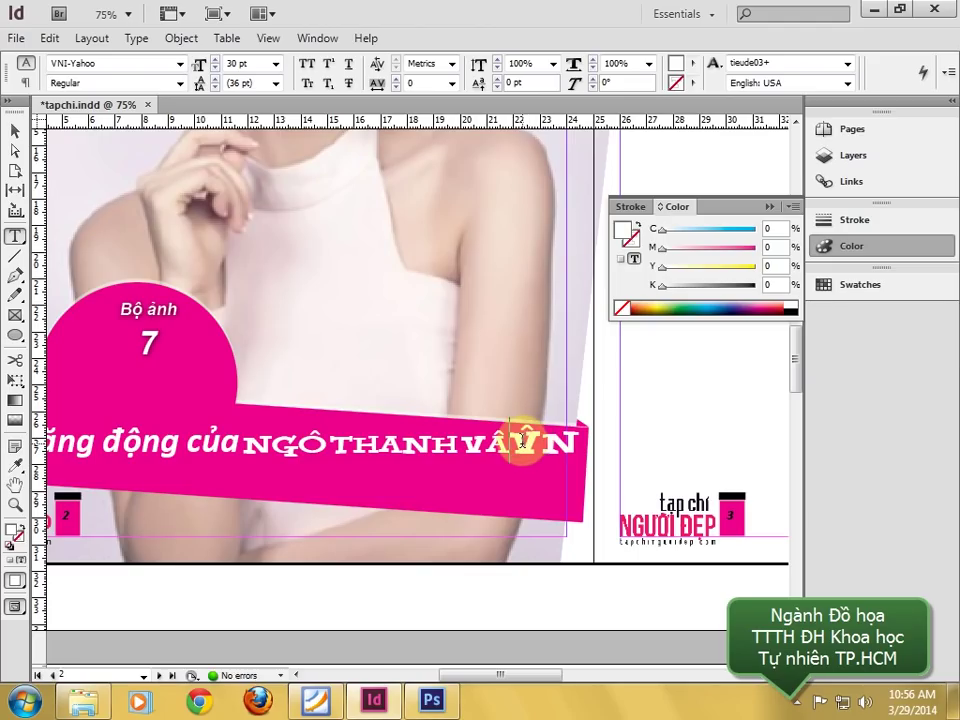
type("x")
key("Delete")
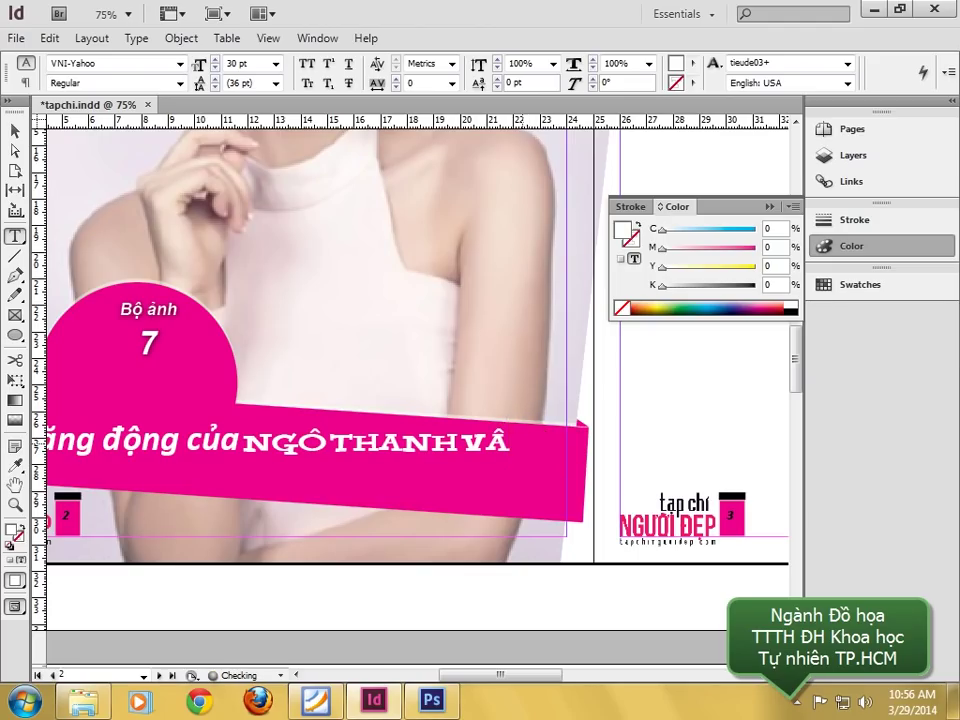
type("N")
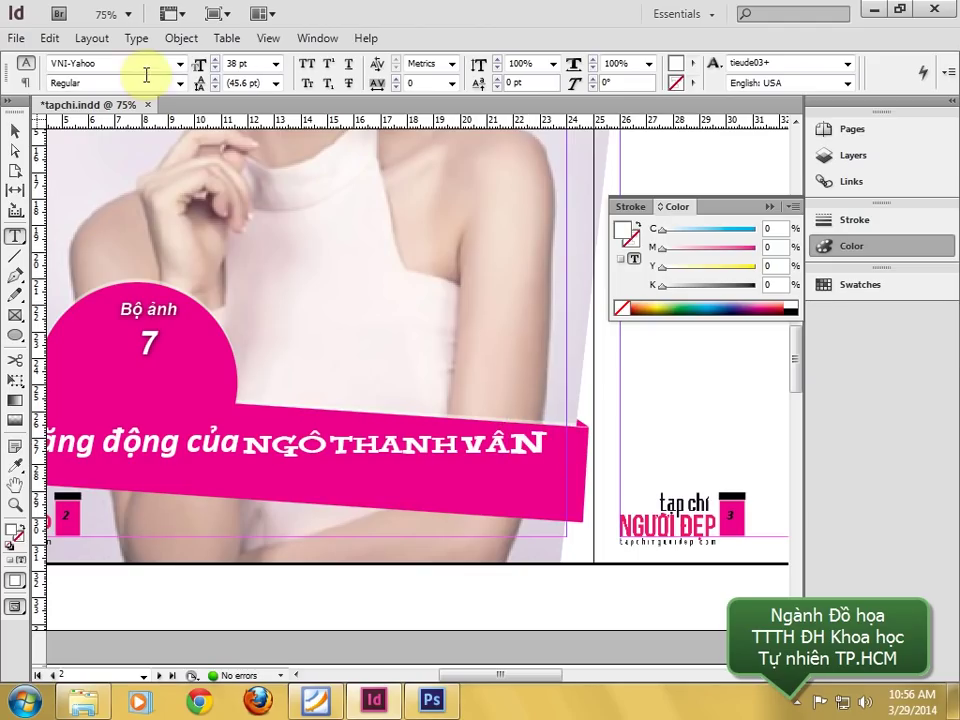
- Set the final "N" of "VÂN" to 30 pt
double_click(237, 63)
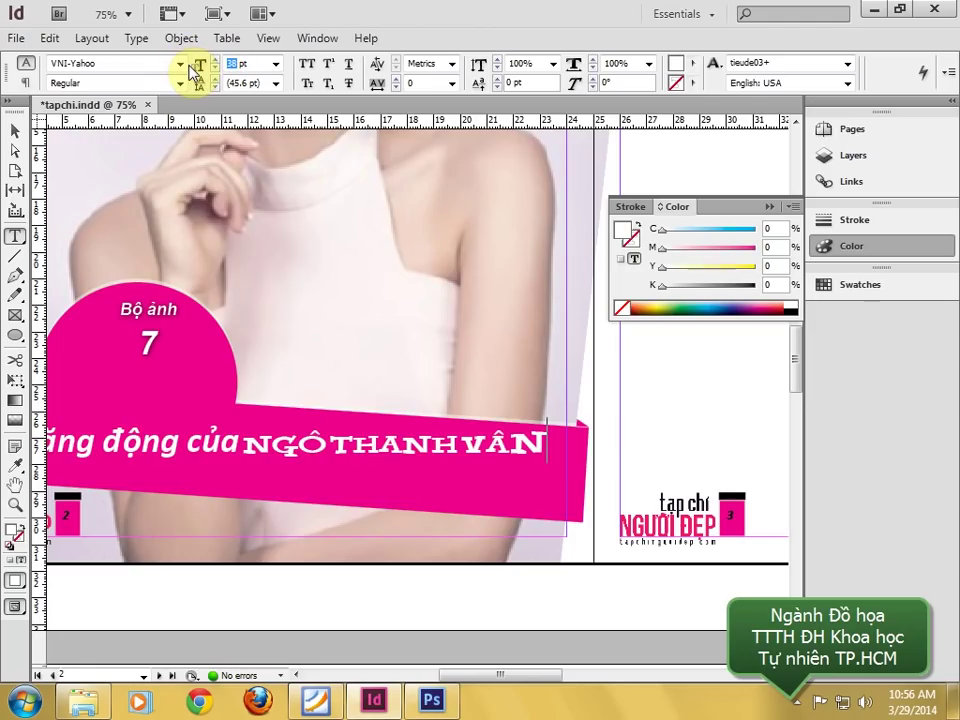
left_click_drag(510, 442, 563, 440)
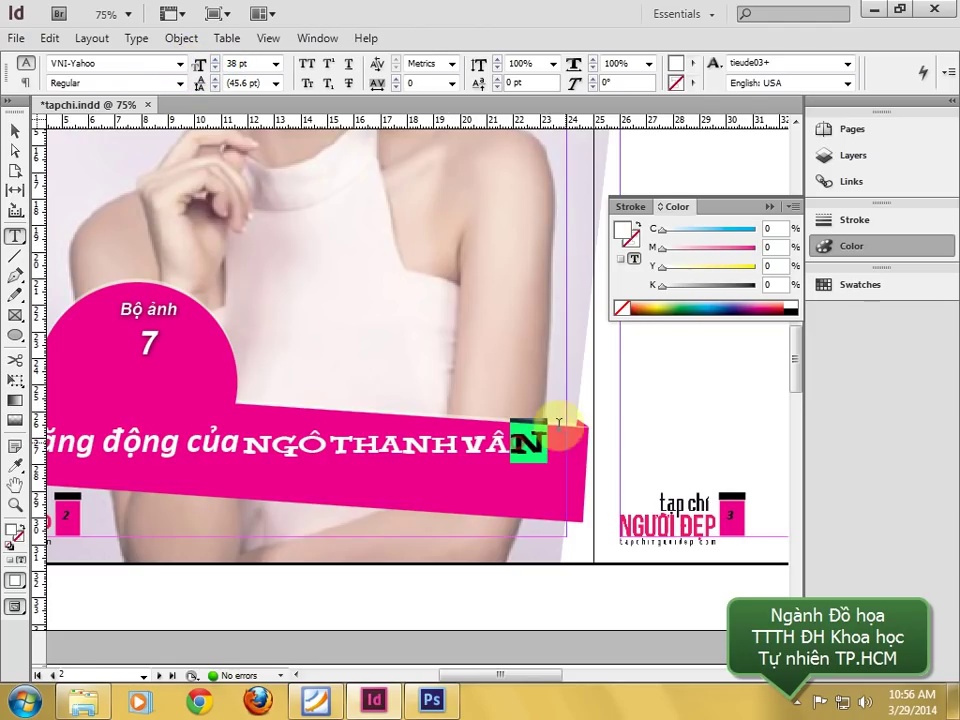
double_click(240, 63)
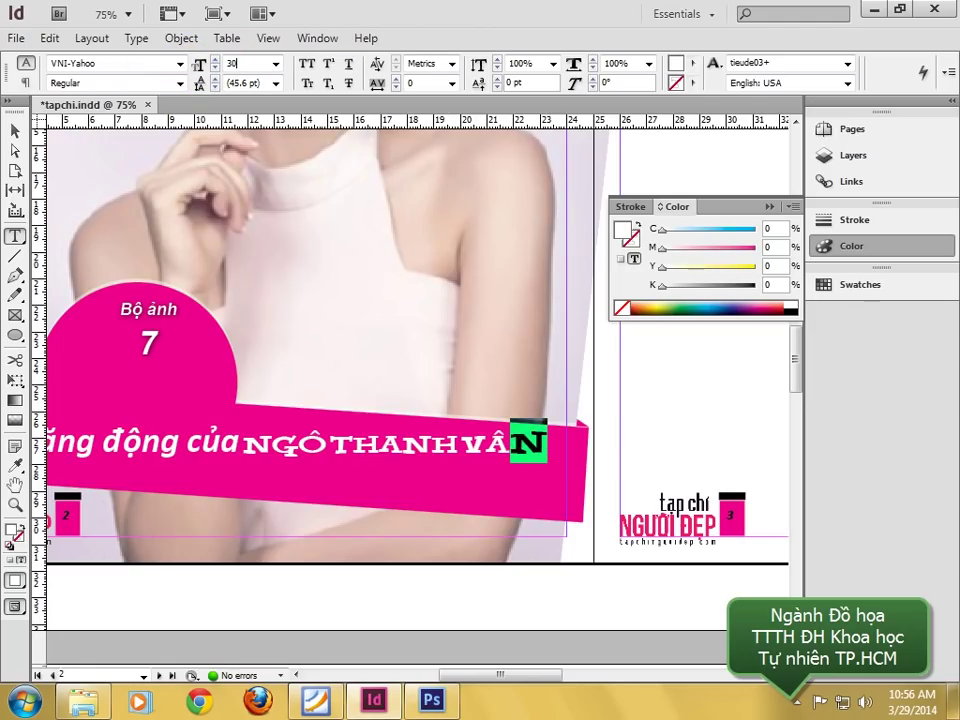
type("30")
left_click(15, 130)
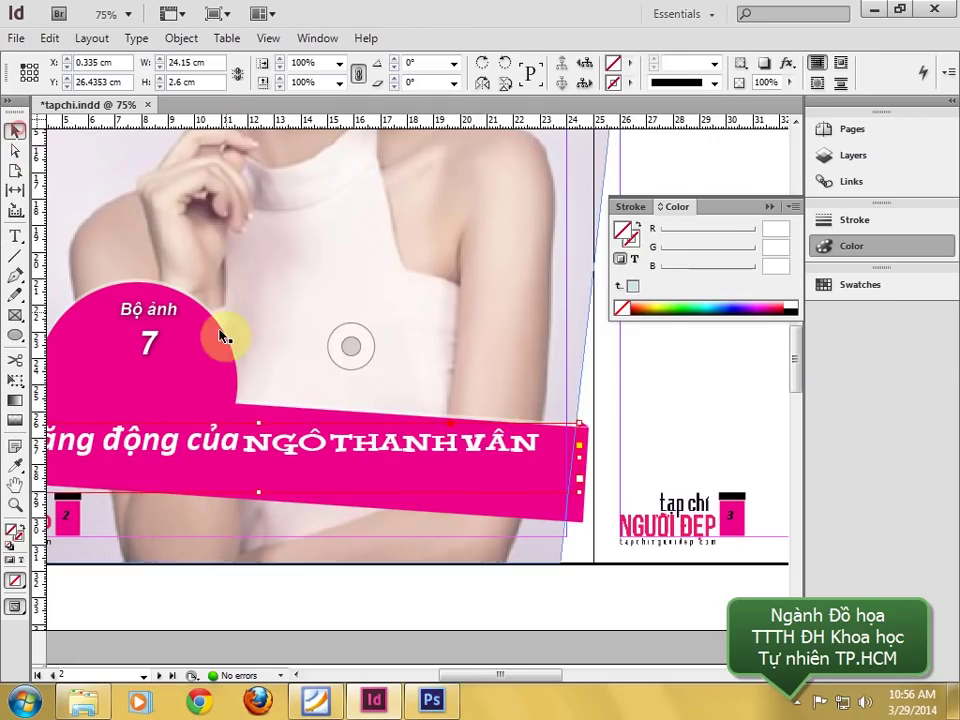
- Reduce the font size of "ngày năng động của", trying 20 pt and settling on 25 pt
left_click_drag(222, 337, 368, 339)
double_click(392, 446)
left_click_drag(418, 431, 76, 428)
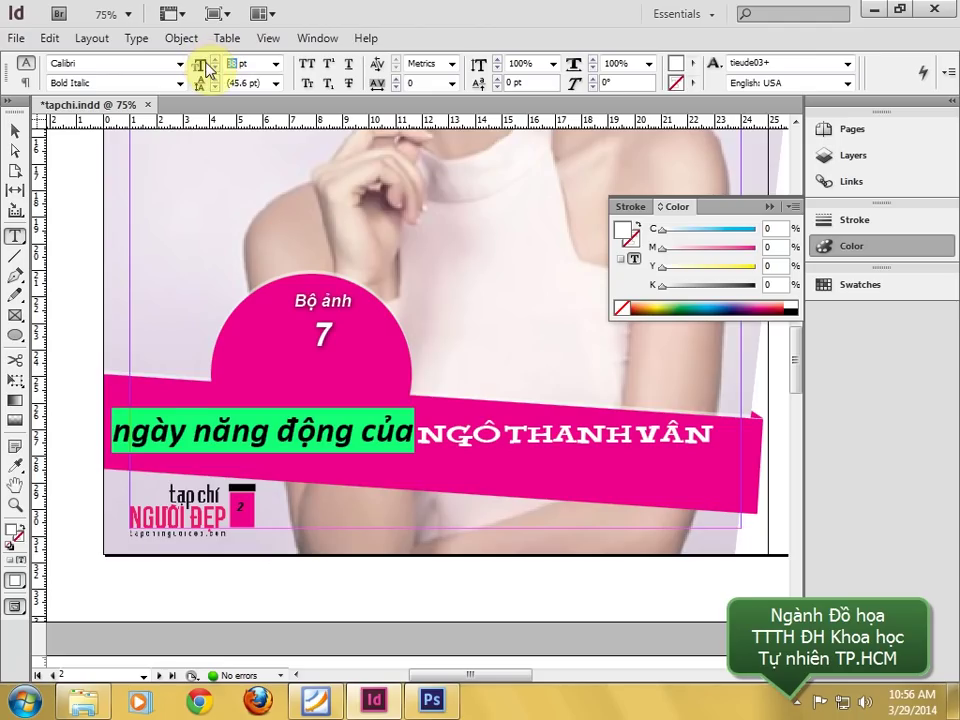
type("20")
key("Return")
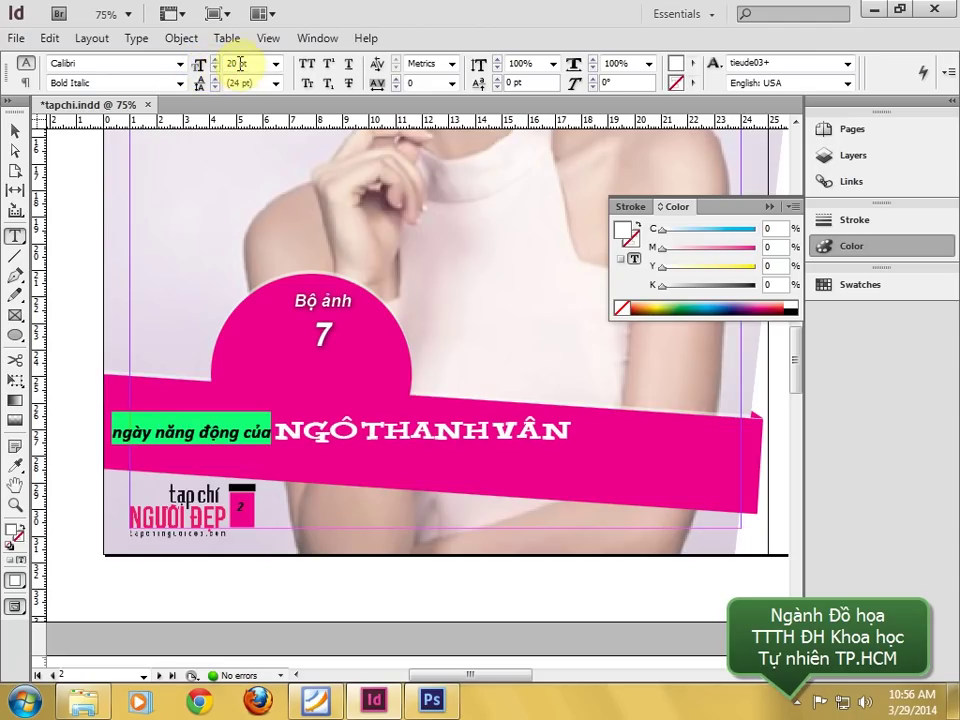
left_click(197, 68)
type("25")
key("Return")
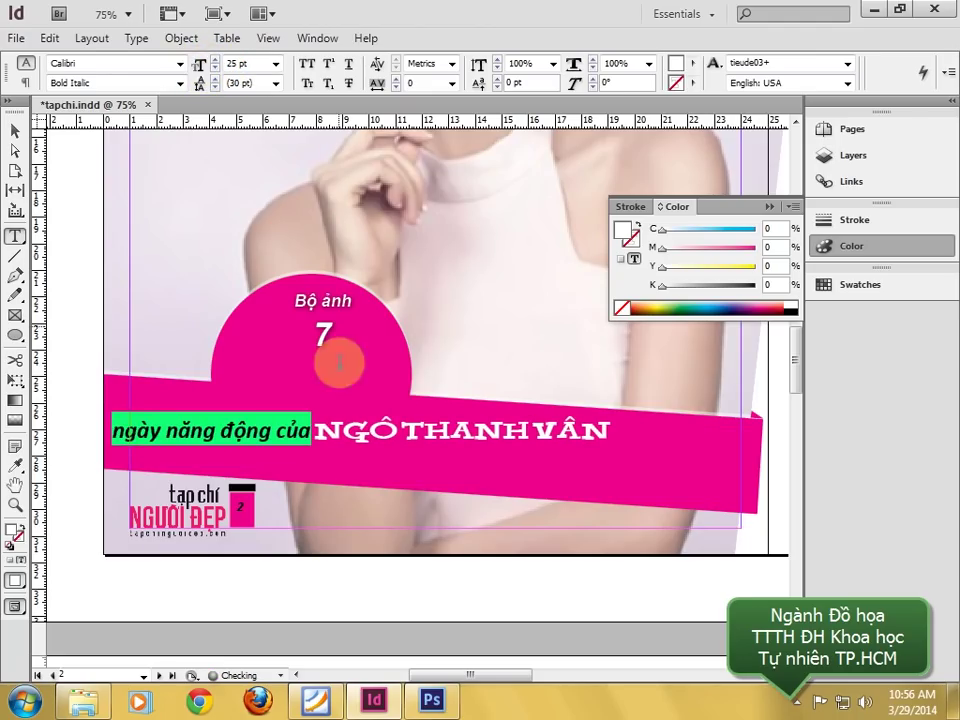
- Rotate the headline frame by about -4.25° to follow the pink band and place it at about X 1.7, Y 26.1 cm
left_click(15, 130)
double_click(337, 430)
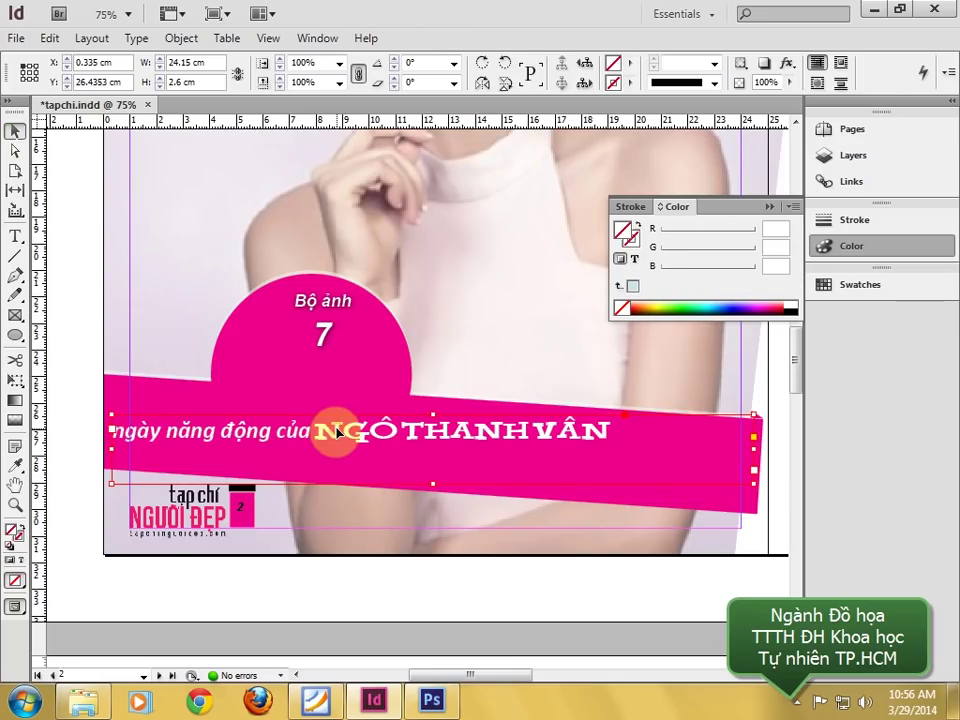
left_click_drag(337, 430, 369, 429)
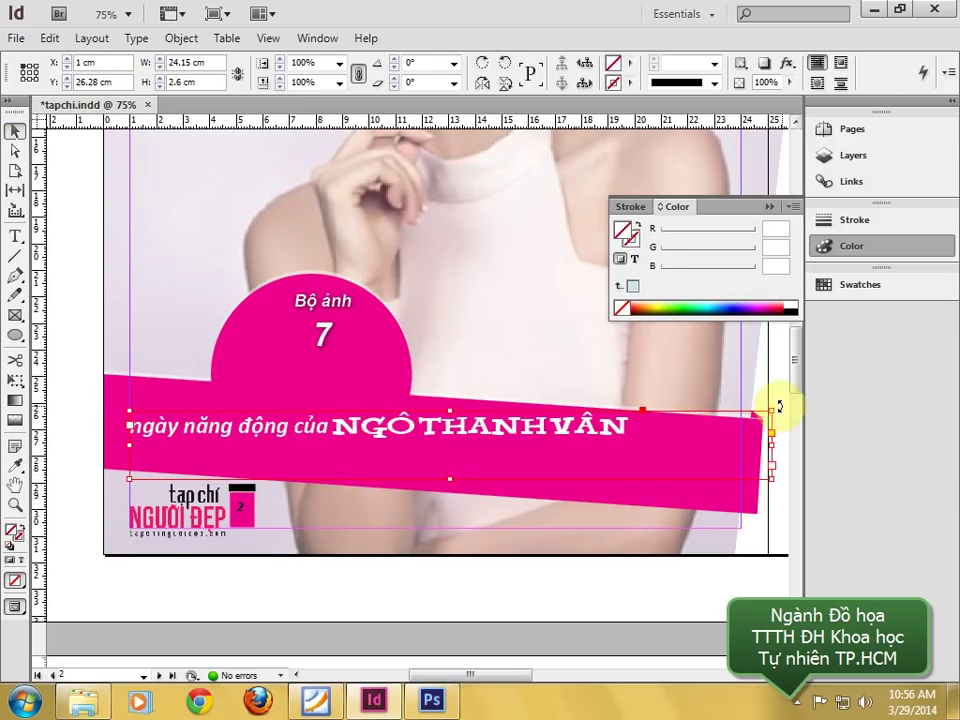
left_click_drag(780, 407, 742, 441)
scroll(484, 381, "left", 5)
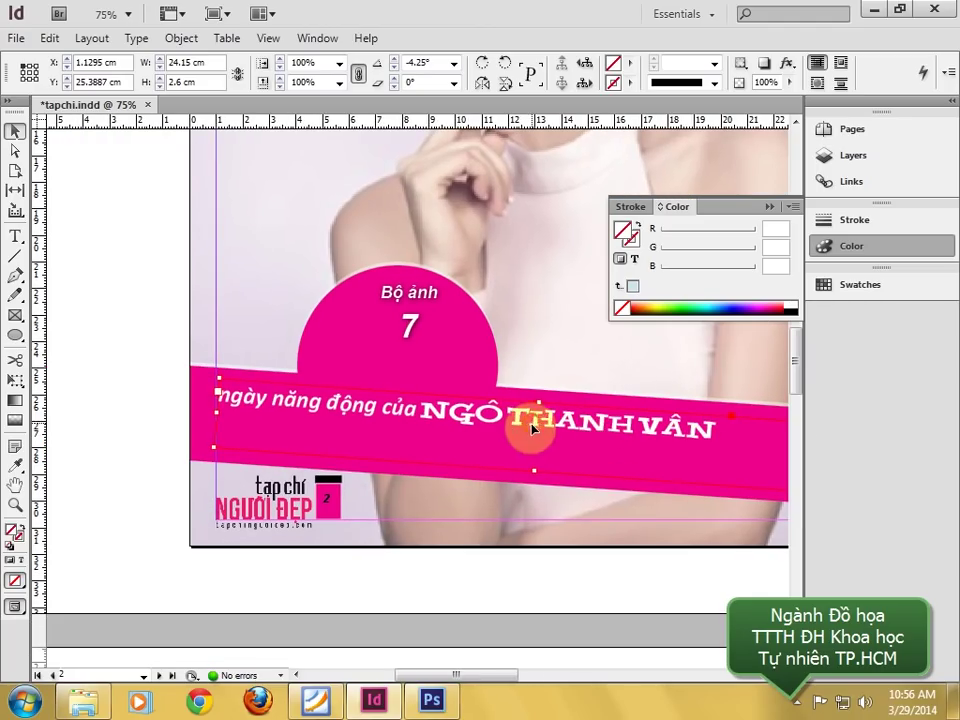
left_click_drag(533, 428, 553, 446)
scroll(413, 353, "up", 1)
scroll(413, 353, "right", 1)
- Enlarge the "Bộ ảnh 7" frame to about 17.4 × 3.7 cm and move it so its text is centred on the pink circle
left_click(381, 354)
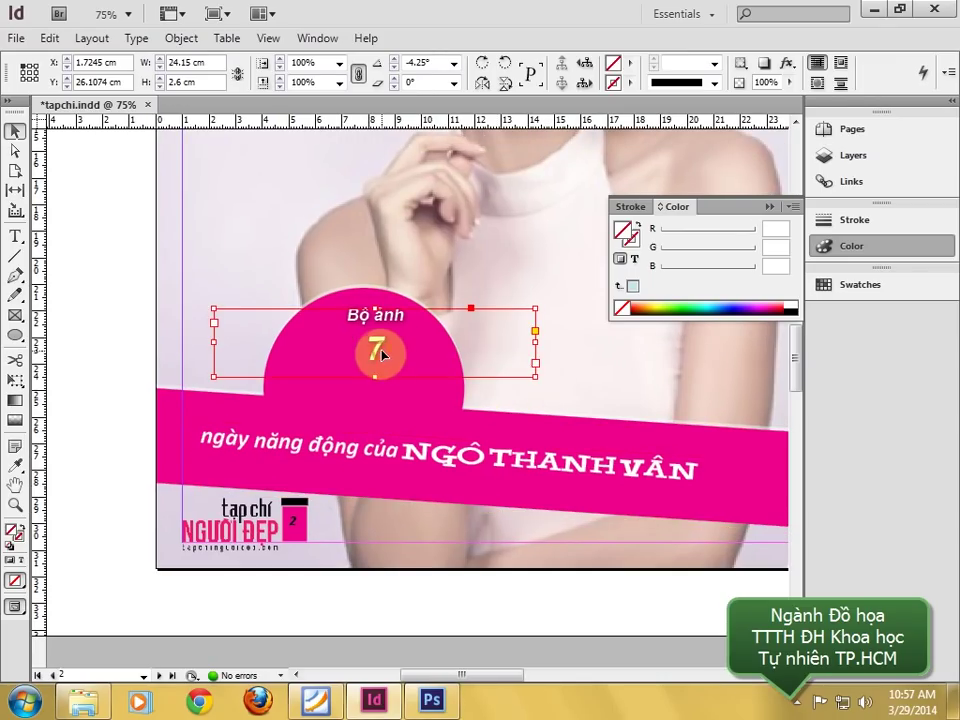
left_click_drag(538, 378, 677, 407)
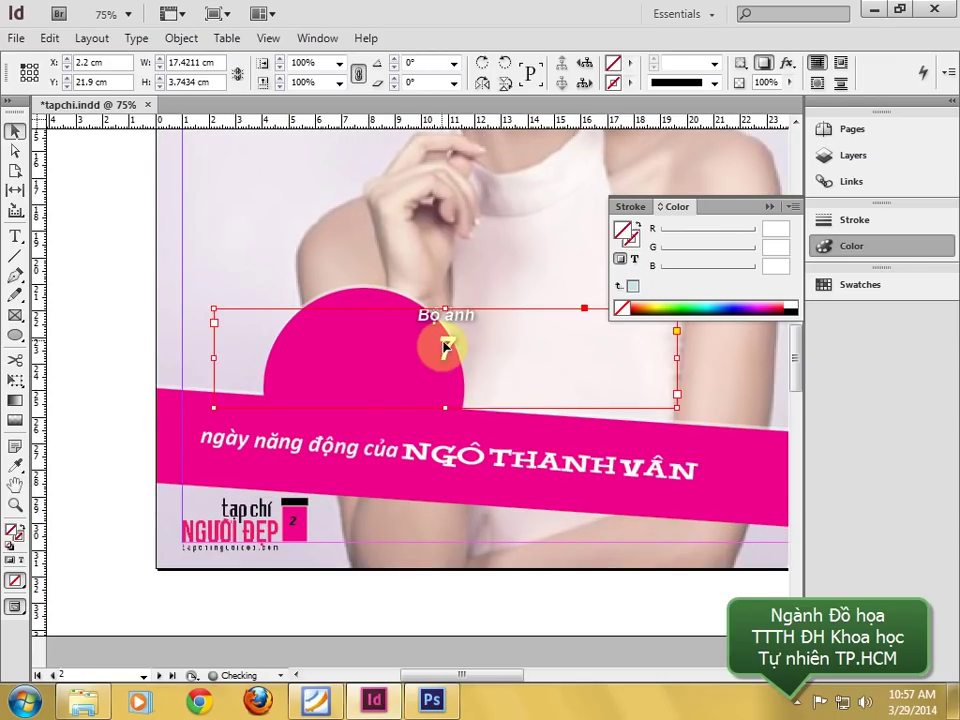
left_click_drag(445, 346, 380, 358)
- Enlarge the "7" on the pink circle, trying 50 pt and 58 pt and settling on 65 pt
double_click(366, 358)
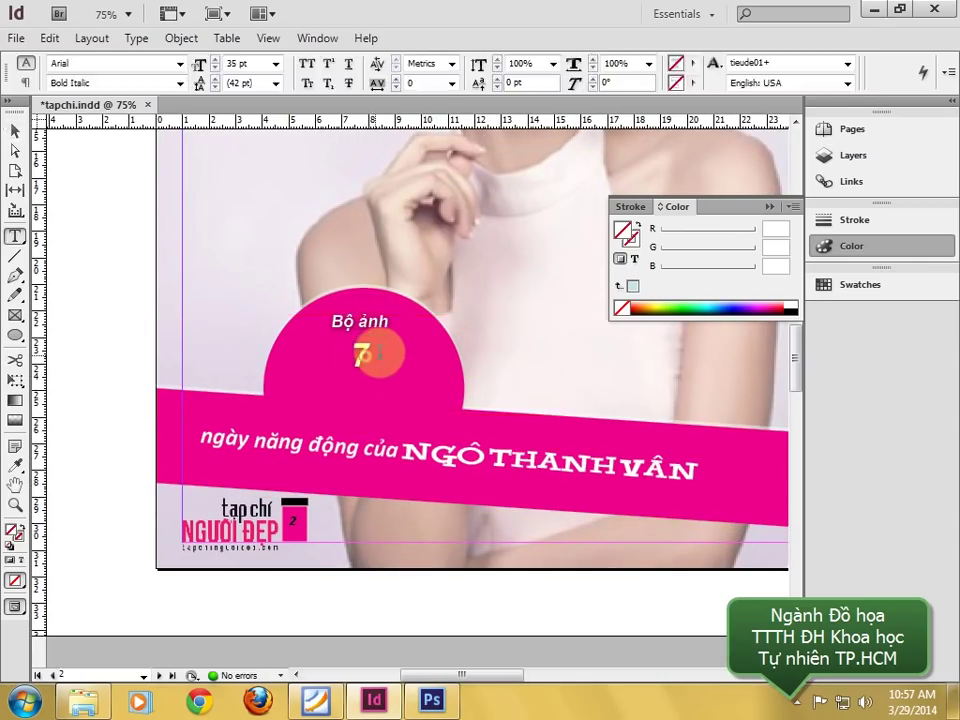
key("ctrl+a")
double_click(360, 355)
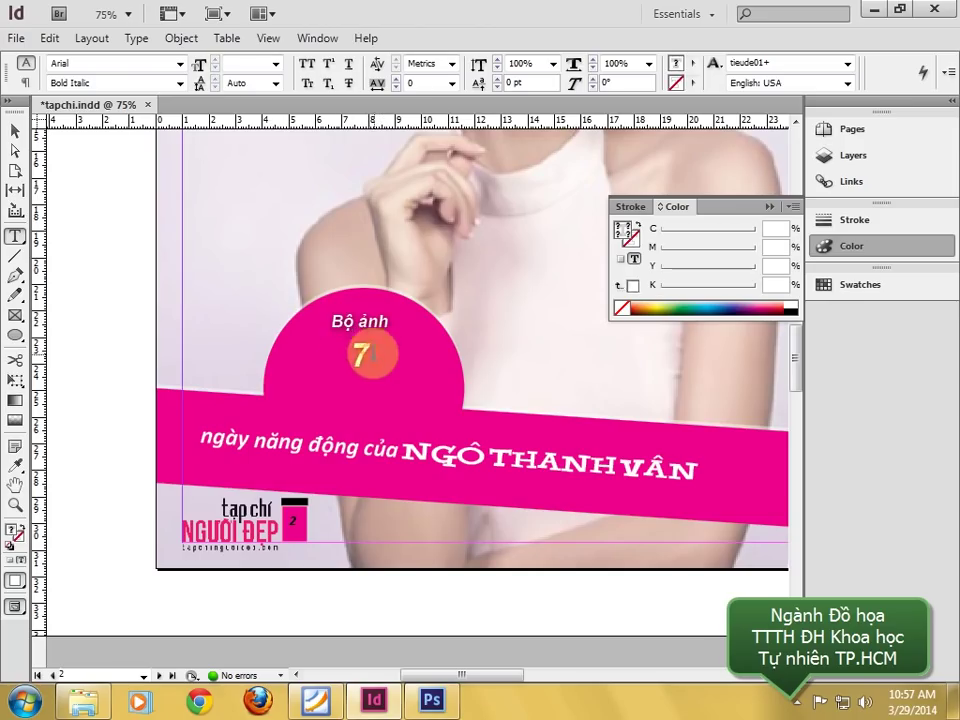
left_click(190, 63)
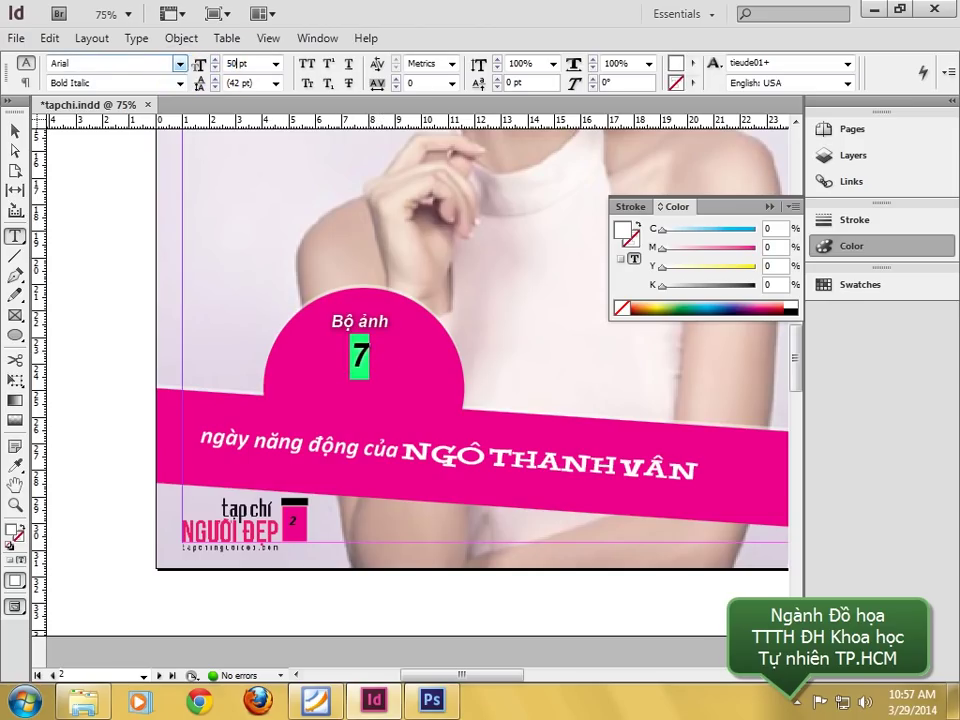
key("Return")
left_click(232, 63)
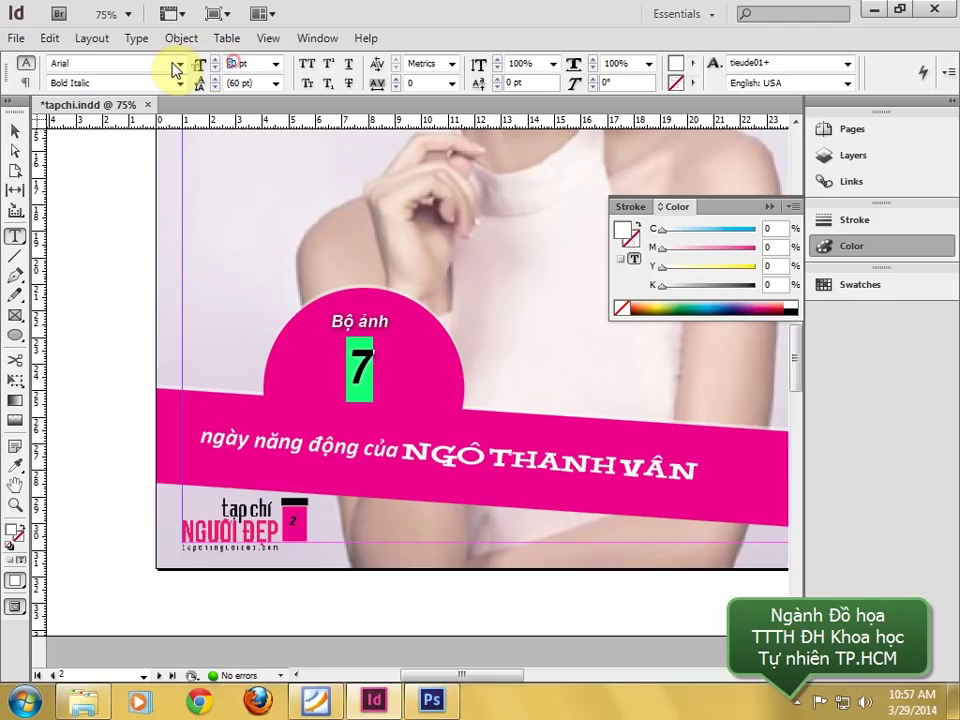
type("58")
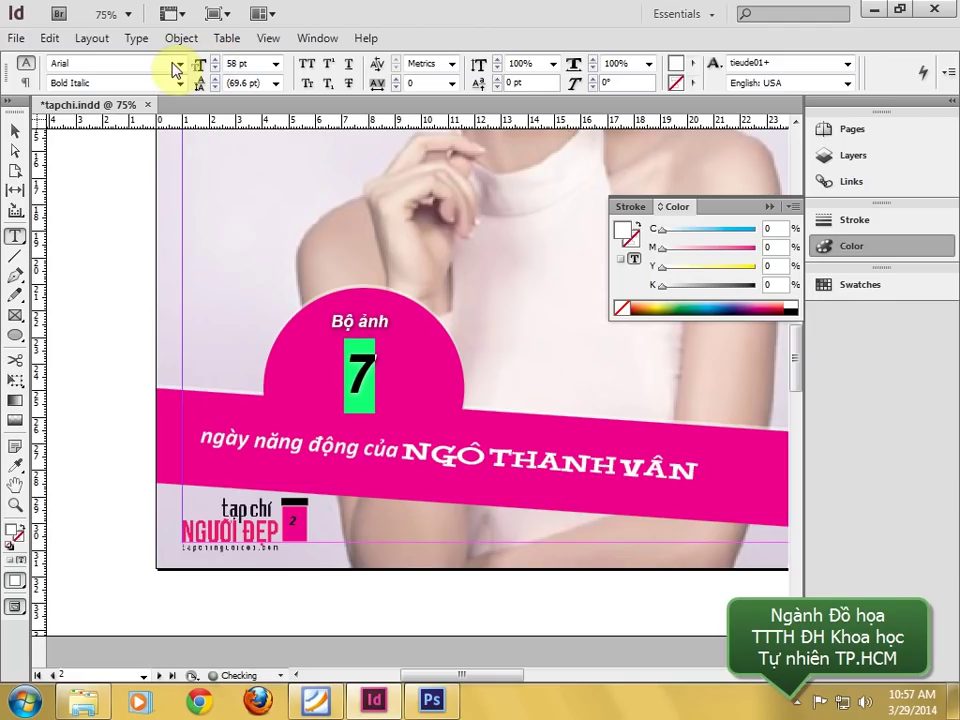
key("Return")
left_click(245, 63)
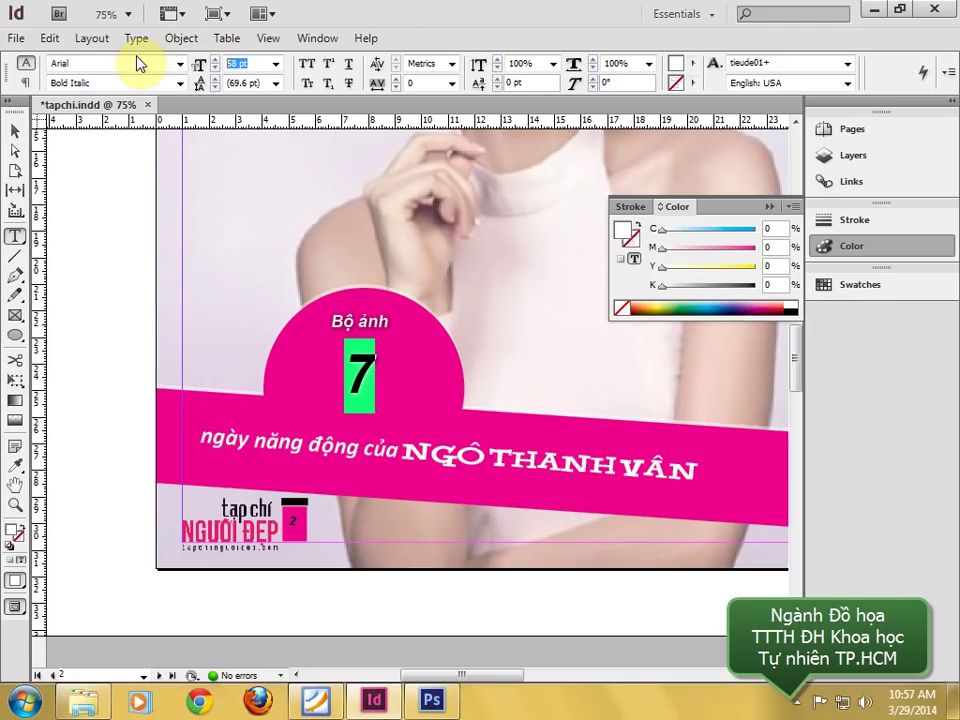
type("65")
key("Return")
- Set the font size of "Bộ ảnh" above the 7 to 20 pt
left_click(397, 322)
left_click_drag(397, 322, 331, 322)
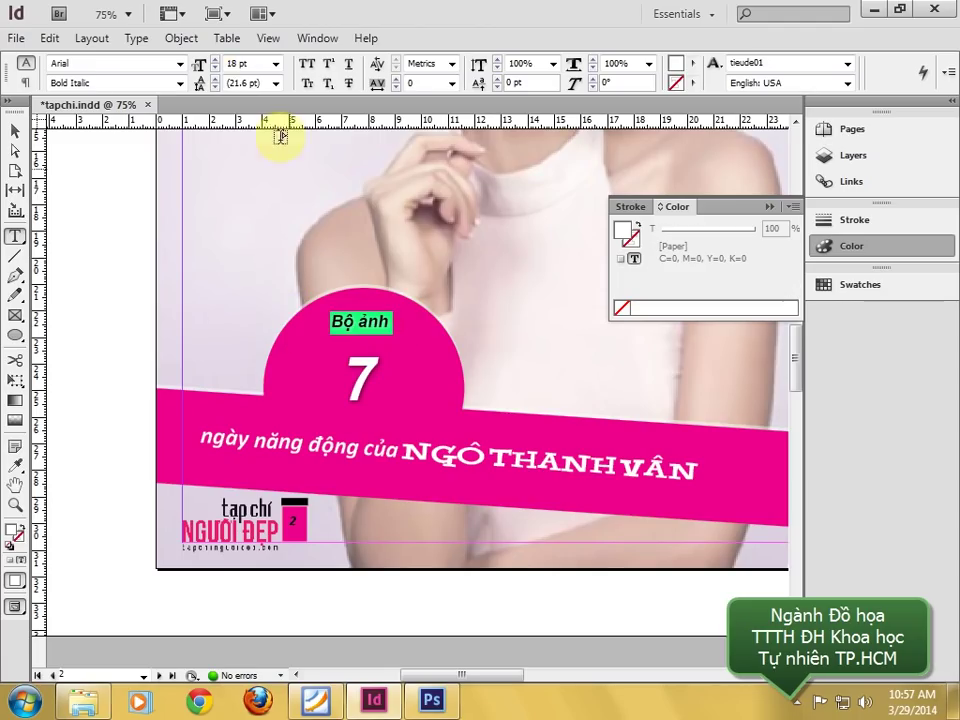
type("20")
key("Return")
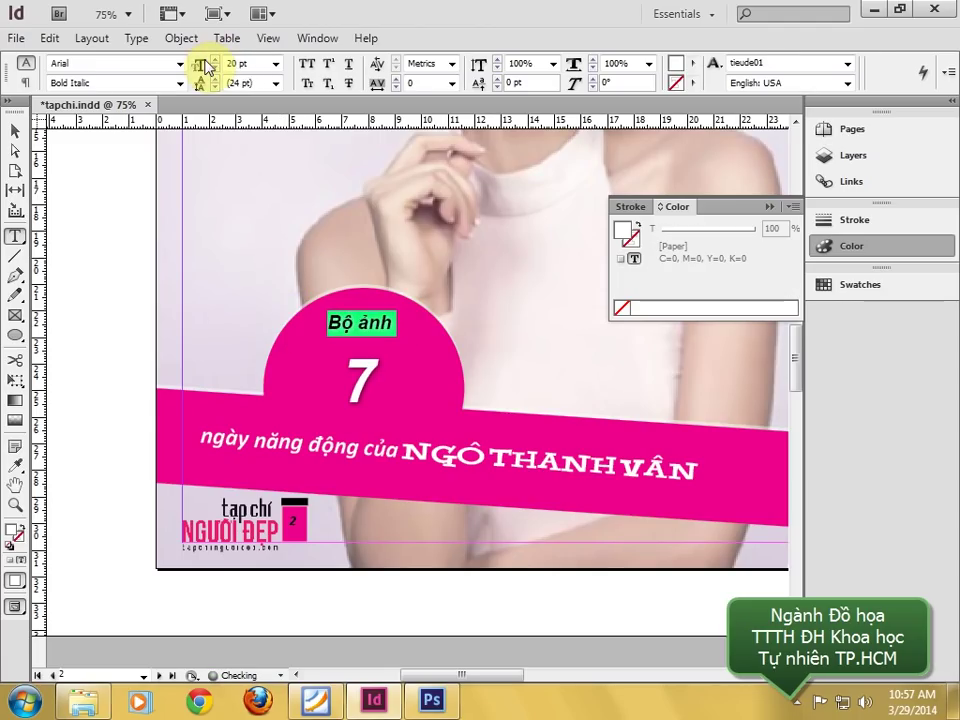
- Rotate the "Bộ ảnh 7" text frame by -4.25° to match the slant of the pink band
left_click(14, 131)
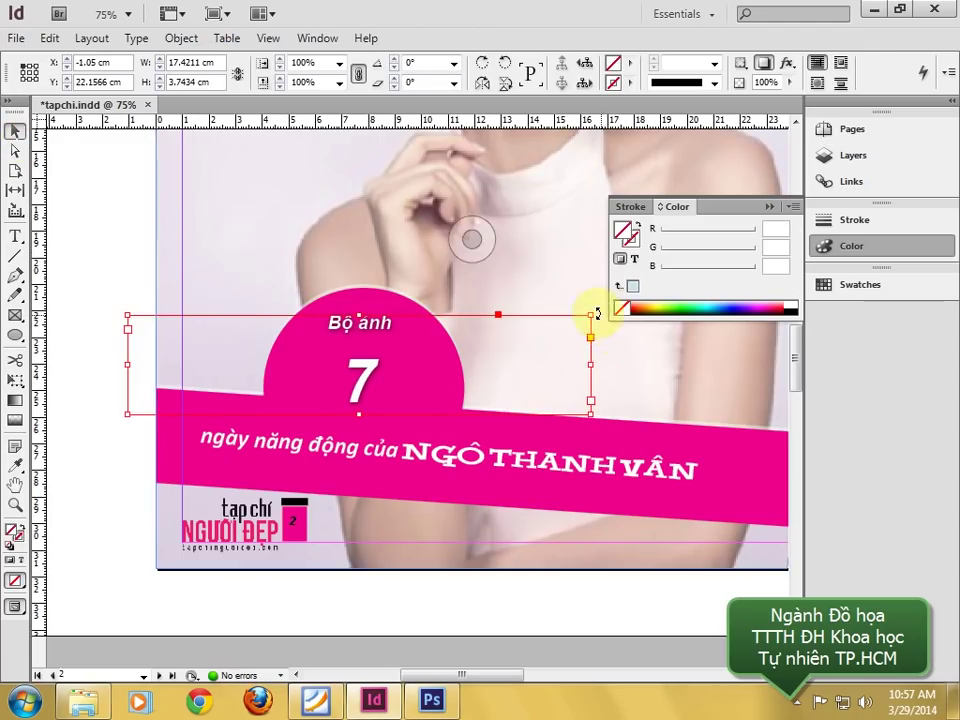
left_click_drag(598, 315, 617, 341)
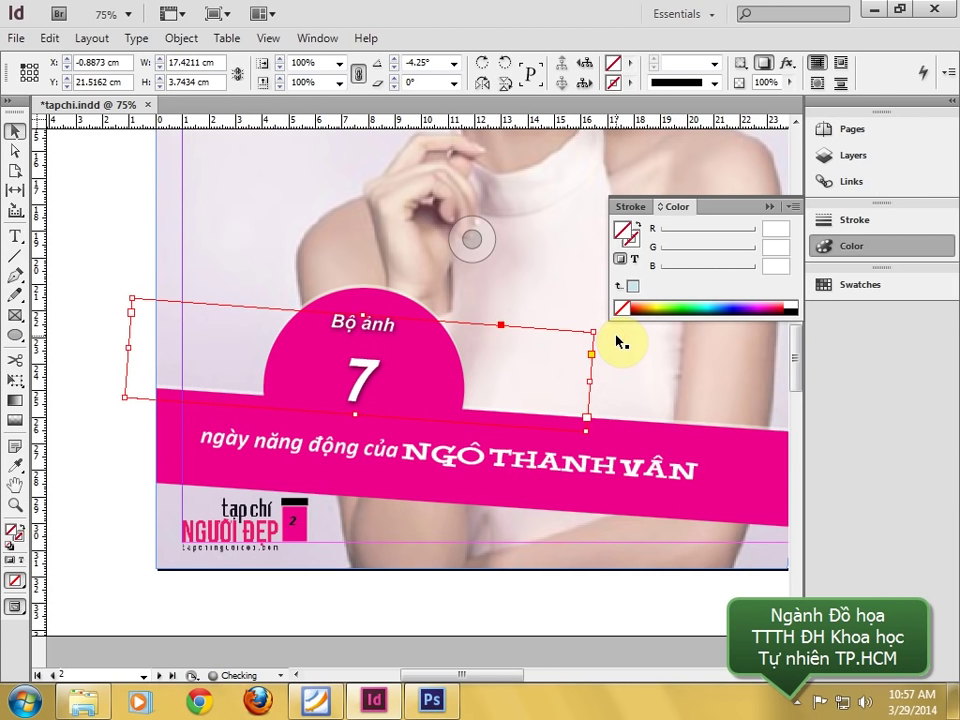
left_click(709, 392)
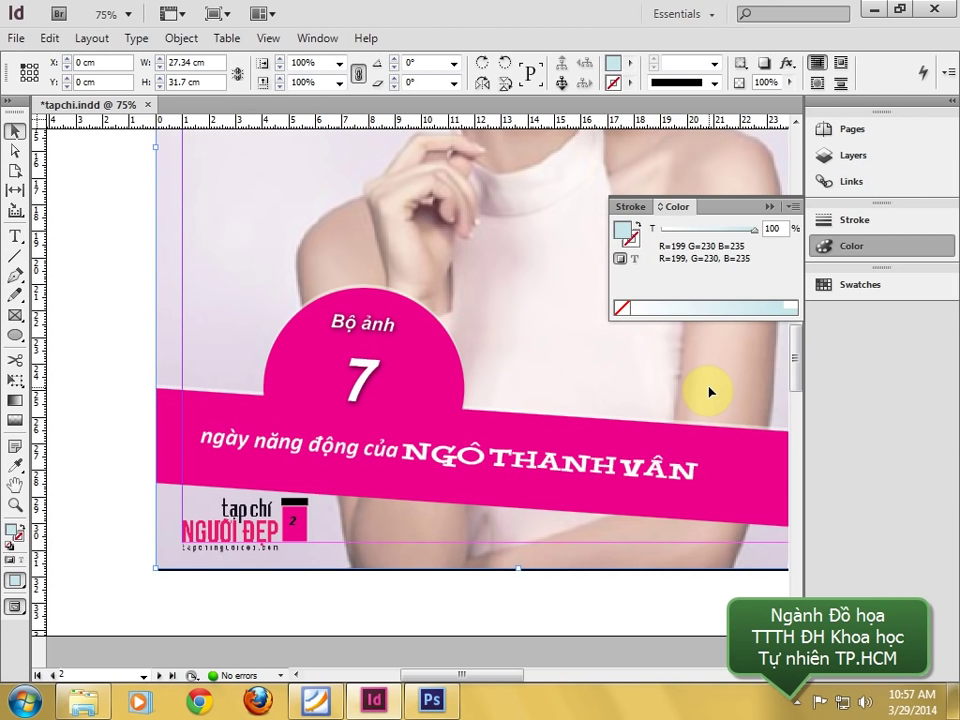
- Set the font size of "NGÔ THANH VÂN" on the pink band to 40 pt
key("ctrl+minus")
key("ctrl+minus")
double_click(405, 506)
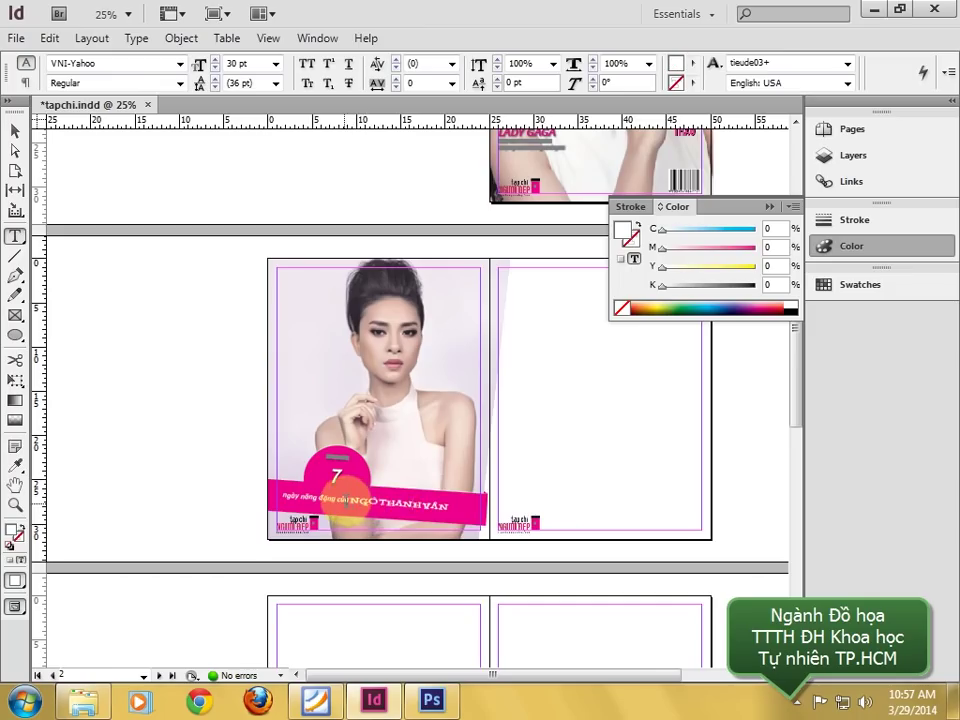
left_click_drag(345, 503, 458, 506)
left_click(250, 63)
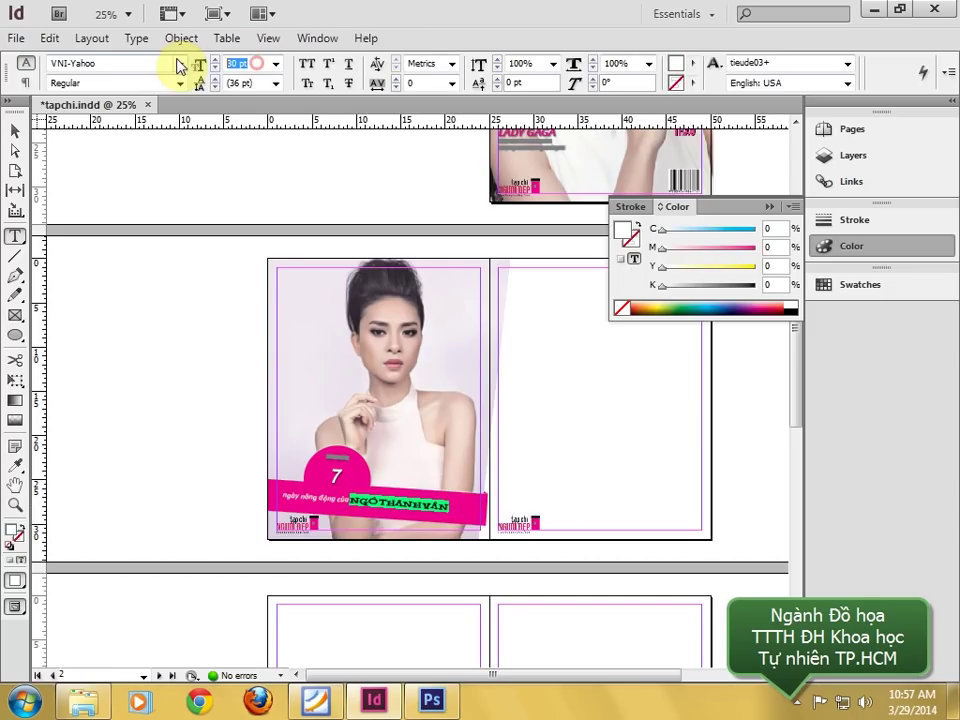
type("40")
key("Return")
left_click(15, 131)
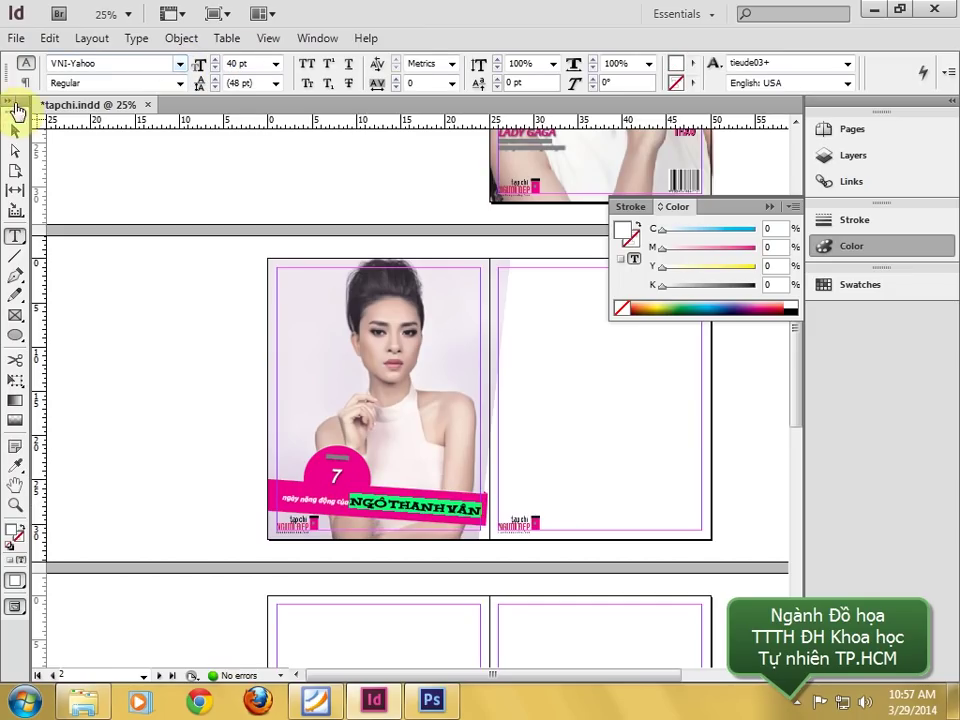
key("ctrl+equal")
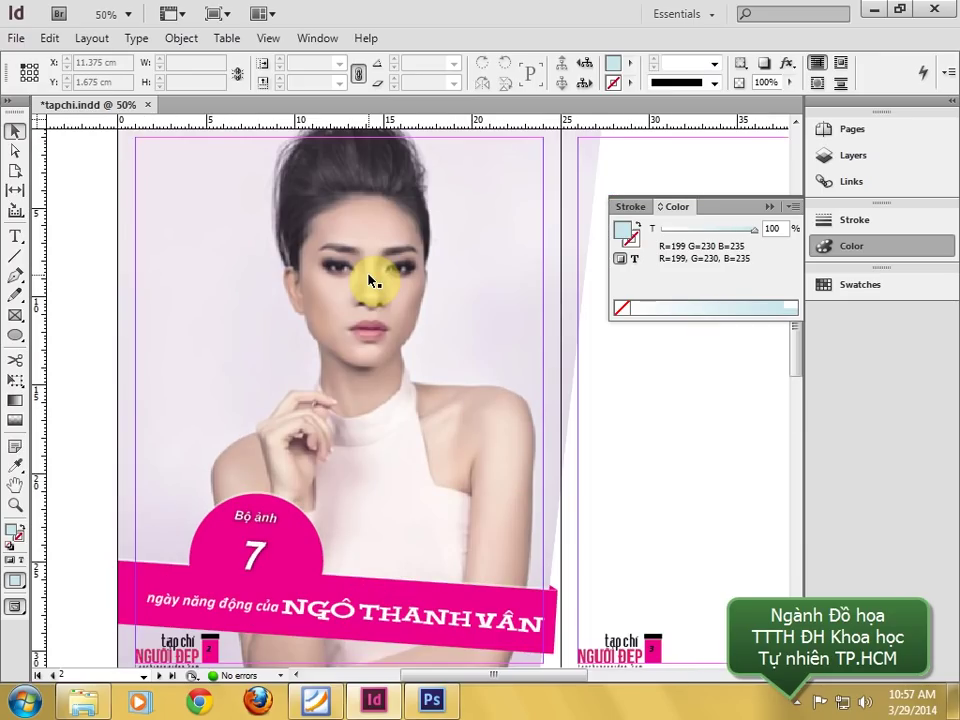
- Switch to bia.pdf in Foxit Reader and examine the "Chủ nhật" circle on page 2
left_click(316, 705)
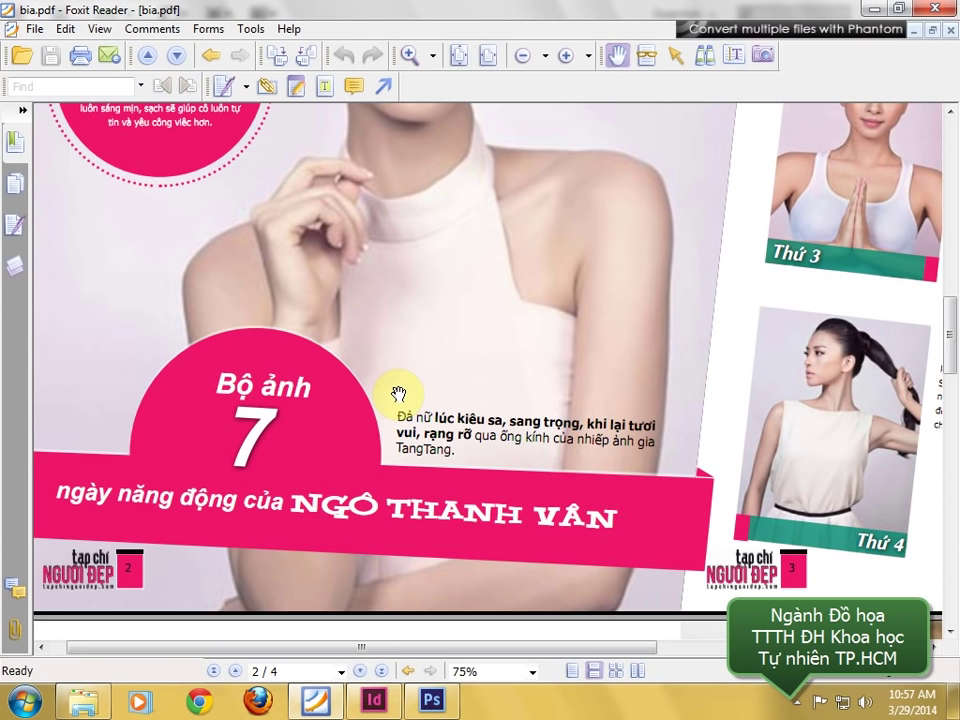
key("ctrl+minus")
scroll(418, 360, "up", 2)
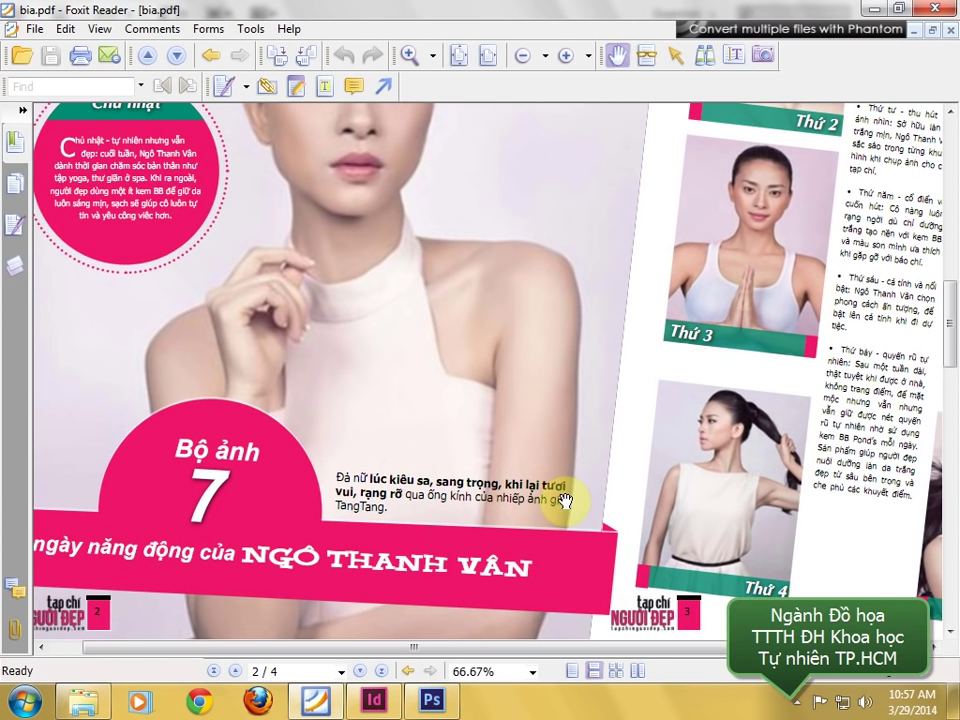
scroll(330, 310, "up", 5)
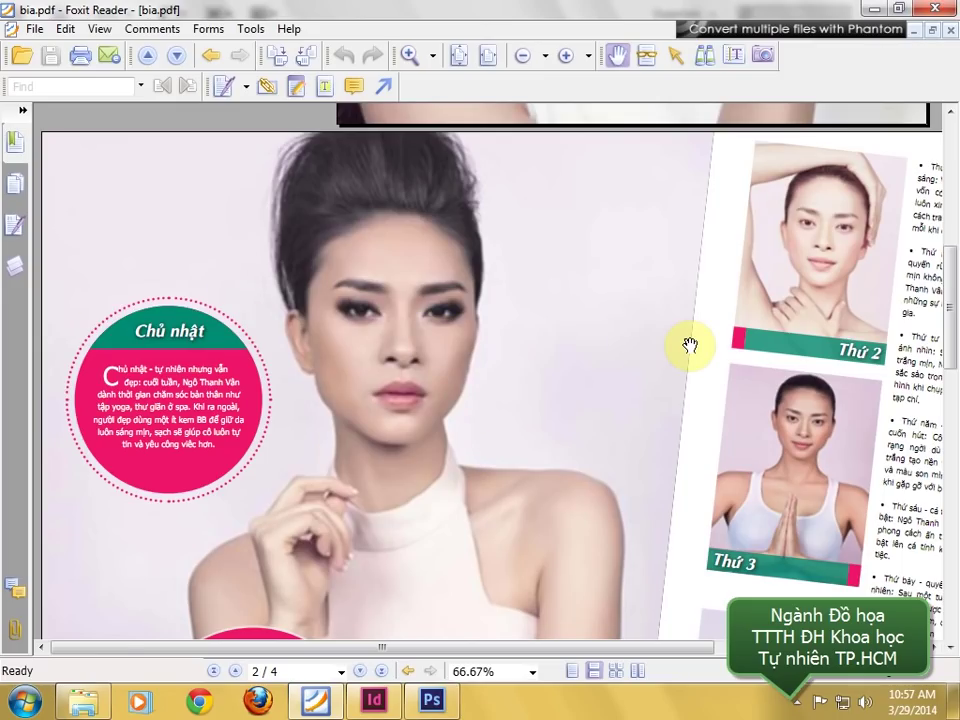
key("ctrl+minus")
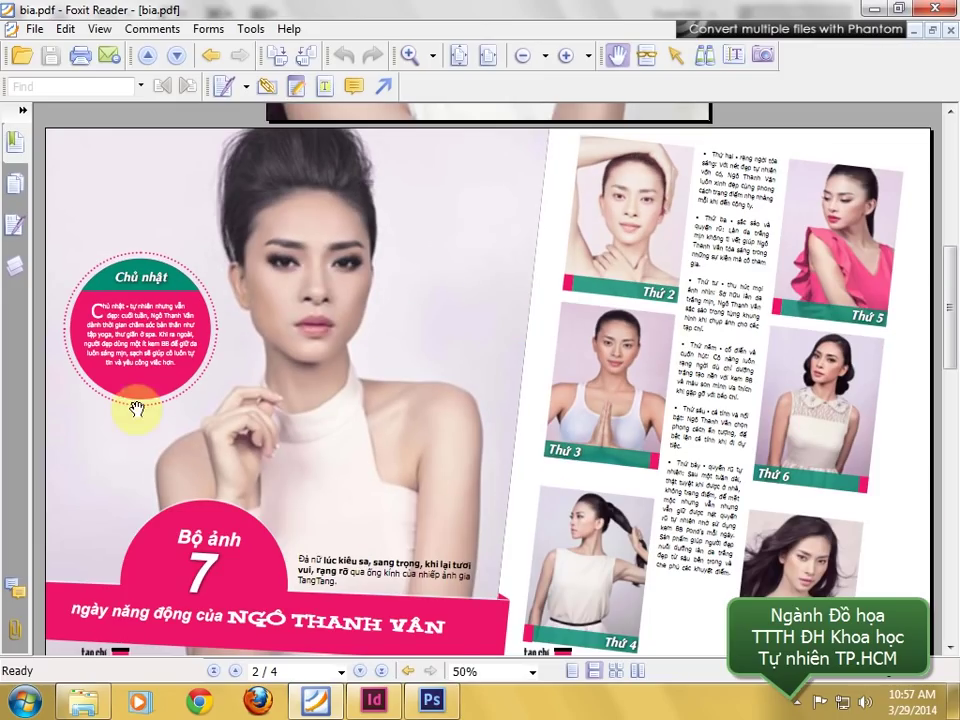
- Back in InDesign, draw a circle about 8.8 cm wide beside the woman's face, at about X 1.3, Y 8.4 cm
left_click(372, 701)
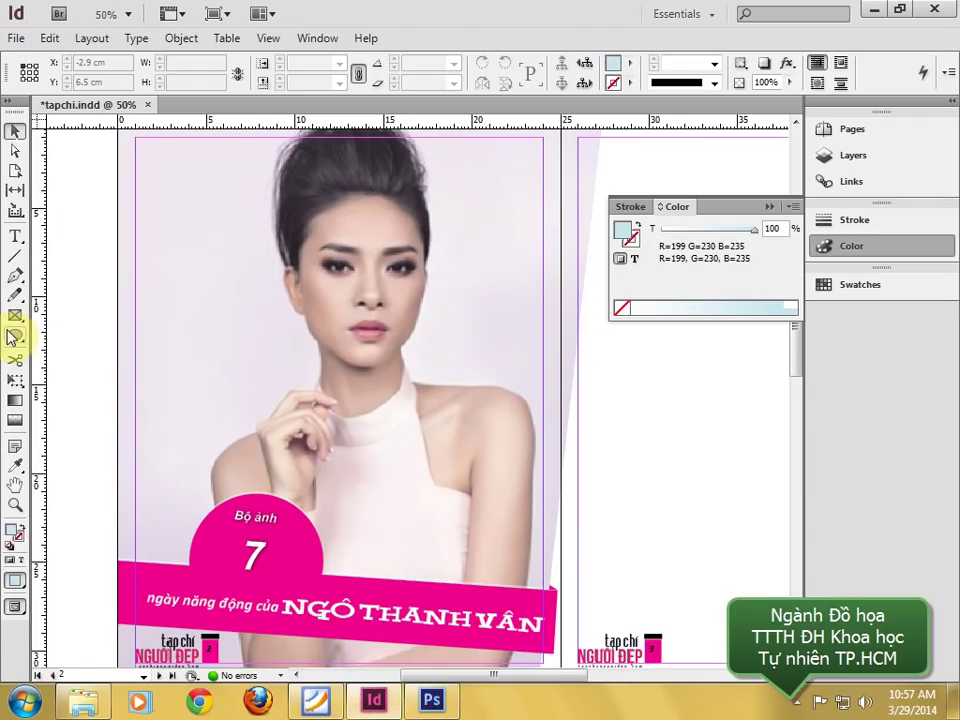
left_click(13, 337)
left_click_drag(153, 262, 353, 416)
scroll(320, 310, "left", 3)
left_click_drag(303, 322, 333, 338)
key("ctrl+z")
left_click(12, 131)
- Reposition the portrait photo inside its frame to an offset of X+ 0 cm, Y+ -0.8 cm
left_click(481, 345)
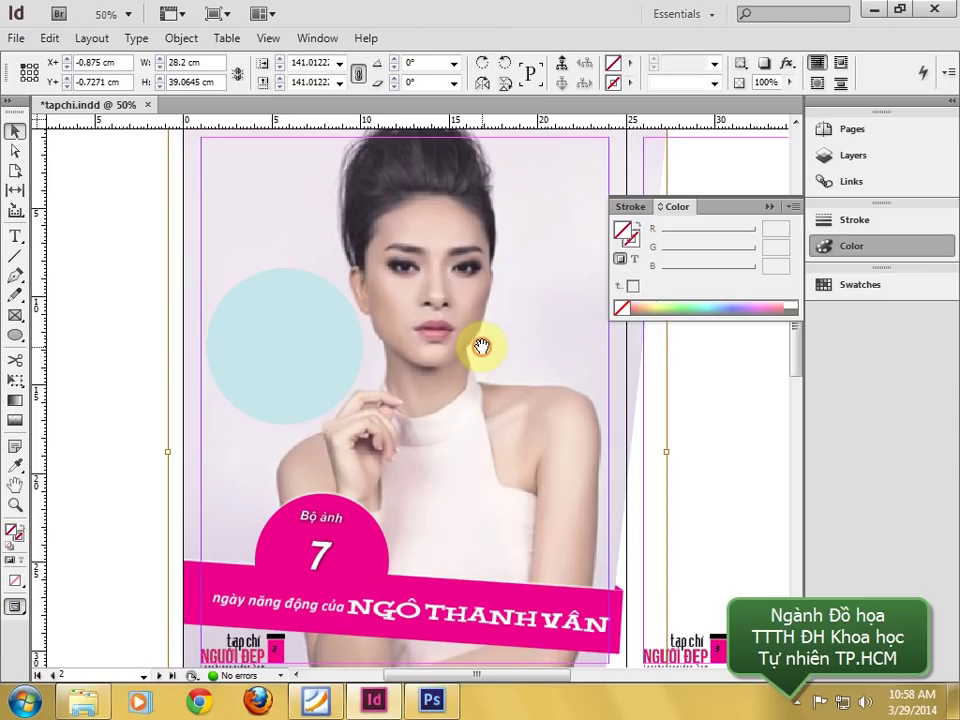
mouse_move(468, 358)
left_mouse_down()
mouse_move(480, 360)
mouse_move(476, 353)
left_mouse_up()
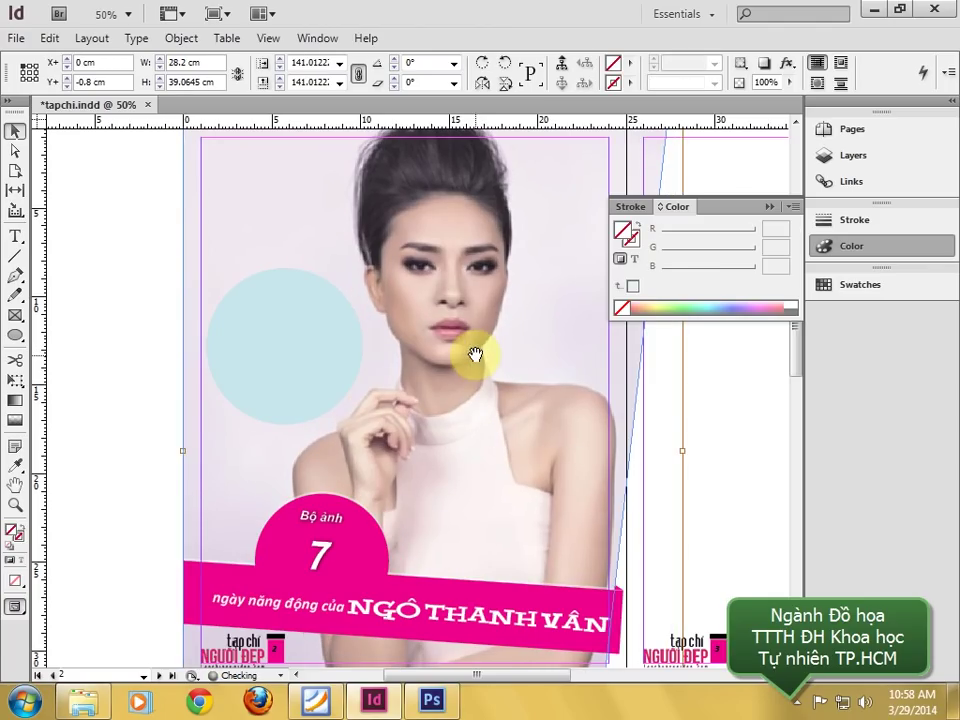
- Fill the light blue circle with the magenta swatch C=0 M=100 Y=0 K=0
left_click(331, 348)
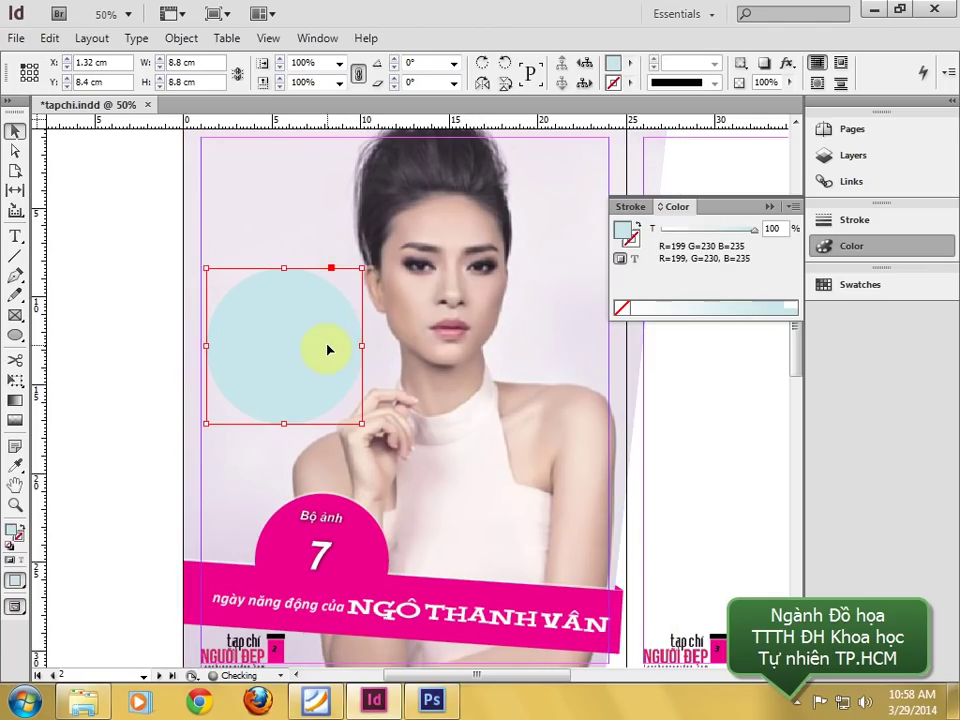
left_click(840, 288)
left_click(619, 408)
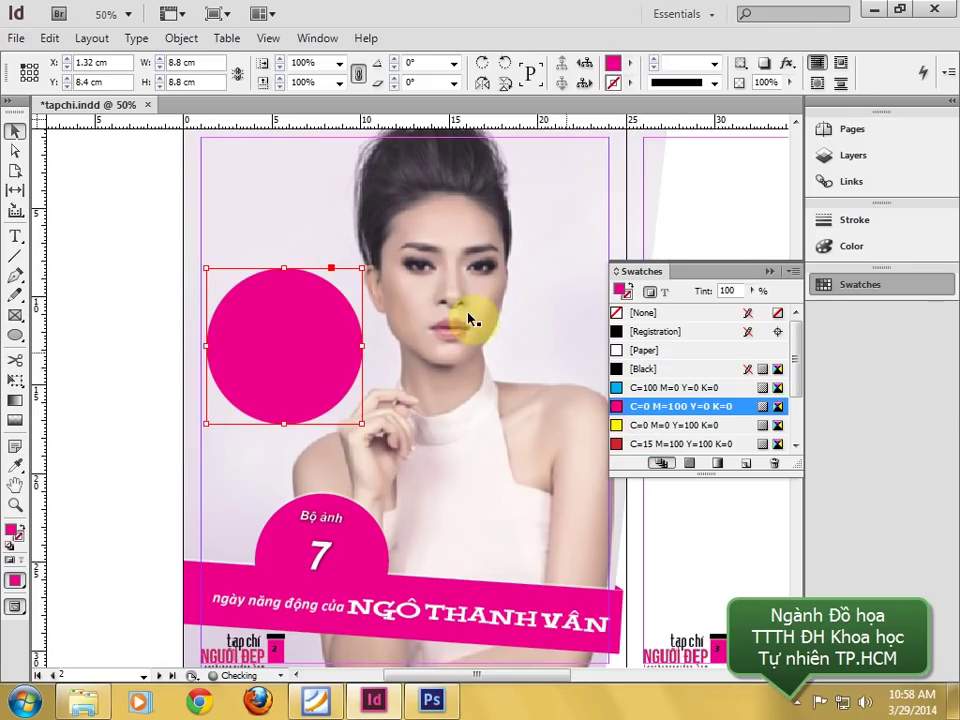
left_click(129, 238)
- Draw a rectangle about 13.2 × 4.6 cm over the upper part of the magenta circle, at about X -2, Y 6.2 cm
left_click(18, 320)
left_click_drag(18, 320, 65, 336)
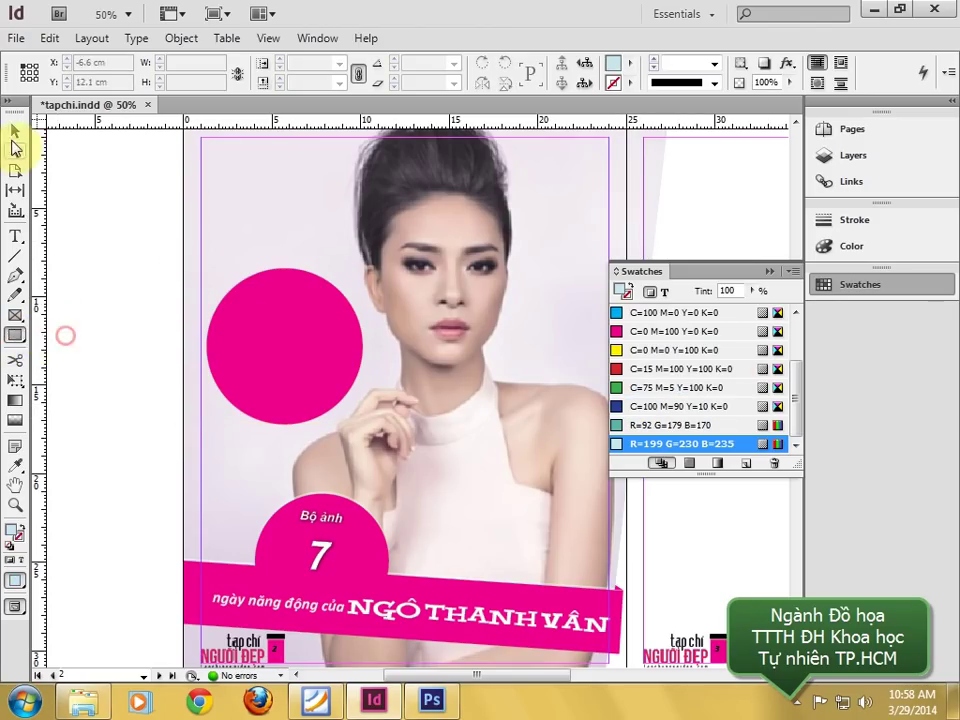
left_click(10, 101)
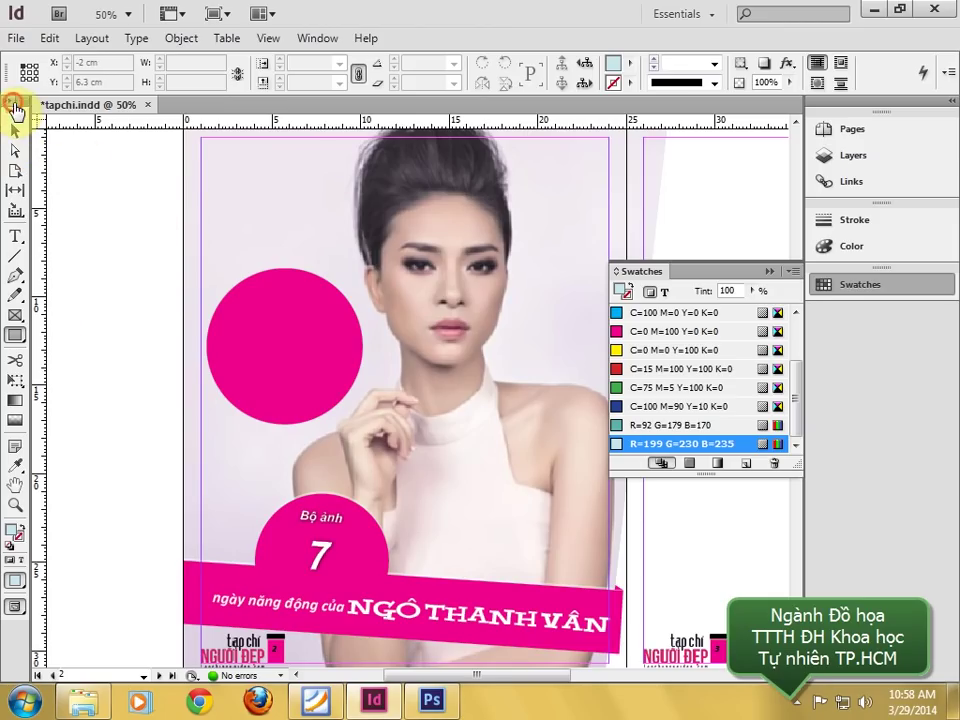
left_click_drag(158, 228, 393, 310)
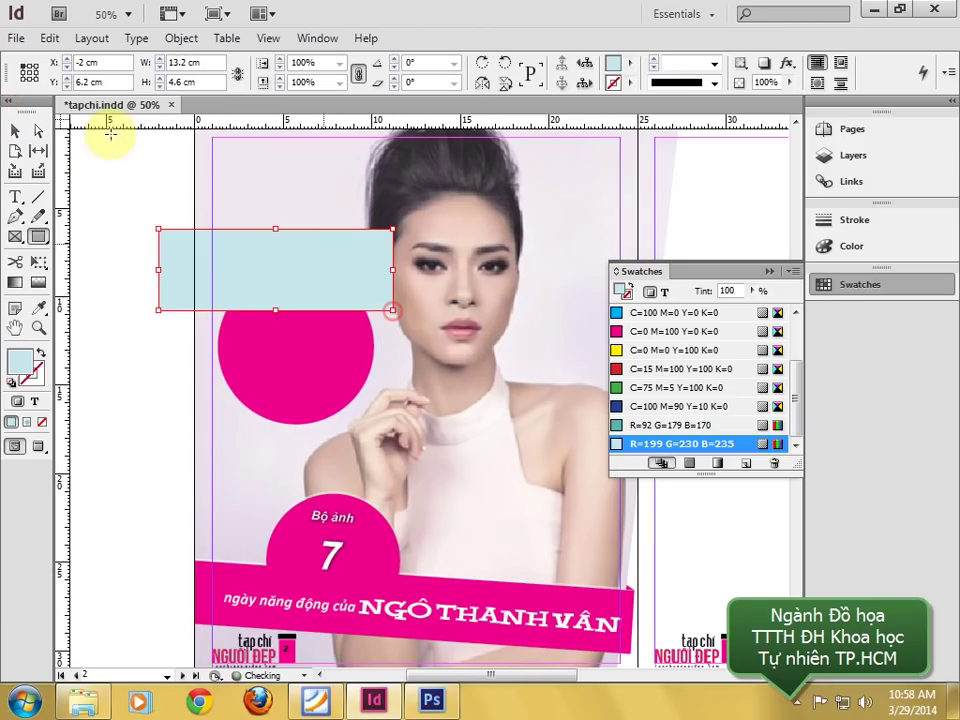
- Bring the magenta circle in front of the rectangle and duplicate it in place
left_click(305, 362)
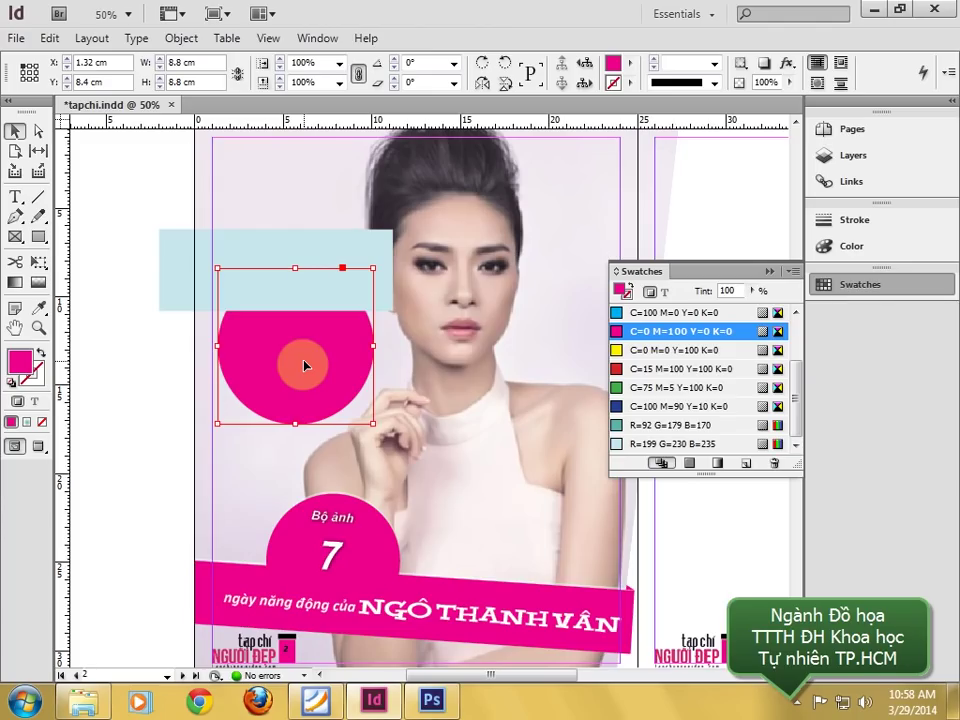
key("ctrl+shift+bracketright")
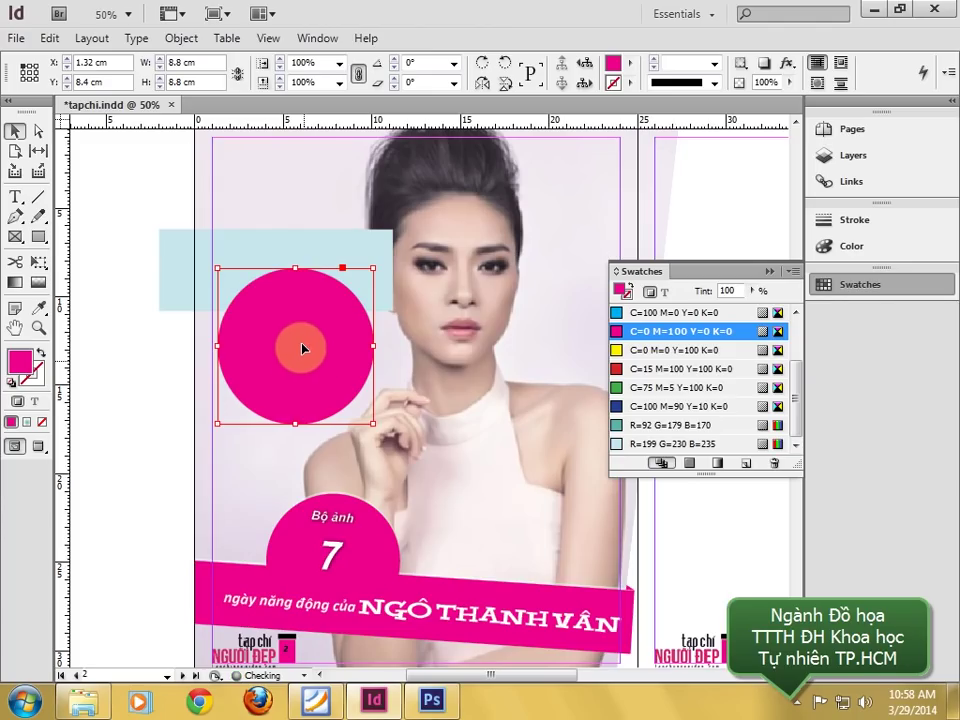
left_click(141, 328)
left_click_drag(332, 339, 270, 398)
key("ctrl+z")
- Intersect the front circle with the light blue rectangle using Pathfinder and fill the resulting cap with R=92 G=179 B=170
left_click(310, 243, "shift")
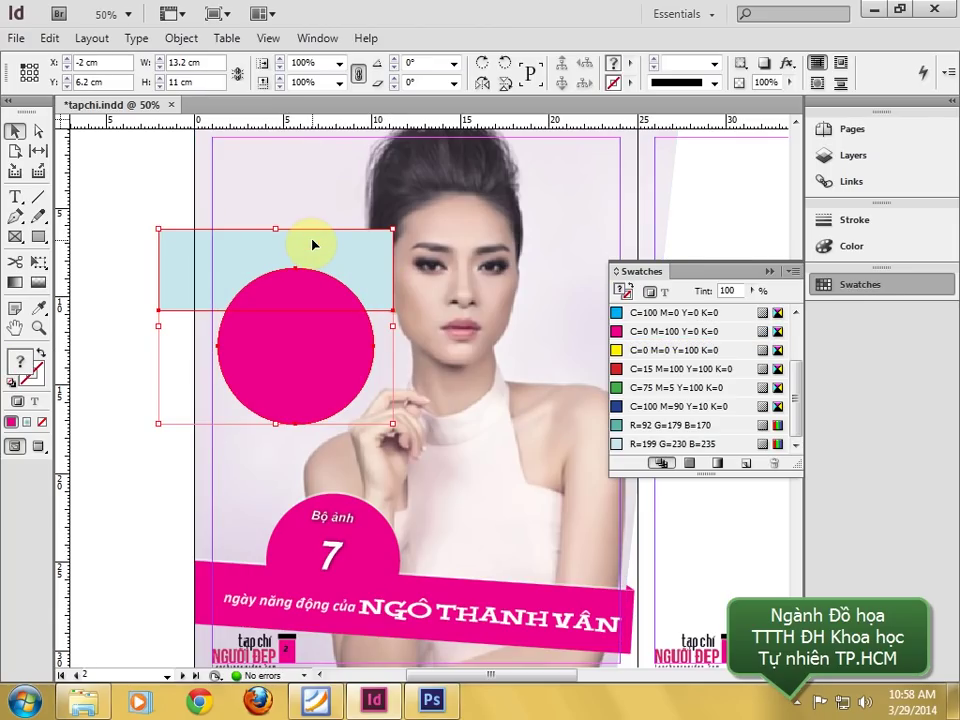
key("shift+F7")
left_click(455, 273)
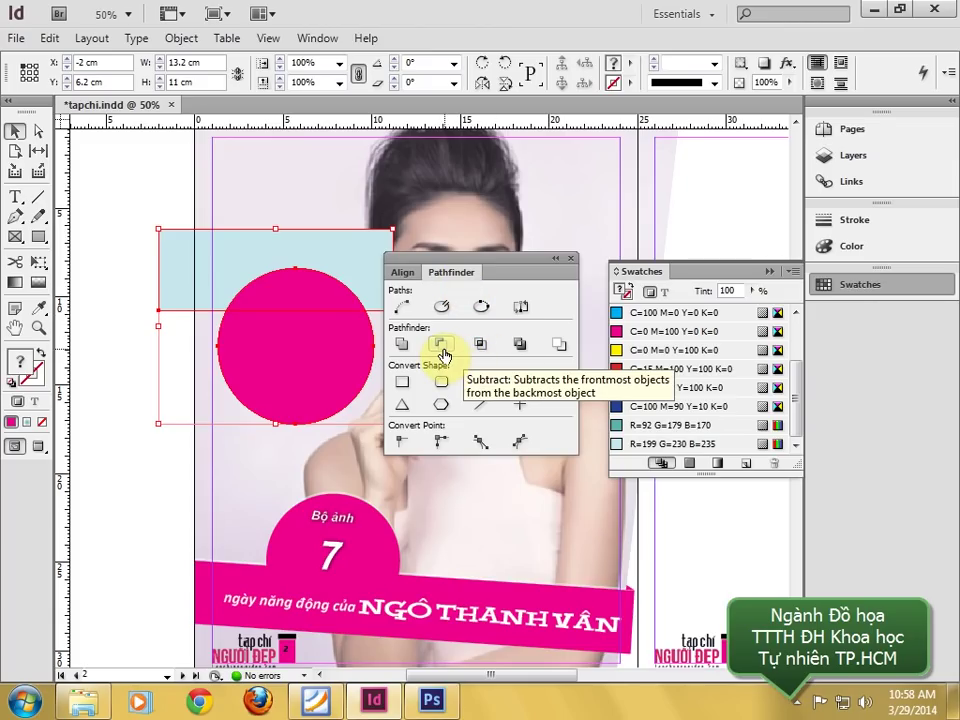
left_click(482, 346)
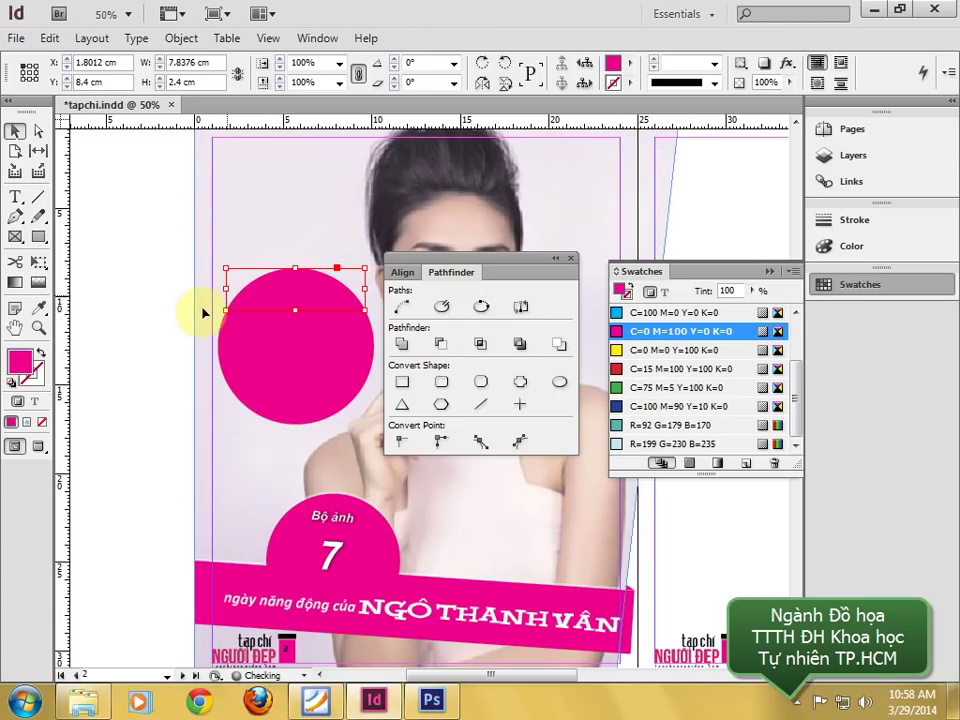
left_click(668, 425)
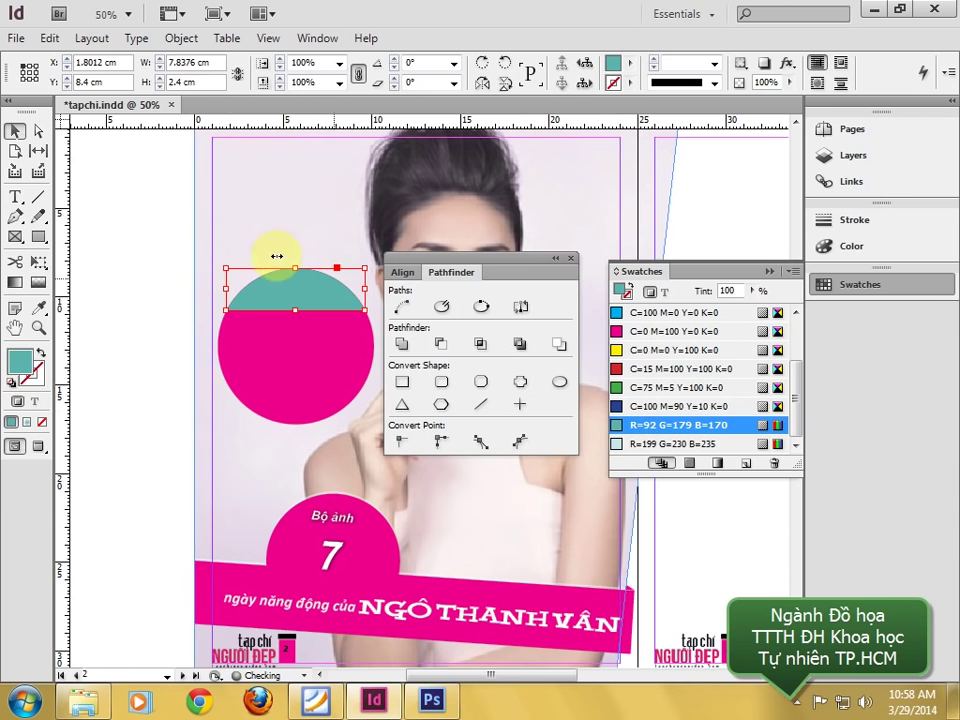
left_click(150, 238)
key("ctrl+minus")
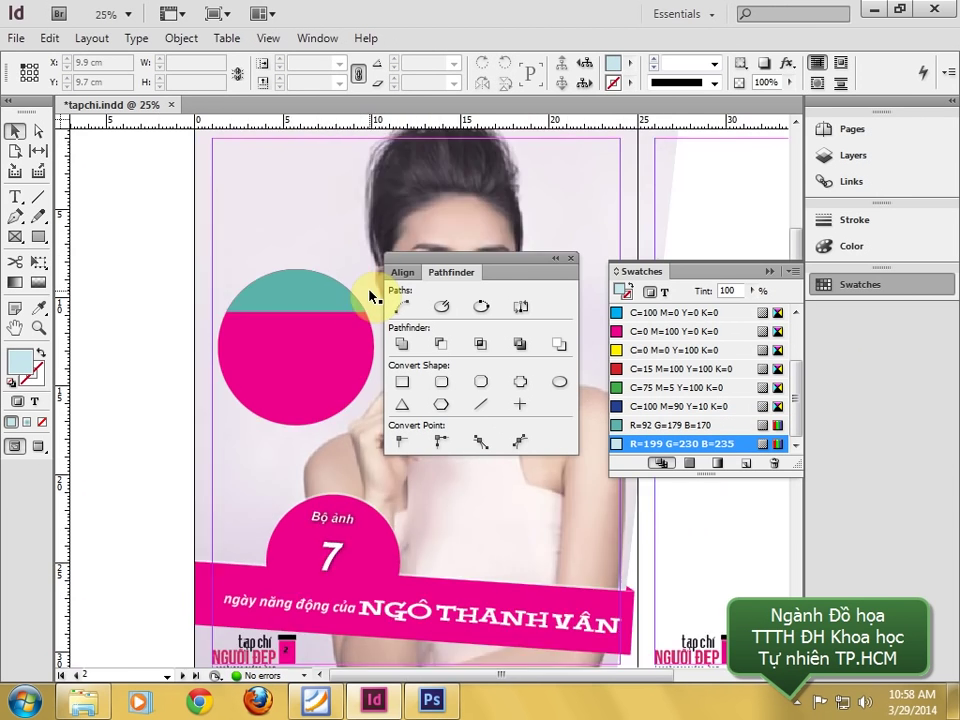
left_click(570, 263)
- Check the reference PDF, duplicate the magenta circle in place, and enlarge the copy from its centre to about 9.6 cm
left_click_drag(378, 316, 343, 261)
left_click(326, 694)
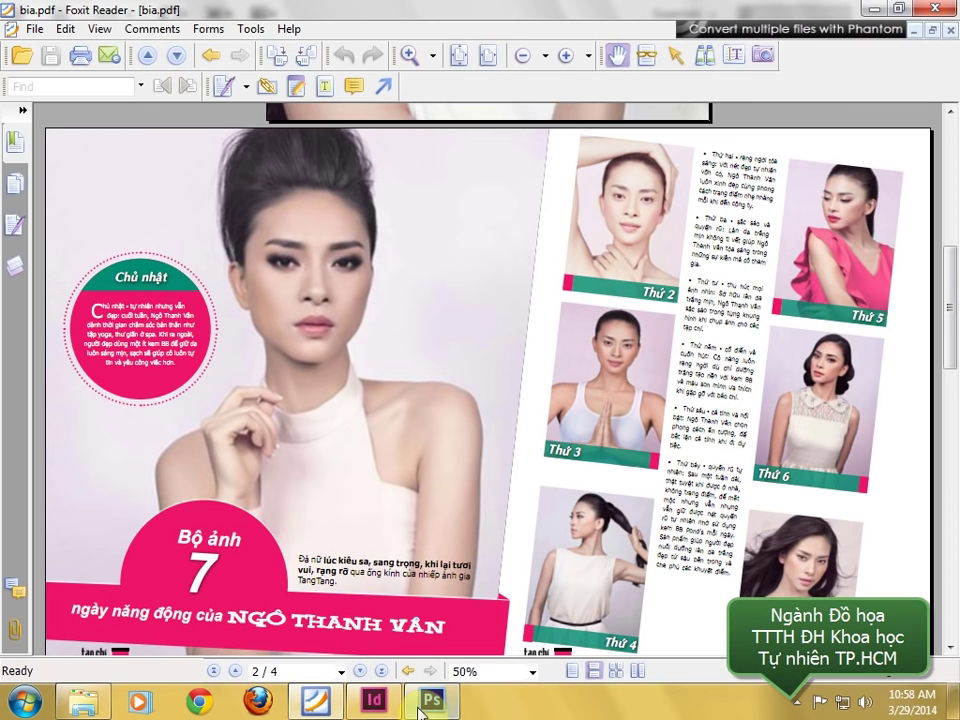
left_click(373, 700)
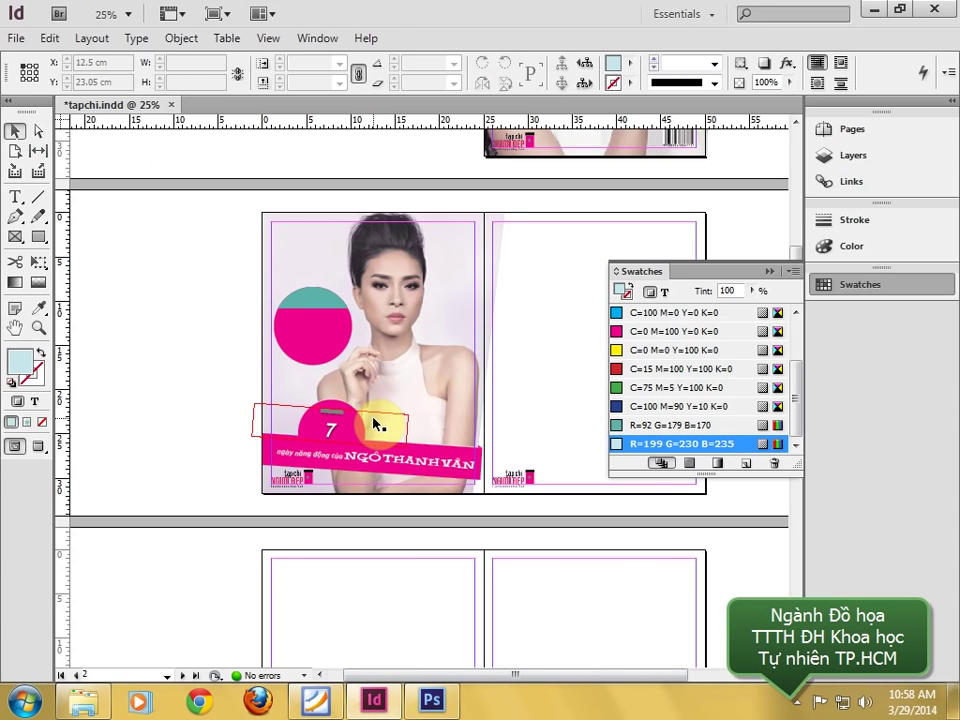
key("ctrl+equal")
key("ctrl+equal")
left_click_drag(371, 392, 546, 553)
left_click(343, 484)
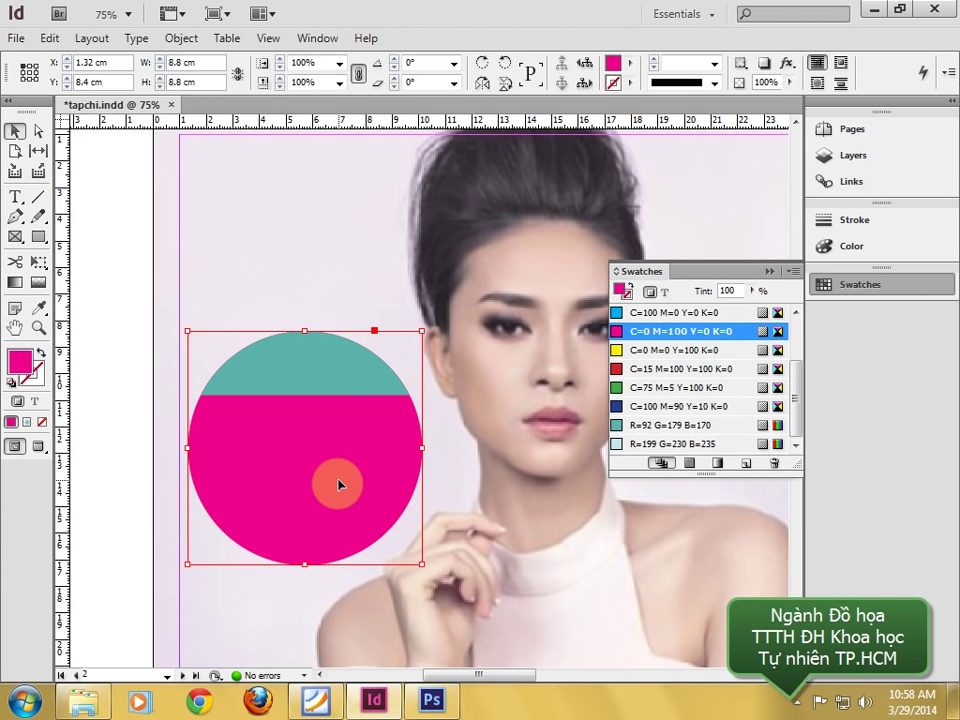
key("ctrl+z")
left_click_drag(421, 330, 432, 320)
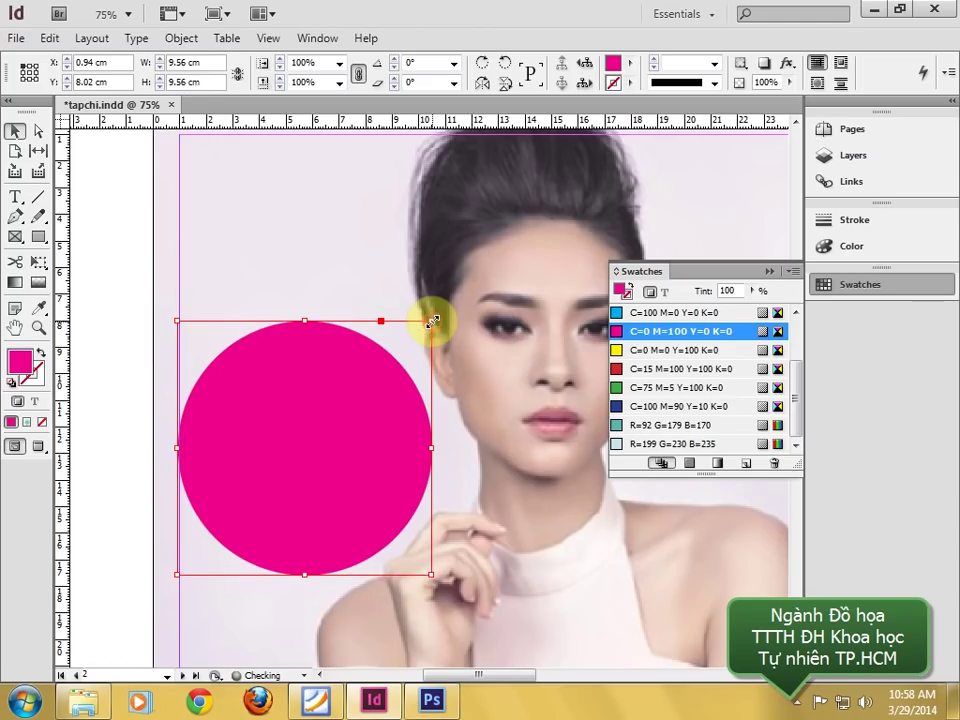
- Remove the enlarged circle's fill and give it a magenta Dotted stroke with a 3 pt weight
left_click(40, 353)
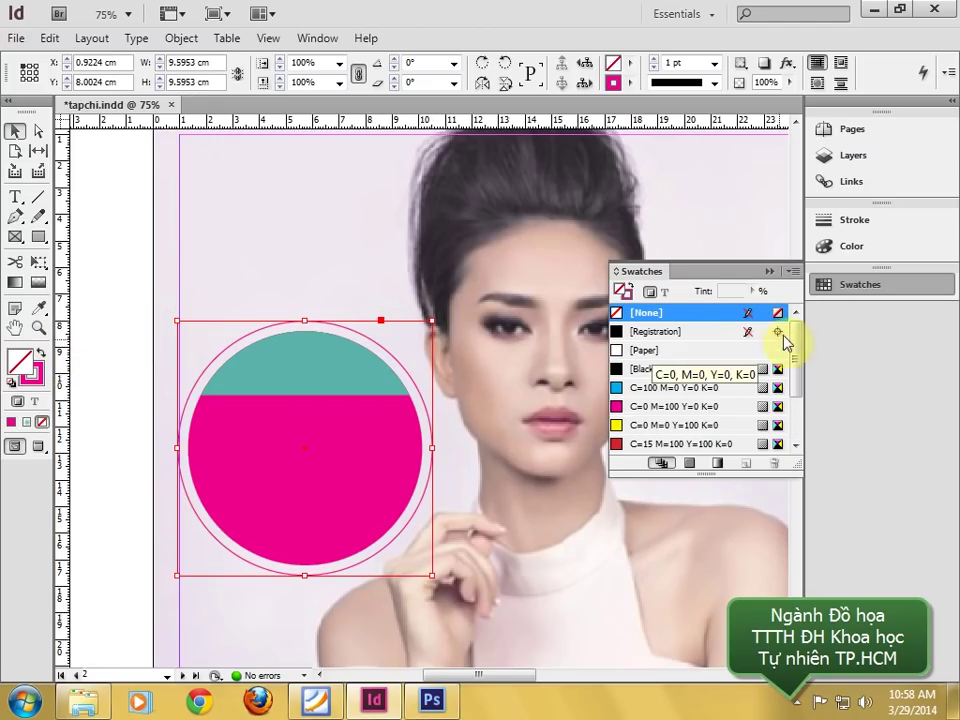
left_click(845, 226)
left_click(790, 306)
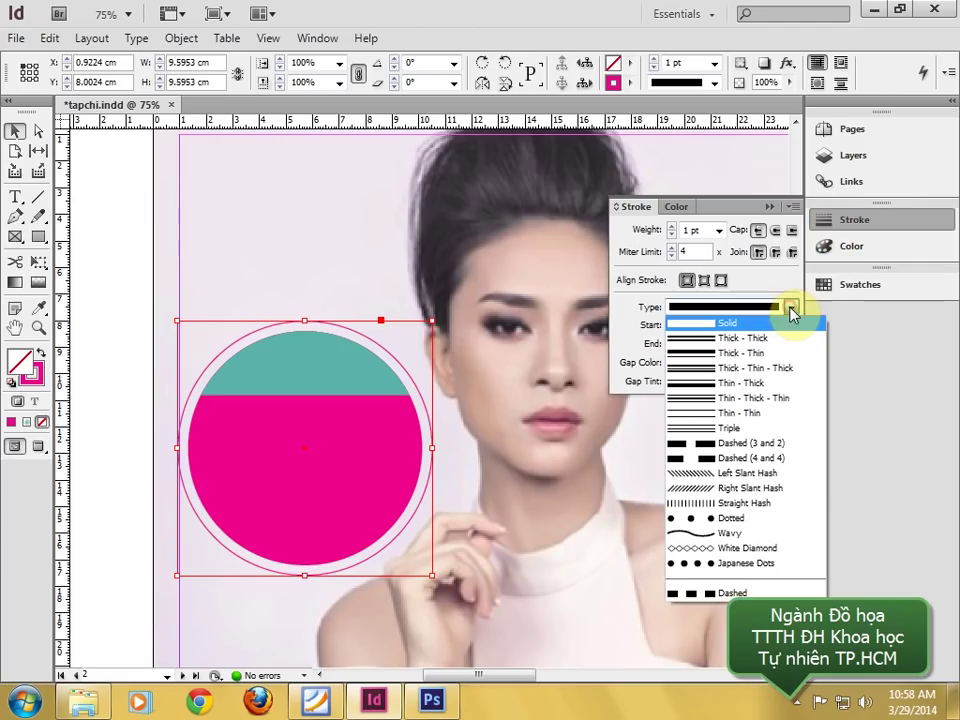
left_click(731, 519)
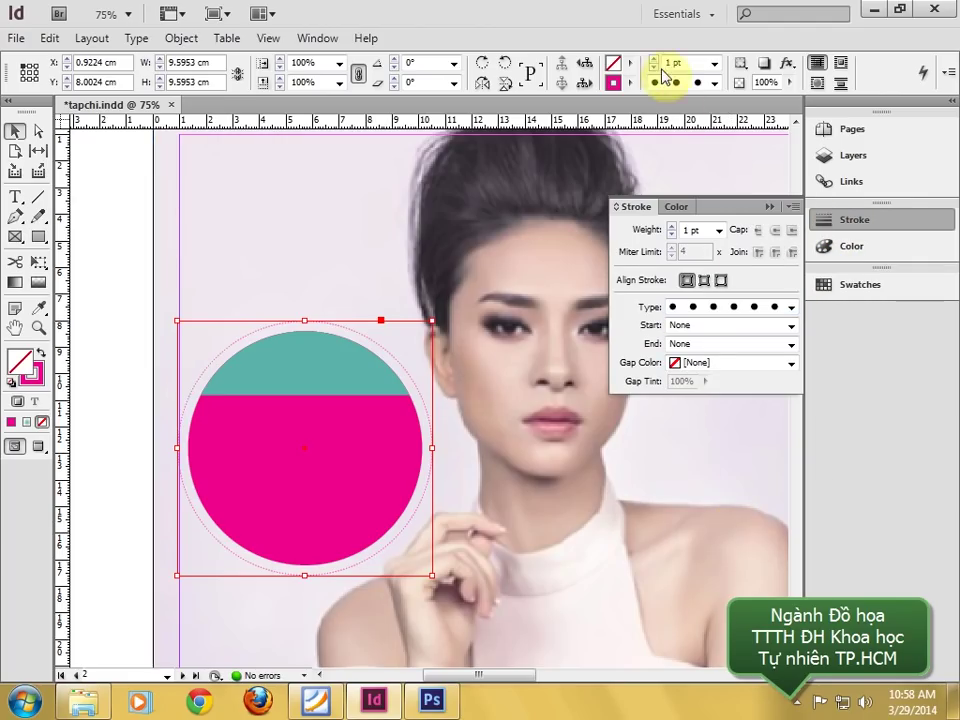
type("3")
key("Return")
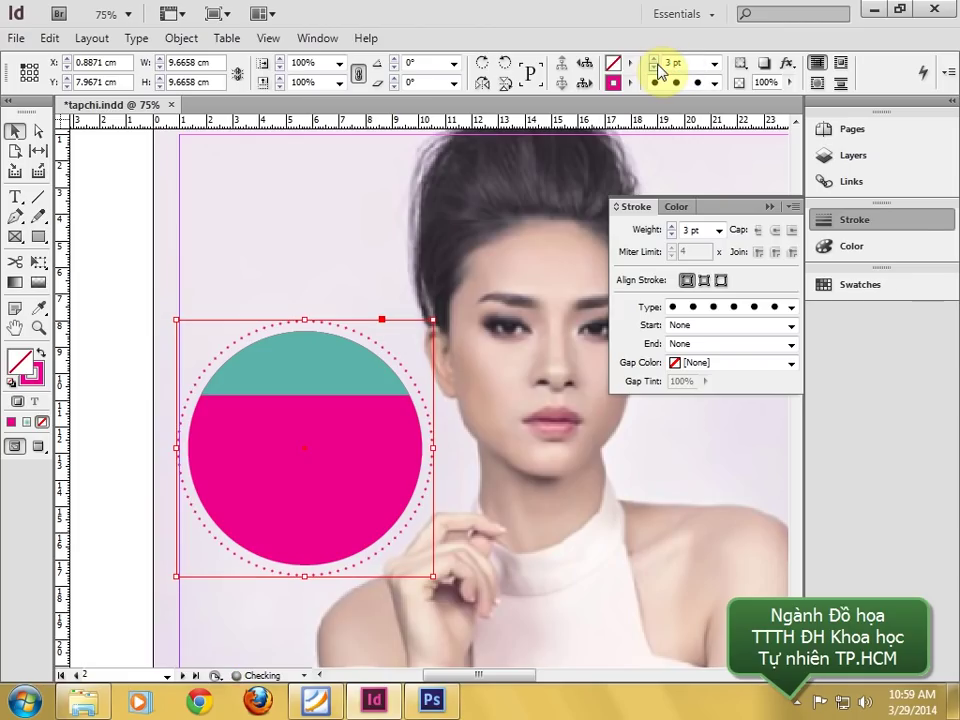
left_click(140, 270)
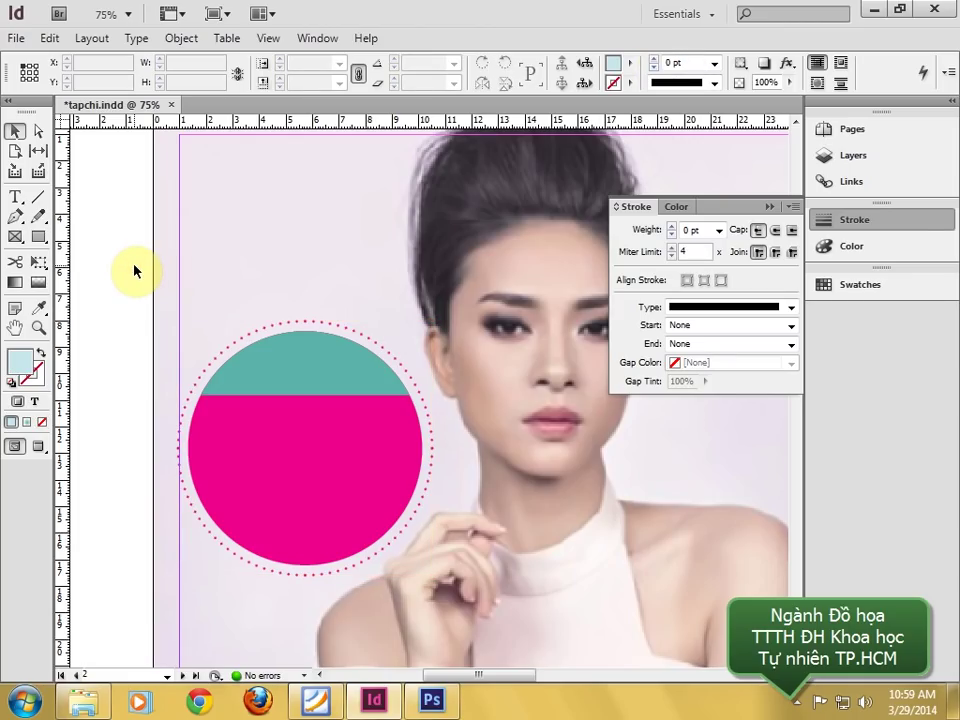
- Examine the green cap, magenta circle and dotted ring on page 2 and how they sit on the spread
key("ctrl+minus")
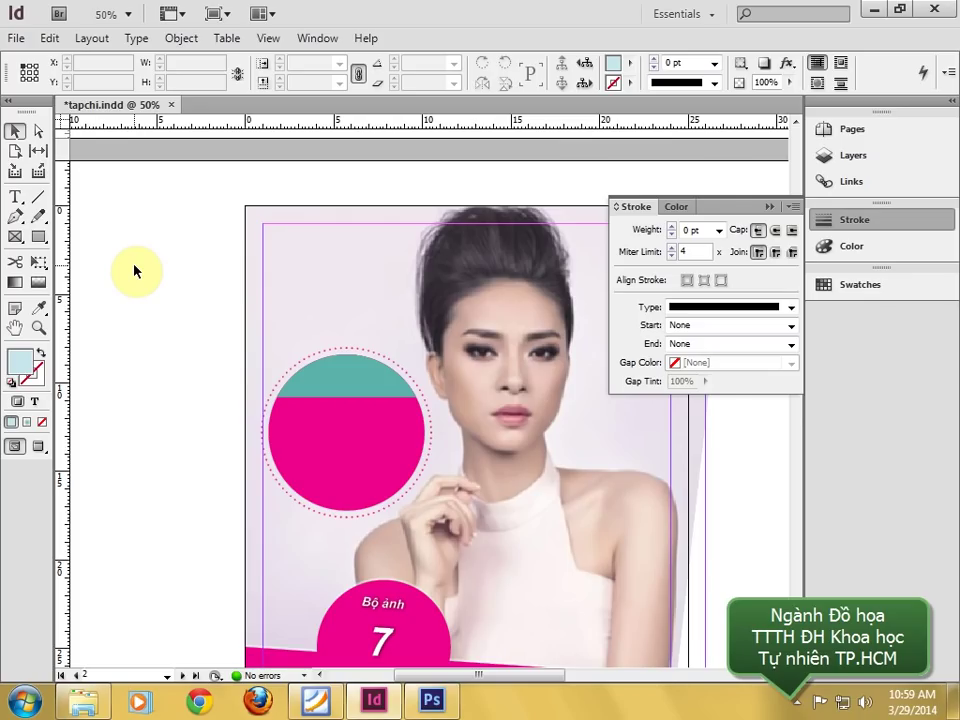
key("ctrl+minus")
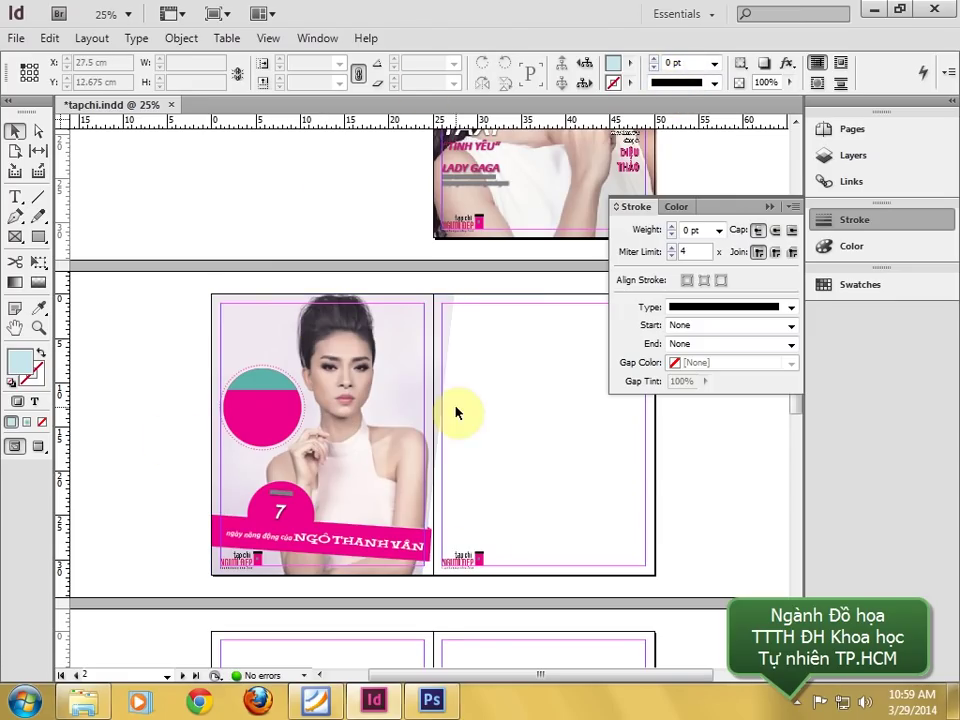
key("ctrl+equal")
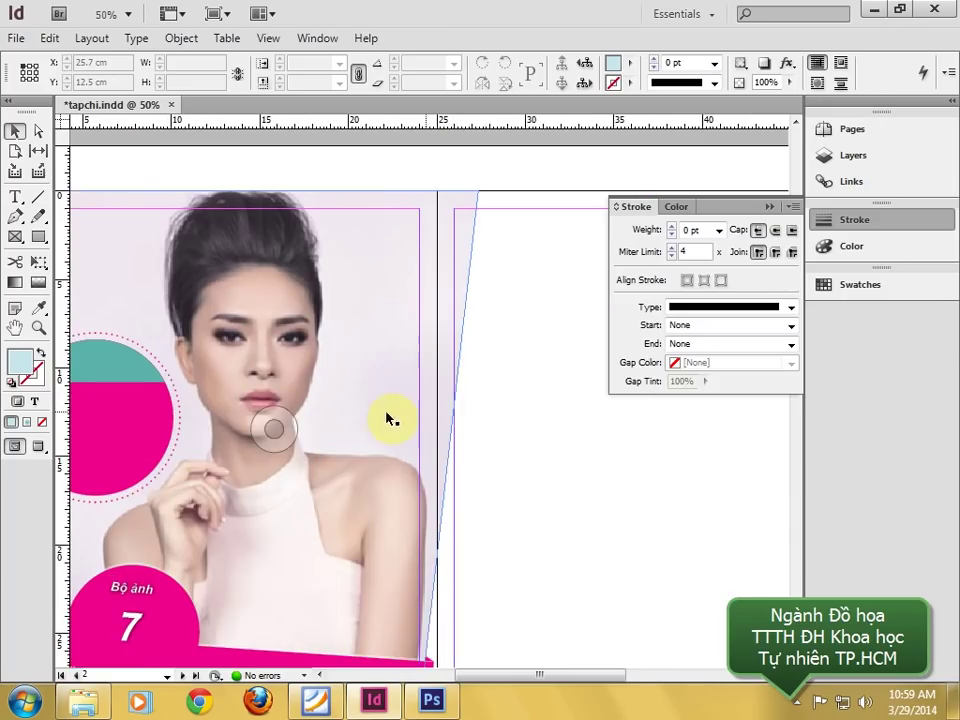
scroll(370, 410, "left", 3)
left_click(245, 382)
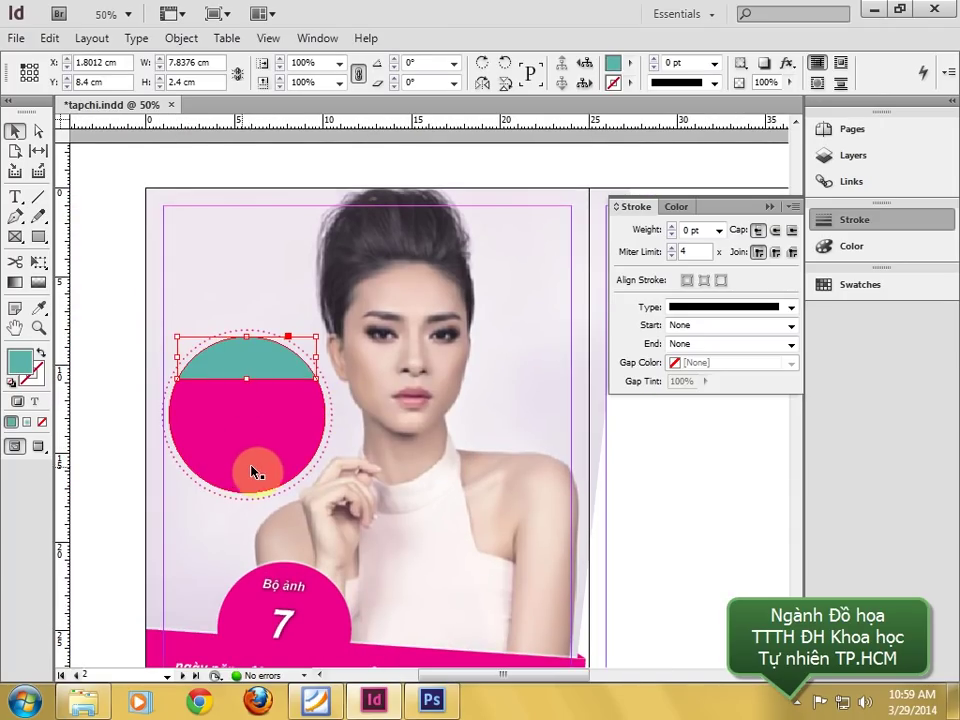
left_click(268, 374)
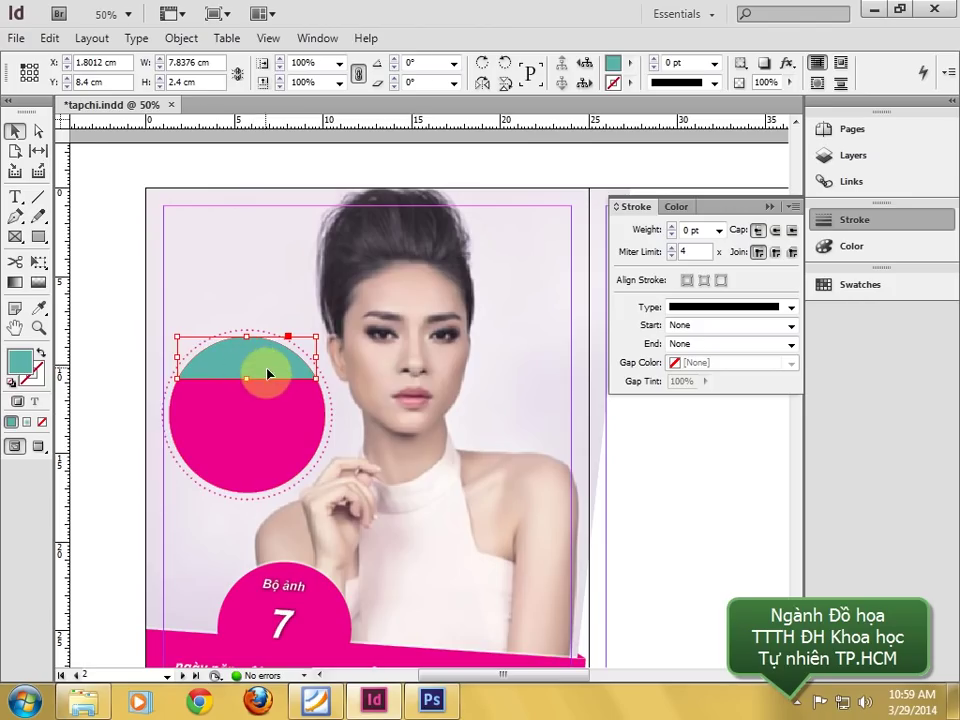
left_click(285, 402)
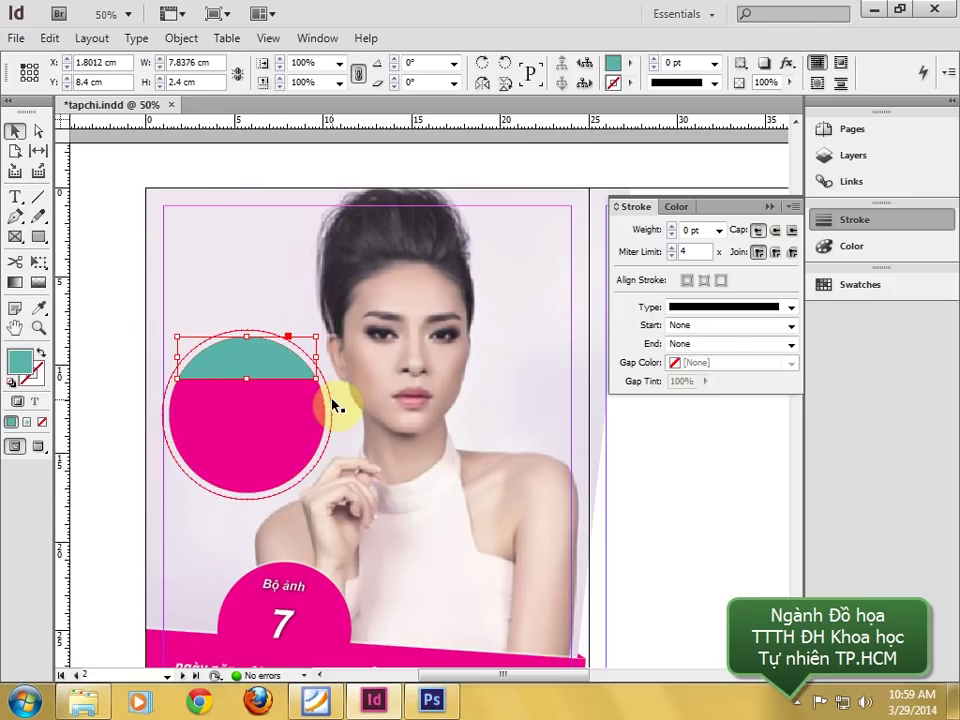
left_click(352, 416)
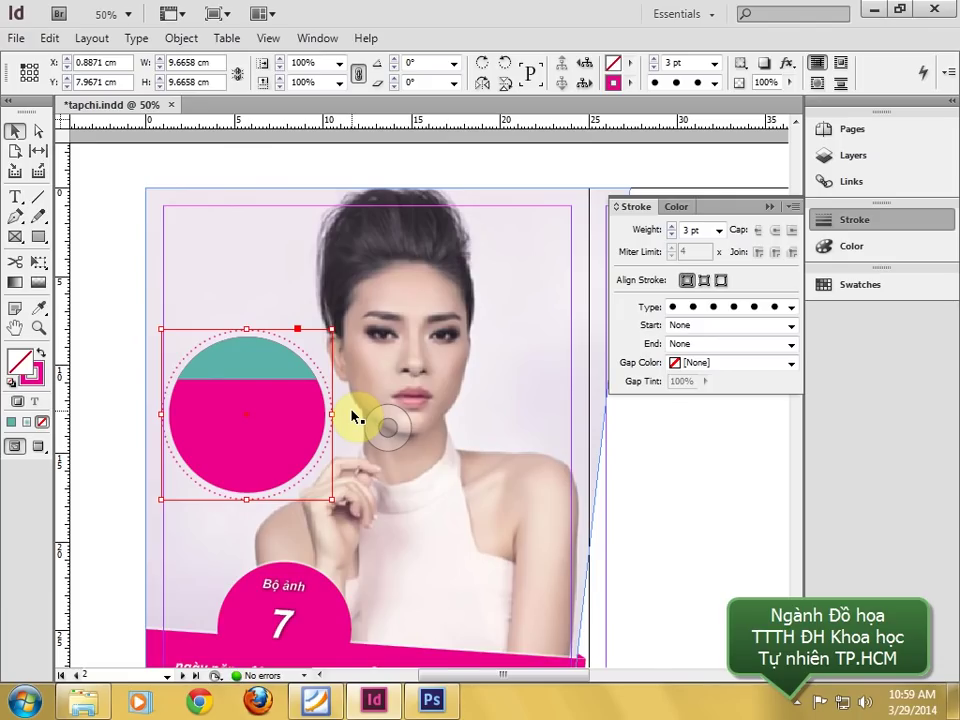
left_click_drag(396, 285, 364, 214)
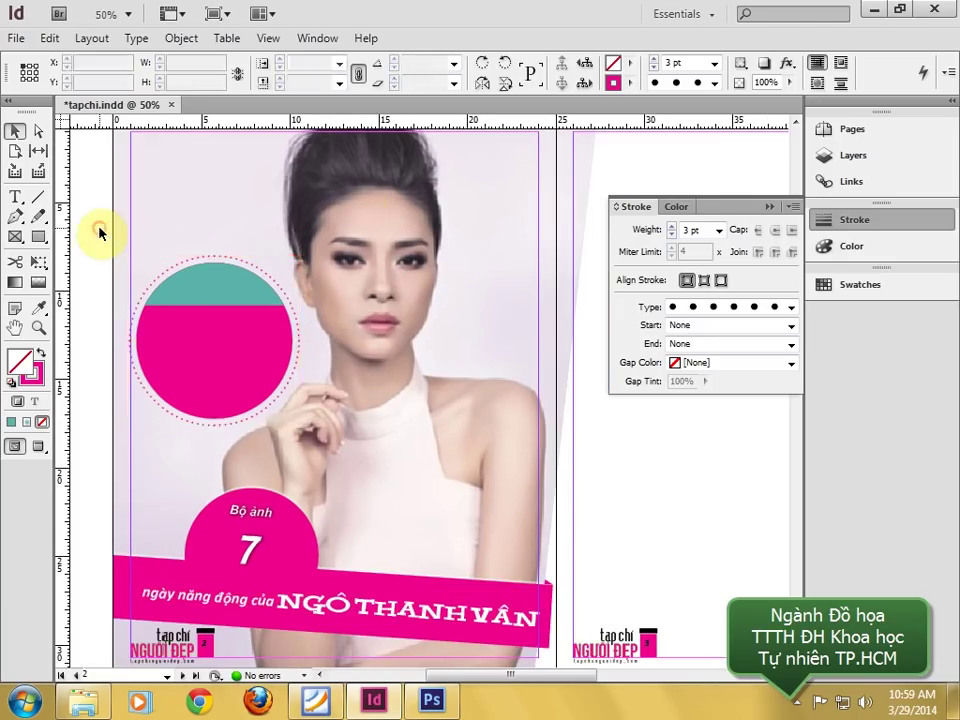
left_click(354, 396)
key("ctrl+minus")
left_click_drag(487, 345, 326, 336)
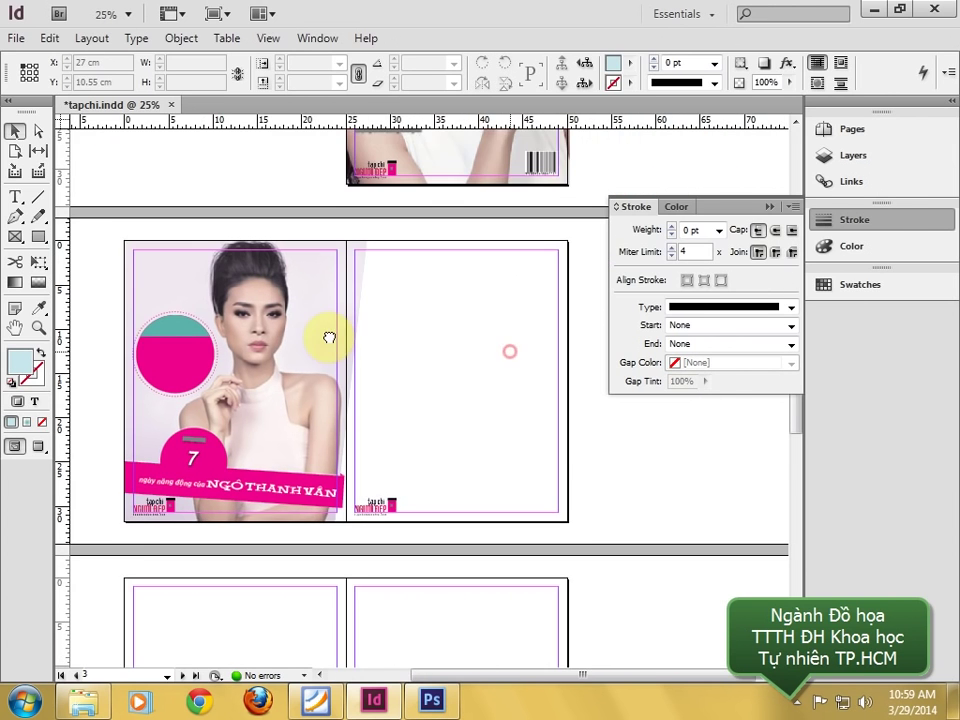
- Check the reference PDF and draw a rectangle frame about 8.25 × 9.25 cm on the pasteboard beside page 3
left_click(316, 700)
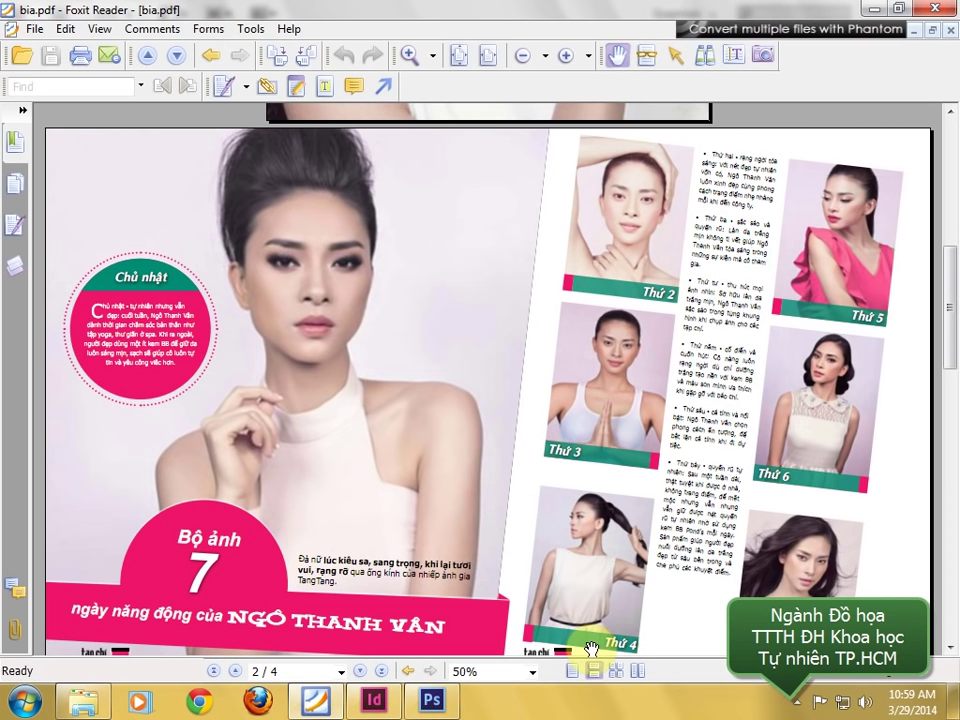
left_click(373, 700)
key("ctrl+minus")
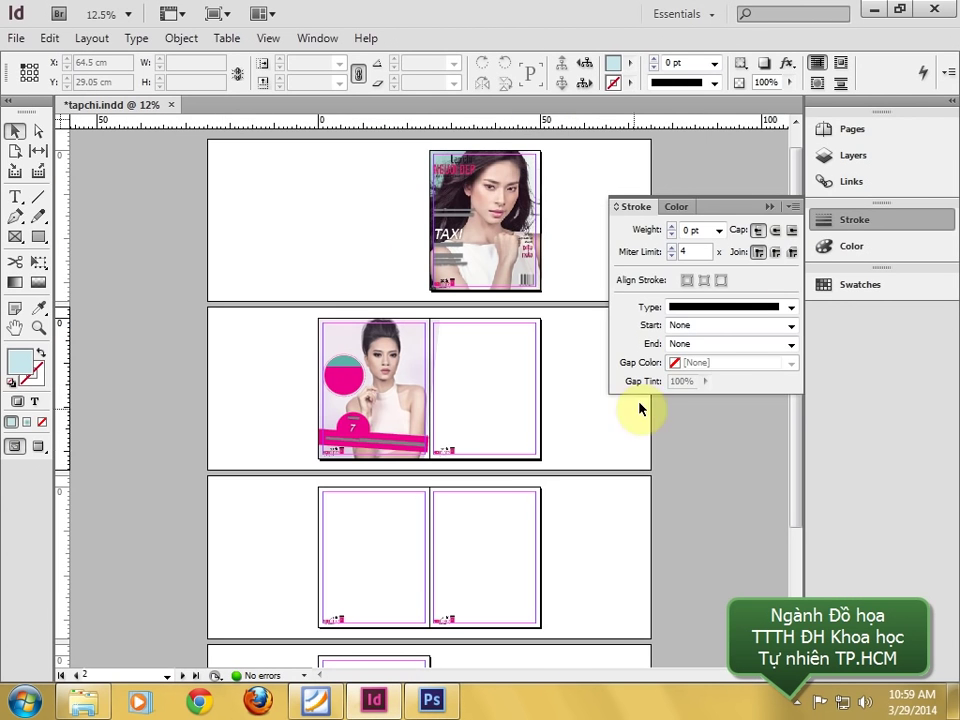
left_click(770, 206)
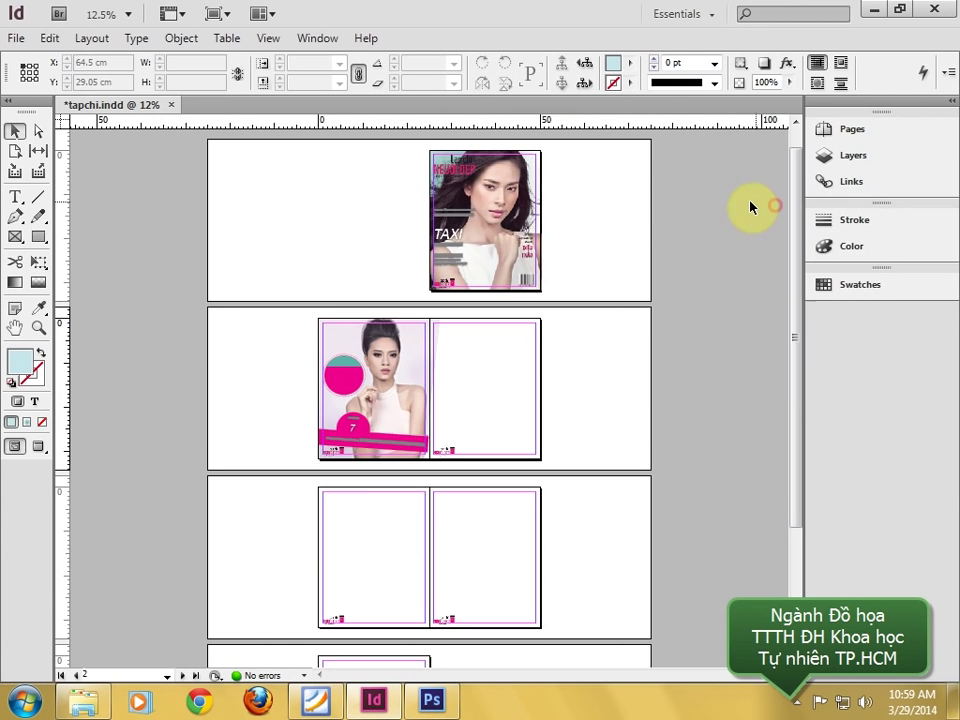
left_click(17, 239)
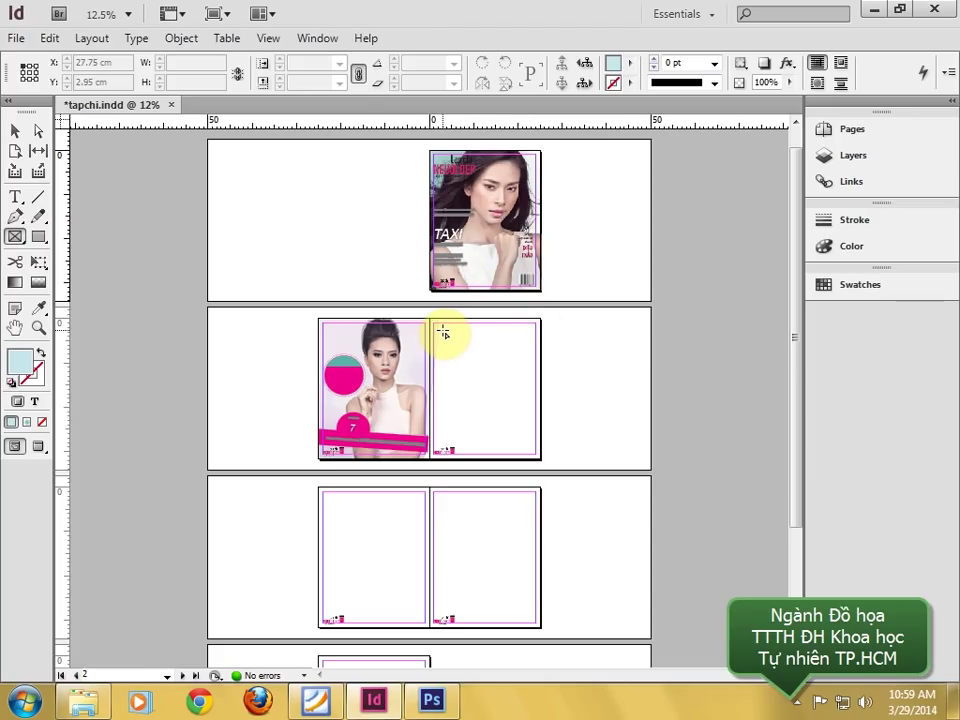
left_click_drag(550, 328, 589, 369)
left_click(14, 131)
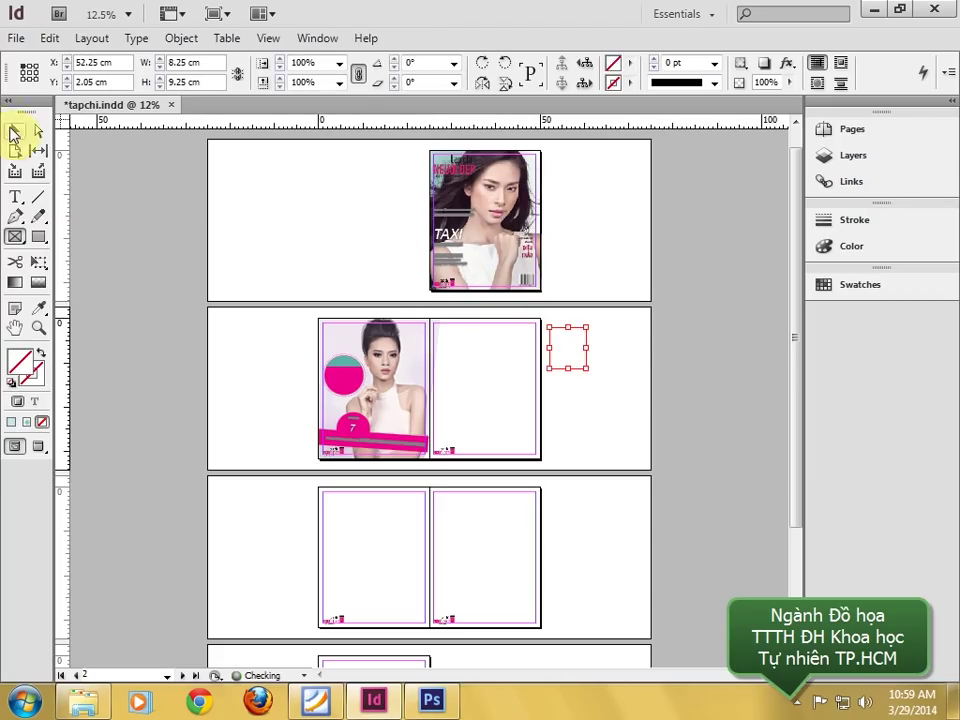
- Move the empty frame slightly on the pasteboard to about X 51.95, Y 1.8 cm
key("ctrl+equal")
key("ctrl+equal")
left_click_drag(707, 364, 553, 257)
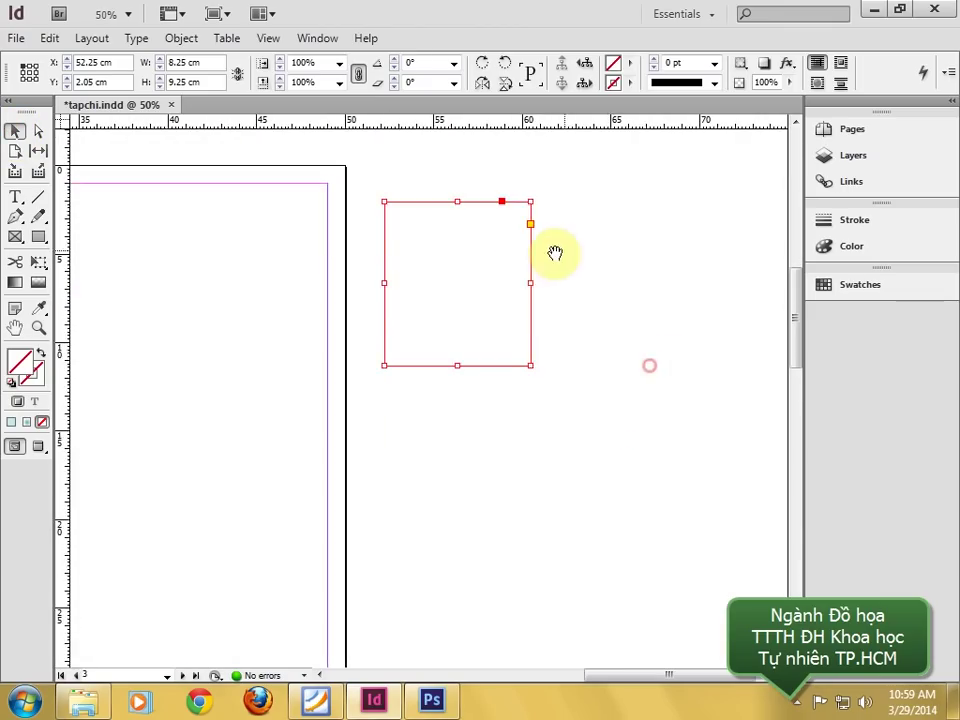
left_click_drag(481, 276, 478, 330)
key("super")
left_click(589, 289)
left_click(589, 289)
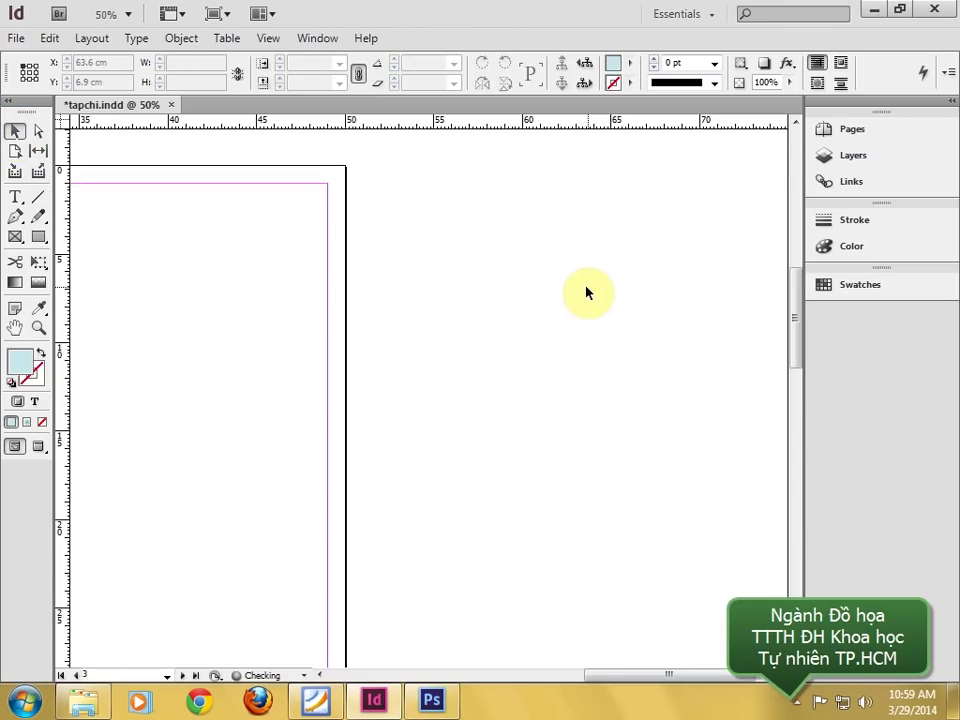
left_click(497, 287)
left_click_drag(418, 291, 436, 270)
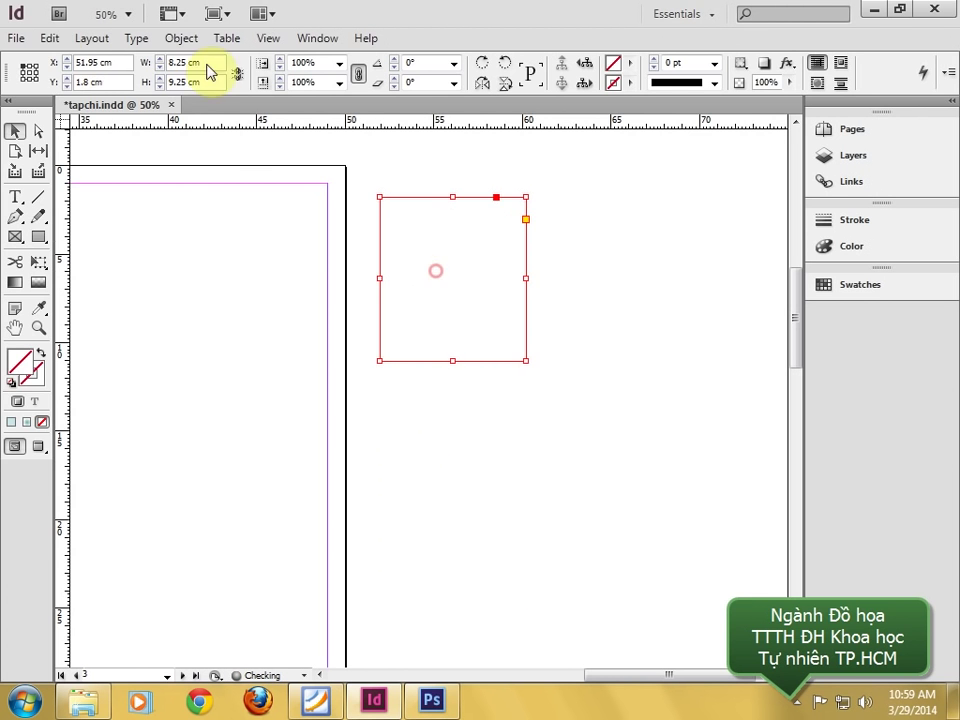
- Place image 02 (1) from the Bai 01 folder in the frame and scale the picture down to fit the frame
left_click(16, 38)
left_click(83, 280)
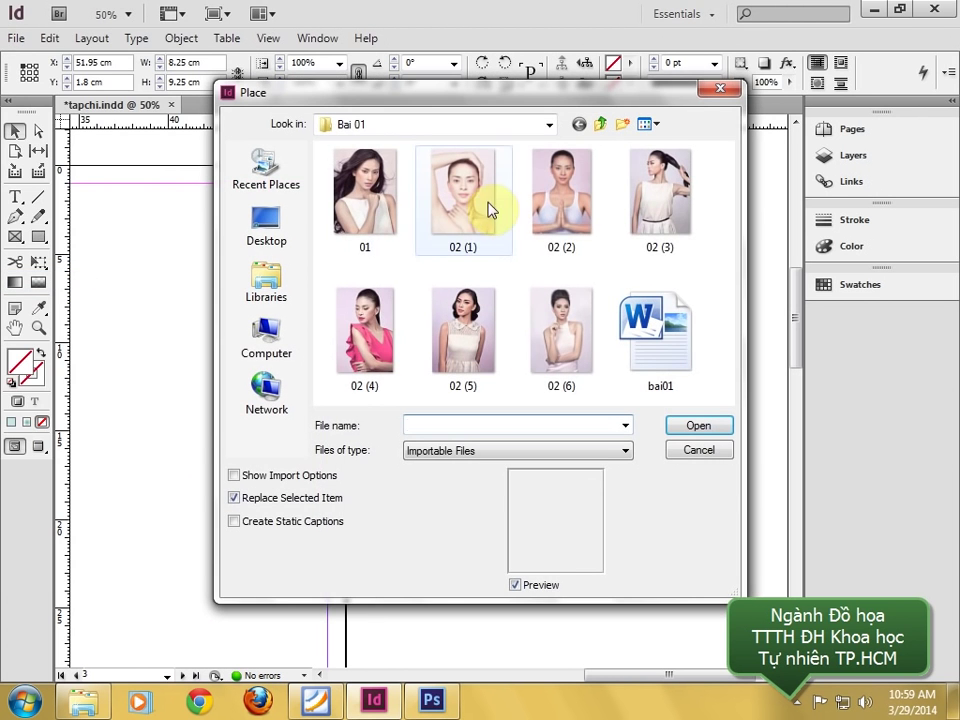
left_click(448, 209)
double_click(448, 209)
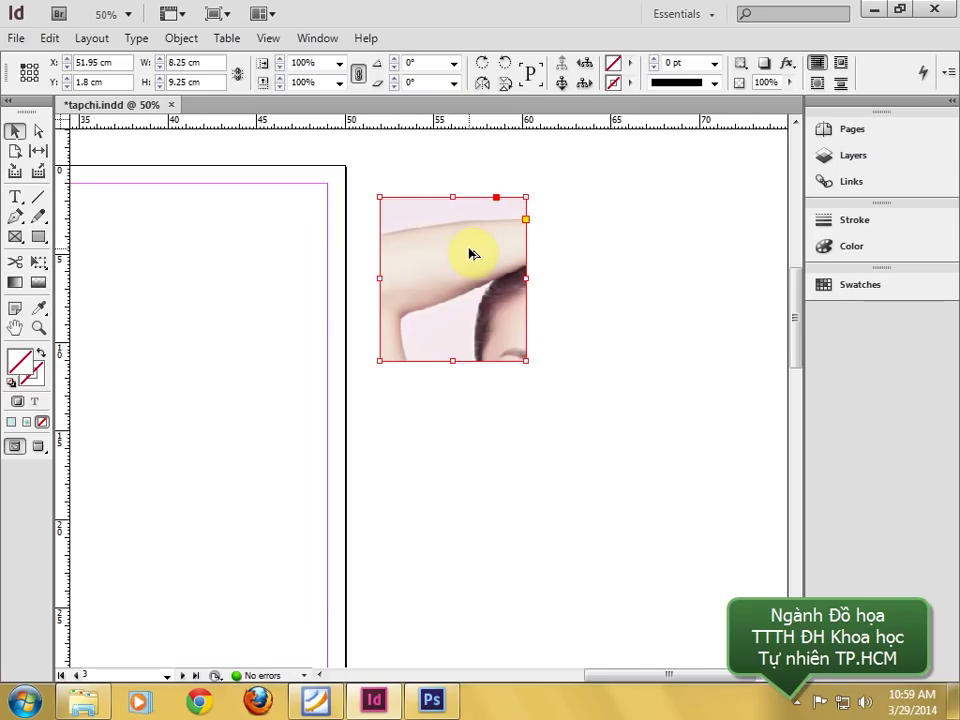
key("ctrl+alt+shift+e")
key("ctrl+z")
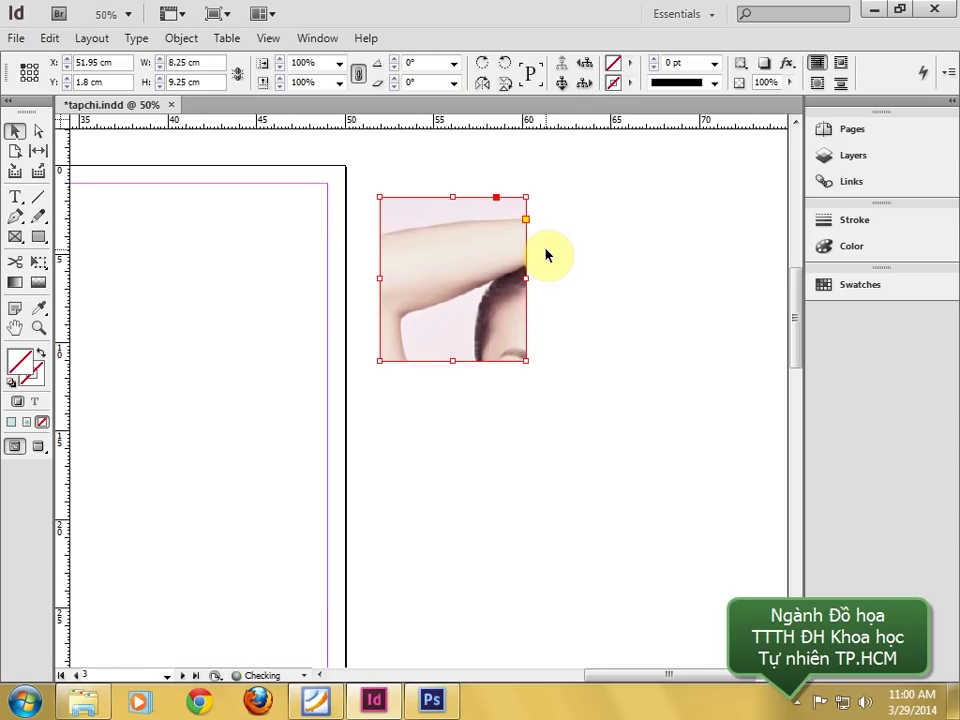
key("ctrl+alt+shift+e")
left_click(560, 258)
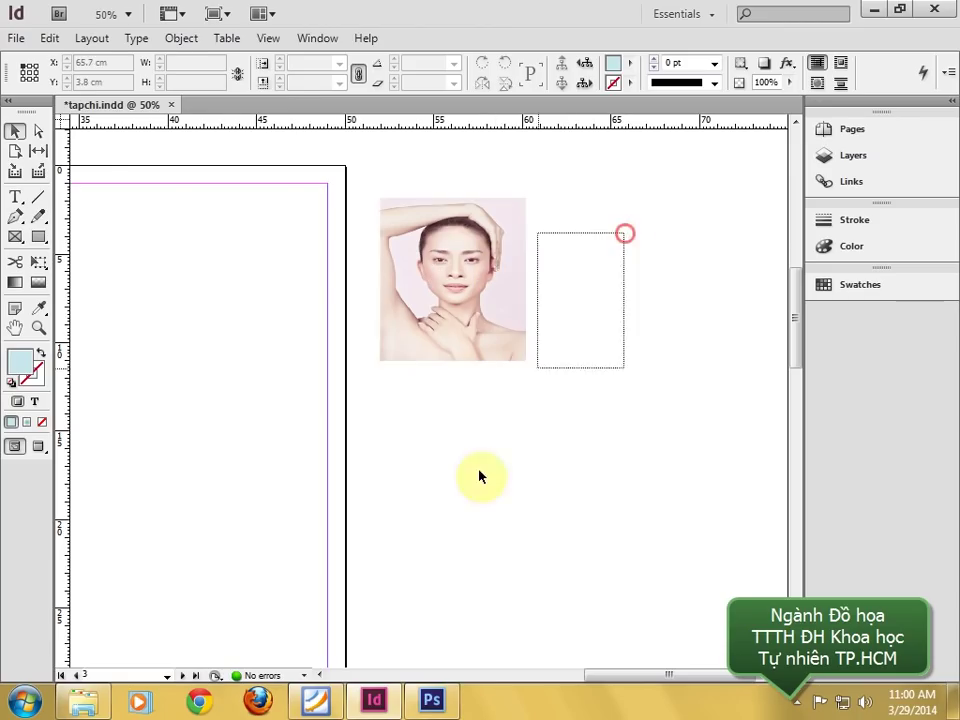
- Delete the picture frame and draw a new square frame about 9.6 × 9.6 cm at about X 52, Y 2.2 cm
left_click(446, 549)
key("Delete")
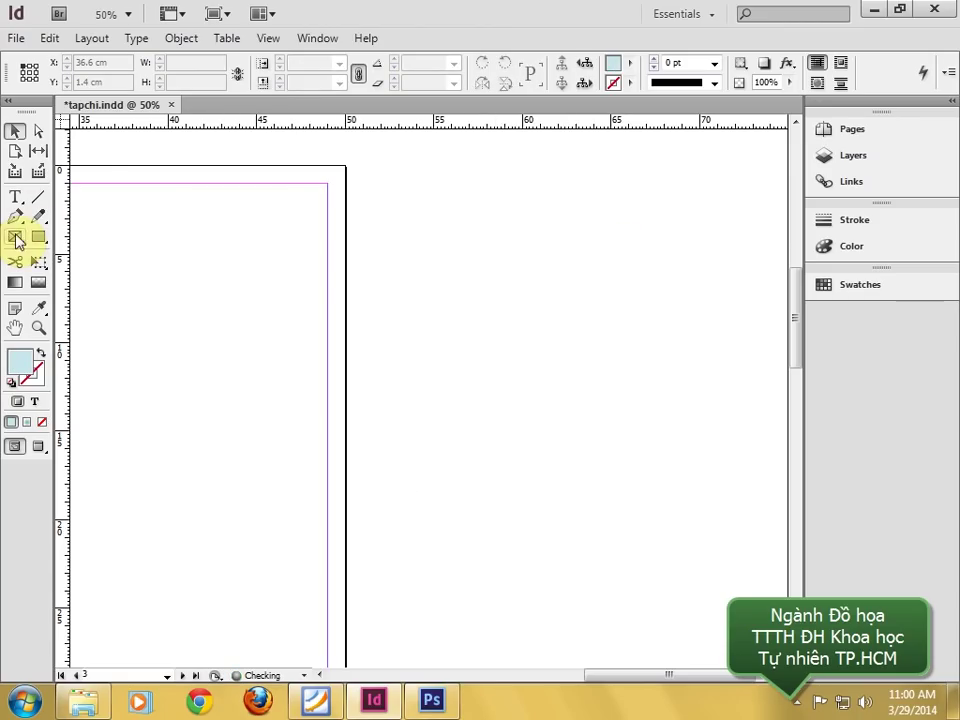
left_click(15, 237)
left_click_drag(381, 207, 553, 519)
left_click(16, 131)
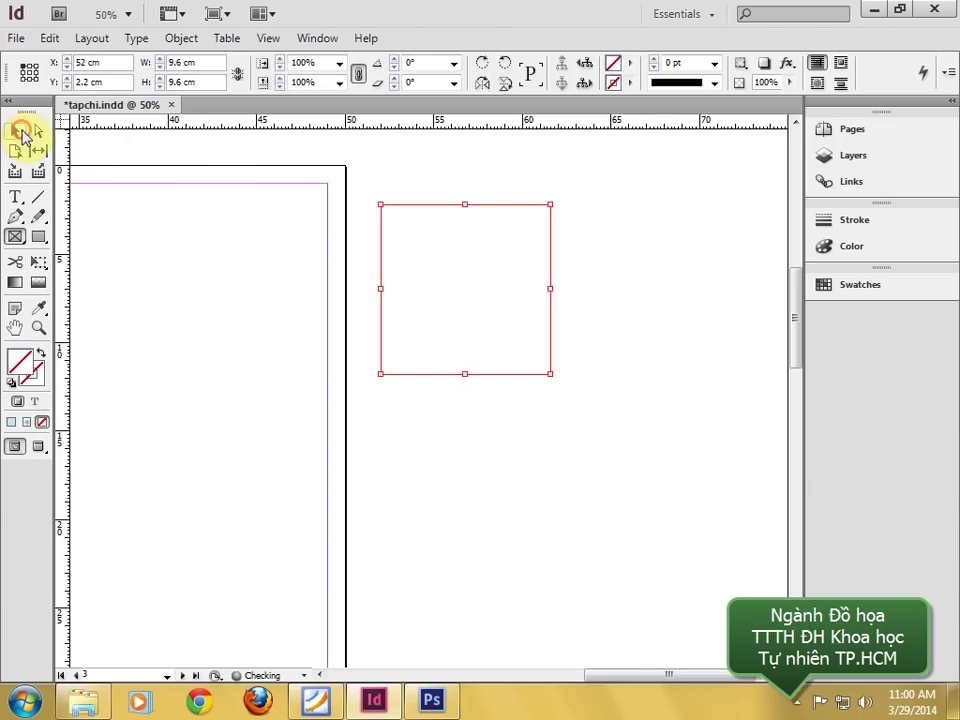
left_click(16, 40)
left_click(86, 279)
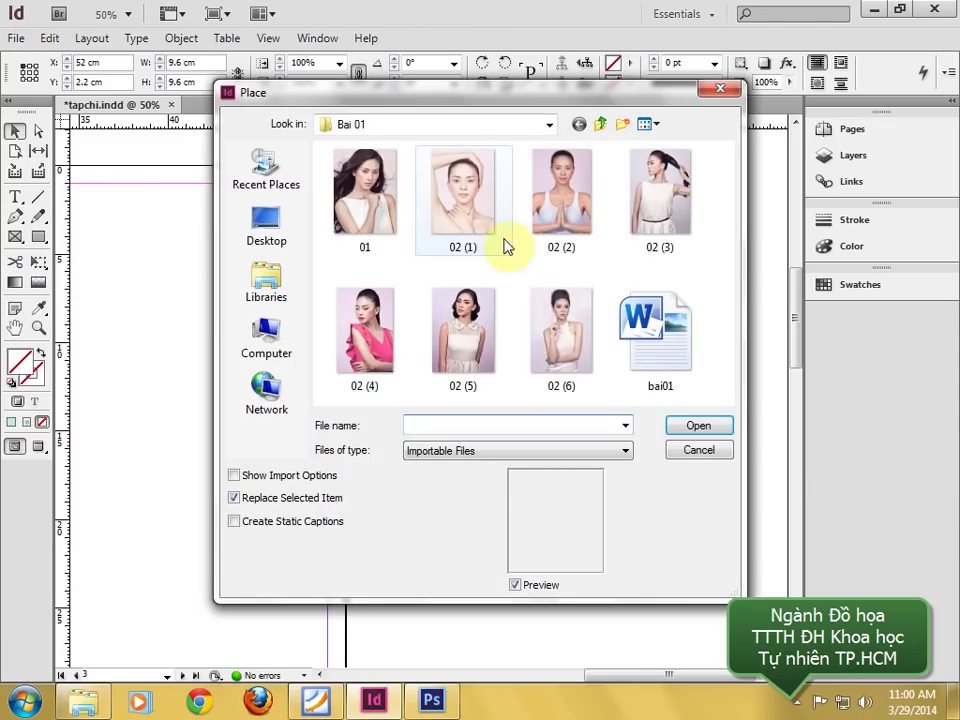
left_click(699, 450)
- Place image 02 (1) from the Bai 01 folder in the new square frame beside page 3
left_click_drag(574, 347, 428, 253)
left_click(16, 38)
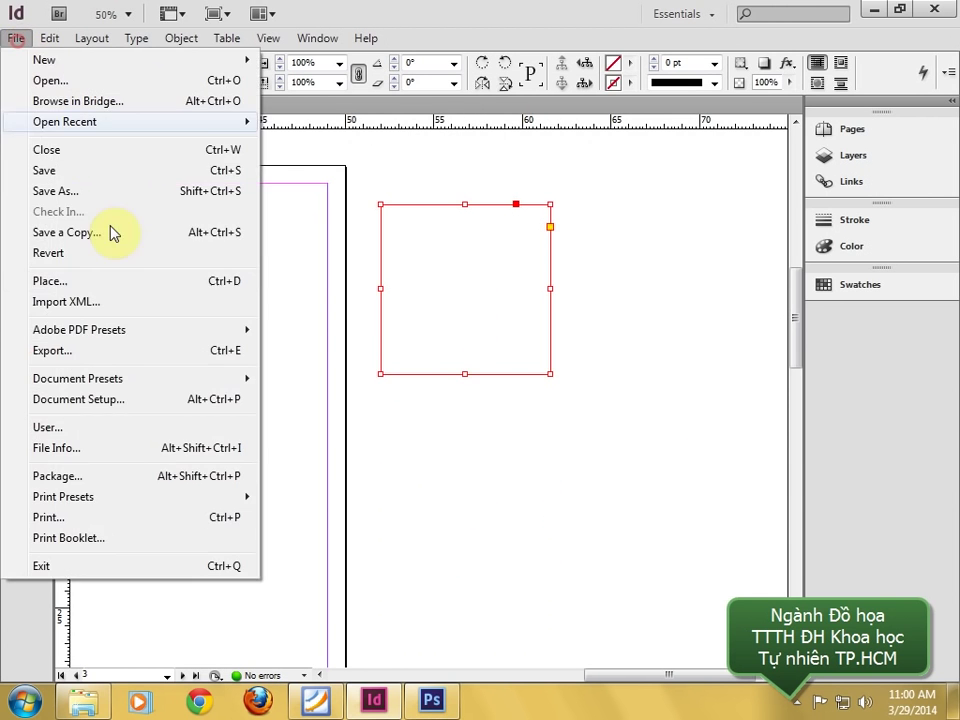
left_click(100, 282)
double_click(435, 197)
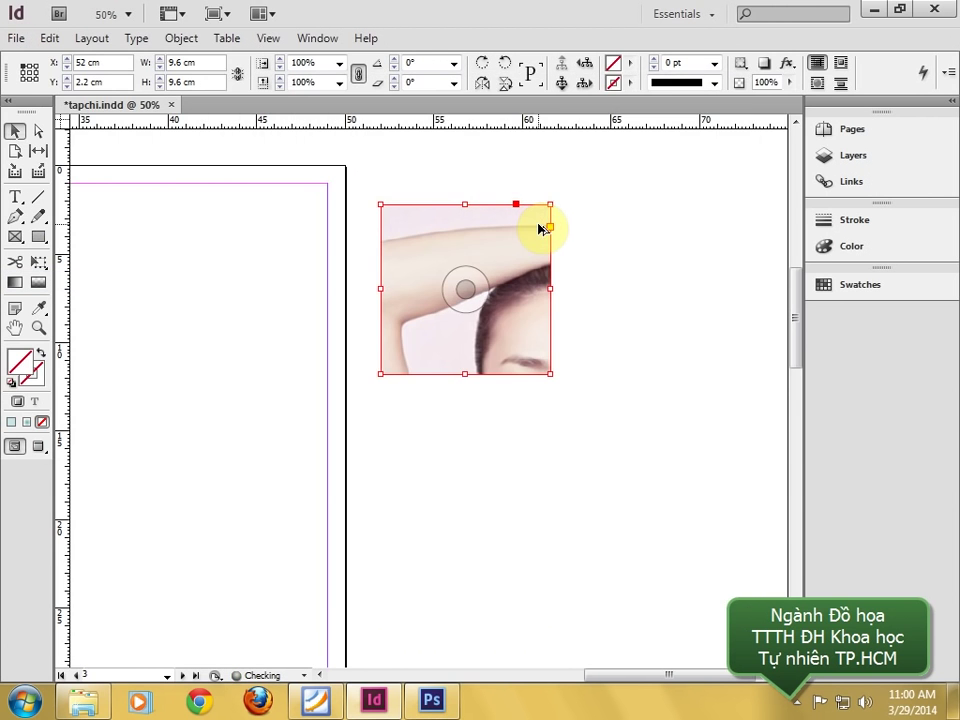
- Scale photo 02 (1) down inside its square frame and shift it so the face and raised arms fill the frame
key("ctrl+alt+shift+c")
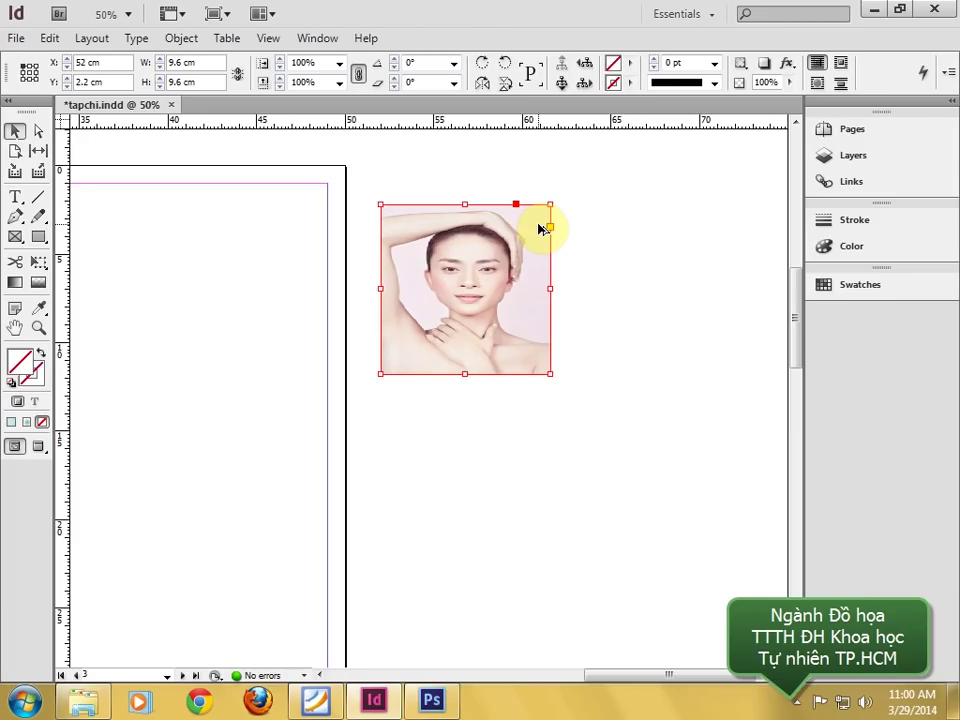
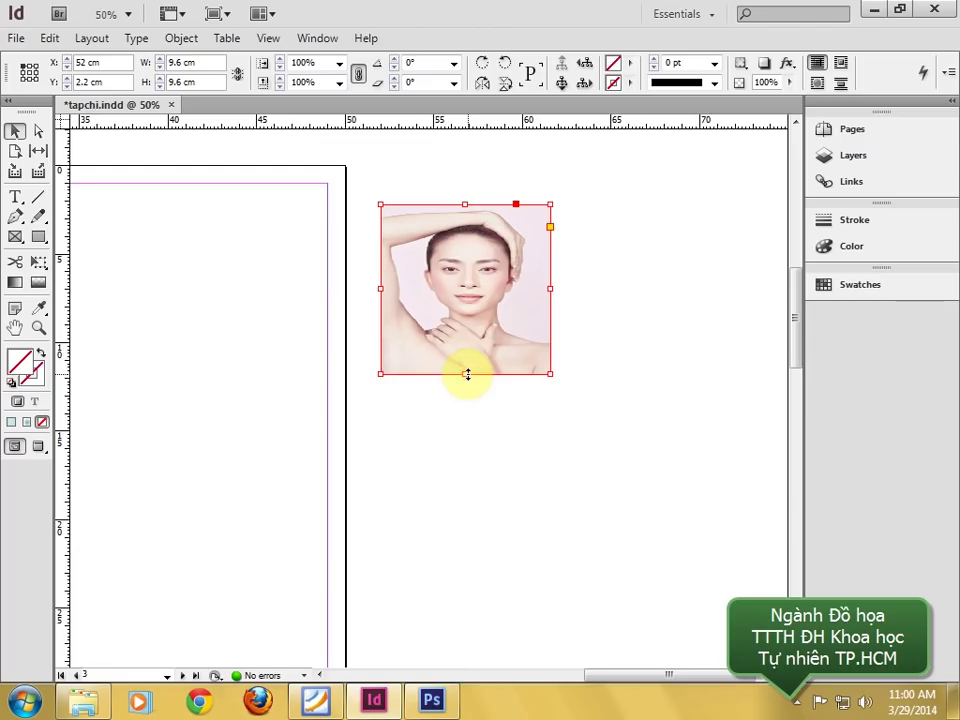
key("ctrl+z")
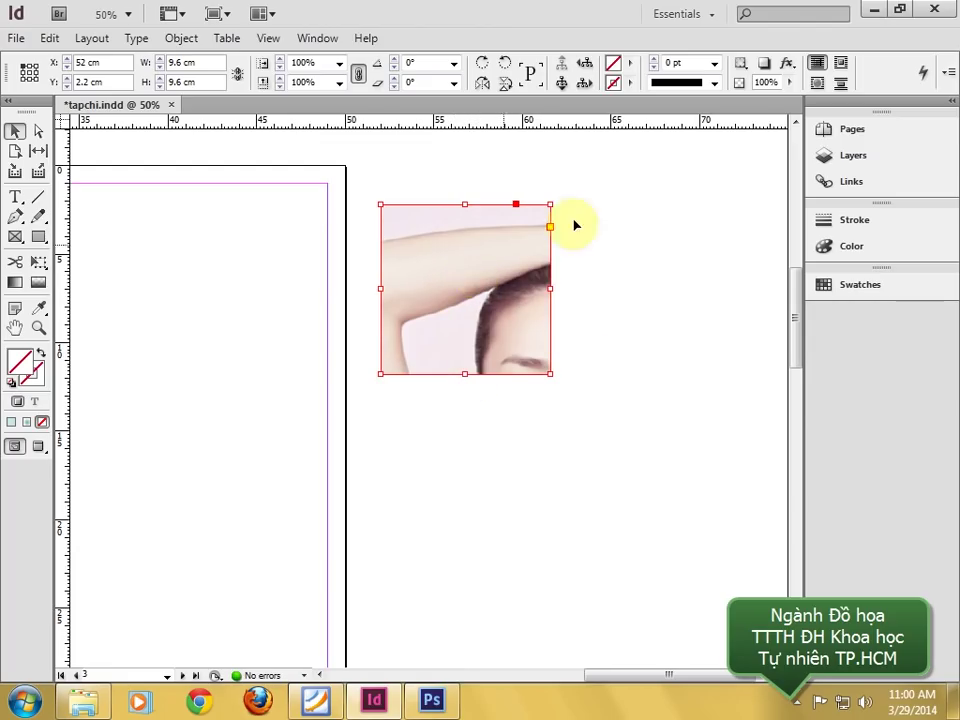
double_click(506, 285)
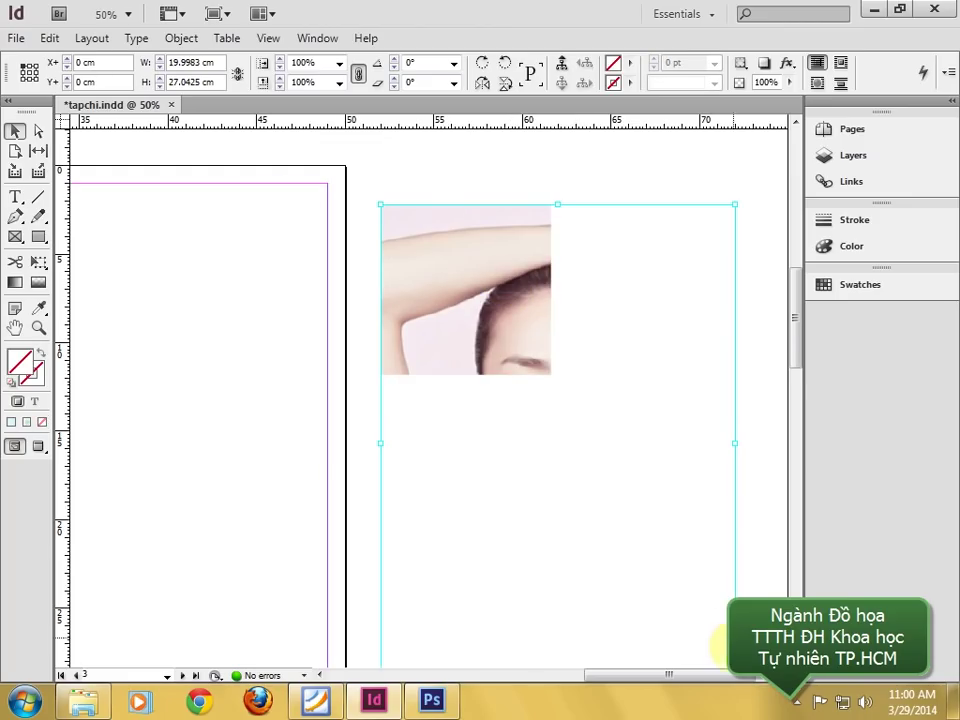
scroll(718, 620, "down", 3)
left_click_drag(736, 557, 549, 294)
left_click_drag(611, 229, 611, 370)
left_click_drag(526, 346, 496, 322)
left_click(615, 315)
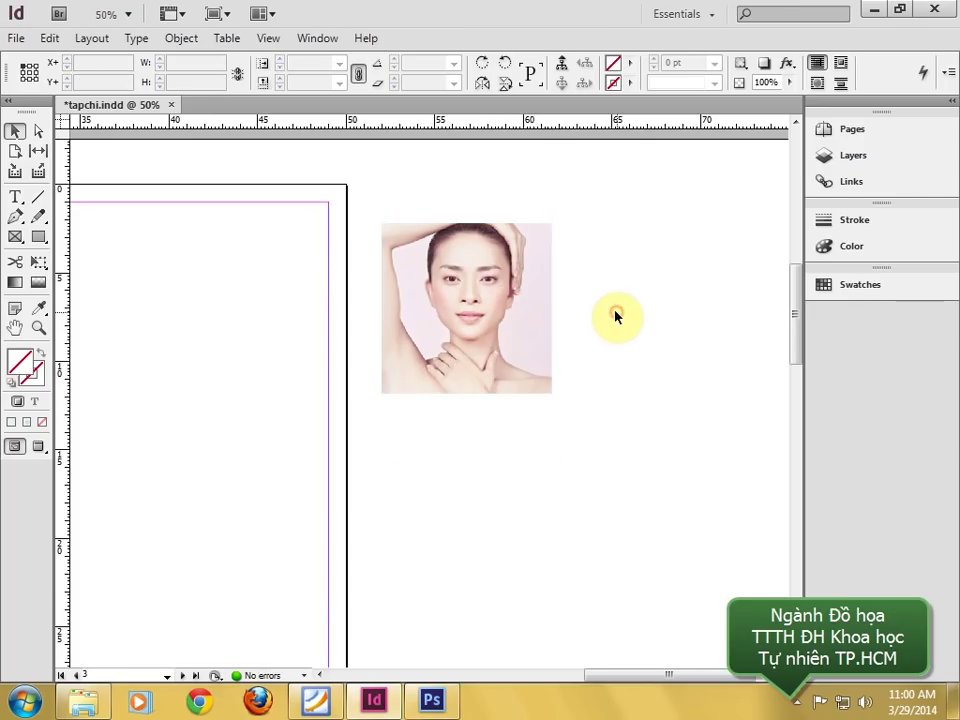
- Paste a copy of the empty 9.6 × 9.6 cm frame at X 52, Y 18 cm and place image 02 (2) in it
key("ctrl+v")
scroll(505, 325, "down", 2)
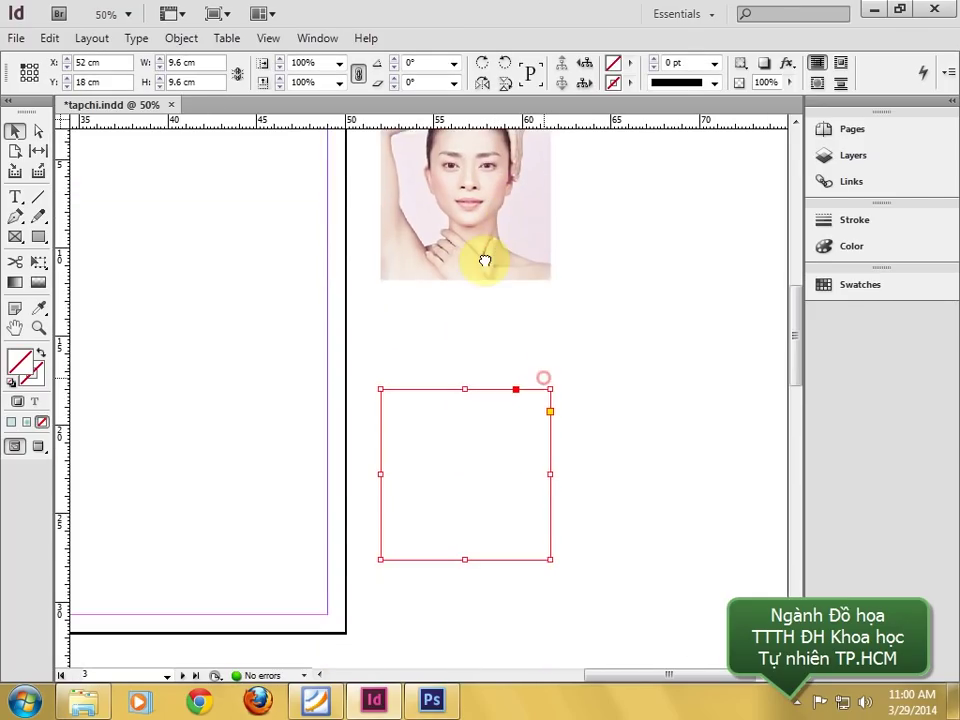
left_click(14, 39)
left_click(94, 283)
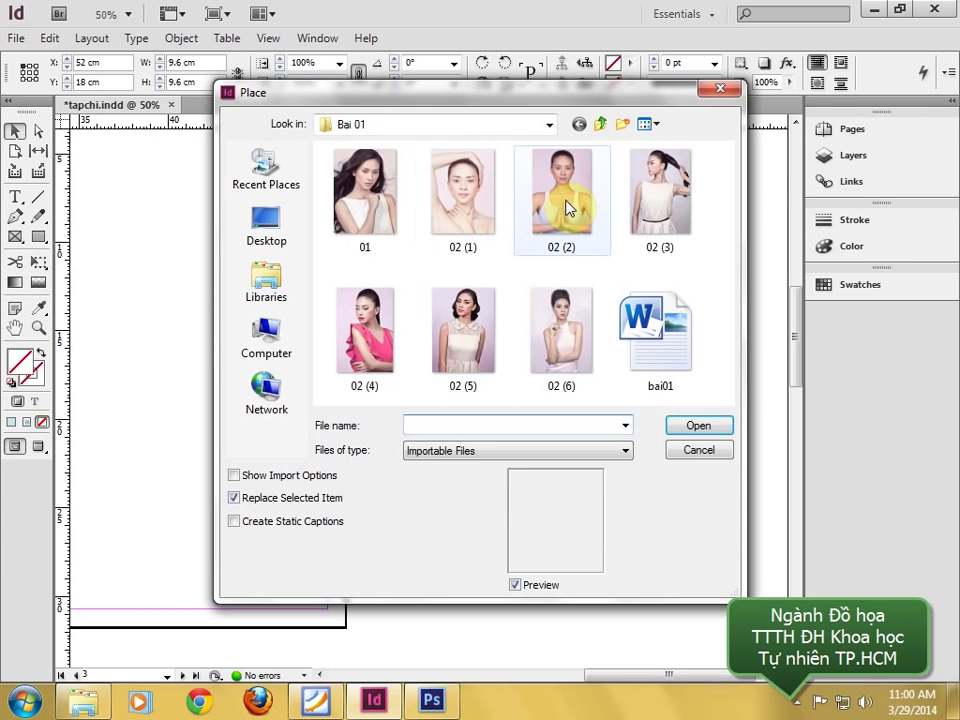
double_click(551, 156)
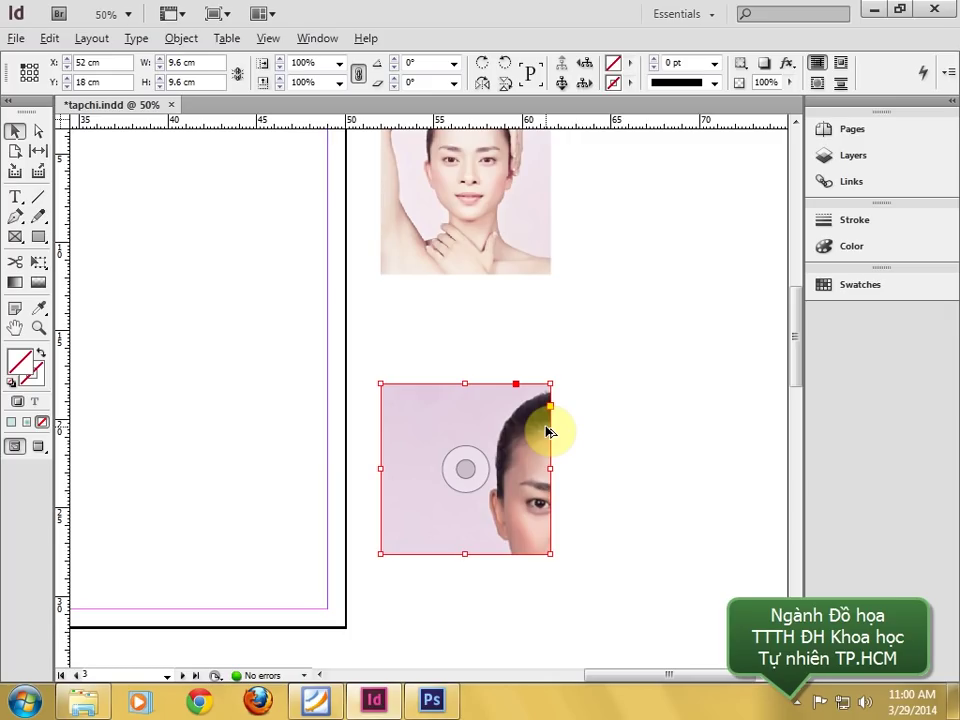
- Try to fit photo 02 (2) directly to the size of its square frame
key("ctrl+alt+shift+e")
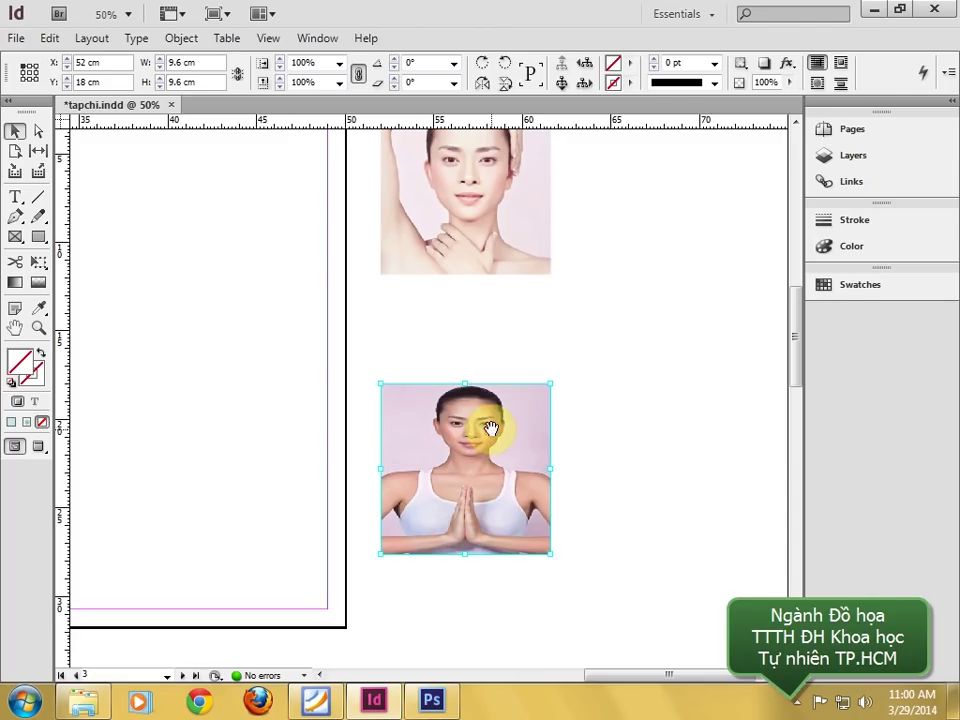
double_click(491, 438)
key("Escape")
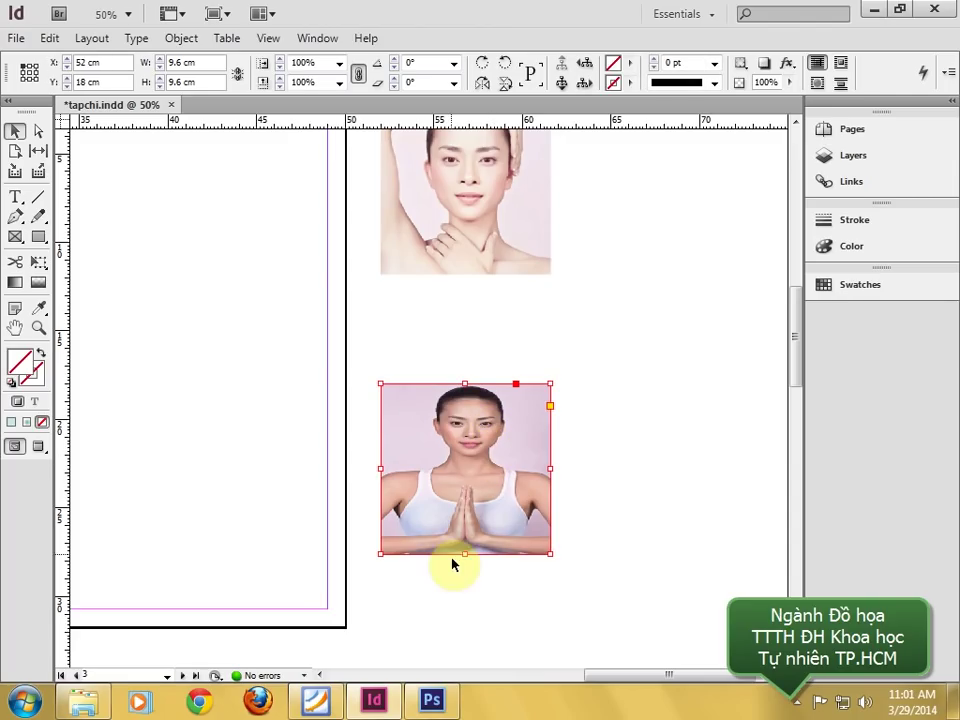
mouse_move(481, 438)
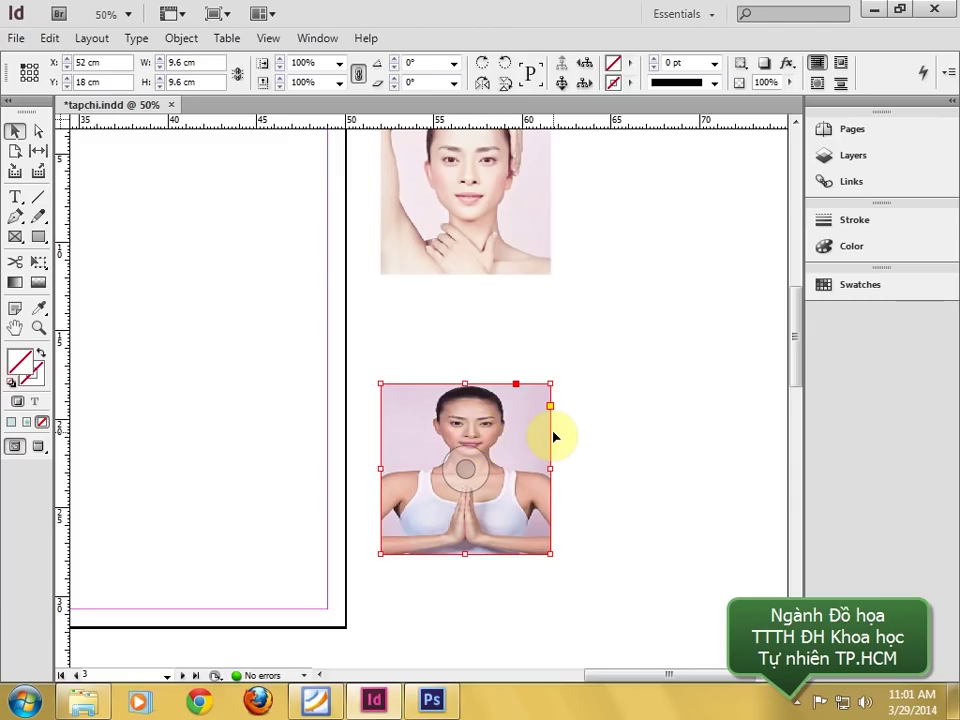
key("ctrl+z")
- Scale photo 02 (2) inside its frame down to about 51.9%, about 10.4 × 15.2 cm
left_click(488, 464)
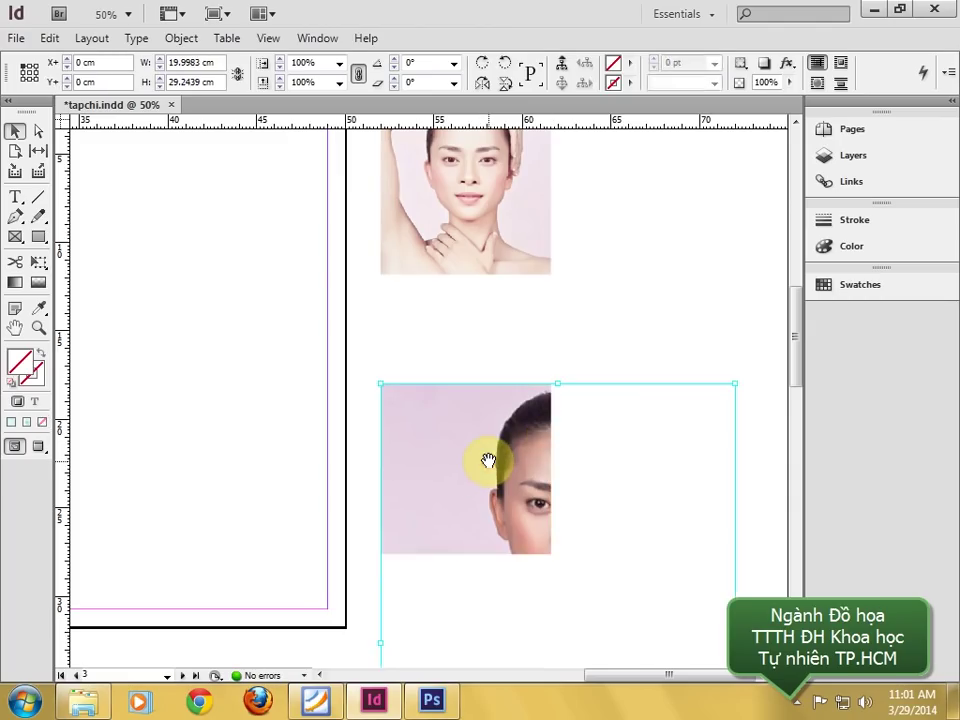
key("ctrl+minus")
left_click_drag(765, 528, 676, 403)
key("ctrl+alt+shift+e")
left_click(641, 372)
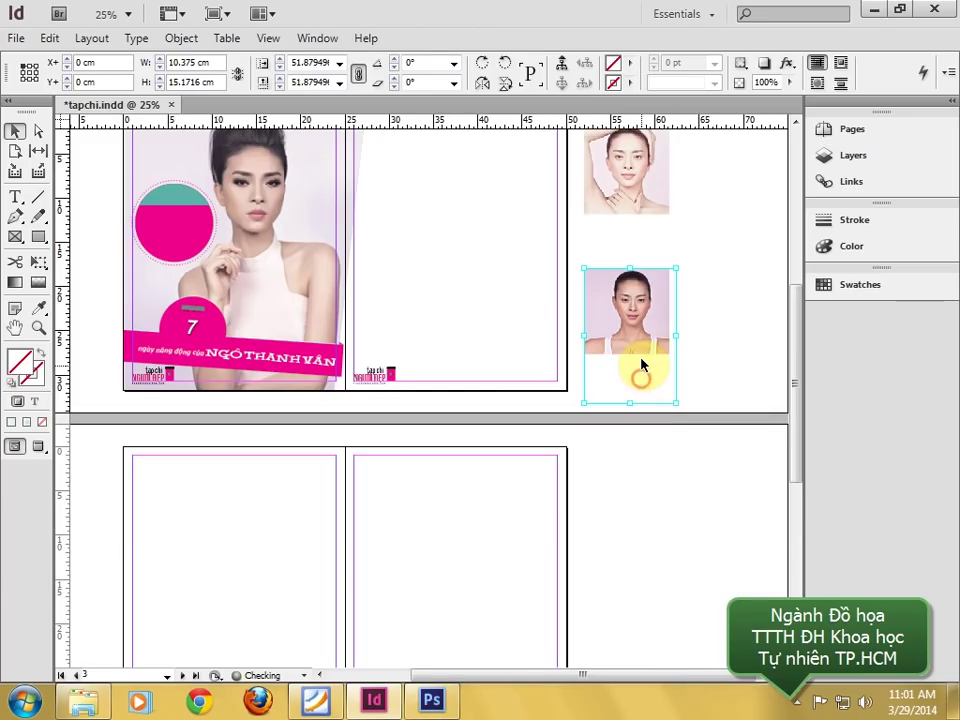
left_click(642, 373)
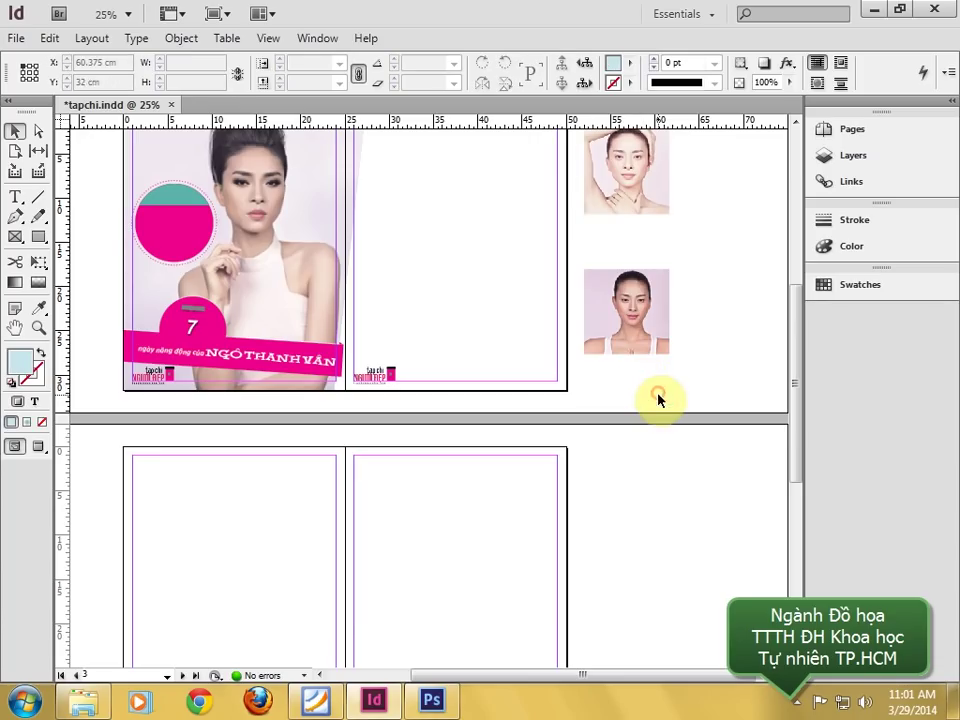
- Shift photo 02 (2) inside its frame by about -0.125 cm horizontally and -1.5 cm vertically
double_click(654, 315)
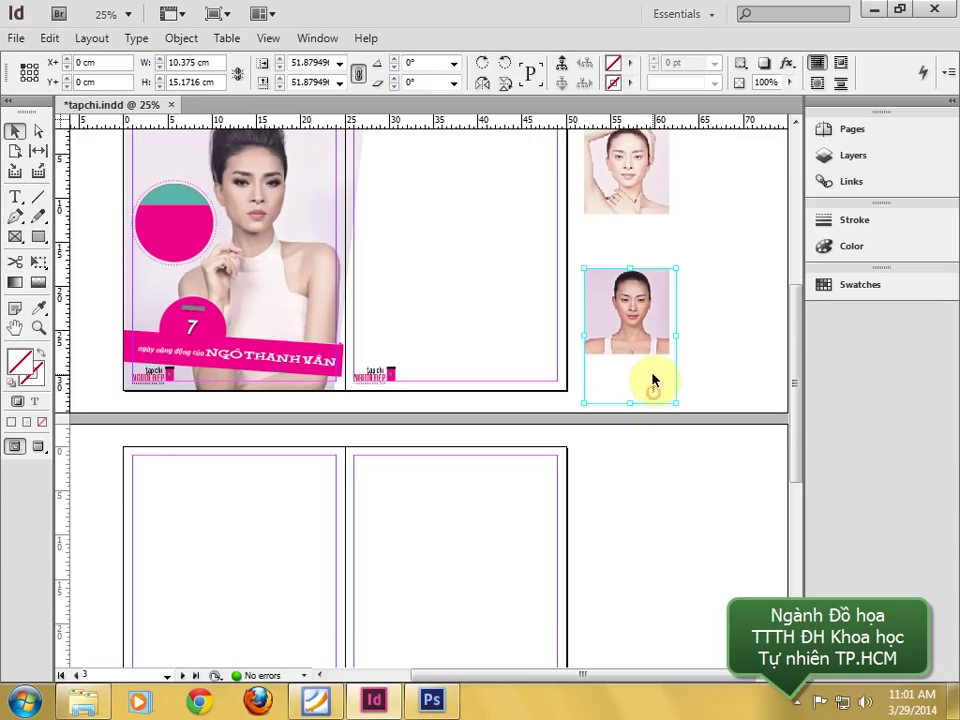
left_click(652, 382)
left_click(636, 323)
left_click_drag(636, 330, 648, 274)
left_click(744, 252)
left_click(626, 321)
key("ctrl+z")
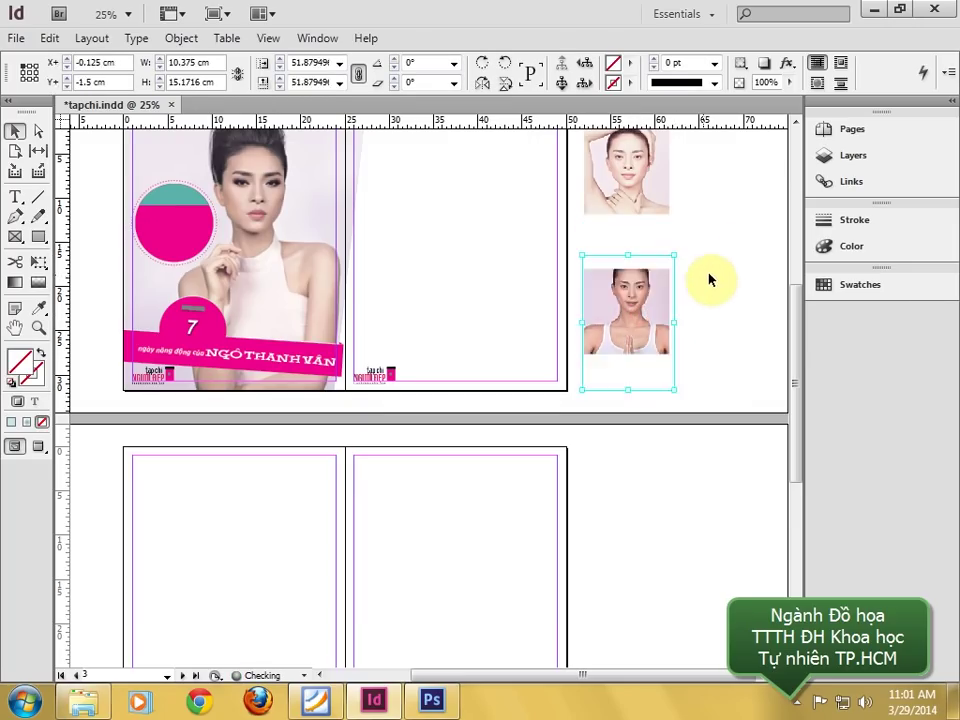
left_click(722, 259)
- Move the second photo frame up, close beneath the first photo and aligned with it
left_click(650, 316)
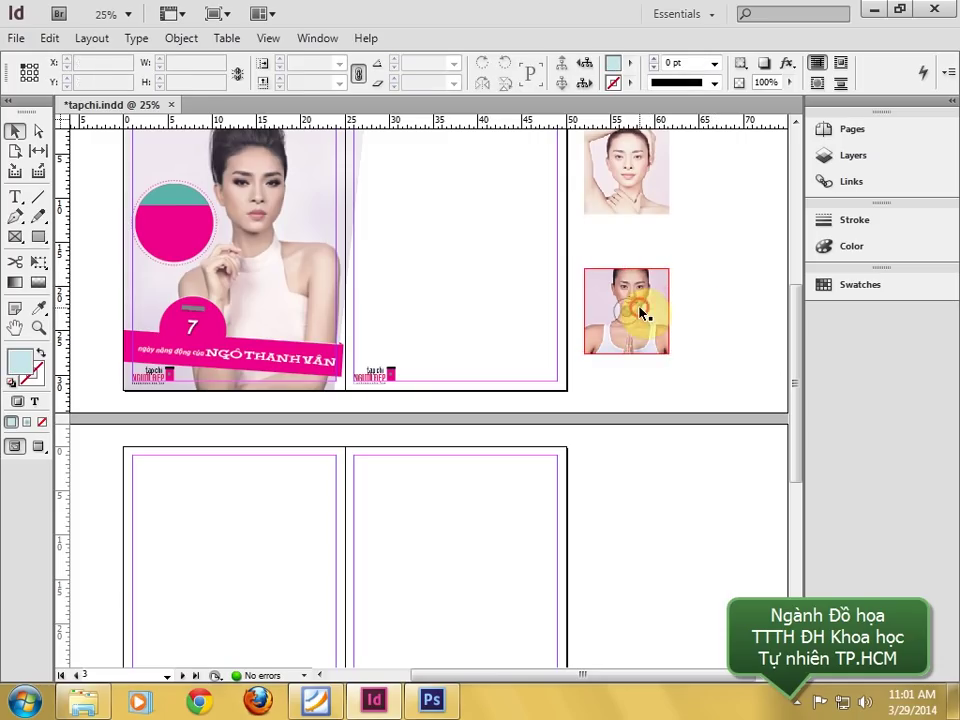
left_click_drag(639, 313, 637, 278)
left_click(702, 280)
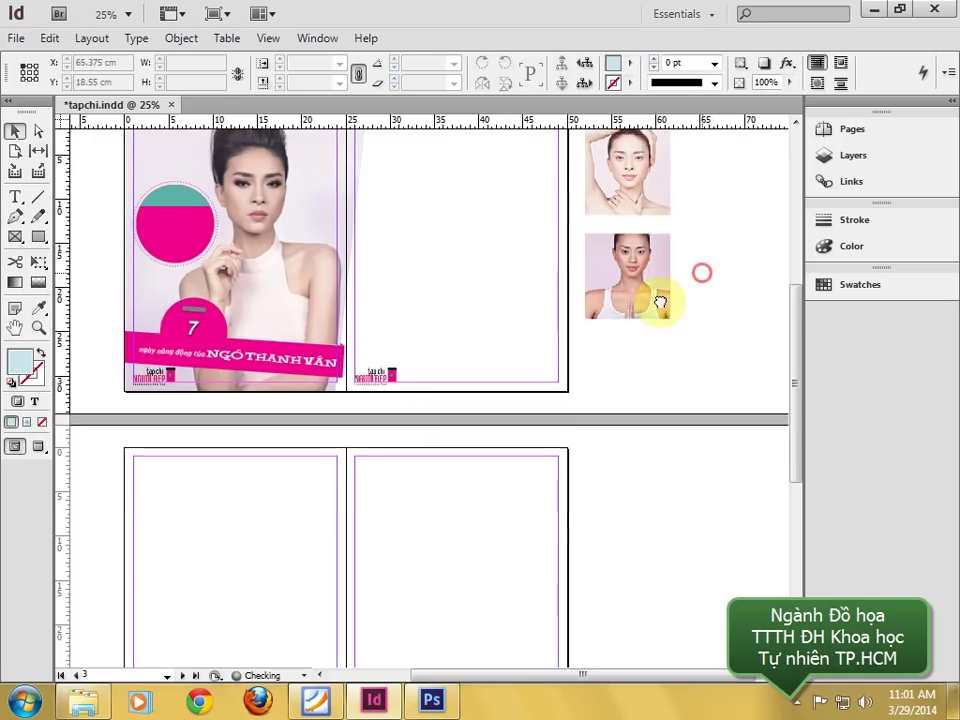
scroll(660, 302, "up", 1)
left_click(37, 237)
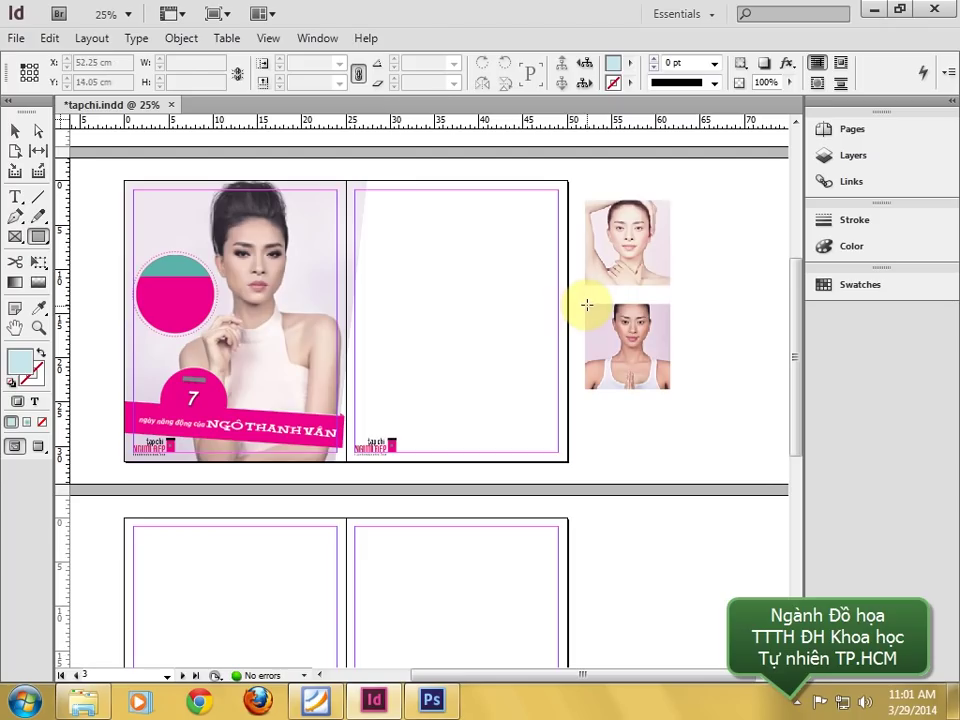
left_click_drag(584, 303, 673, 388)
left_click(13, 130)
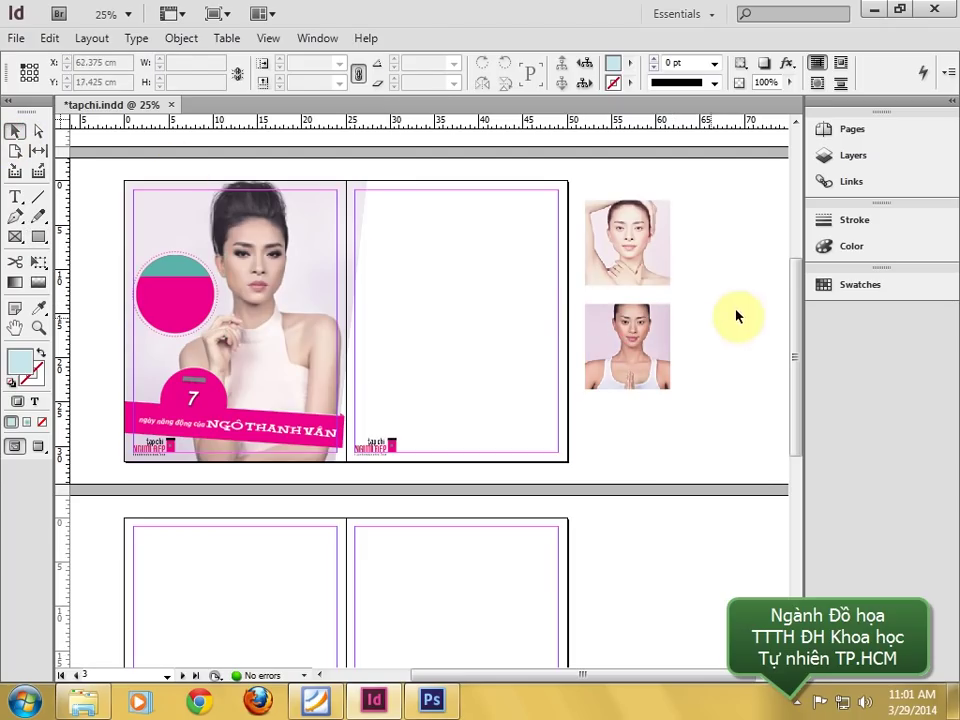
- Duplicate the second photo frame straight down to X 52, about Y 24.4 cm
left_click(732, 311)
left_click(662, 341)
mouse_move(661, 325)
left_mouse_down()
mouse_move(660, 424)
mouse_move(660, 413)
left_mouse_up()
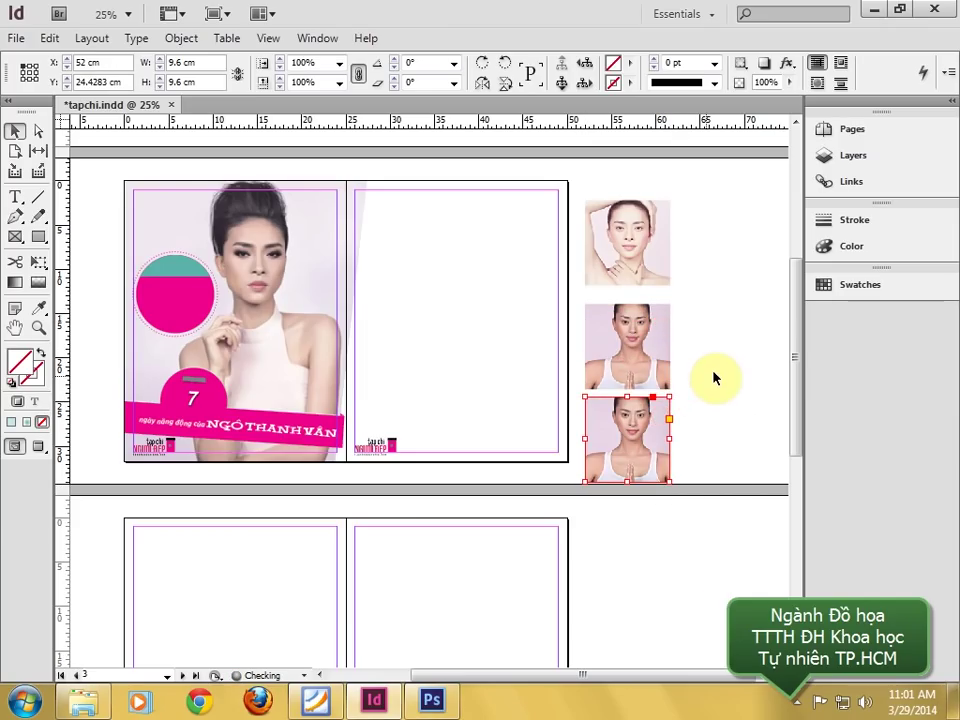
- Shift the three photos beside page 3 upward, the first to about Y 0.7 cm and the third to about Y 21.7 cm
left_click_drag(710, 163, 663, 240)
mouse_move(636, 326)
left_mouse_down()
mouse_move(643, 349)
mouse_move(652, 328)
left_mouse_up()
left_click_drag(700, 394, 600, 463)
left_click_drag(617, 428, 652, 407)
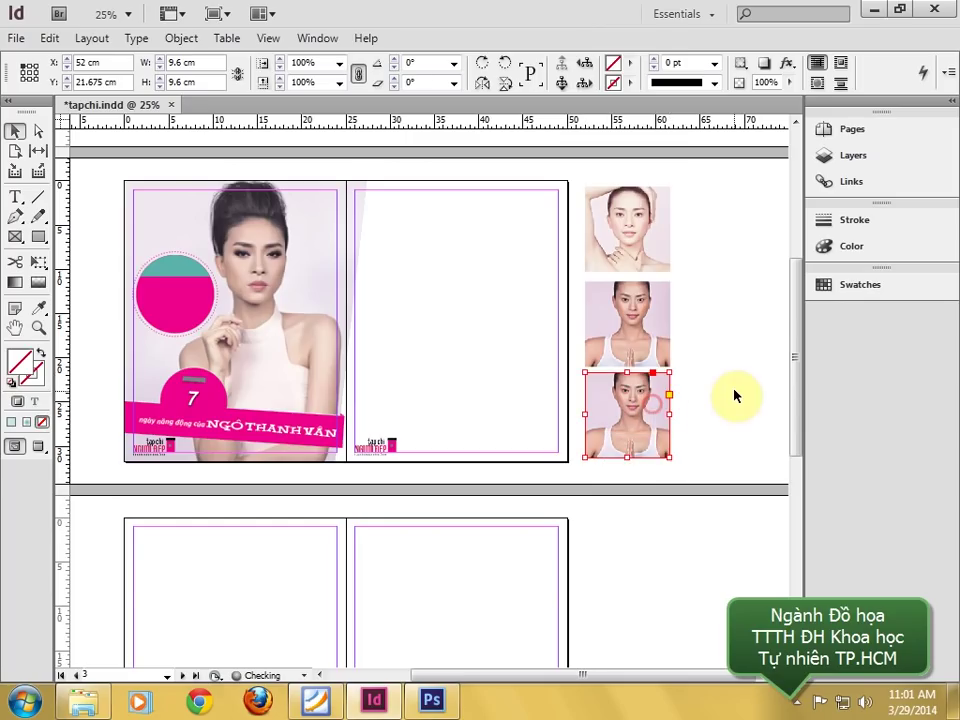
- Duplicate the column of three photos sideways to X 66.125, Y 0.675 cm
left_click(735, 396)
scroll(625, 319, "up", 2)
left_click_drag(587, 560, 690, 250)
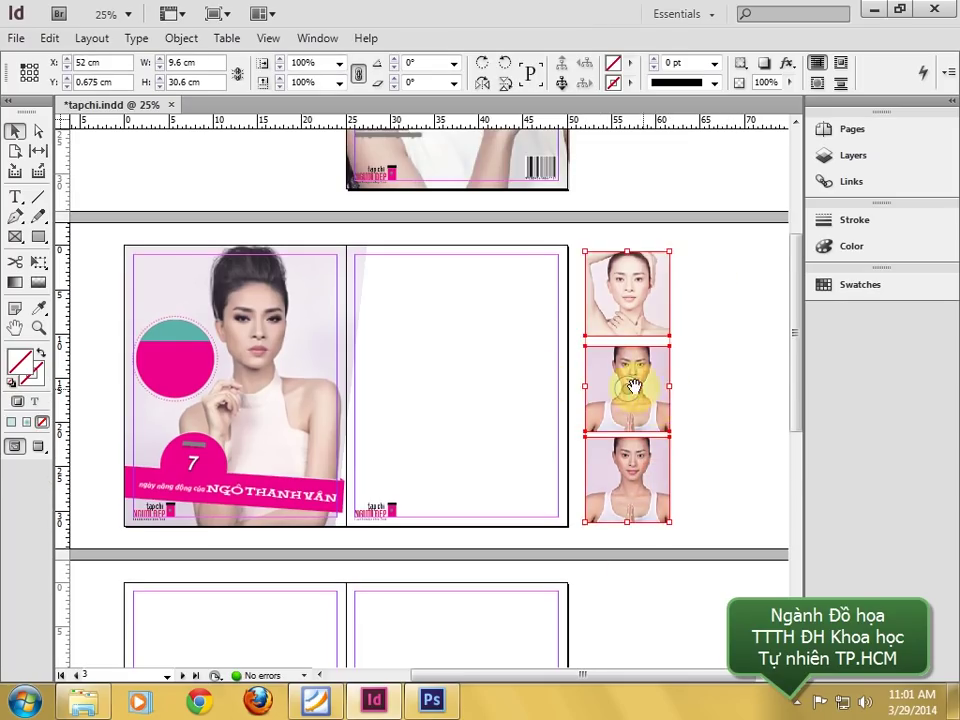
left_click_drag(626, 390, 750, 392)
key("ctrl+z")
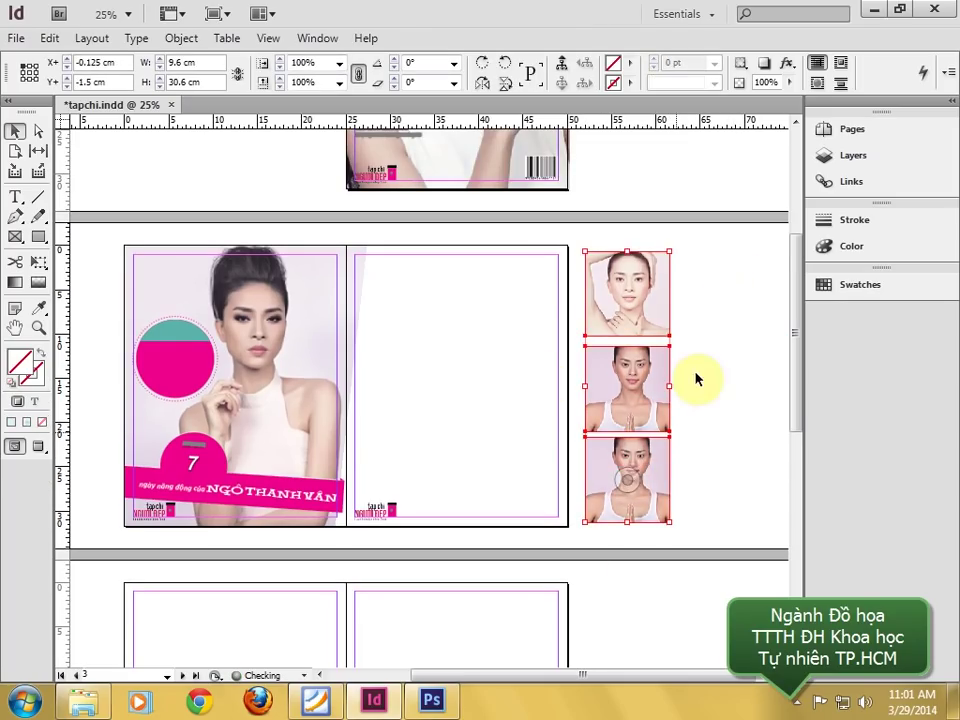
left_click_drag(669, 285, 793, 290)
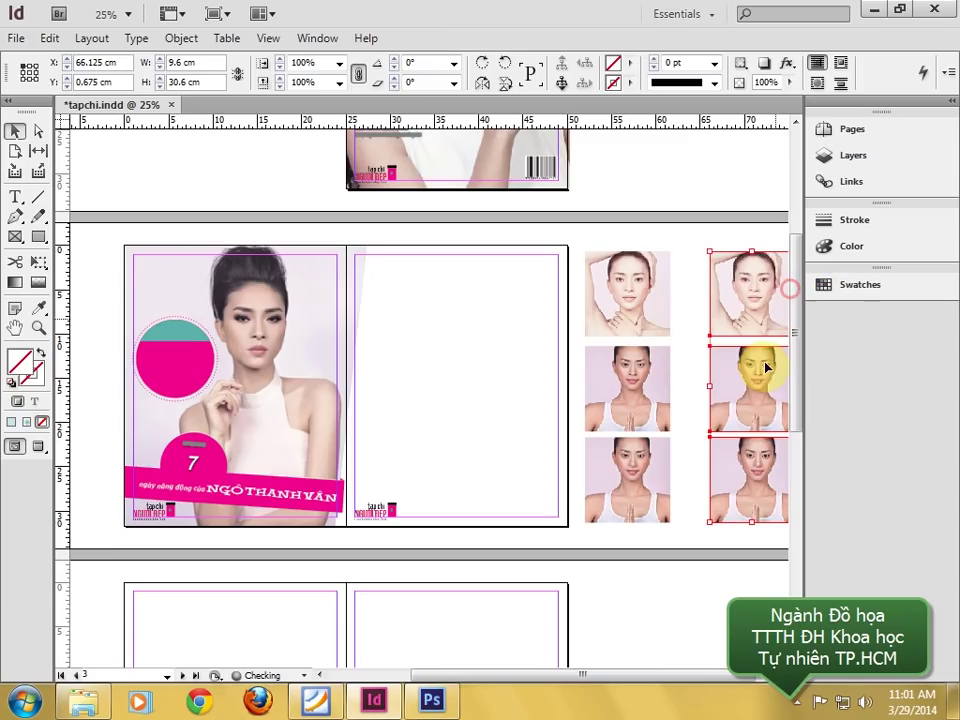
- Move the original column of three photos to X 49 cm, keeping it at Y 0.675 cm
scroll(542, 400, "down", 1)
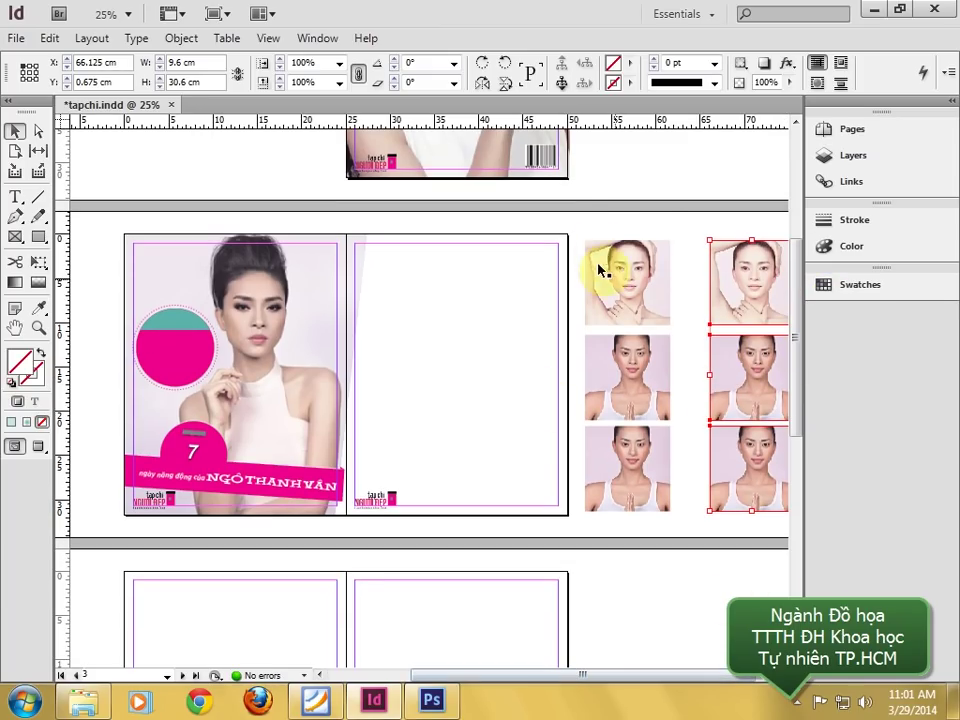
left_click_drag(585, 221, 632, 482)
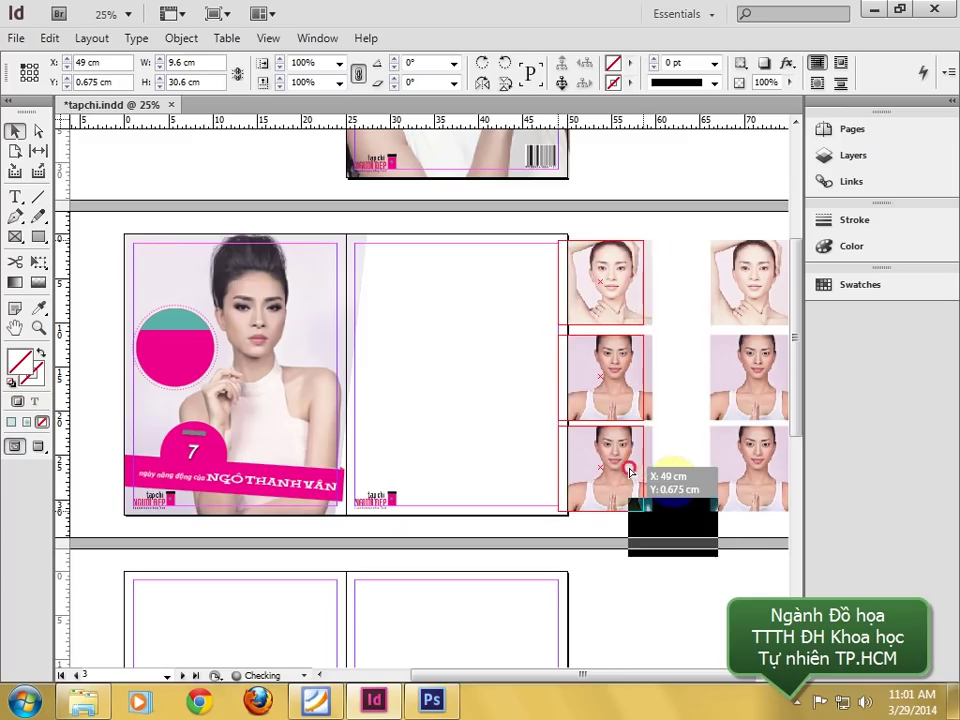
left_click(669, 529)
- Select all six photos and move them onto page 3 at X 26.5, Y 0.1 cm
scroll(561, 497, "up", 1)
left_click(570, 502)
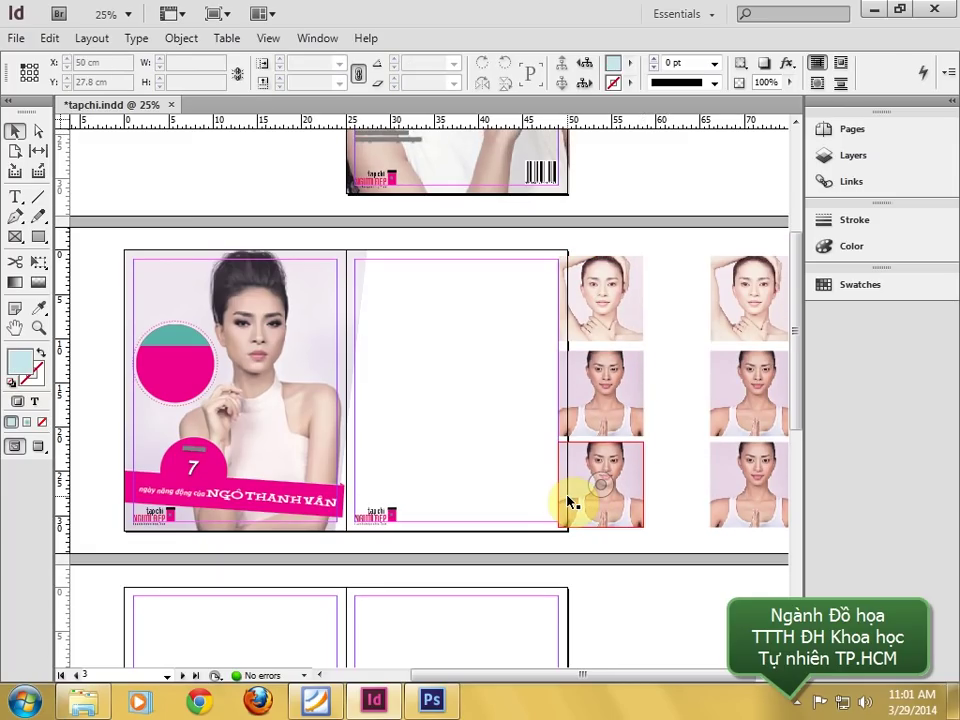
left_click(613, 279)
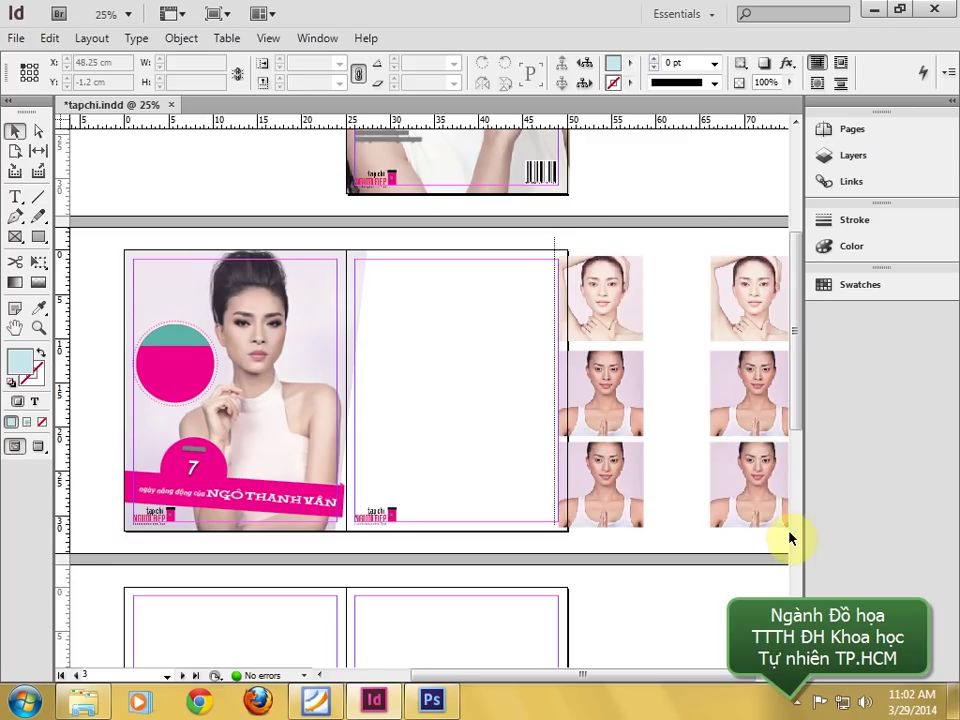
left_click_drag(790, 538, 782, 521)
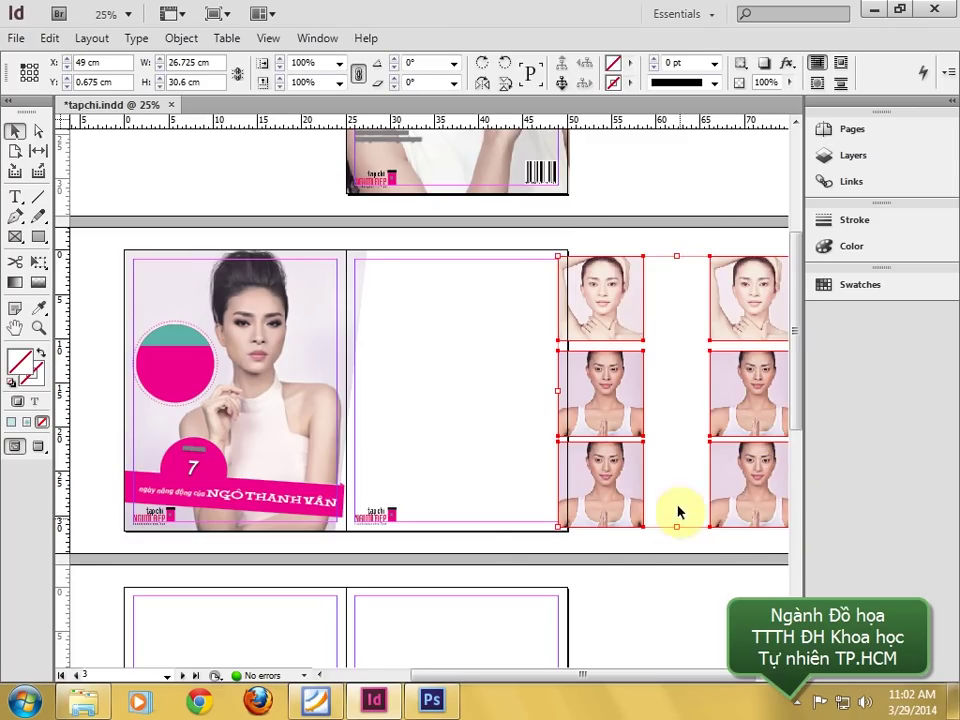
left_click_drag(677, 508, 418, 502)
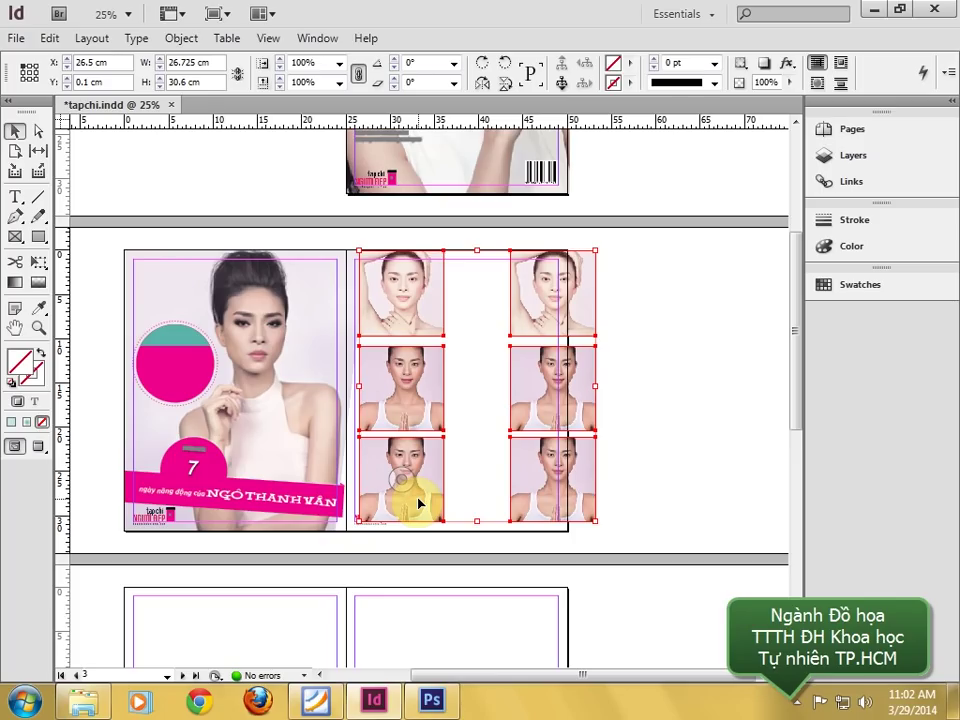
- Move the six photo frames across page 3's outer edge to X 40.5 cm and shrink them together to about 25.4 × 29.1 cm
left_click_drag(595, 252, 584, 262)
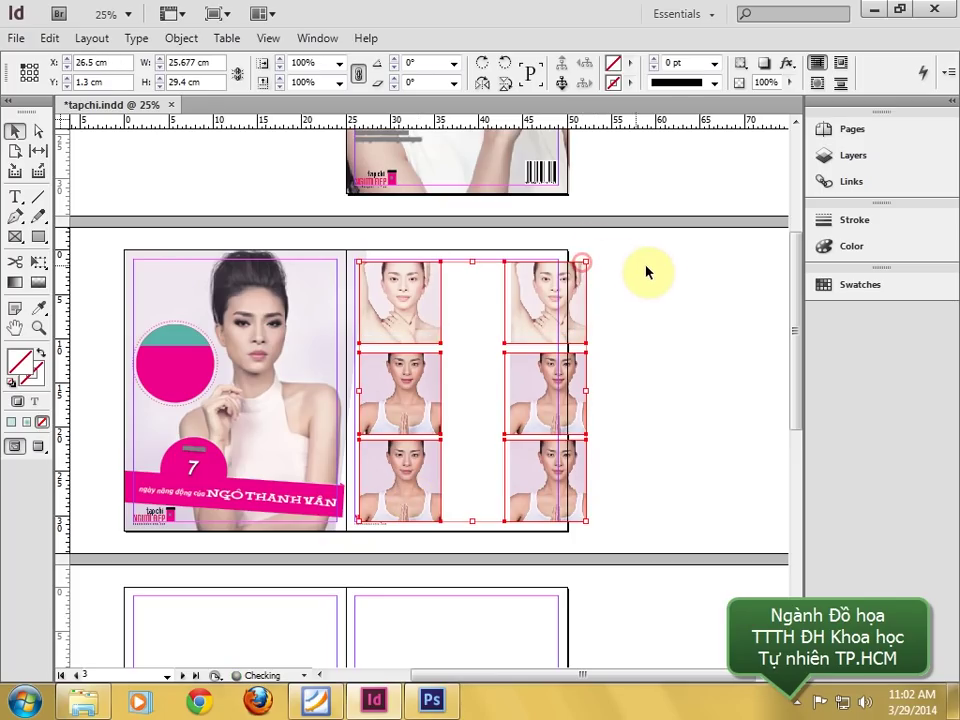
key("ctrl+z")
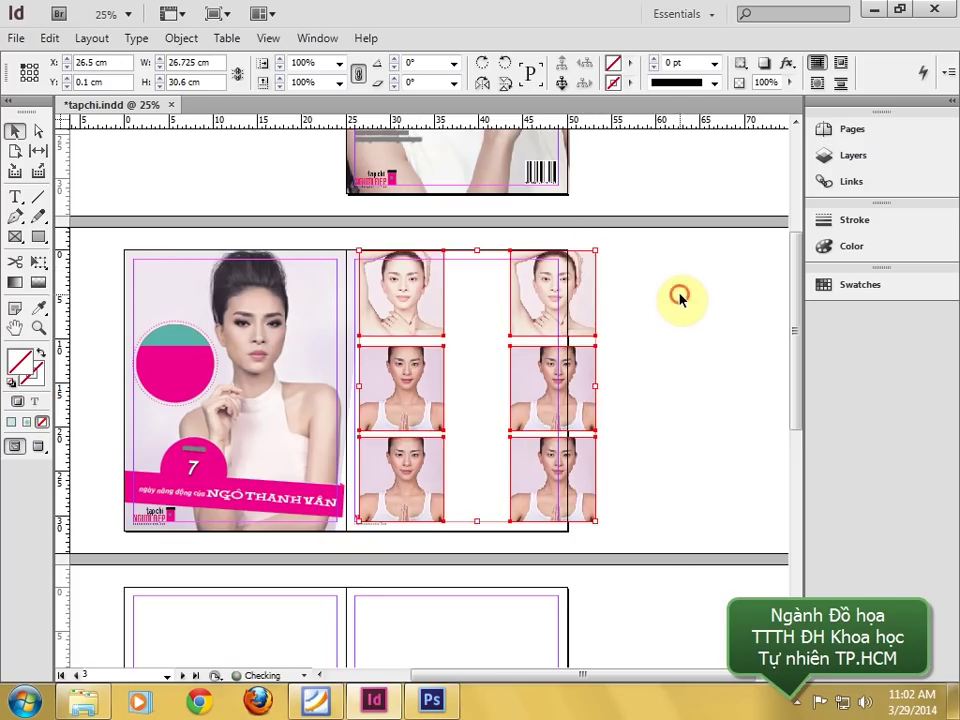
left_click(677, 296)
left_click_drag(657, 268, 414, 523)
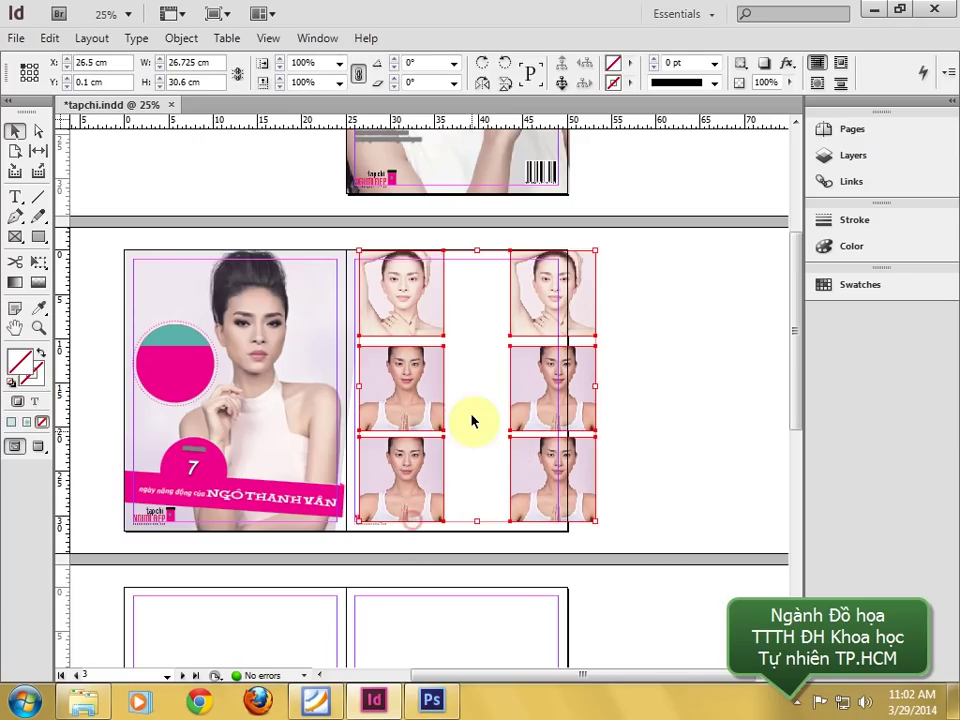
left_click_drag(471, 420, 578, 390)
left_click_drag(720, 258, 708, 273)
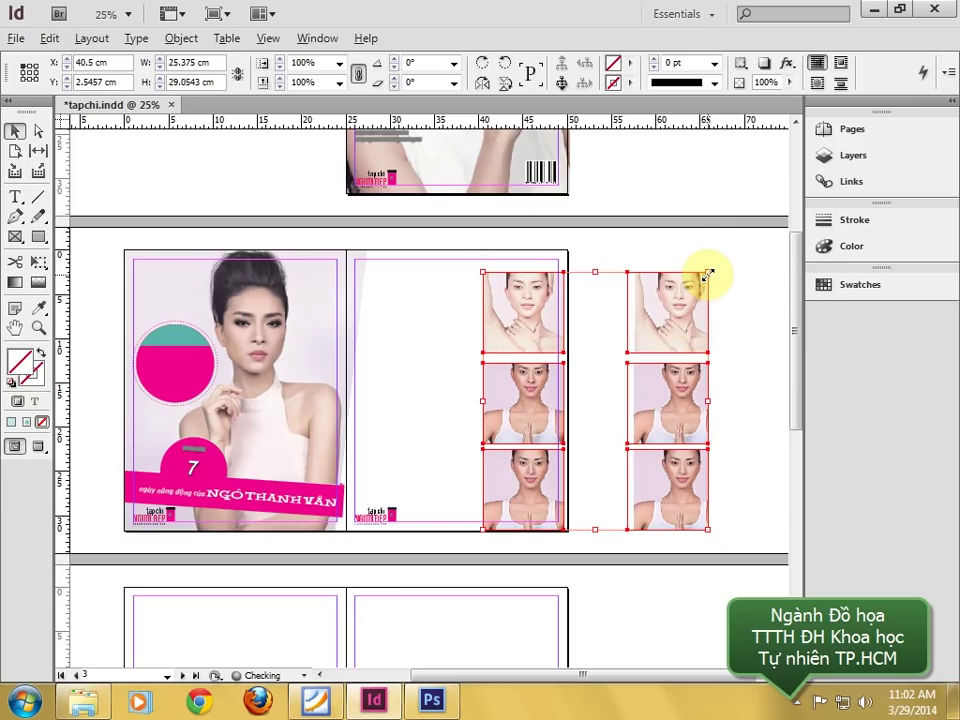
left_click(733, 285)
left_click(553, 300)
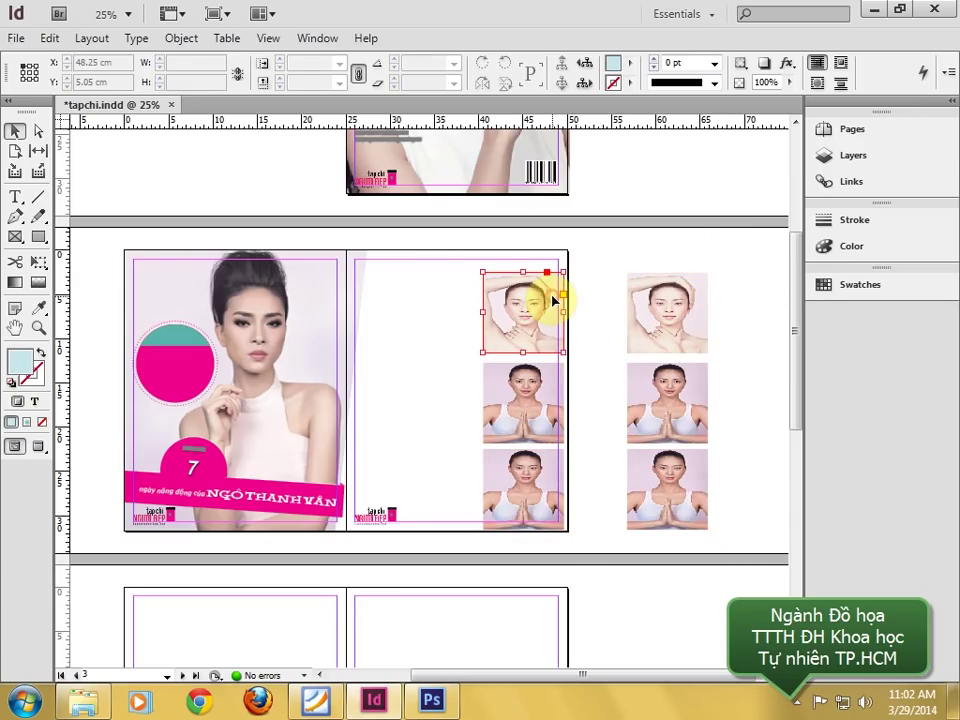
left_click(737, 305)
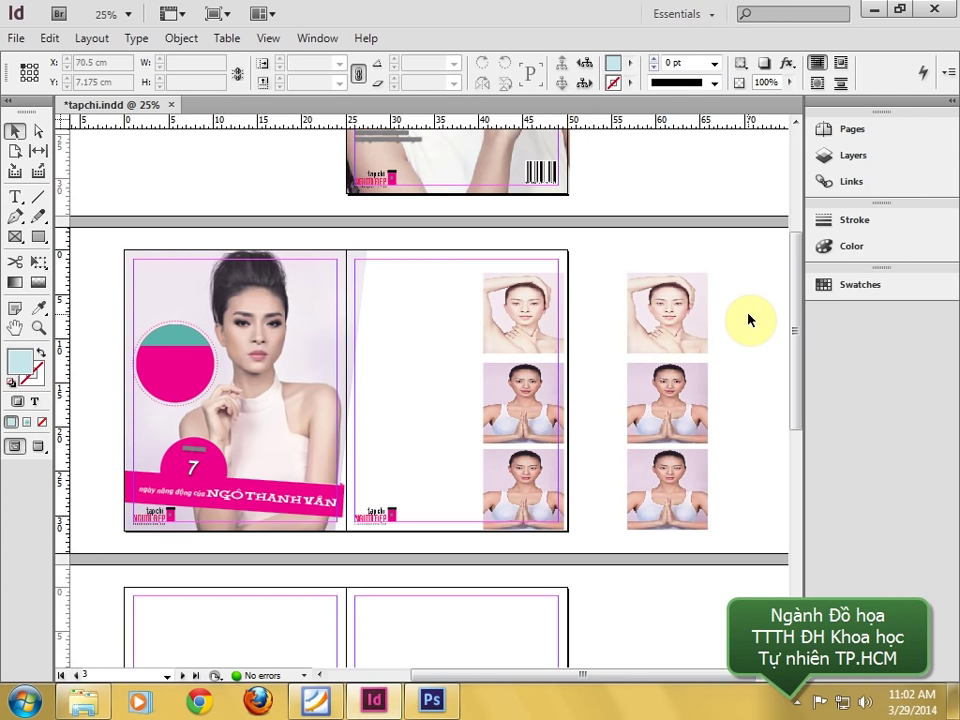
key("ctrl+equal")
key("ctrl+minus")
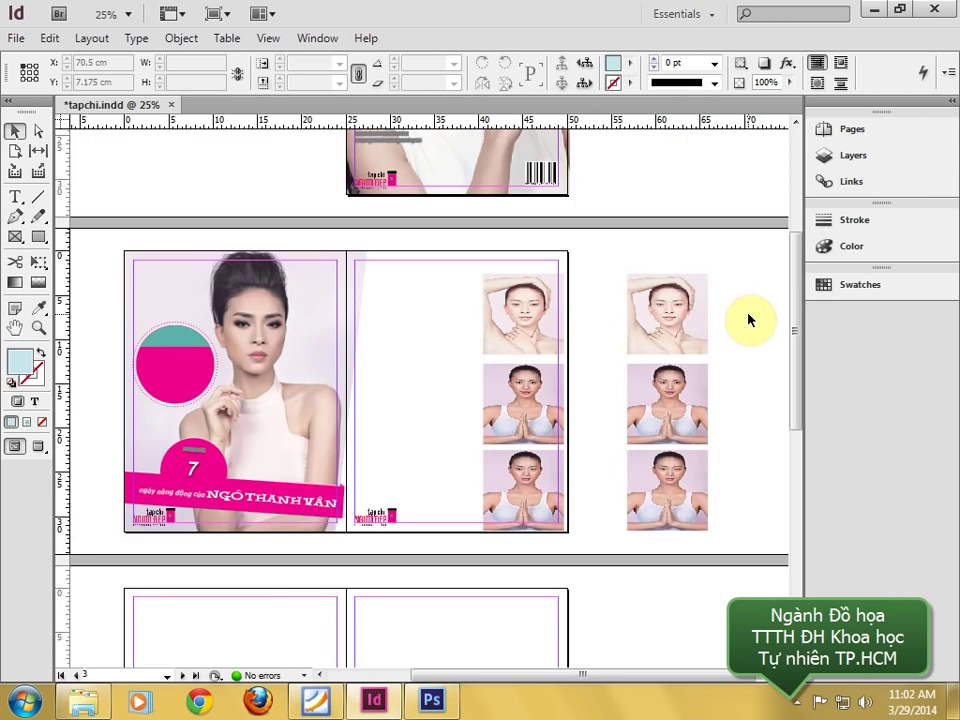
- Undo the shrinking of the six photo frames, back to 26.725 × 30.6 cm at Y 1 cm
key("ctrl+a")
key("ctrl+period")
key("ctrl+period")
key("ctrl+period")
key("ctrl+period")
key("ctrl+period")
key("ctrl+period")
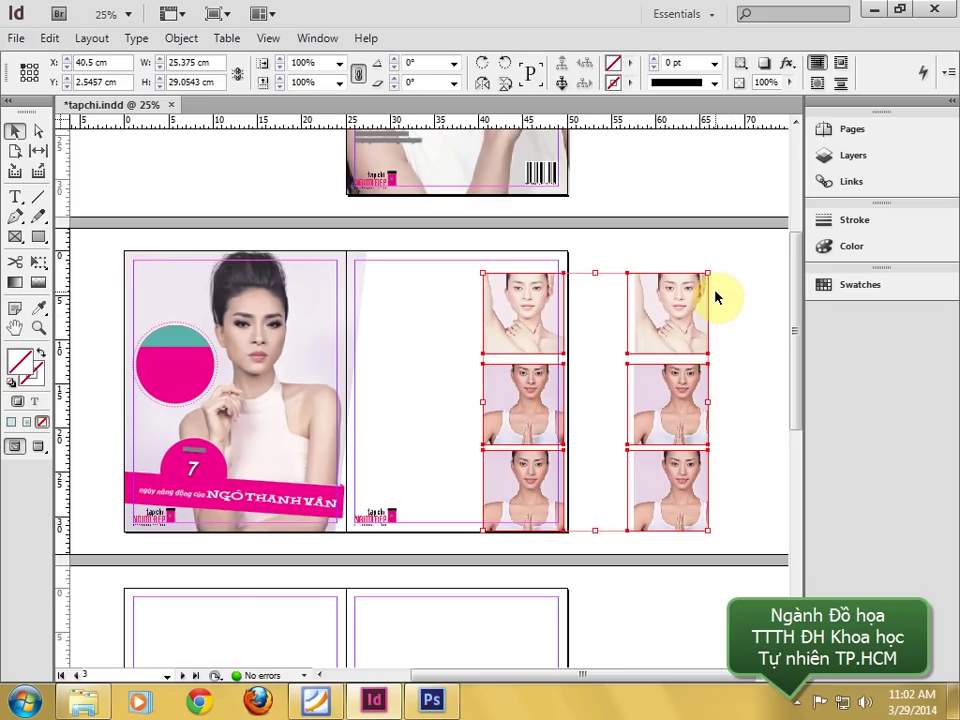
- Group the six photos and shrink the group to 25.25 × 29.05 cm at X 40.5, Y 2.55 cm
right_click(692, 289)
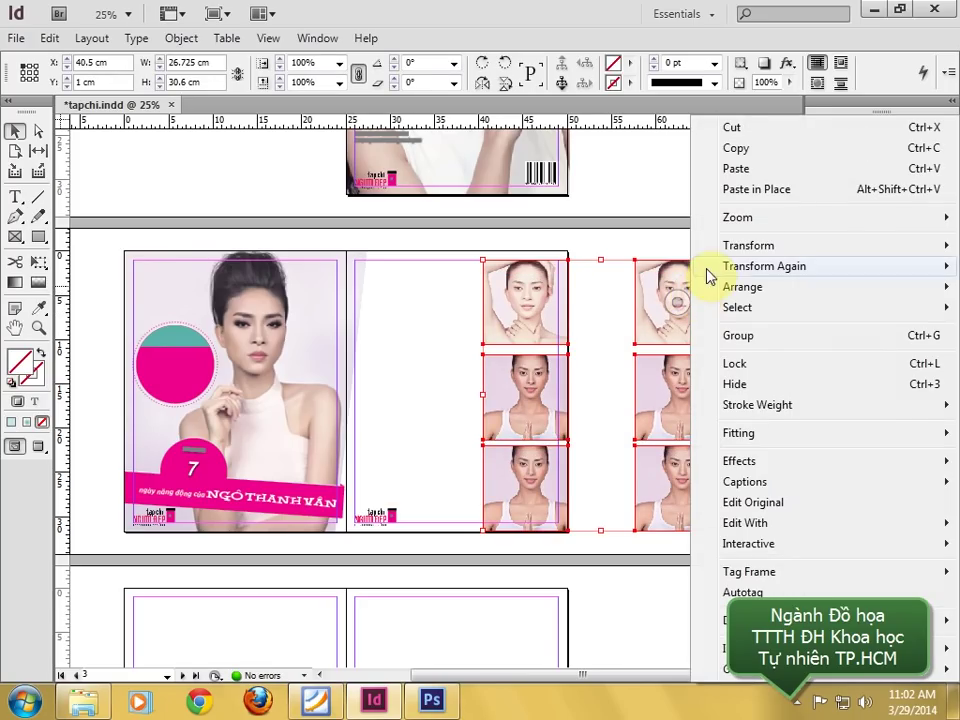
left_click(736, 336)
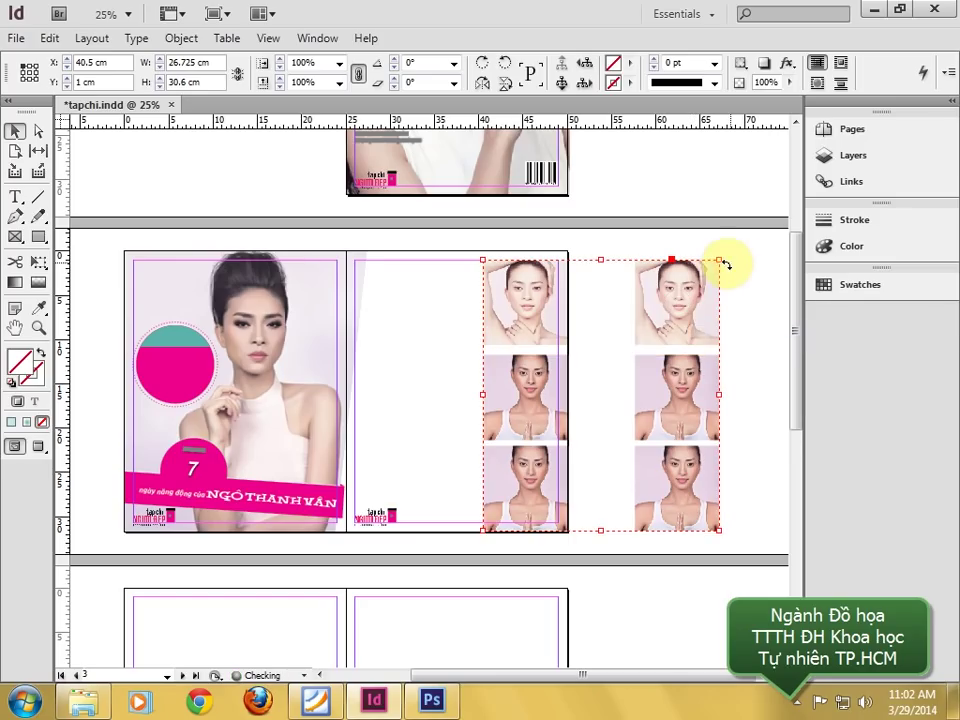
left_click_drag(719, 263, 706, 273)
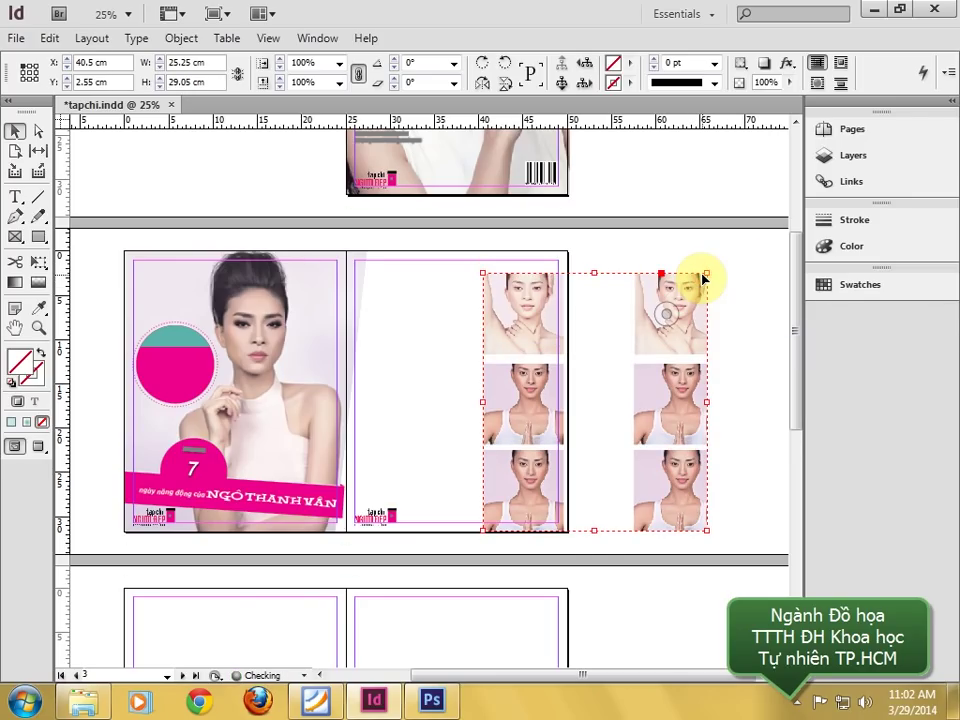
left_click(729, 272)
- Reposition the images inside the inner column's top frame and all three outer-column frames so the faces sit centrally
double_click(536, 326)
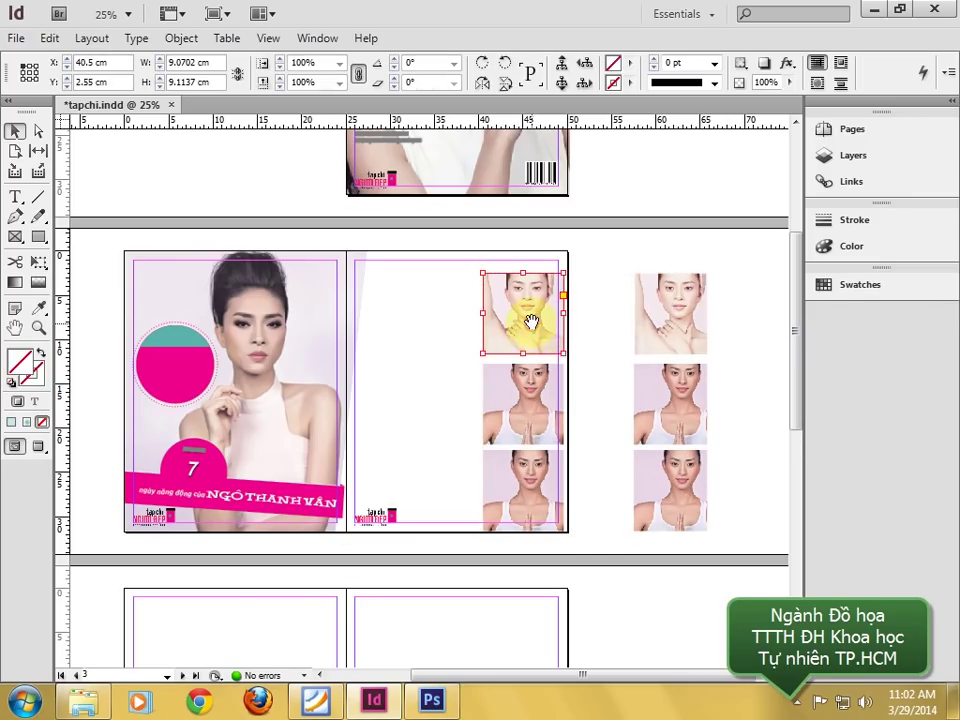
mouse_move(527, 321)
left_mouse_down()
mouse_move(538, 322)
mouse_move(537, 306)
left_mouse_up()
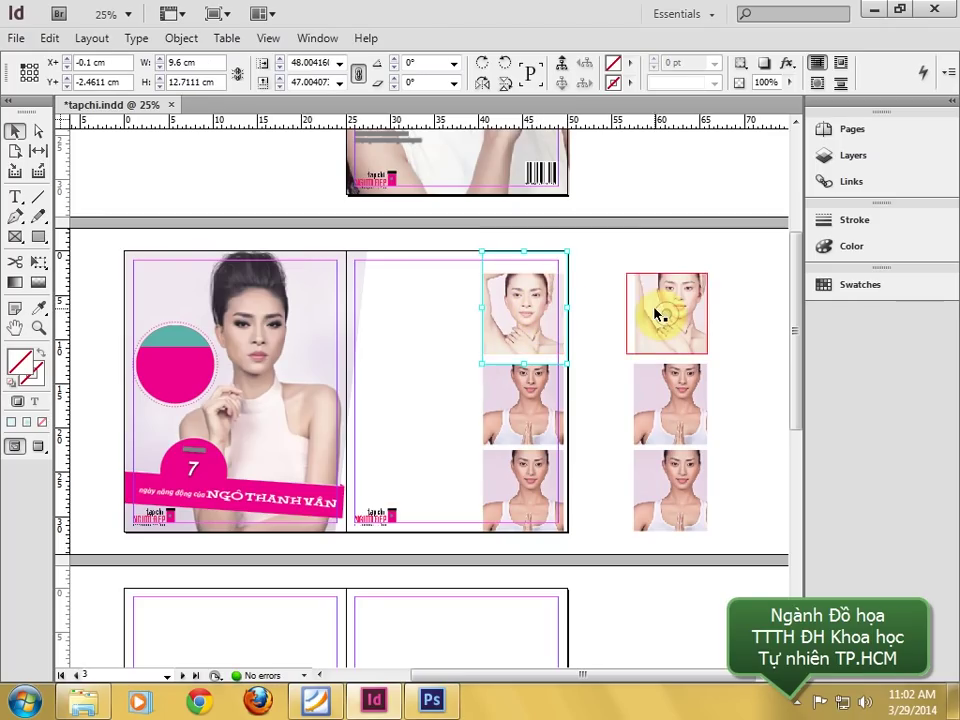
mouse_move(657, 307)
left_mouse_down()
mouse_move(658, 296)
mouse_move(670, 307)
left_mouse_up()
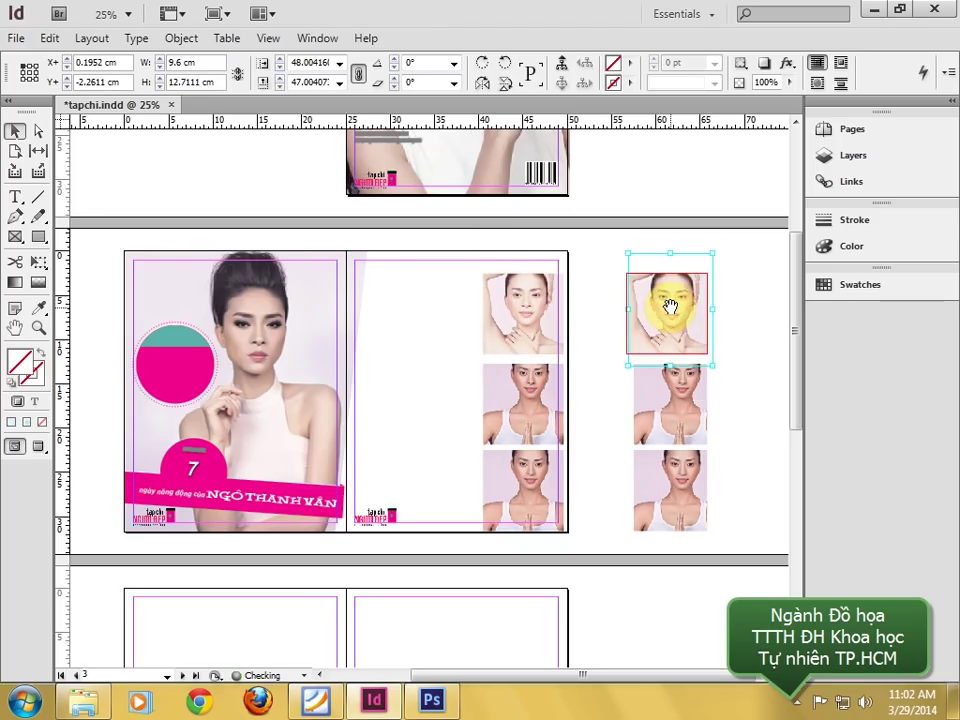
left_click_drag(672, 390, 668, 386)
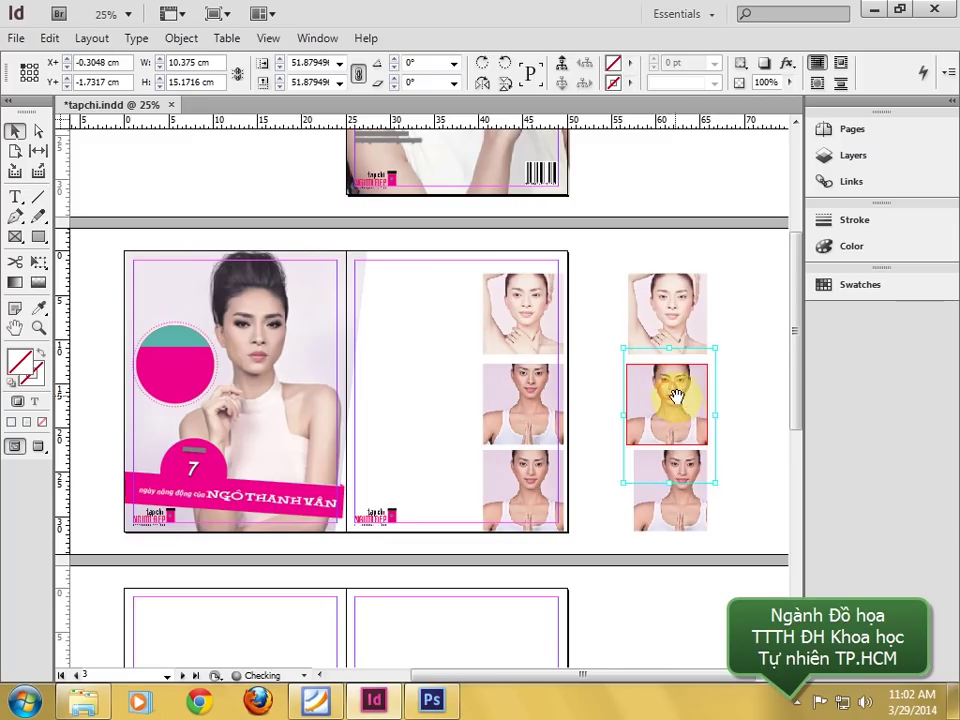
left_click(678, 494)
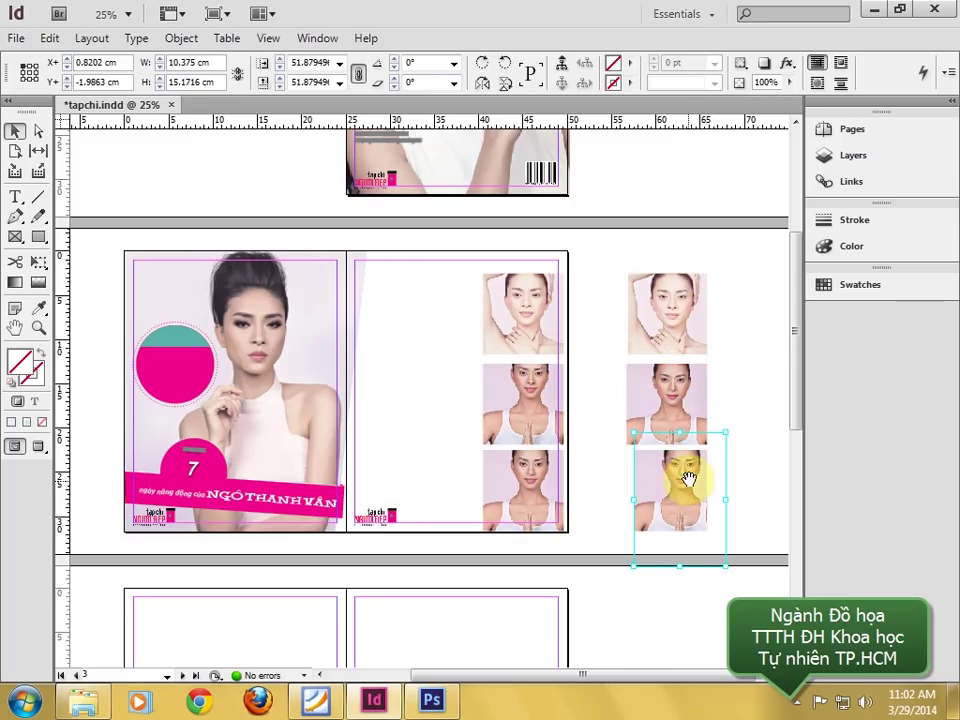
mouse_move(688, 480)
left_mouse_down()
mouse_move(675, 489)
mouse_move(679, 480)
mouse_move(684, 492)
left_mouse_up()
- Shift the images inside the inner column's bottom and middle frames to improve their cropping, keeping the frames in place
left_click(525, 476)
left_click_drag(525, 476, 533, 452)
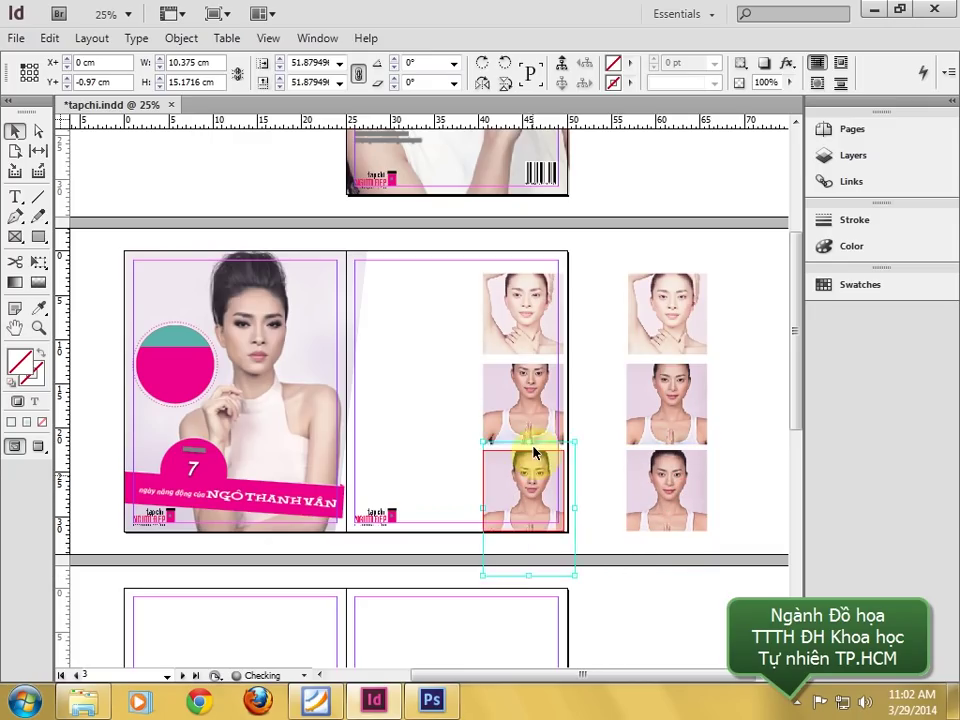
left_click(527, 386)
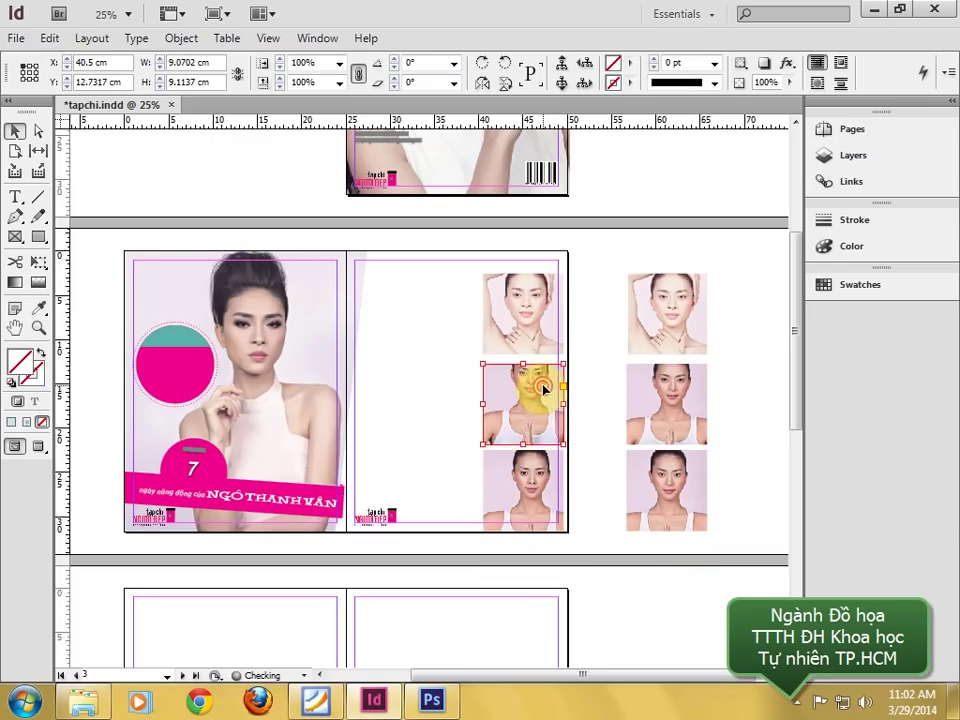
left_click_drag(543, 389, 542, 392)
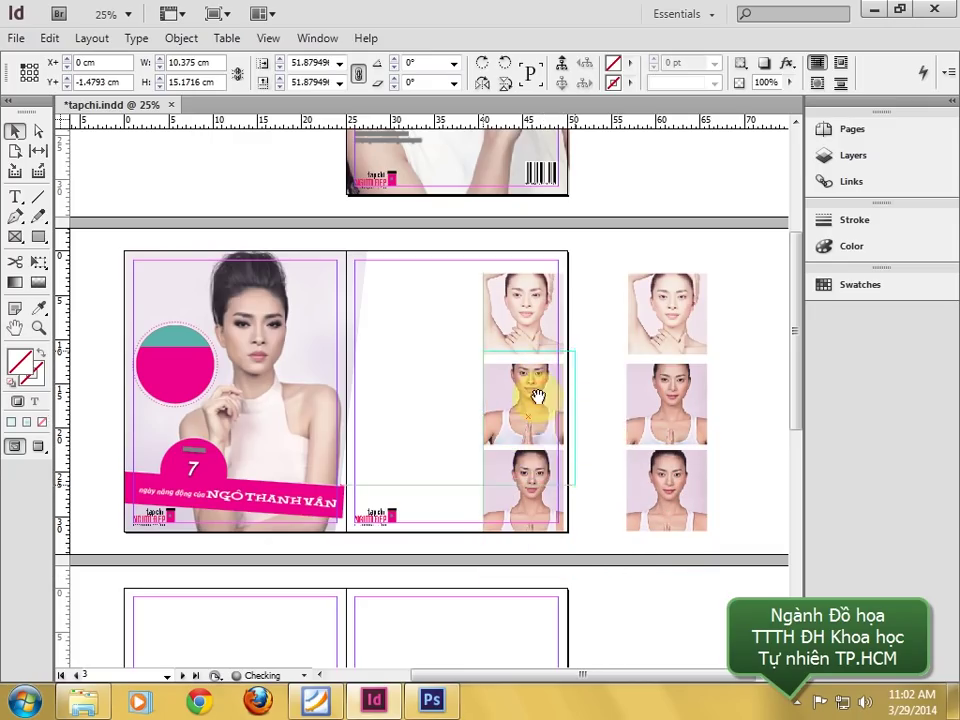
left_click(678, 256)
left_click(733, 323)
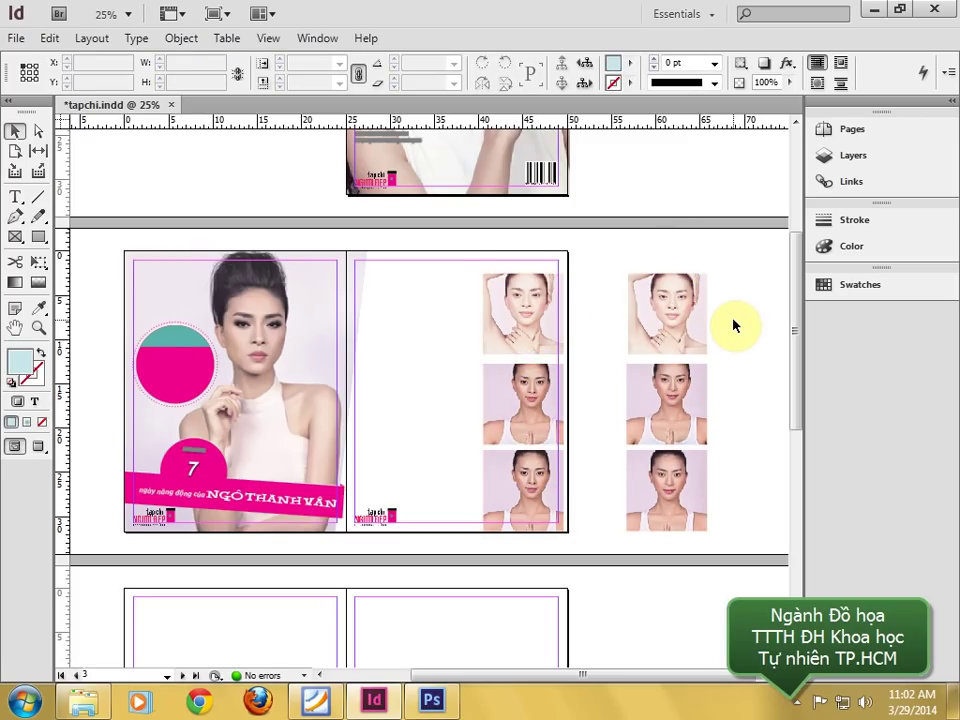
- Move the photo group to X 43, Y 2.65 cm and compare it with the weekday photos in bia.pdf in Foxit Reader
left_click_drag(679, 343, 701, 344)
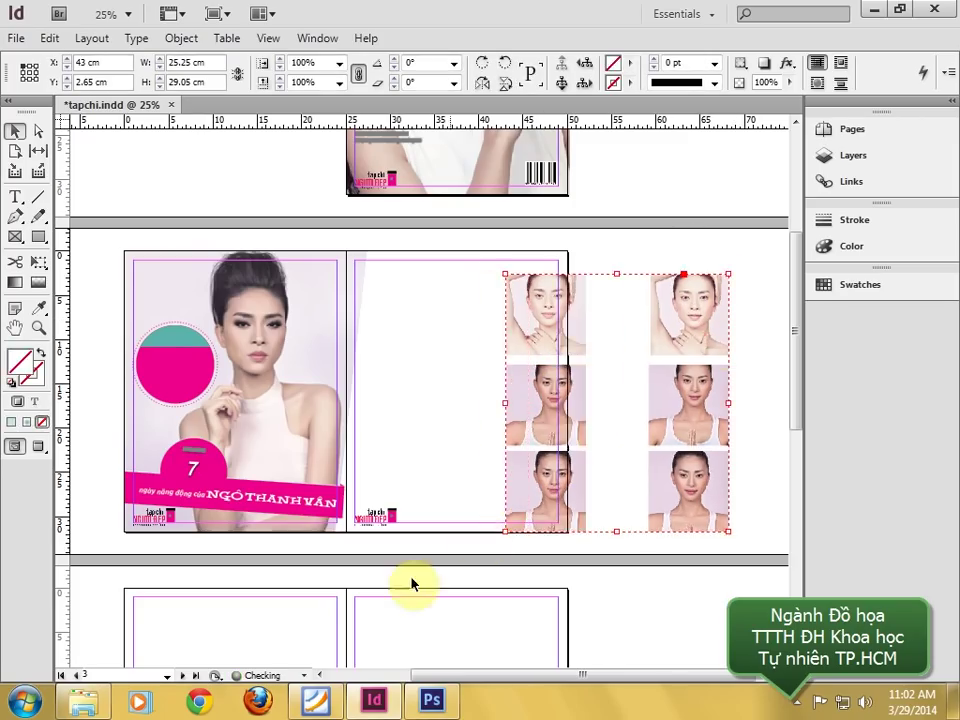
left_click(316, 700)
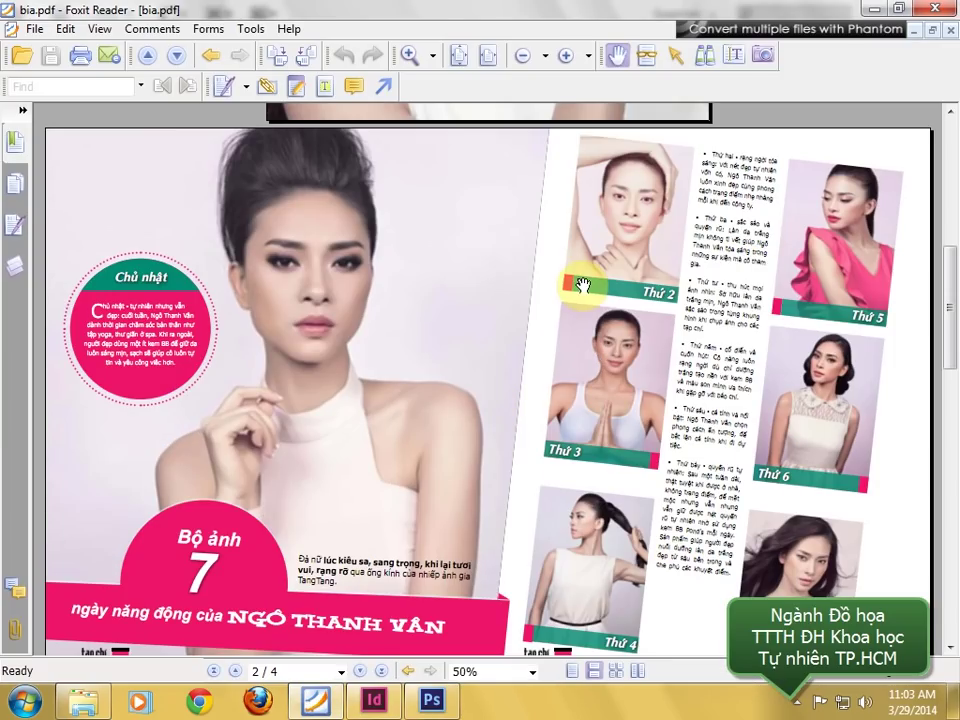
left_click(373, 700)
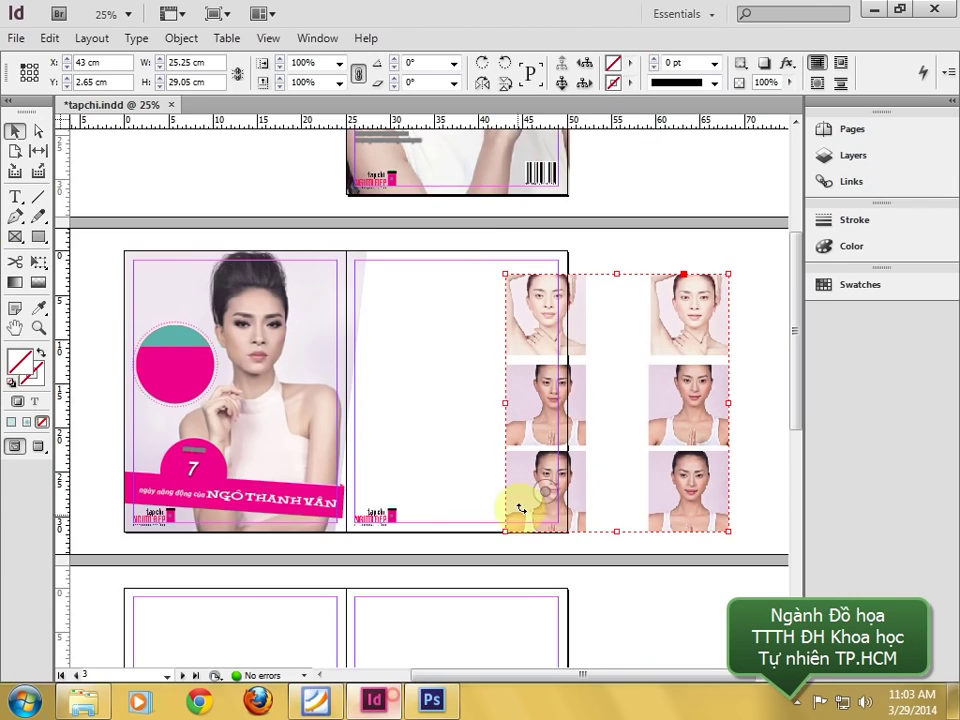
- Draw a 9.1 × 1.25 cm rectangle across the lower edge of the inner column's top photo, at X 43, Y 10.5 cm
key("z")
left_click_drag(476, 236, 722, 458)
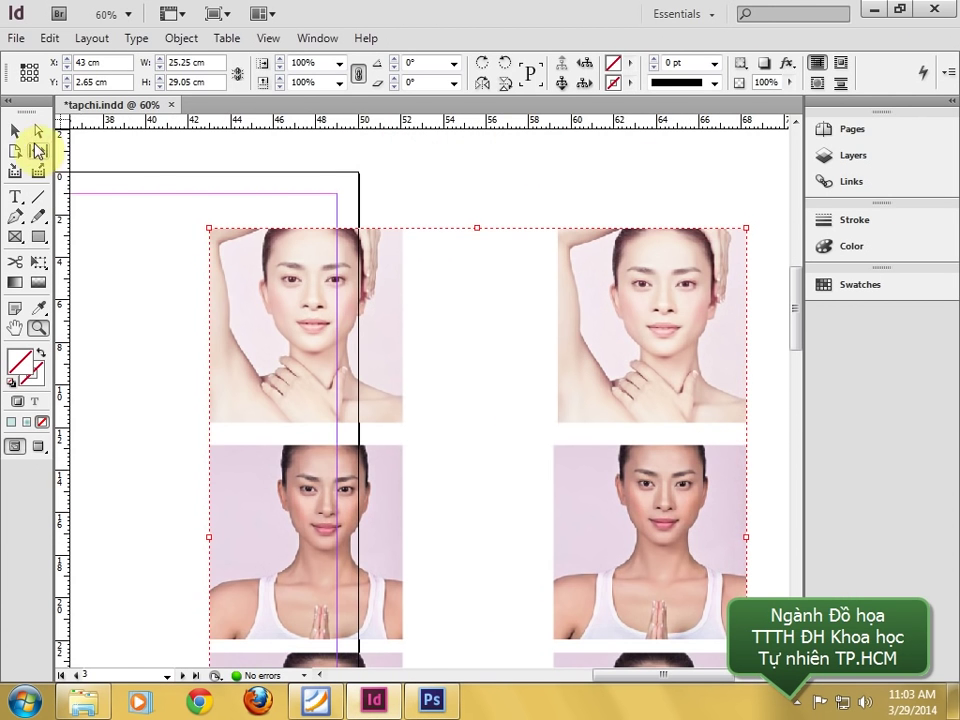
left_click(15, 130)
left_click(107, 158)
left_click(38, 236)
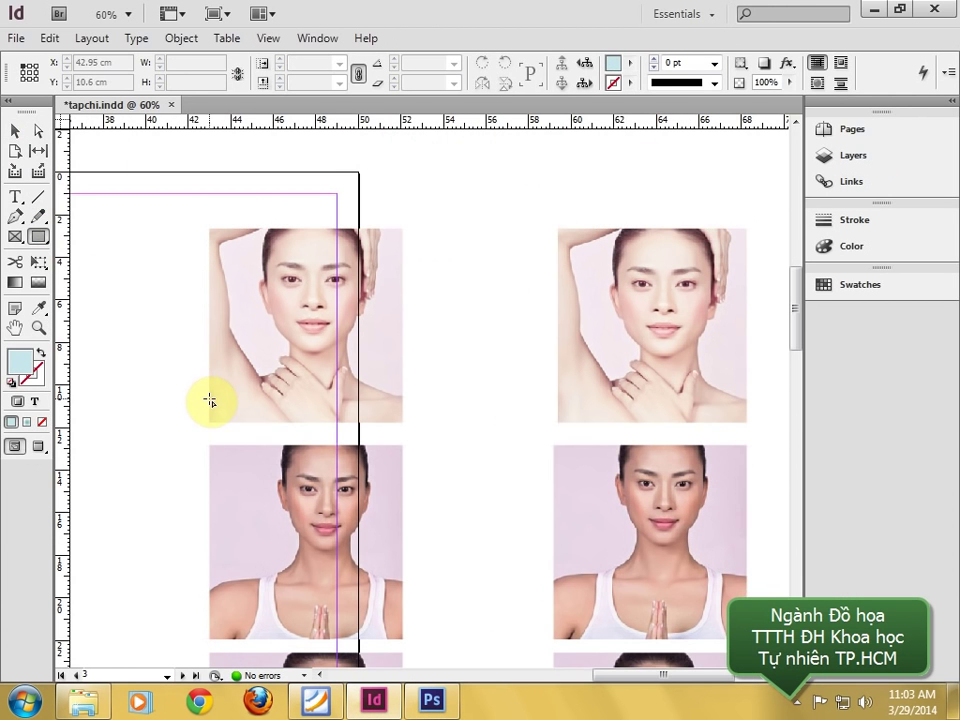
left_click_drag(208, 398, 401, 418)
left_click(15, 130)
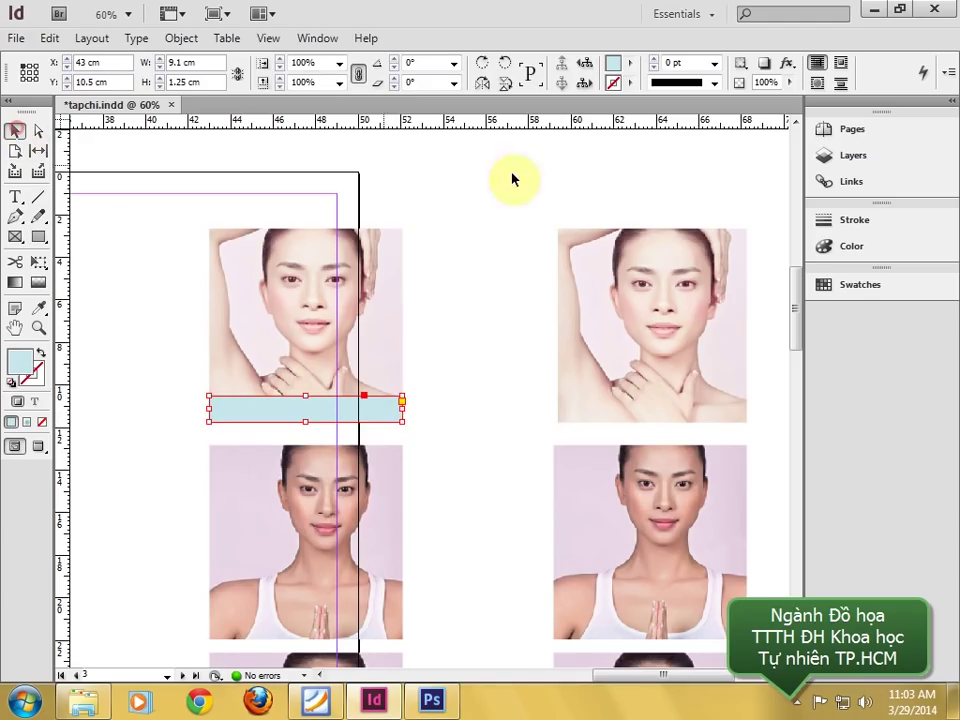
- Fill the caption band with the teal swatch R=92 G=179 B=170
left_click(859, 286)
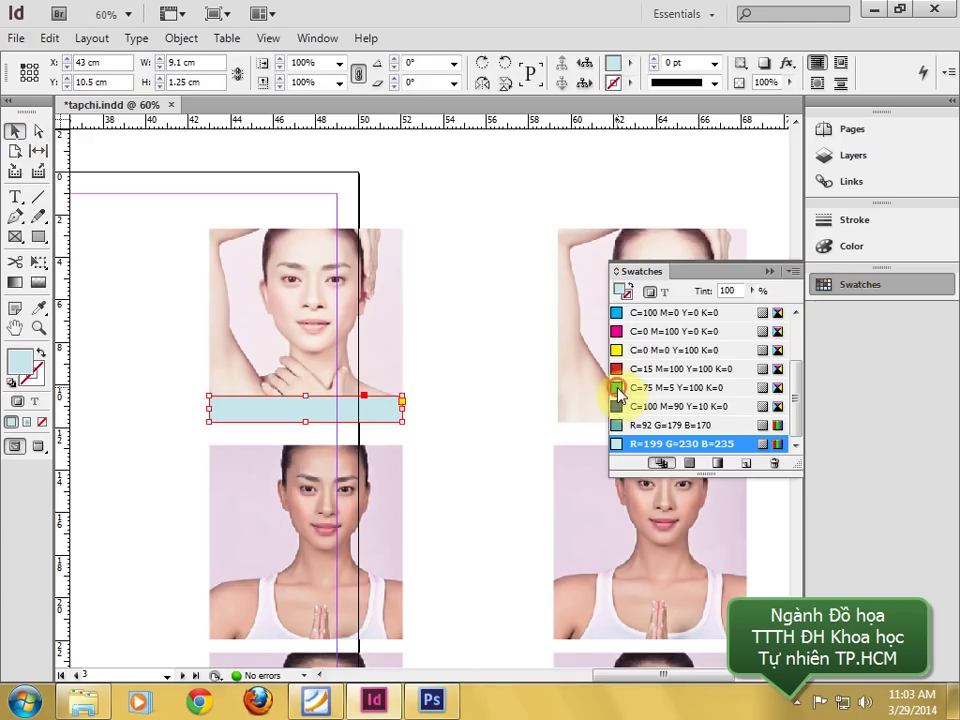
left_click(618, 390)
left_click(617, 425)
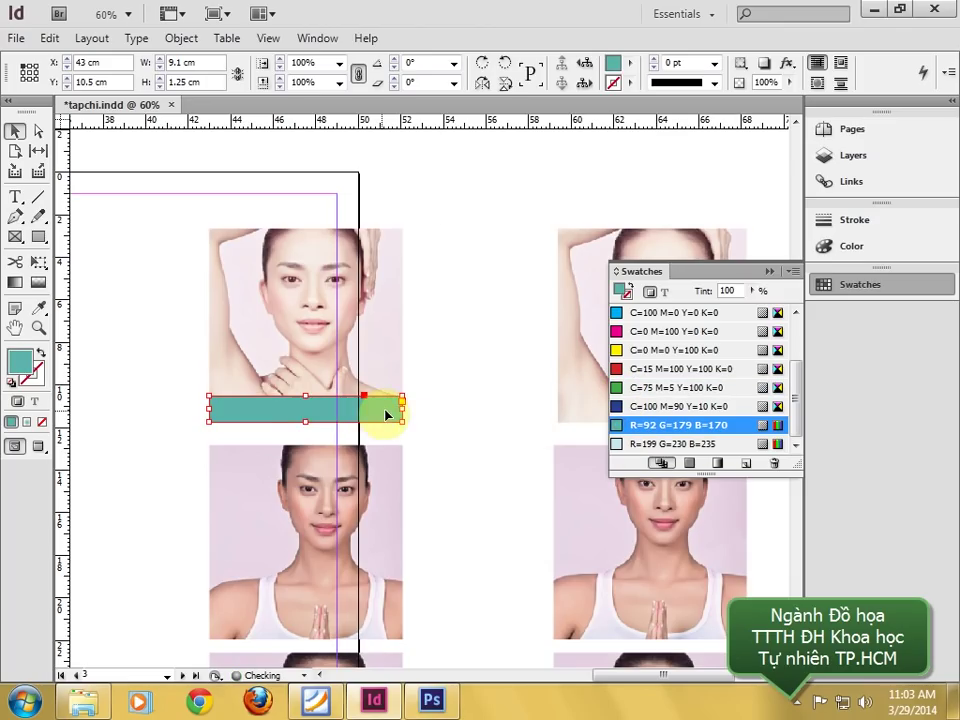
- Shorten the teal band to 8.4 cm and fill the gap at its start with a narrow C=0 M=100 Y=0 K=0 block
left_click_drag(209, 408, 225, 409)
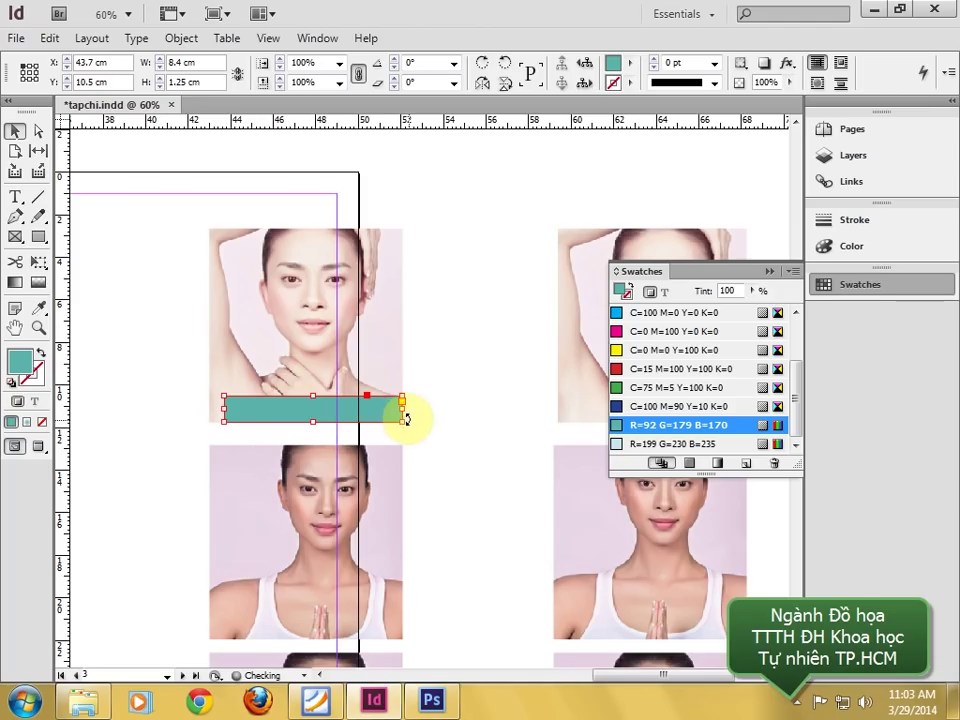
left_click_drag(405, 411, 209, 408)
left_click(620, 331)
left_click(446, 298)
- Add a text frame on the teal band with the text "tHÖÙ" and enlarge the frame to 9.85 × 3.225 cm
key("z")
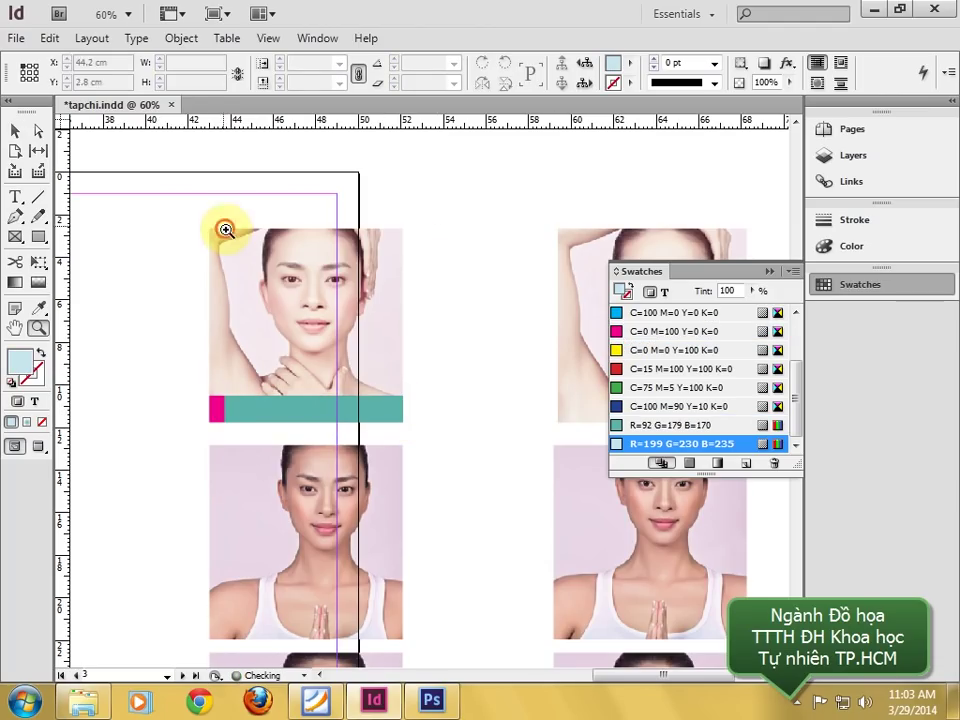
left_click(384, 396)
left_click(13, 200)
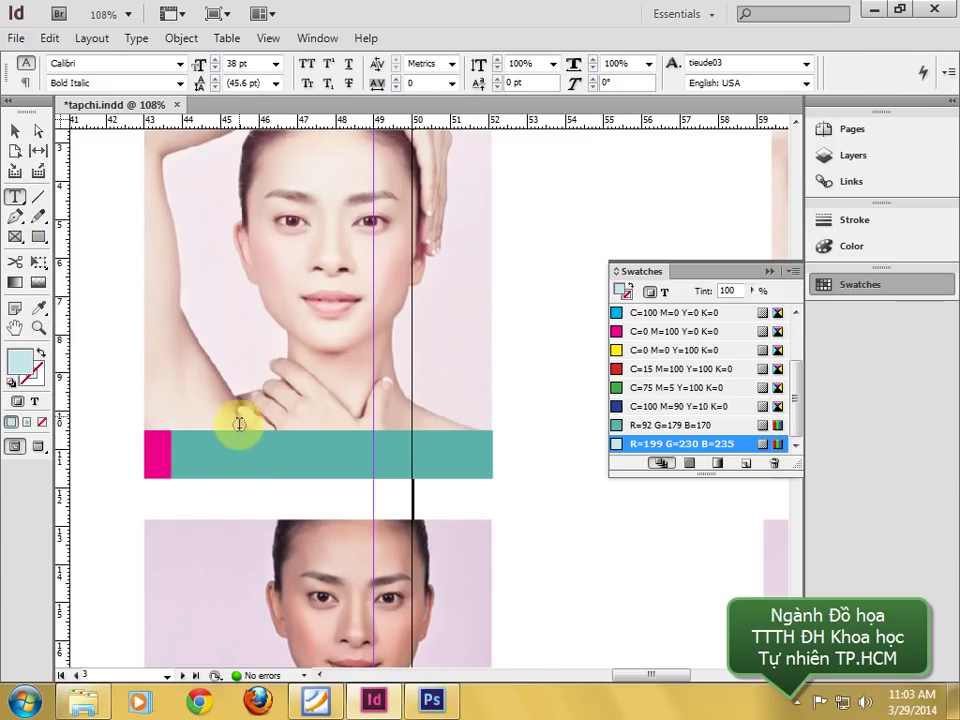
left_click_drag(238, 443, 476, 469)
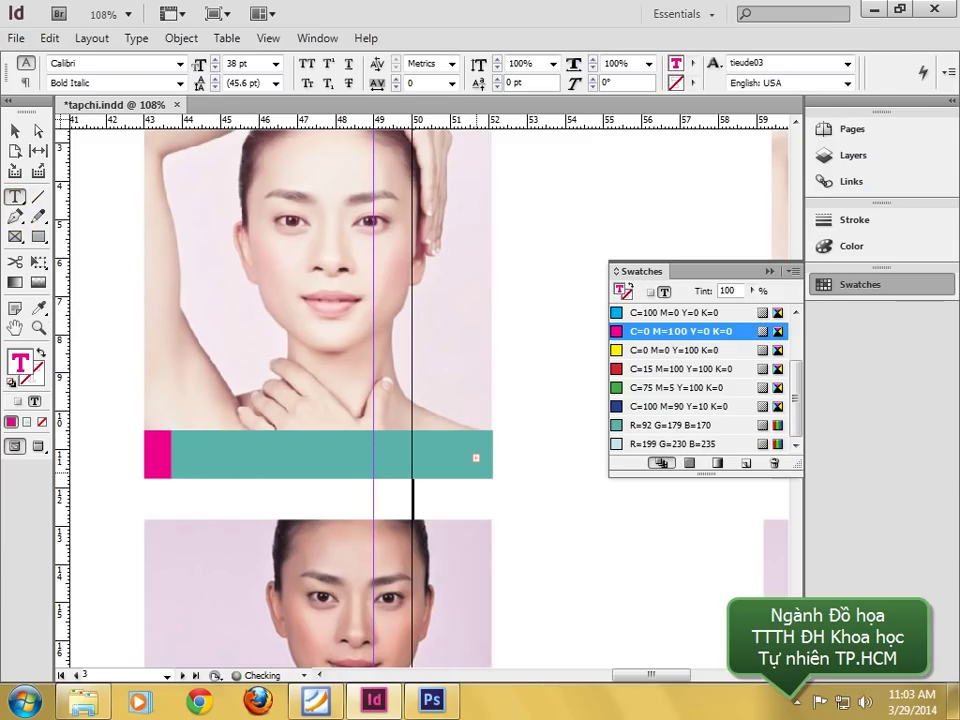
left_click(14, 134)
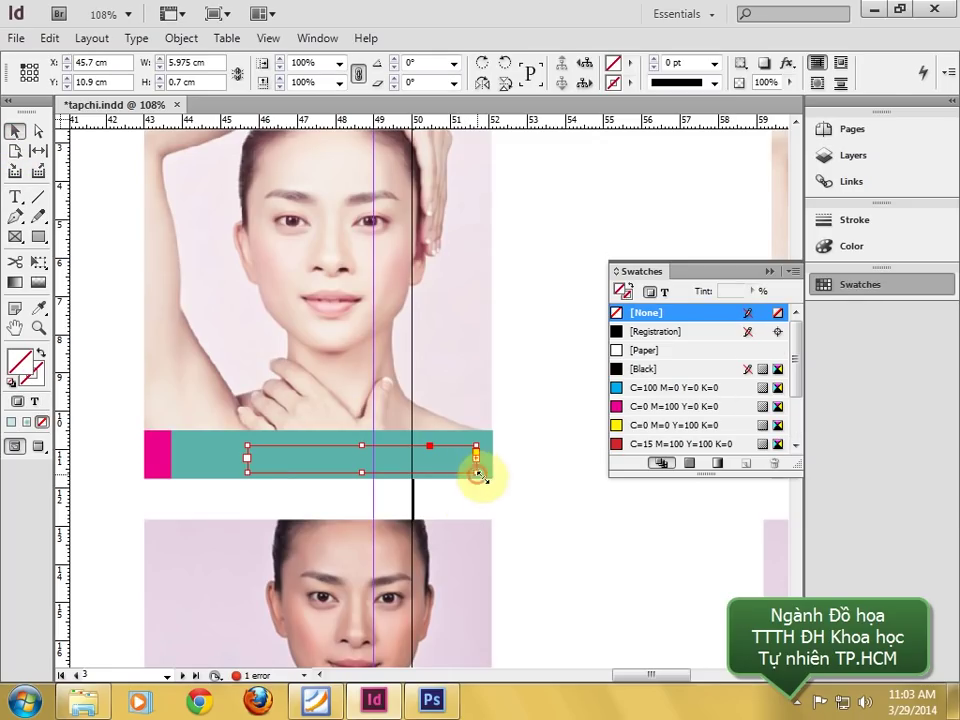
left_click_drag(482, 470, 624, 568)
- Apply the character style tieude01 to all of the label text on the teal band
double_click(362, 468)
key("ctrl+a")
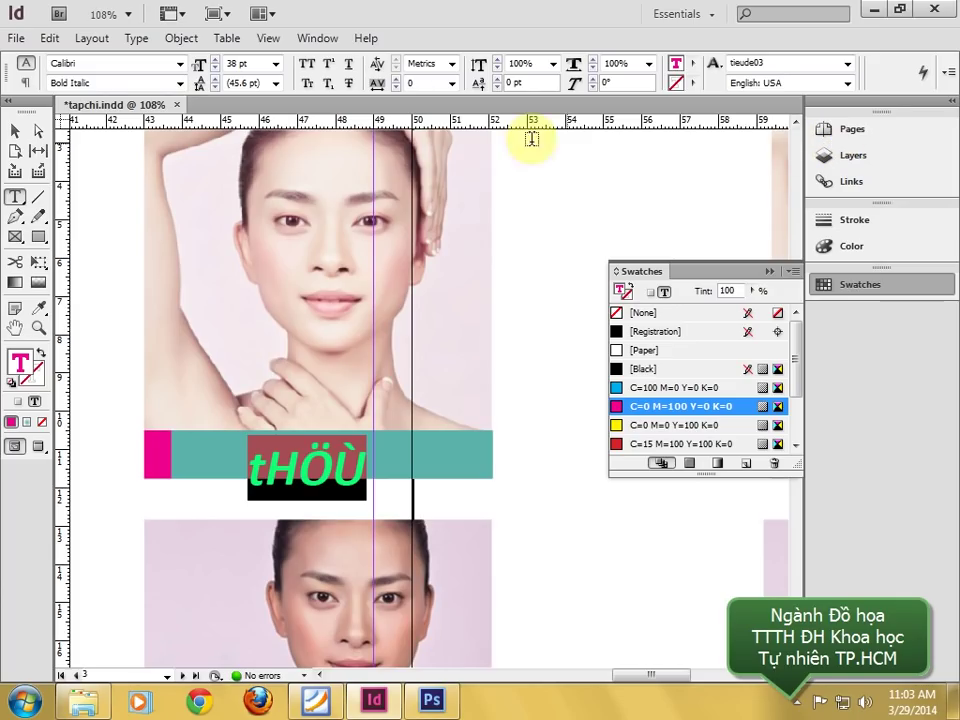
key("shift+F11")
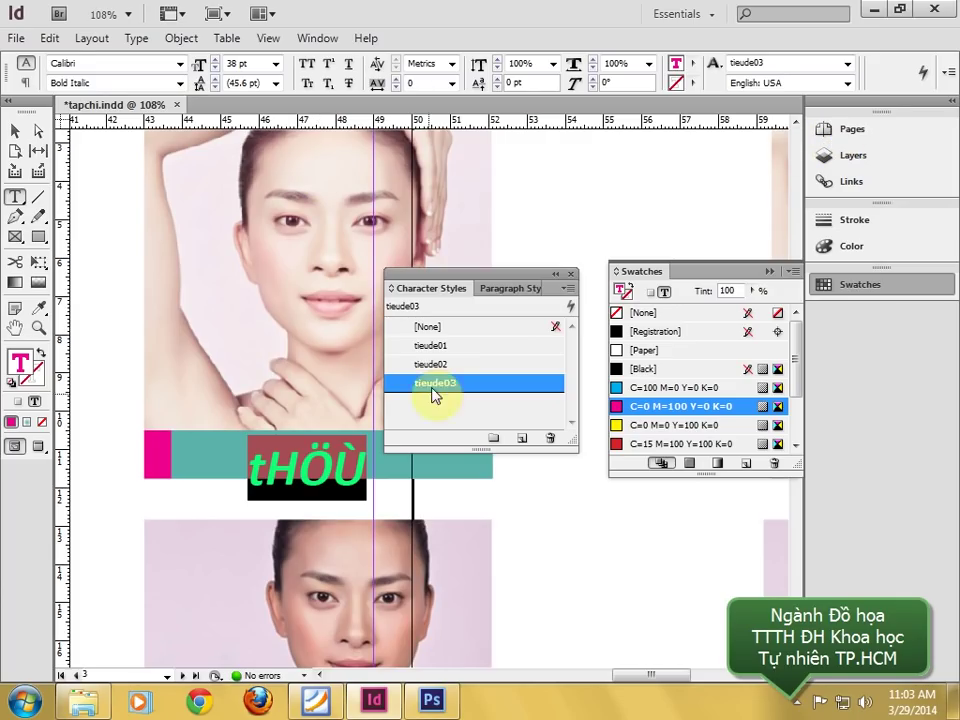
left_click(439, 345)
left_click(443, 366)
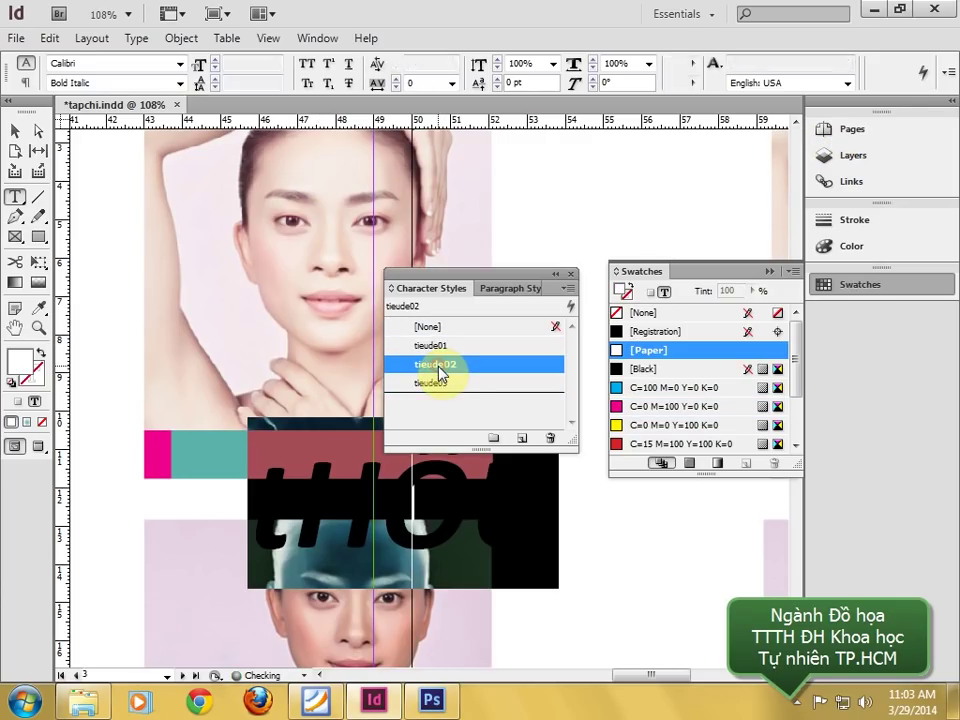
left_click(439, 344)
left_click(15, 133)
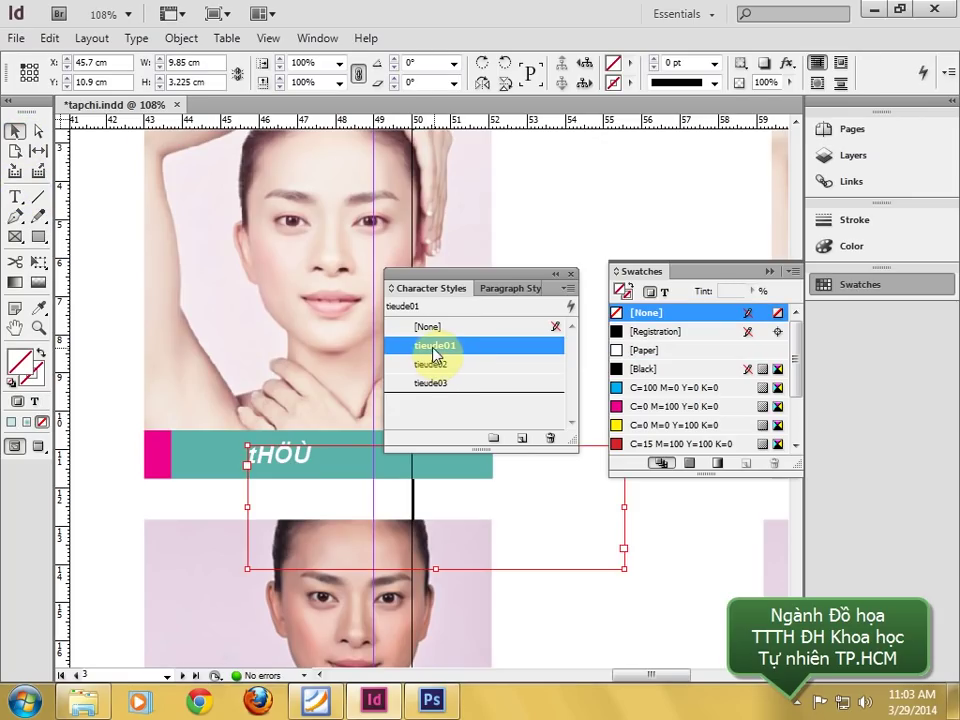
- Switch the Vietnamese keyboard's encoding to Unicode and replace the label on the first photo's teal band with "Thứ 2"
left_click(797, 701)
right_click(796, 576)
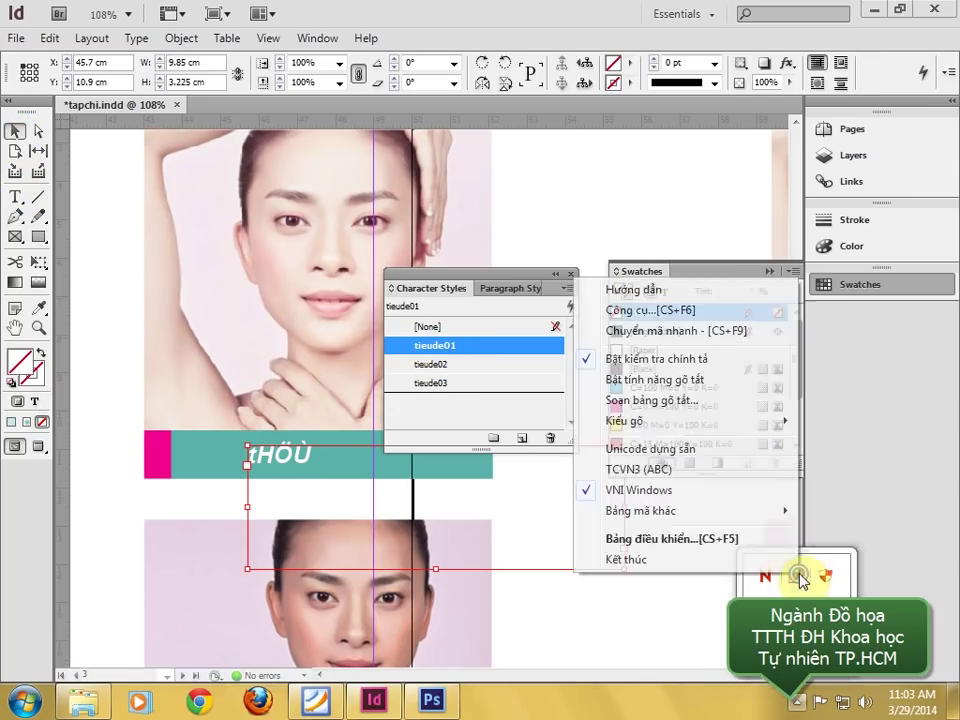
left_click(648, 449)
double_click(311, 455)
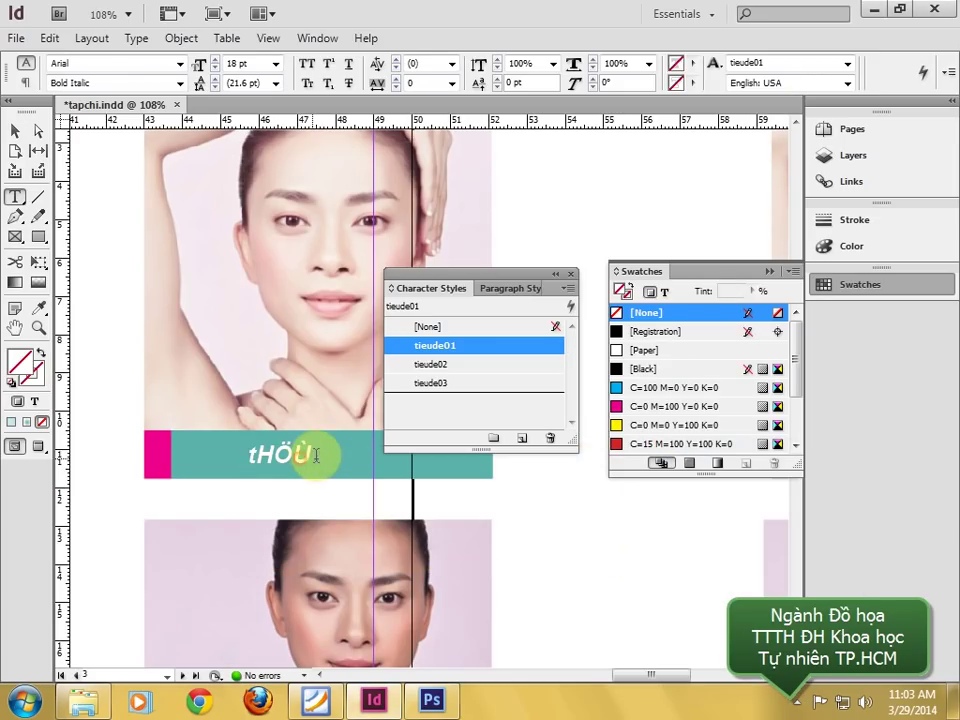
left_click_drag(311, 455, 211, 453)
type("tHU")
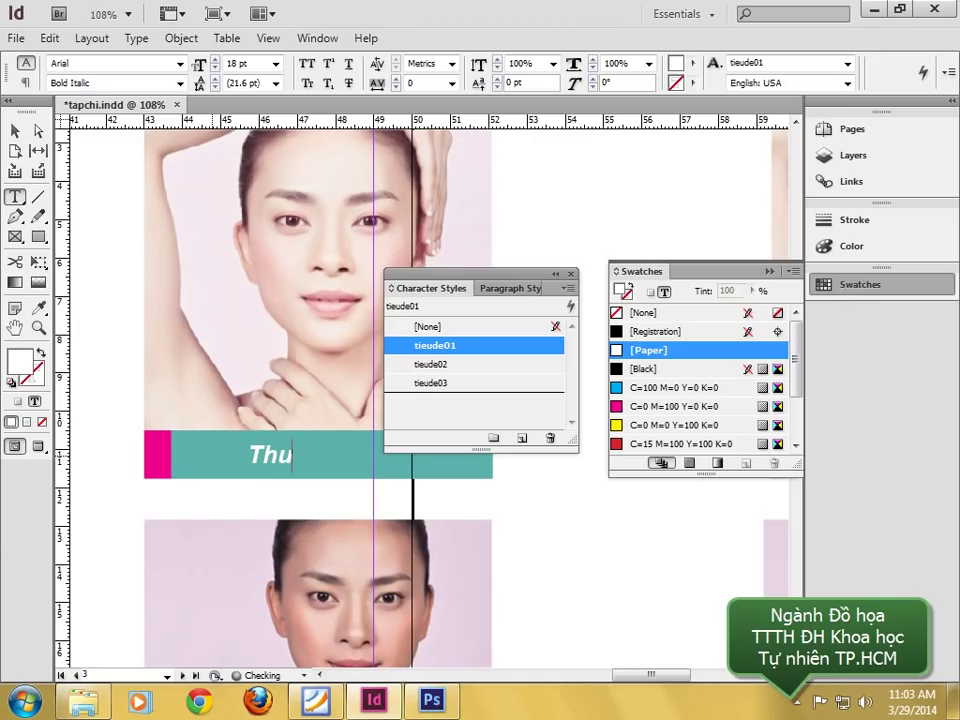
type(" 2")
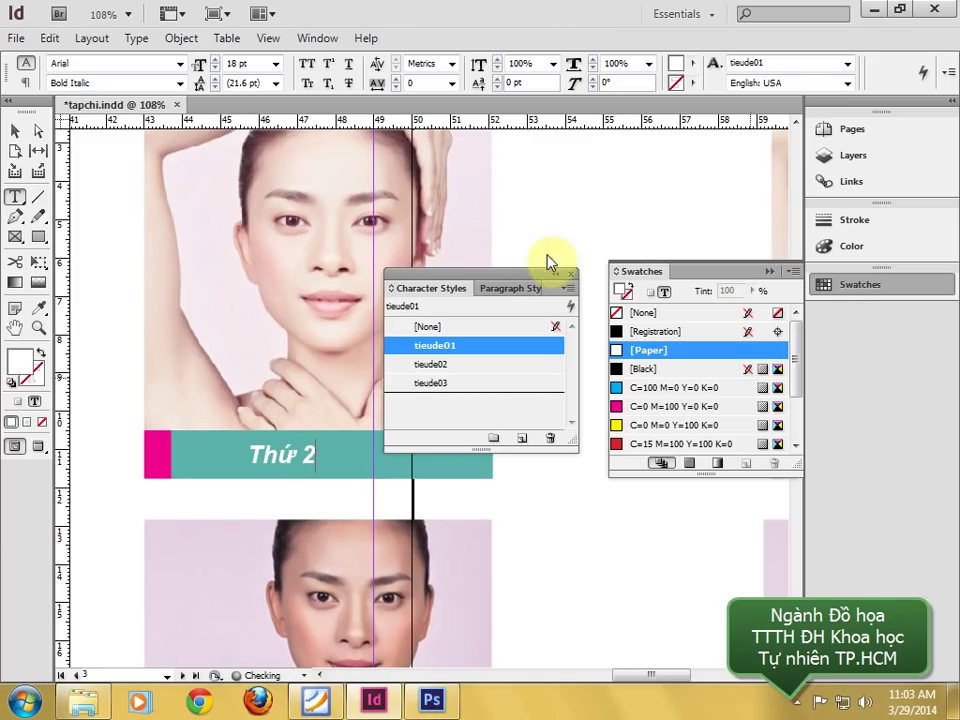
- Shrink the "Thứ 2" text frame to fit within the band and move it to the end opposite the magenta block
left_click(15, 130)
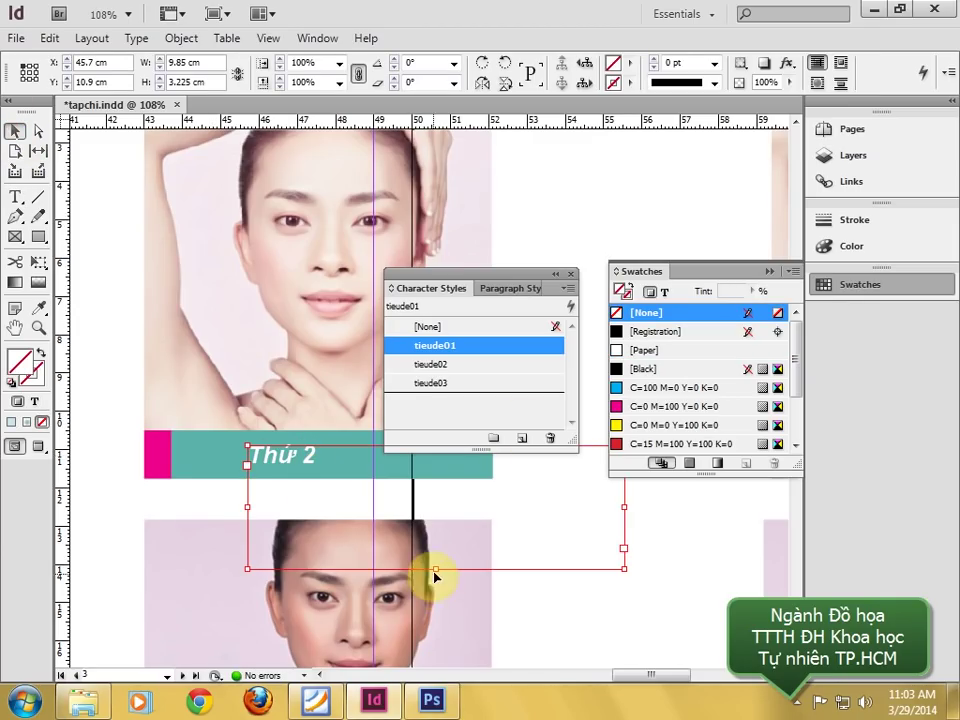
left_click_drag(435, 568, 428, 474)
left_click_drag(645, 478, 370, 397)
left_click(439, 489)
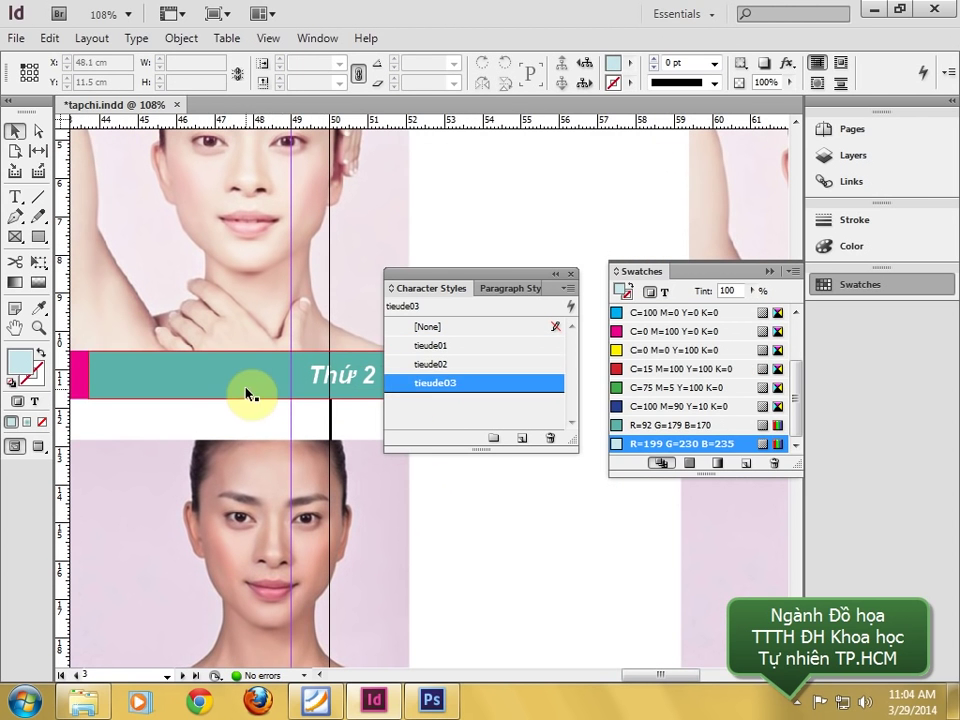
- Group the "Thứ 2" label, the teal band and the magenta block into one object
left_click(311, 381)
left_click(161, 375, "shift")
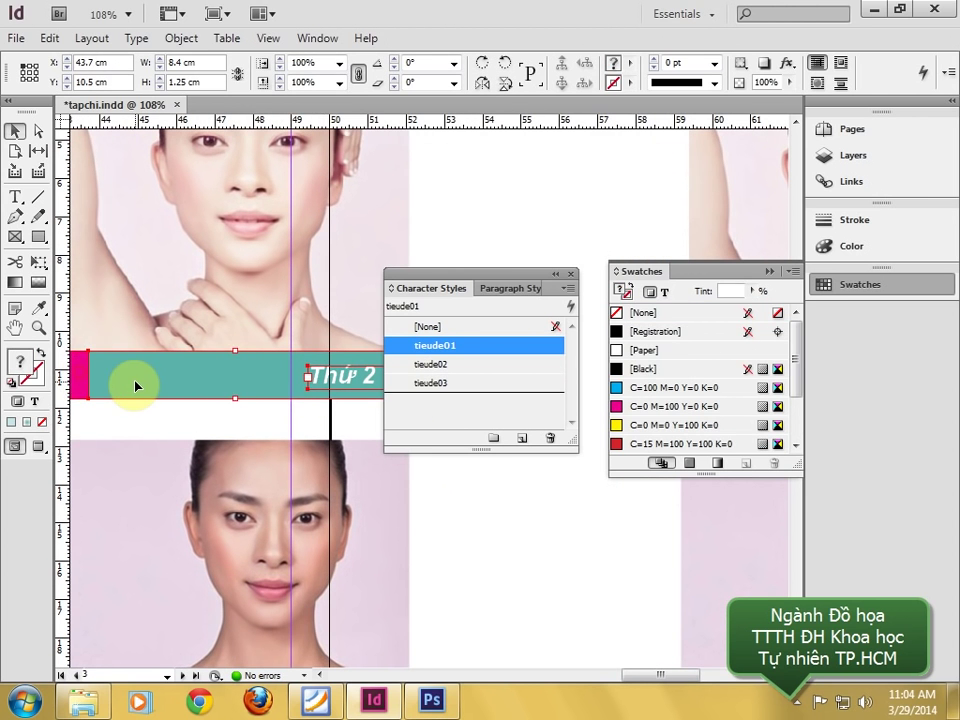
key("ctrl+minus")
left_click(313, 398)
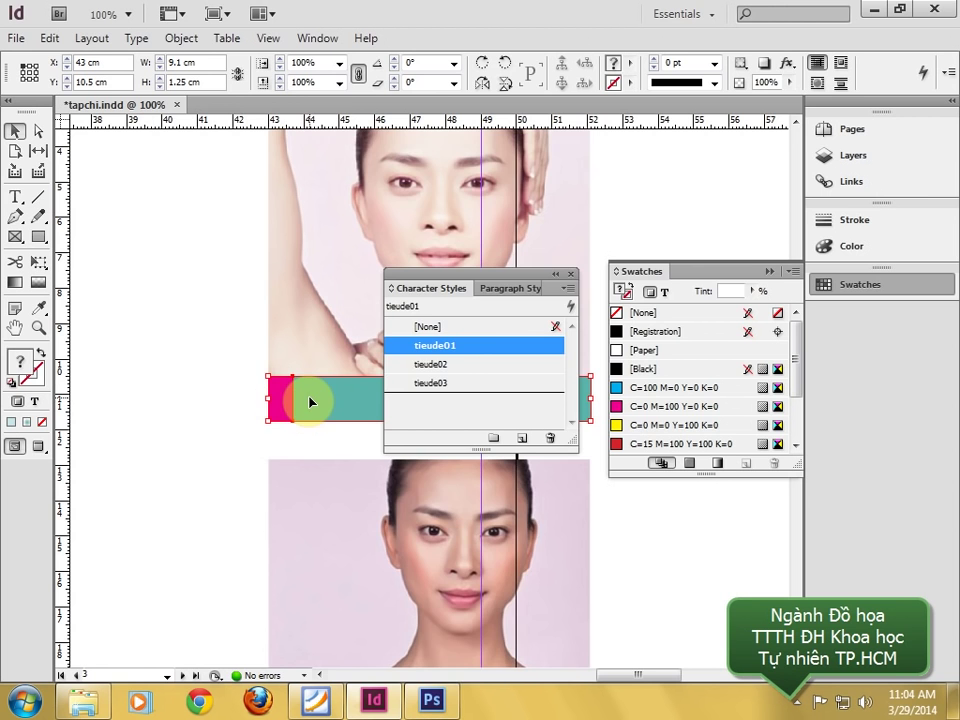
right_click(310, 401)
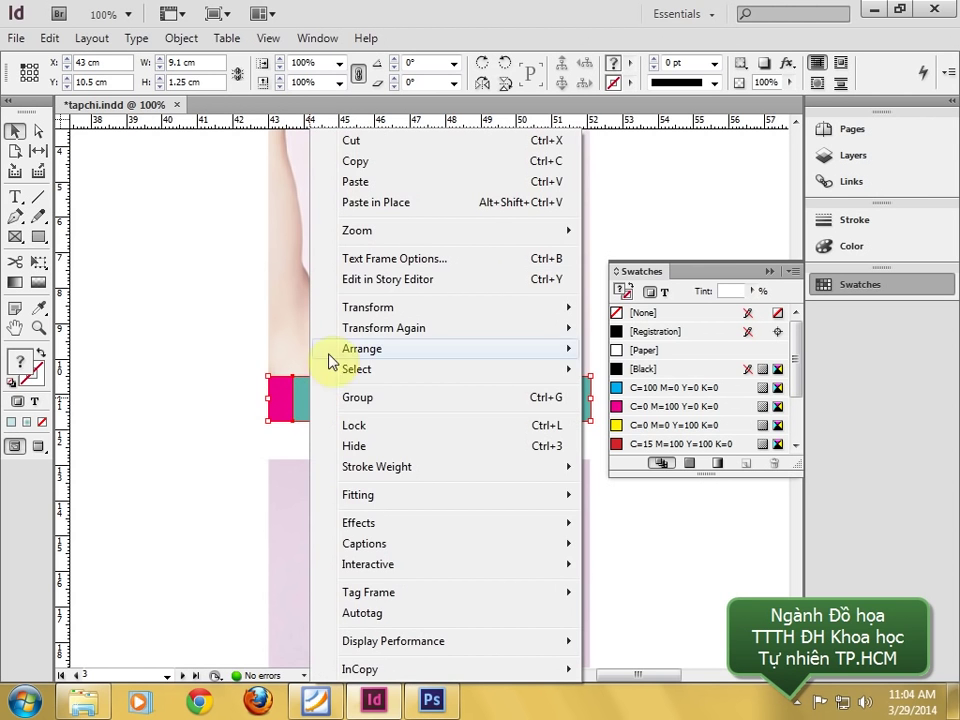
left_click(378, 405)
- Duplicate the grouped caption band onto the lower edge of the second photo at Y 20.7 cm and ungroup the copy
scroll(285, 392, "down", 3)
left_click_drag(176, 261, 257, 356)
right_click(257, 356)
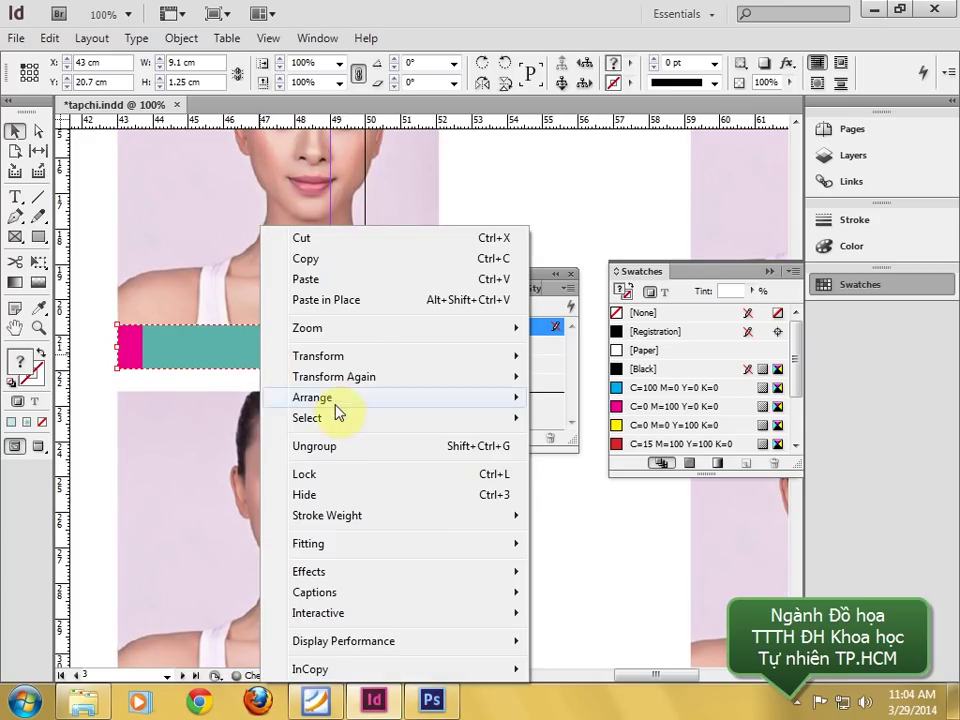
left_click(329, 447)
- Flip the copied teal band and magenta block horizontally, without the label, and realign them over the second photo at X 43 cm
left_click(193, 356)
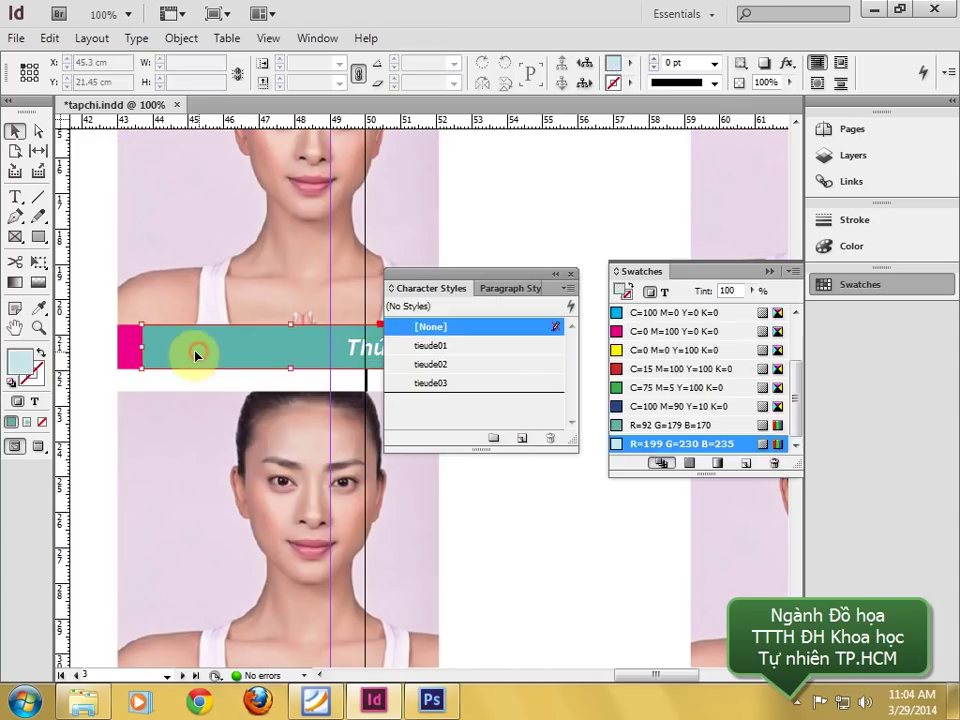
right_click(137, 357)
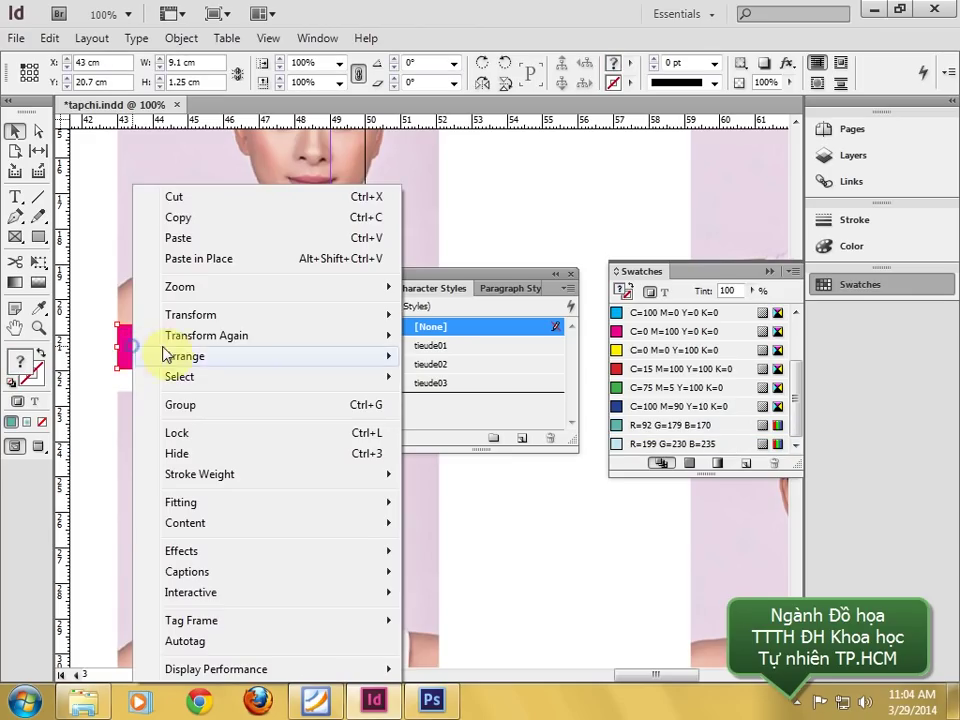
mouse_move(236, 316)
left_click(480, 474)
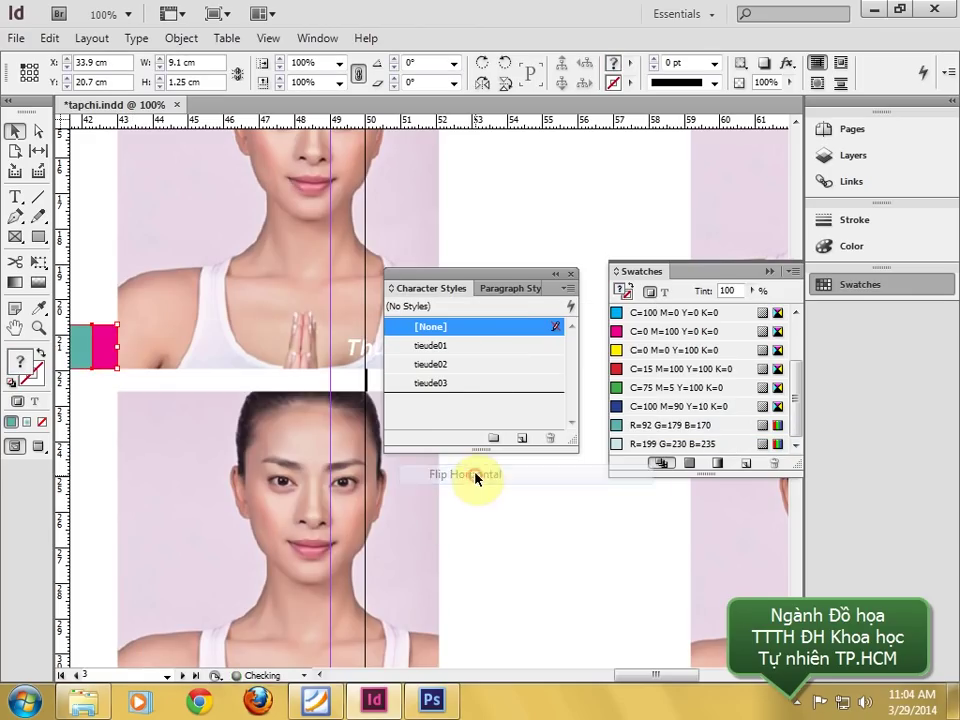
left_click(572, 274)
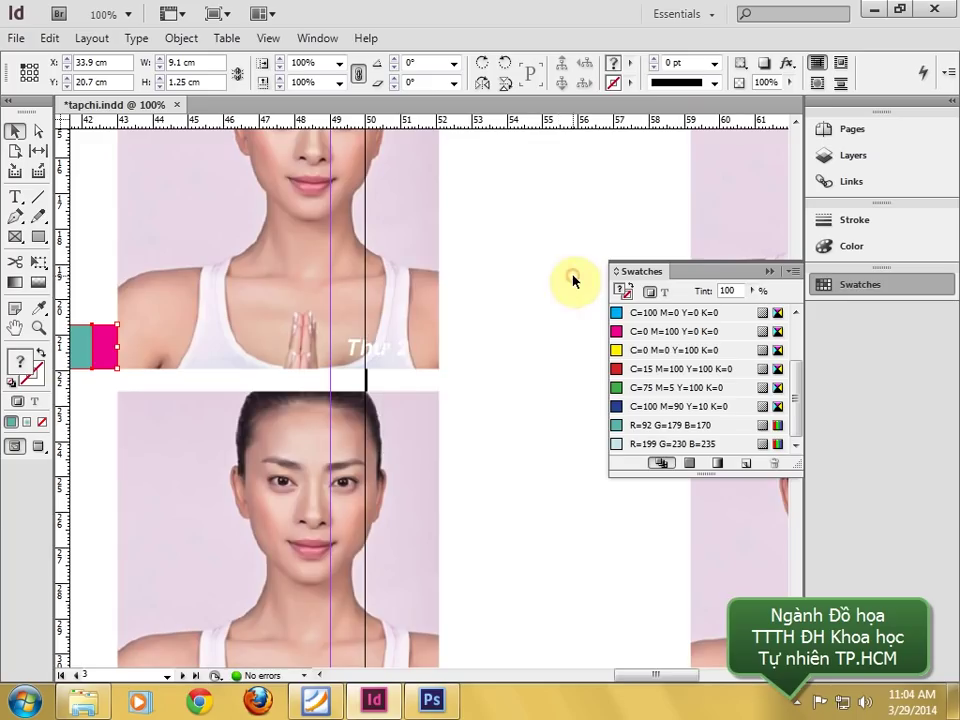
key("ctrl+minus")
left_click_drag(469, 418, 229, 407)
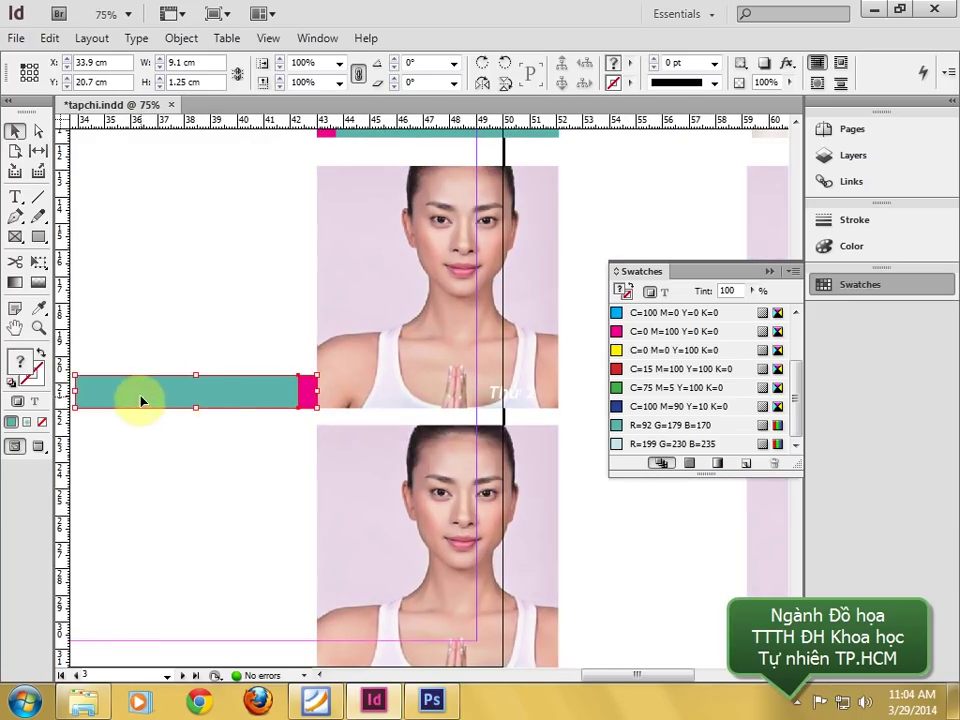
left_click_drag(133, 398, 387, 402)
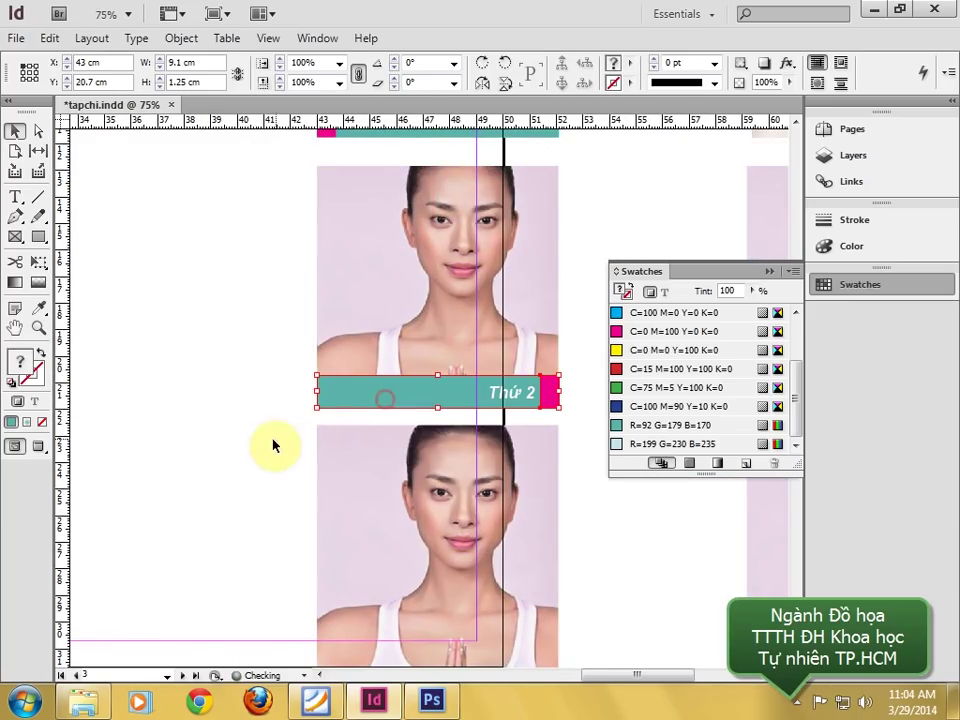
- Change the label on the second photo's caption band to "Thứ 3"
left_click_drag(240, 296, 587, 474)
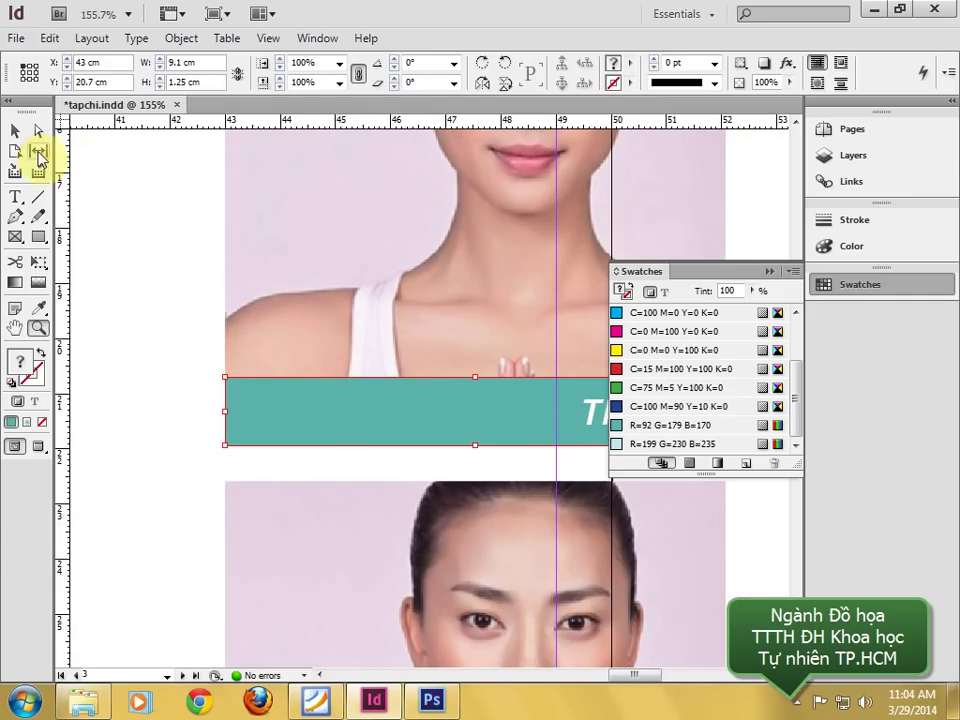
left_click(17, 133)
scroll(350, 400, "right", 3)
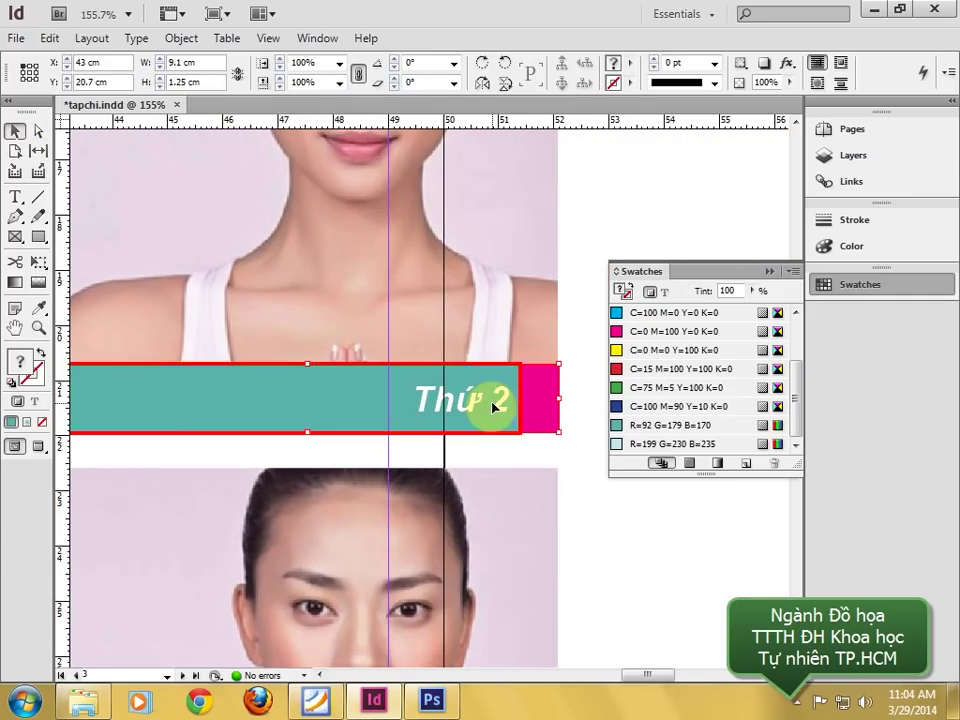
double_click(498, 410)
double_click(499, 400)
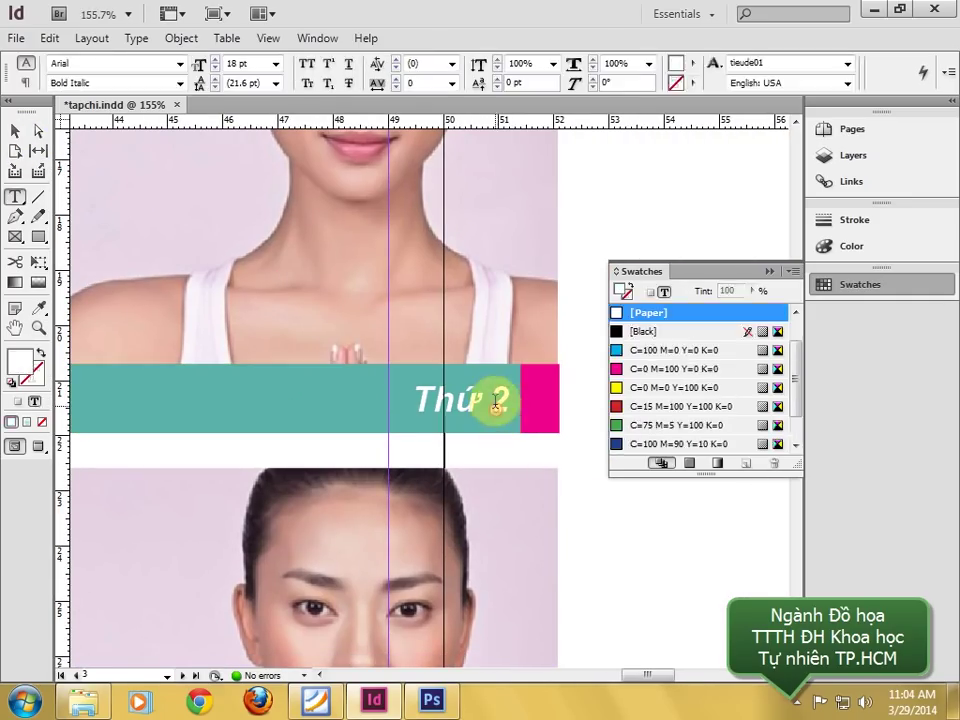
double_click(500, 400)
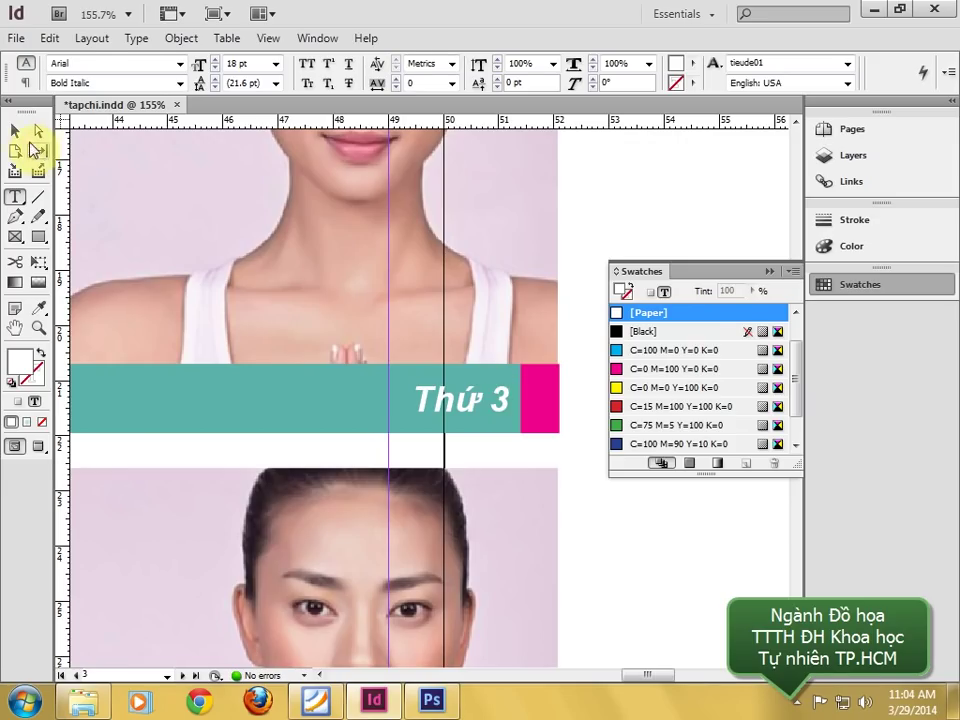
- Move the "Thứ 3" label to the end of the band opposite the magenta block
left_click(15, 131)
left_click_drag(124, 240, 316, 244)
left_click_drag(583, 398, 274, 396)
left_click(176, 382)
- Place the Word document bai01 in a frame about 5.75 × 29.05 cm between the two columns of photos
key("ctrl+minus")
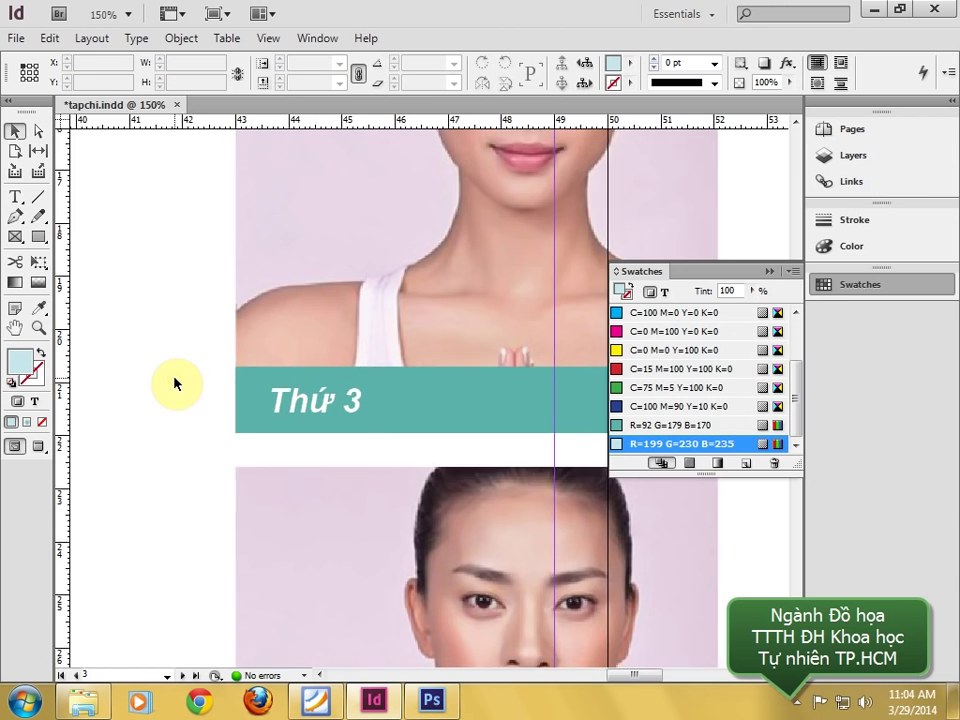
key("ctrl+minus")
key("ctrl+minus")
key("ctrl+minus")
key("ctrl+minus")
left_click(371, 417)
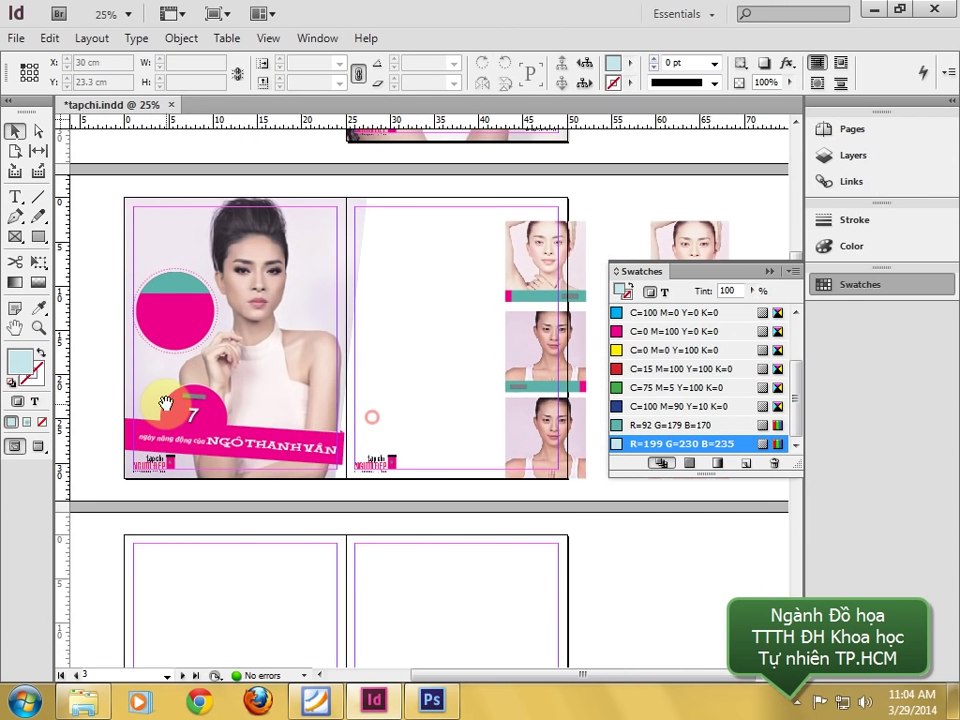
left_click(770, 272)
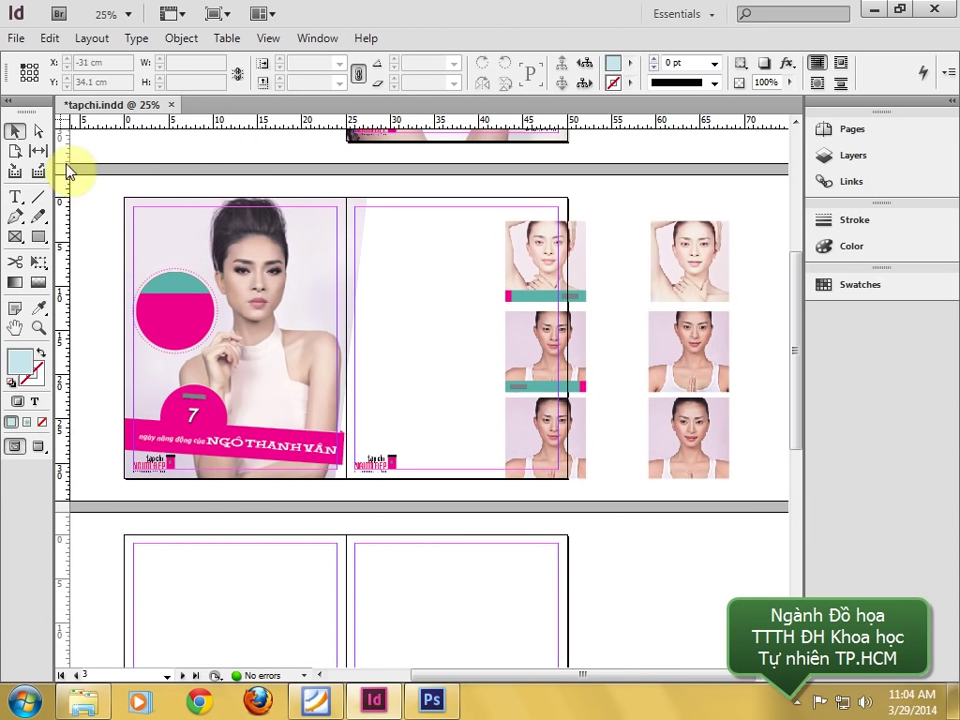
left_click(16, 40)
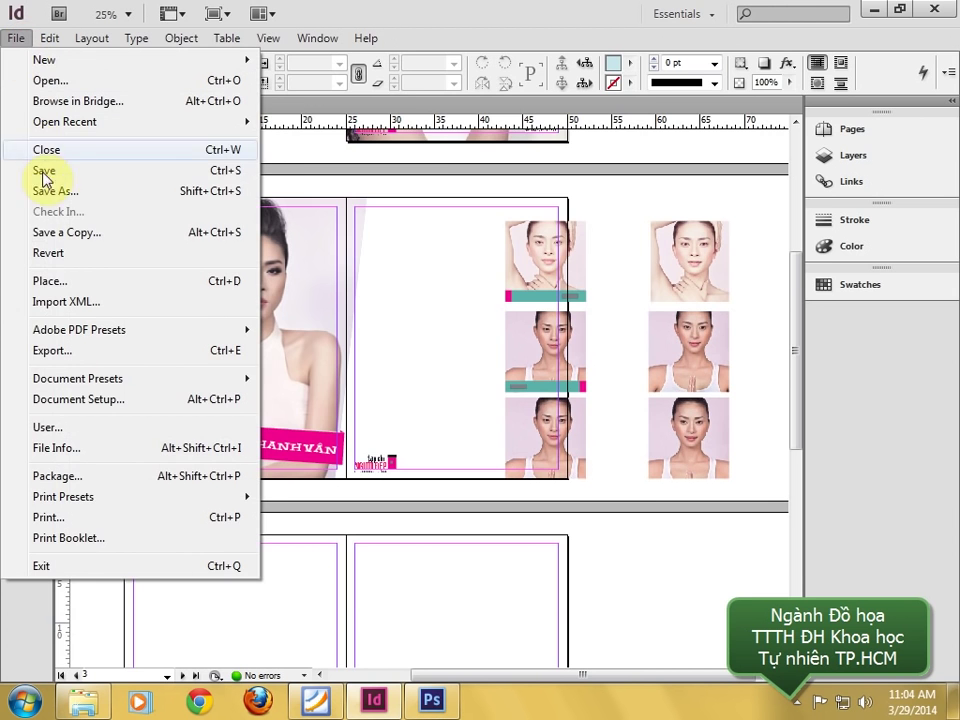
left_click(56, 281)
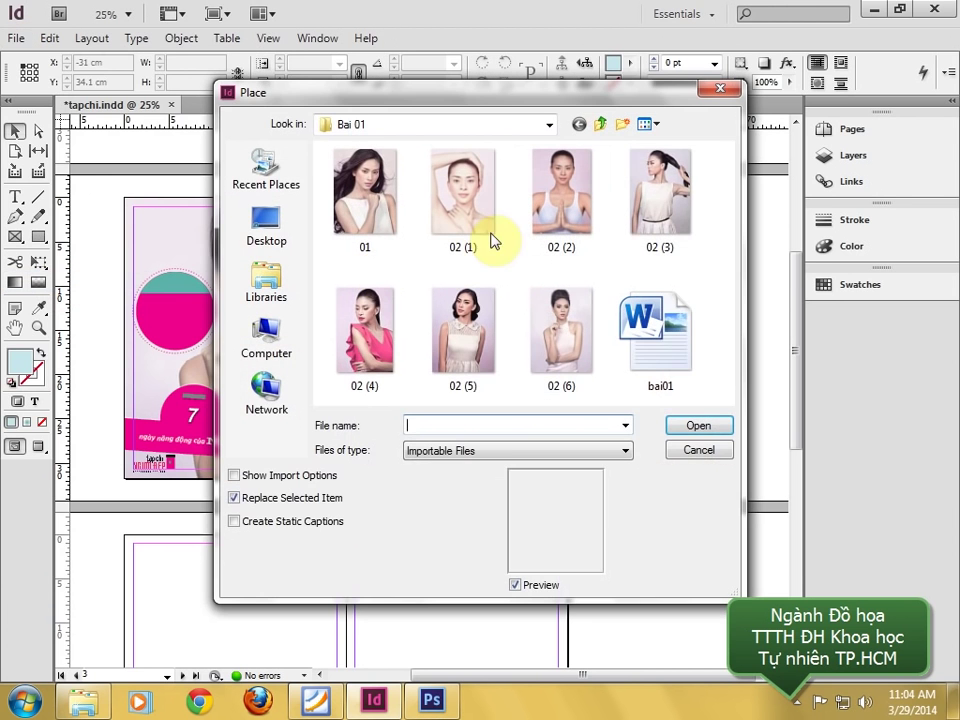
double_click(660, 332)
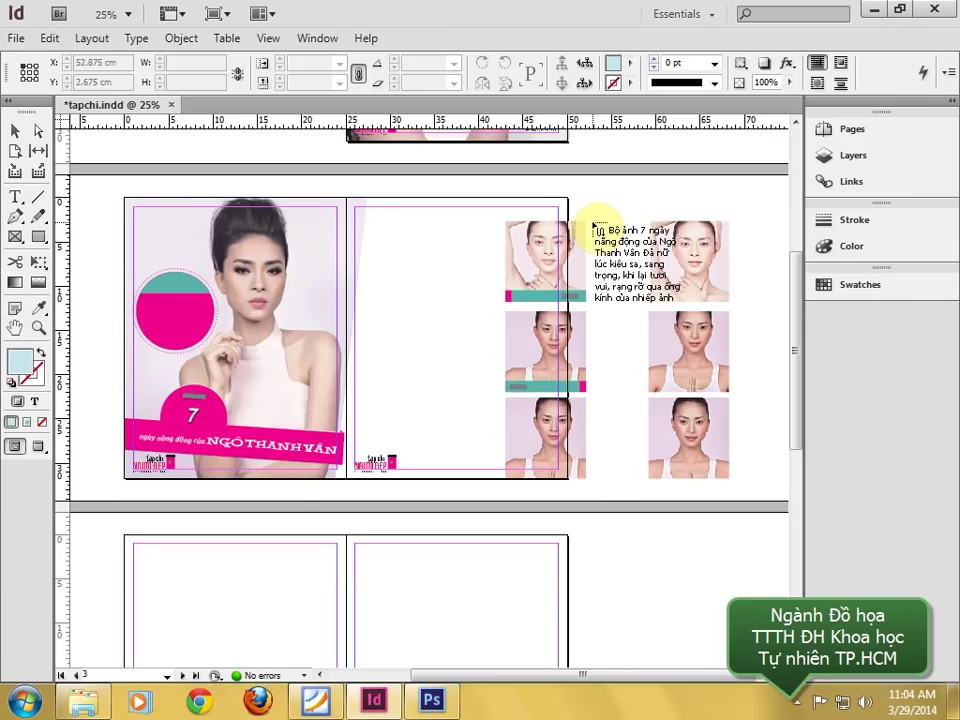
left_click_drag(594, 225, 643, 477)
left_click(13, 133)
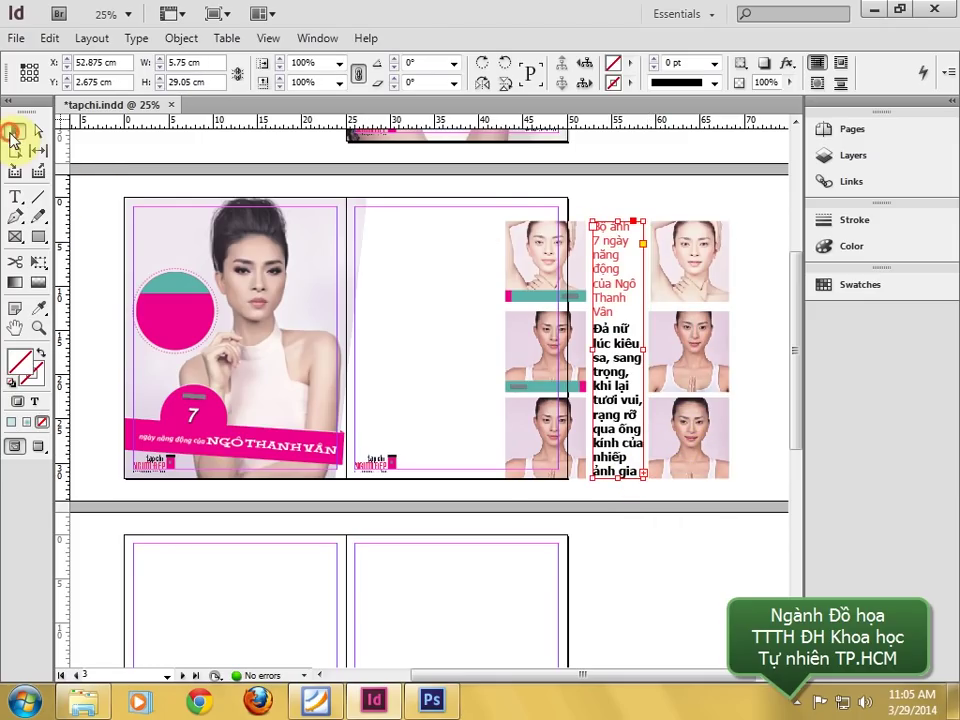
- Create a new paragraph style from the placed article text and name it doan01
key("ctrl+equal")
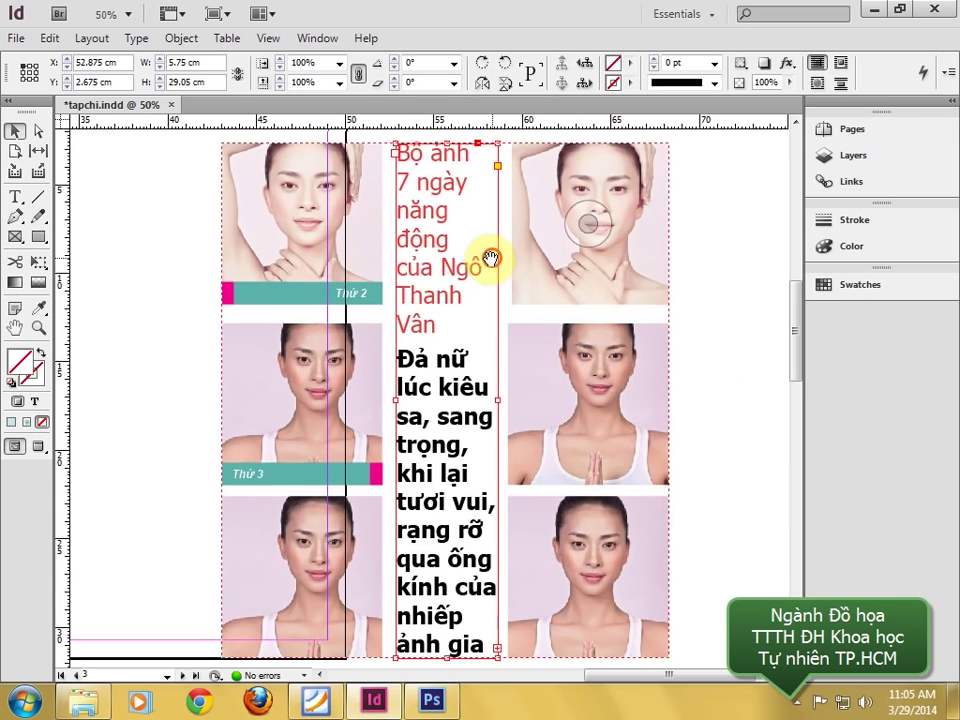
scroll(381, 381, "up", 3)
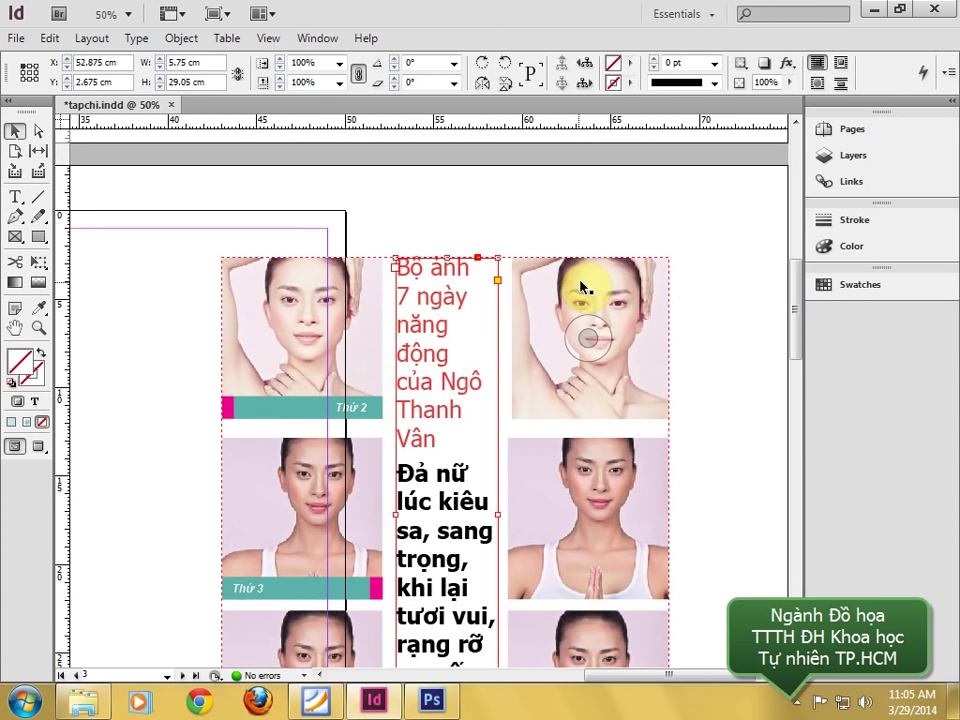
key("shift+F11")
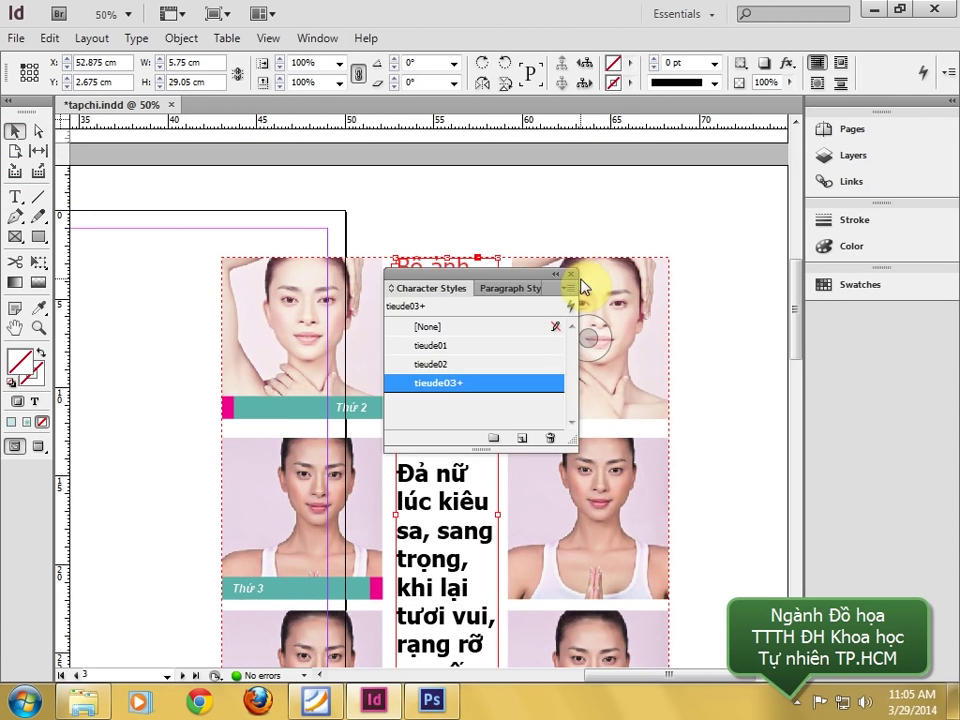
left_click(522, 281)
left_click_drag(441, 258, 232, 210)
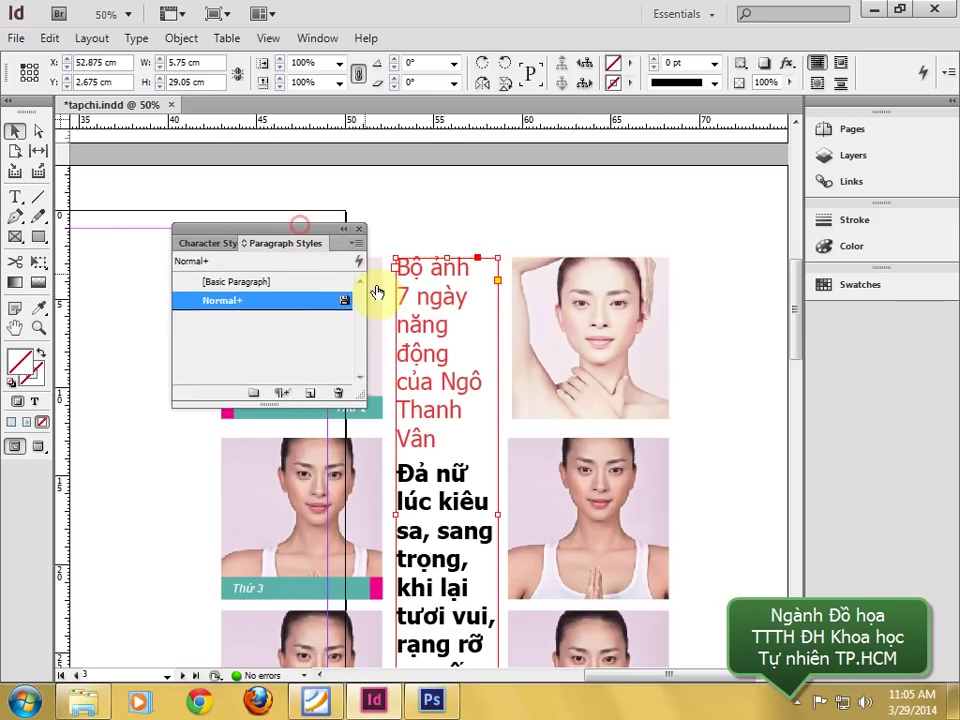
left_click(308, 396)
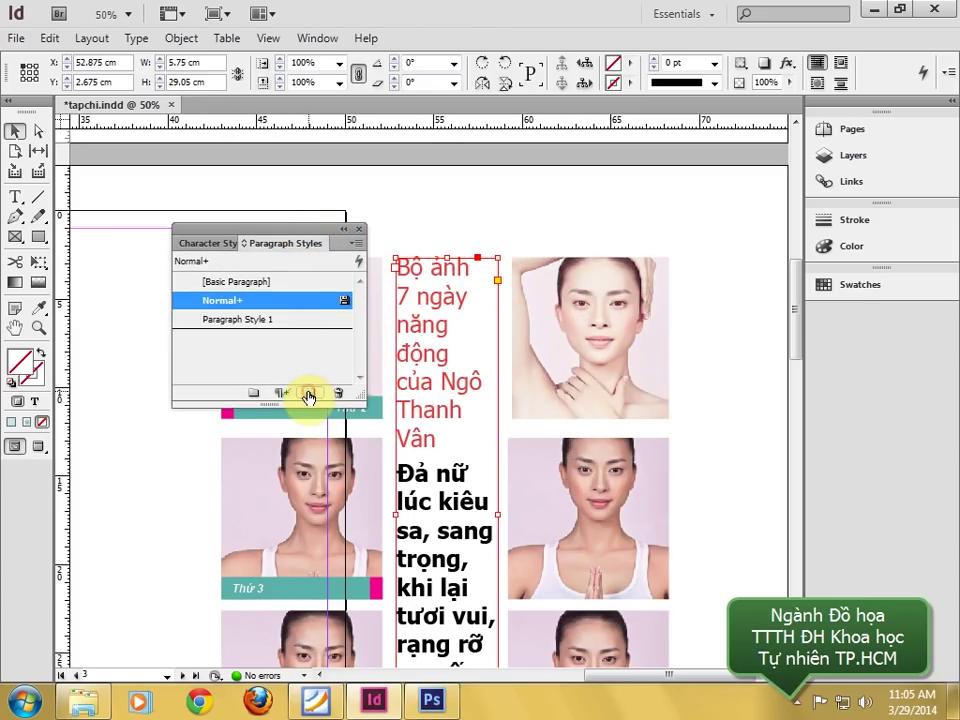
double_click(253, 319)
type("doan01")
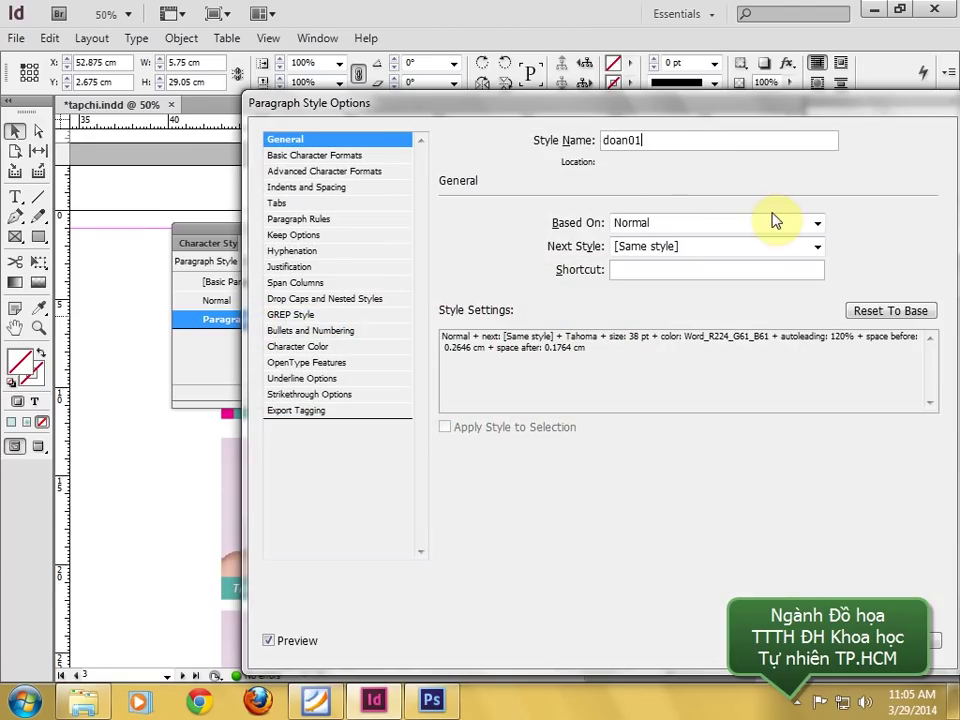
- Set the doan01 paragraph style's font size to 10 pt and compare with the article column in the reference PDF
left_click(276, 157)
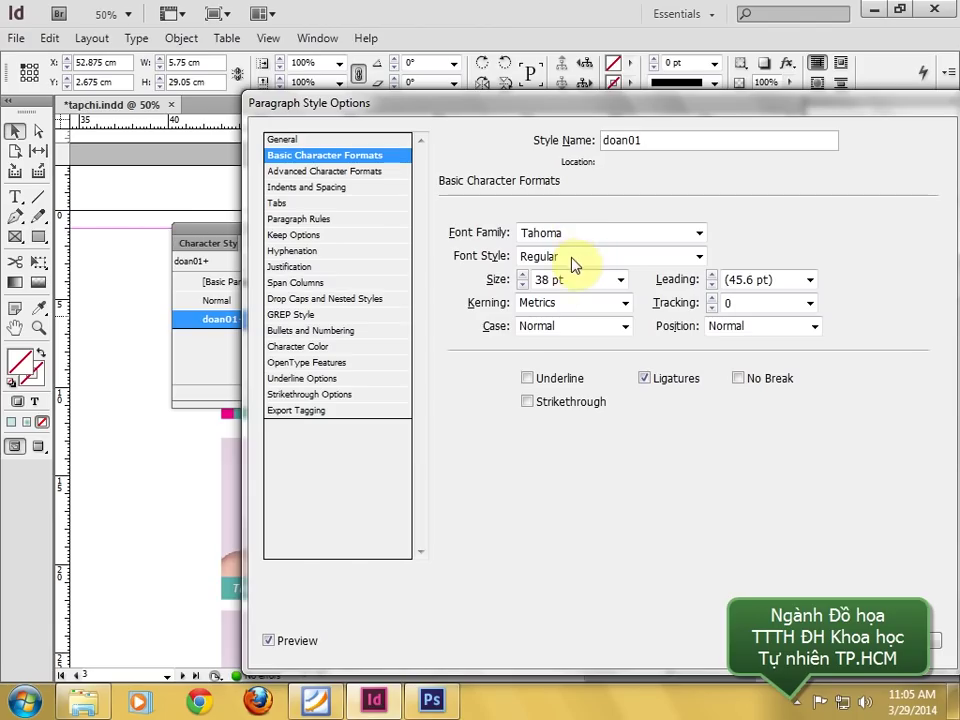
double_click(546, 280)
type("10pt")
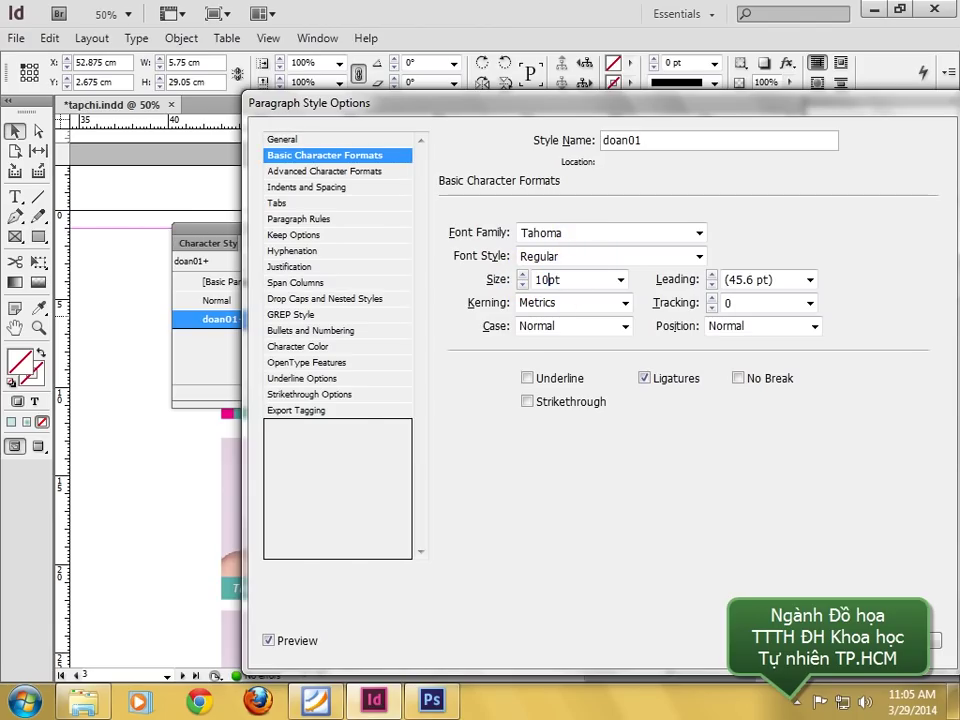
left_click_drag(612, 103, 727, 7)
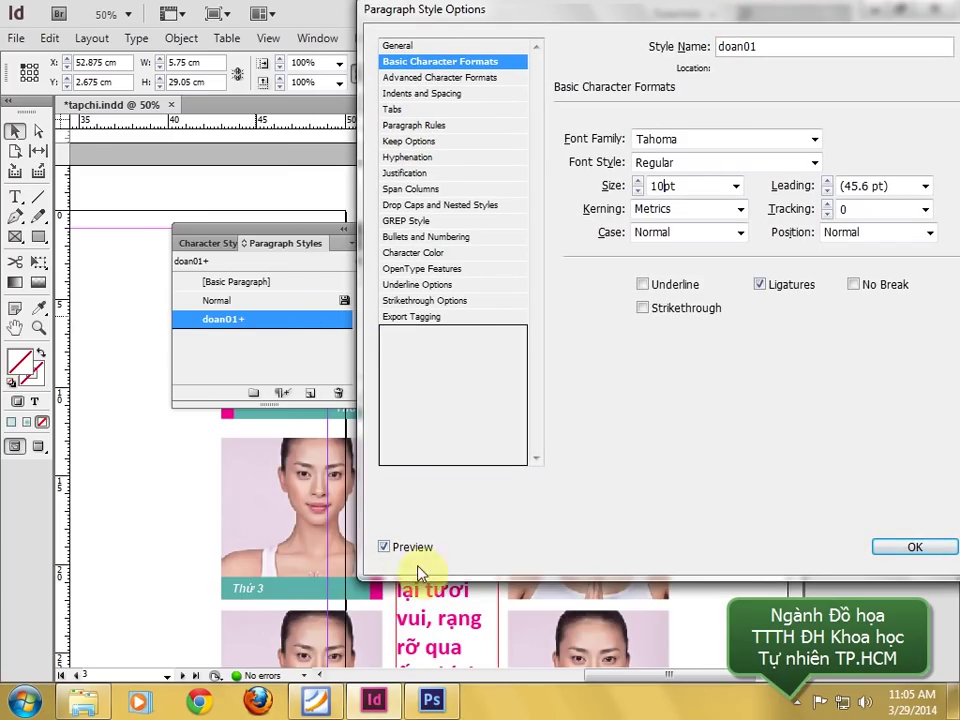
left_click(370, 700)
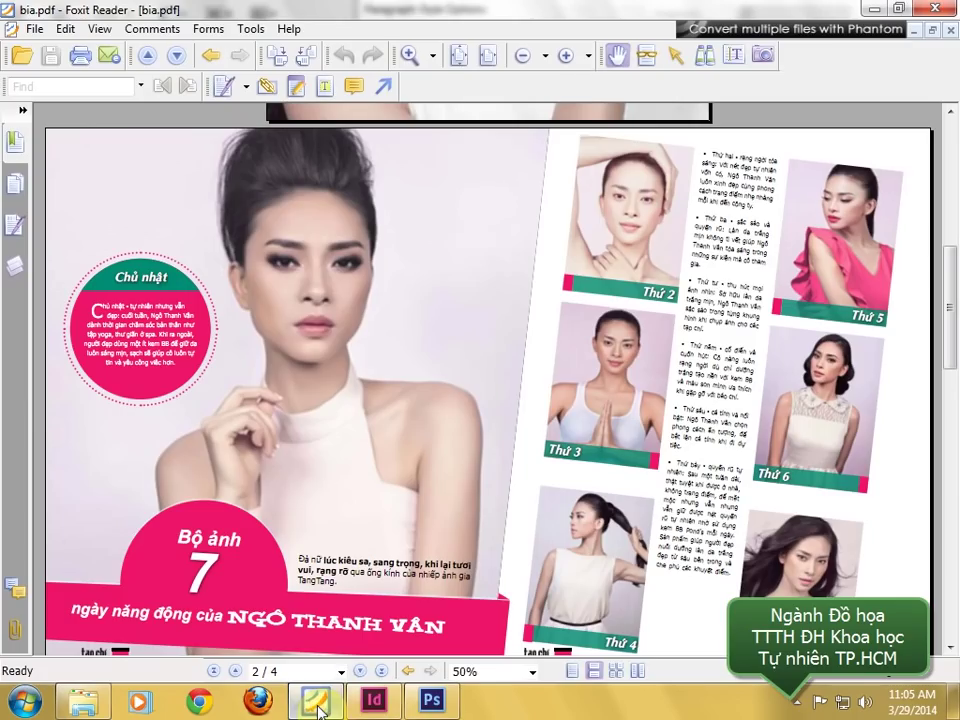
left_click(370, 700)
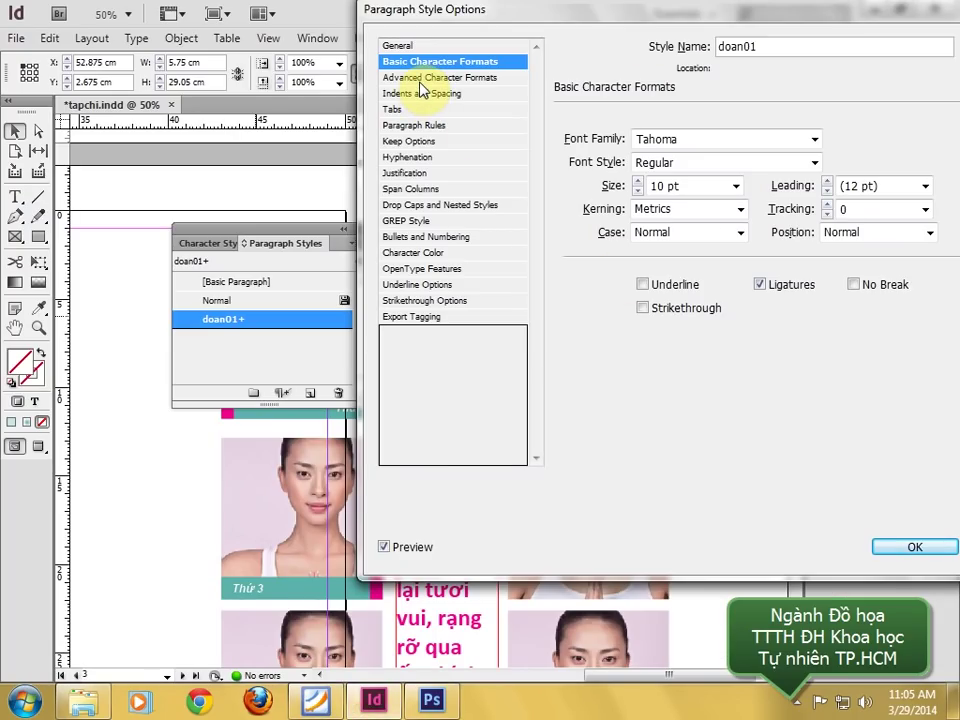
- Set the doan01 style's character color to [Registration] and save the style
left_click(410, 252)
left_click_drag(862, 195, 853, 146)
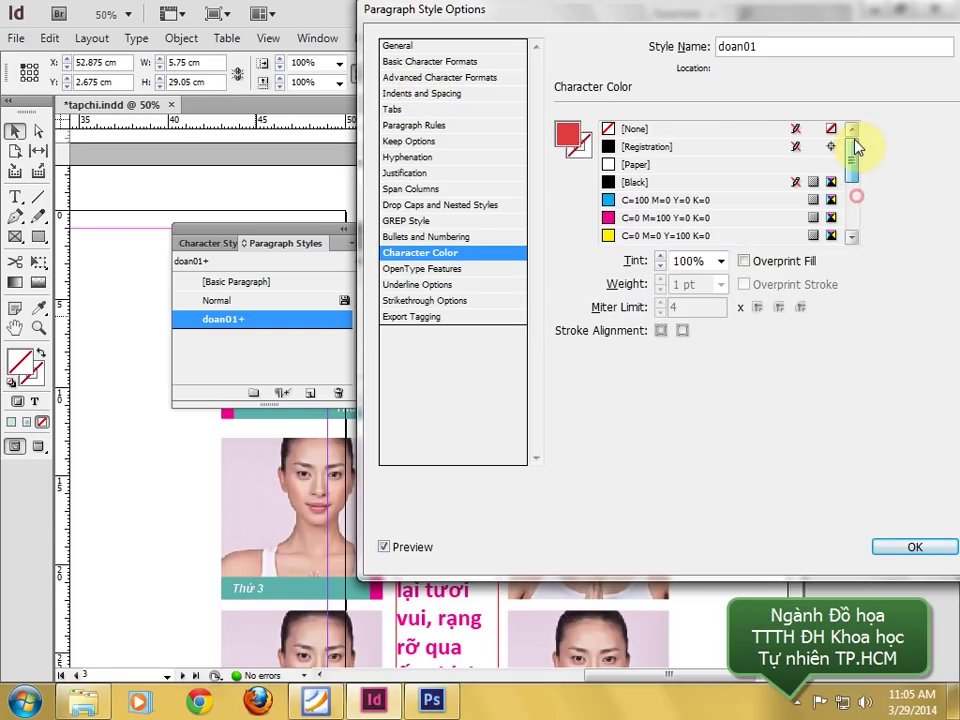
left_click(662, 147)
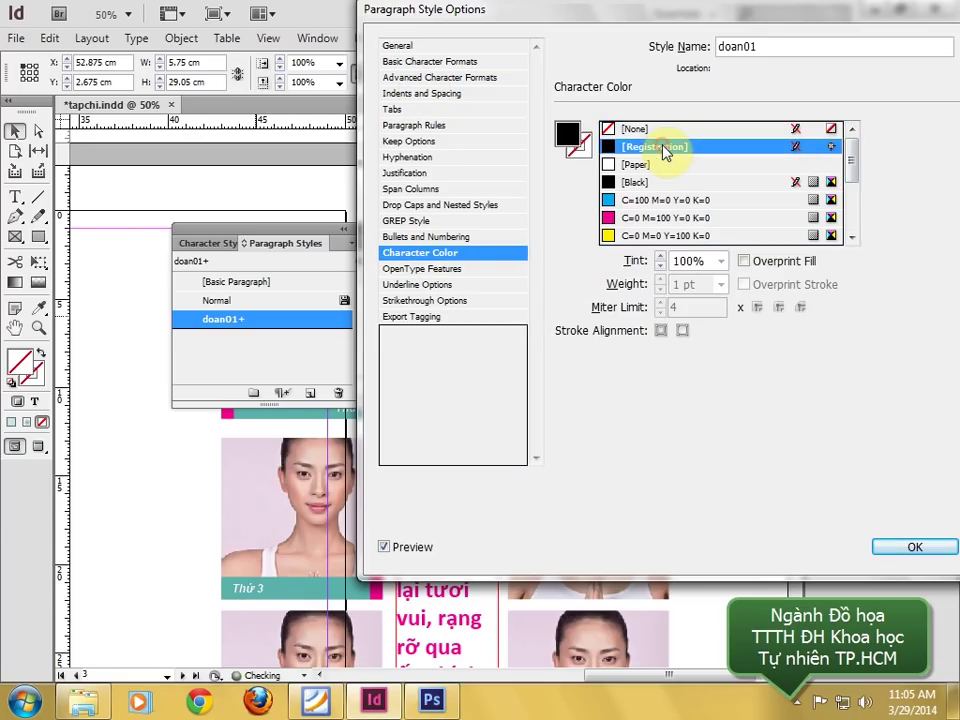
left_click(911, 547)
- Try the [Basic Paragraph] and Normal styles on the article frame, ending with doan01 reapplied
key("ctrl+z")
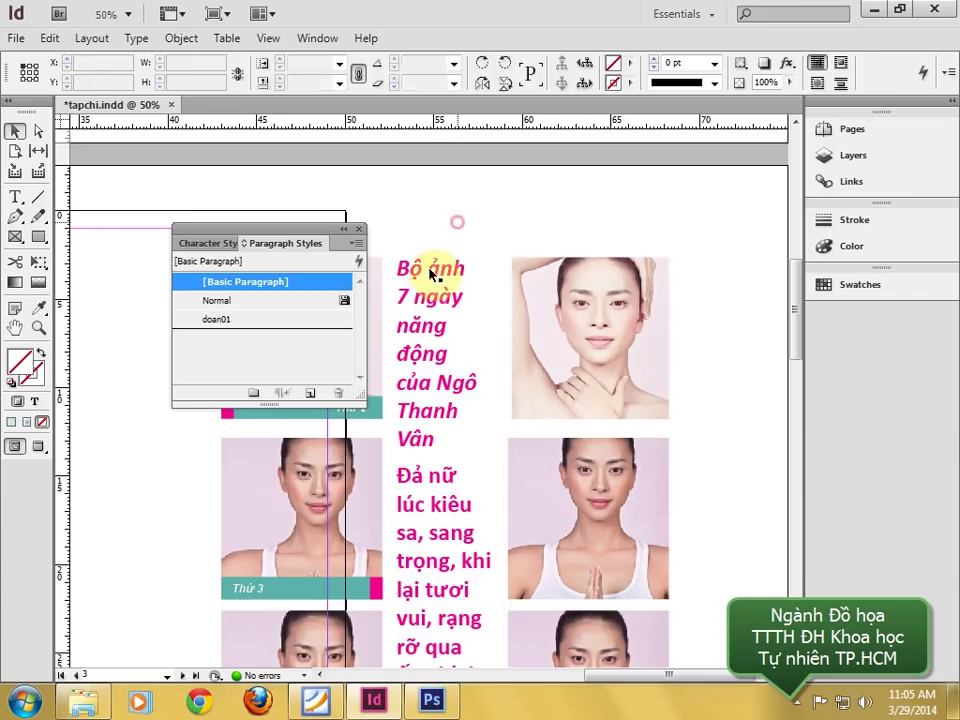
key("ctrl+shift+z")
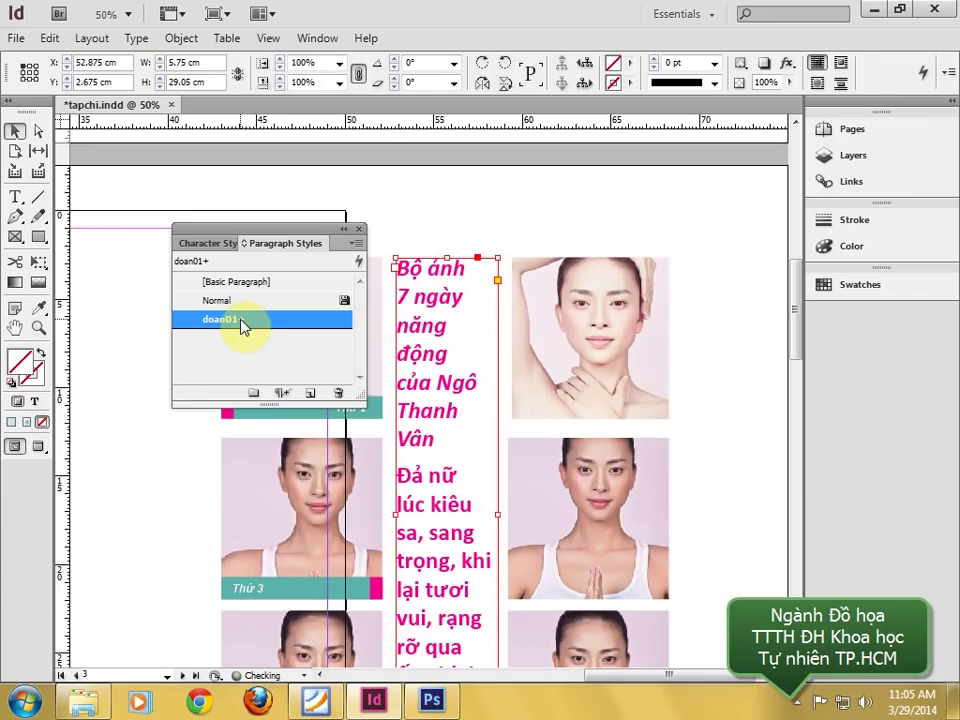
left_click(251, 282)
left_click(245, 303)
left_click(242, 320)
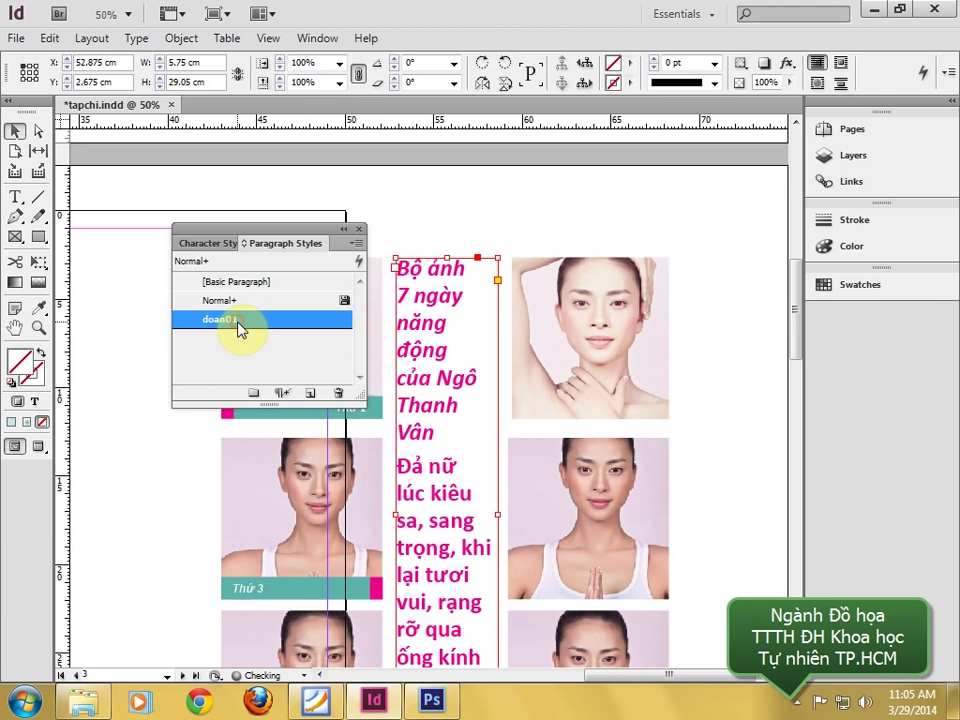
- Reopen the doan01 style options and review its basic character formats and character color
double_click(240, 322)
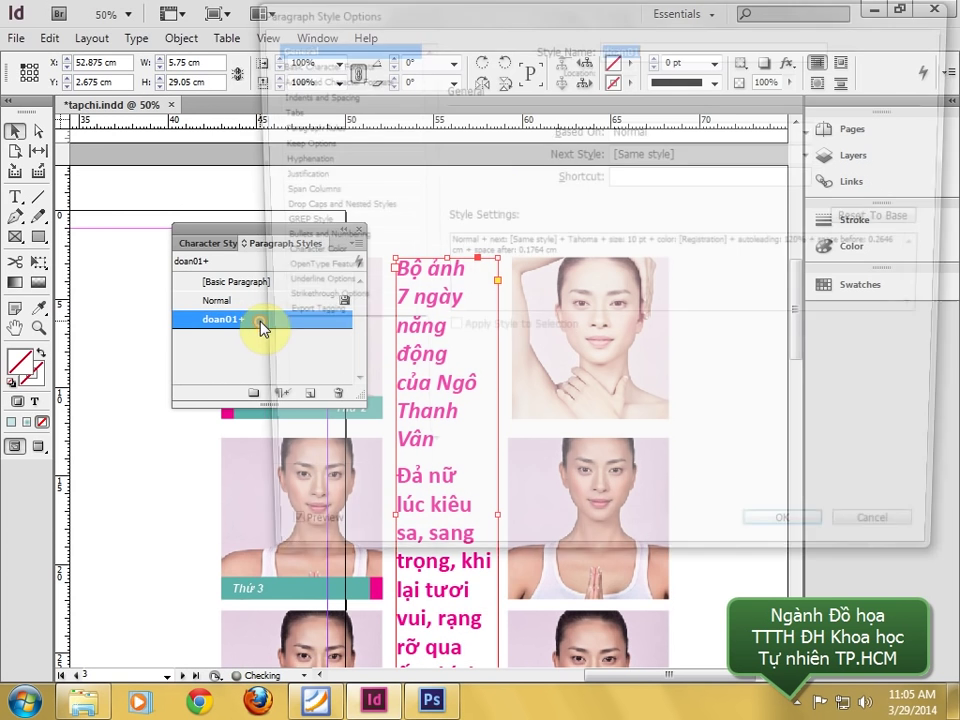
left_click_drag(521, 12, 754, 47)
left_click(772, 77)
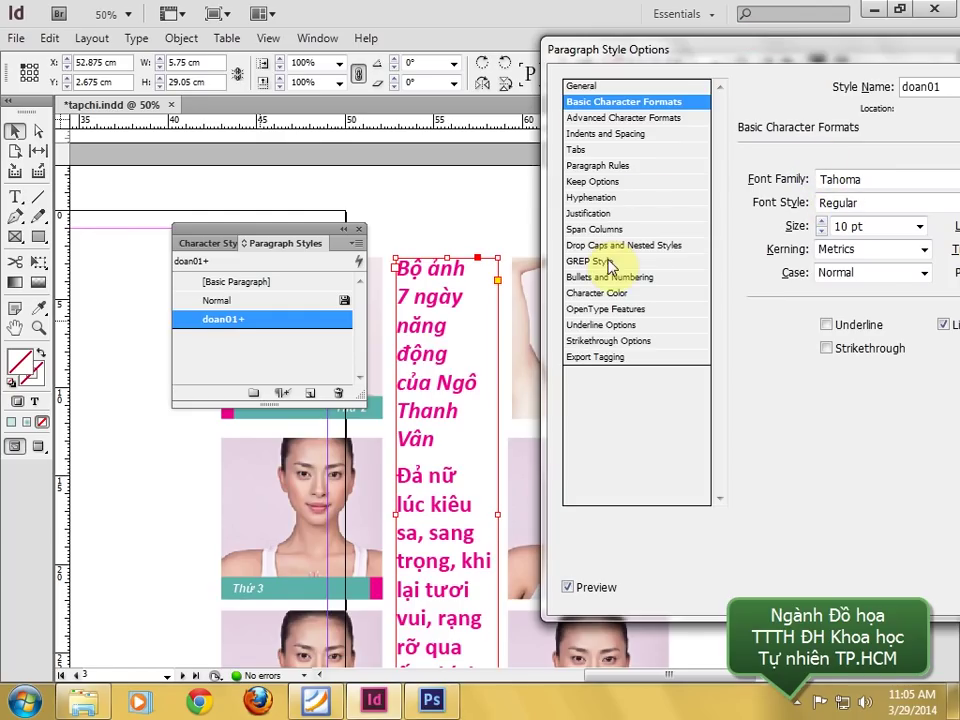
left_click(608, 293)
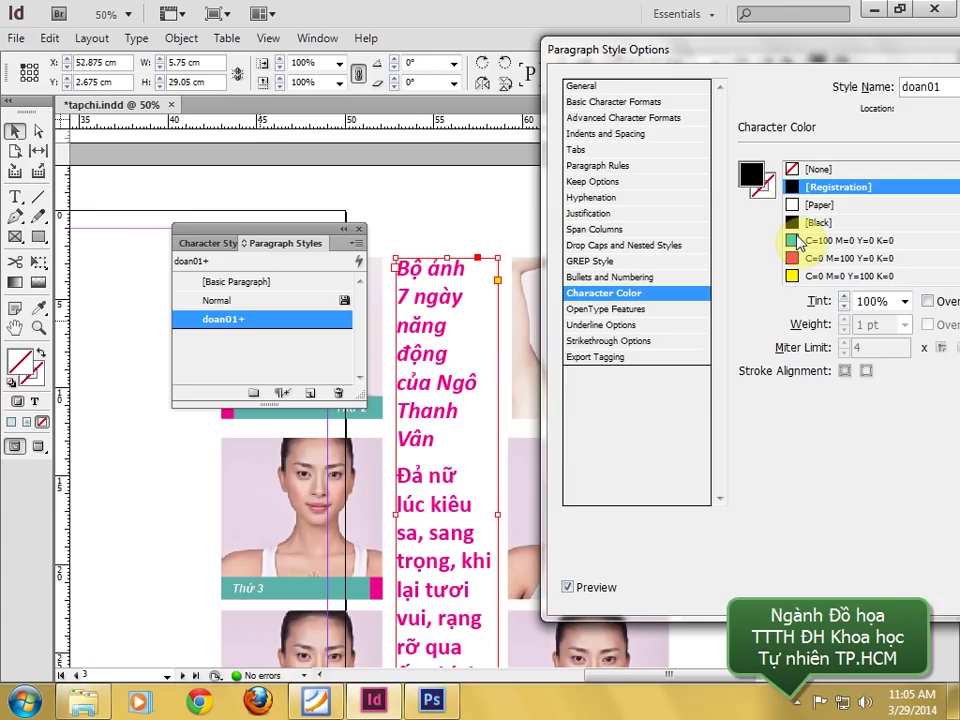
left_click_drag(821, 49, 586, 41)
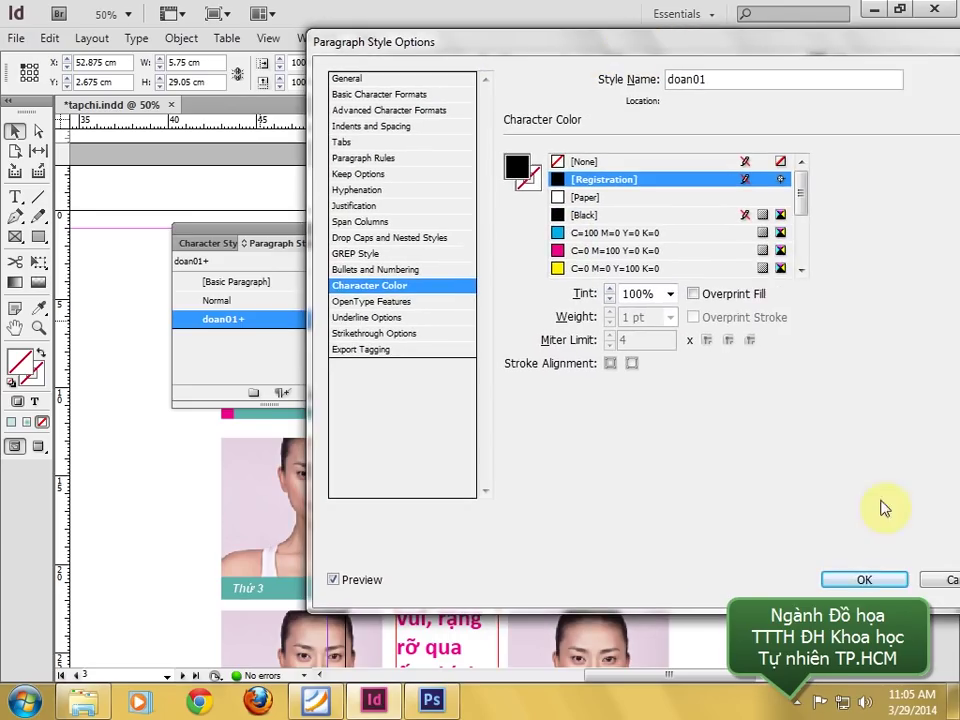
left_click(865, 580)
- Remove the tieude03 character style from the article frame by assigning [None], and check the resulting text up close
left_click(212, 243)
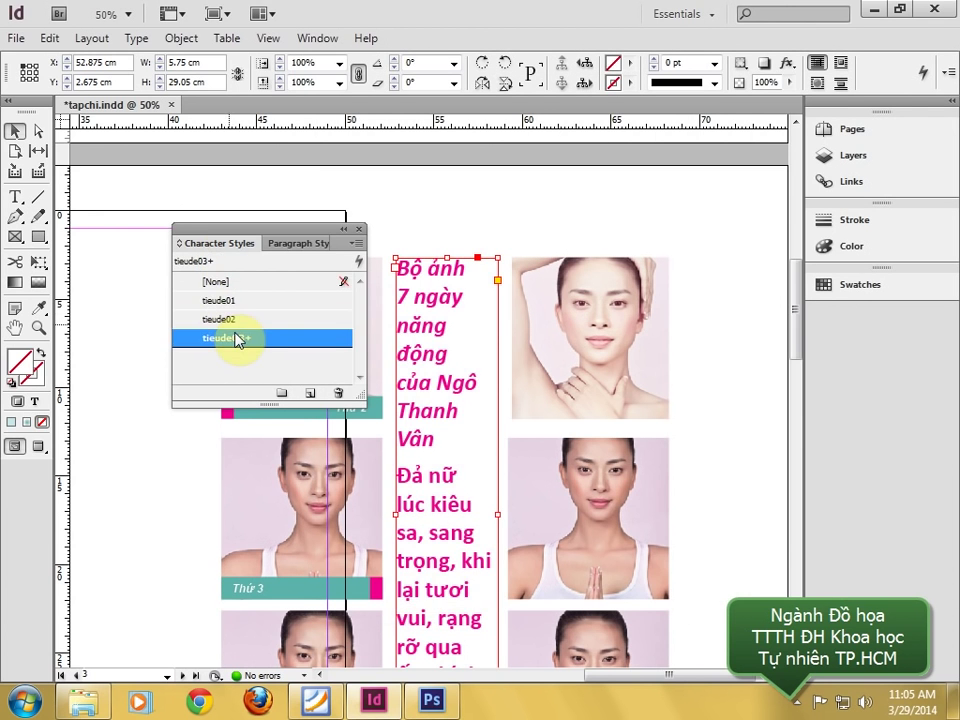
left_click(247, 288)
left_click(429, 315)
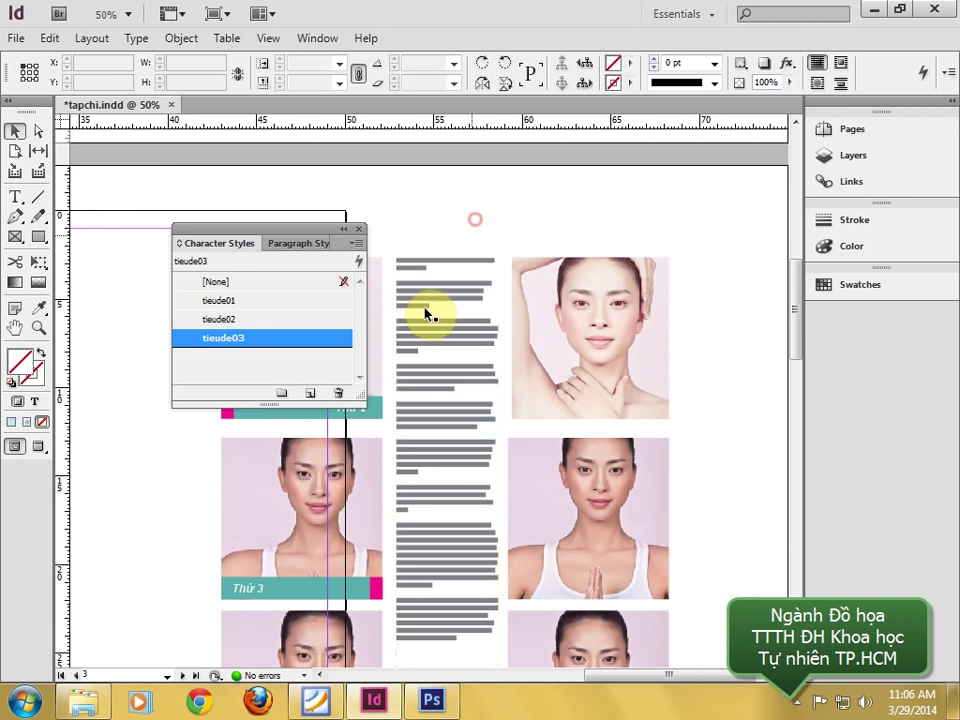
left_click(424, 315)
key("ctrl+equal")
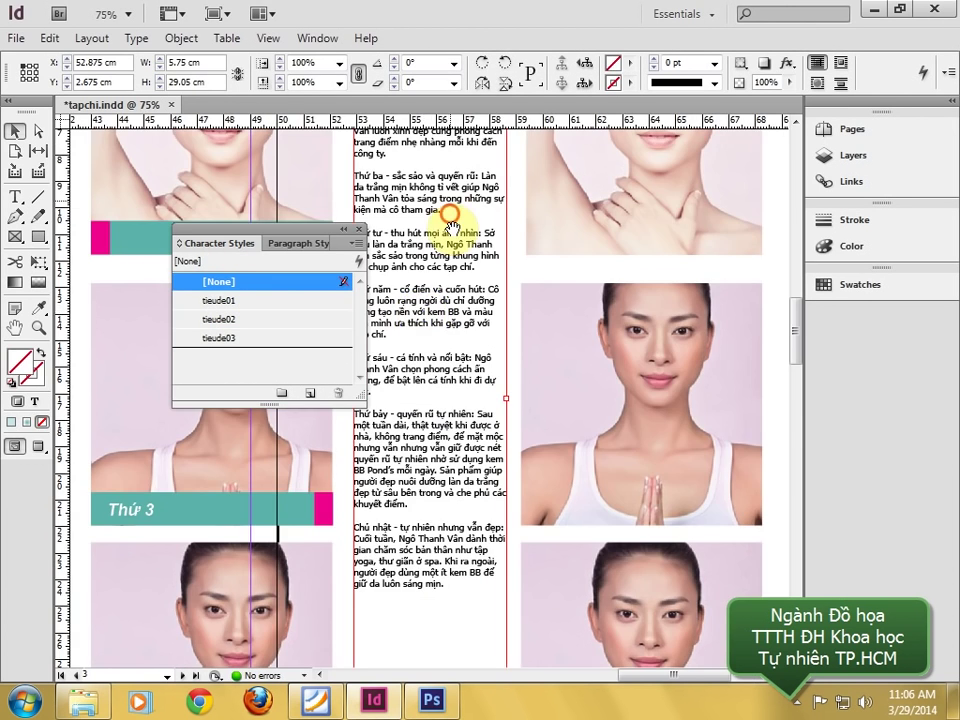
left_click_drag(460, 231, 493, 440)
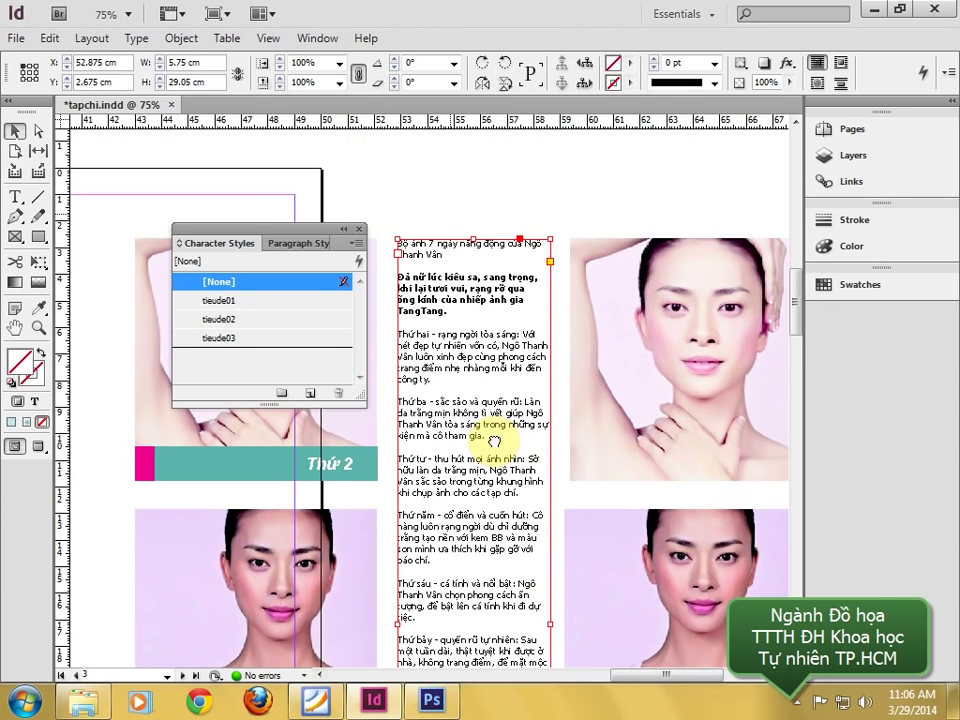
- Delete the title and the bold intro paragraph so the article begins with the "Thứ hai" paragraph
double_click(463, 311)
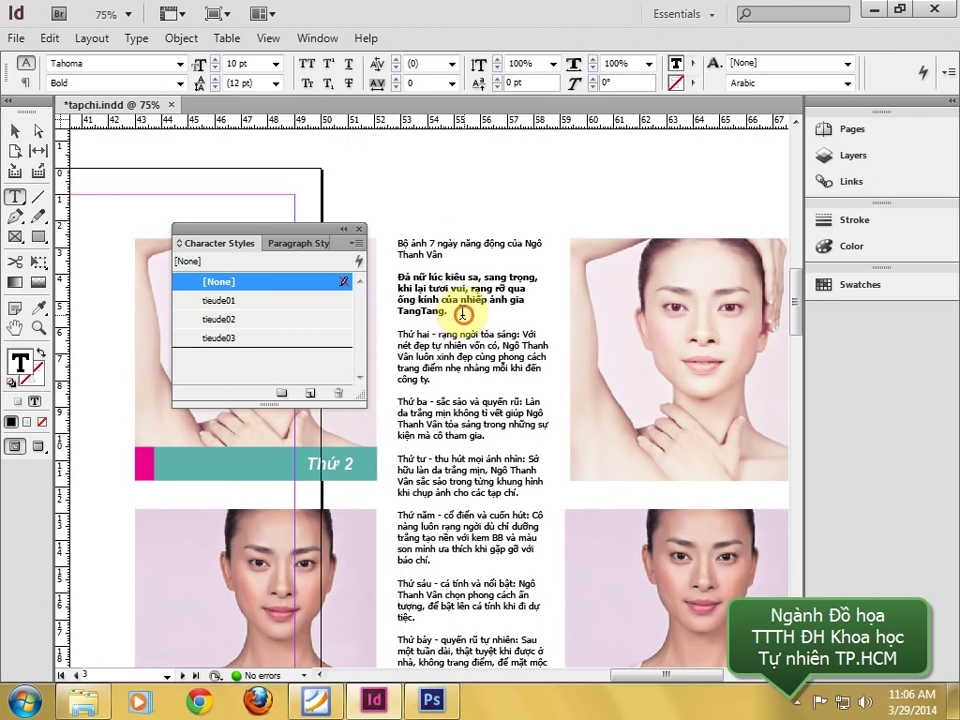
left_click_drag(463, 311, 364, 236)
key("BackSpace")
key("Delete")
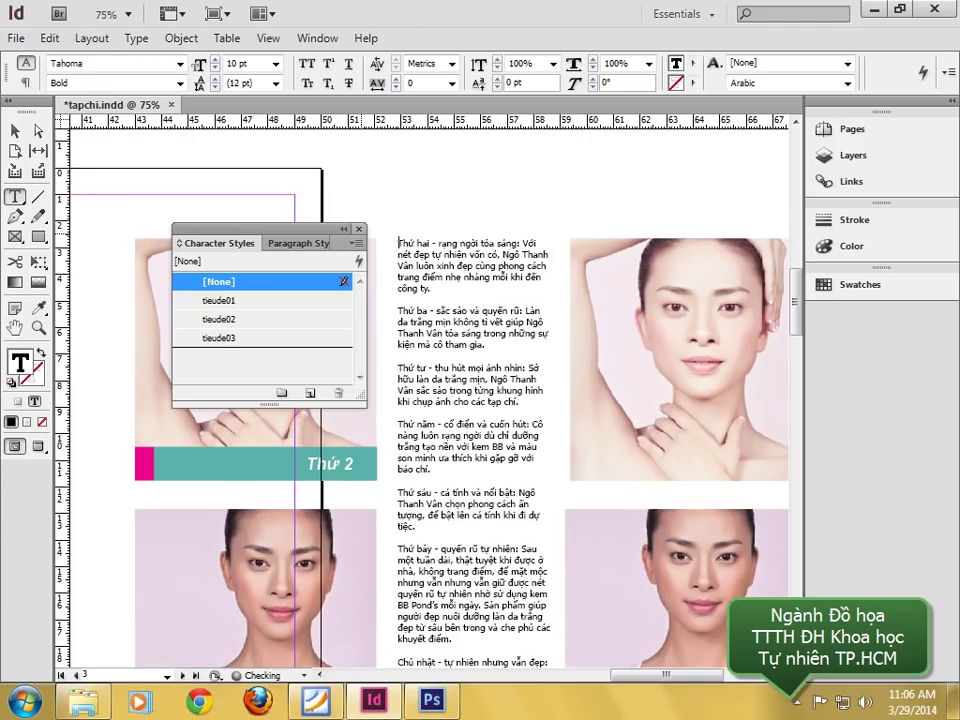
left_click(15, 130)
left_click(421, 214)
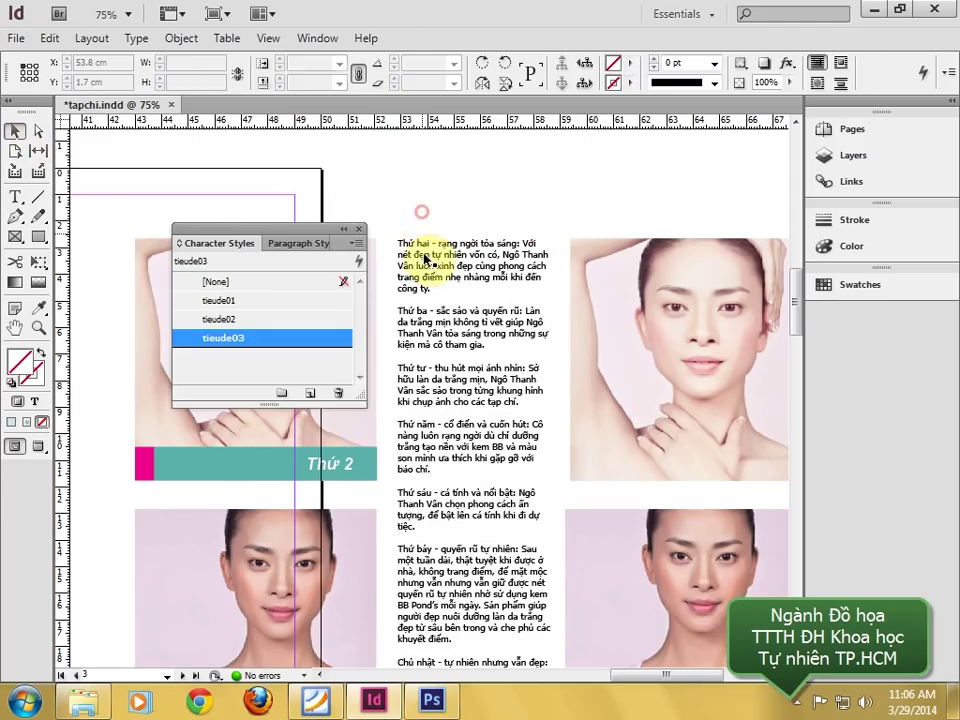
- Edit the doan01 style to use a Bullets list type, matching the article paragraphs in the reference PDF
left_click(439, 270)
left_click(291, 245)
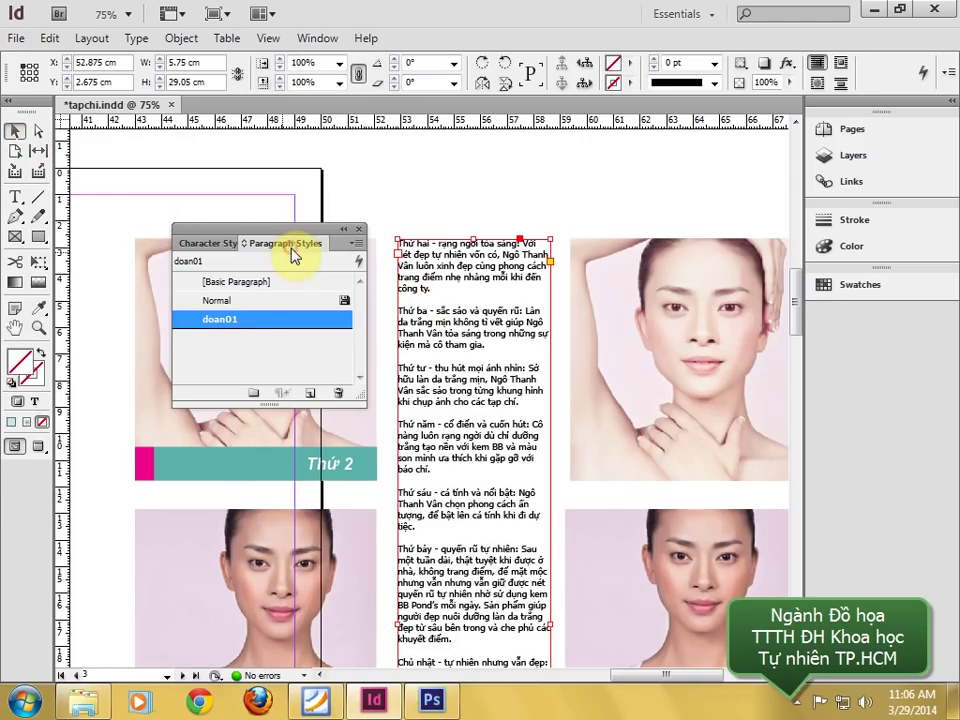
double_click(227, 330)
left_click_drag(472, 40, 782, 54)
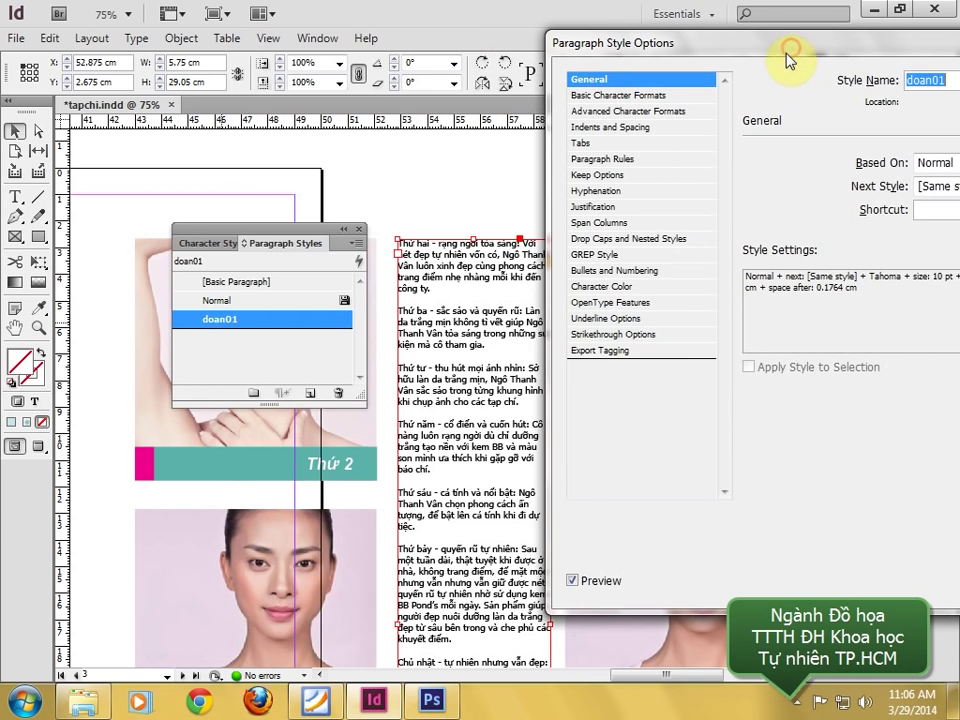
left_click(325, 696)
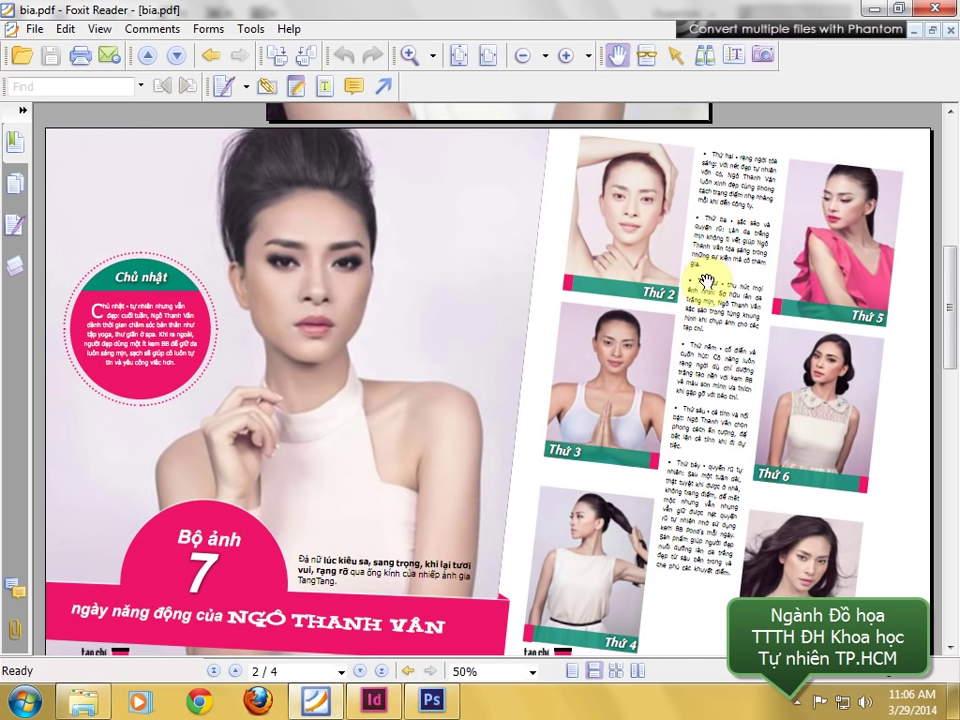
left_click(373, 700)
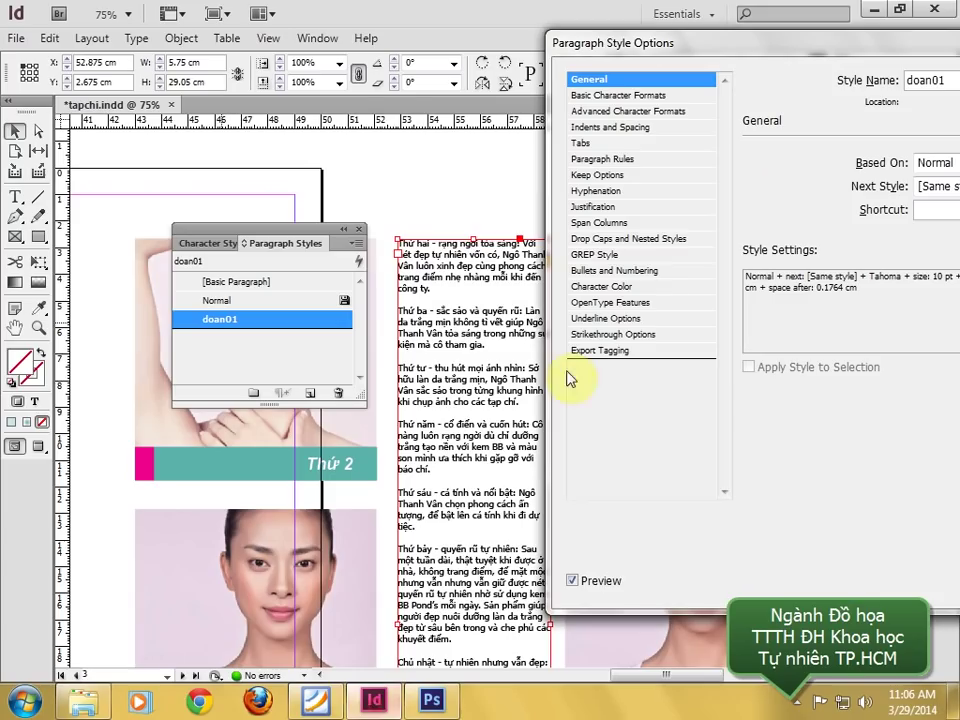
left_click(617, 271)
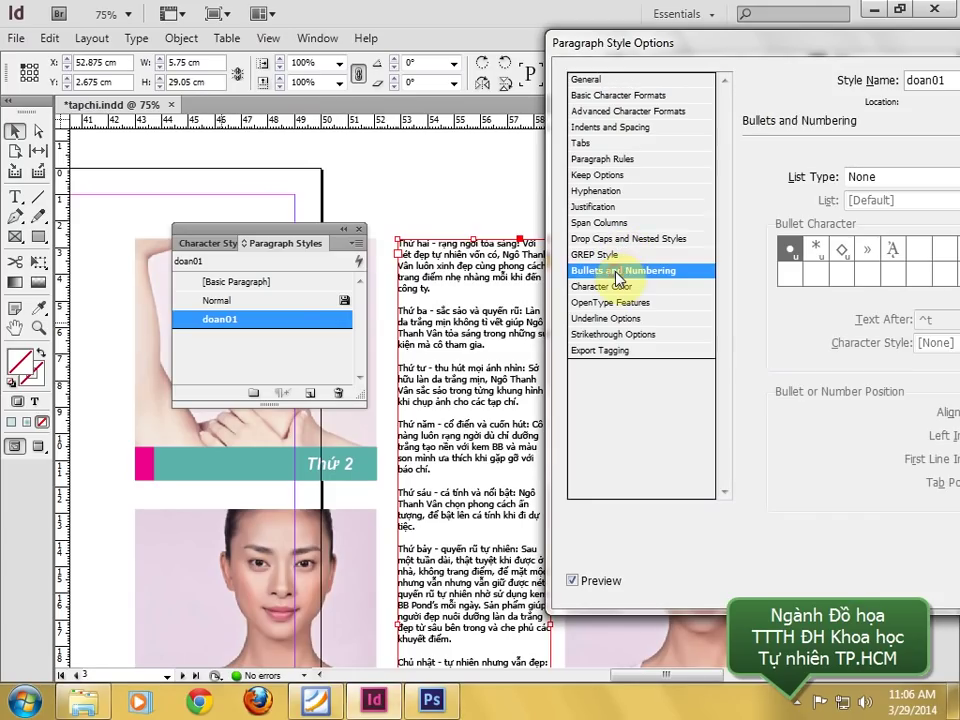
left_click(893, 177)
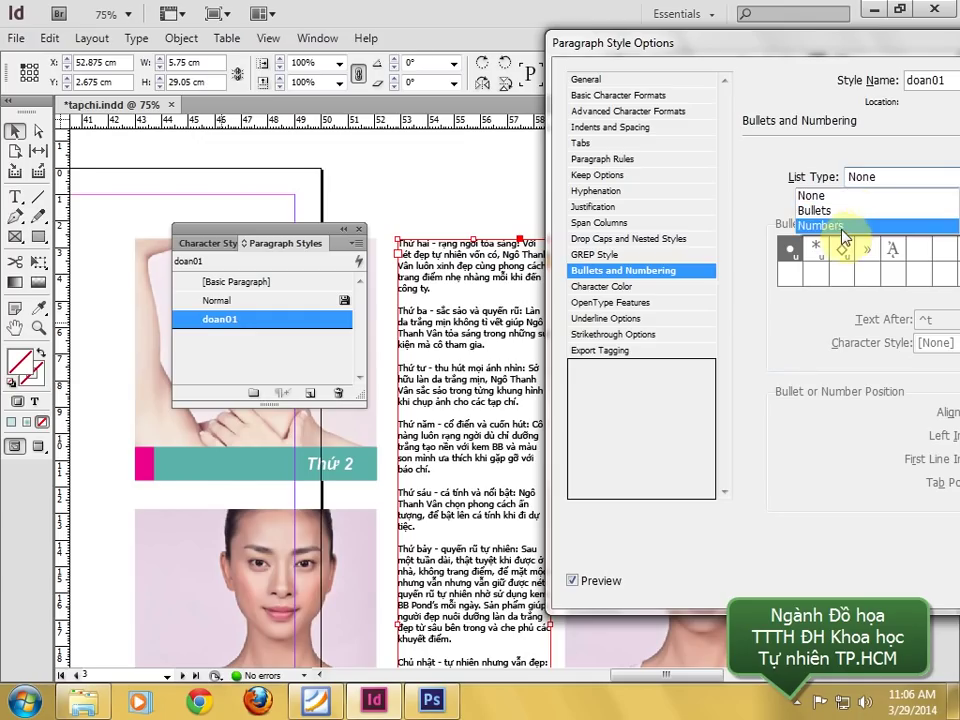
left_click(840, 214)
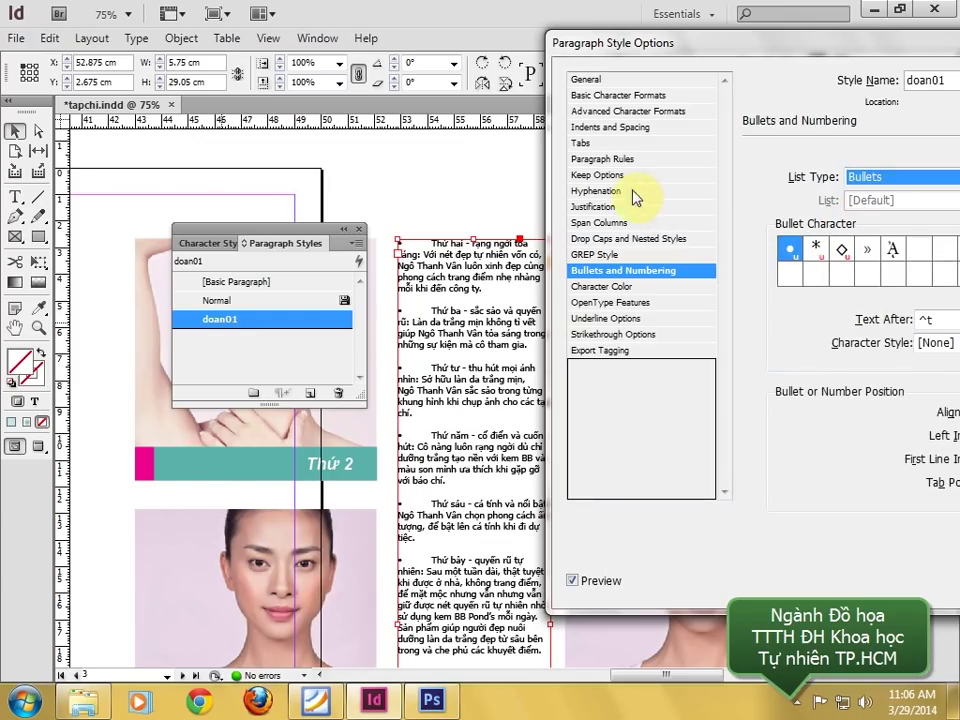
- Set the doan01 style's first line indent to 1 cm, with the preview kept on
left_click(599, 128)
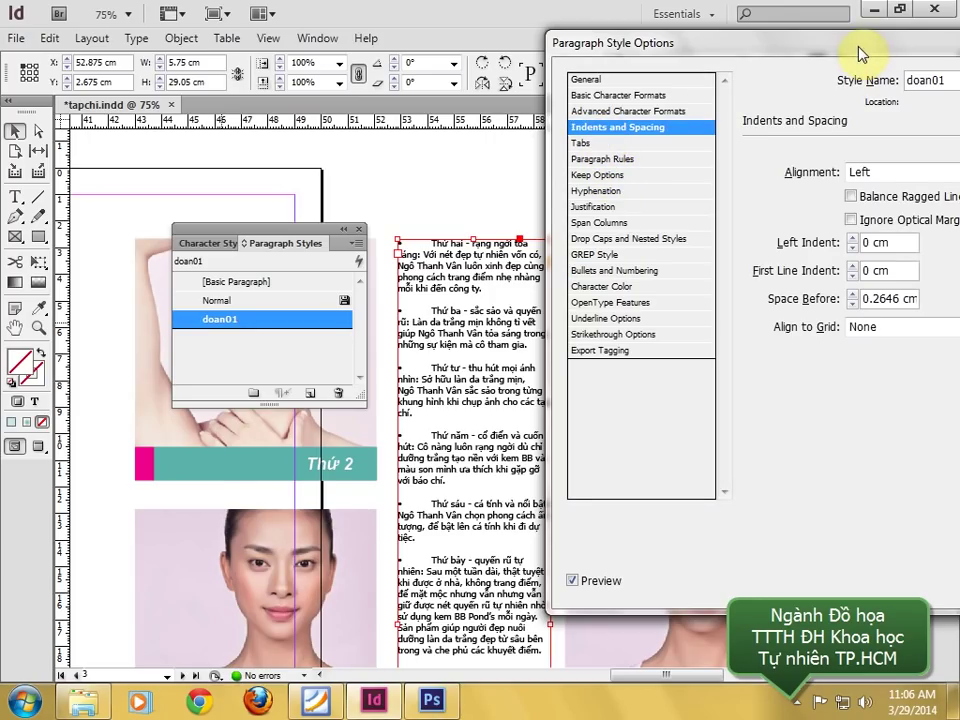
left_click_drag(836, 47, 743, 45)
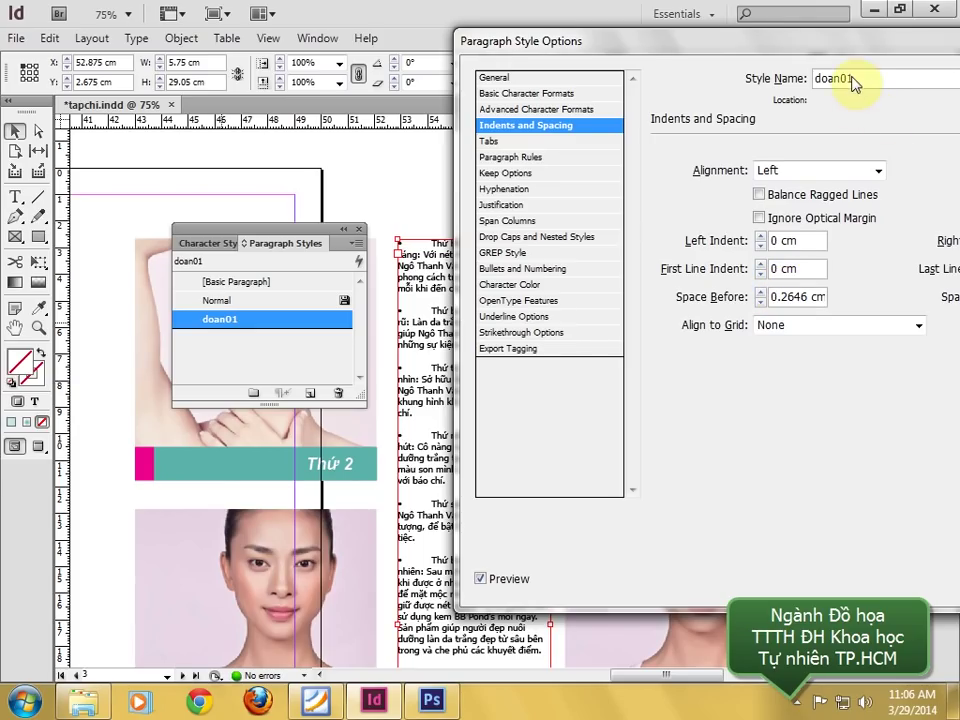
left_click_drag(857, 58, 727, 65)
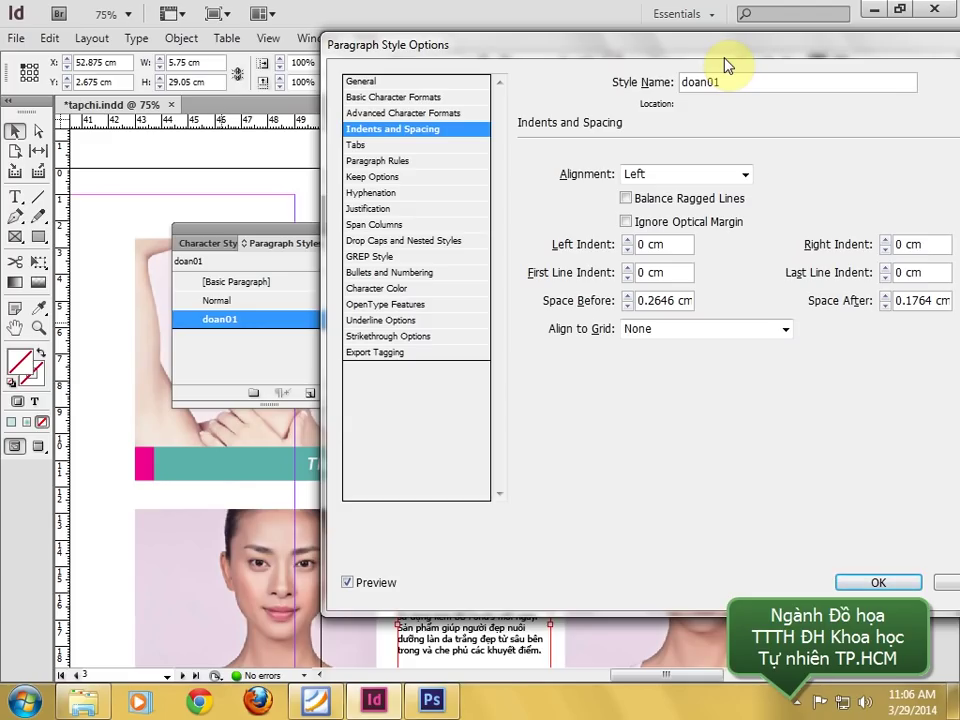
left_click_drag(727, 65, 668, 71)
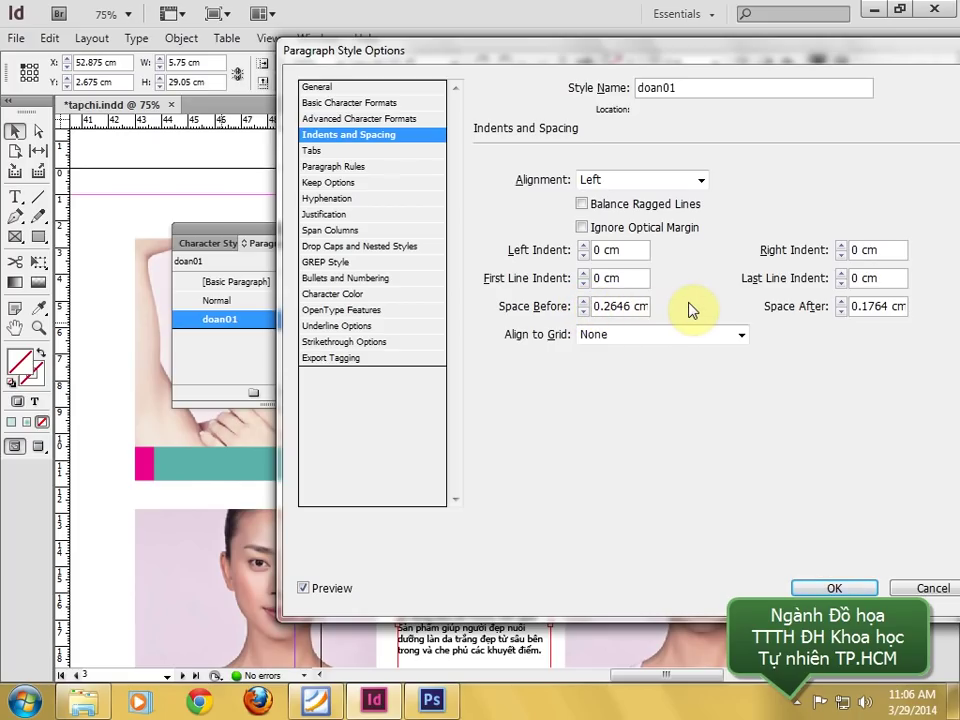
left_click_drag(590, 60, 866, 131)
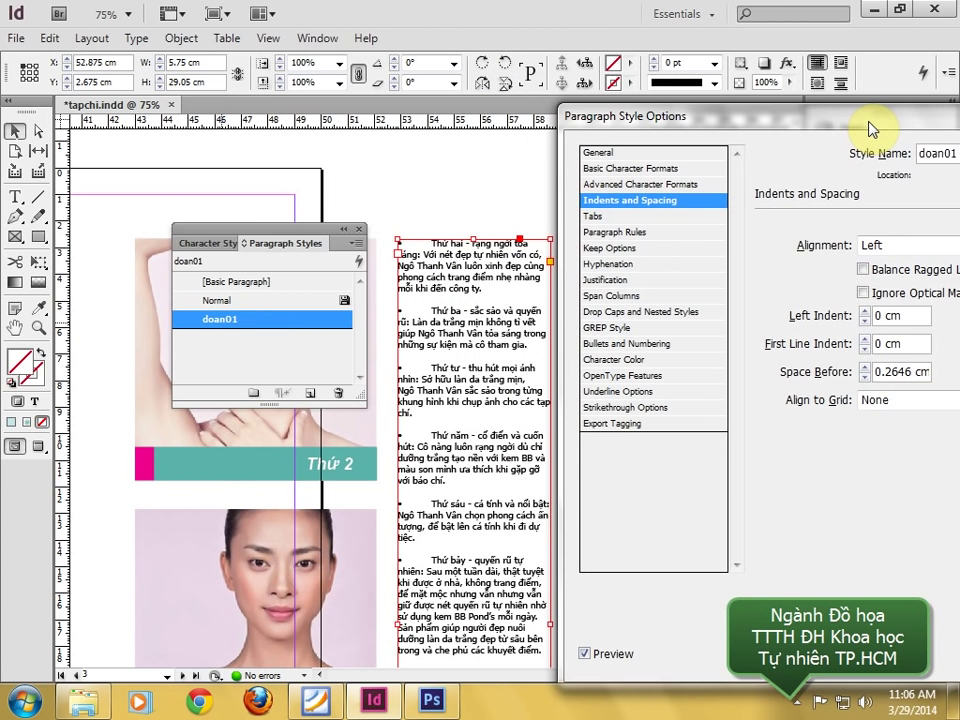
left_click_drag(868, 121, 771, 122)
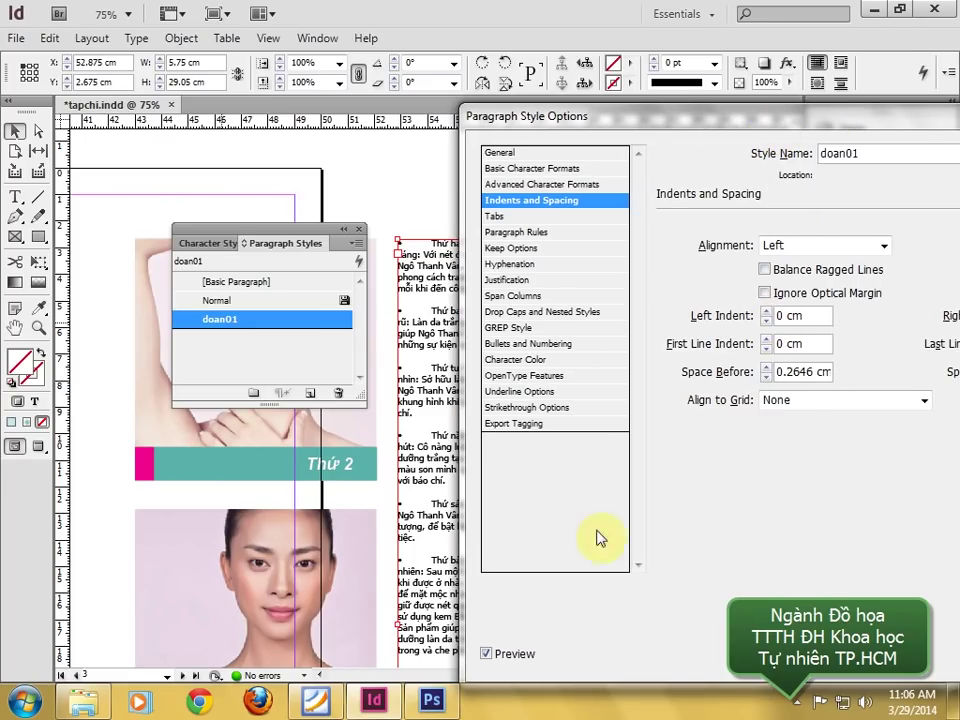
left_click(486, 653)
left_click(486, 653)
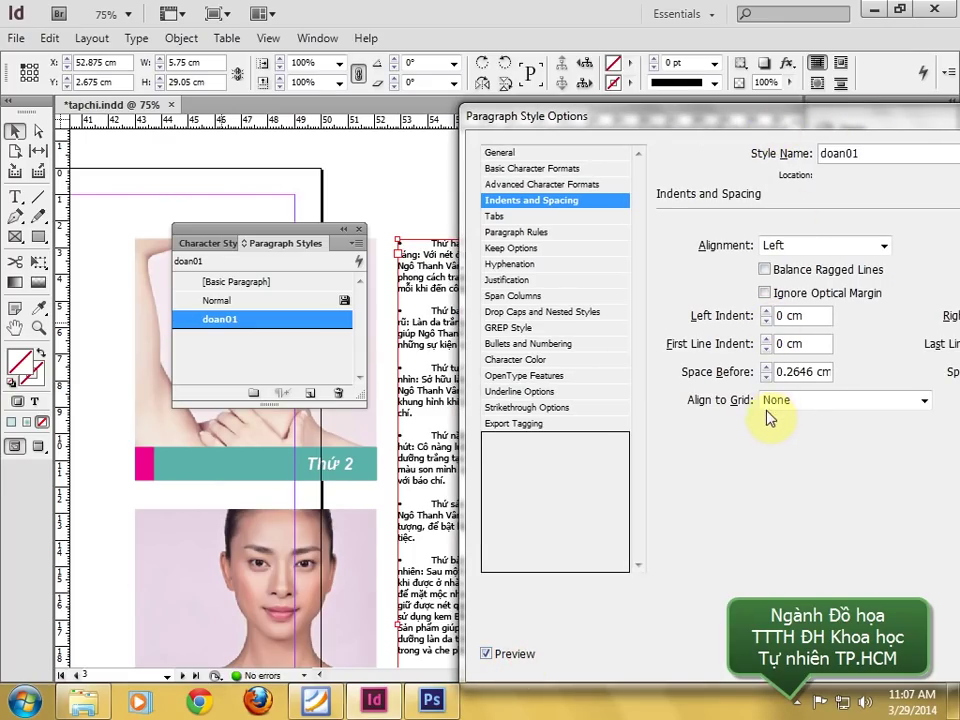
left_click(766, 349)
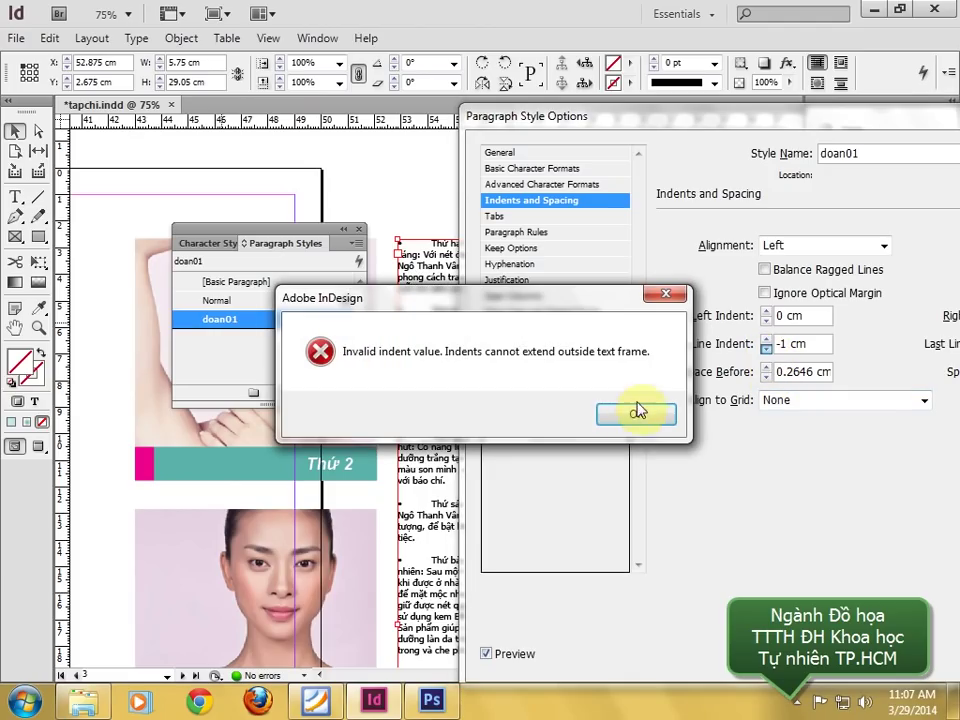
left_click(634, 413)
left_click(766, 343)
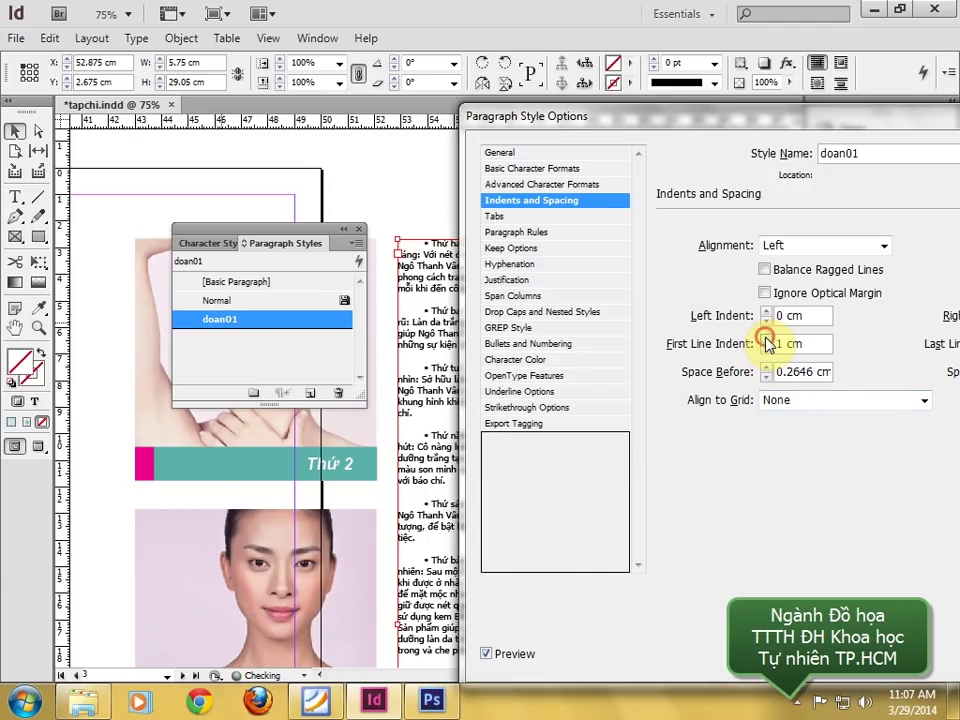
- Set the doan01 paragraph style's space before to 0.5 cm, keeping the first line indent at 1 cm
left_click(766, 338)
left_click(766, 349)
left_click(766, 377)
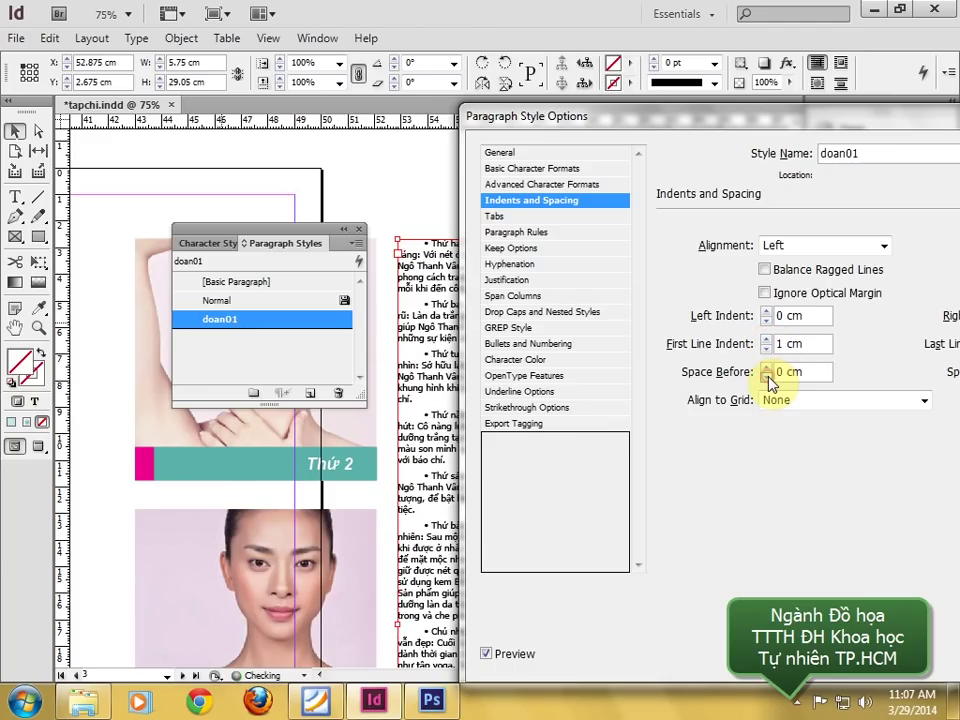
left_click(767, 367)
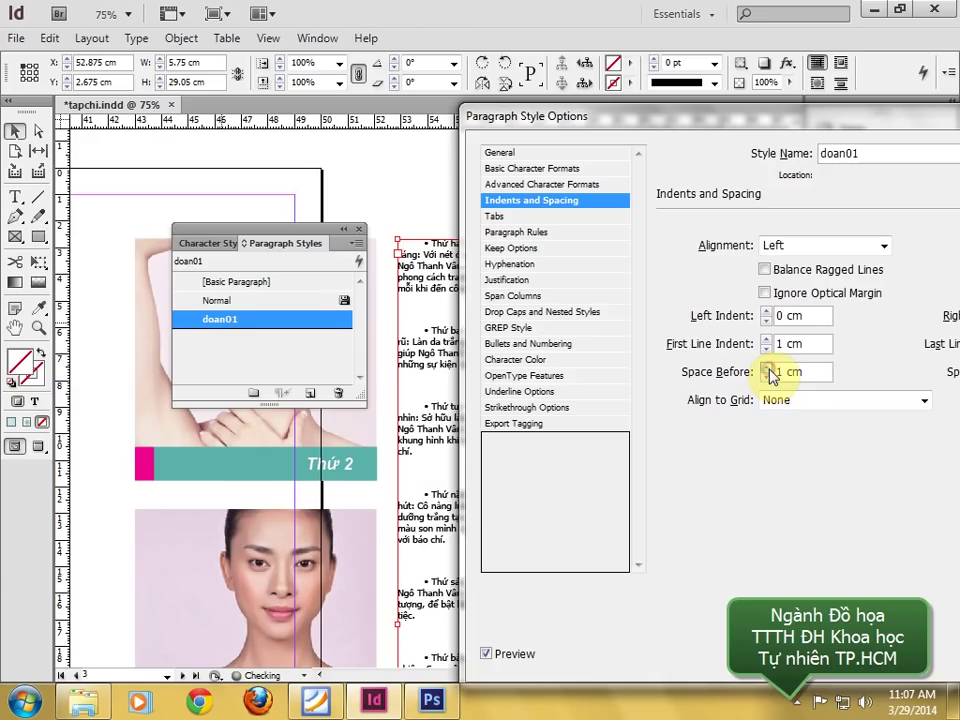
left_click(767, 377)
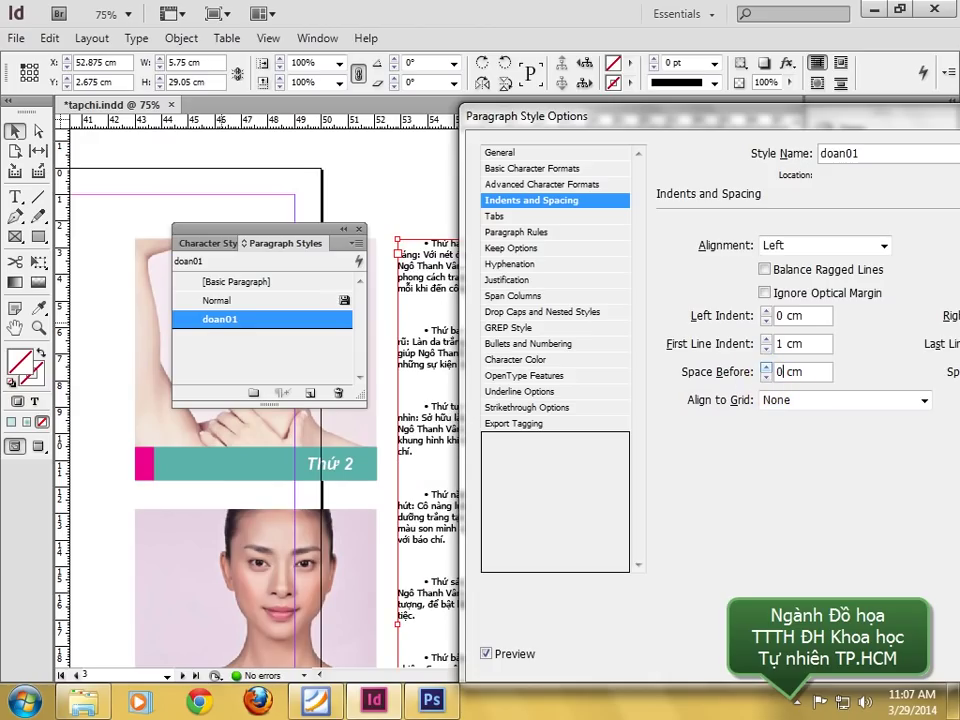
left_click(795, 344)
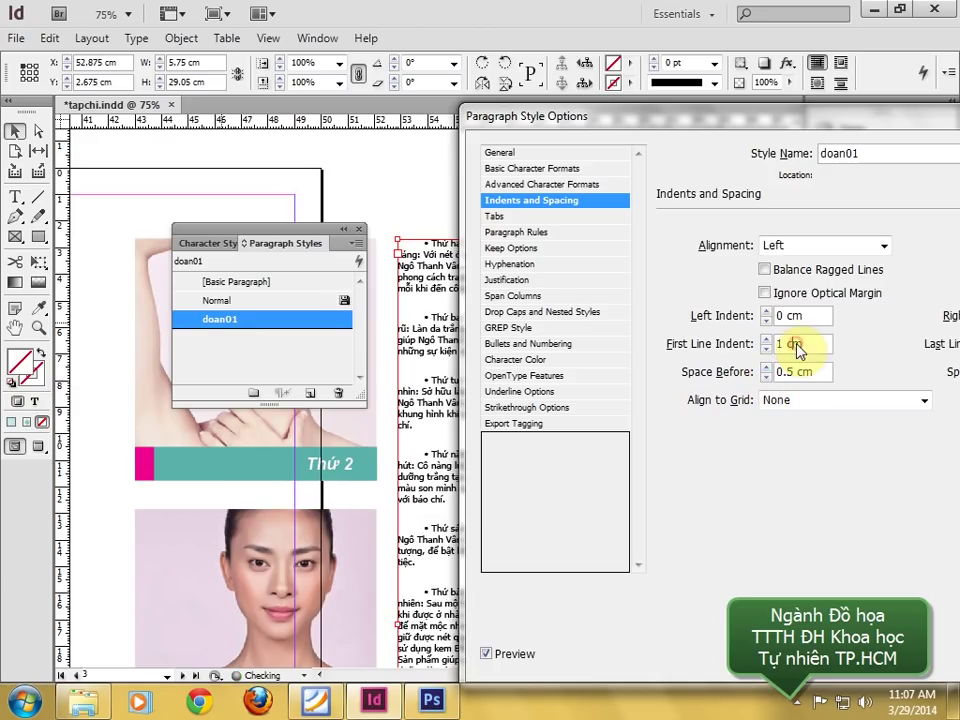
- Set the doan01 style's paragraph alignment to Left Justify
mouse_move(693, 120)
left_mouse_down()
mouse_move(876, 129)
mouse_move(680, 124)
left_mouse_up()
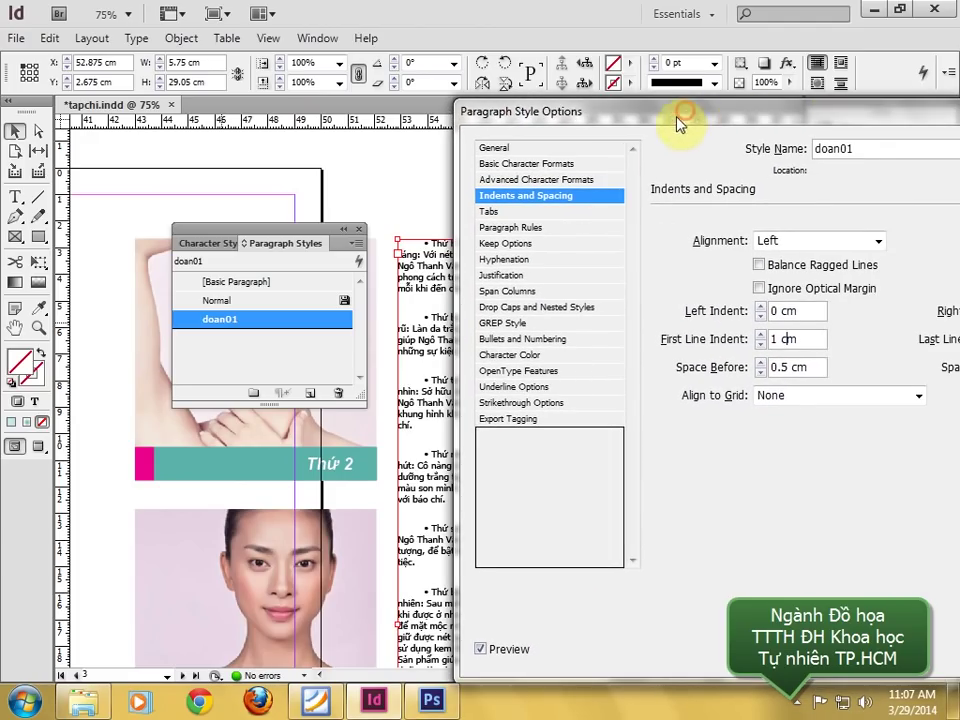
left_click(525, 181)
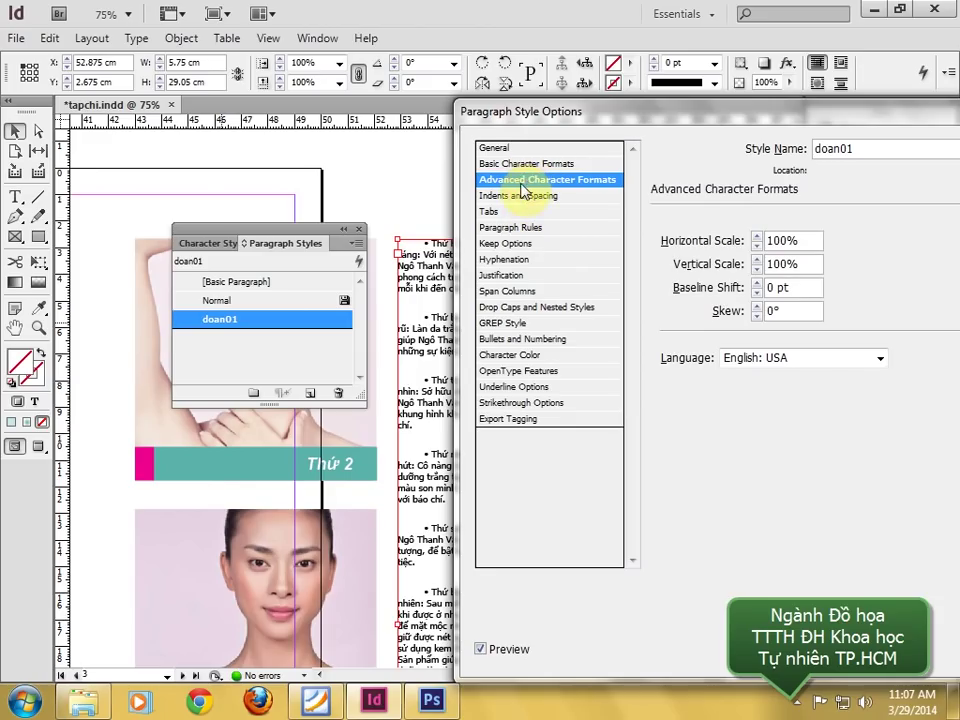
left_click(517, 195)
left_click(775, 240)
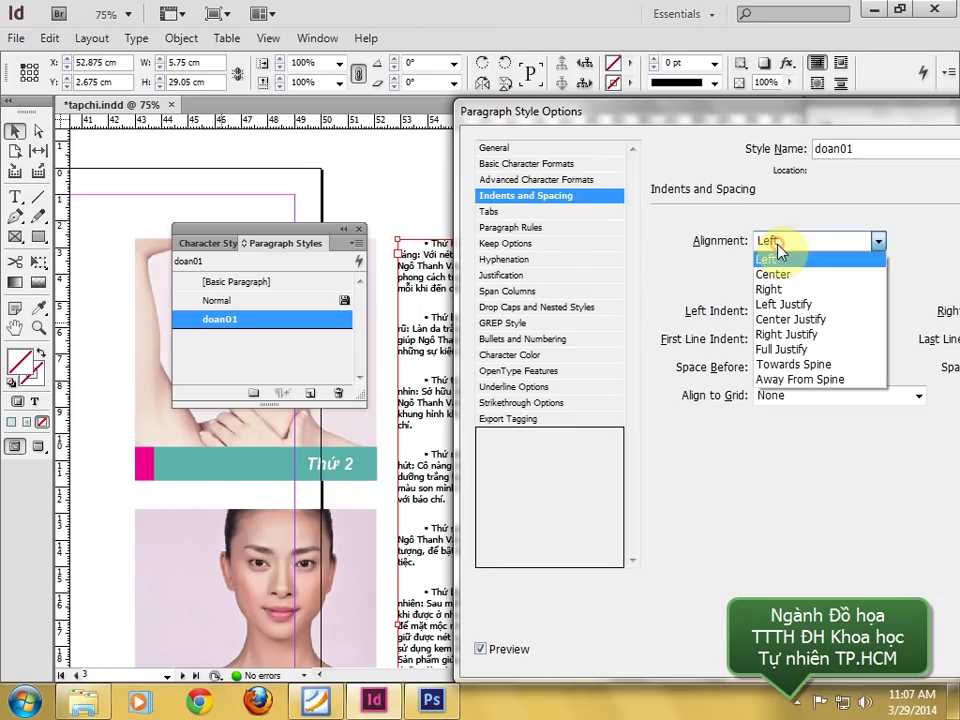
left_click(785, 305)
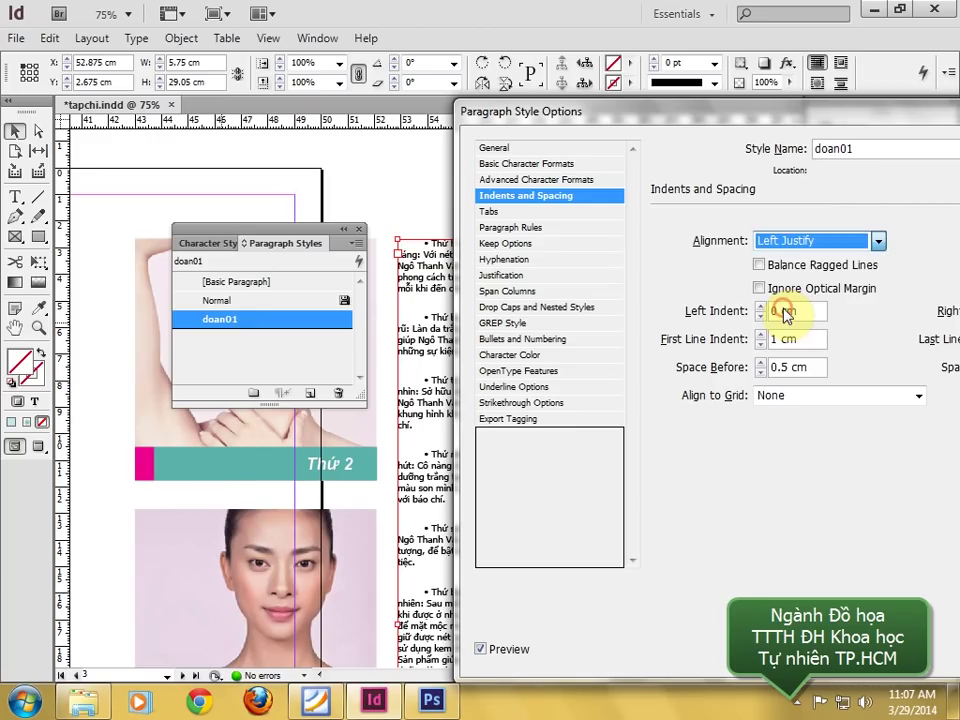
left_click_drag(640, 115, 825, 135)
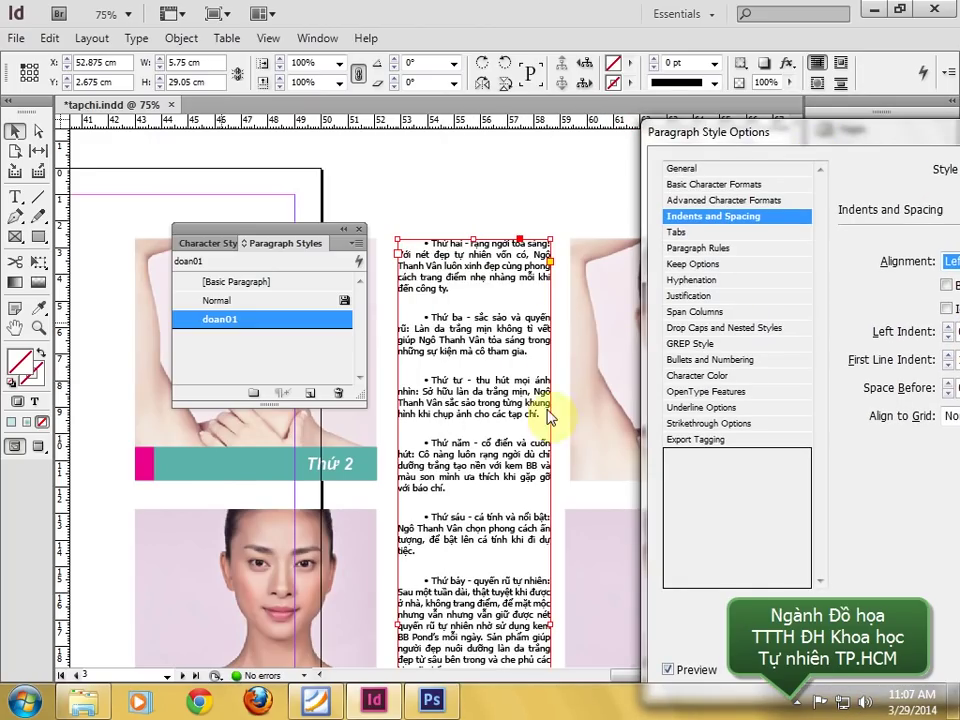
left_click_drag(835, 135, 696, 133)
- Set the doan01 style's first line indent to 0.7 cm and apply the style changes
left_click(826, 366)
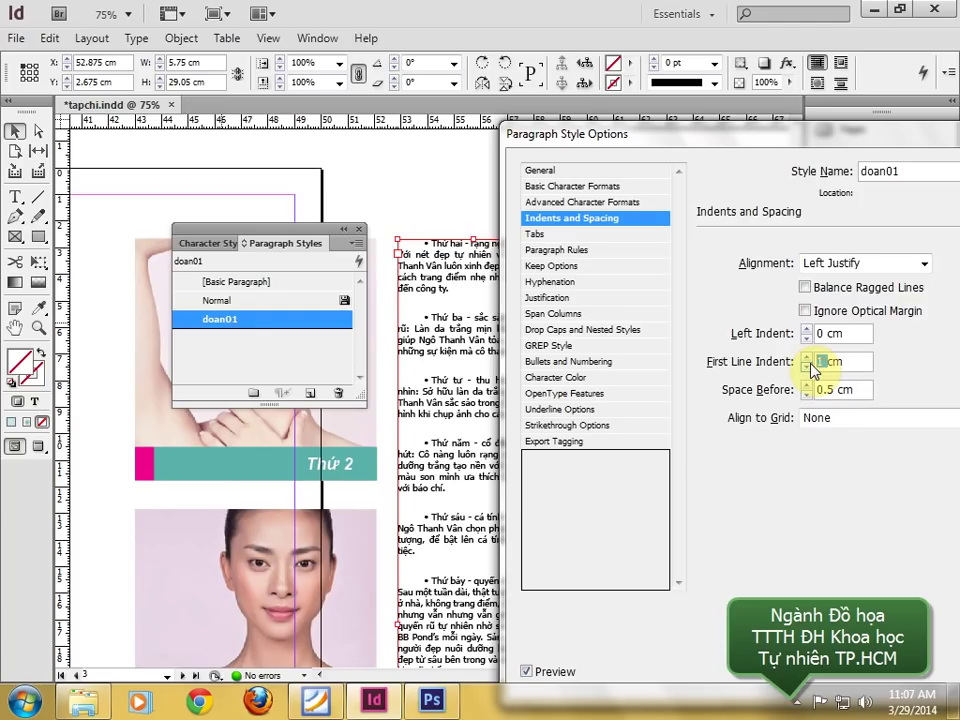
type("0.5")
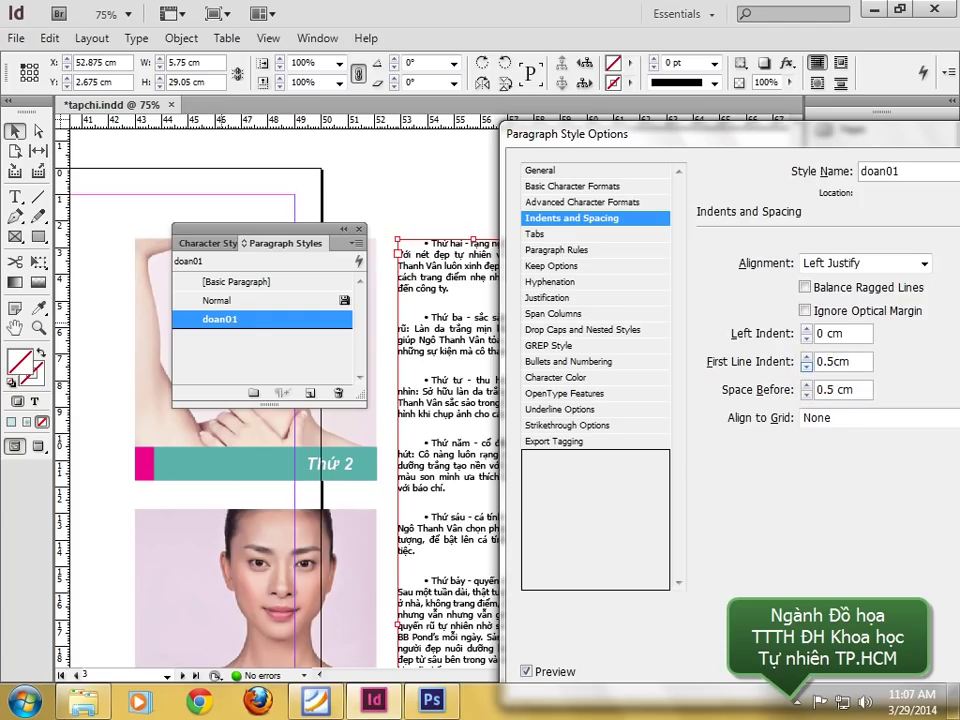
left_click(840, 390)
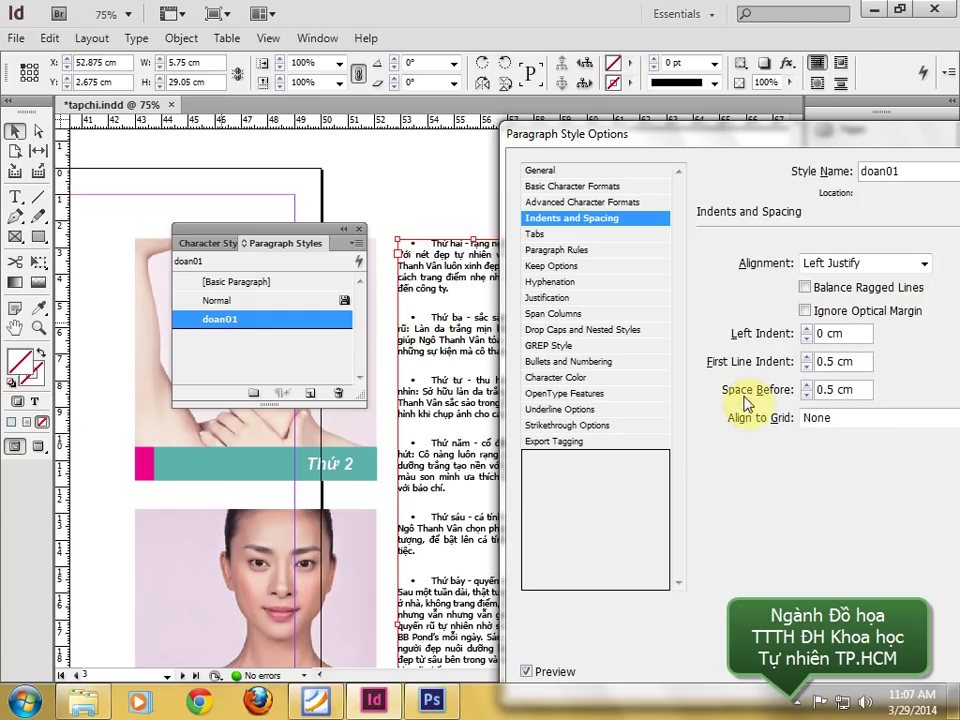
left_click(826, 361)
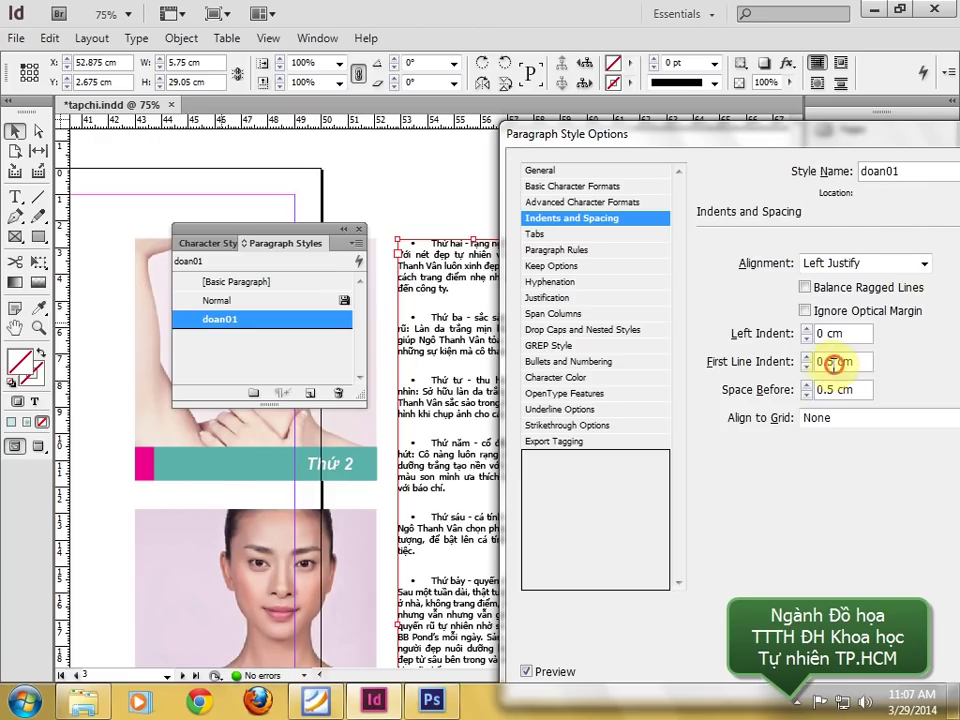
type("7")
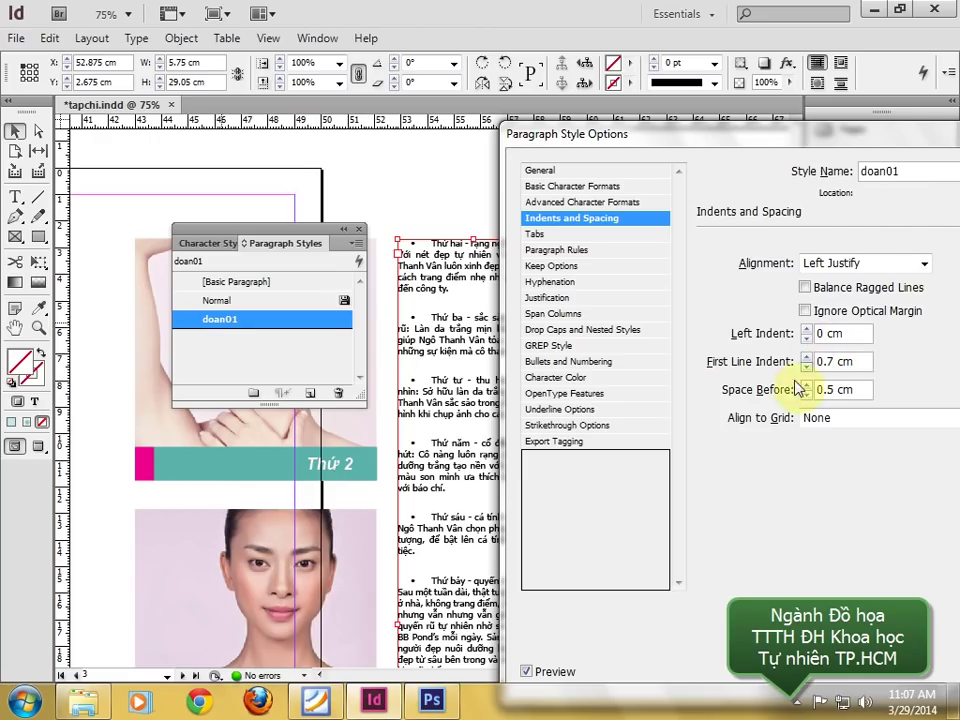
left_click(548, 672)
left_click(555, 675)
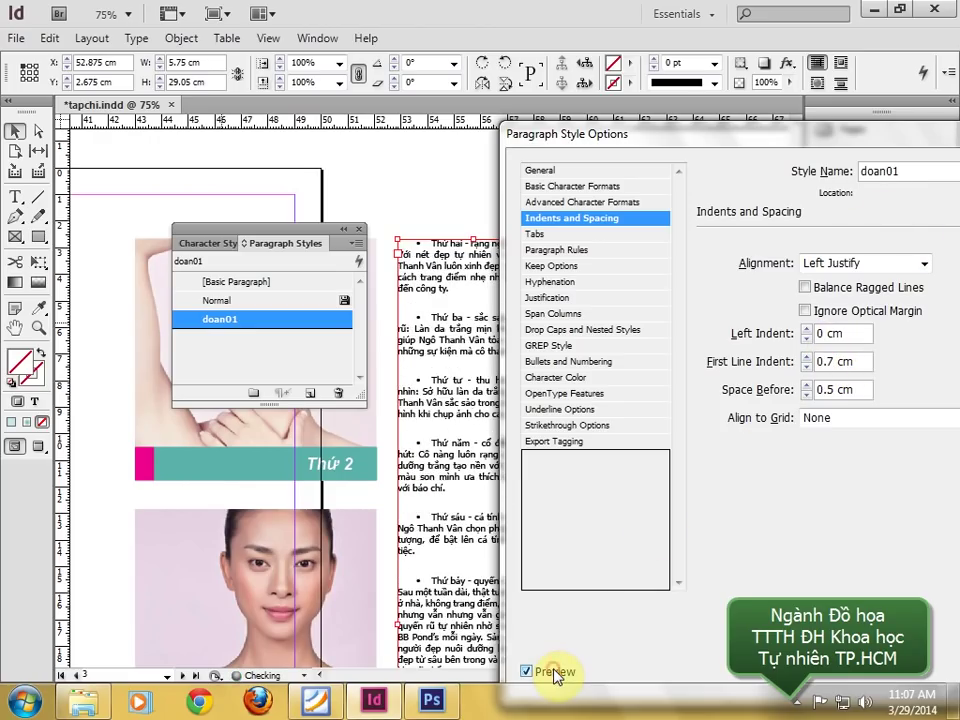
key("Return")
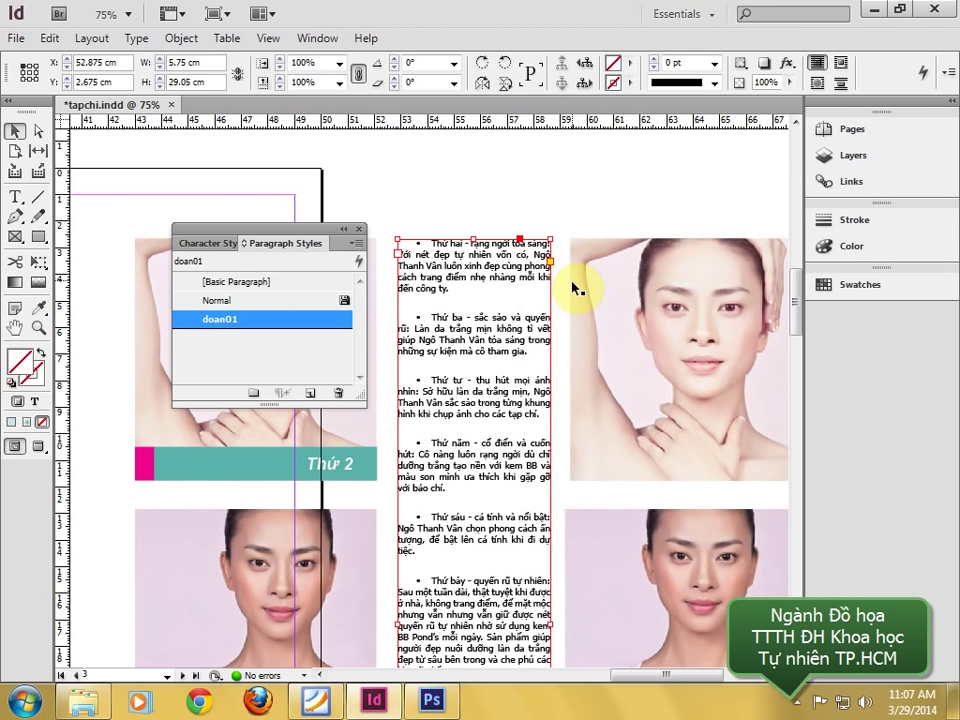
- Remove the empty bullet after the last paragraph in the text column between the photos
left_click(561, 206)
key("ctrl+minus")
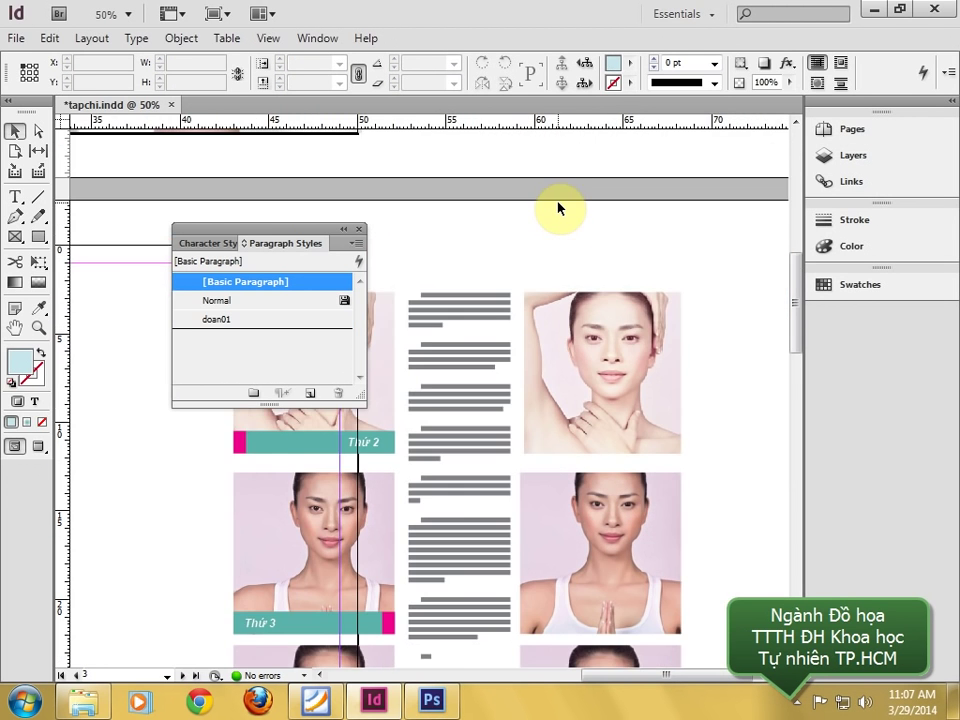
scroll(499, 321, "down", 5)
key("ctrl+equal")
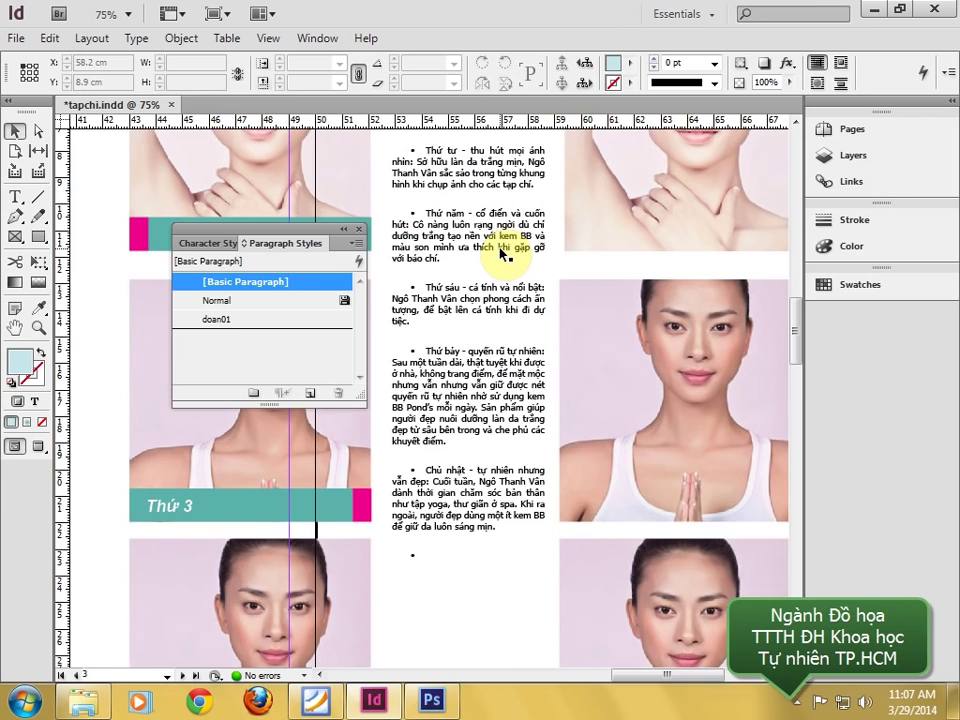
left_click_drag(502, 254, 497, 397)
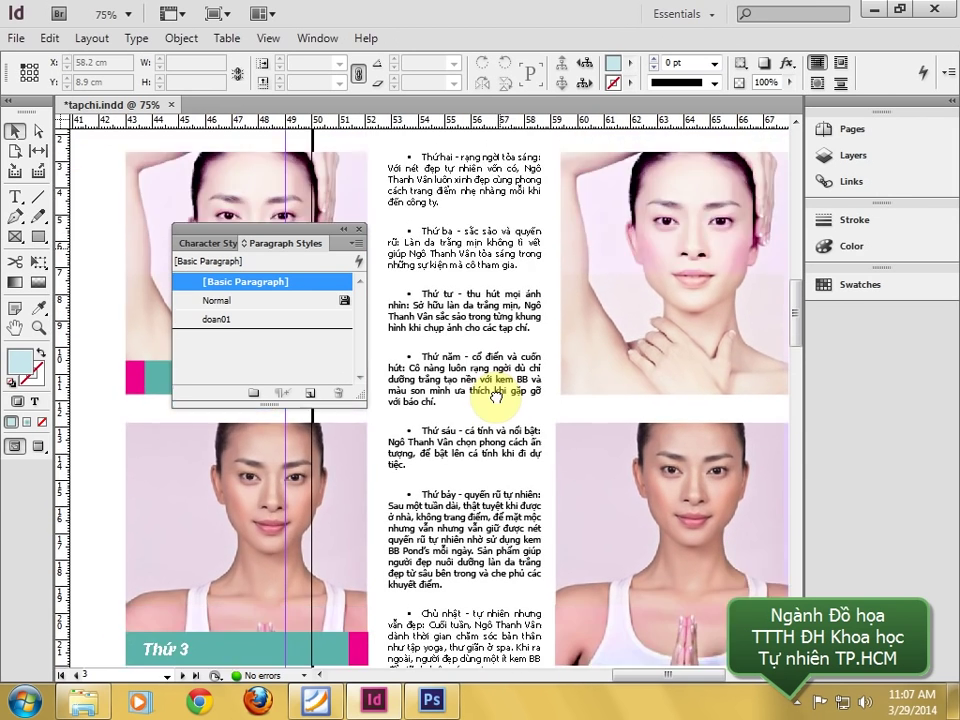
scroll(497, 395, "down", 7)
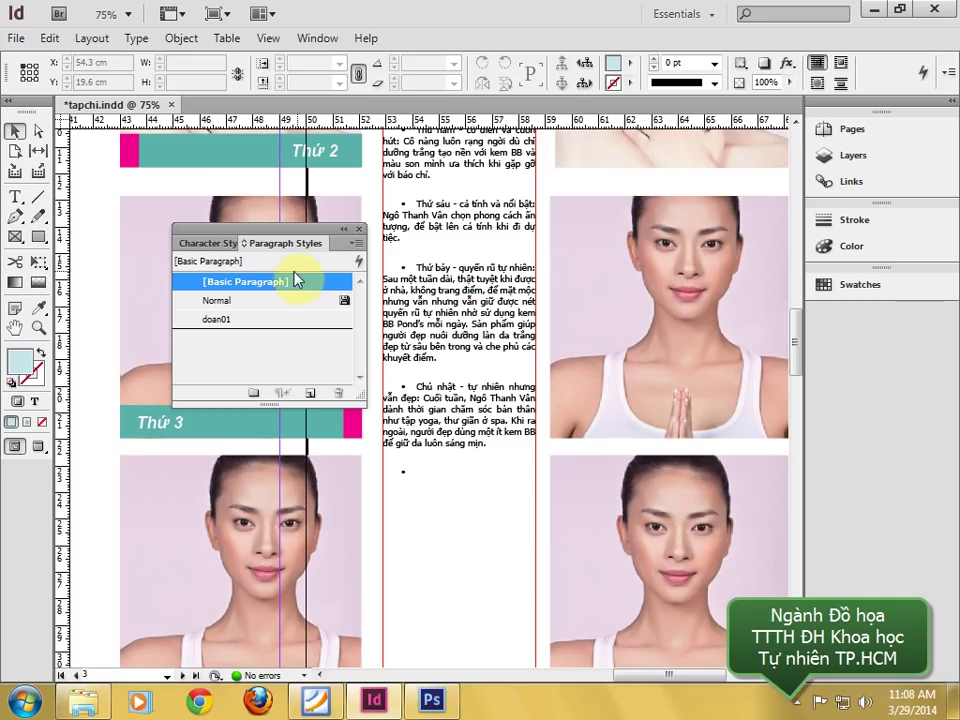
double_click(395, 471)
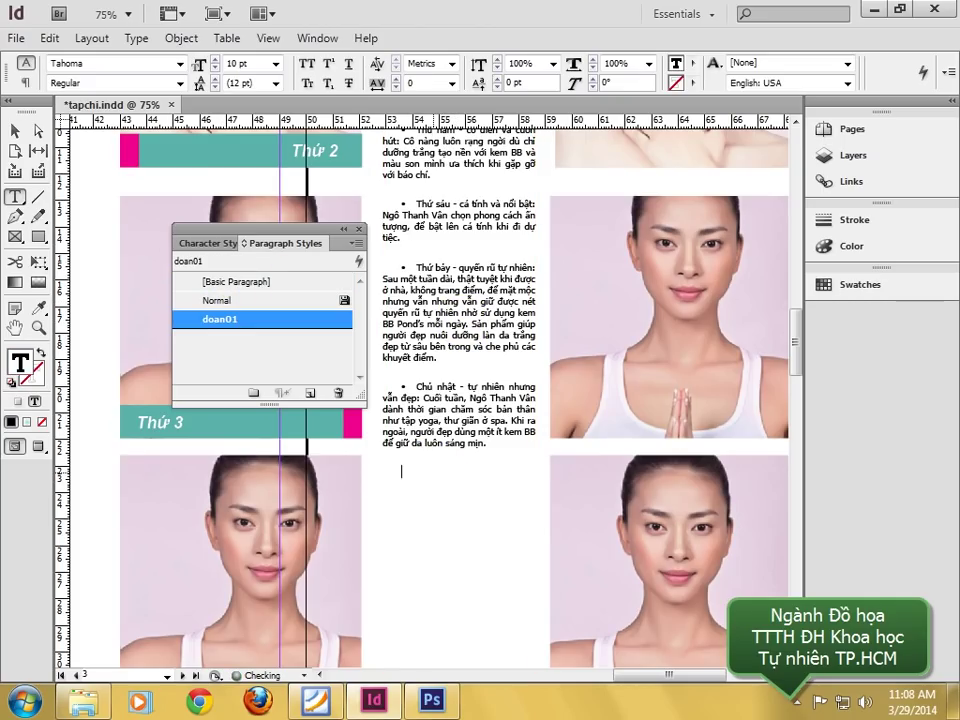
left_click(15, 130)
- Shorten the text frame between the photos from its bottom edge to about 20.7 cm high
left_click(510, 353)
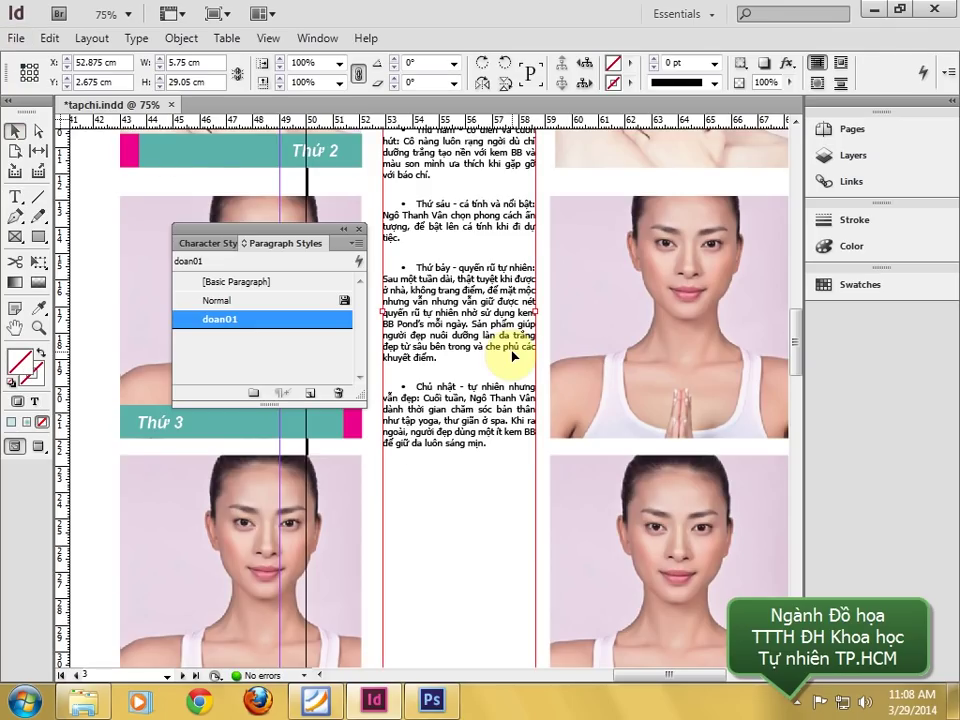
key("ctrl+minus")
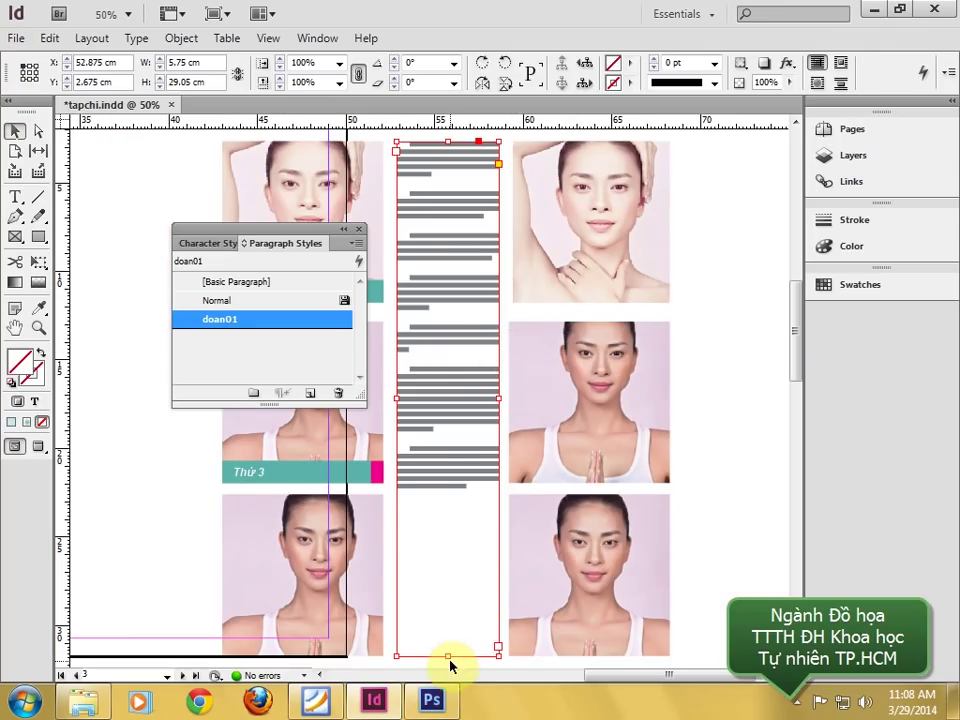
left_click_drag(448, 648, 449, 508)
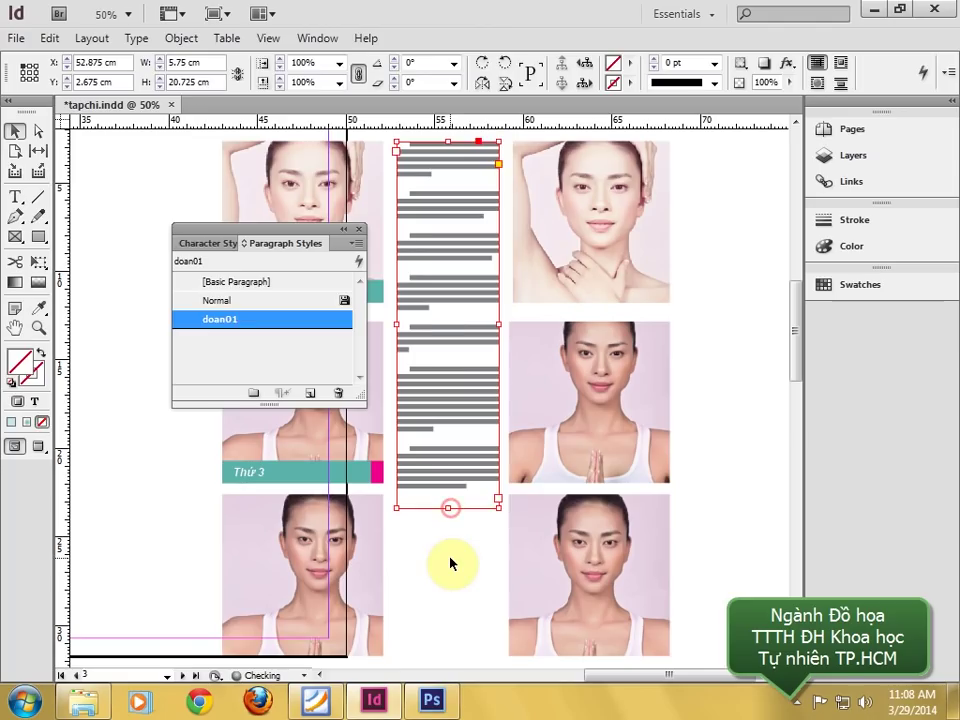
left_click(449, 562)
- Switch to bia.pdf in Foxit Reader and examine the spread on pages 2 and 3, including the round Chủ nhật text badge
key("ctrl+minus")
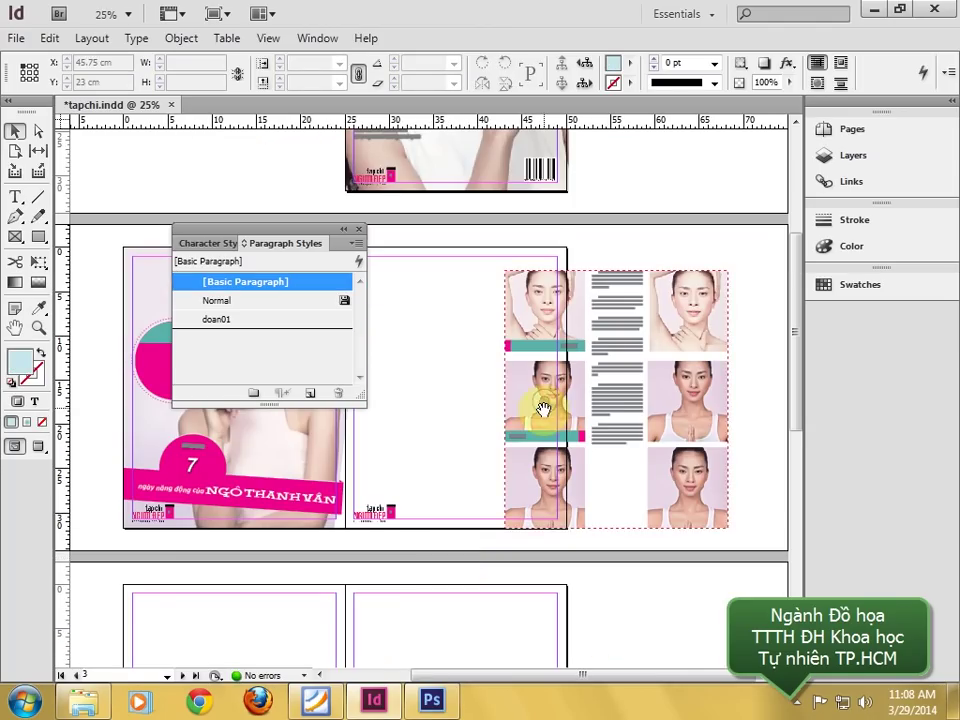
scroll(424, 435, "up", 1)
key("ctrl+equal")
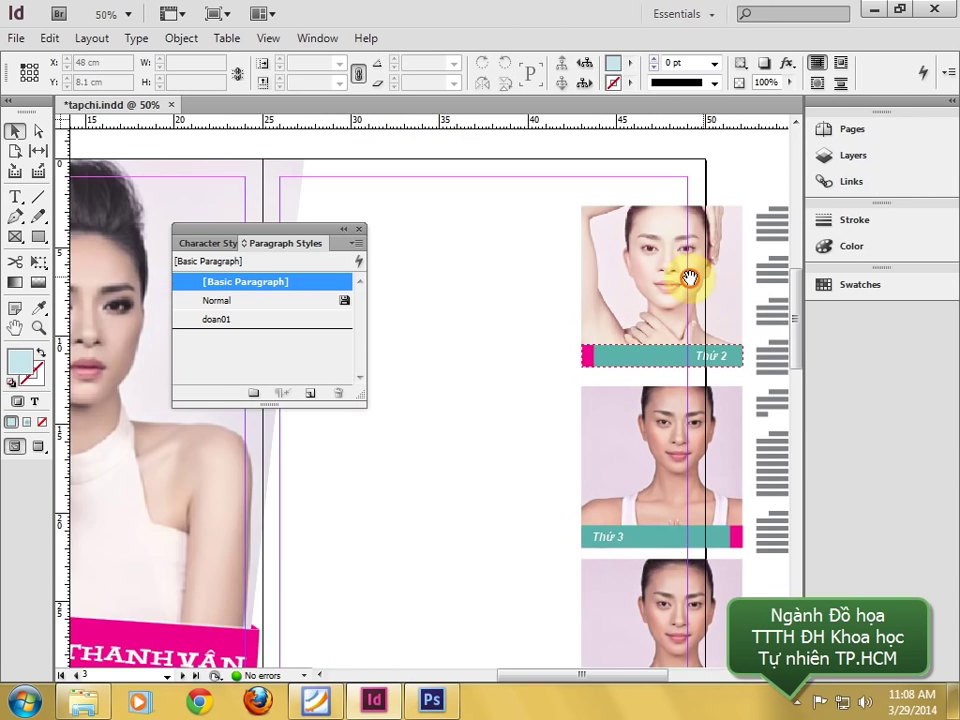
left_click_drag(690, 272, 432, 290)
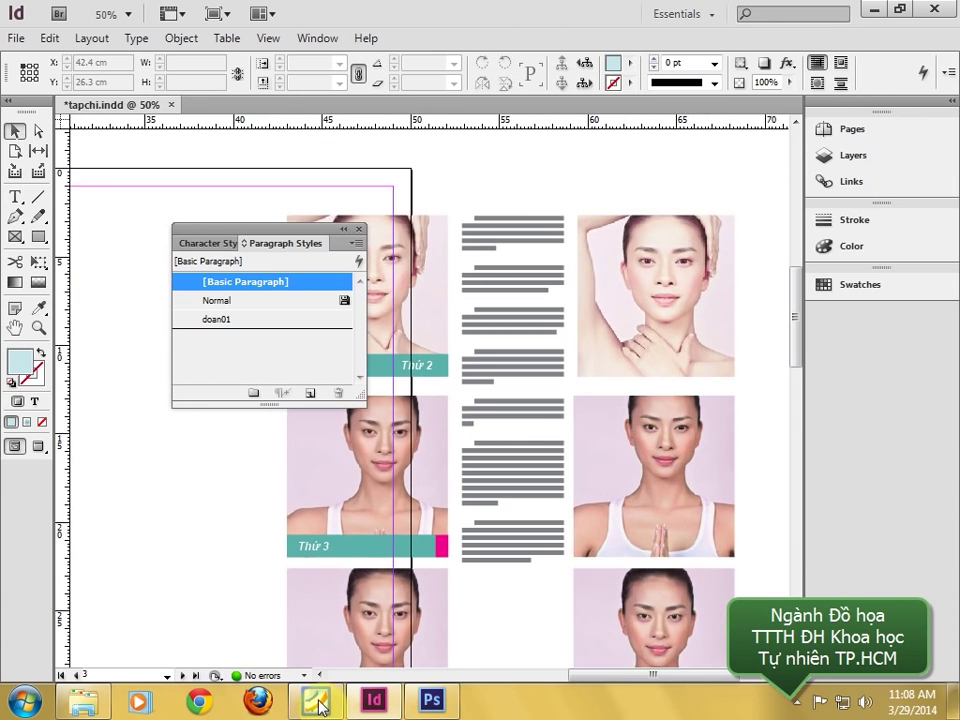
key("alt+Tab")
left_click_drag(648, 436, 655, 270)
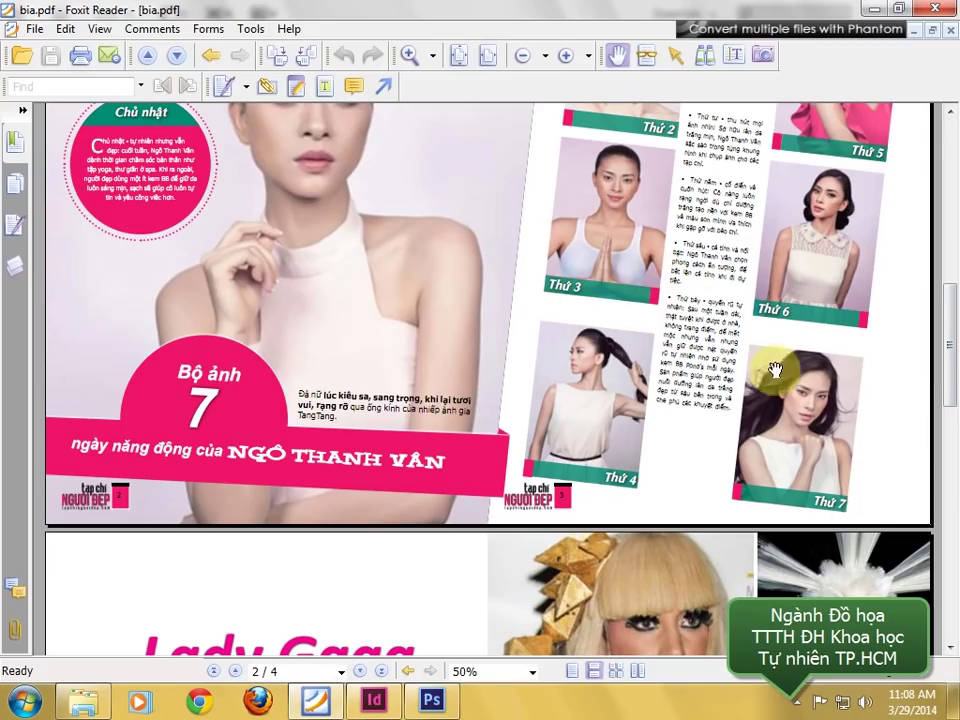
left_click_drag(358, 349, 369, 467)
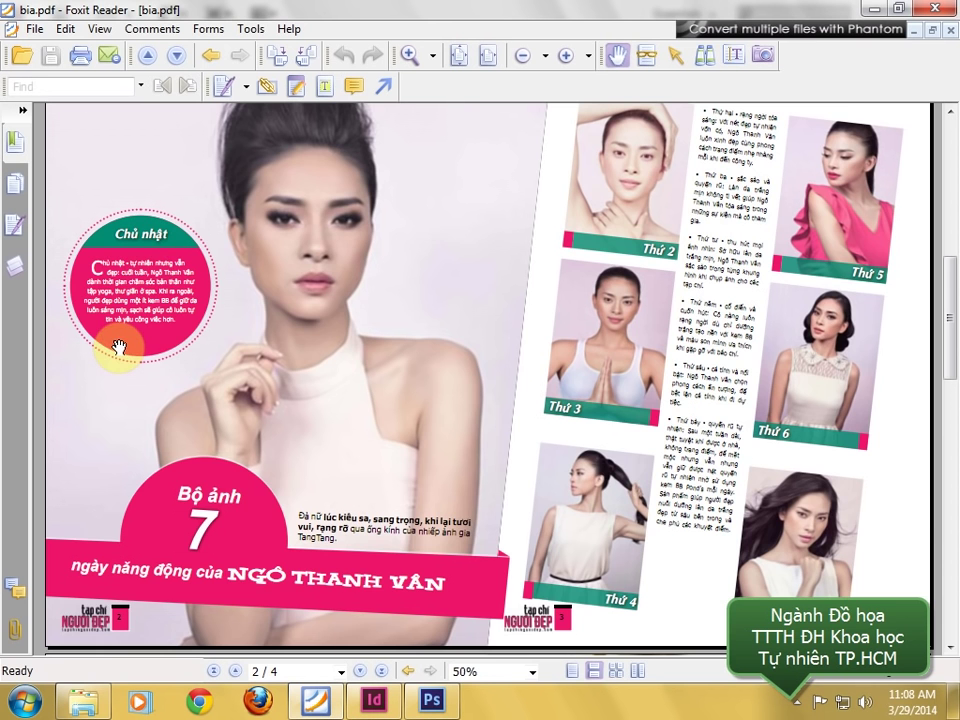
scroll(118, 347, "up", 1)
scroll(189, 364, "down", 5)
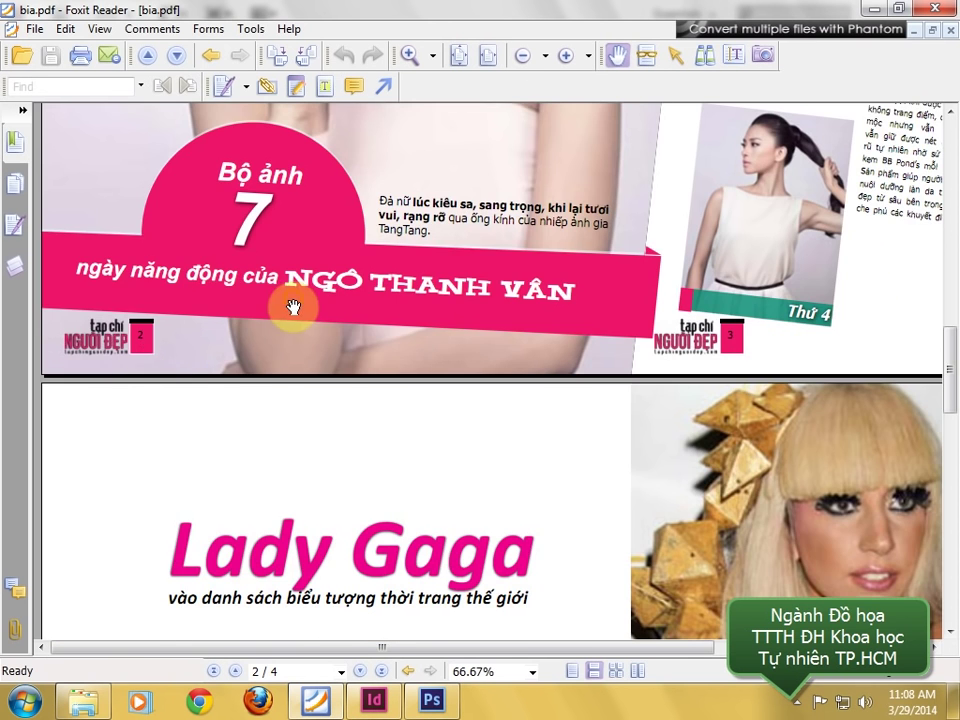
scroll(293, 307, "up", 5)
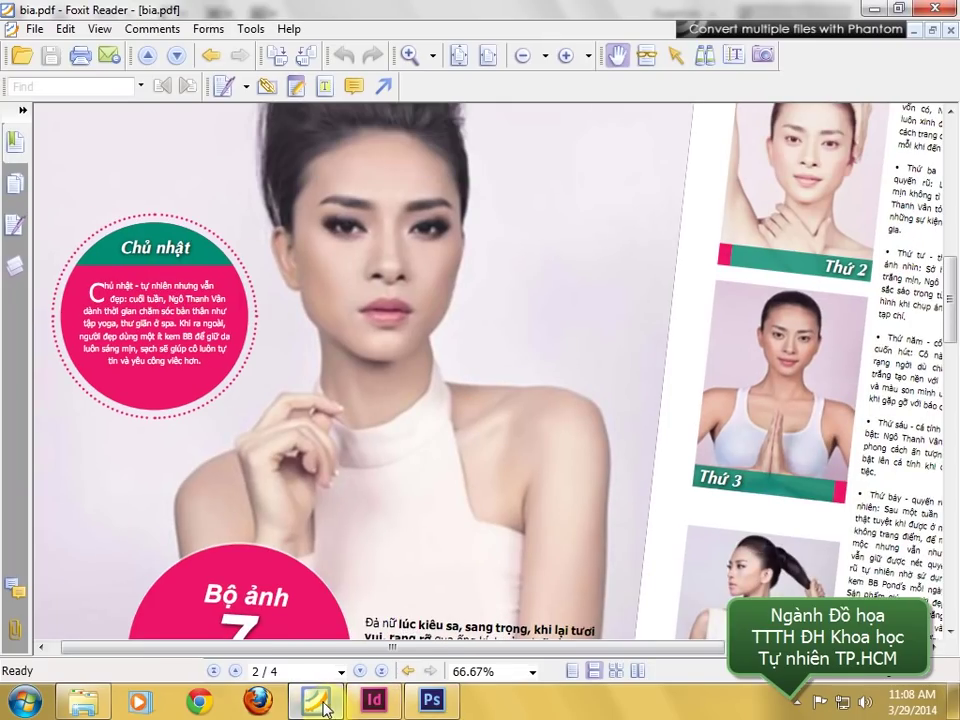
- Switch to the file explorer and open the Word document bai01 from the Bai 01 folder
left_click(86, 700)
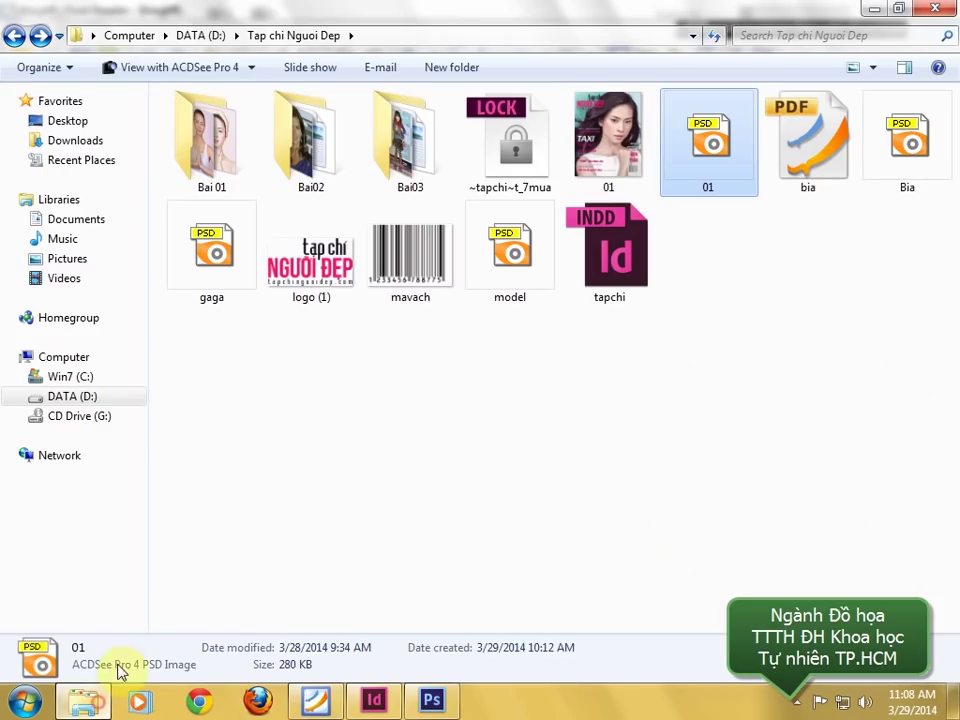
double_click(240, 150)
left_click(878, 138)
double_click(878, 138)
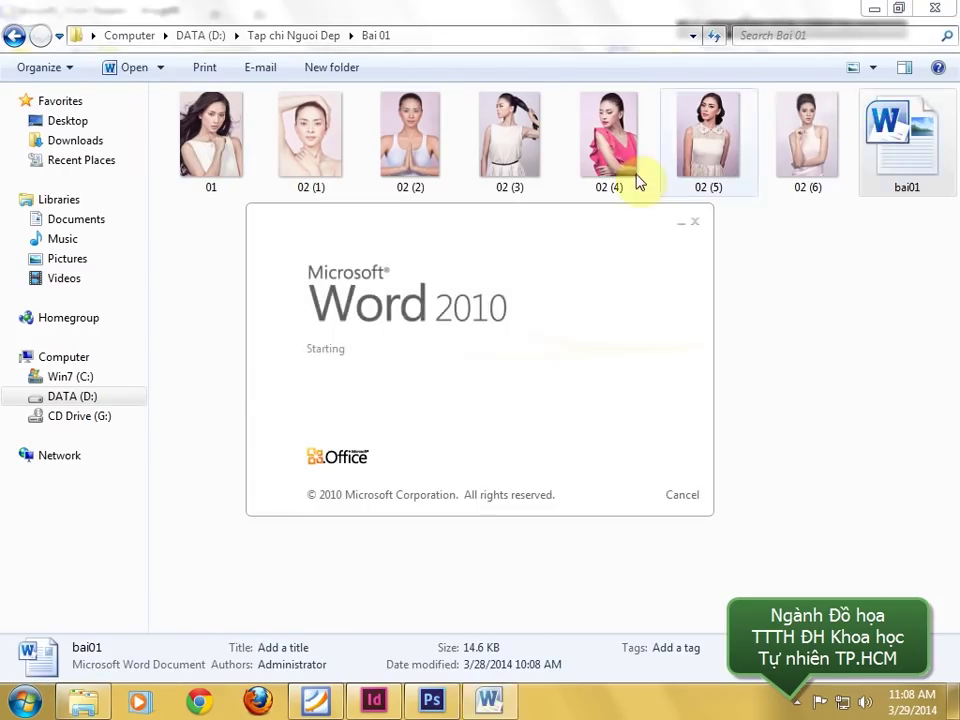
- Copy the final Chủ nhật paragraph of the Word document and switch back to tapchi.indd in InDesign
scroll(574, 250, "down", 3)
scroll(279, 264, "down", 4)
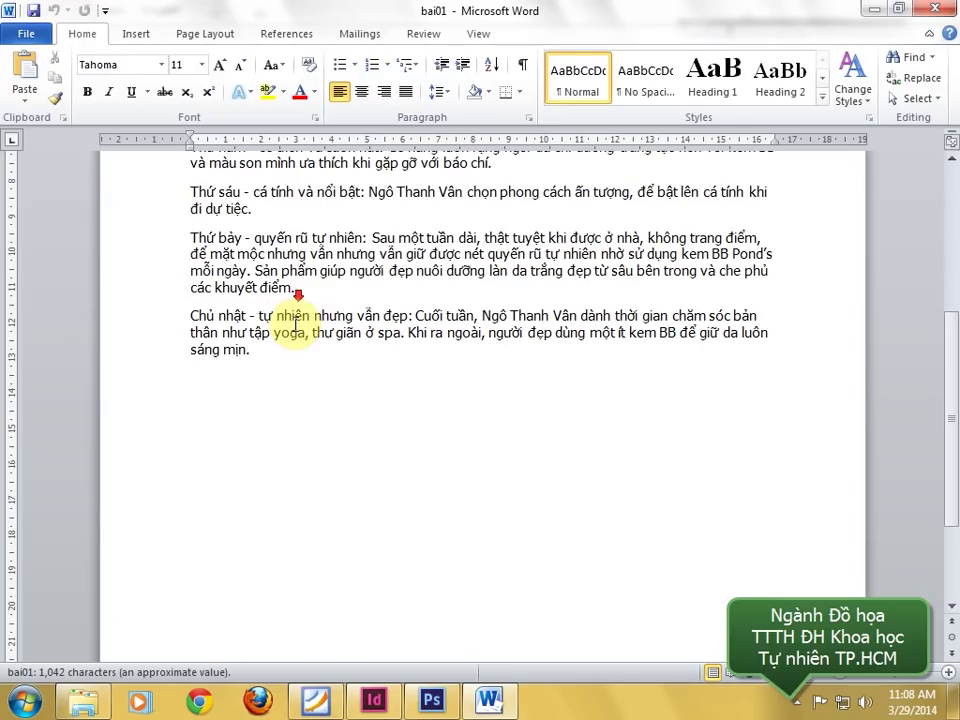
left_click_drag(253, 347, 172, 322)
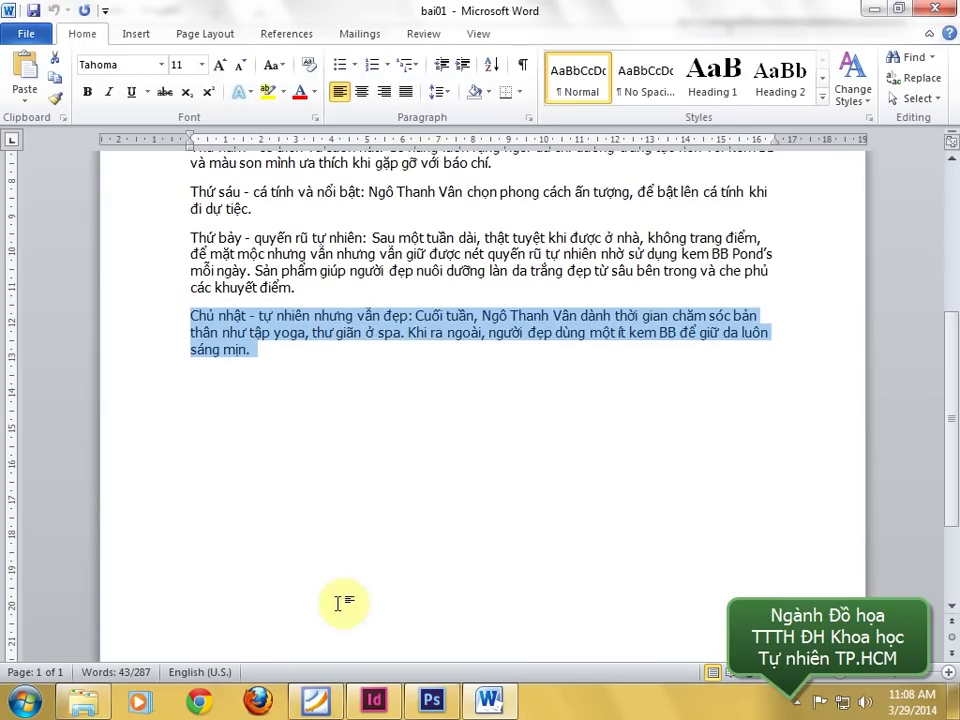
left_click(374, 700)
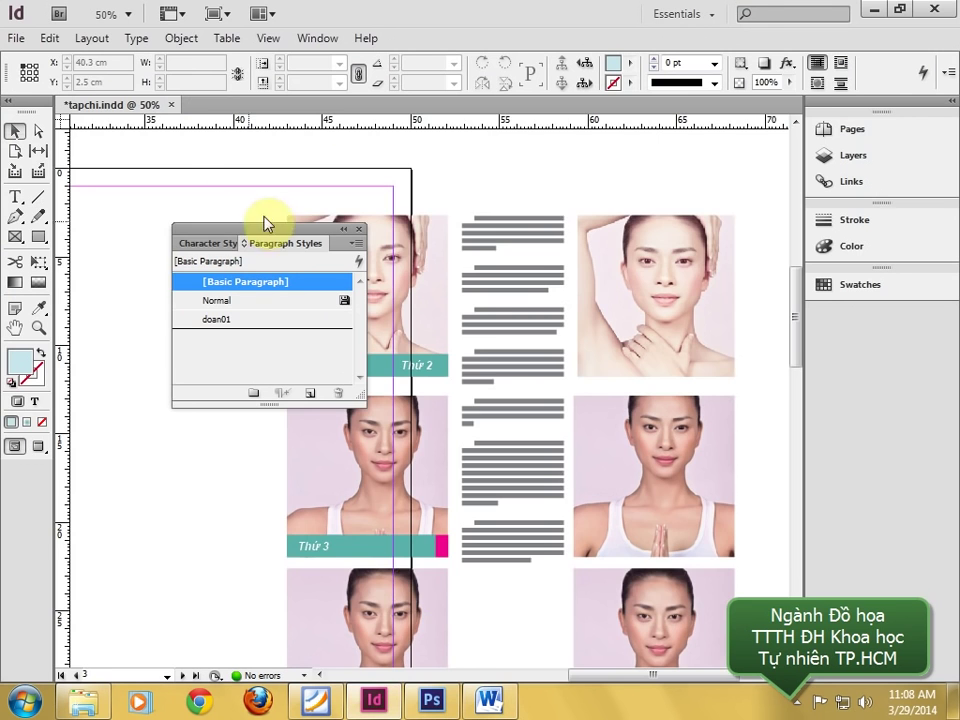
- Create a text frame about 9.7 × 6.3 cm on the pasteboard beside page 2 and paste the Chủ nhật paragraph into it
left_click_drag(265, 222, 407, 186)
left_click_drag(264, 231, 571, 284)
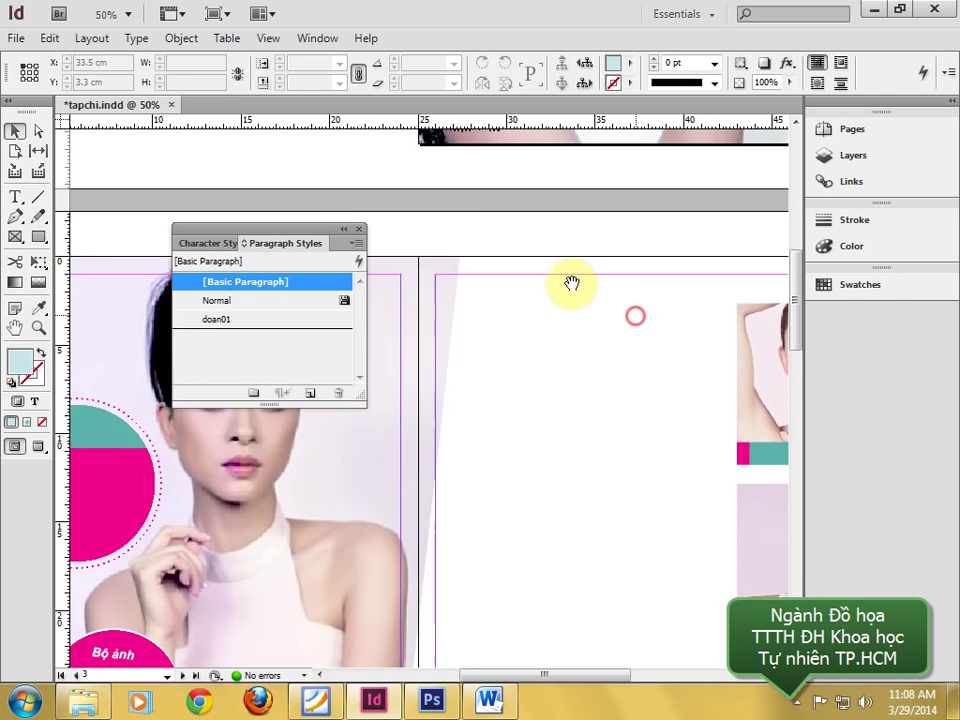
scroll(571, 284, "up", 3)
left_click(15, 199)
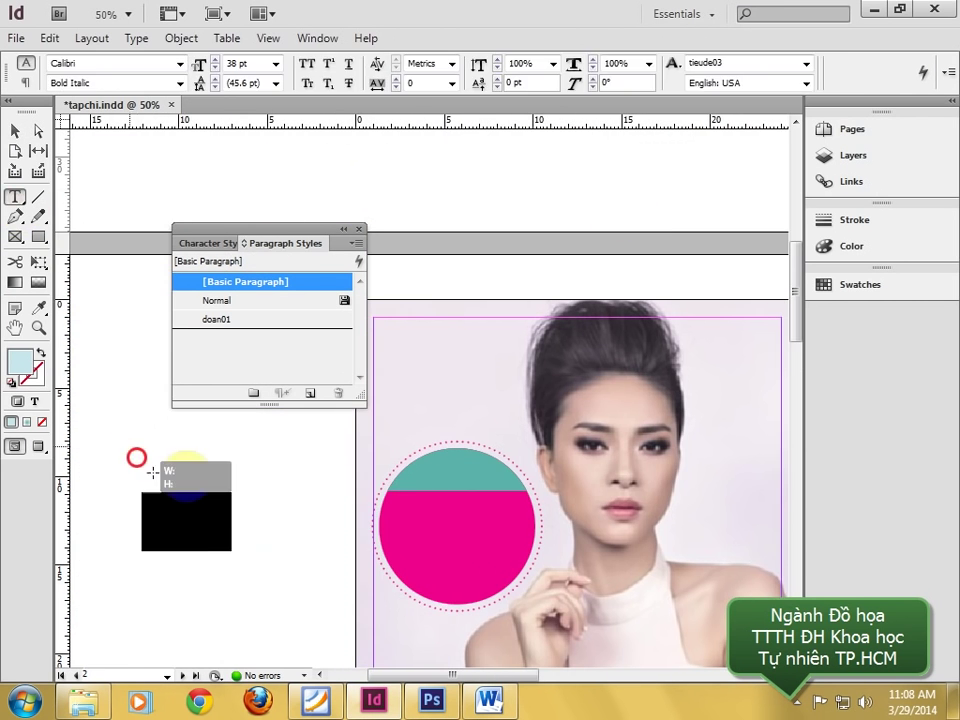
left_click_drag(135, 454, 306, 563)
key("ctrl+v")
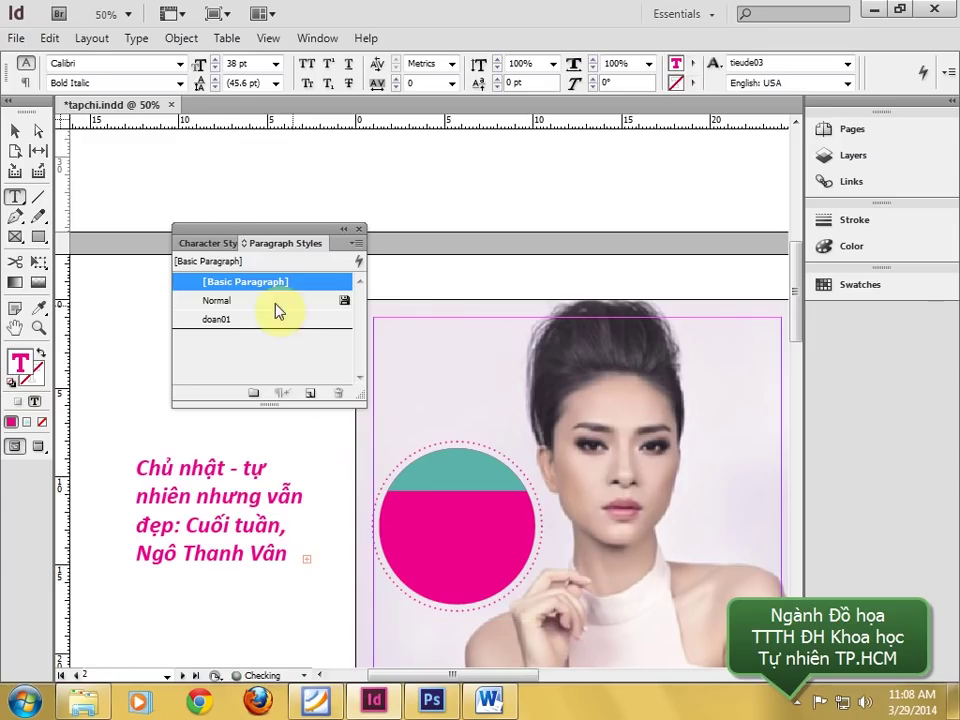
- Group the six photos, the text column and the label bars beside page 3 into one object
left_click(10, 131)
key("ctrl+minus")
key("ctrl+minus")
key("ctrl+minus")
key("ctrl+minus")
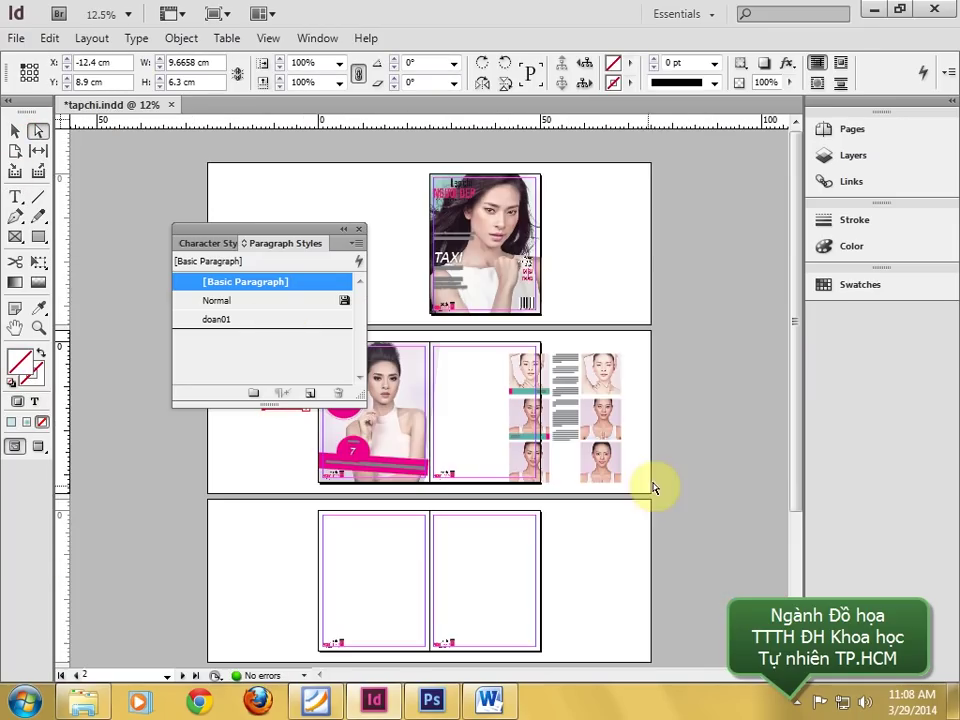
left_click_drag(517, 503, 606, 399)
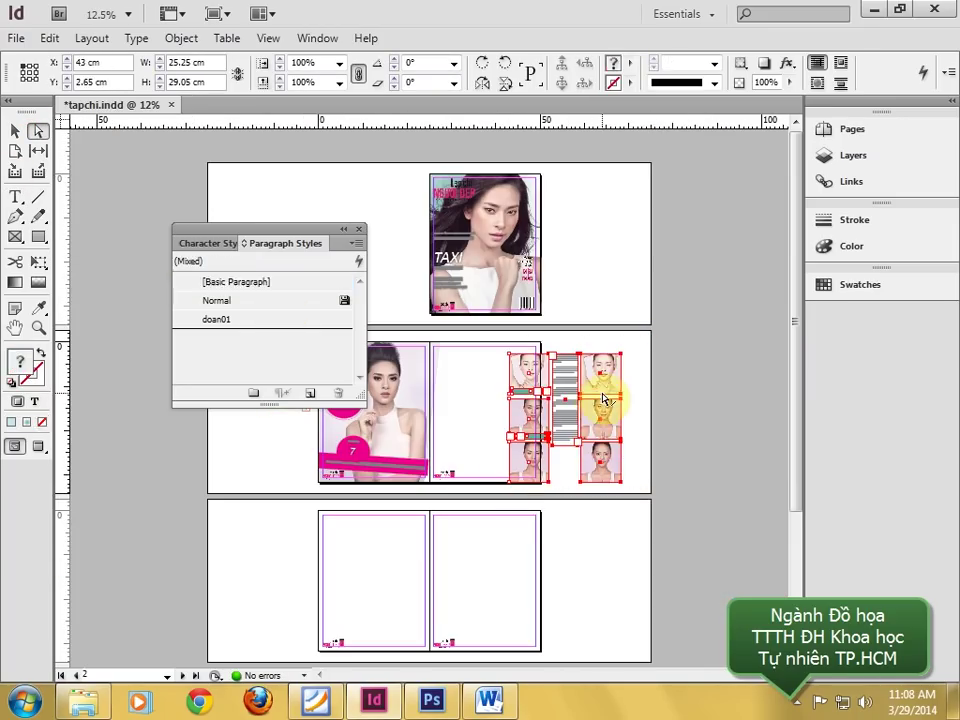
right_click(606, 379)
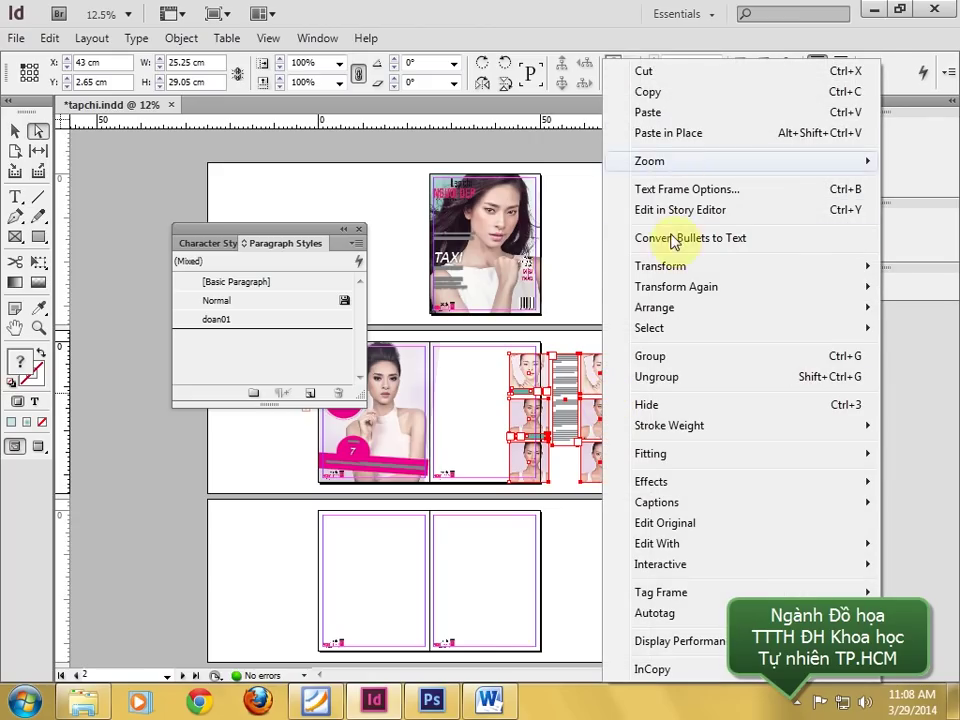
left_click(655, 356)
left_click(15, 130)
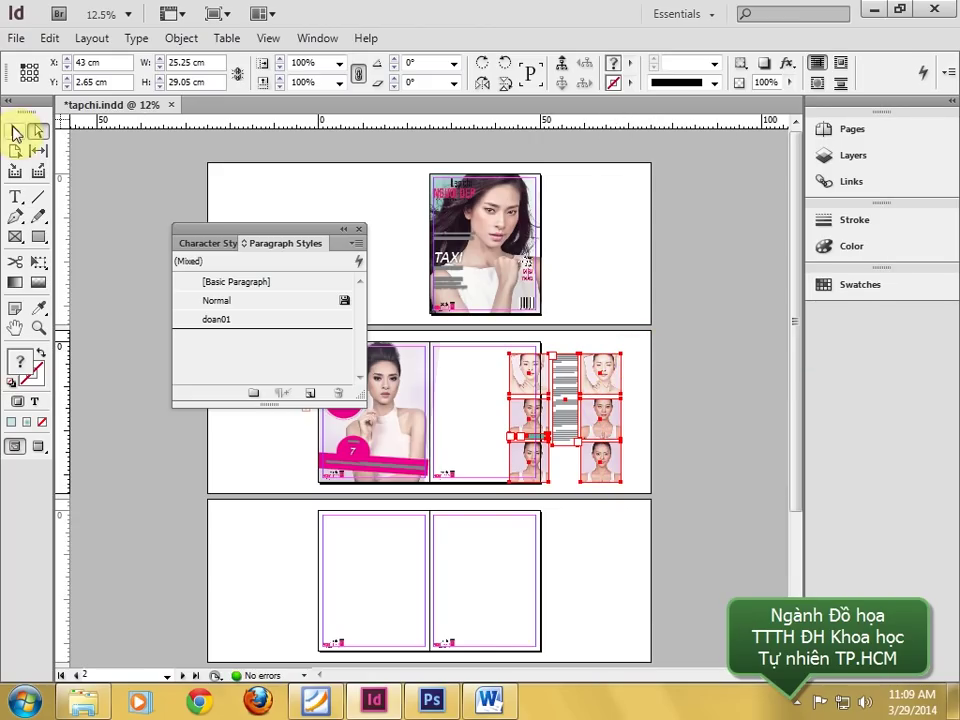
left_click(428, 214)
- Rotate the photo and text group to -4° and move it onto page 3 at about X 26.6, Y 0.5 cm
left_click(618, 372)
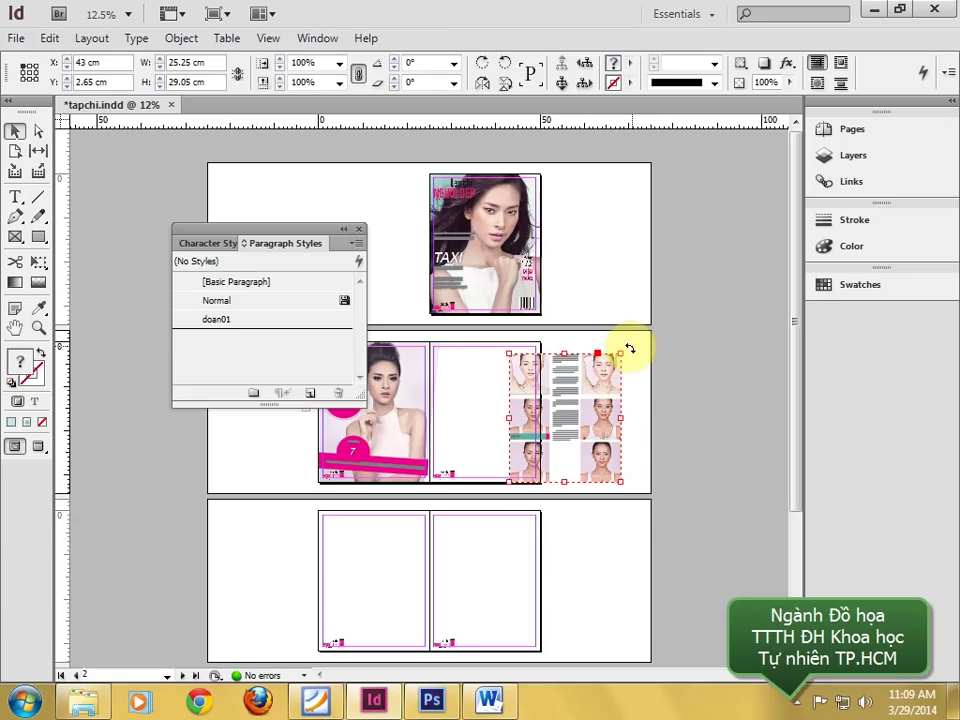
left_click_drag(630, 348, 655, 357)
left_click_drag(592, 377, 445, 368)
key("z")
left_click_drag(392, 315, 602, 516)
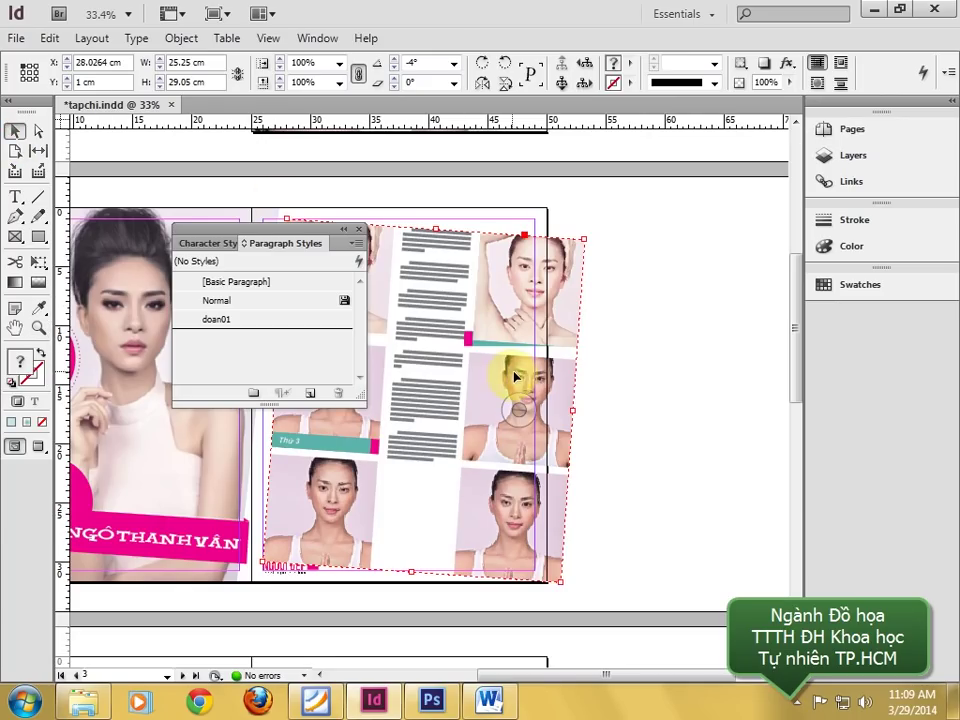
mouse_move(497, 375)
left_mouse_down()
mouse_move(489, 381)
mouse_move(487, 366)
left_mouse_up()
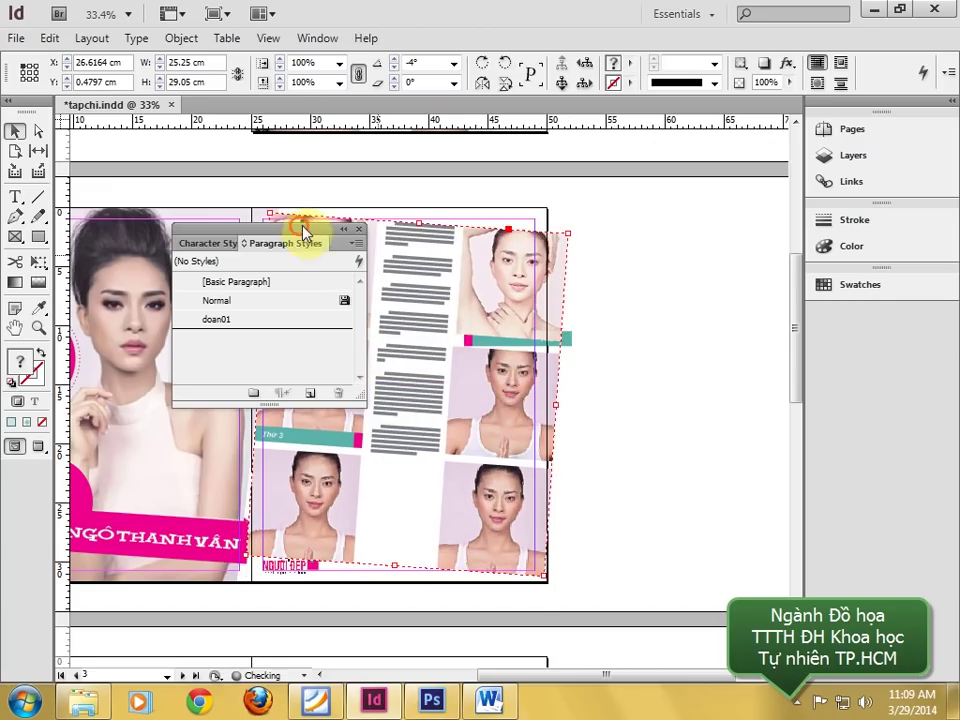
- Move the floating styles panel clear of the spread and collapse it to its compact form
left_click_drag(305, 230, 754, 227)
left_click(797, 223)
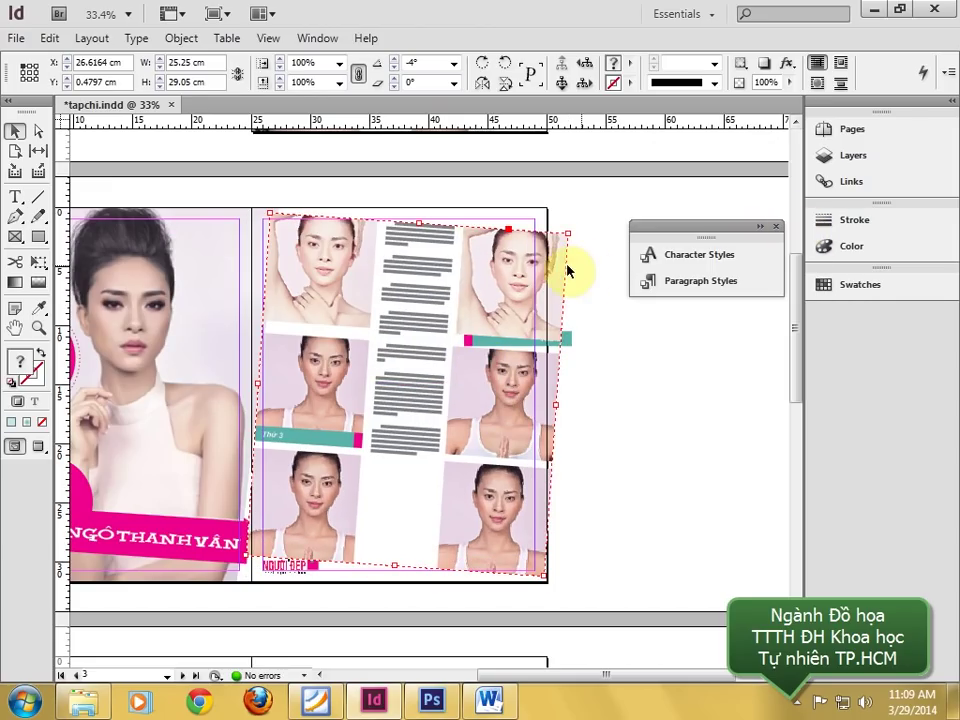
- Resize the group's frame to about 24.1 × 27.8 cm, rotated to -5.5°, and reposition it on page 3
left_click_drag(567, 234, 557, 245)
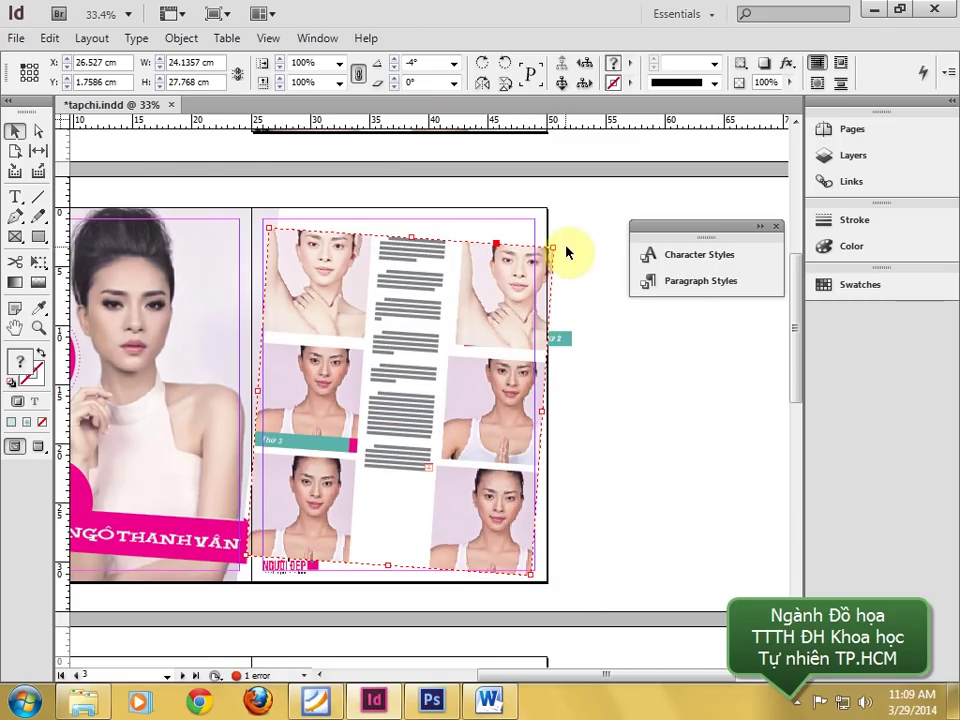
left_click_drag(563, 243, 559, 227)
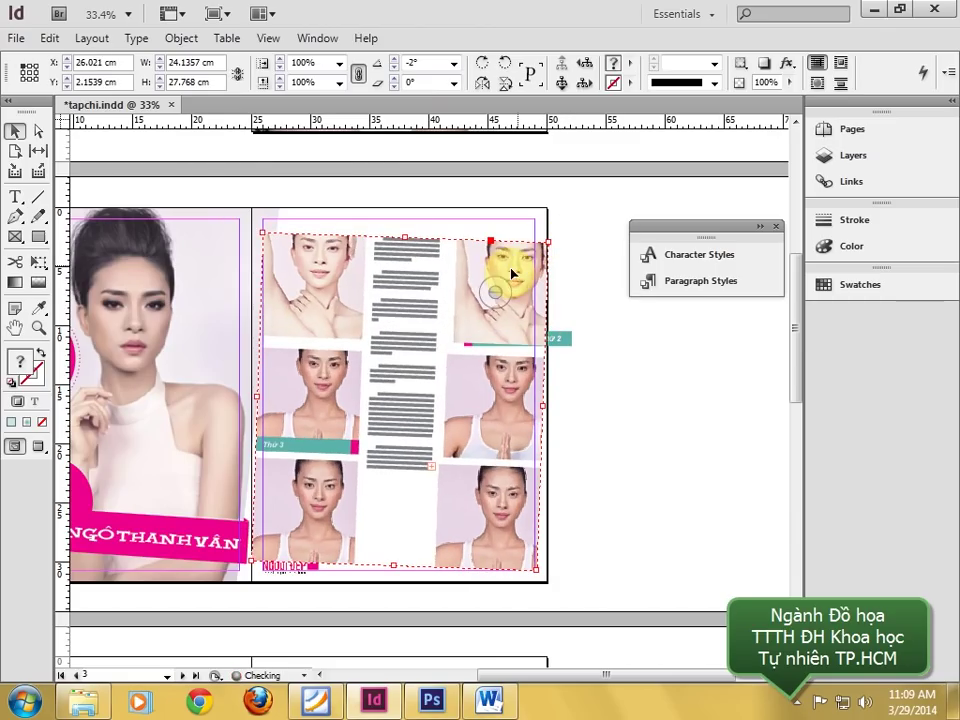
left_click_drag(393, 280, 405, 268)
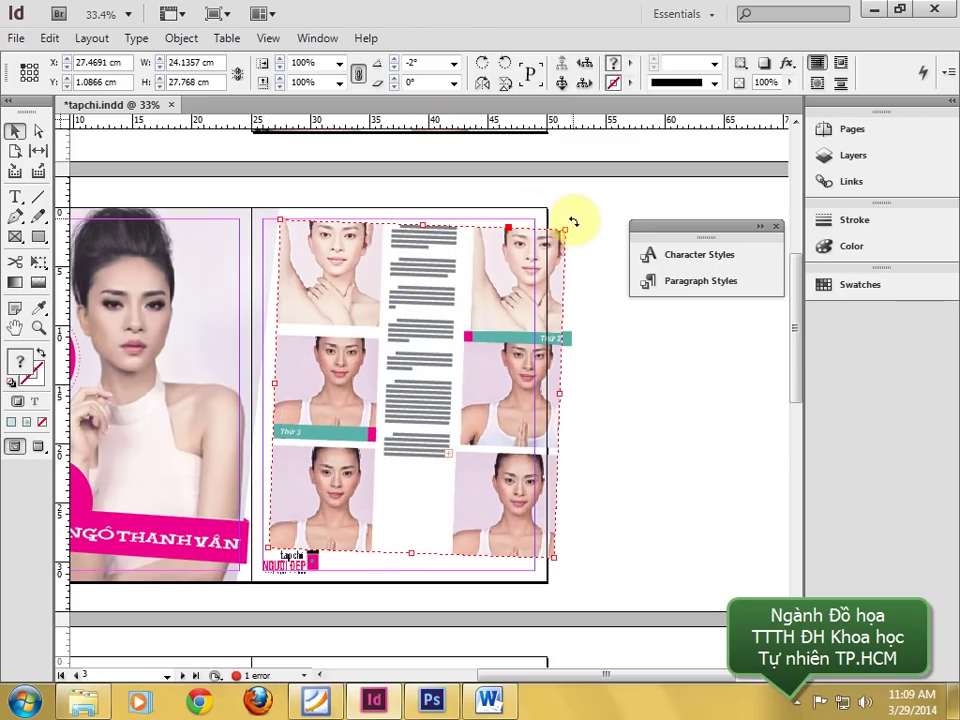
left_click_drag(570, 223, 593, 231)
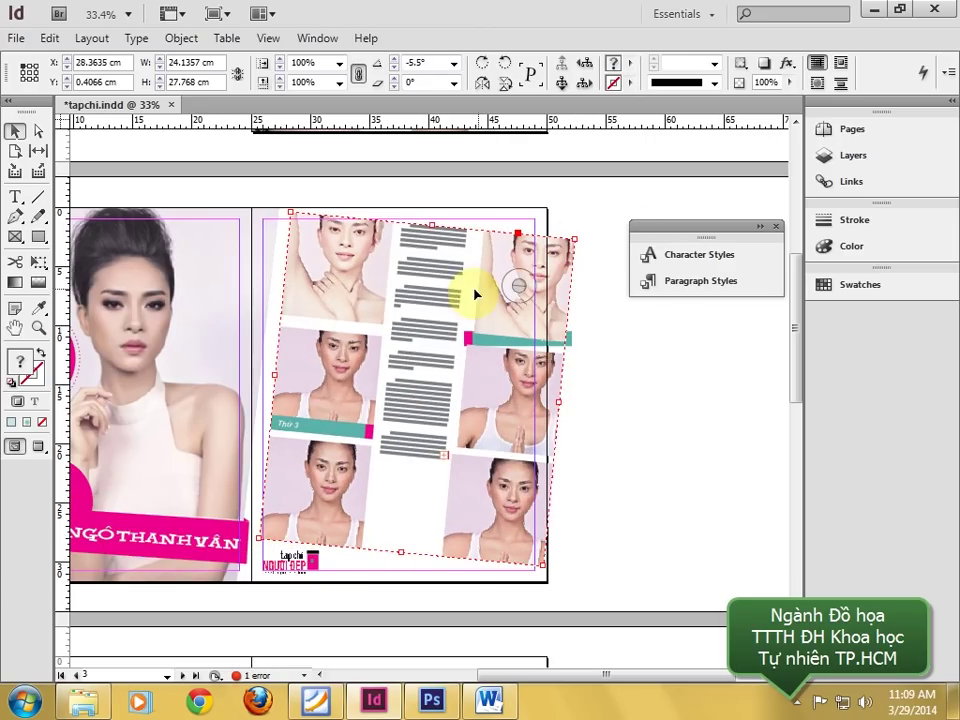
left_click_drag(380, 303, 376, 320)
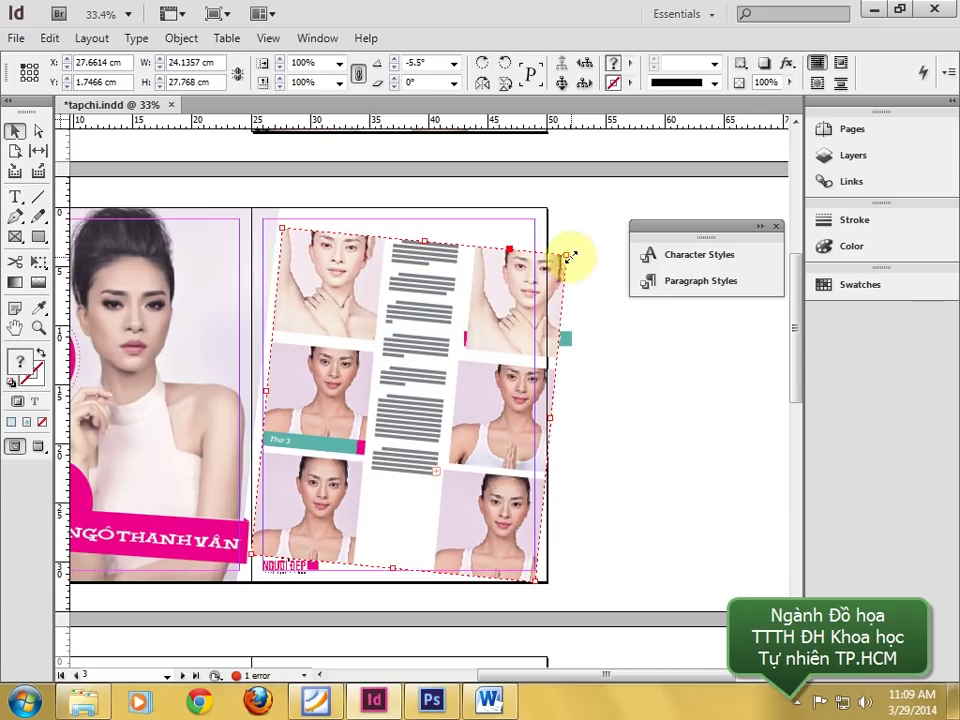
- Try shrinking the group's frame to about 22.6 × 26.0 cm and ungrouping it, and undo back past the last move
left_click_drag(567, 256, 545, 274)
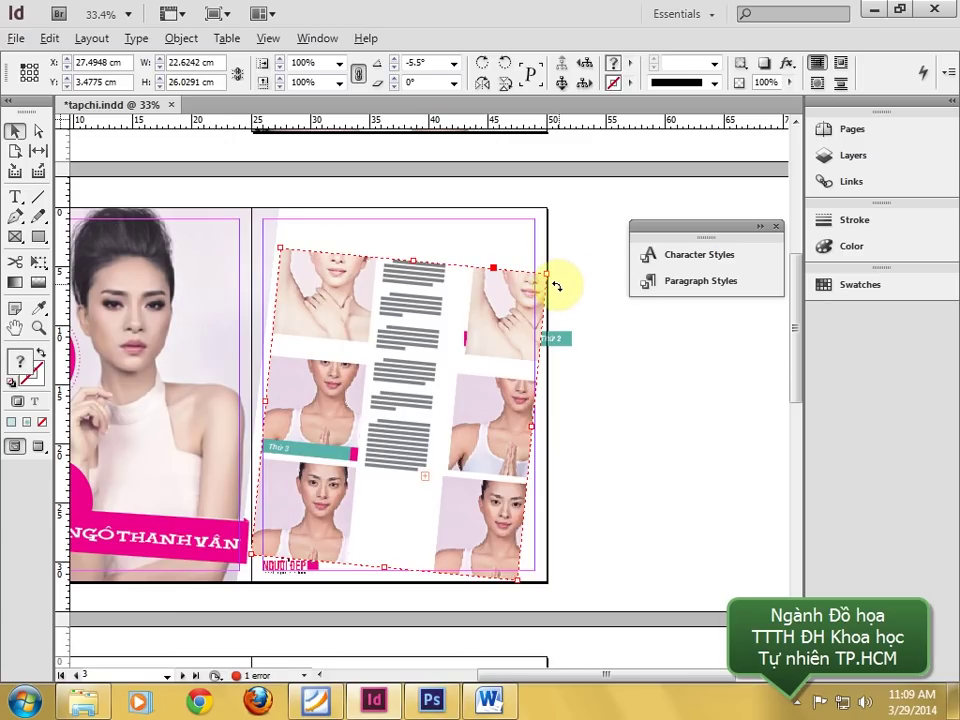
right_click(523, 287)
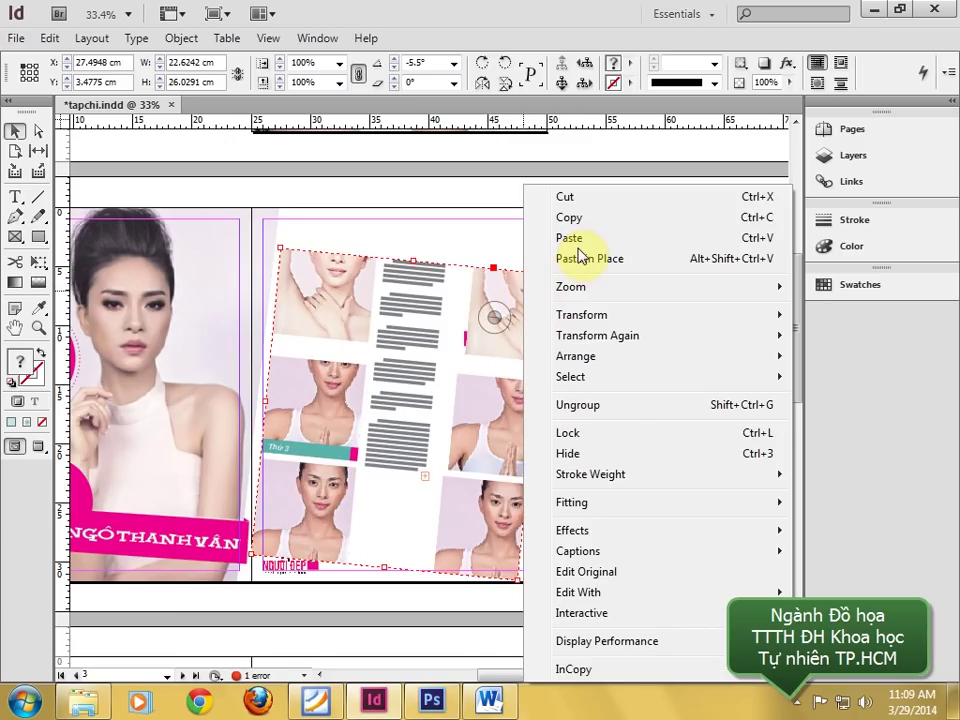
left_click(579, 404)
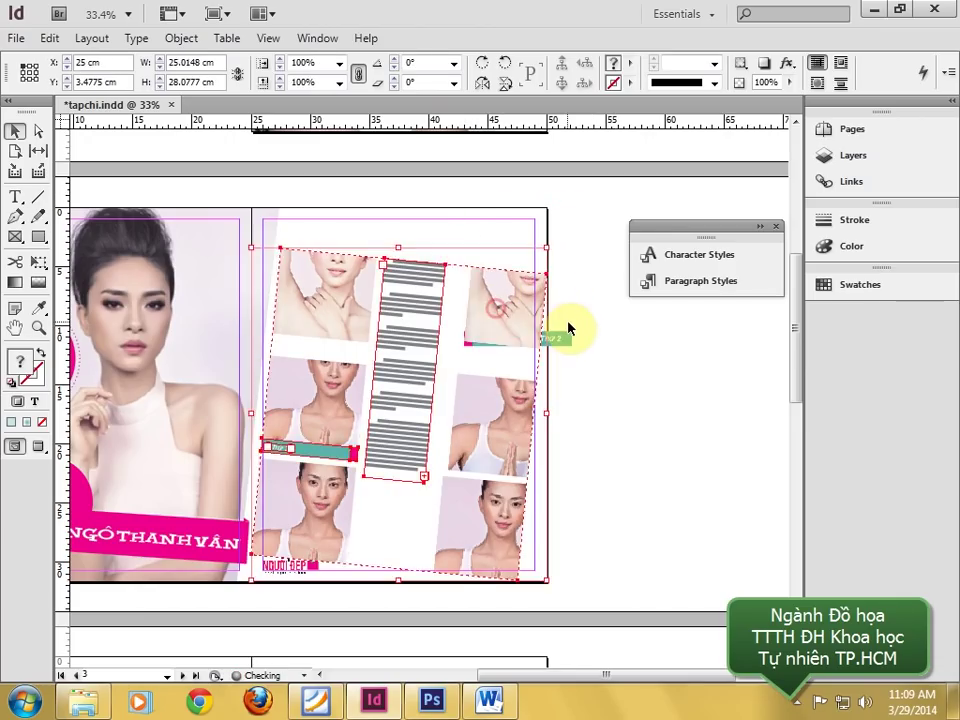
left_click(611, 228)
left_click_drag(621, 207, 311, 541)
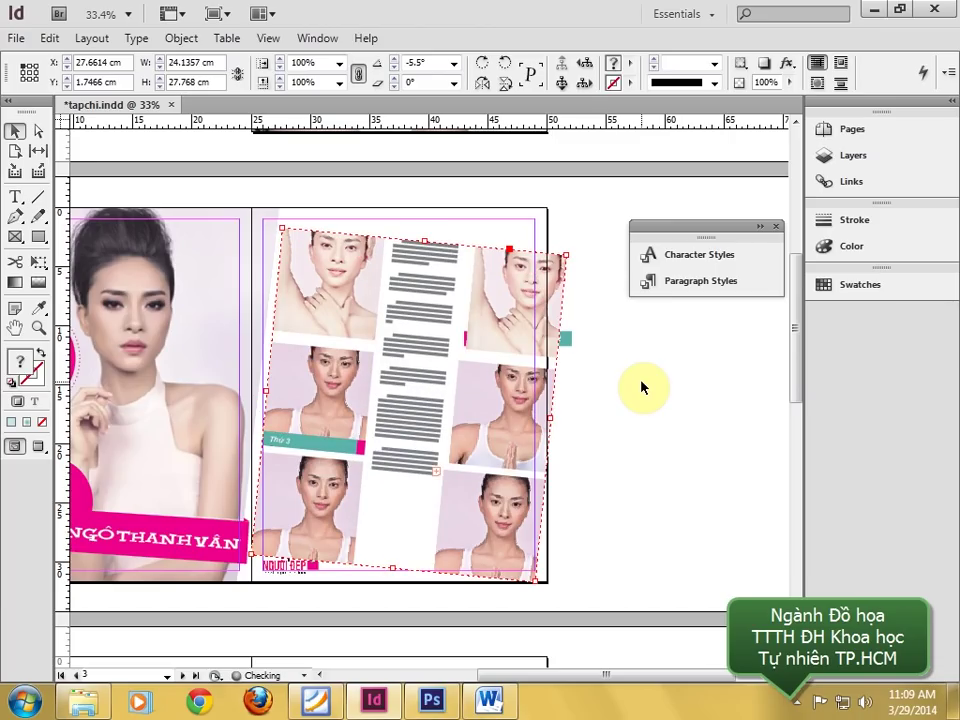
key("ctrl+z")
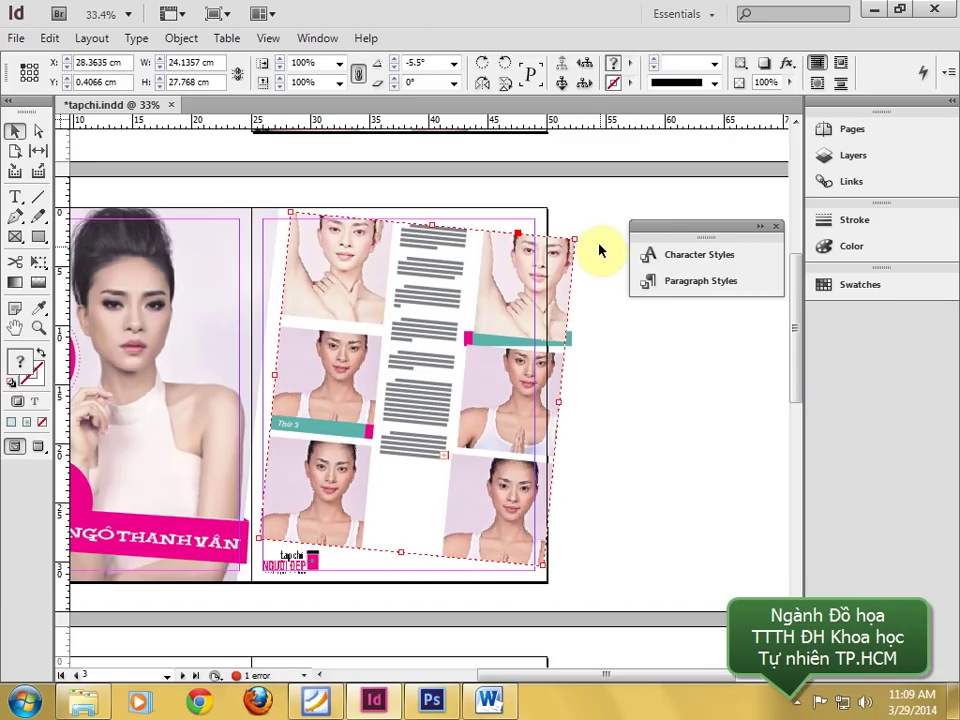
- Rotate the group to -6.25° and move it to about X 27.8, Y 0.8 cm on page 3
mouse_move(583, 235)
left_mouse_down()
mouse_move(585, 221)
mouse_move(596, 231)
left_mouse_up()
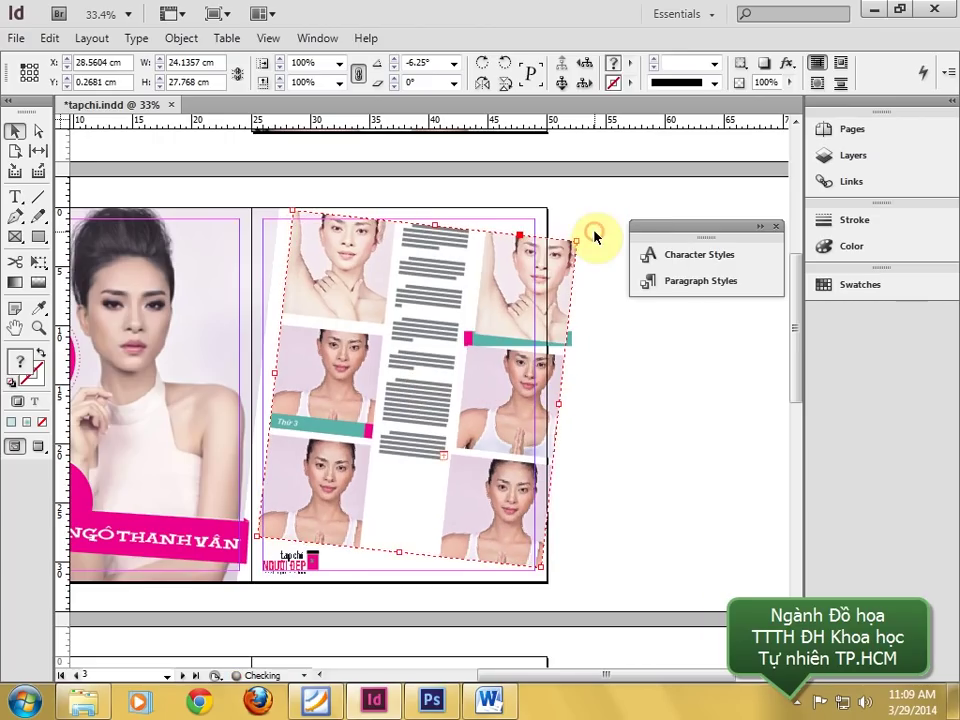
left_click_drag(489, 253, 436, 279)
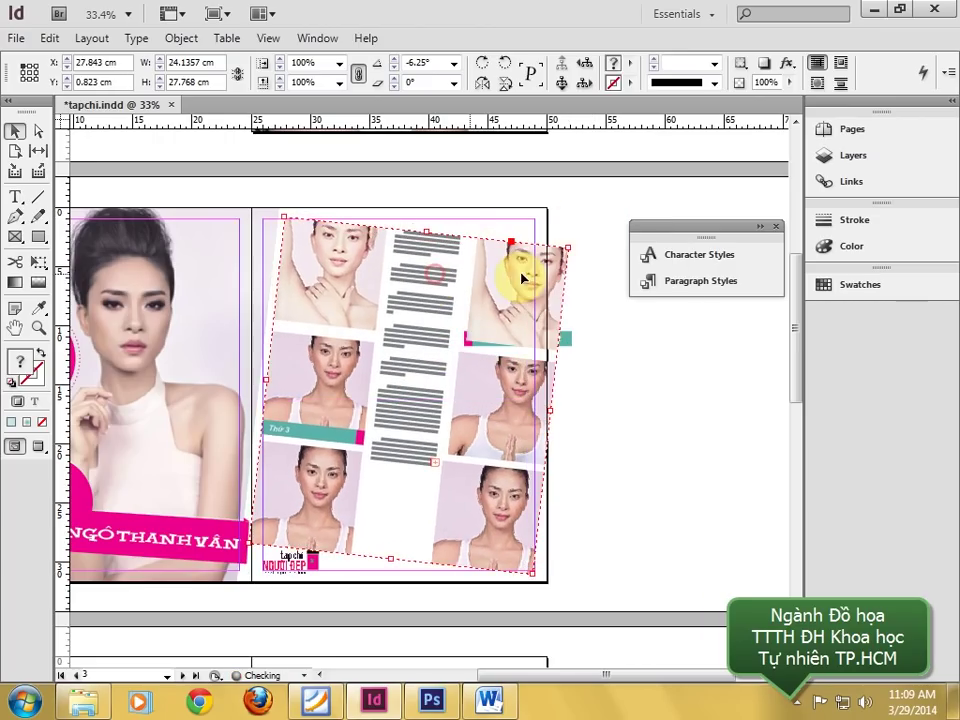
left_click(615, 285)
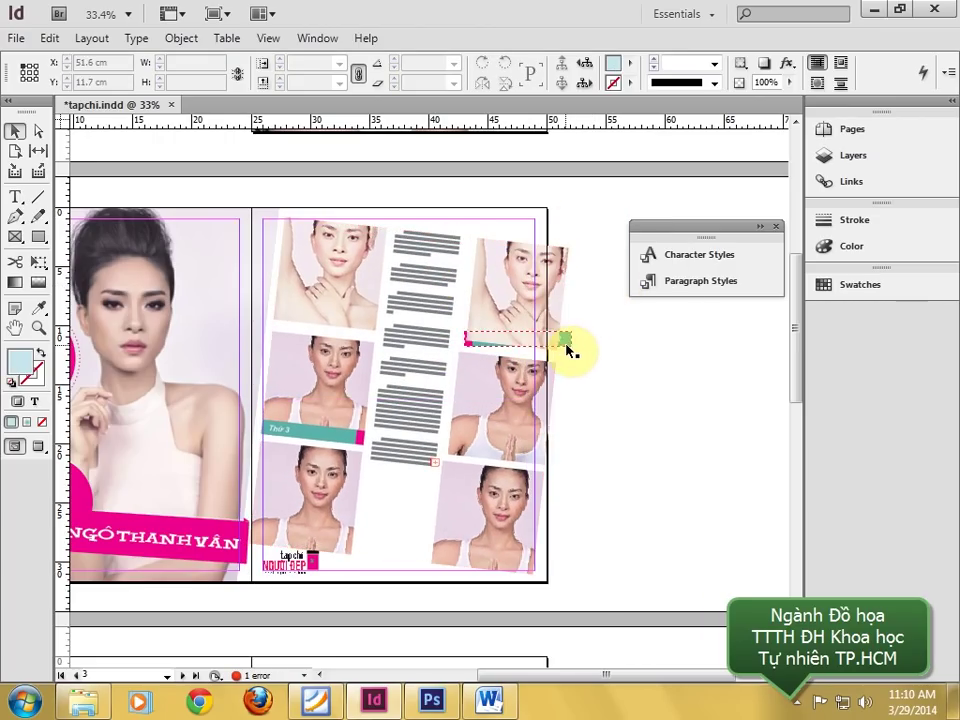
- Try moving the separate Thứ 2 bar off page 3, and undo everything back to before the objects were grouped
left_click_drag(568, 343, 636, 366)
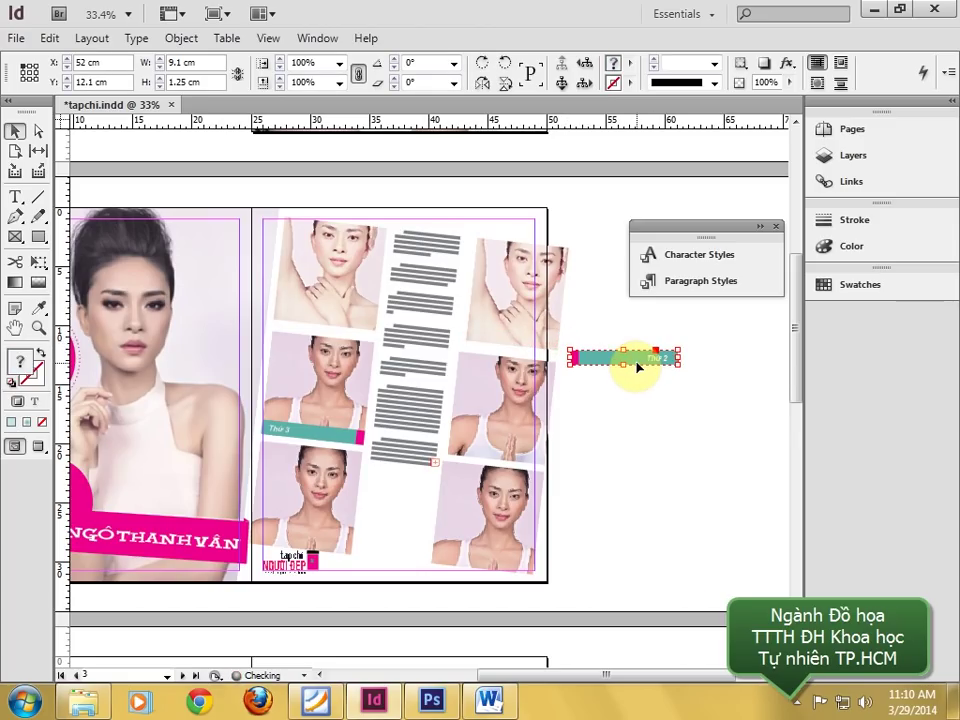
key("ctrl+z")
key("ctrl+z")
key("ctrl+z")
key("ctrl+z")
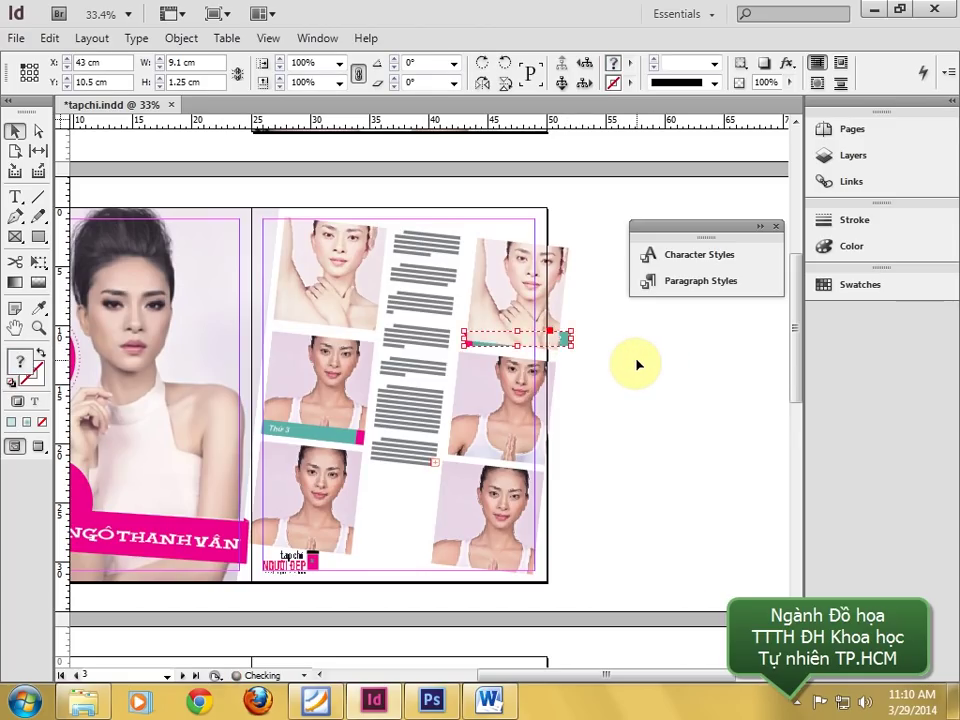
key("ctrl+z")
key("ctrl+z")
key("ctrl+z")
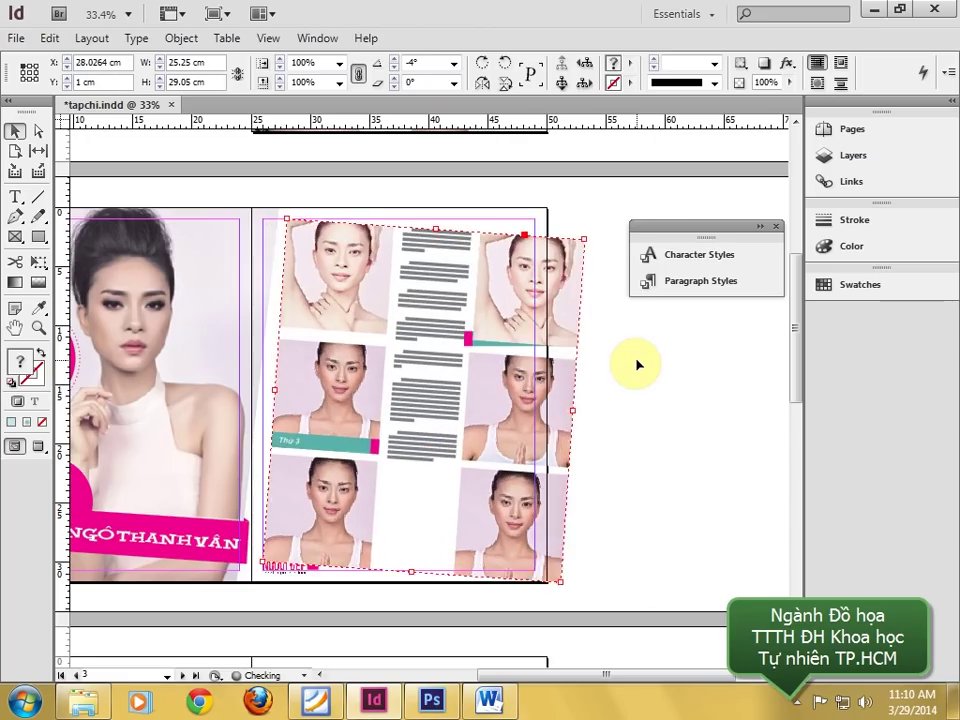
key("ctrl+z")
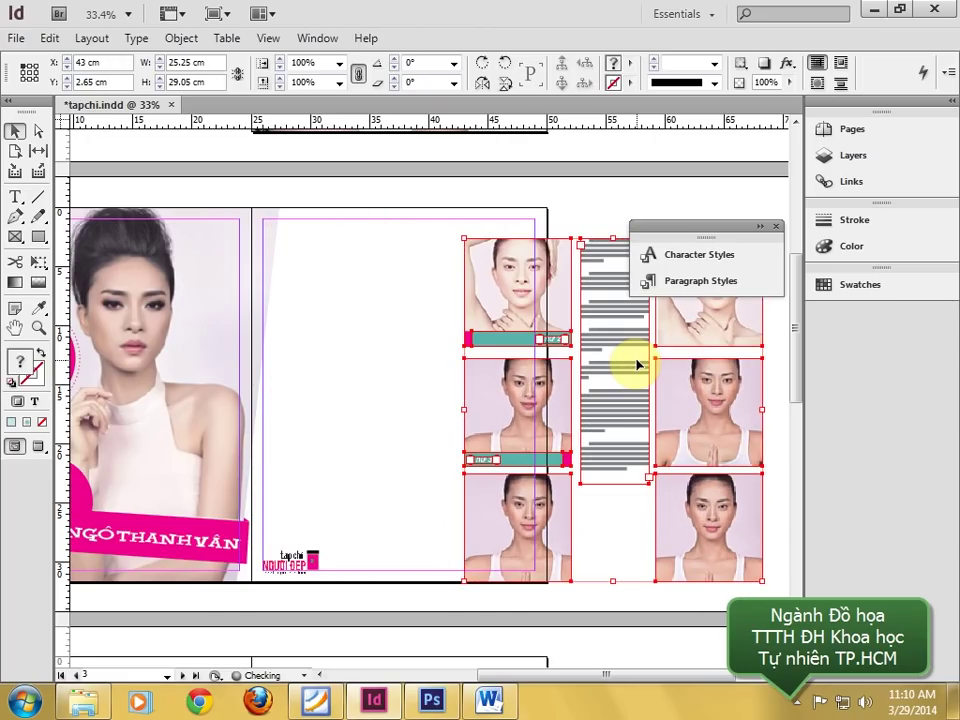
- Group the photos, day bars and text column, and shrink the group to about 23.2 × 26.7 cm
key("ctrl+minus")
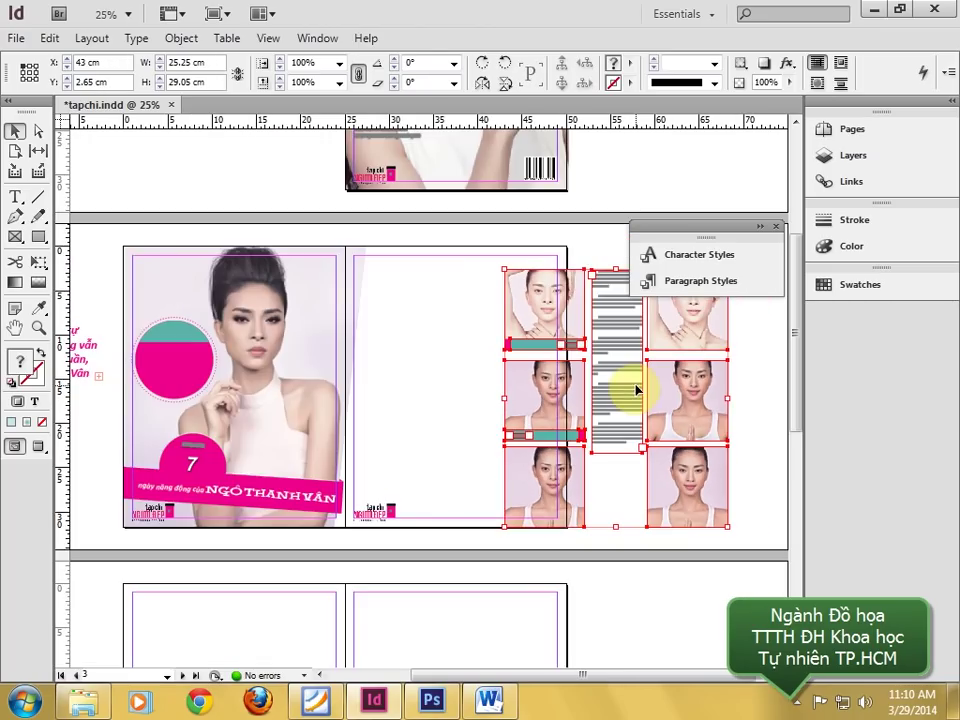
left_click(750, 377)
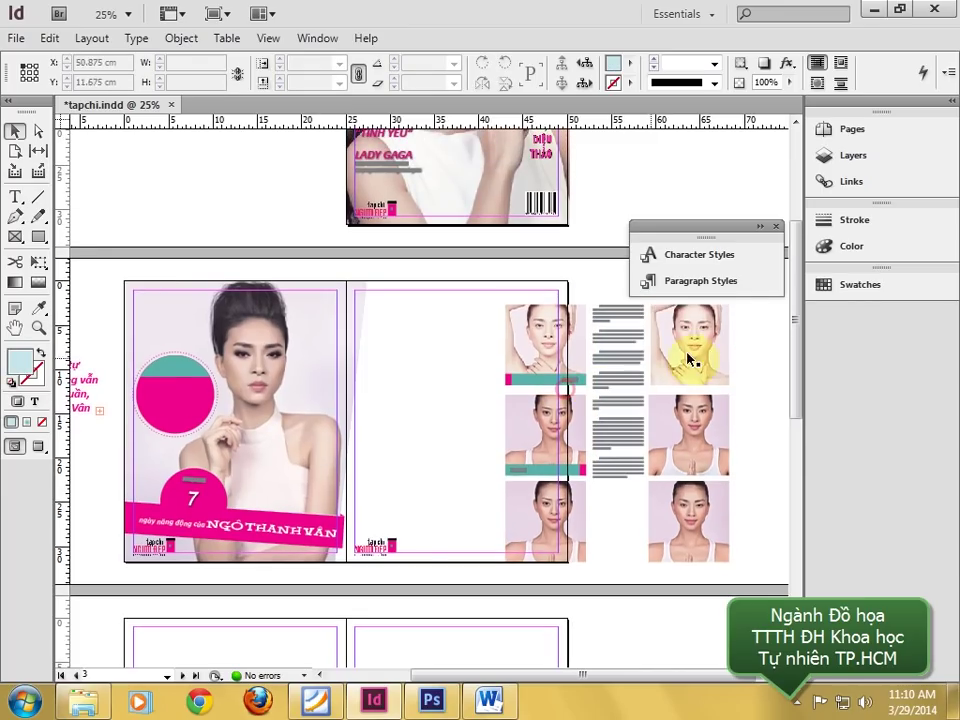
left_click(706, 335)
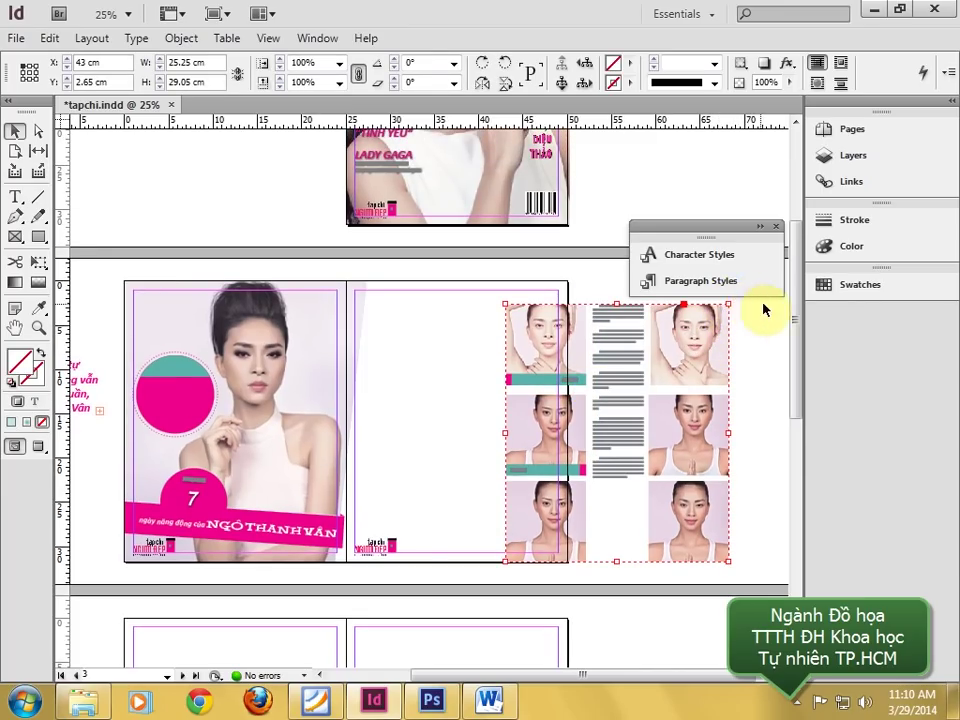
left_click_drag(482, 272, 761, 587)
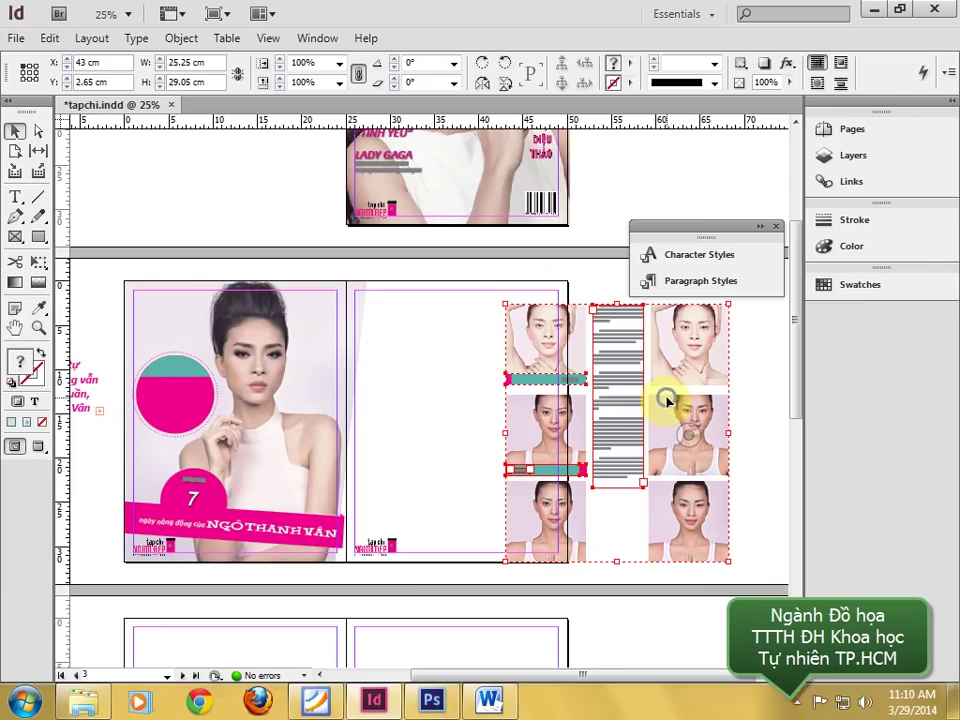
right_click(668, 400)
left_click(690, 333)
left_click_drag(499, 300, 558, 362)
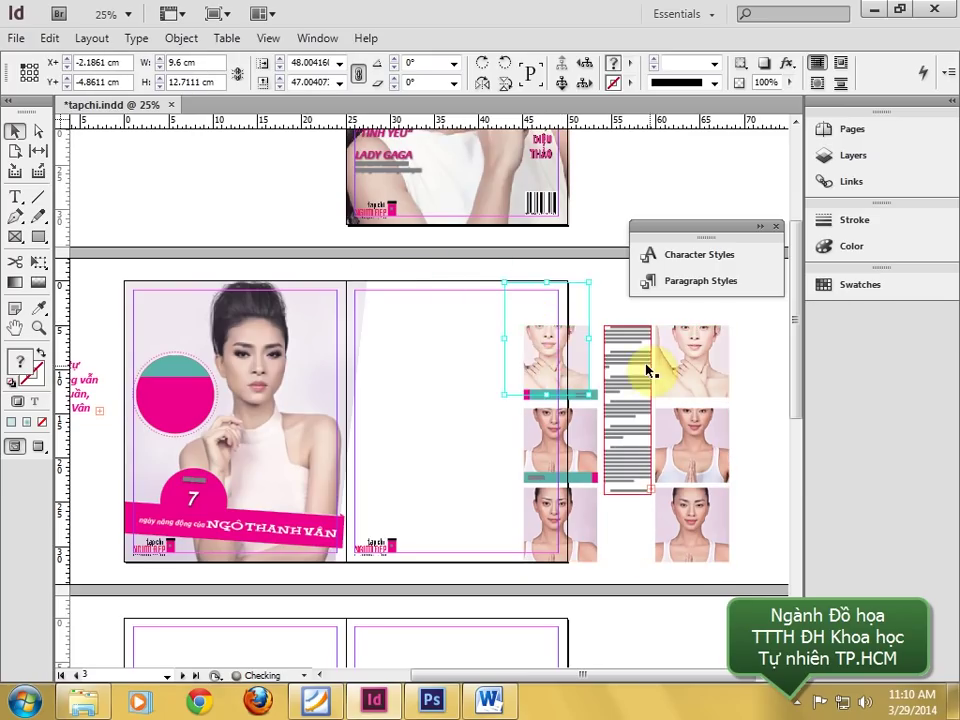
- Move the group onto page 3 and rotate it to -5.5°, at about X 27.4, Y 1.7 cm
left_click(752, 380)
left_click_drag(649, 381, 494, 356)
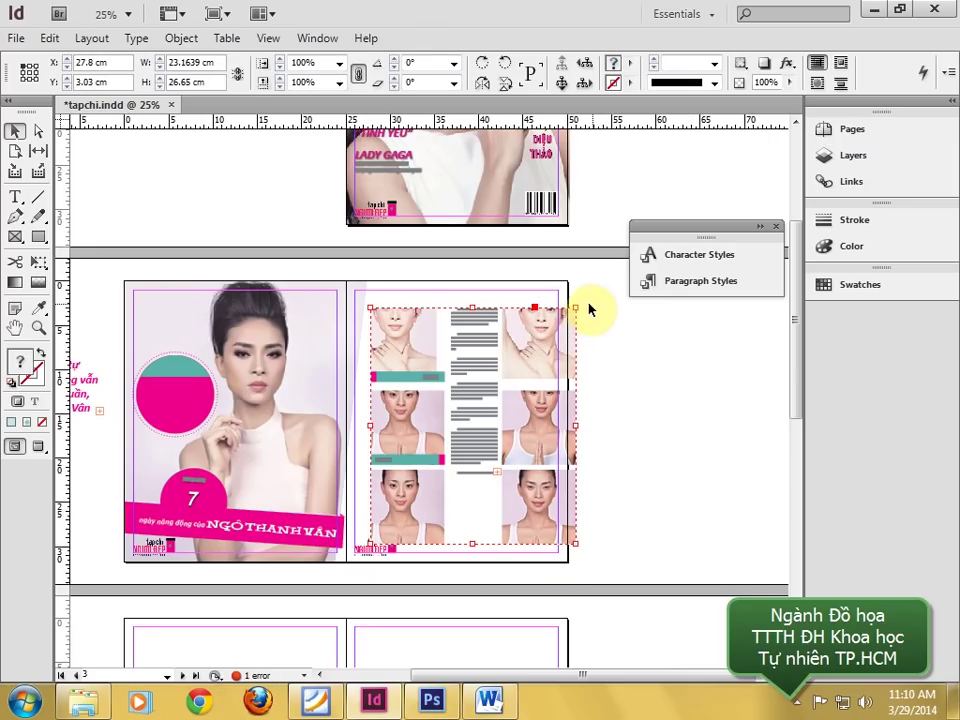
mouse_move(589, 309)
left_mouse_down()
mouse_move(602, 303)
mouse_move(604, 316)
left_mouse_up()
left_click_drag(525, 321, 474, 329)
key("ctrl+z")
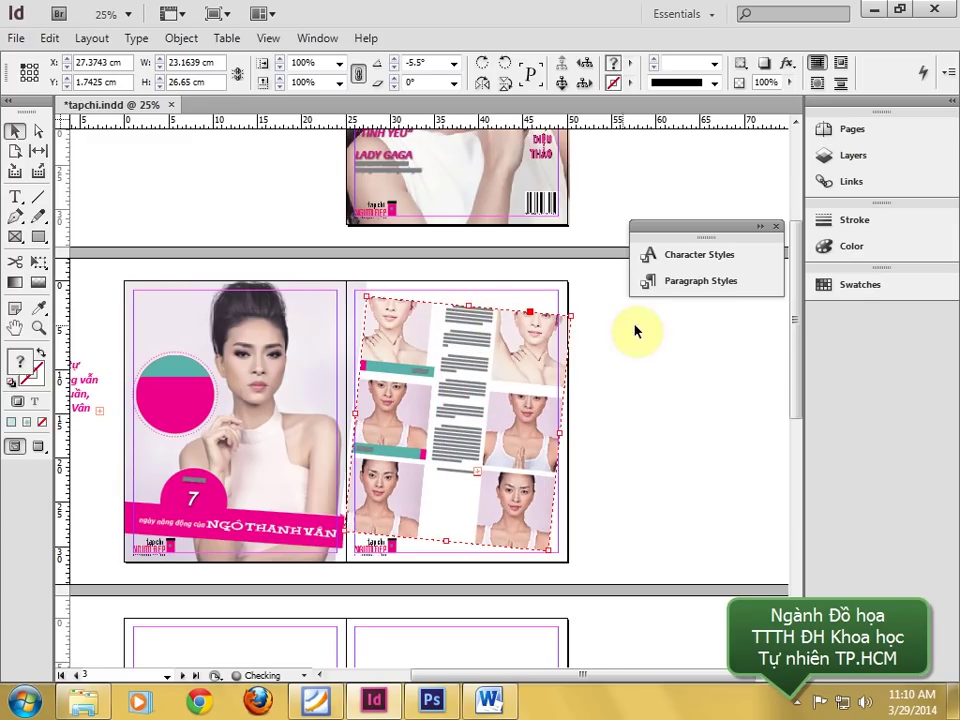
- Rotate the group to -5.75° and reduce its frame to about 22.9 × 26.3 cm so it fits page 3
key("z")
left_click_drag(308, 296, 683, 584)
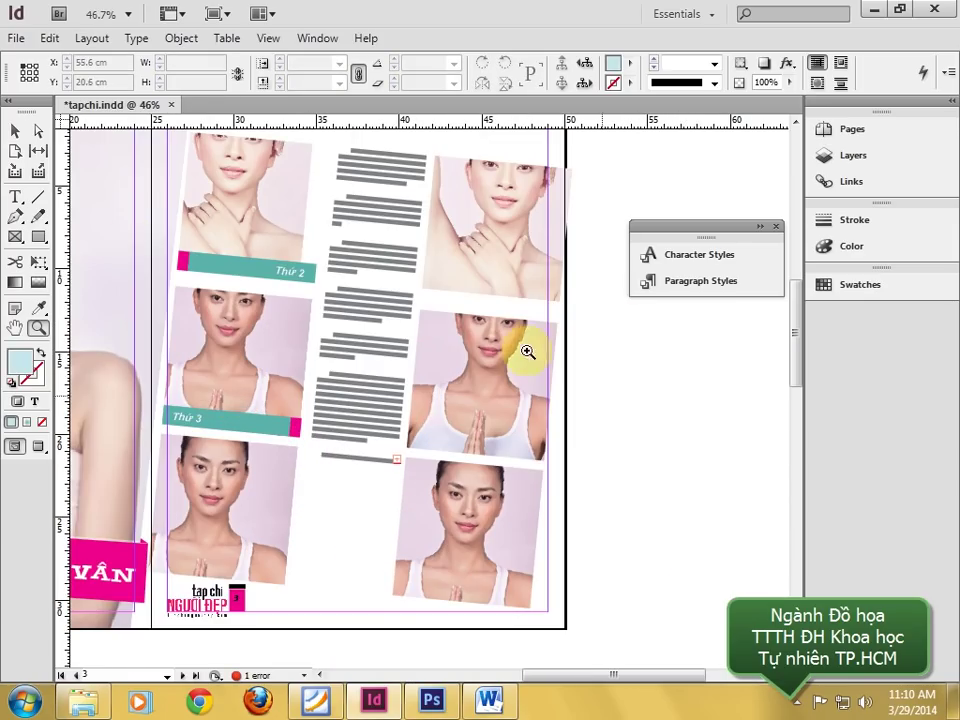
left_click(435, 193)
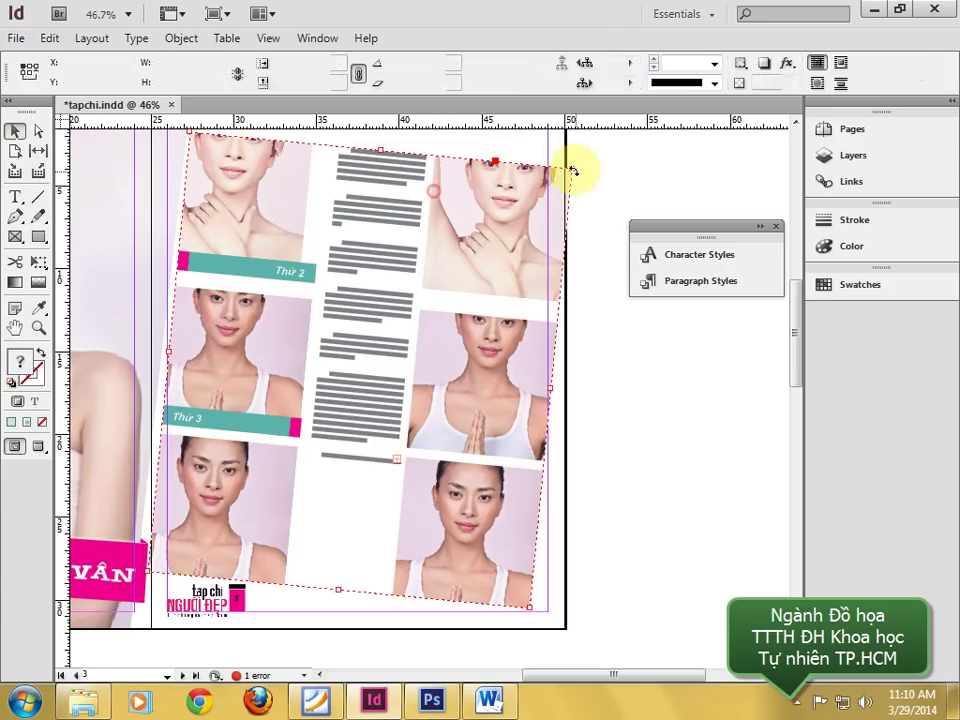
left_click_drag(489, 182, 486, 180)
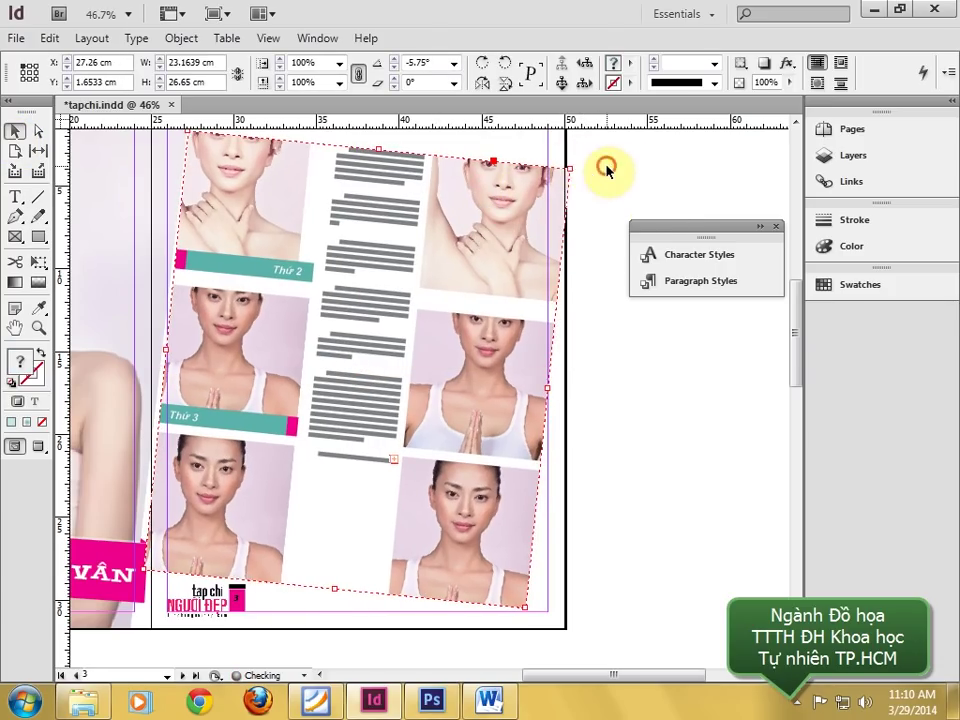
left_click_drag(568, 171, 565, 176)
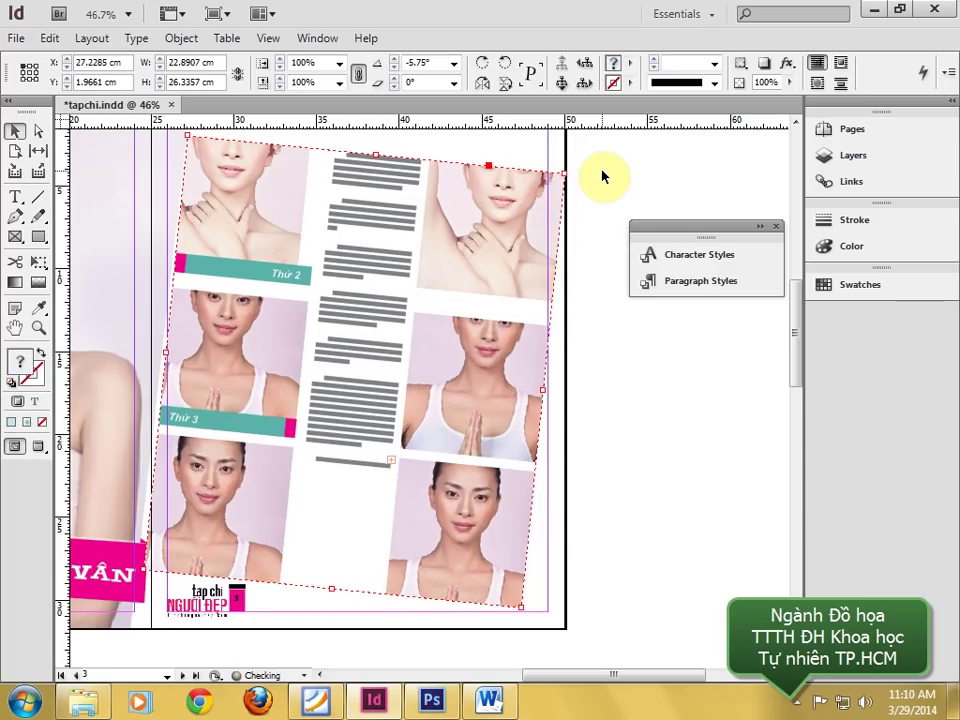
left_click(602, 176)
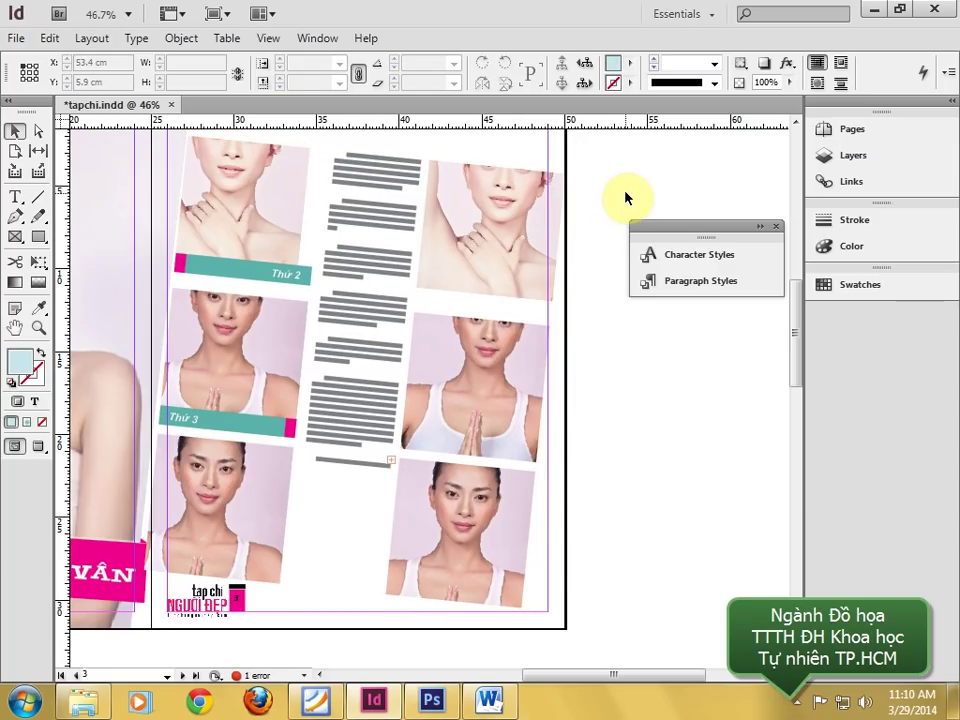
- Apply the doan01 paragraph style to the Chủ nhật text frame beside page 2 and set its character style to [None]
key("ctrl+minus")
key("ctrl+minus")
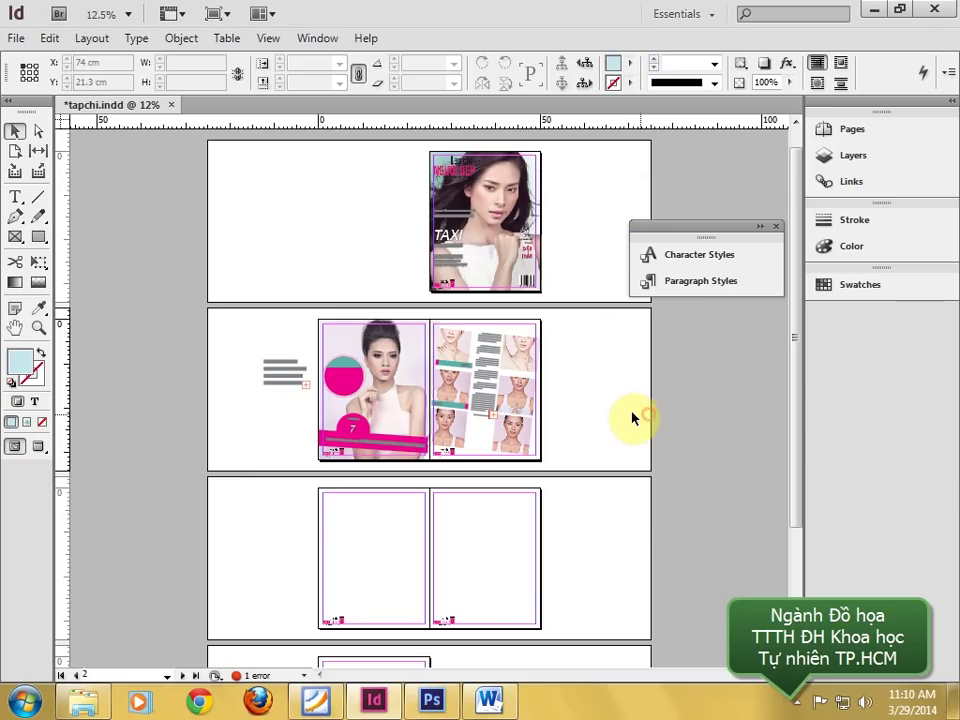
key("z")
left_click_drag(244, 306, 424, 446)
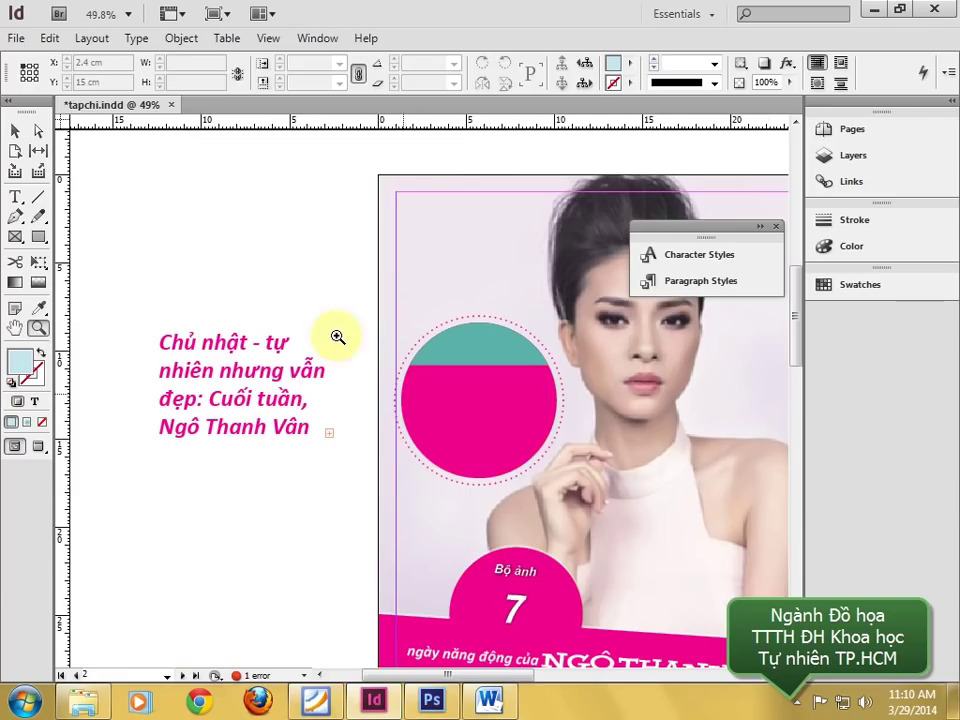
left_click(14, 132)
left_click(214, 352)
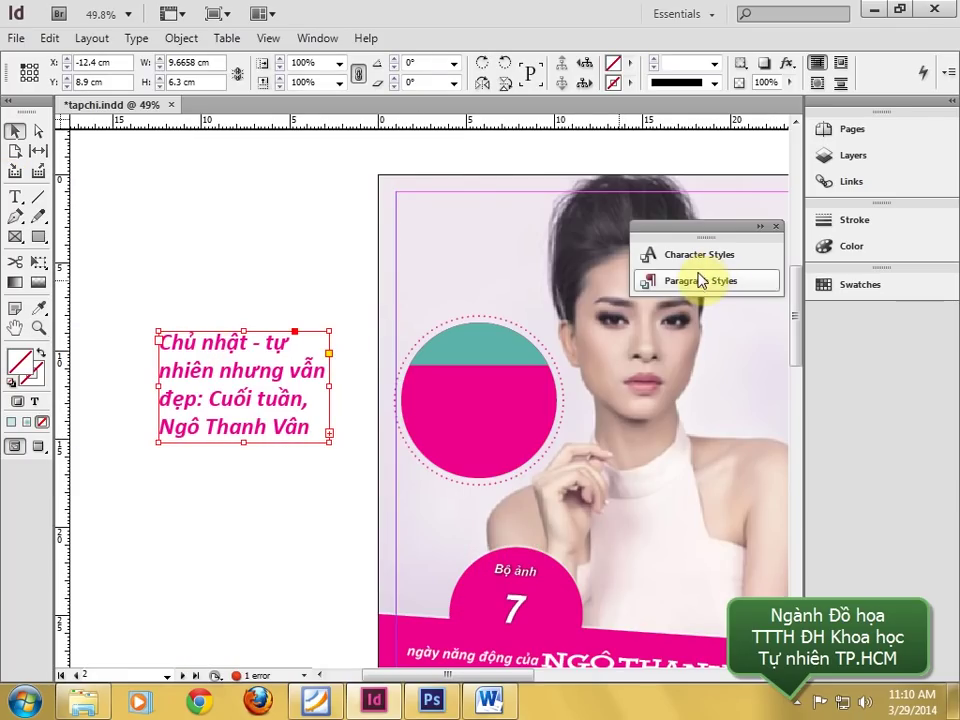
left_click(697, 281)
left_click(492, 319)
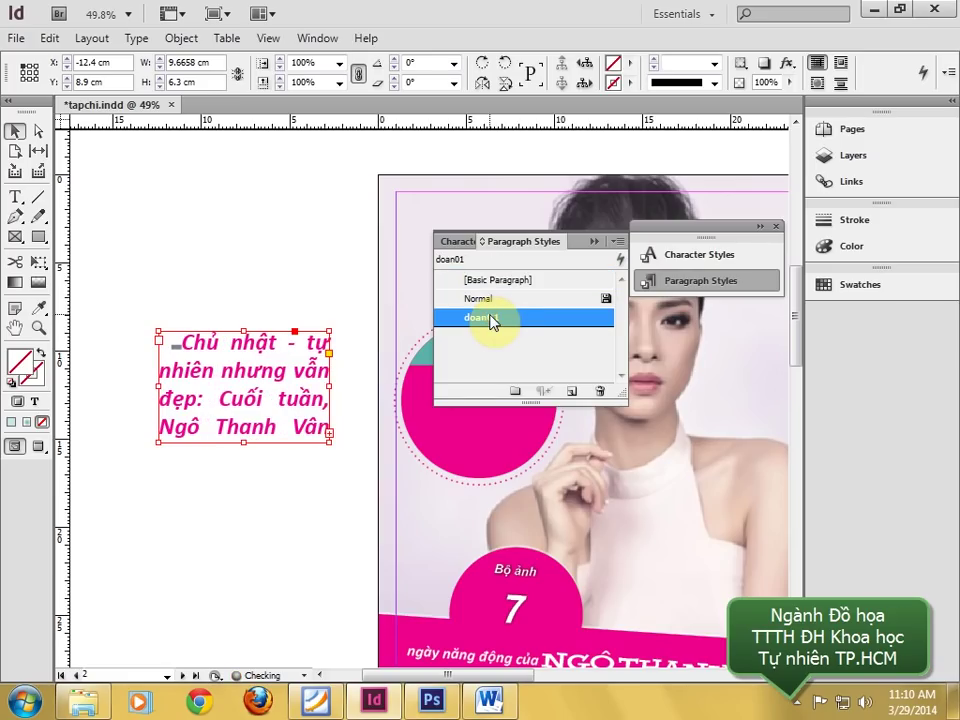
left_click(458, 242)
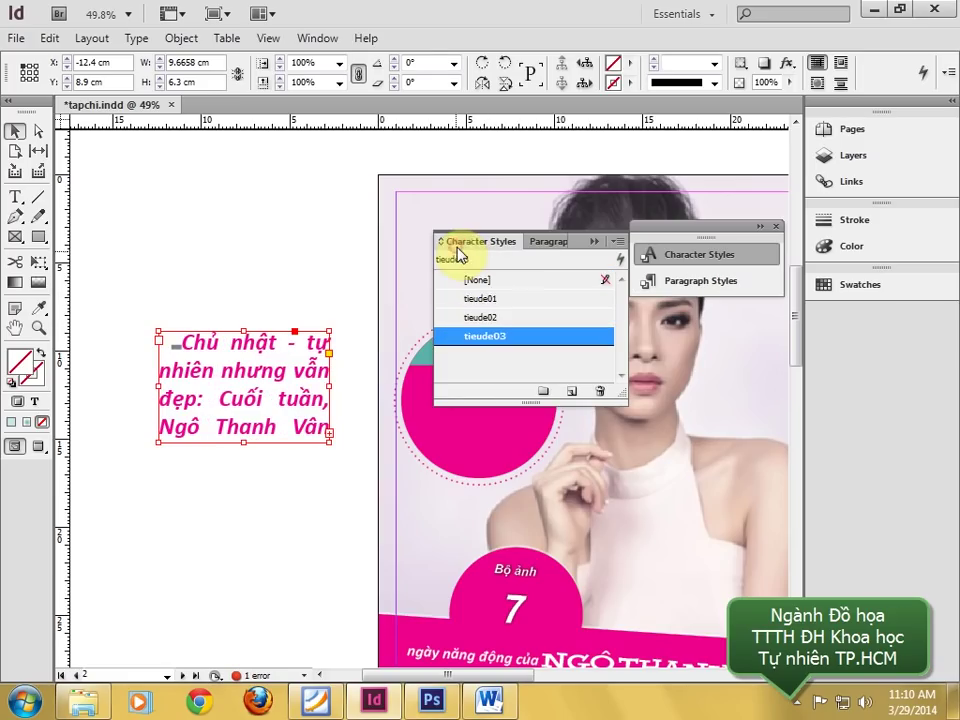
left_click(484, 281)
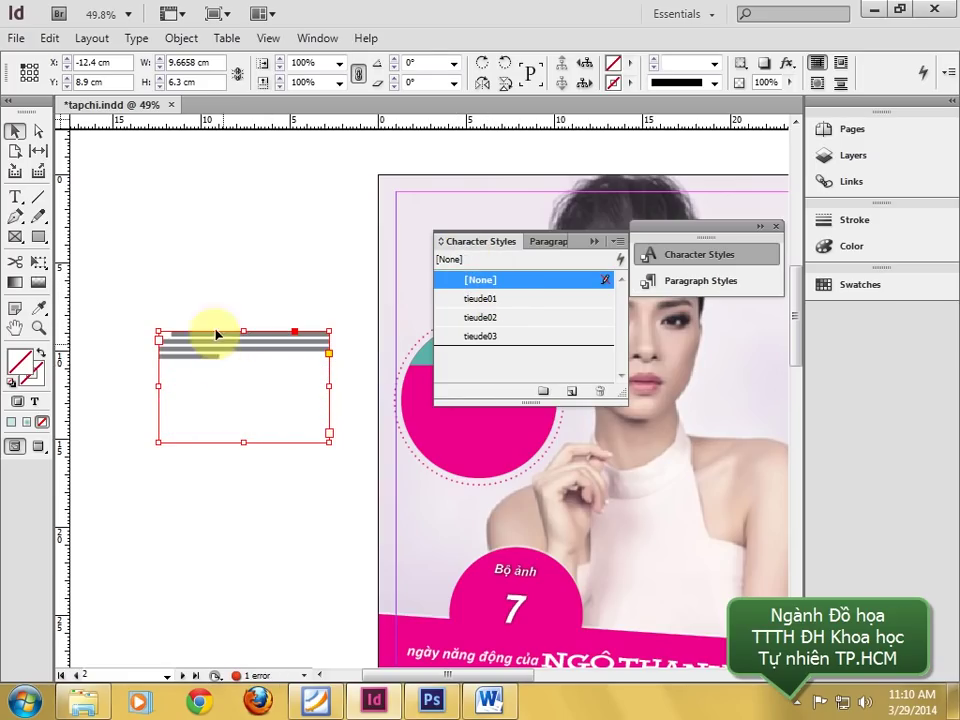
- Shorten the Chủ nhật text frame to 1.85 cm high and place it on the pink circle at X 2.05, Y 11.45 cm
key("z")
left_click_drag(125, 291, 362, 508)
left_click(15, 131)
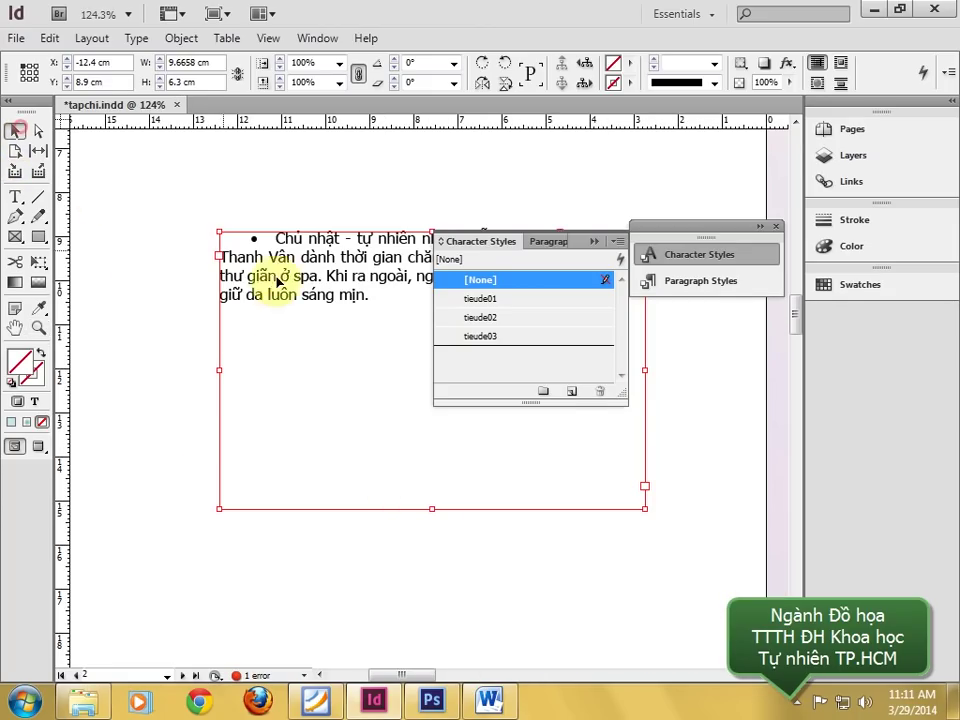
left_click_drag(270, 441, 276, 336)
left_click_drag(328, 570, 188, 535)
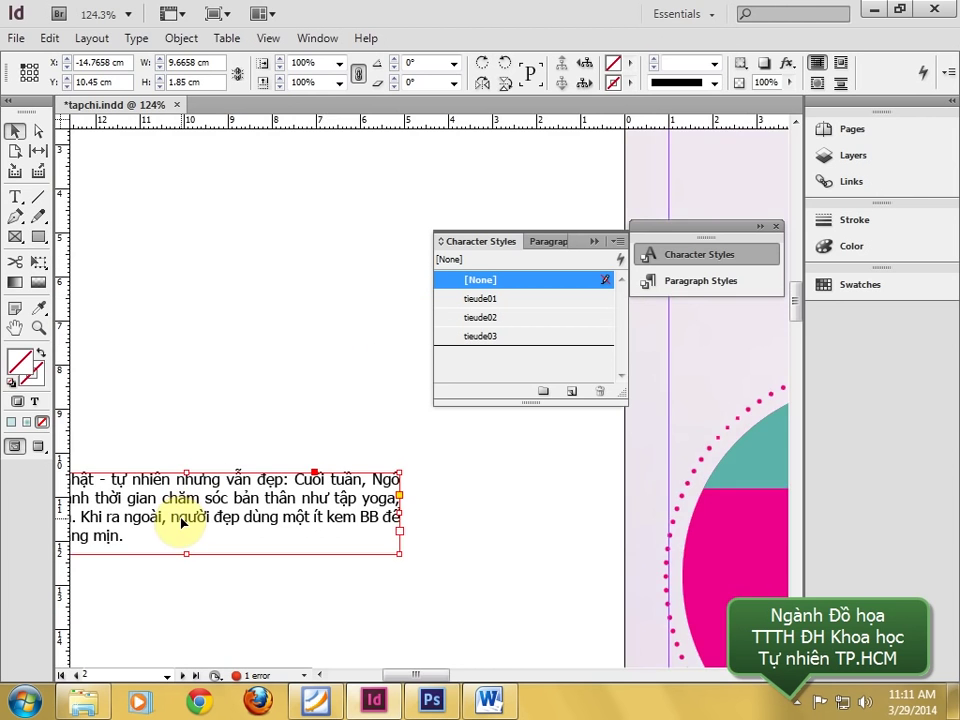
key("ctrl+1")
left_click_drag(362, 444, 780, 450)
left_click_drag(604, 456, 378, 448)
- Check the Chủ nhật circle in bia.pdf in Foxit Reader, and duplicate the doan01 paragraph style in InDesign as doan02
left_click(316, 701)
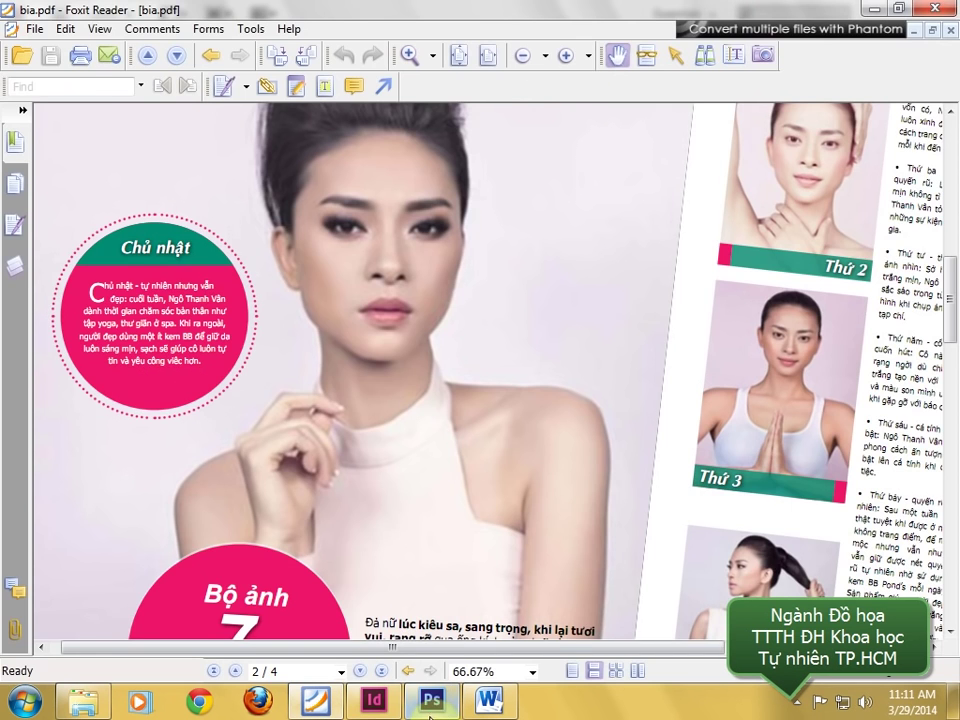
left_click(380, 705)
double_click(427, 473)
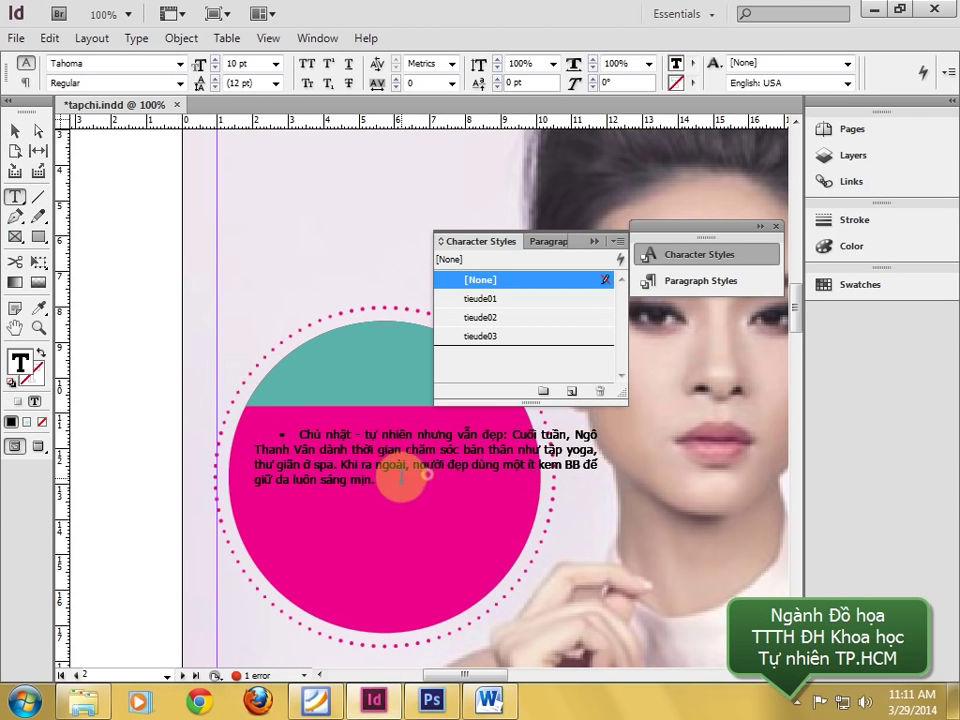
left_click_drag(401, 476, 272, 398)
left_click(15, 131)
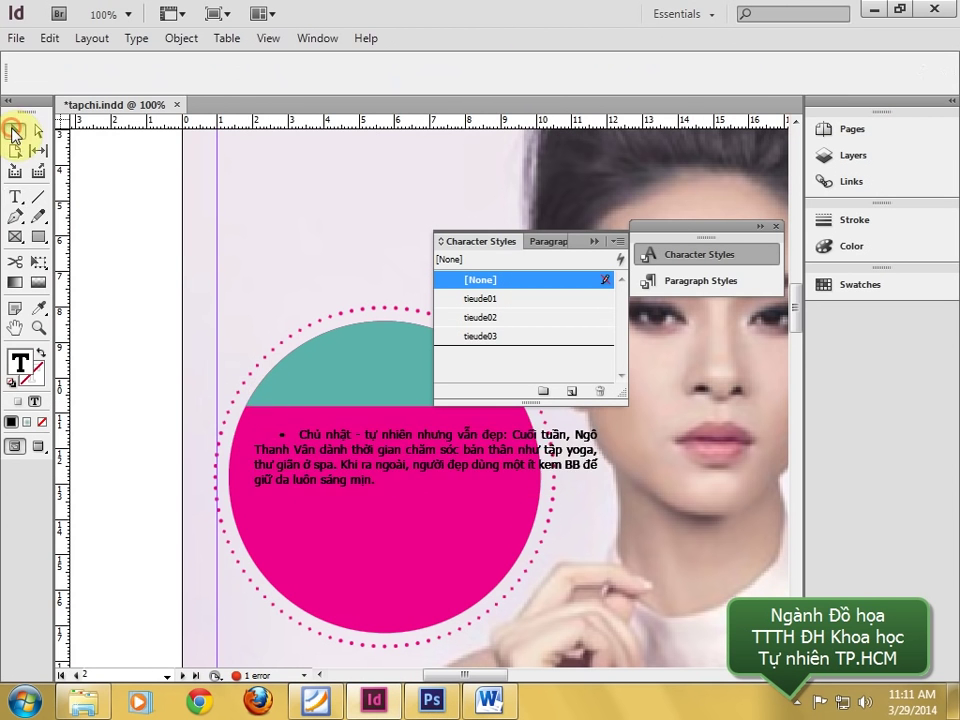
left_click(543, 245)
left_click(522, 322)
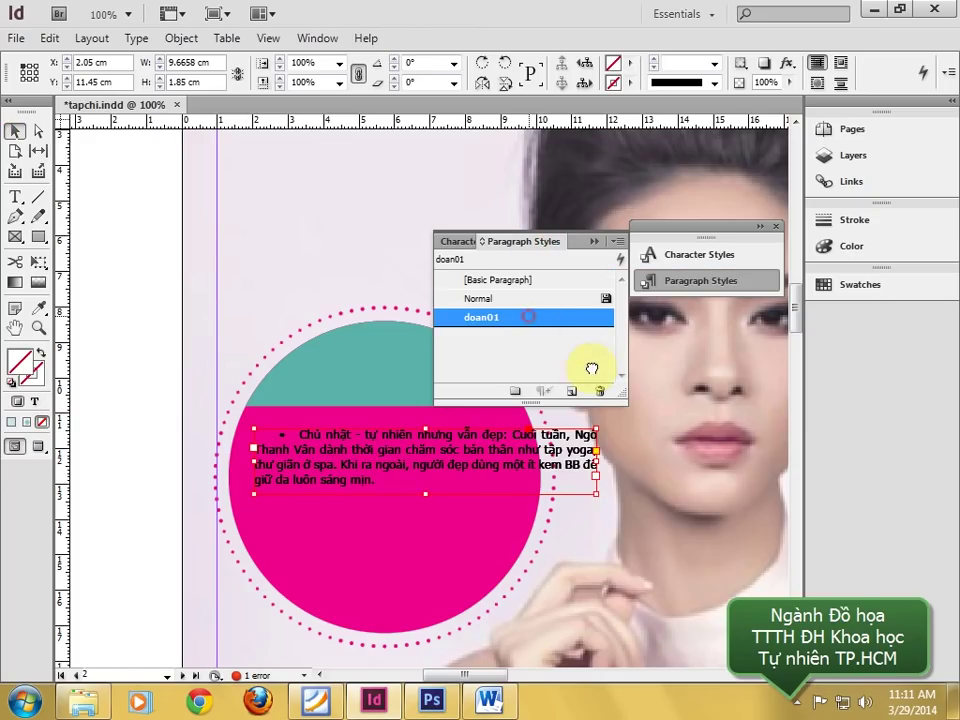
left_click(576, 390)
double_click(505, 337)
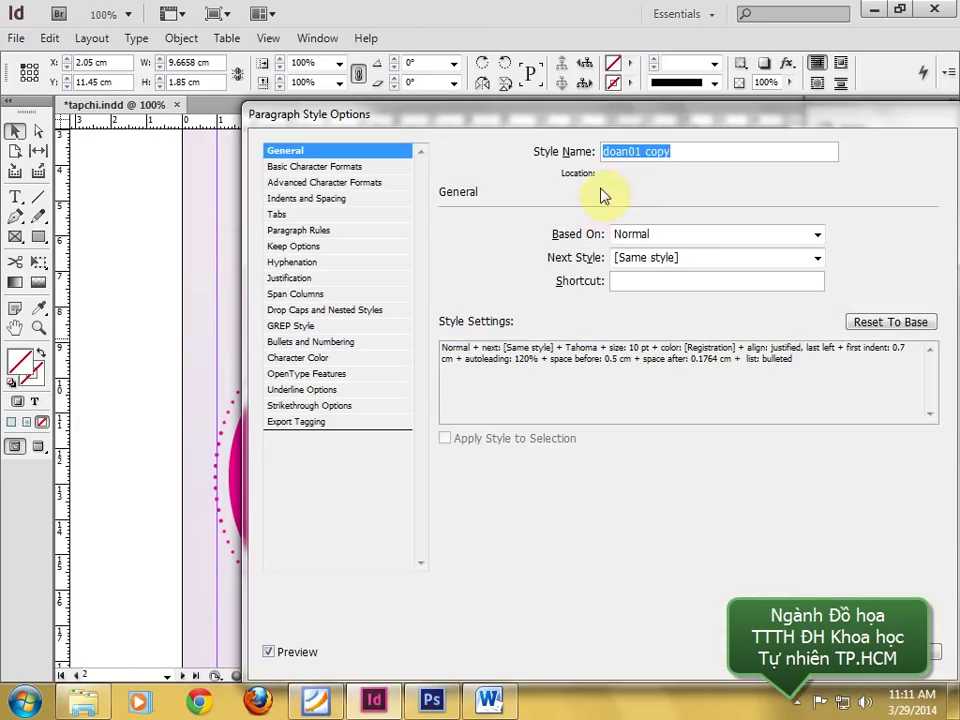
left_click_drag(635, 153, 718, 150)
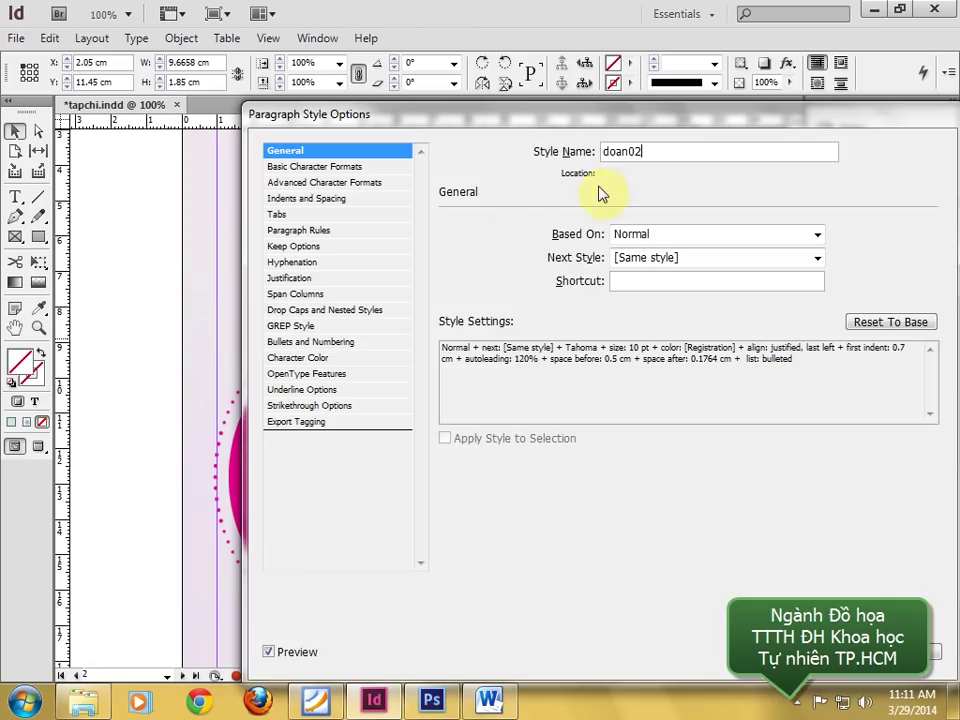
- Set doan02's character color to [Paper] and give it a drop cap of 2 lines and 1 character
left_click(316, 357)
left_click(503, 272)
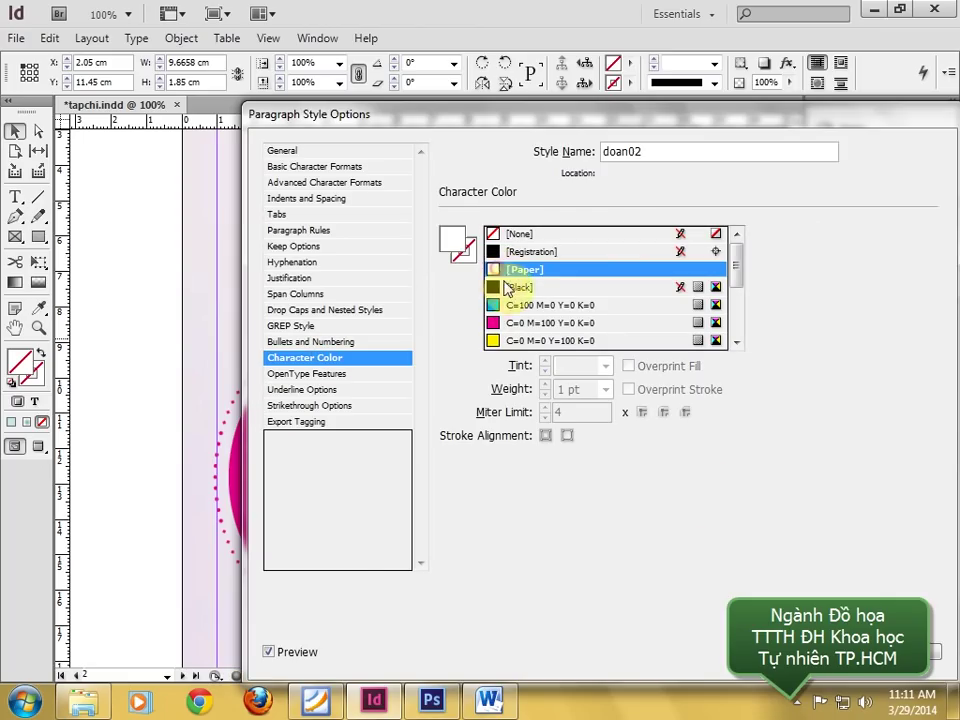
left_click_drag(604, 120, 756, 94)
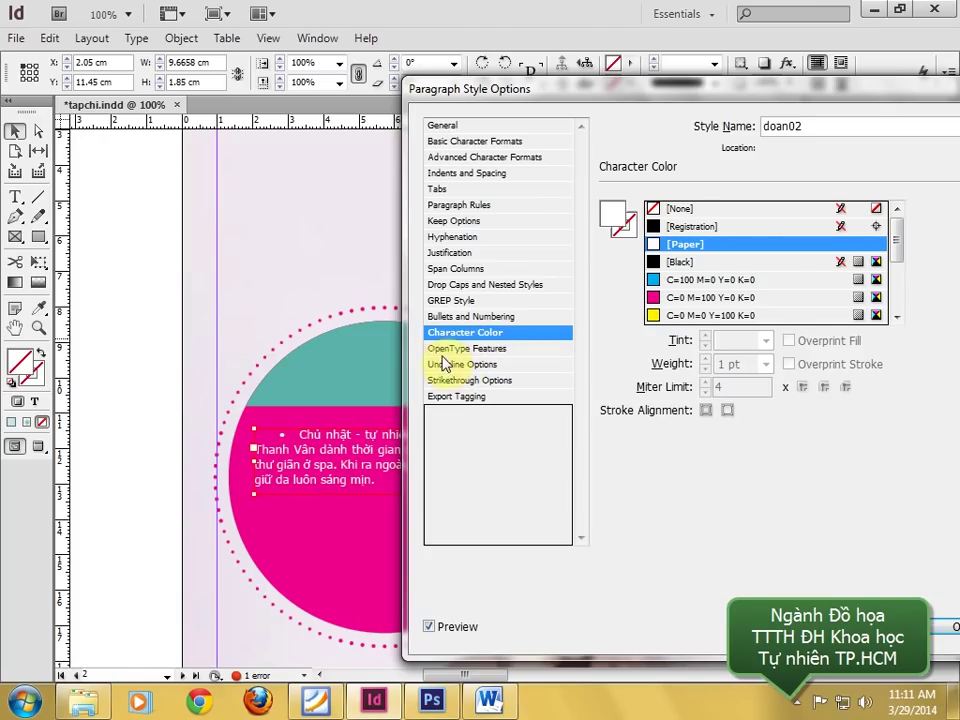
left_click(460, 286)
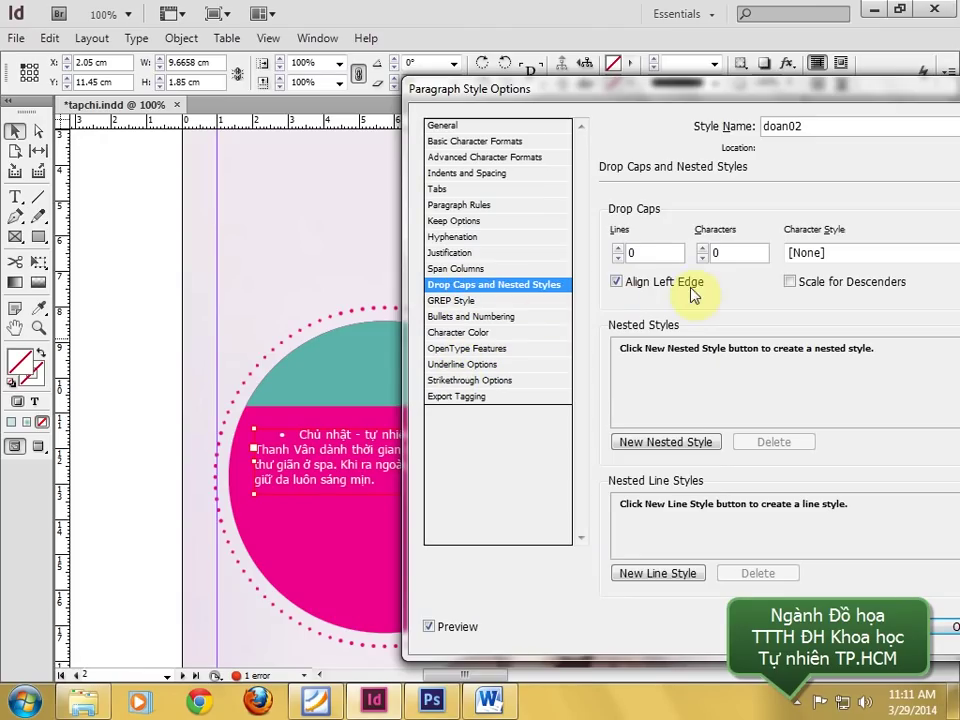
left_click(620, 248)
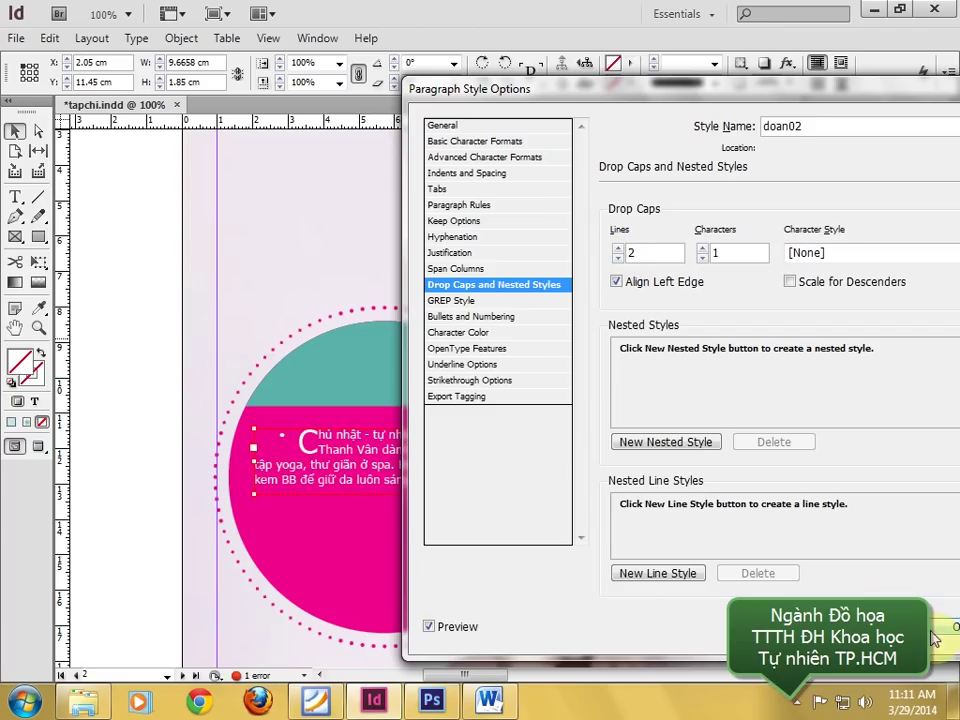
- Set doan02's list type to None and its alignment to Center Justify
left_click(465, 317)
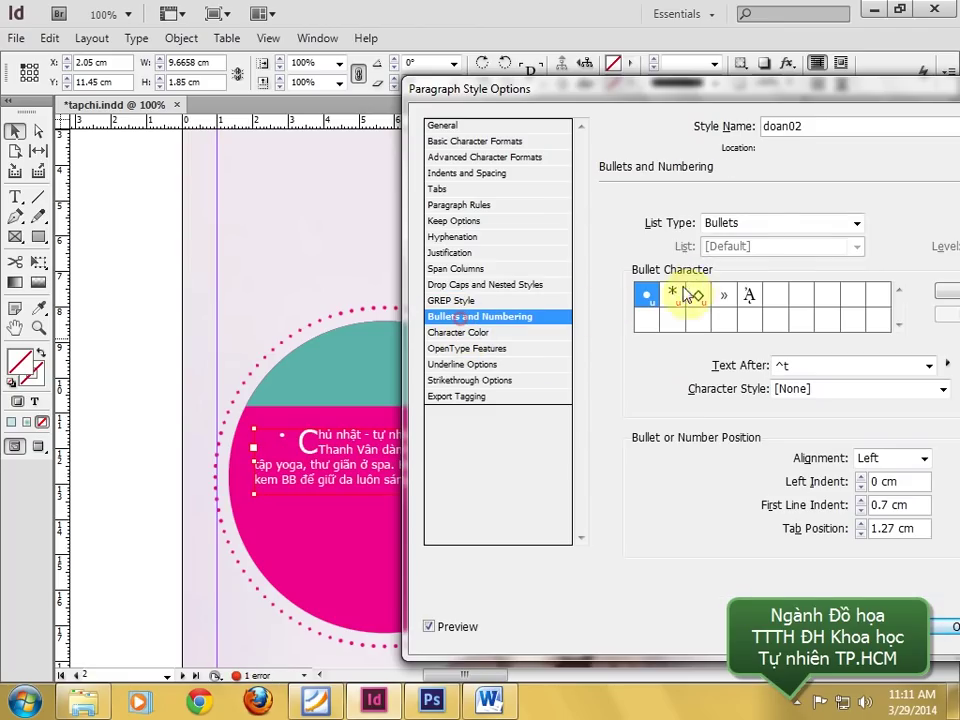
left_click(737, 241)
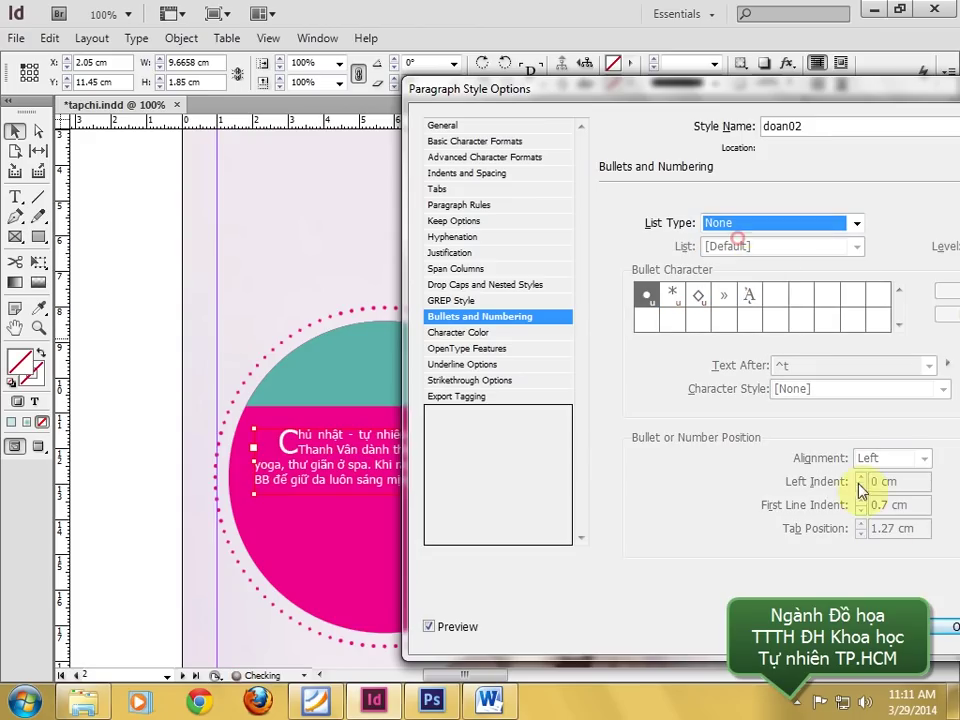
left_click(458, 206)
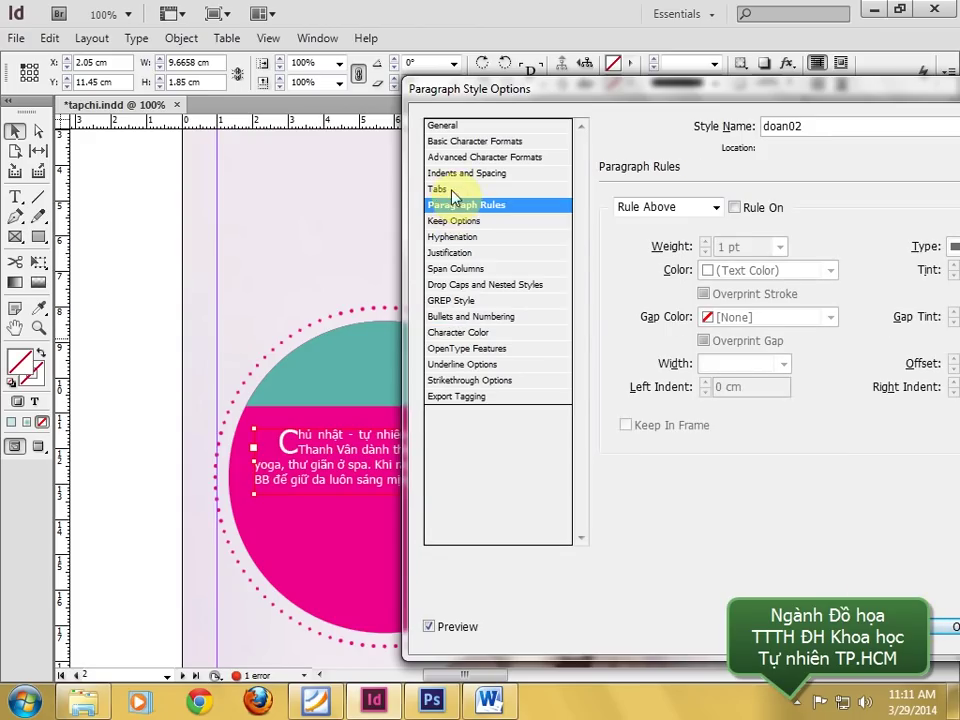
left_click(455, 174)
left_click(740, 218)
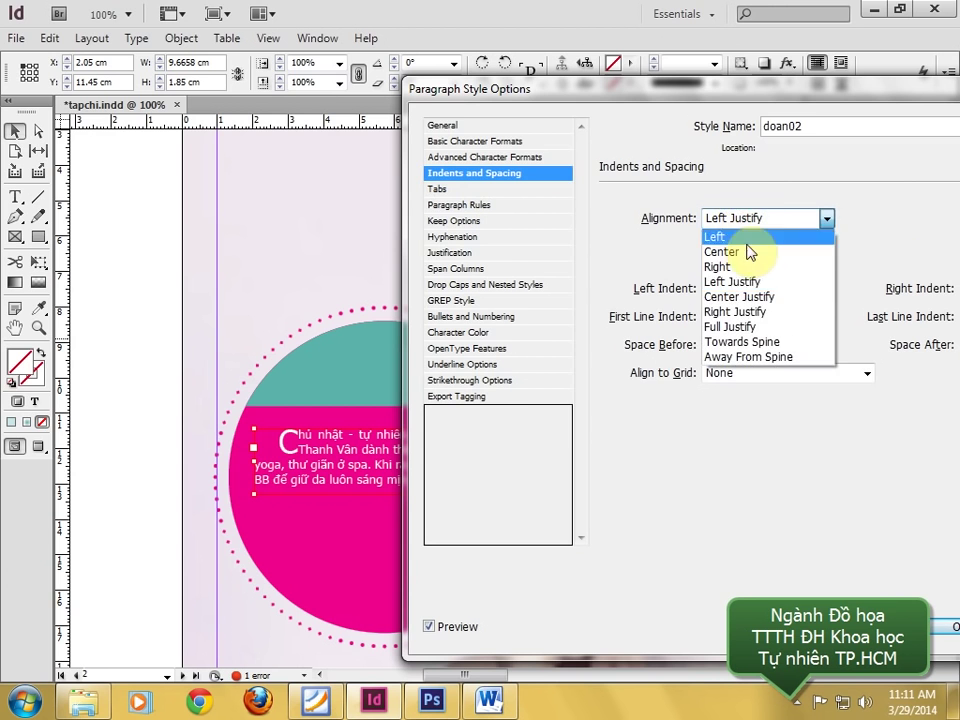
left_click(750, 297)
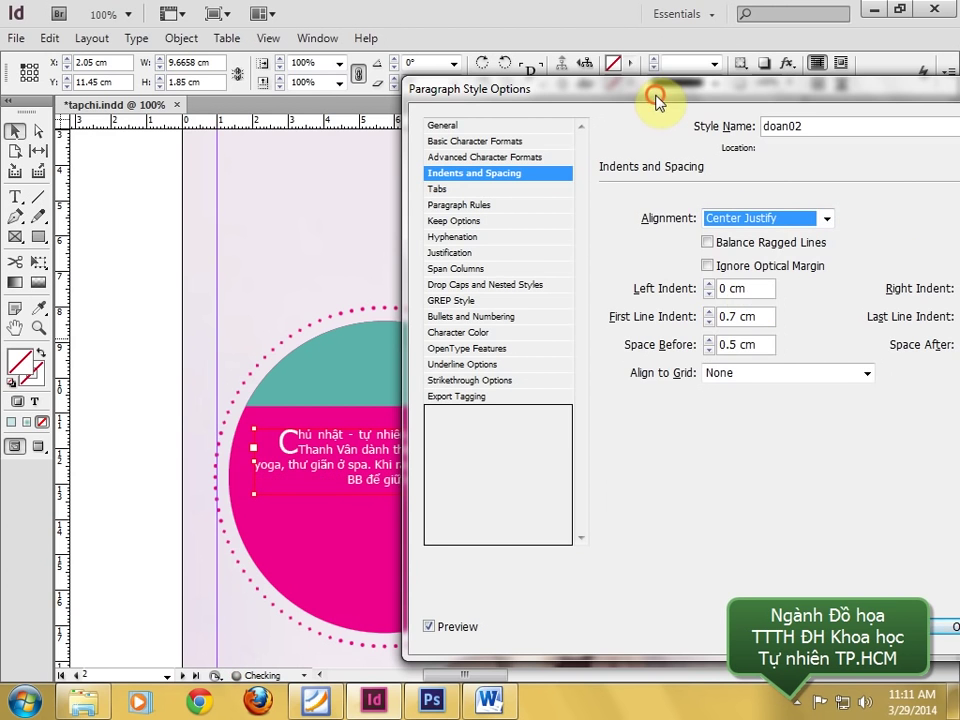
- Confirm the doan02 style options, resize the Chủ nhật text frame to about 7.15 × 2.25 cm and move it slightly lower on the circle
left_click_drag(658, 96, 552, 100)
key("Return")
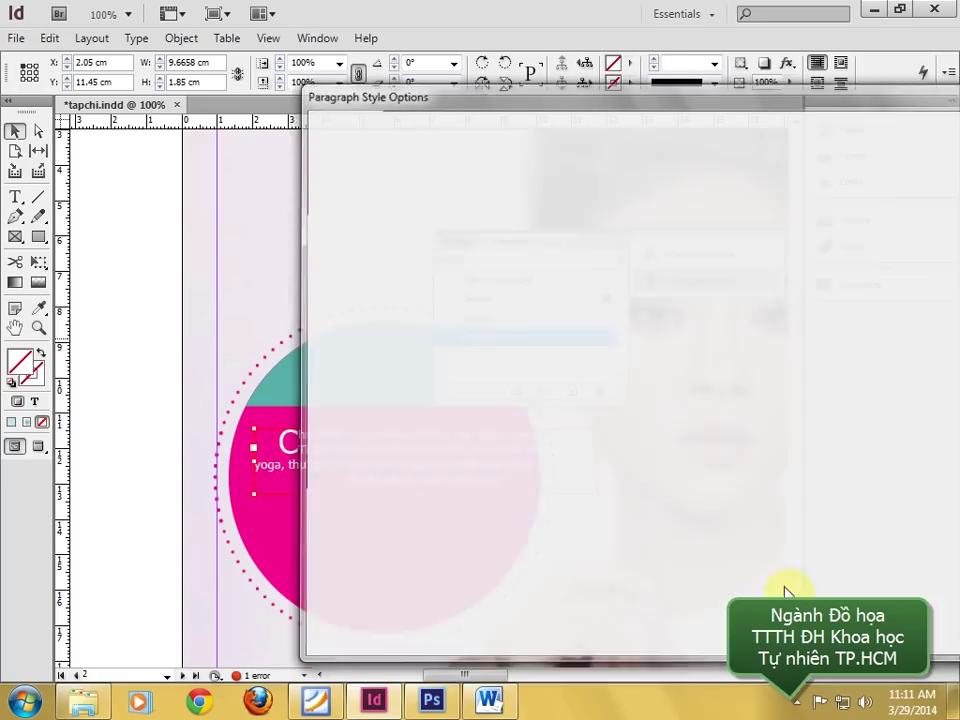
left_click_drag(604, 496, 507, 510)
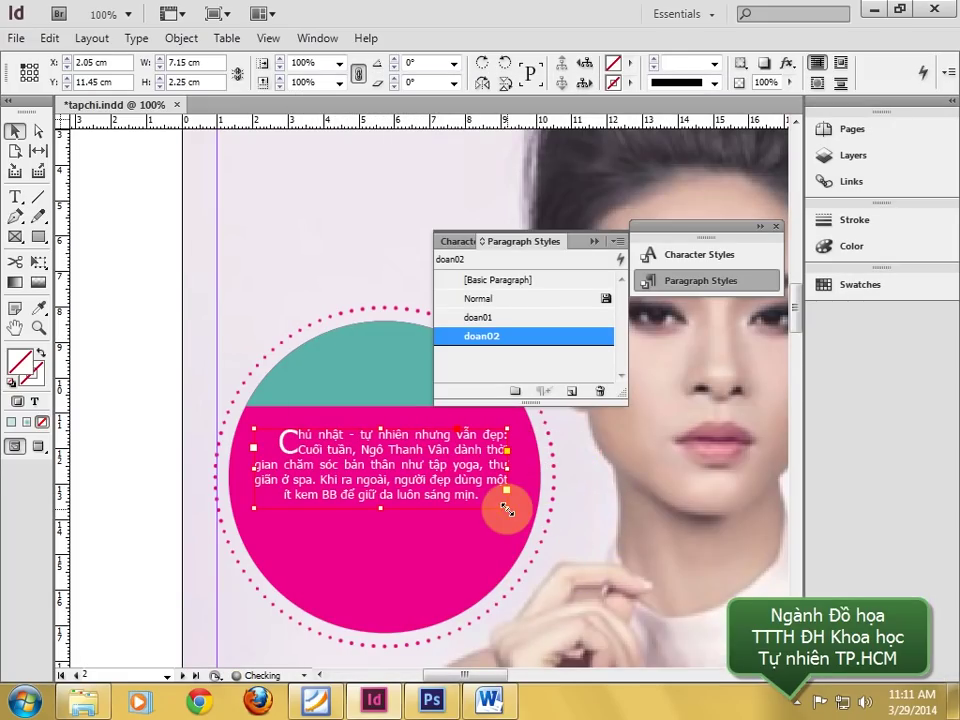
left_click_drag(443, 478, 449, 486)
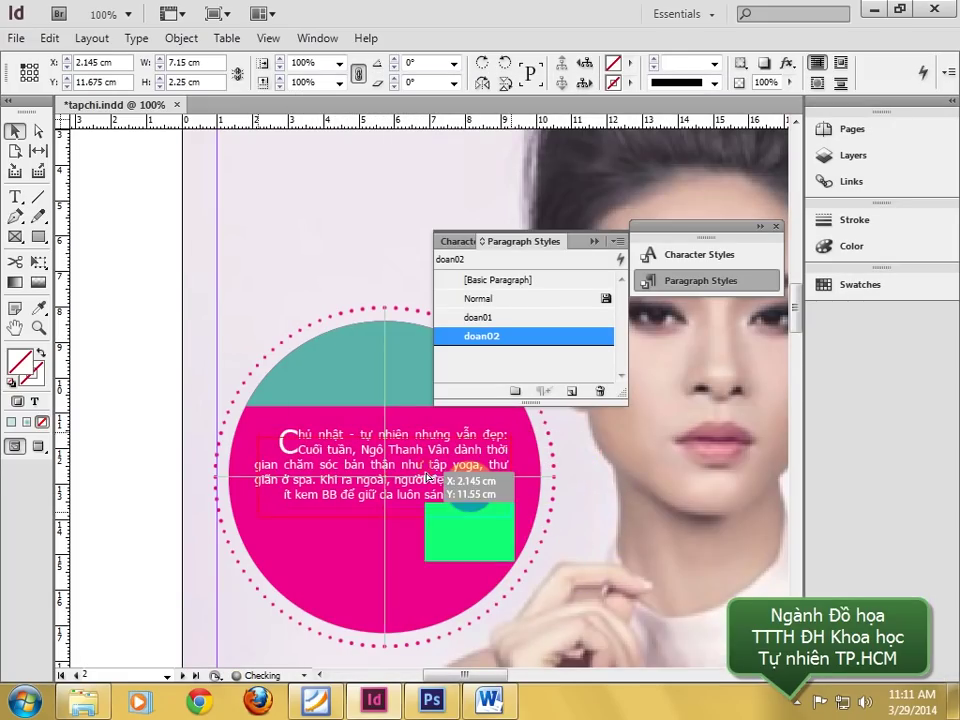
left_click(139, 285)
- Close the floating Paragraph Styles and Character Styles panels
key("ctrl+minus")
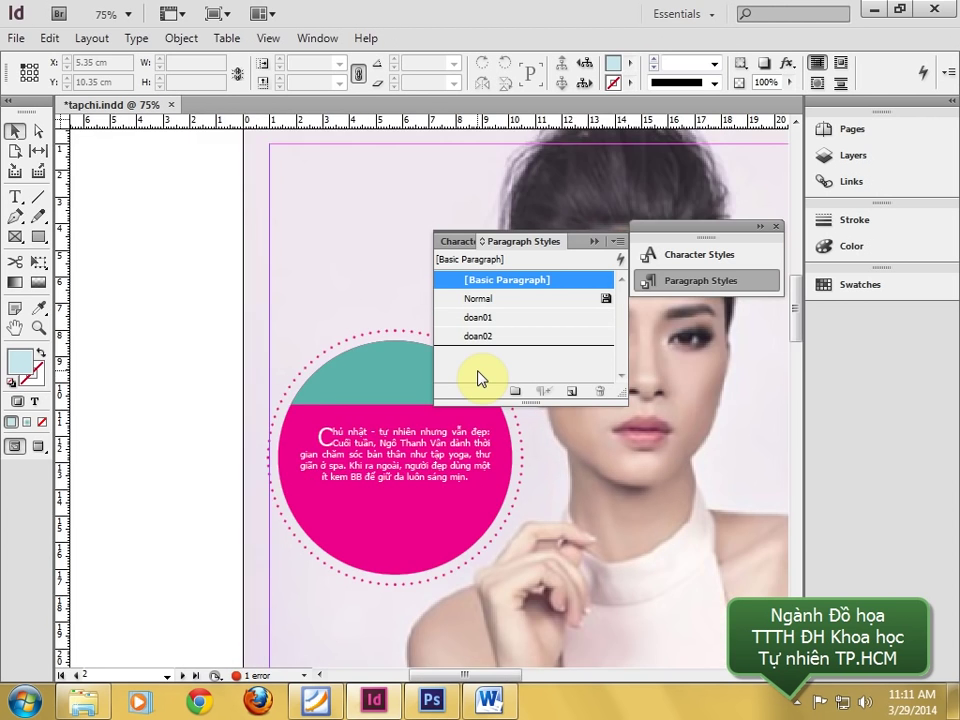
key("ctrl+minus")
left_click(746, 242)
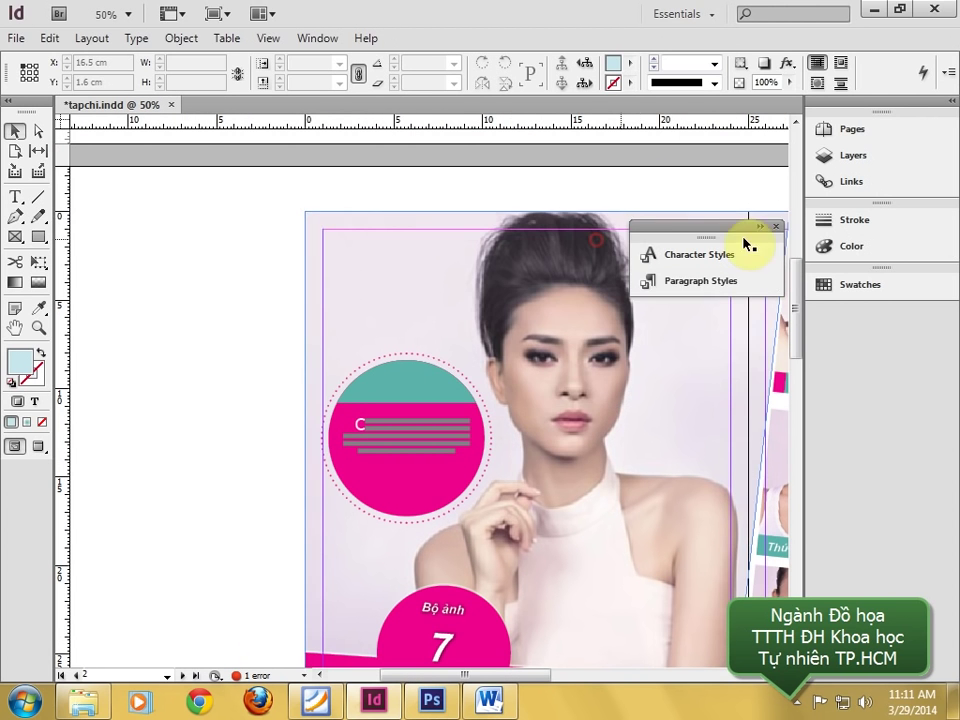
left_click(776, 226)
- Examine the Lady Gaga spread and the final page of bia.pdf in Foxit Reader as reference for the remaining pages
left_click_drag(634, 184, 407, 210)
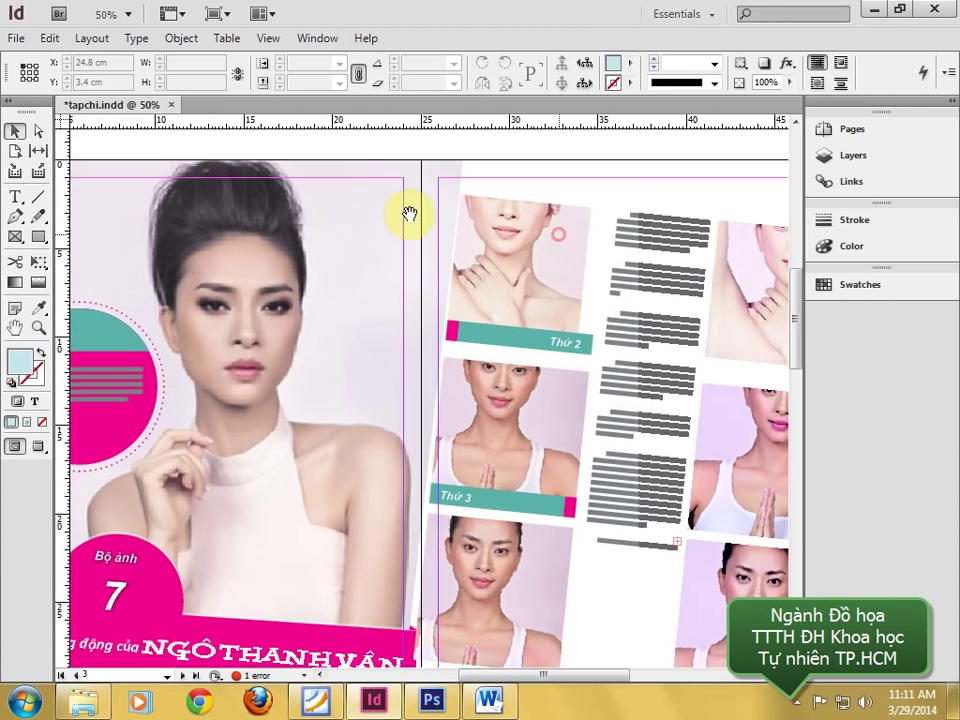
key("ctrl+minus")
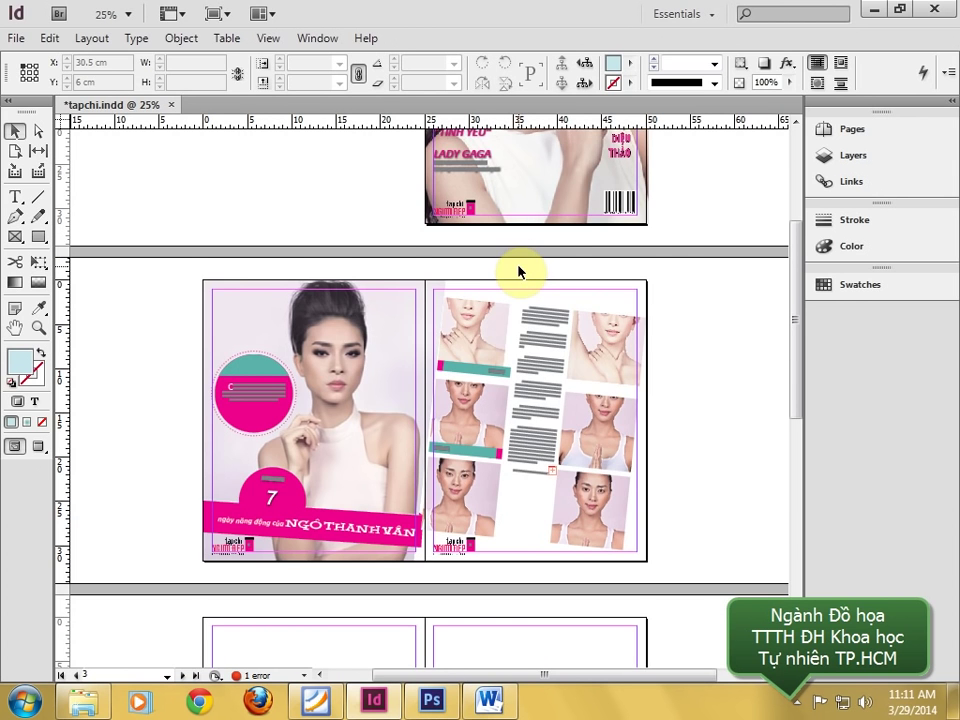
left_click_drag(484, 456, 471, 284)
left_click_drag(454, 450, 461, 321)
left_click(316, 700)
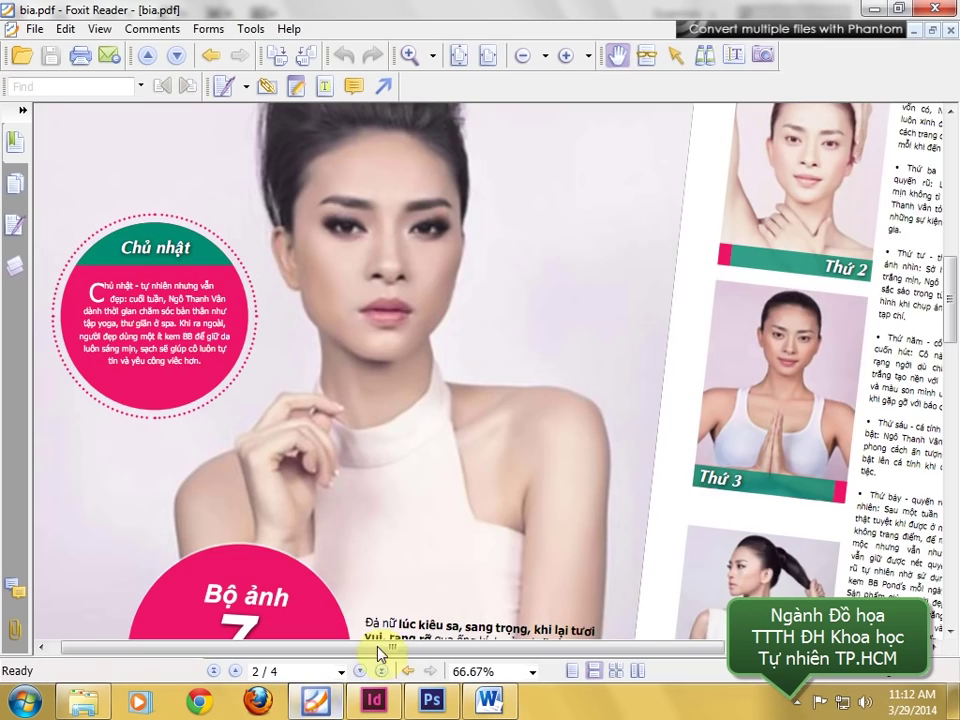
left_click_drag(456, 556, 455, 204)
scroll(455, 204, "down", 5)
left_click_drag(511, 298, 415, 218)
scroll(480, 160, "down", 1)
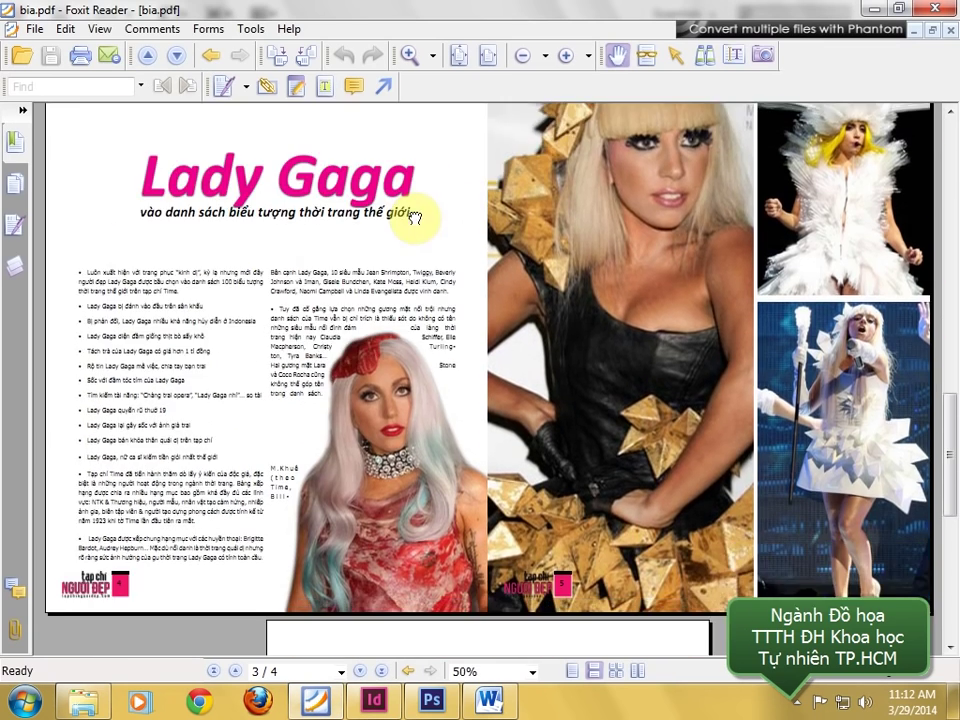
scroll(746, 369, "down", 3)
left_click_drag(516, 325, 480, 173)
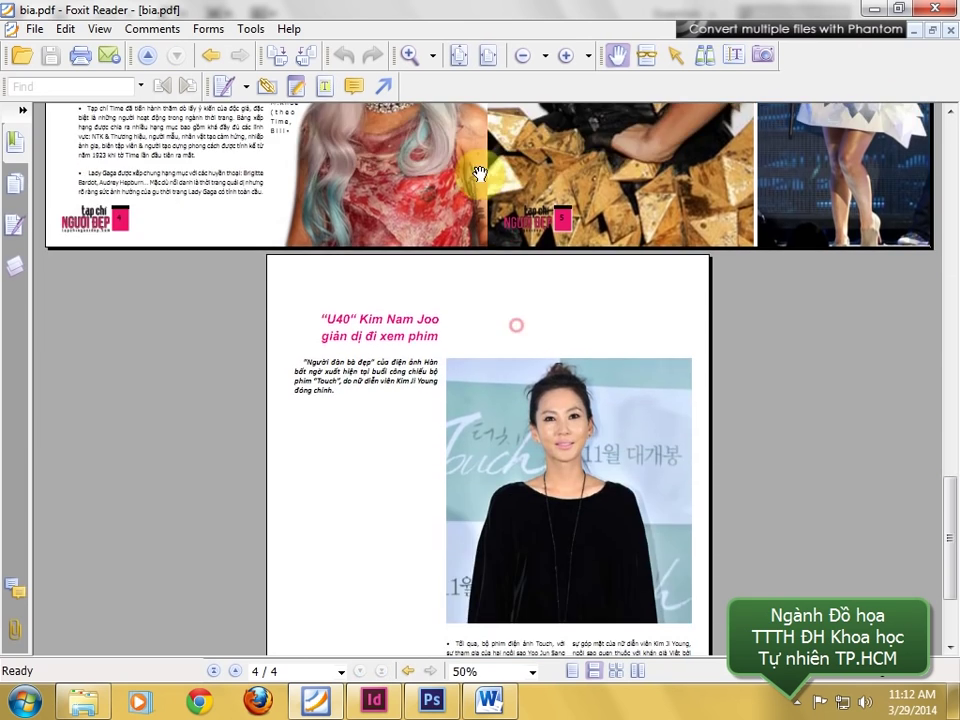
scroll(514, 332, "up", 3)
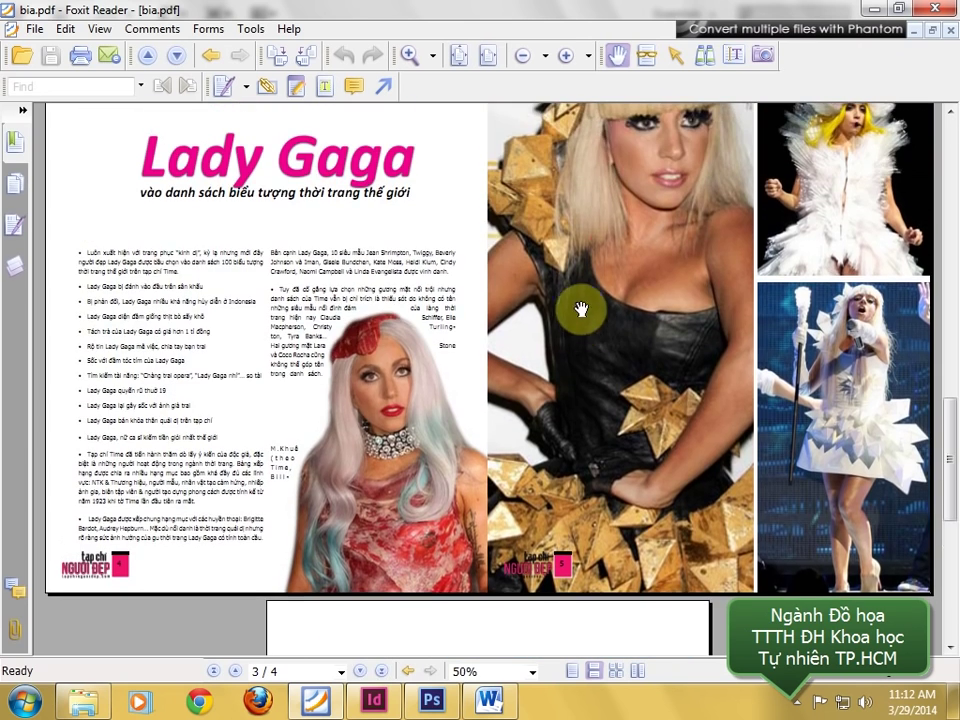
left_click(338, 703)
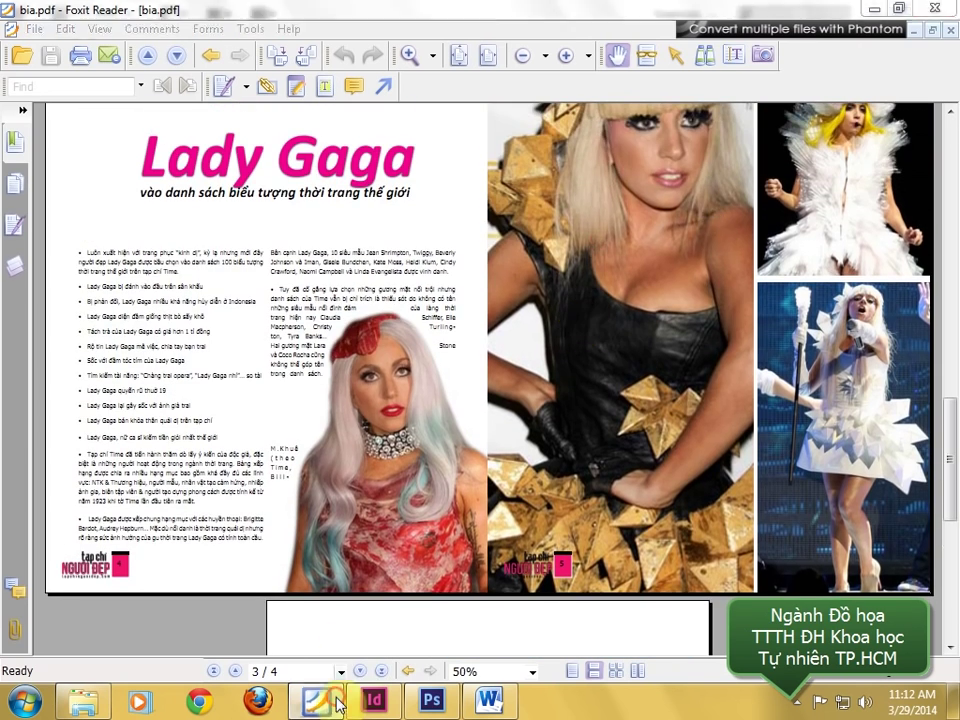
- Back in InDesign, draw a full-height rectangular picture frame about 16.4 × 31.7 cm along the outer edge of page 5
left_click(374, 700)
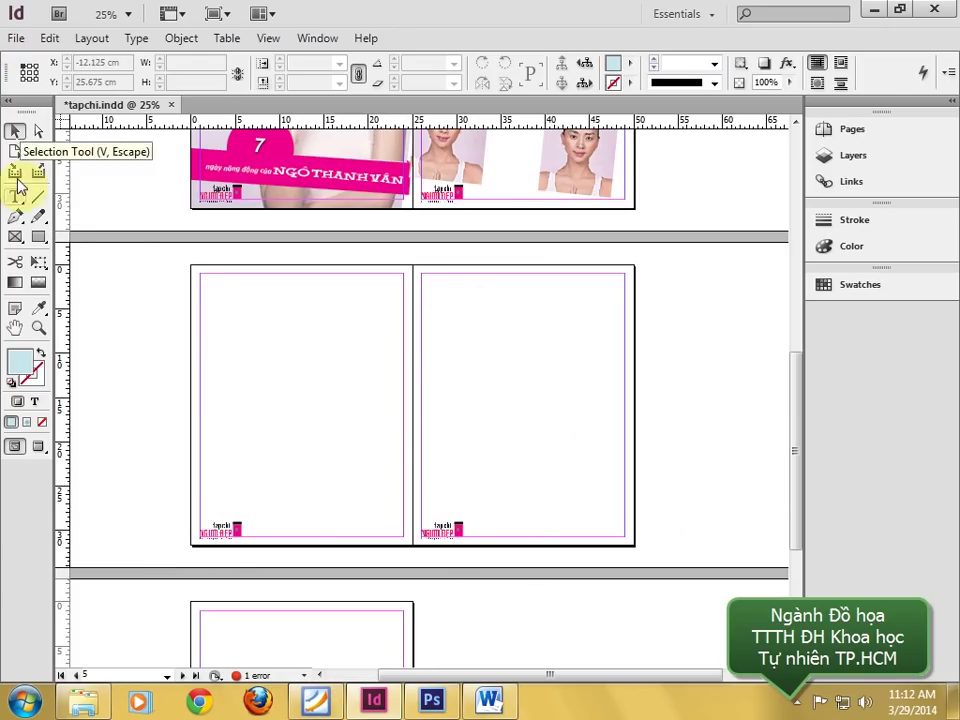
left_click(16, 236)
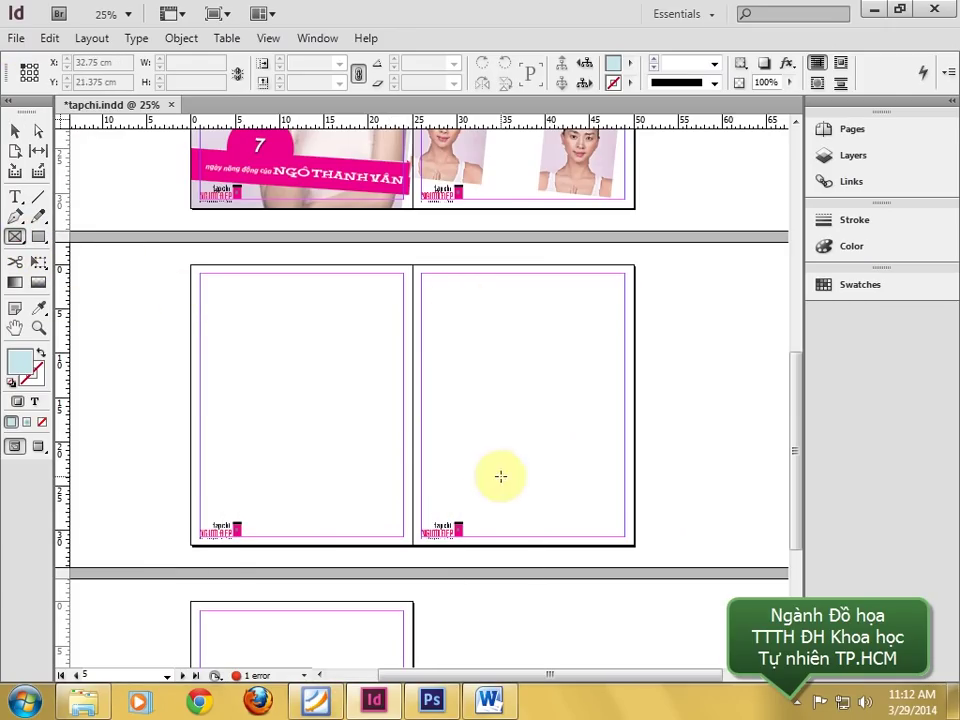
left_click(322, 705)
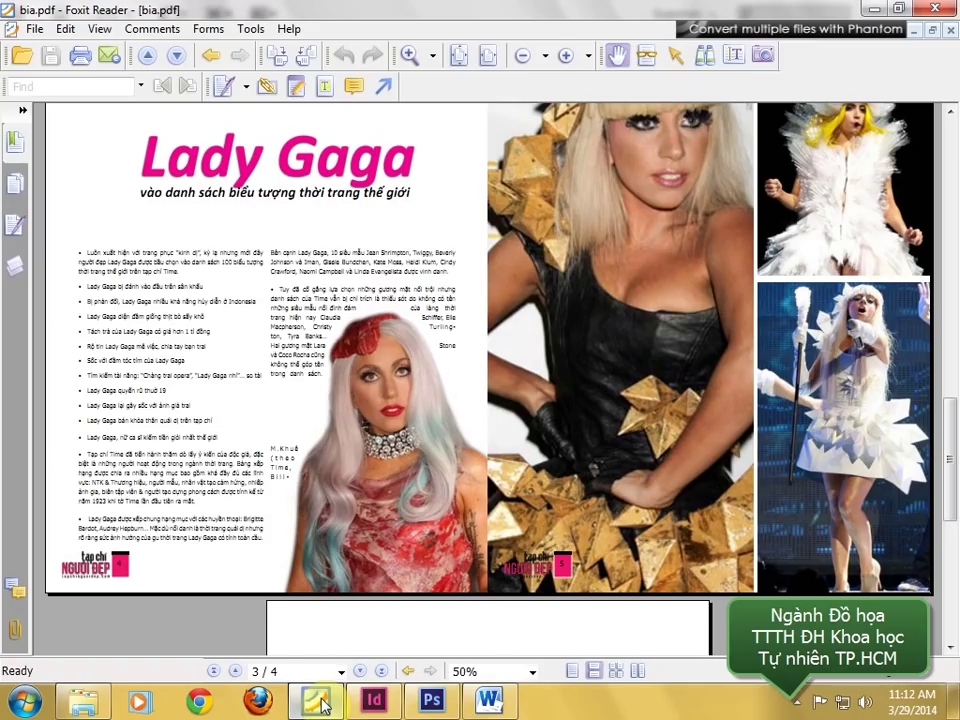
left_click(375, 700)
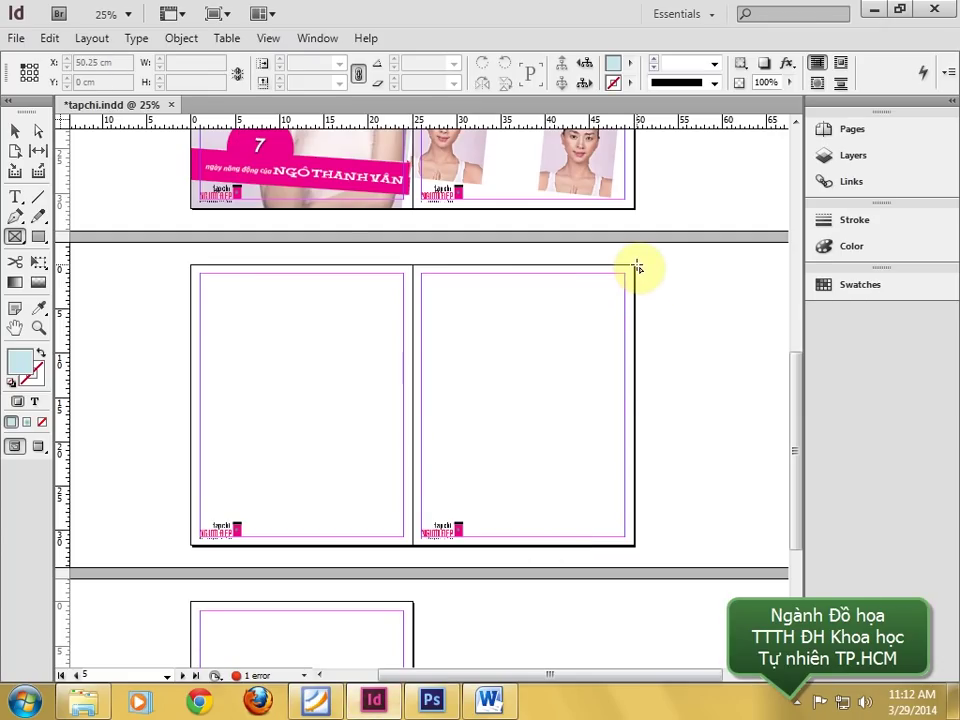
left_click_drag(634, 268, 489, 546)
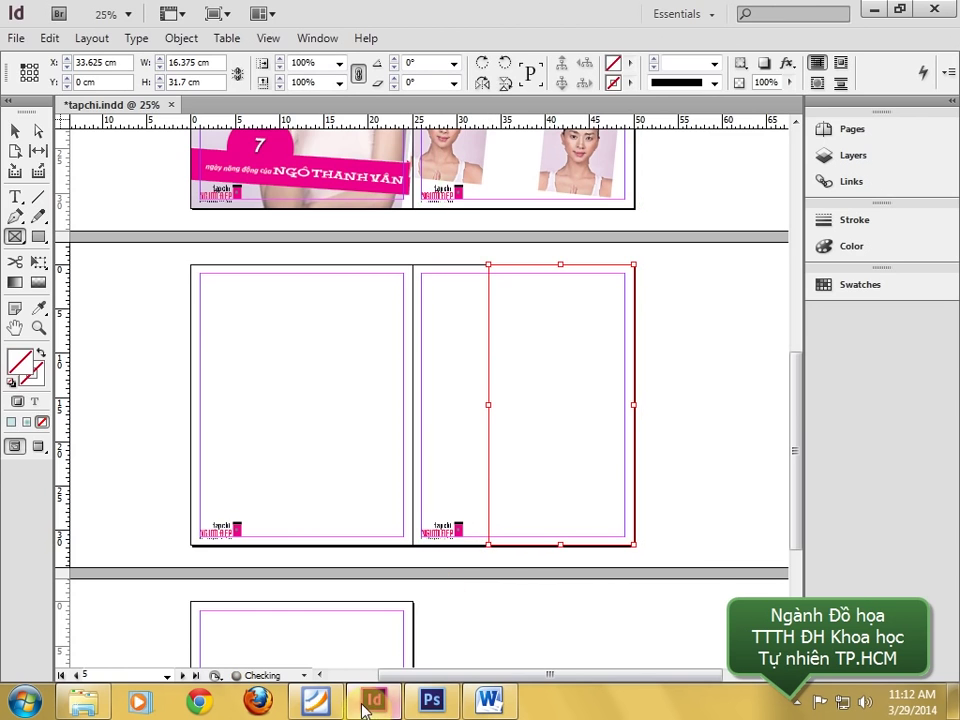
- Recheck the layout in bia.pdf, move the frame to the spine at X 25 cm and narrow it to 13.75 cm
left_click(330, 705)
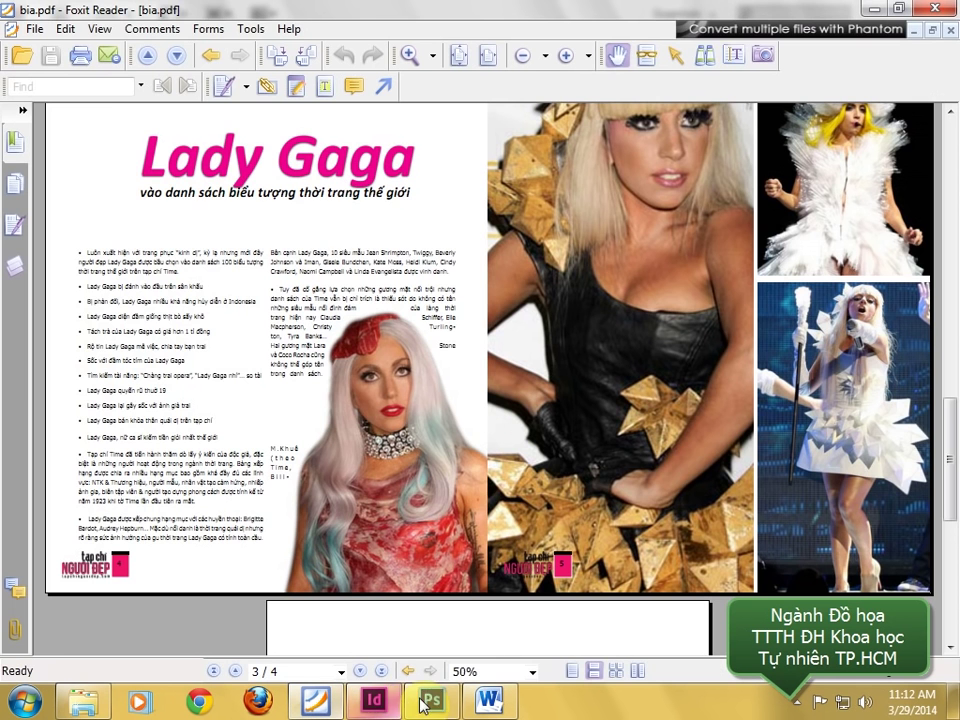
left_click(372, 700)
left_click(13, 134)
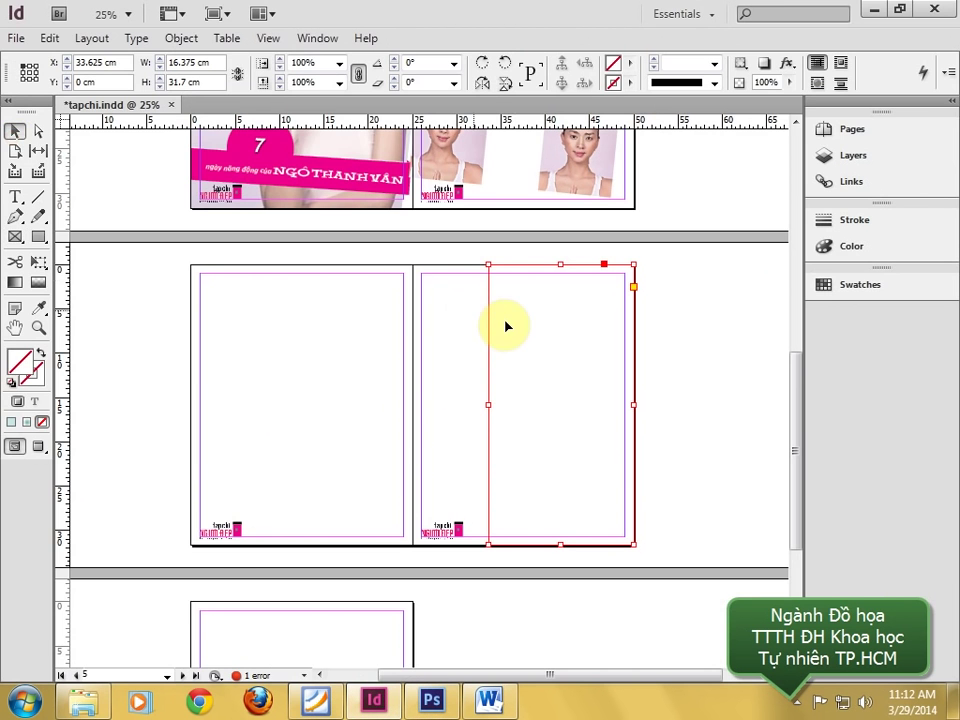
left_click_drag(508, 326, 431, 323)
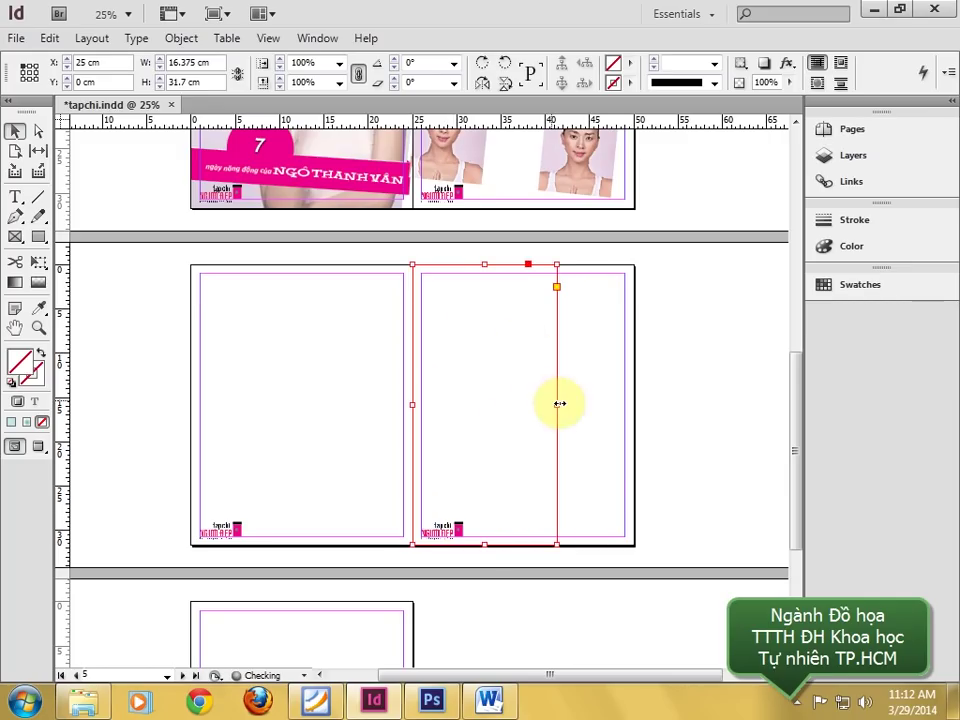
left_click_drag(559, 403, 533, 402)
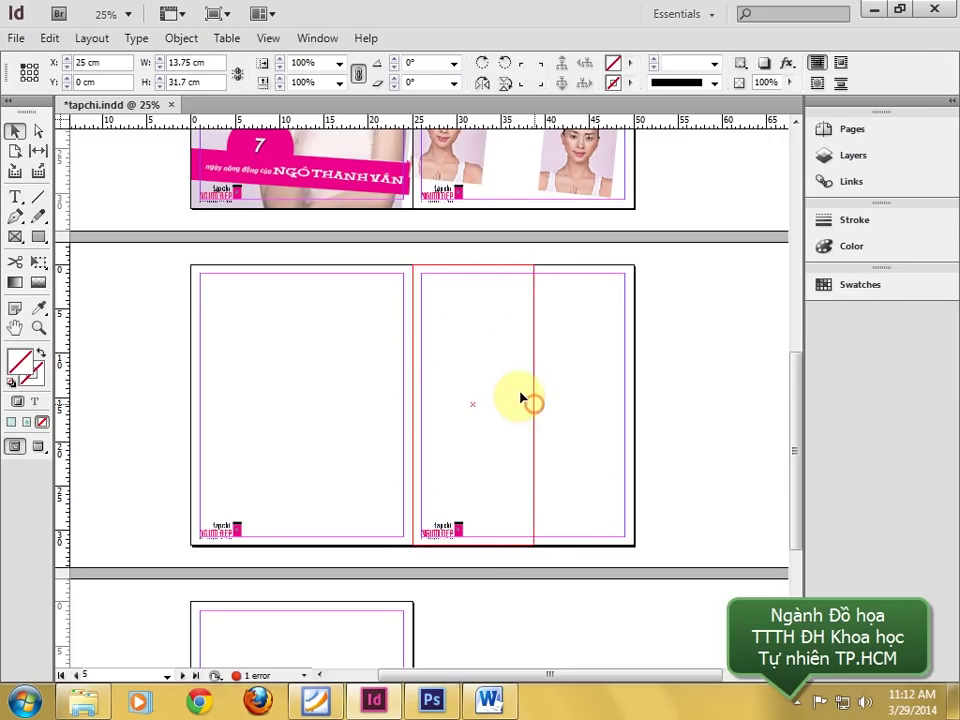
- Place image 01 (8) from the Bai02 folder into the tall frame on page 5
left_click(16, 38)
left_click(114, 279)
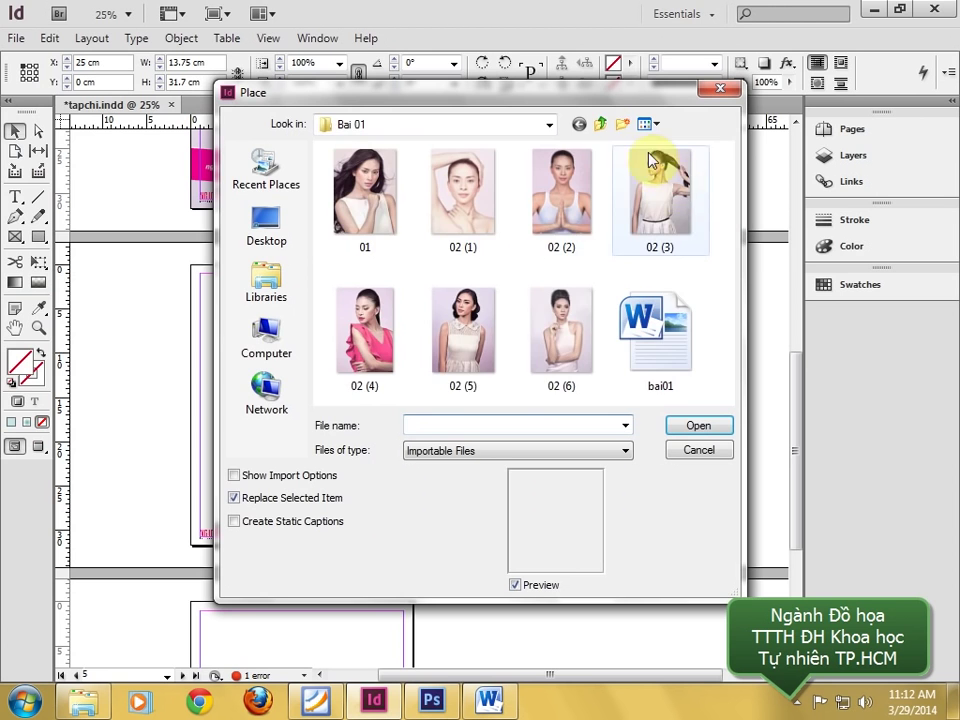
left_click(600, 123)
double_click(489, 199)
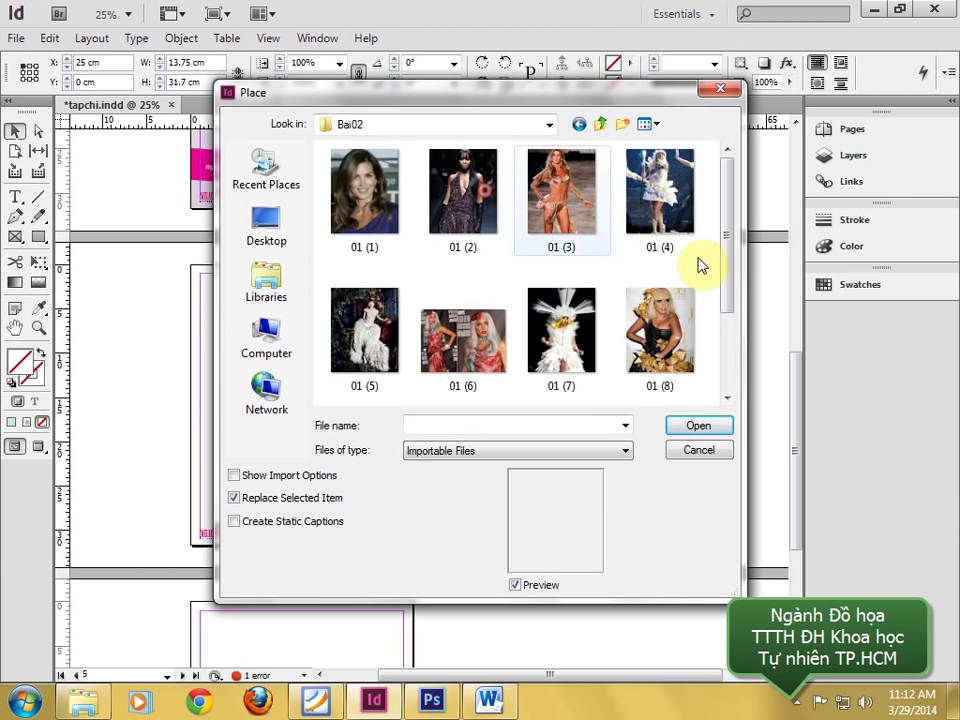
double_click(660, 330)
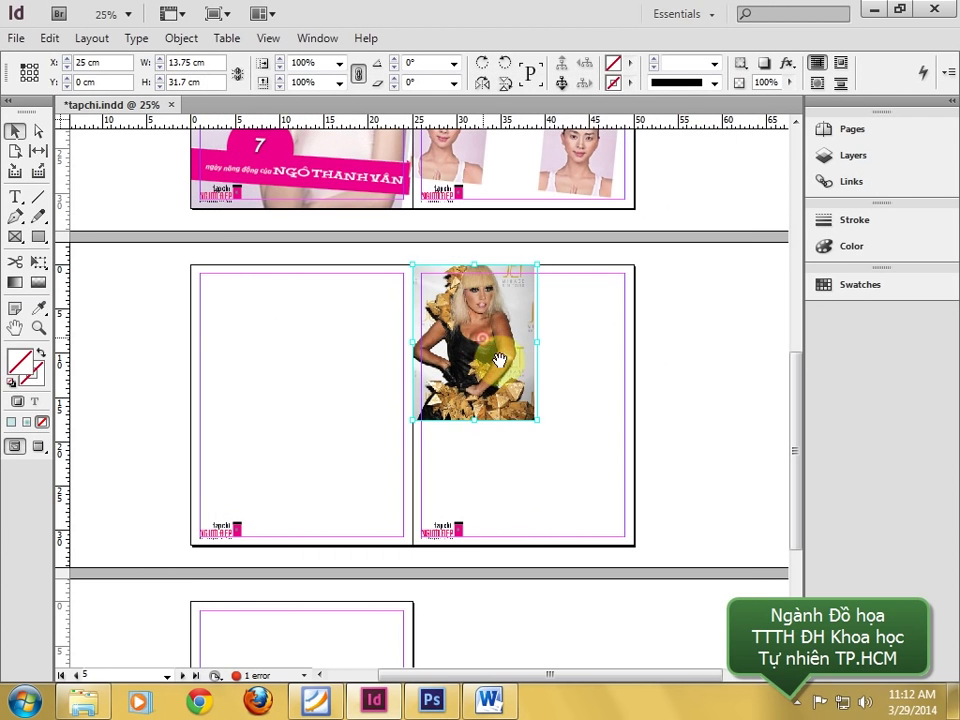
- Enlarge the placed image to about 25.5 × 31.9 cm and shift it inside the frame so the woman fills it
left_click_drag(540, 424, 638, 530)
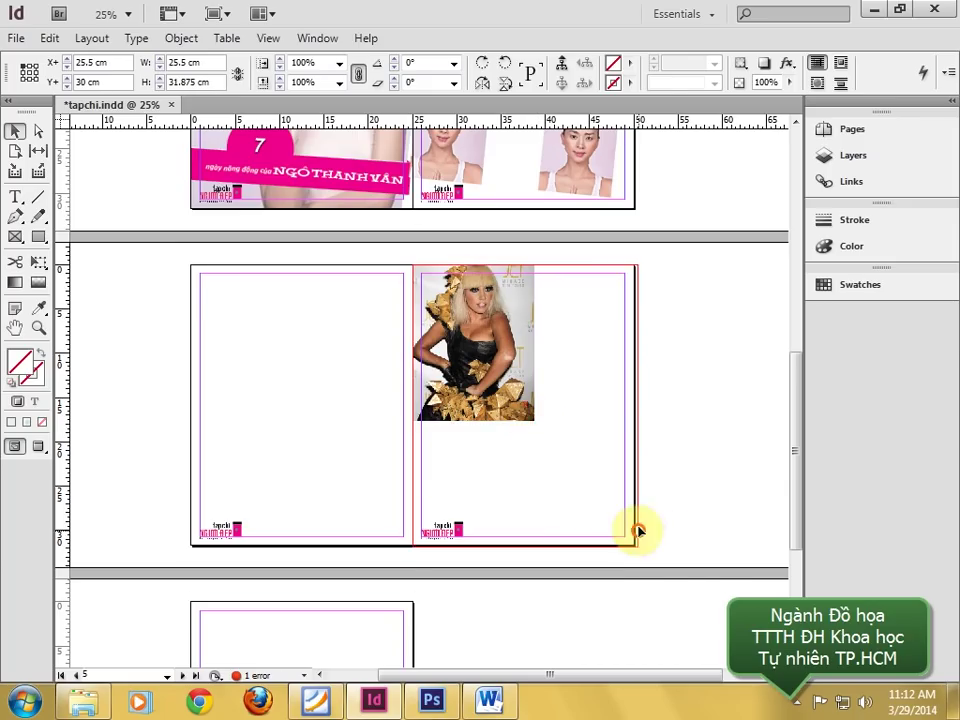
left_click(572, 423)
left_click_drag(530, 405, 480, 393)
left_click(77, 218)
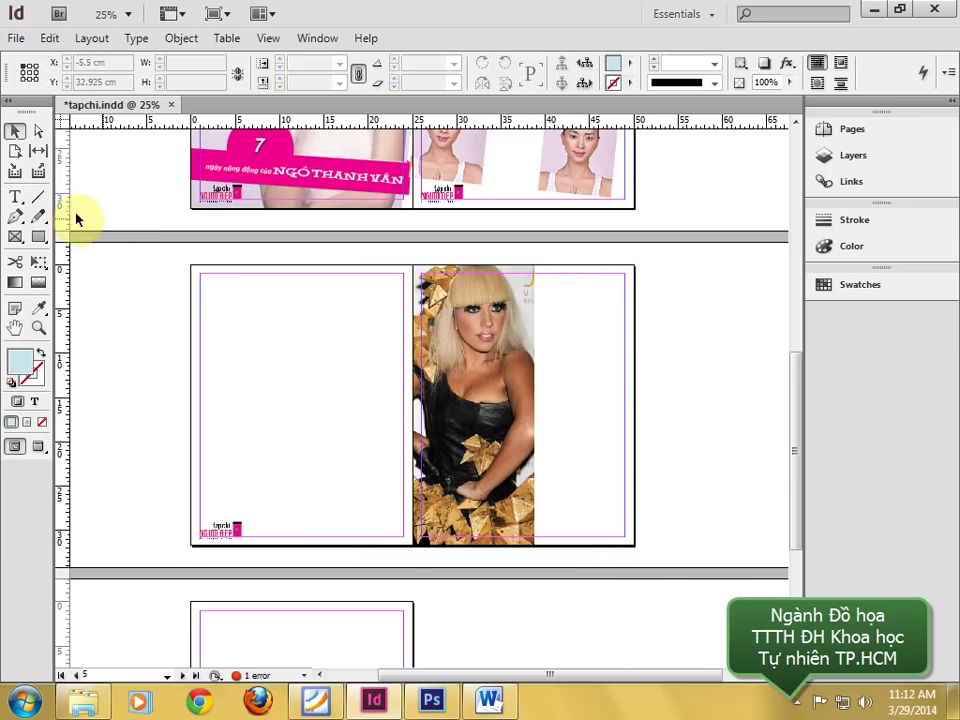
- Draw a picture frame about 10.75 × 13.1 cm in page 5's upper outer corner, at X 39.25, Y 0 cm
left_click(16, 240)
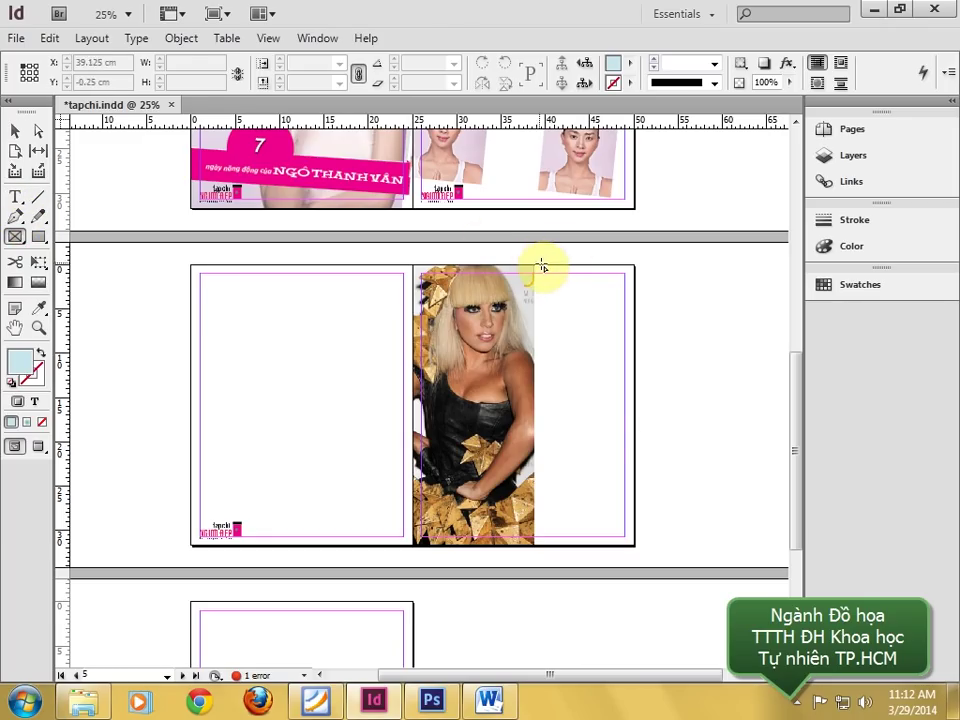
mouse_move(539, 265)
left_mouse_down()
mouse_move(645, 377)
mouse_move(634, 380)
left_mouse_up()
left_click(20, 131)
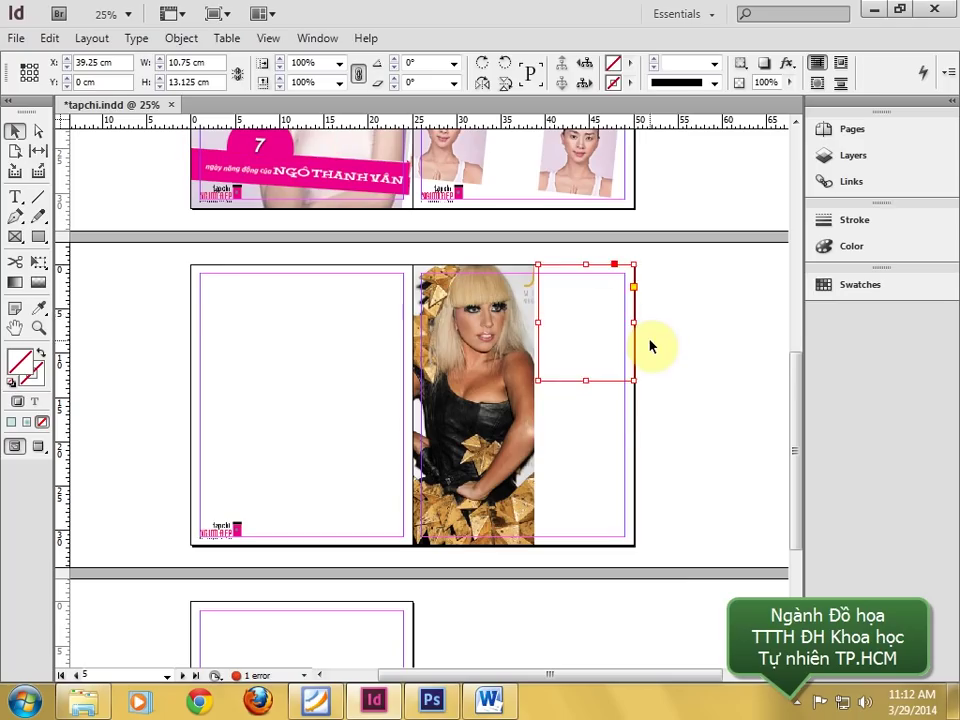
- Duplicate the small frame to the lower outer corner of page 5 and extend its top edge to Y 15.5 cm, 16.2 cm high
left_click_drag(590, 320, 604, 481)
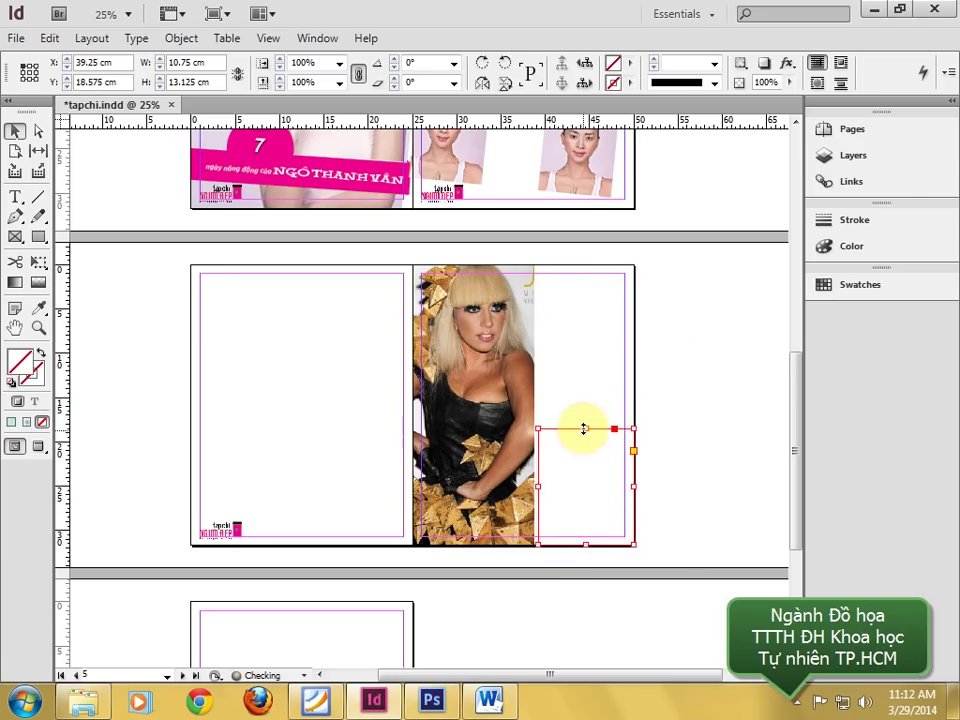
left_click_drag(584, 428, 583, 401)
key("ctrl+z")
key("ctrl+z")
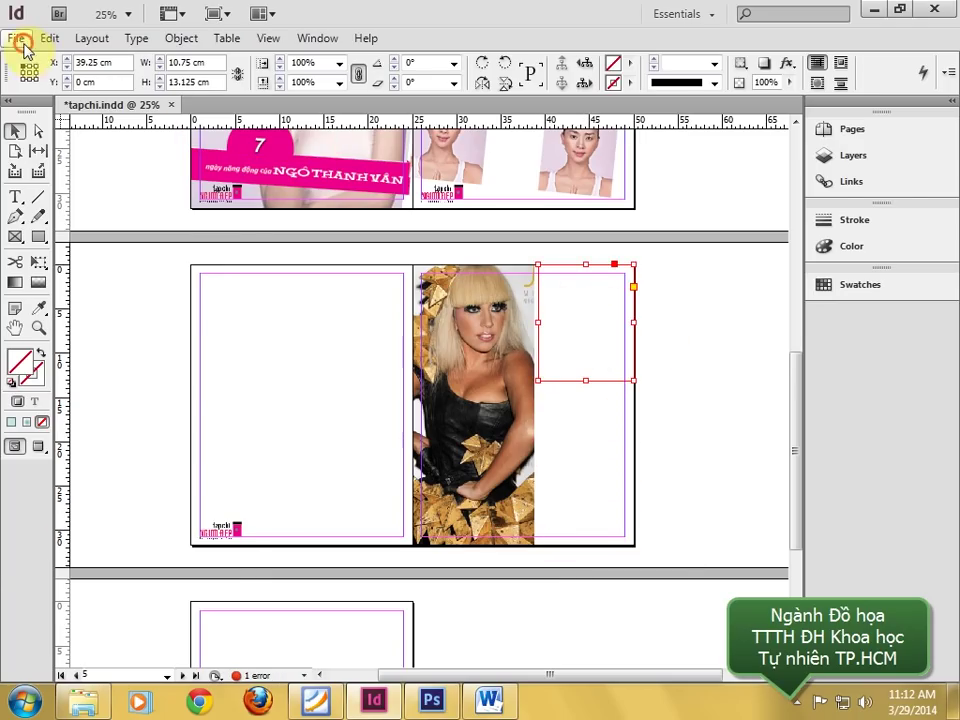
- Place image 01 (7) from Bai02 in the upper small frame and shift the picture so the white-costumed figure is centered
left_click(22, 42)
left_click(230, 282)
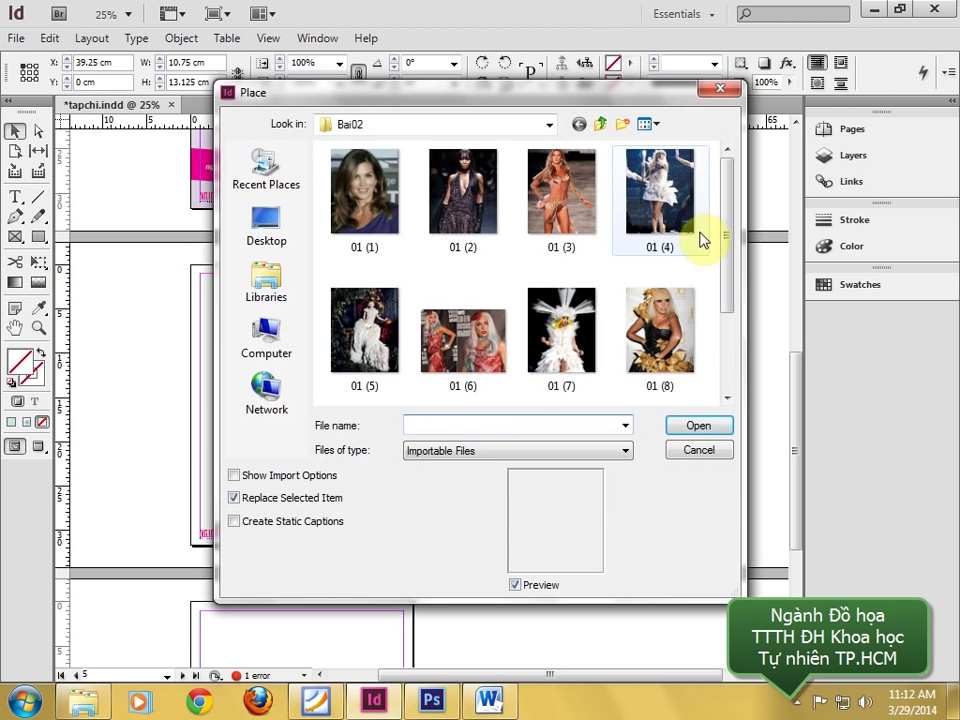
double_click(572, 318)
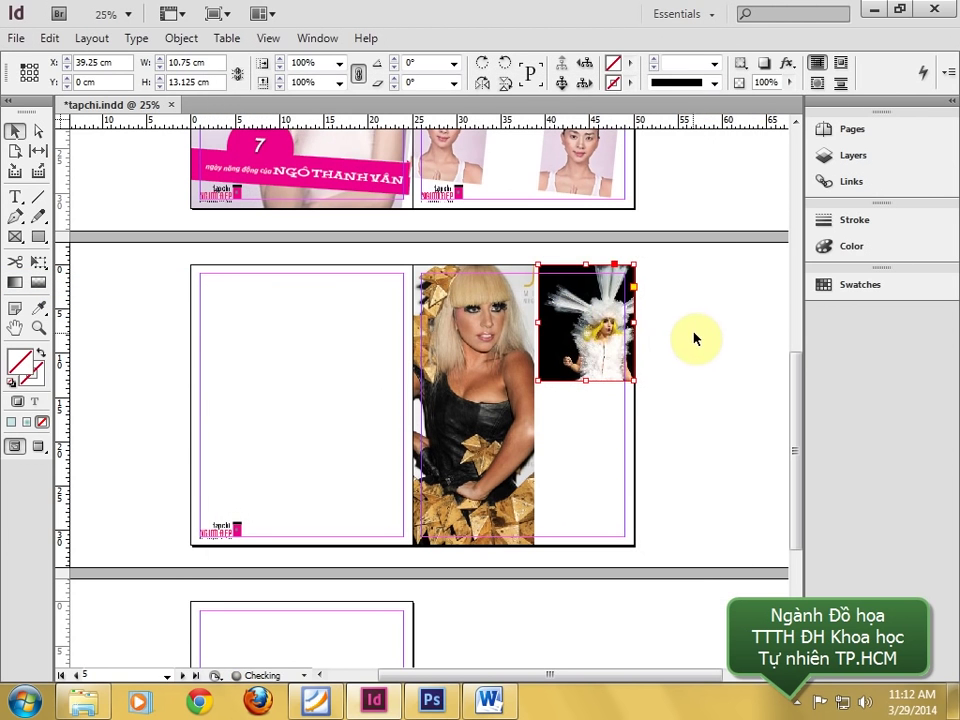
left_click(606, 348)
left_click_drag(606, 348, 594, 332)
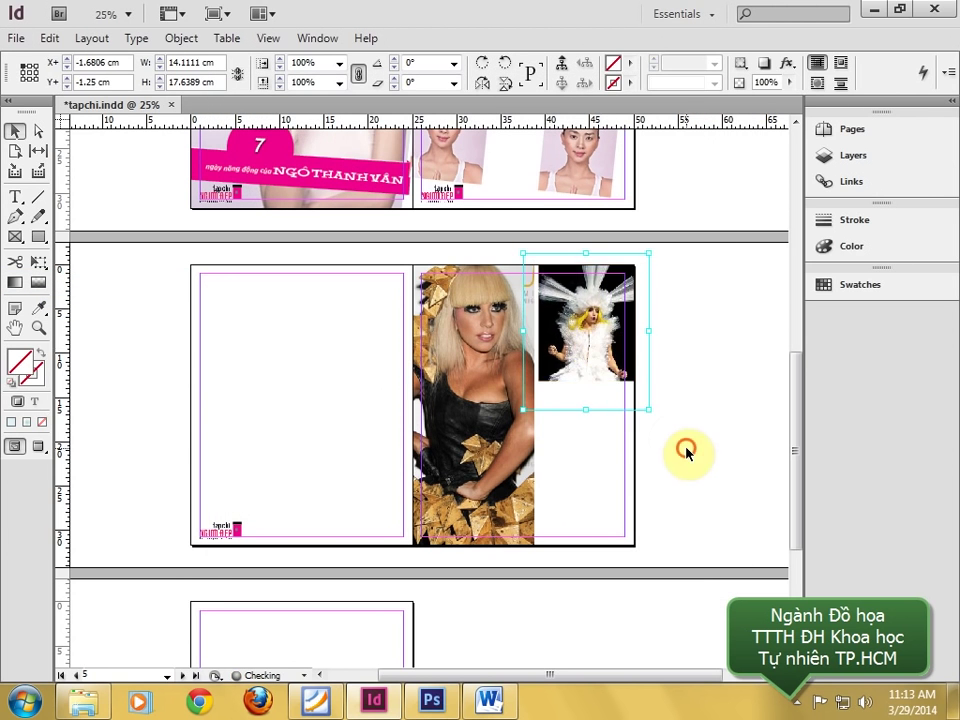
- Place image 01 (4) from Bai02 in page 5's lower small frame, enlarge it to about 16.9 × 21.1 cm and center the figure
left_click(602, 476)
left_click(16, 38)
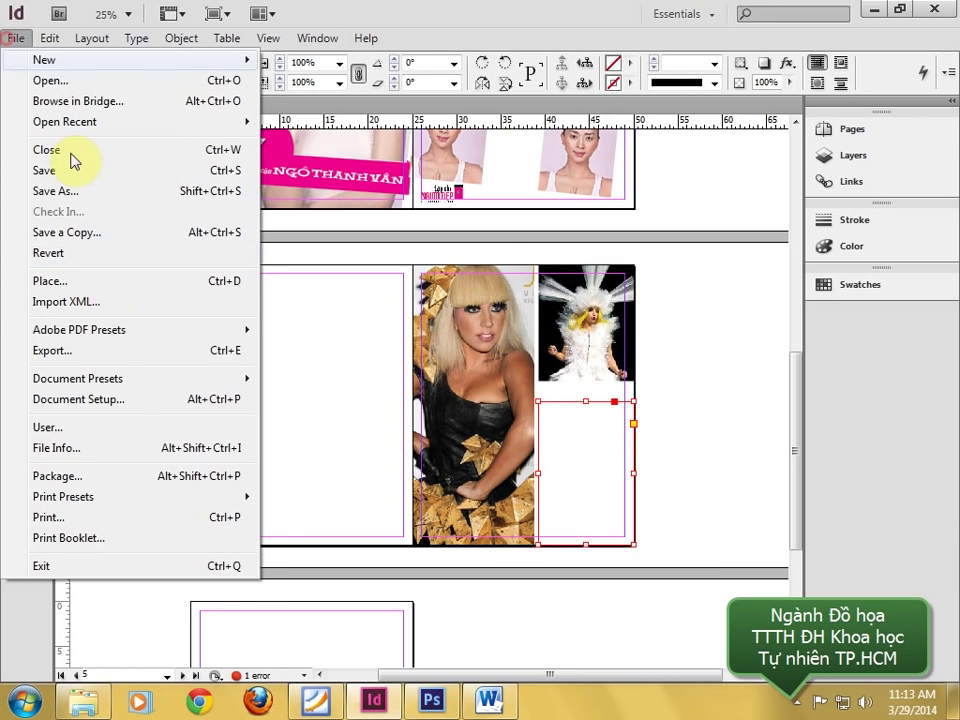
left_click(92, 288)
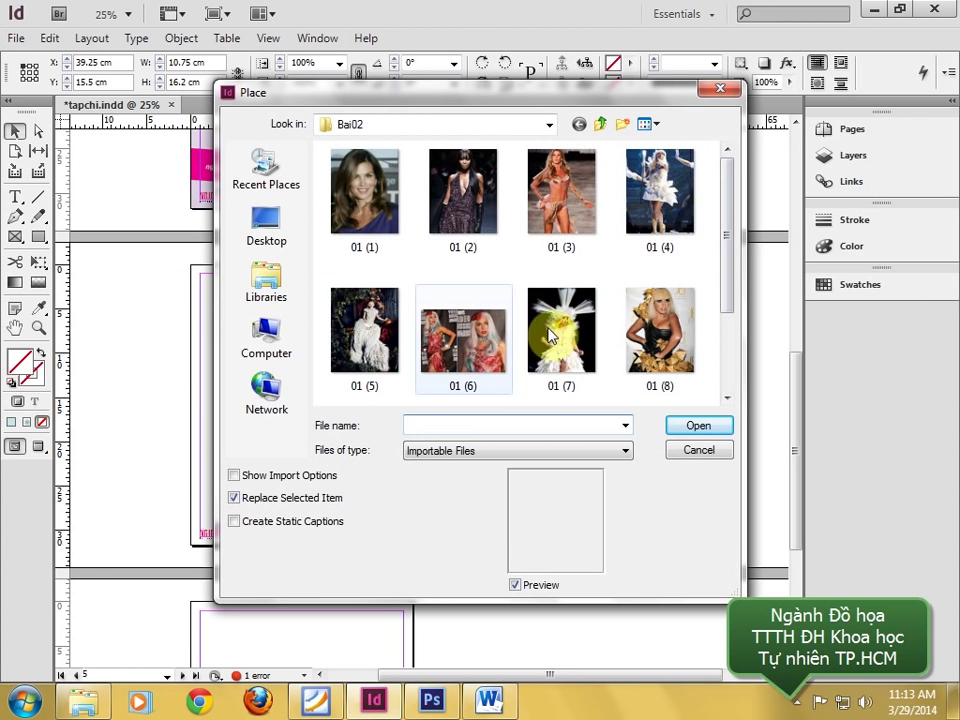
left_click(560, 330)
double_click(659, 190)
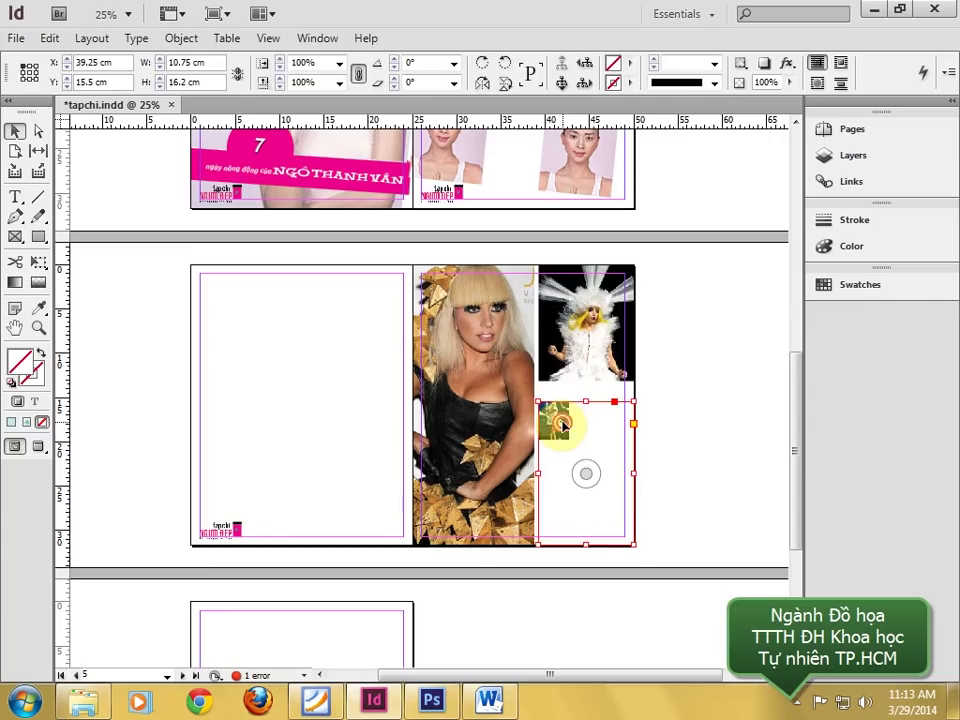
left_click_drag(556, 420, 688, 567)
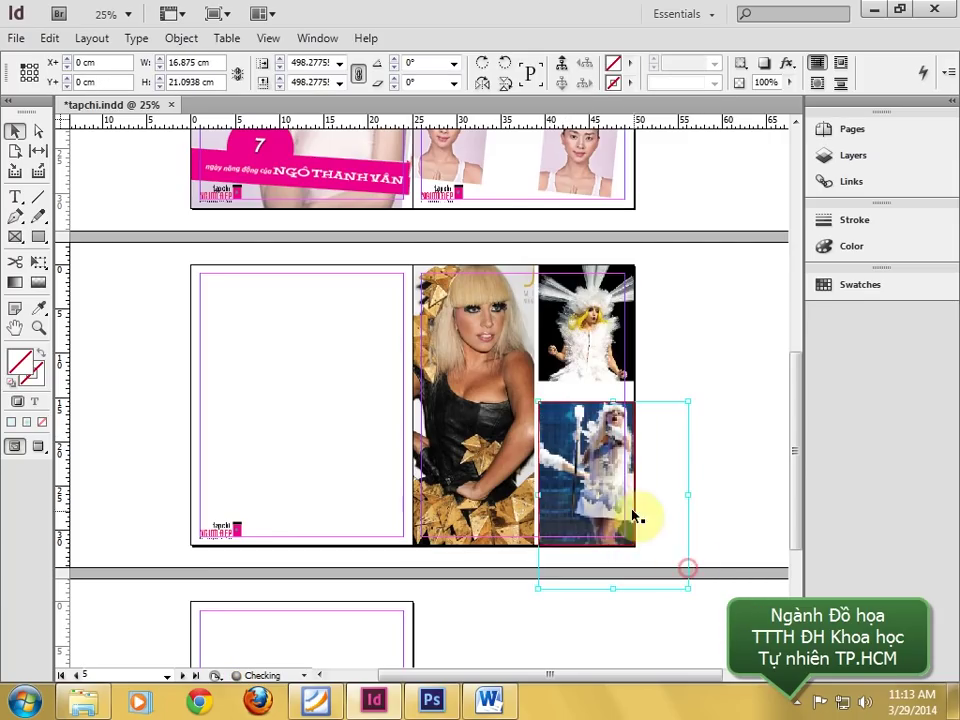
left_click_drag(633, 515, 576, 458)
- Set the lower small picture to high-quality display and nudge it sideways and upward inside its frame
key("ctrl+equal")
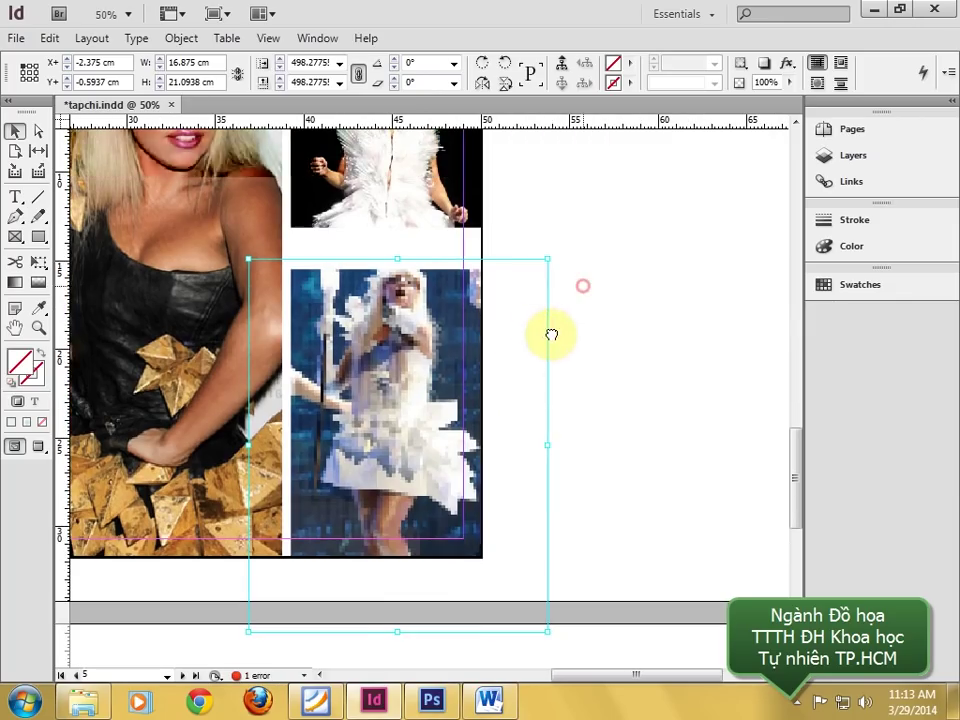
right_click(420, 336)
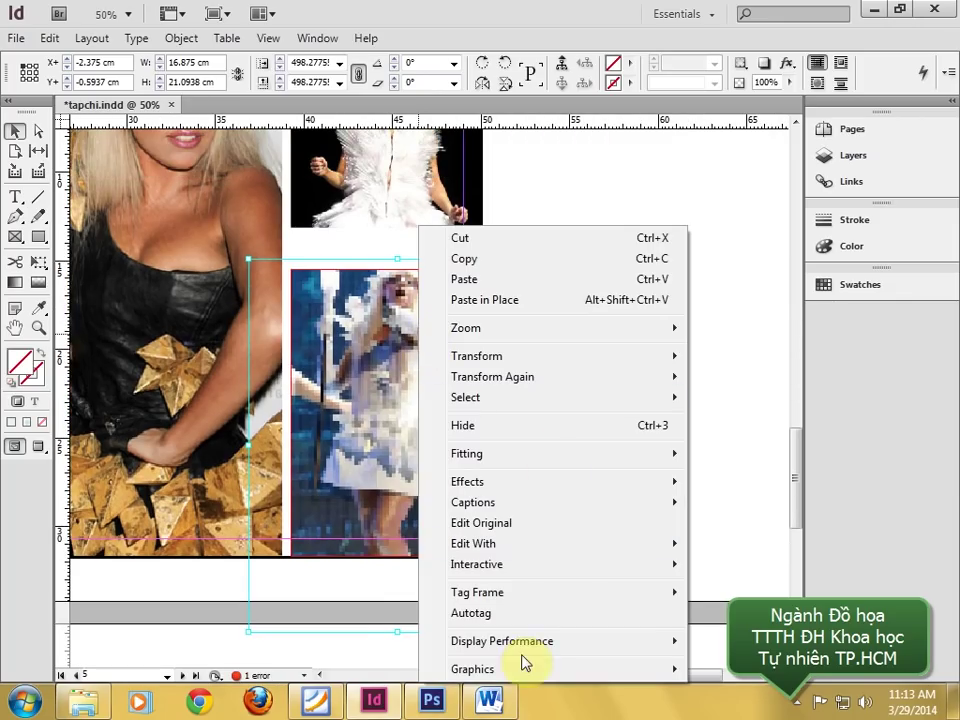
left_click(527, 643)
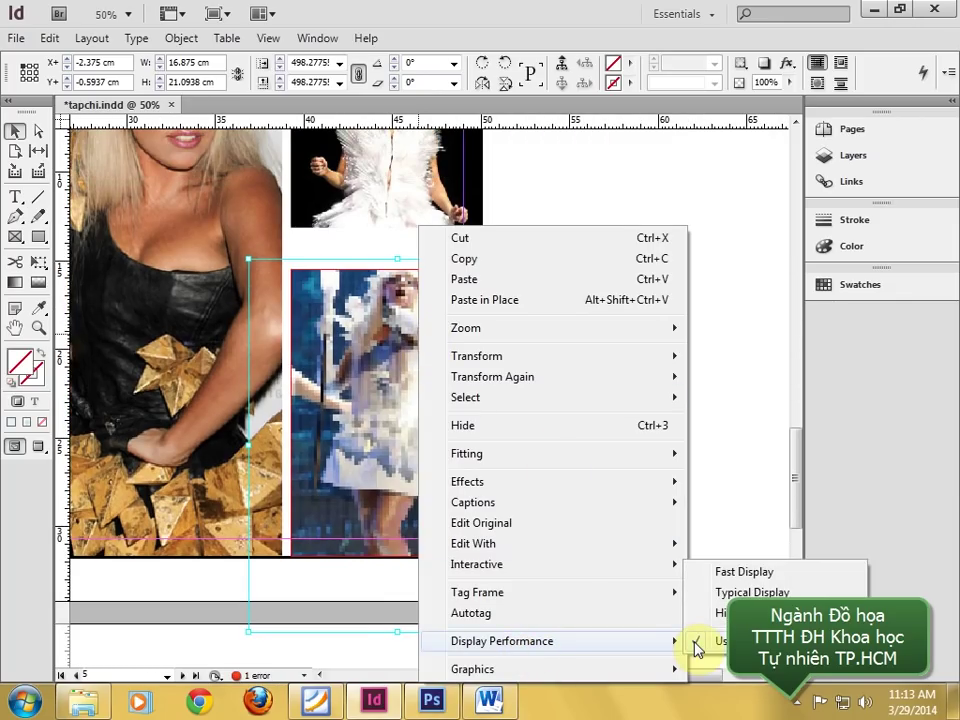
left_click(740, 612)
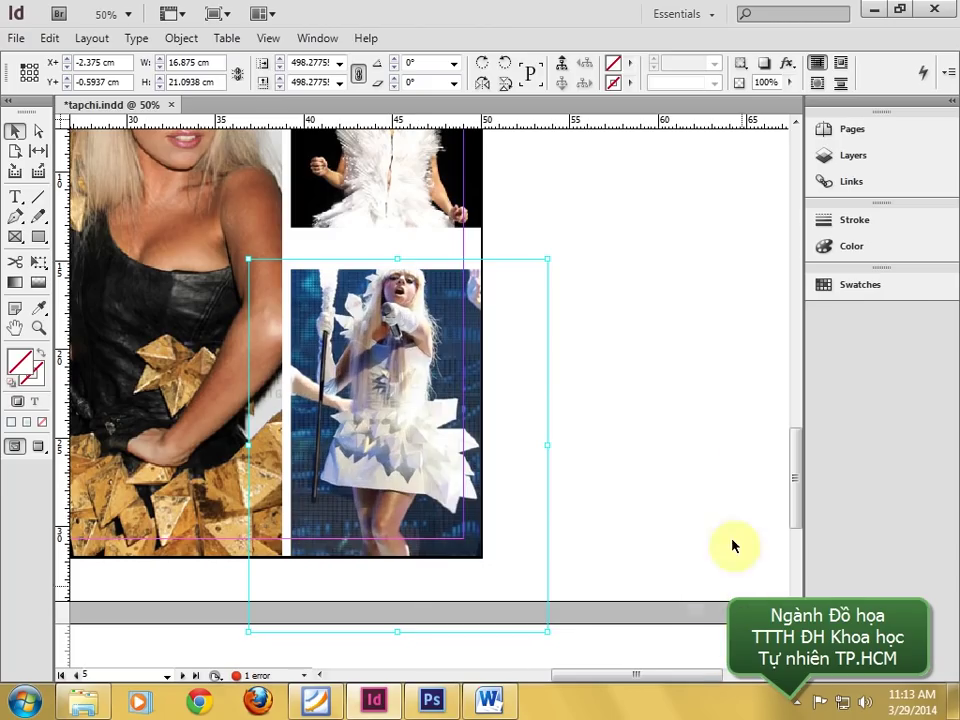
left_click_drag(482, 368, 466, 362)
- Extend the lower small frame's top edge to Y 14.05 cm, 17.65 cm high, and shift its picture up to fill it
left_click(572, 281)
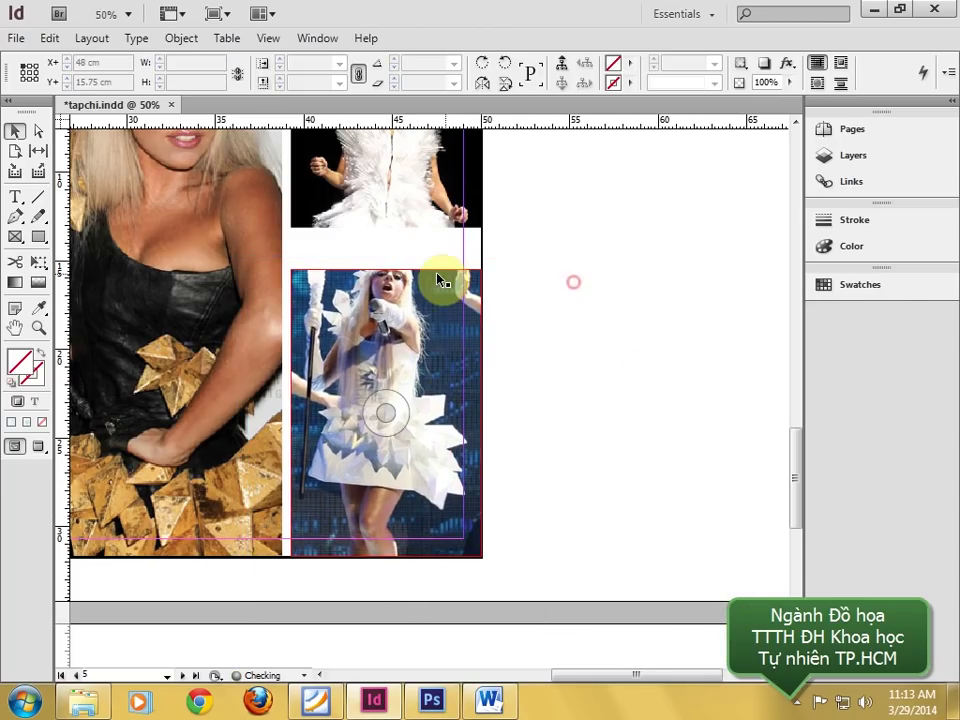
left_click(386, 269)
left_click_drag(386, 269, 390, 250)
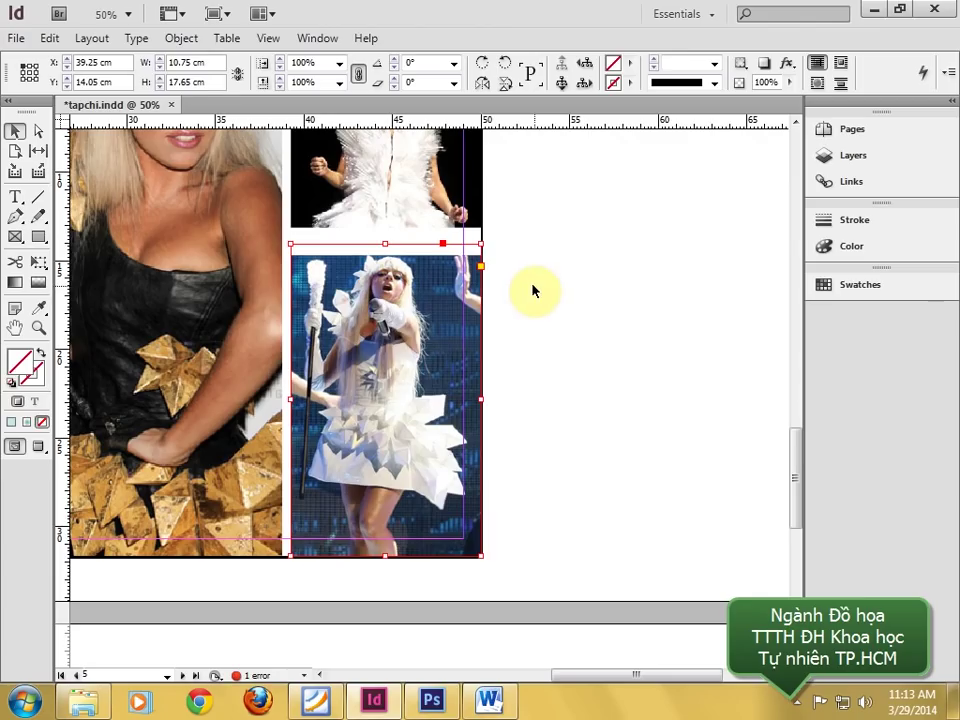
left_click(396, 349)
left_click_drag(396, 349, 422, 364)
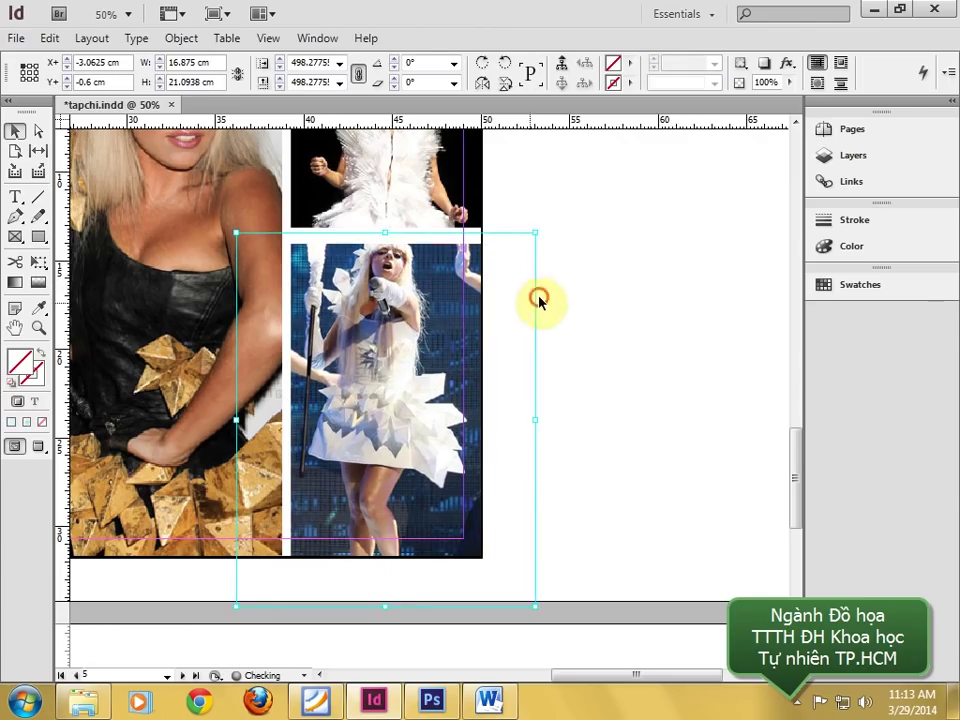
- Extend the bottom edge of the upper small frame on page 5 to a height of 13.55 cm
scroll(443, 208, "up", 3)
left_click(465, 274)
left_click(572, 276)
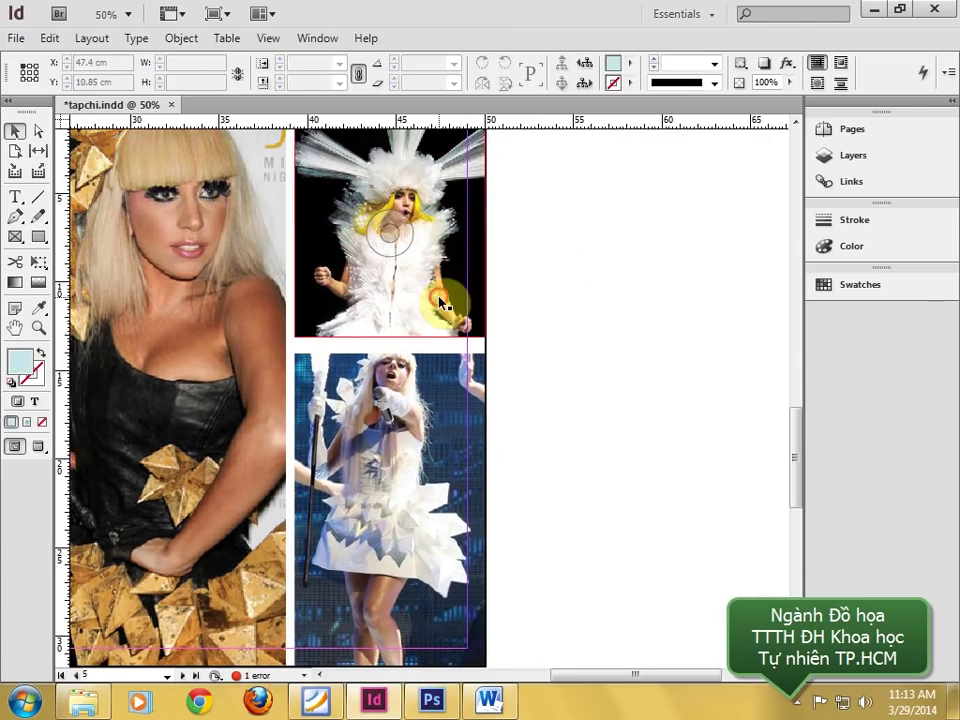
left_click(388, 334)
left_click_drag(388, 336, 390, 343)
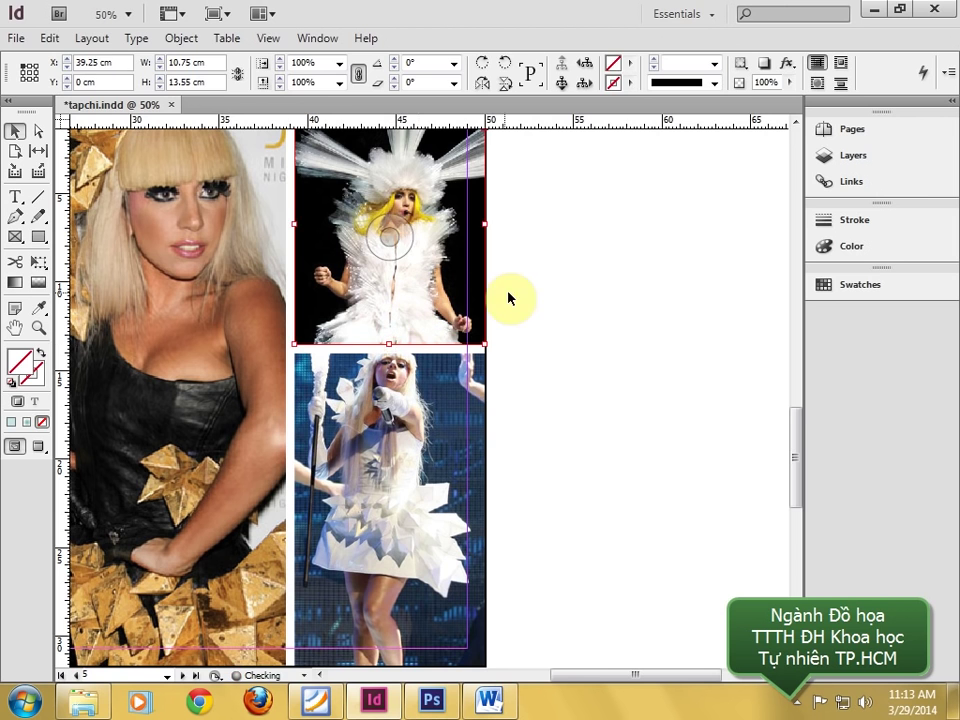
left_click(508, 295)
scroll(580, 297, "down", 2)
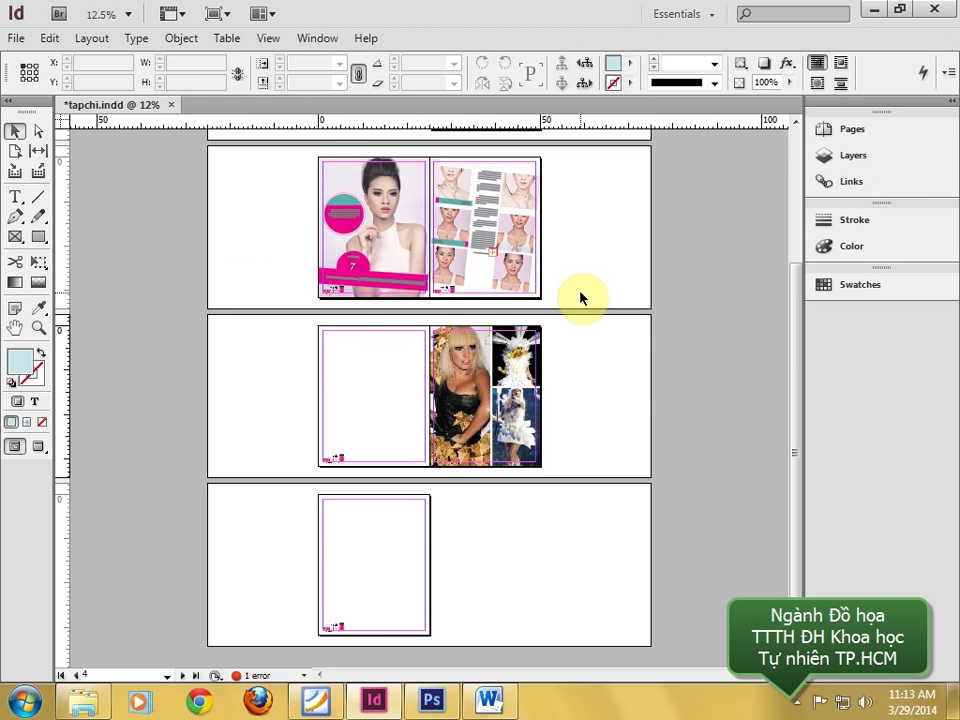
scroll(580, 297, "up", 2)
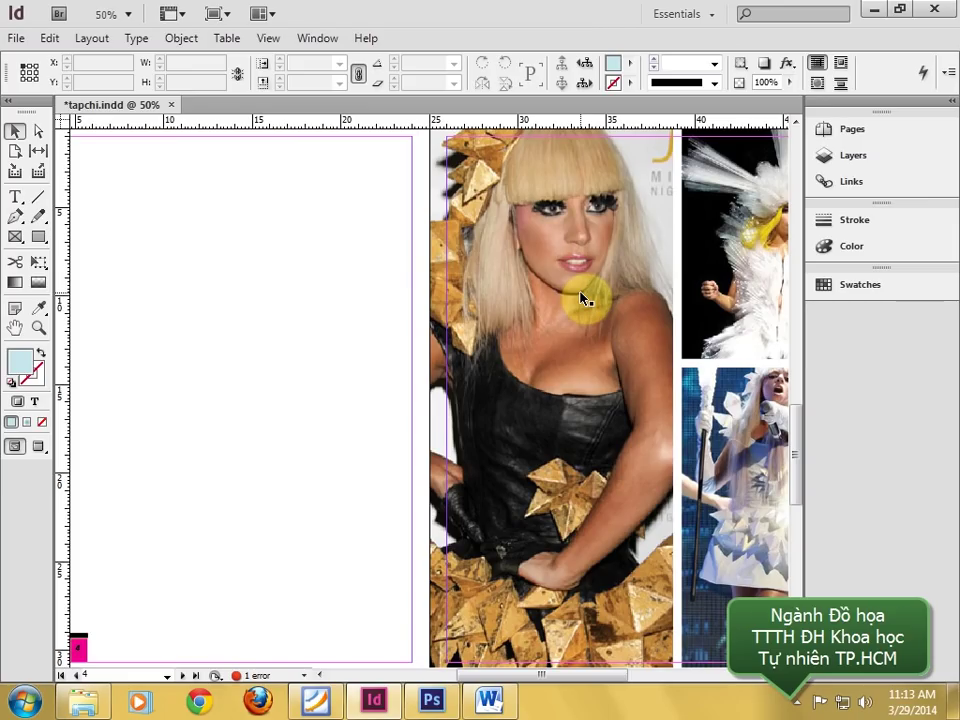
scroll(584, 297, "down", 1)
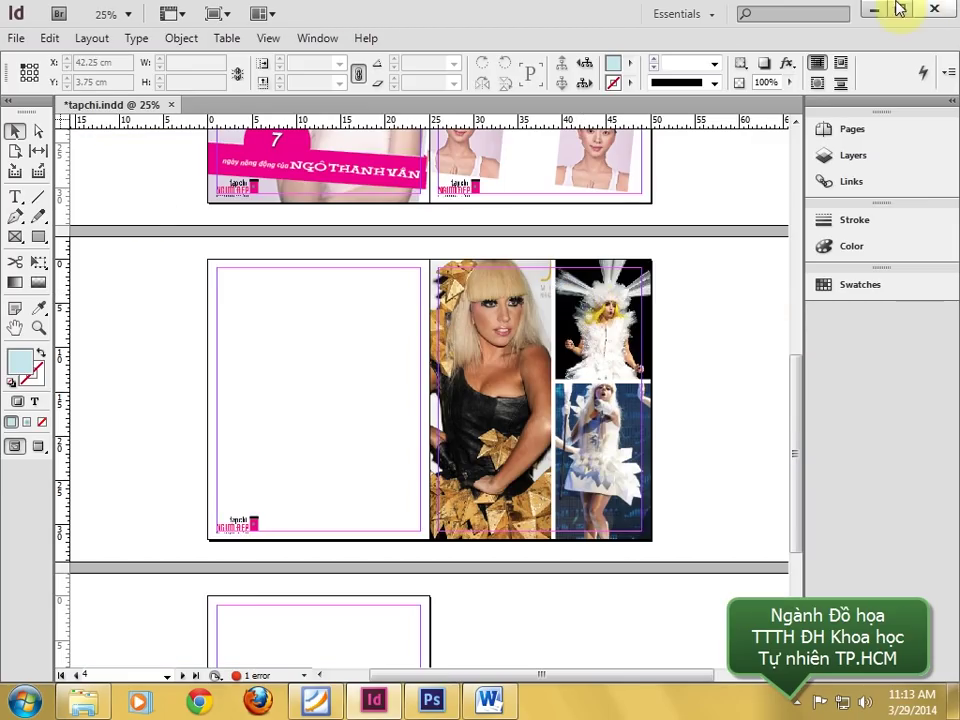
- Check the Lady Gaga spread in bia.pdf in Foxit Reader, close the open Word window and return to InDesign
left_click(308, 704)
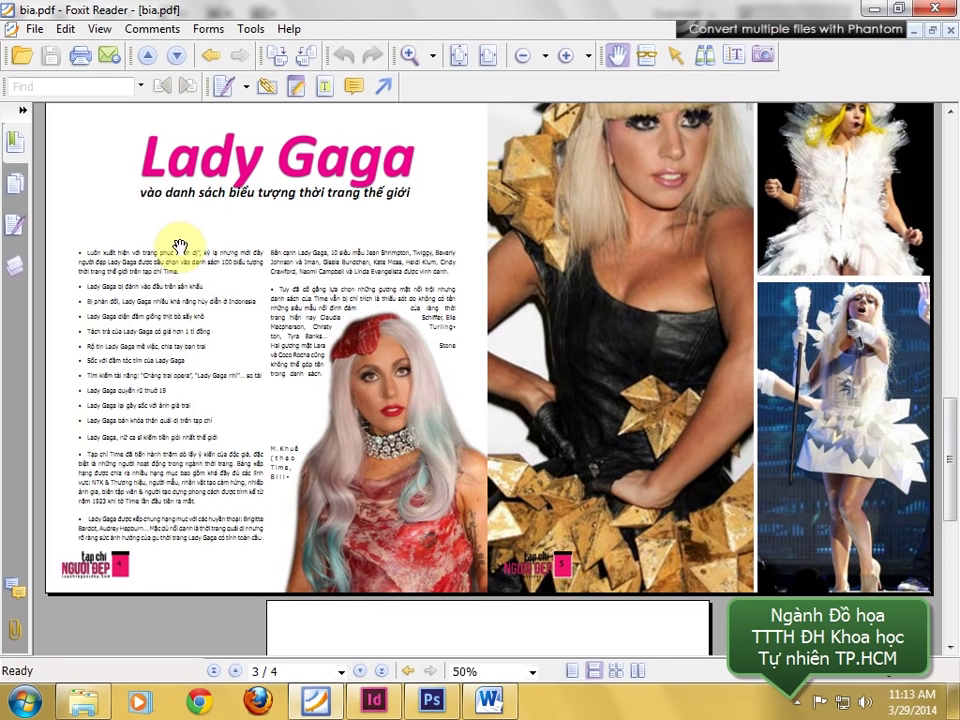
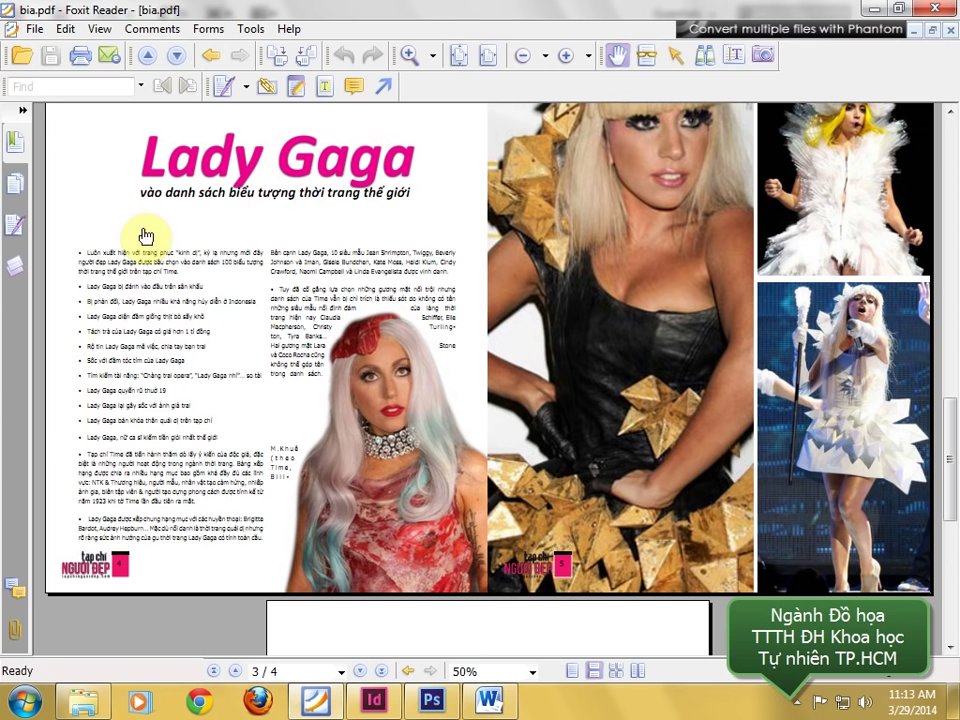
right_click(490, 692)
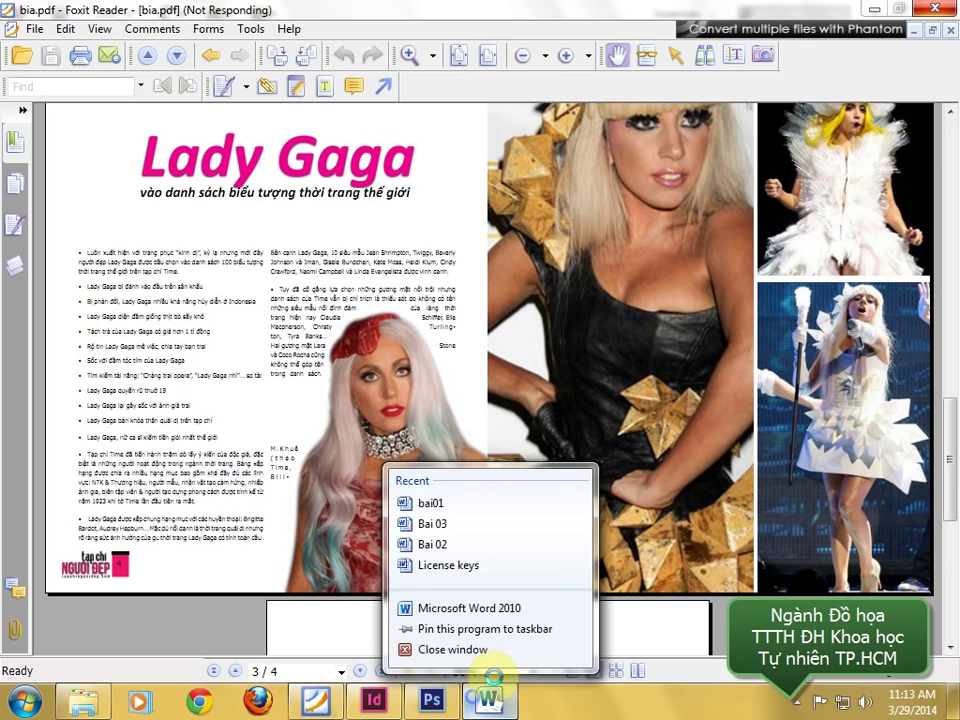
left_click(470, 650)
left_click(373, 700)
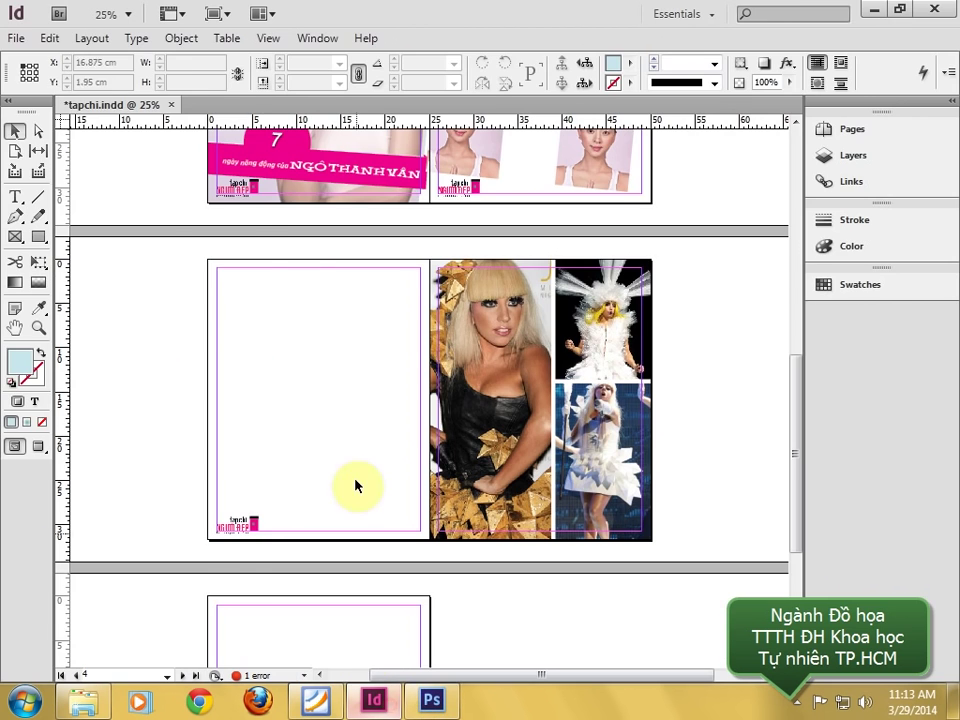
- Place the Bai 02 text on page 4 in a frame about 20.1 × 16.9 cm at X 2.4, Y 11.5 cm
left_click(15, 40)
left_click(58, 281)
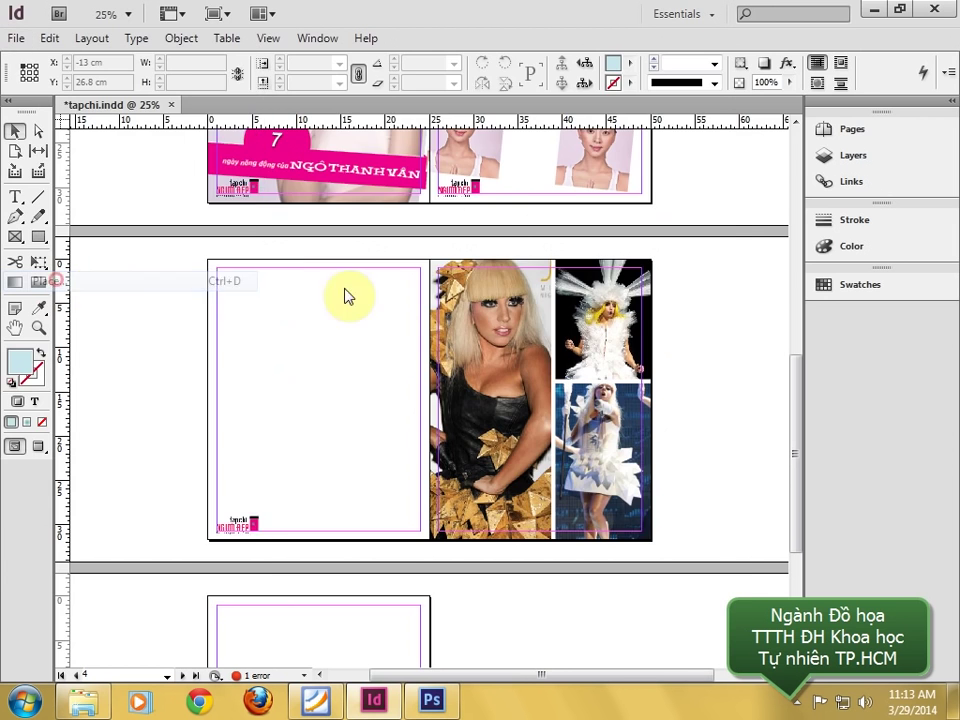
scroll(723, 305, "down", 3)
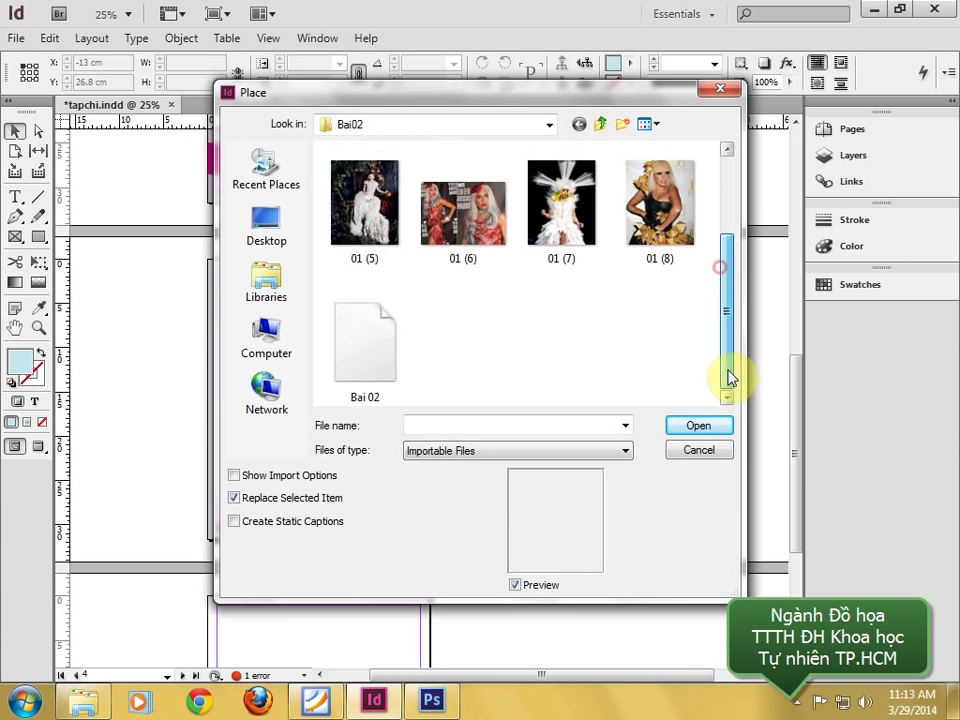
double_click(343, 343)
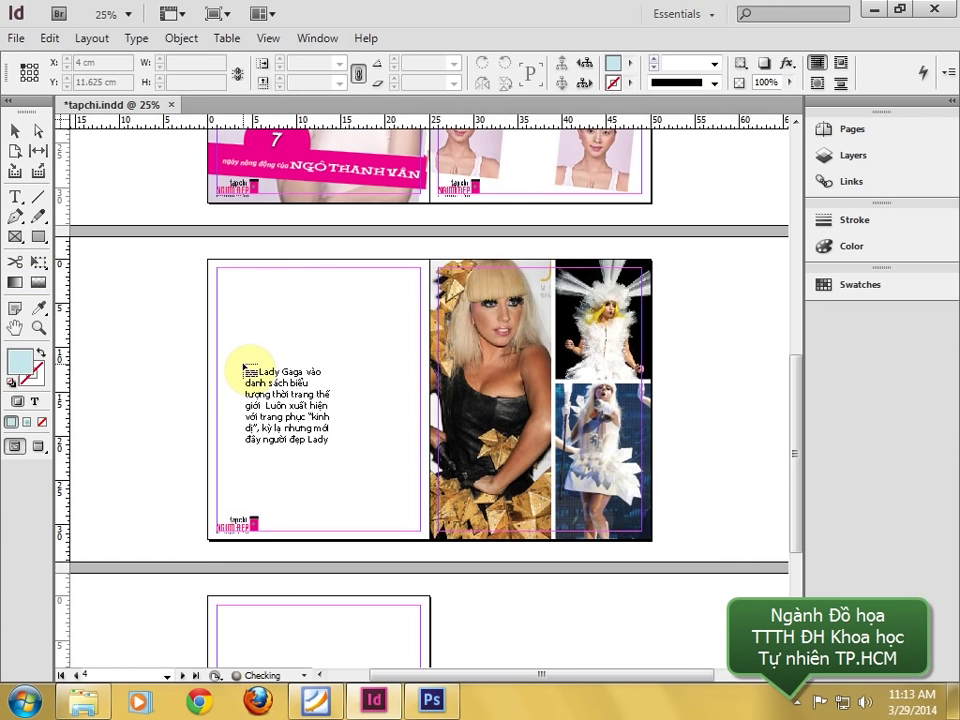
left_click_drag(229, 360, 406, 509)
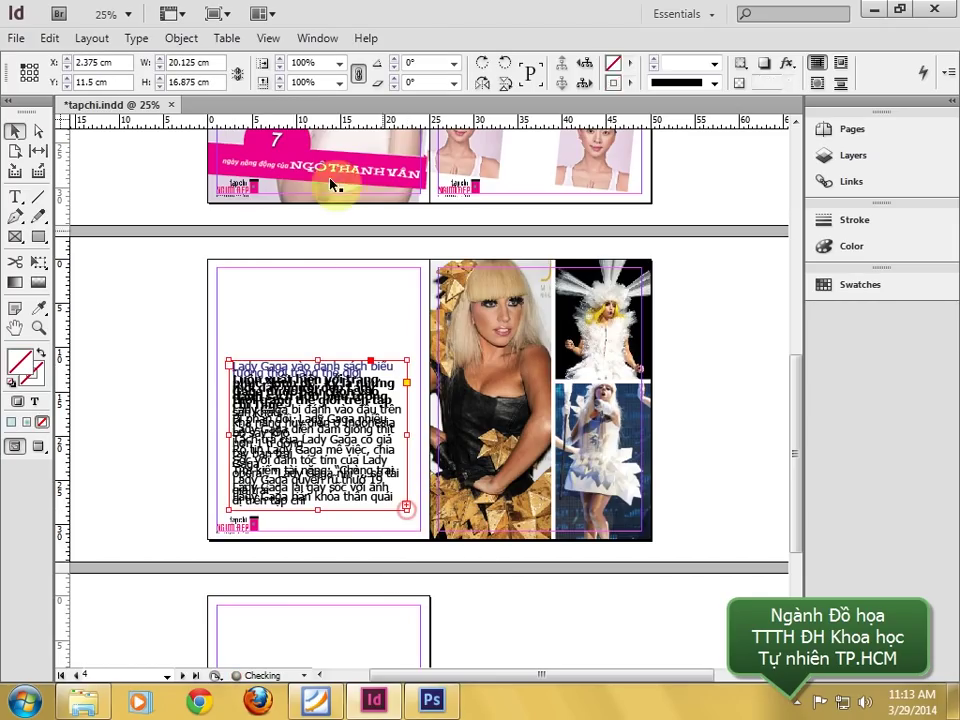
left_click(13, 134)
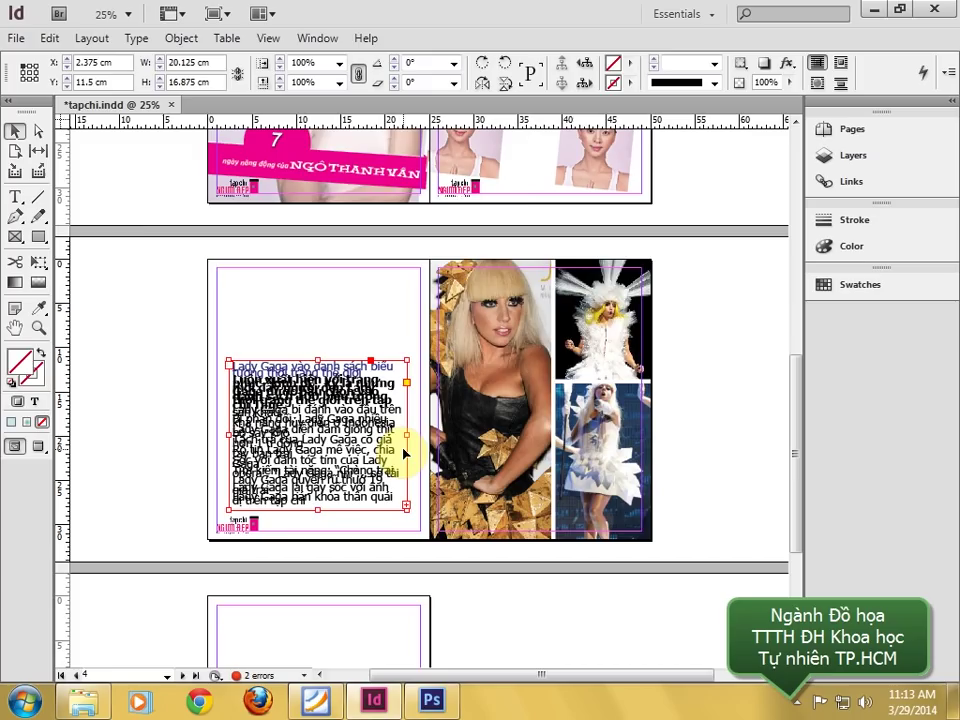
- Set the placed text's character style to [None] and apply the doan01 paragraph style
key("shift+F11")
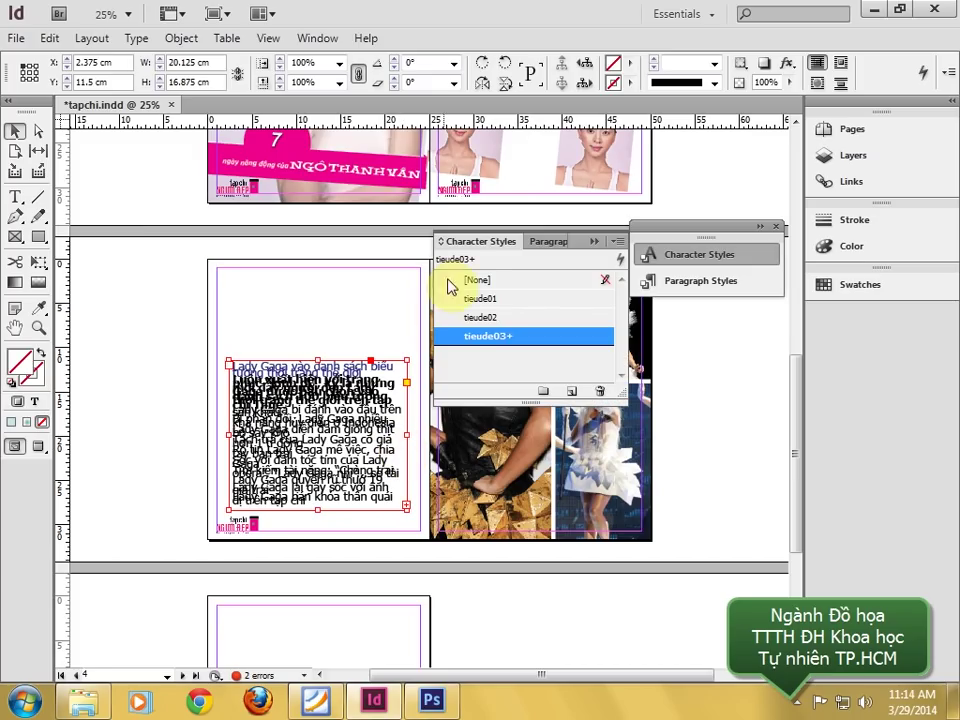
left_click(478, 280)
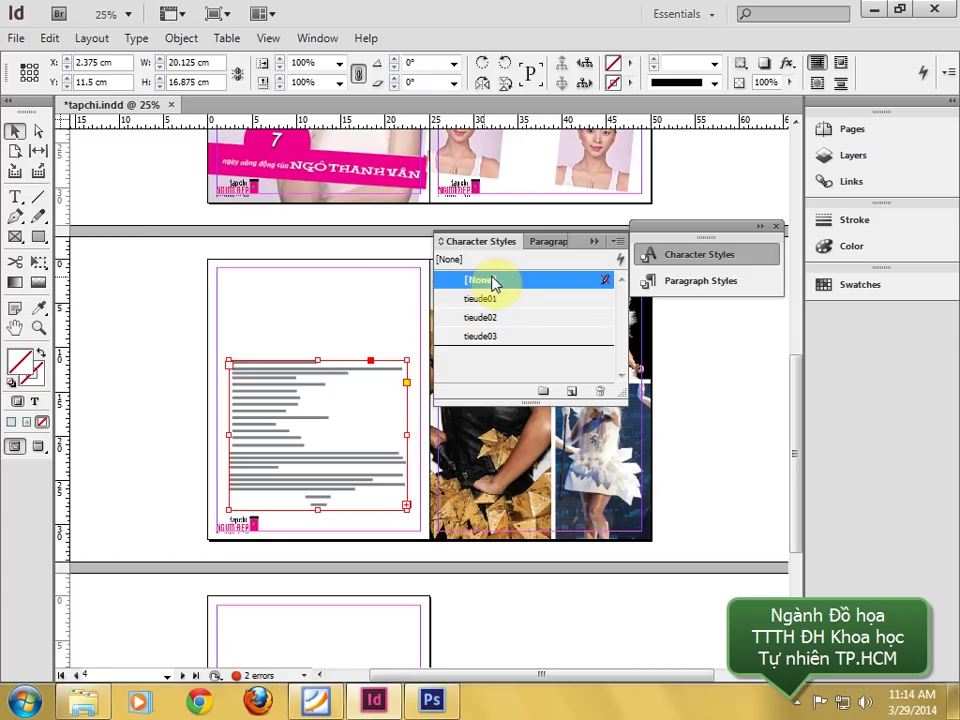
left_click(549, 242)
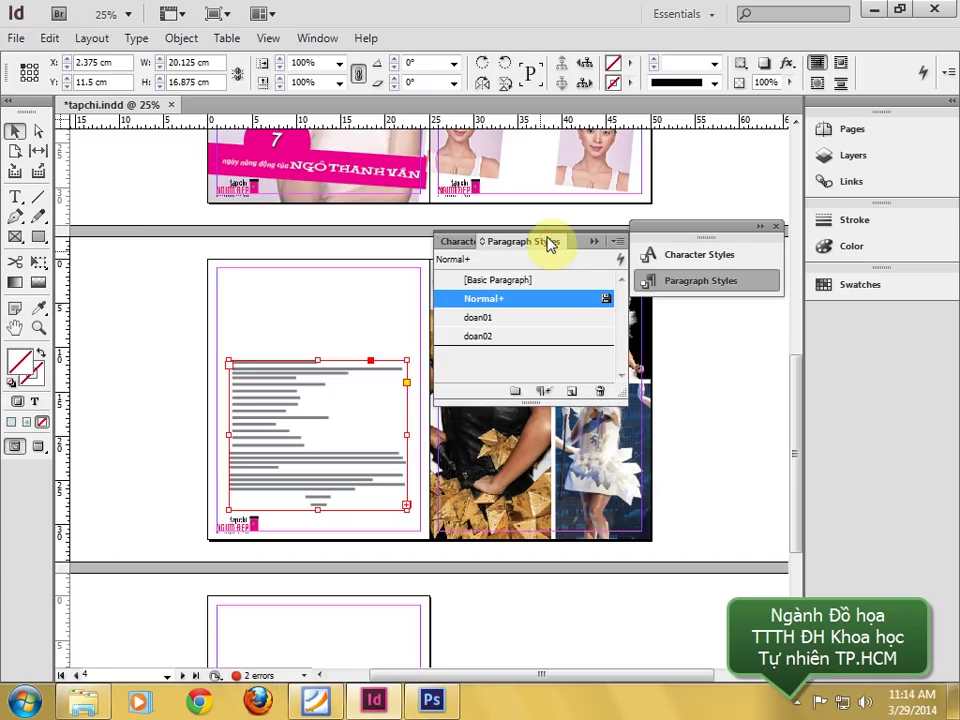
left_click(492, 318)
key("ctrl+equal")
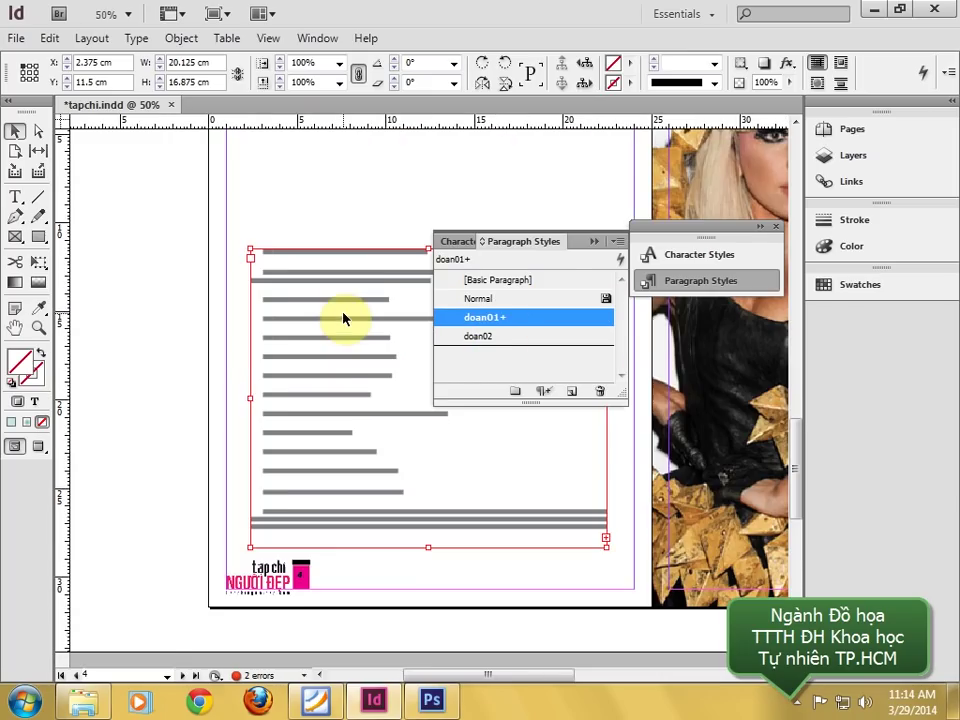
key("ctrl+equal")
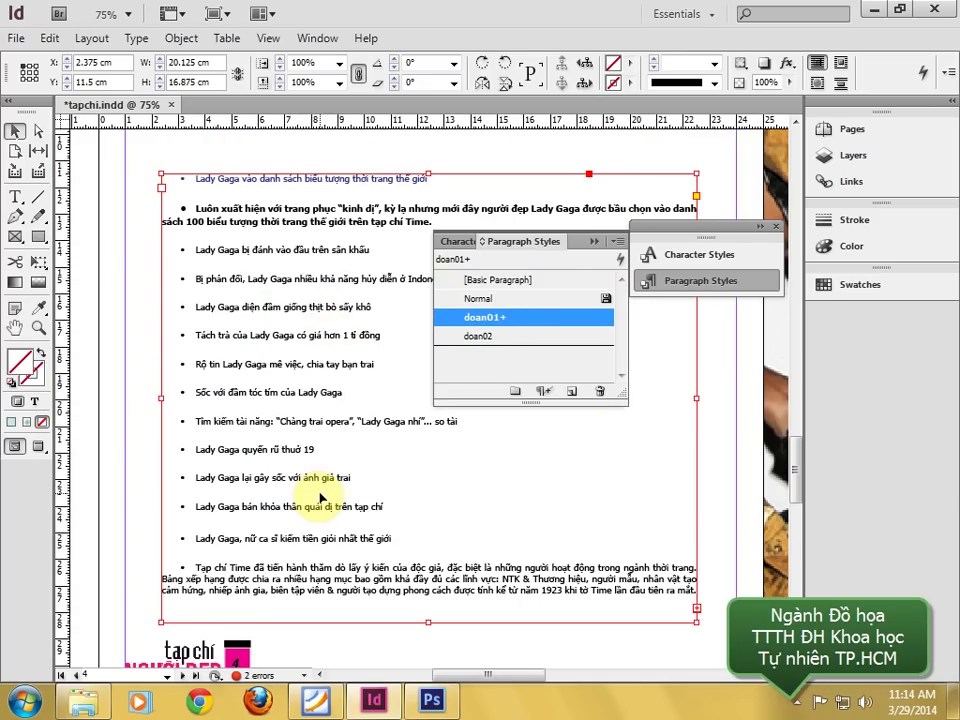
- Delete the headline and the bold introductory paragraph from the start of the placed article text
double_click(432, 221)
left_click_drag(432, 221, 134, 150)
key("Delete")
key("Delete")
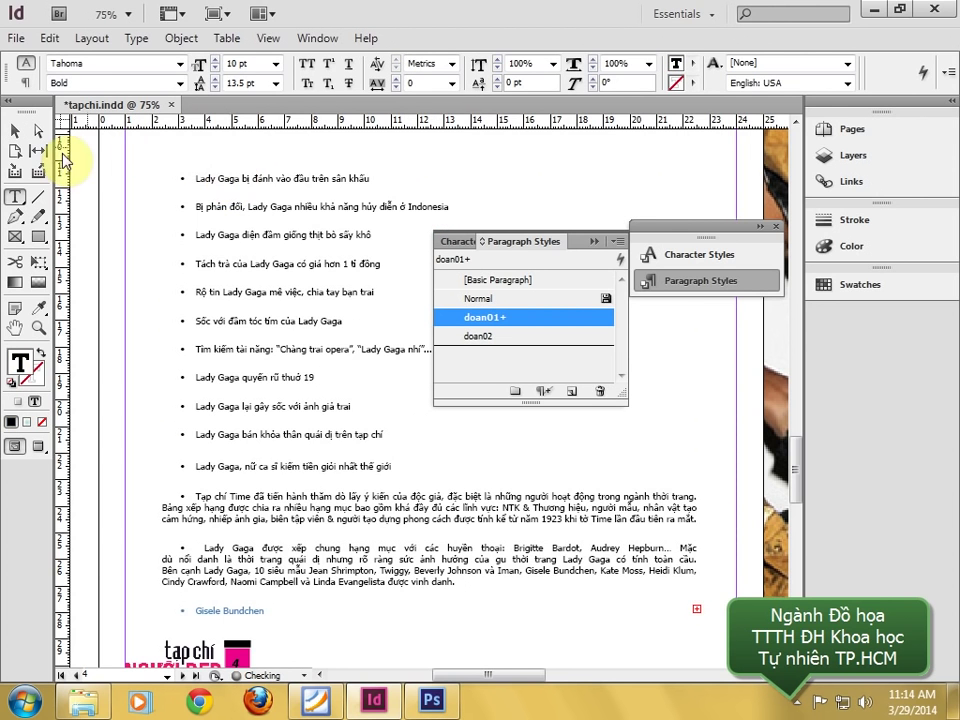
left_click(13, 130)
key("ctrl+minus")
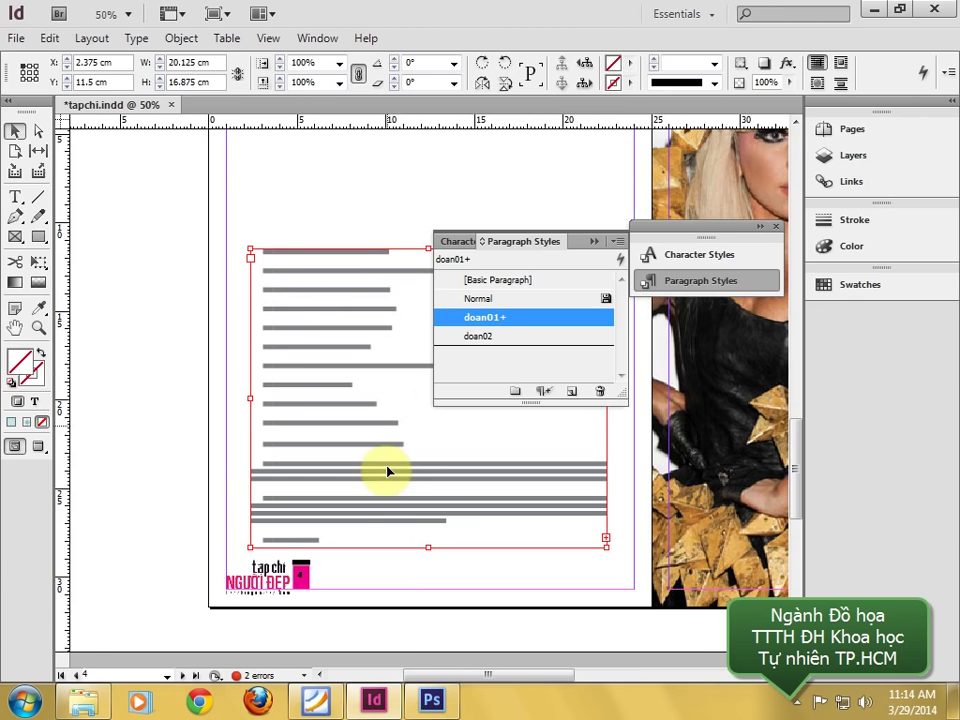
- Check the two-column layout in bia.pdf in Foxit Reader, return to InDesign and set the page 4 article text to two columns
left_click(315, 701)
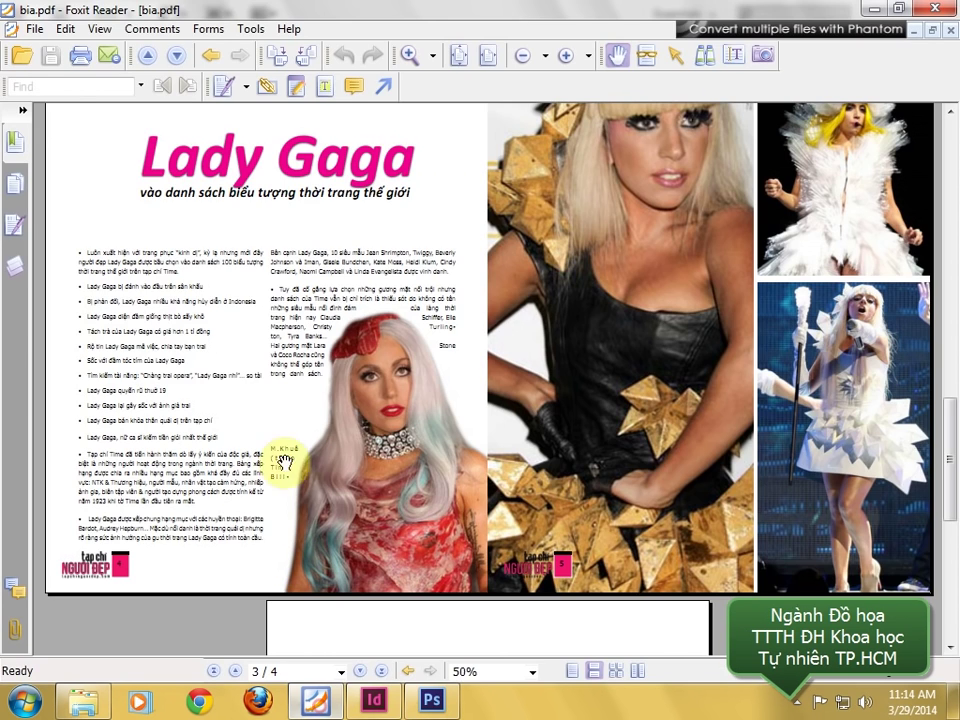
left_click(378, 701)
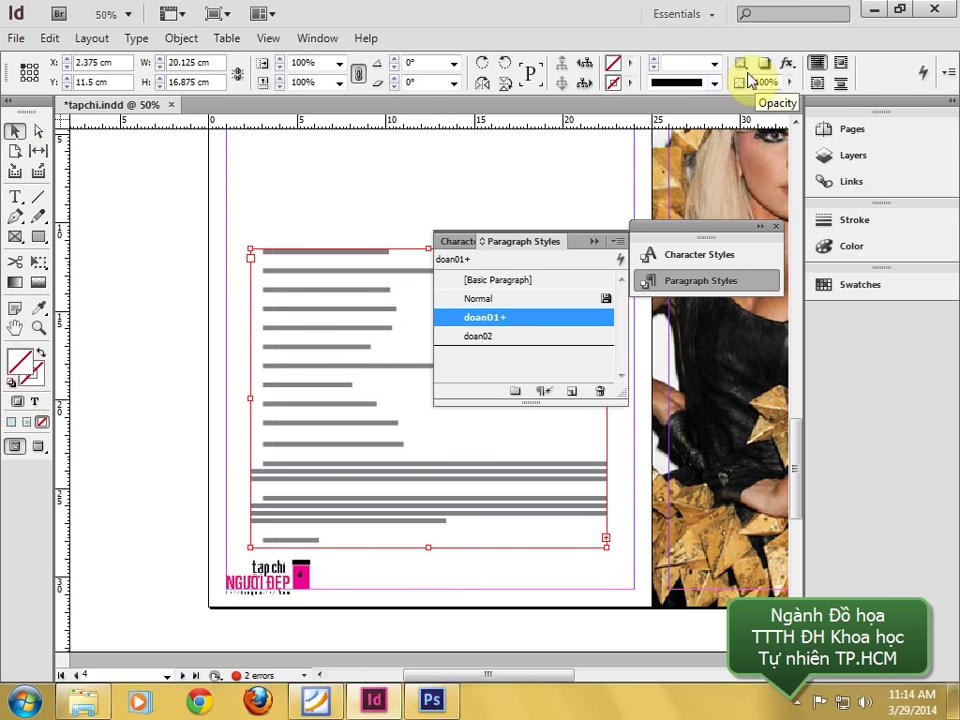
double_click(296, 306)
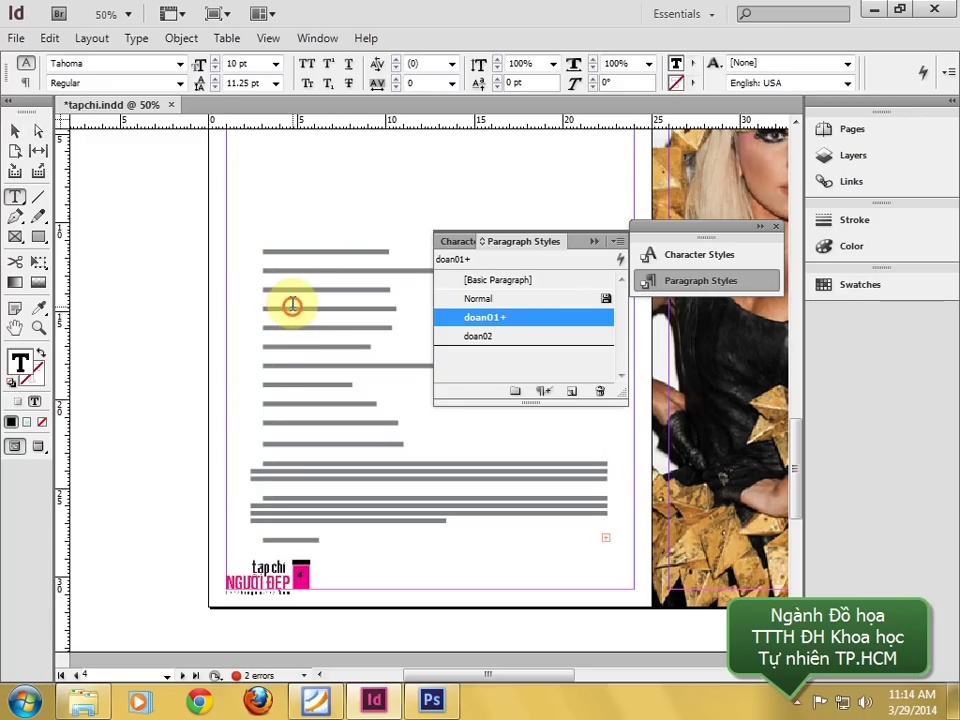
triple_click(294, 309)
key("ctrl+a")
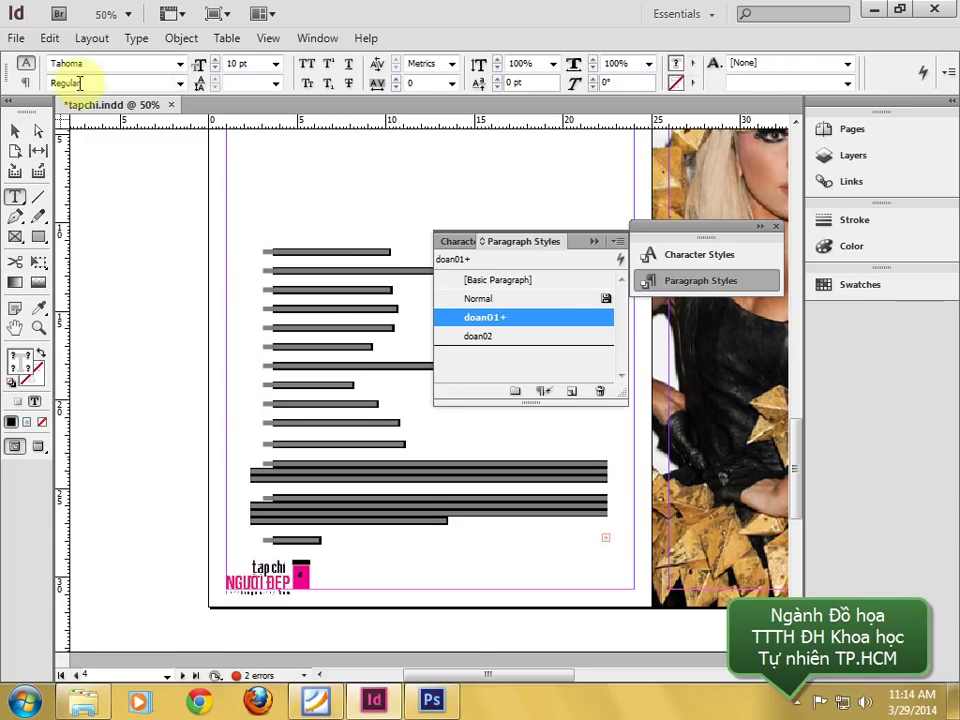
left_click(26, 80)
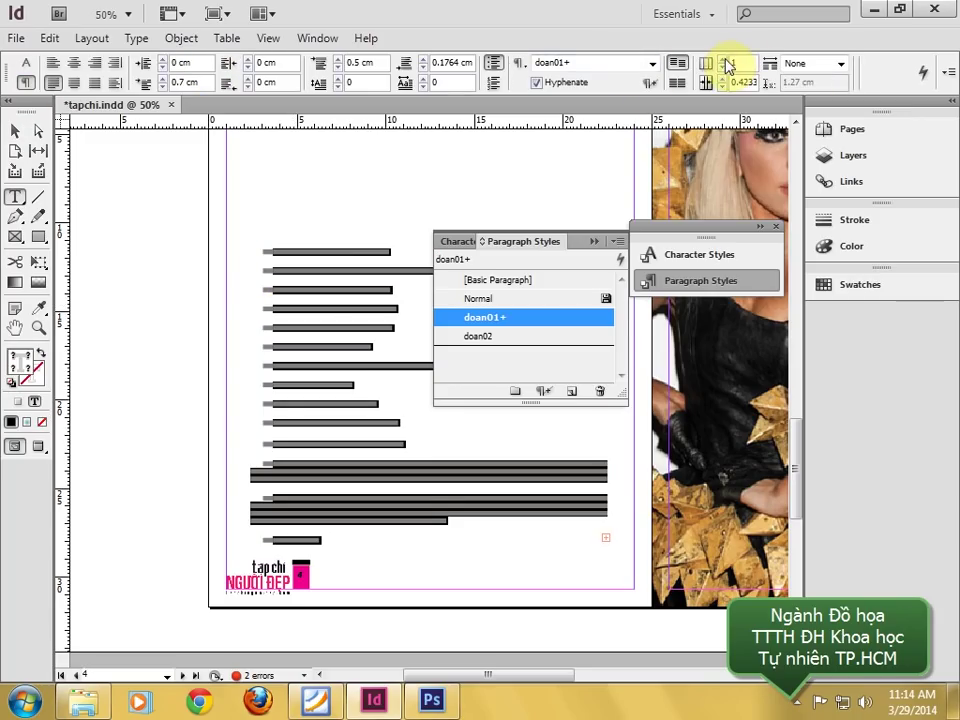
left_click(722, 62)
left_click(15, 130)
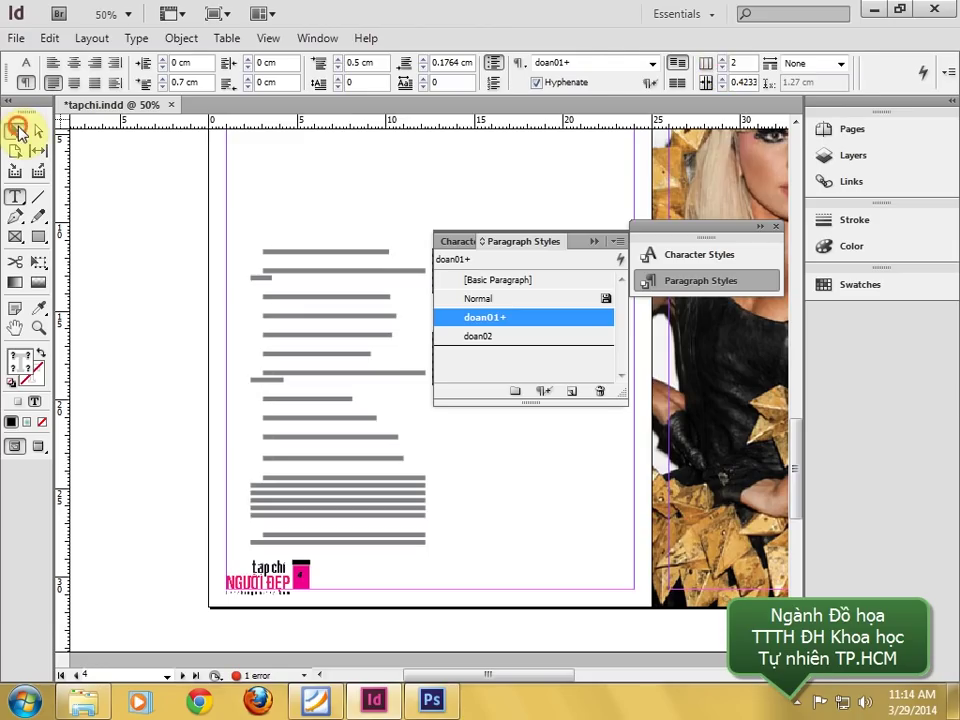
left_click(596, 242)
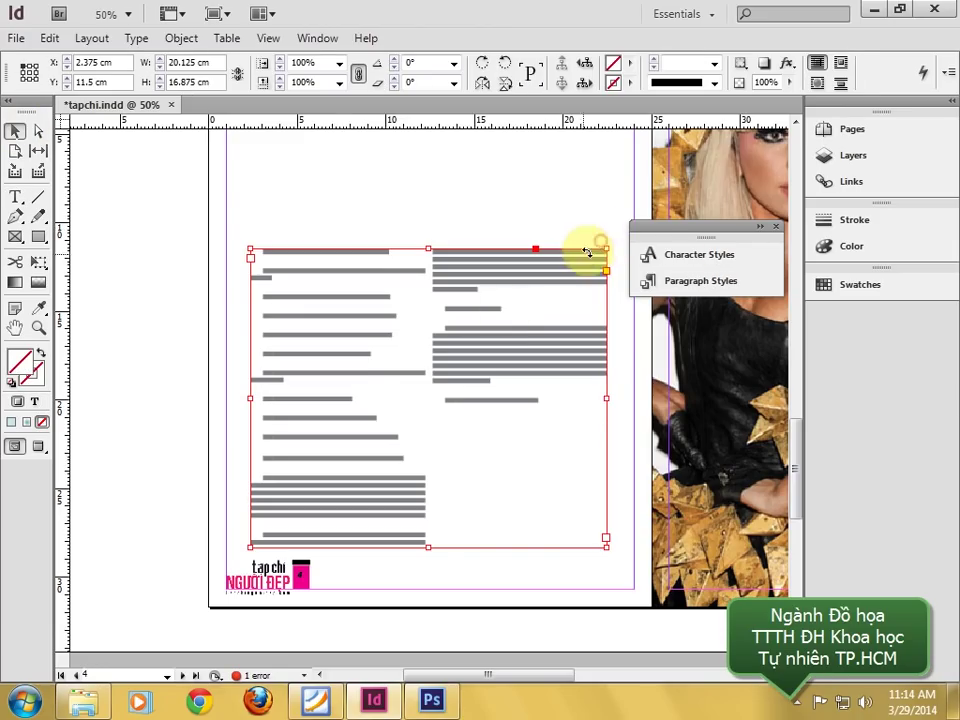
left_click(117, 322)
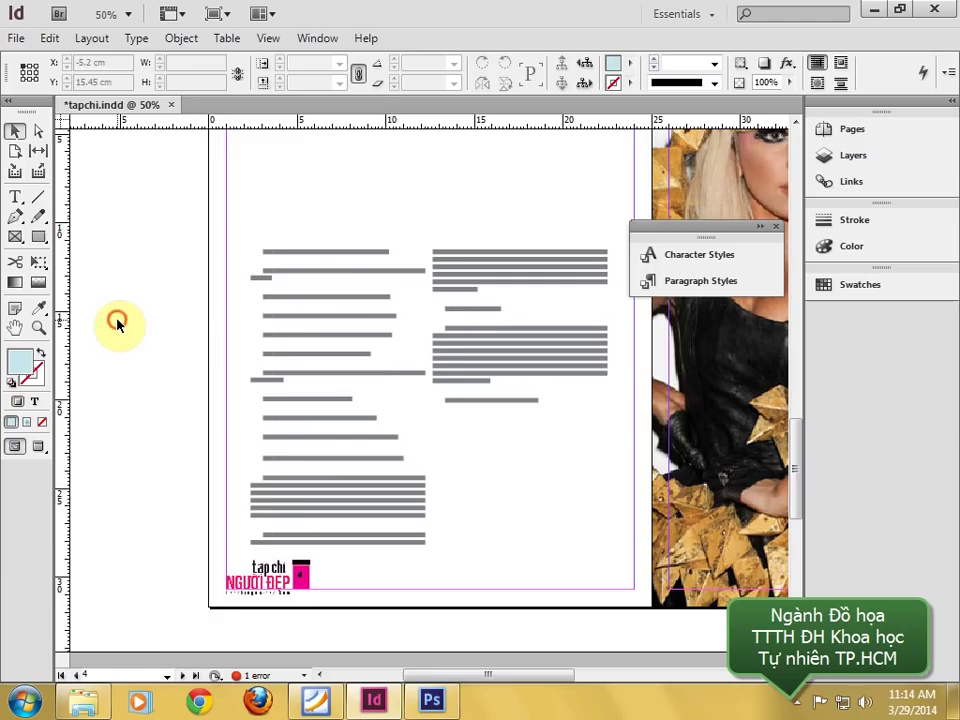
- Delete the blue Gisele Bundchen and Cindy Crawford lines before the last long paragraph, keeping that paragraph as its own bullet
key("ctrl+equal")
left_click(493, 343)
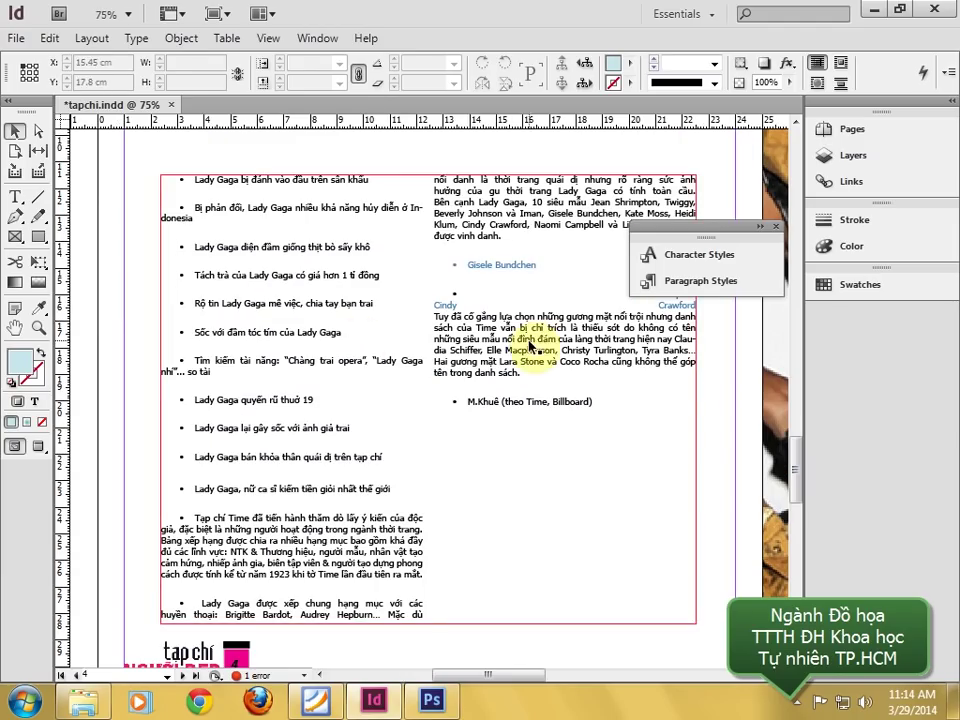
double_click(507, 268)
left_click_drag(510, 266, 505, 243)
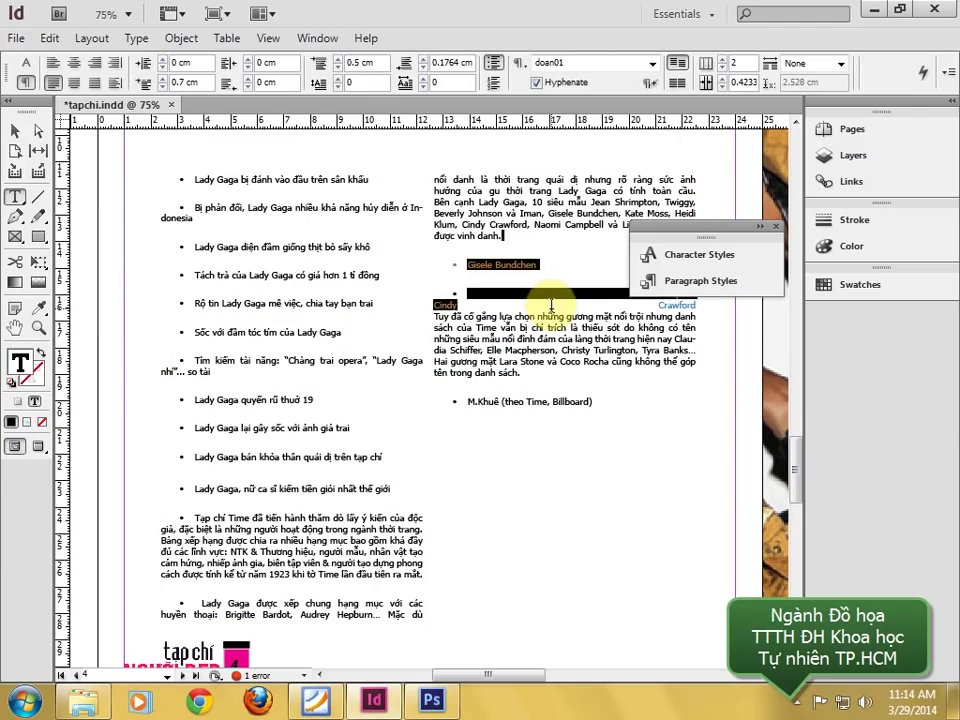
key("BackSpace")
key("Return")
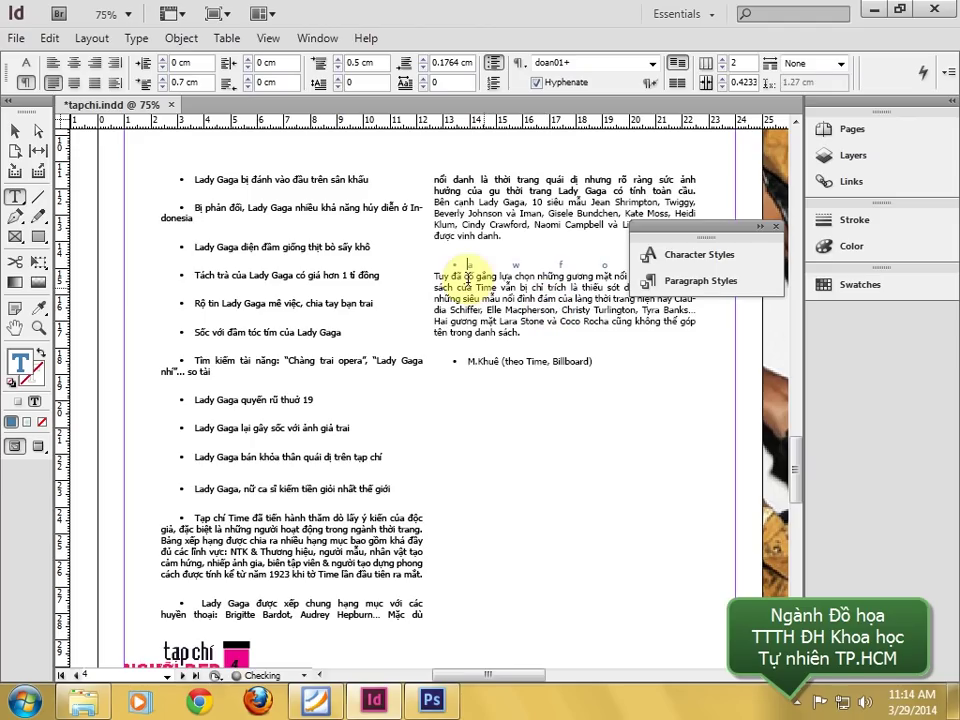
key("Delete")
key("BackSpace")
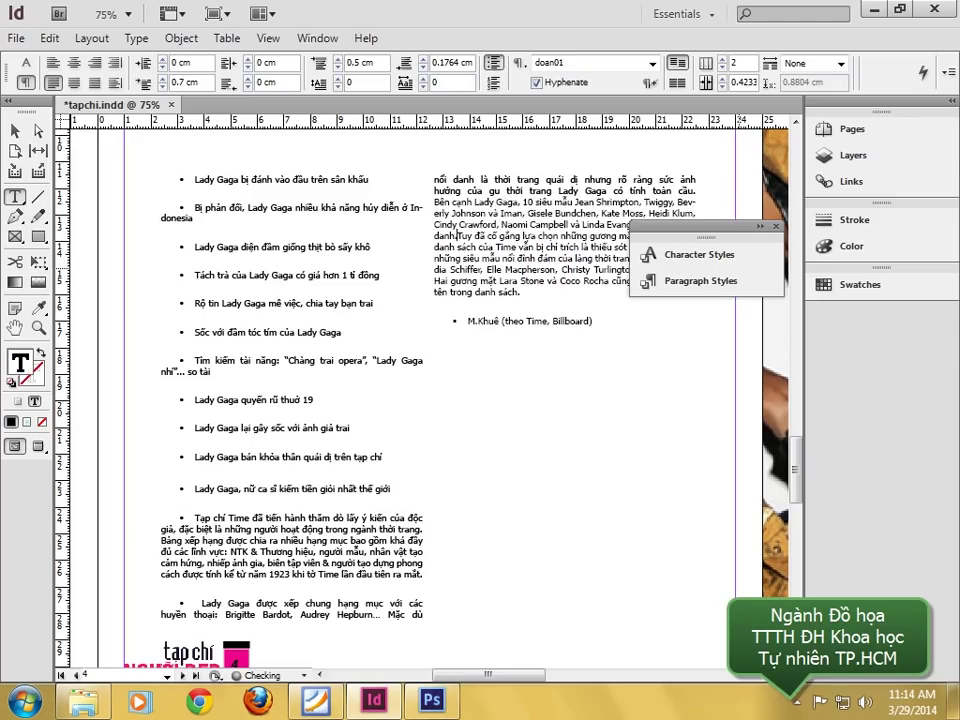
key("ctrl+z")
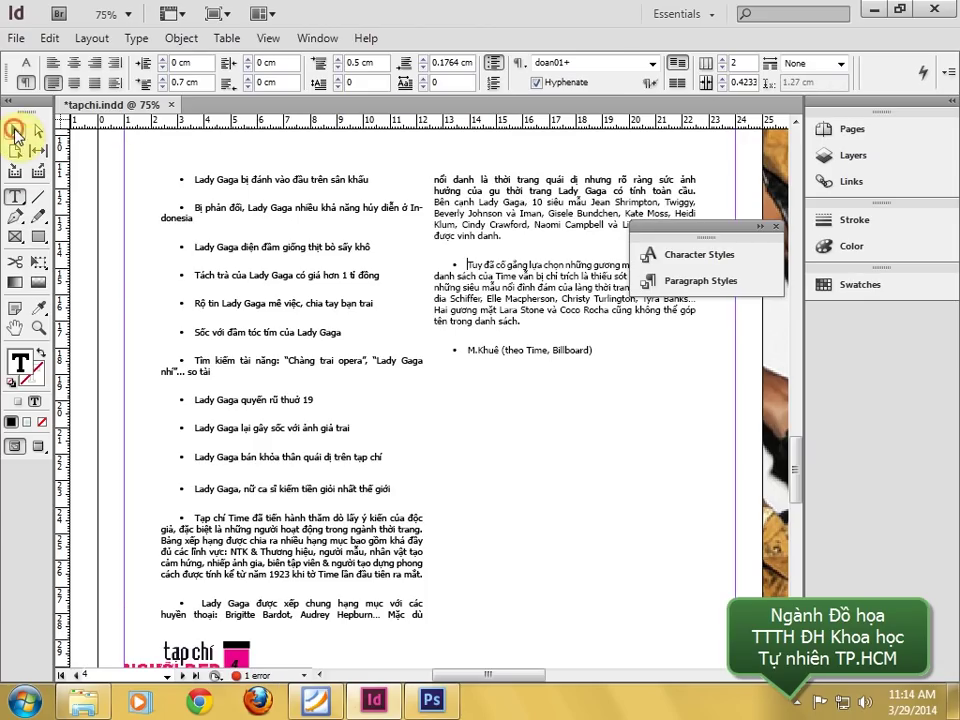
- Duplicate the doan01 paragraph style for the article text frame and name the copy doan03
left_click(14, 130)
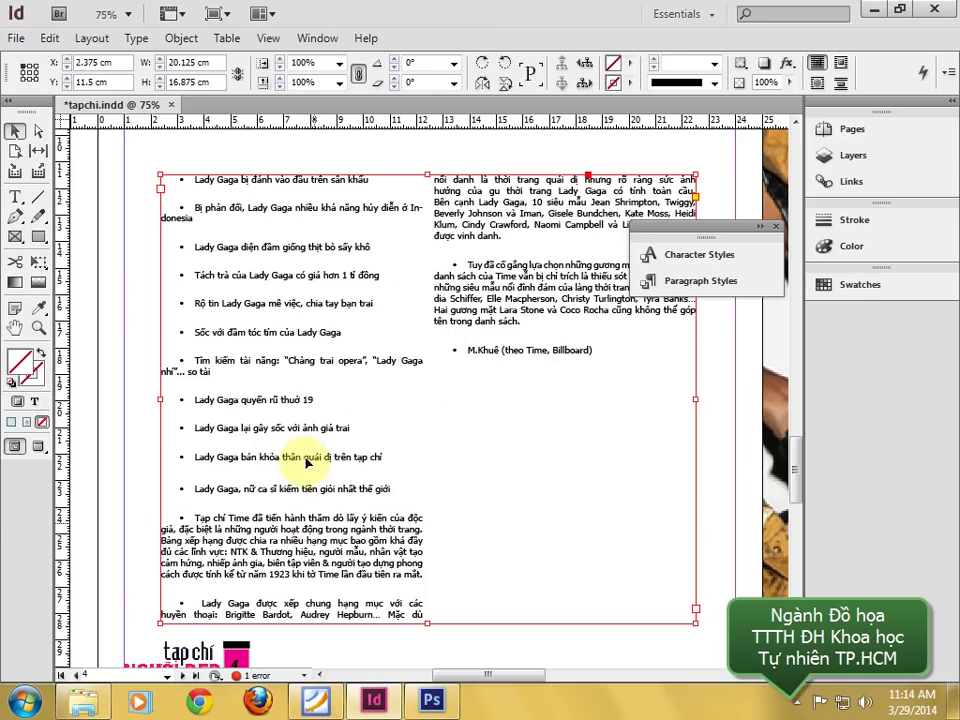
left_click(650, 254)
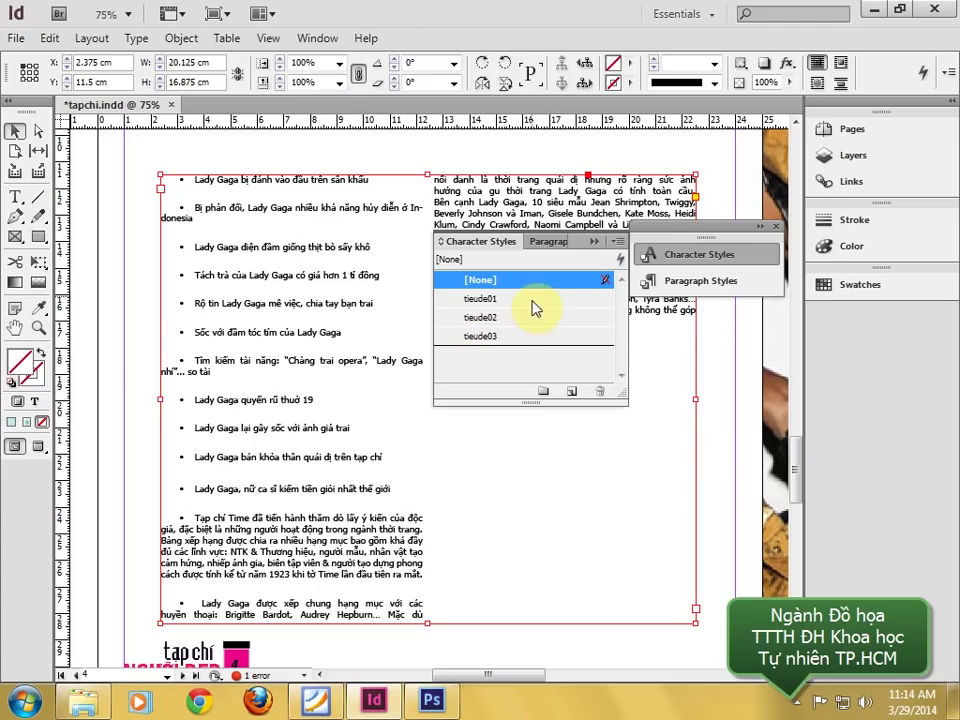
left_click(557, 242)
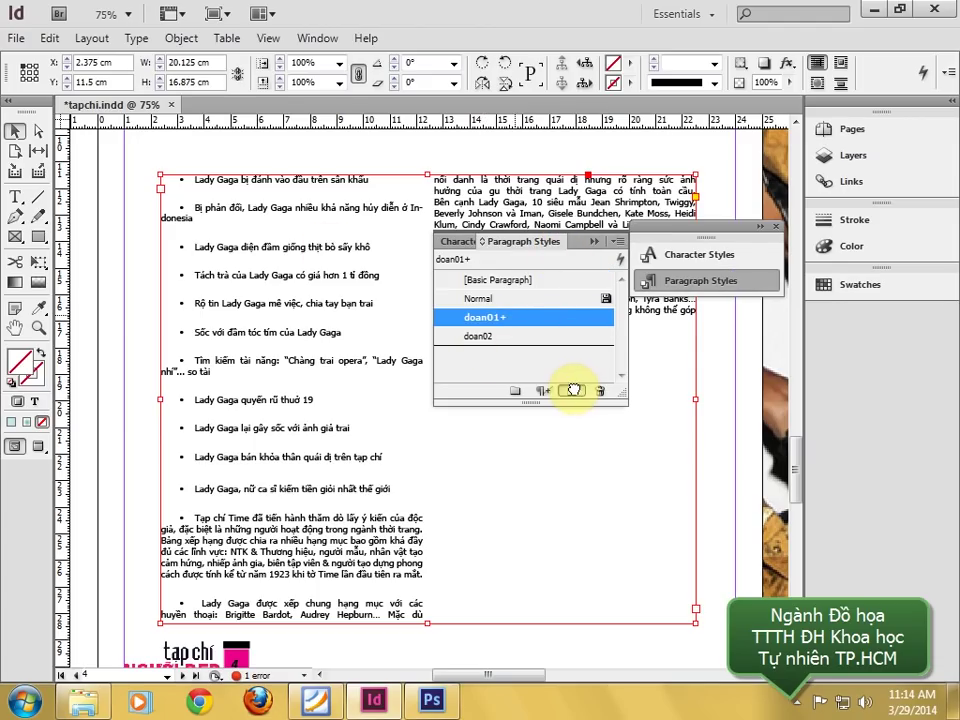
left_click_drag(573, 390, 573, 390)
double_click(493, 336)
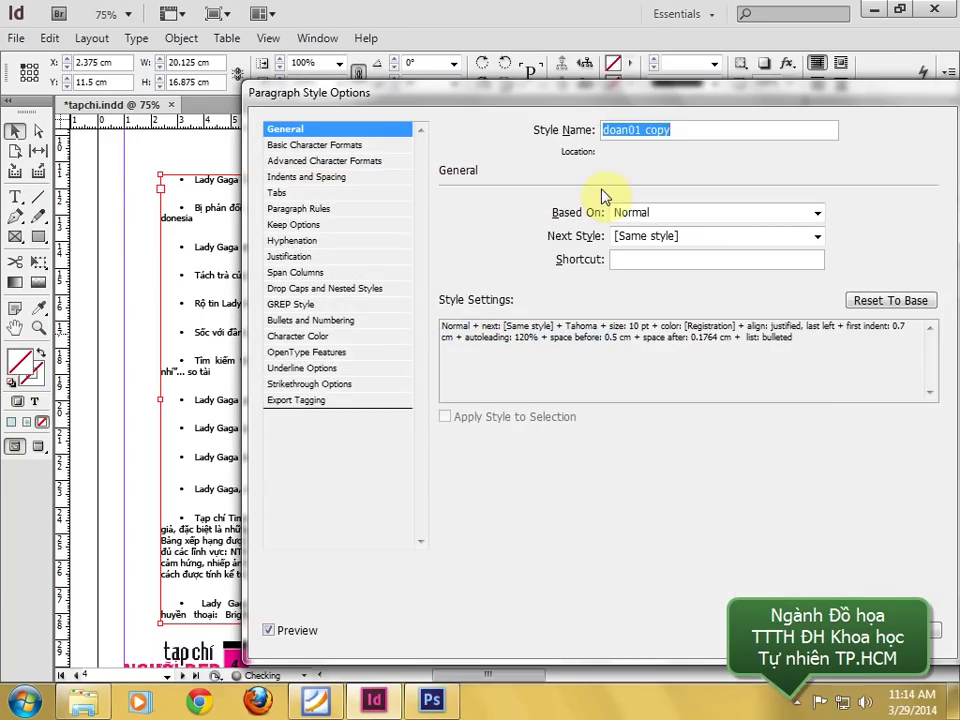
type("3")
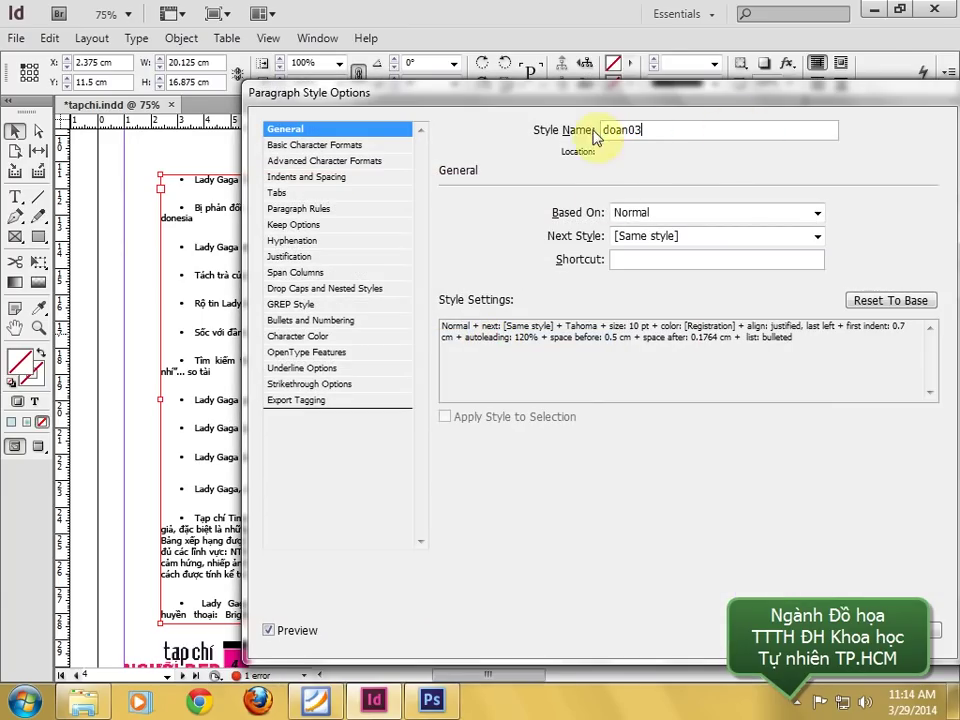
- Set the doan03 style's space before to 0.2 cm and close the styles palette
left_click(324, 162)
left_click(321, 180)
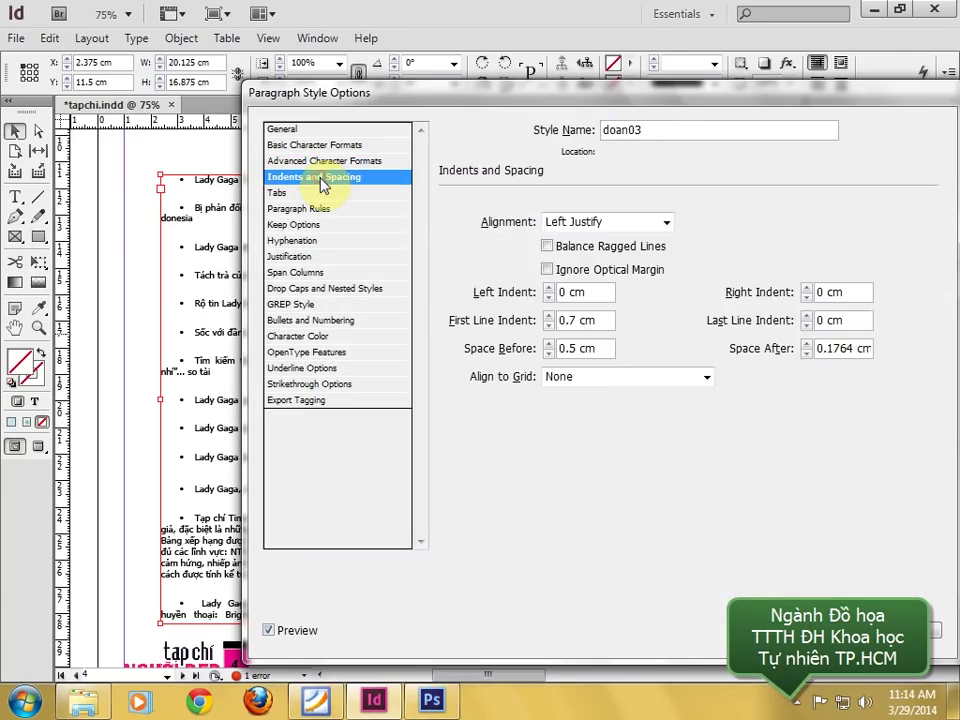
left_click(566, 350)
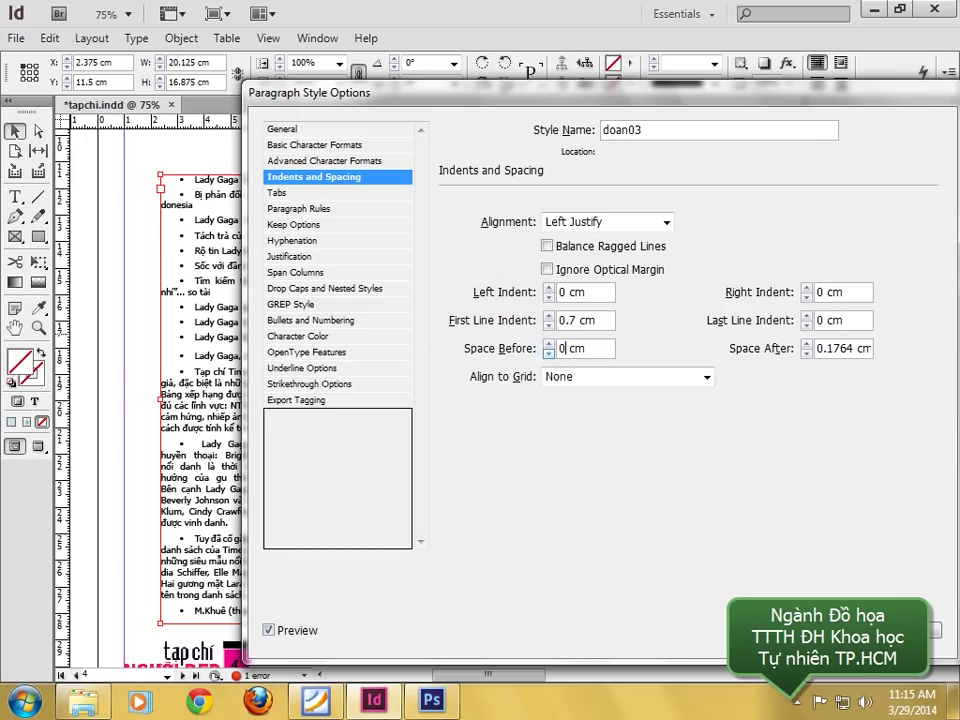
type(".2")
left_click(294, 630)
left_click(294, 630)
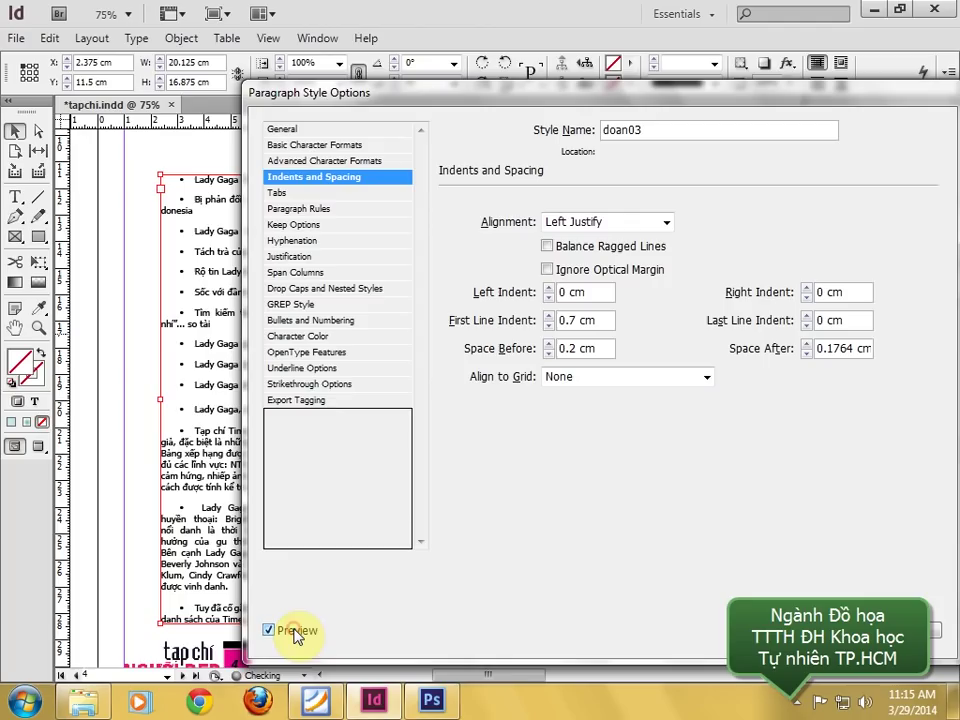
key("Return")
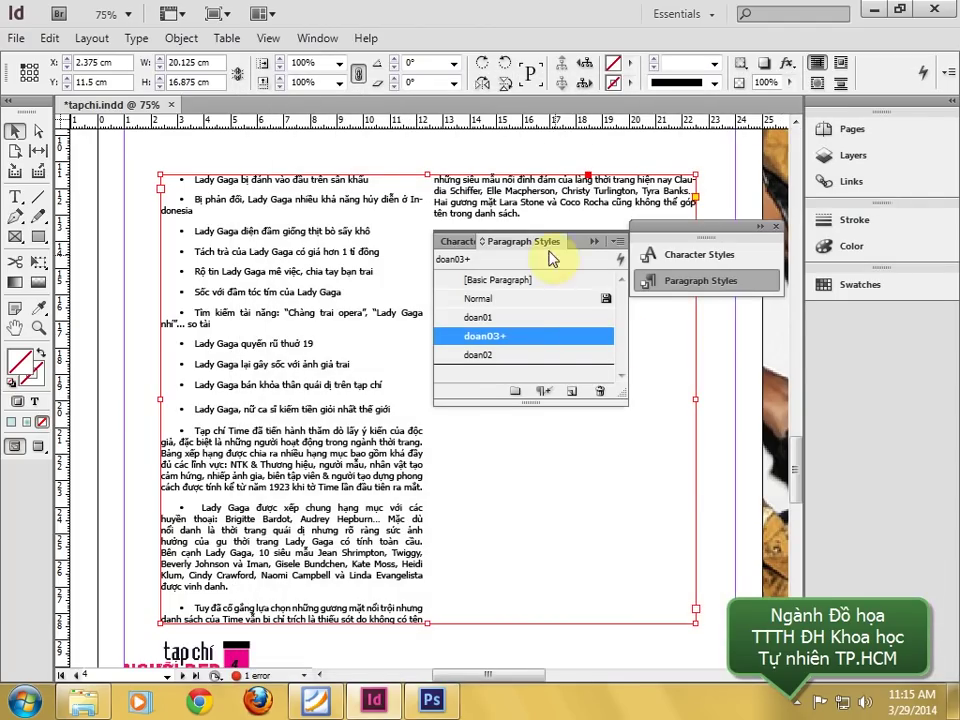
left_click(776, 227)
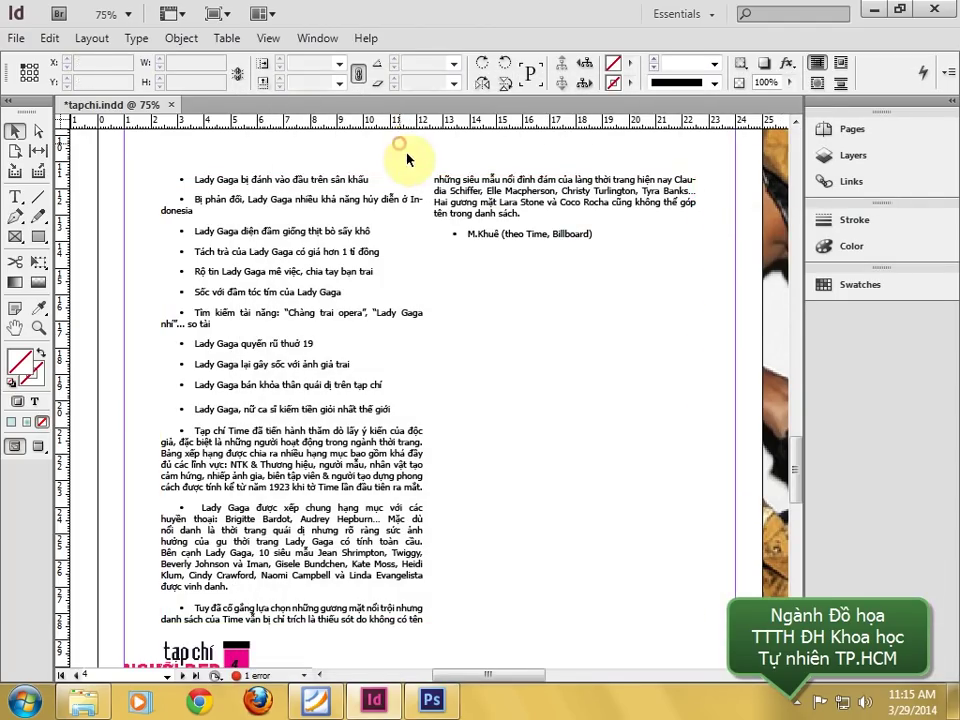
- Remove the bullet from the author credit line and separate it from the last paragraph with blank forced line breaks
double_click(466, 233)
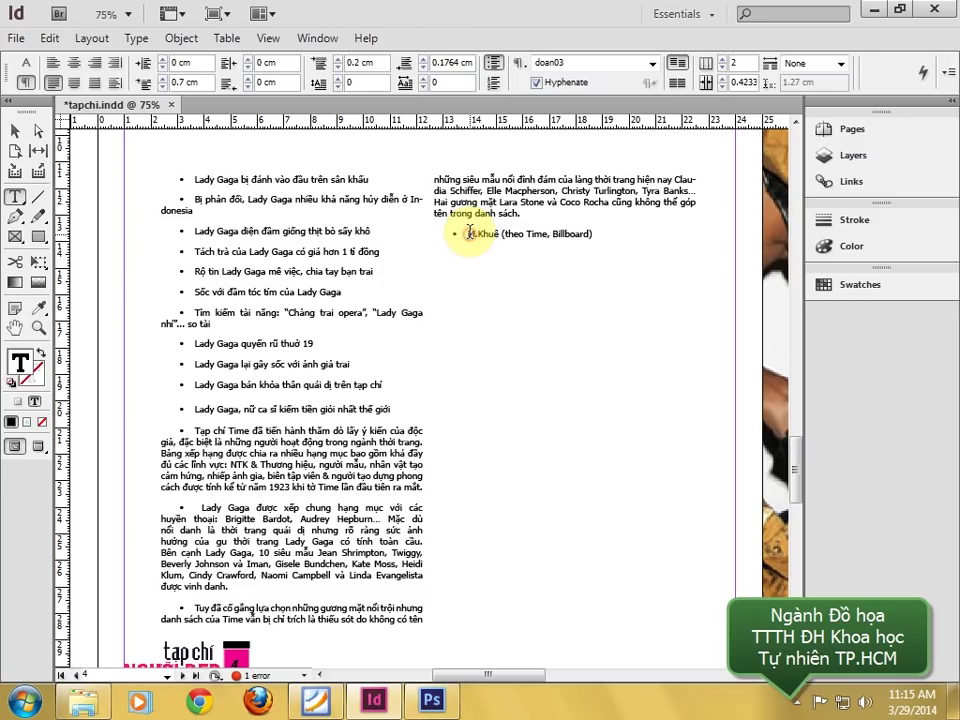
key("BackSpace")
key("shift+Return")
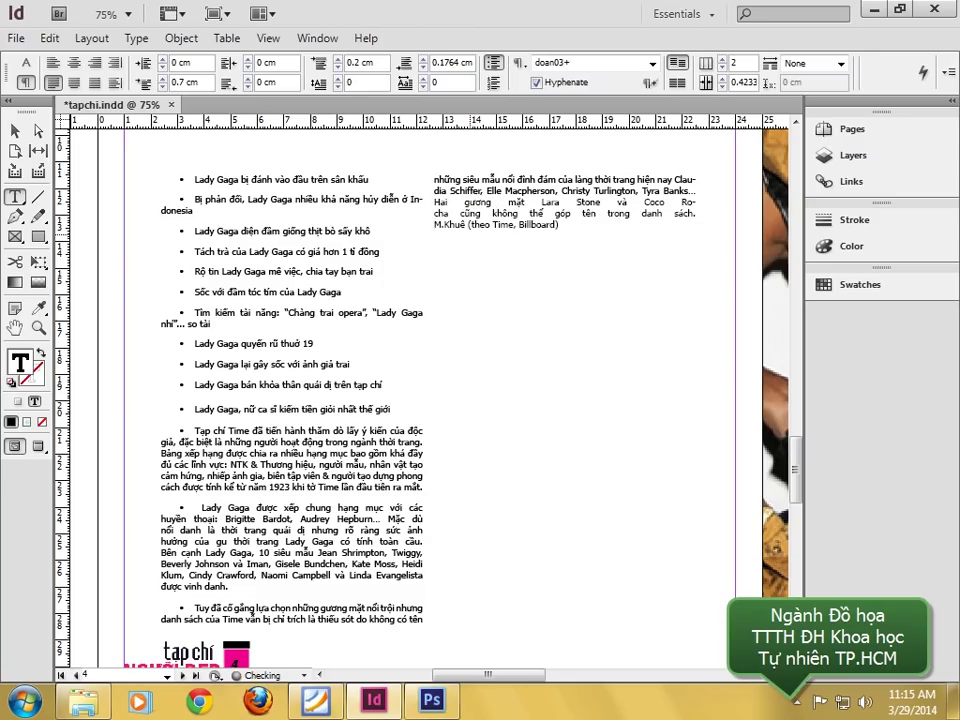
key("Return")
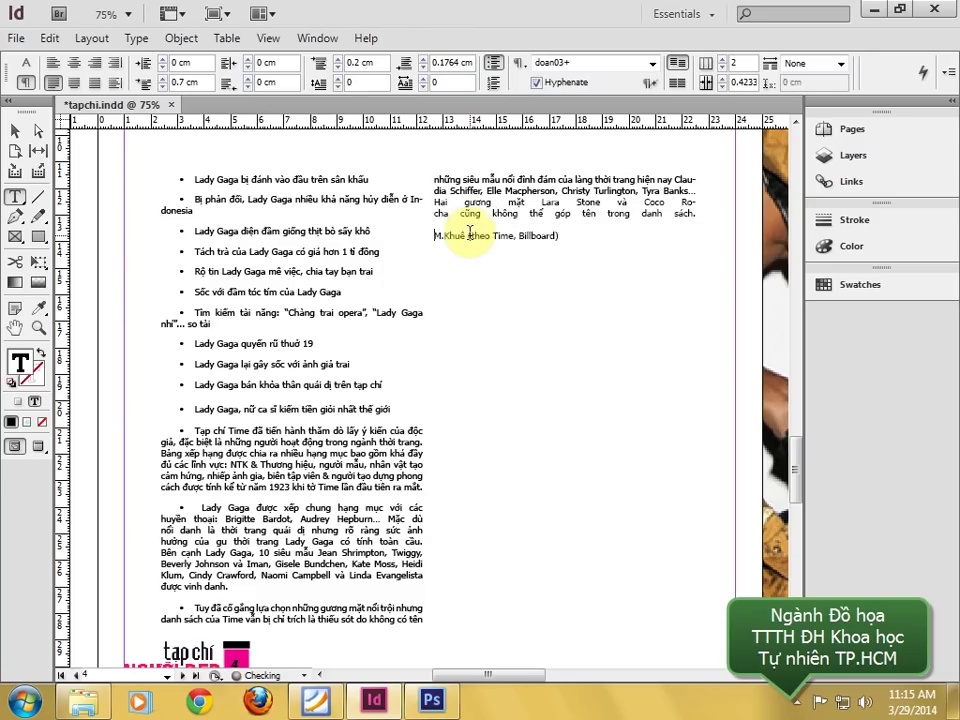
key("Return")
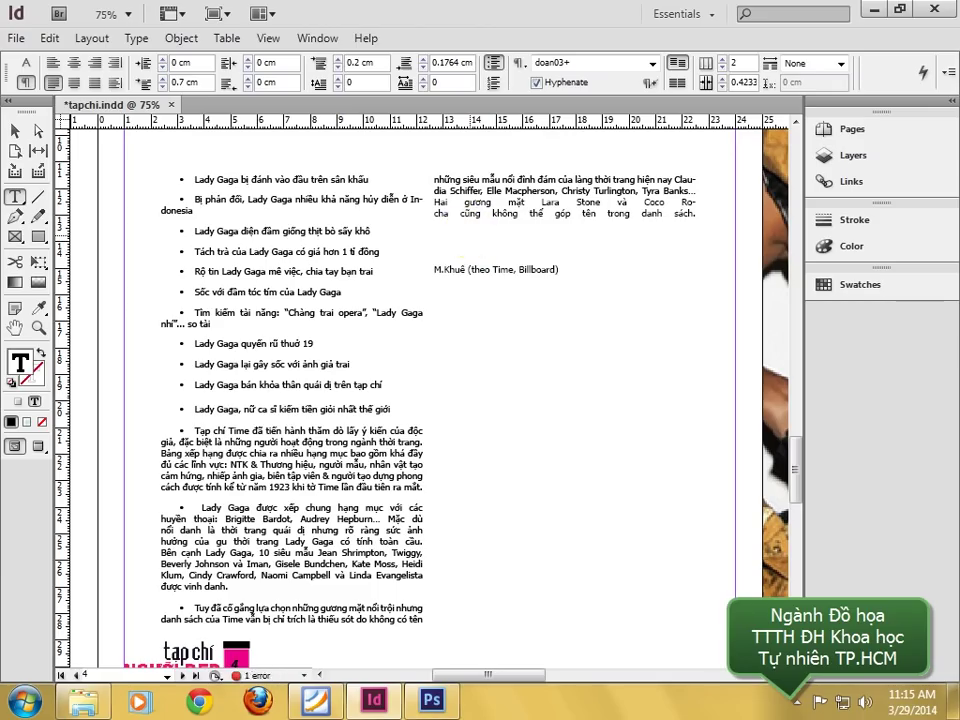
left_click(15, 134)
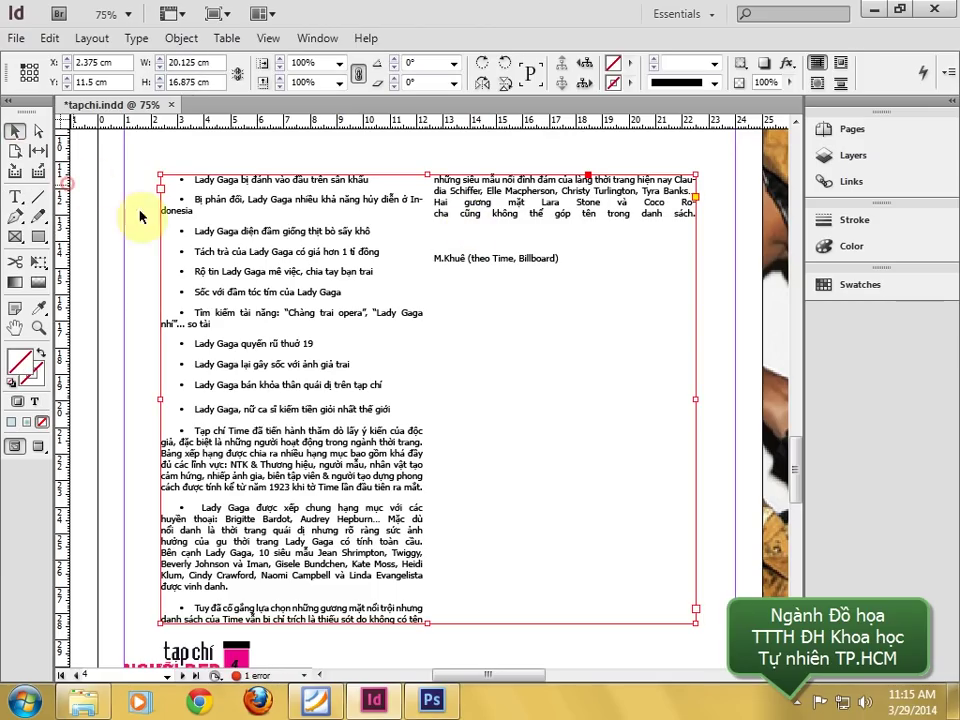
key("ctrl+minus")
left_click(195, 260)
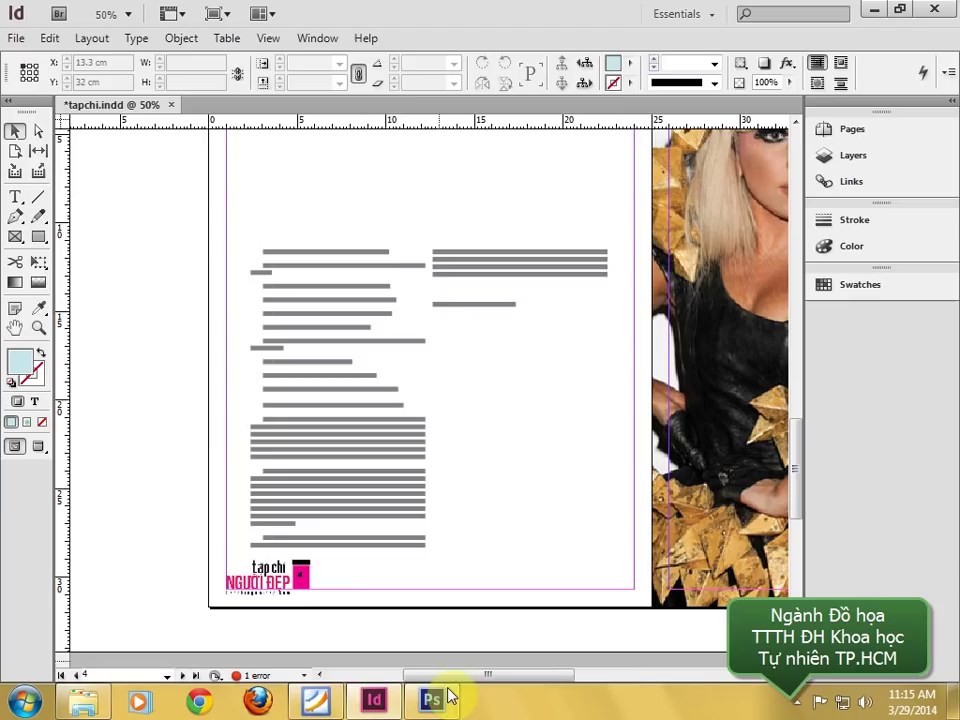
- Check the Lady Gaga spread in bia.pdf, return to tapchi.indd, and place the gaga PSD image over the outer edge of page 4
left_click(316, 700)
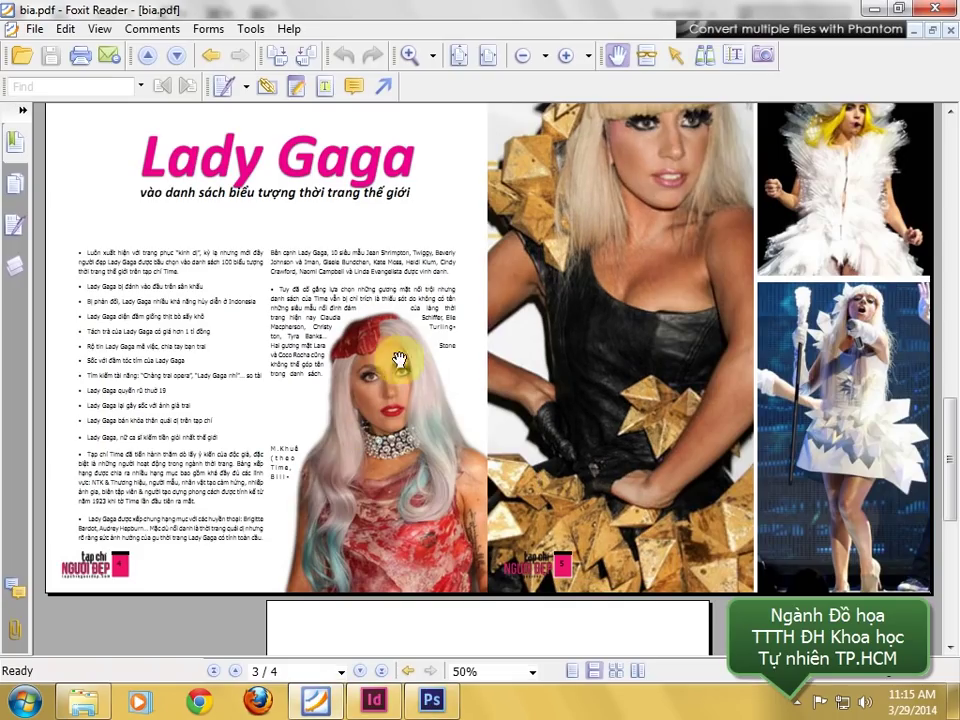
left_click(432, 700)
left_click(372, 700)
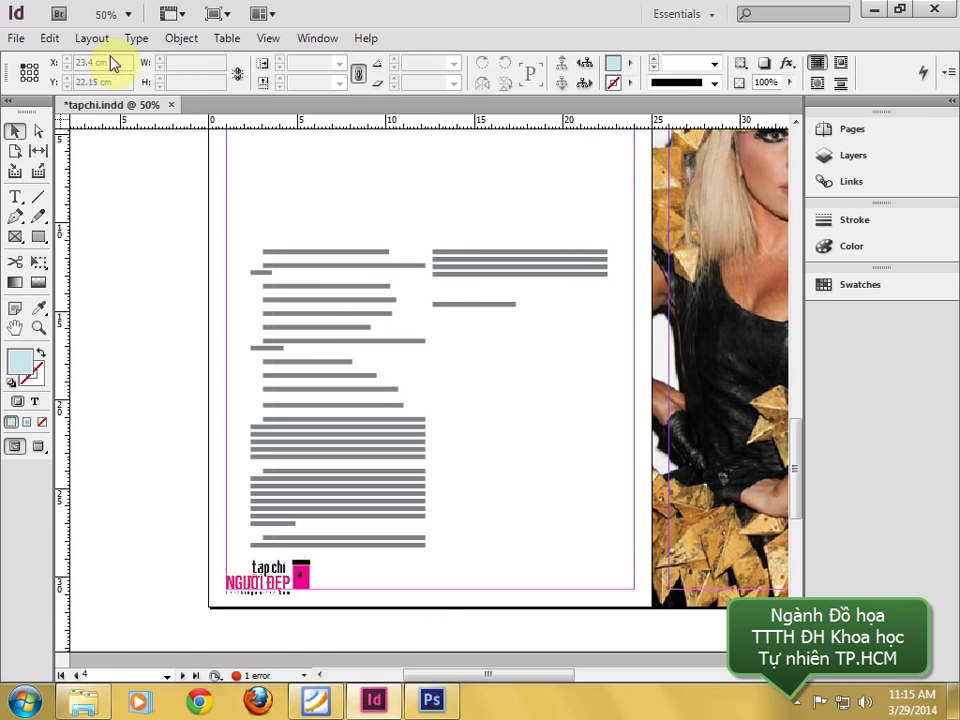
left_click(16, 38)
left_click(48, 281)
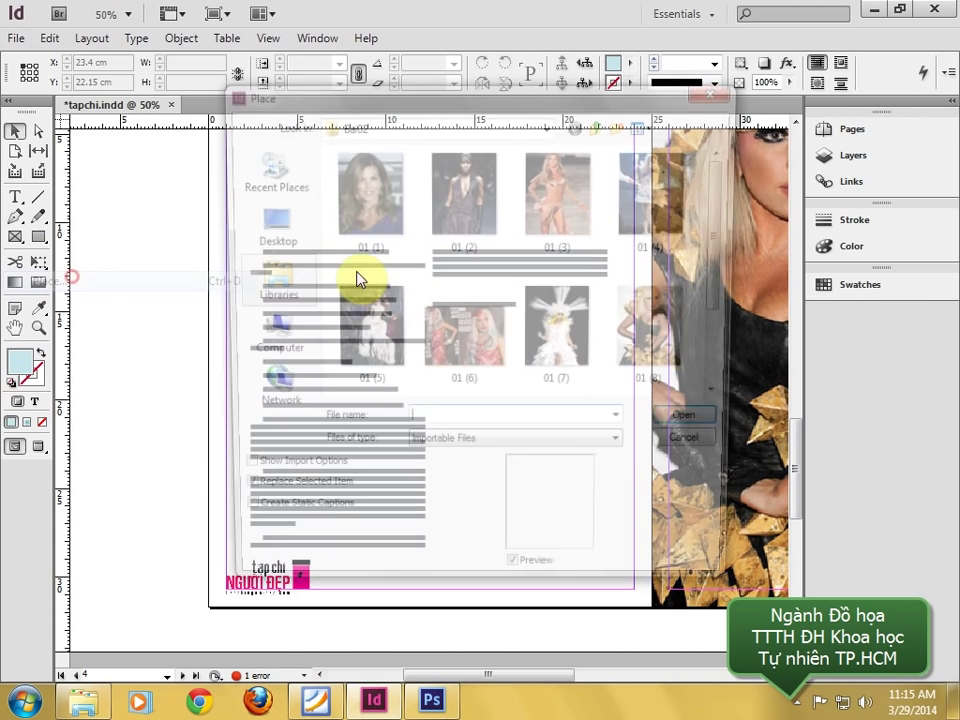
left_click(598, 125)
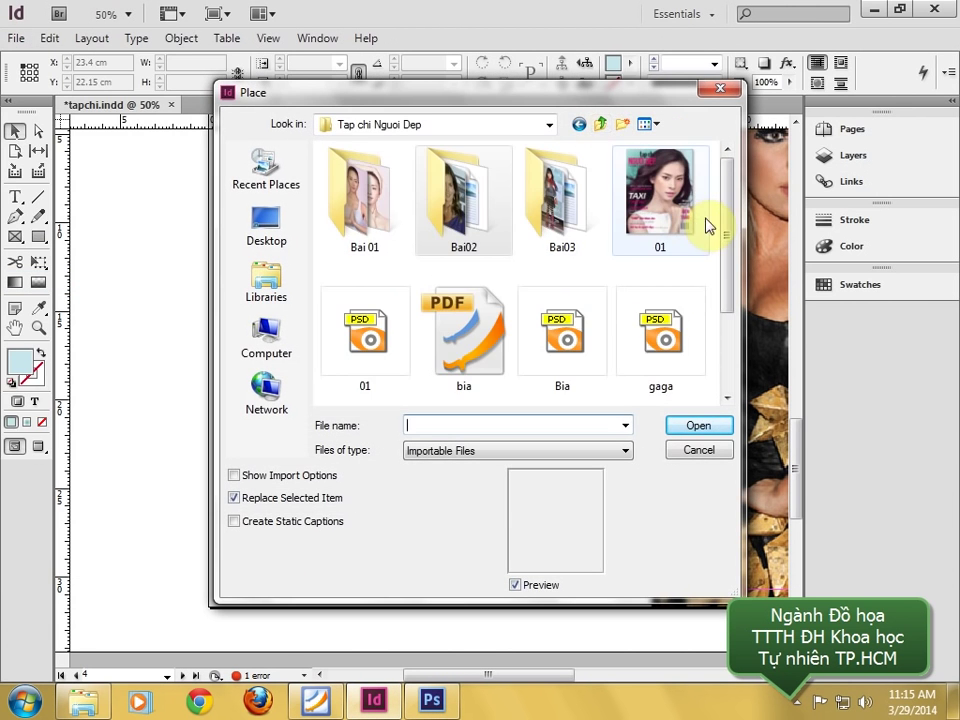
left_click_drag(729, 214, 724, 306)
left_click(657, 225)
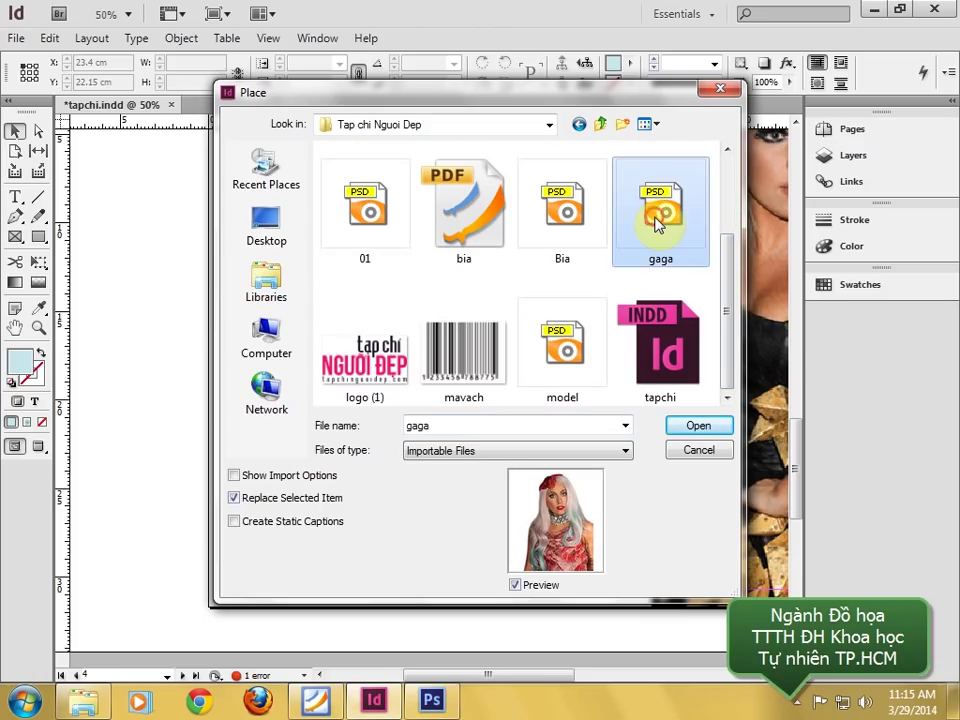
double_click(666, 205)
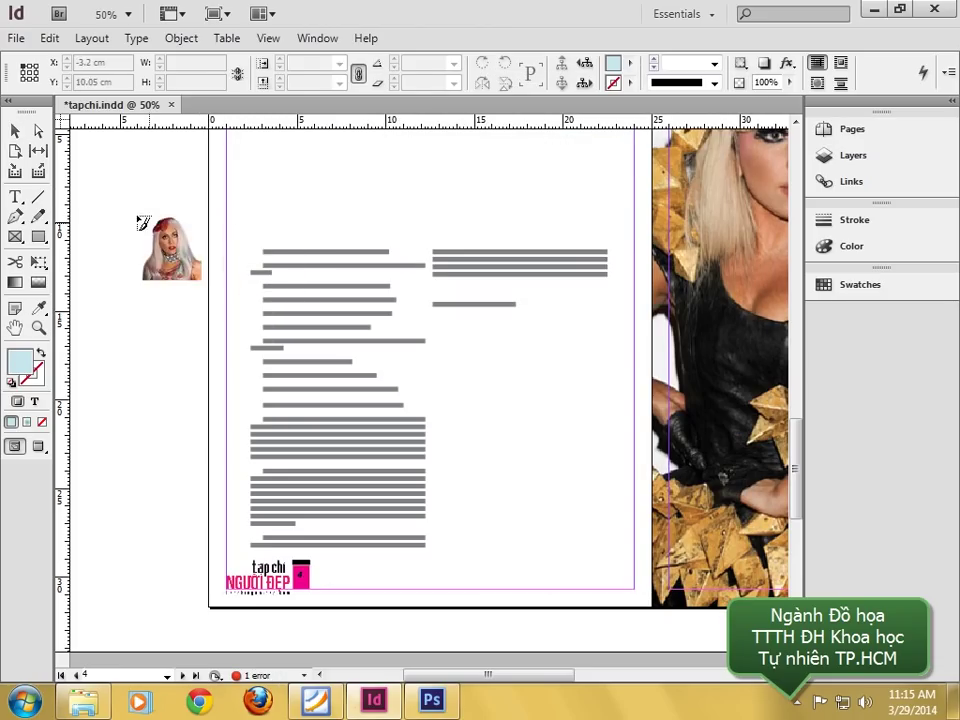
left_click(130, 215)
left_click_drag(167, 268, 352, 511)
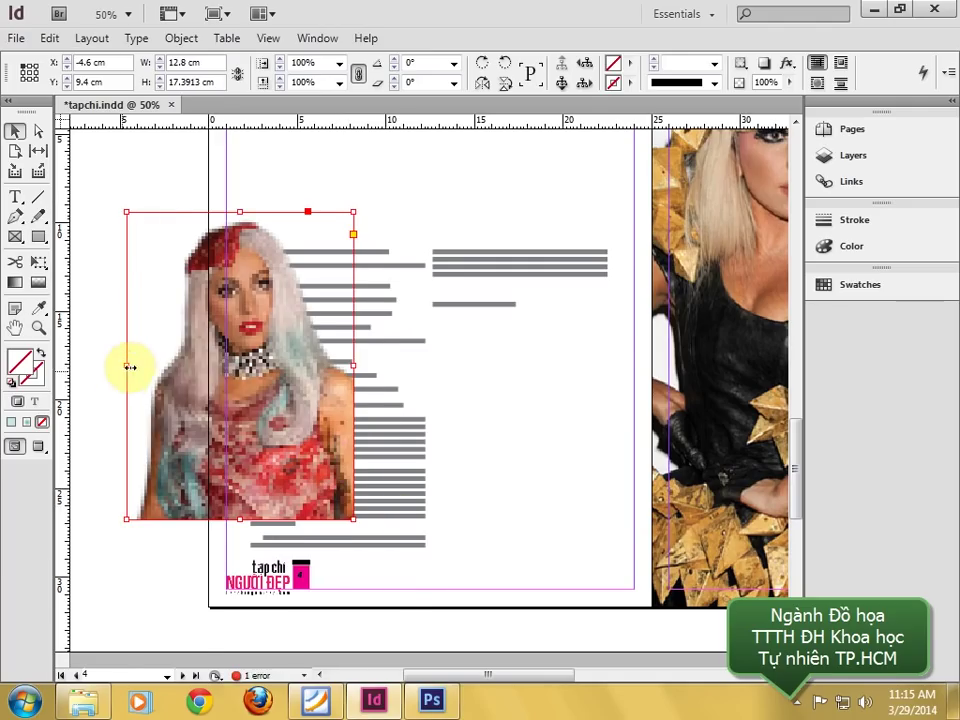
- Set the placed Lady Gaga cutout to High Quality Display and move it into page 4's bottom-right corner
right_click(139, 369)
mouse_move(240, 634)
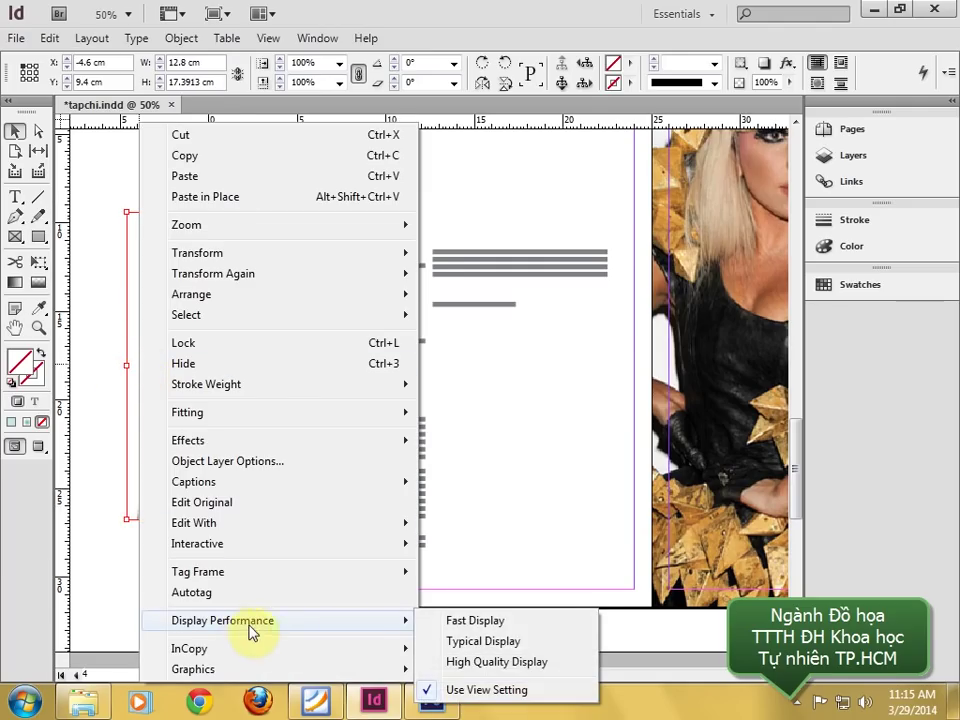
left_click(506, 662)
left_click_drag(270, 428, 468, 467)
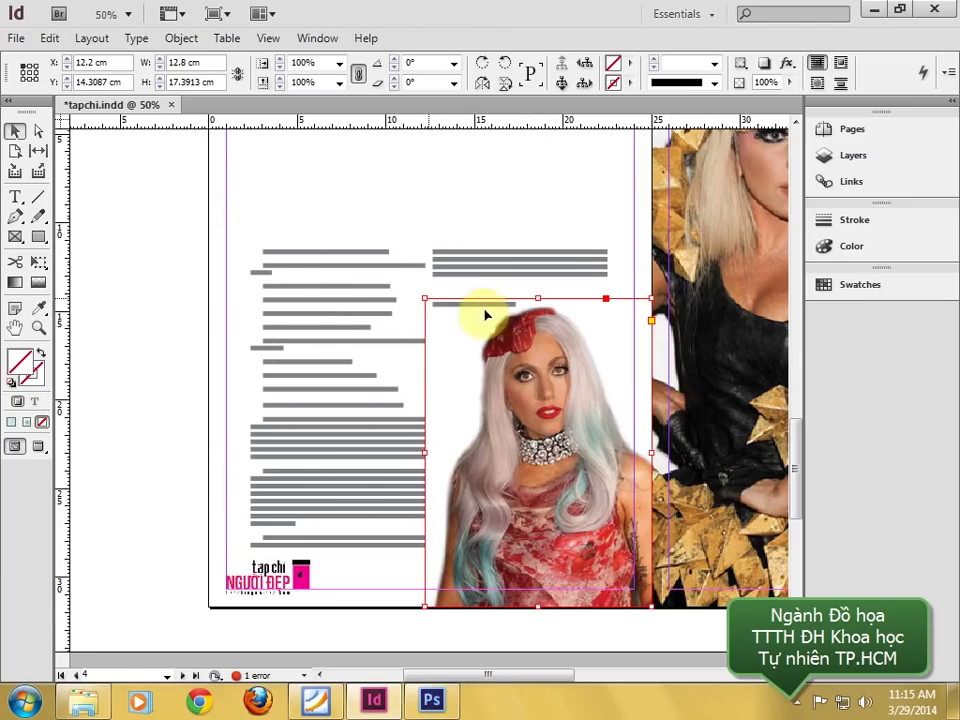
left_click(147, 292)
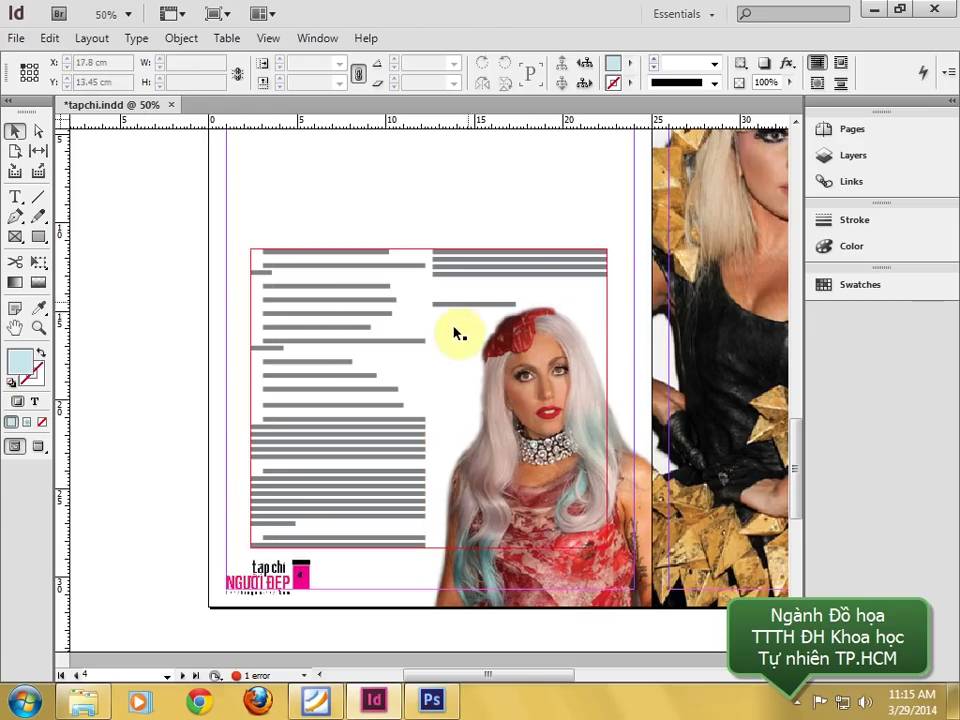
- Draw a closed Pen shape about 13.1 by 17.4 cm around the Lady Gaga cutout, ending along the bottom and right page edges
left_click(15, 216)
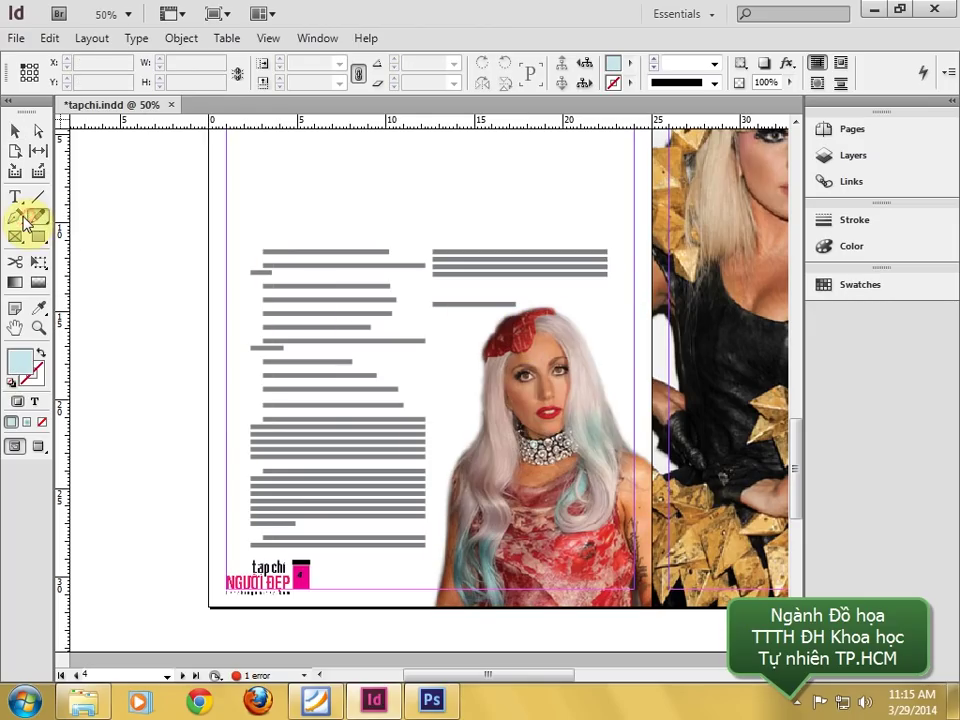
left_click(420, 606)
left_click_drag(437, 521, 444, 456)
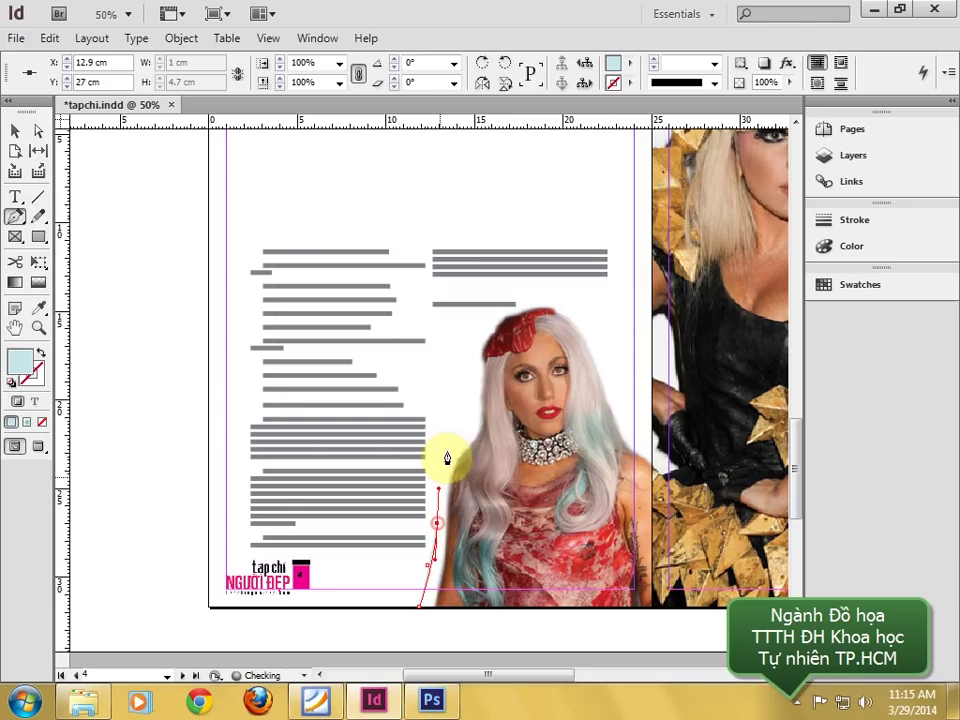
left_click(461, 436)
left_click_drag(472, 398, 475, 377)
left_click(476, 357)
left_click(497, 318)
left_click(527, 298)
left_click(569, 302)
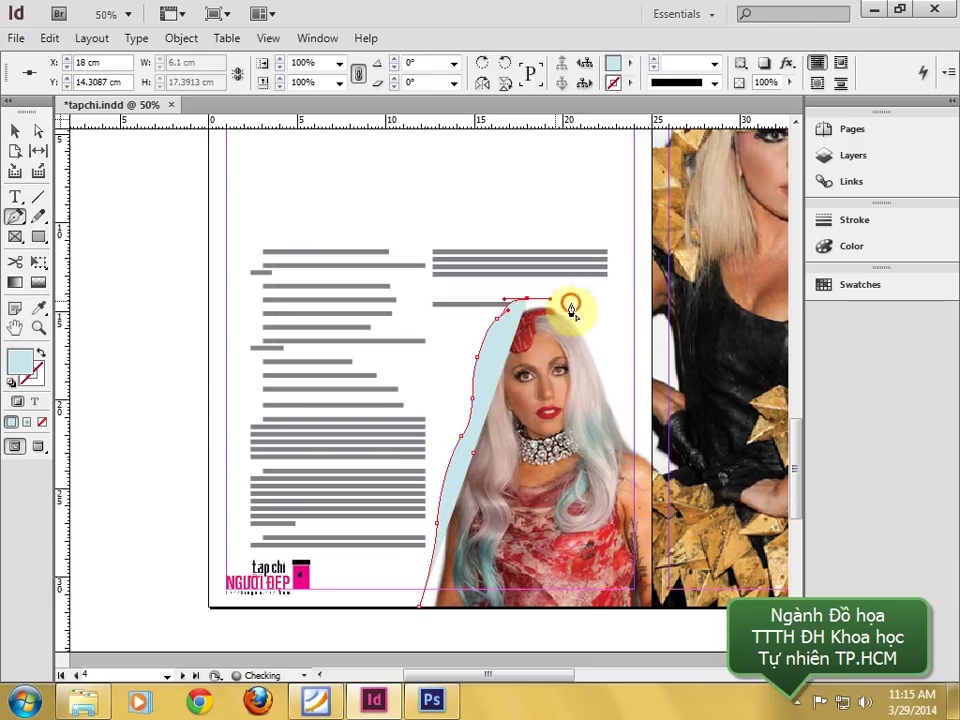
left_click(609, 334)
left_click_drag(614, 372, 625, 414)
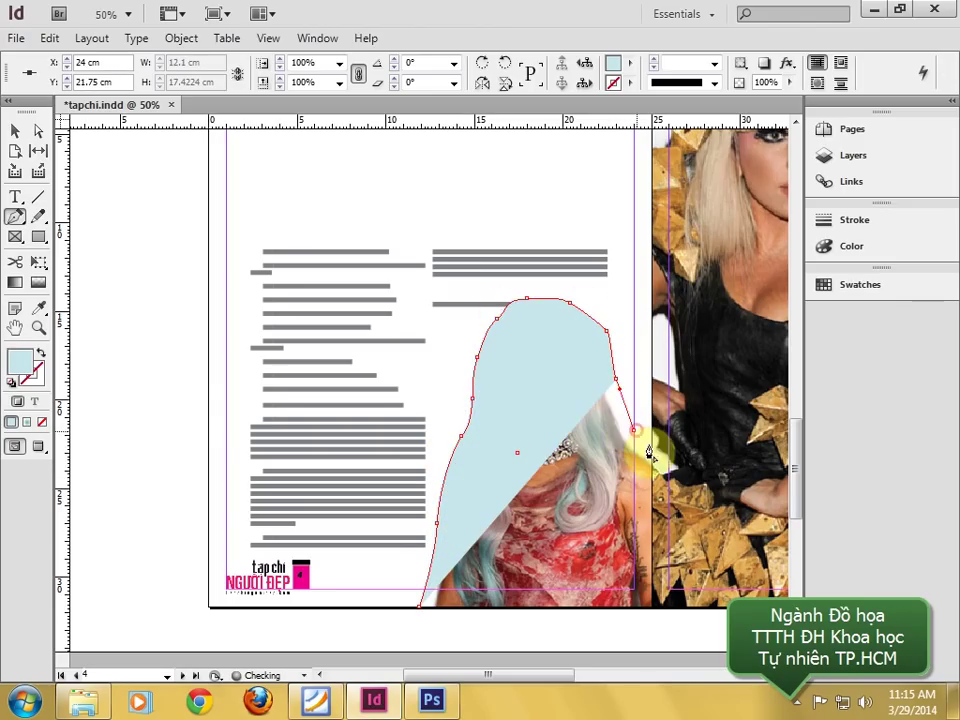
left_click(633, 430)
left_click(650, 462)
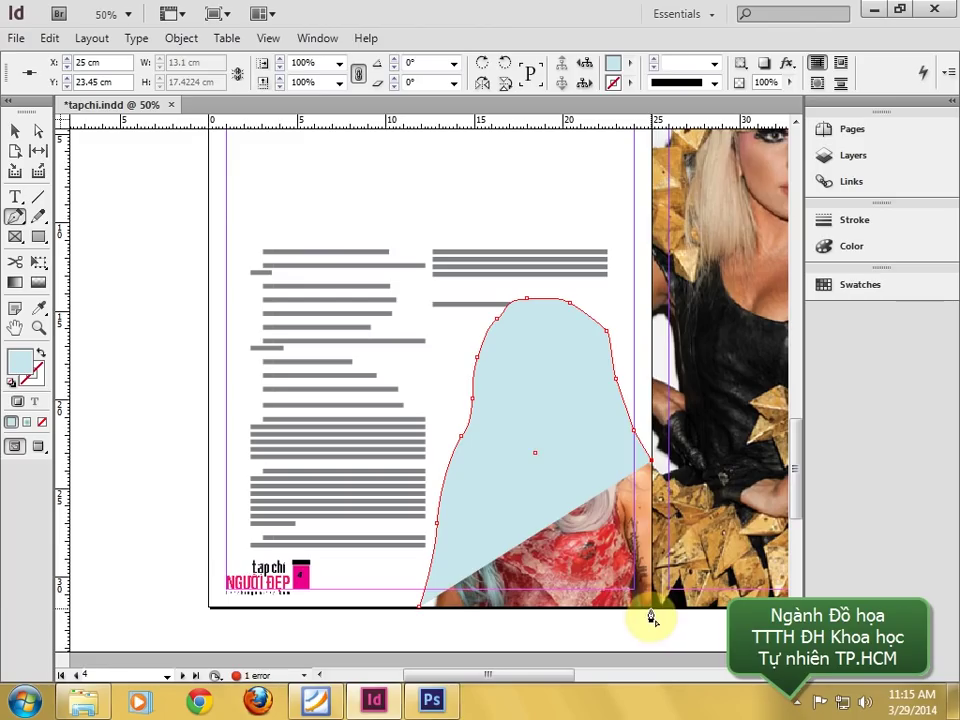
left_click(651, 607)
left_click(420, 607)
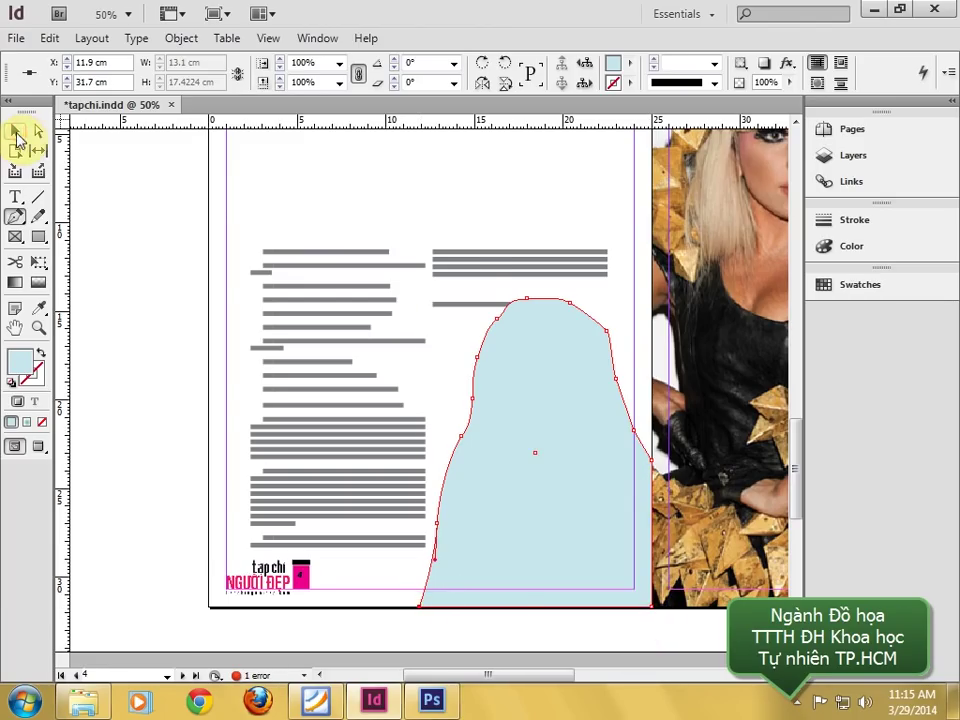
left_click(17, 135)
- Apply text wrap around object shape to the blue outline shape, close the wrap settings, and deselect the shape
left_click(319, 40)
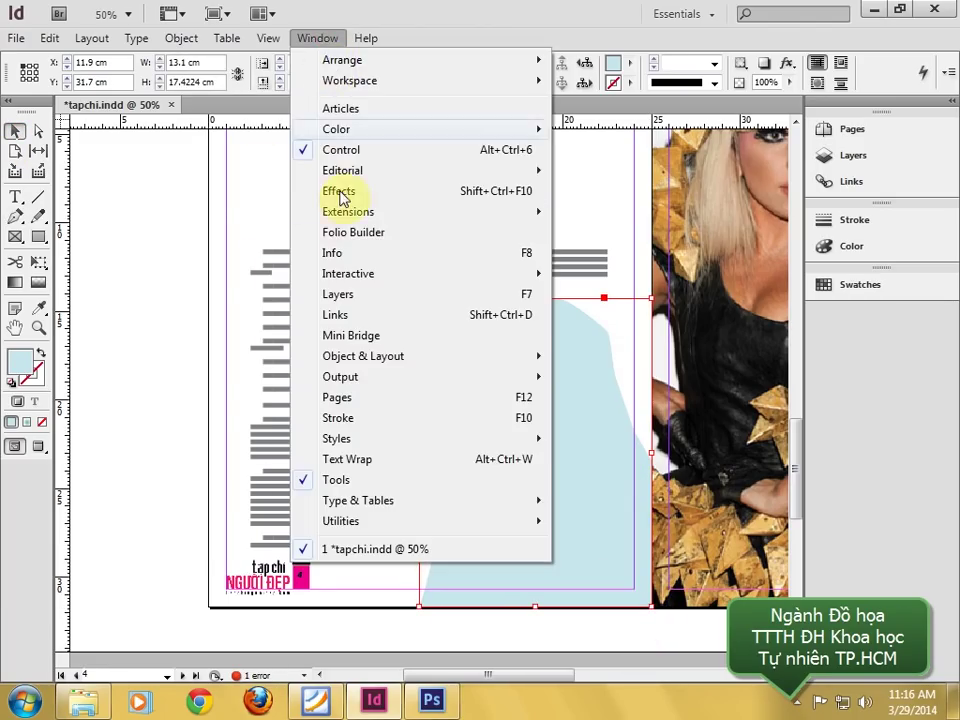
left_click(350, 460)
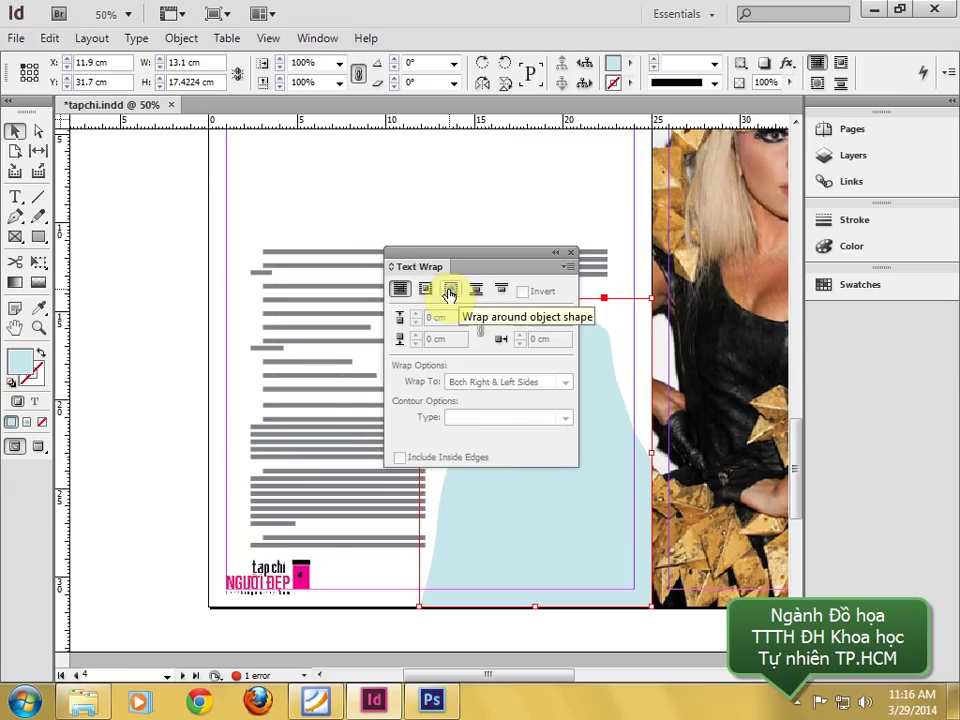
left_click(449, 292)
left_click_drag(530, 252, 284, 174)
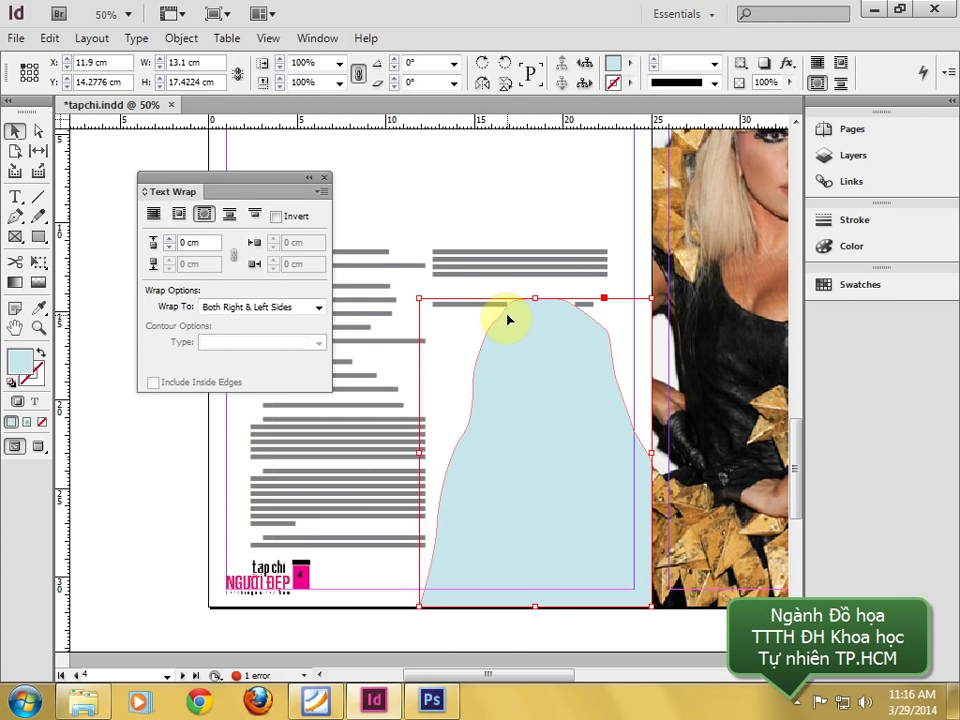
left_click(322, 180)
left_click(396, 291)
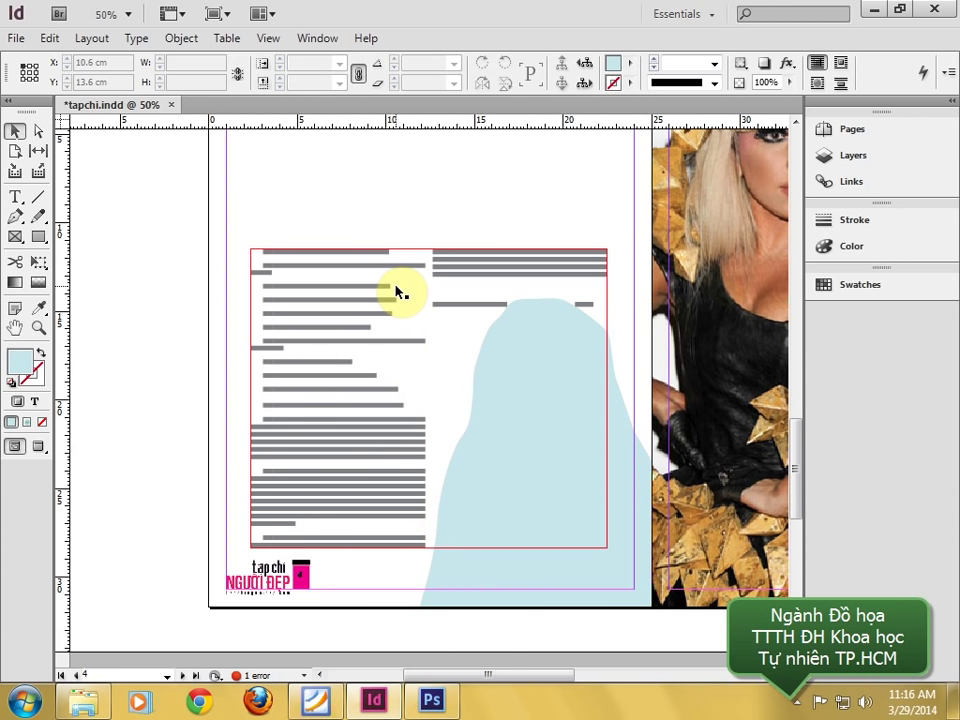
- Select all the text in page 4's Lady Gaga article and open the styles palette
key("ctrl+equal")
scroll(467, 279, "up", 2)
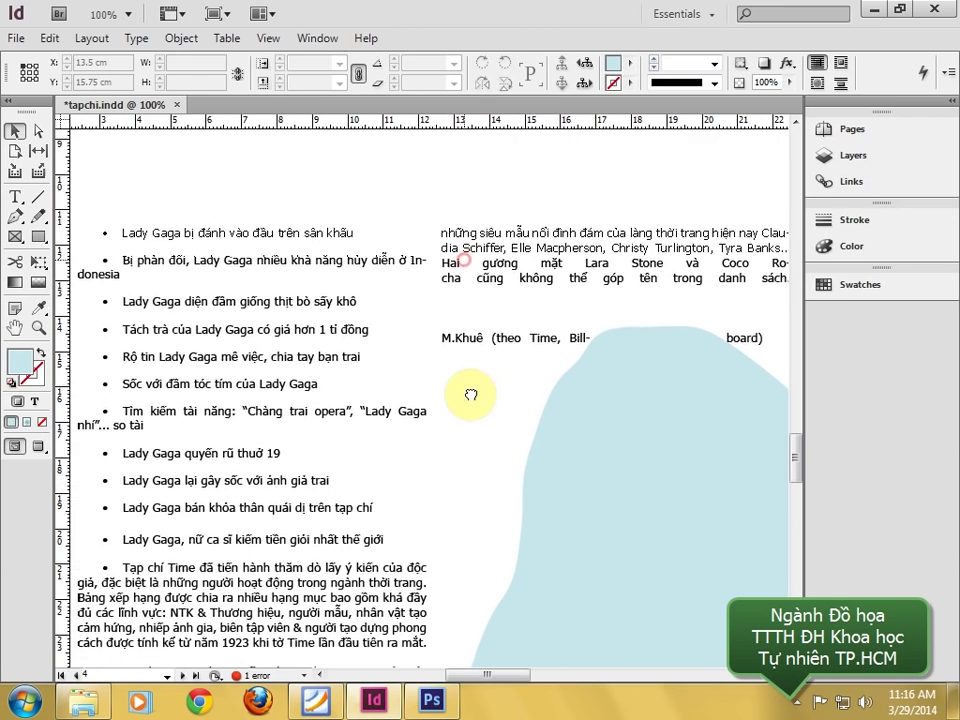
double_click(272, 334)
key("ctrl+a")
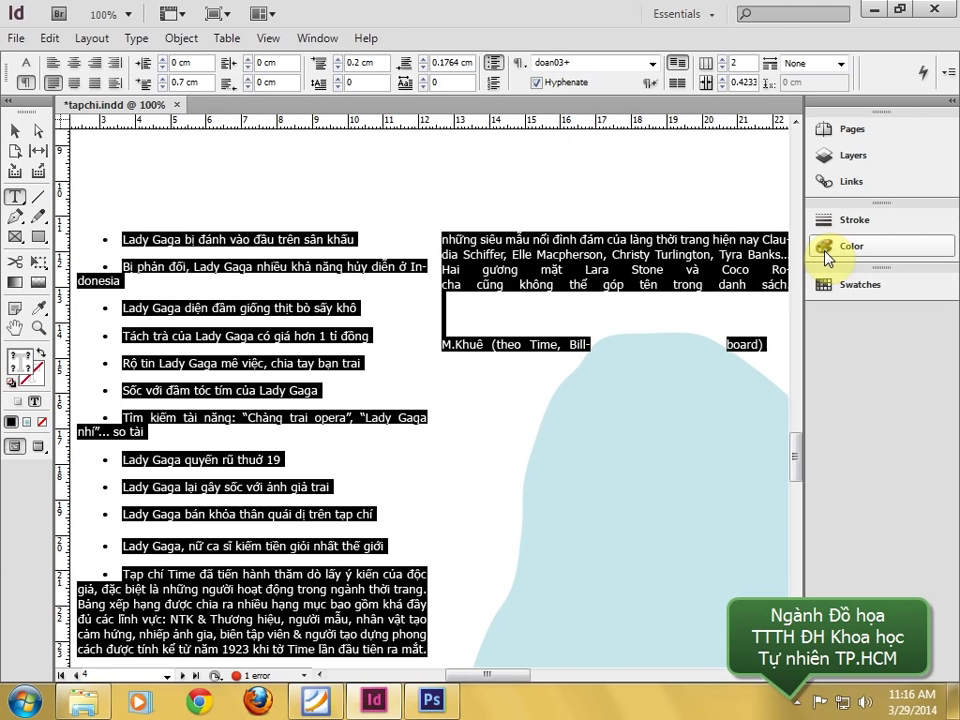
key("shift+F11")
double_click(487, 347)
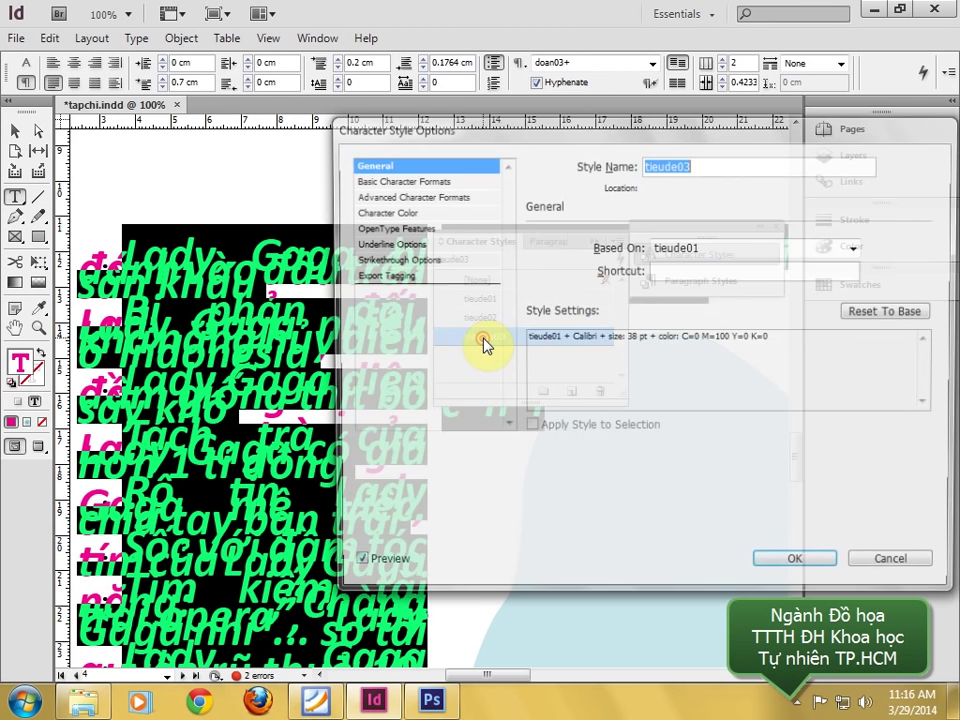
left_click(897, 568)
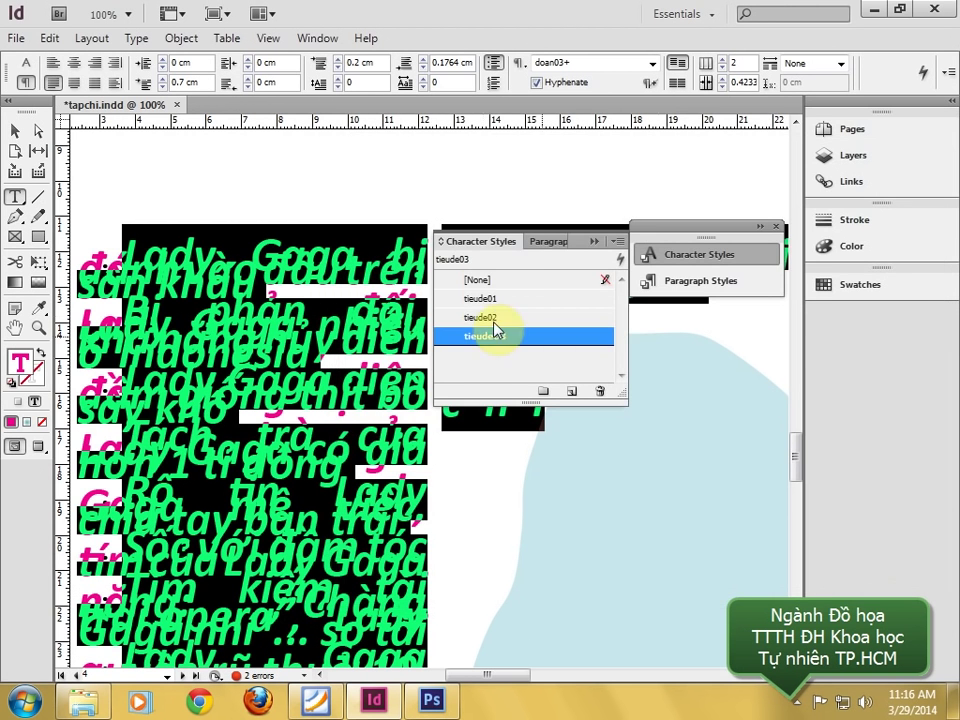
left_click(493, 279)
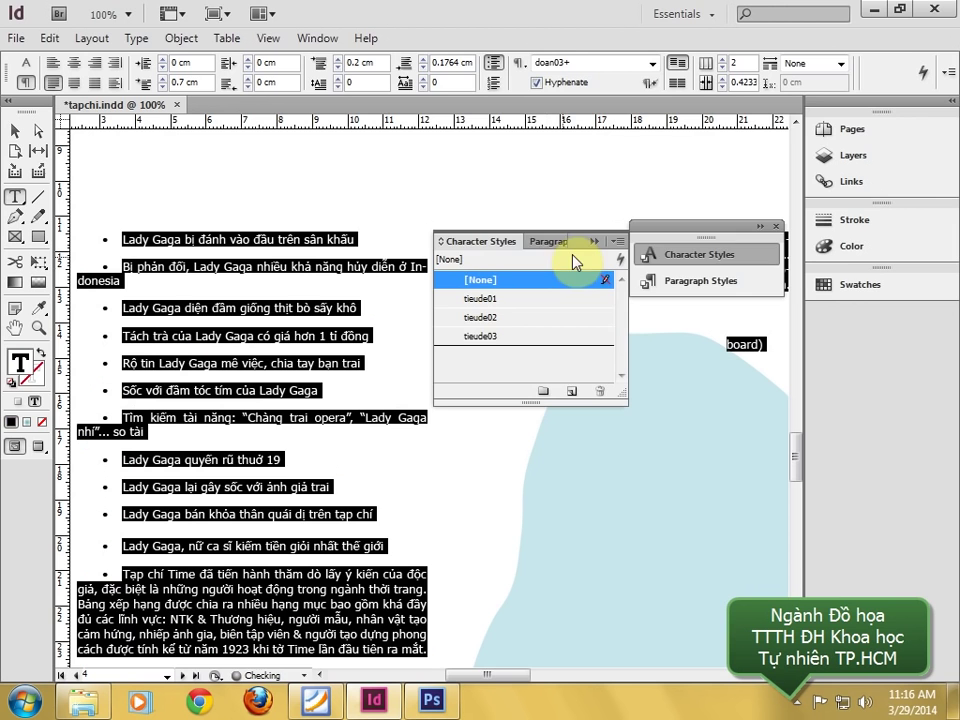
- Open the doan03 paragraph style for editing, preview its font size at 11 pt, and return it to 10 pt
left_click(548, 243)
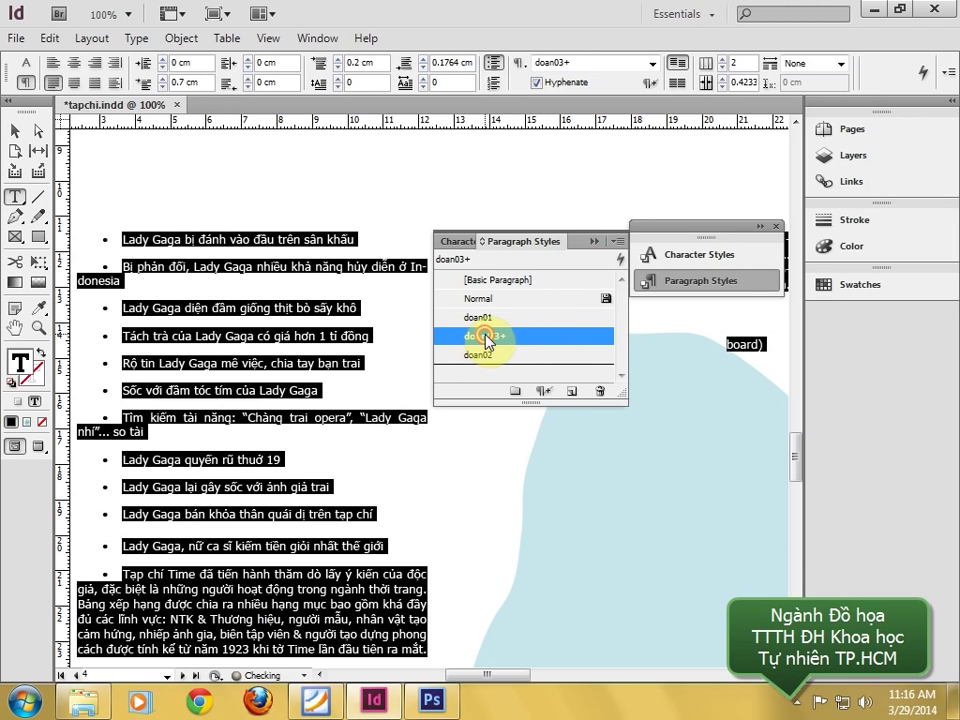
double_click(487, 337)
left_click_drag(573, 90, 723, 92)
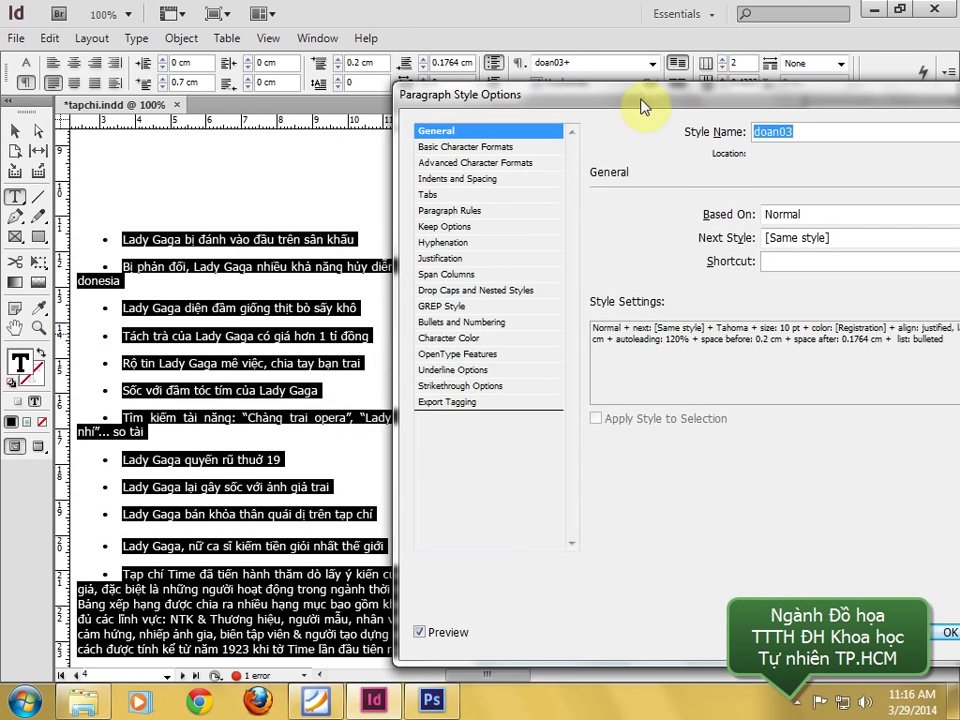
left_click(482, 161)
left_click(481, 152)
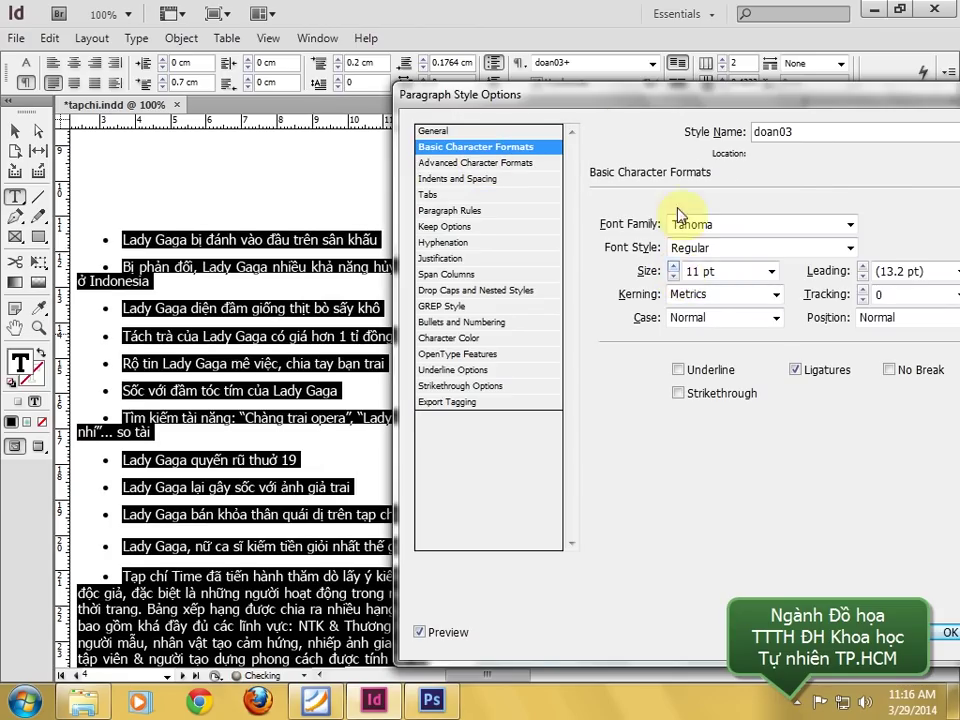
left_click_drag(735, 103, 913, 134)
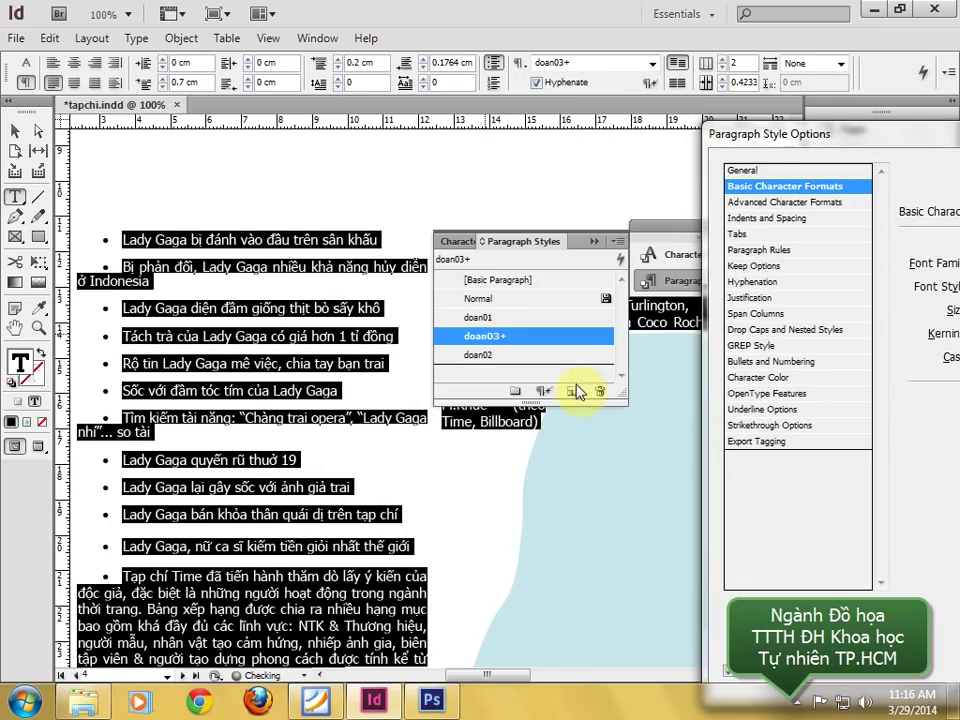
left_click_drag(838, 119, 585, 80)
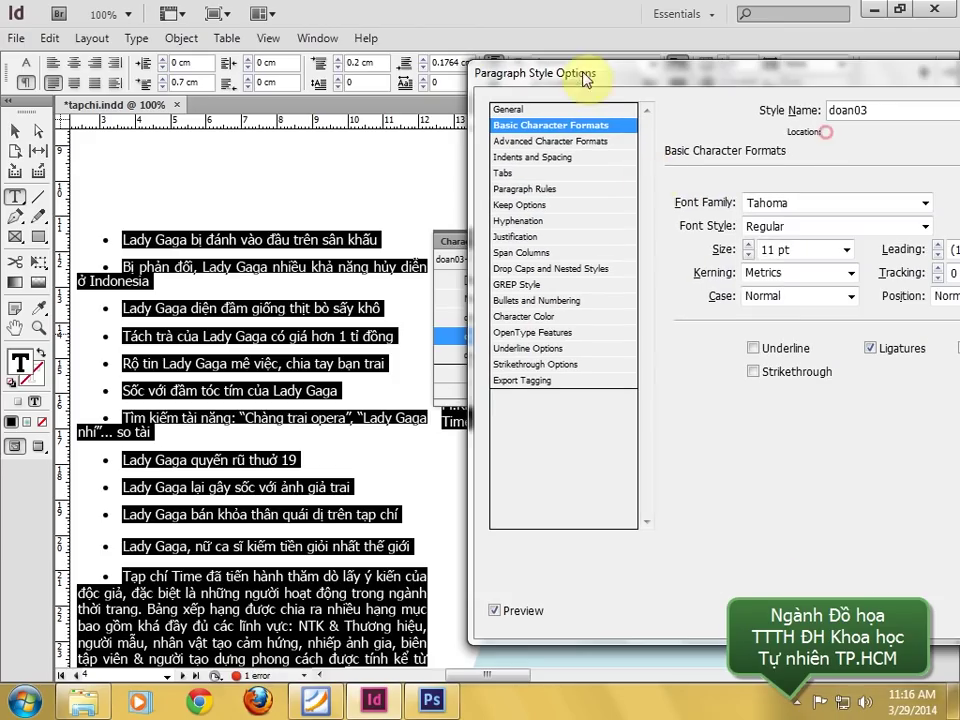
left_click(748, 256)
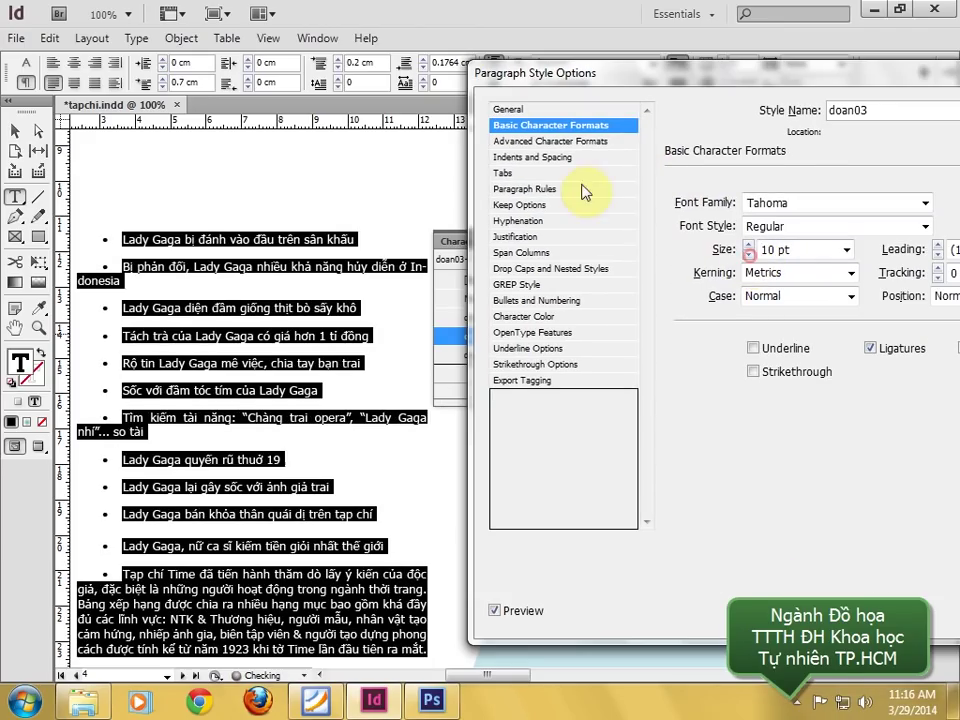
- Set the doan03 style's space before to 0.4 cm, confirm the style options, and deselect the article text
left_click(530, 160)
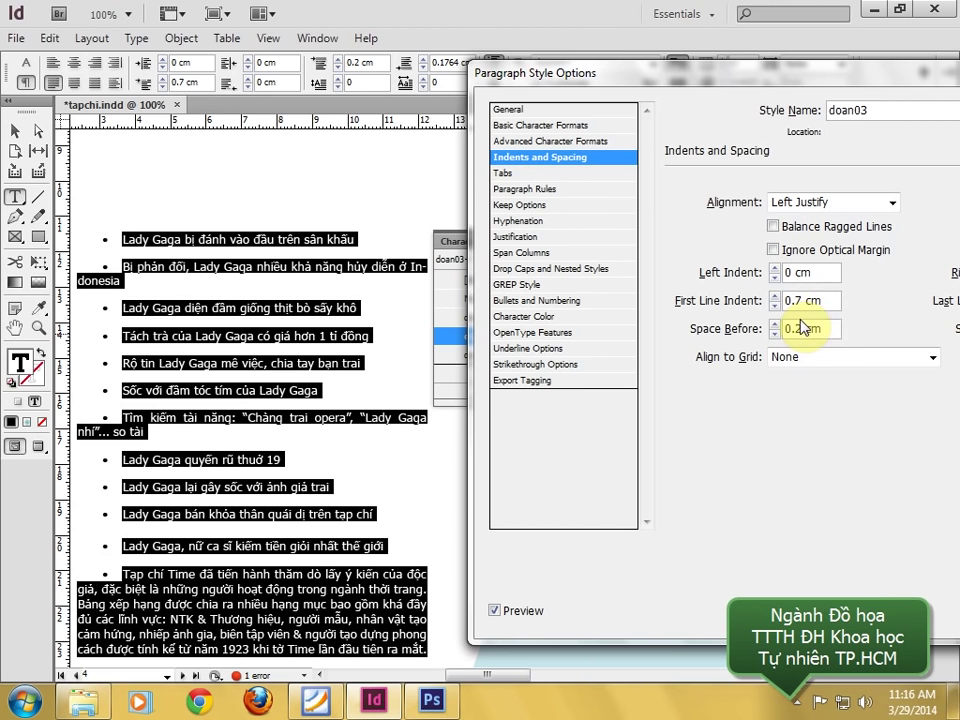
type("4")
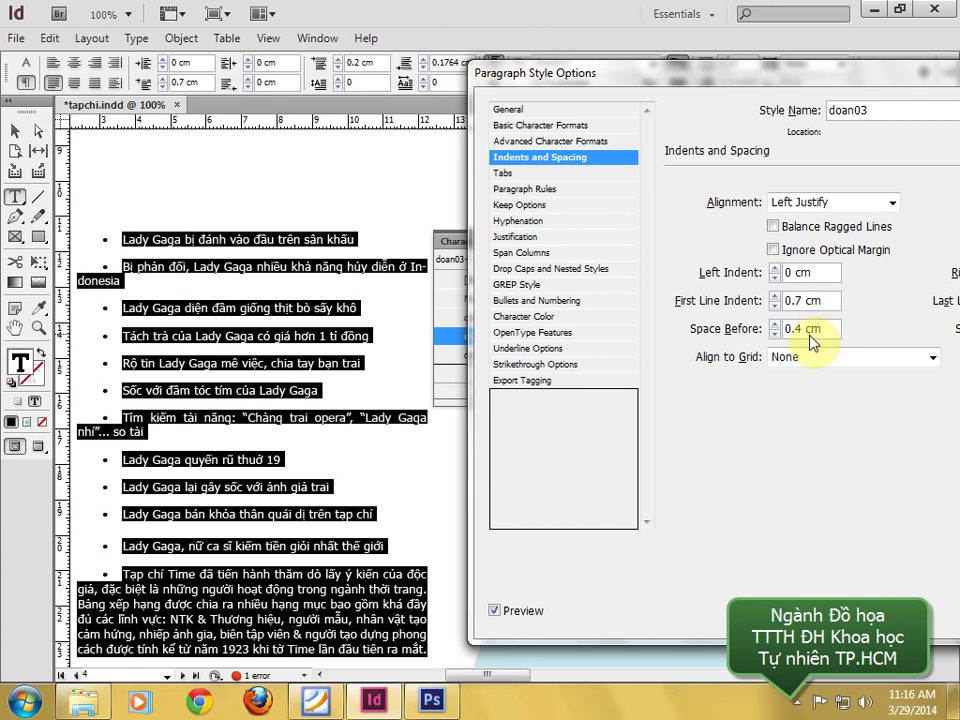
key("Return")
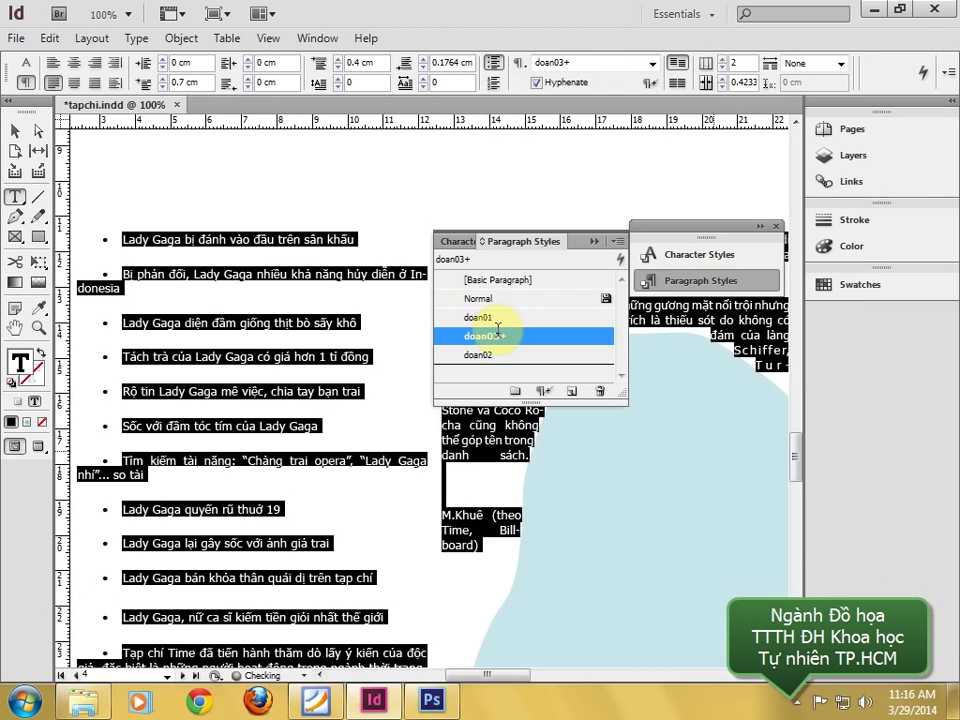
left_click(15, 131)
left_click(228, 158)
key("ctrl+minus")
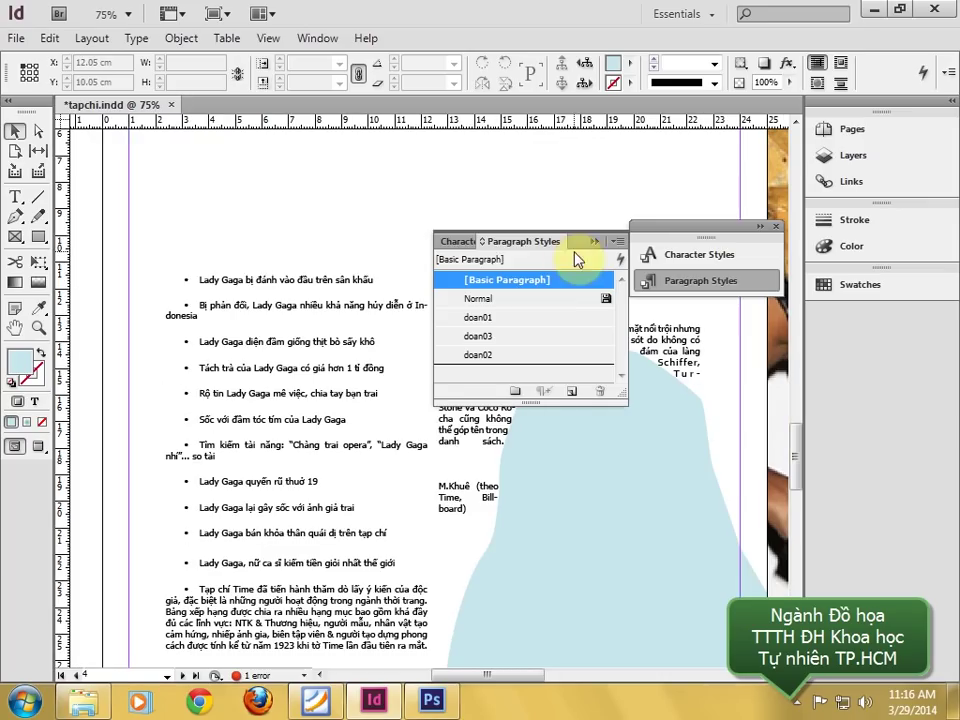
- Close the styles palette, remove the fill from the blue outline shape over the Lady Gaga cutout, and deselect the shape
left_click(596, 241)
left_click(776, 227)
left_click(600, 404)
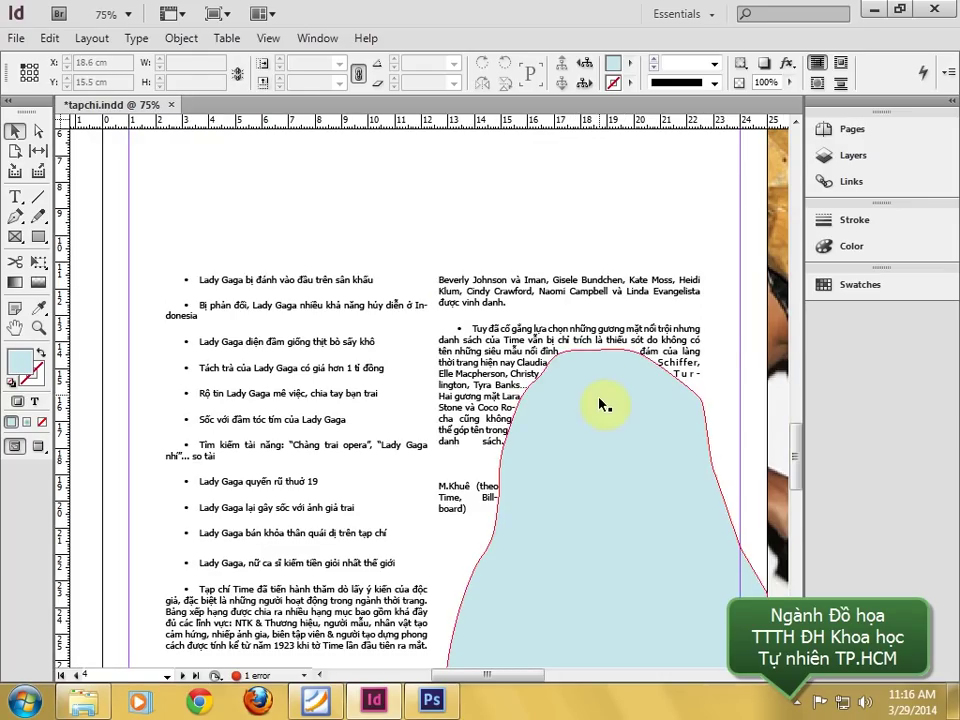
key("ctrl+alt+v")
left_click(42, 421)
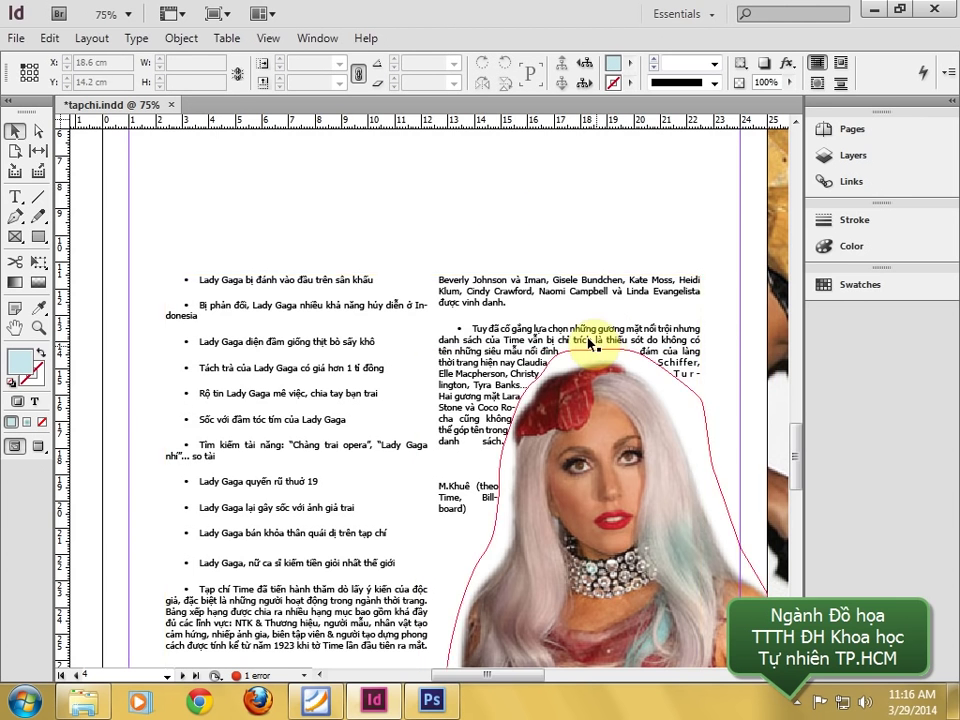
left_click(490, 418)
left_click(529, 529)
key("ctrl+minus")
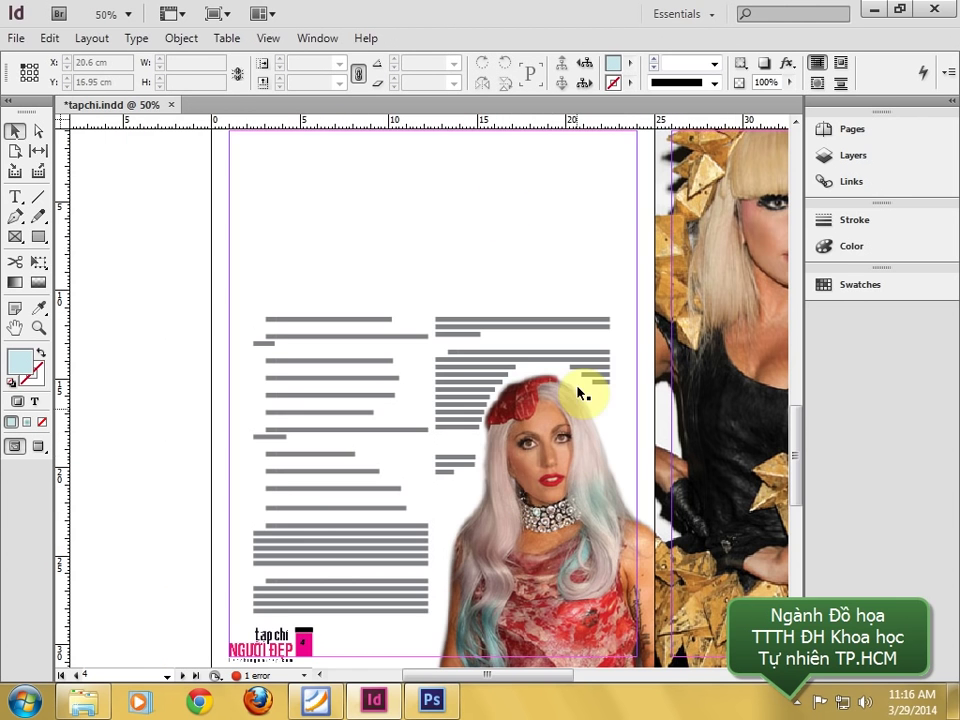
key("ctrl+equal")
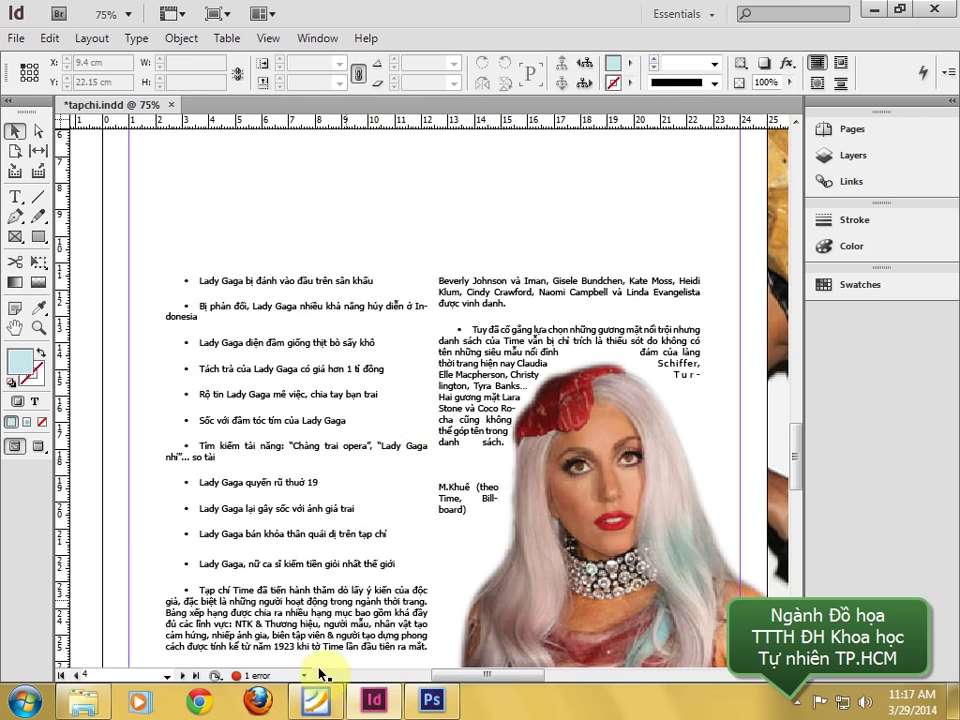
- Switch to Foxit Reader, examine the Kim Nam Joo page layout in bia.pdf, and return to tapchi.indd in InDesign
left_click(316, 700)
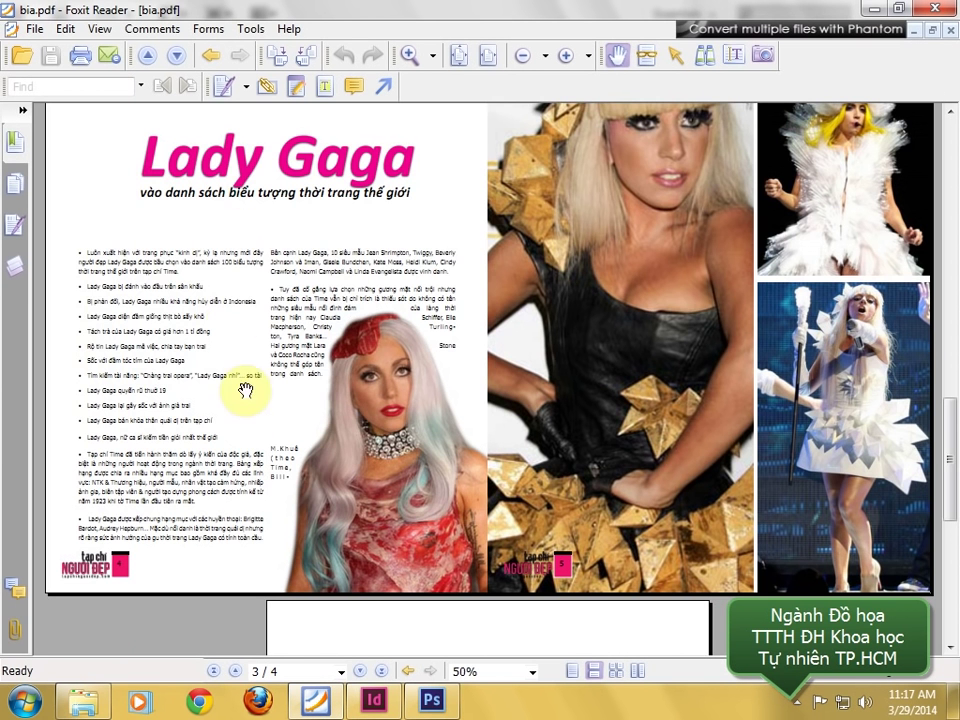
scroll(446, 441, "down", 5)
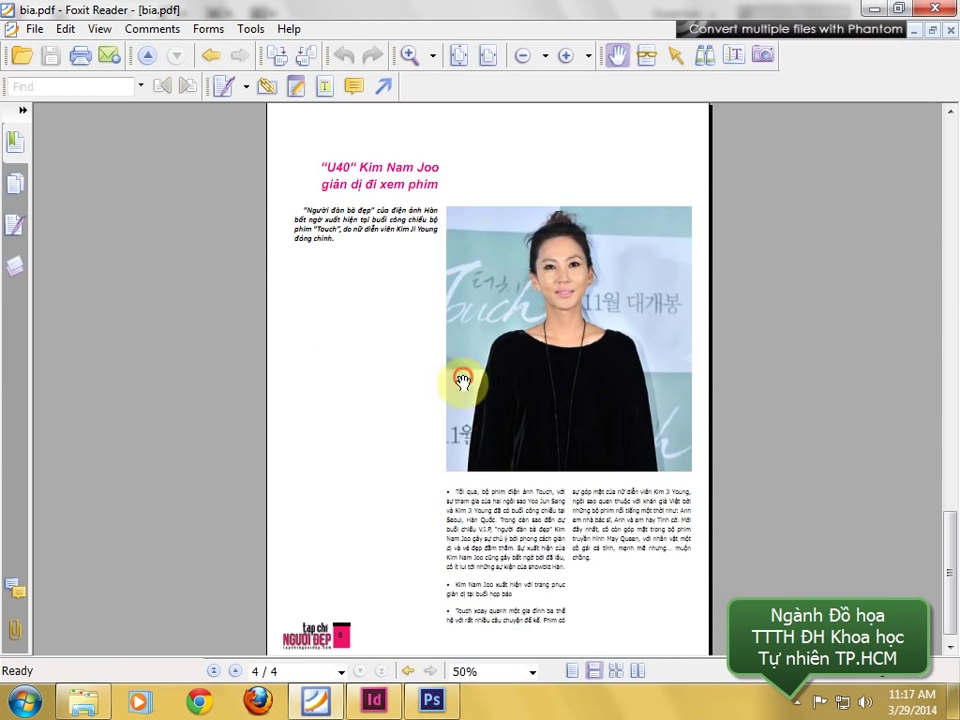
scroll(455, 320, "down", 1)
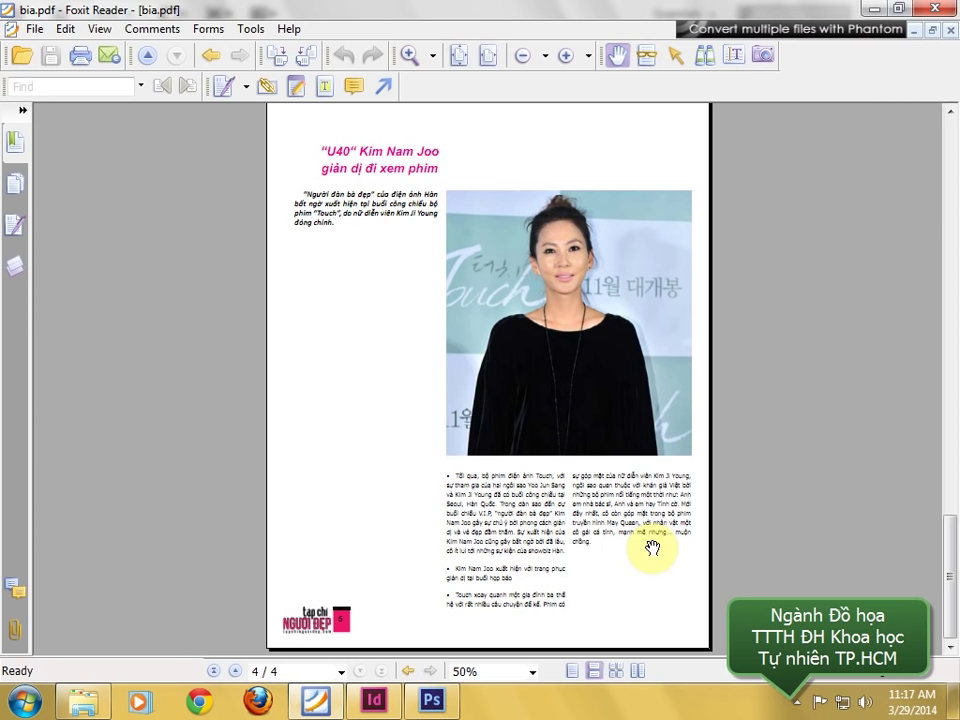
left_click(372, 700)
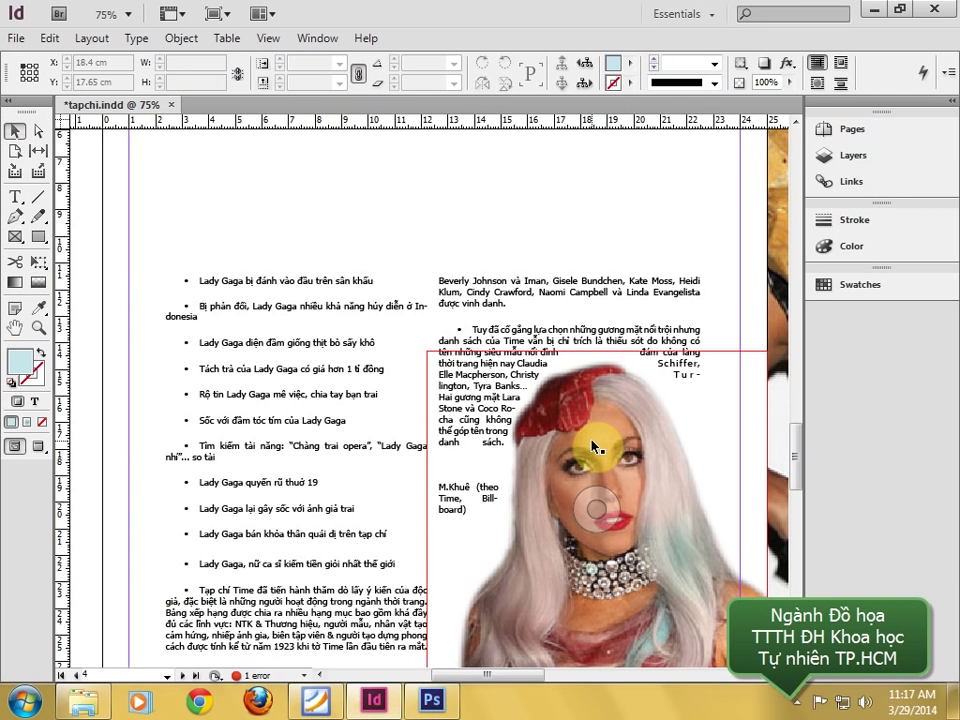
- Look over the title character styles in the styles palette, and close the palette
key("ctrl+minus")
key("shift+F11")
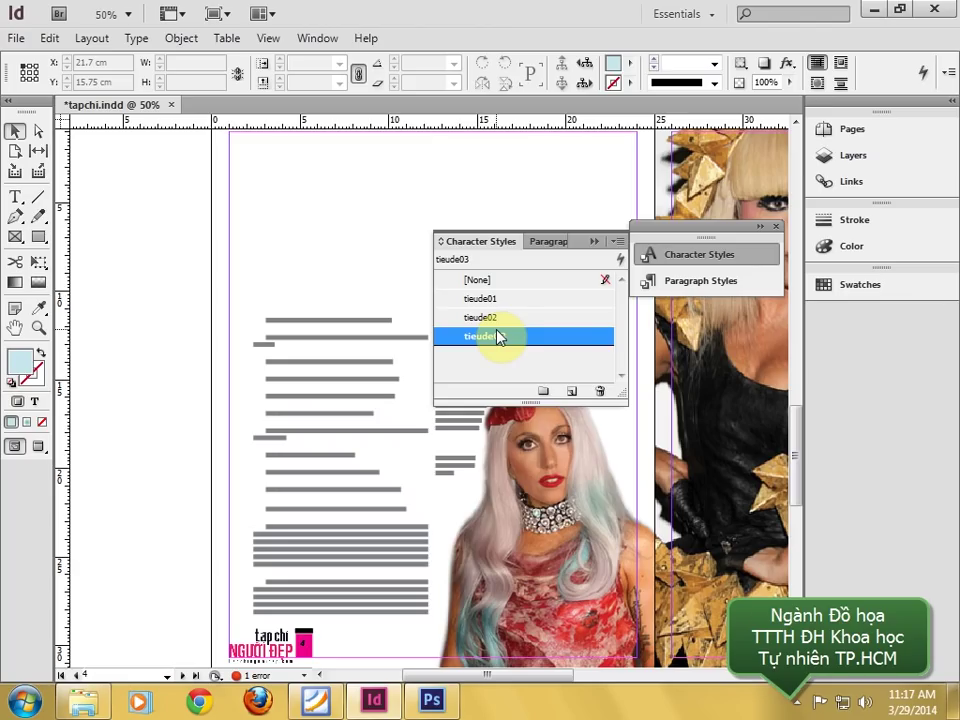
left_click(597, 242)
left_click(776, 228)
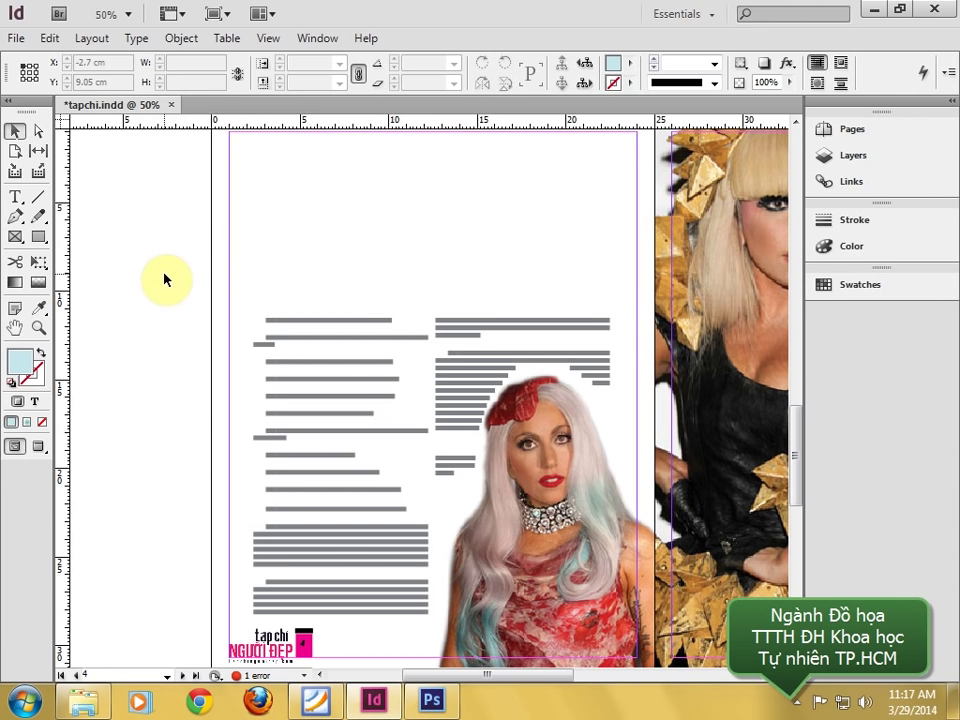
key("ctrl+=")
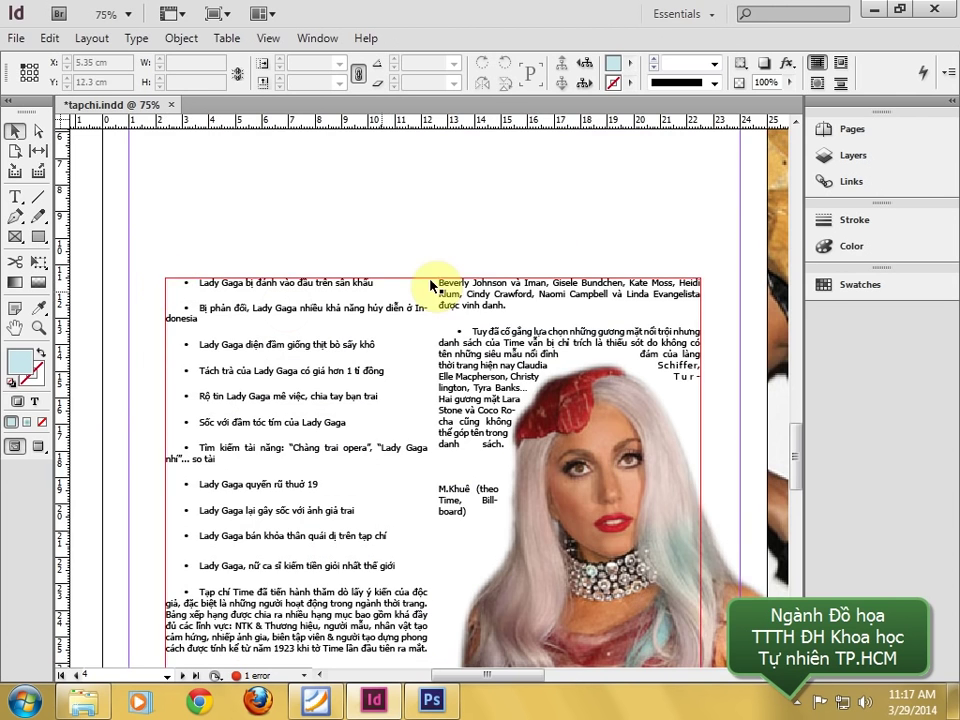
- Override all master page items on the page 1 cover
left_click_drag(429, 283, 330, 550)
left_click_drag(478, 254, 418, 422)
key("ctrl+minus")
key("ctrl+minus")
key("ctrl+minus")
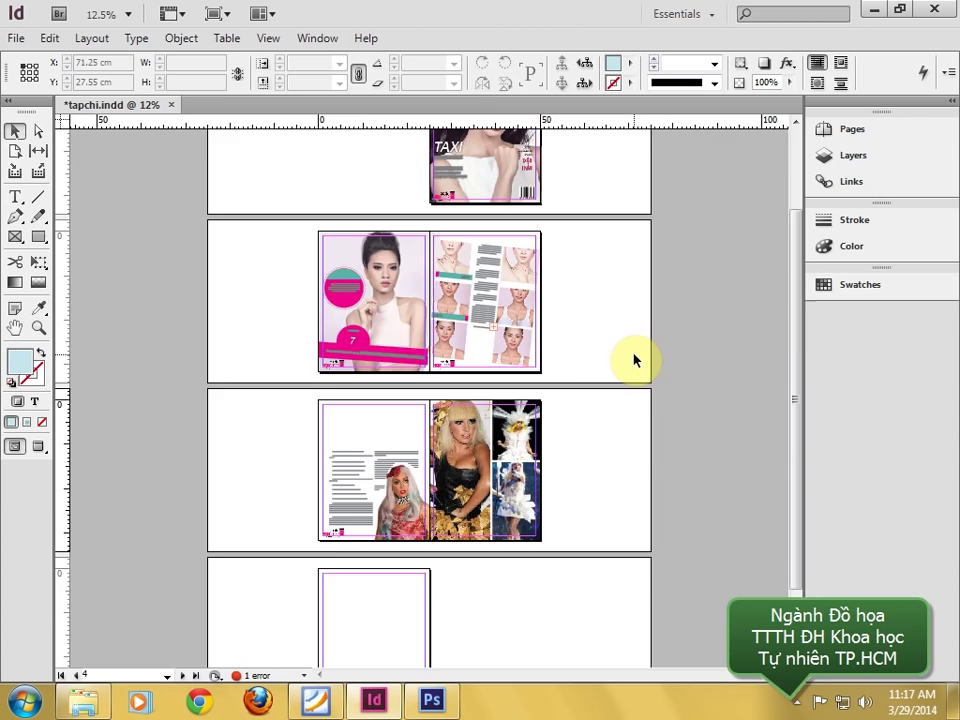
key("ctrl+equal")
left_click_drag(516, 188, 410, 518)
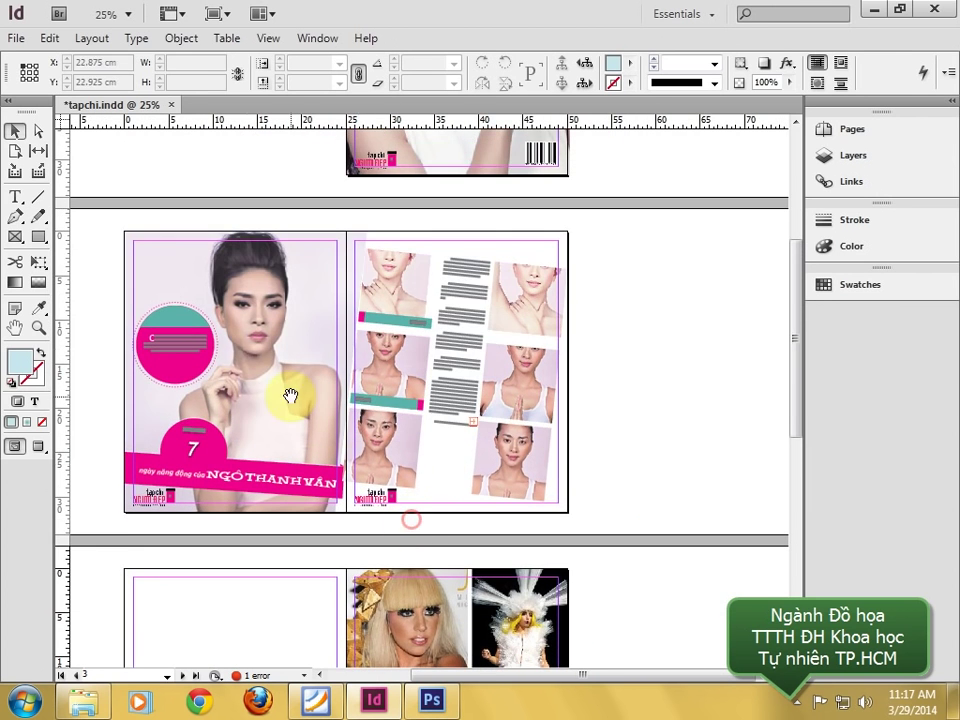
left_click_drag(624, 234, 617, 476)
key("ctrl+equal")
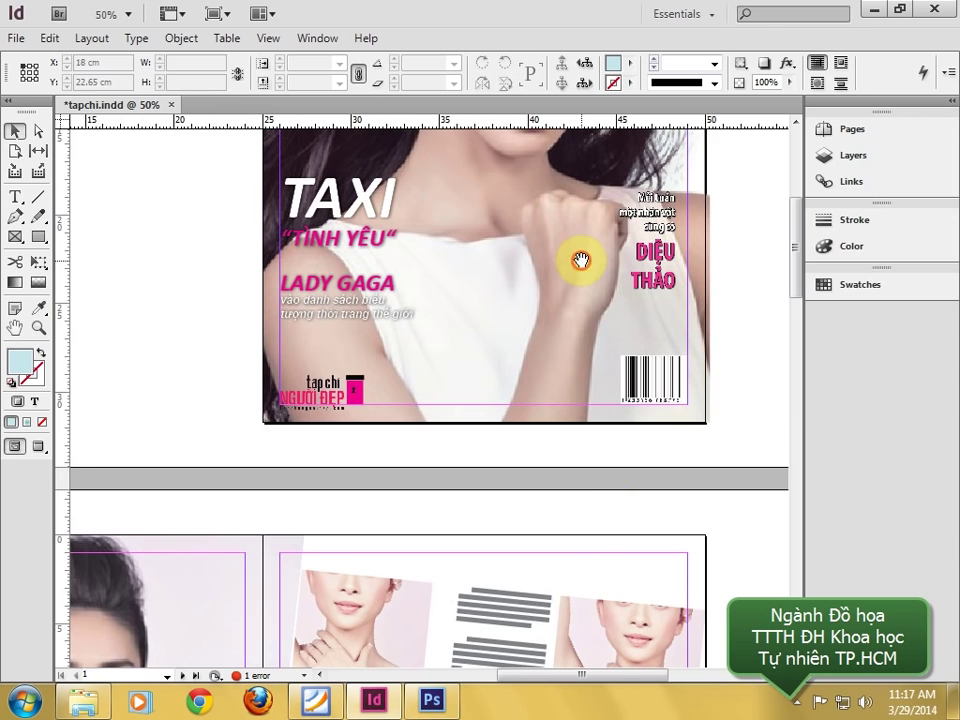
left_click_drag(574, 257, 514, 486)
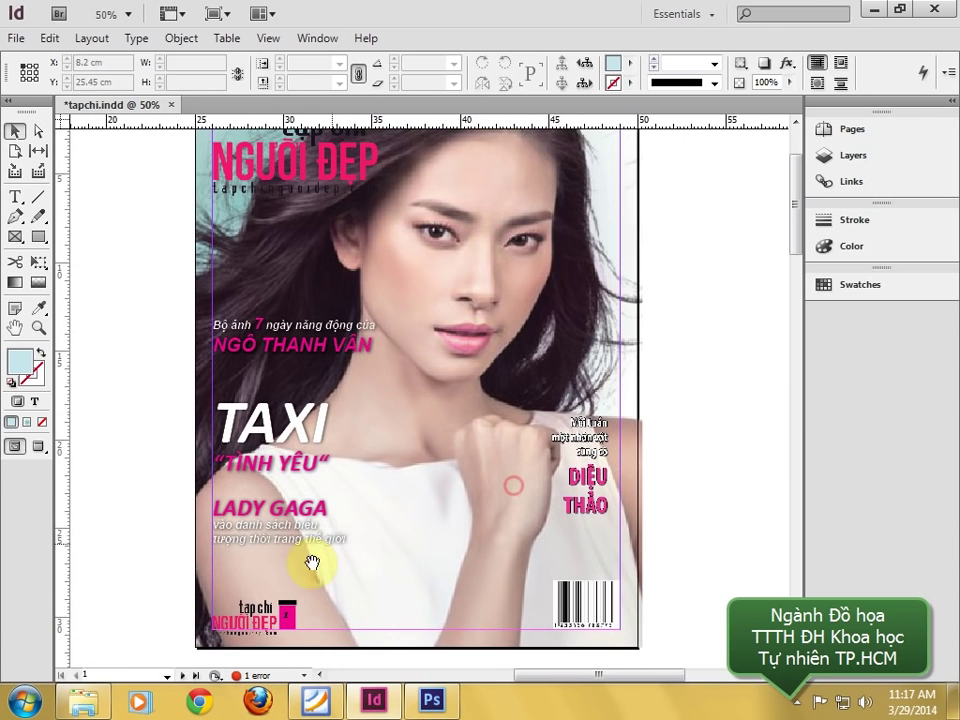
left_click(488, 474)
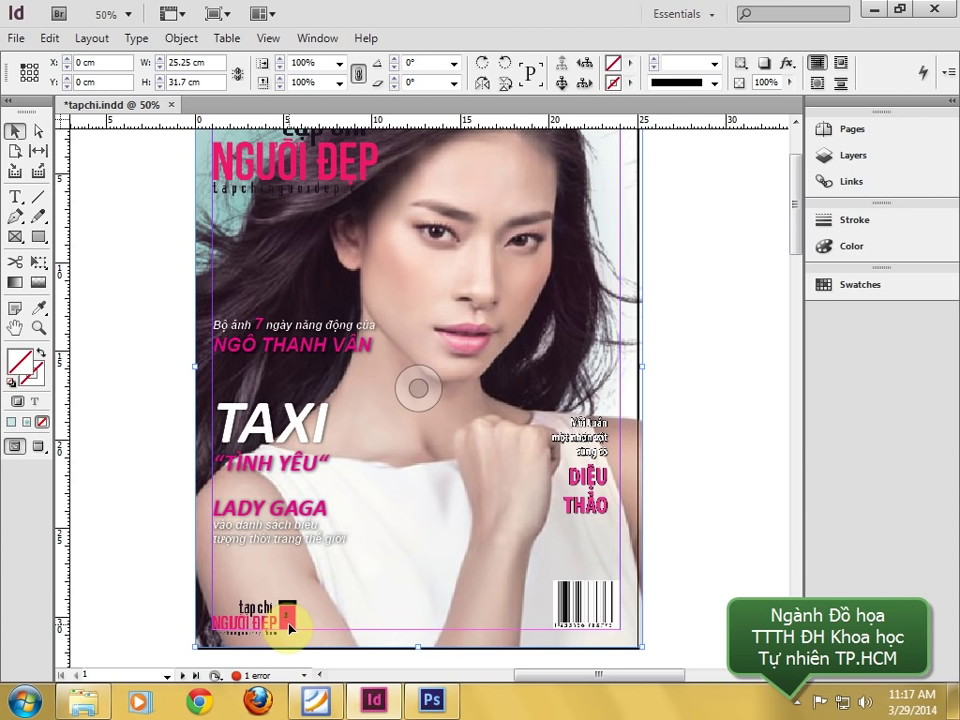
key("ctrl+equal")
left_click_drag(336, 553, 386, 317)
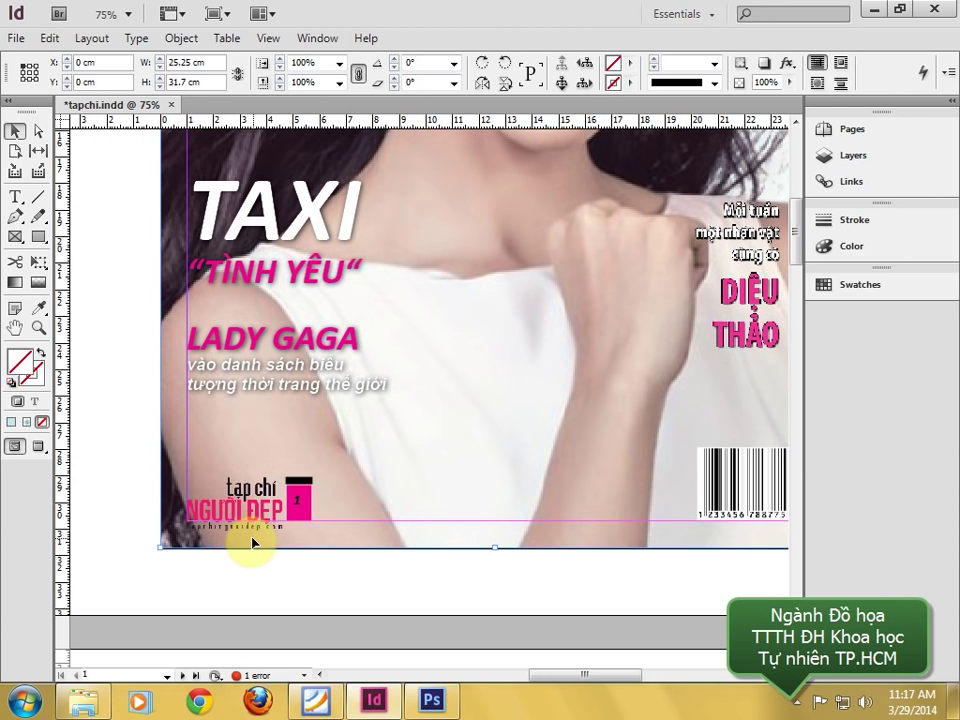
left_click_drag(250, 400, 272, 494)
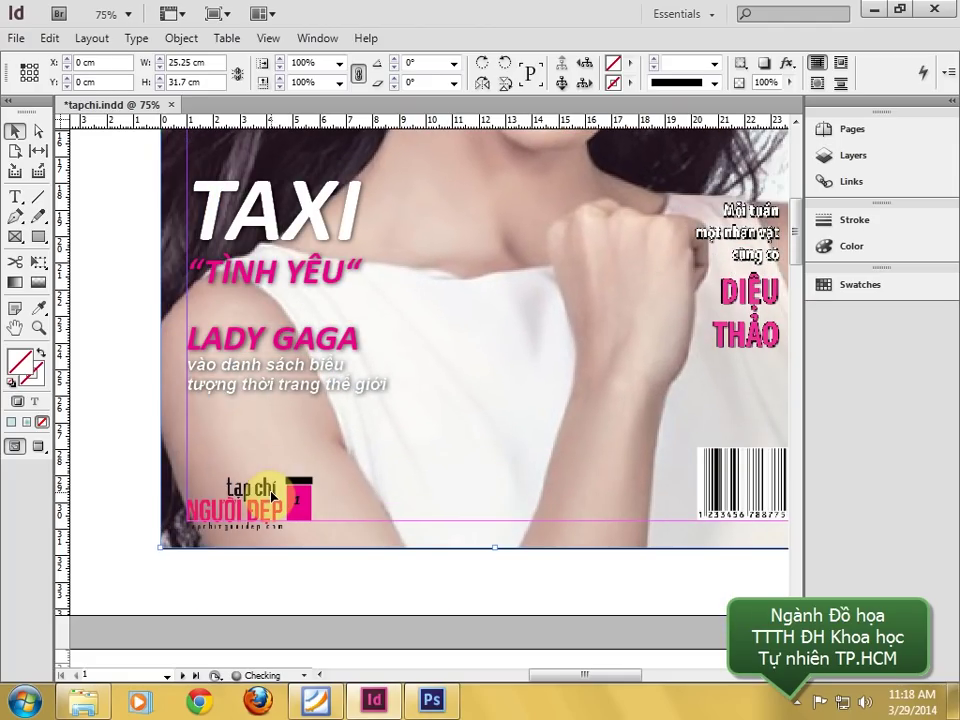
left_click(852, 129)
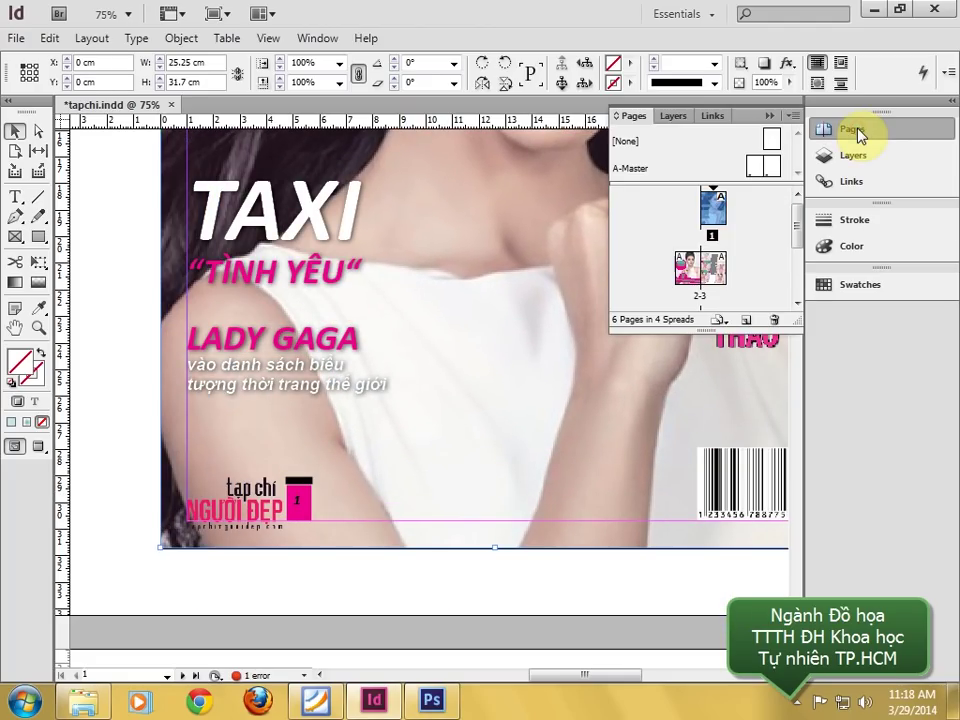
right_click(716, 210)
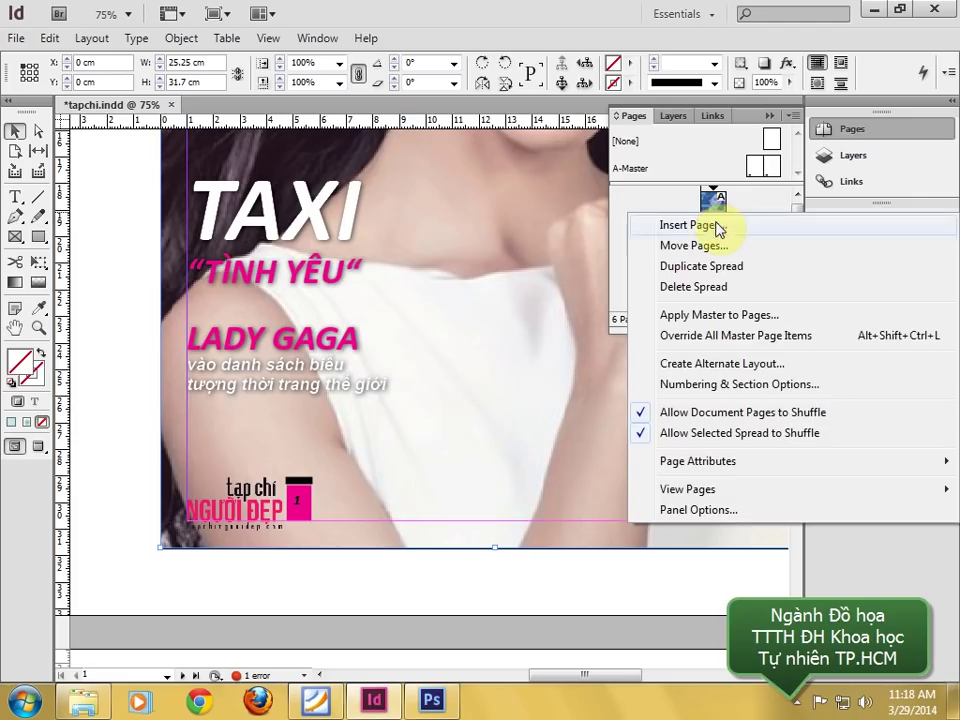
left_click(709, 340)
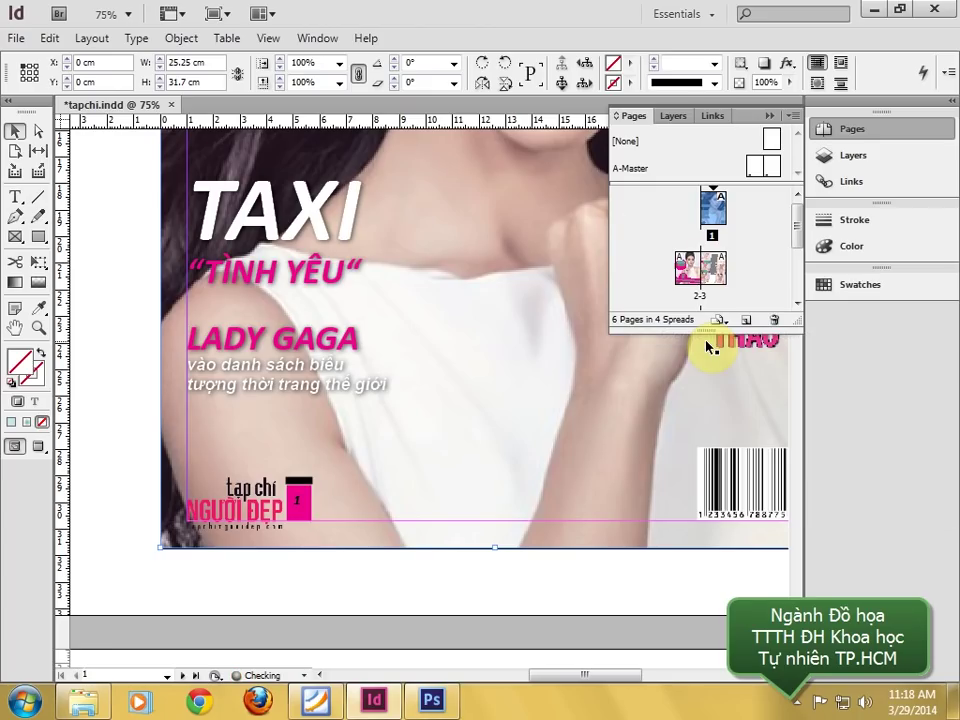
- Delete the small magazine logo and the page number with its pink and black blocks from the cover's lower corner
left_click(248, 490)
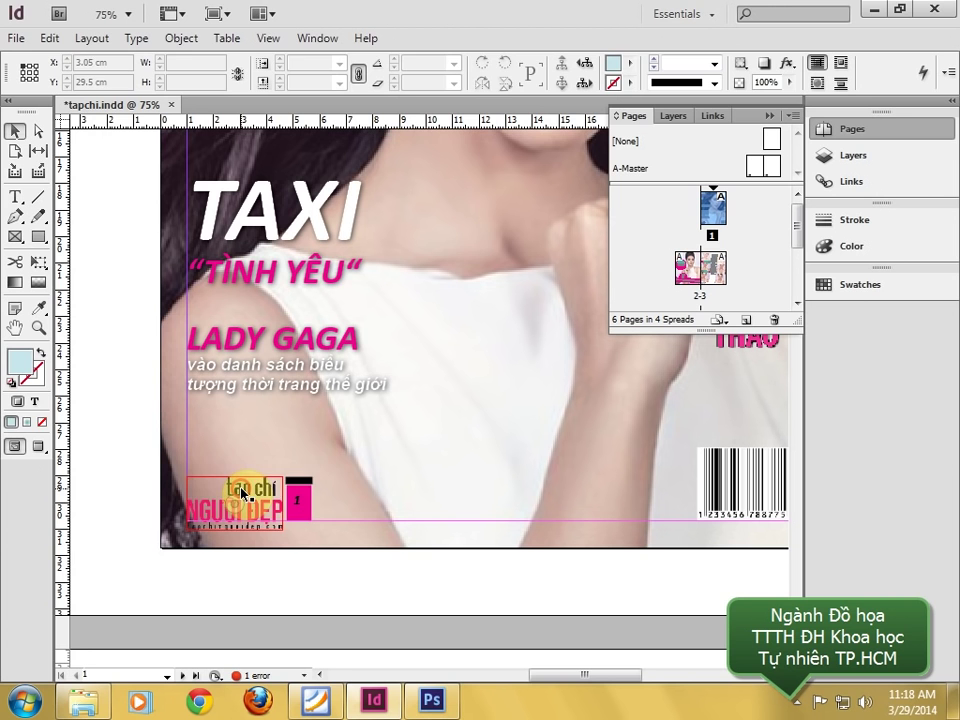
key("Delete")
left_click(300, 497)
key("Delete")
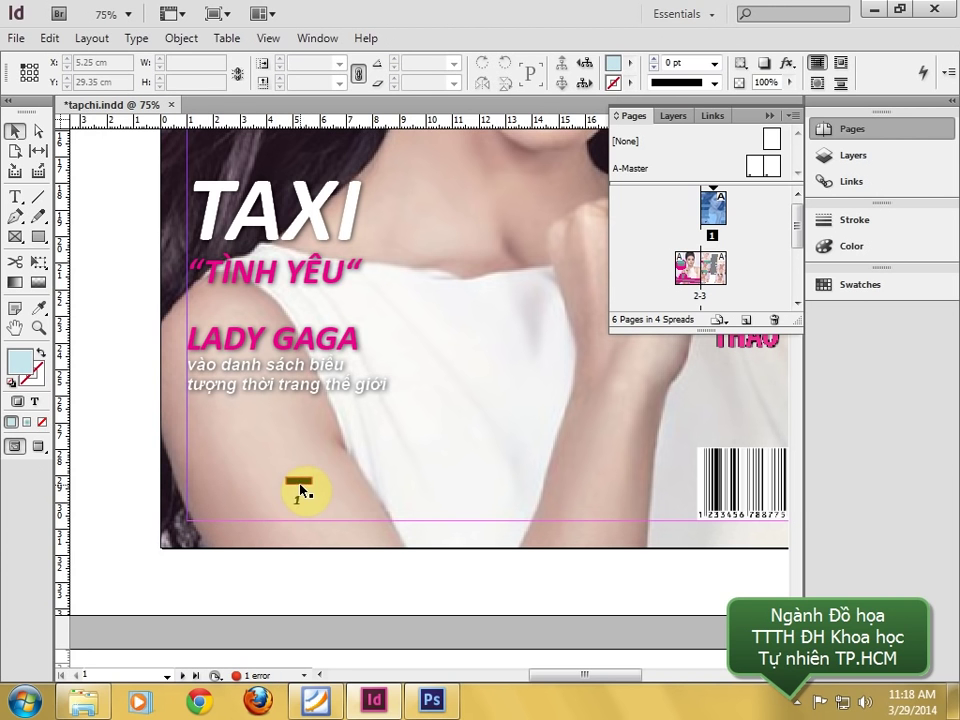
- Review the cover and the following spreads of the magazine, and collapse the page list
scroll(317, 486, "down", 4)
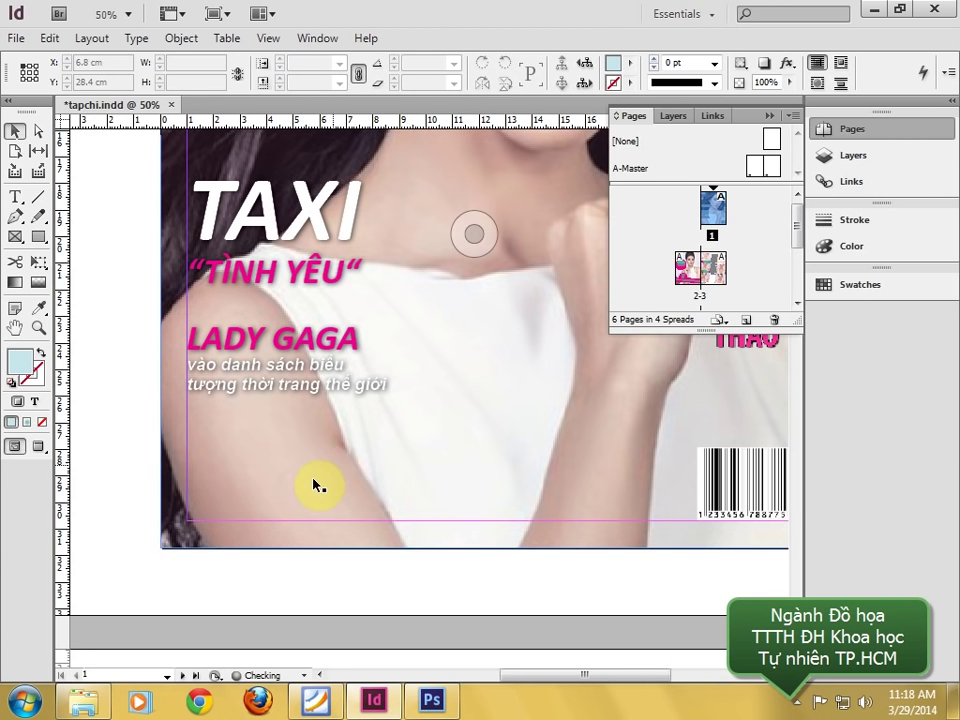
scroll(375, 429, "down", 3)
scroll(375, 360, "up", 1)
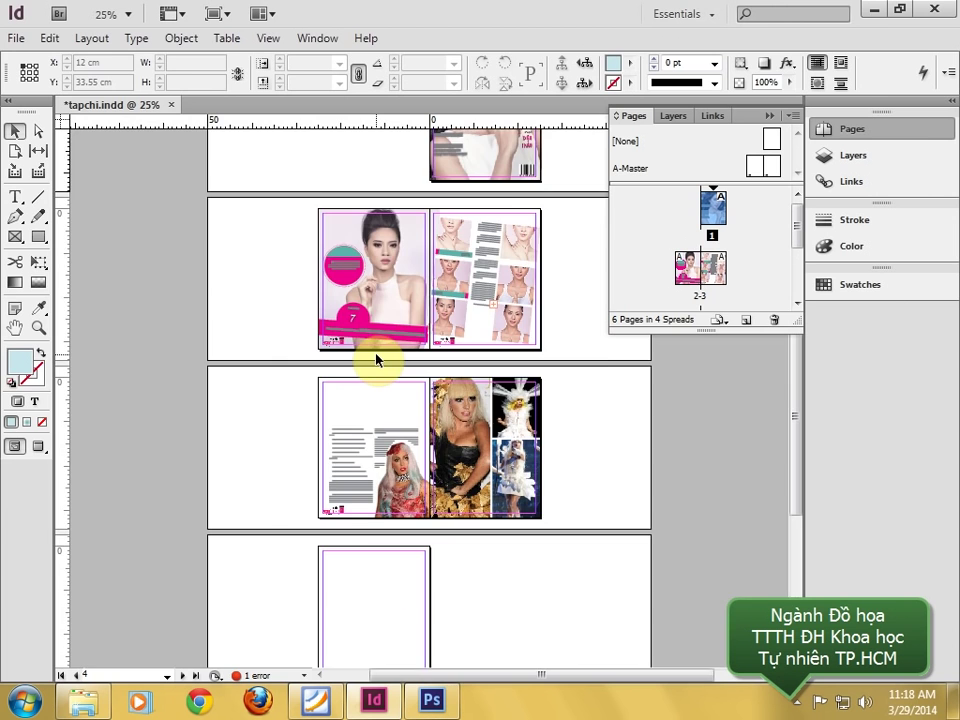
scroll(422, 294, "down", 3)
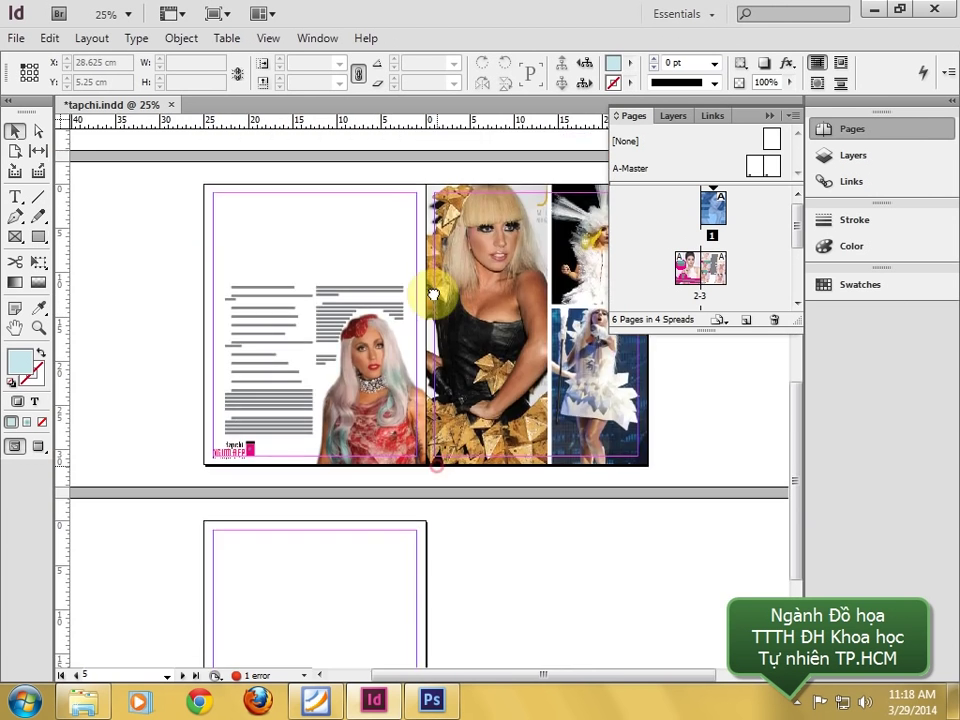
scroll(380, 415, "up", 6)
scroll(380, 415, "up", 5)
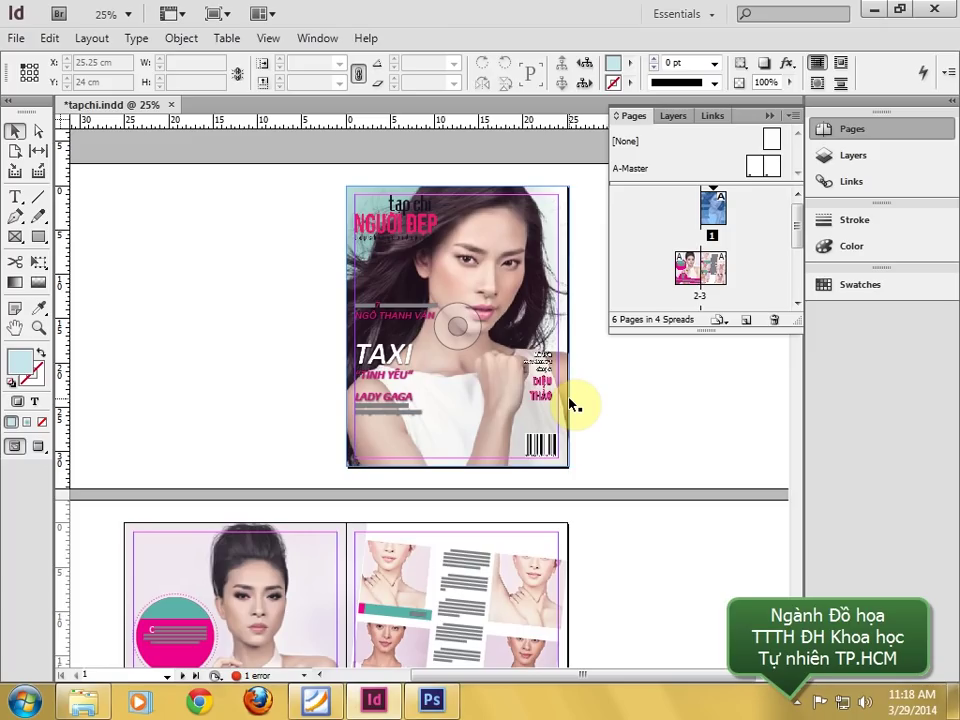
left_click(770, 117)
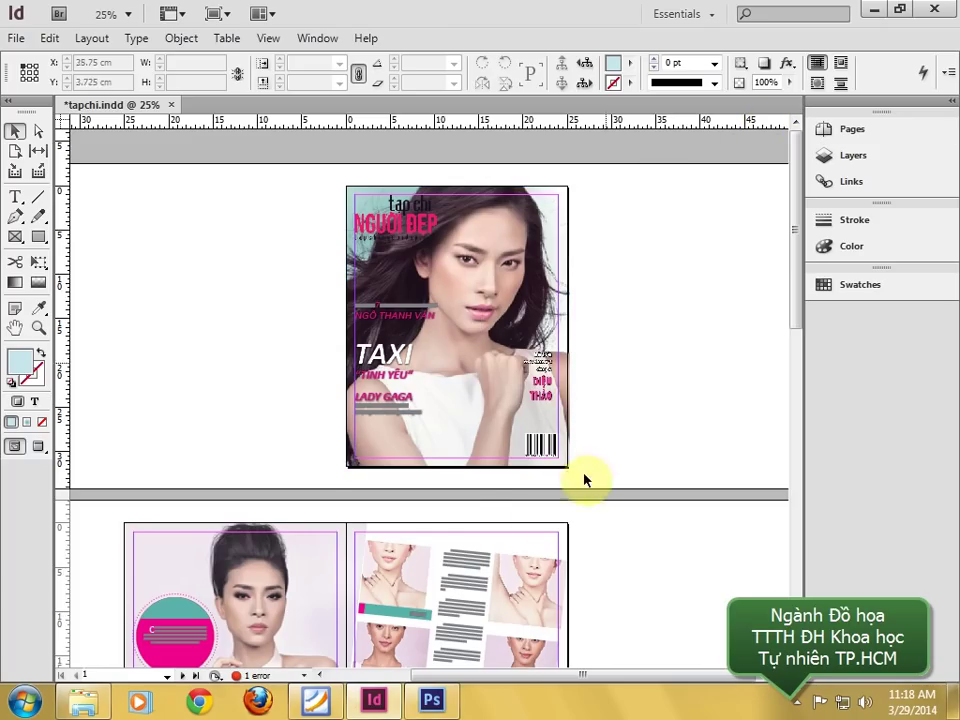
left_click_drag(583, 476, 574, 227)
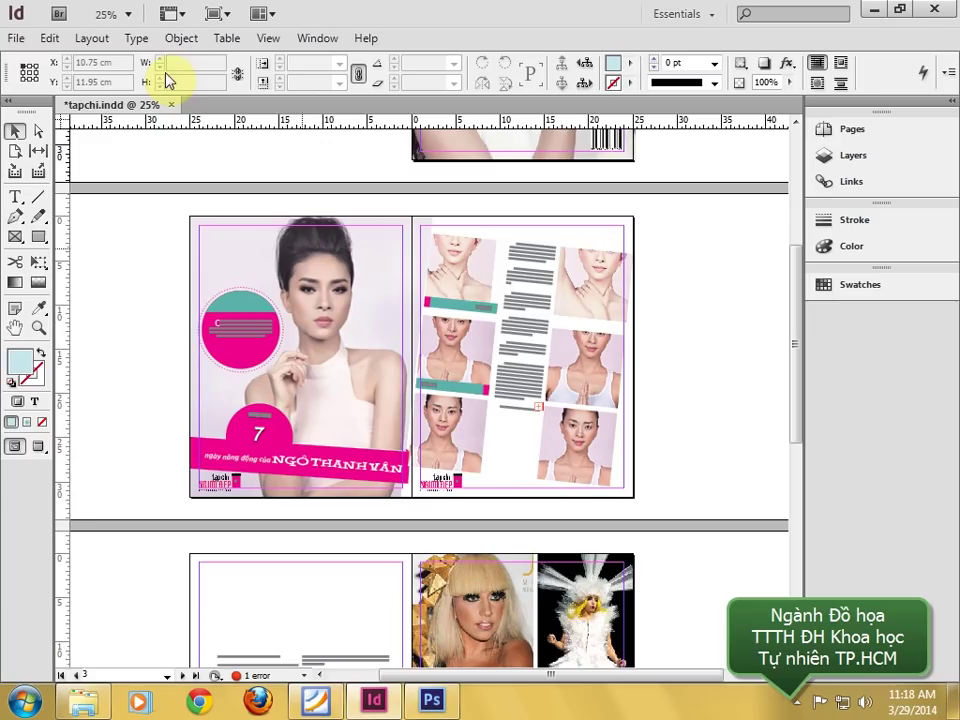
- Start exporting the document as tapchi in Adobe PDF (Interactive) format to the Tap chi Nguoi Dep folder
left_click(14, 40)
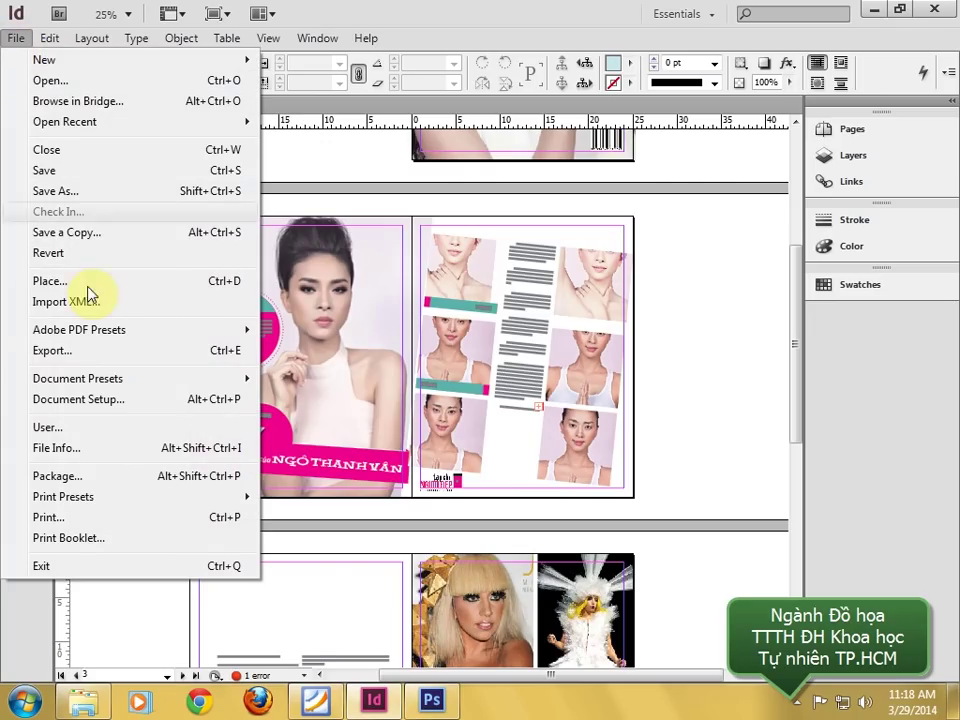
left_click(68, 353)
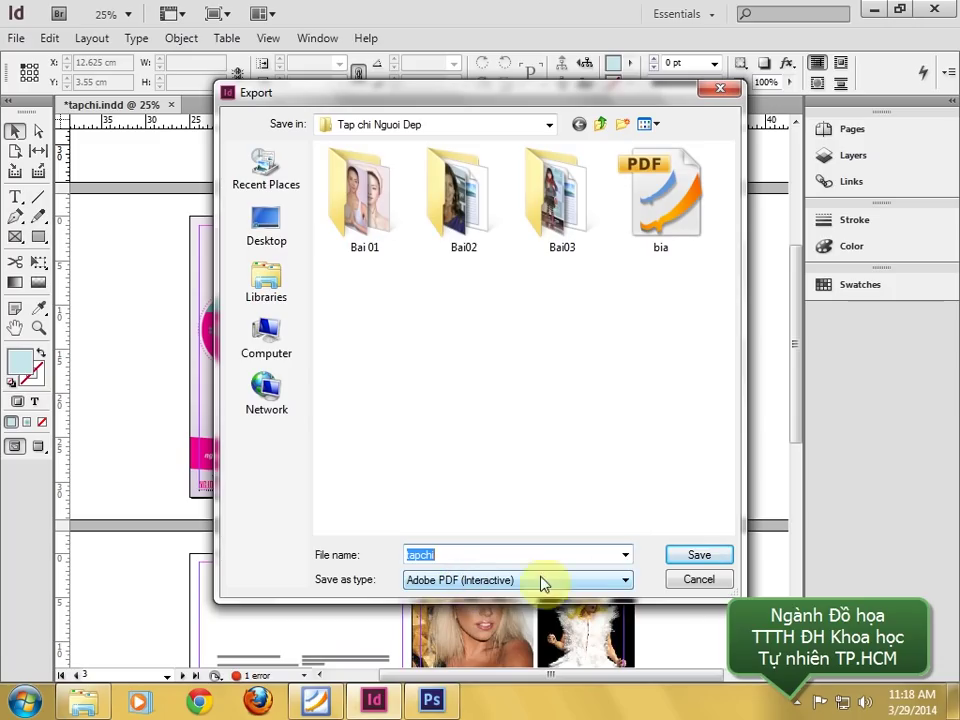
left_click(690, 556)
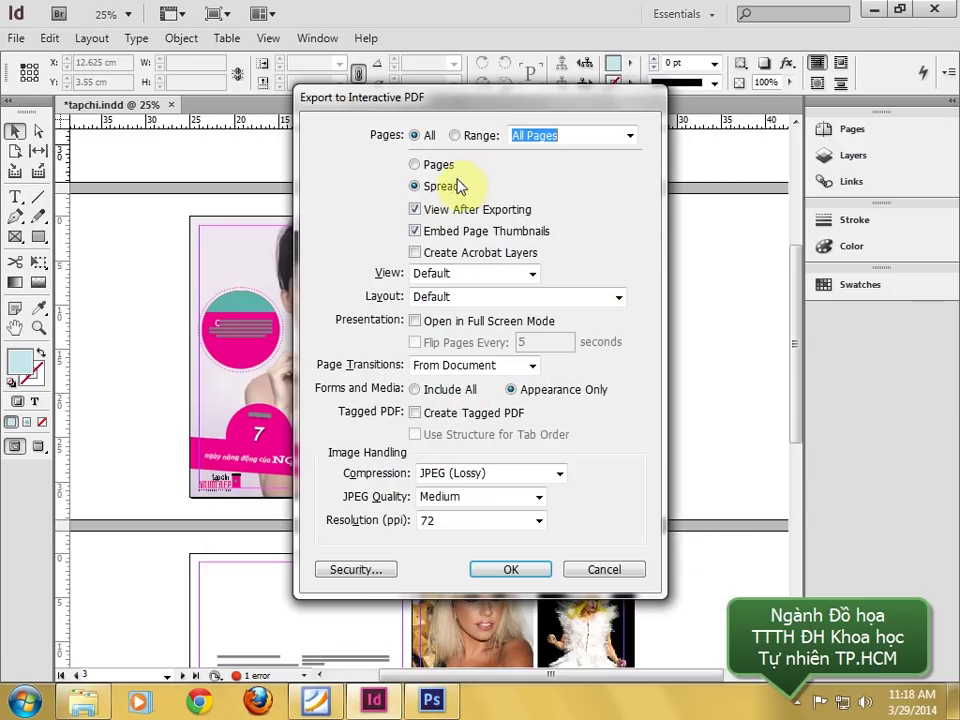
- Export all pages as spreads to the interactive PDF with JPEG (Lossy) compression, Medium quality and 72 ppi resolution
left_click(450, 519)
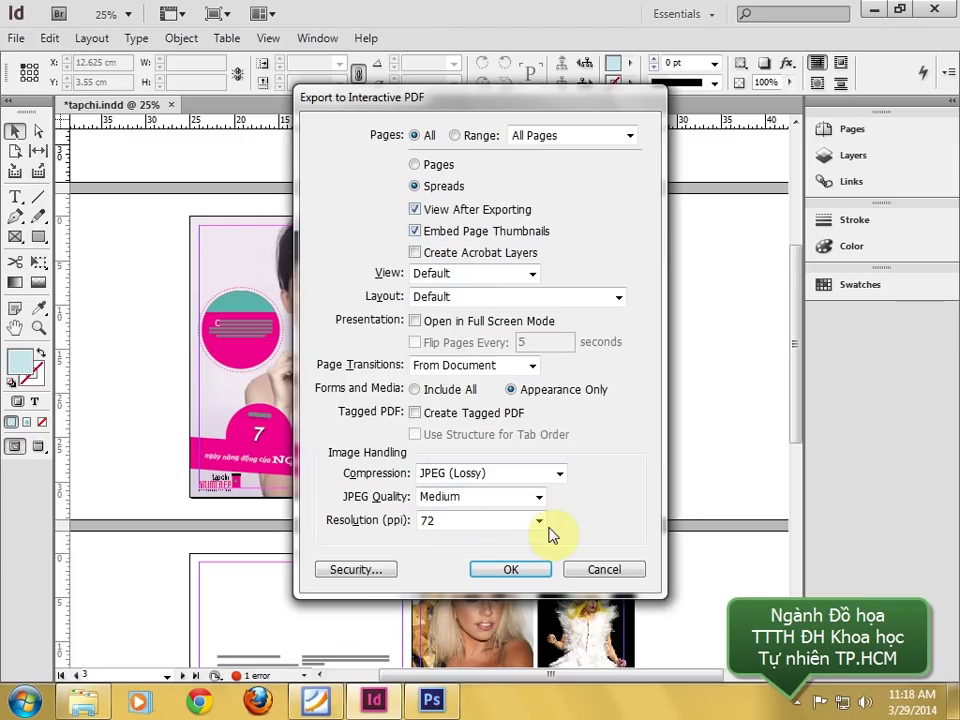
left_click(560, 473)
left_click(560, 473)
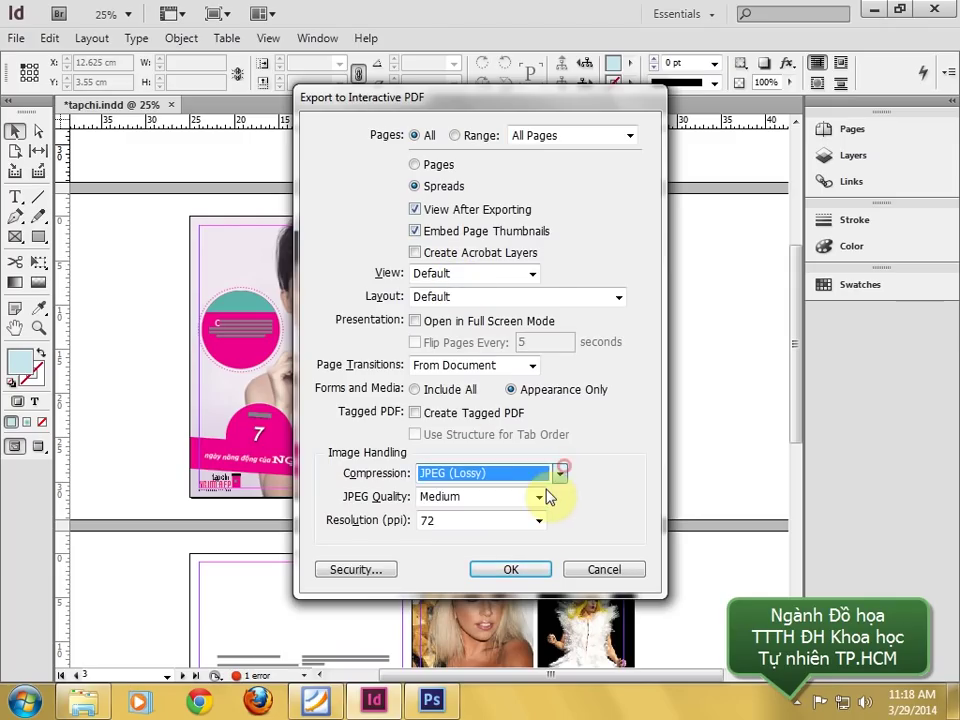
left_click(541, 497)
left_click(500, 545)
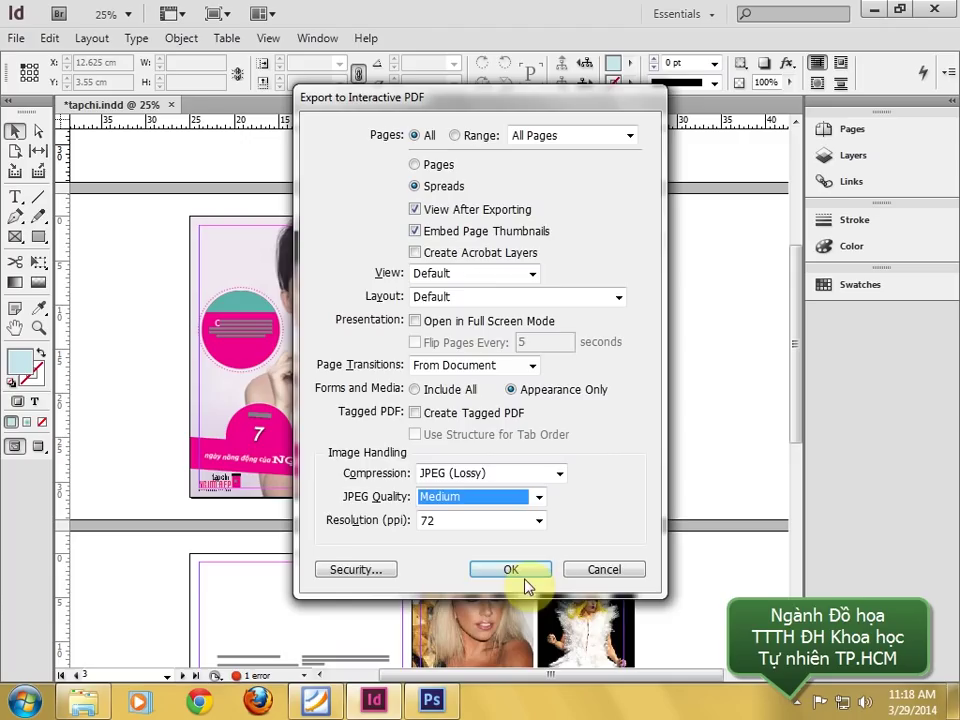
left_click(507, 570)
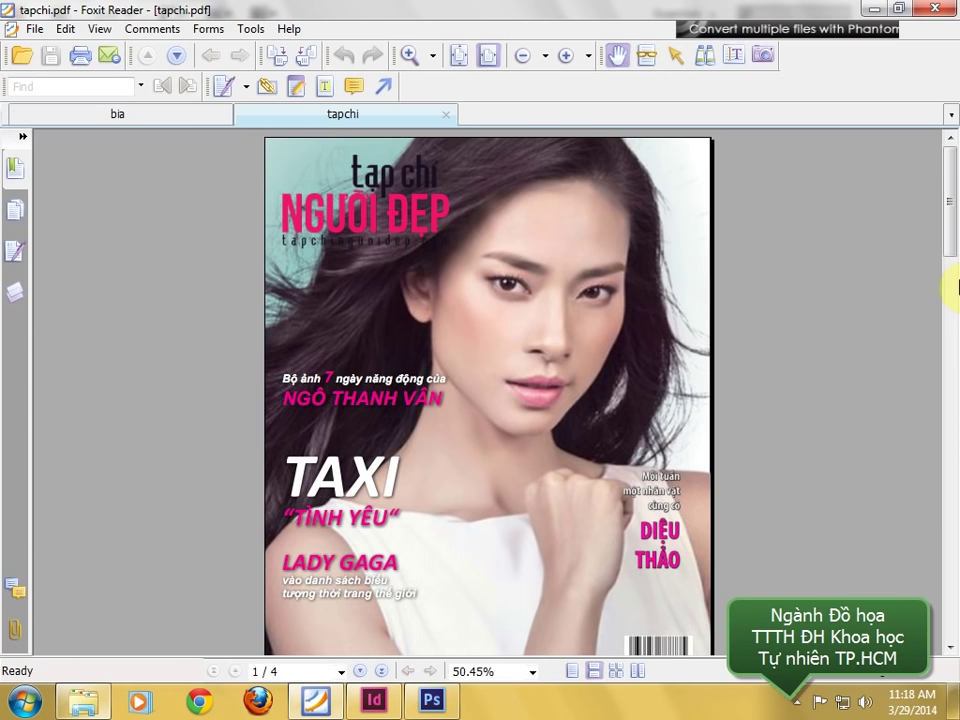
- Look through the exported tapchi PDF, examining the cover and the inner spreads
left_click_drag(947, 171, 953, 372)
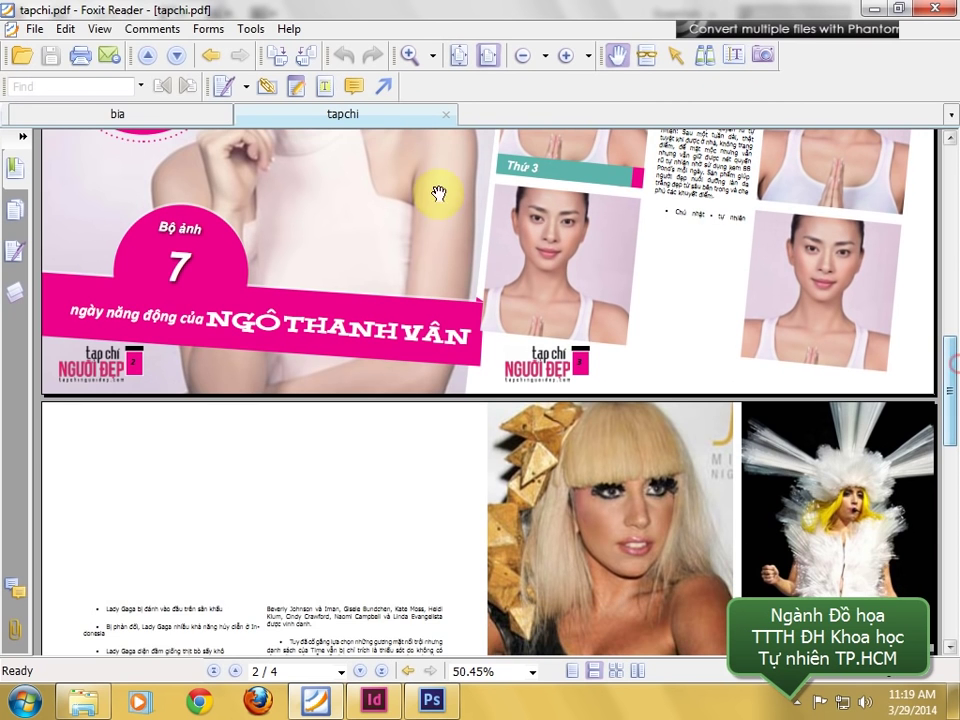
left_click_drag(427, 168, 314, 420)
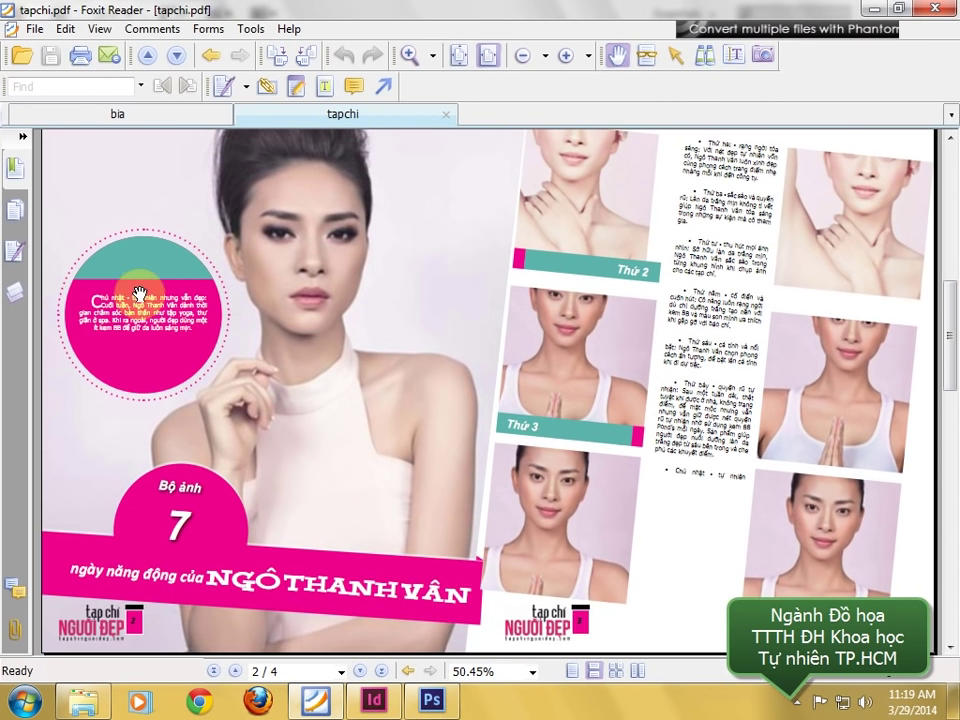
left_click_drag(98, 250, 75, 443)
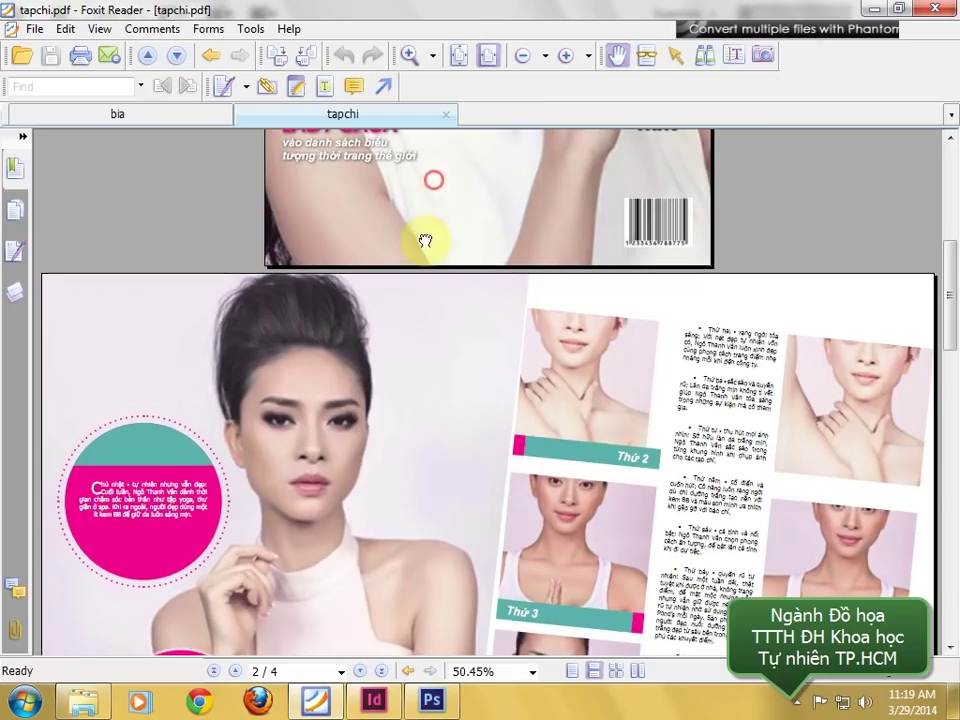
left_click_drag(422, 240, 386, 456)
scroll(510, 302, "up", 2)
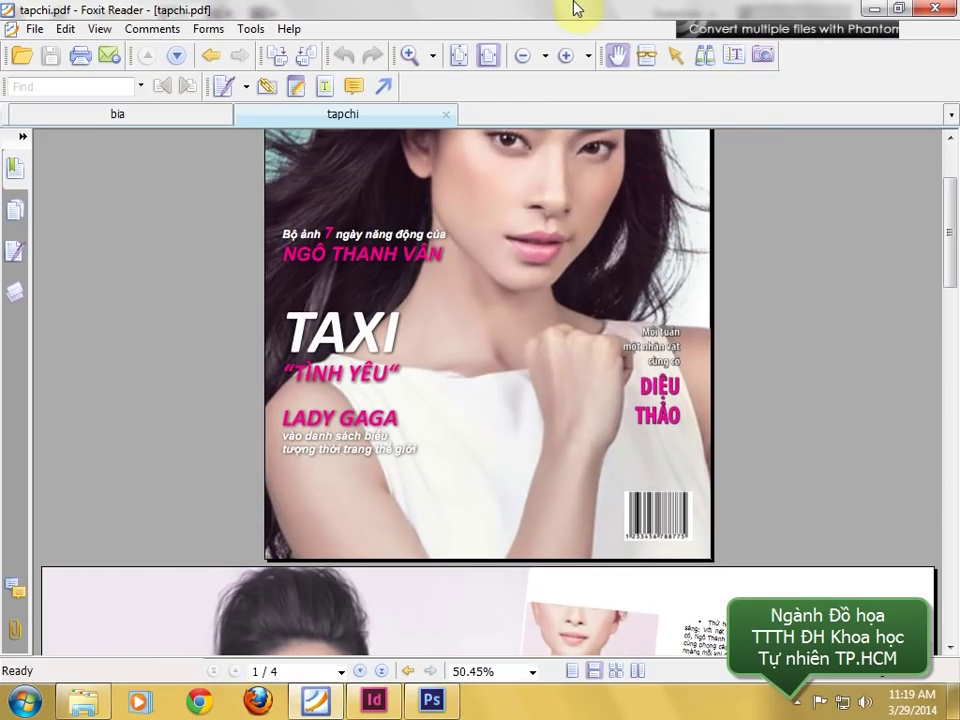
scroll(646, 510, "up", 3)
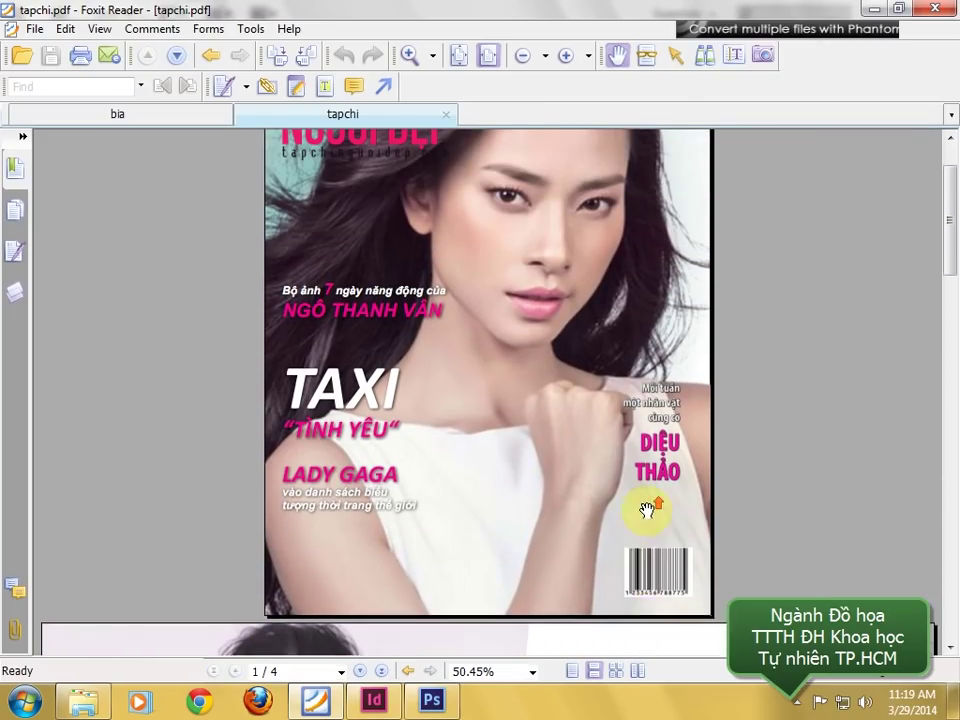
scroll(646, 510, "down", 5)
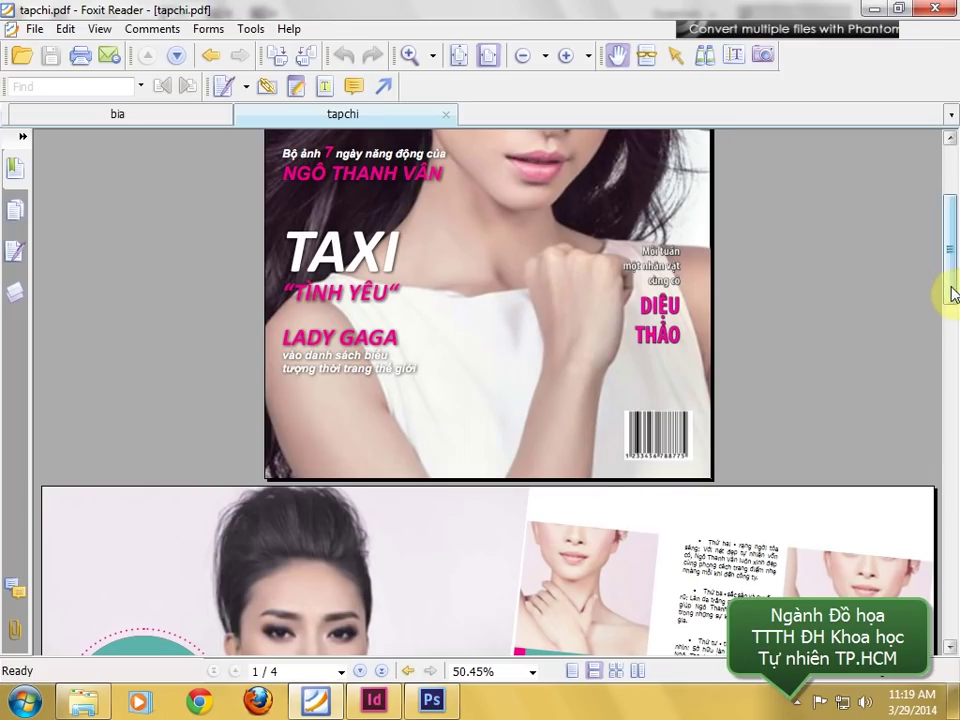
left_click_drag(951, 277, 956, 218)
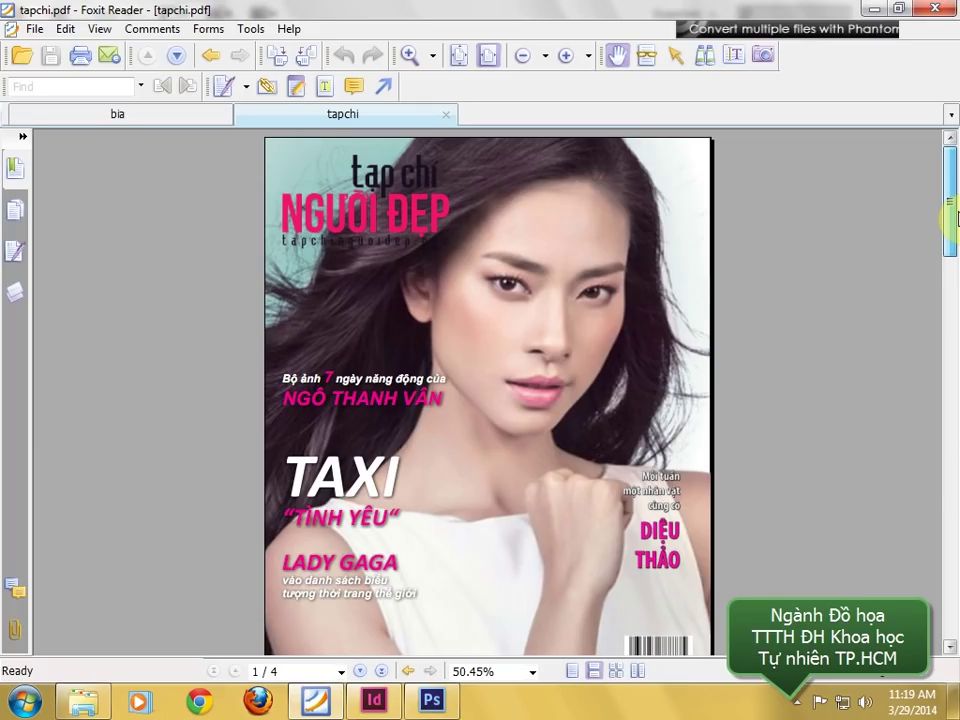
left_click_drag(955, 218, 953, 362)
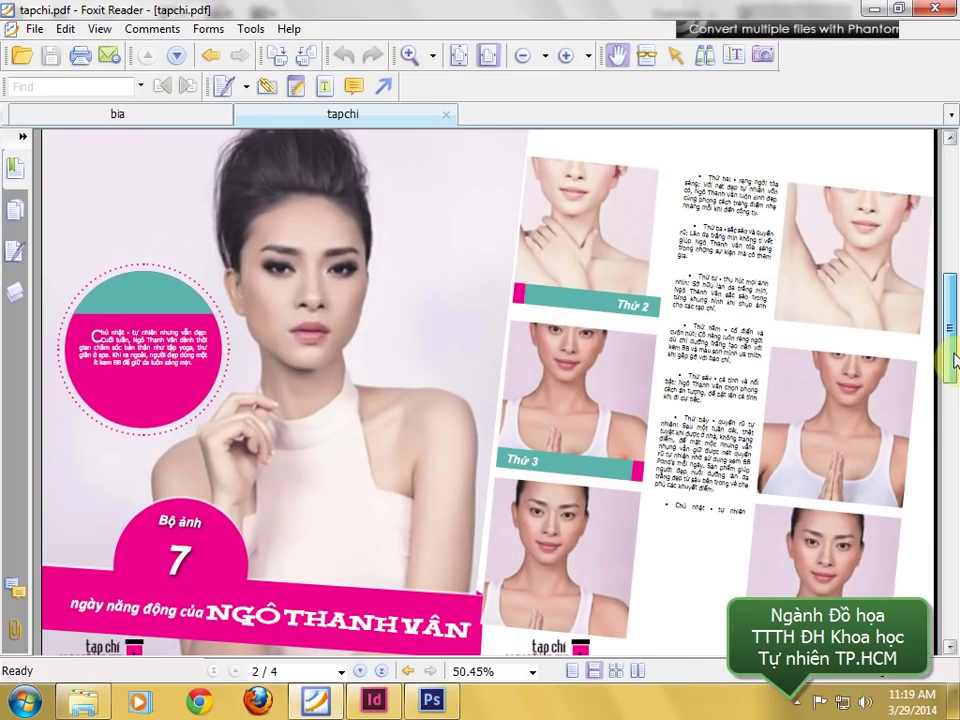
- Switch to InDesign, check the document's package summary for fonts, links and images, and close it without packaging
left_click(373, 700)
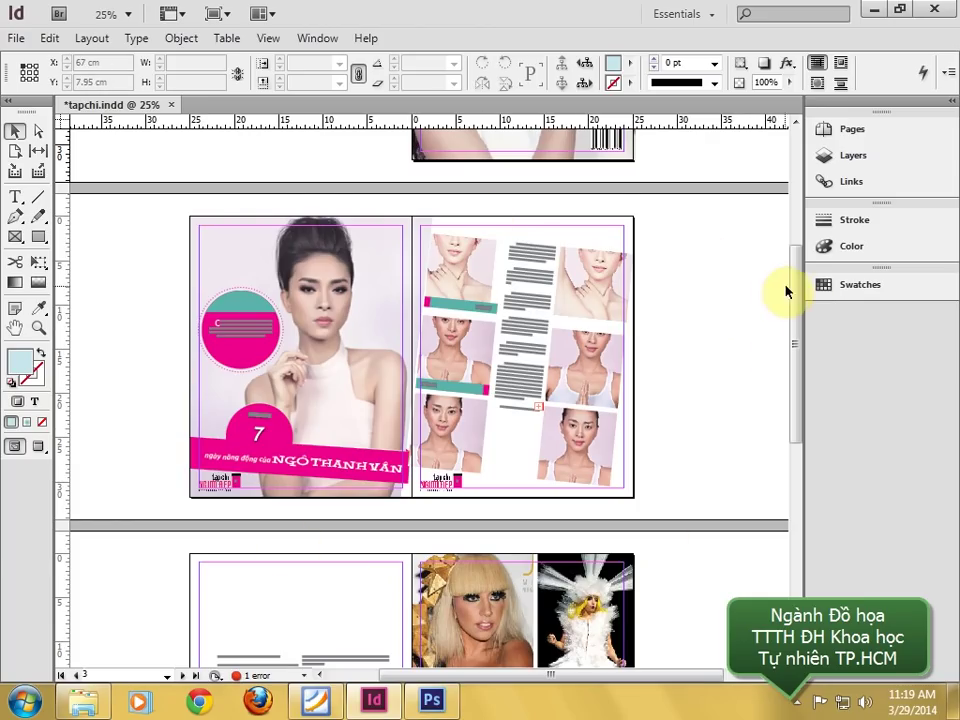
left_click_drag(790, 292, 795, 206)
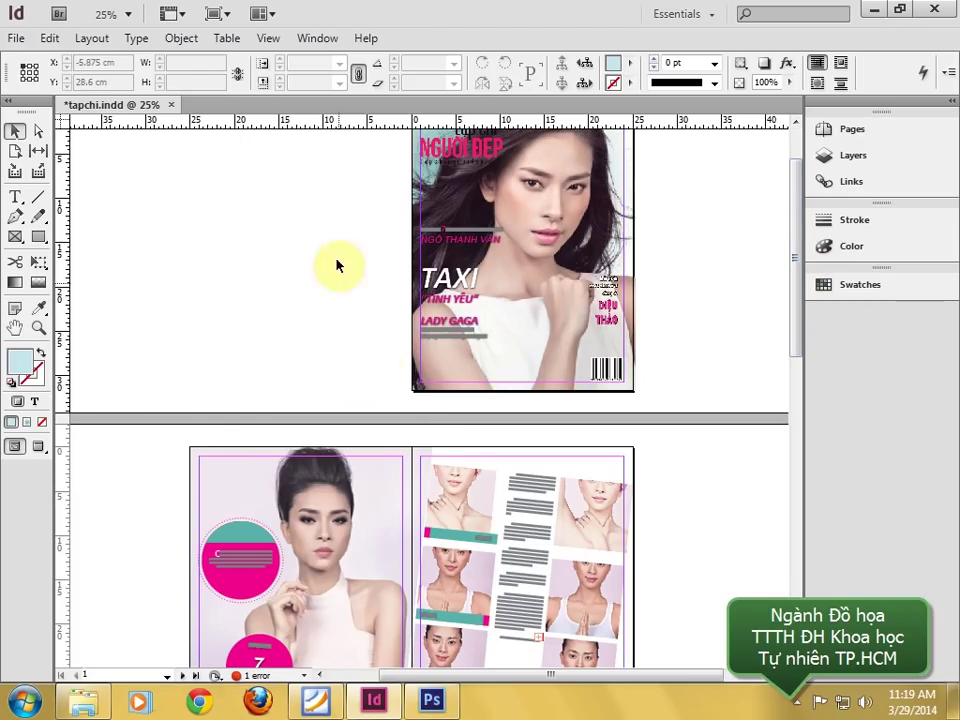
left_click(16, 39)
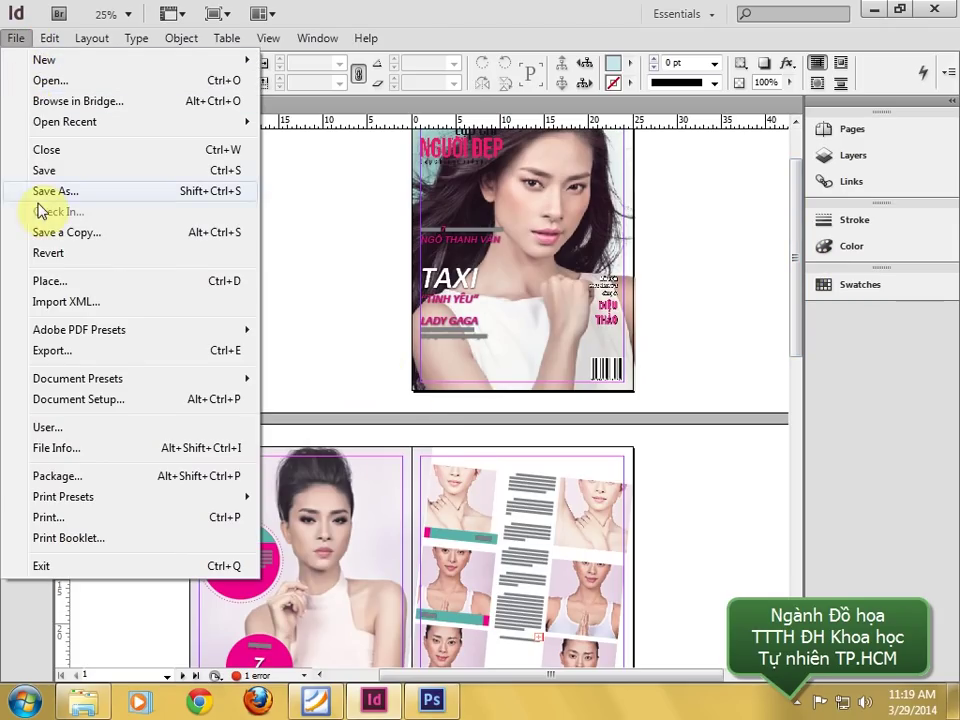
left_click(55, 476)
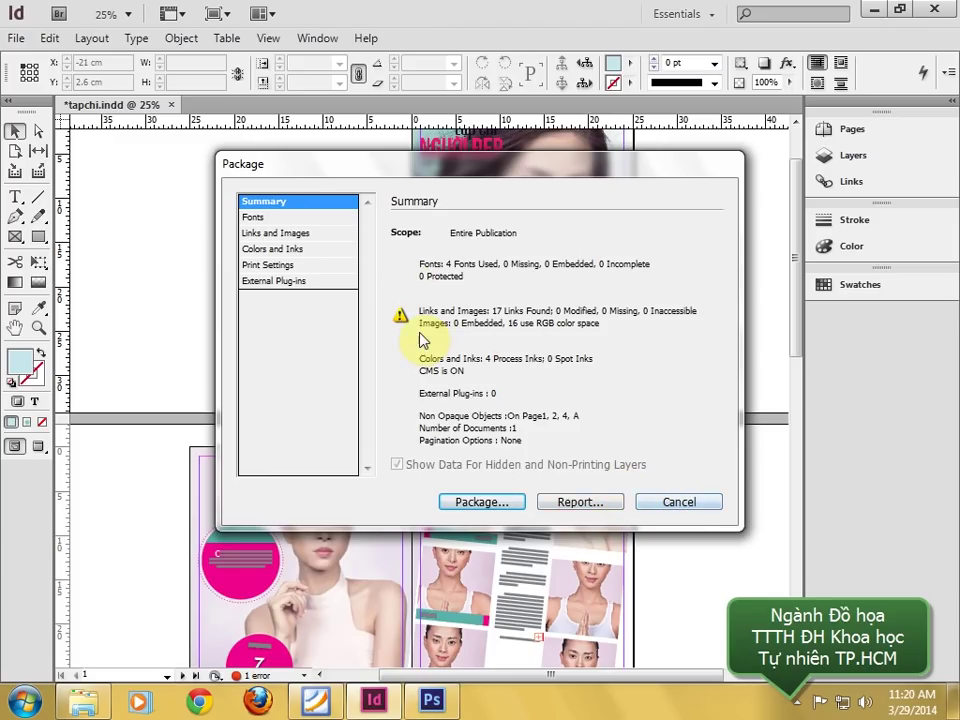
left_click(668, 508)
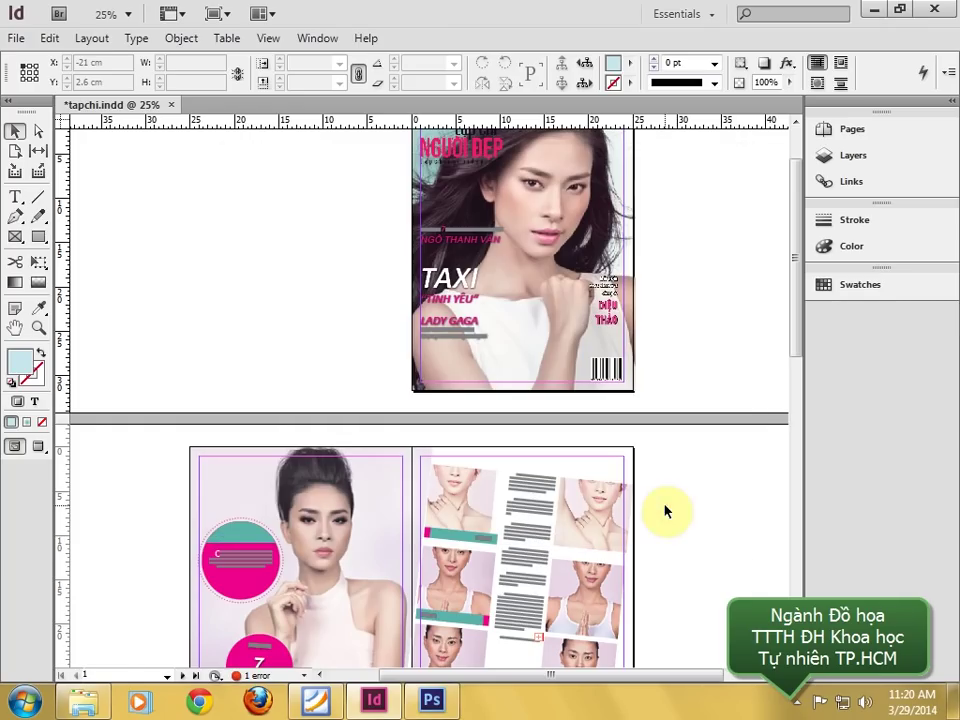
- Embed all of the document's linked images, from 02 (1).jpg through 01 (8).jpg
left_click(848, 183)
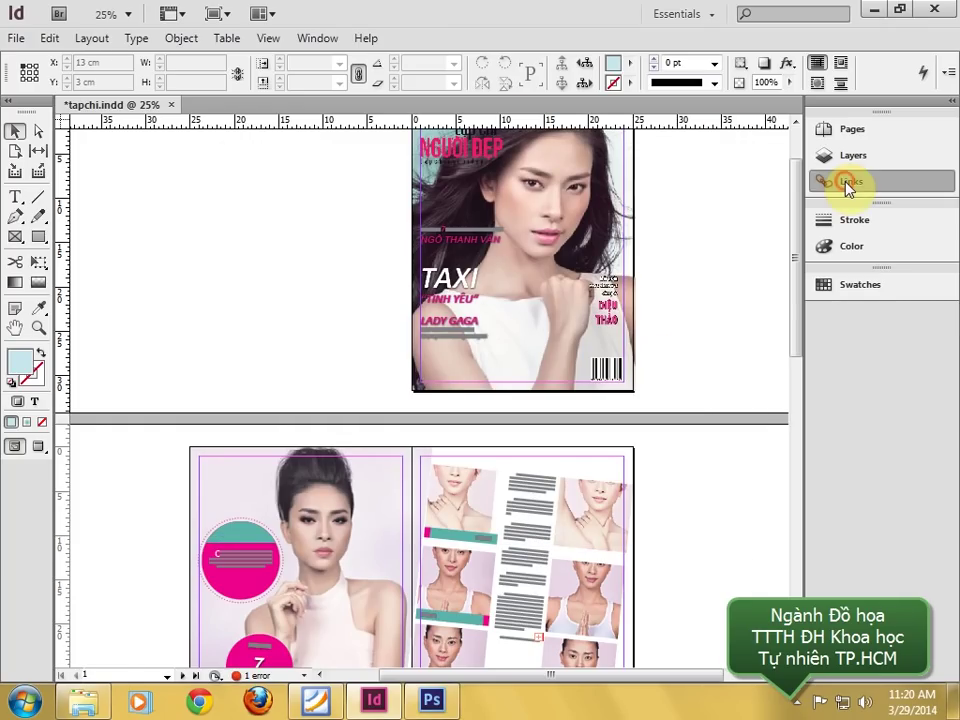
left_click(800, 179)
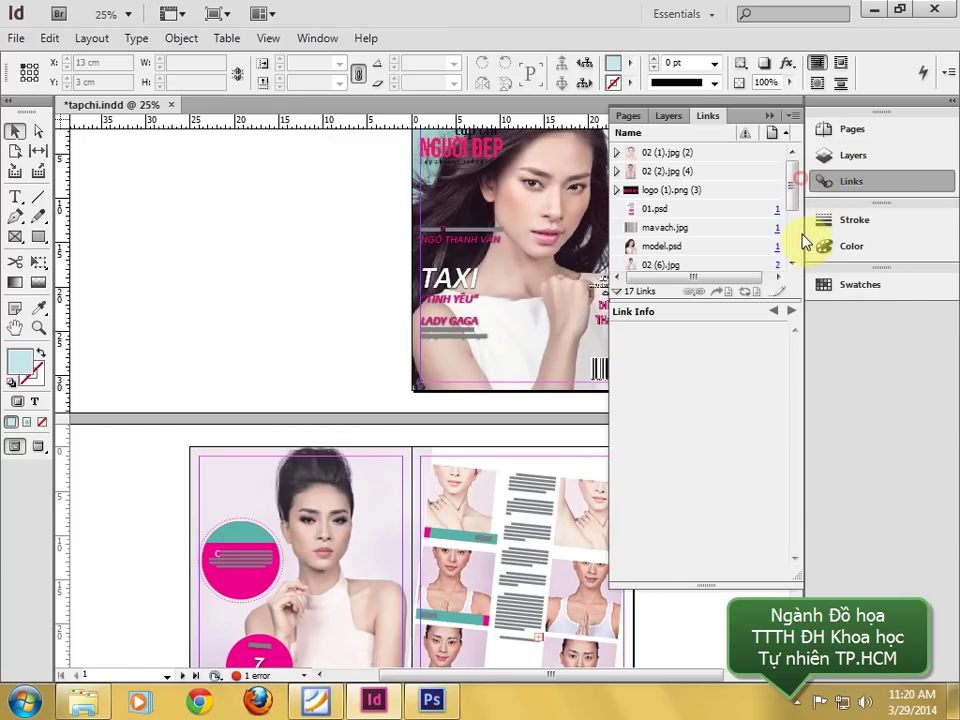
scroll(797, 255, "down", 2)
scroll(793, 208, "up", 1)
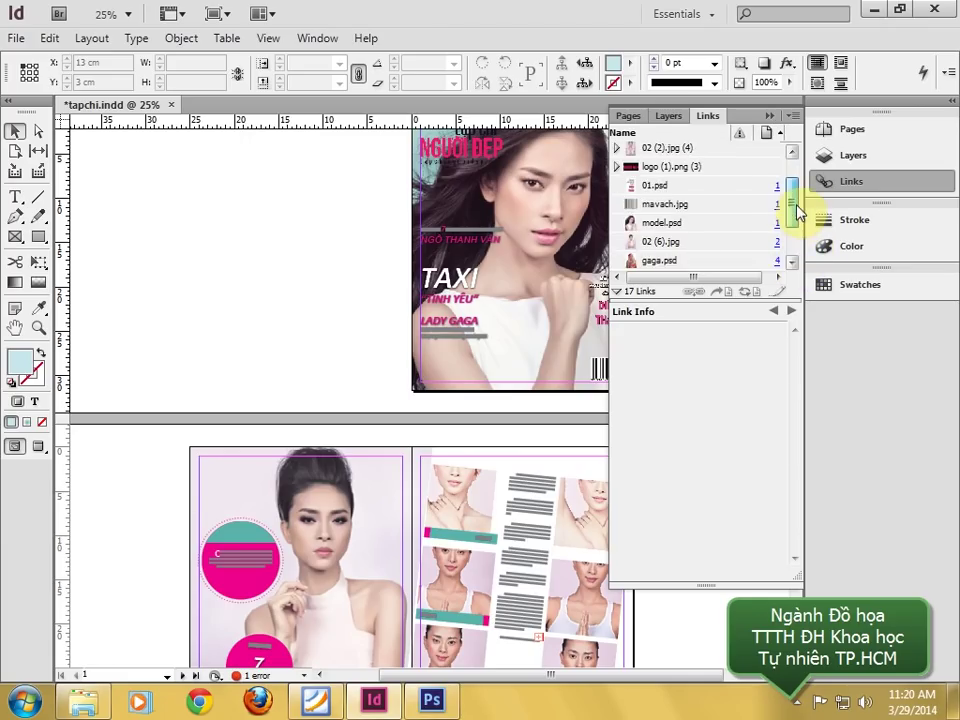
scroll(793, 259, "down", 1)
left_click(754, 259)
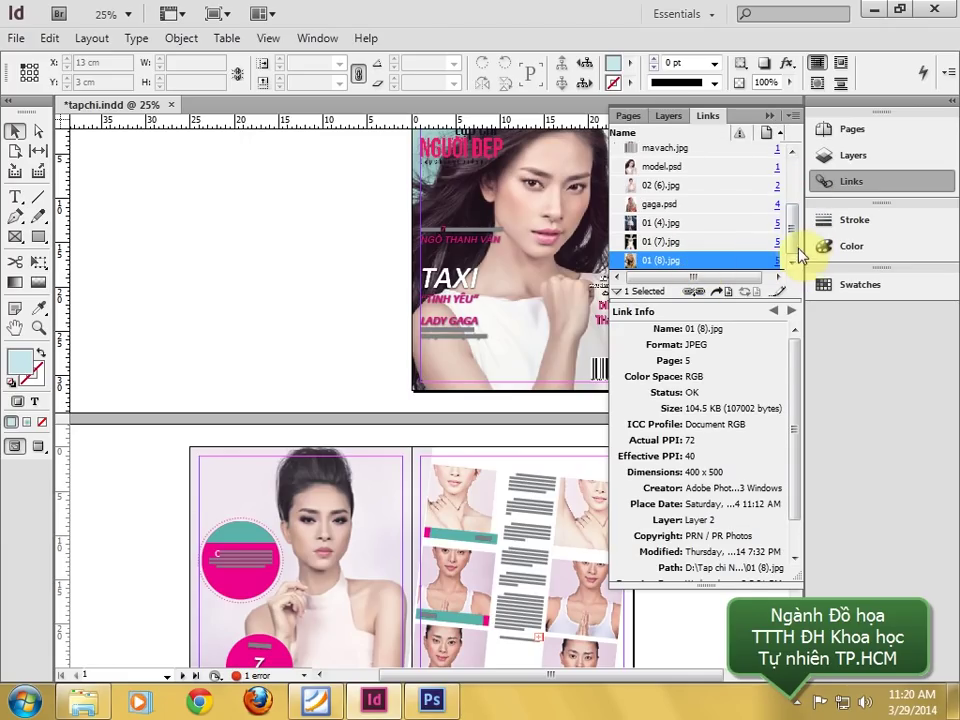
left_click_drag(791, 245, 791, 186)
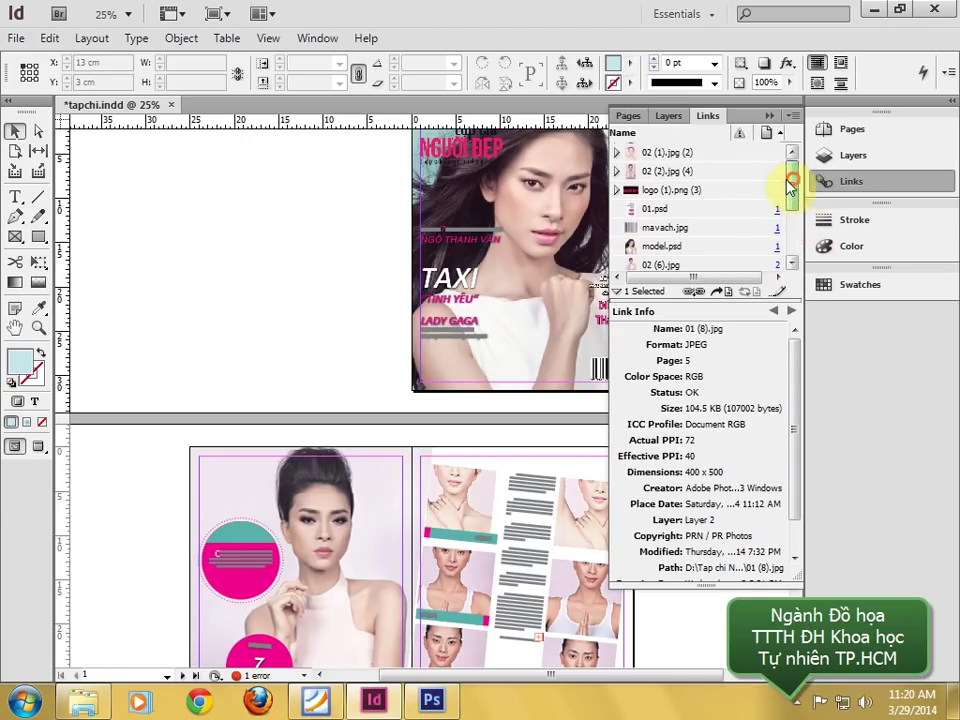
left_click(683, 160, "shift")
right_click(683, 158)
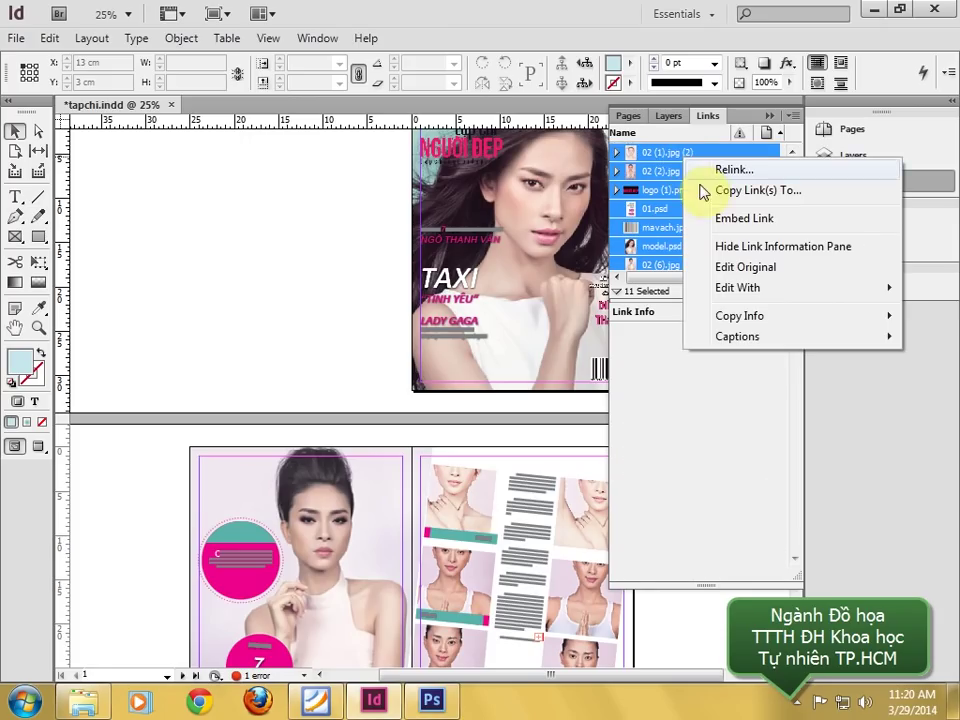
left_click(735, 219)
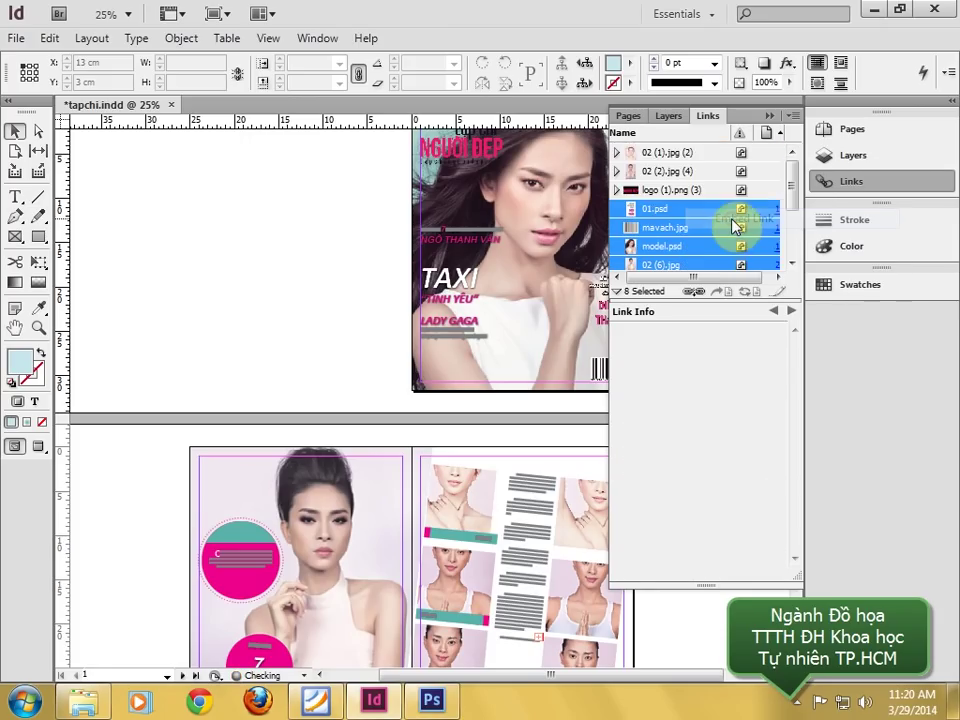
left_click_drag(791, 182, 791, 253)
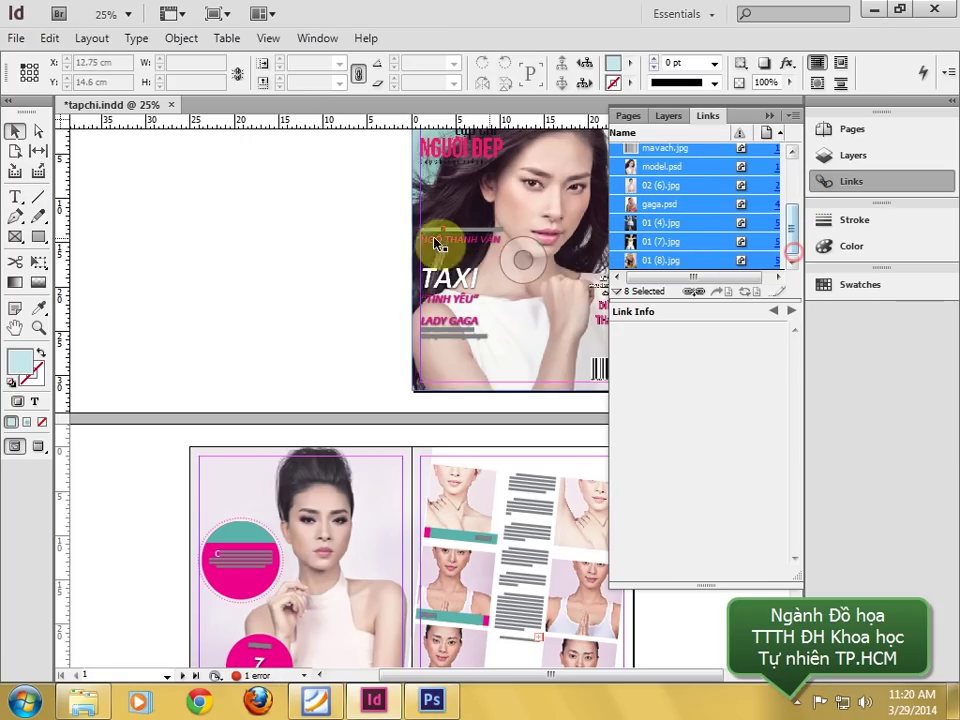
- Start packaging the document and save the publication to continue
left_click(16, 38)
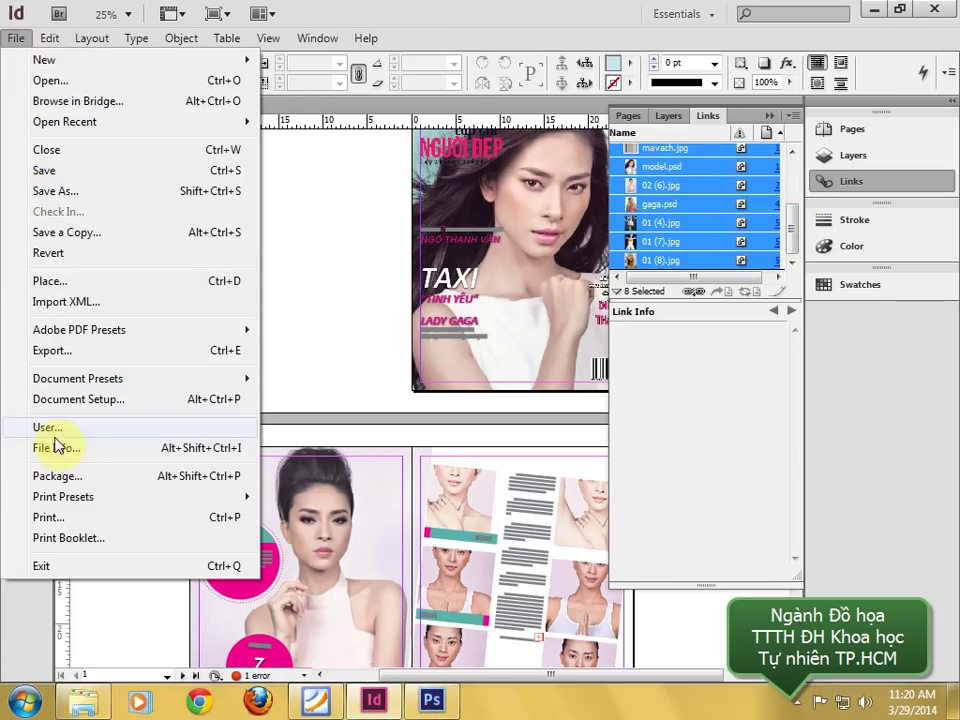
left_click(58, 477)
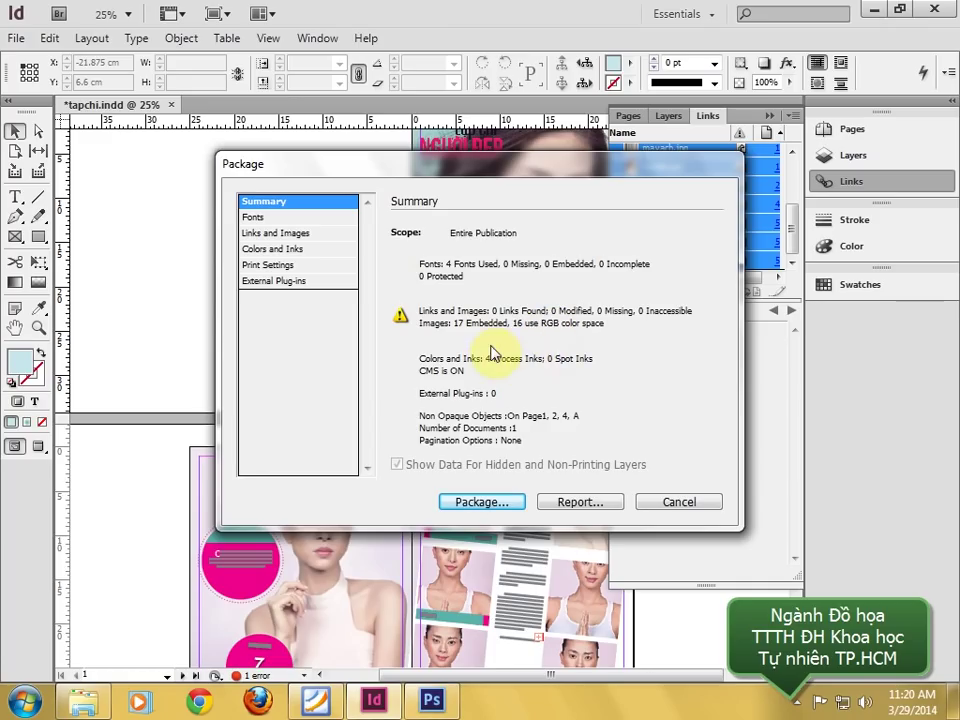
left_click(476, 503)
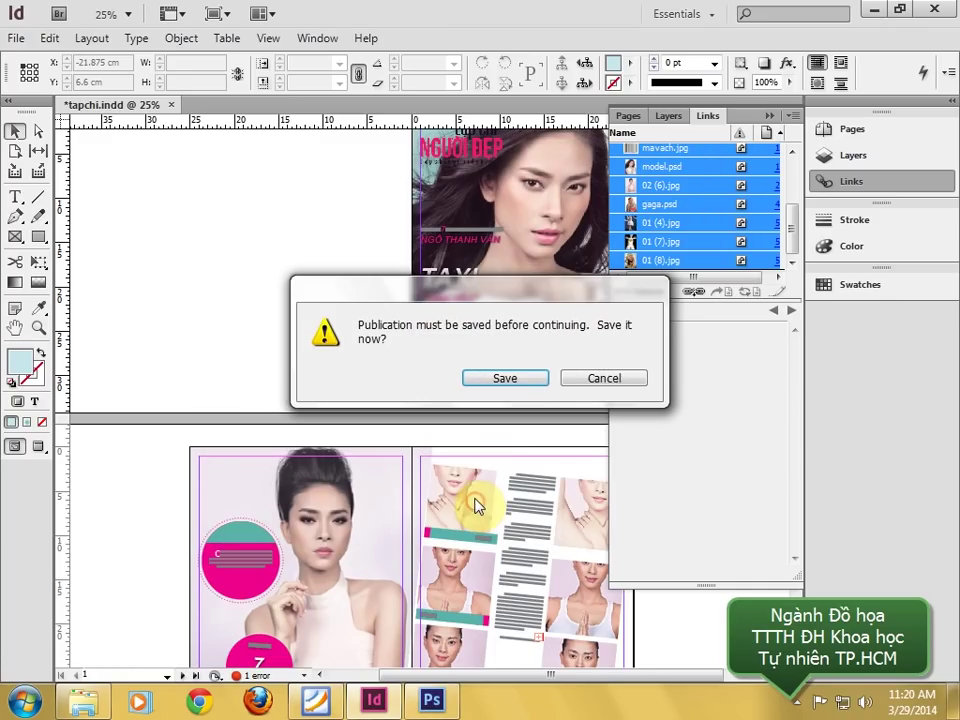
left_click(505, 379)
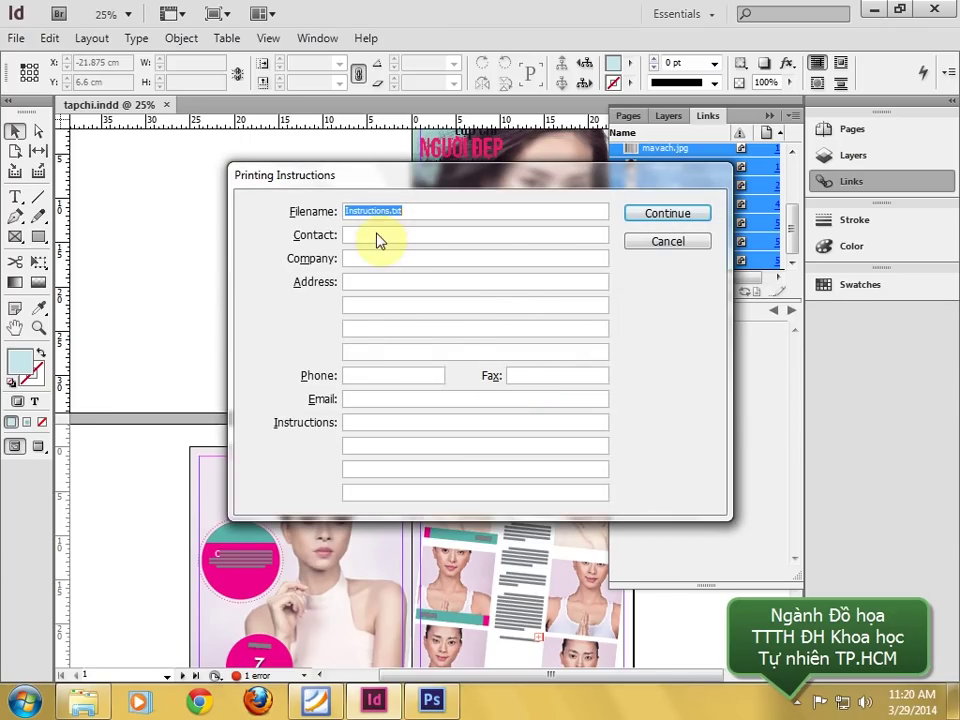
- Leave the printing contact details blank and package the publication into tapchi Folder within Tap chi Nguoi Dep, accepting the font copying terms
left_click(376, 237)
left_click(363, 260)
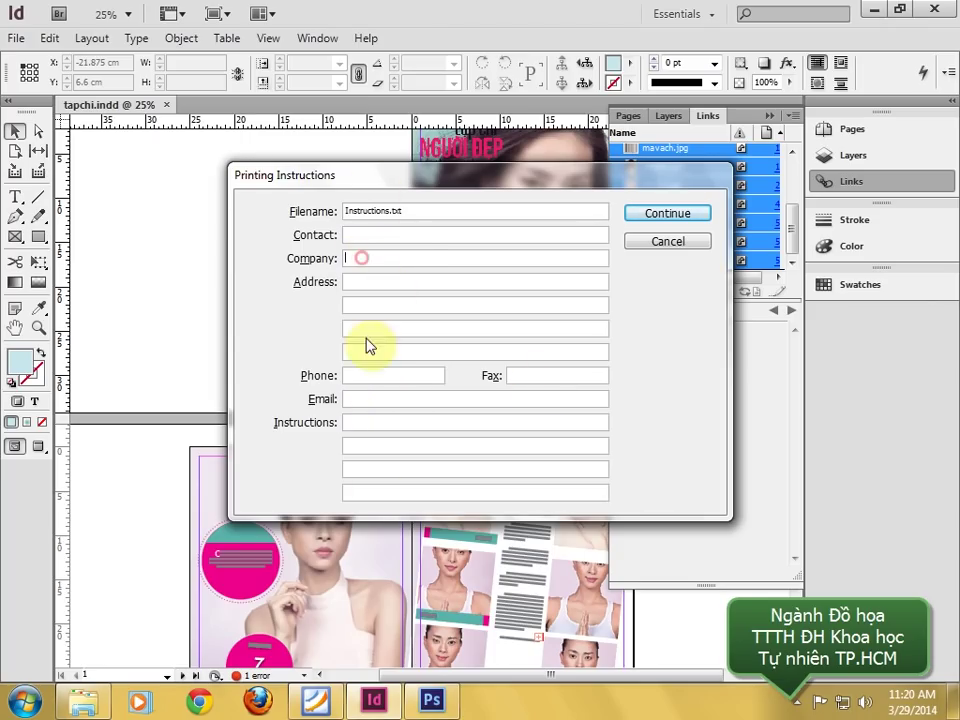
left_click(667, 217)
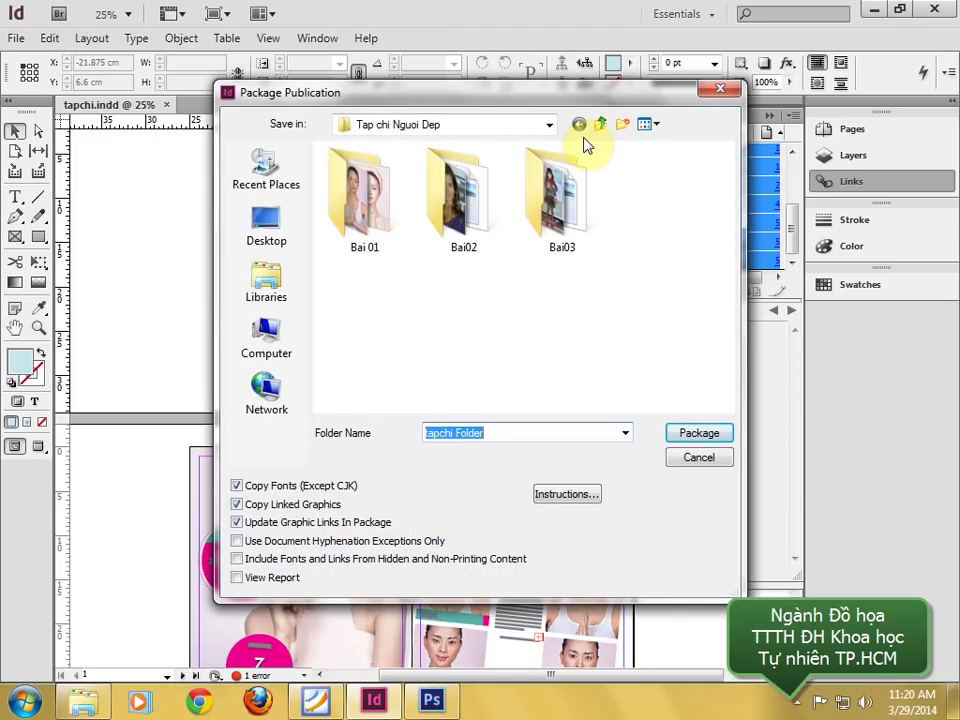
left_click(692, 439)
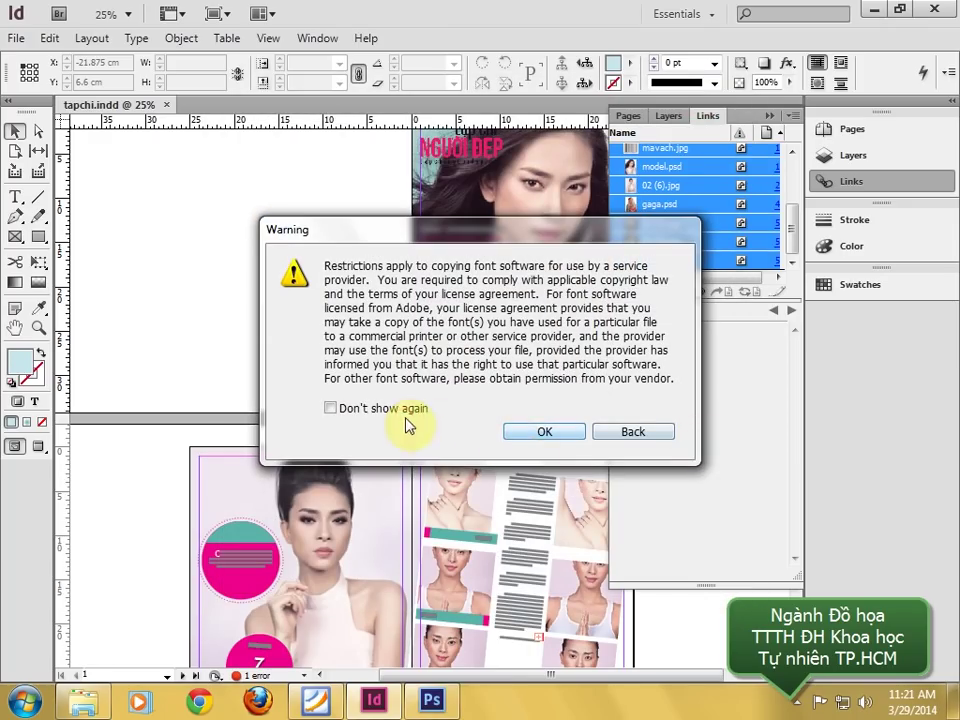
left_click(425, 412)
left_click(547, 433)
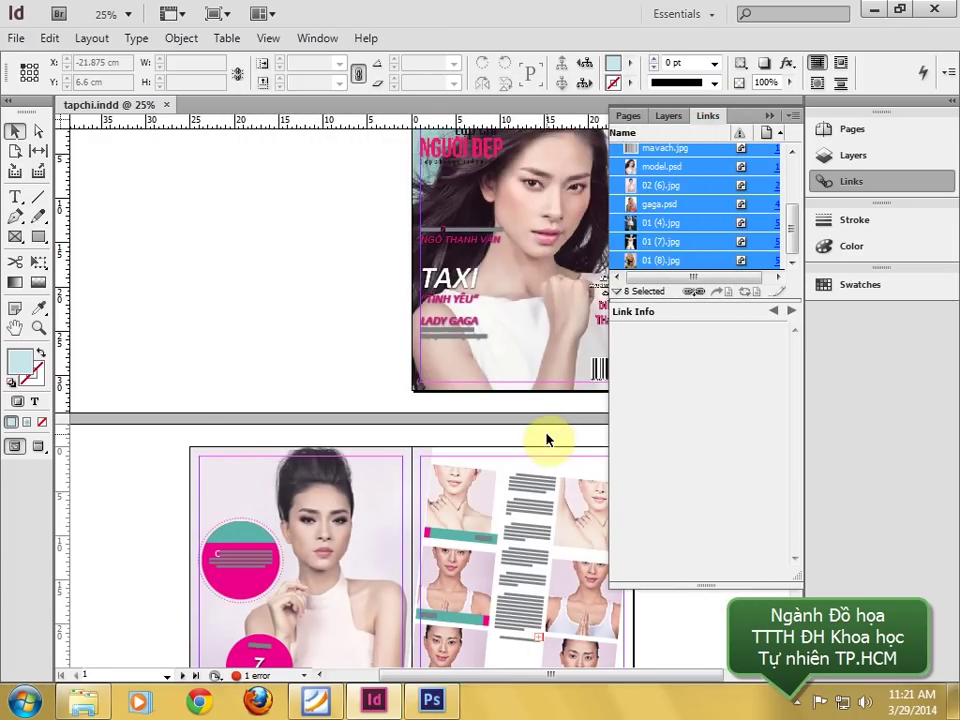
- Switch to the desktop and open the Tap chi Nguoi Dep folder on DATA (D:) in Windows Explorer
key("super+d")
double_click(50, 55)
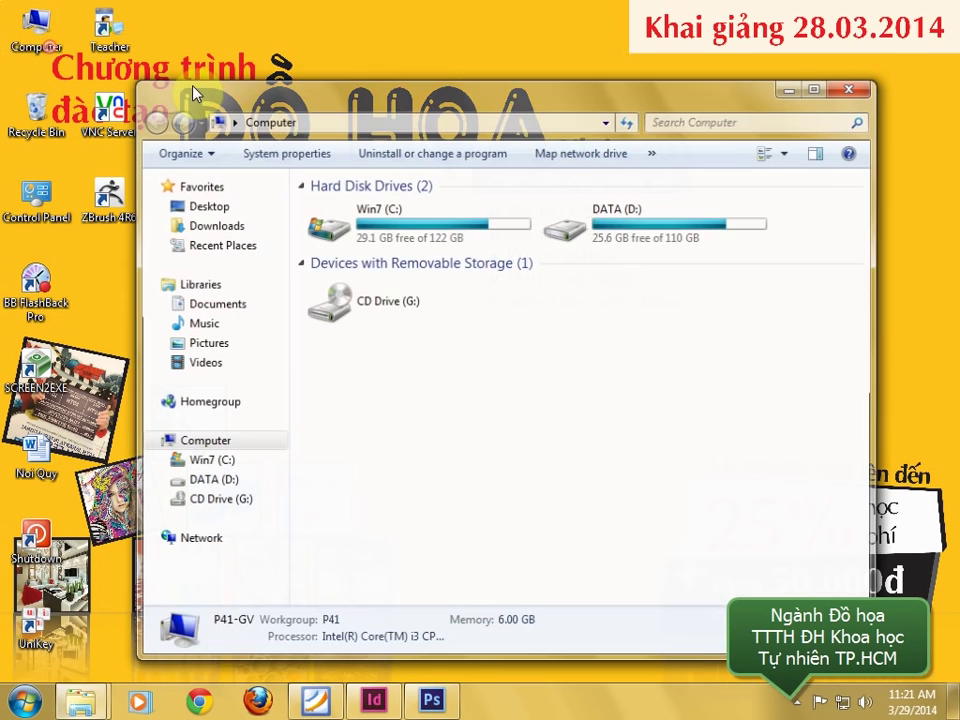
double_click(590, 234)
double_click(349, 231)
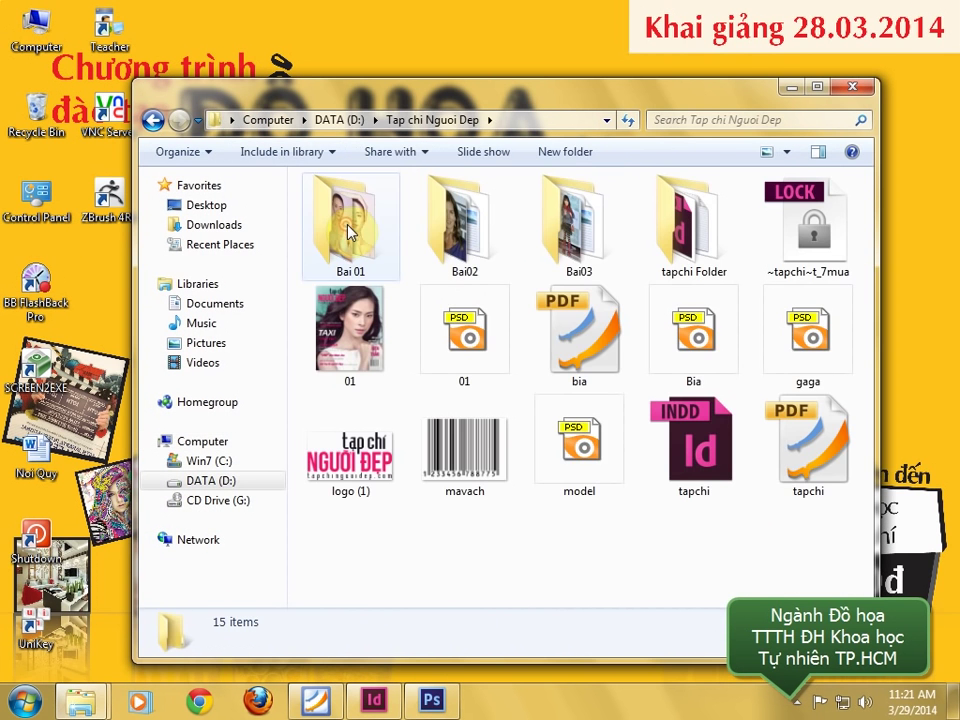
- Open tapchi Folder and check the packaged fonts in its Document fonts subfolder, including Vniyahoo, before returning to tapchi Folder
double_click(690, 250)
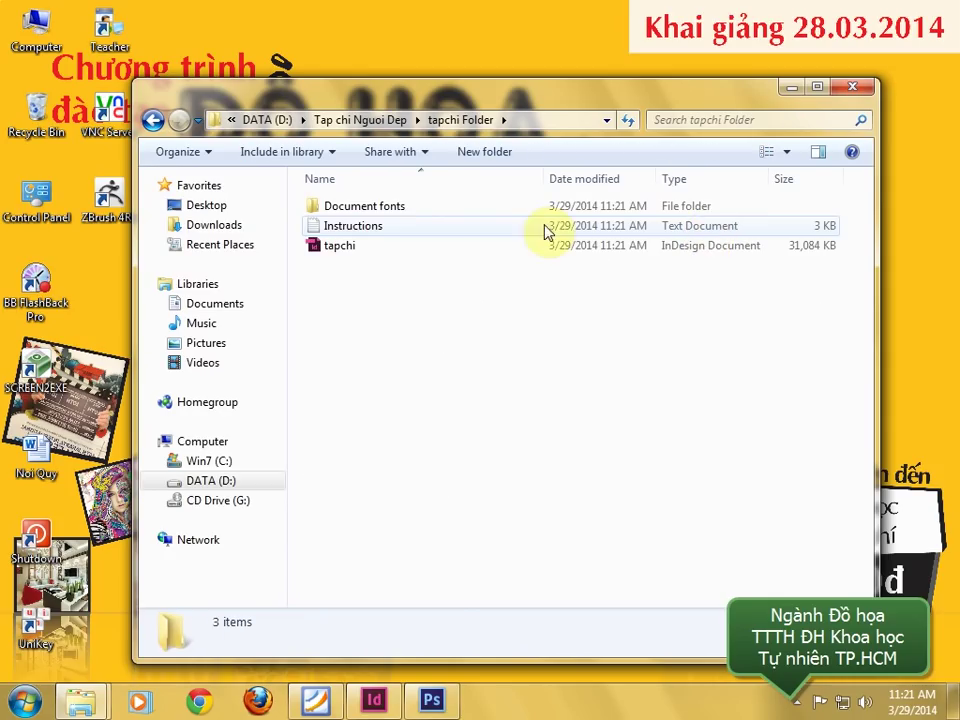
double_click(394, 207)
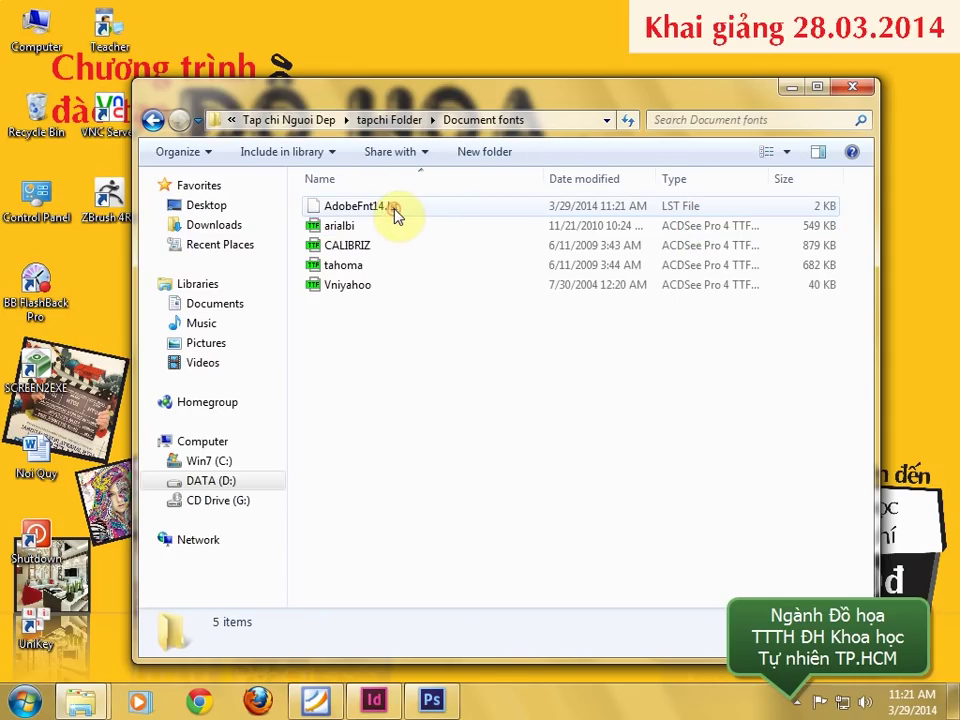
left_click(337, 290)
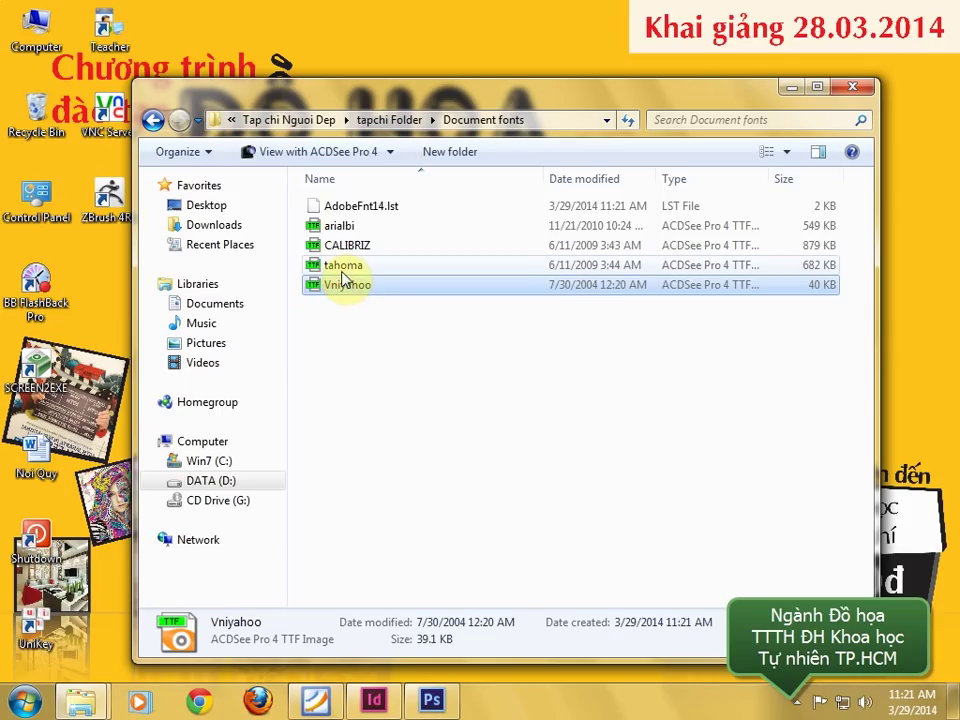
left_click(153, 121)
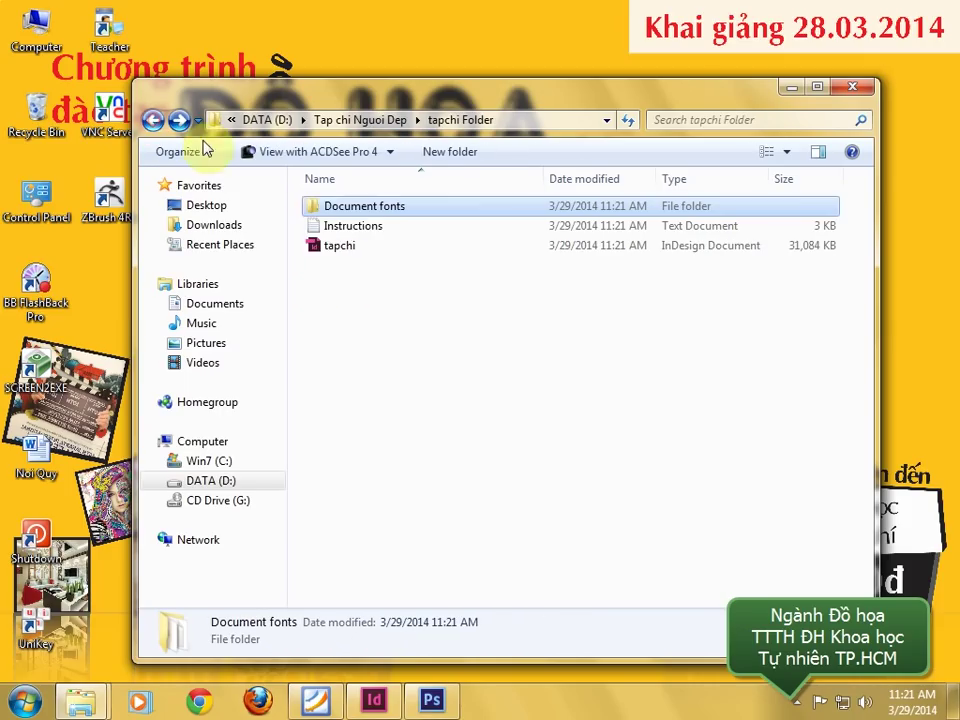
- Open the packaged tapchi document from tapchi Folder in InDesign and review its pages from the cover through the last one
double_click(325, 246)
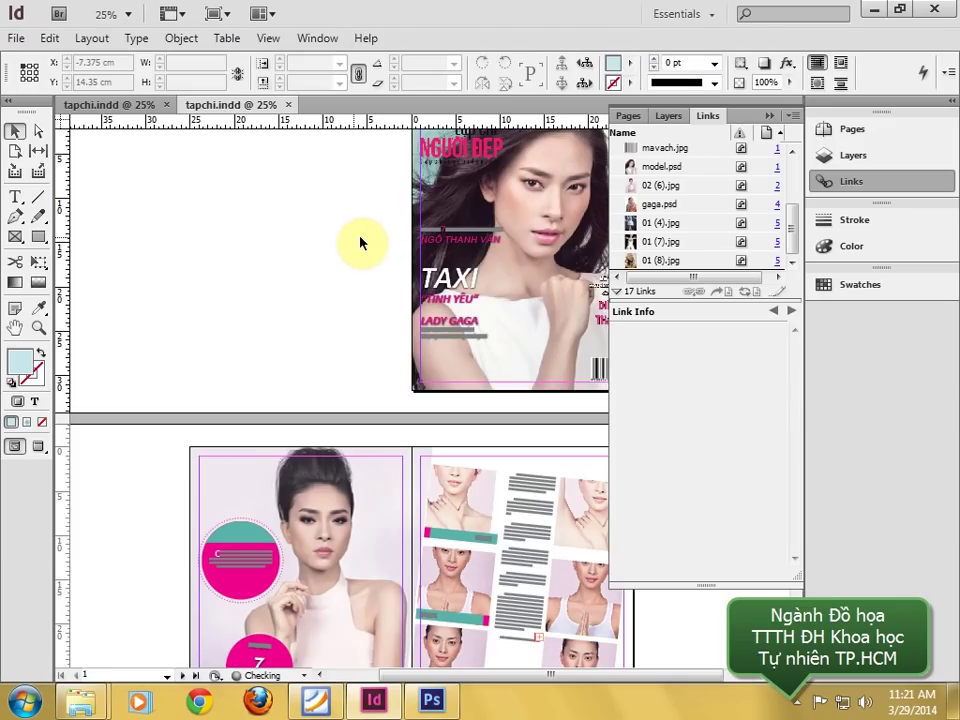
left_click(448, 278)
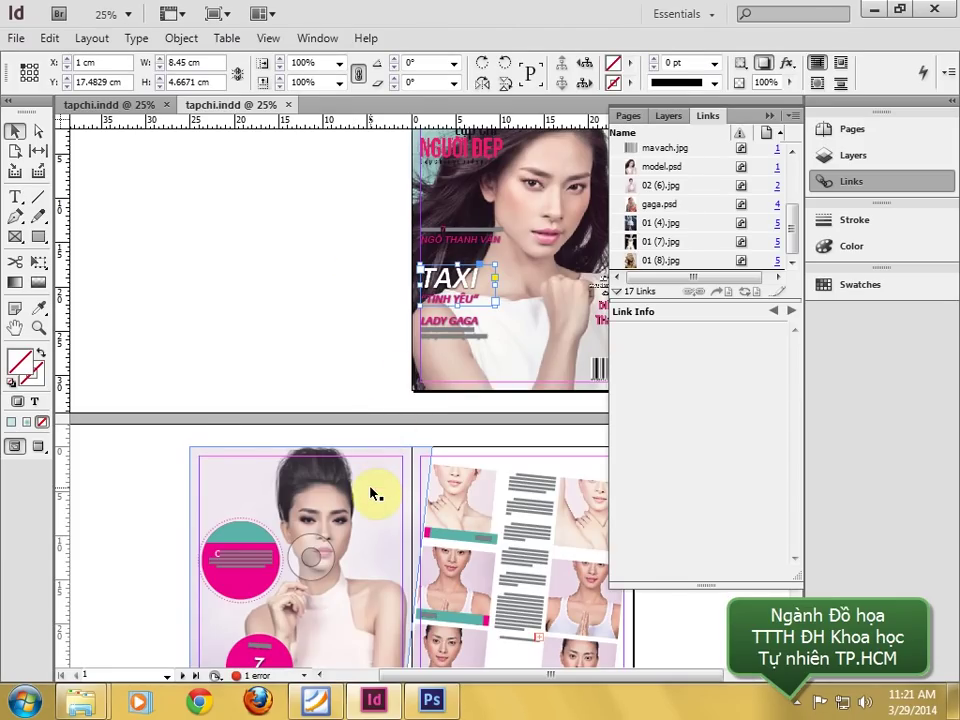
key("ctrl+minus")
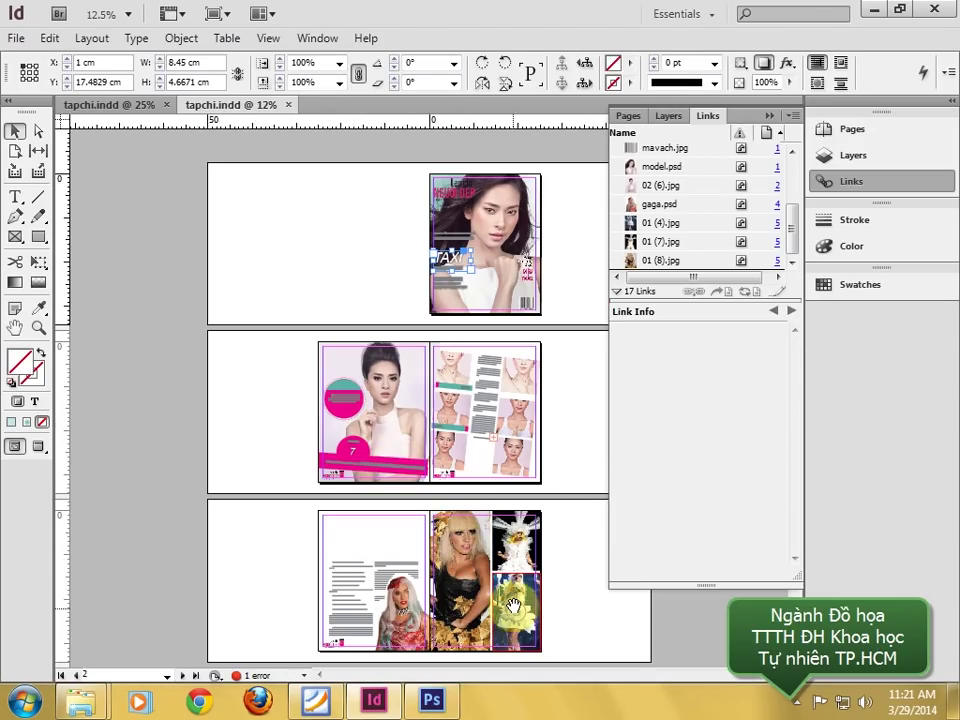
scroll(522, 590, "down", 3)
scroll(522, 590, "down", 2)
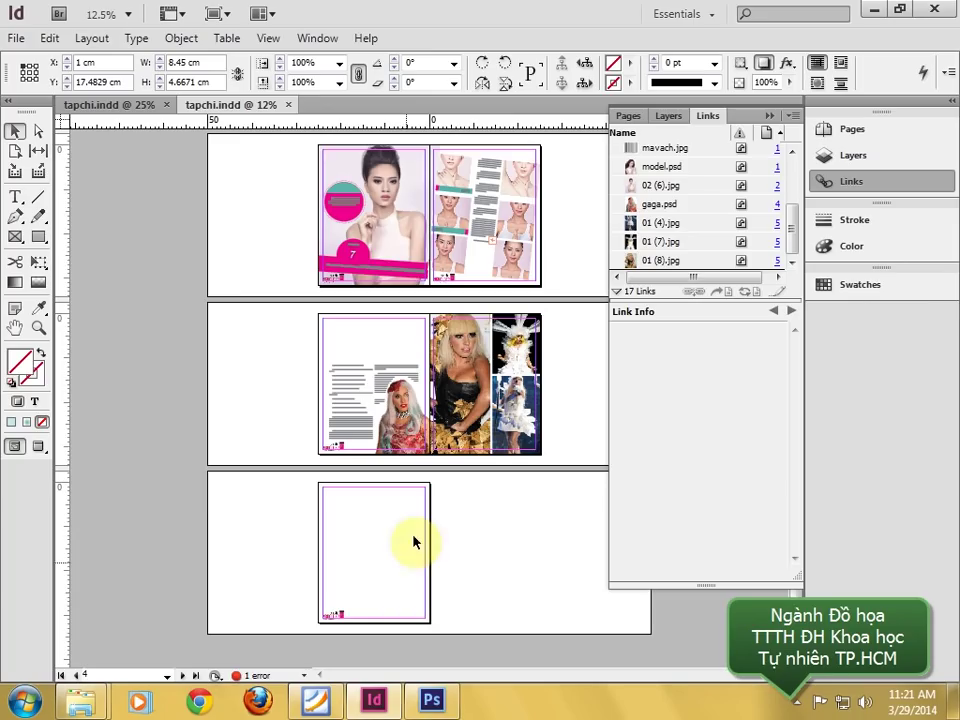
left_click(797, 704)
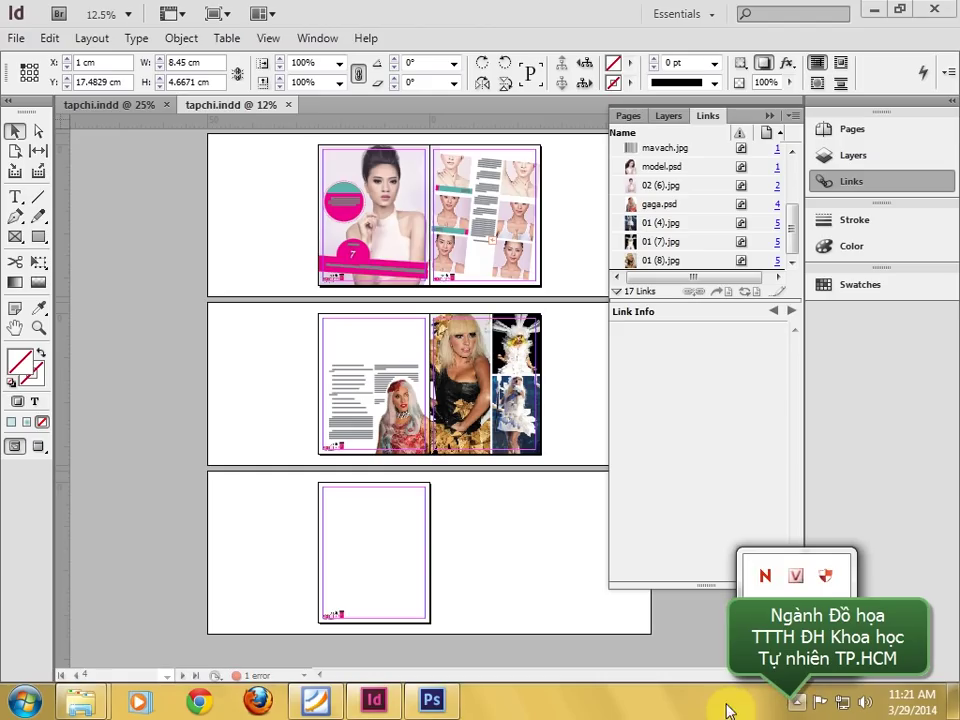
left_click(628, 632)
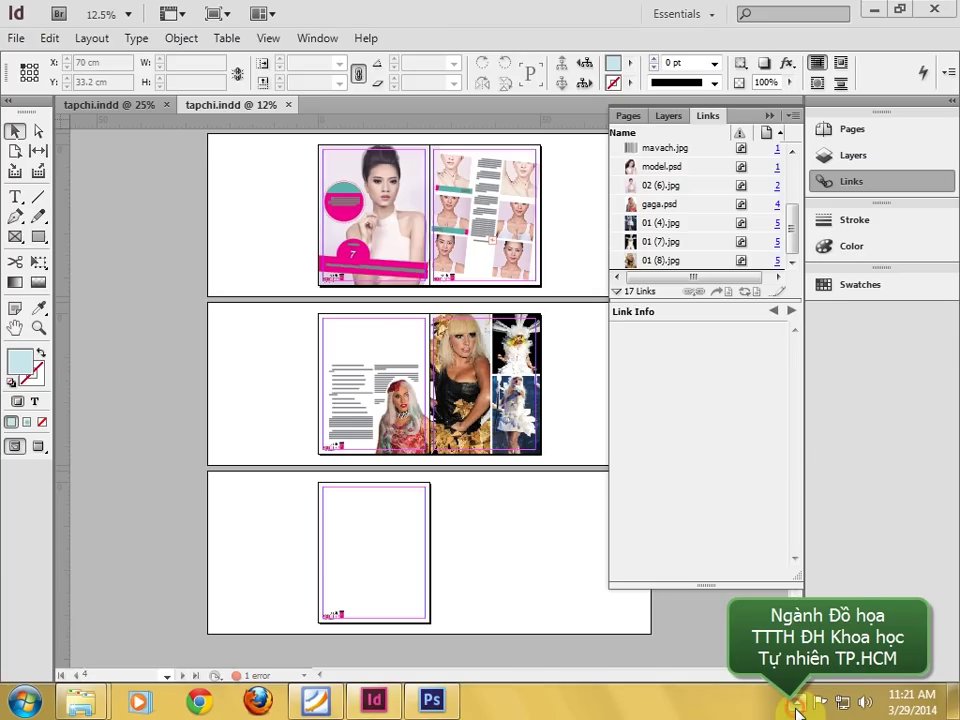
left_click(797, 706)
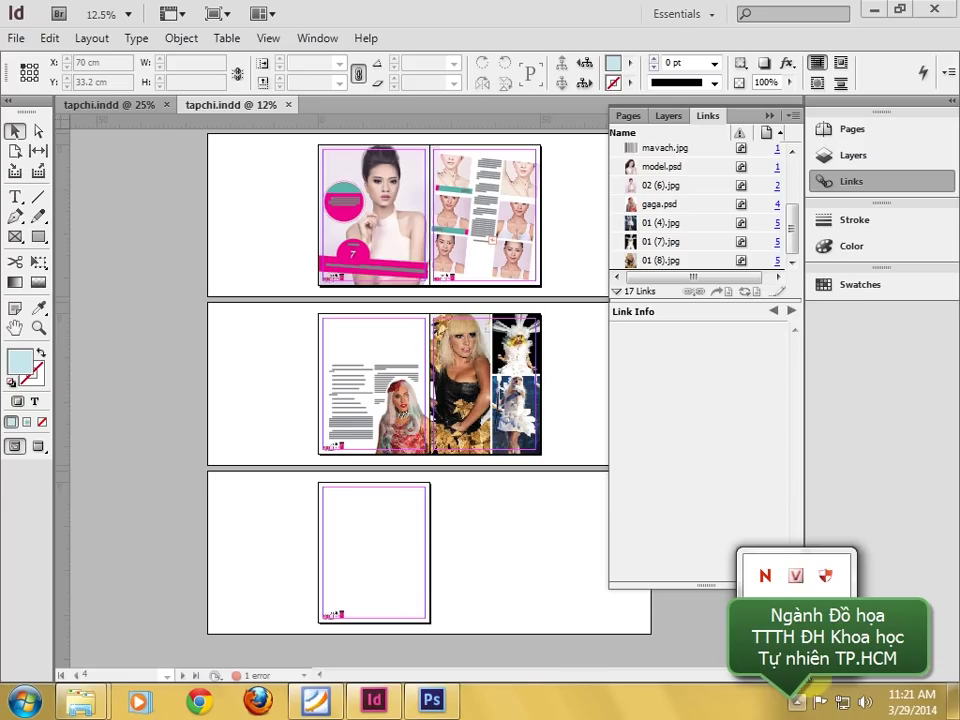